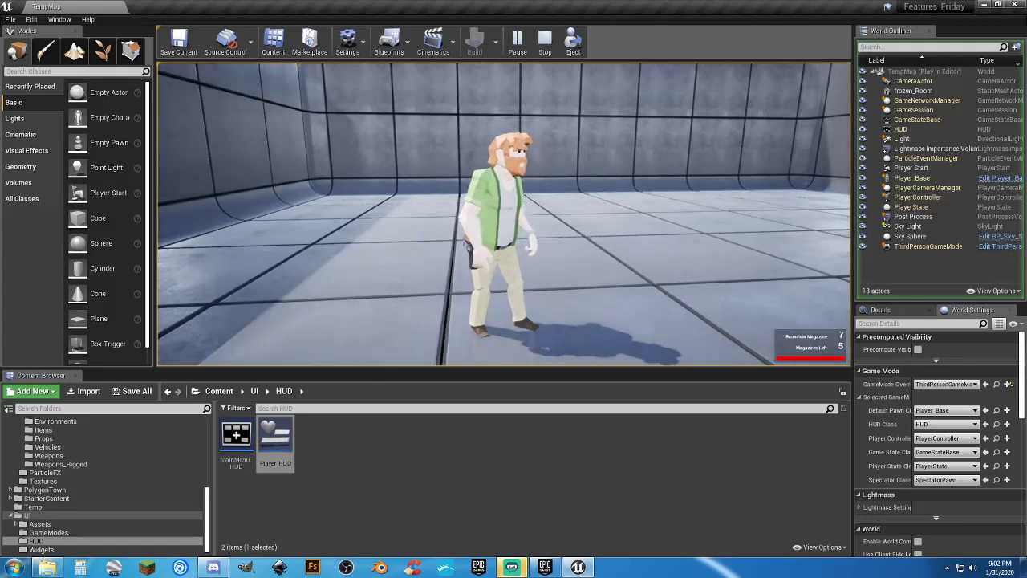
# Restart the play-in-editor session of the level and walk the character around the room.
pyautogui.press('w')
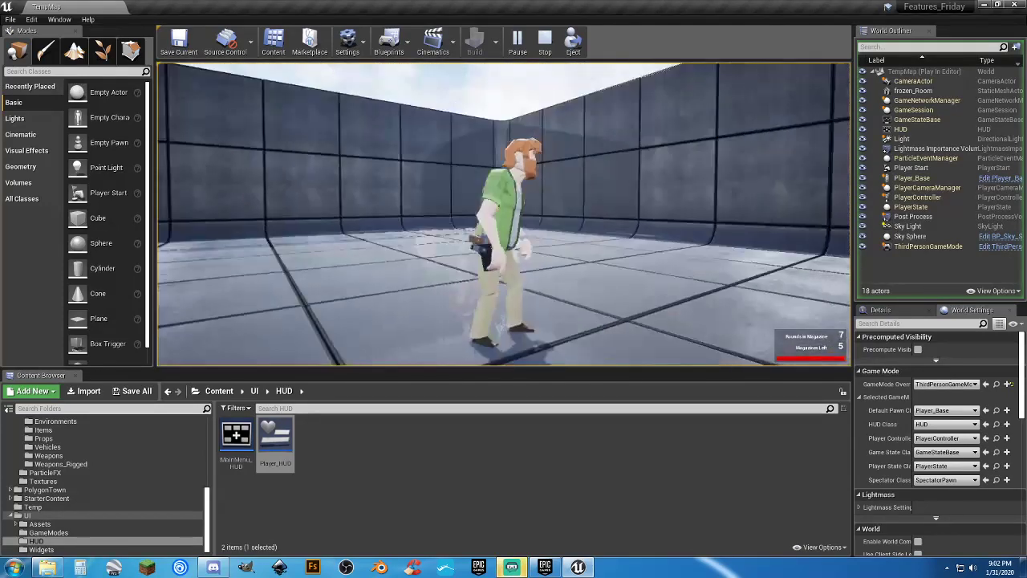
pyautogui.press('Escape')
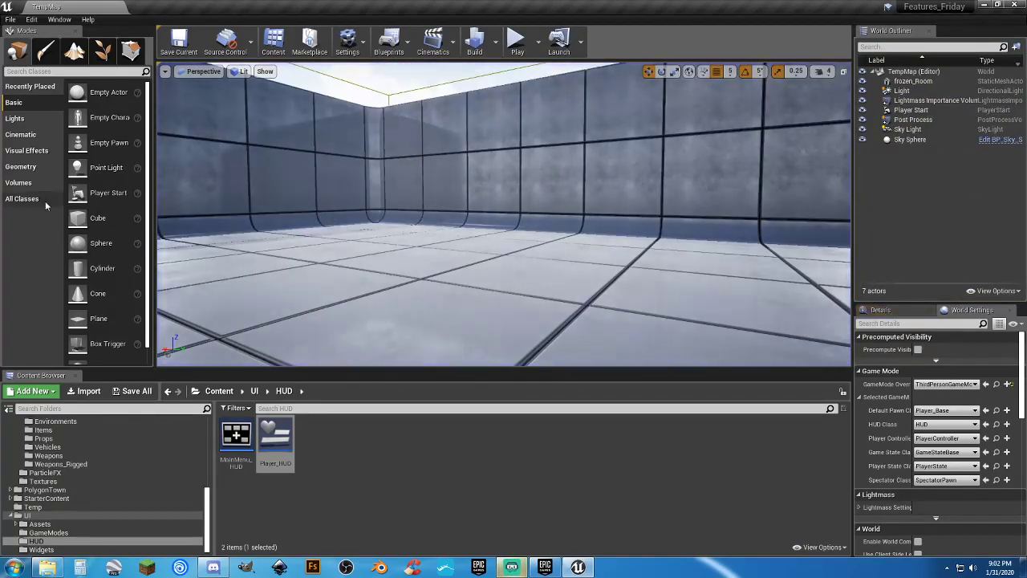
pyautogui.click(503, 83)
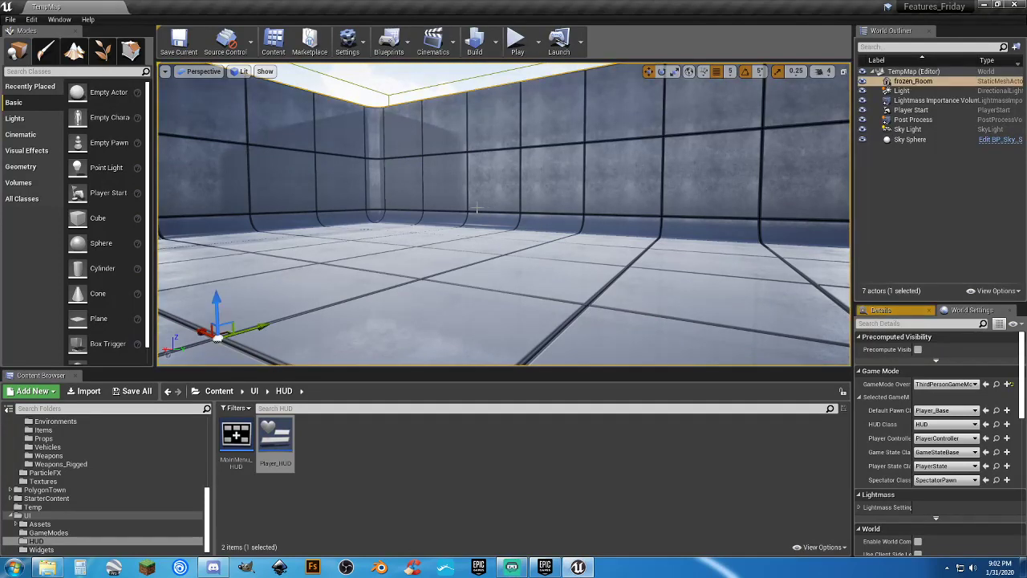
pyautogui.click(514, 44)
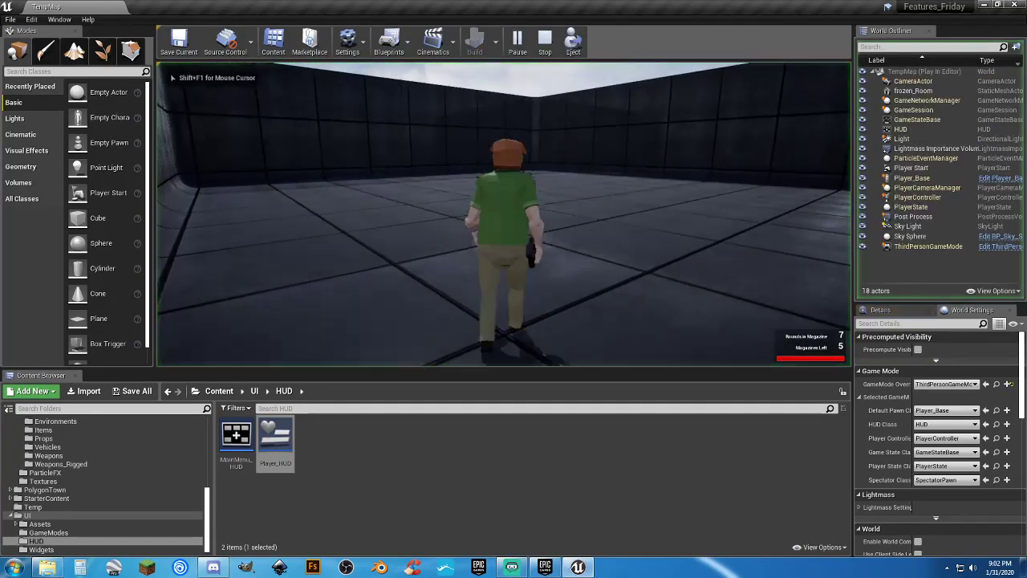
pyautogui.press('w')
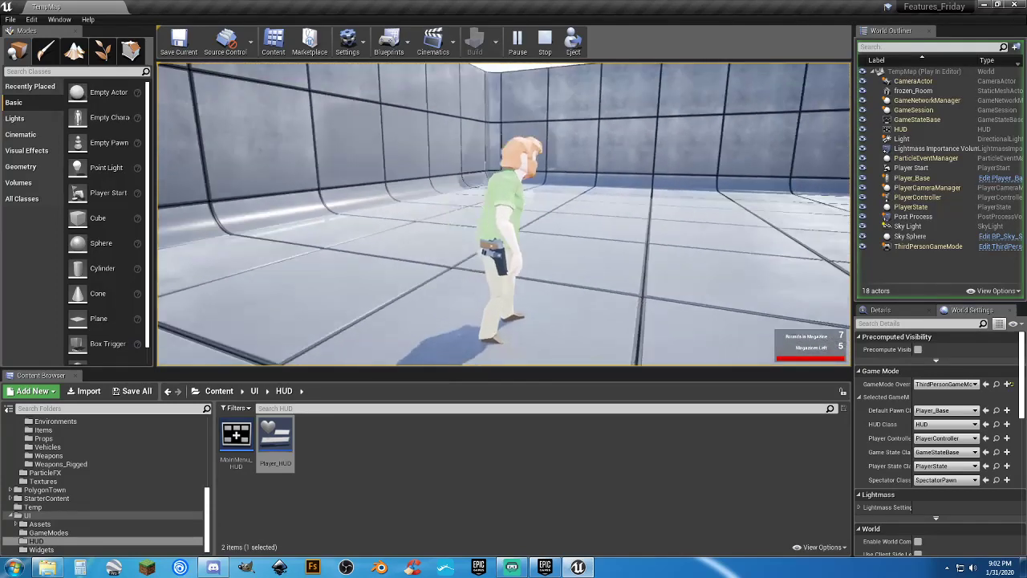
pyautogui.press('w')
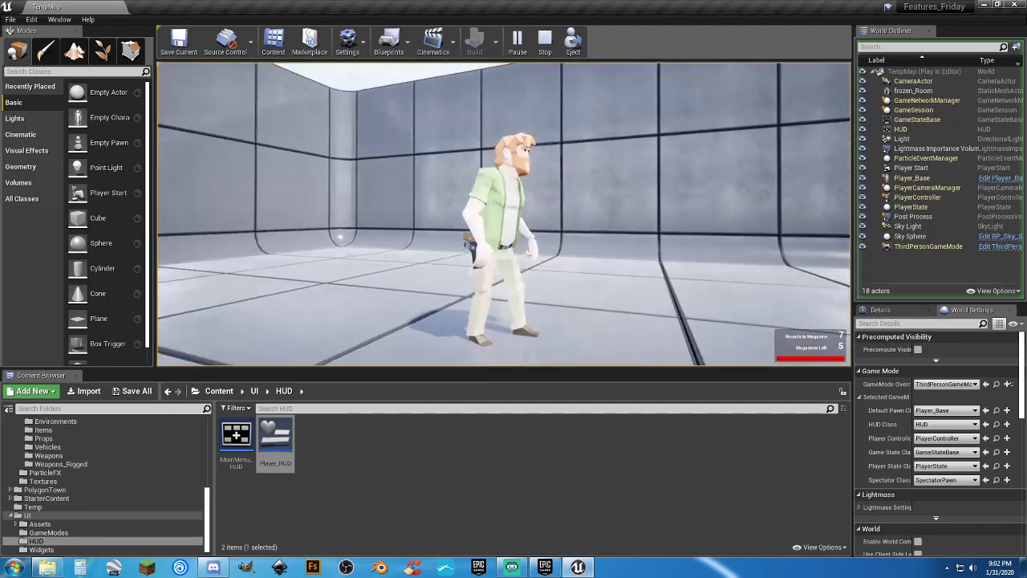
# Draw the character's pistol and fire it repeatedly to test the on-screen rounds and magazines counters.
pyautogui.press('1')
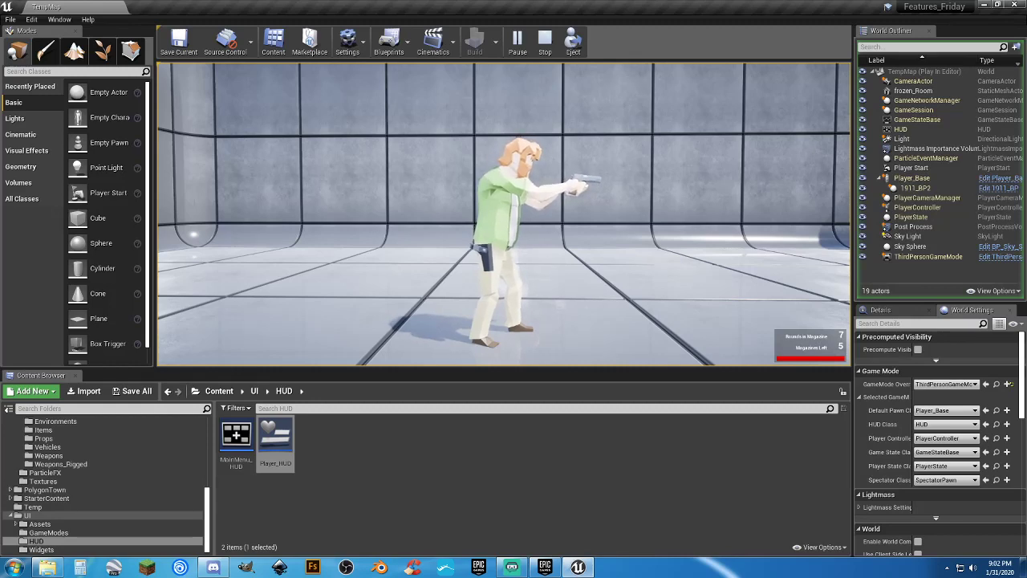
pyautogui.click(504, 214)
pyautogui.click(504, 215)
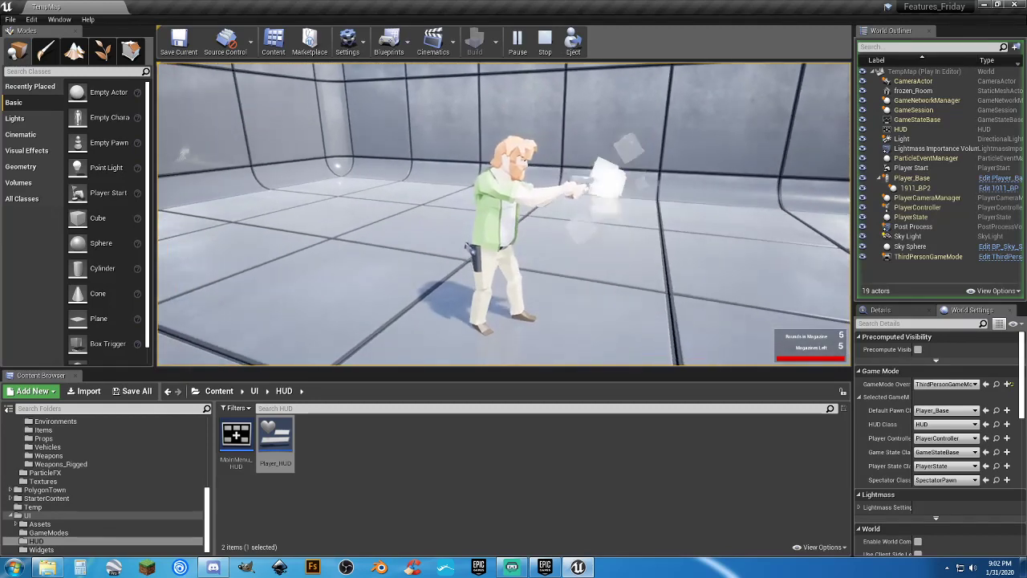
pyautogui.click(504, 214)
pyautogui.click(503, 214)
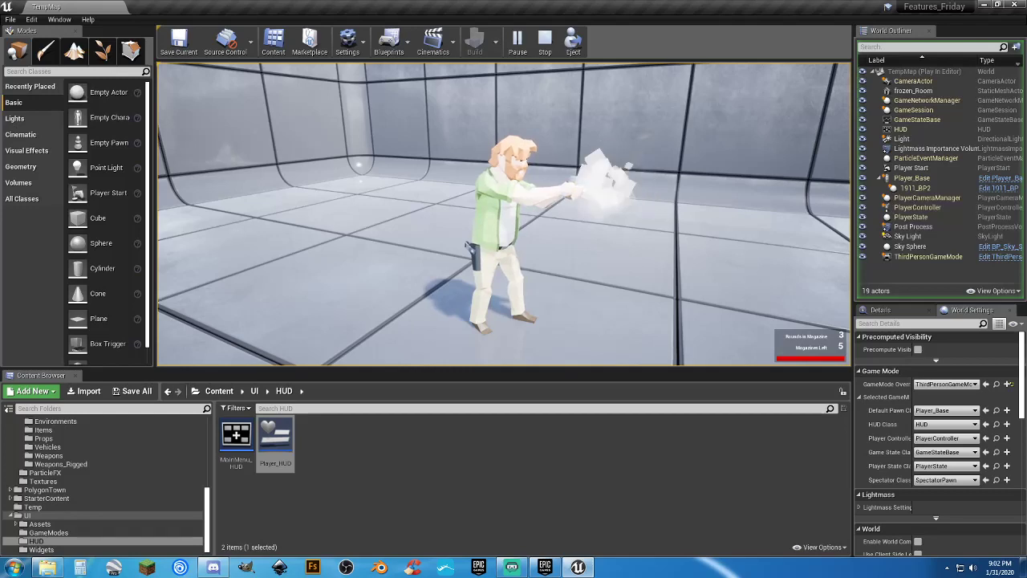
pyautogui.click(504, 214)
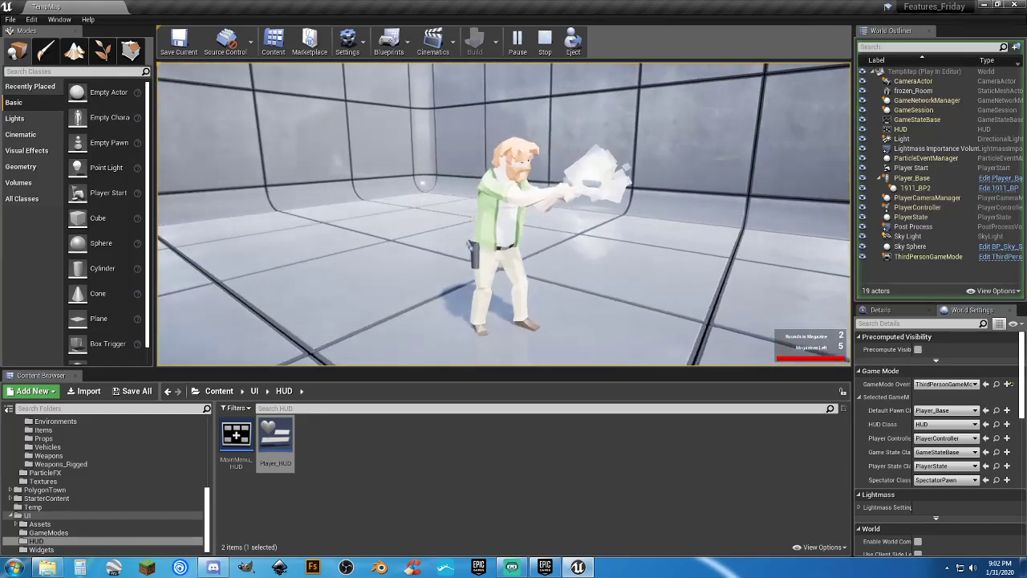
pyautogui.click(504, 213)
pyautogui.click(503, 213)
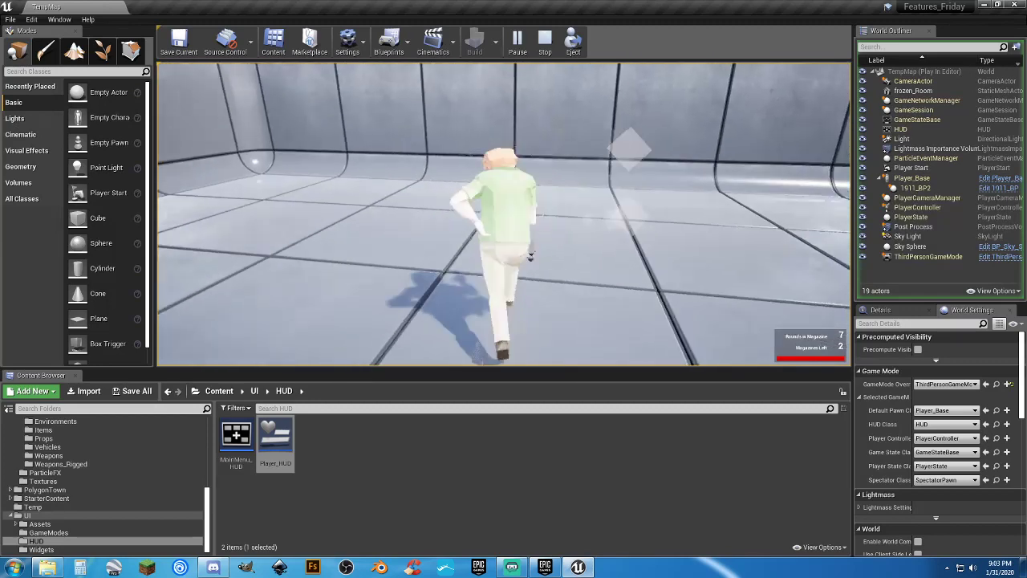
# Run the armed character around the room in different directions to check its movement with the pistol.
pyautogui.press('d')
pyautogui.press('s')
pyautogui.press('a')
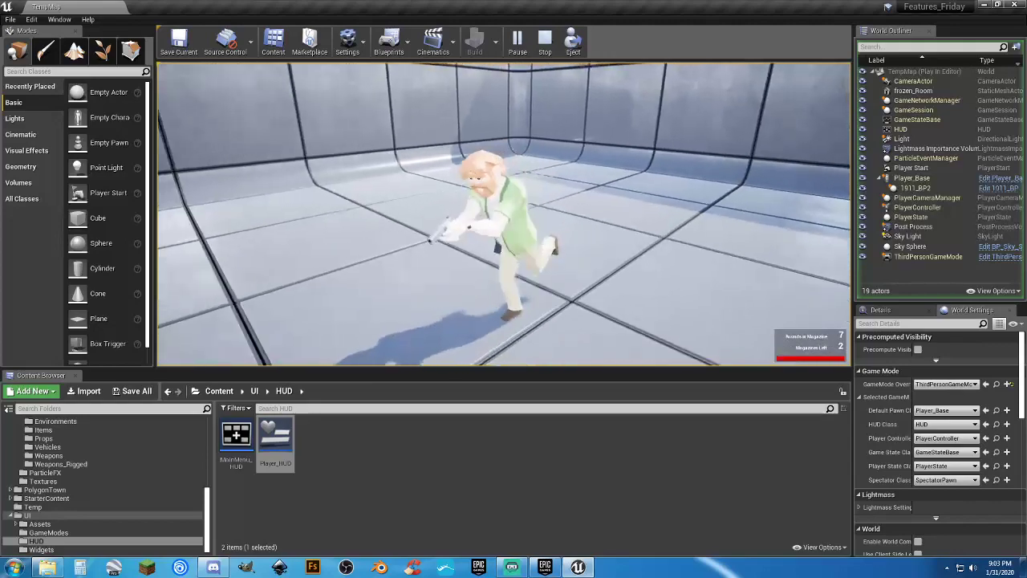
pyautogui.press('w')
pyautogui.press('s')
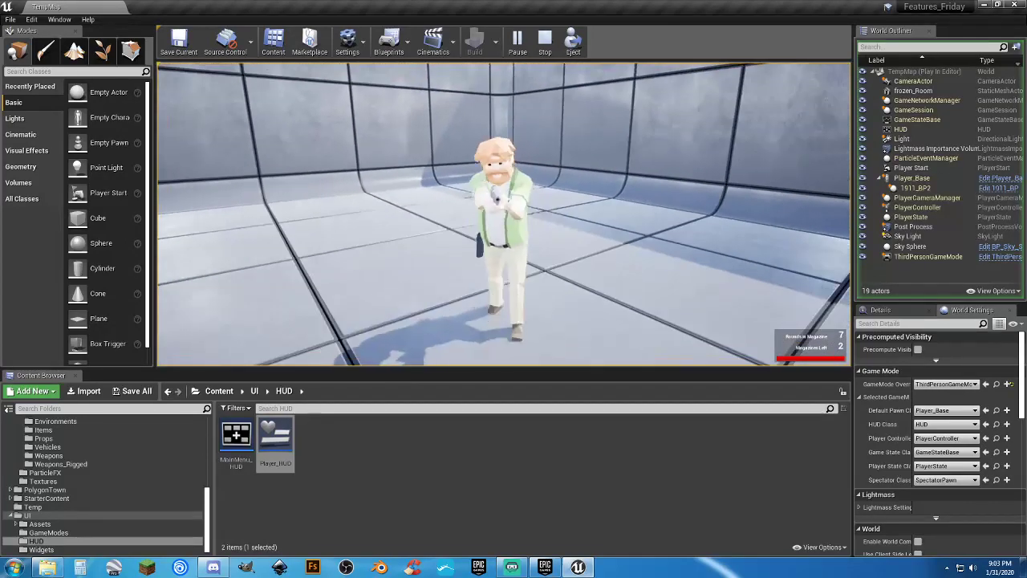
pyautogui.press('a')
pyautogui.press('w')
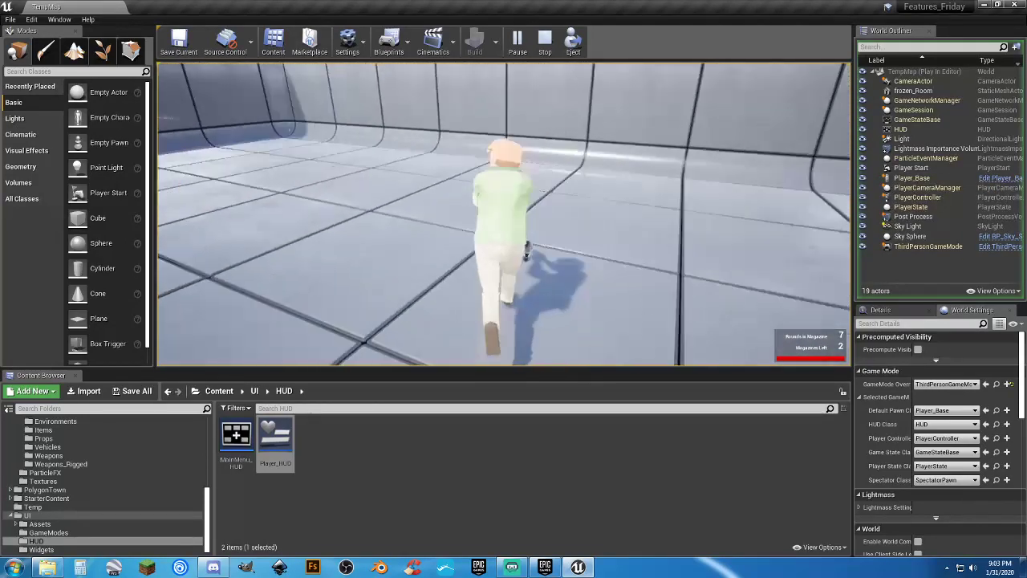
# Switch the pistol state again and keep running with the weapon drawn.
pyautogui.press('1')
pyautogui.press('s')
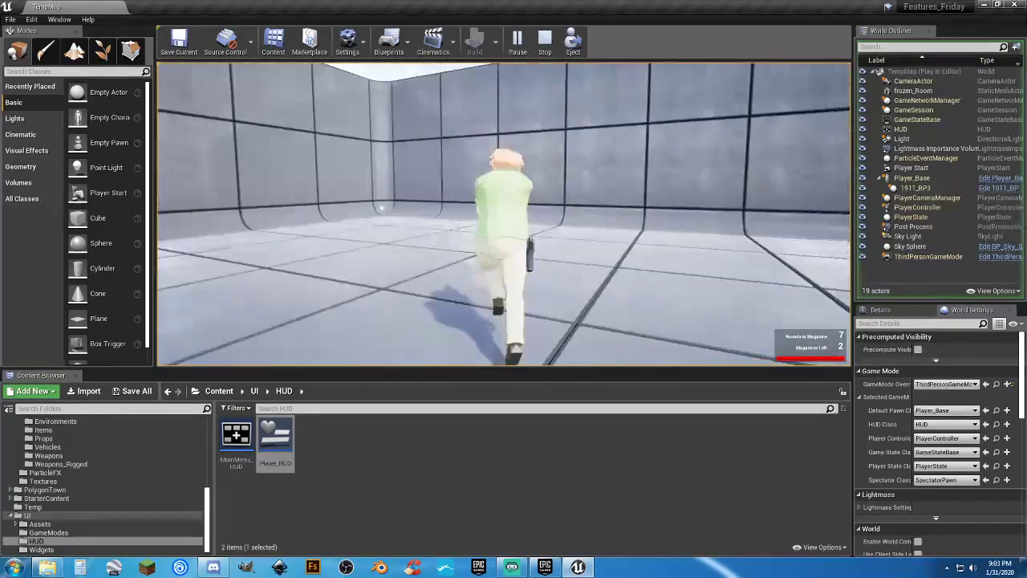
pyautogui.press('w')
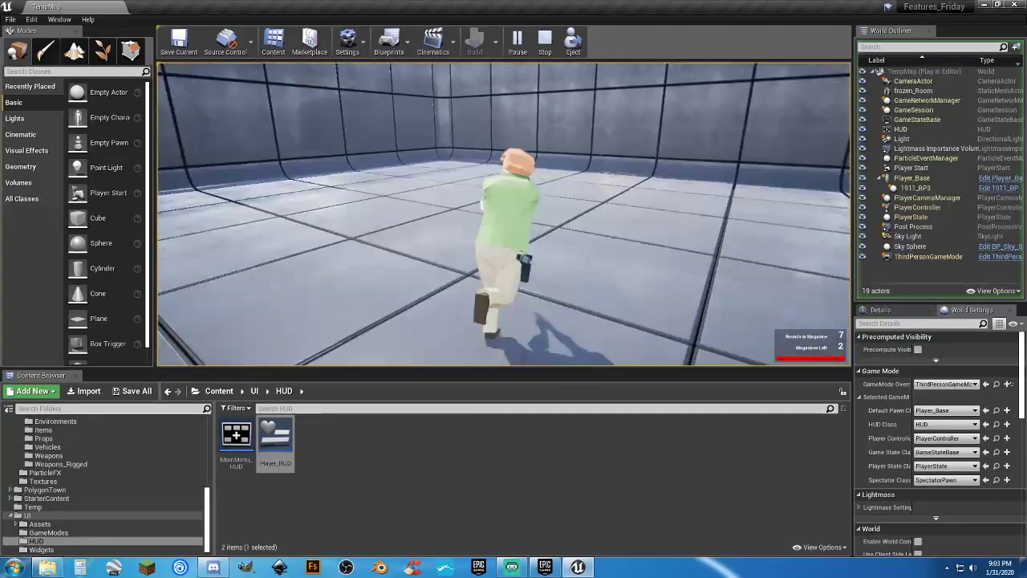
pyautogui.press('d')
pyautogui.press('w')
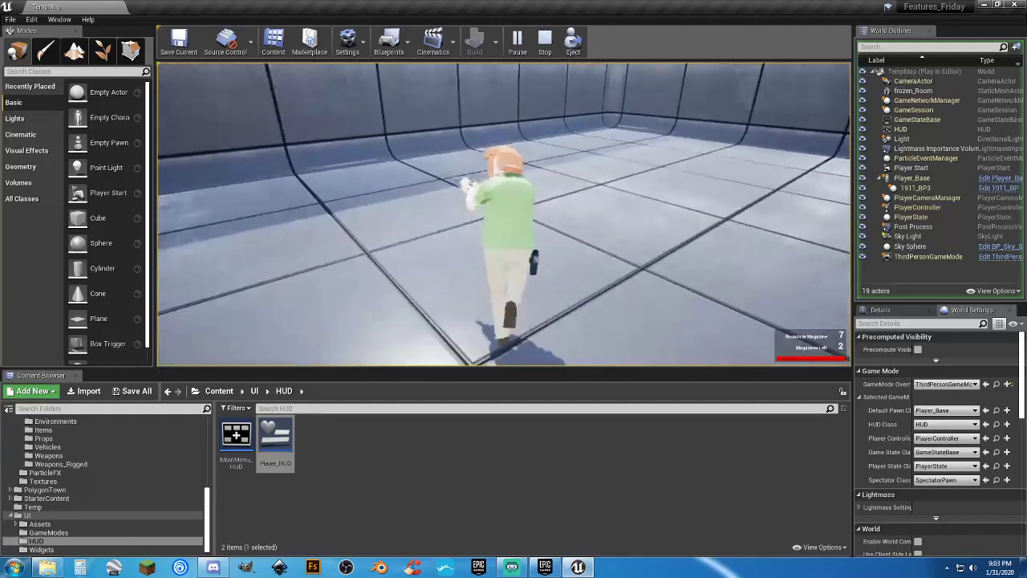
# Fire off the remaining rounds and magazines to test how the ammo display counts down.
pyautogui.click(503, 214)
pyautogui.click(504, 214)
pyautogui.click(504, 214)
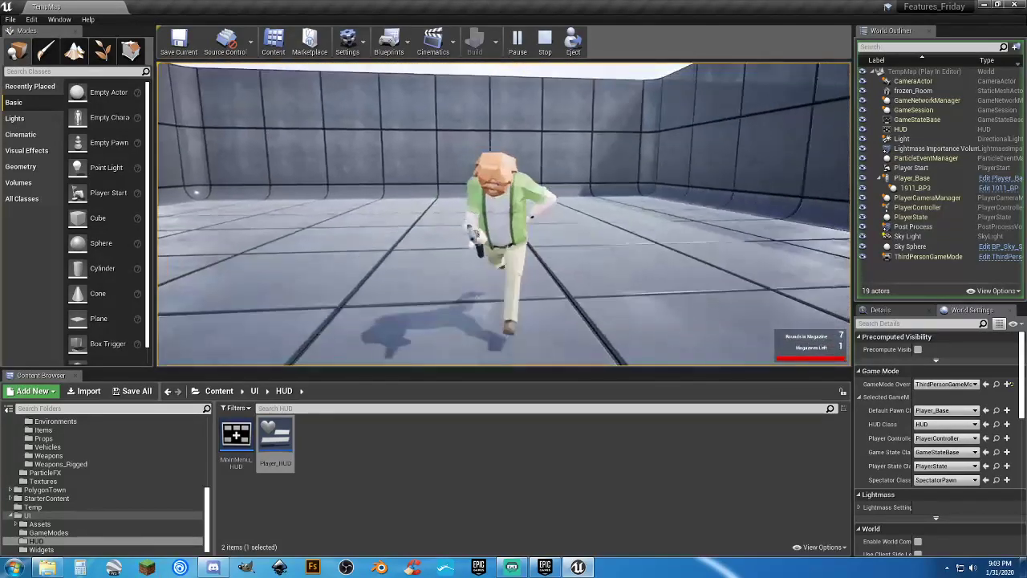
pyautogui.press('s')
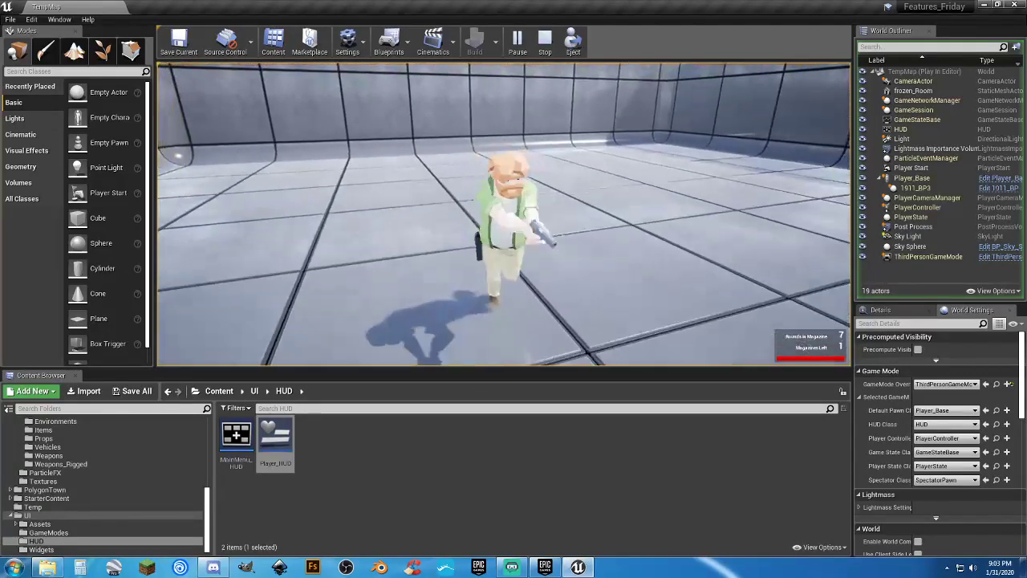
pyautogui.click(504, 214)
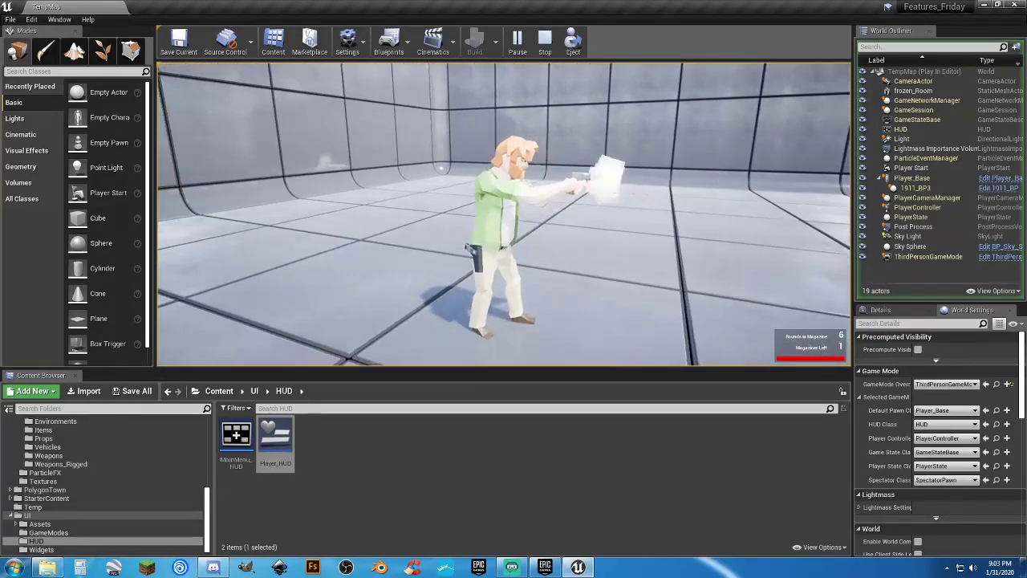
pyautogui.click(504, 214)
pyautogui.click(503, 214)
pyautogui.click(504, 214)
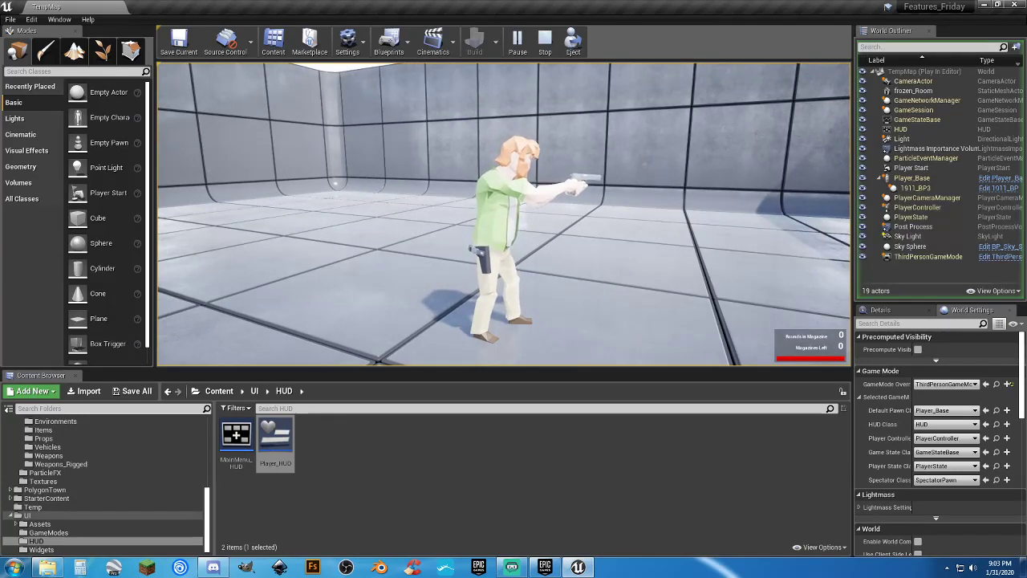
# Run the character with the empty pistol in all directions to examine the armed movement animations.
pyautogui.press('w')
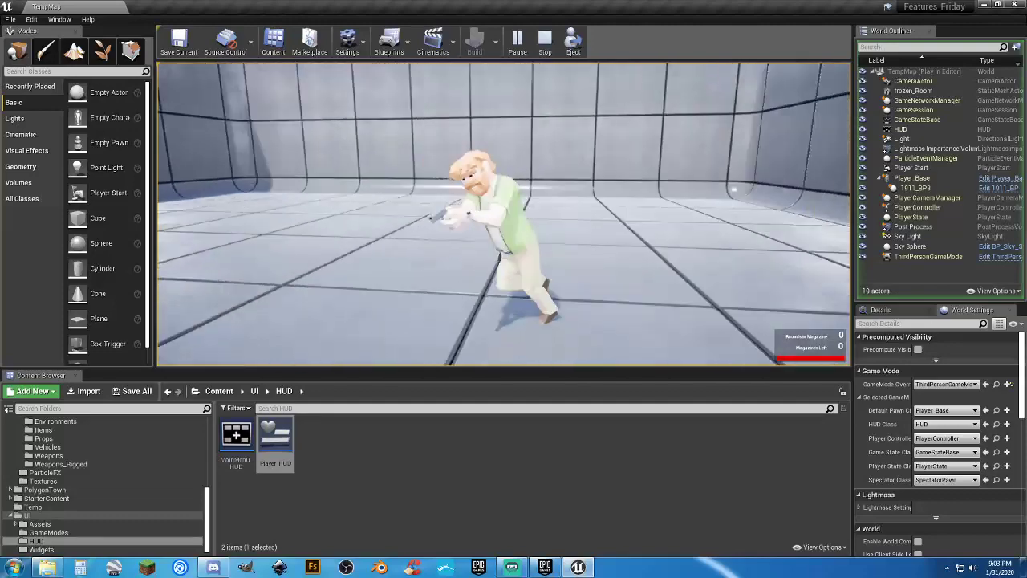
pyautogui.press('s')
pyautogui.press('d')
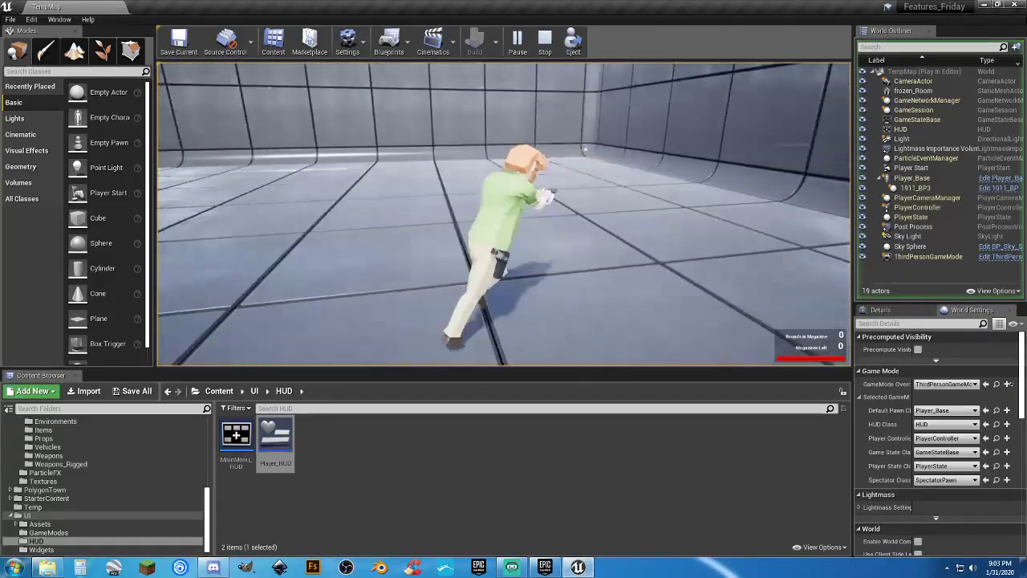
pyautogui.press('w')
pyautogui.press('a')
pyautogui.press('s')
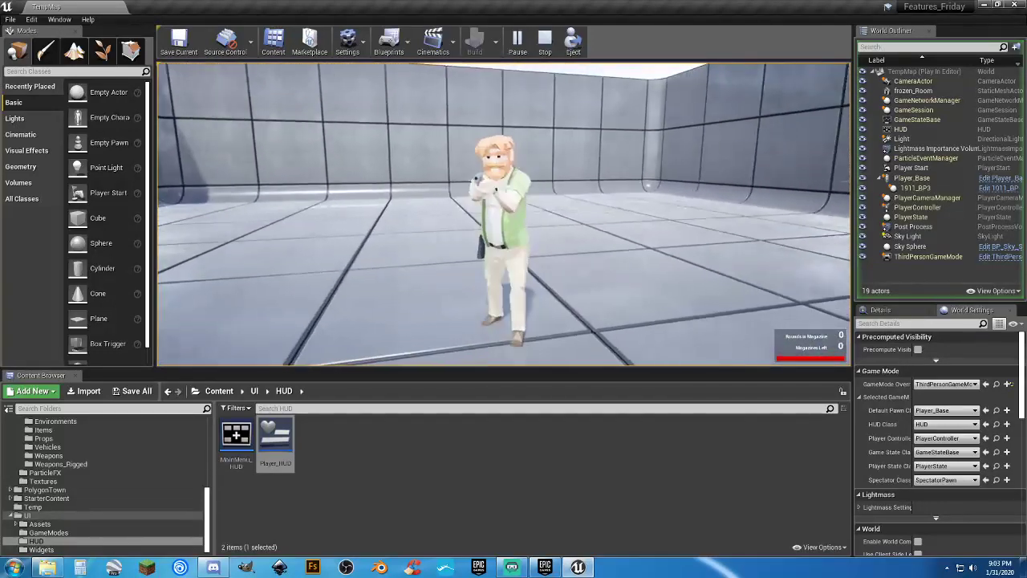
pyautogui.press('d')
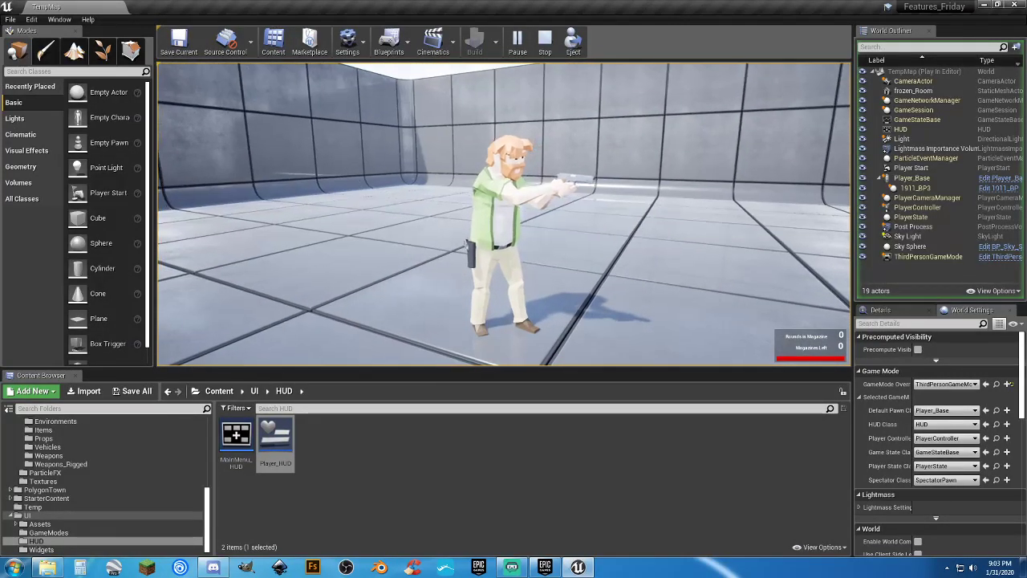
pyautogui.press('d')
pyautogui.press('a')
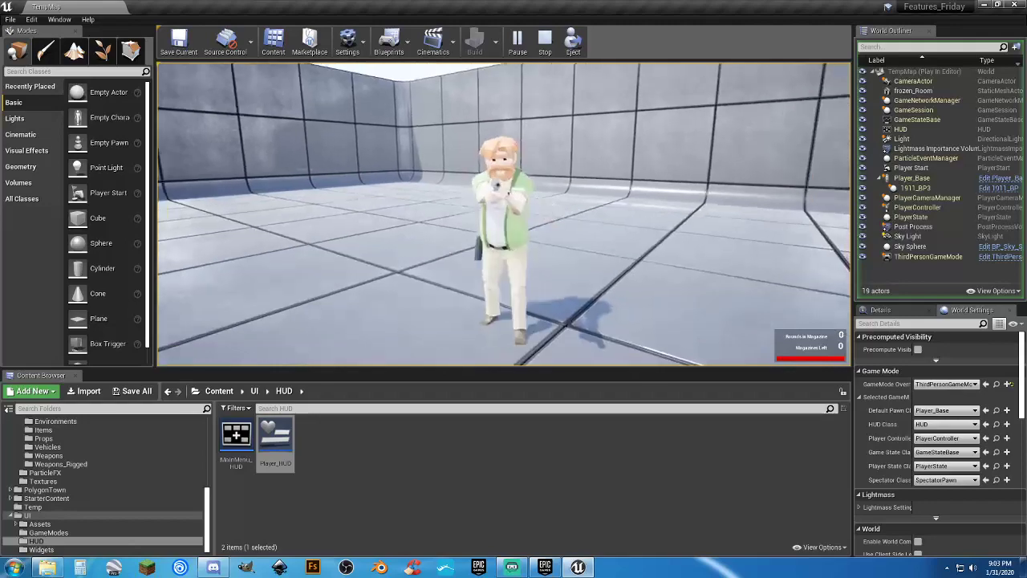
pyautogui.press('d')
pyautogui.press('s')
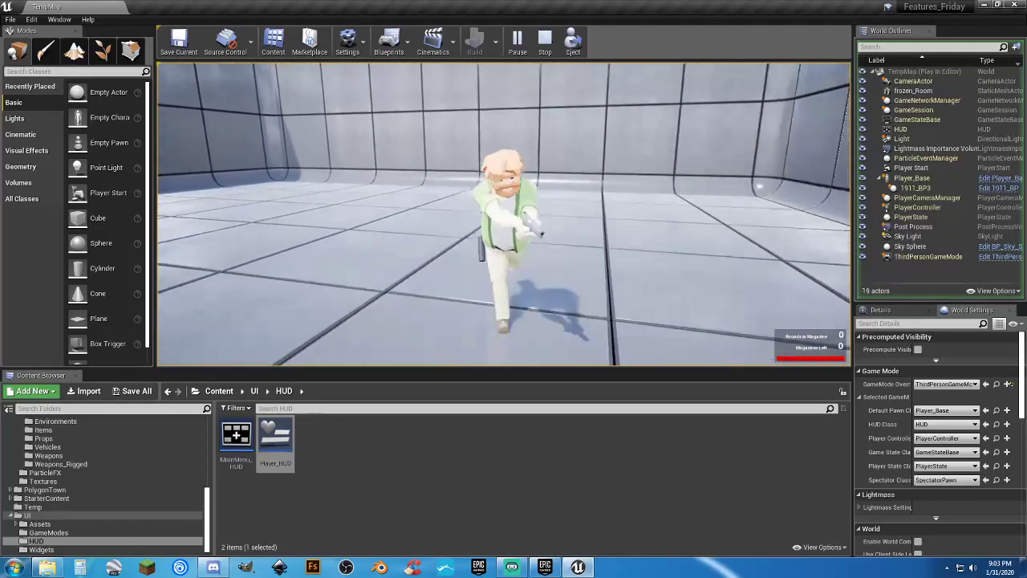
pyautogui.press('a')
pyautogui.press('w')
pyautogui.press('d')
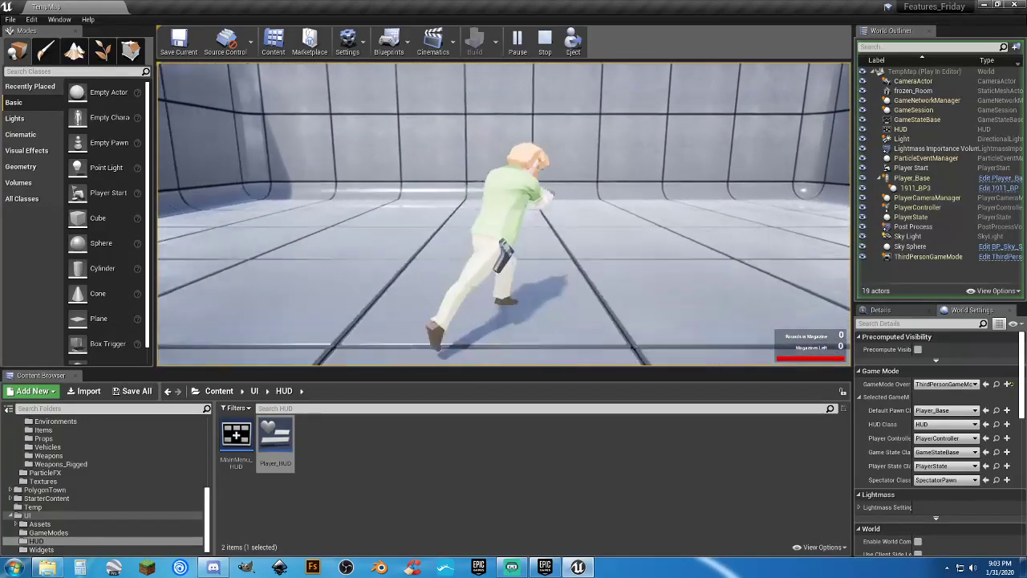
pyautogui.press('d')
pyautogui.press('s')
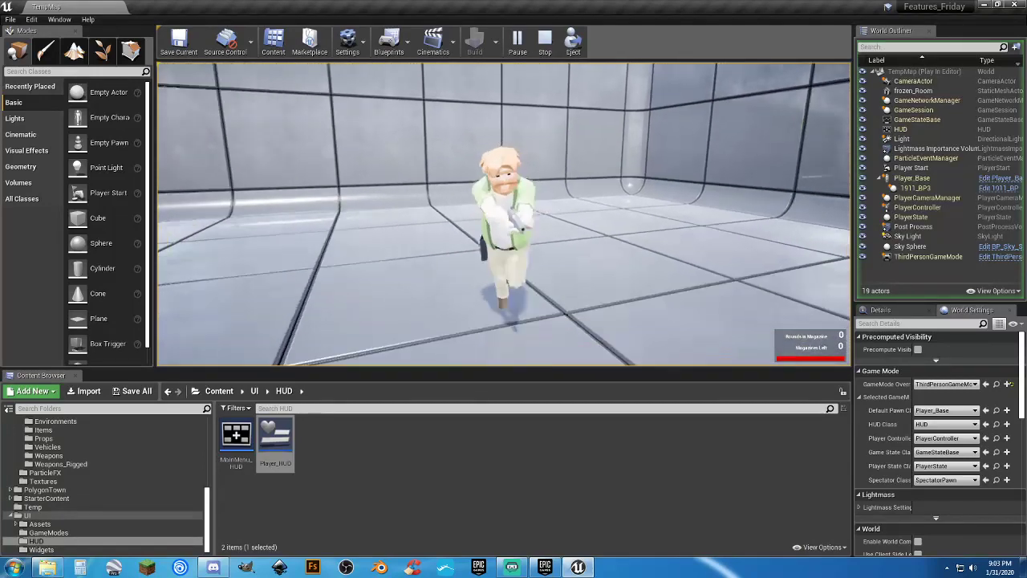
# Holster the pistol, walk the unarmed character a little and end the play session.
pyautogui.press('1')
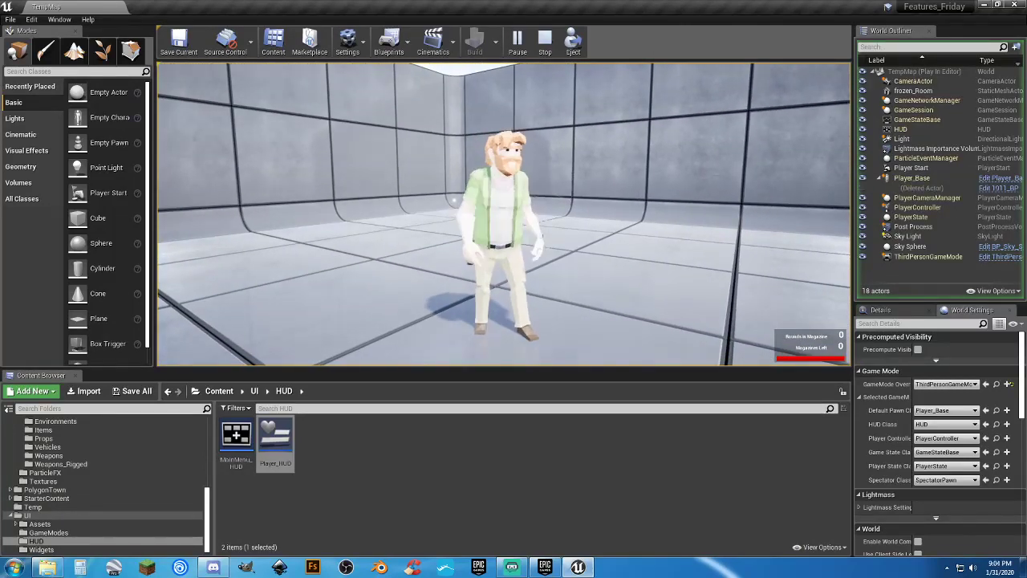
pyautogui.press('d')
pyautogui.press('w')
pyautogui.press('w')
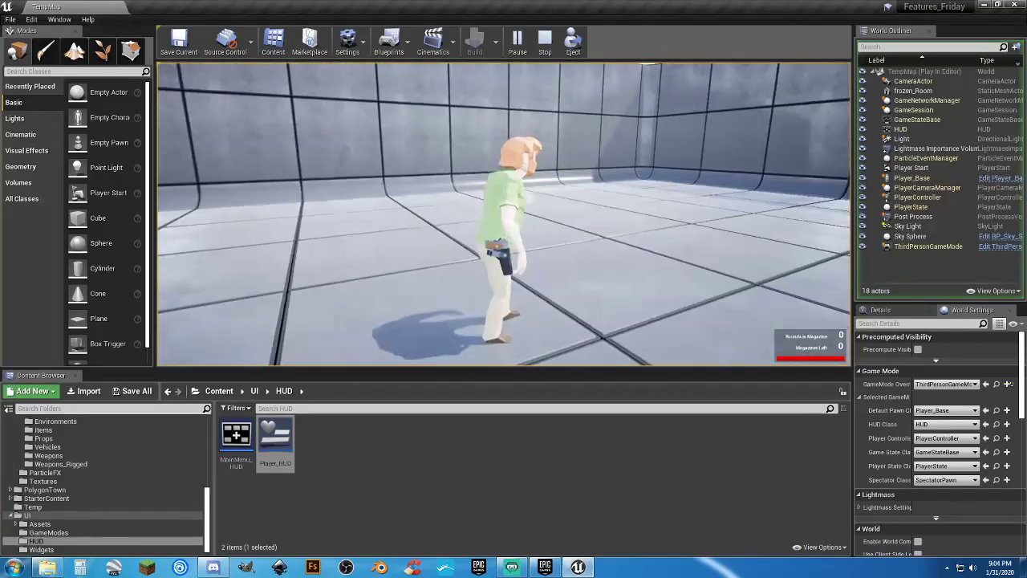
pyautogui.press('Escape')
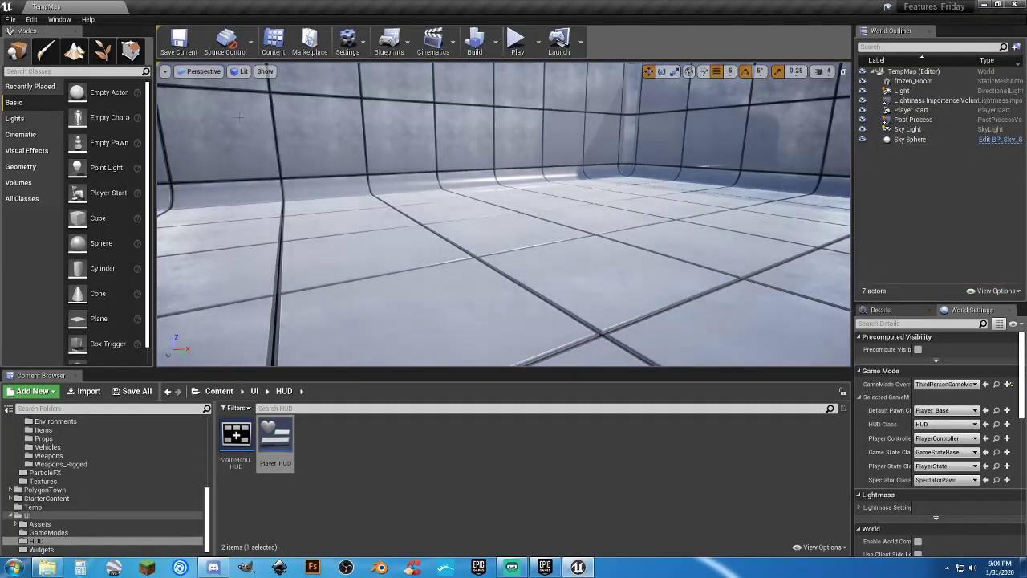
# Open the Player_HUD widget from the HUD folder and frame its ammo readout and progress bar closely.
pyautogui.click(391, 485)
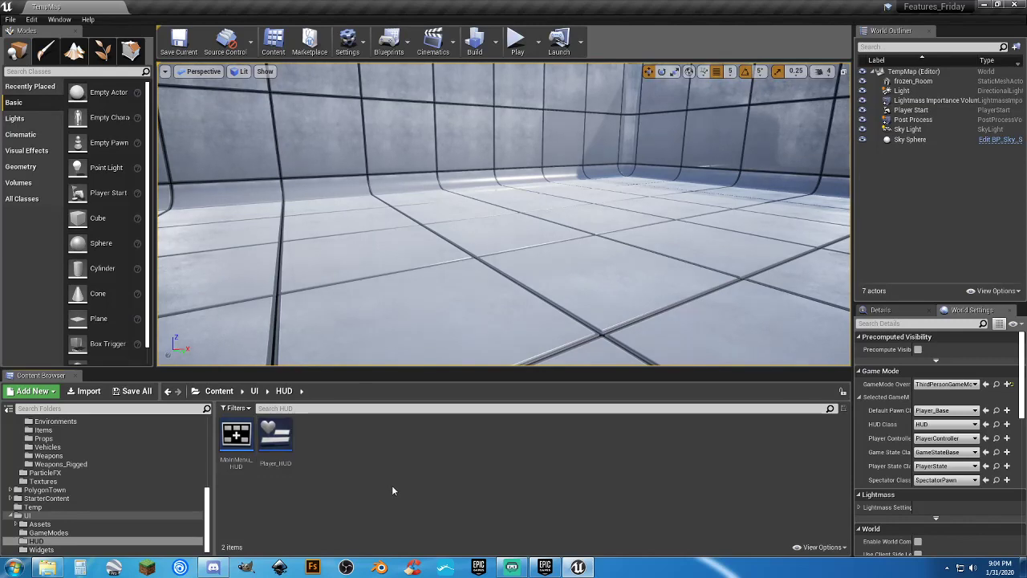
pyautogui.doubleClick(291, 447)
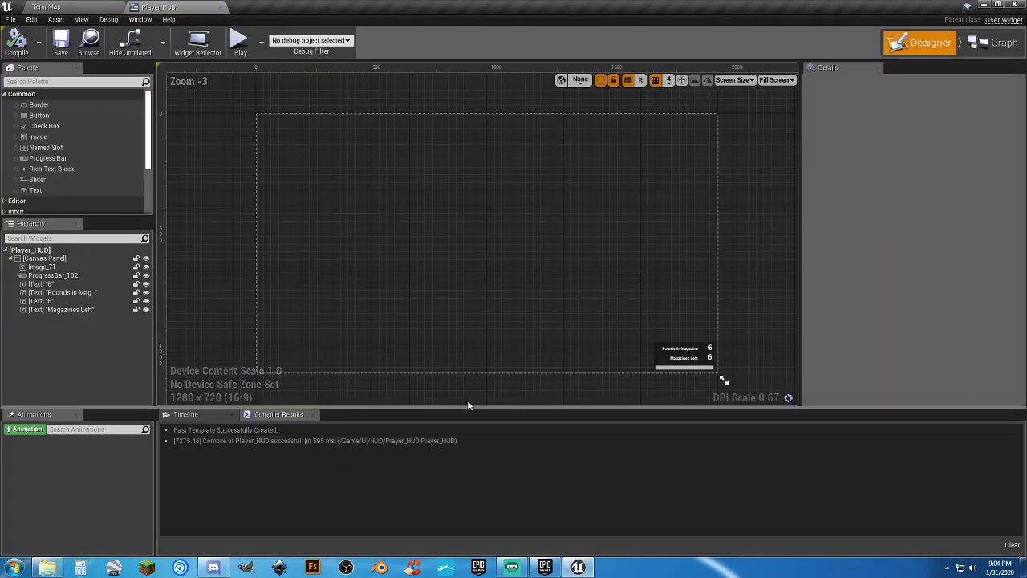
pyautogui.scroll(8, 679, 353)
pyautogui.moveTo(625, 340); pyautogui.dragTo(509, 134, button='right')
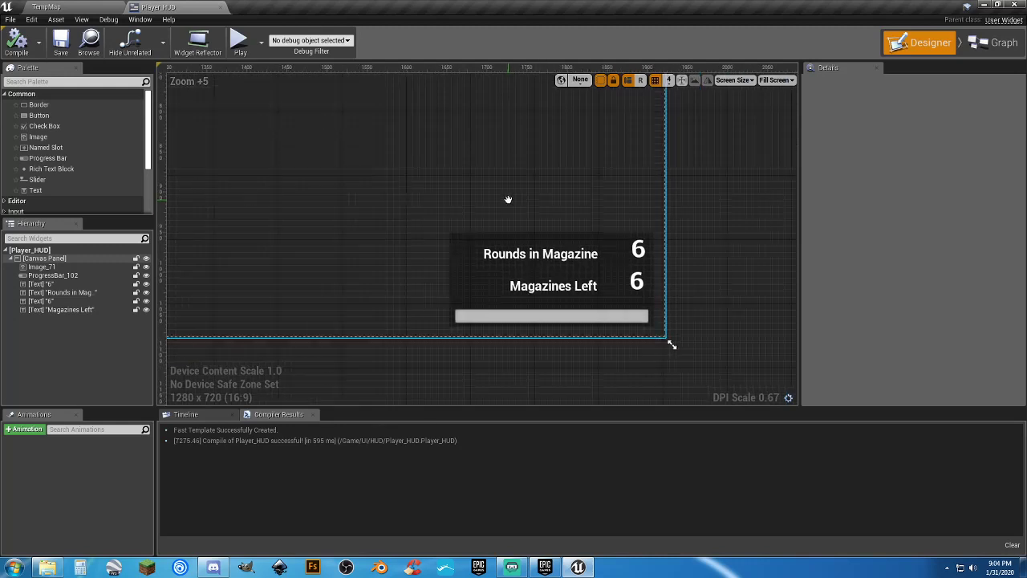
# Open the widget's Rounds In Mag function and examine its Cast To Player_Base, Pistol Magazine Capacity, ToText and Return nodes.
pyautogui.scroll(2, 523, 256)
pyautogui.moveTo(523, 264); pyautogui.dragTo(480, 191, button='right')
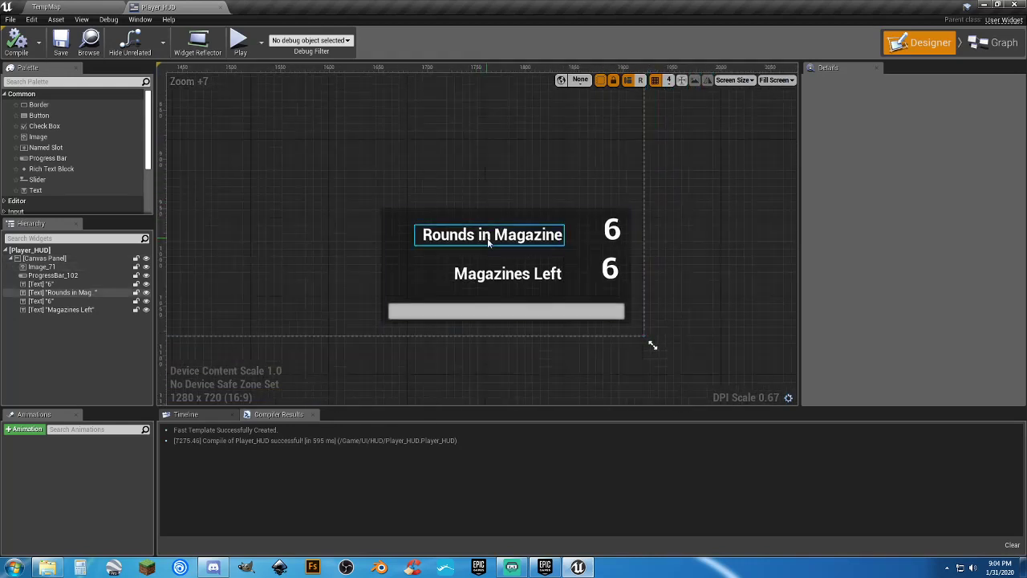
pyautogui.scroll(1, 518, 261)
pyautogui.moveTo(519, 261); pyautogui.dragTo(494, 174, button='right')
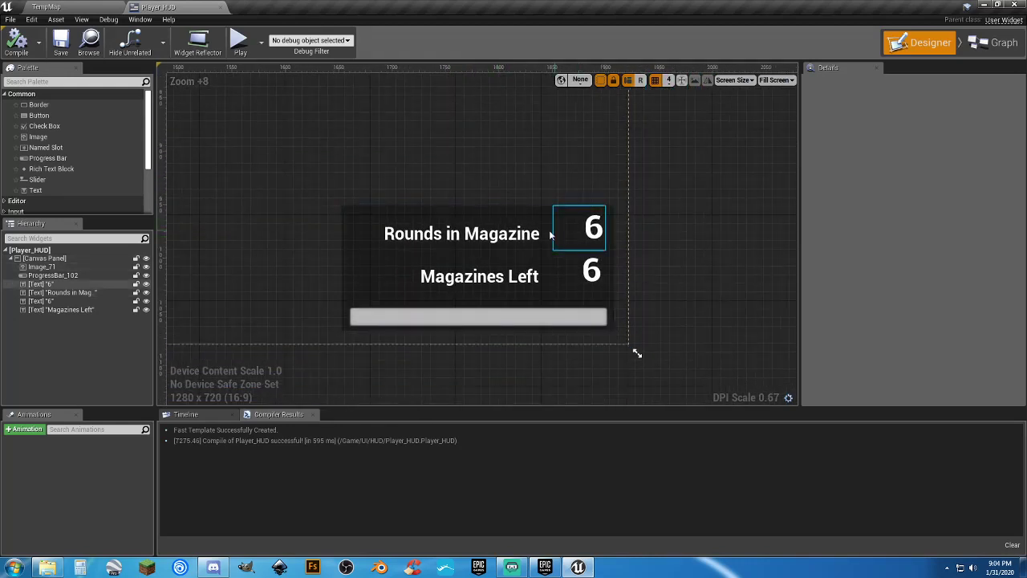
pyautogui.click(996, 44)
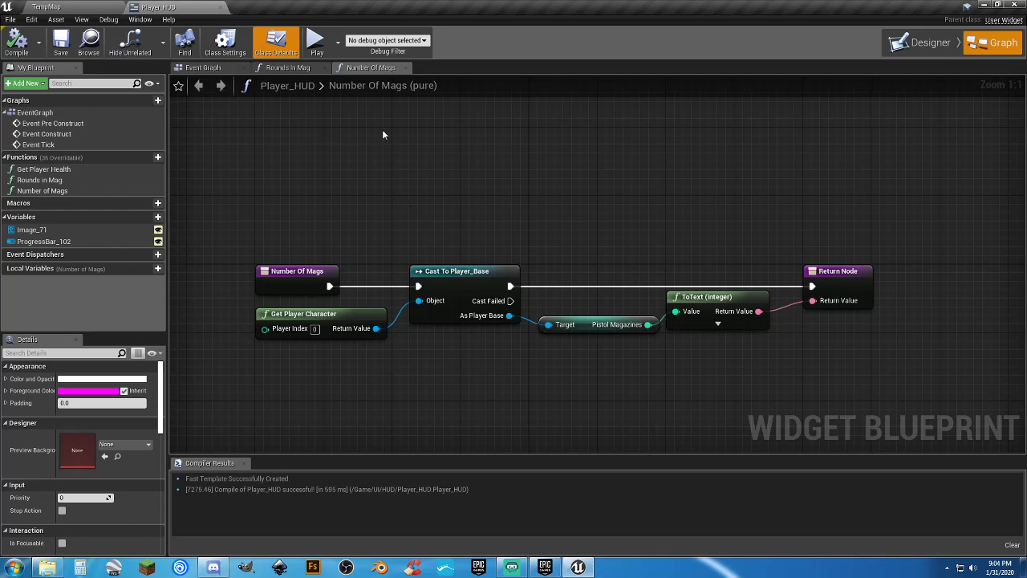
pyautogui.click(286, 67)
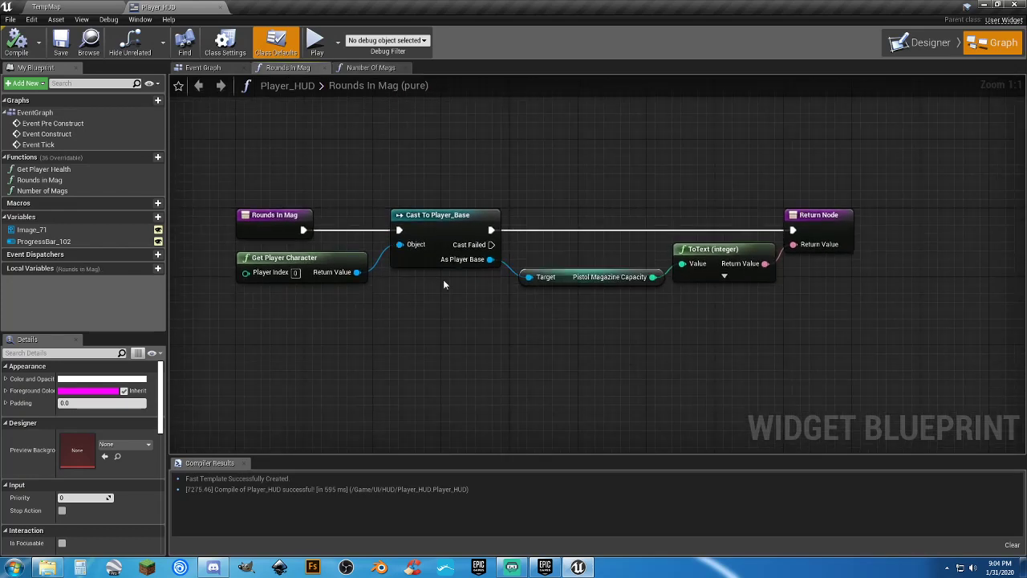
pyautogui.moveTo(412, 295); pyautogui.dragTo(365, 269)
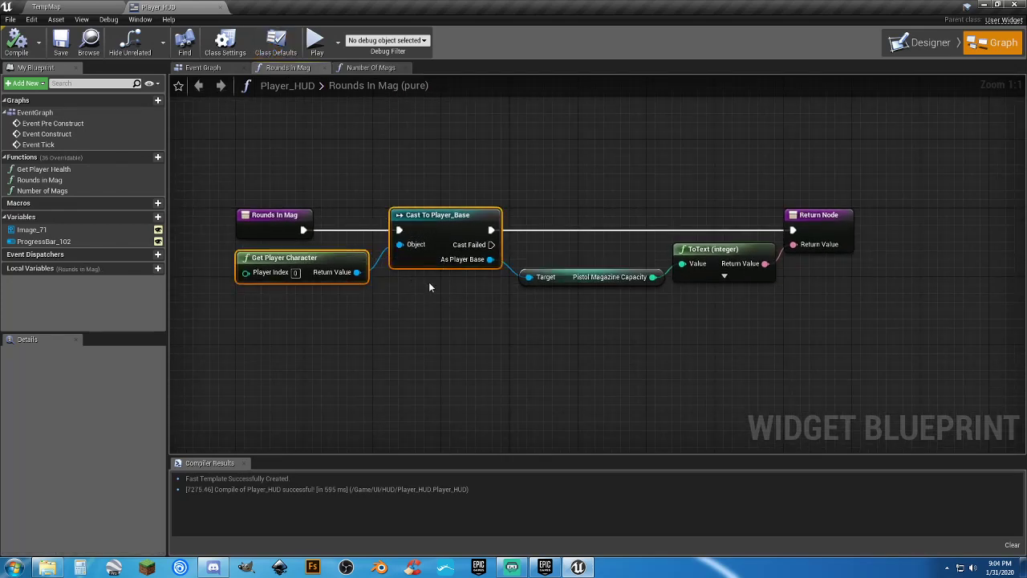
pyautogui.click(586, 278)
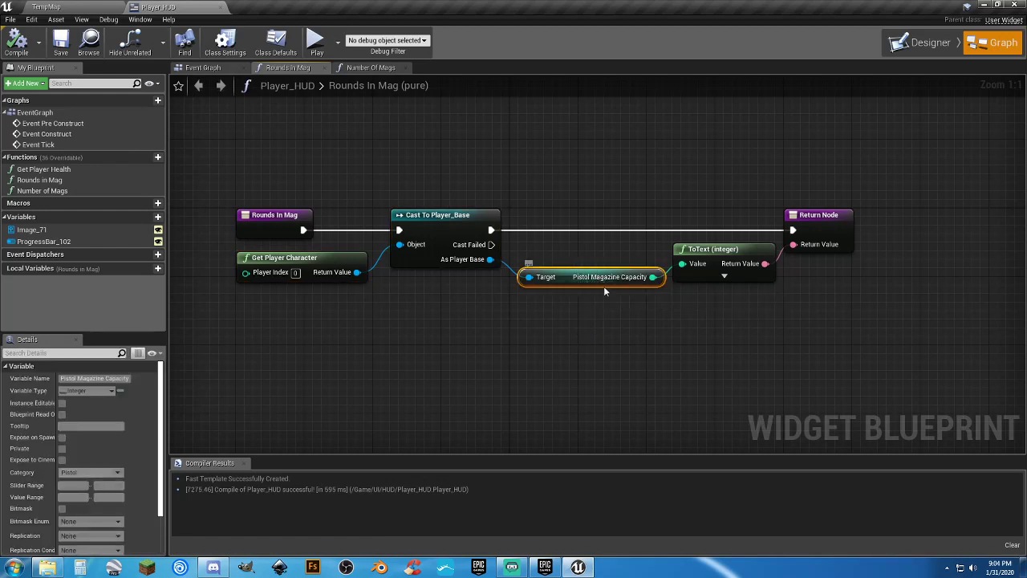
pyautogui.click(739, 272)
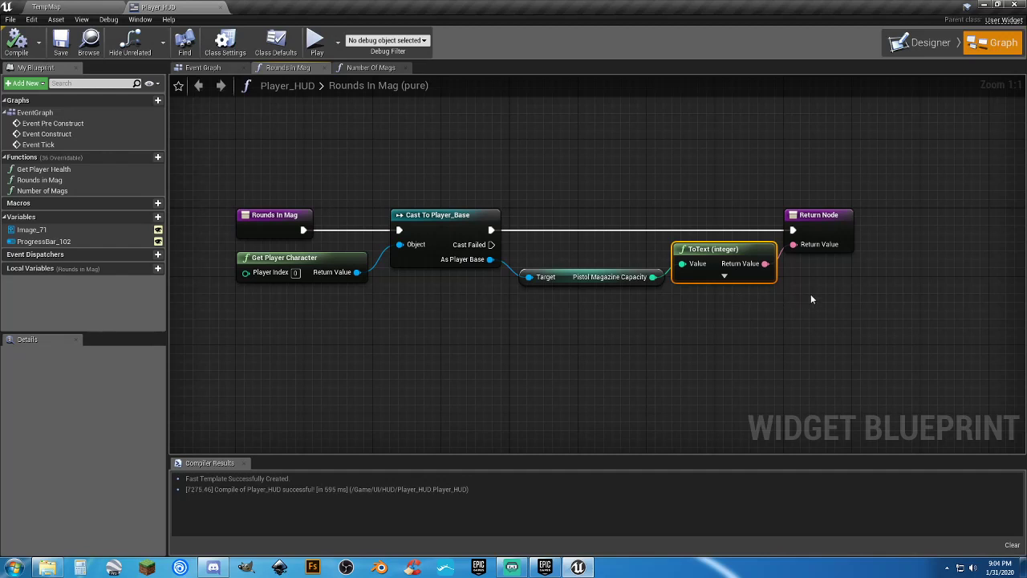
pyautogui.click(814, 215)
# Examine the node chain of the Number Of Mags function.
pyautogui.click(370, 69)
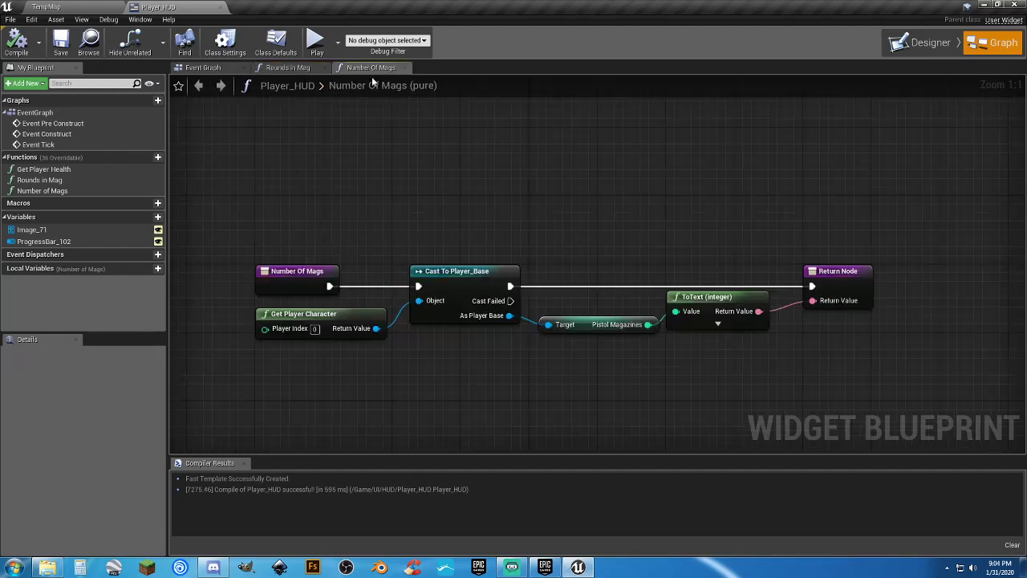
pyautogui.moveTo(687, 379); pyautogui.dragTo(590, 242)
pyautogui.click(589, 242)
pyautogui.moveTo(588, 242); pyautogui.dragTo(561, 200, button='right')
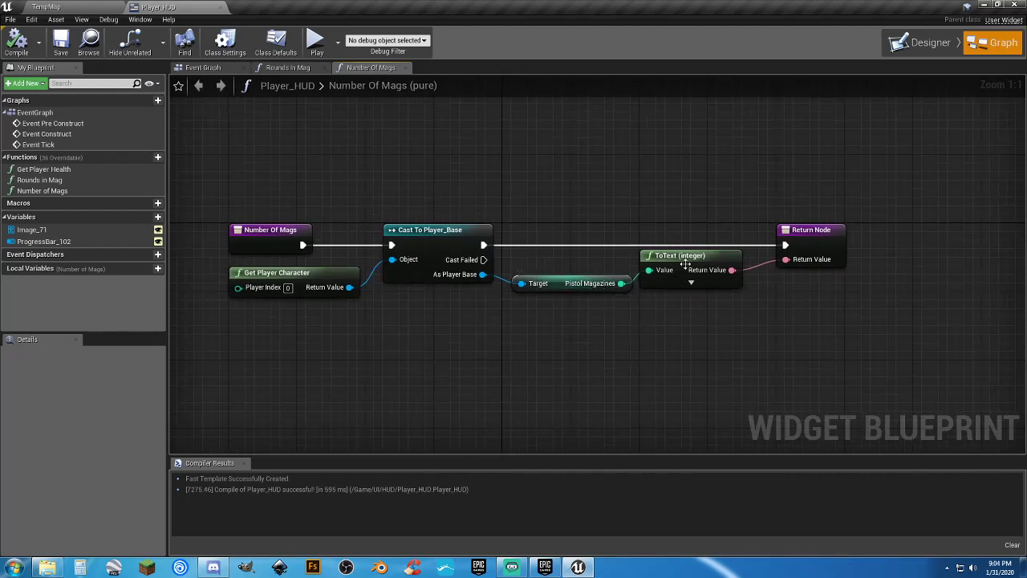
# Return to the widget's visual layout, check the text binding of the Rounds in Magazine number, and close Player_HUD.
pyautogui.click(915, 48)
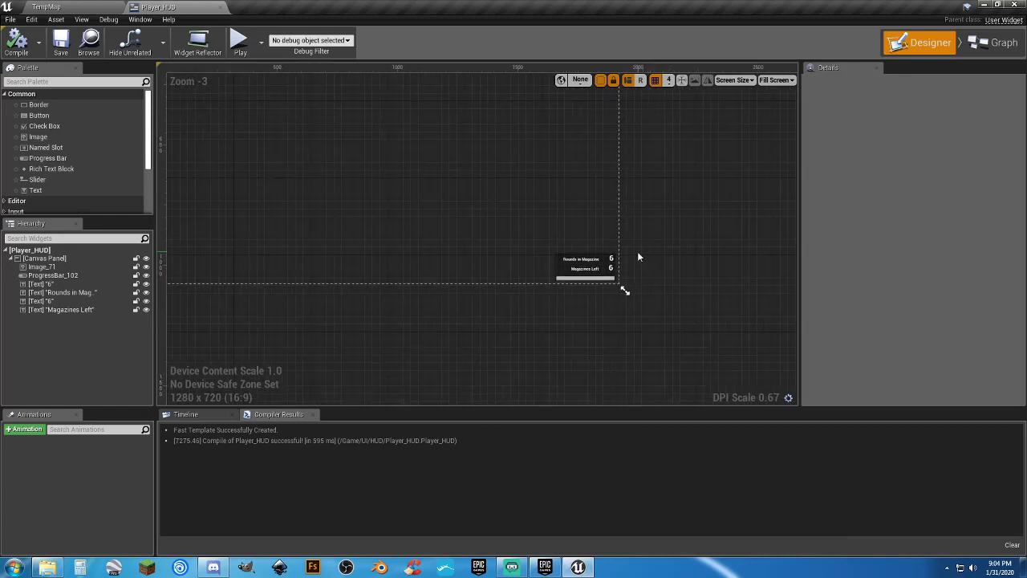
pyautogui.scroll(11, 638, 257)
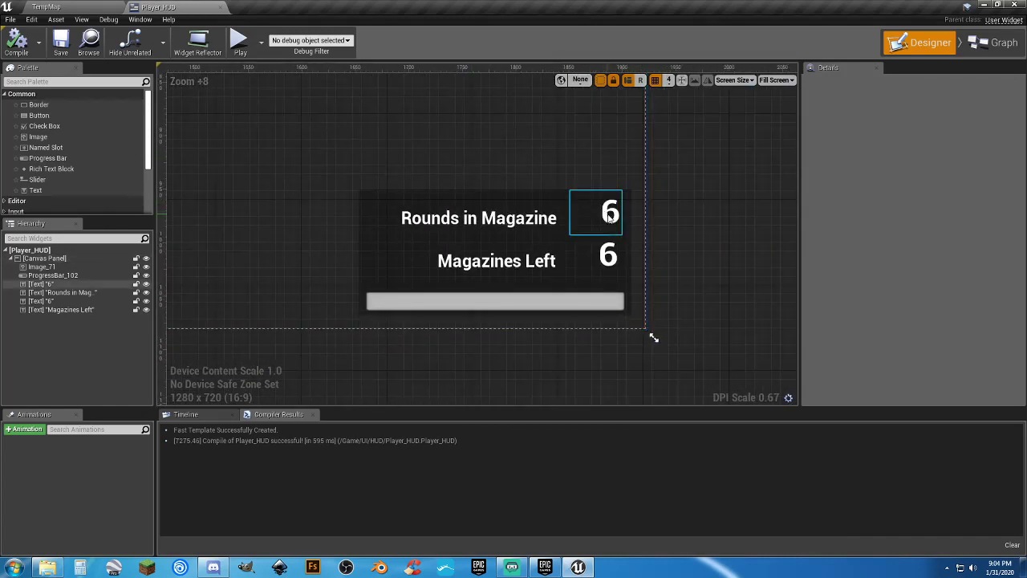
pyautogui.click(610, 214)
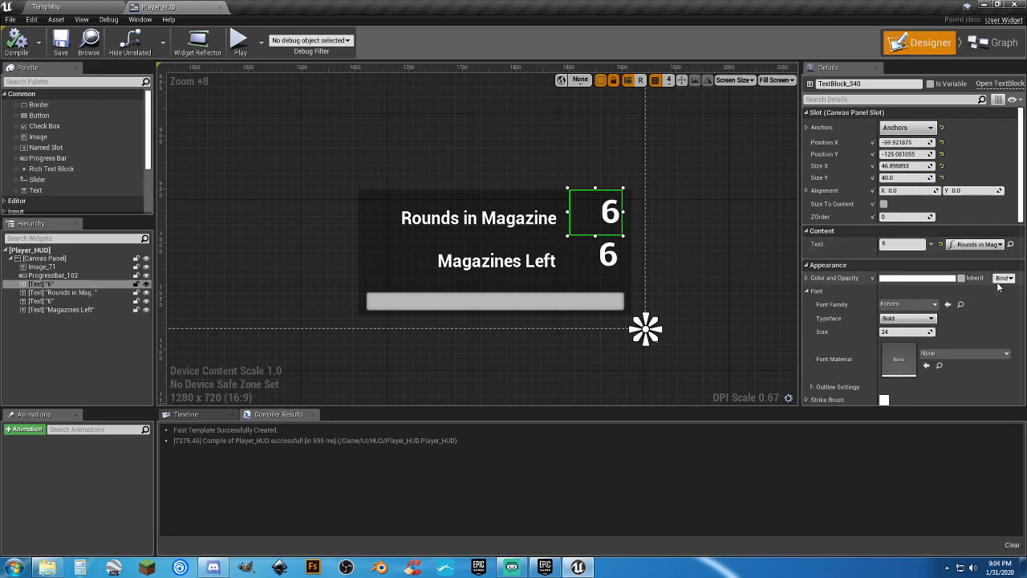
pyautogui.click(222, 6)
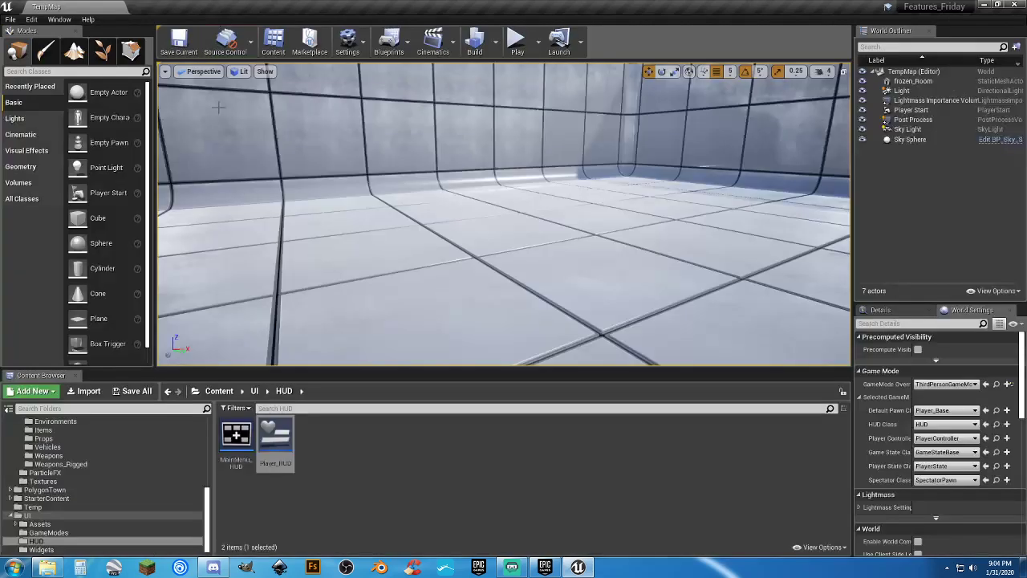
# Display the static weapon meshes in the Weapons folder under PolygonHeist/Meshes.
pyautogui.click(373, 455)
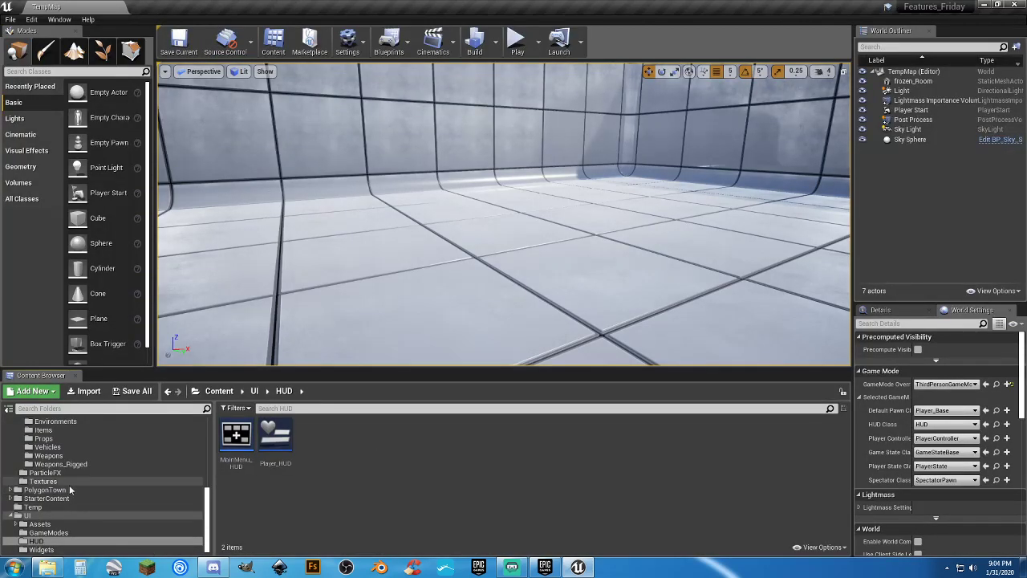
pyautogui.scroll(2, 70, 488)
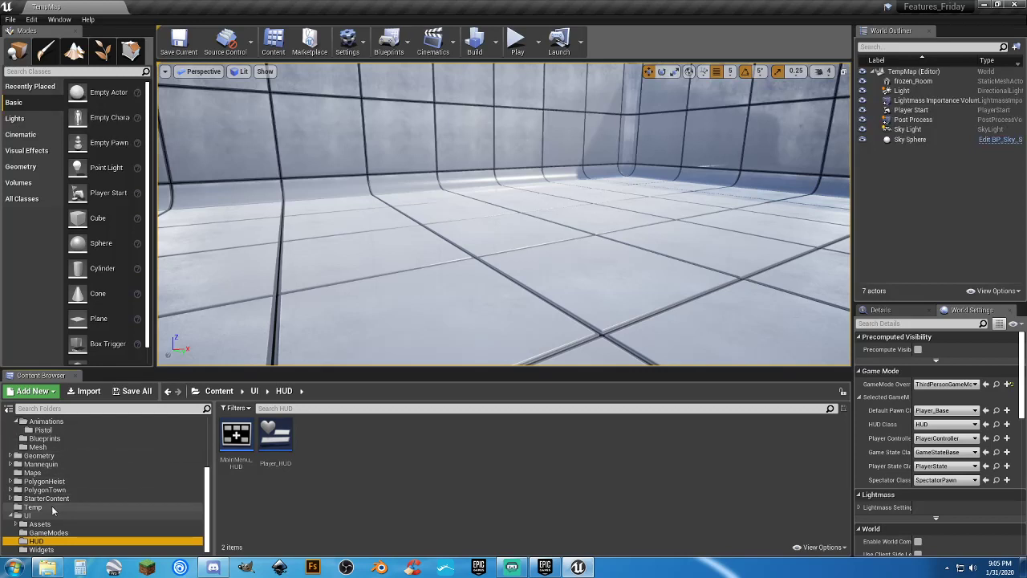
pyautogui.click(10, 482)
pyautogui.scroll(-2, 48, 506)
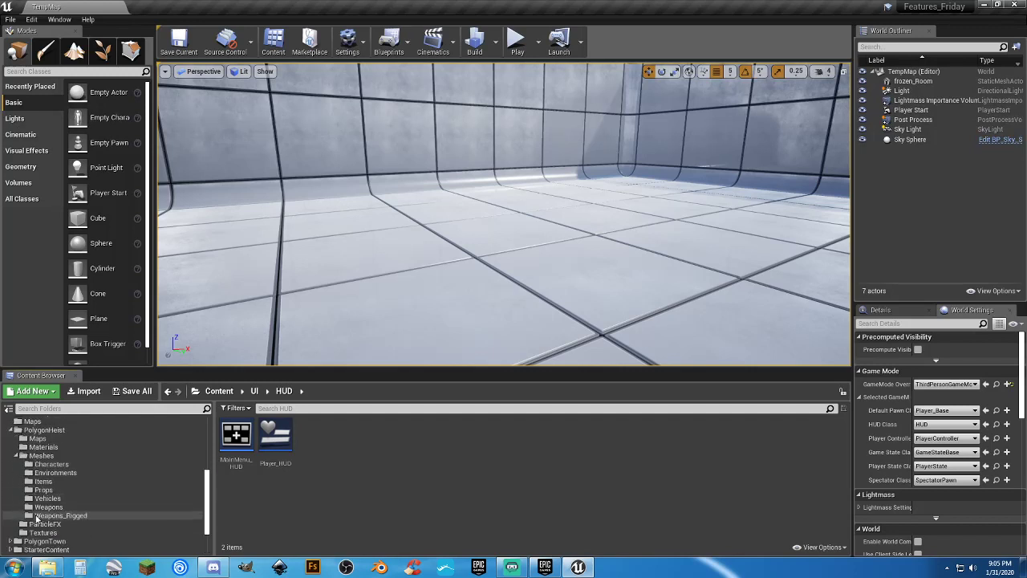
pyautogui.click(49, 507)
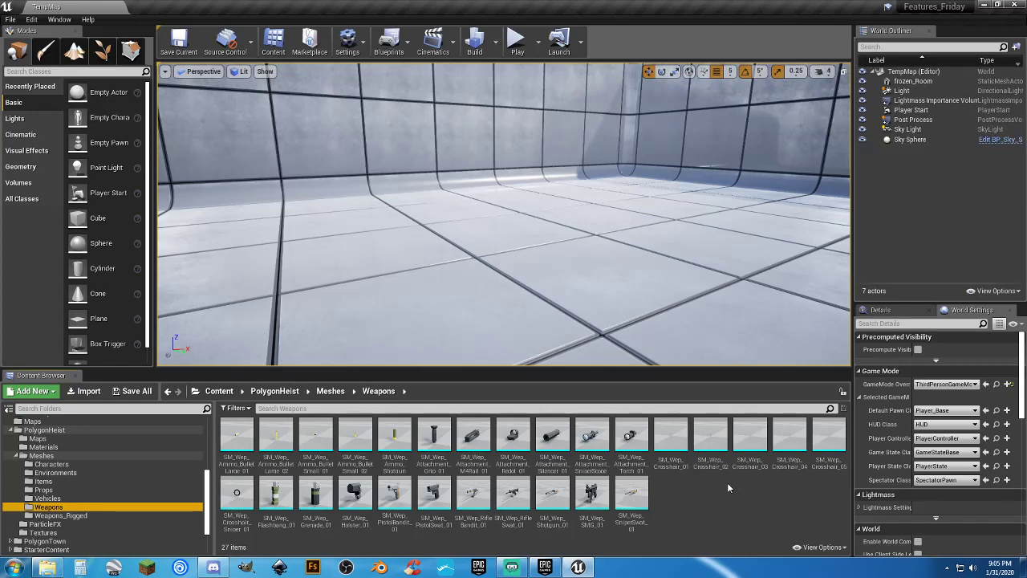
# Look through the rigged weapon assets in the Weapons_Rigged folder to locate the bandit pistol's magazine mesh.
pyautogui.click(71, 516)
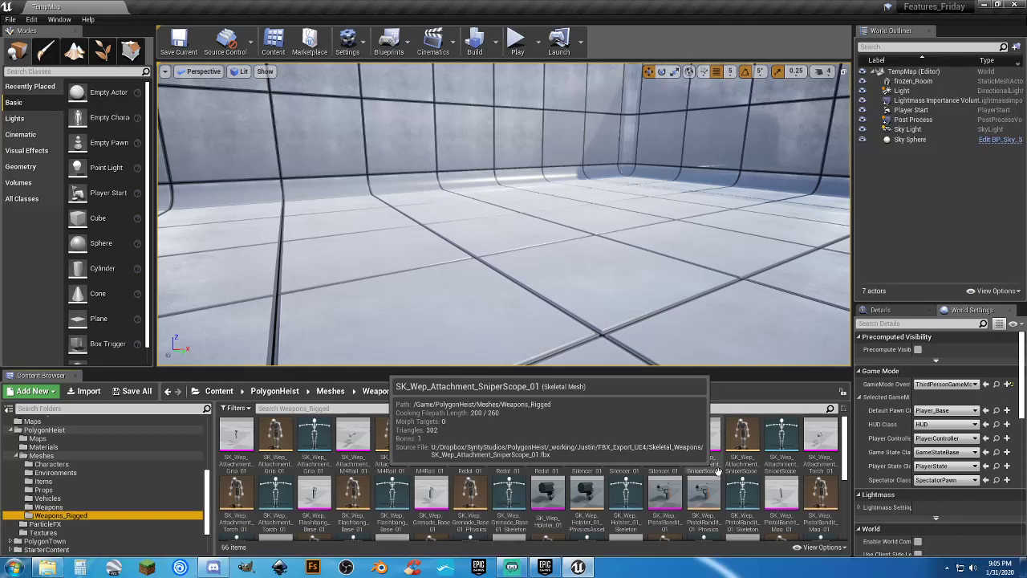
pyautogui.scroll(-4, 719, 456)
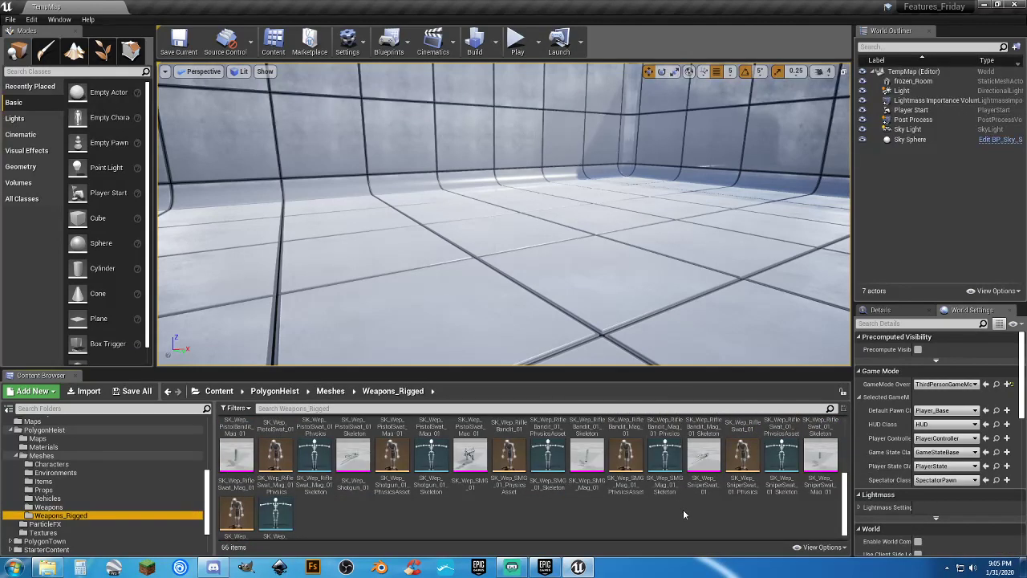
pyautogui.scroll(1, 683, 515)
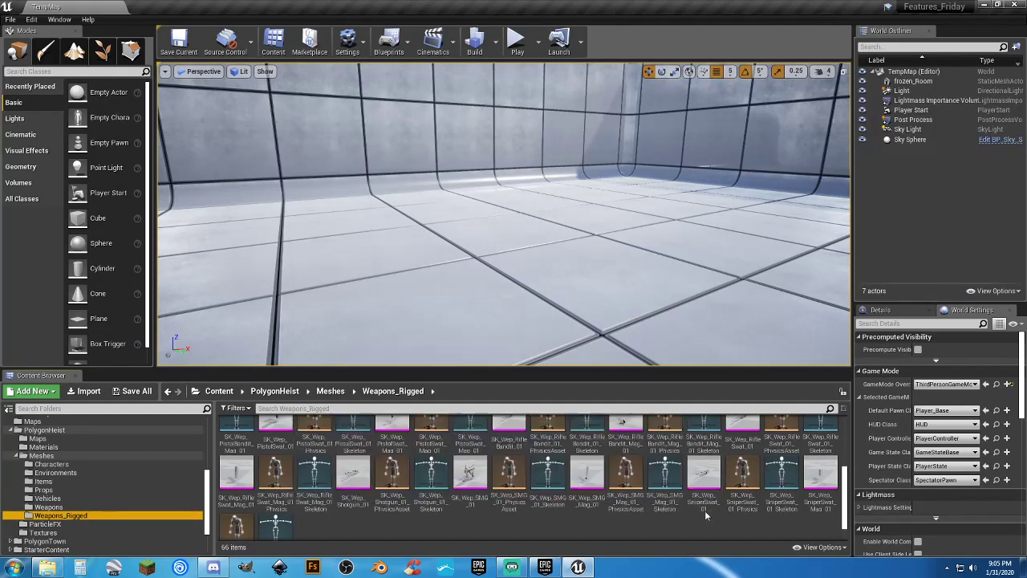
pyautogui.scroll(5, 707, 516)
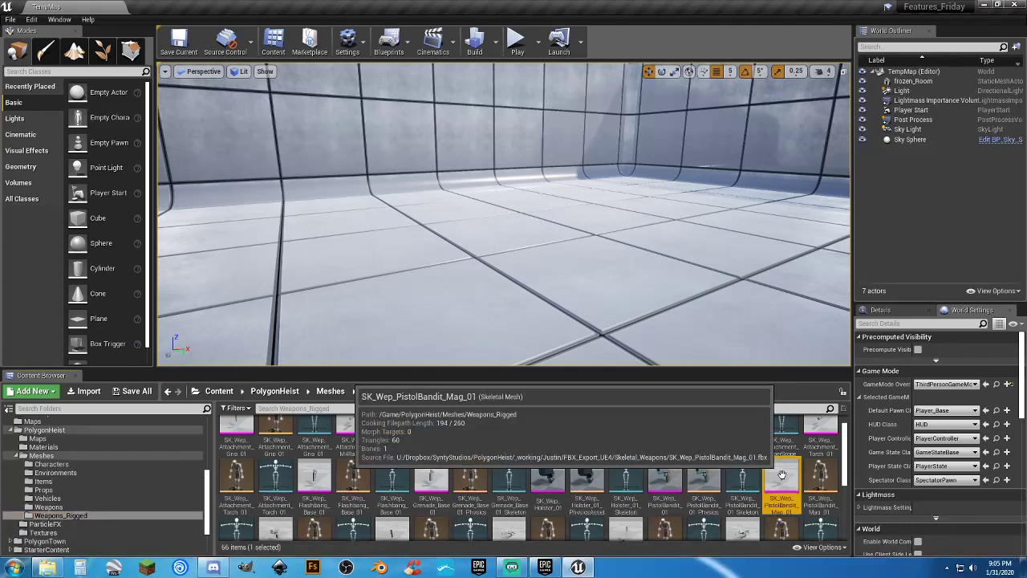
# Open the SK_Wep_PistolBandit_Mag_01 skeletal mesh, inspect the magazine from the side and close its editor.
pyautogui.doubleClick(781, 477)
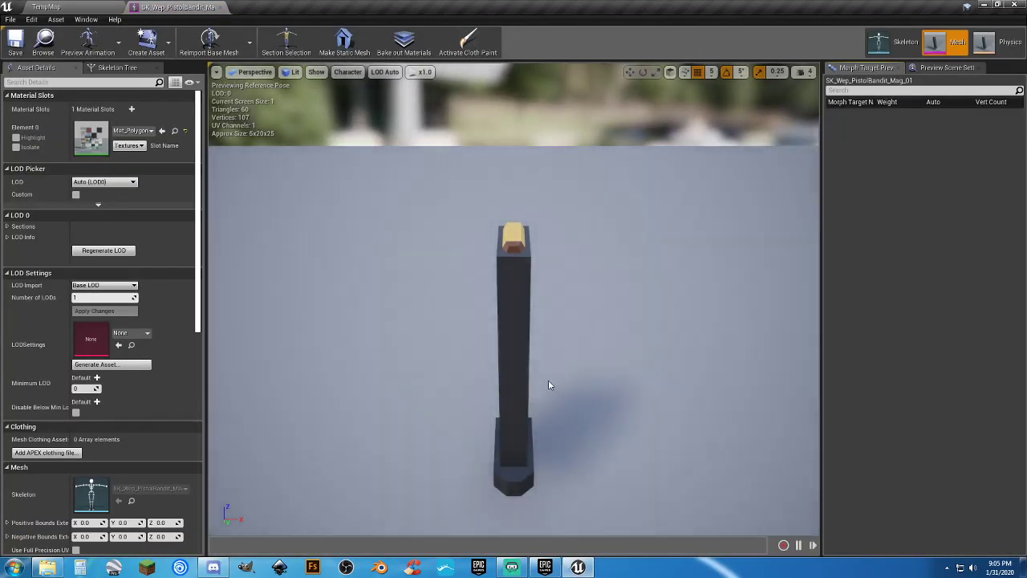
pyautogui.moveTo(548, 380); pyautogui.dragTo(764, 345, button='right')
pyautogui.moveTo(469, 297); pyautogui.dragTo(445, 297)
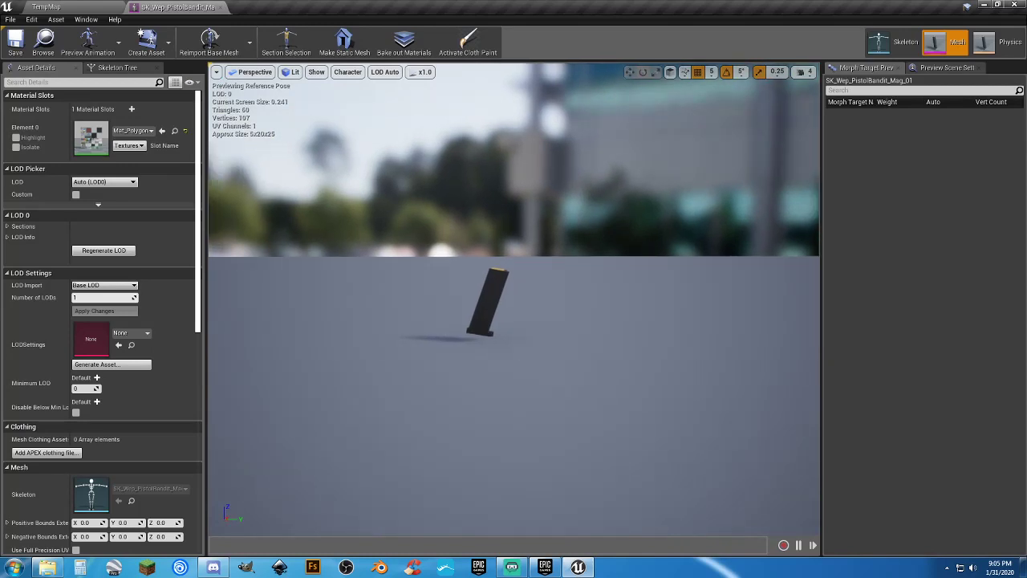
pyautogui.press('w')
pyautogui.moveTo(550, 380); pyautogui.dragTo(543, 379, button='right')
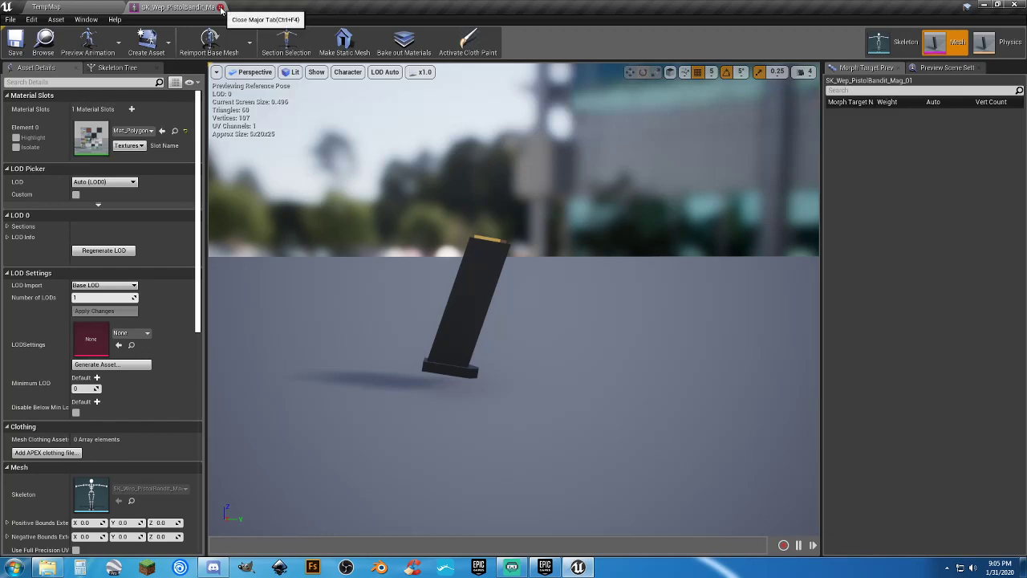
pyautogui.click(221, 8)
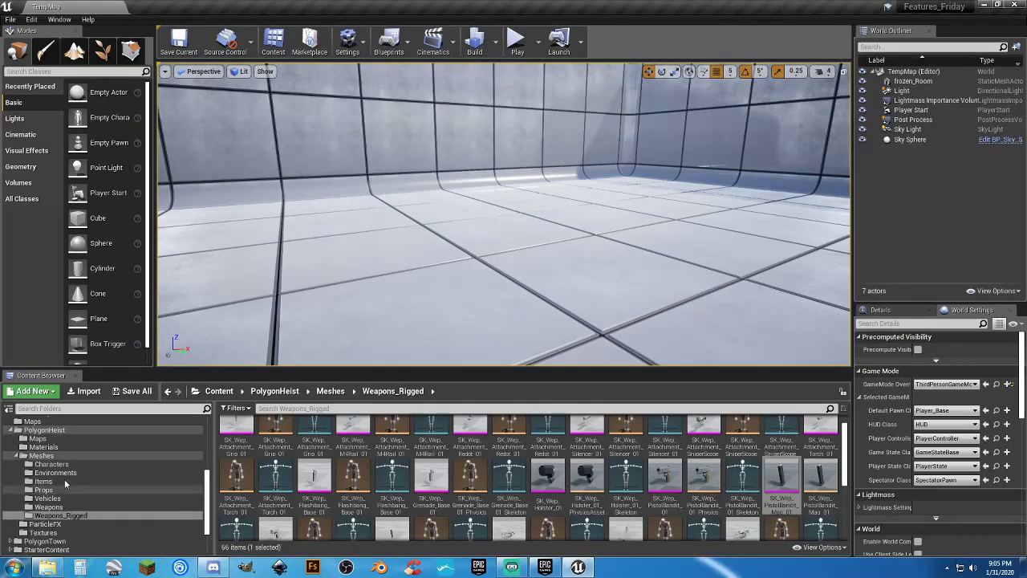
# Display the pistol animation assets in the Characters/Animations/Pistol folder.
pyautogui.scroll(2, 63, 479)
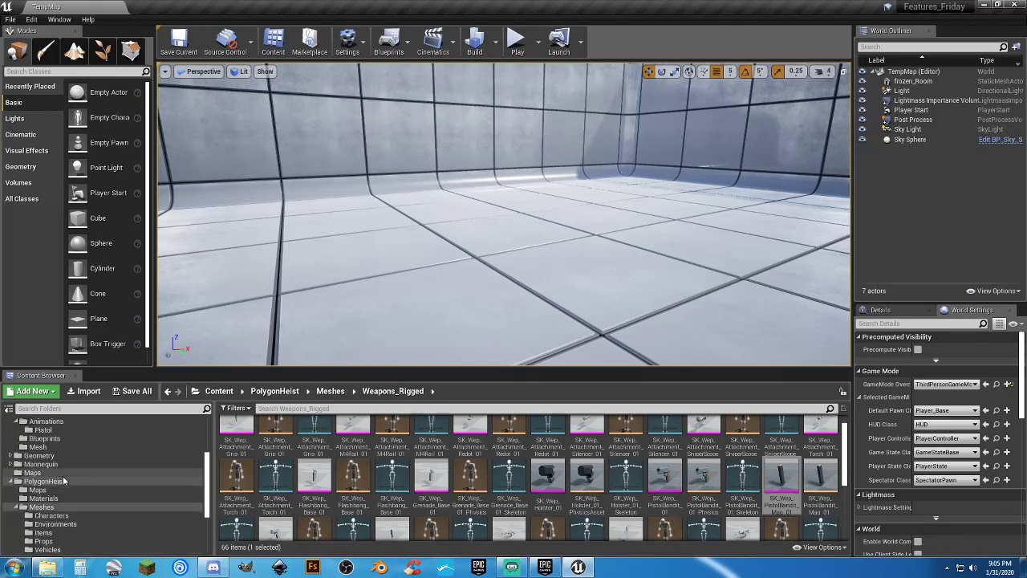
pyautogui.scroll(1, 63, 480)
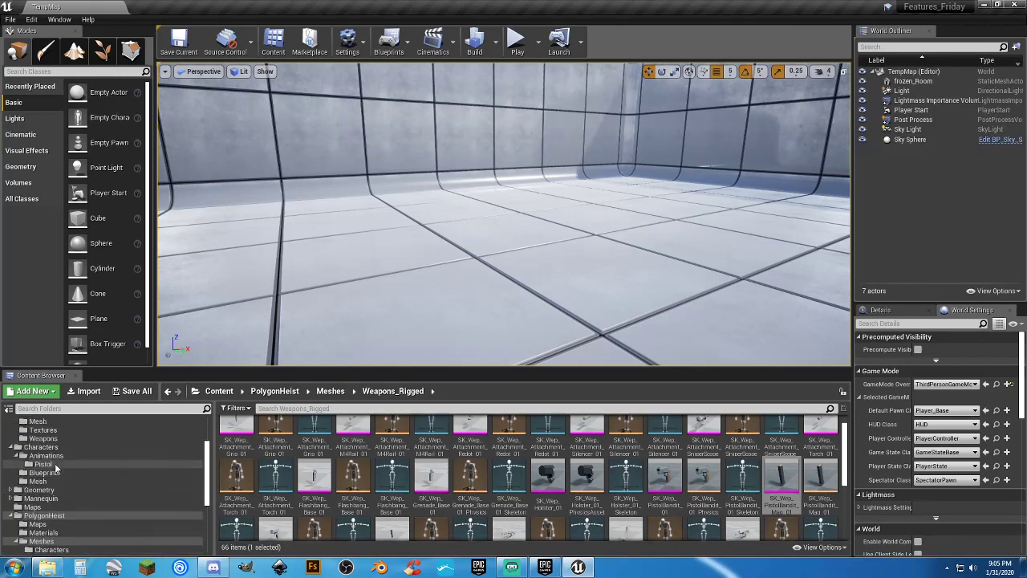
pyautogui.click(55, 464)
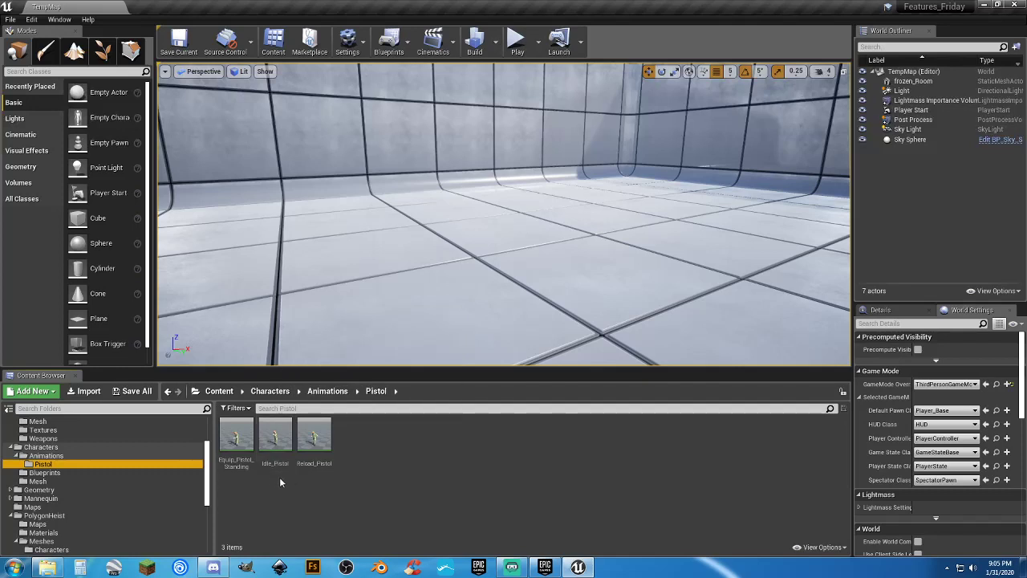
# Examine the contents of the Attenuations and Effects folders under Assets/Audio.
pyautogui.scroll(3, 61, 454)
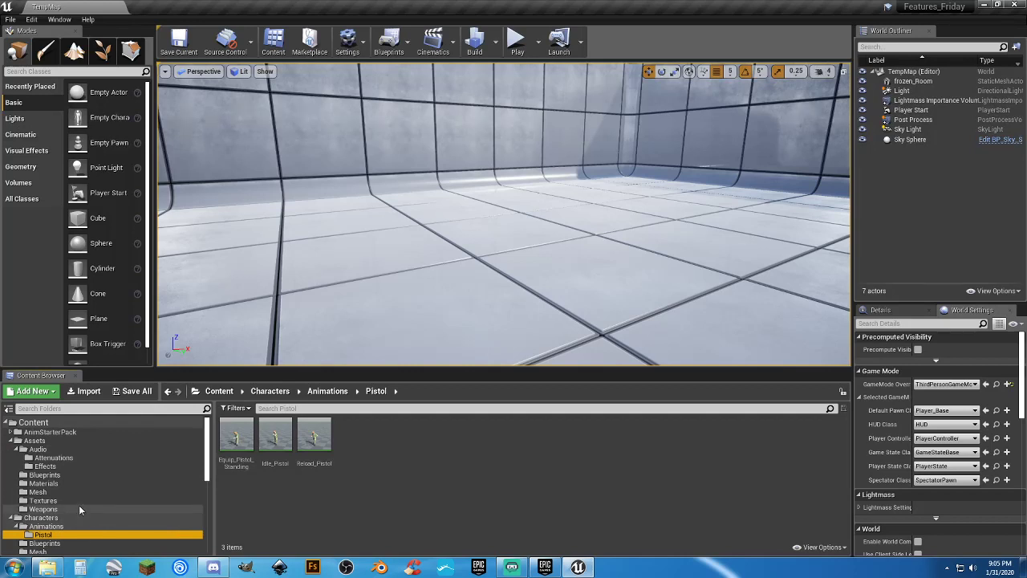
pyautogui.click(392, 450)
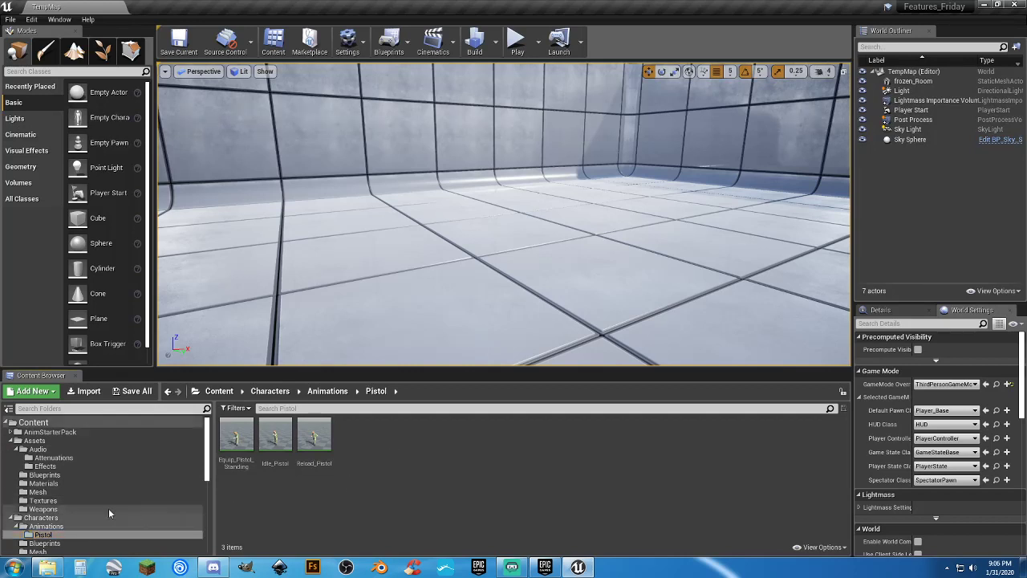
pyautogui.click(60, 459)
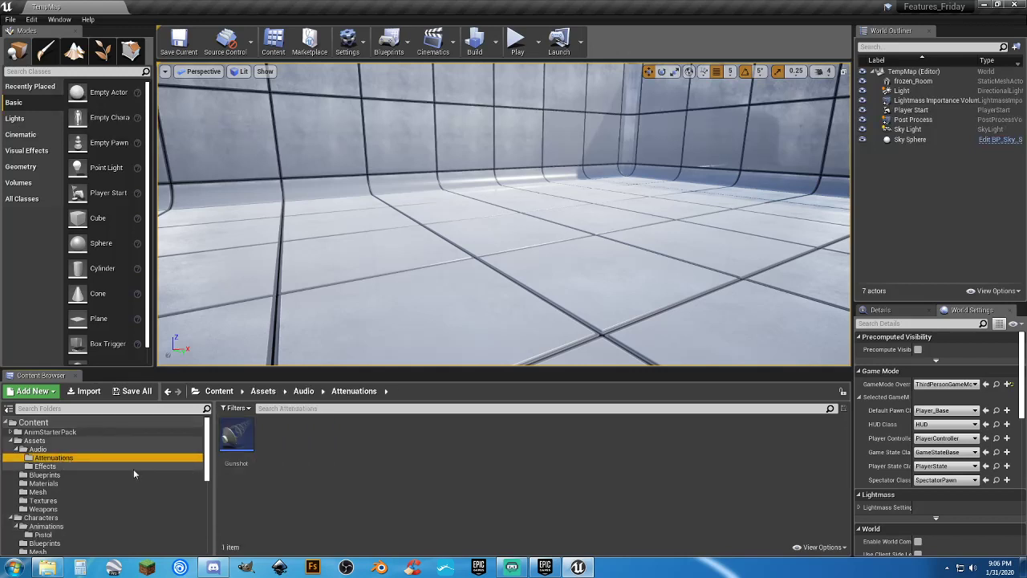
pyautogui.click(89, 468)
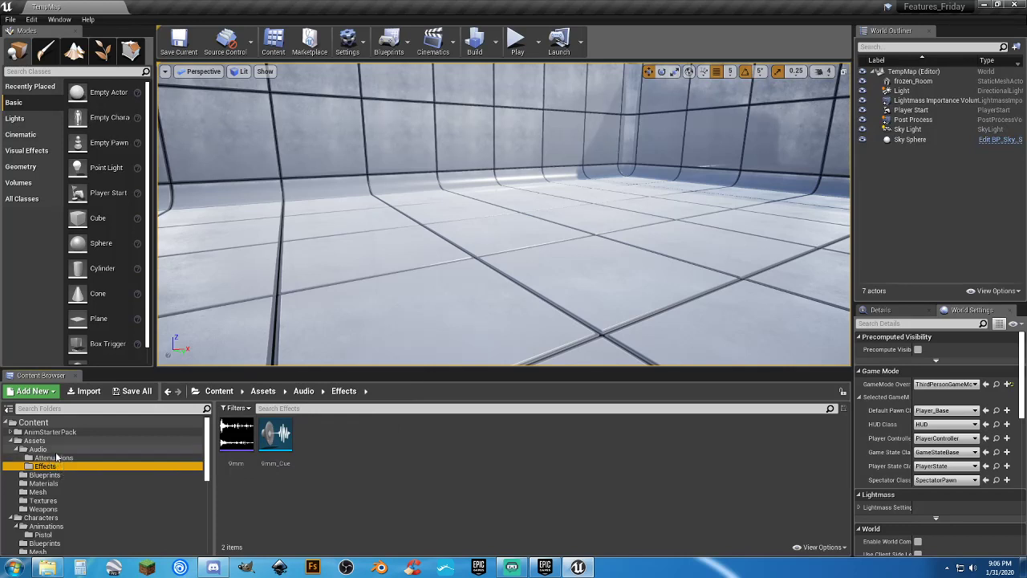
# Point out the Create Cue action for the 9mm sound wave and select the existing 9mm_Cue asset.
pyautogui.click(238, 463)
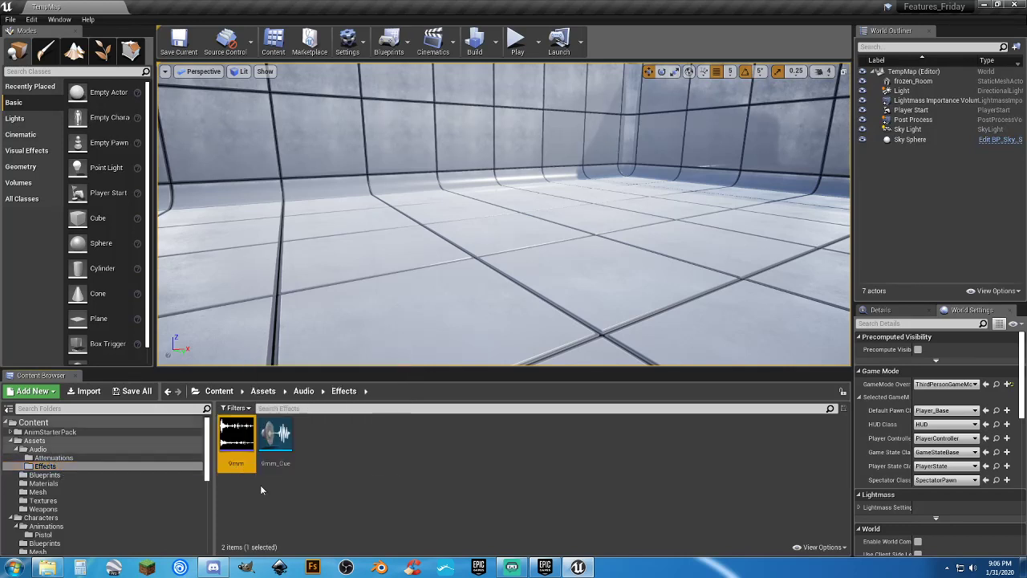
pyautogui.rightClick(235, 464)
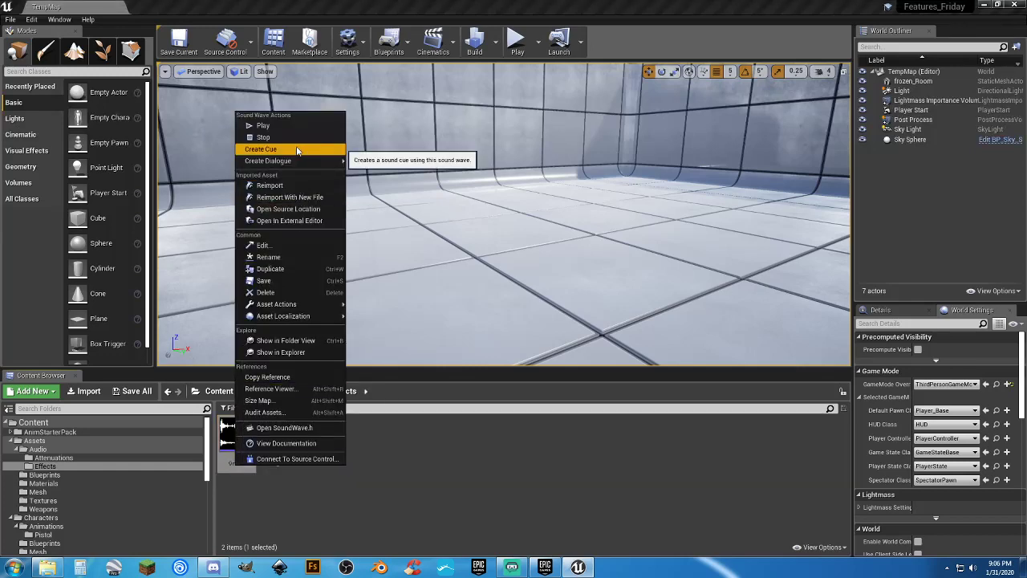
pyautogui.click(265, 149)
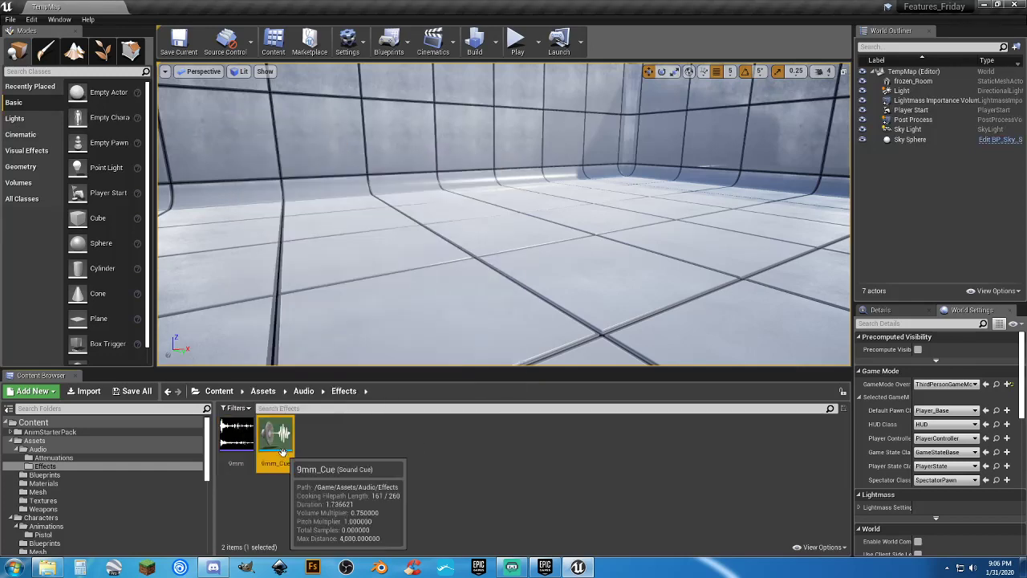
# Open the 9mm_Cue sound cue, inspect its Wave Player node and the Output node's Gunshot attenuation settings, and close the cue.
pyautogui.doubleClick(282, 453)
pyautogui.click(533, 317)
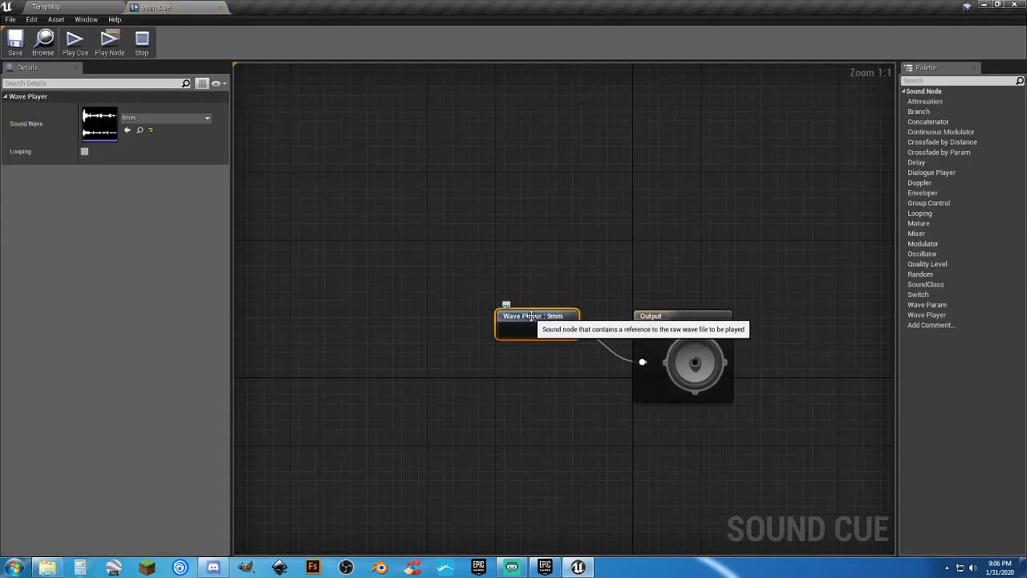
pyautogui.click(639, 315)
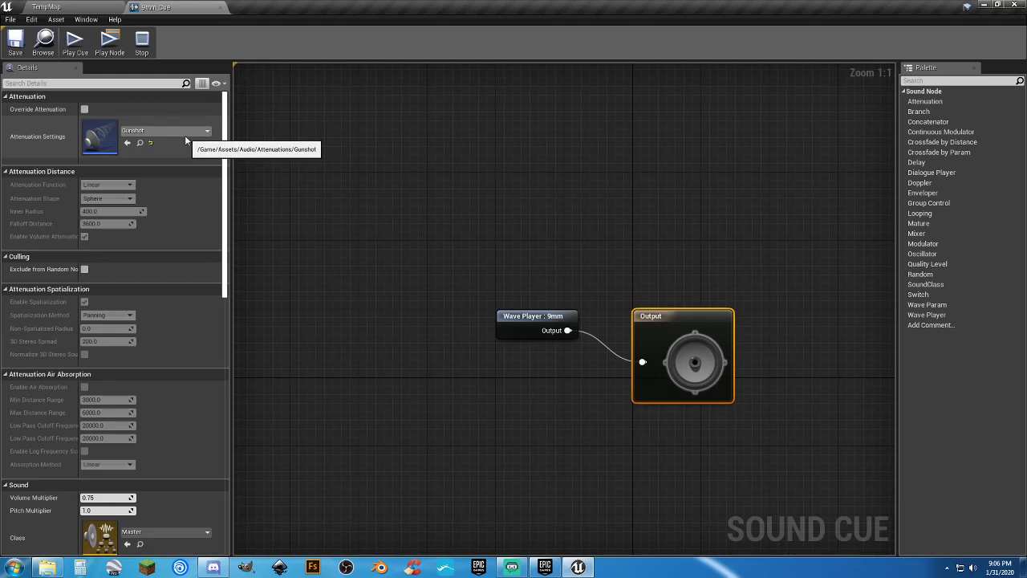
pyautogui.click(220, 8)
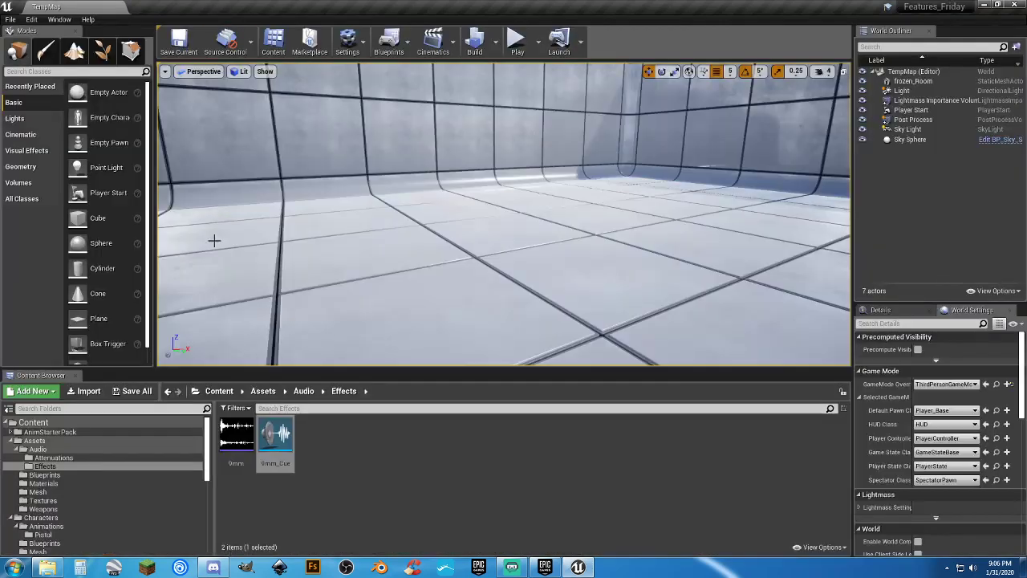
# Open the Player_Base blueprint from the Characters/Blueprints folder.
pyautogui.scroll(-2, 59, 505)
pyautogui.click(61, 510)
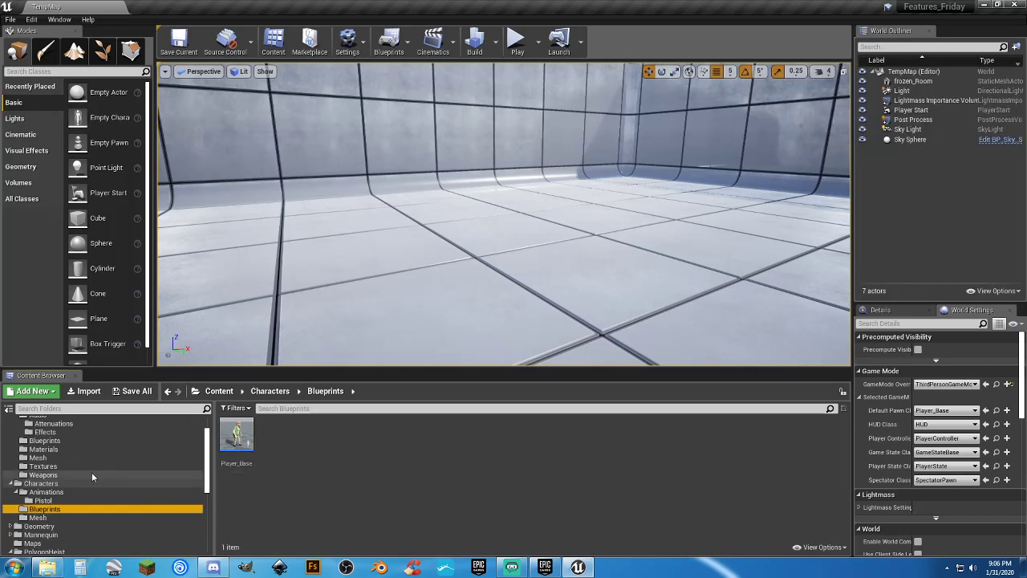
pyautogui.click(237, 464)
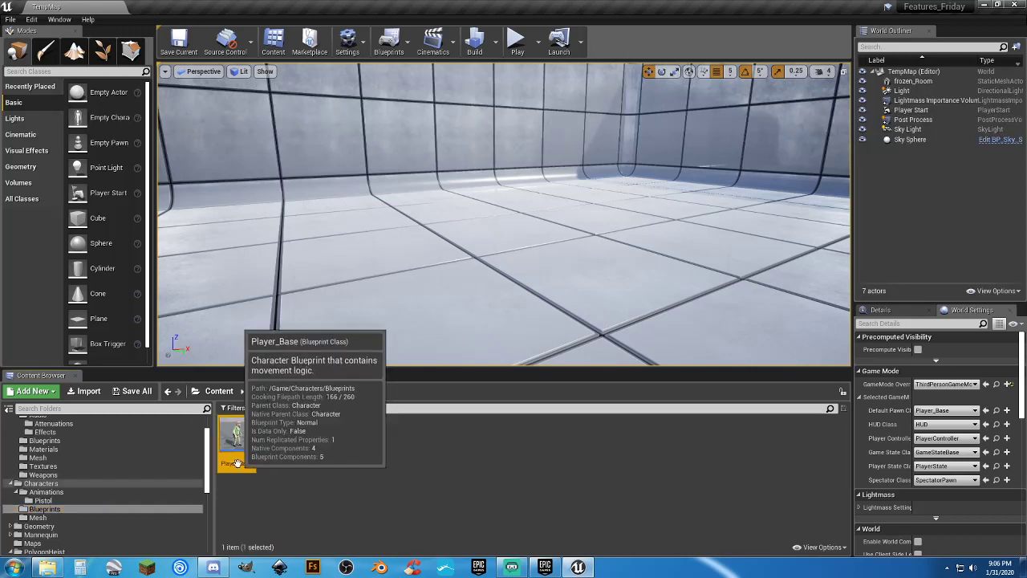
pyautogui.doubleClick(236, 464)
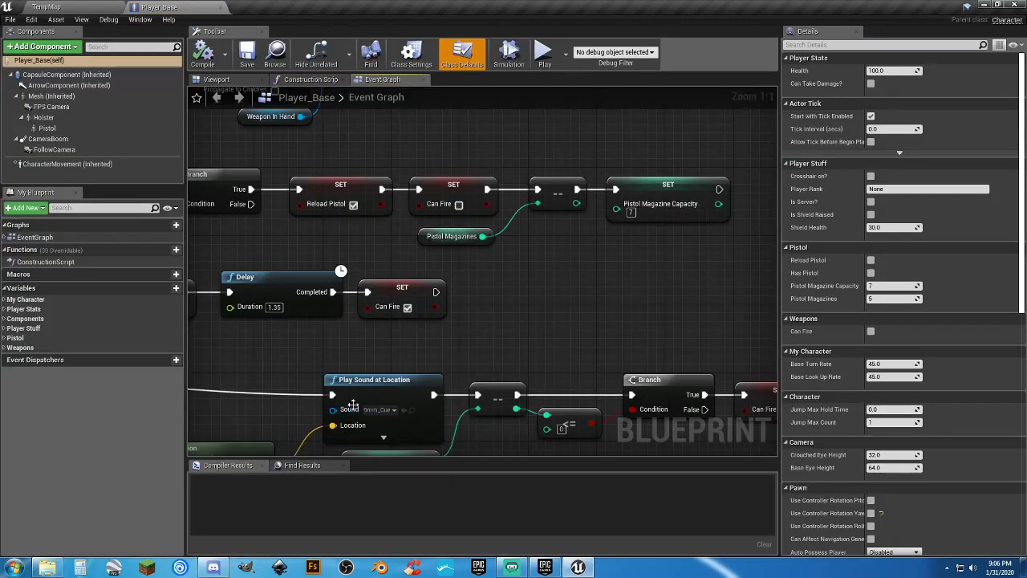
# Survey the pistol node networks in the Event Graph and bring the 1 key's Flip Flop section into focus.
pyautogui.scroll(-5, 353, 403)
pyautogui.scroll(-3, 295, 327)
pyautogui.moveTo(318, 357); pyautogui.dragTo(473, 350, button='right')
pyautogui.moveTo(620, 400); pyautogui.dragTo(307, 219)
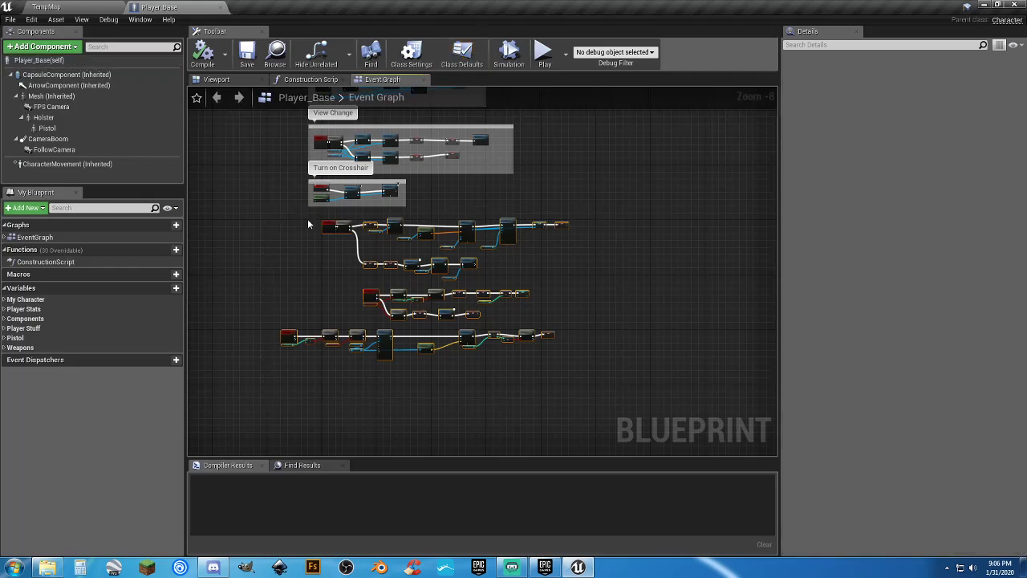
pyautogui.scroll(5, 309, 220)
pyautogui.moveTo(374, 297); pyautogui.dragTo(273, 287, button='right')
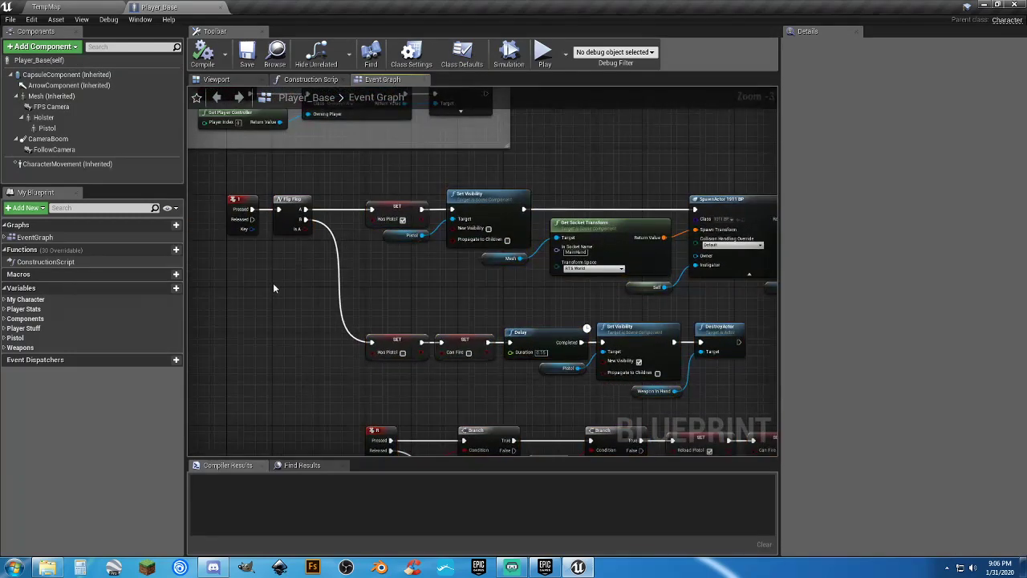
pyautogui.moveTo(284, 329)
pyautogui.mouseDown(button='right')
pyautogui.moveTo(330, 88)
pyautogui.moveTo(419, 140)
pyautogui.moveTo(424, 318)
pyautogui.moveTo(321, 348)
pyautogui.moveTo(281, 315)
pyautogui.mouseUp(button='right')
# Play the TempMap level in the editor and run the character around the room.
pyautogui.click(53, 9)
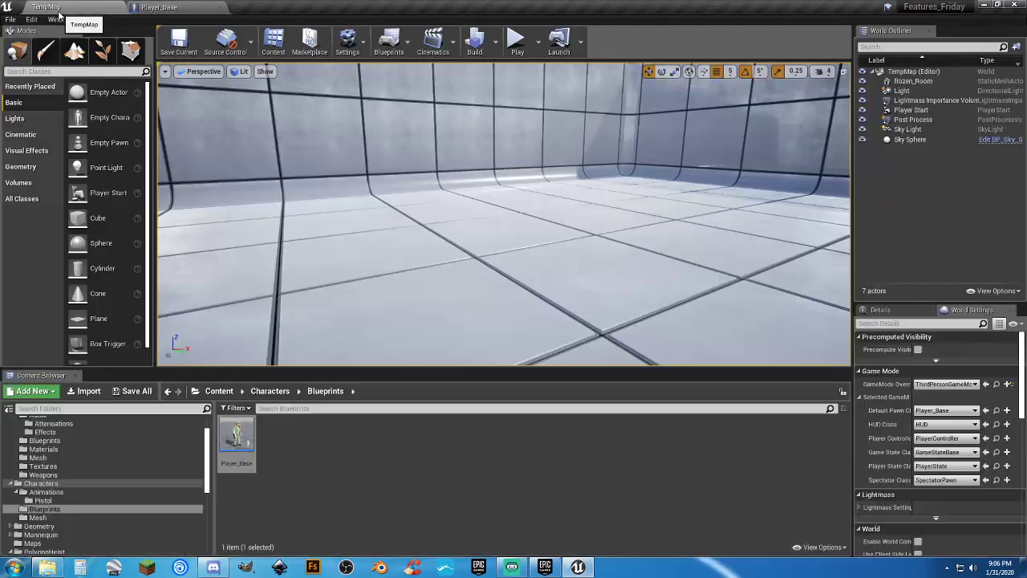
pyautogui.click(517, 44)
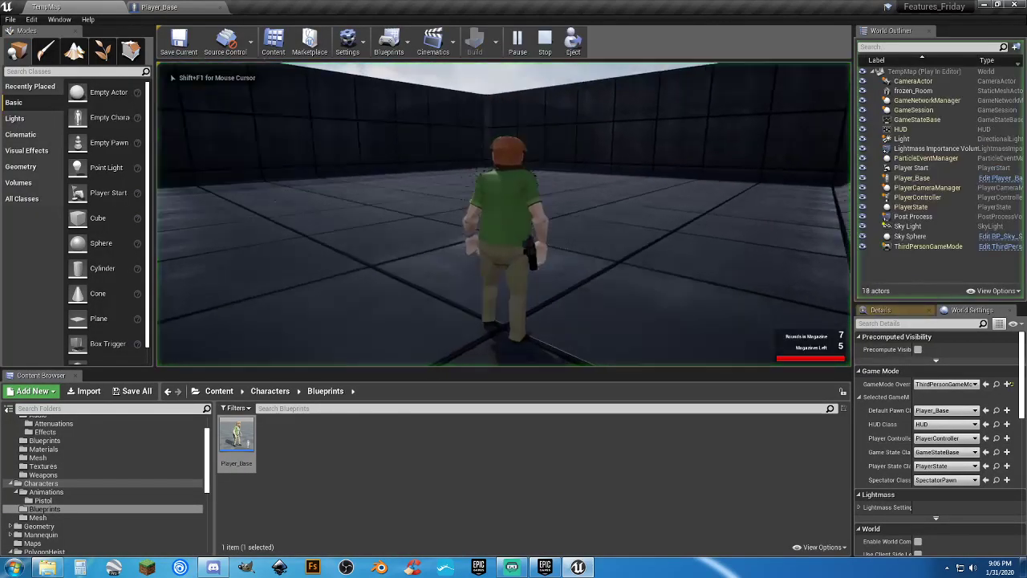
pyautogui.press('d')
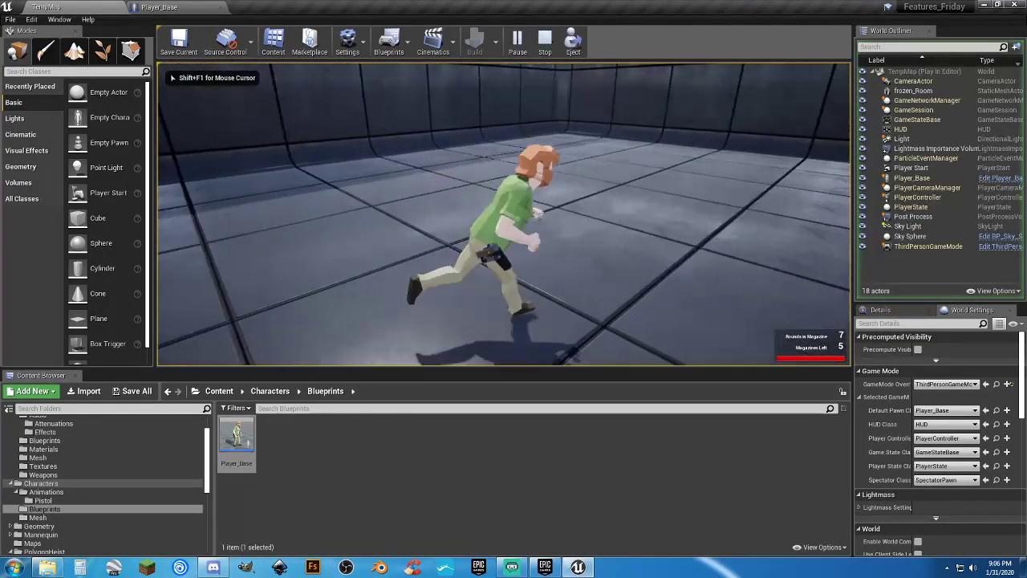
pyautogui.press('s')
pyautogui.press('s')
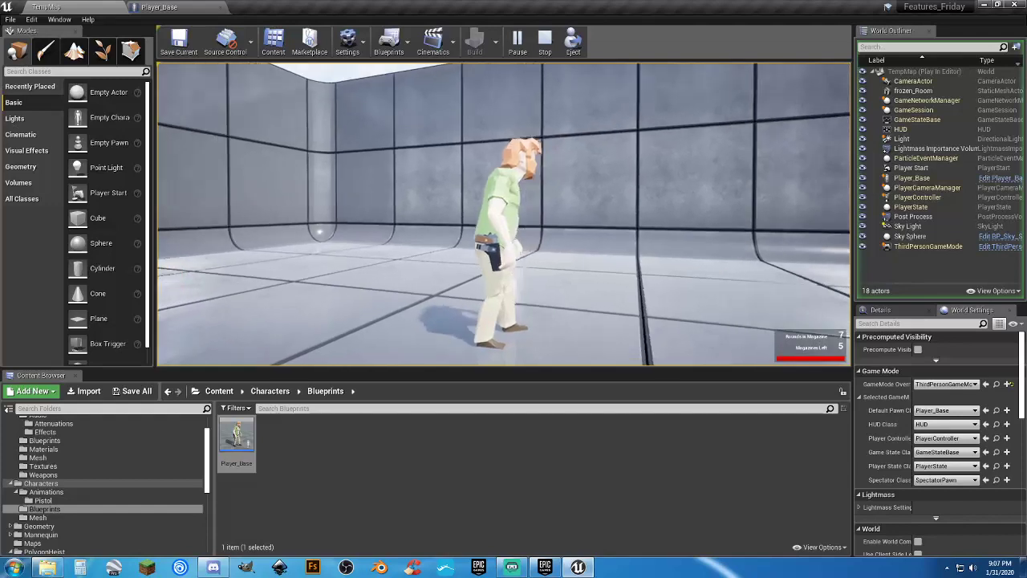
# Demonstrate the character drawing and holstering the pistol several times, ending with it drawn.
pyautogui.press('1')
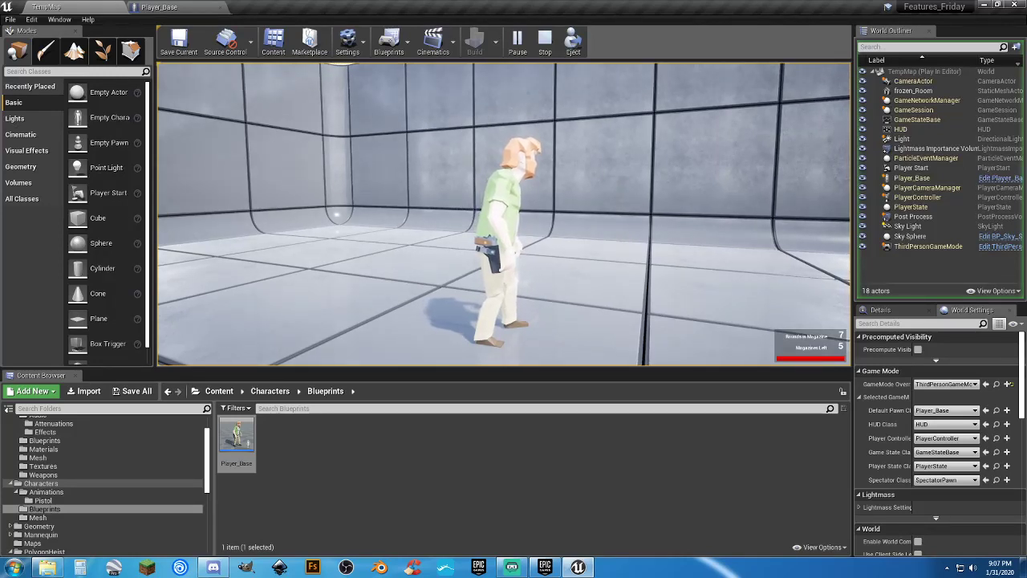
pyautogui.press('1')
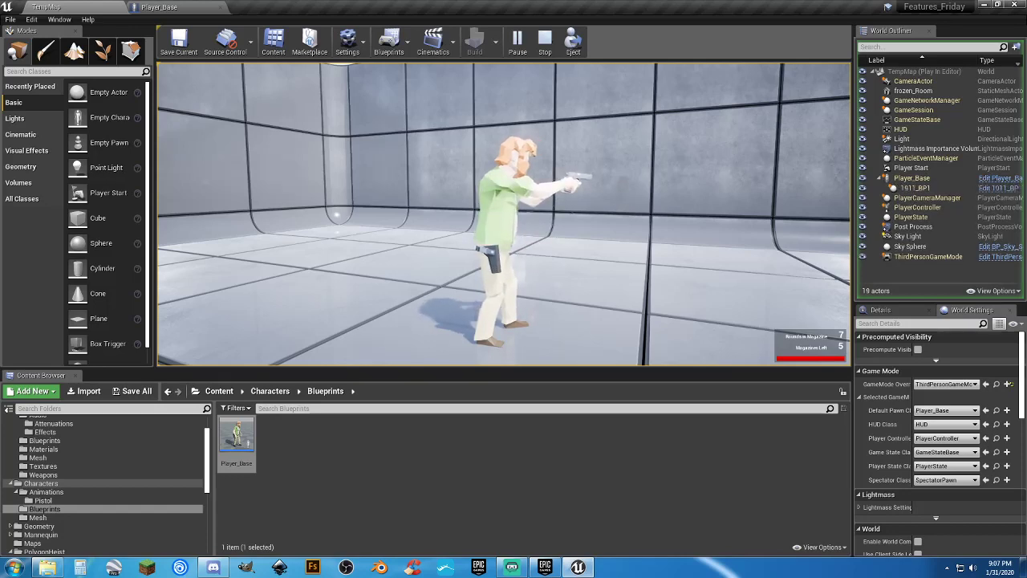
pyautogui.press('1')
pyautogui.press('1')
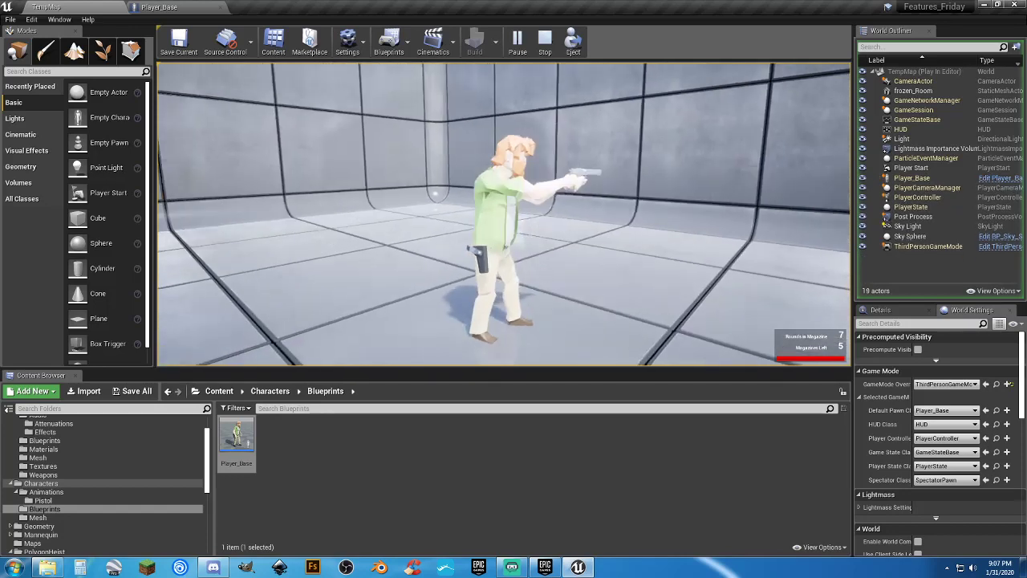
# Reload the pistol until the spare magazines are used up, and holster and redraw it.
pyautogui.press('r')
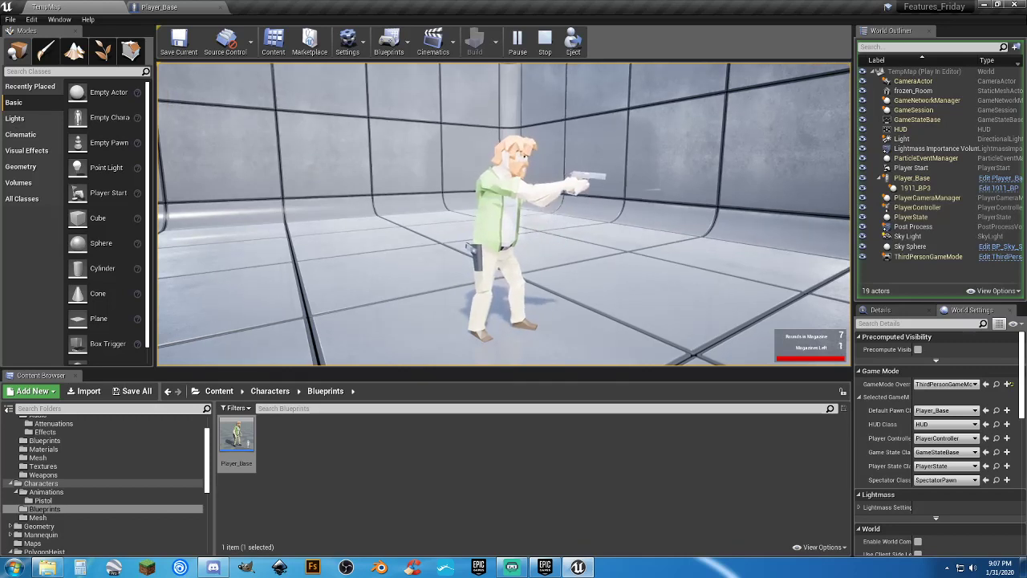
pyautogui.press('r')
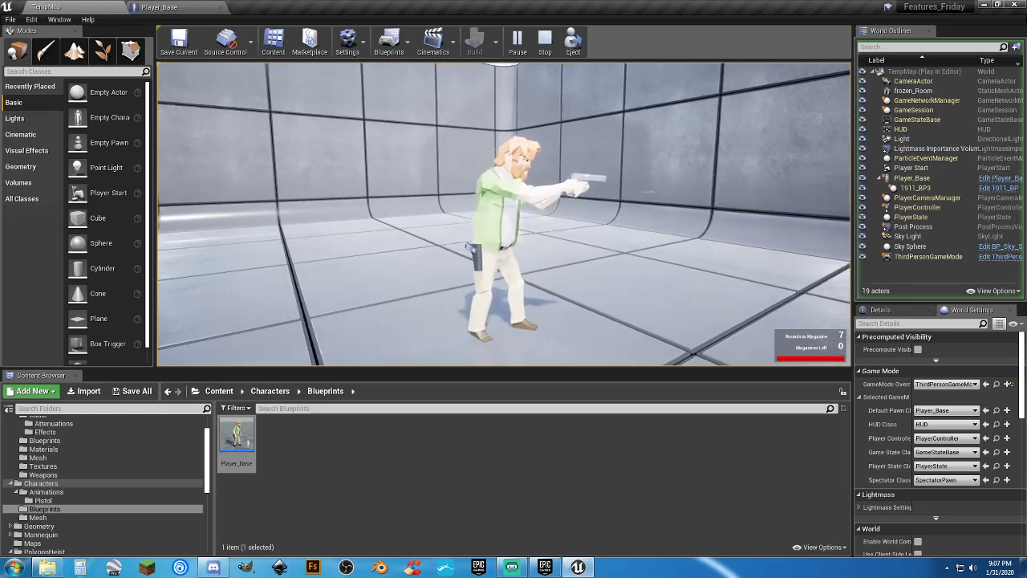
pyautogui.press('1')
pyautogui.press('1')
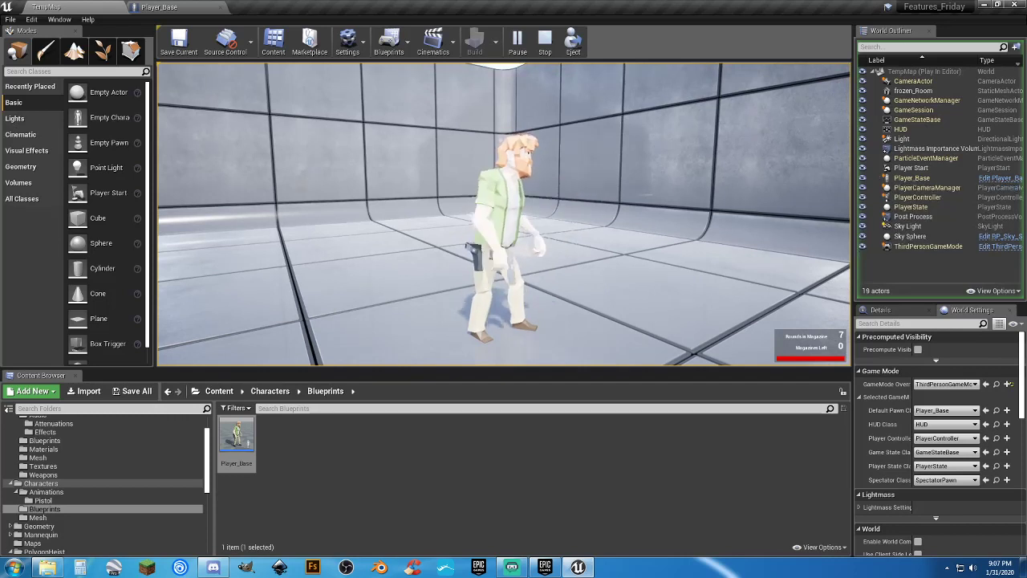
# Fire all seven rounds of the pistol's last magazine.
pyautogui.click(504, 214)
pyautogui.click(504, 214)
pyautogui.click(503, 215)
pyautogui.click(503, 214)
pyautogui.click(503, 214)
pyautogui.click(504, 215)
pyautogui.click(504, 214)
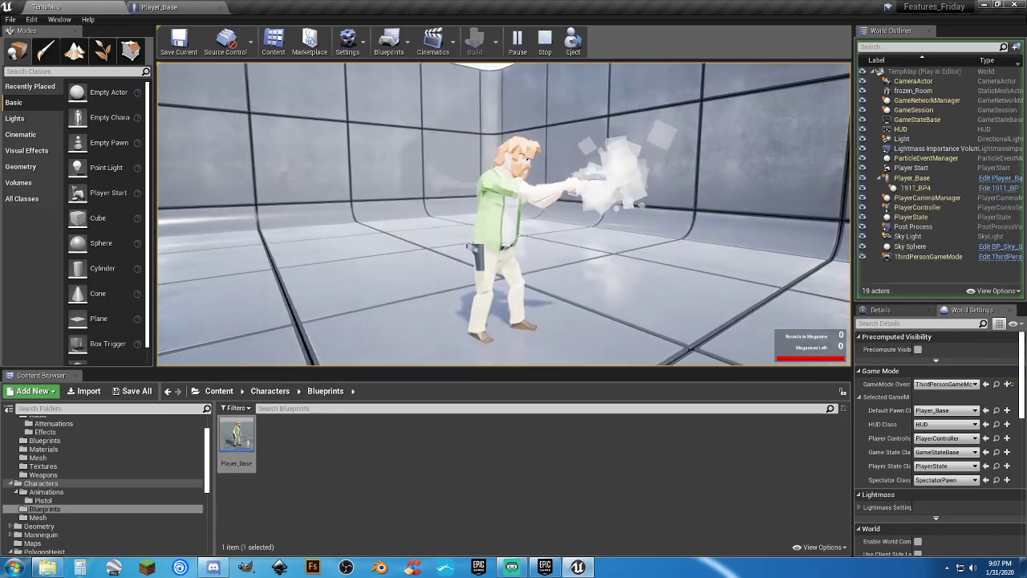
# Toggle the empty pistol between holster and hand several times, and end the play session.
pyautogui.press('1')
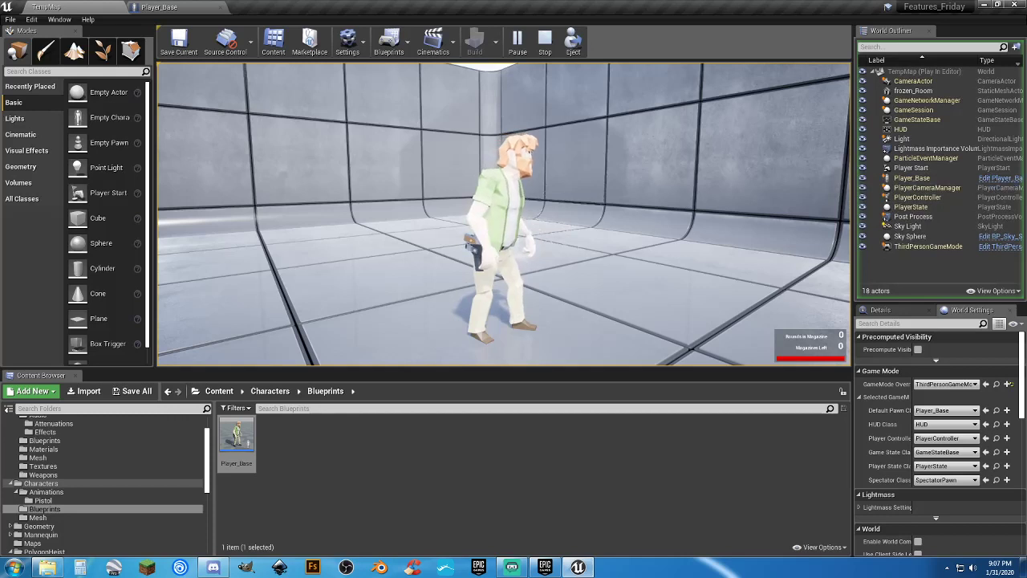
pyautogui.press('1')
pyautogui.press('1')
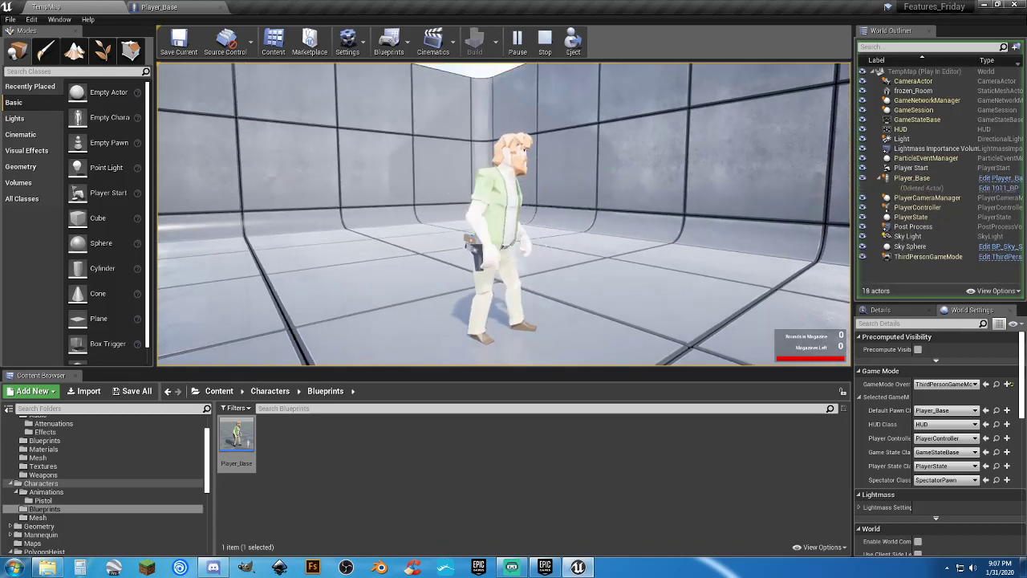
pyautogui.press('1')
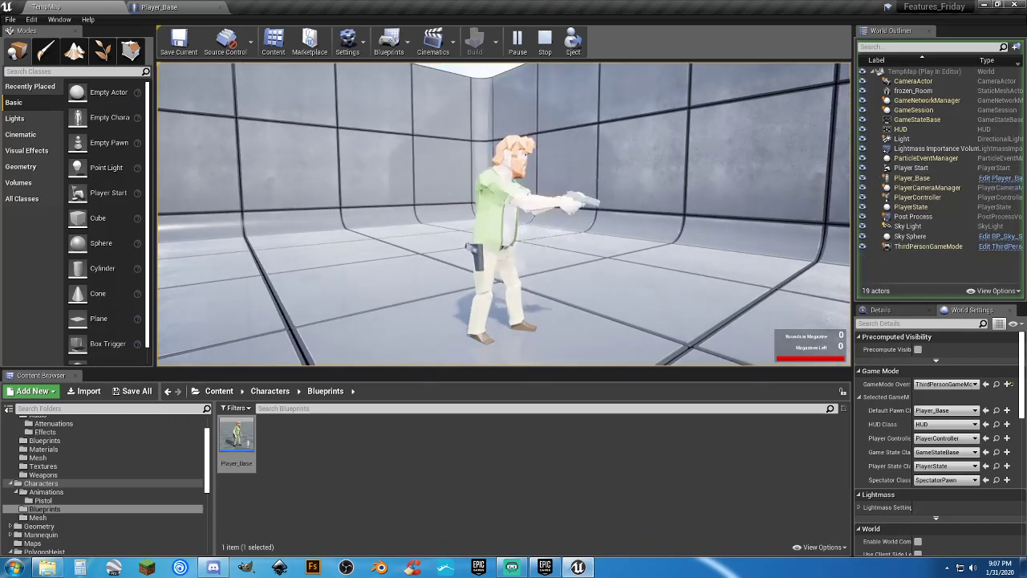
pyautogui.press('1')
pyautogui.press('Escape')
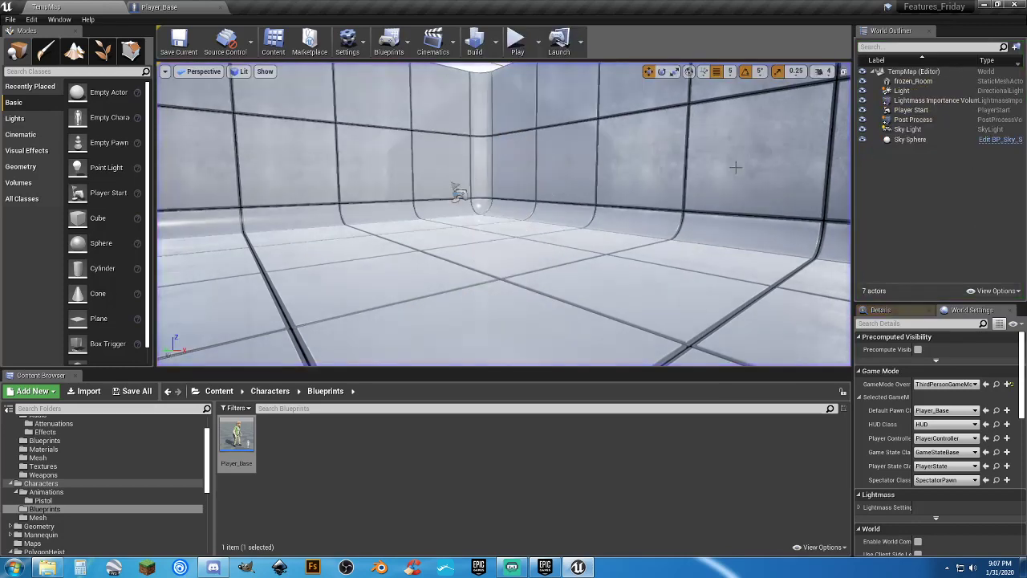
# Return to the Player_Base Event Graph and point out the Flip Flop node behind the 1 key event.
pyautogui.click(181, 7)
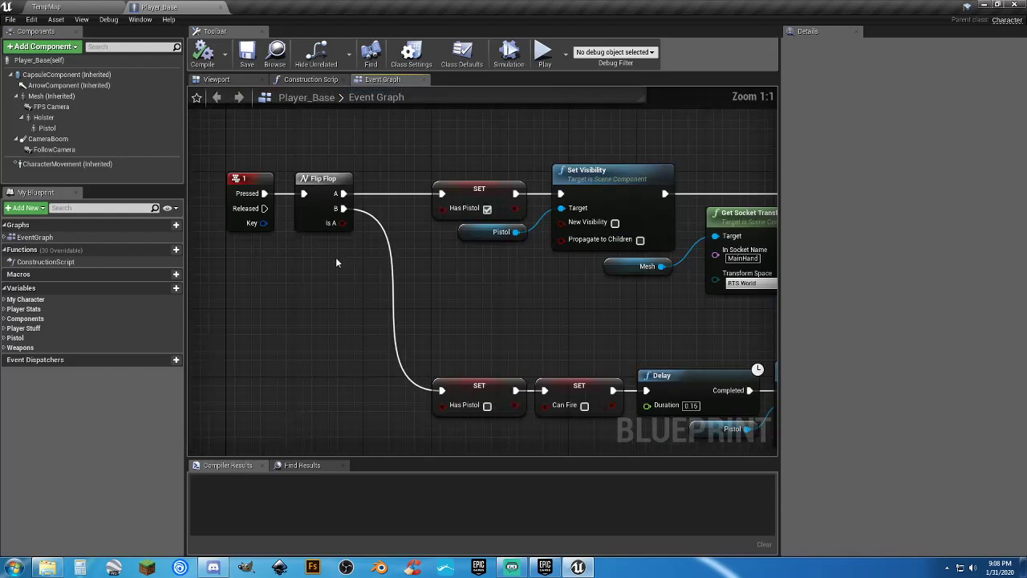
pyautogui.moveTo(364, 262); pyautogui.dragTo(314, 185)
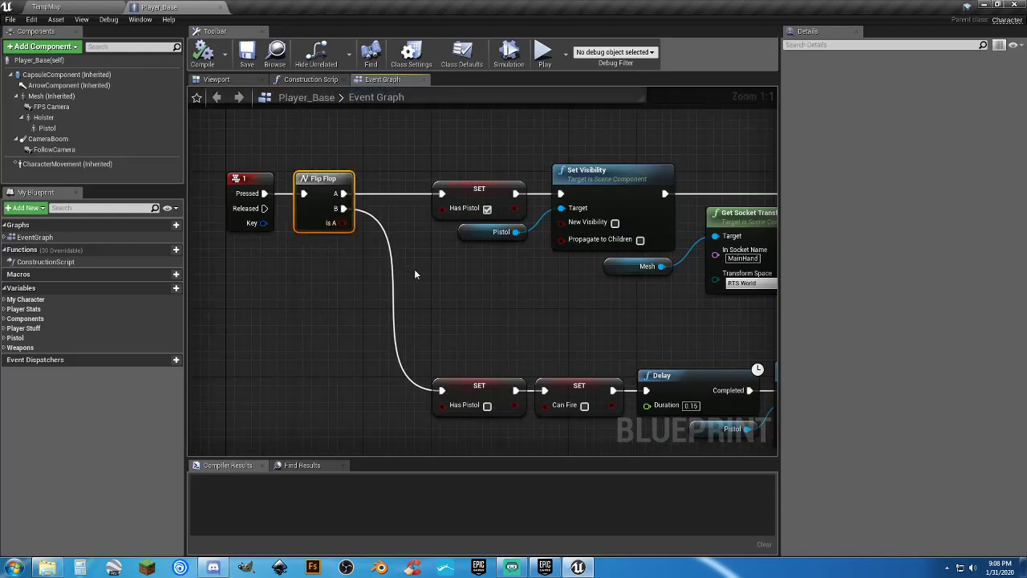
pyautogui.click(415, 274)
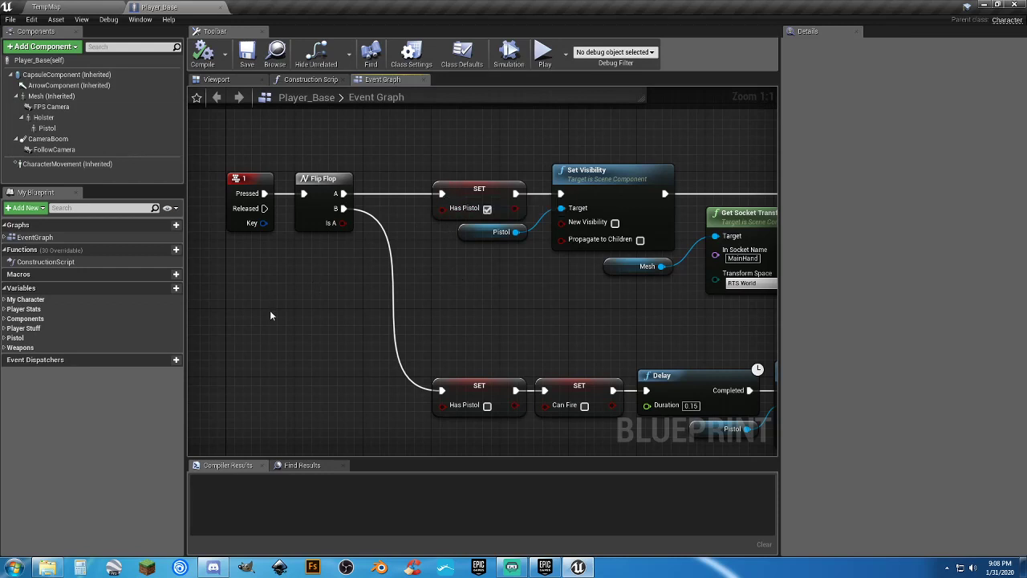
# Expand the Weapons and Pistol variable categories and inspect the Can Fire variable's details.
pyautogui.click(4, 347)
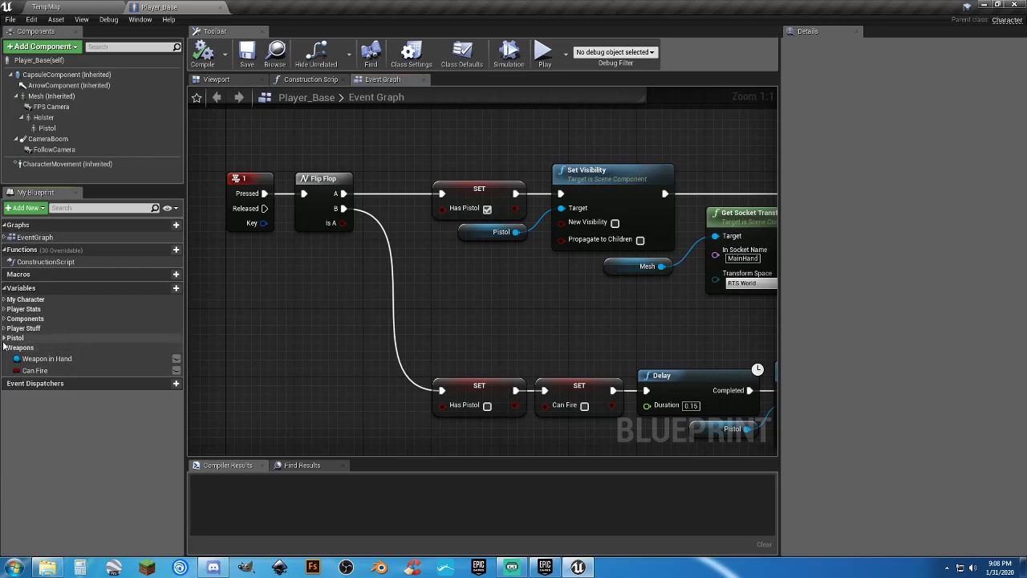
pyautogui.click(5, 338)
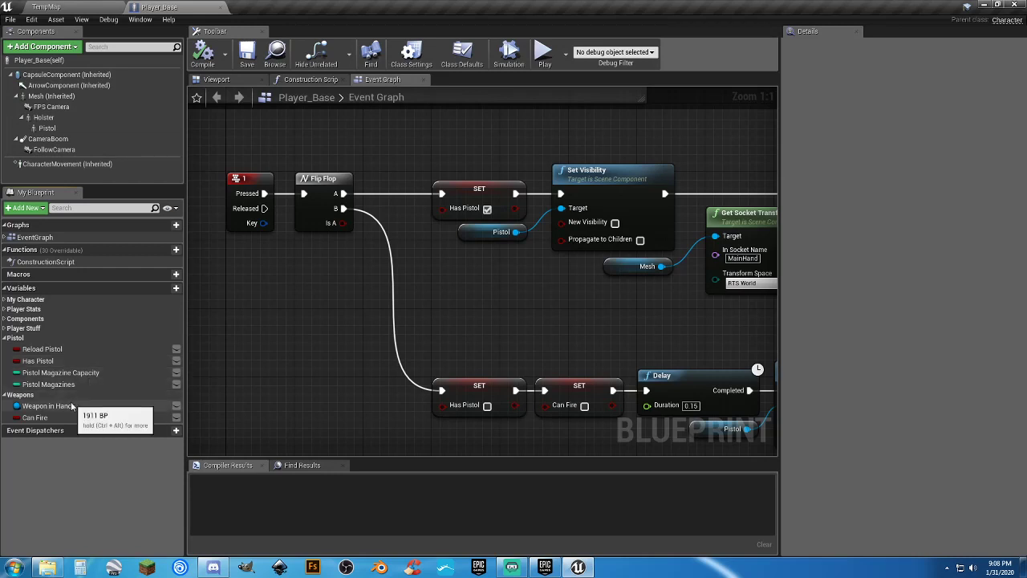
pyautogui.click(36, 417)
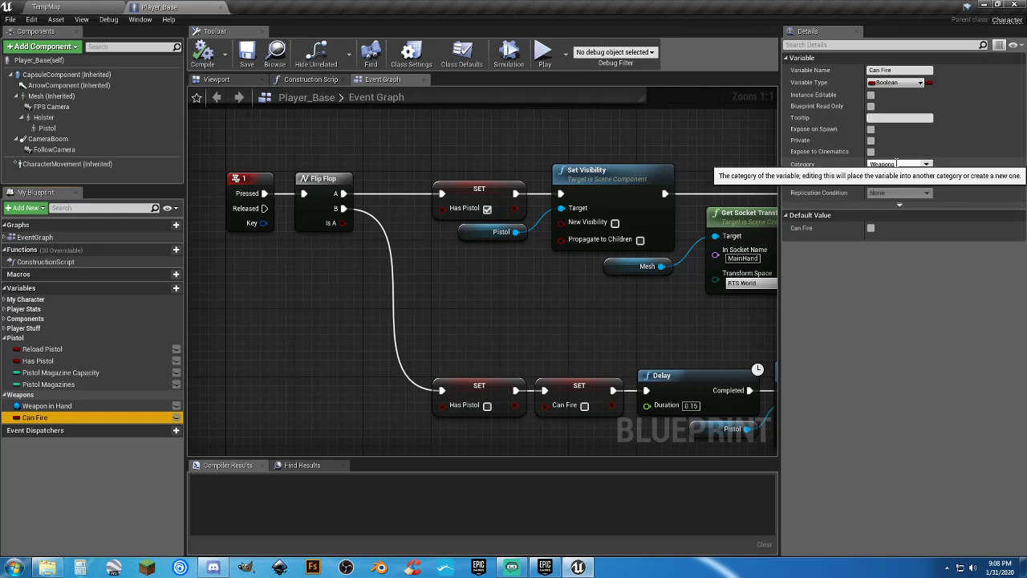
# Inspect the details of the Reload Pistol, Has Pistol, Pistol Magazine Capacity and Pistol Magazines variables.
pyautogui.click(48, 339)
pyautogui.click(59, 349)
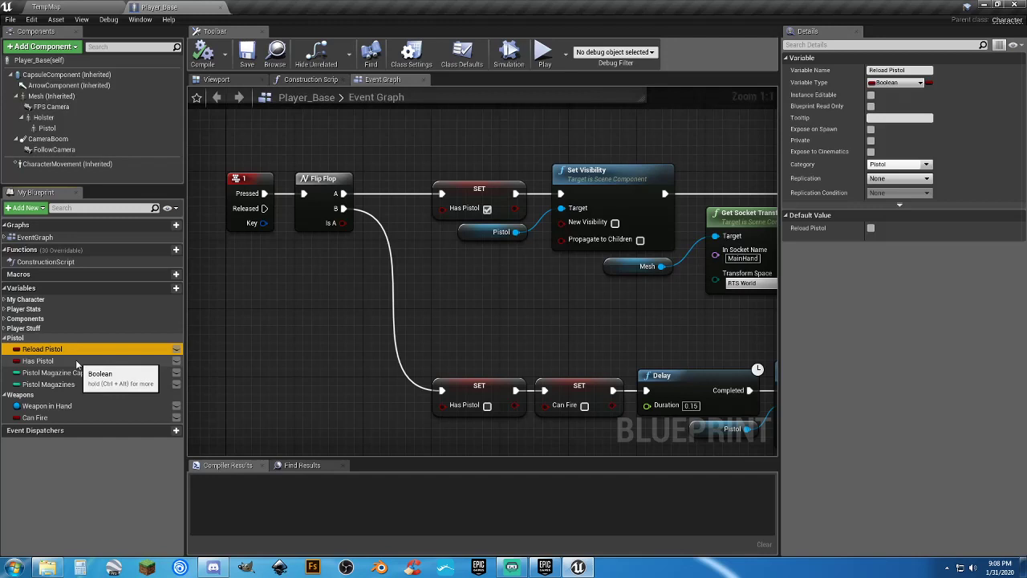
pyautogui.click(77, 362)
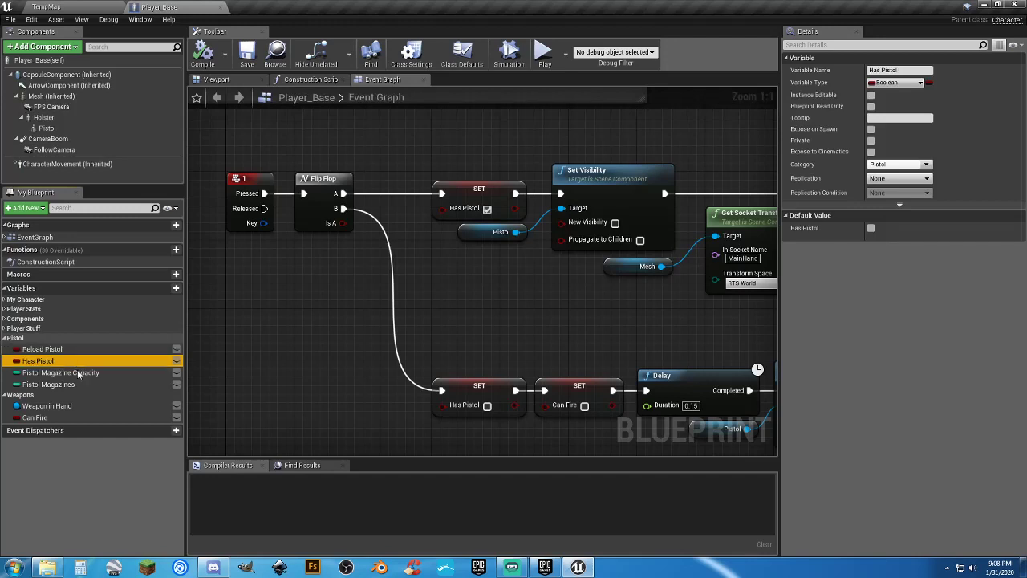
pyautogui.click(79, 373)
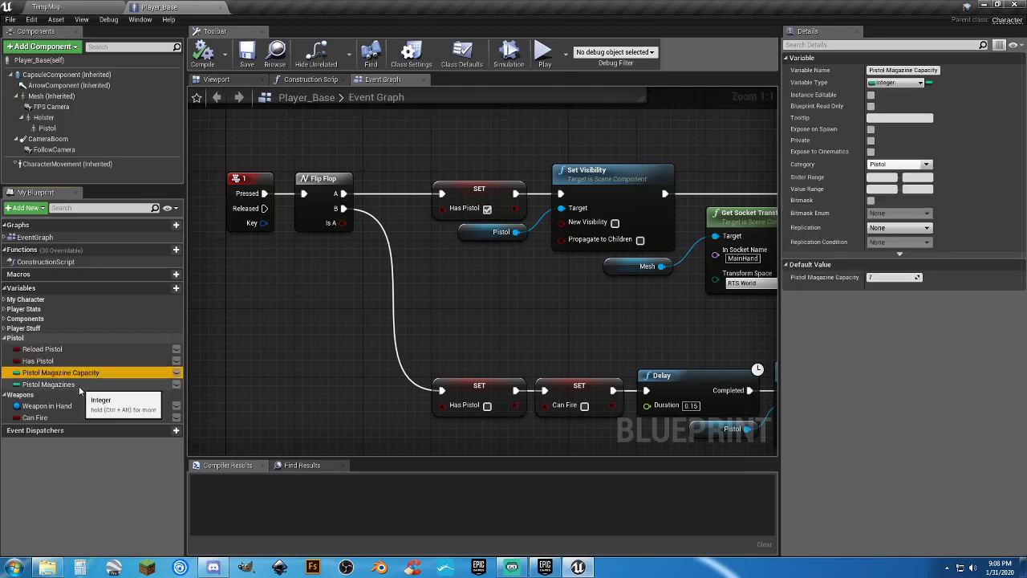
pyautogui.click(122, 385)
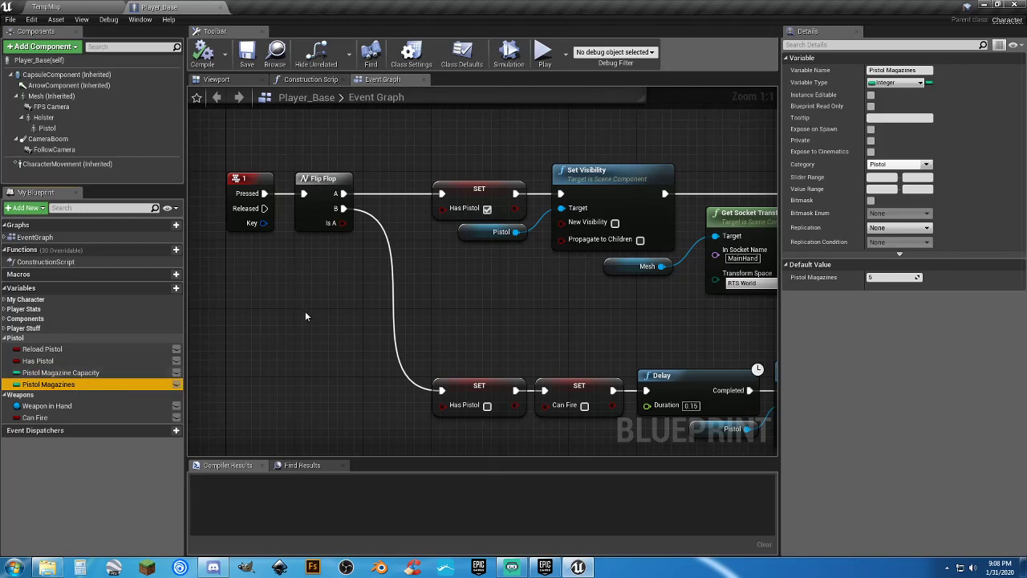
# Select the SET Has Pistol node on the Flip Flop's A branch to examine it.
pyautogui.click(446, 278)
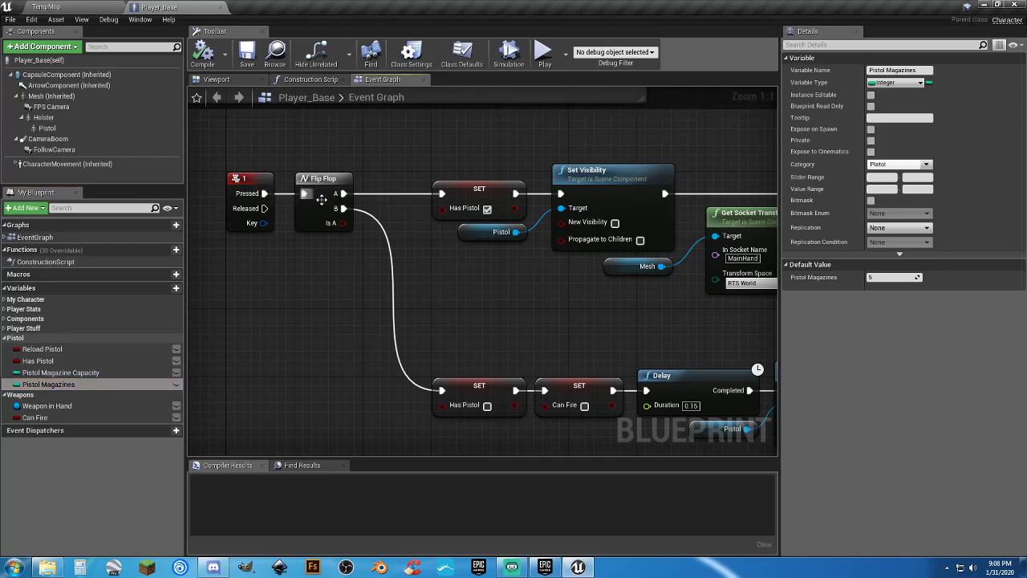
pyautogui.click(455, 190)
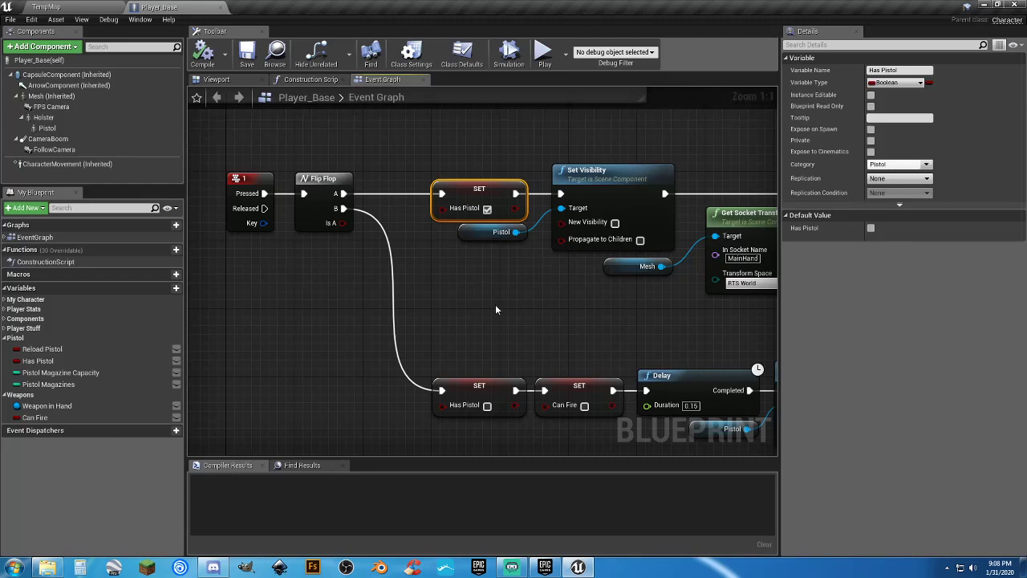
# Examine the SET Has Pistol nodes on the Flip Flop's A and B branches.
pyautogui.moveTo(490, 298); pyautogui.dragTo(449, 312, button='right')
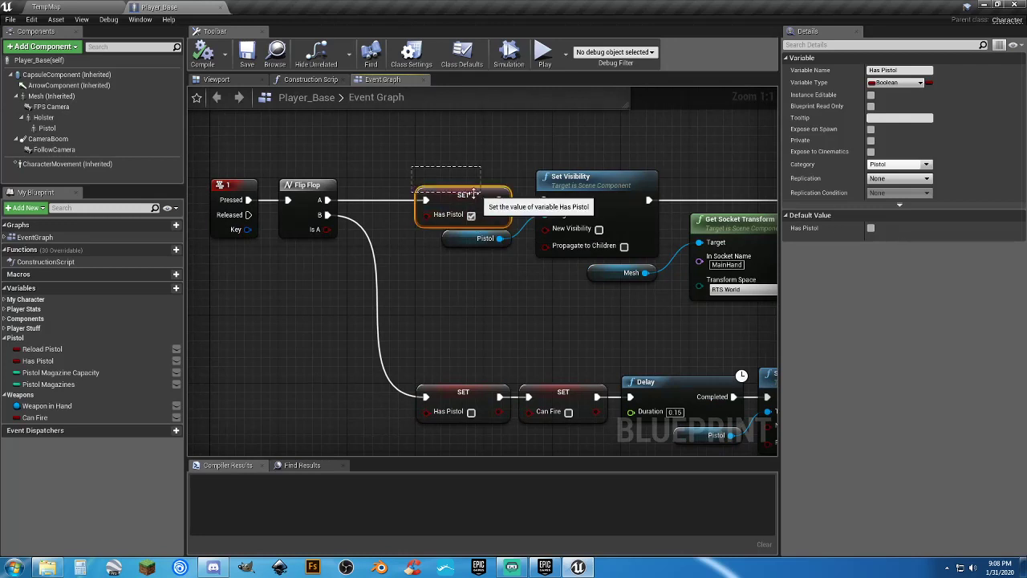
pyautogui.click(448, 301)
pyautogui.moveTo(447, 301); pyautogui.dragTo(420, 310, button='right')
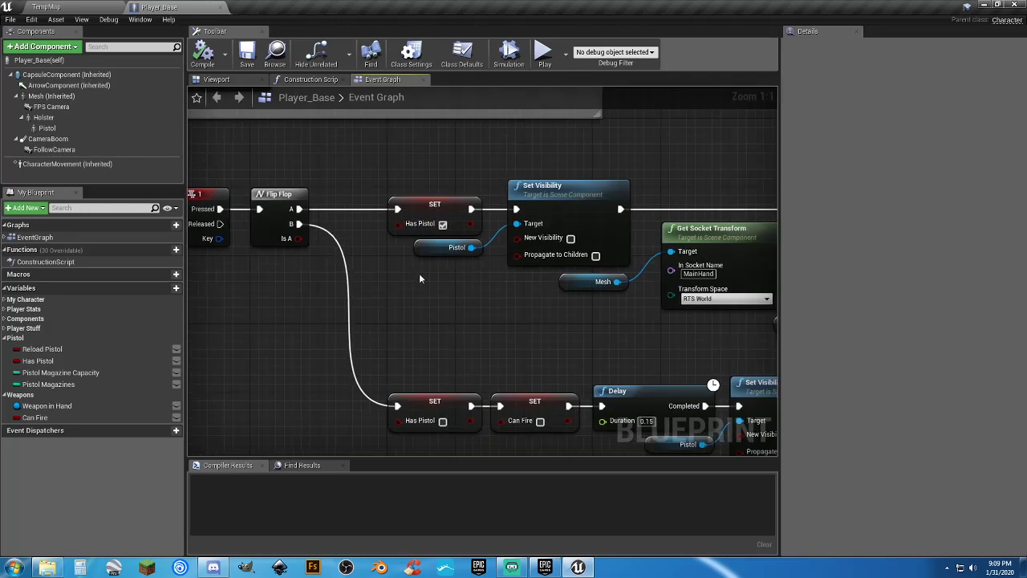
pyautogui.click(442, 205)
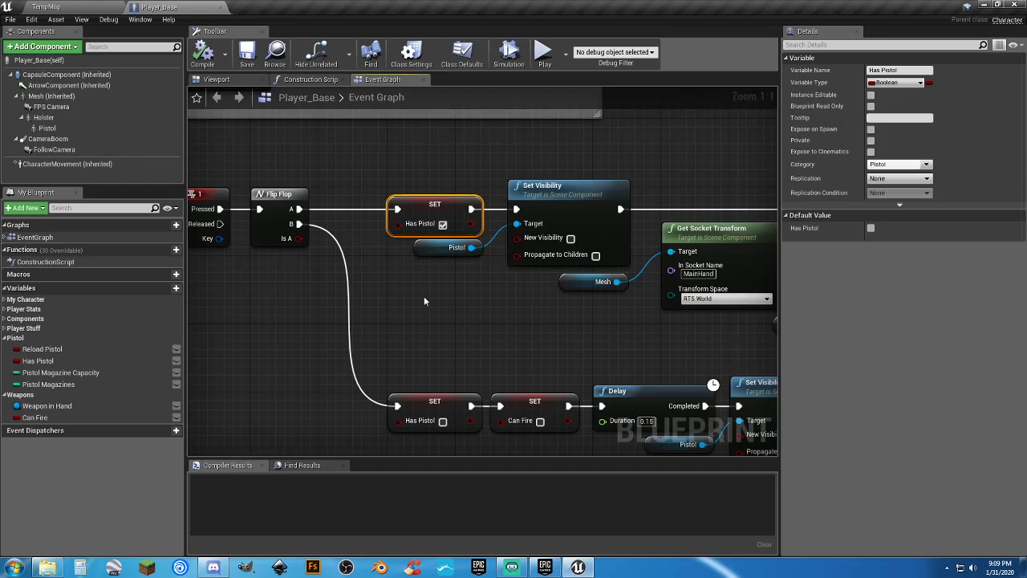
pyautogui.click(418, 399)
pyautogui.click(399, 339)
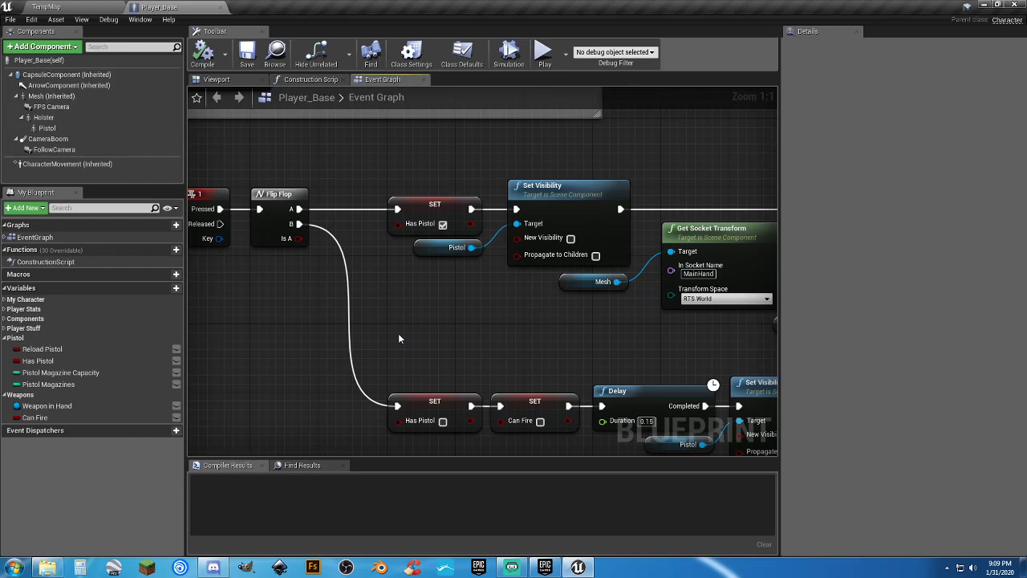
# Select the Set Visibility node on the A branch to examine how it handles the holstered pistol.
pyautogui.moveTo(398, 338); pyautogui.dragTo(417, 321, button='right')
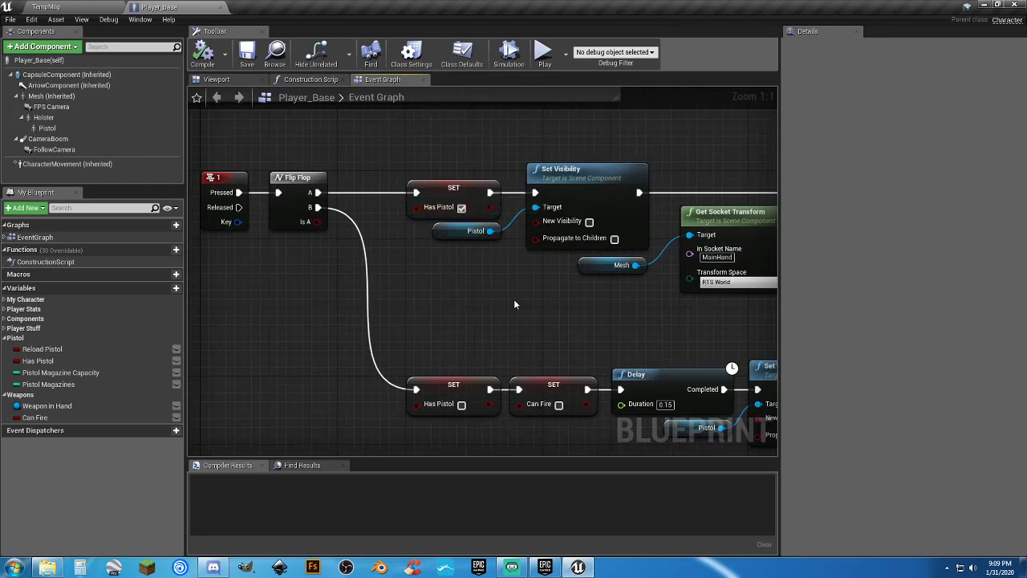
pyautogui.moveTo(515, 304); pyautogui.dragTo(404, 291, button='right')
pyautogui.click(447, 159)
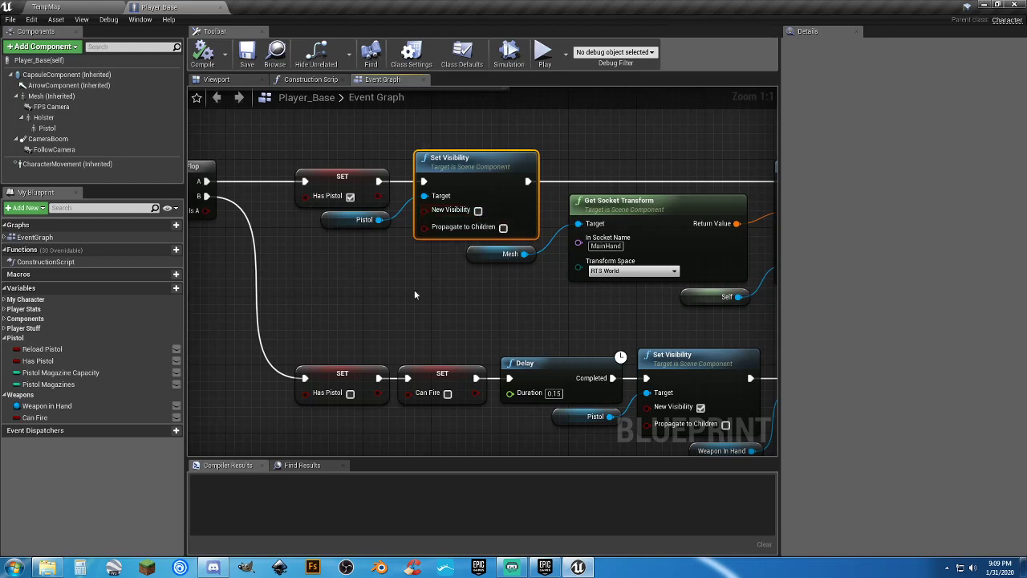
# Inspect the holstered Pistol component on the character in the Viewport and return to the Event Graph.
pyautogui.click(236, 83)
pyautogui.moveTo(397, 266); pyautogui.dragTo(534, 272, button='right')
pyautogui.press('w')
pyautogui.press('s')
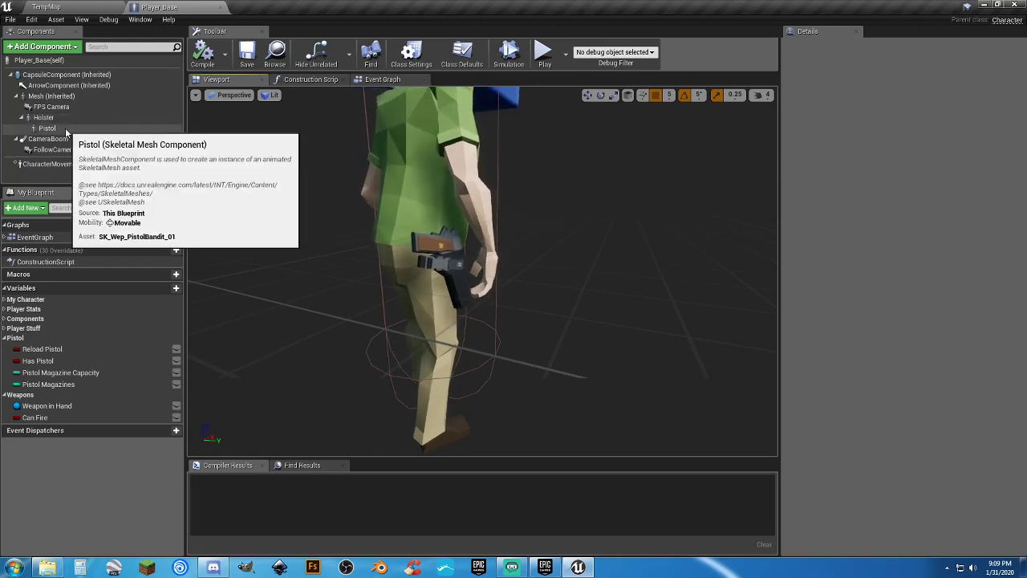
pyautogui.click(376, 79)
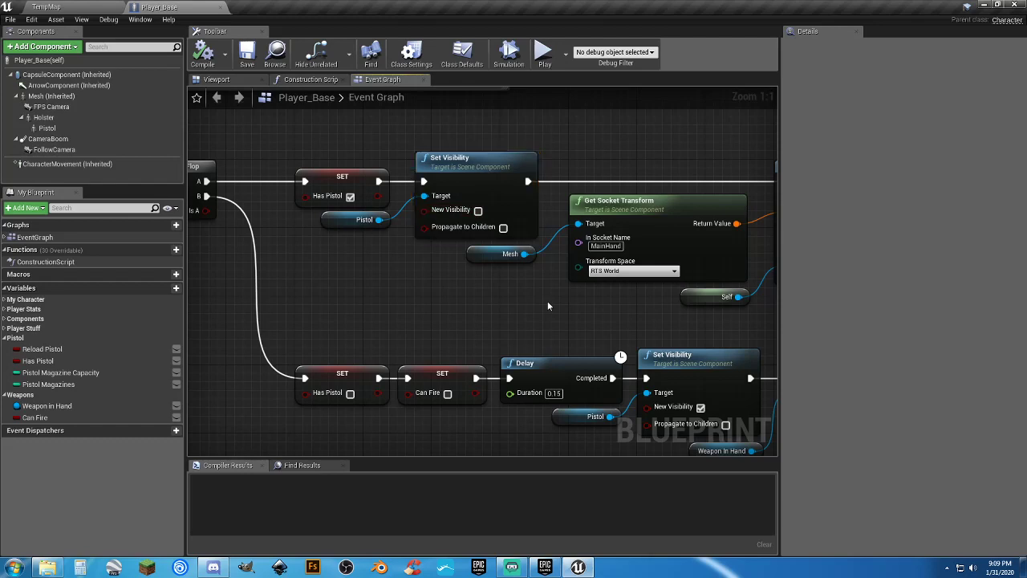
# Examine the Get Socket Transform node and the SpawnActor 1911 BP node it feeds.
pyautogui.moveTo(548, 306); pyautogui.dragTo(350, 306, button='right')
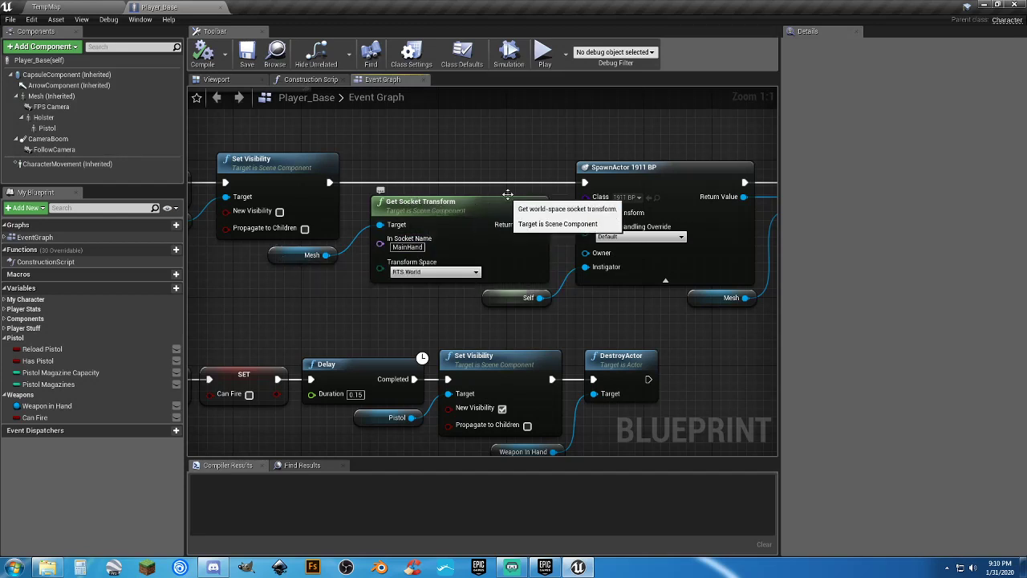
pyautogui.moveTo(513, 172); pyautogui.dragTo(469, 157, button='right')
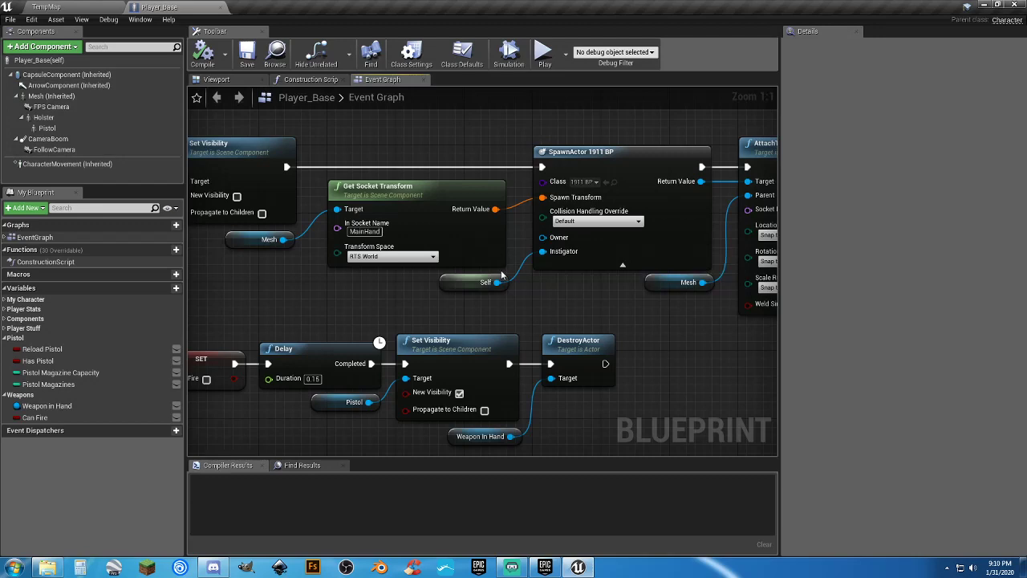
pyautogui.moveTo(598, 307); pyautogui.dragTo(414, 305, button='right')
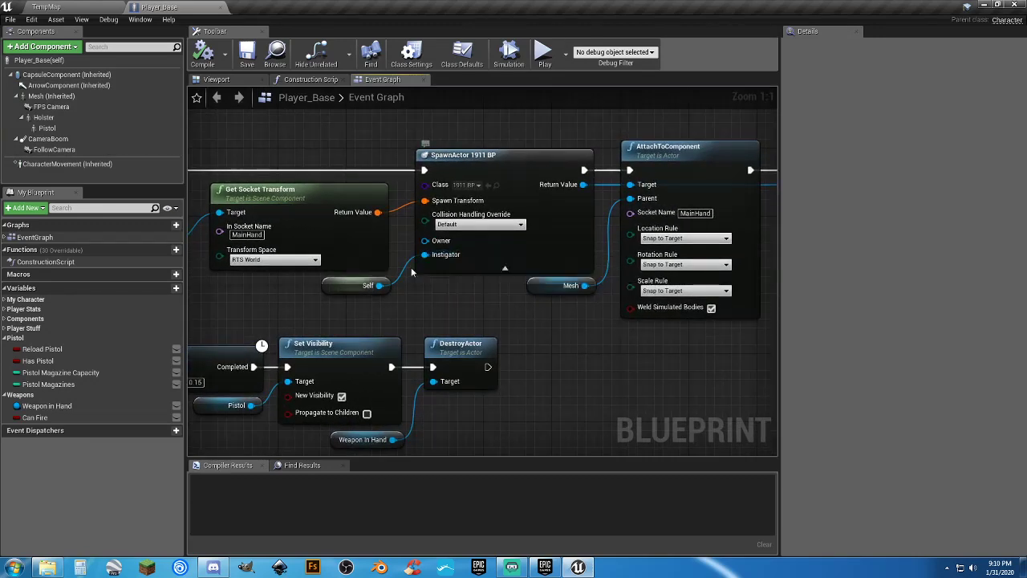
pyautogui.moveTo(522, 312); pyautogui.dragTo(401, 320, button='right')
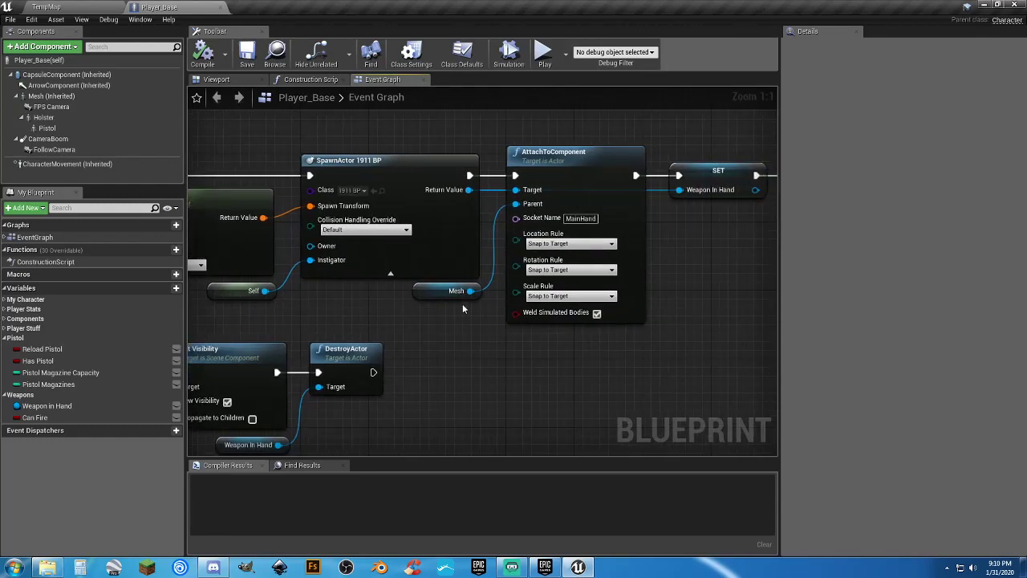
# Inspect the Mesh reference and the AttachToComponent node that attaches the pistol to the MainHand socket.
pyautogui.click(451, 291)
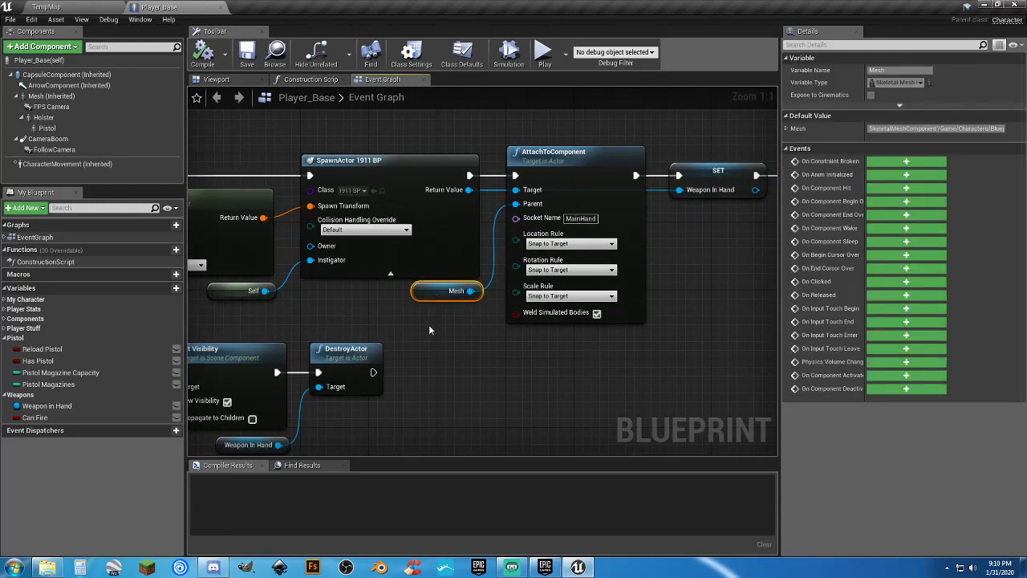
pyautogui.click(552, 167)
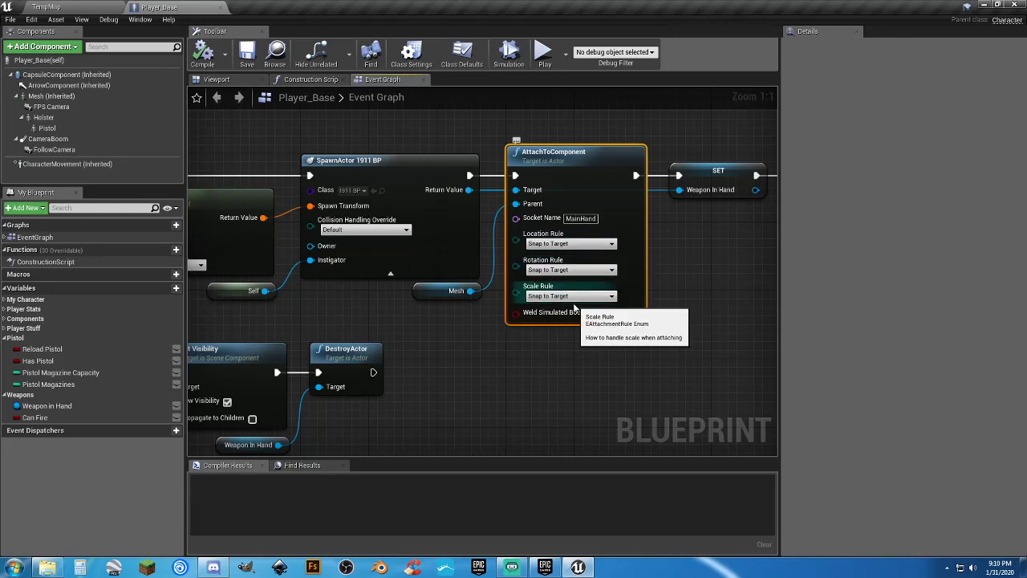
pyautogui.click(619, 336)
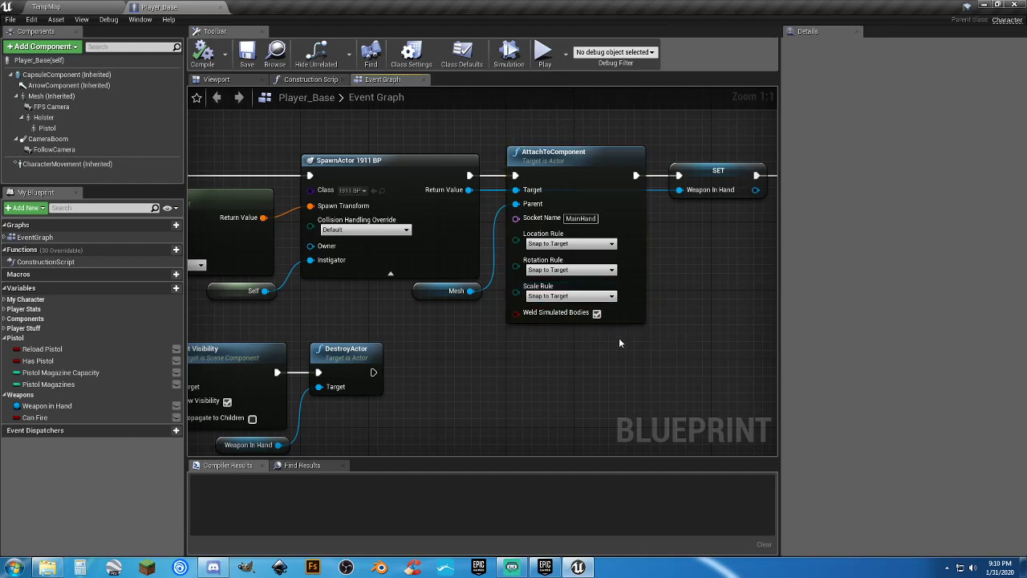
# Examine the SET Weapon In Hand and SET Can Fire nodes, showing the actions available from the SpawnActor Return Value.
pyautogui.moveTo(618, 337); pyautogui.dragTo(535, 309, button='right')
pyautogui.click(585, 196)
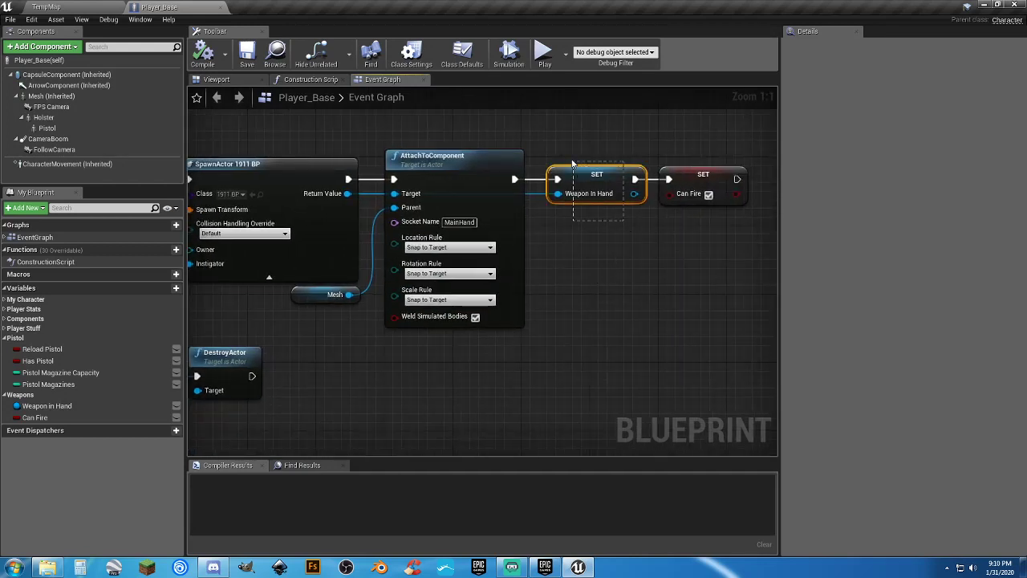
pyautogui.click(581, 259)
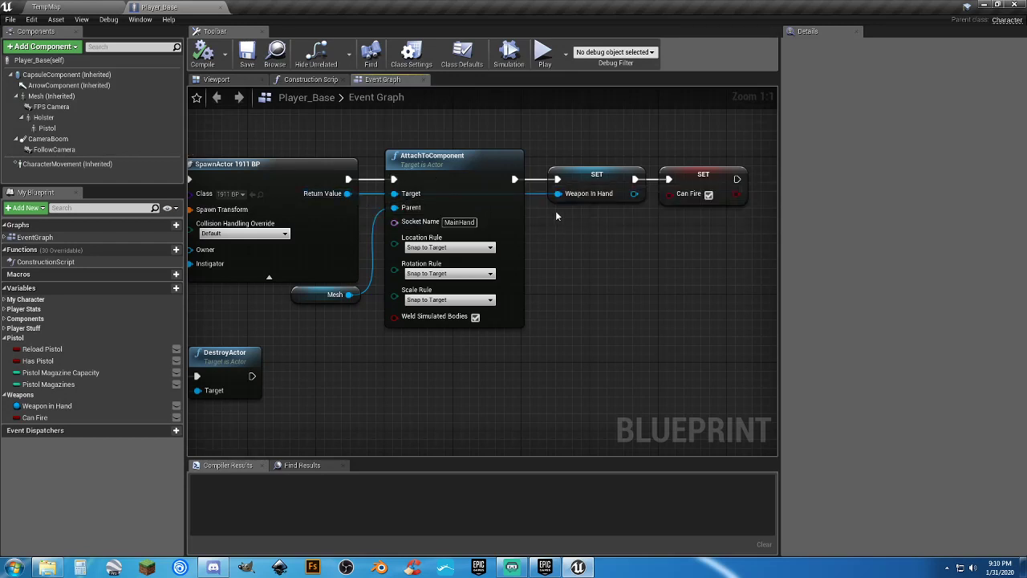
pyautogui.moveTo(394, 207); pyautogui.dragTo(550, 233)
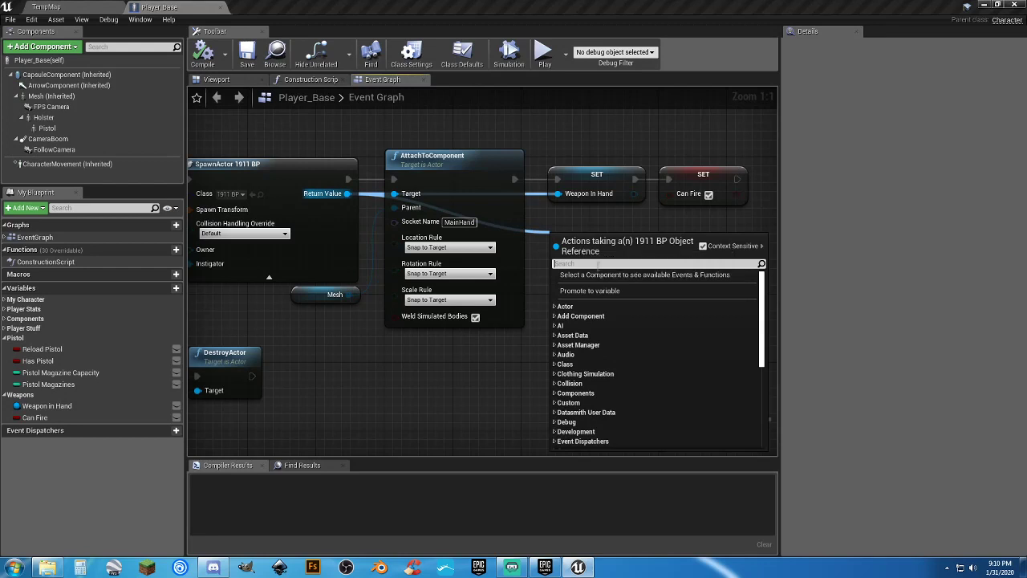
pyautogui.click(601, 198)
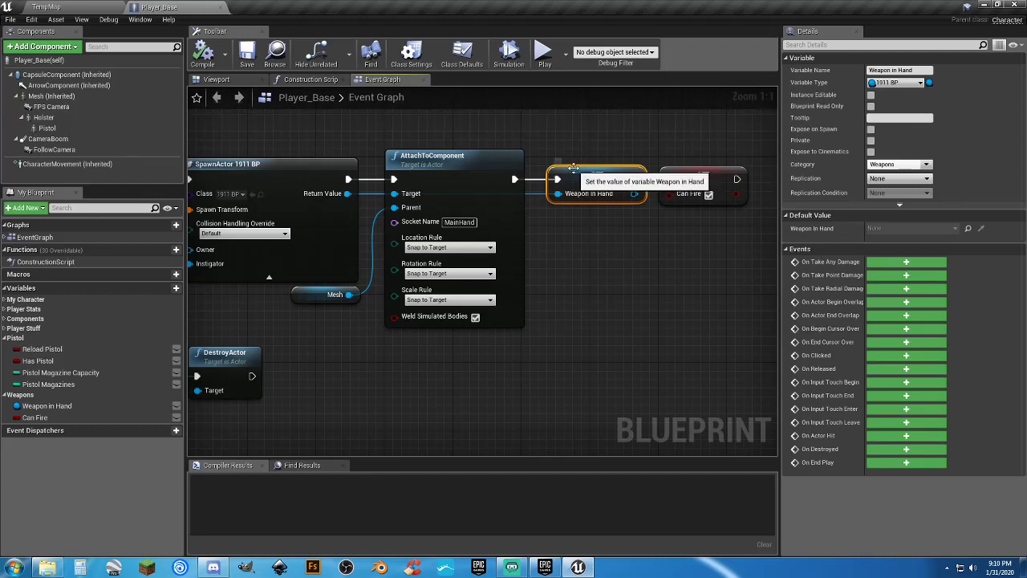
pyautogui.click(603, 252)
pyautogui.moveTo(603, 253); pyautogui.dragTo(537, 261, button='right')
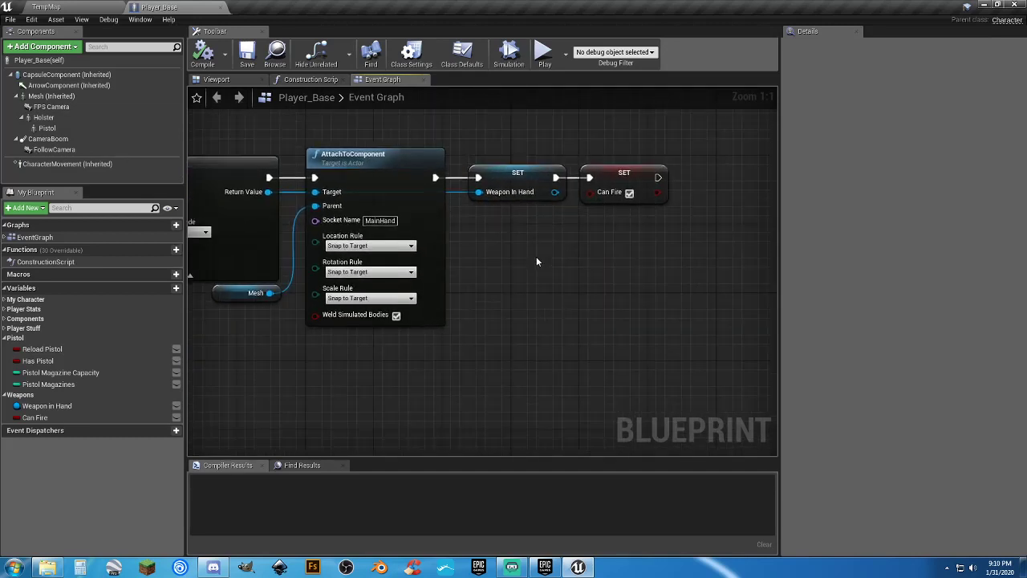
pyautogui.click(611, 200)
# Play TempMap in the editor and move the character through the room.
pyautogui.click(47, 6)
pyautogui.click(517, 40)
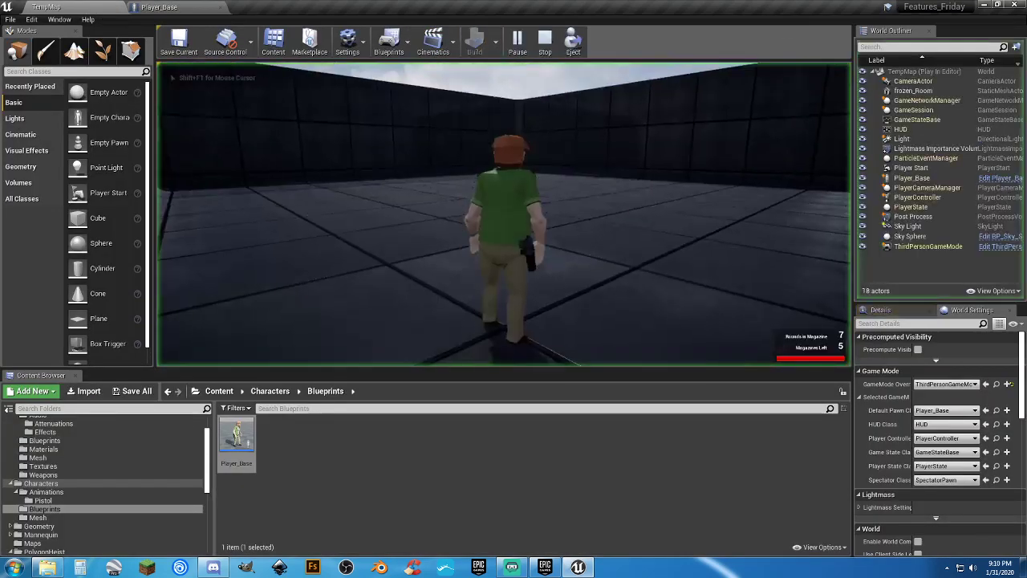
pyautogui.press('w')
pyautogui.press('d')
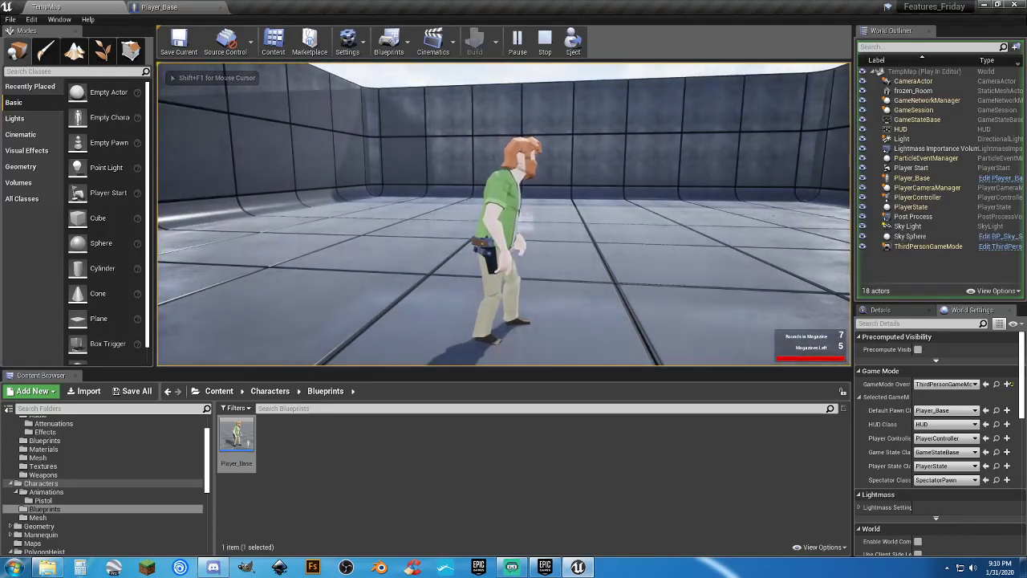
# Test firing in first-person view with the pistol holstered, and return to third-person view.
pyautogui.press('v')
pyautogui.click(504, 214)
pyautogui.click(504, 214)
pyautogui.click(504, 214)
pyautogui.click(504, 214)
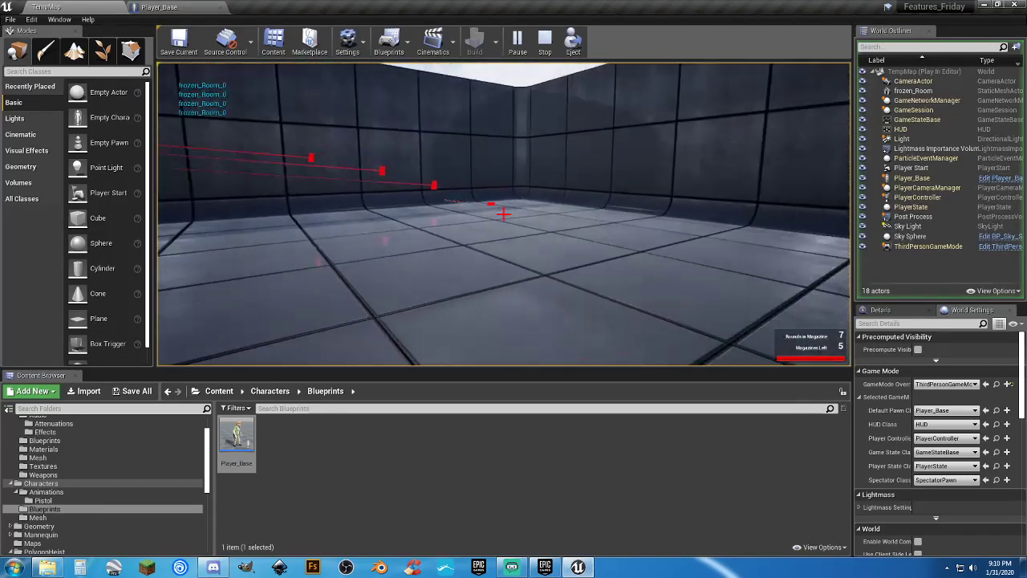
pyautogui.click(503, 214)
pyautogui.click(504, 214)
pyautogui.click(504, 214)
pyautogui.click(504, 214)
pyautogui.press('v')
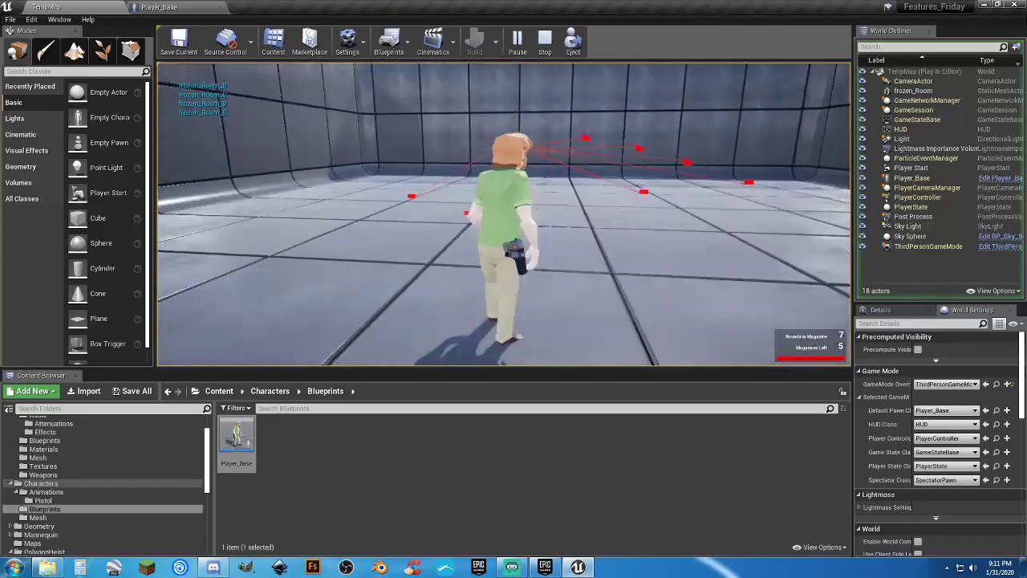
# Run the character around with the pistol holstered and draw the pistol.
pyautogui.press('d')
pyautogui.press('d')
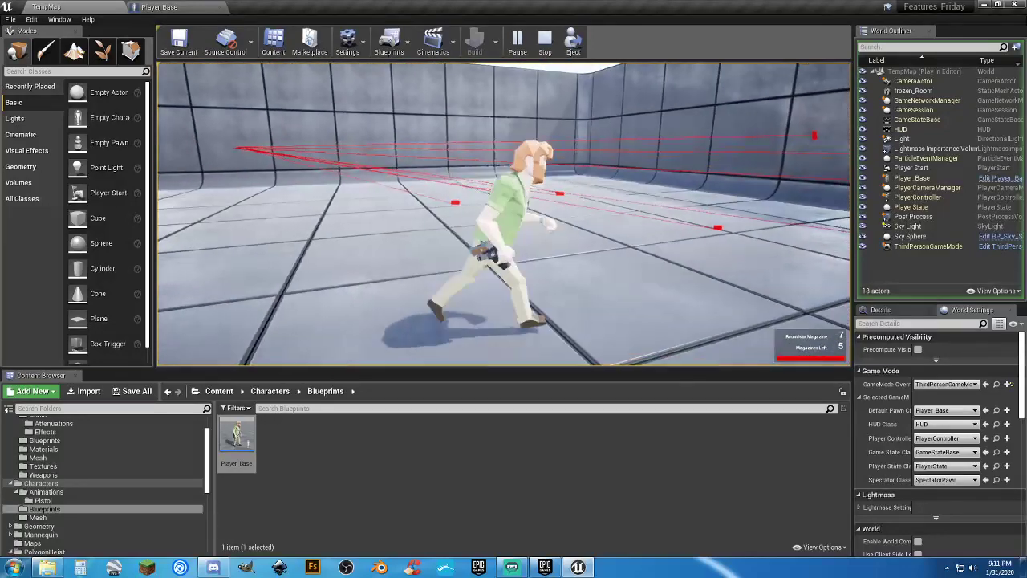
pyautogui.press('a')
pyautogui.press('d')
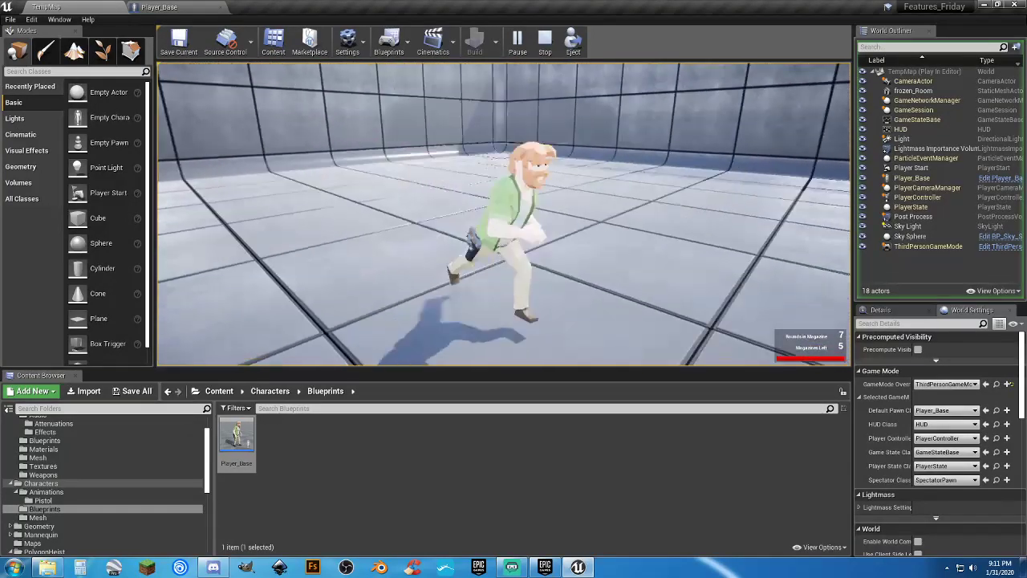
pyautogui.press('1')
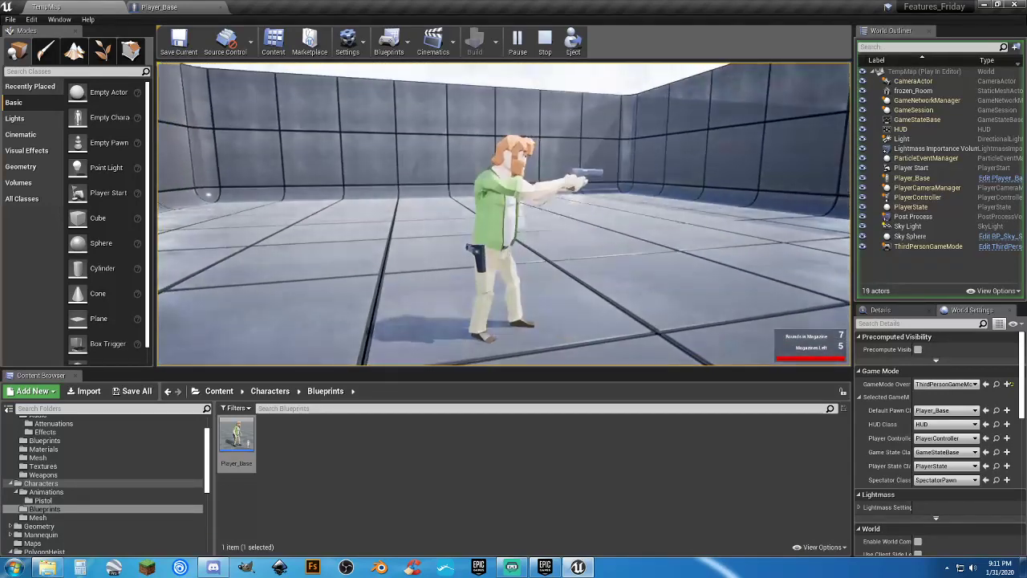
# Fire six rounds from the drawn pistol and reload it.
pyautogui.click(504, 214)
pyautogui.click(504, 215)
pyautogui.click(503, 214)
pyautogui.click(504, 214)
pyautogui.click(503, 214)
pyautogui.click(504, 214)
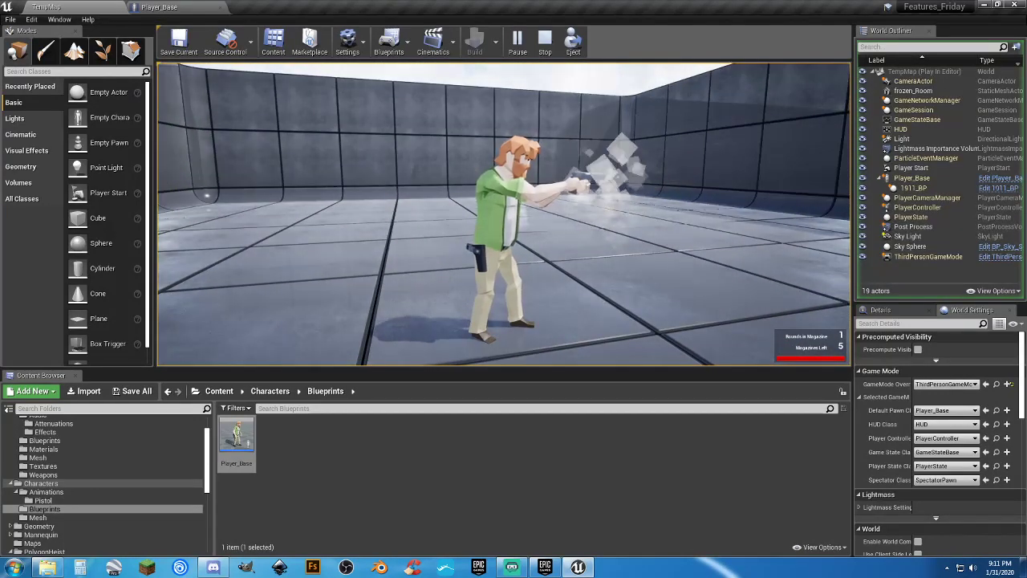
pyautogui.press('r')
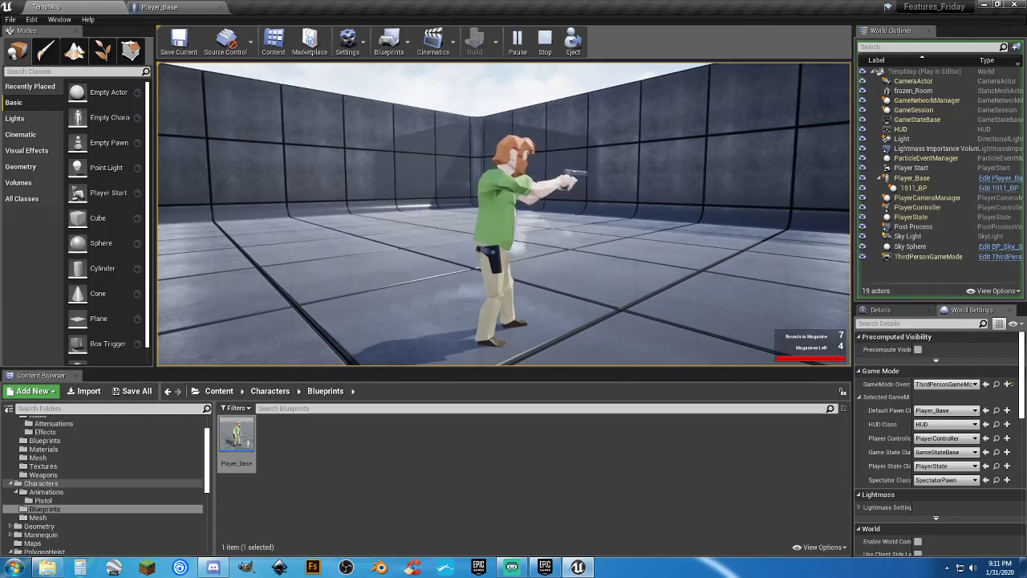
# Turn the character and repeatedly holster and draw the pistol to demonstrate the Flip Flop toggle.
pyautogui.press('d')
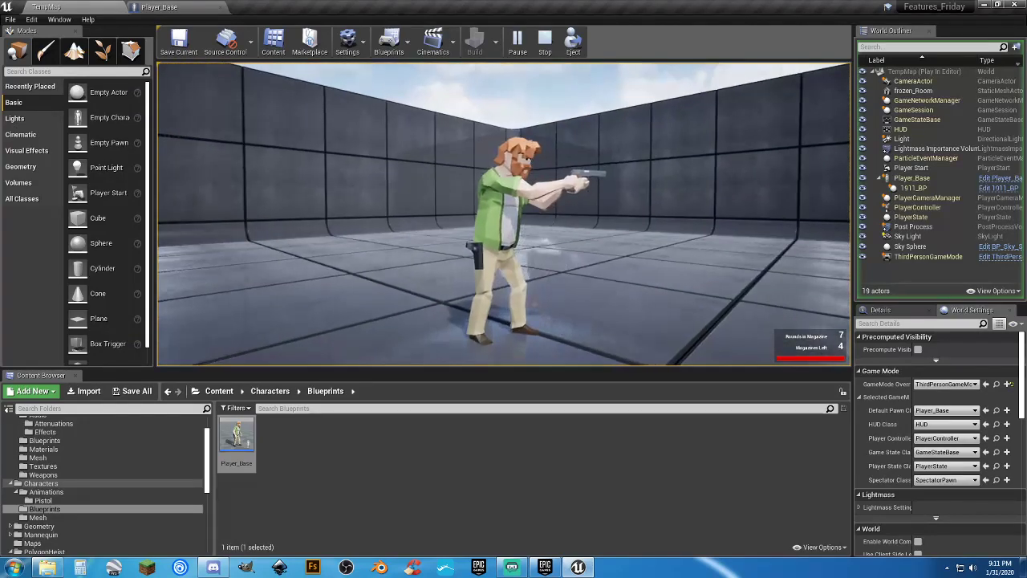
pyautogui.press('1')
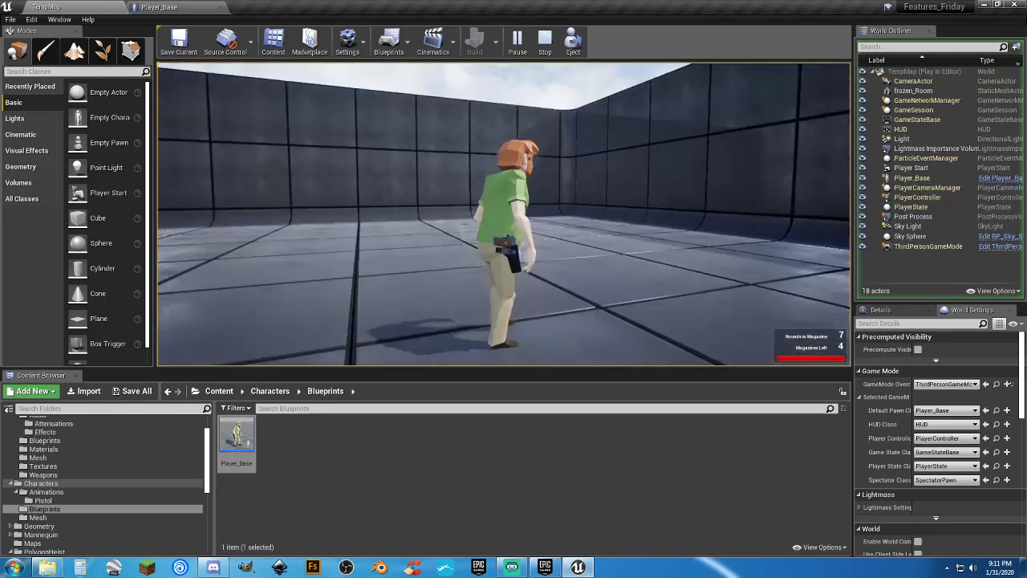
pyautogui.press('1')
pyautogui.press('1')
pyautogui.press('1')
pyautogui.press('1')
pyautogui.press('1')
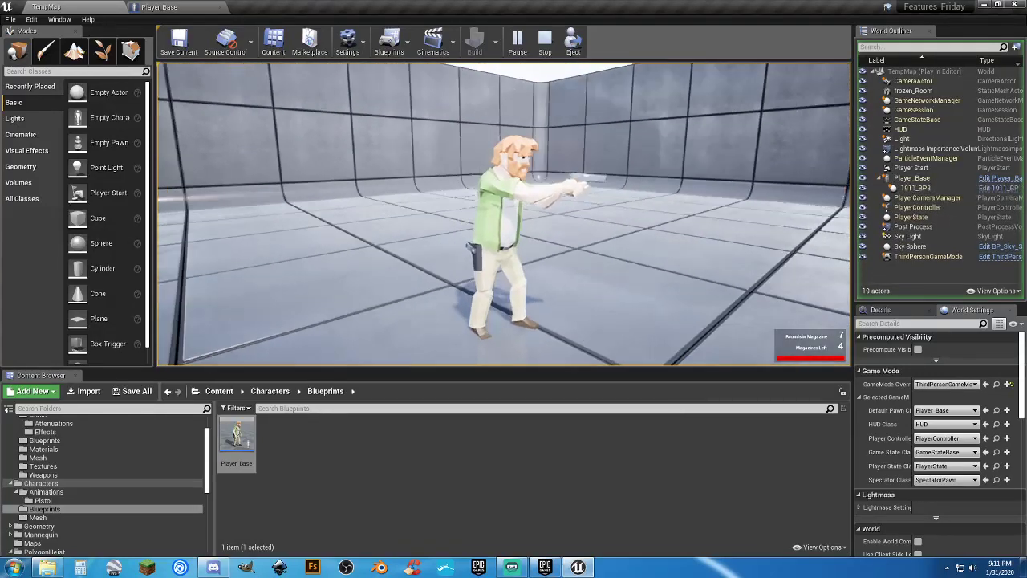
# Run the character in several directions with the pistol drawn, and holster it while moving.
pyautogui.press('w')
pyautogui.press('d')
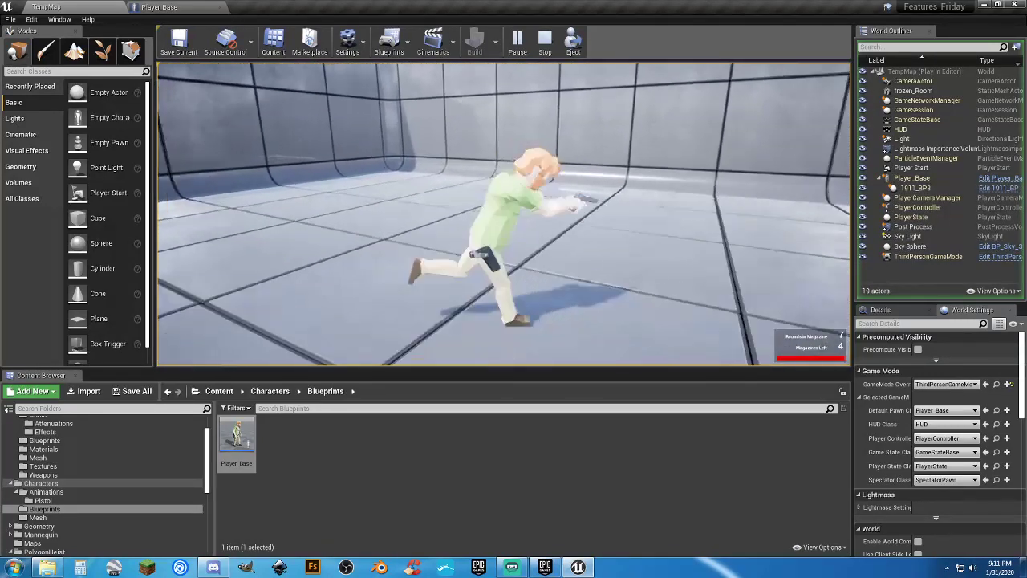
pyautogui.press('s')
pyautogui.press('a')
pyautogui.press('w')
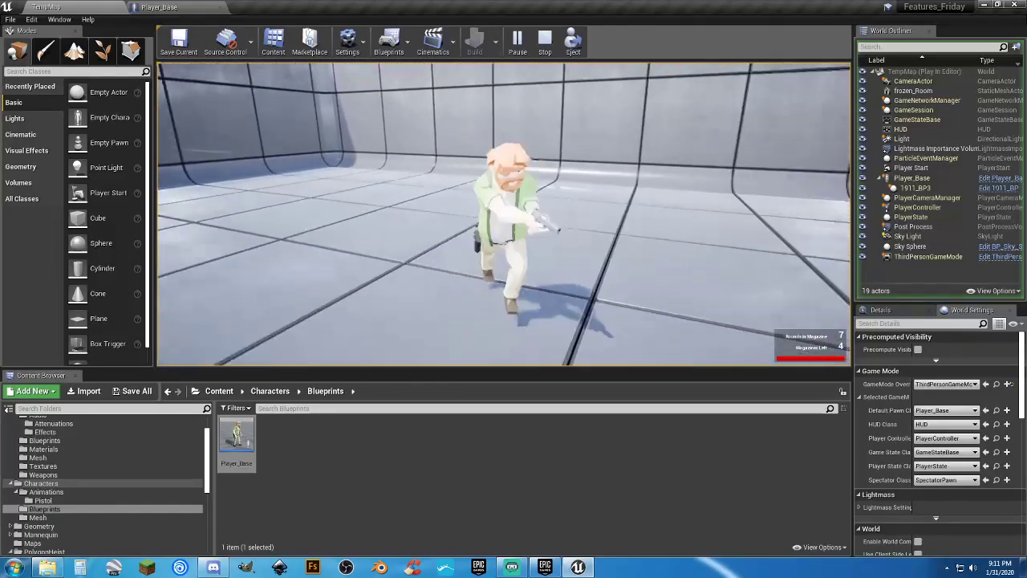
pyautogui.press('a')
pyautogui.press('w')
pyautogui.press('1')
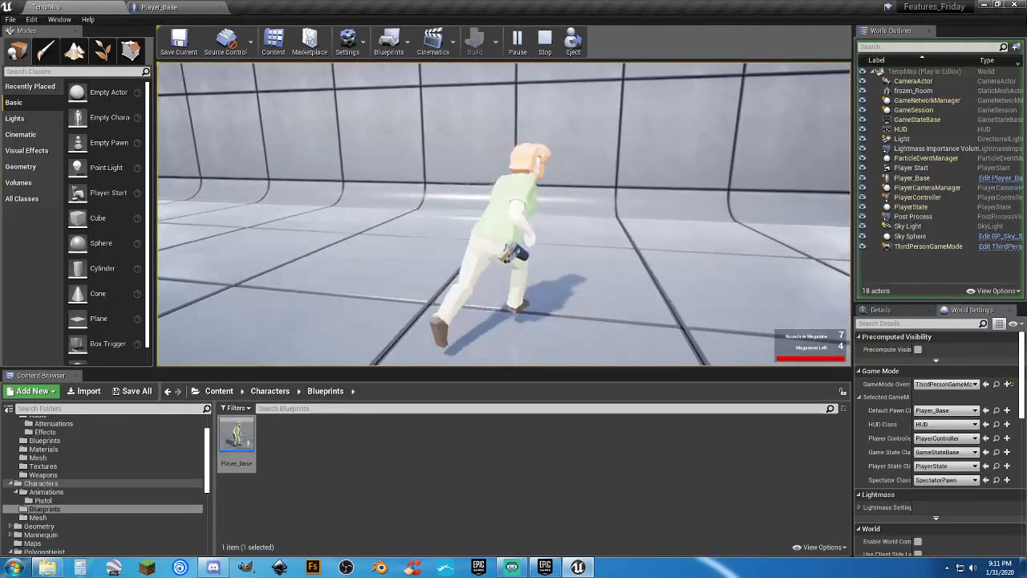
# Repeatedly draw and holster the pistol while moving and standing, and end the play session.
pyautogui.press('1')
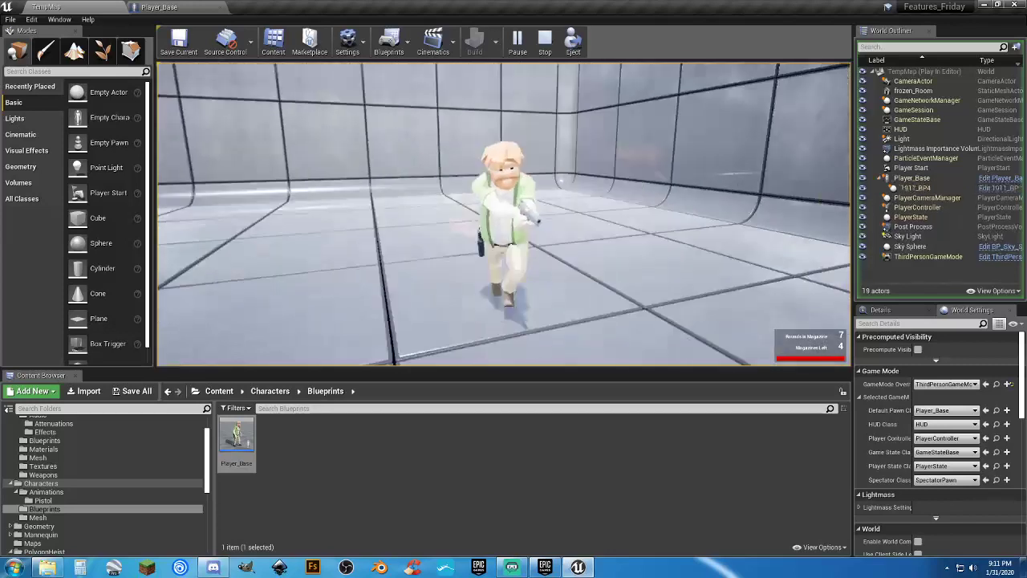
pyautogui.press('1')
pyautogui.press('1')
pyautogui.press('1')
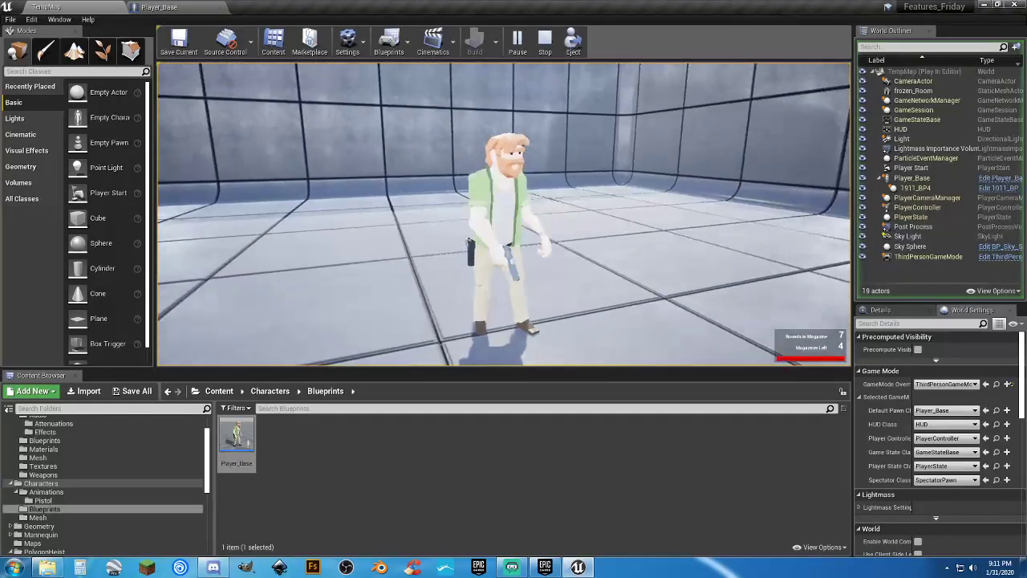
pyautogui.press('1')
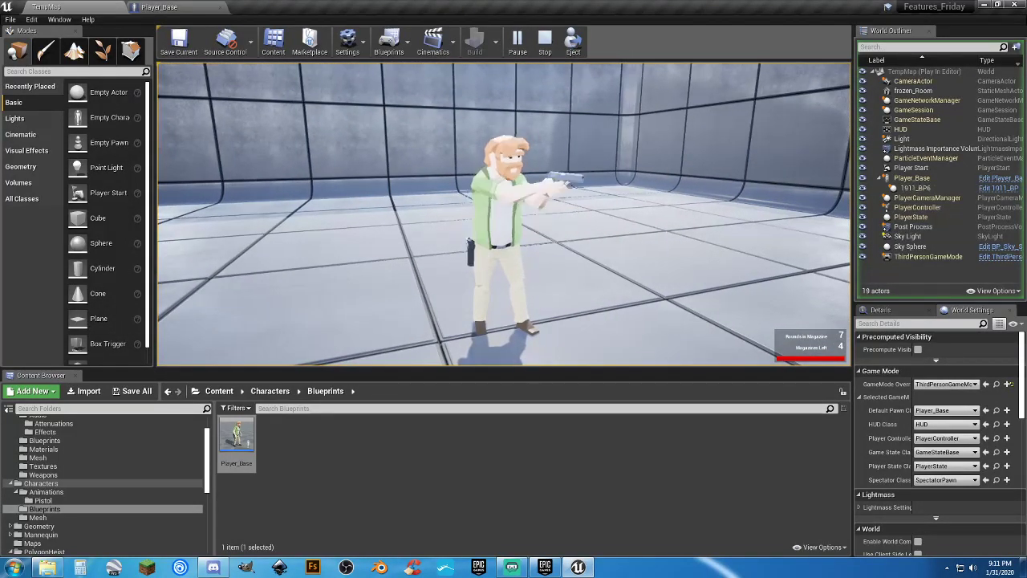
pyautogui.press('w')
pyautogui.press('Escape')
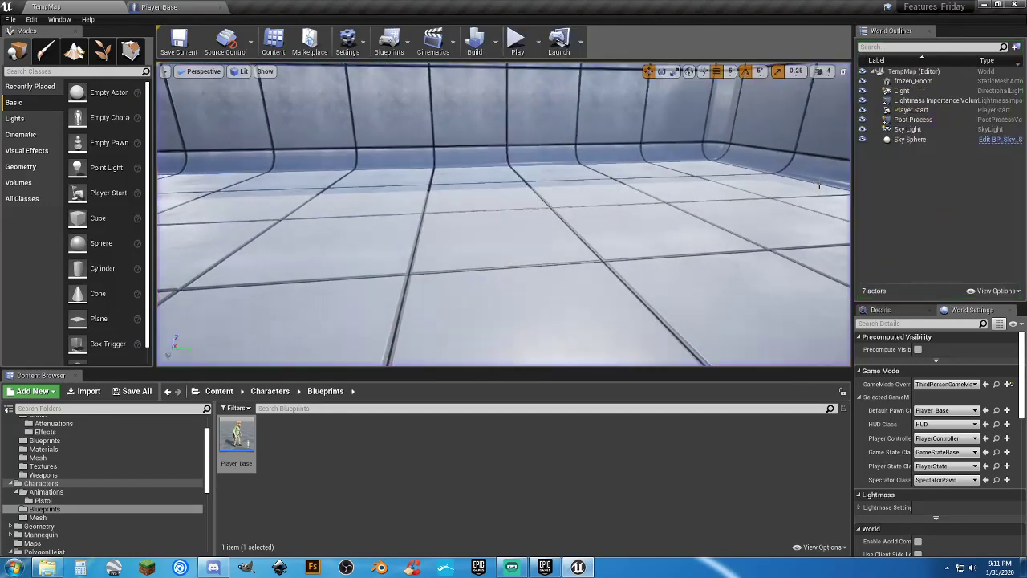
# Return to the Player_Base Event Graph and locate the Left Mouse Button firing logic.
pyautogui.click(187, 7)
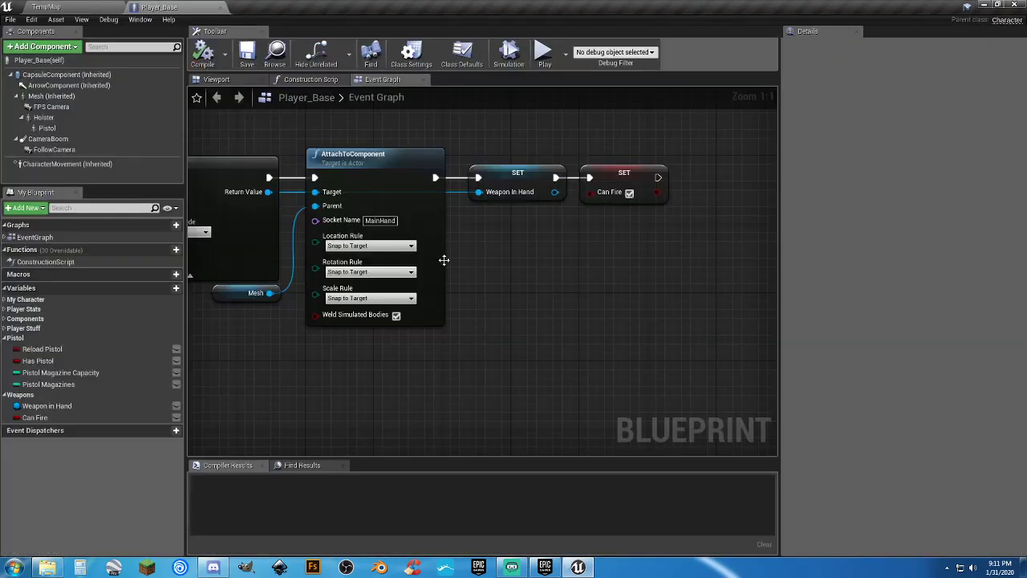
pyautogui.moveTo(473, 358); pyautogui.dragTo(764, 316, button='right')
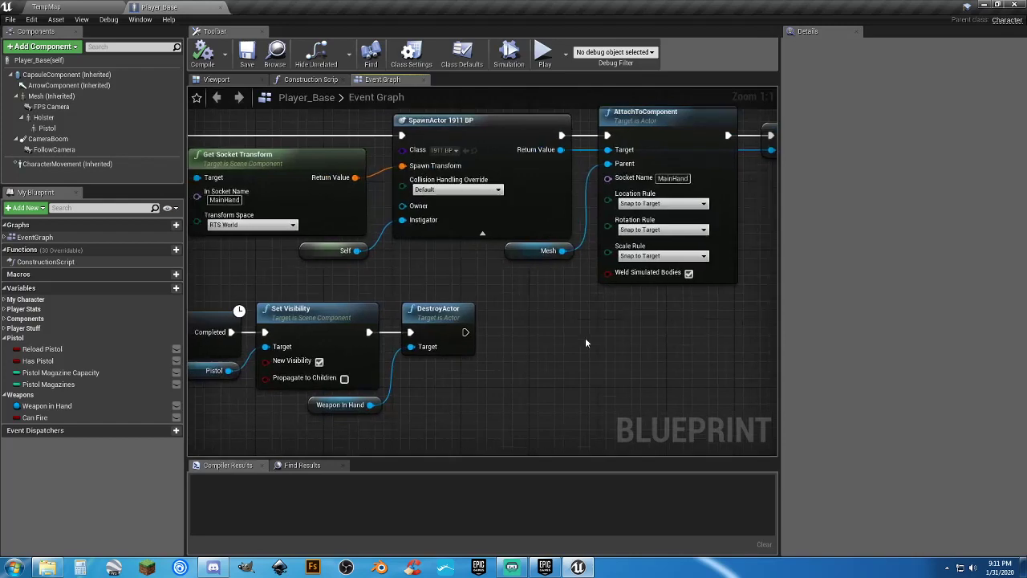
pyautogui.scroll(-2, 559, 336)
pyautogui.moveTo(586, 342); pyautogui.dragTo(736, 184, button='right')
pyautogui.moveTo(364, 234); pyautogui.dragTo(486, 91, button='right')
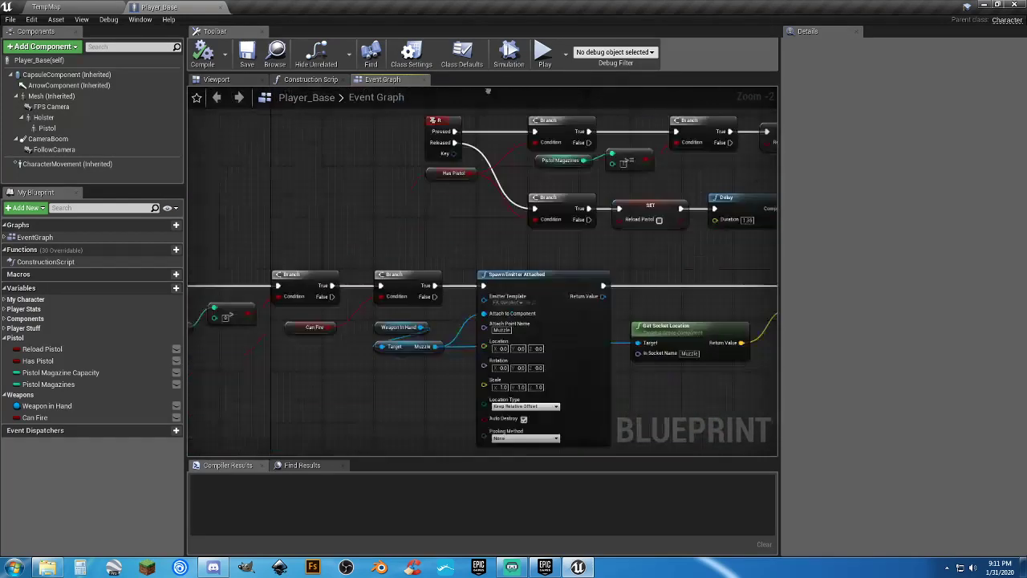
pyautogui.moveTo(233, 420); pyautogui.dragTo(385, 338, button='right')
pyautogui.scroll(2, 374, 327)
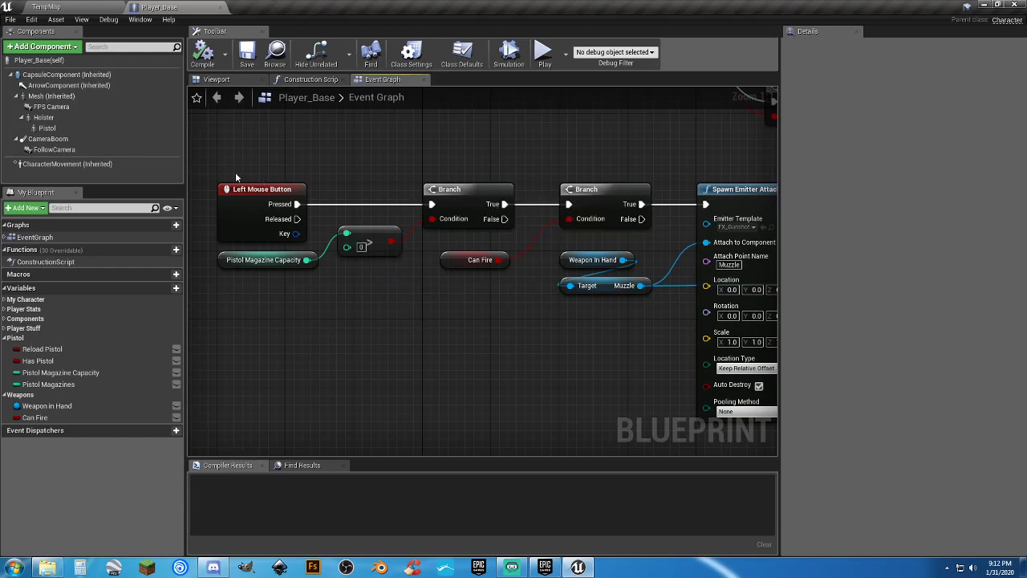
# Examine the Left Mouse Button event, the magazine capacity Branch and the Can Fire check.
pyautogui.moveTo(222, 172); pyautogui.dragTo(303, 203)
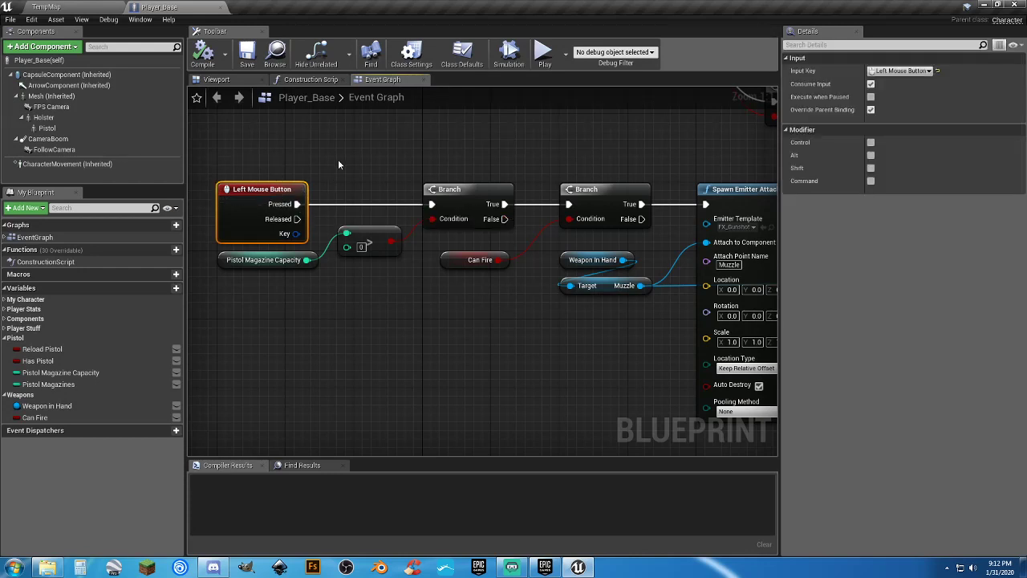
pyautogui.moveTo(408, 142); pyautogui.dragTo(505, 197)
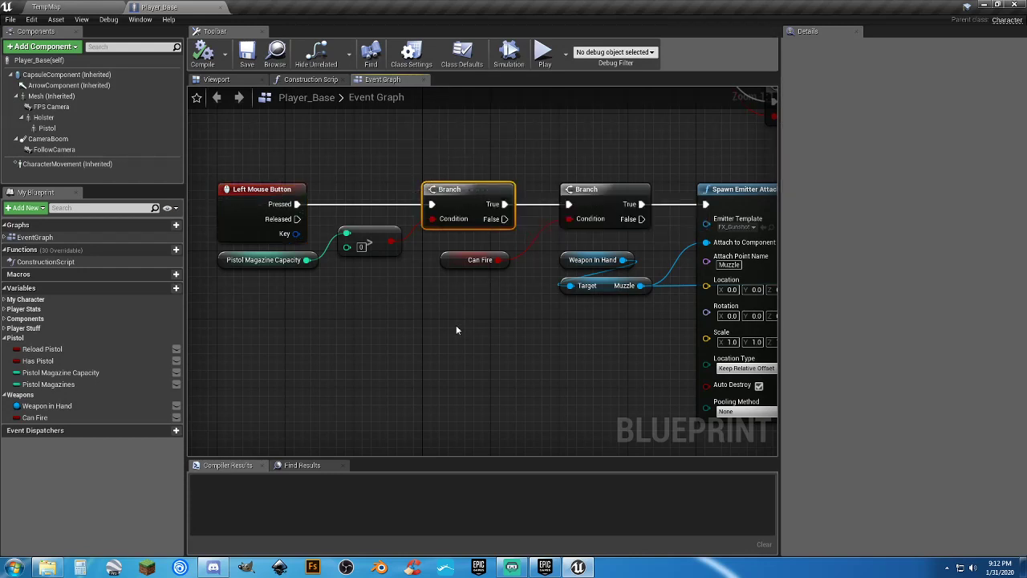
pyautogui.click(465, 329)
pyautogui.moveTo(494, 335); pyautogui.dragTo(470, 337, button='right')
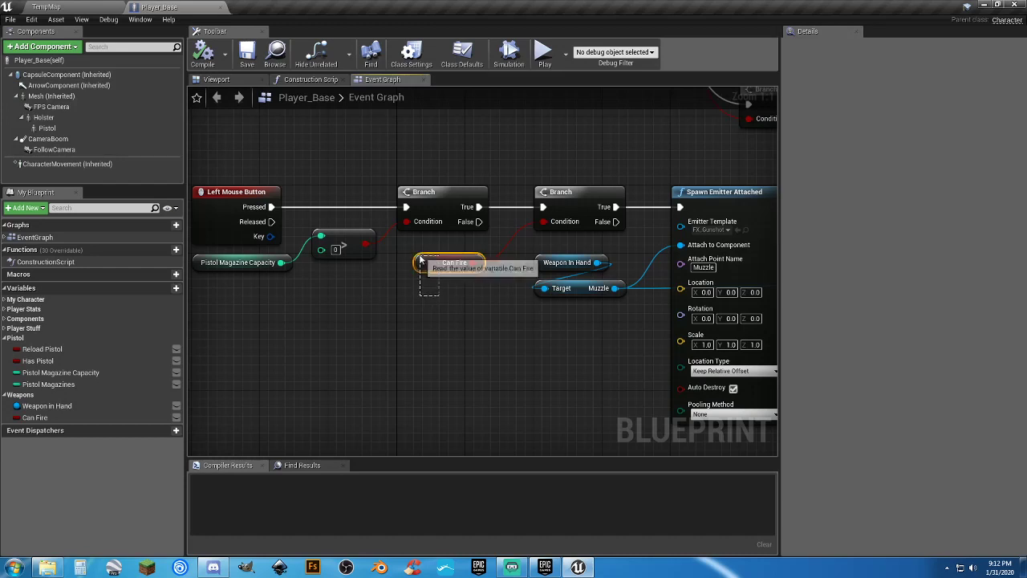
pyautogui.click(449, 263)
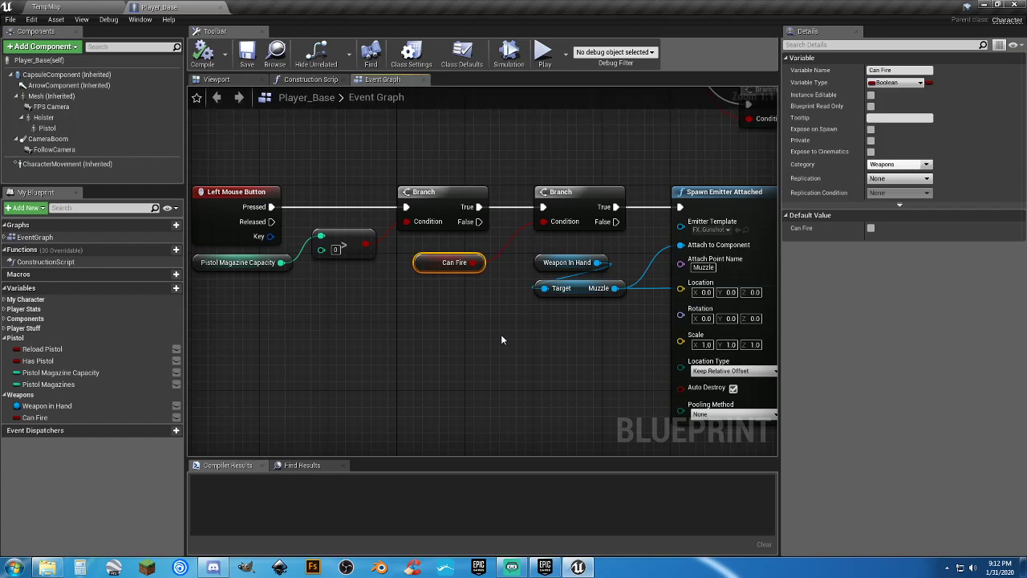
pyautogui.moveTo(498, 322); pyautogui.dragTo(458, 323, button='right')
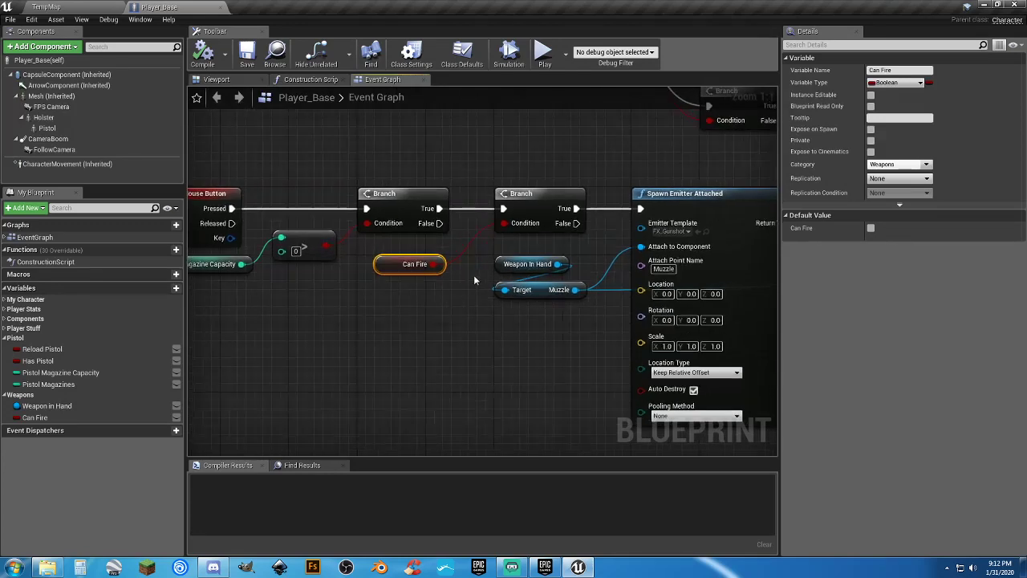
pyautogui.click(523, 201)
# Inspect the Weapon in Hand variable in the firing logic and trace it to the SpawnActor 1911 BP nodes.
pyautogui.moveTo(499, 360); pyautogui.dragTo(366, 335, button='right')
pyautogui.click(359, 259)
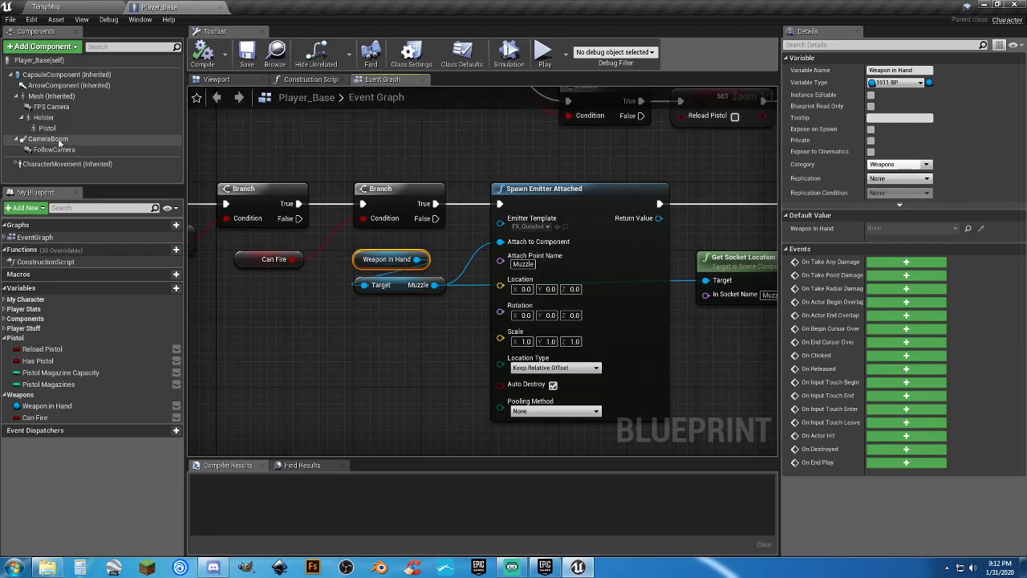
pyautogui.moveTo(632, 124); pyautogui.dragTo(189, 577, button='right')
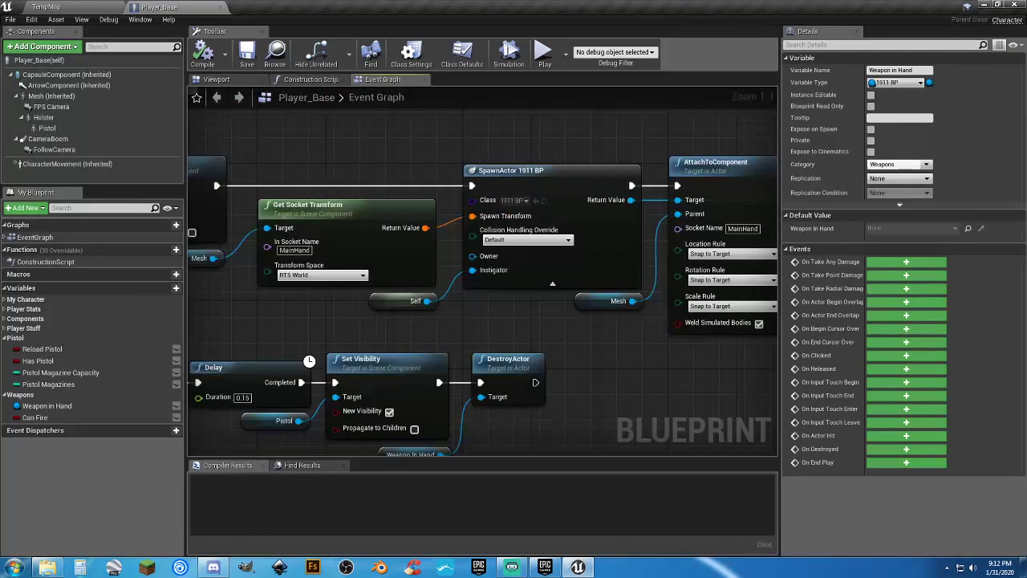
pyautogui.moveTo(482, 271); pyautogui.dragTo(481, 271, button='right')
pyautogui.moveTo(379, 142); pyautogui.dragTo(458, 4, button='right')
pyautogui.moveTo(820, 378); pyautogui.dragTo(684, 136, button='right')
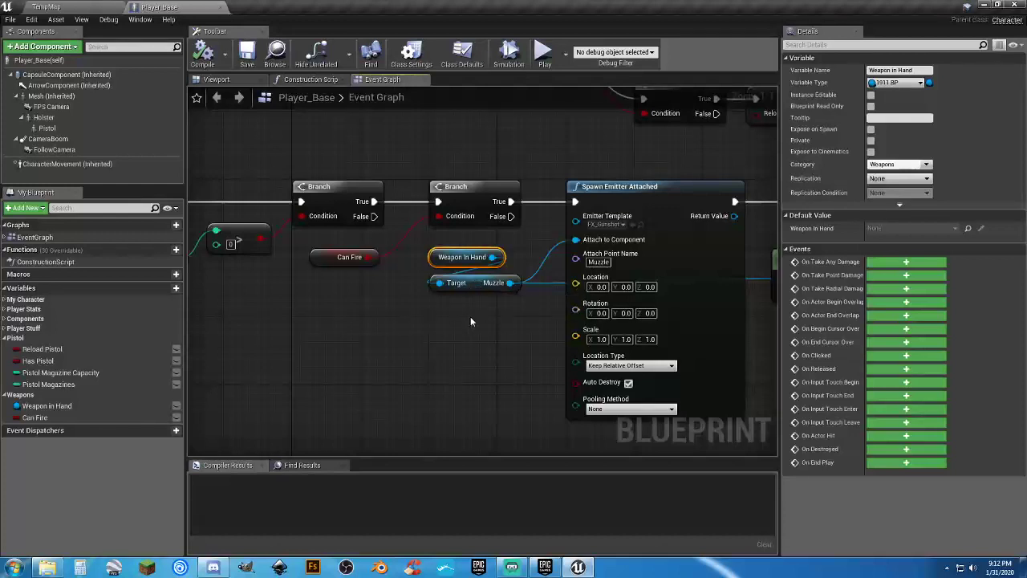
# Inspect the Muzzle reference taken from Weapon in Hand and the Spawn Emitter Attached node that uses FX_Gunshot.
pyautogui.moveTo(470, 316); pyautogui.dragTo(402, 282, button='right')
pyautogui.click(403, 281)
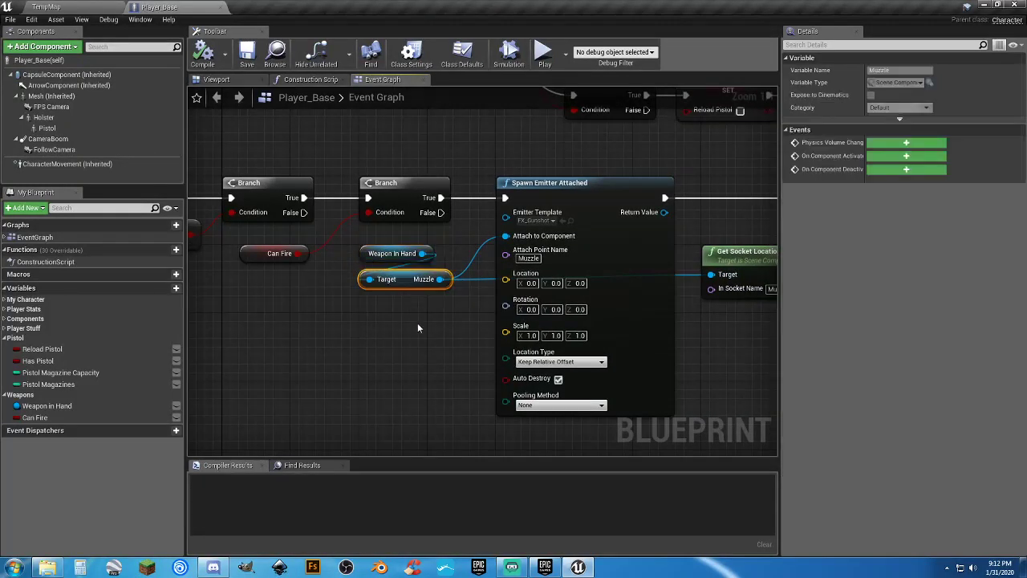
pyautogui.moveTo(418, 323); pyautogui.dragTo(406, 353, button='right')
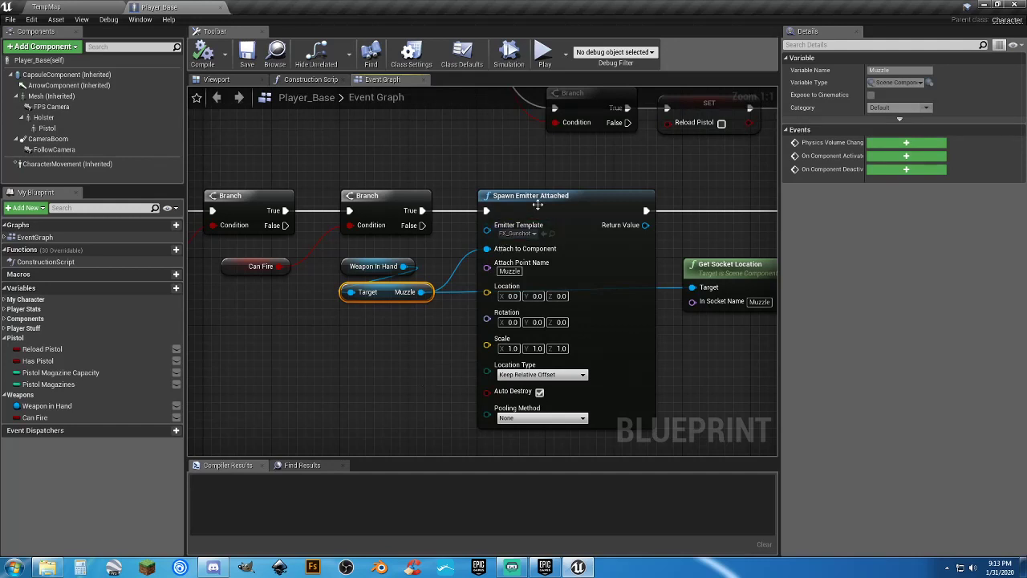
pyautogui.moveTo(426, 334); pyautogui.dragTo(381, 316, button='right')
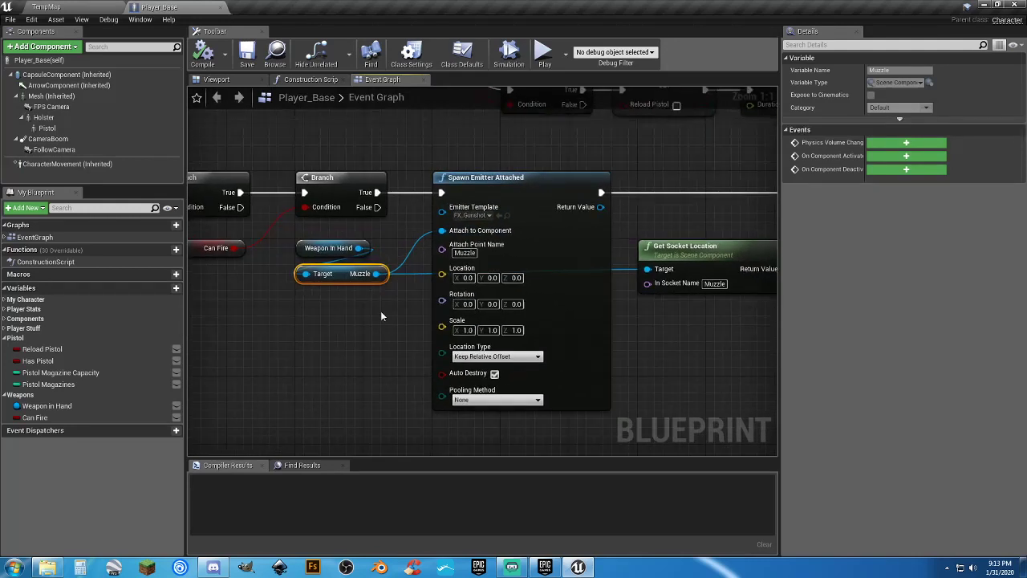
pyautogui.click(481, 178)
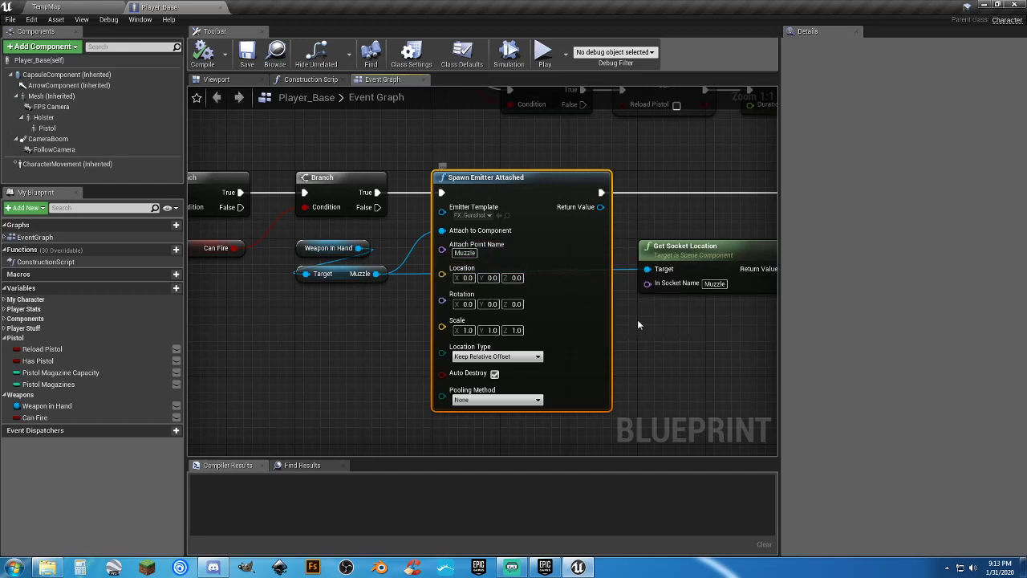
# Review the Get Socket Location node for the Muzzle socket and the Play Sound at Location node with 9mm_Cue.
pyautogui.moveTo(681, 334); pyautogui.dragTo(561, 320, button='right')
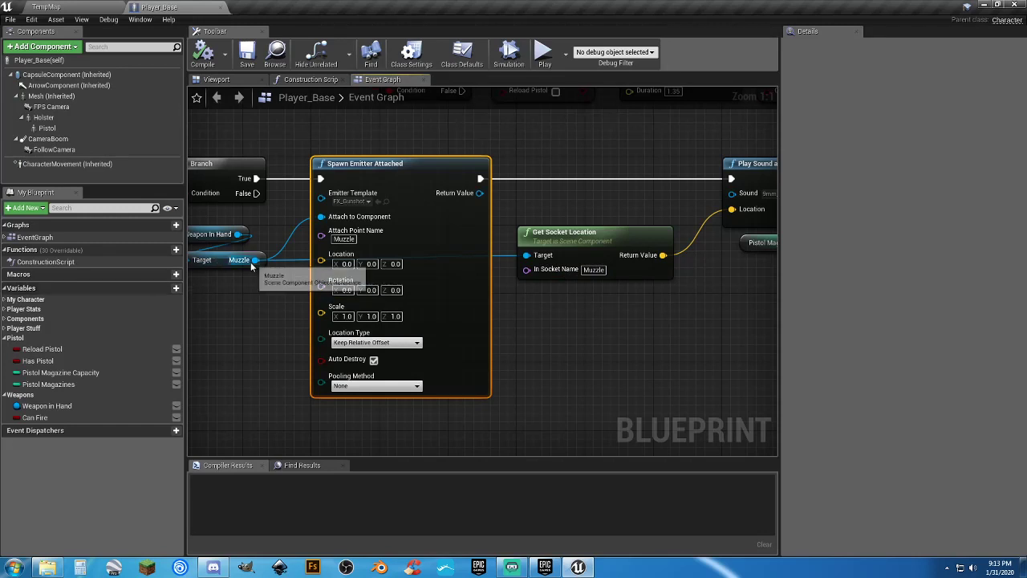
pyautogui.moveTo(584, 323); pyautogui.dragTo(387, 328, button='right')
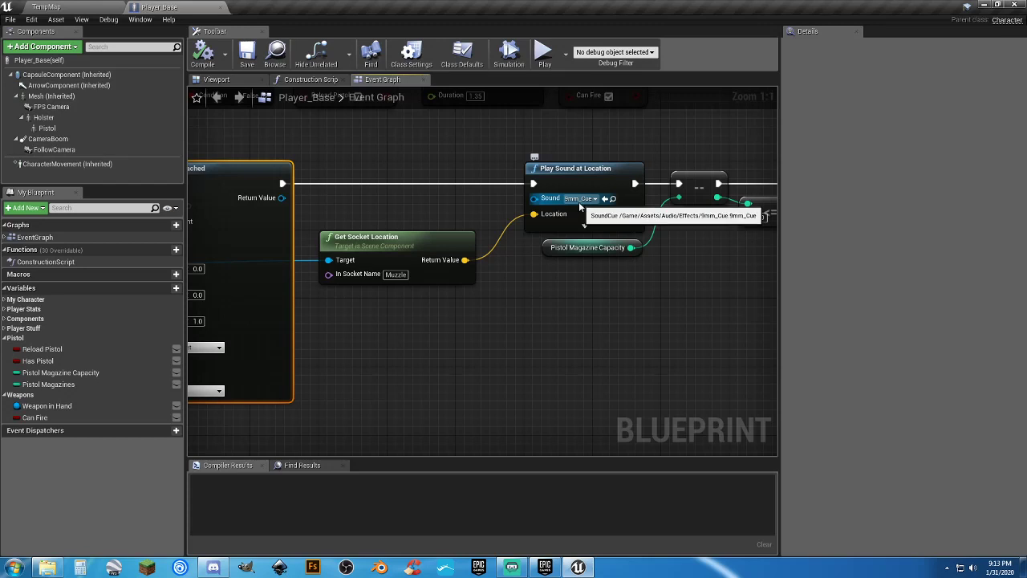
pyautogui.moveTo(549, 315); pyautogui.dragTo(442, 291, button='right')
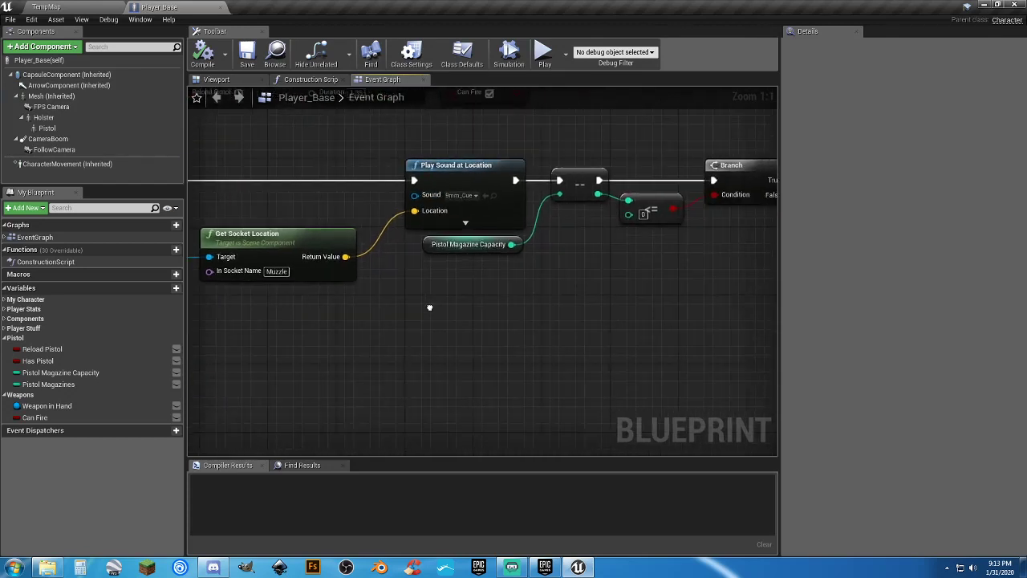
# Inspect Pistol Magazine Capacity and its decrement node, and search the variable's integer actions for "dec" without adding a node.
pyautogui.click(453, 246)
pyautogui.moveTo(528, 303); pyautogui.dragTo(454, 328, button='right')
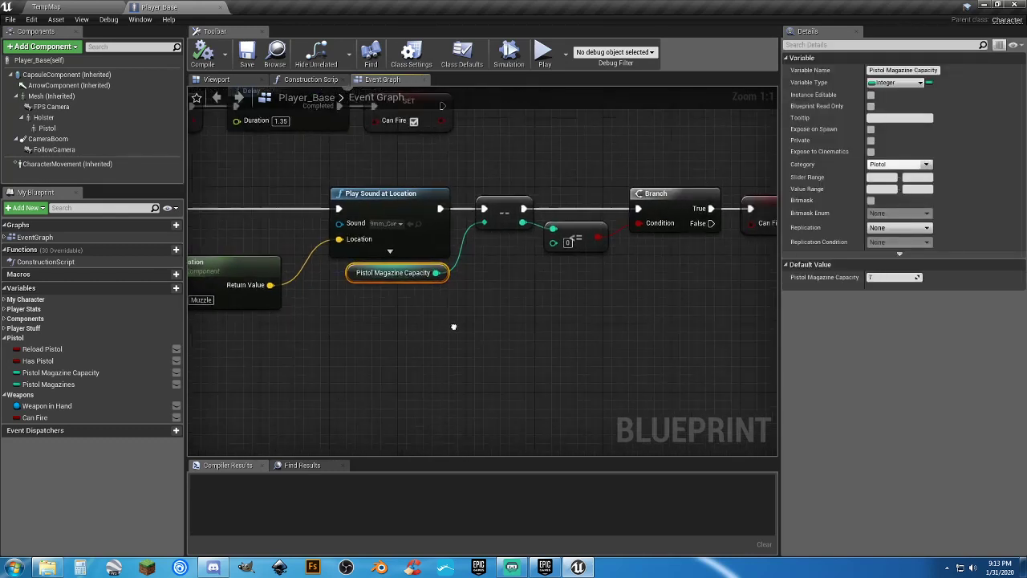
pyautogui.click(503, 207)
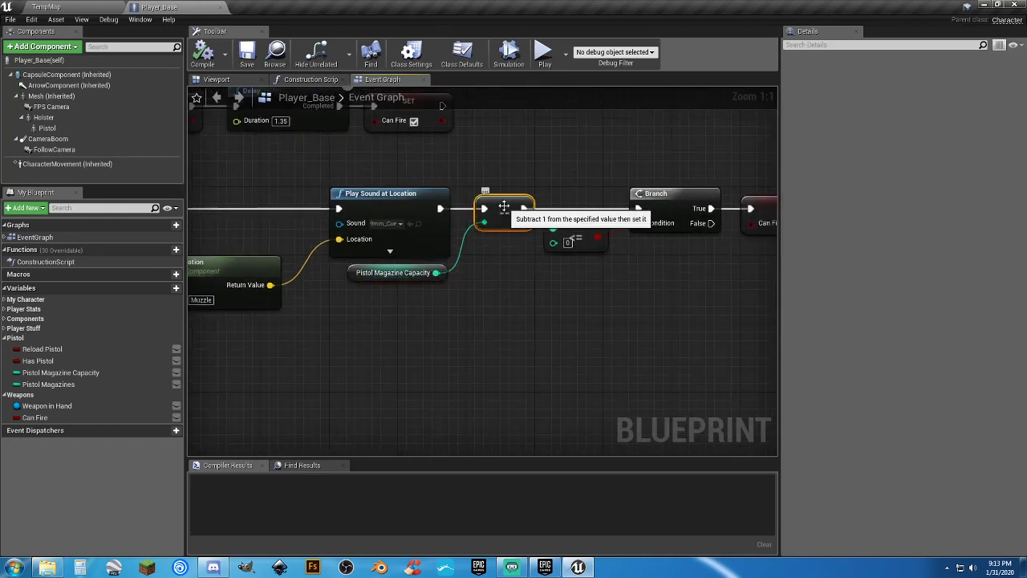
pyautogui.click(486, 305)
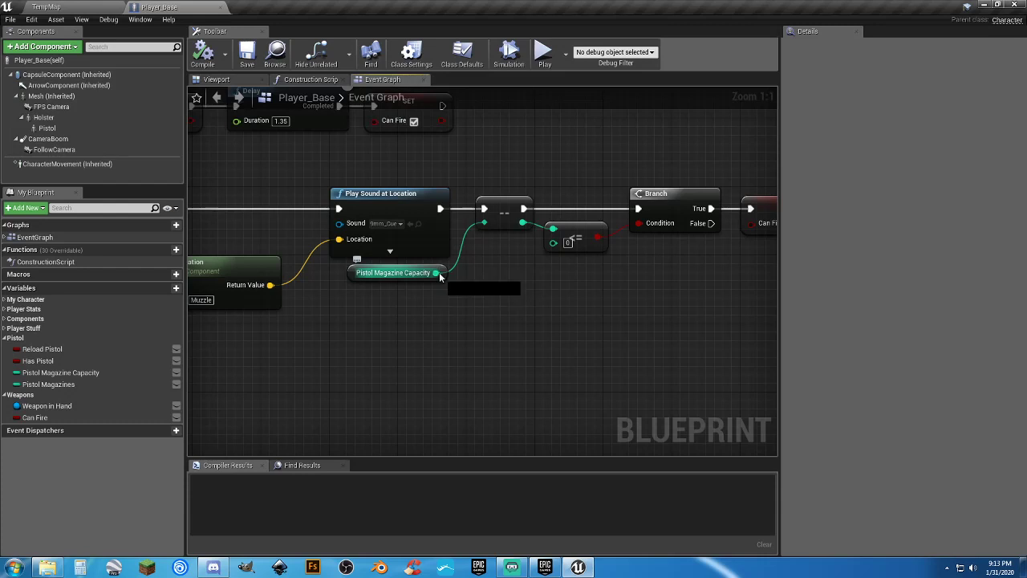
pyautogui.moveTo(436, 274); pyautogui.dragTo(495, 316)
pyautogui.write('dec')
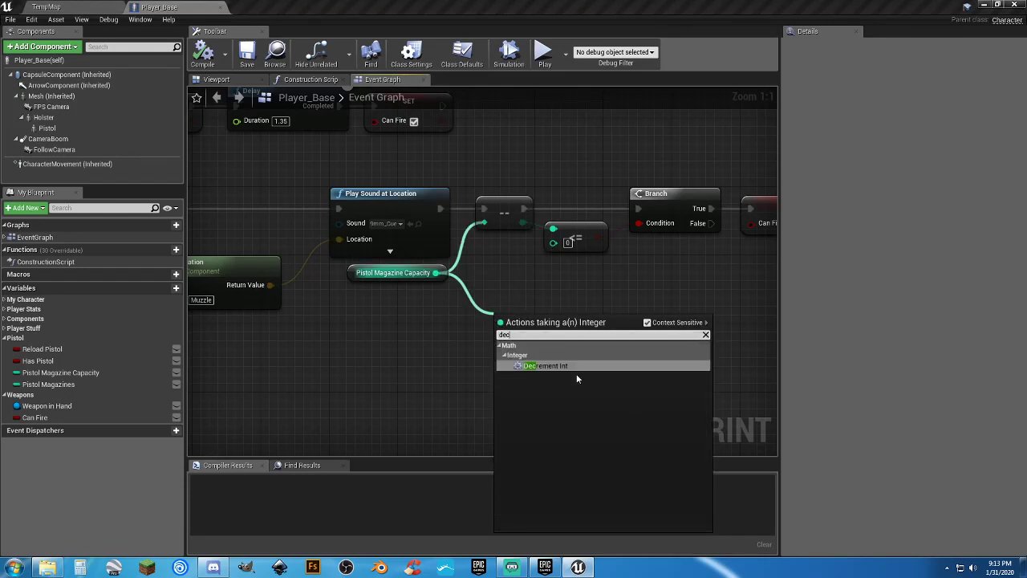
pyautogui.click(527, 296)
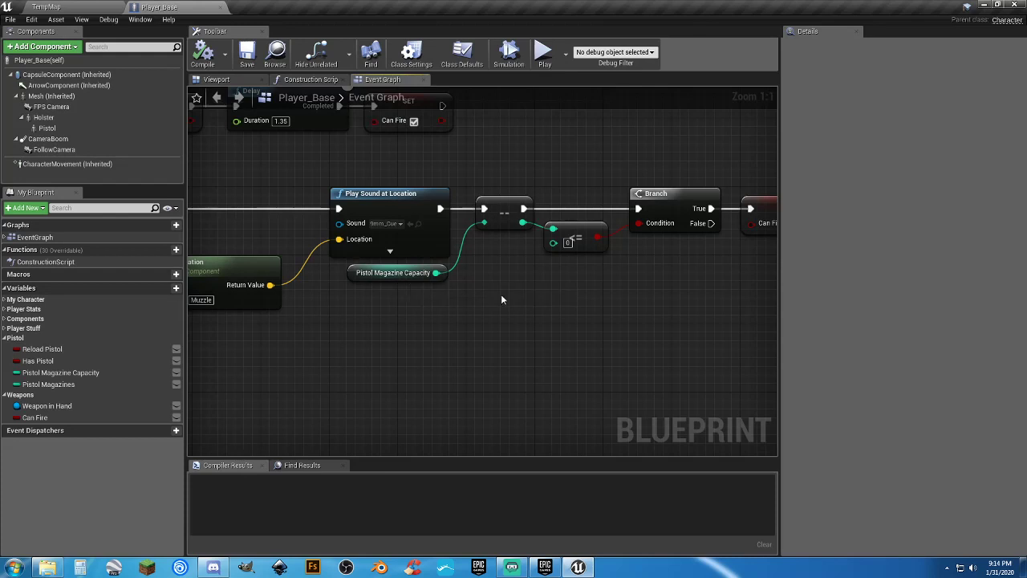
# Examine the less-than-or-equal-to-0 check, its Branch and the Set Can Fire node ending the firing chain.
pyautogui.moveTo(500, 294); pyautogui.dragTo(467, 303, button='right')
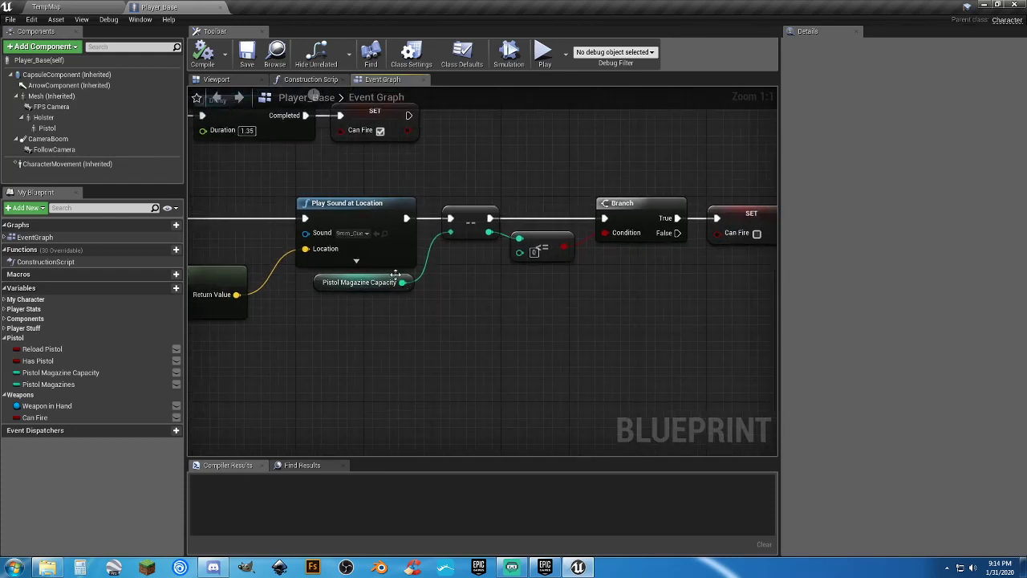
pyautogui.moveTo(475, 270); pyautogui.dragTo(387, 289, button='right')
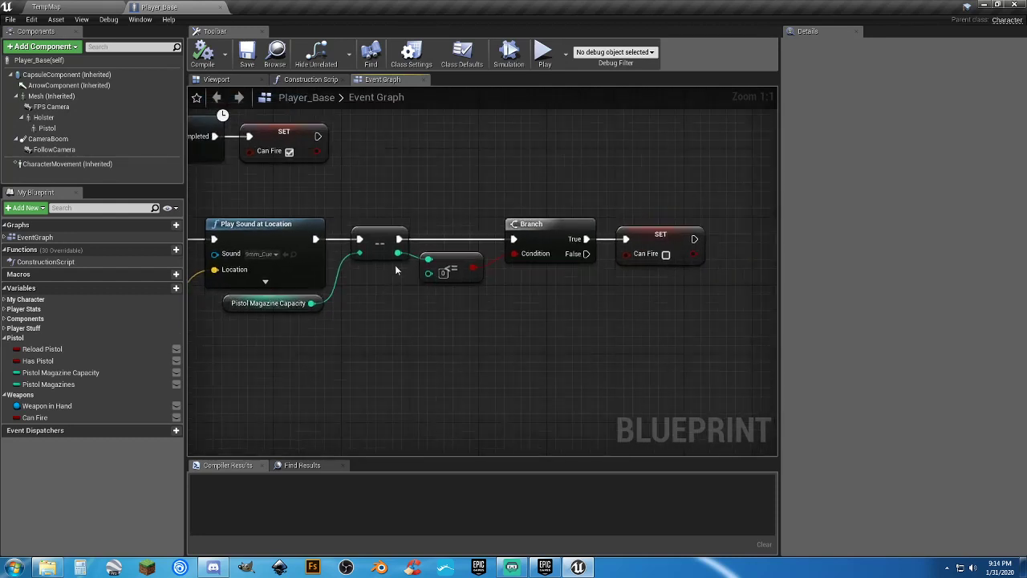
pyautogui.moveTo(553, 302); pyautogui.dragTo(525, 198)
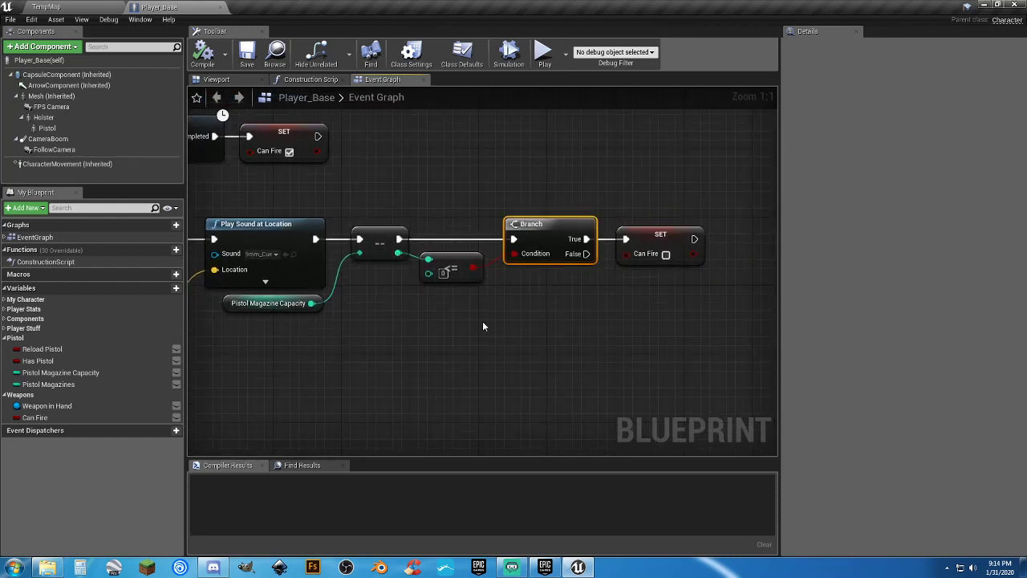
pyautogui.click(482, 321)
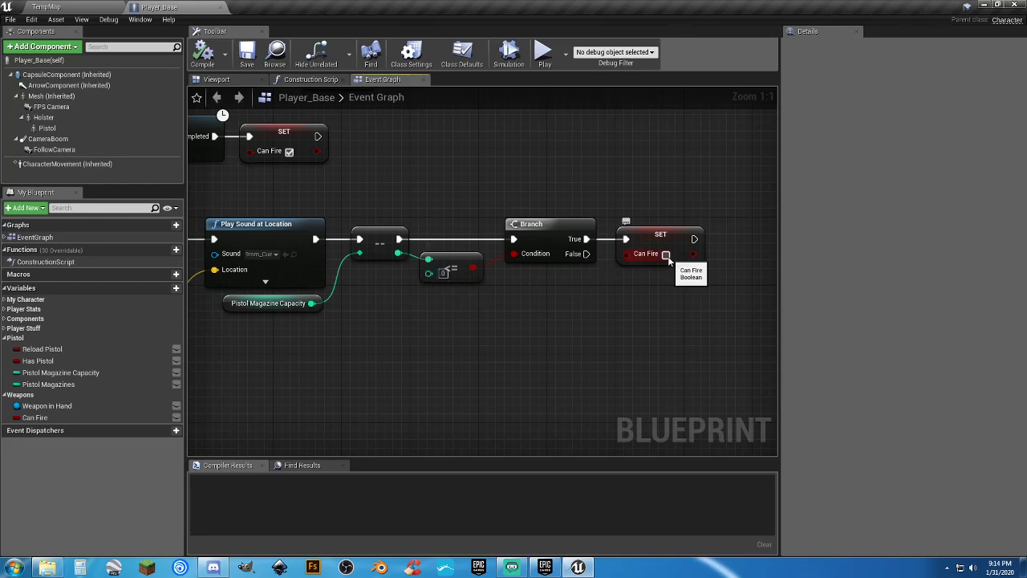
# Review the firing Branches again and examine the R key reload logic with its Pistol Magazines check and Delay.
pyautogui.moveTo(246, 377); pyautogui.dragTo(440, 326, button='right')
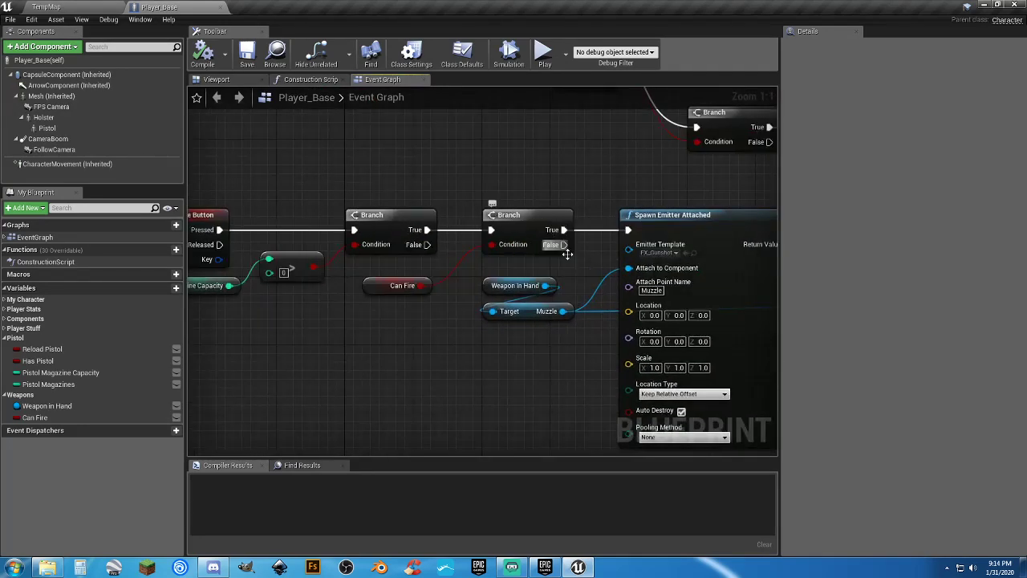
pyautogui.moveTo(577, 369); pyautogui.dragTo(236, 542, button='right')
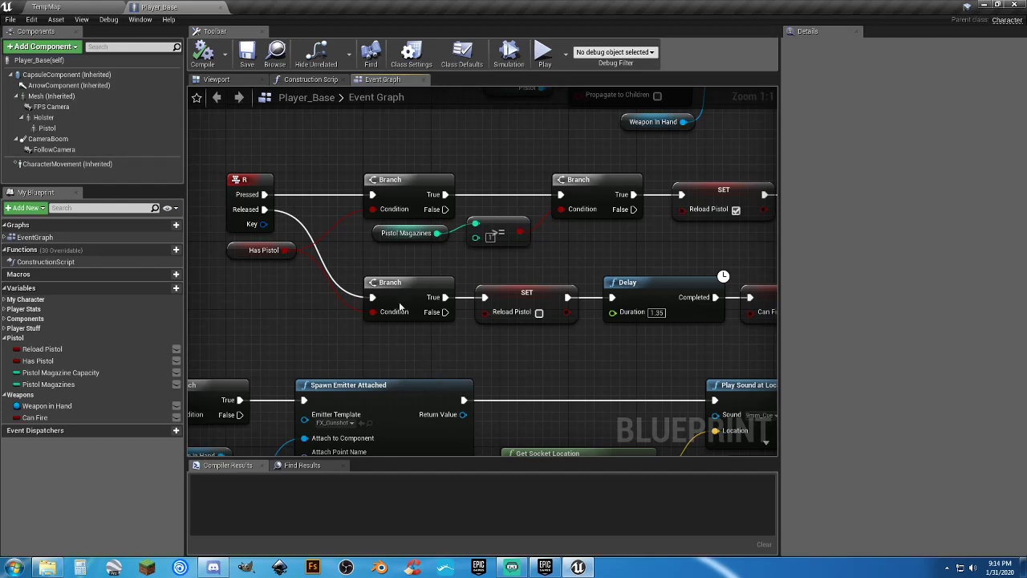
pyautogui.moveTo(562, 261); pyautogui.dragTo(476, 276, button='right')
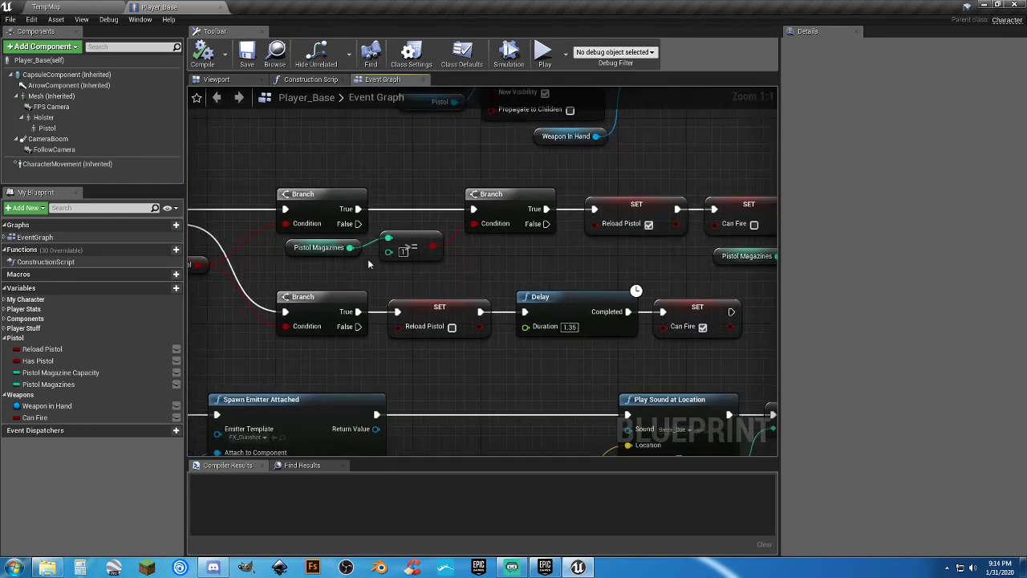
# Examine the R key's pressed chain from the Pistol Magazines check through the Reload Pistol, Can Fire and Pistol Magazine Capacity setters.
pyautogui.moveTo(325, 270); pyautogui.dragTo(363, 272, button='right')
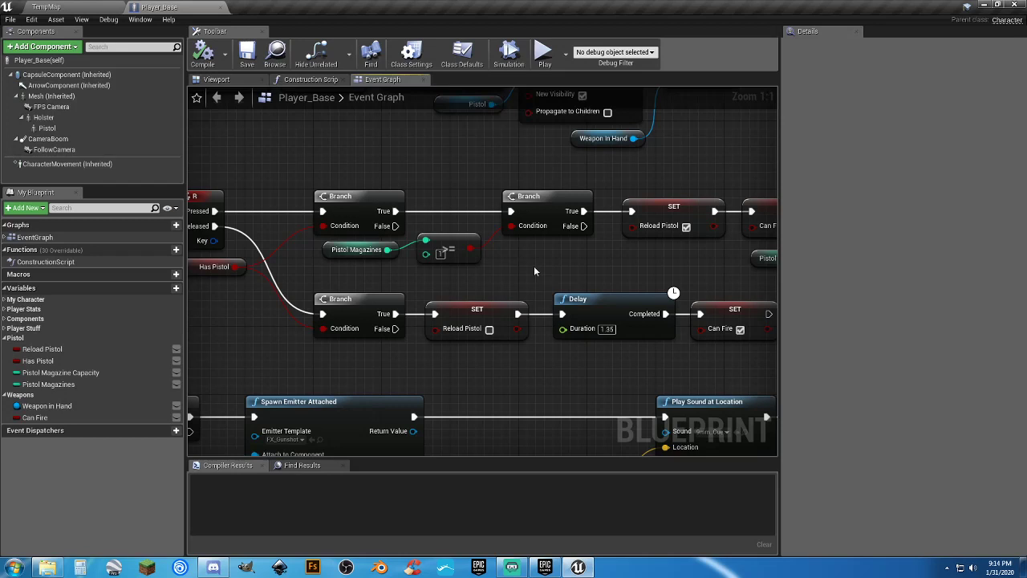
pyautogui.moveTo(531, 272); pyautogui.dragTo(512, 273, button='right')
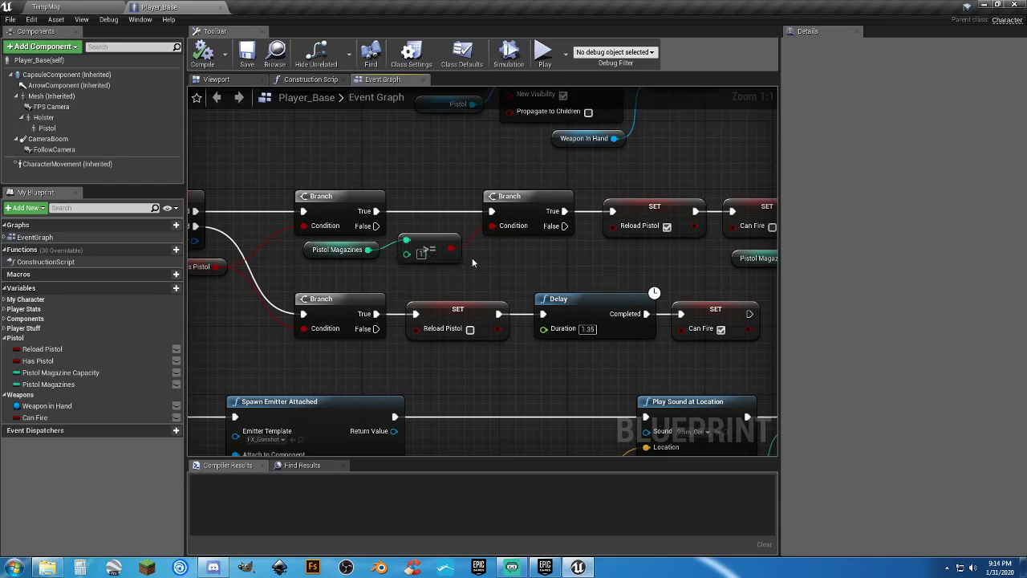
pyautogui.moveTo(554, 255); pyautogui.dragTo(433, 238, button='right')
pyautogui.click(437, 230)
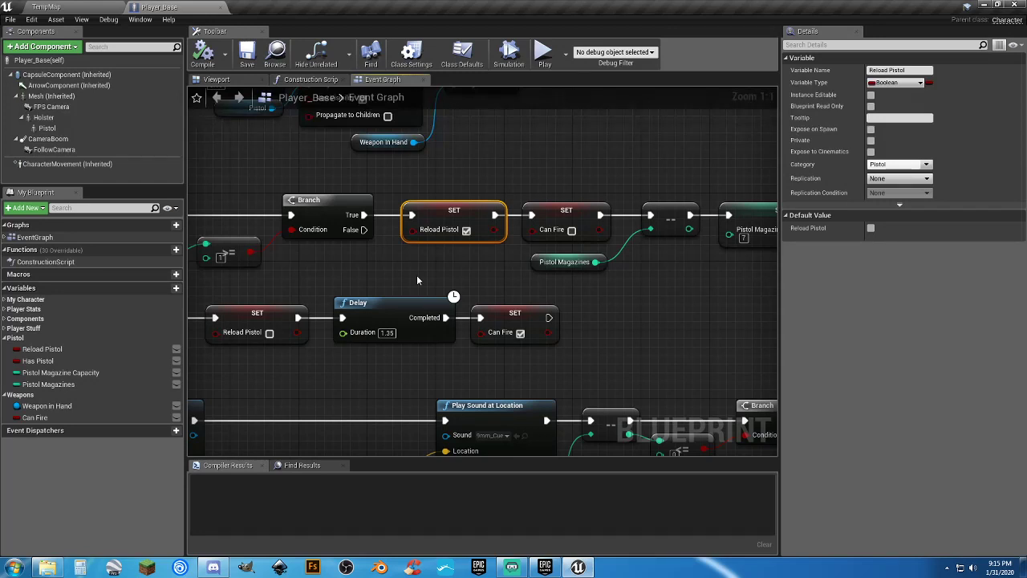
pyautogui.moveTo(438, 274); pyautogui.dragTo(374, 273, button='right')
pyautogui.click(480, 209)
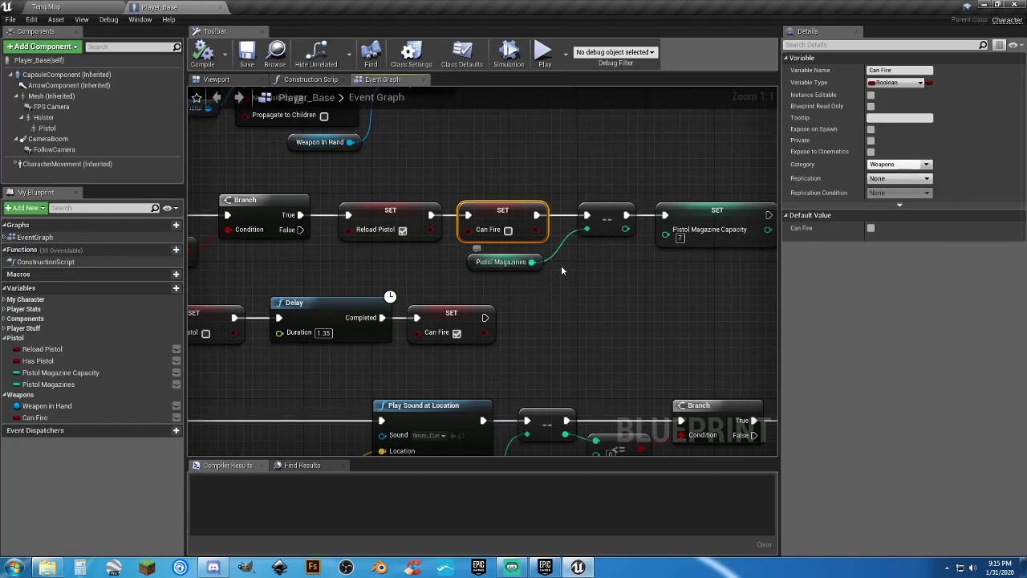
pyautogui.moveTo(593, 273); pyautogui.dragTo(513, 275, button='right')
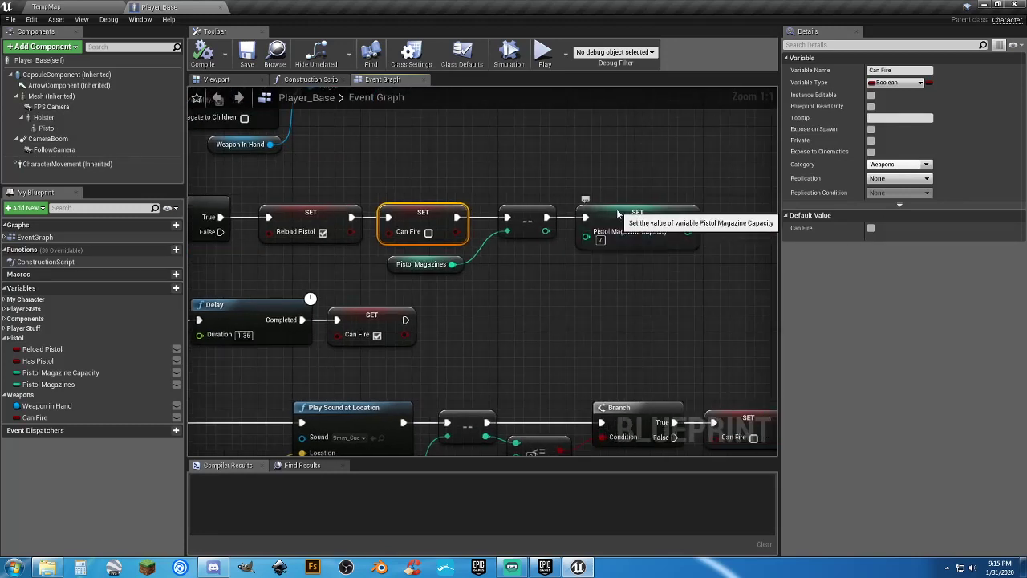
pyautogui.click(598, 243)
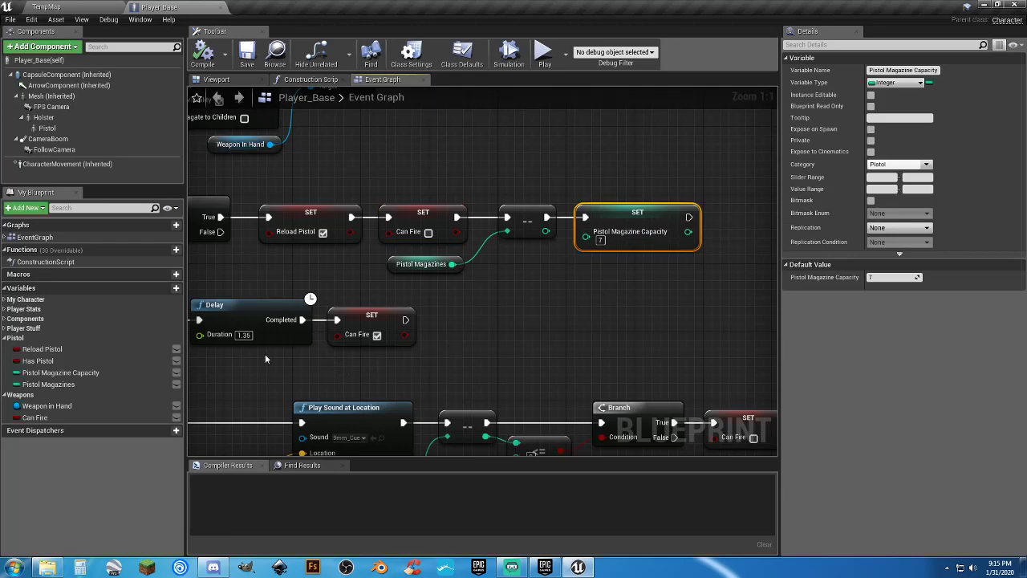
# Set the Pistol Magazine Capacity value in the reload chain's Set node to 8, then compile and save the blueprint.
pyautogui.moveTo(265, 353); pyautogui.dragTo(357, 329, button='right')
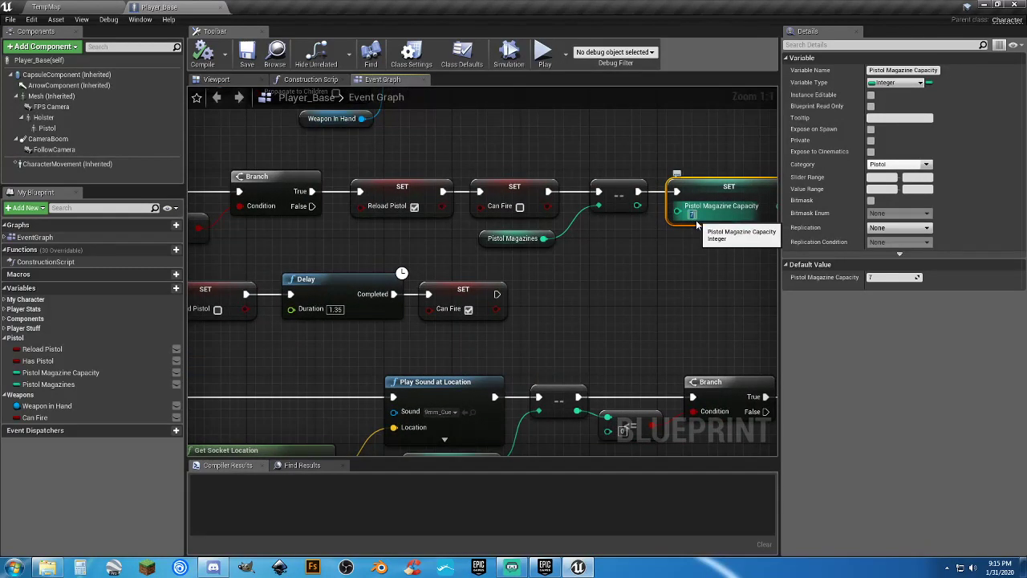
pyautogui.click(693, 285)
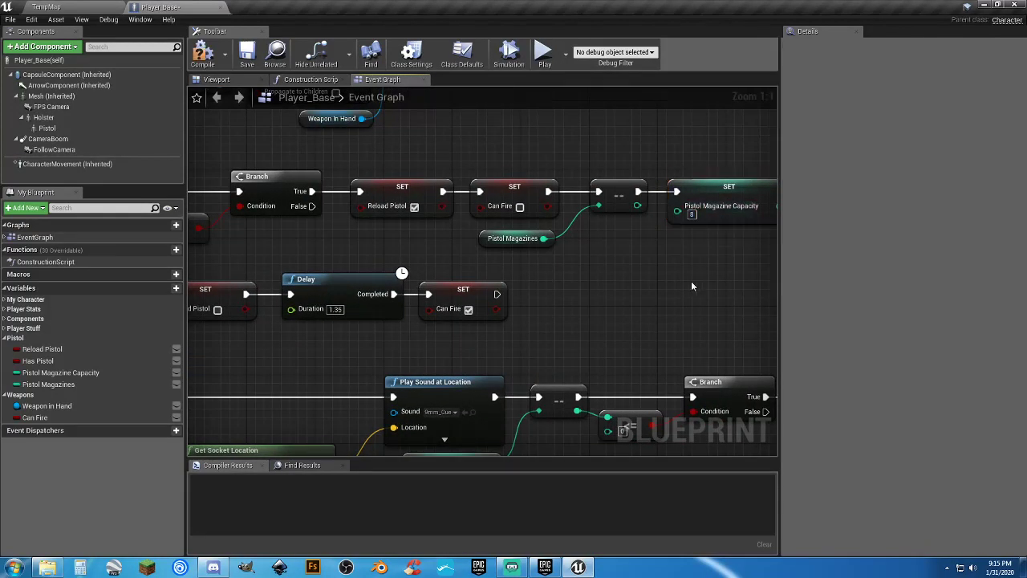
pyautogui.click(246, 54)
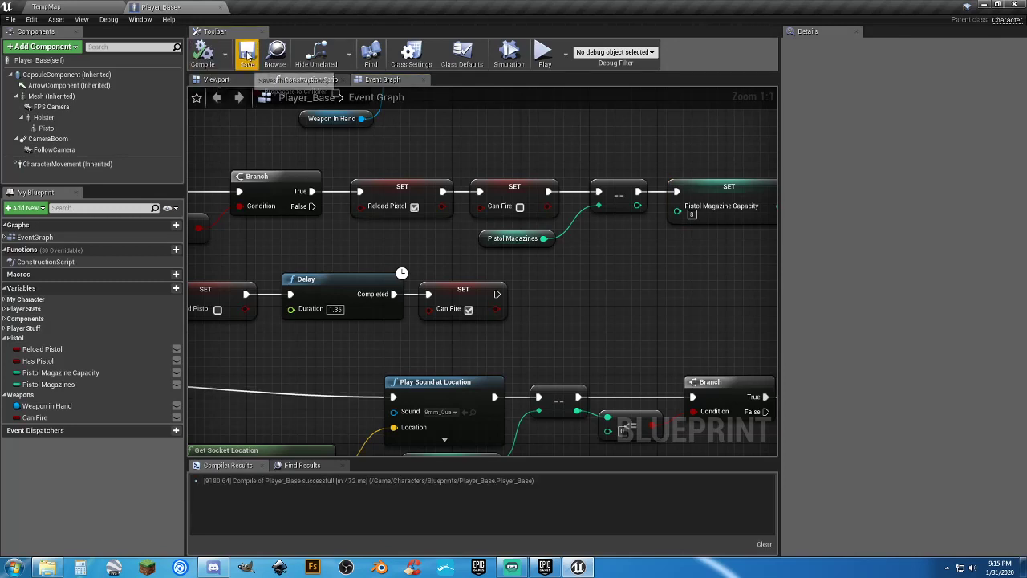
# Set the Pistol Magazine Capacity variable's default value to 8, then compile and save the blueprint.
pyautogui.click(70, 385)
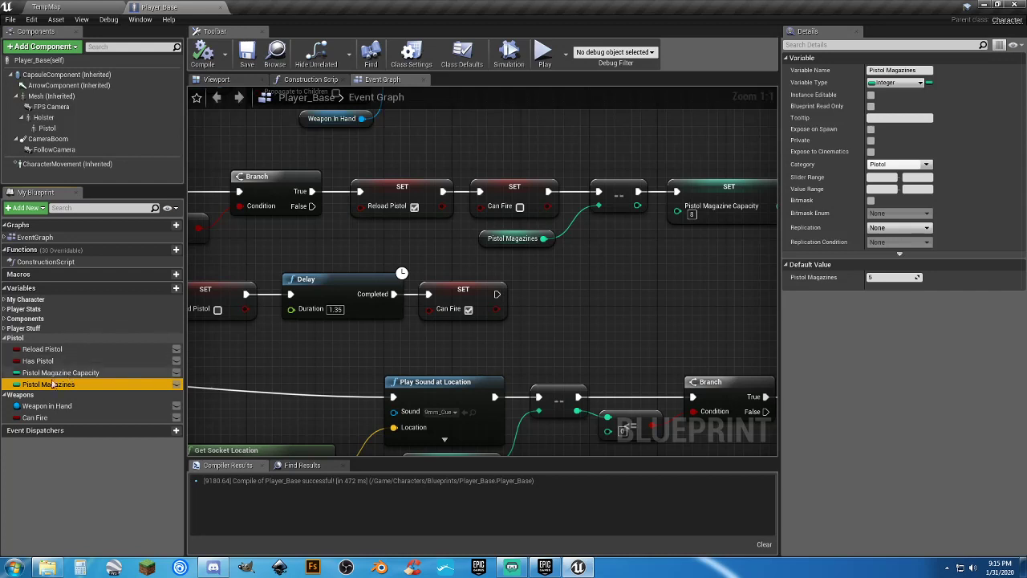
pyautogui.click(60, 372)
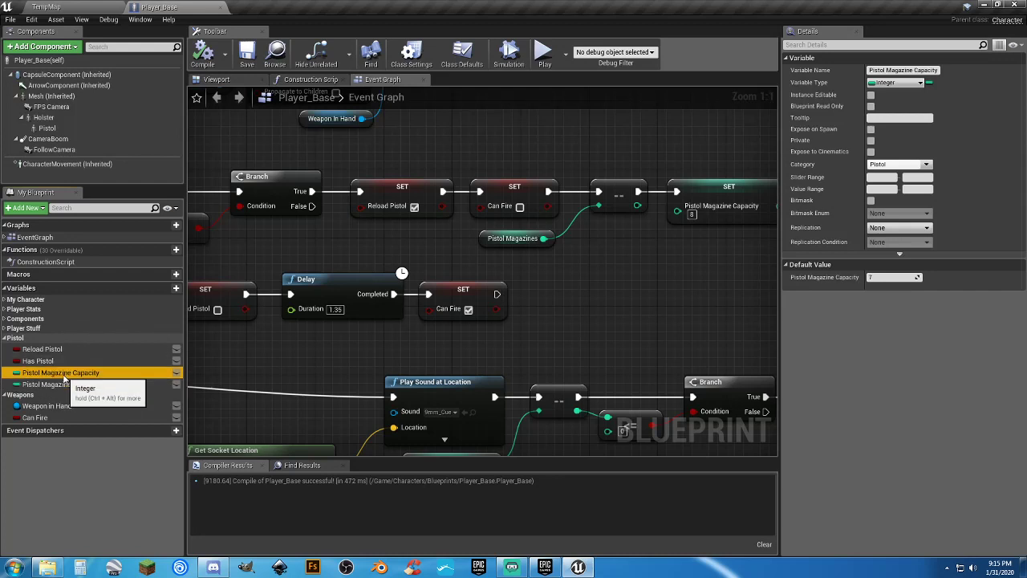
pyautogui.click(895, 276)
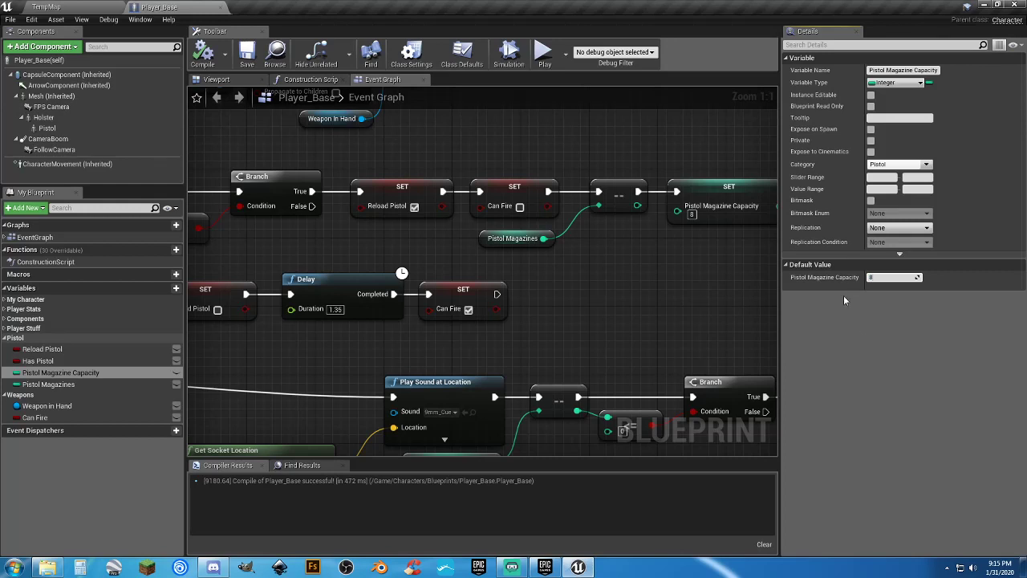
pyautogui.click(202, 56)
pyautogui.click(215, 55)
pyautogui.click(246, 53)
# Examine the R key's released path and the Has Pistol Branch it runs into.
pyautogui.moveTo(662, 295); pyautogui.dragTo(1013, 273, button='right')
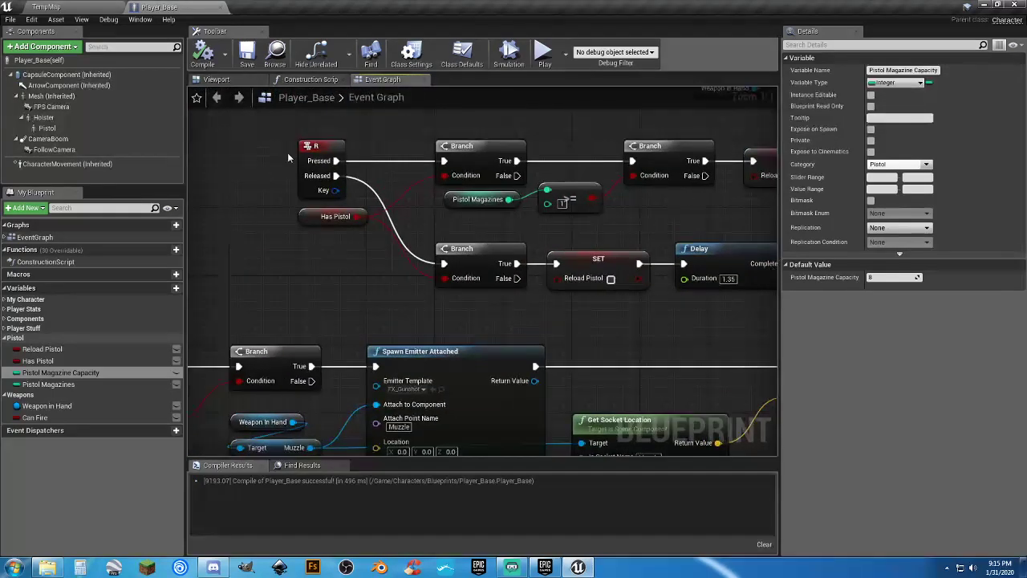
pyautogui.moveTo(523, 309); pyautogui.dragTo(432, 311, button='right')
pyautogui.click(385, 273)
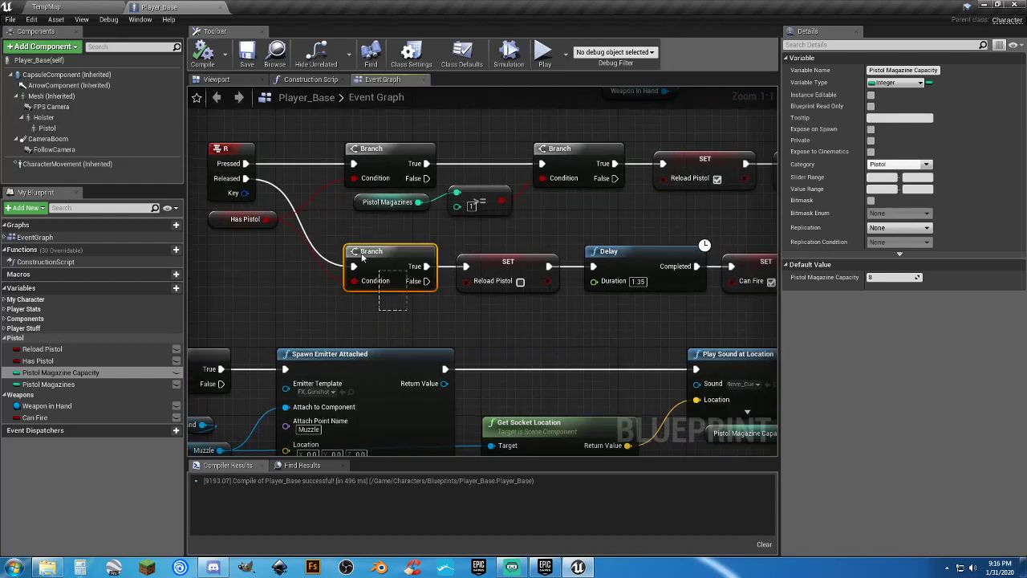
pyautogui.click(351, 323)
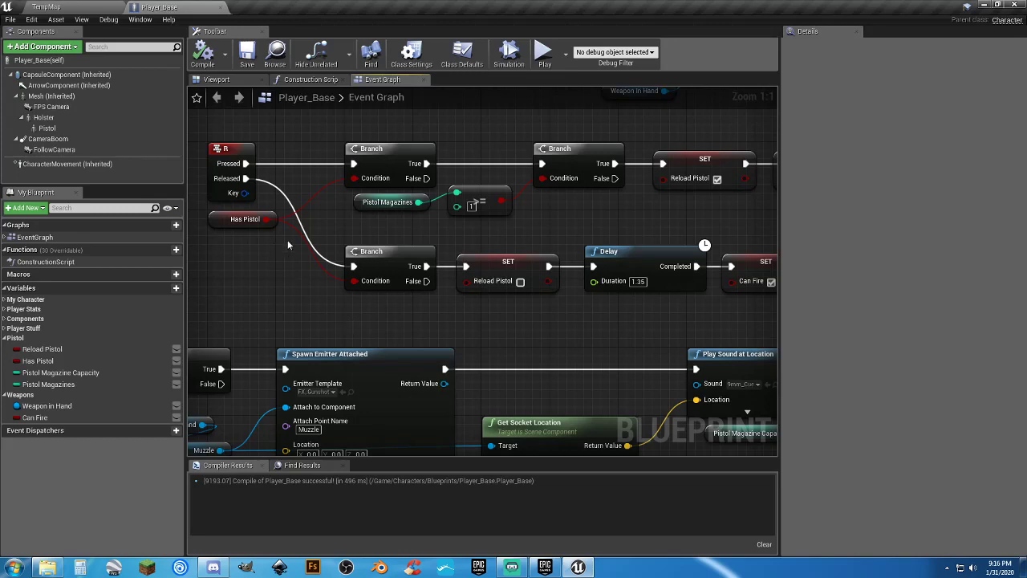
pyautogui.moveTo(473, 327)
pyautogui.mouseDown(button='right')
pyautogui.moveTo(376, 331)
pyautogui.moveTo(479, 333)
pyautogui.mouseUp(button='right')
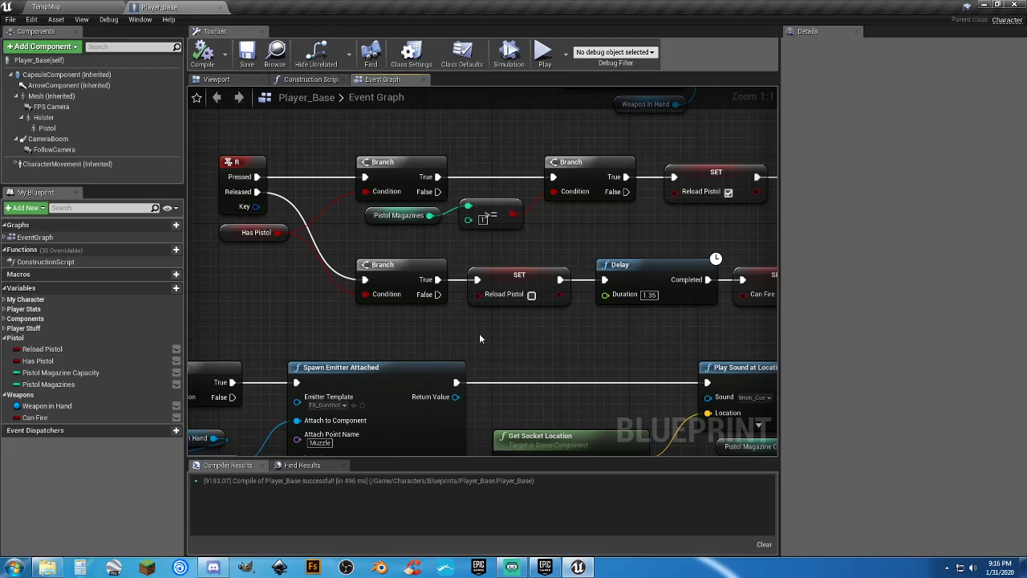
pyautogui.moveTo(552, 354); pyautogui.dragTo(396, 300, button='right')
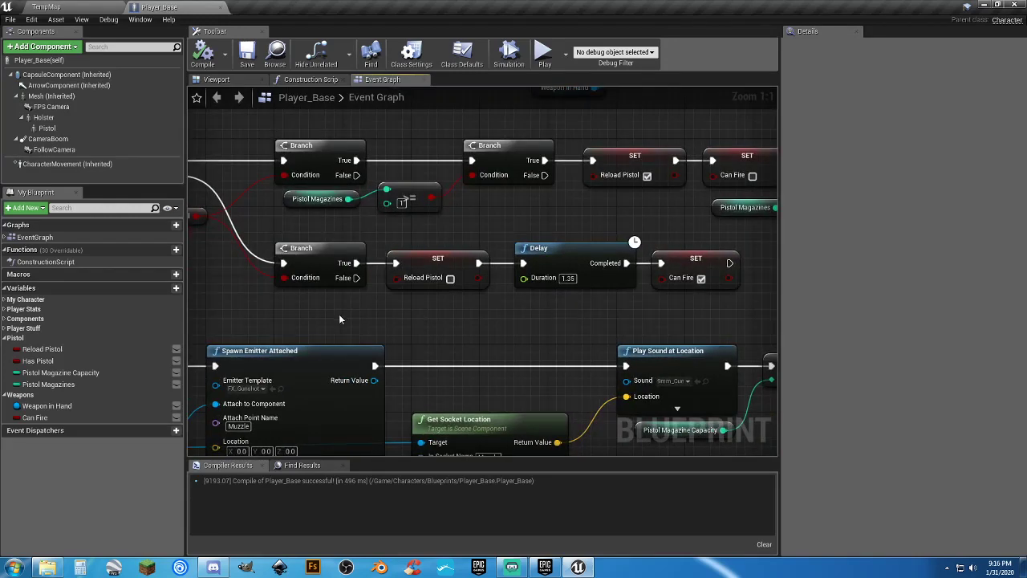
pyautogui.moveTo(338, 320); pyautogui.dragTo(412, 324, button='right')
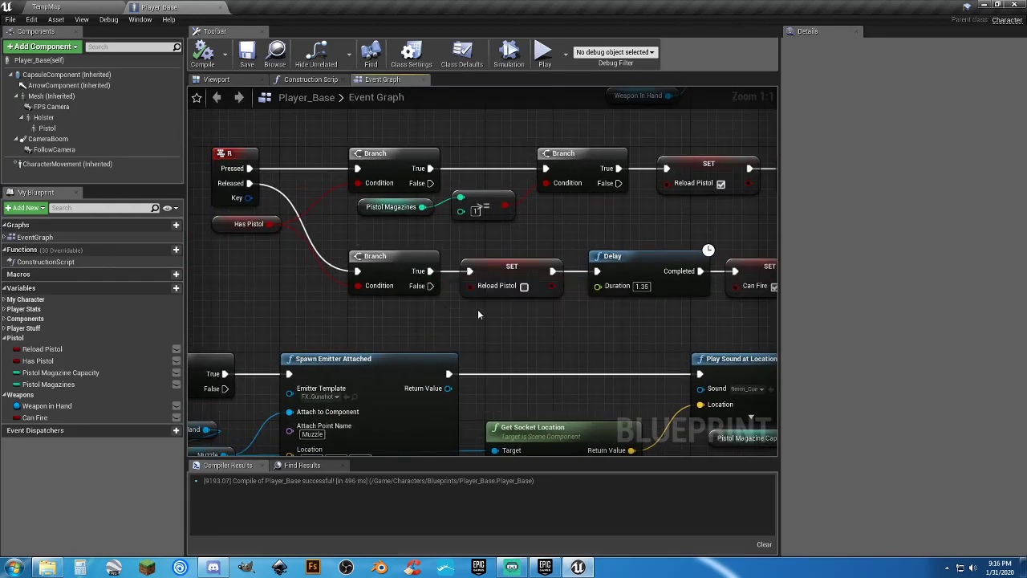
# Examine the released path's Set Reload Pistol, Delay and Set Can Fire nodes one by one.
pyautogui.moveTo(567, 318); pyautogui.dragTo(449, 322, button='right')
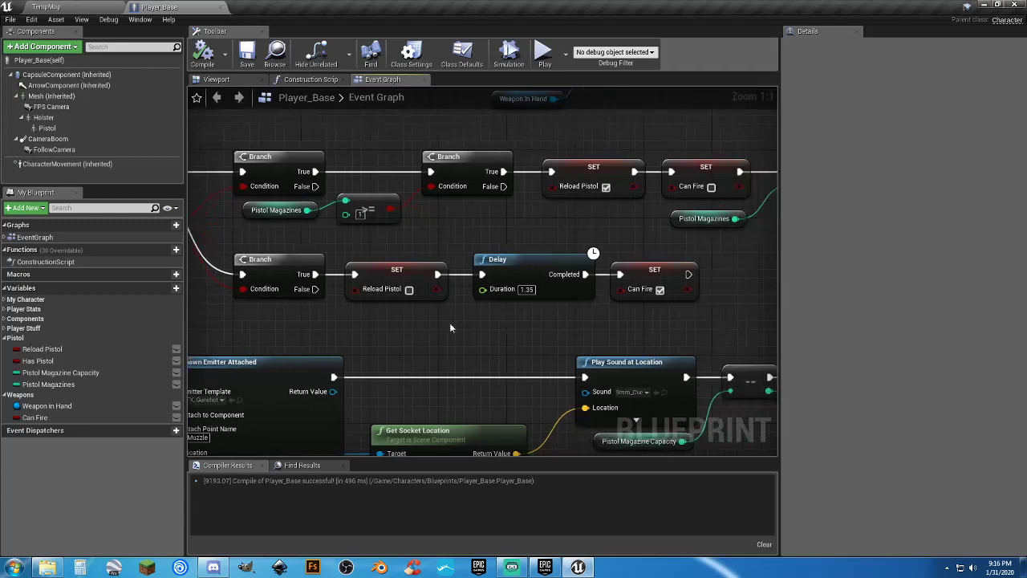
pyautogui.moveTo(407, 301); pyautogui.dragTo(363, 261)
pyautogui.click(449, 332)
pyautogui.moveTo(530, 332); pyautogui.dragTo(483, 334, button='right')
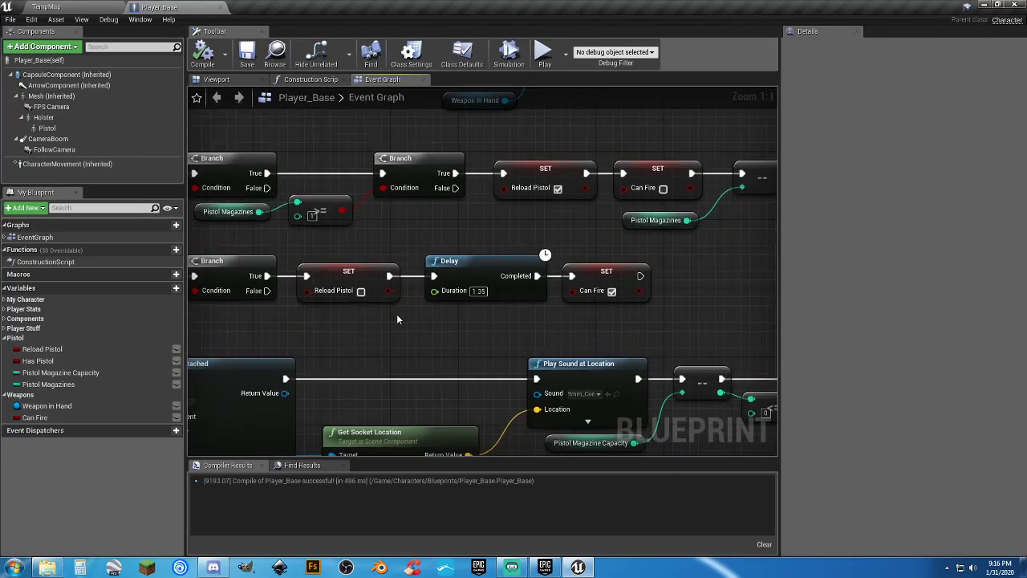
pyautogui.moveTo(555, 311); pyautogui.dragTo(442, 247)
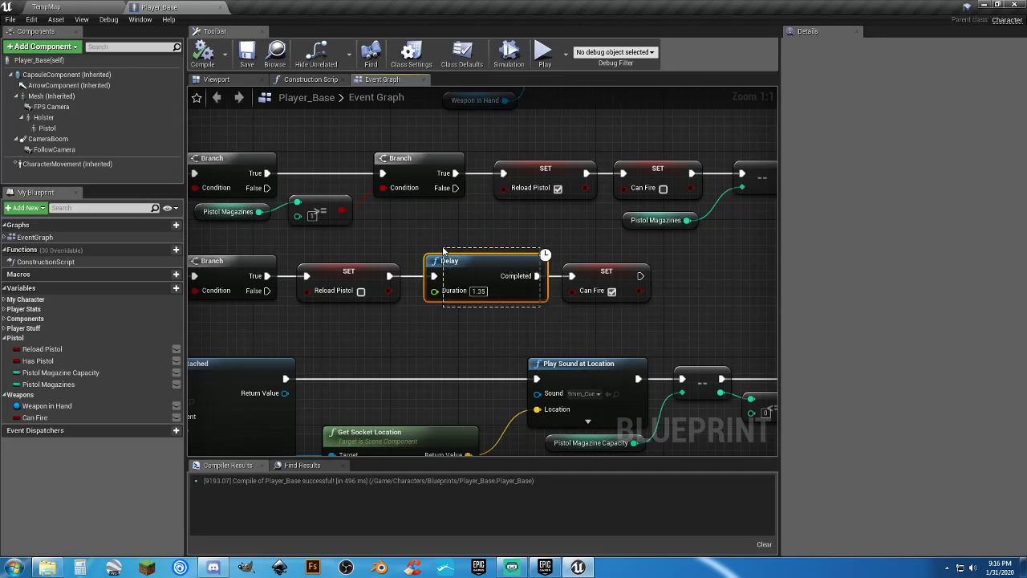
pyautogui.click(495, 331)
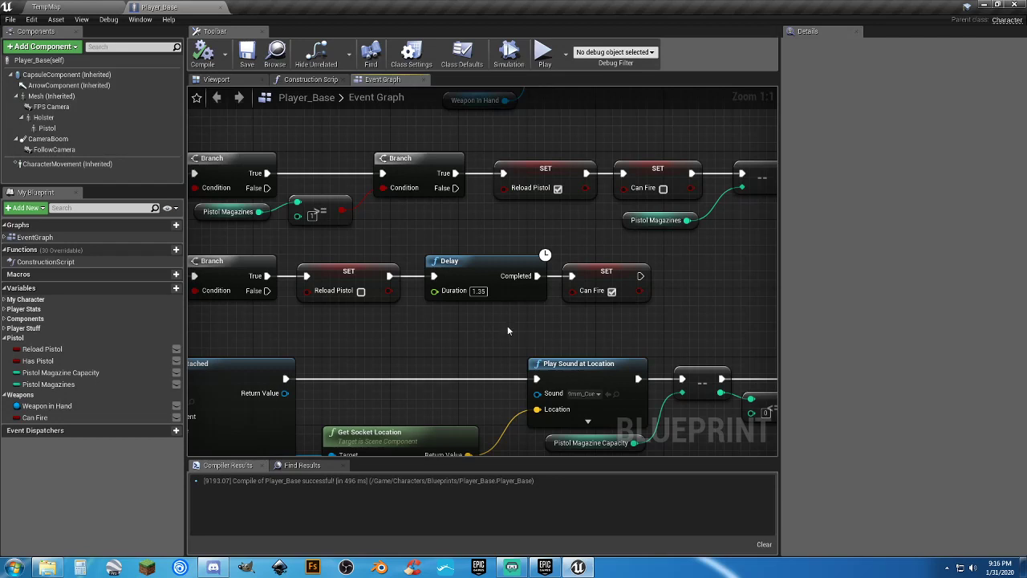
pyautogui.click(597, 276)
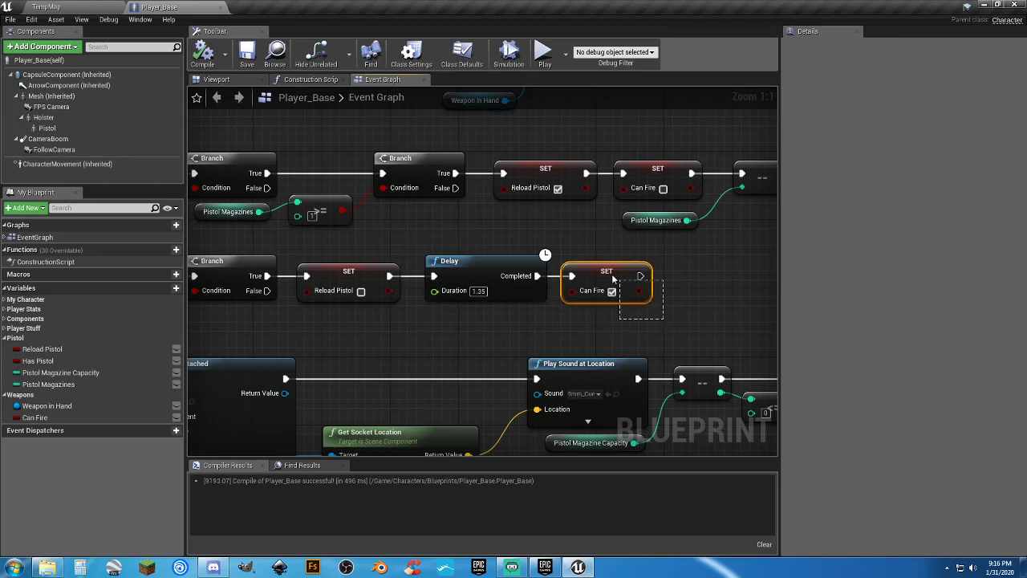
pyautogui.click(536, 331)
# Review the complete set of equip, reload and firing nodes below the Turn on Crosshair section.
pyautogui.moveTo(331, 329); pyautogui.dragTo(357, 287, button='right')
pyautogui.scroll(-8, 357, 286)
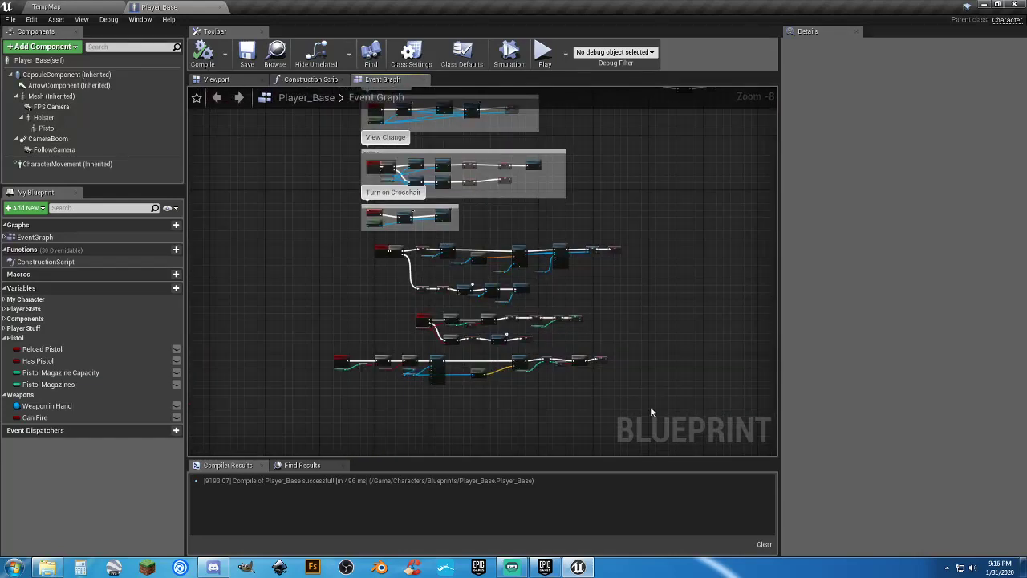
pyautogui.moveTo(650, 406); pyautogui.dragTo(296, 242)
pyautogui.scroll(5, 328, 258)
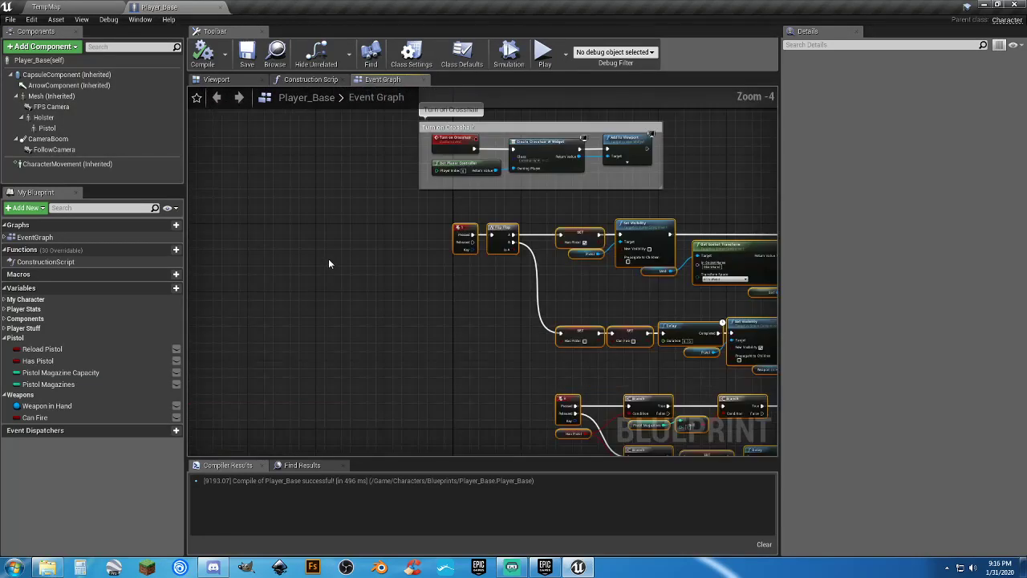
pyautogui.moveTo(324, 303); pyautogui.dragTo(220, 285, button='right')
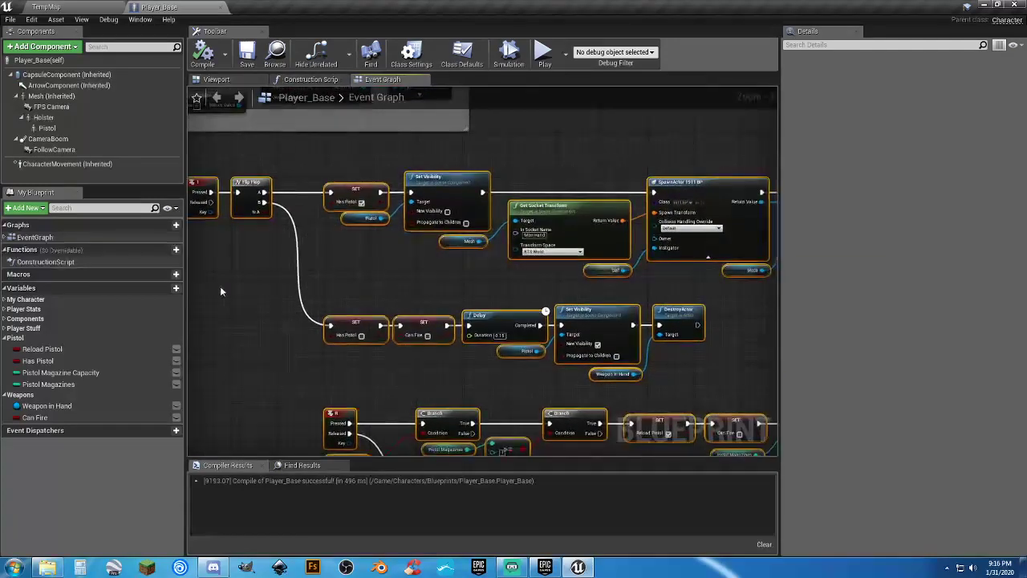
pyautogui.moveTo(375, 297); pyautogui.dragTo(383, 265, button='right')
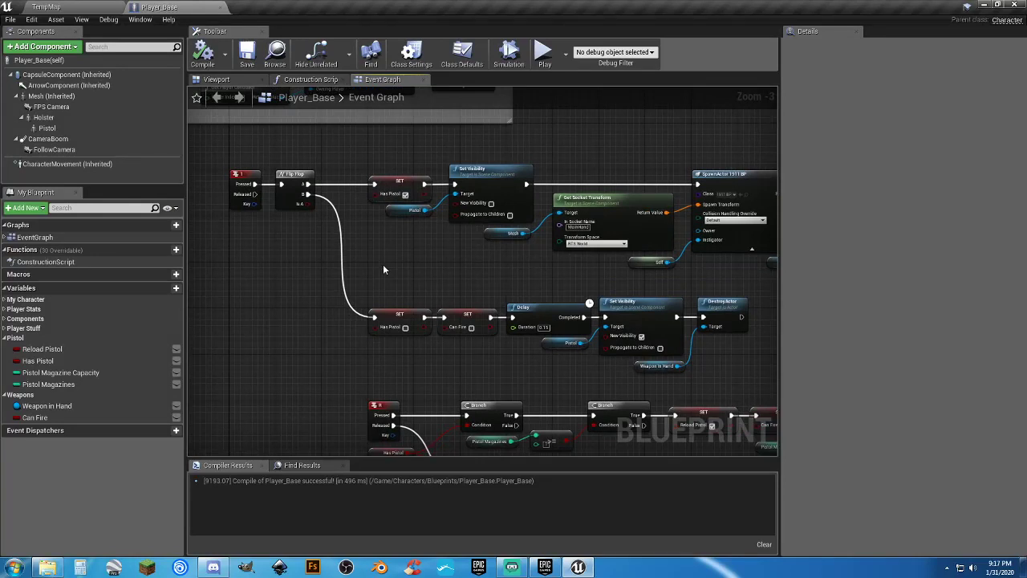
# Close Player_Base, open the Unarmed animation blueprint from the Characters Animations folder, and show its Default state machine.
pyautogui.click(221, 6)
pyautogui.click(379, 482)
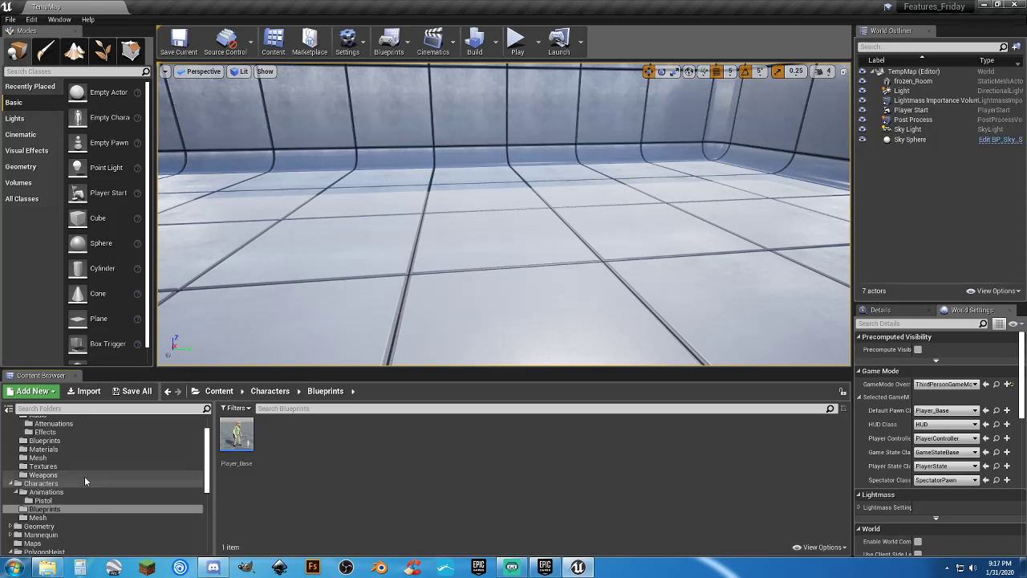
pyautogui.click(58, 493)
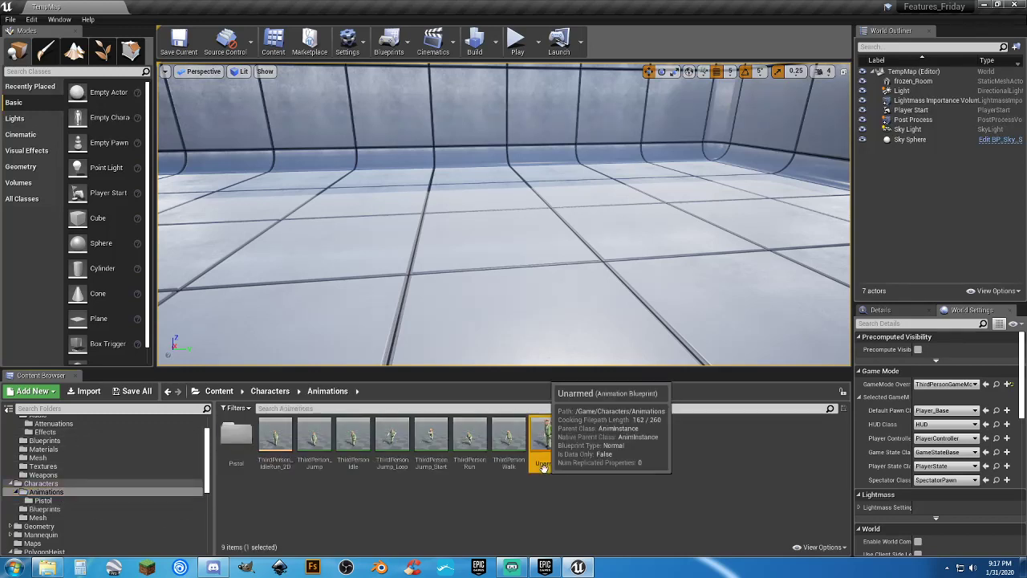
pyautogui.doubleClick(545, 473)
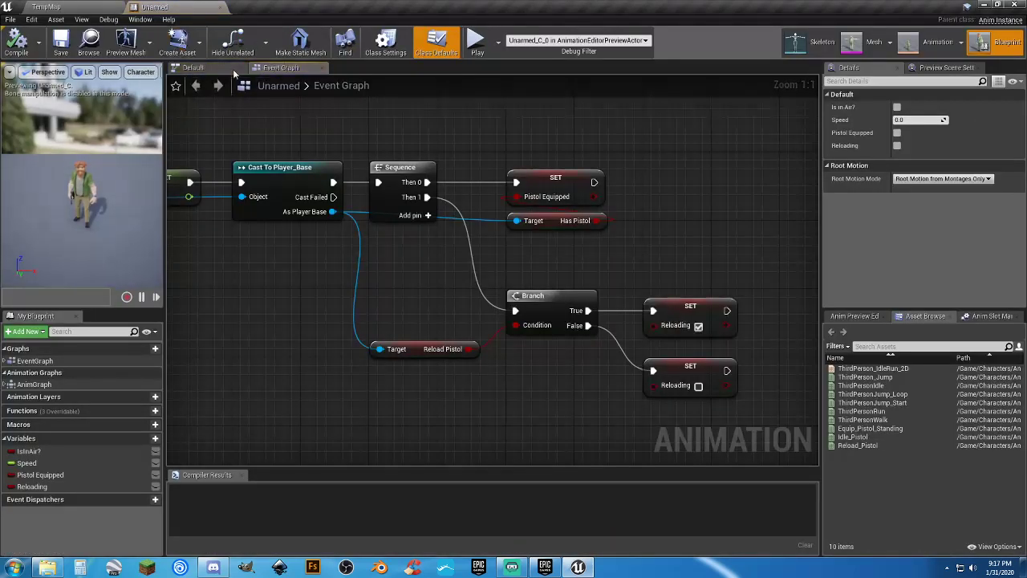
pyautogui.click(207, 68)
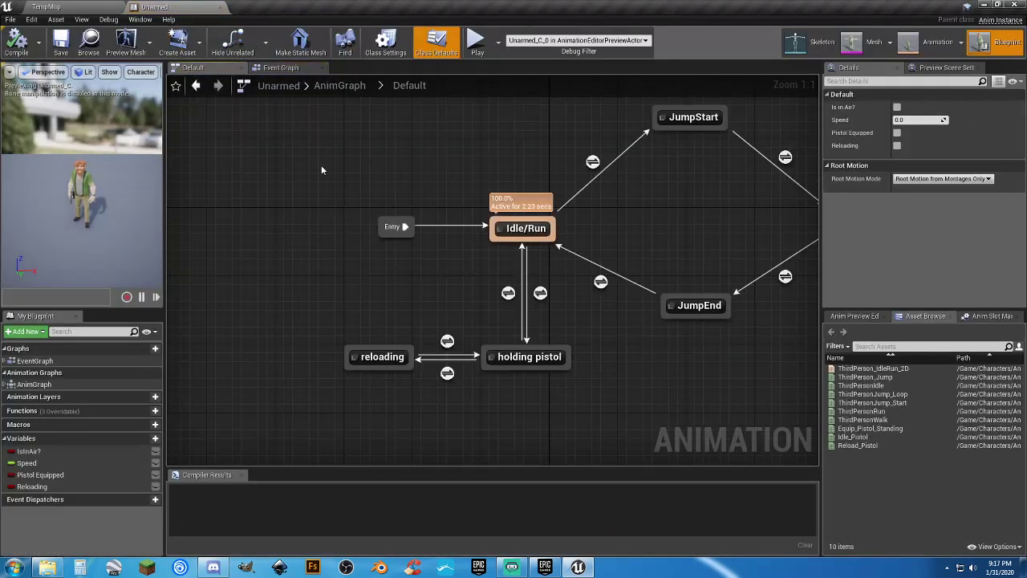
# Review Unarmed's Event Graph, covering the update nodes that set Is in Air? and Speed and the Cast To Player_Base node.
pyautogui.click(271, 69)
pyautogui.moveTo(287, 222); pyautogui.dragTo(696, 254, button='right')
pyautogui.scroll(-4, 696, 255)
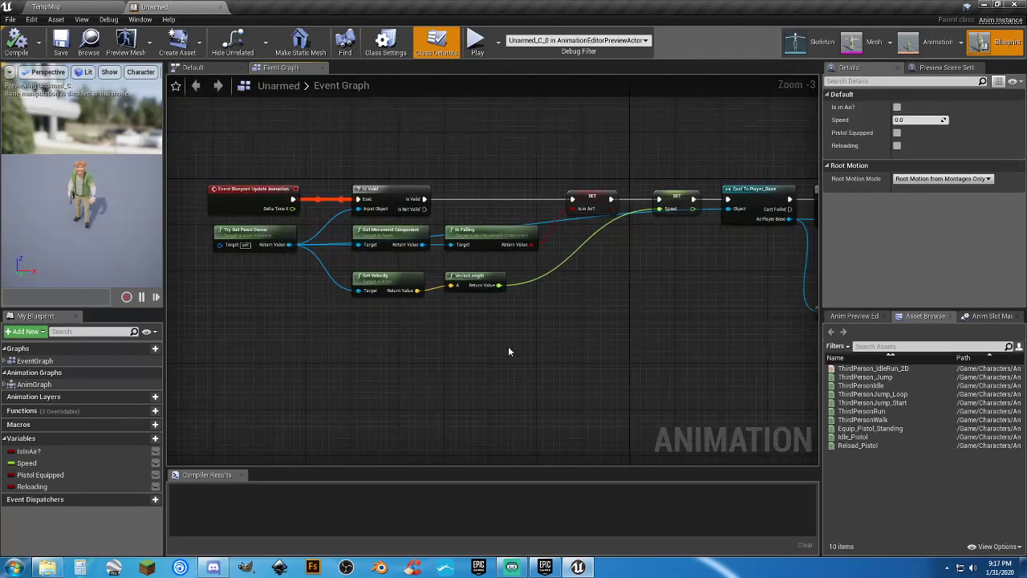
pyautogui.moveTo(686, 358); pyautogui.dragTo(239, 152)
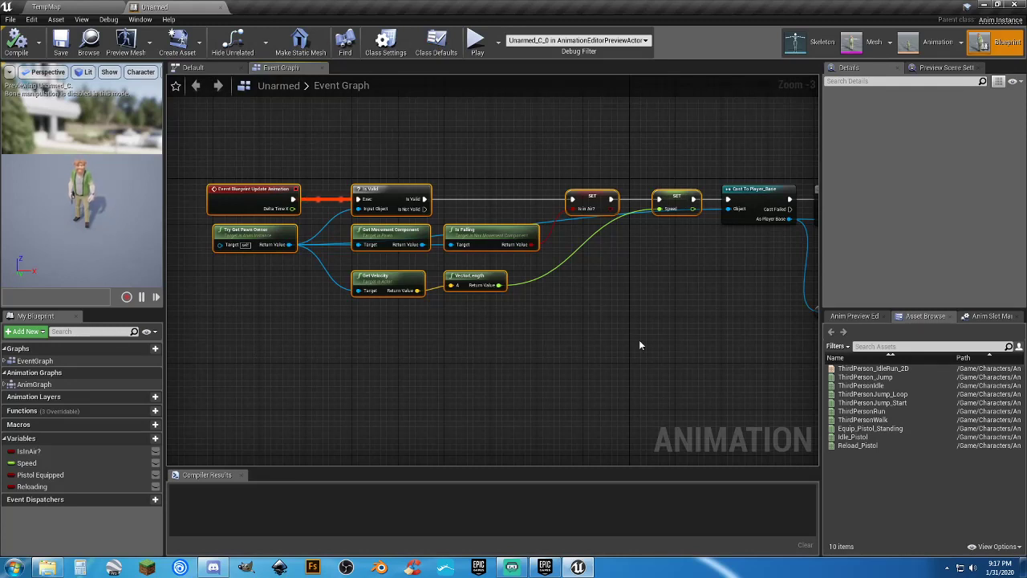
pyautogui.moveTo(612, 332); pyautogui.dragTo(419, 264, button='right')
pyautogui.scroll(3, 508, 157)
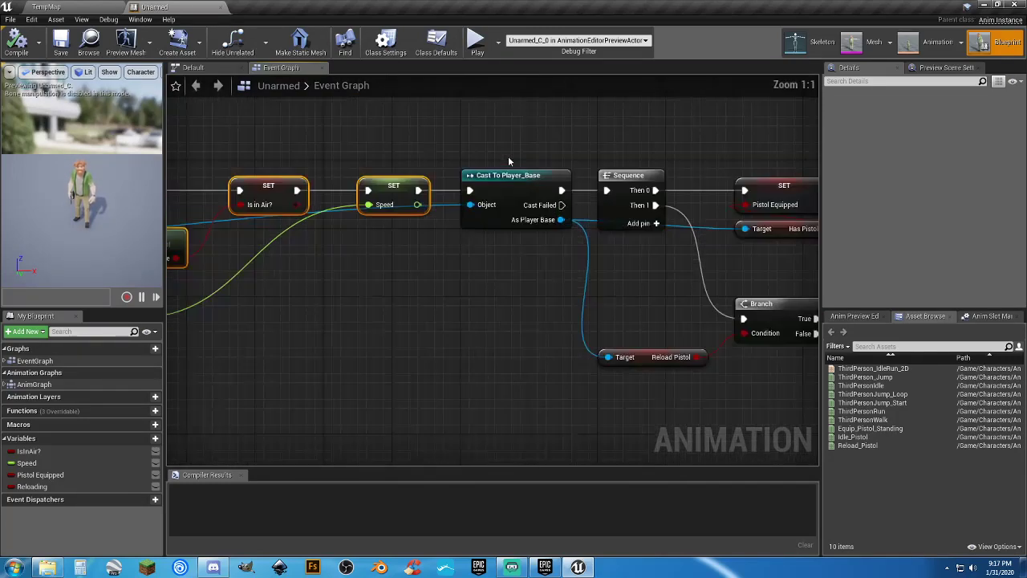
pyautogui.moveTo(402, 320); pyautogui.dragTo(783, 291, button='right')
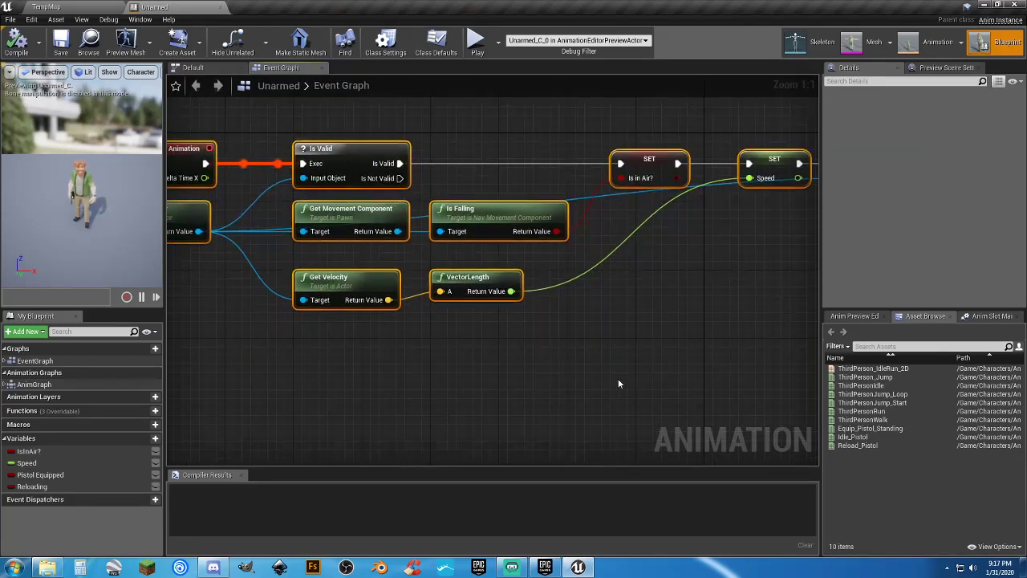
# Follow Unarmed's Event Graph from Event Blueprint Update Animation through Cast To Player_Base to the Sequence node.
pyautogui.moveTo(618, 378); pyautogui.dragTo(722, 364, button='right')
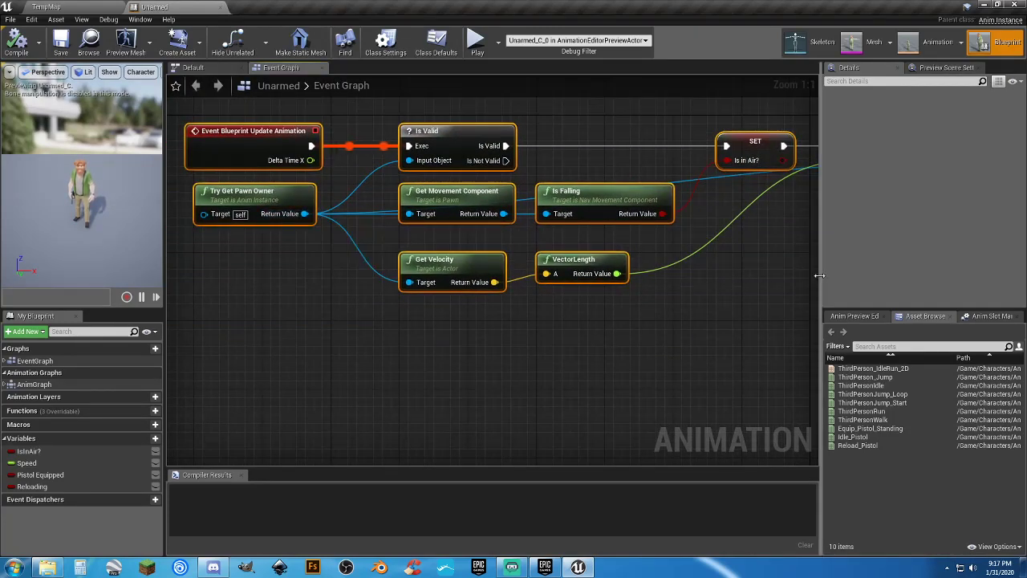
pyautogui.moveTo(772, 266); pyautogui.dragTo(343, 313, button='right')
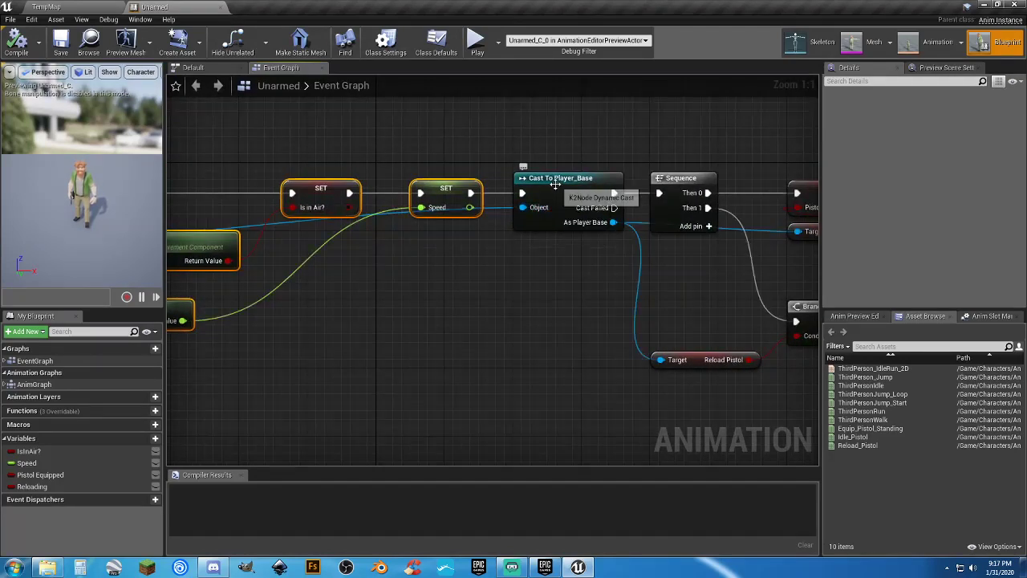
pyautogui.moveTo(584, 290); pyautogui.dragTo(355, 270, button='right')
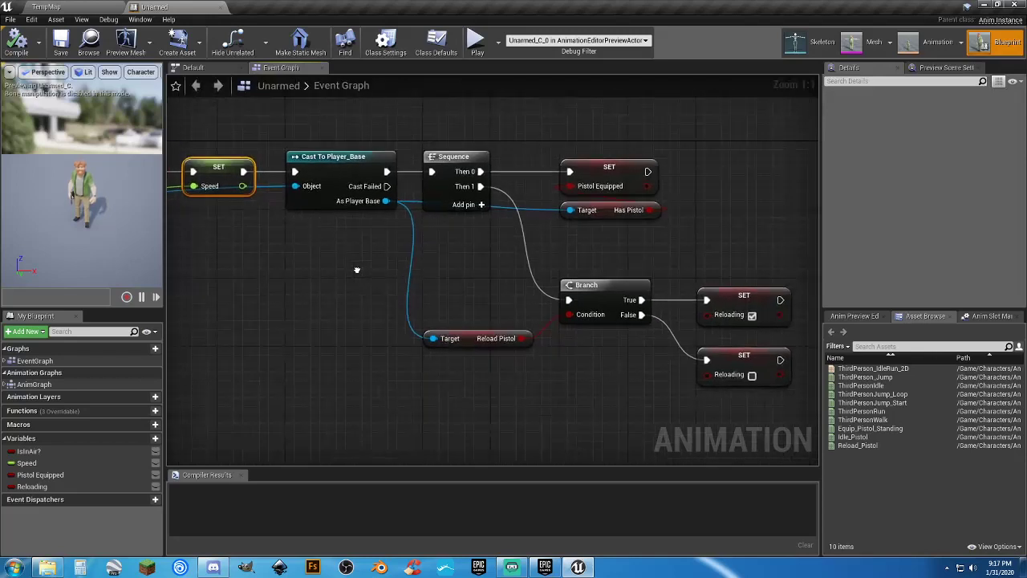
pyautogui.click(457, 162)
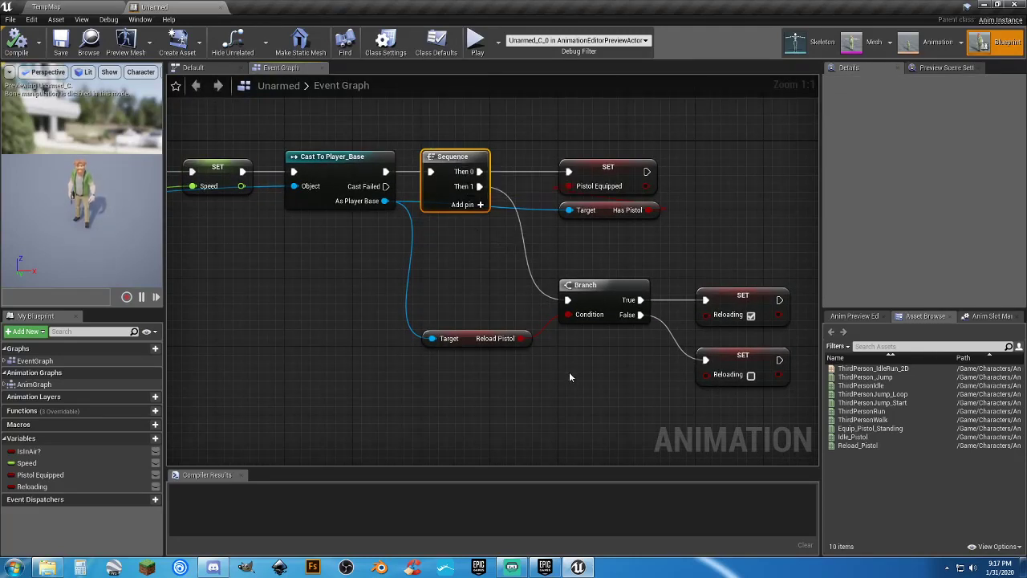
# Examine the Set Pistol Equipped and Has Pistol nodes on the Sequence's Then 0 path.
pyautogui.moveTo(675, 231); pyautogui.dragTo(556, 148)
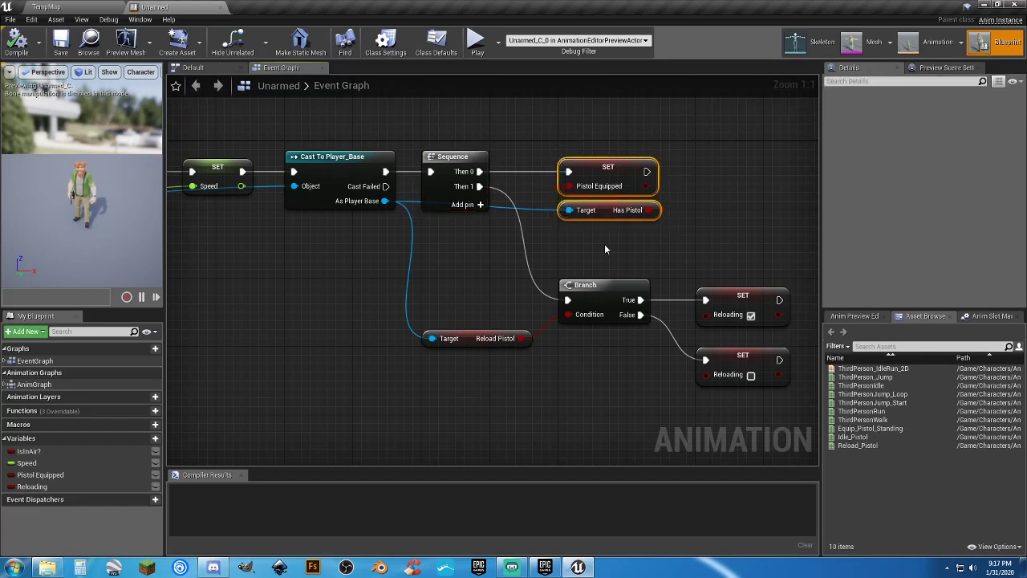
pyautogui.click(608, 254)
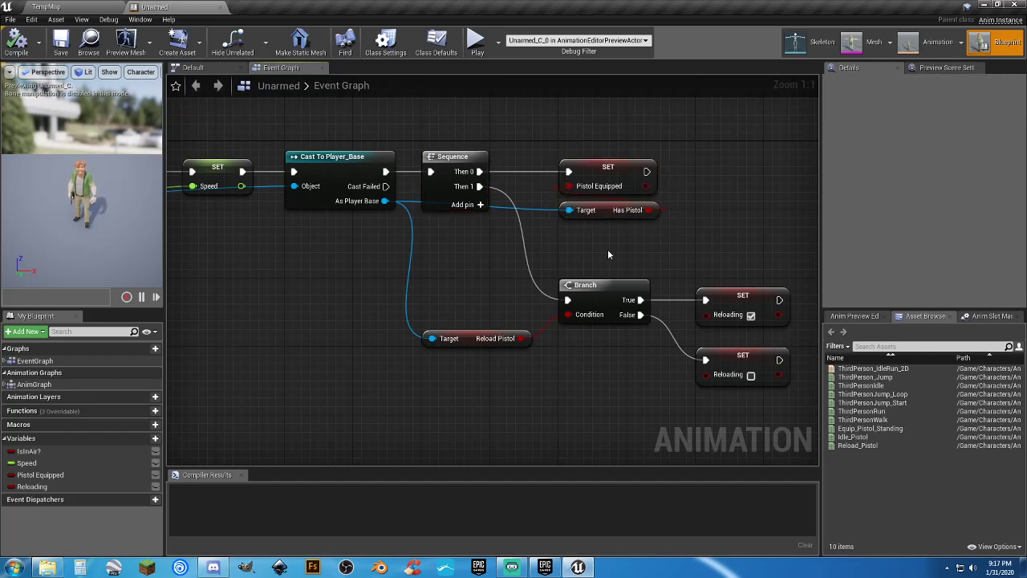
pyautogui.moveTo(606, 408); pyautogui.dragTo(587, 387, button='right')
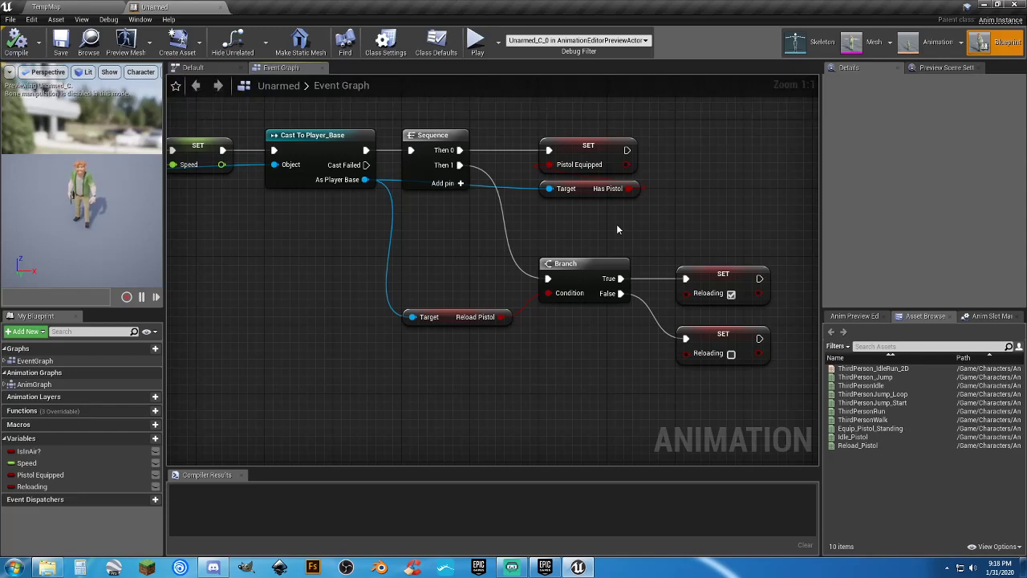
pyautogui.moveTo(661, 213); pyautogui.dragTo(592, 149)
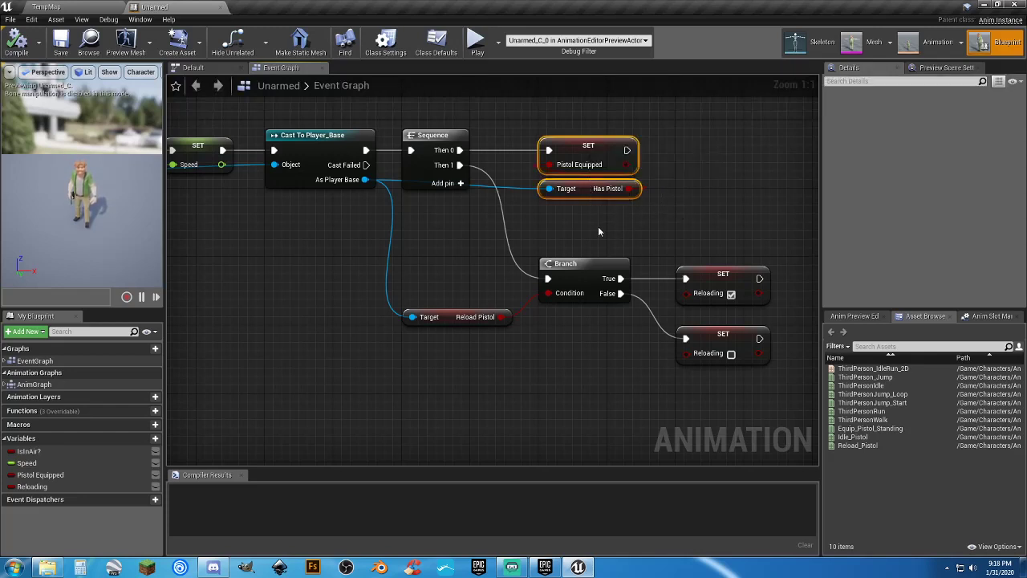
pyautogui.click(598, 227)
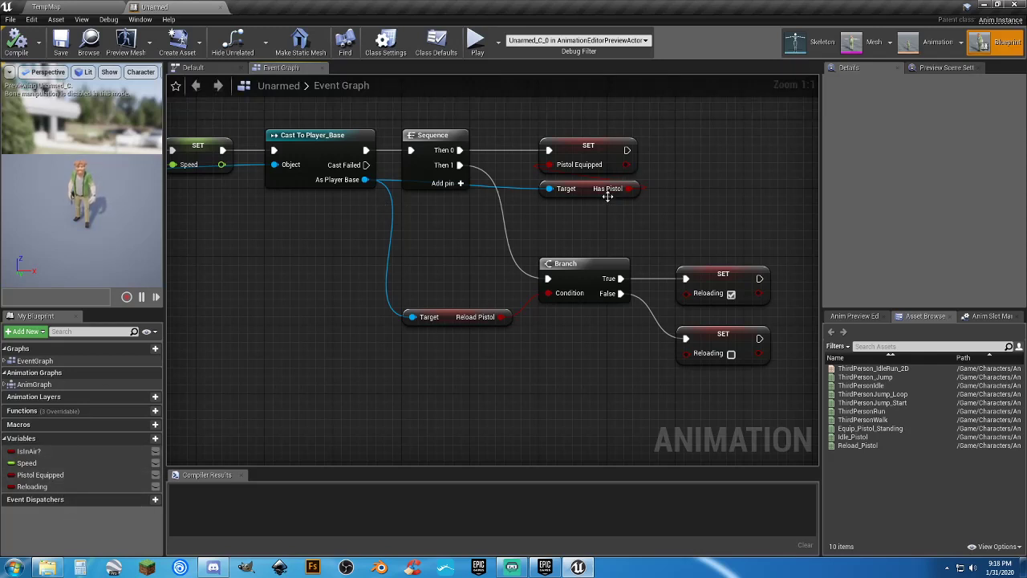
pyautogui.click(567, 145)
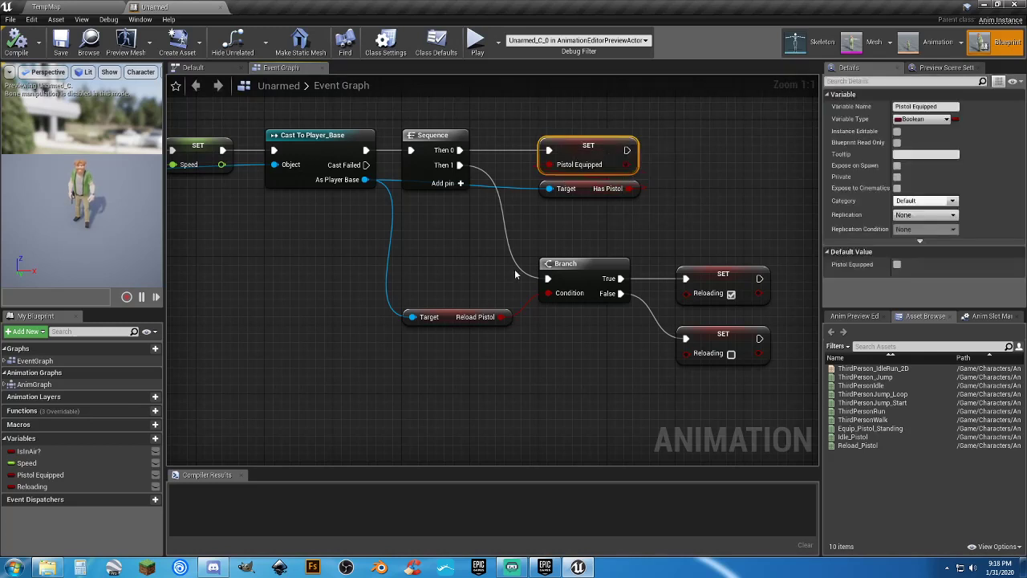
pyautogui.click(598, 191)
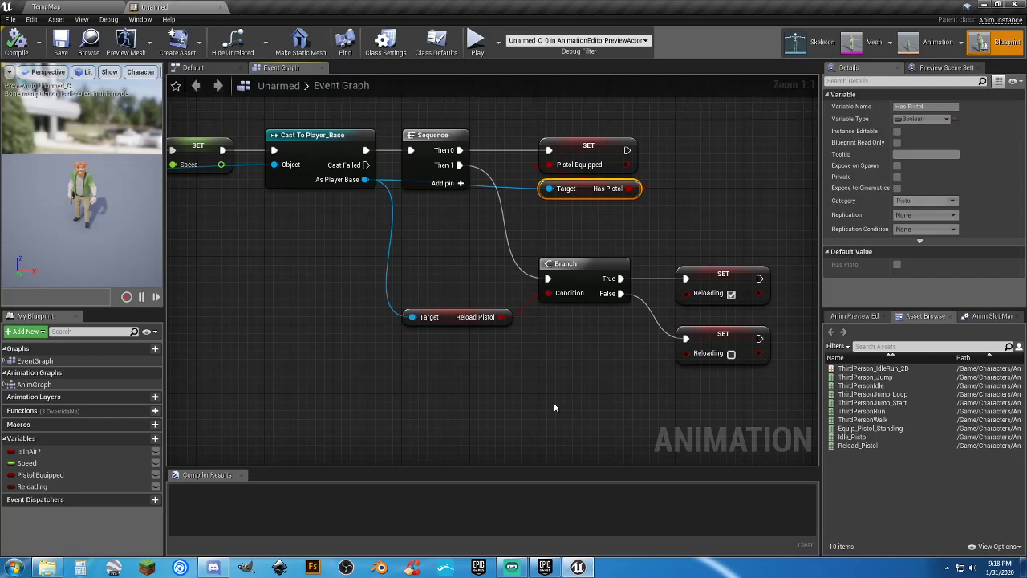
pyautogui.click(554, 408)
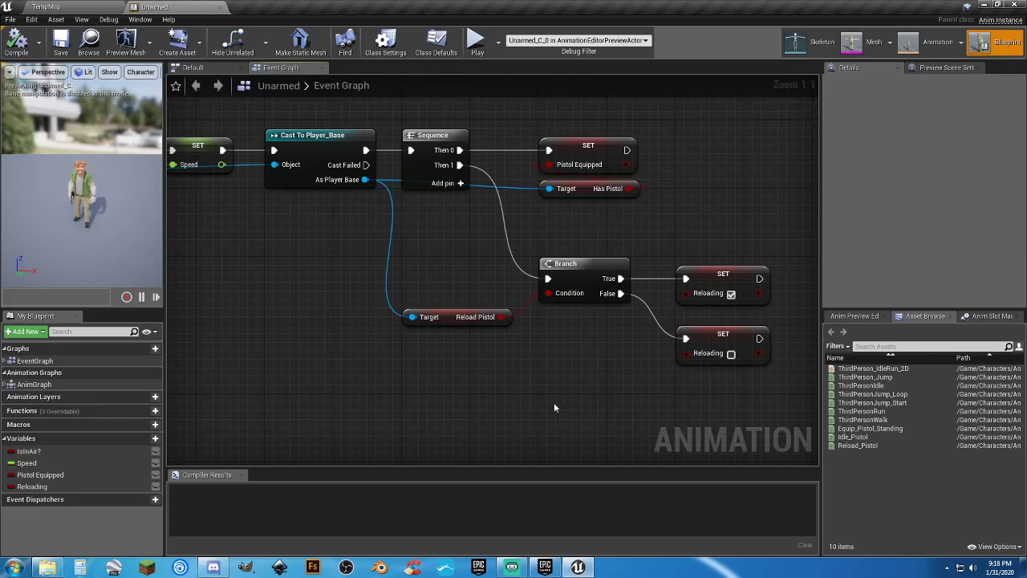
# Examine the Sequence's Then 1 path, covering Reload Pistol, the Branch and its two Set Reloading nodes.
pyautogui.click(469, 318)
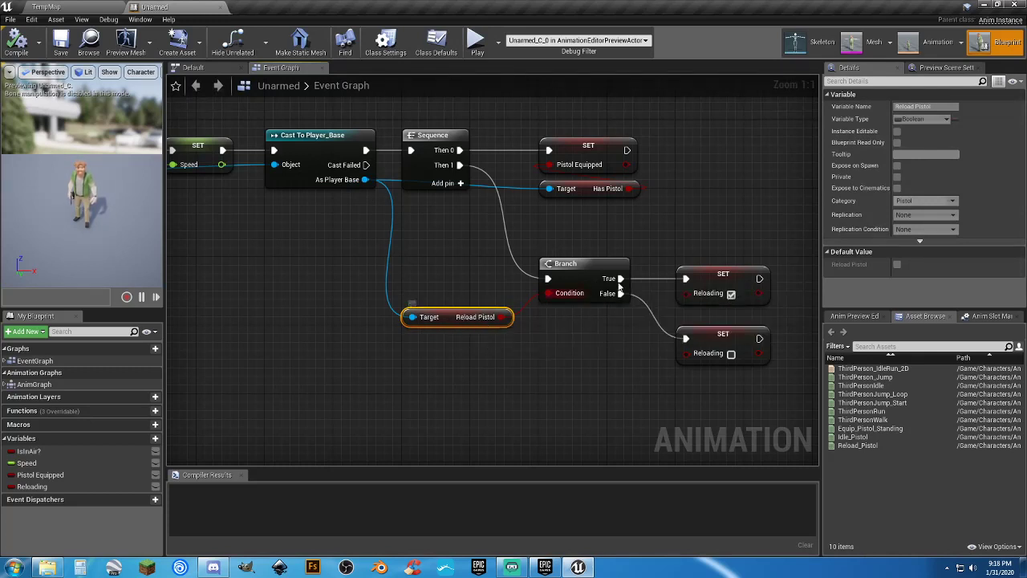
pyautogui.click(706, 300)
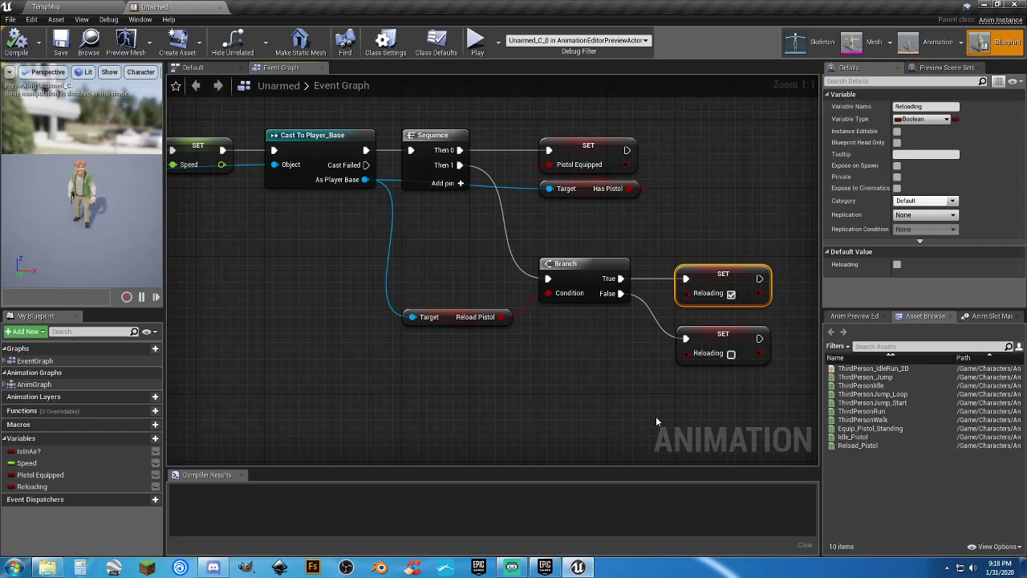
pyautogui.moveTo(655, 416); pyautogui.dragTo(613, 397, button='right')
pyautogui.click(656, 322)
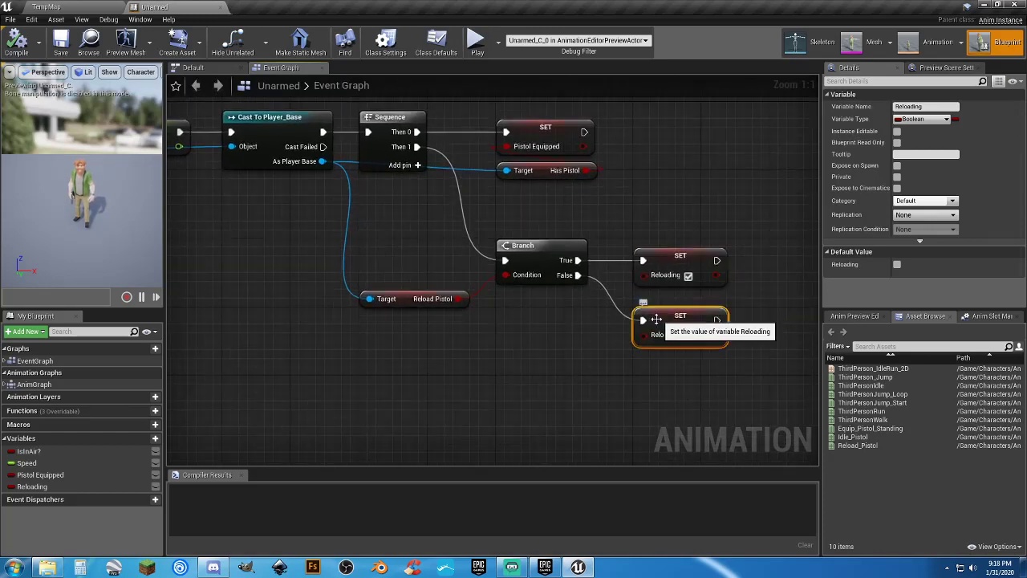
pyautogui.click(521, 373)
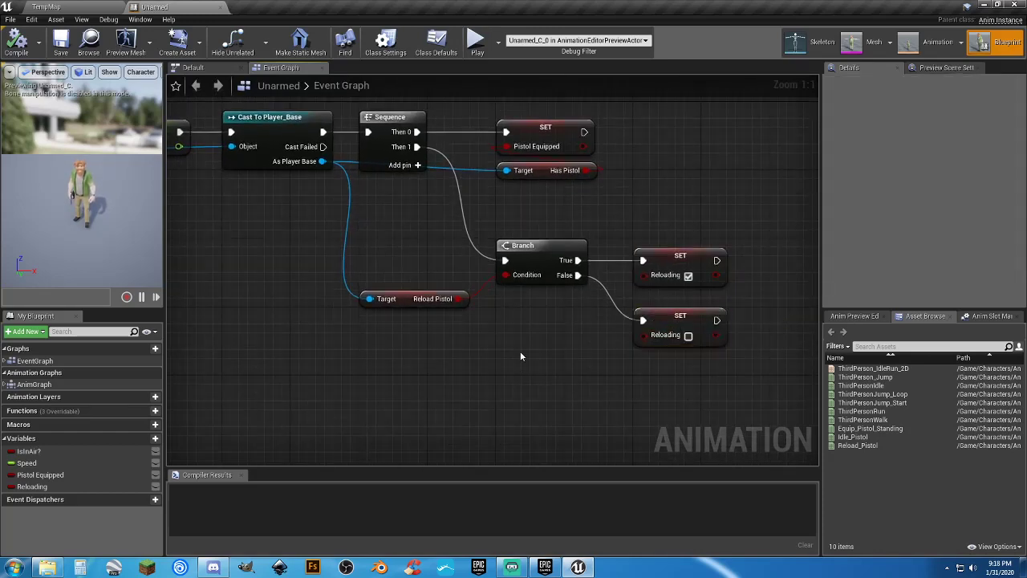
pyautogui.moveTo(520, 353); pyautogui.dragTo(533, 388, button='right')
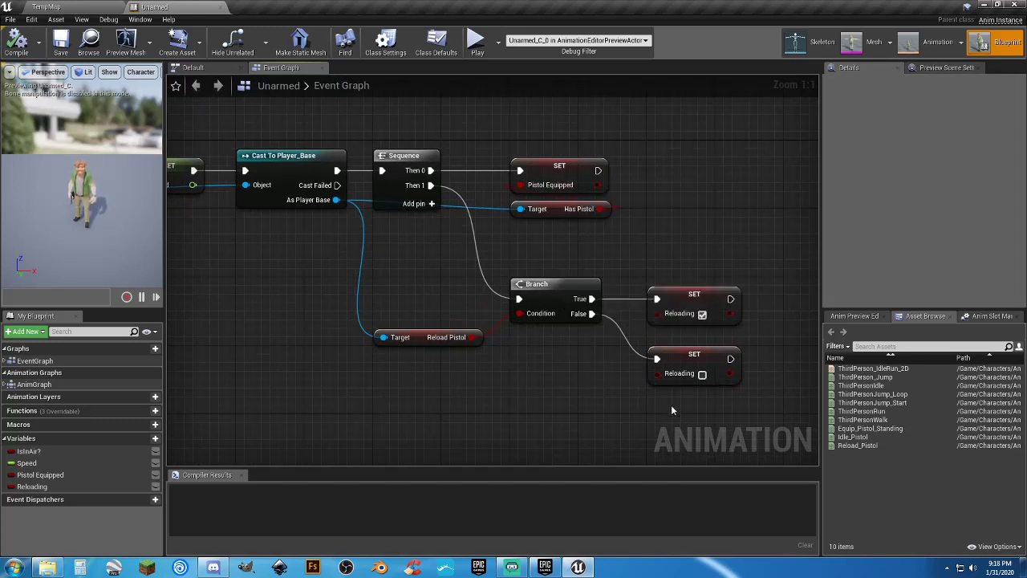
pyautogui.moveTo(674, 405); pyautogui.dragTo(430, 292)
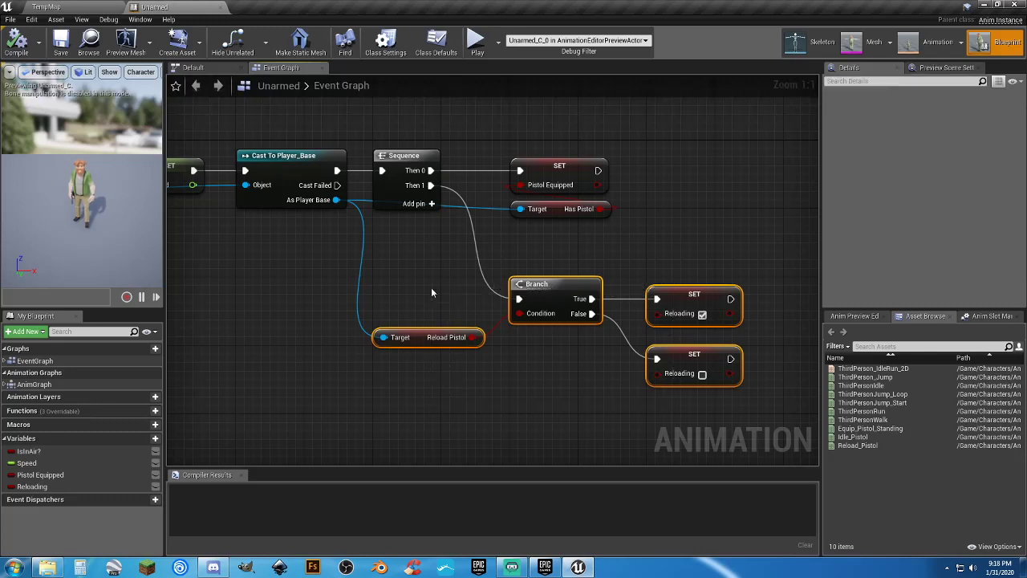
pyautogui.click(532, 275)
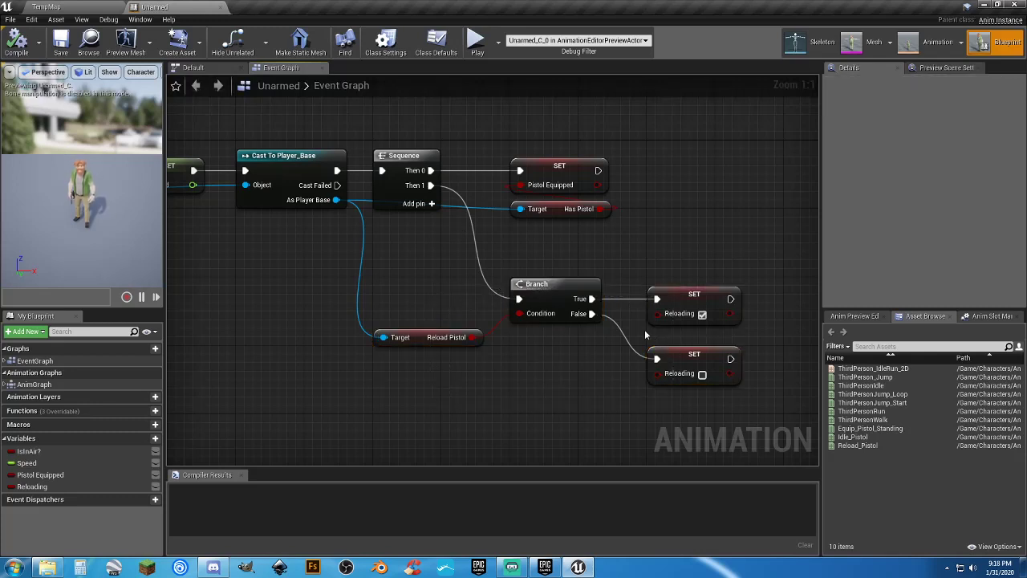
# Return to the Default state machine and review its complete layout of states and transitions.
pyautogui.click(211, 83)
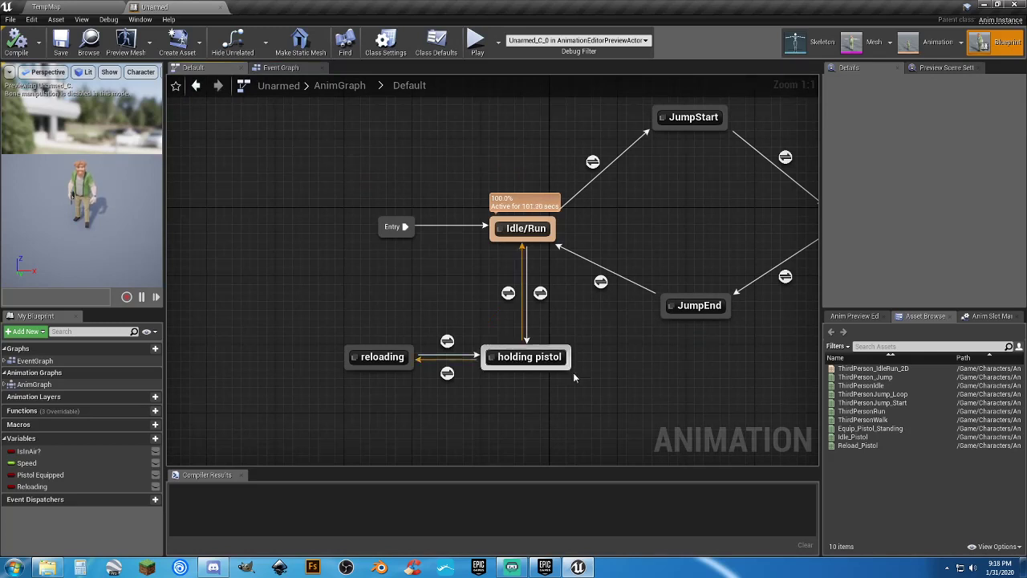
pyautogui.moveTo(636, 381); pyautogui.dragTo(526, 392, button='right')
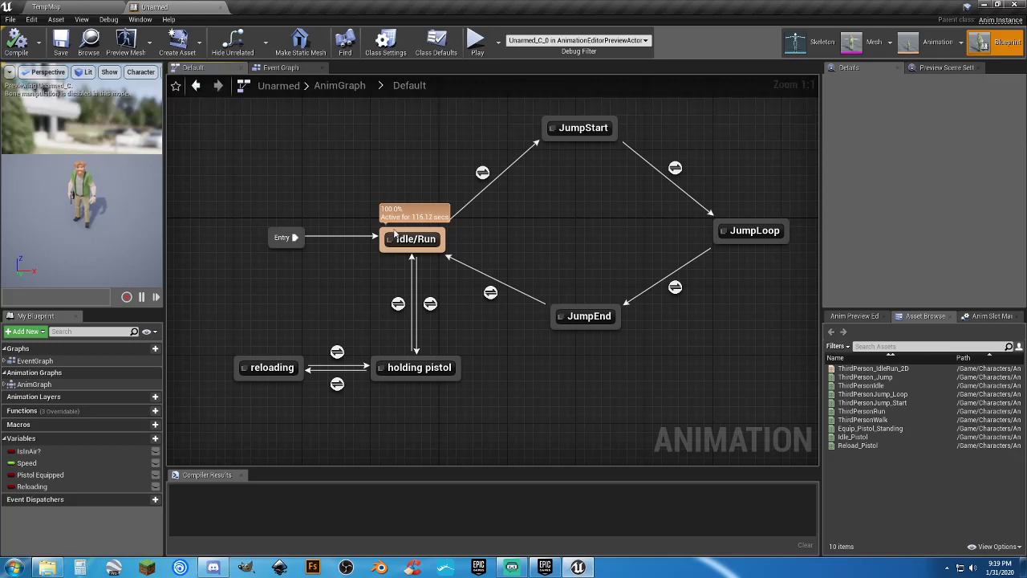
pyautogui.moveTo(394, 233); pyautogui.dragTo(330, 178)
pyautogui.click(316, 173)
pyautogui.press('Delete')
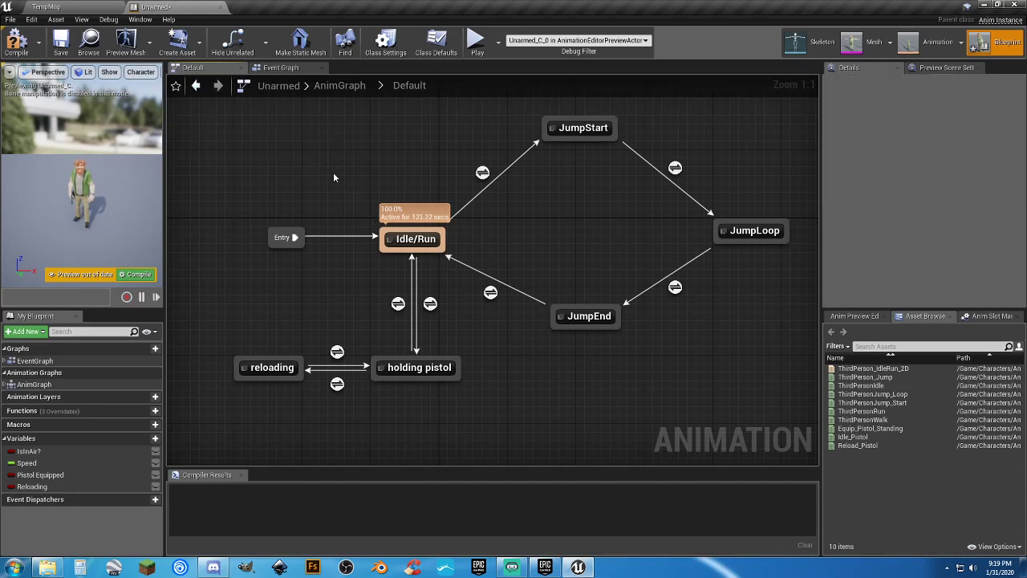
# Inspect the holding pistol state's nodes and the Pistol Equipped condition in the Idle/Run to holding pistol rule.
pyautogui.doubleClick(426, 368)
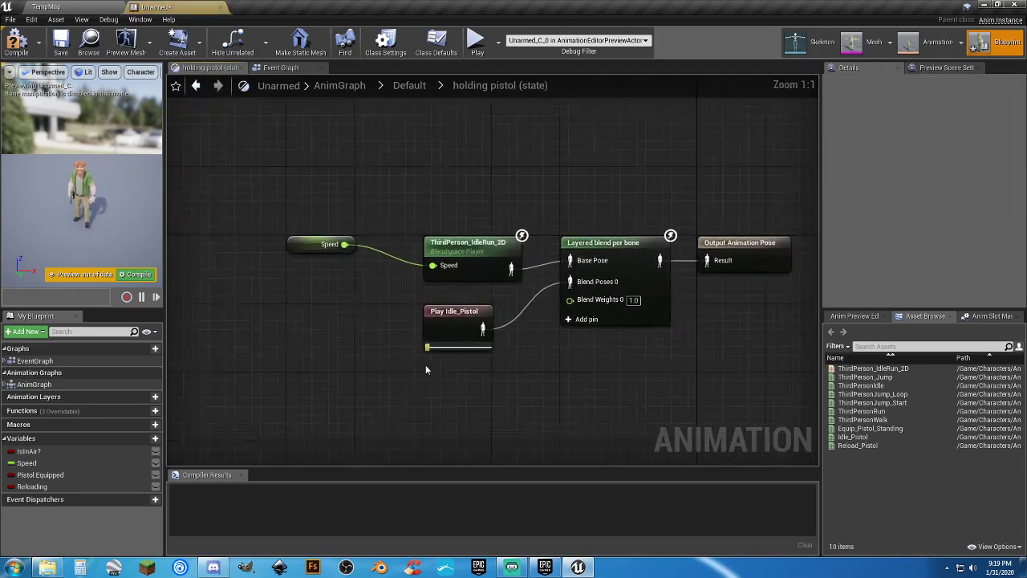
pyautogui.click(415, 91)
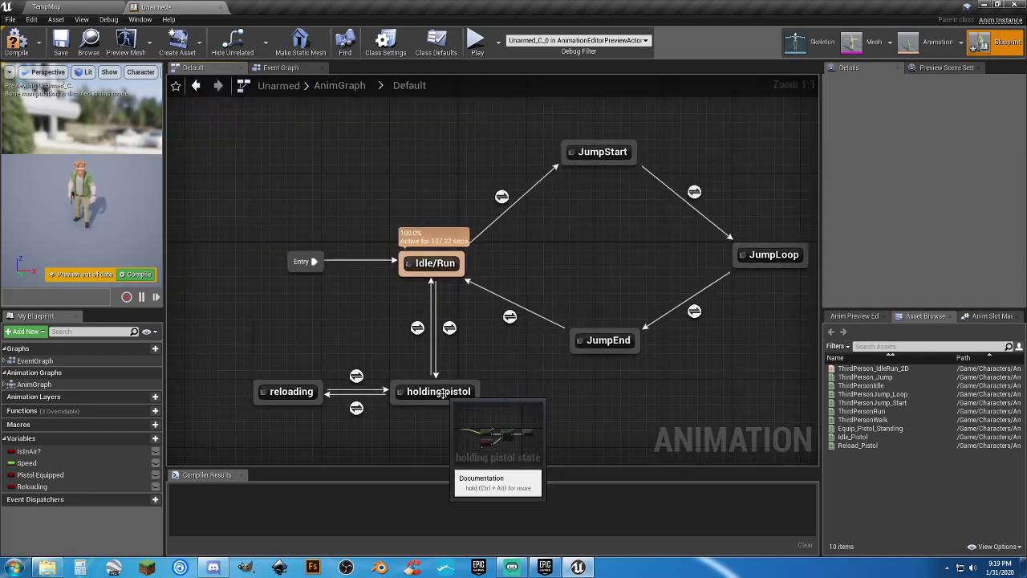
pyautogui.doubleClick(450, 329)
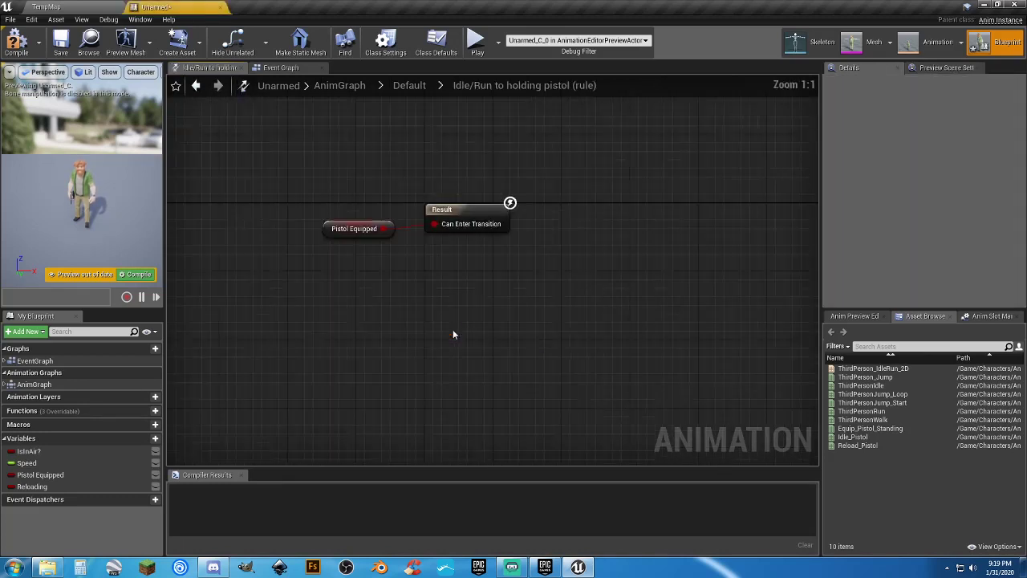
pyautogui.moveTo(481, 315); pyautogui.dragTo(430, 263)
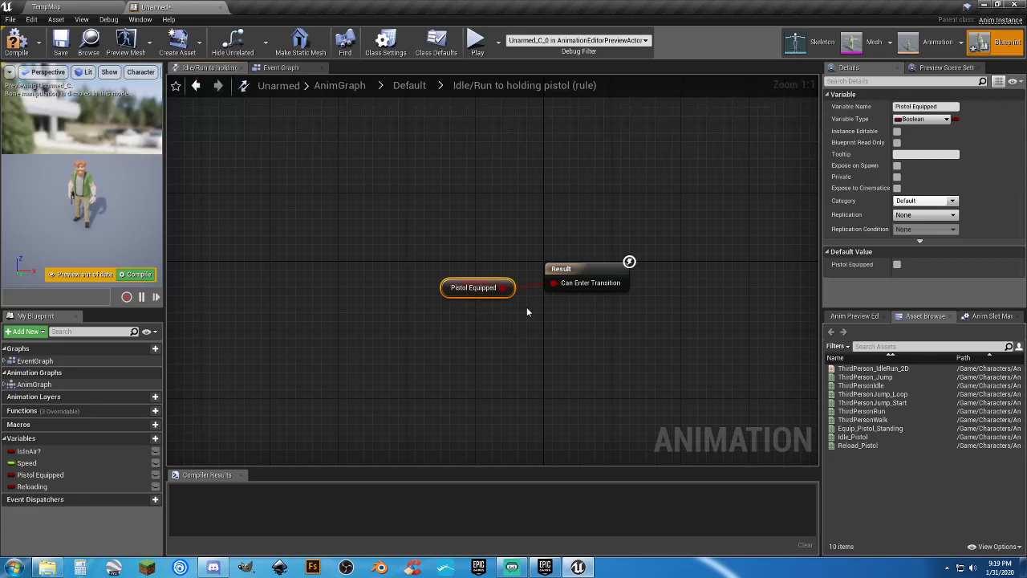
pyautogui.click(409, 85)
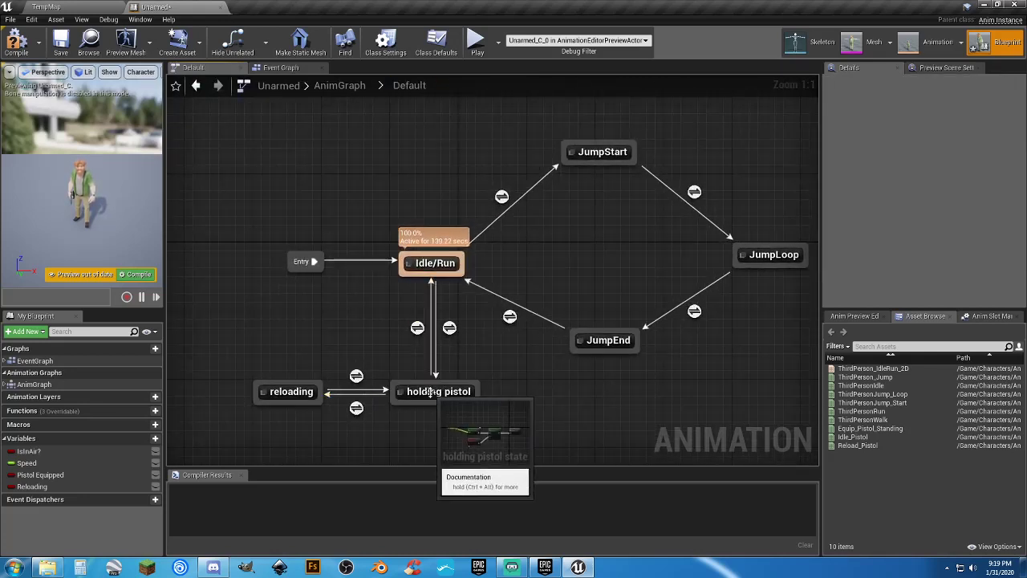
# Examine the Pistol Equipped and NOT nodes in the holding pistol to Idle/Run rule, and search the available nodes for "notb".
pyautogui.doubleClick(417, 328)
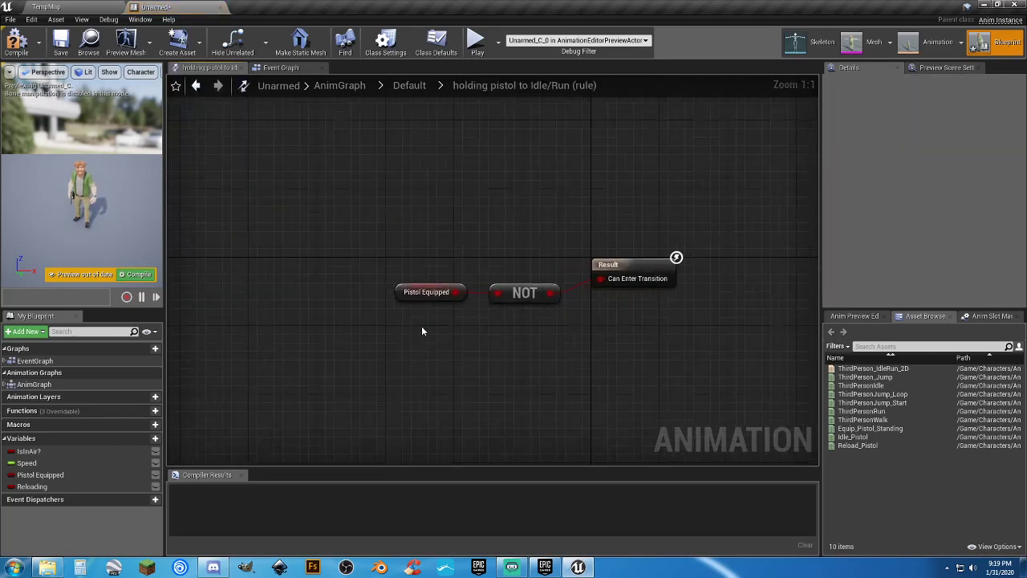
pyautogui.click(428, 292)
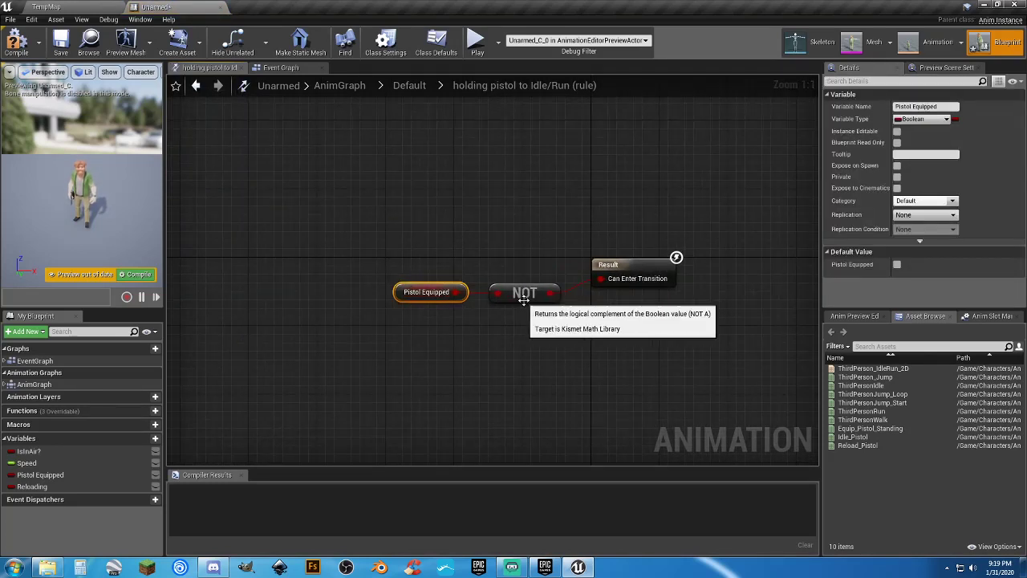
pyautogui.click(488, 323)
pyautogui.moveTo(456, 295); pyautogui.dragTo(494, 334)
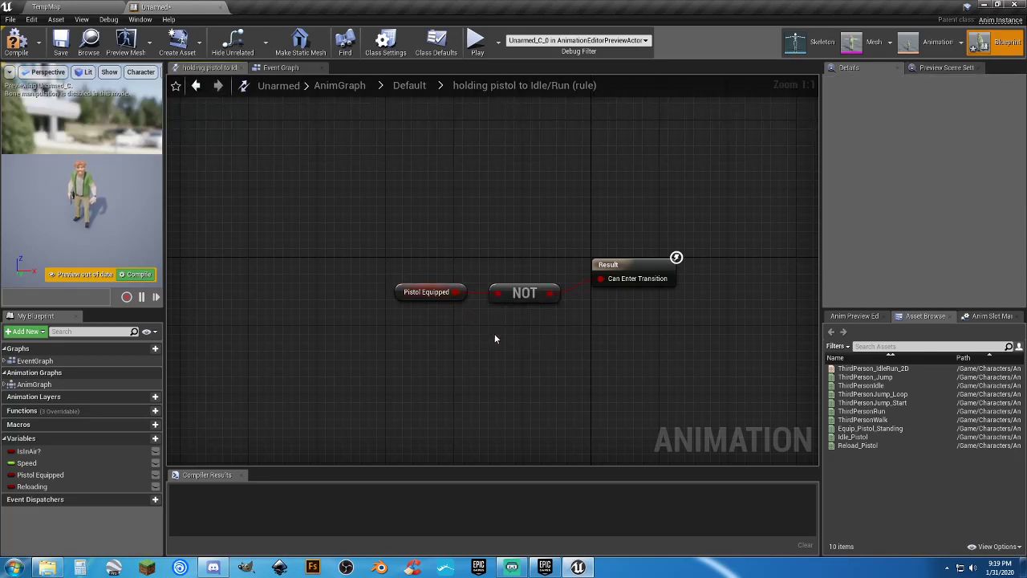
pyautogui.rightClick(495, 338)
pyautogui.write('notb')
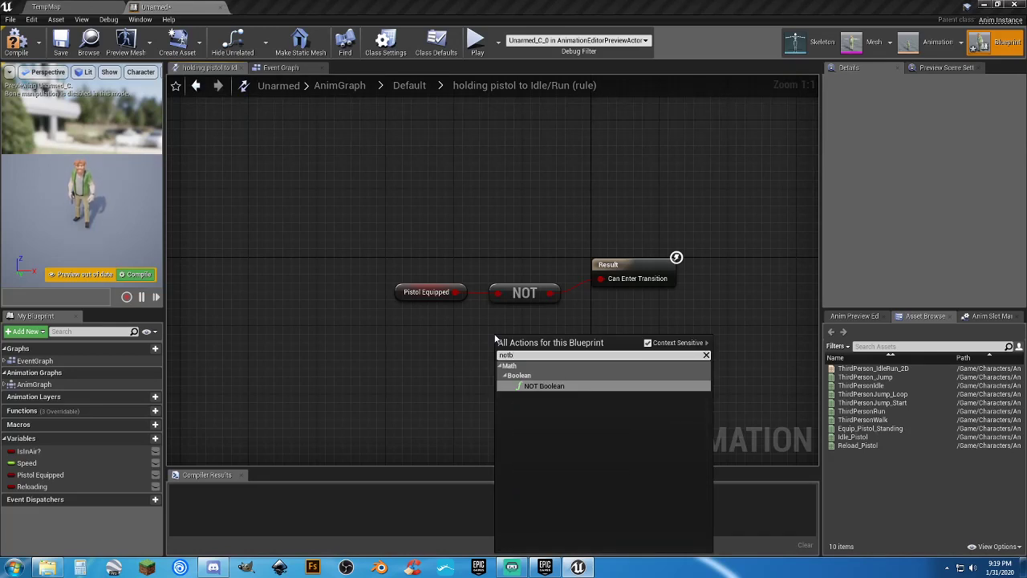
pyautogui.click(413, 356)
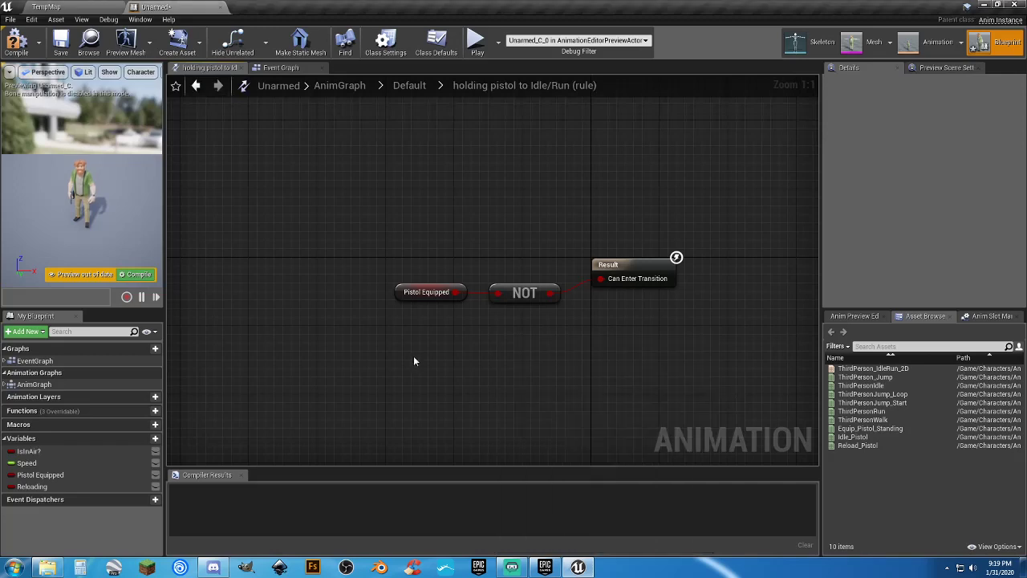
# Open the holding pistol state from the Default state machine, and compile and save the Unarmed blueprint.
pyautogui.click(410, 86)
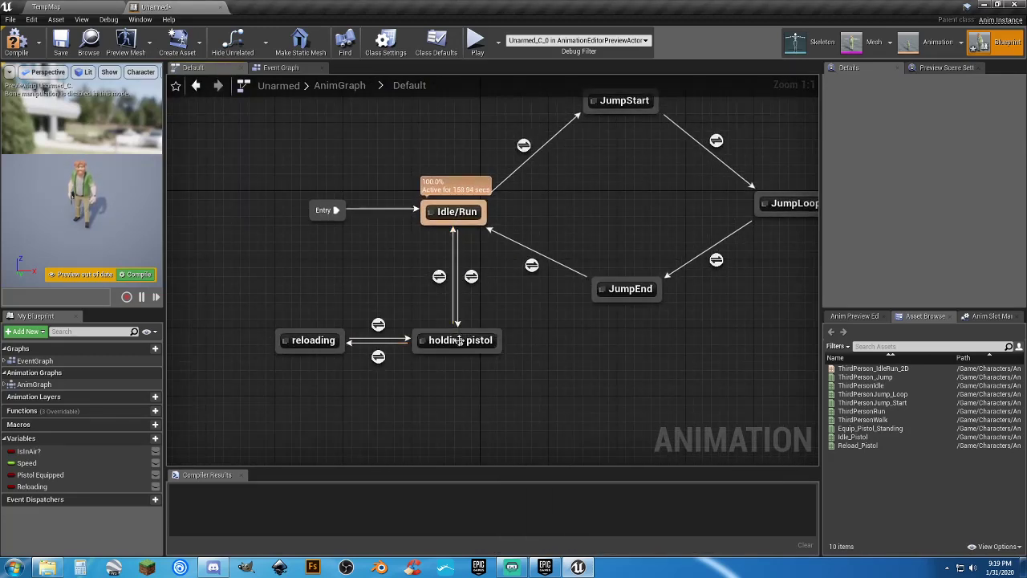
pyautogui.doubleClick(457, 341)
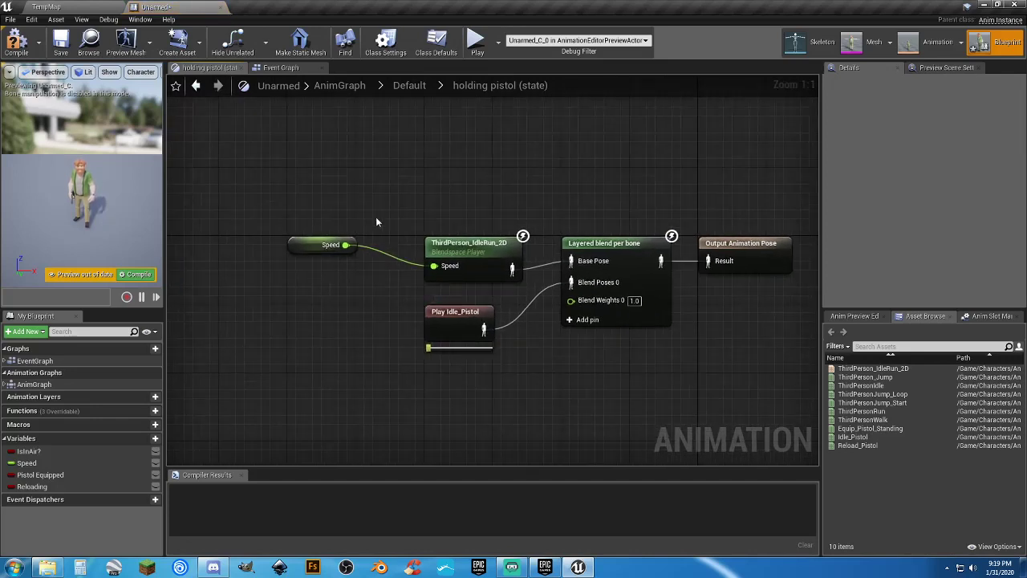
pyautogui.click(16, 42)
pyautogui.click(60, 42)
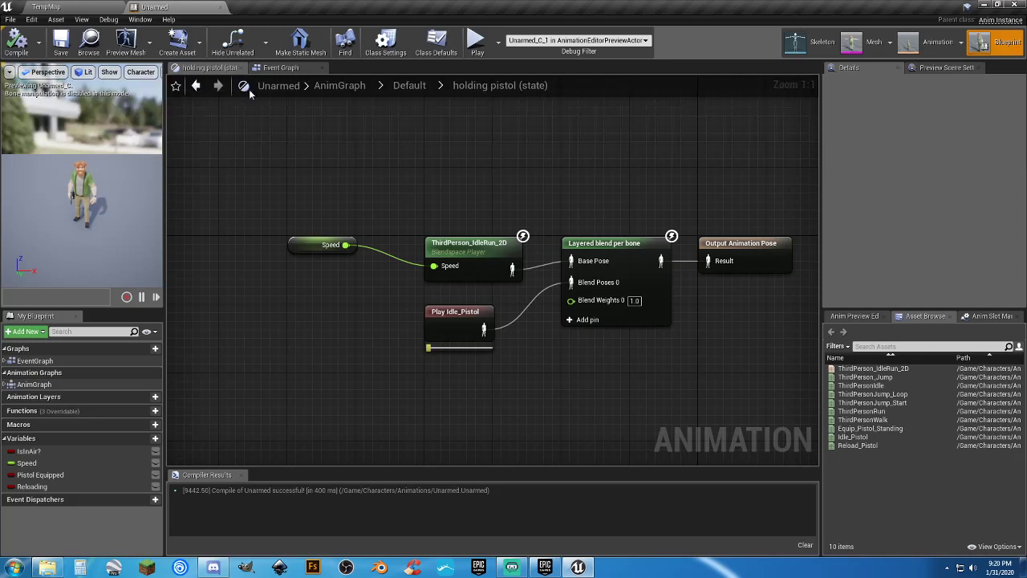
# Preview the Idle_Pistol animation from the Pistol animations folder, and return to the holding pistol state in the Unarmed blueprint.
pyautogui.click(86, 6)
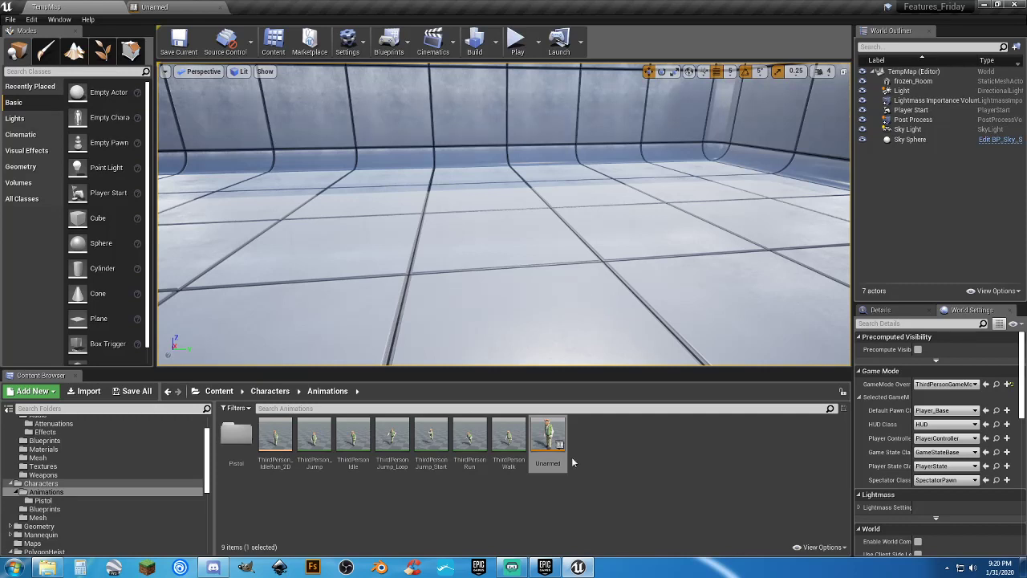
pyautogui.doubleClick(236, 434)
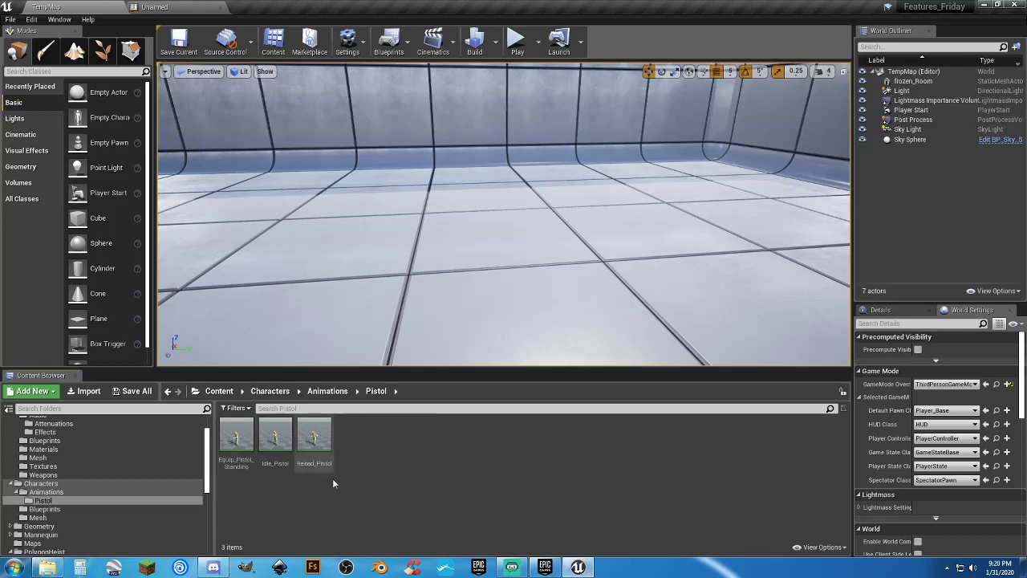
pyautogui.doubleClick(275, 437)
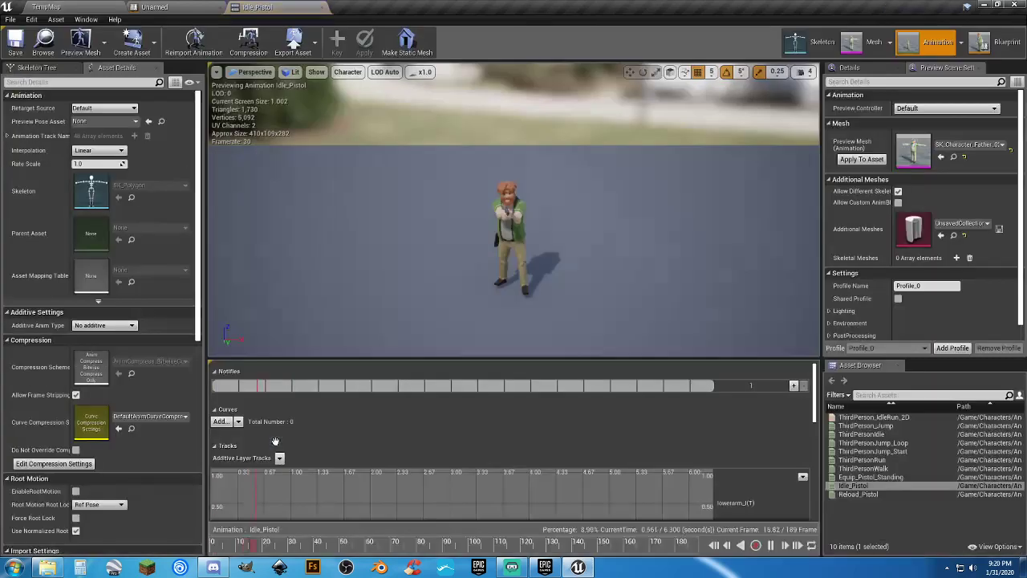
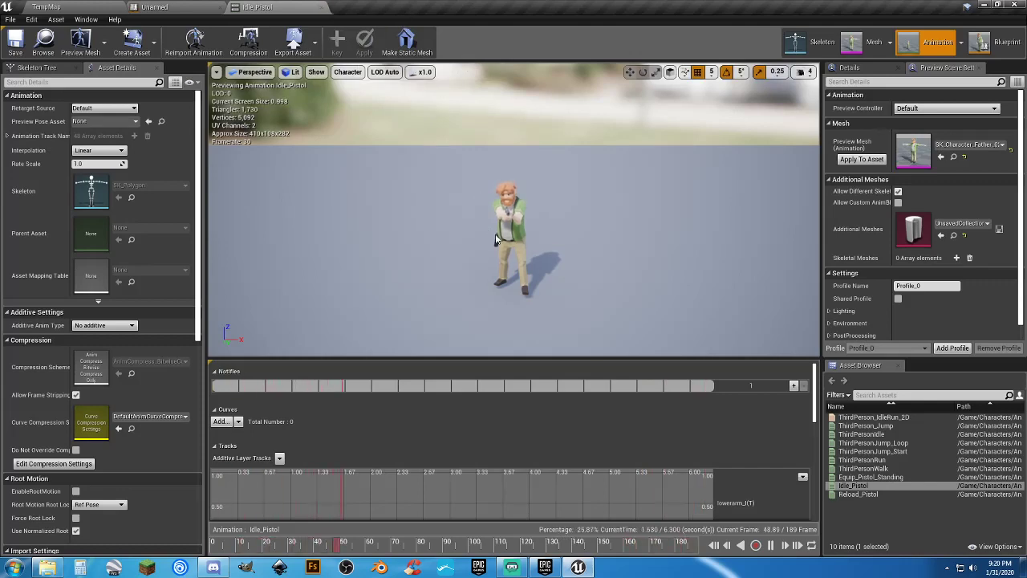
pyautogui.click(319, 8)
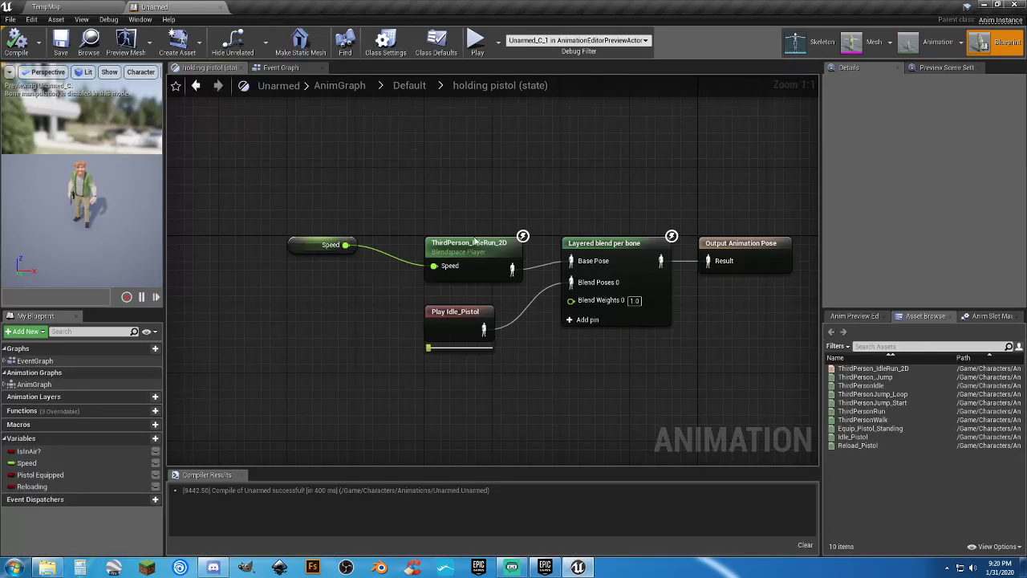
# Add a second Layered blend per bone node below the existing one in the holding pistol state.
pyautogui.moveTo(634, 361); pyautogui.dragTo(564, 307, button='right')
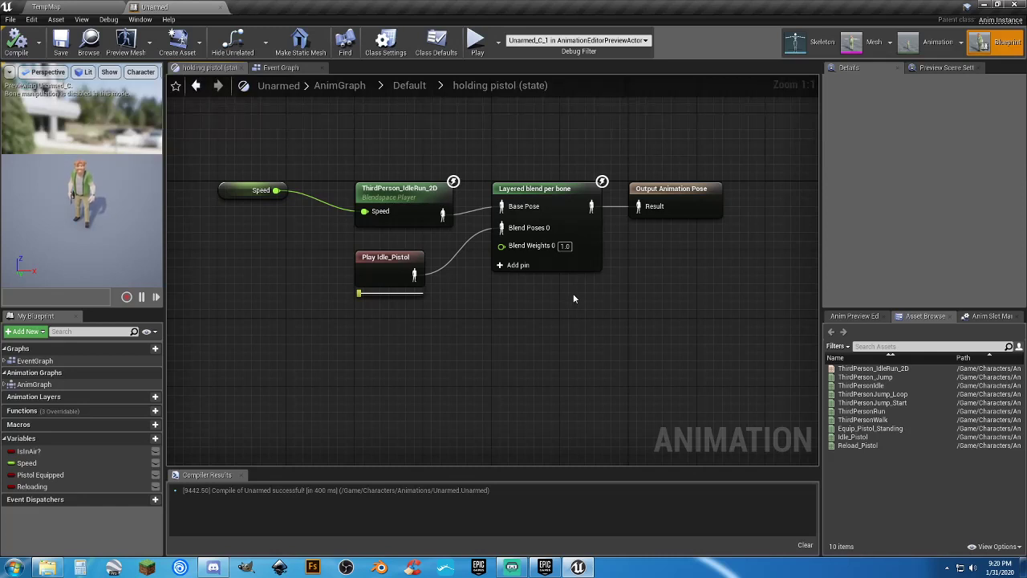
pyautogui.moveTo(603, 327); pyautogui.dragTo(584, 219, button='right')
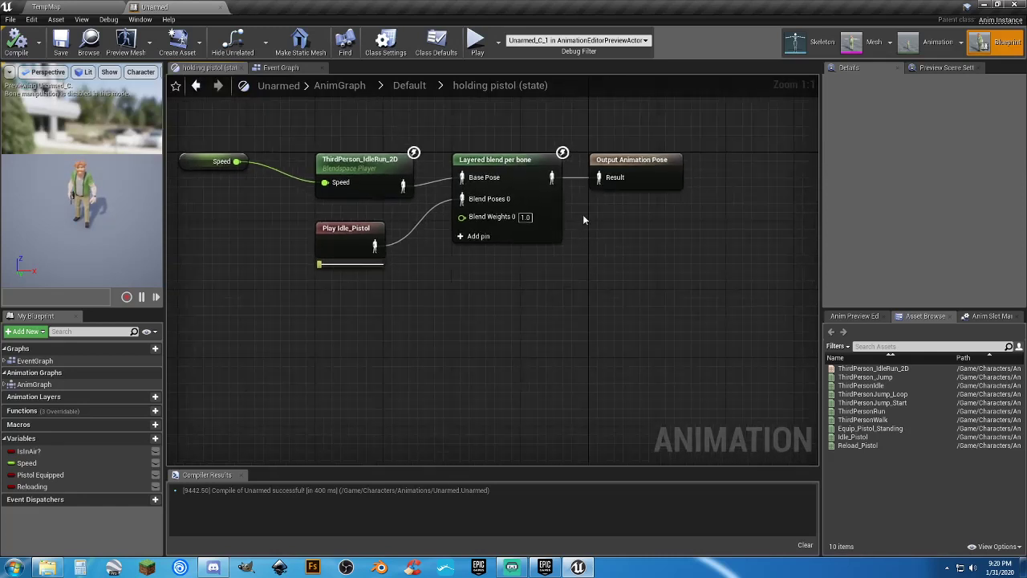
pyautogui.moveTo(596, 181); pyautogui.dragTo(551, 281)
pyautogui.click(470, 337)
pyautogui.rightClick(490, 312)
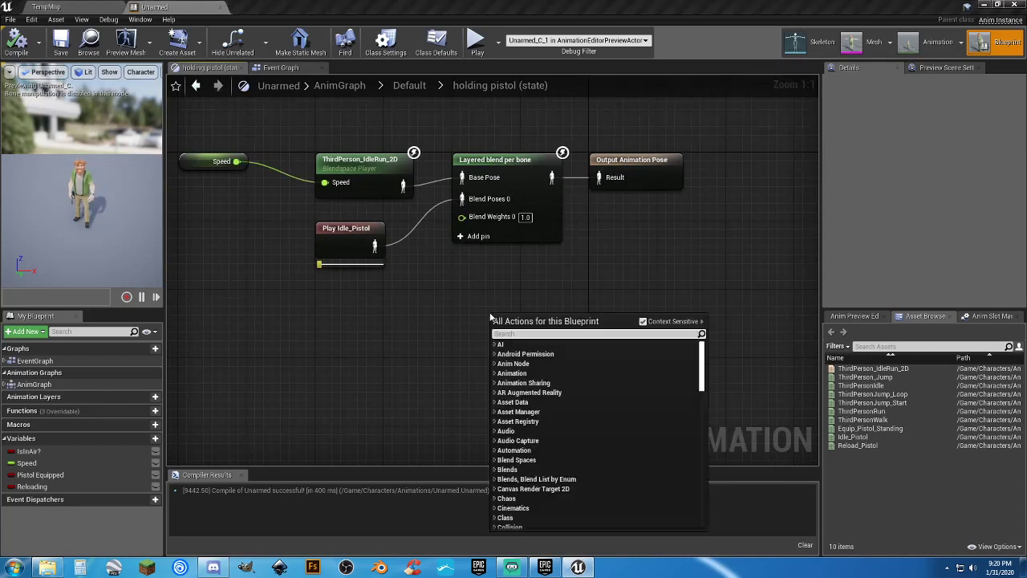
pyautogui.write('layered')
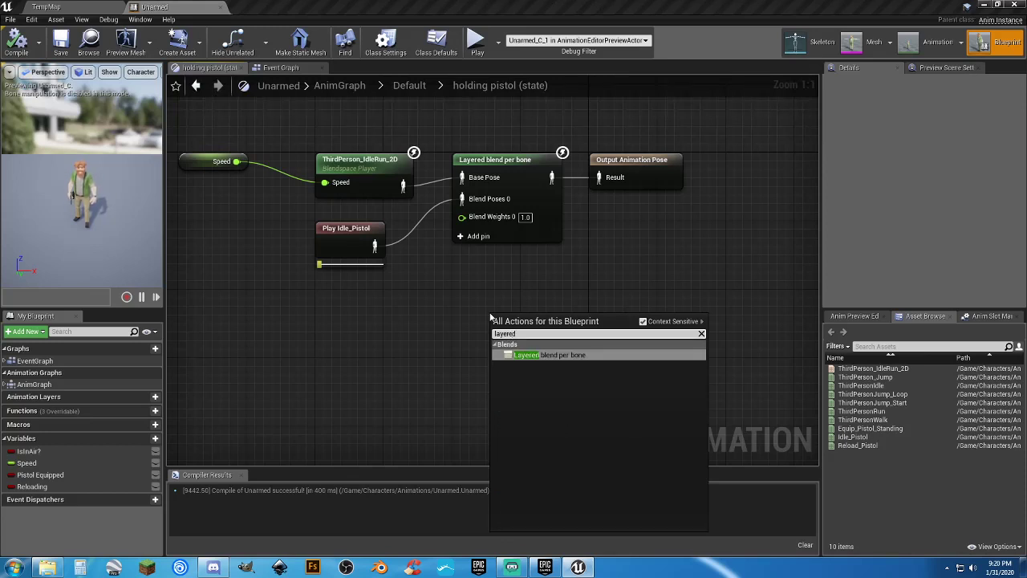
pyautogui.click(552, 359)
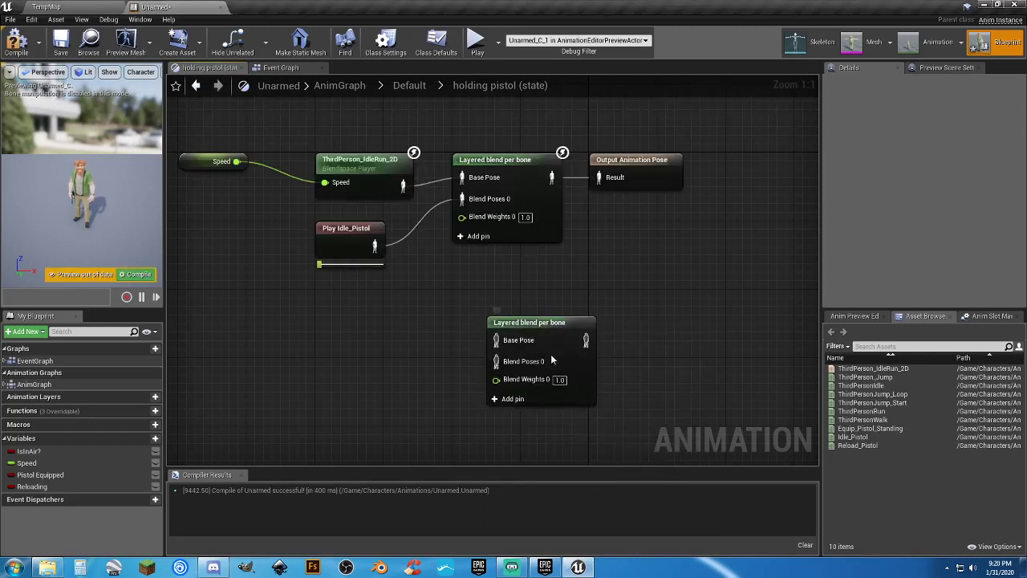
# Delete the new Layered blend per bone node, restore it, and align it beneath the existing blend node.
pyautogui.moveTo(631, 425); pyautogui.dragTo(507, 304)
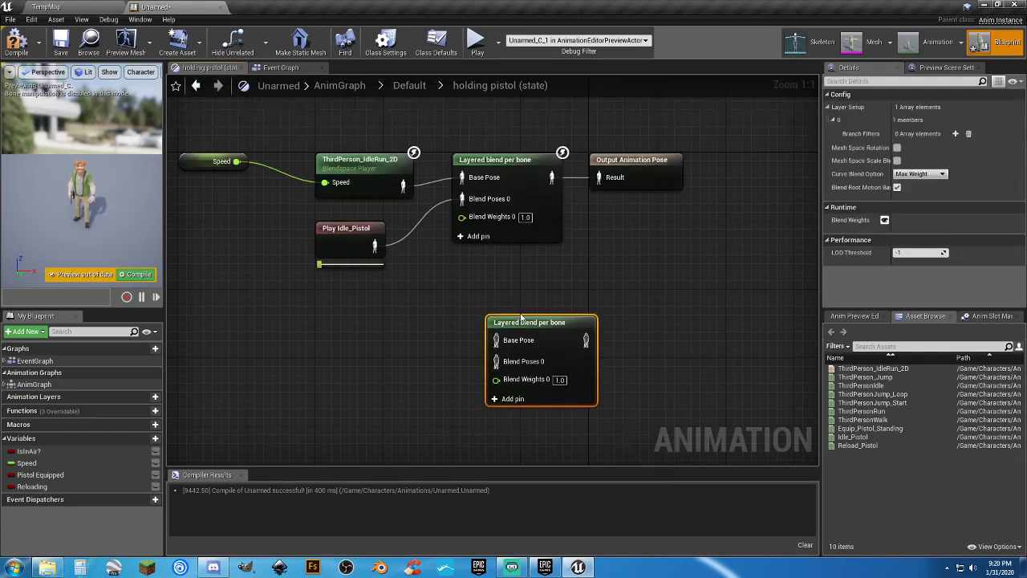
pyautogui.press('Delete')
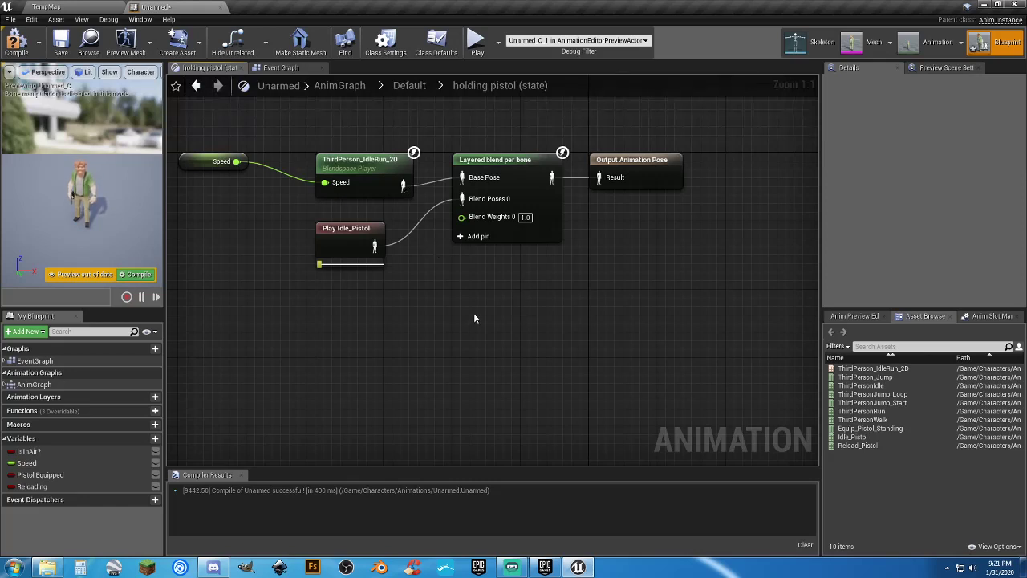
pyautogui.hotkey('ctrl', 'z')
pyautogui.click(495, 306)
pyautogui.moveTo(495, 308); pyautogui.dragTo(486, 299)
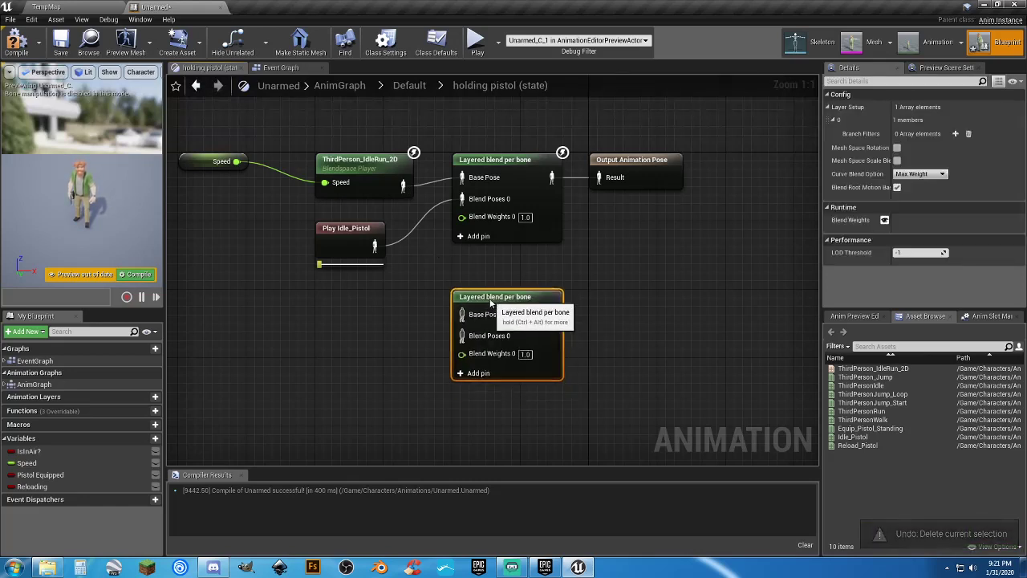
pyautogui.click(593, 279)
pyautogui.click(523, 304)
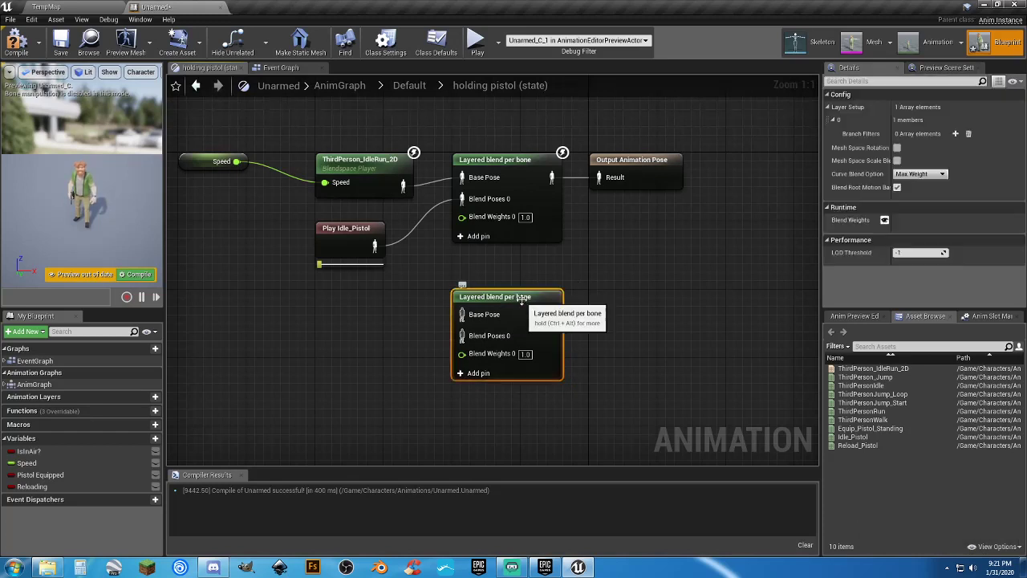
# Add another ThirdPerson_IdleRun_2D blendspace player and connect its pose to the new blend node's Base Pose.
pyautogui.moveTo(386, 304); pyautogui.dragTo(451, 301, button='right')
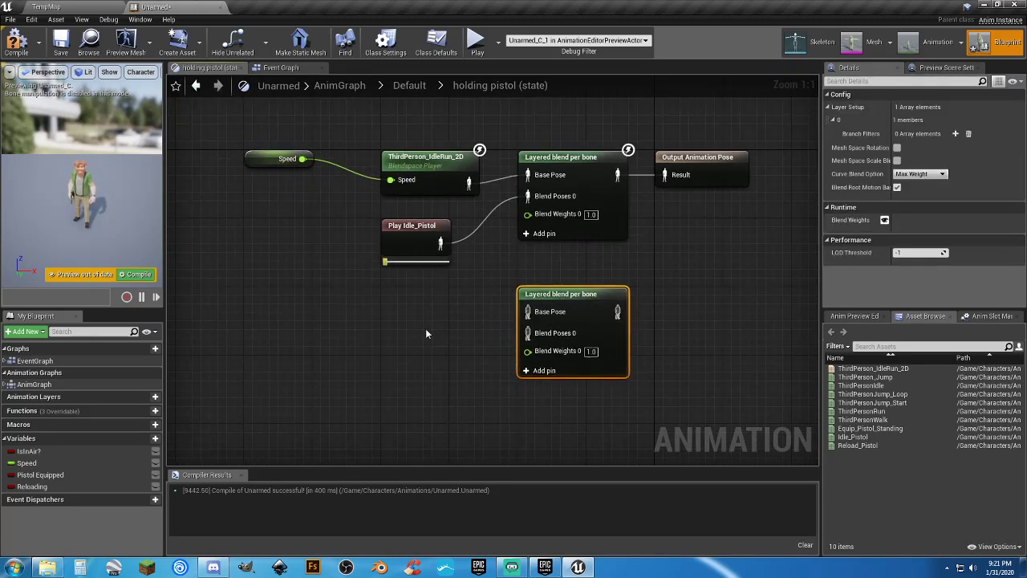
pyautogui.click(413, 233)
pyautogui.click(377, 307)
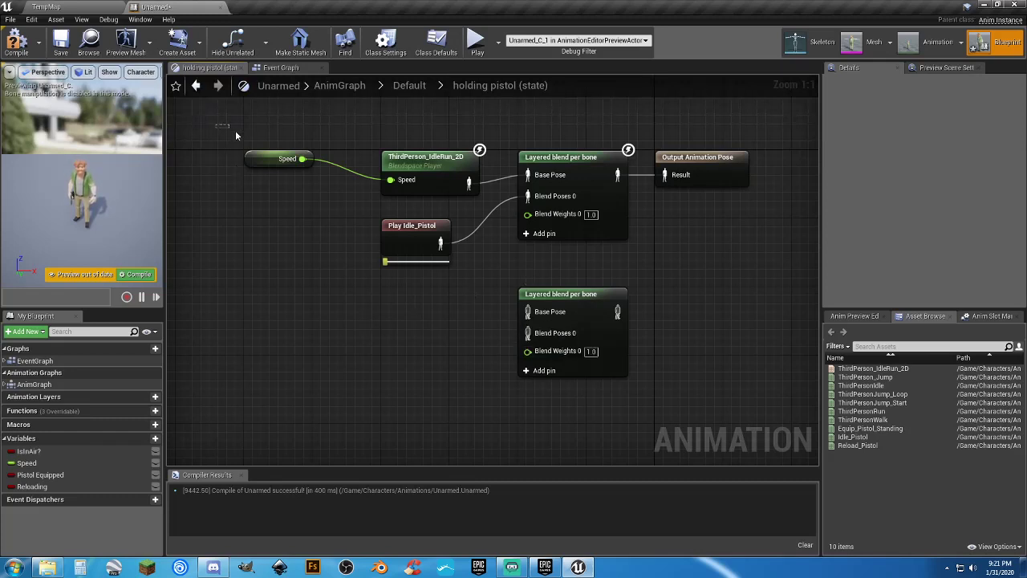
pyautogui.moveTo(236, 134); pyautogui.dragTo(406, 213)
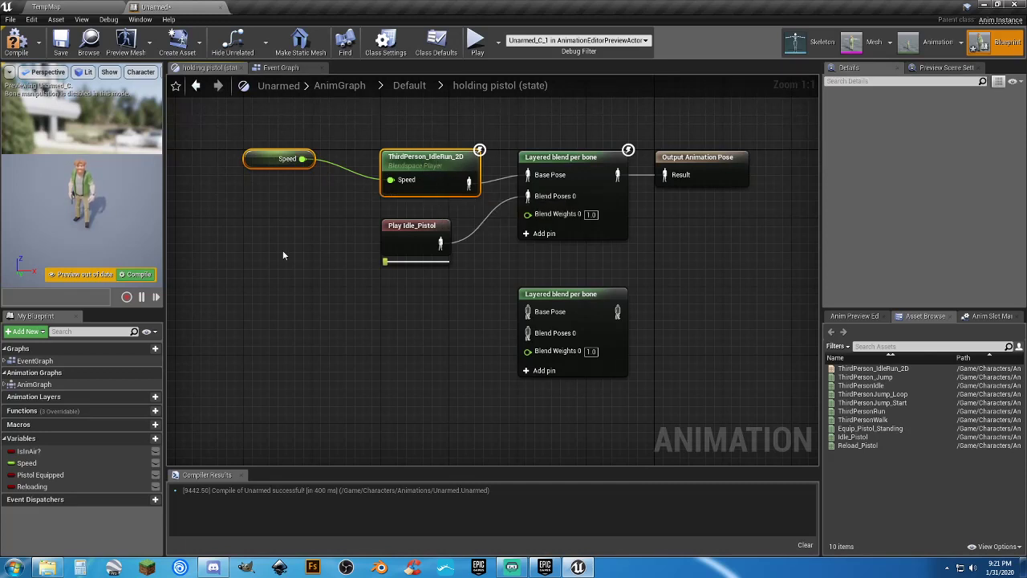
pyautogui.click(283, 254)
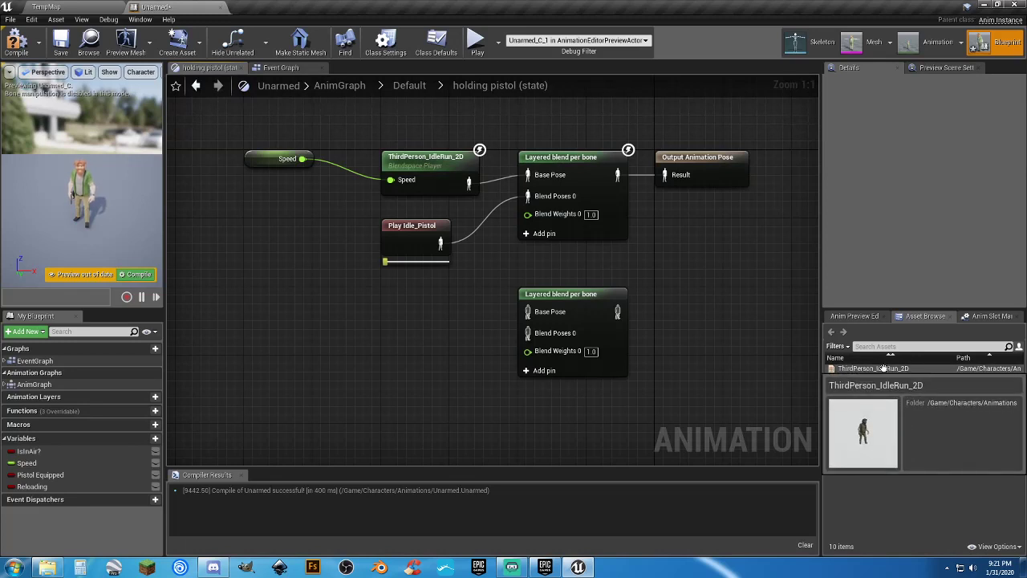
pyautogui.moveTo(883, 368); pyautogui.dragTo(393, 306)
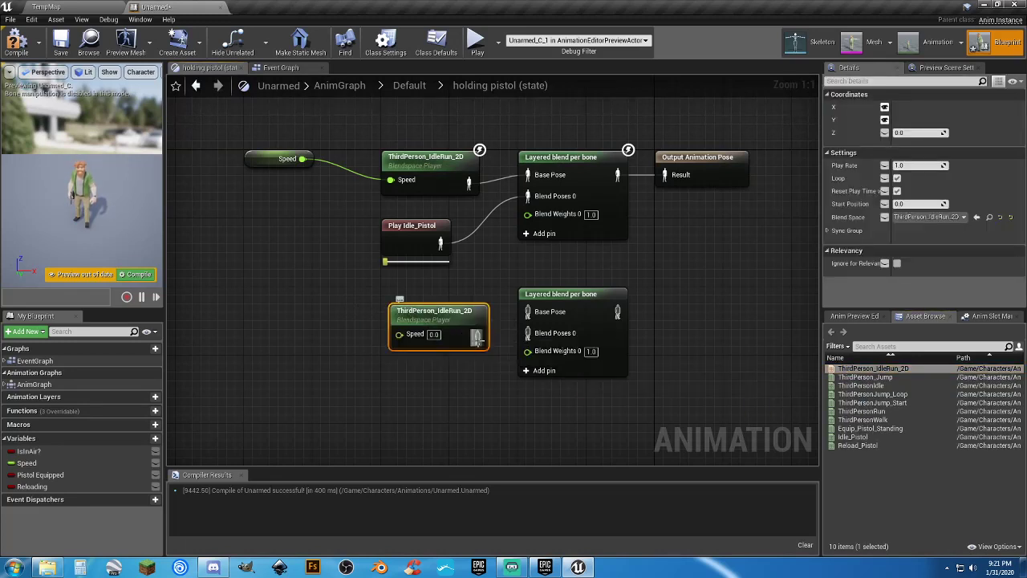
pyautogui.moveTo(476, 337); pyautogui.dragTo(529, 319)
pyautogui.moveTo(450, 314); pyautogui.dragTo(442, 297)
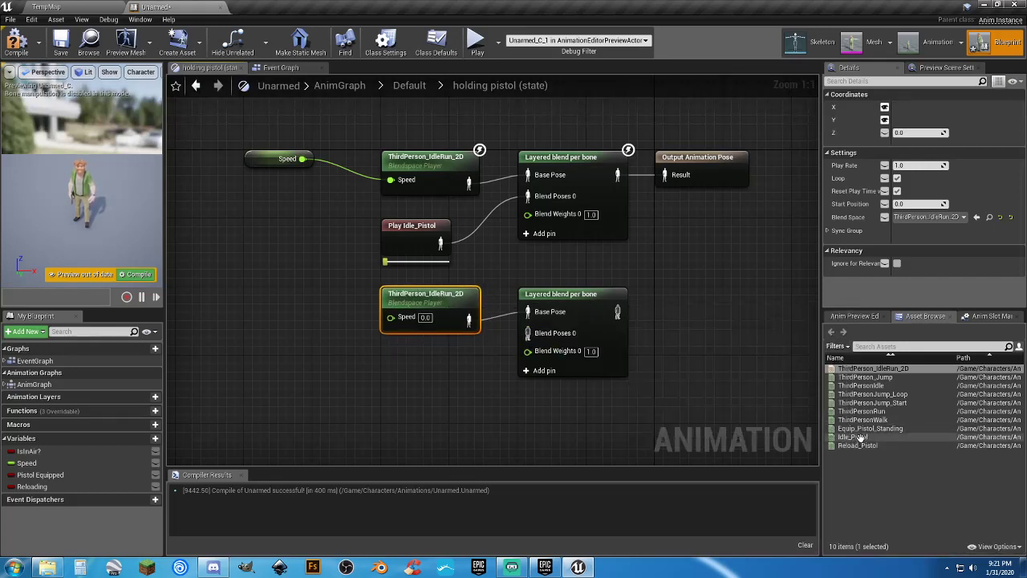
# Add another Play Idle_Pistol node below the new blendspace player and connect it to the new blend node's Blend Poses 0.
pyautogui.moveTo(852, 436); pyautogui.dragTo(393, 366)
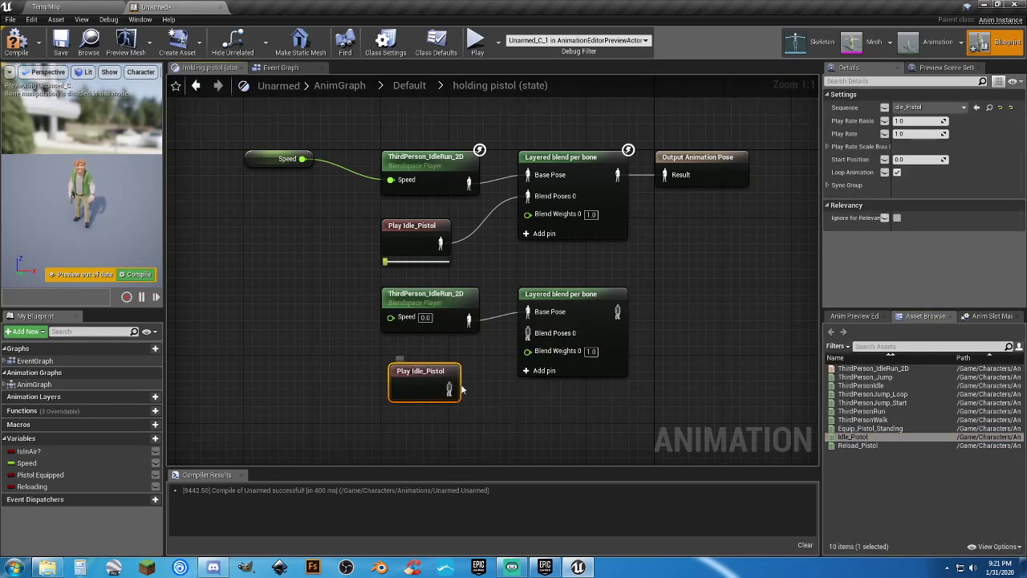
pyautogui.moveTo(449, 389); pyautogui.dragTo(534, 341)
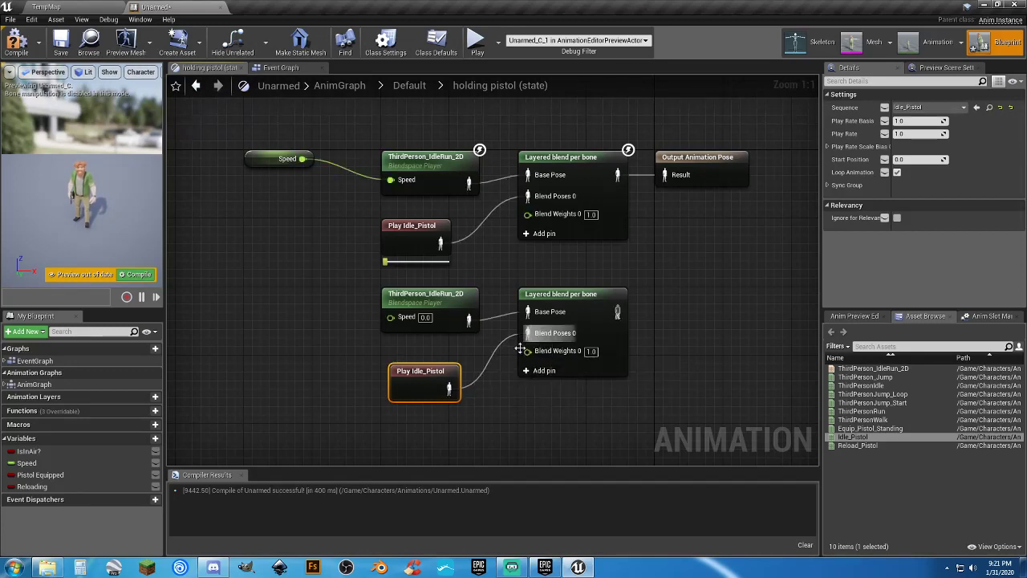
pyautogui.moveTo(427, 374); pyautogui.dragTo(424, 367)
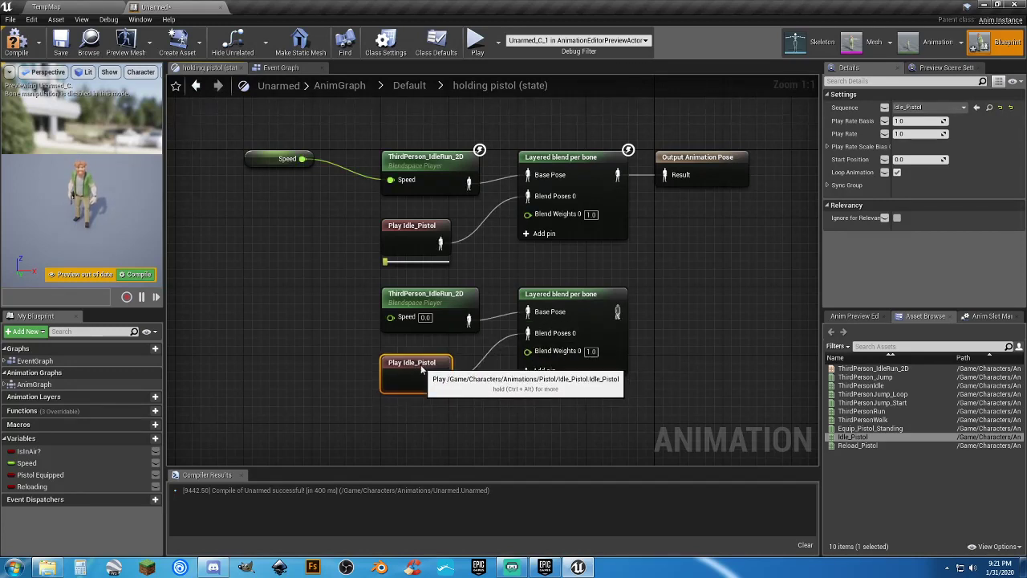
pyautogui.click(499, 392)
# Add a branch filter to the new Layered blend per bone node with bone name Spine_01 and blend depth 1.
pyautogui.click(555, 294)
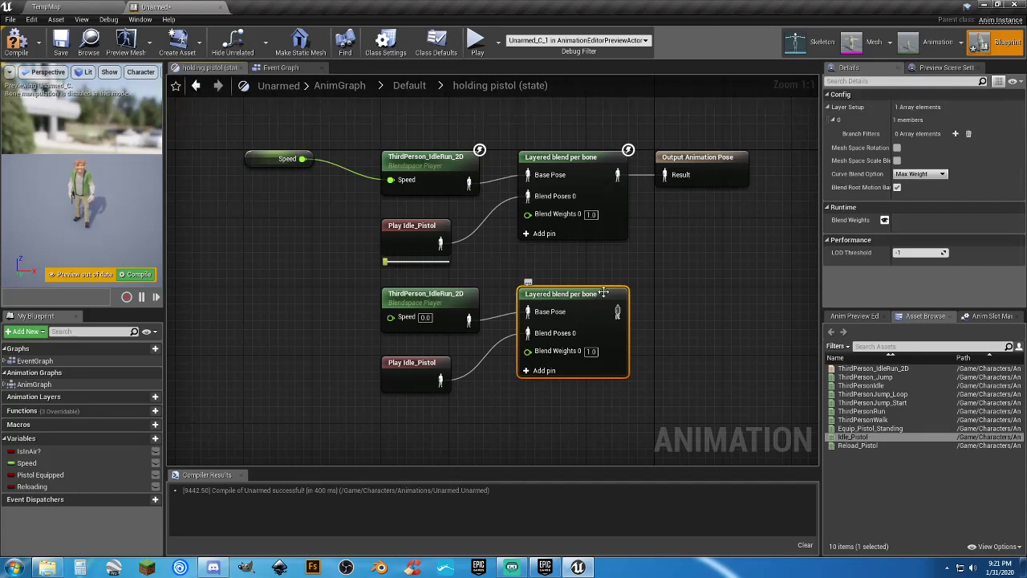
pyautogui.click(954, 134)
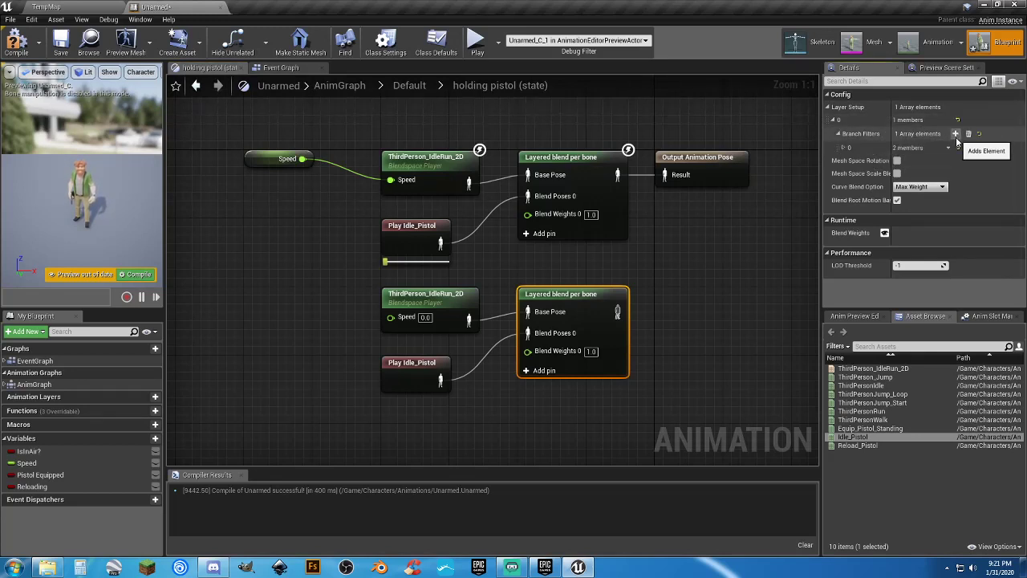
pyautogui.click(843, 149)
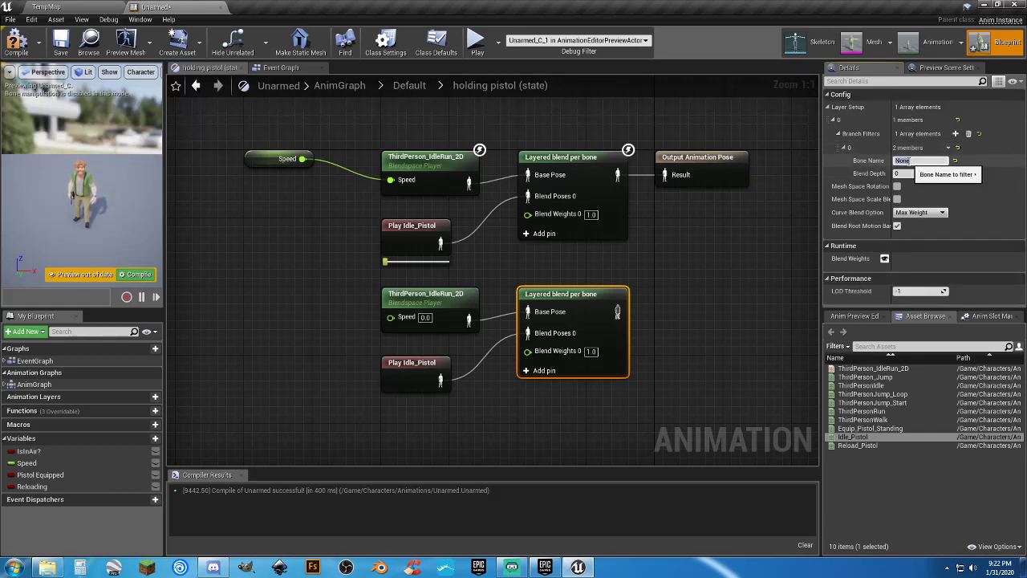
pyautogui.click(917, 161)
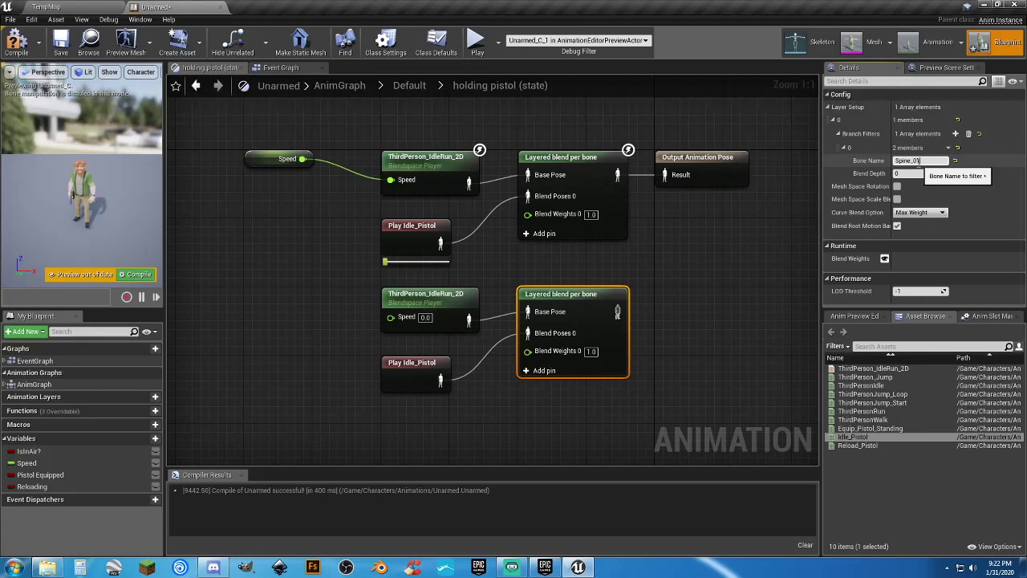
pyautogui.press('Return')
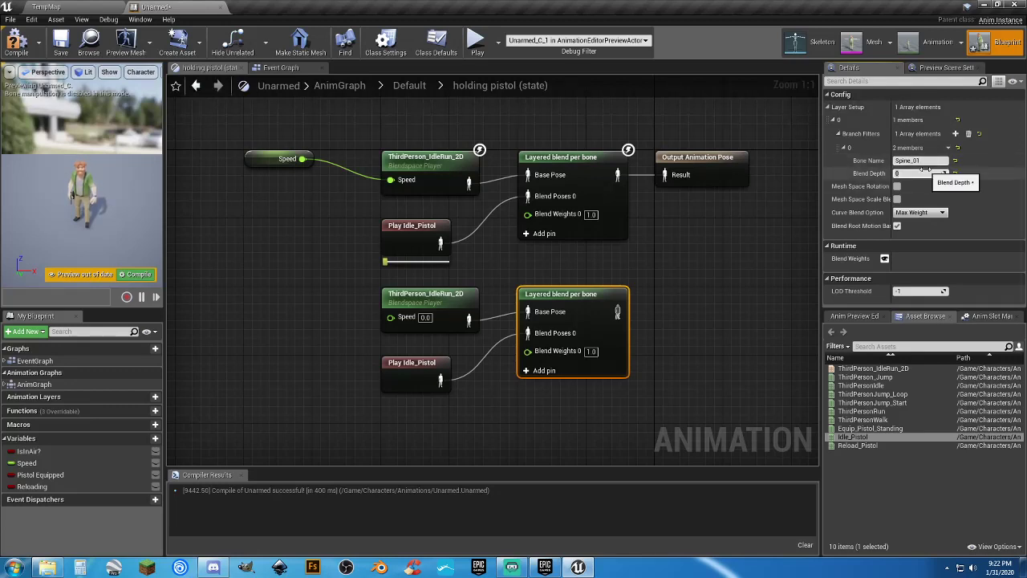
pyautogui.click(923, 173)
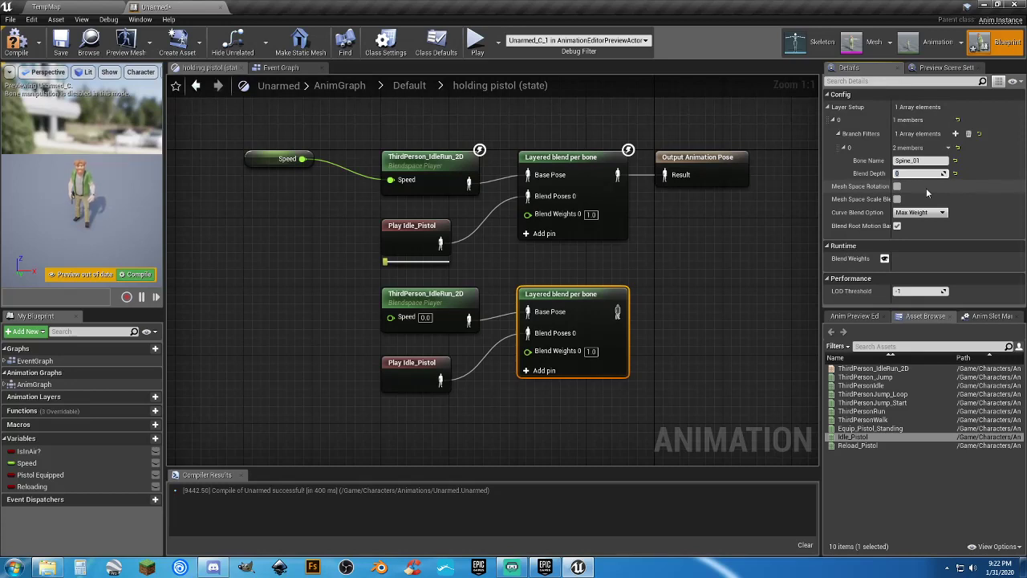
pyautogui.press('Return')
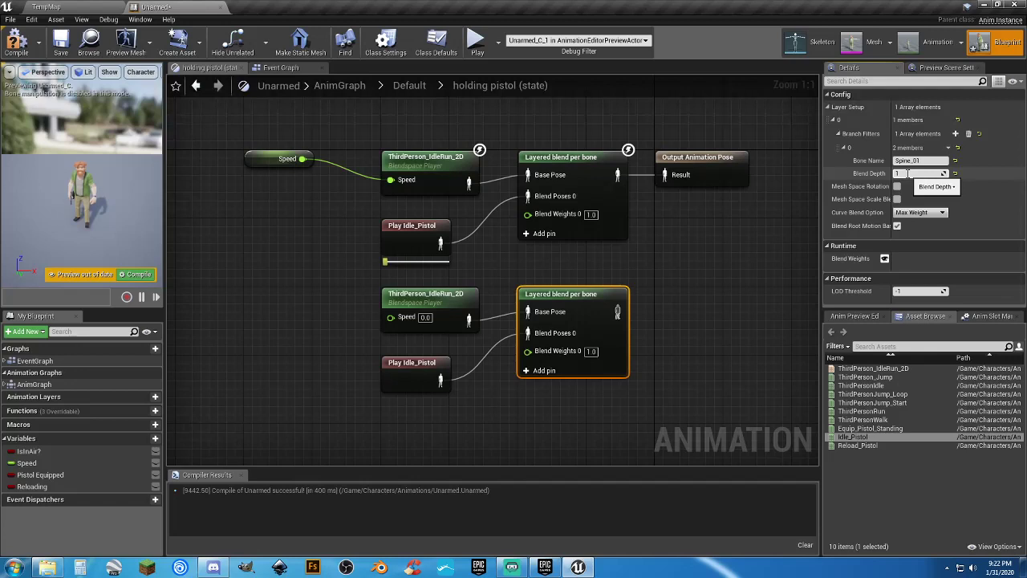
pyautogui.click(909, 174)
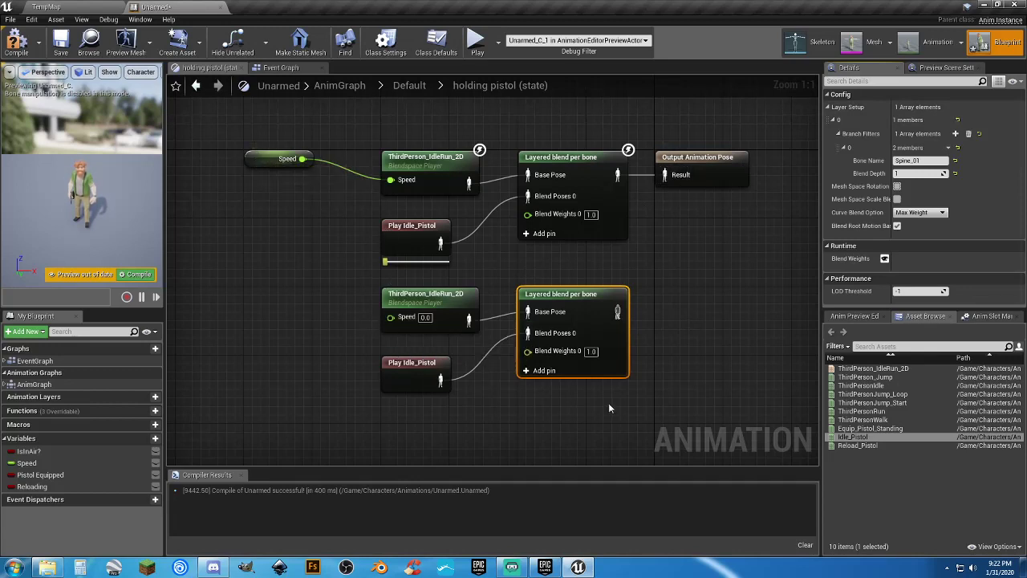
# Delete the unconnected duplicate group of blendspace player, Play Idle_Pistol and Layered blend per bone nodes.
pyautogui.moveTo(608, 408); pyautogui.dragTo(378, 283)
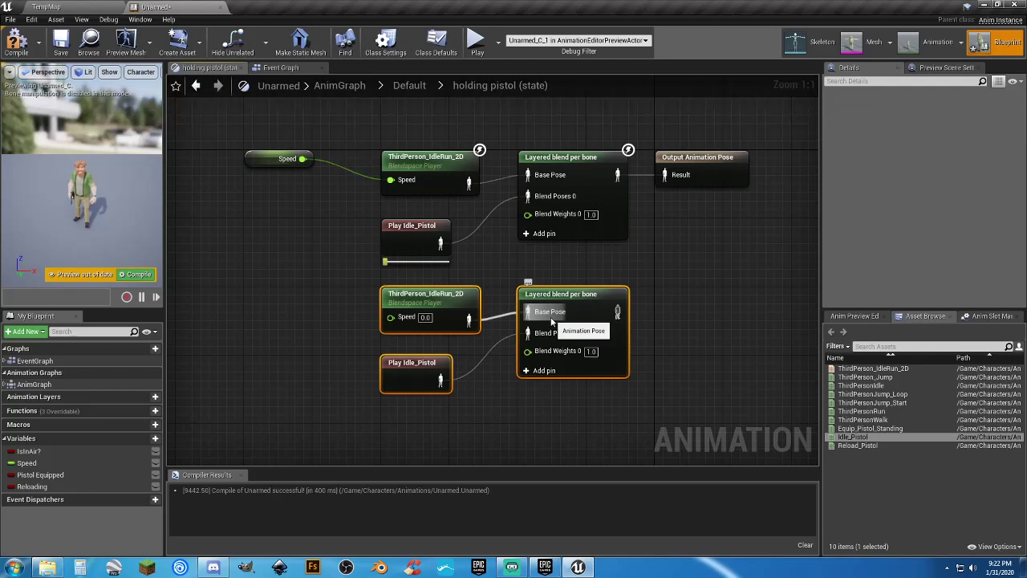
pyautogui.moveTo(652, 411); pyautogui.dragTo(390, 316)
pyautogui.press('Delete')
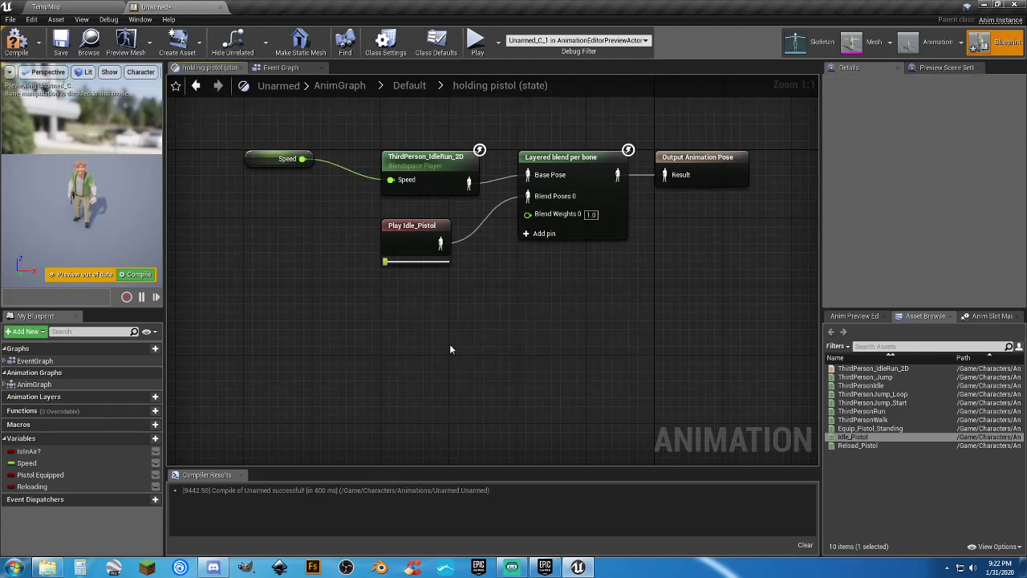
# Compile and save the Unarmed blueprint, and return to the Default state machine.
pyautogui.click(19, 44)
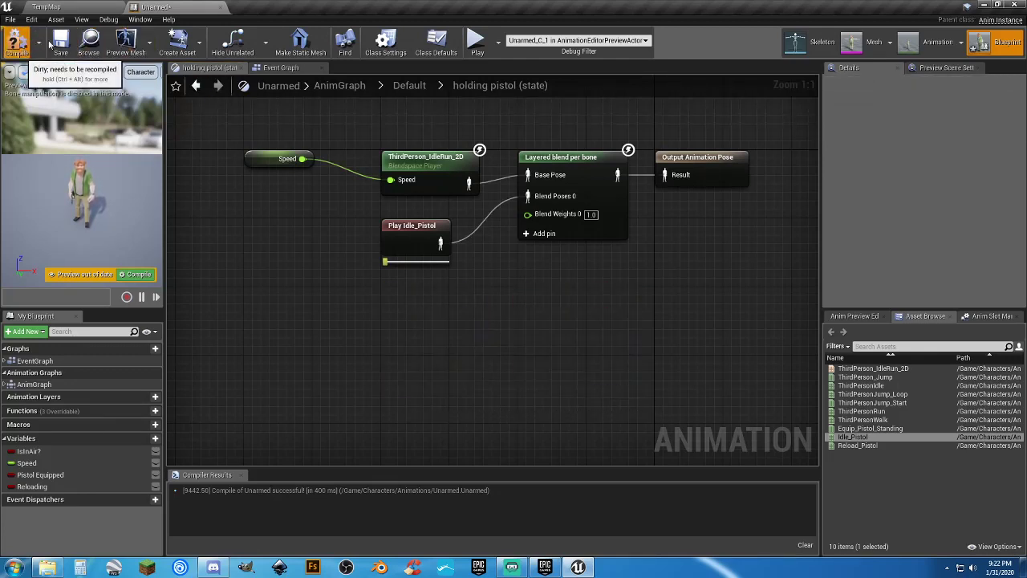
pyautogui.click(411, 87)
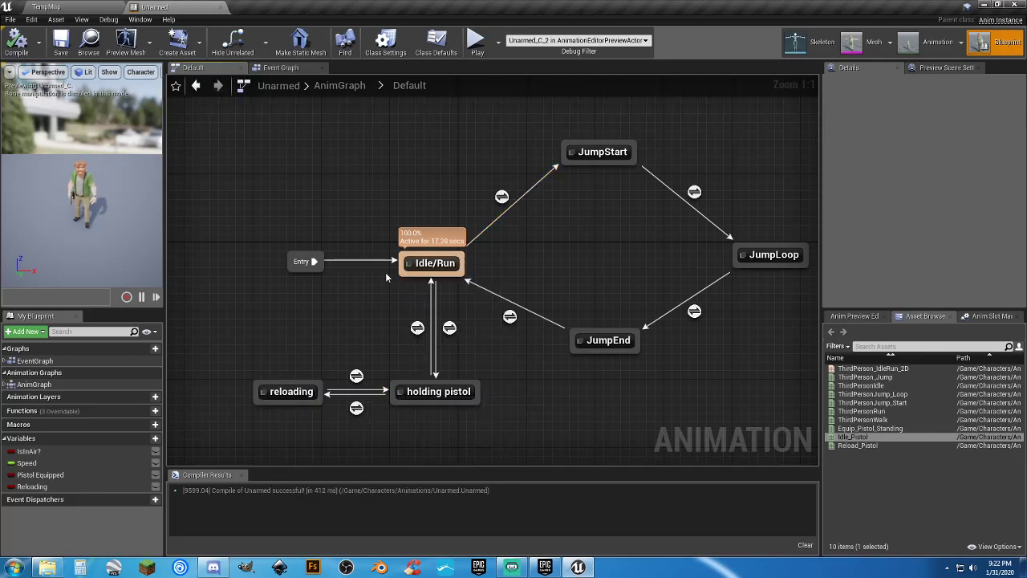
# Open the reloading state, examine how its Play Reload_Pistol node feeds the per-bone blend, and return to the Default state machine.
pyautogui.doubleClick(289, 391)
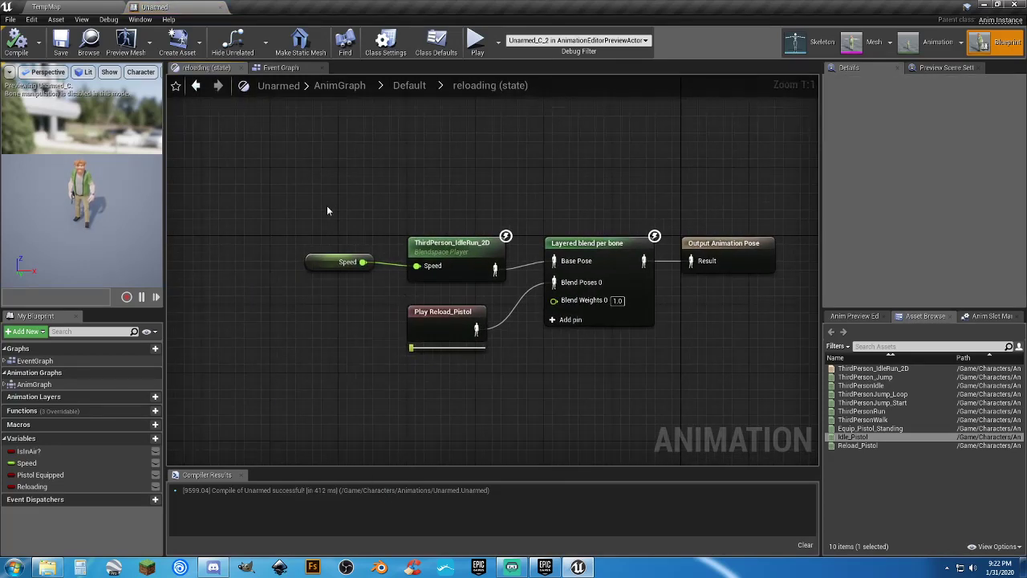
pyautogui.moveTo(327, 211); pyautogui.dragTo(493, 357)
pyautogui.click(573, 386)
pyautogui.click(411, 85)
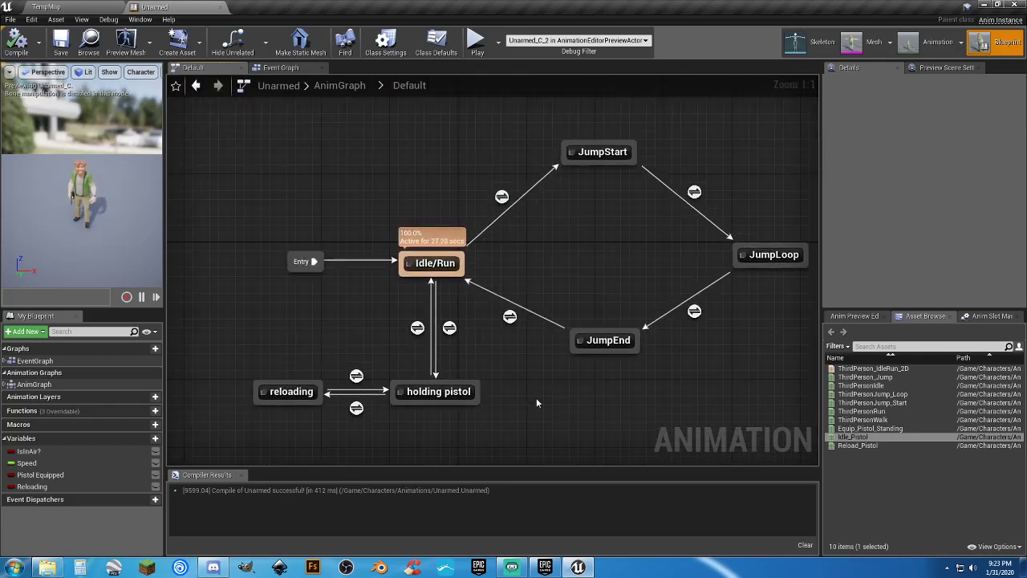
pyautogui.moveTo(562, 403); pyautogui.dragTo(529, 397, button='right')
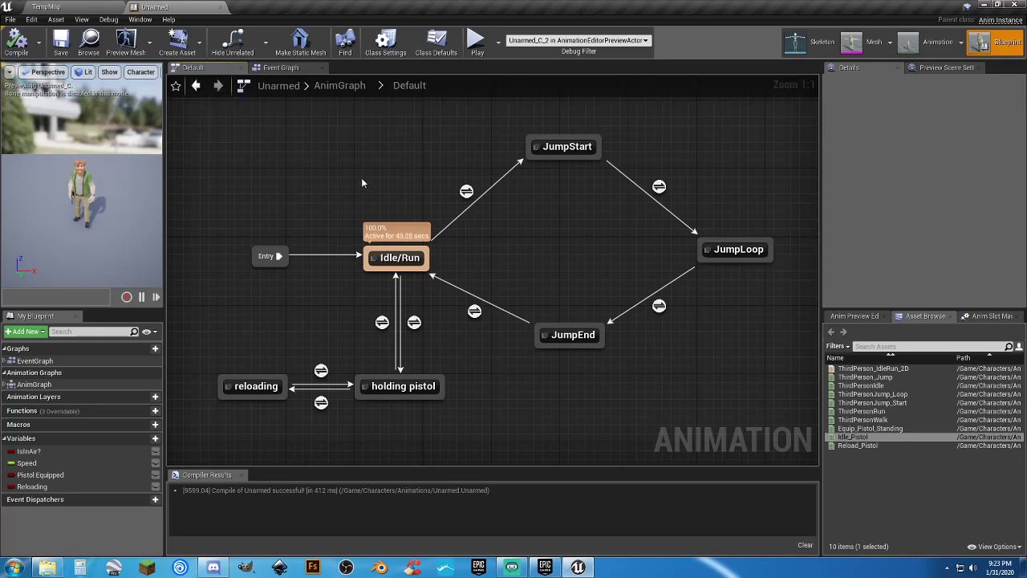
# Close the Unarmed blueprint and playtest the level, equipping the pistol while running the character around the room.
pyautogui.click(221, 8)
pyautogui.click(515, 40)
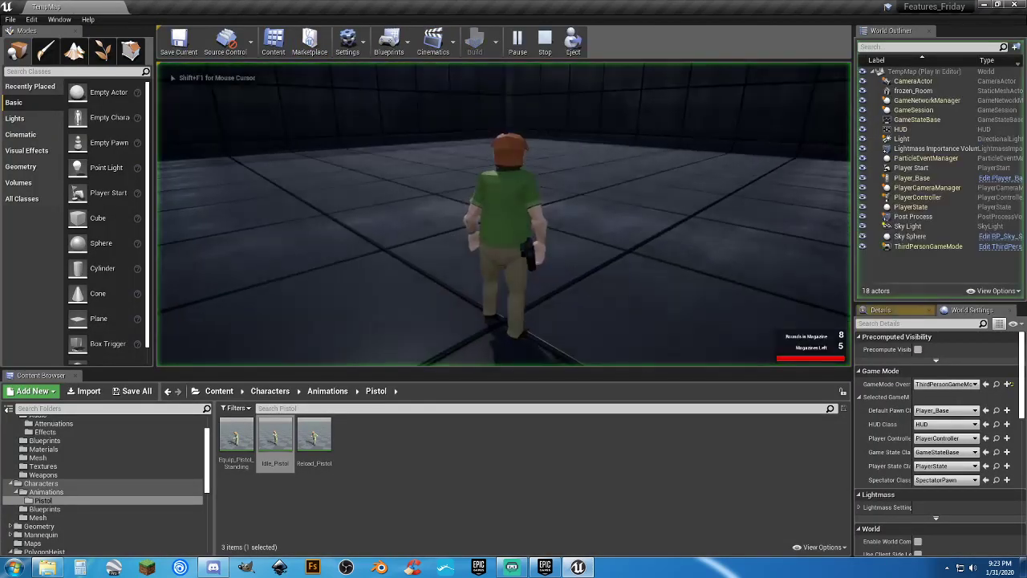
pyautogui.press('w')
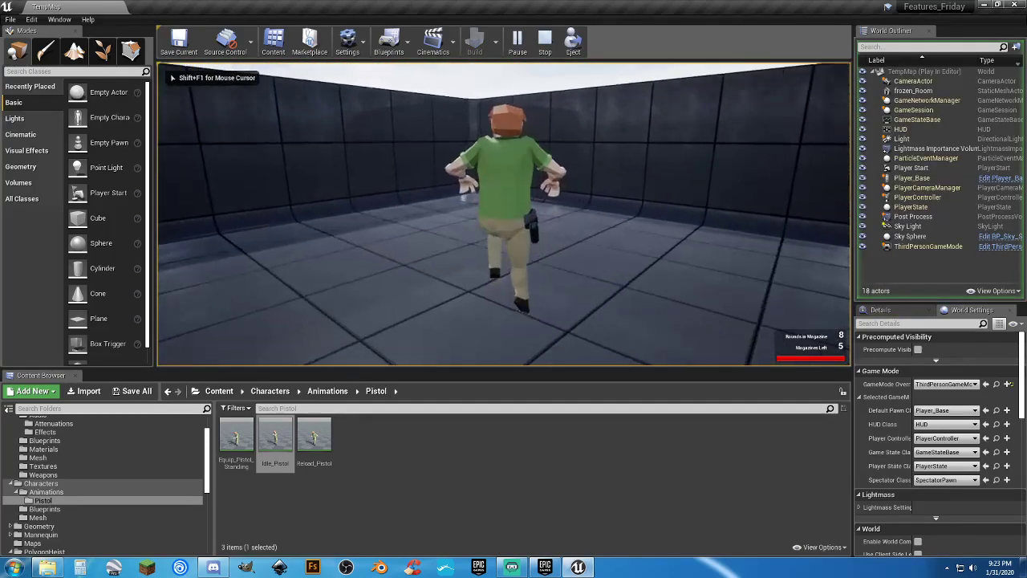
pyautogui.press('w')
pyautogui.press('1')
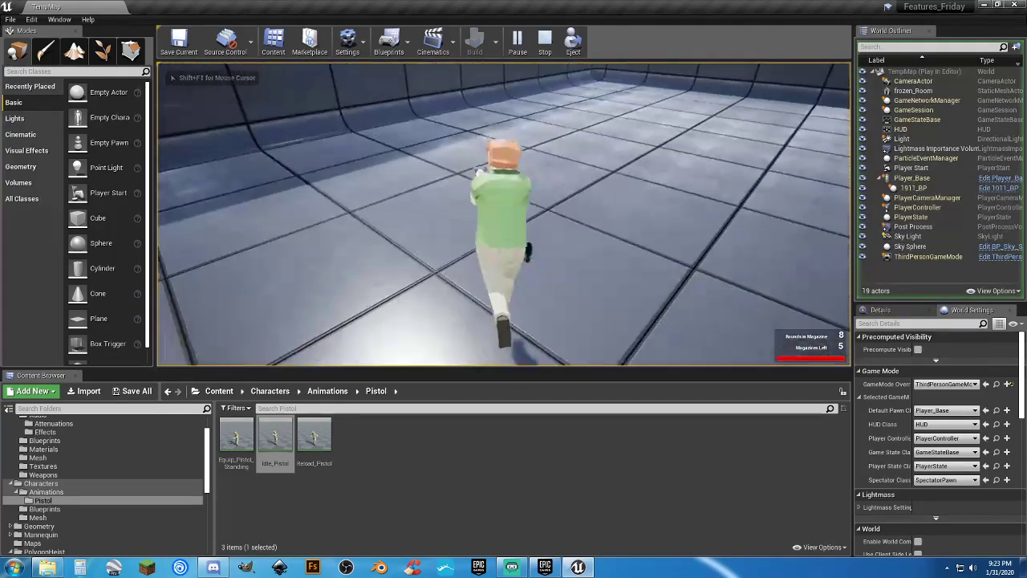
pyautogui.press('w')
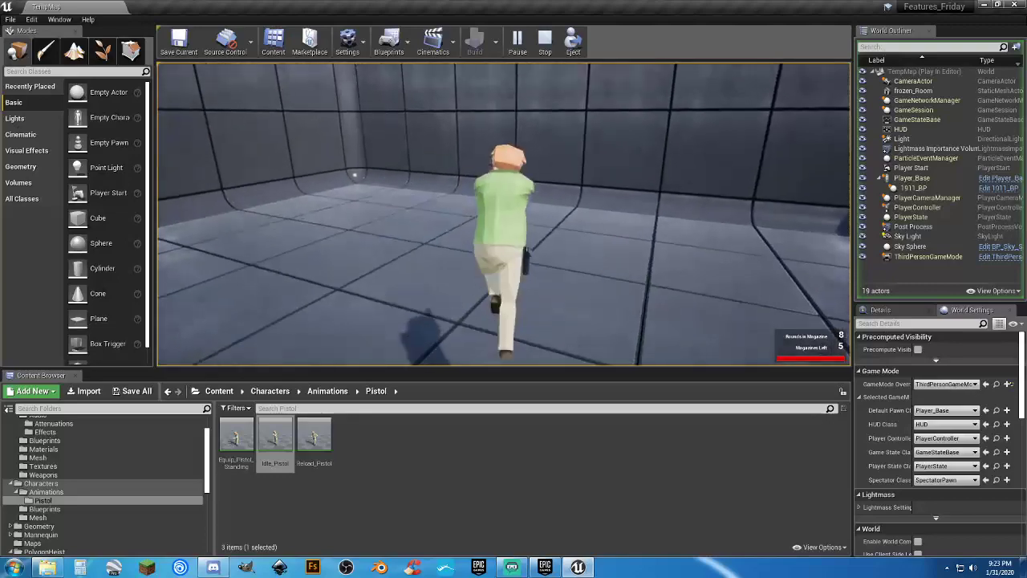
pyautogui.press('w')
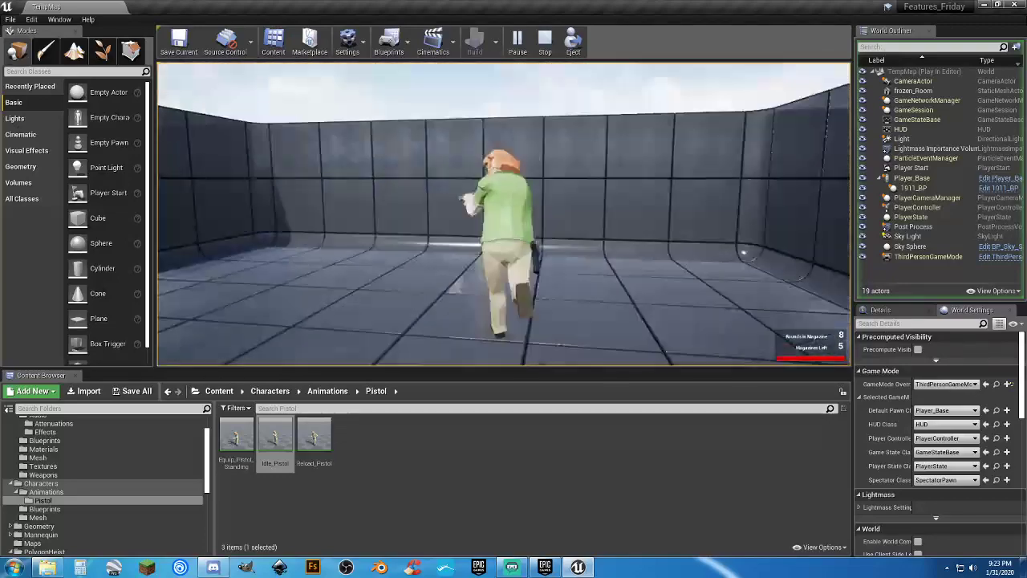
pyautogui.press('a')
pyautogui.press('w')
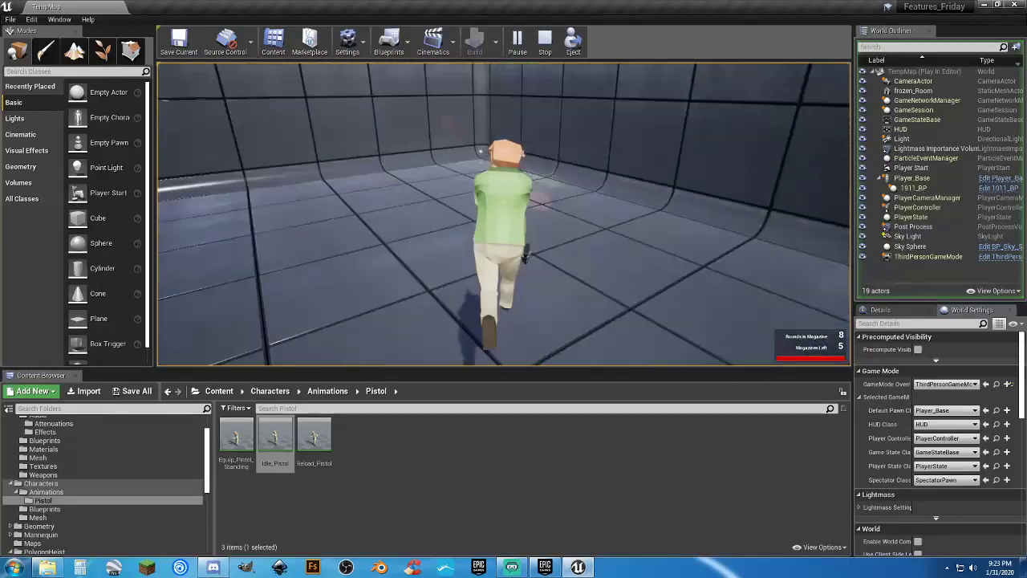
pyautogui.press('w')
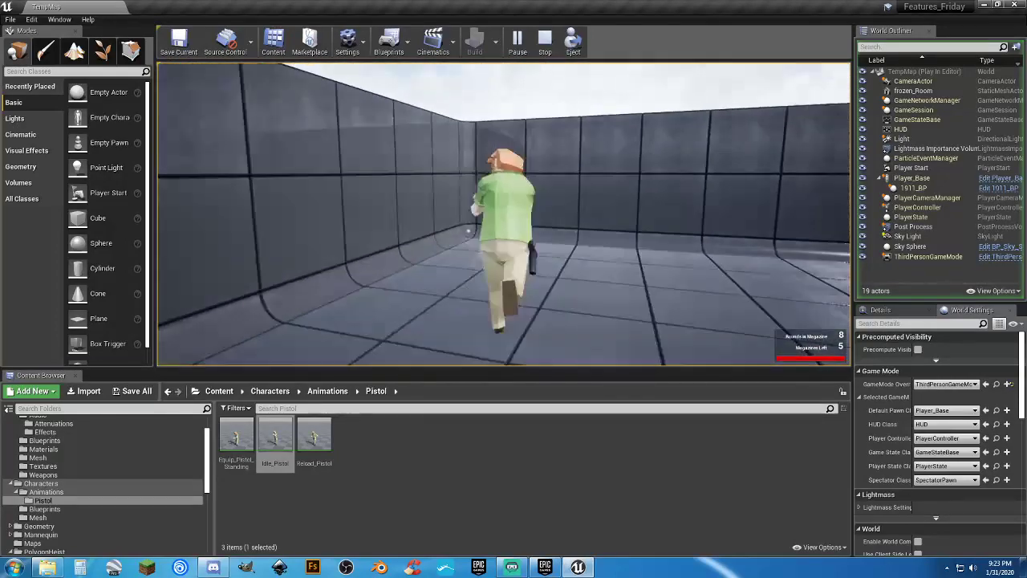
# Holster and re-equip the pistol several times while the character keeps running, and end the playtest.
pyautogui.press('w')
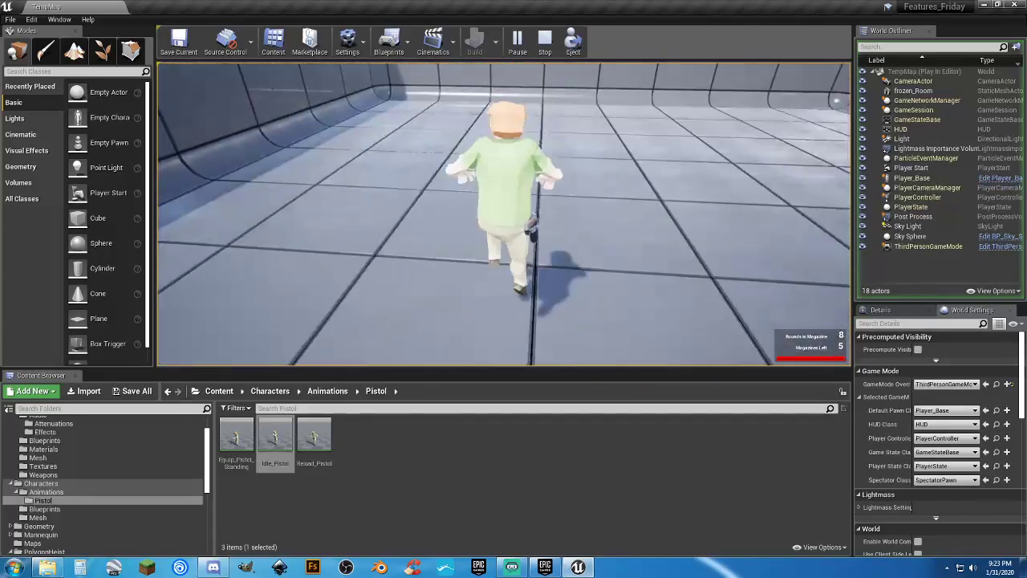
pyautogui.press('w')
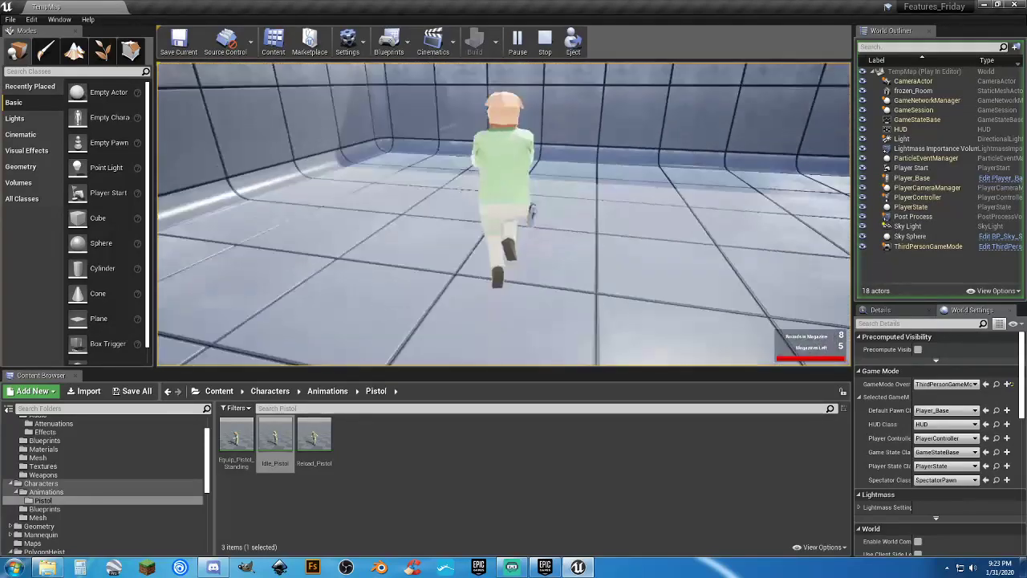
pyautogui.press('w')
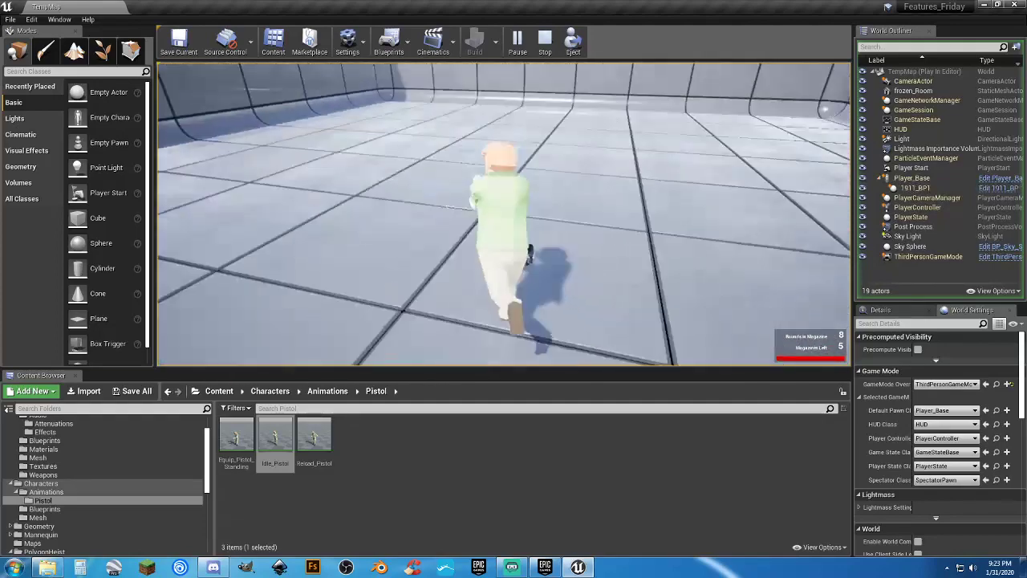
pyautogui.press('w')
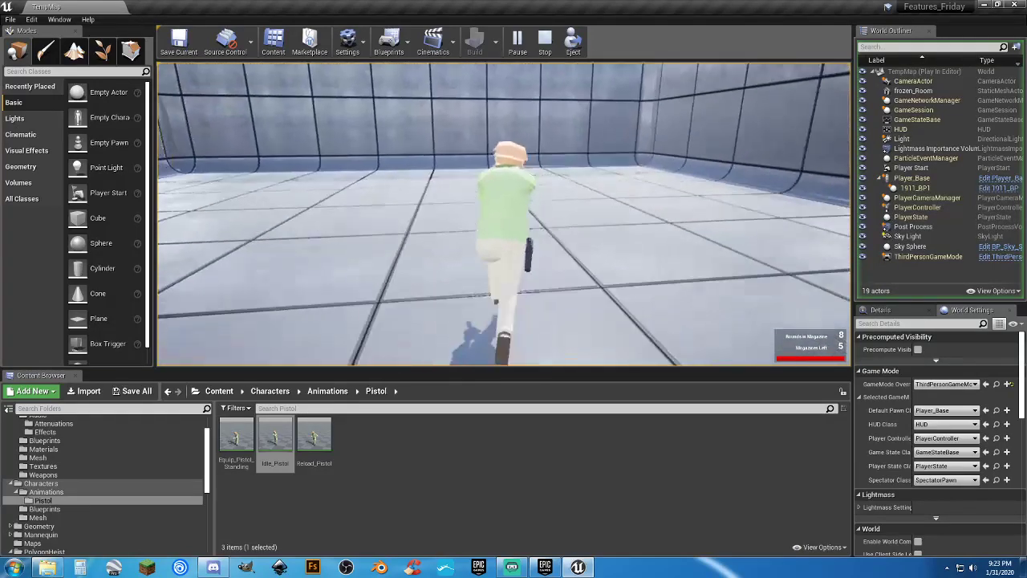
pyautogui.press('w')
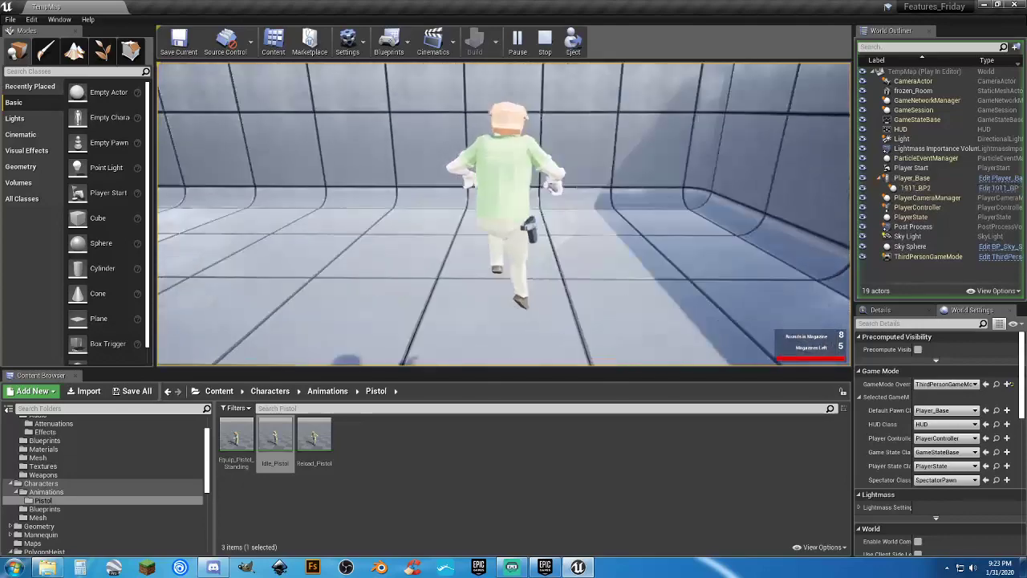
pyautogui.press('w')
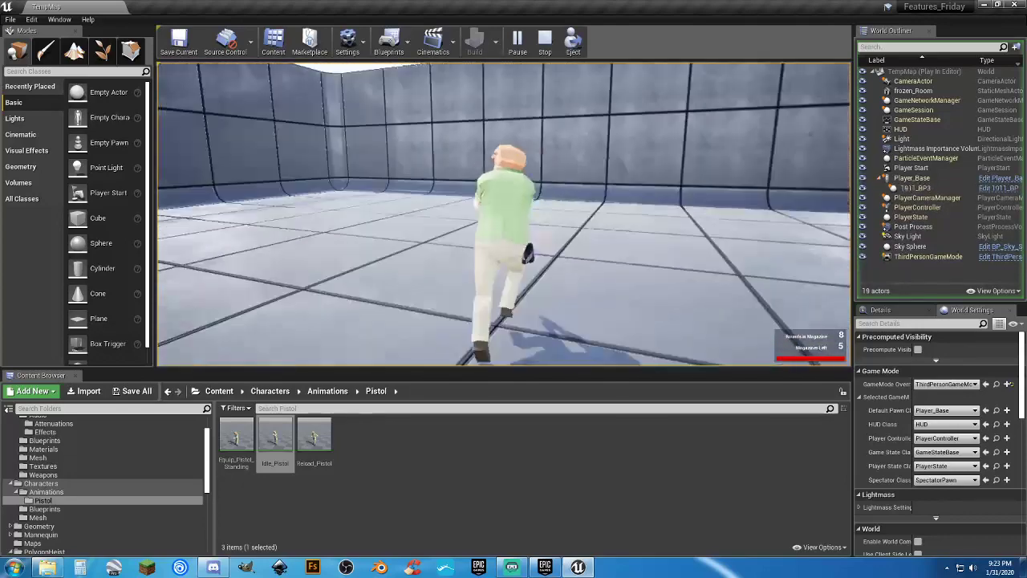
pyautogui.press('w')
pyautogui.press('Escape')
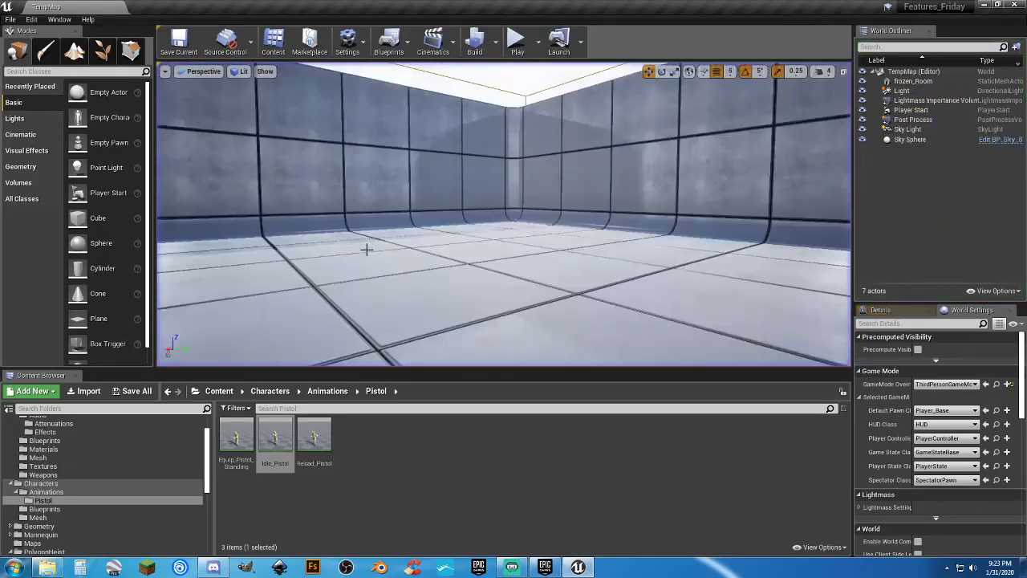
# Reopen the Unarmed animation blueprint from the Animations folder, review its Default state machine, and close it.
pyautogui.click(371, 441)
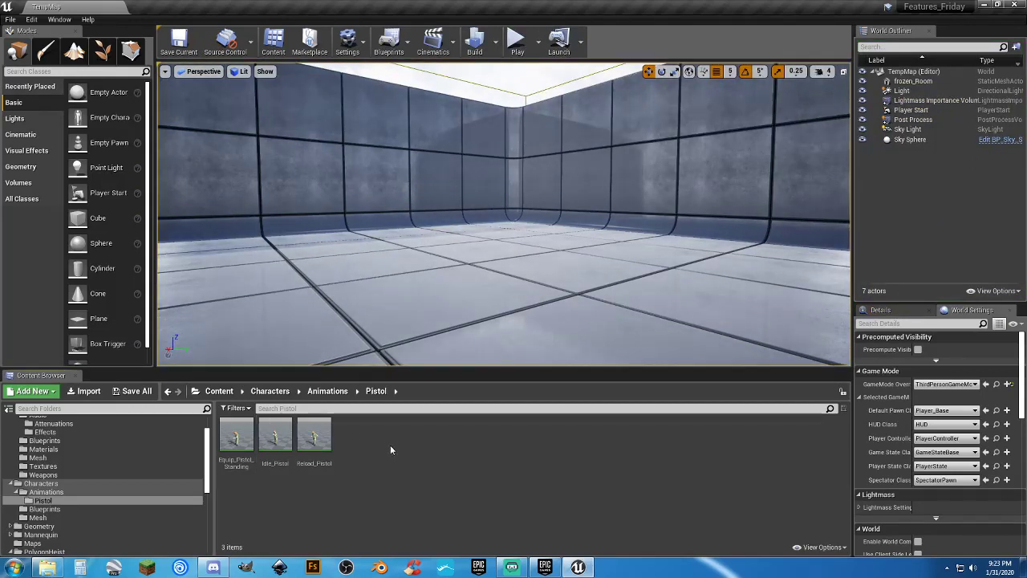
pyautogui.click(49, 492)
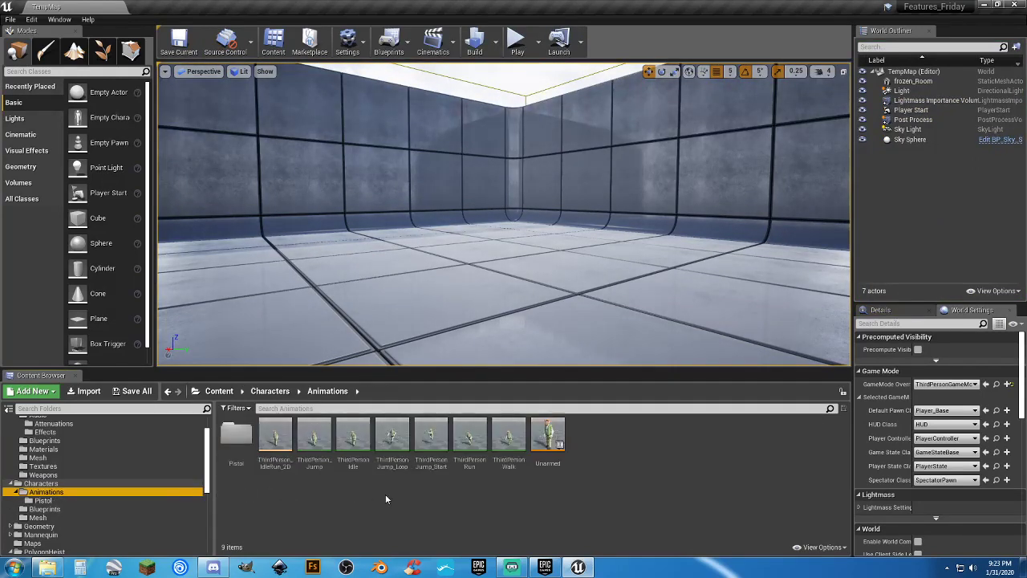
pyautogui.doubleClick(562, 465)
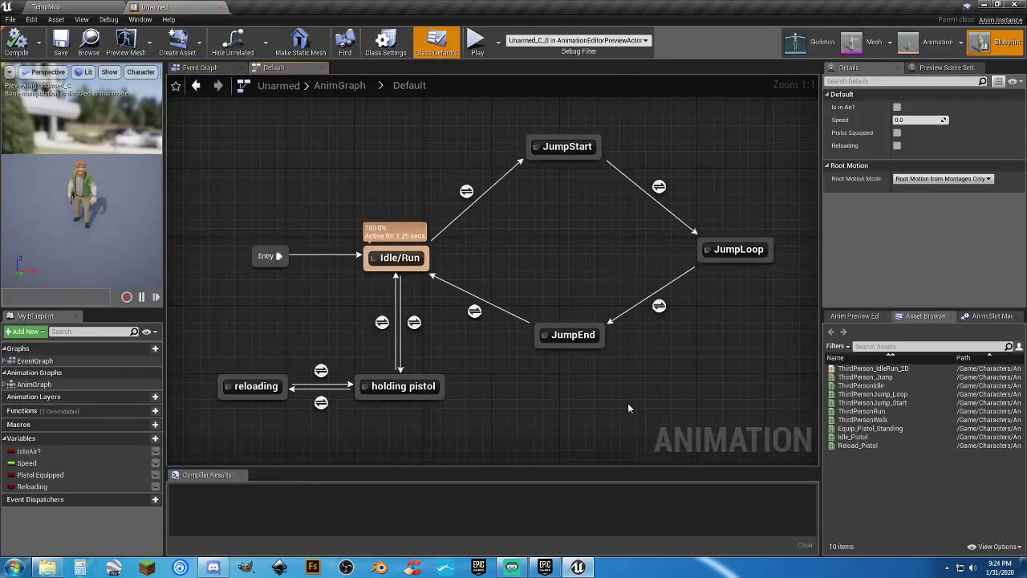
pyautogui.moveTo(627, 403); pyautogui.dragTo(552, 333, button='right')
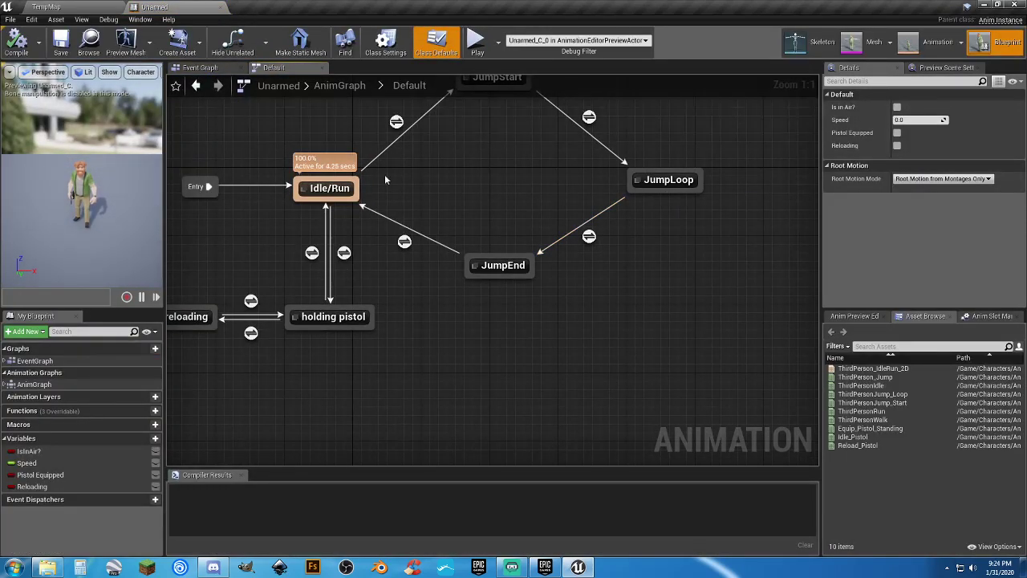
pyautogui.click(200, 8)
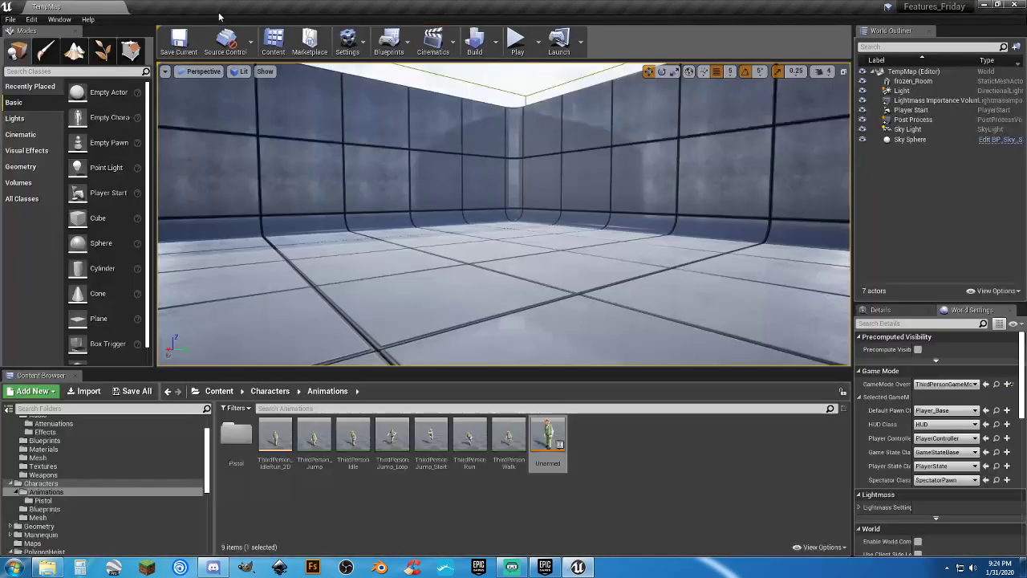
# Open the Player_Base blueprint from the Characters Blueprints folder and examine the Jump input nodes in its Event Graph.
pyautogui.click(633, 467)
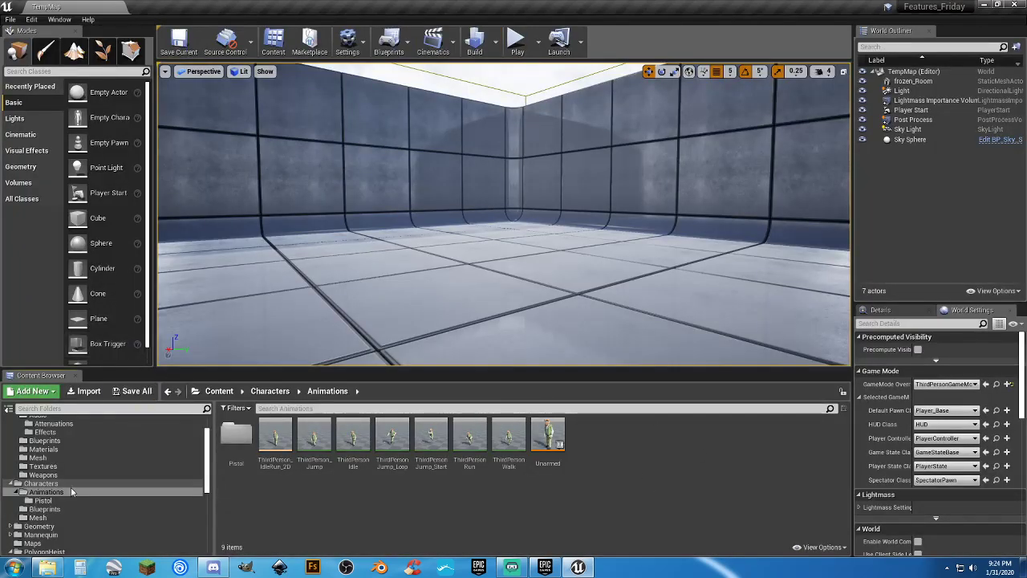
pyautogui.click(56, 508)
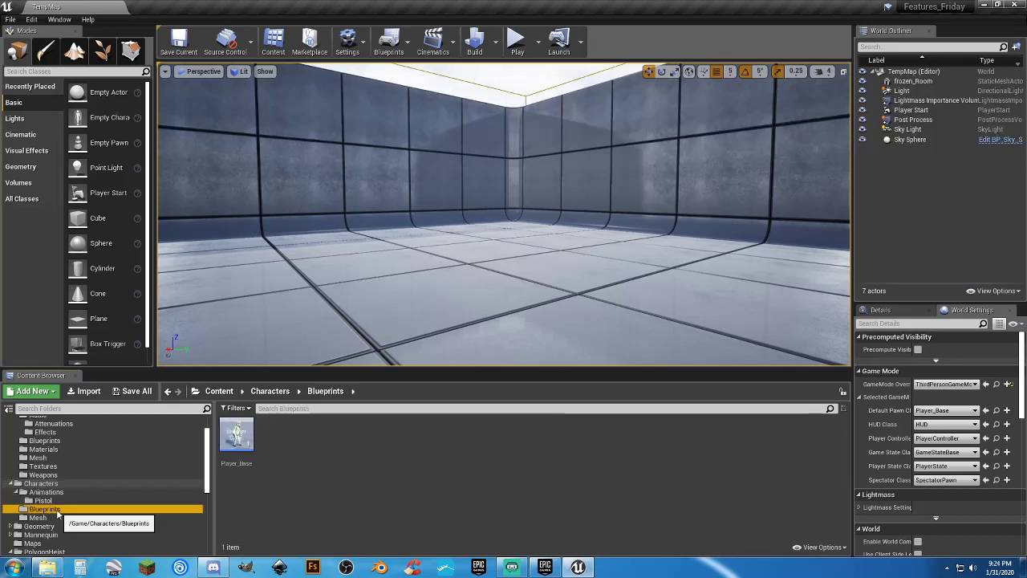
pyautogui.doubleClick(237, 437)
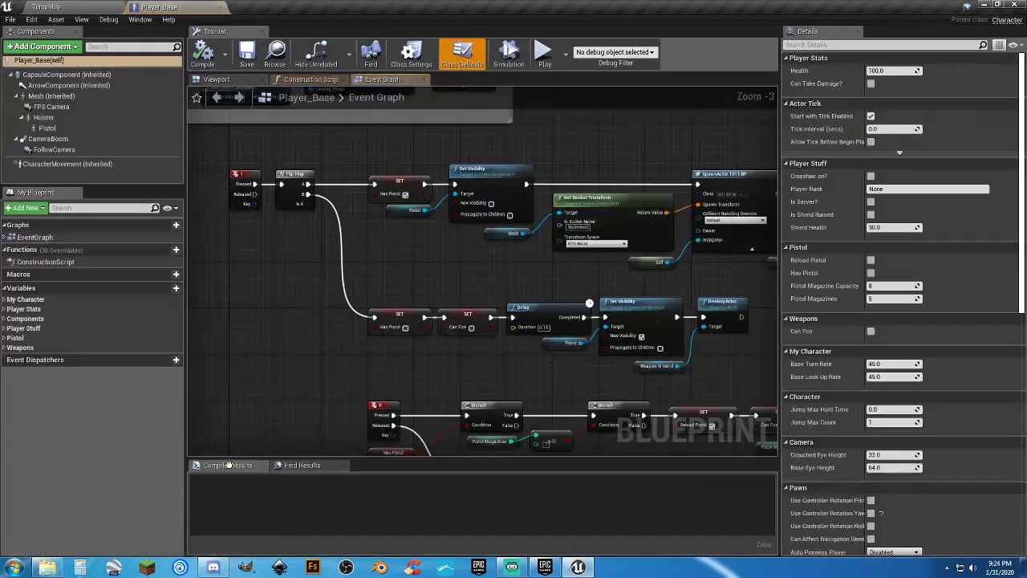
pyautogui.moveTo(295, 354); pyautogui.dragTo(383, 452, button='right')
pyautogui.scroll(-4, 240, 289)
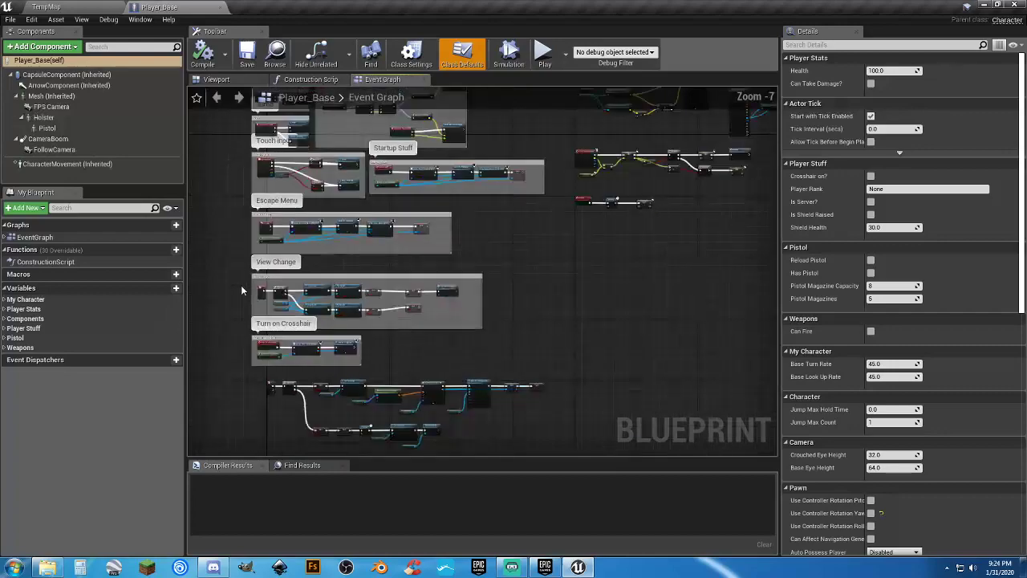
pyautogui.moveTo(240, 284); pyautogui.dragTo(304, 361, button='right')
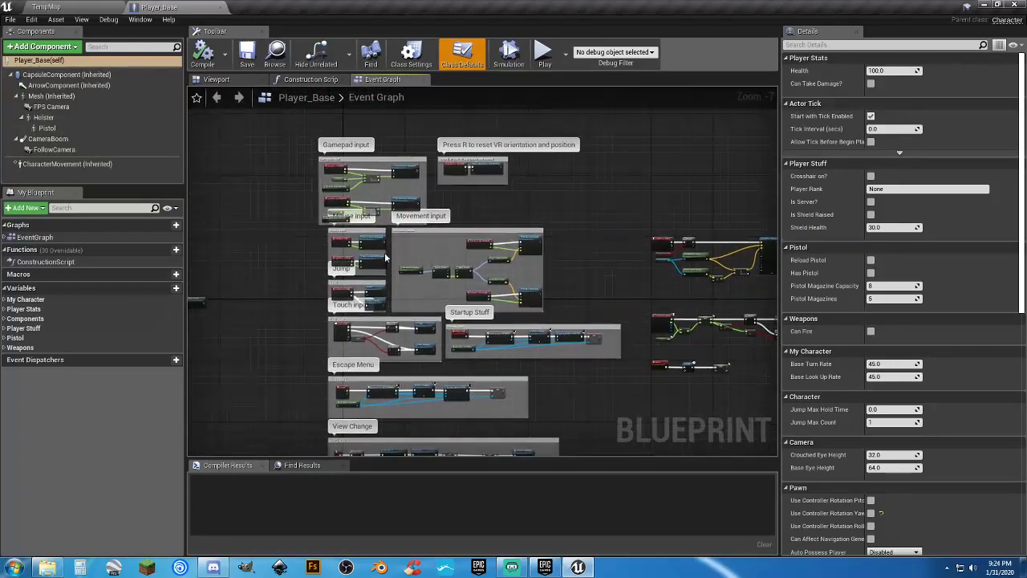
pyautogui.scroll(7, 385, 236)
pyautogui.moveTo(336, 233); pyautogui.dragTo(472, 5, button='right')
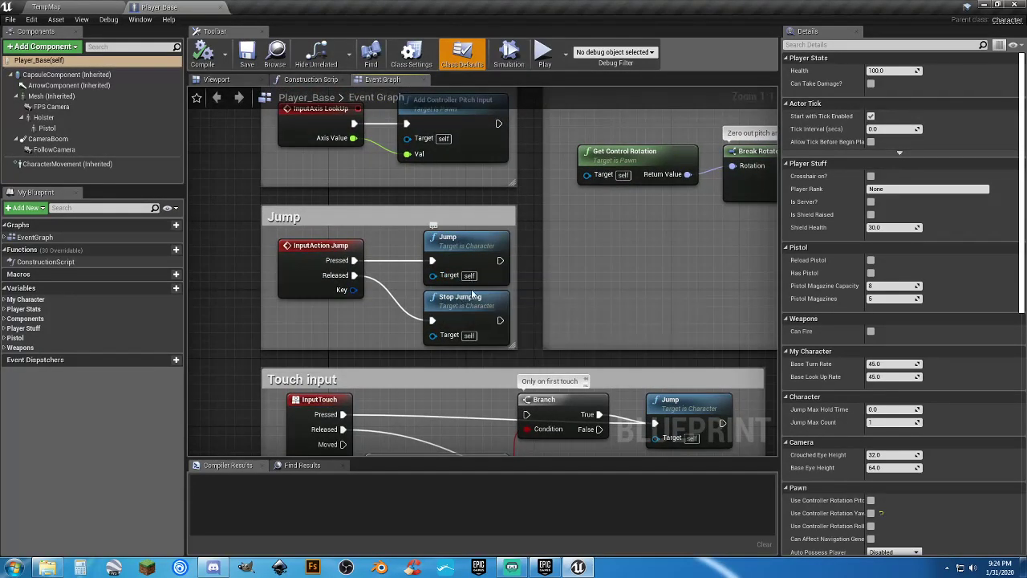
pyautogui.scroll(-4, 367, 313)
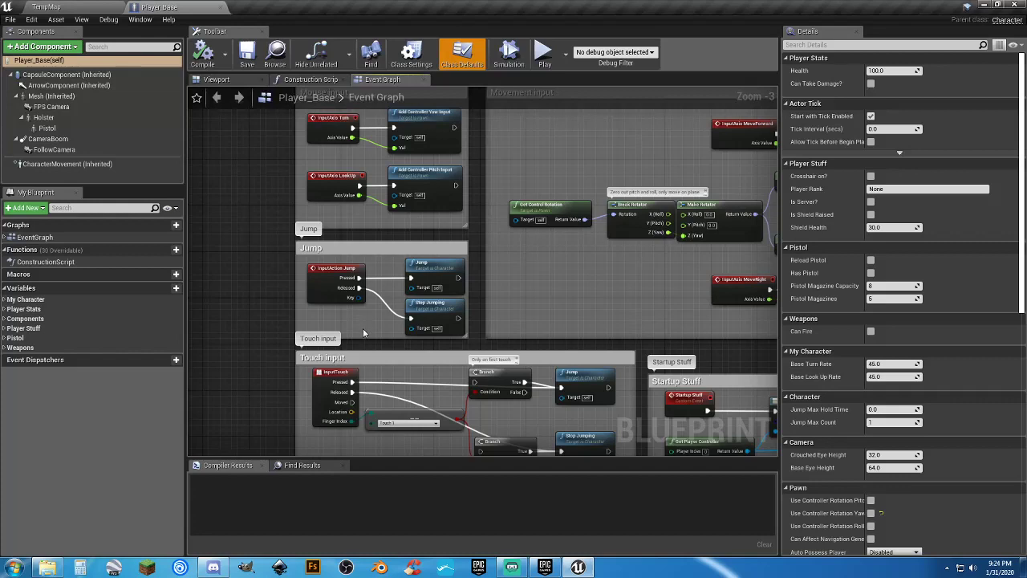
pyautogui.moveTo(363, 333); pyautogui.dragTo(356, 280, button='right')
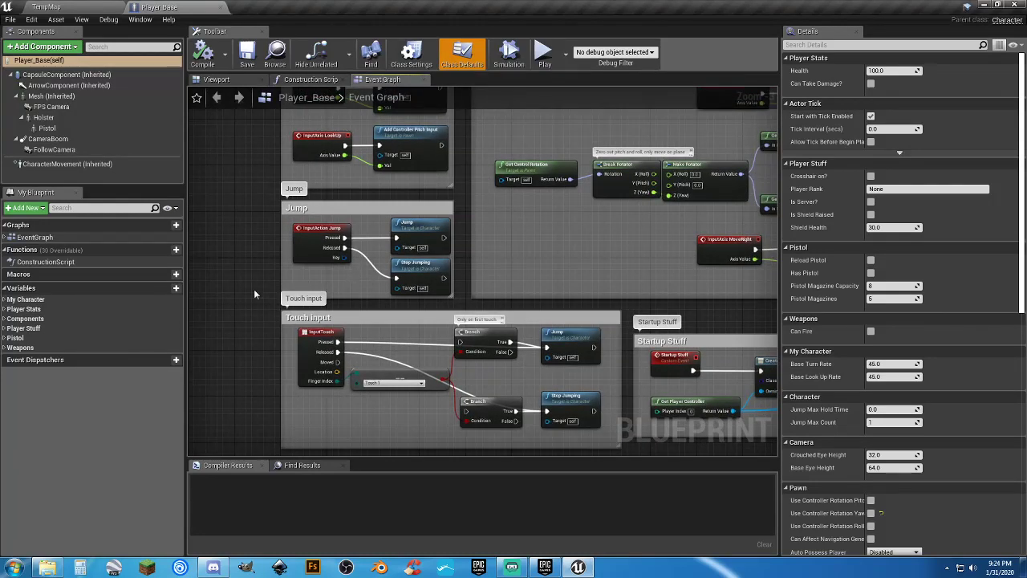
# Review the Escape Menu, View Change, Turn on Crosshair and pistol node groups in the Event Graph, and close Player_Base.
pyautogui.scroll(-2, 238, 304)
pyautogui.moveTo(247, 346); pyautogui.dragTo(289, 98, button='right')
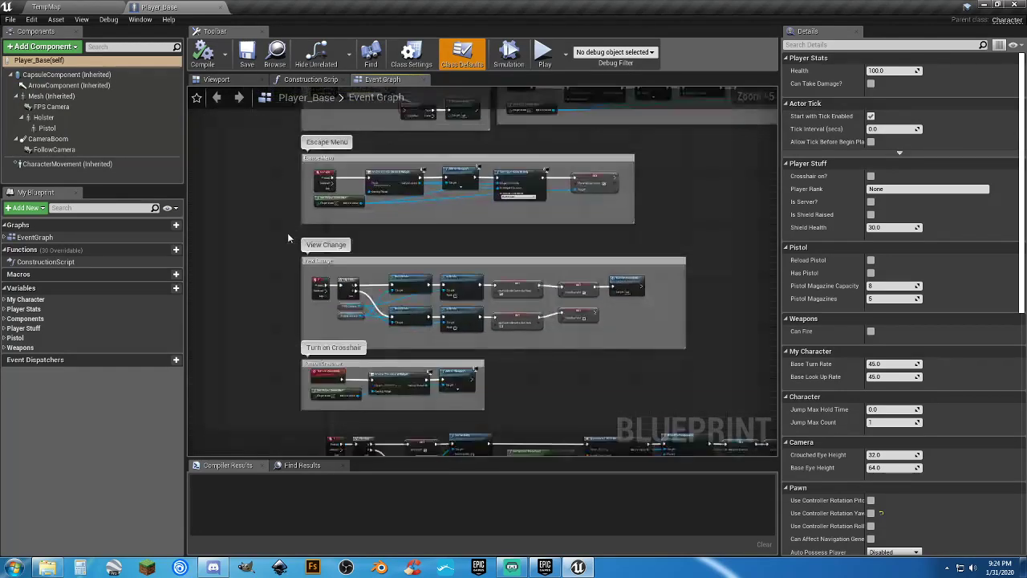
pyautogui.moveTo(261, 366); pyautogui.dragTo(278, 168, button='right')
pyautogui.scroll(5, 336, 281)
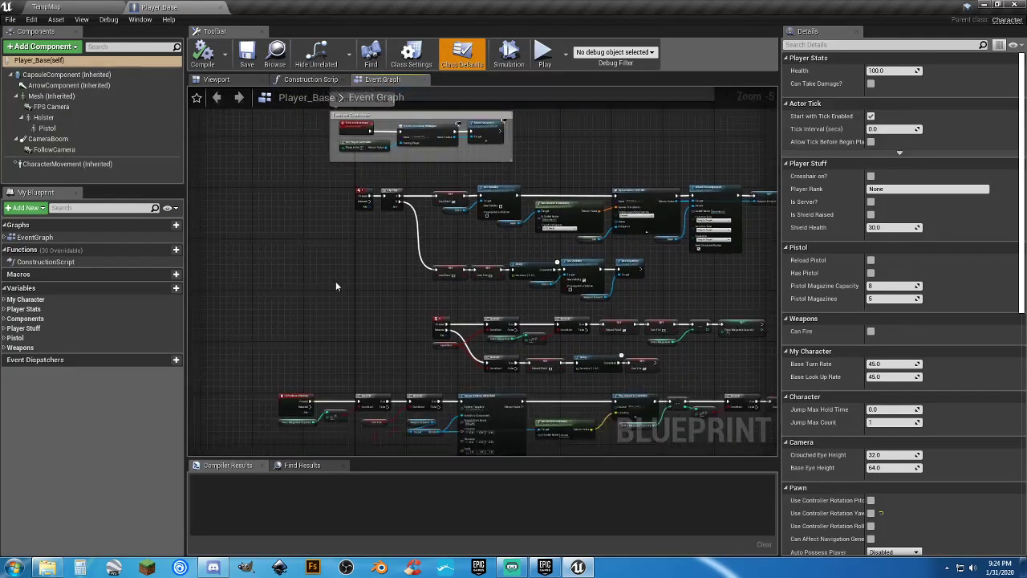
pyautogui.moveTo(385, 238); pyautogui.dragTo(327, 389, button='right')
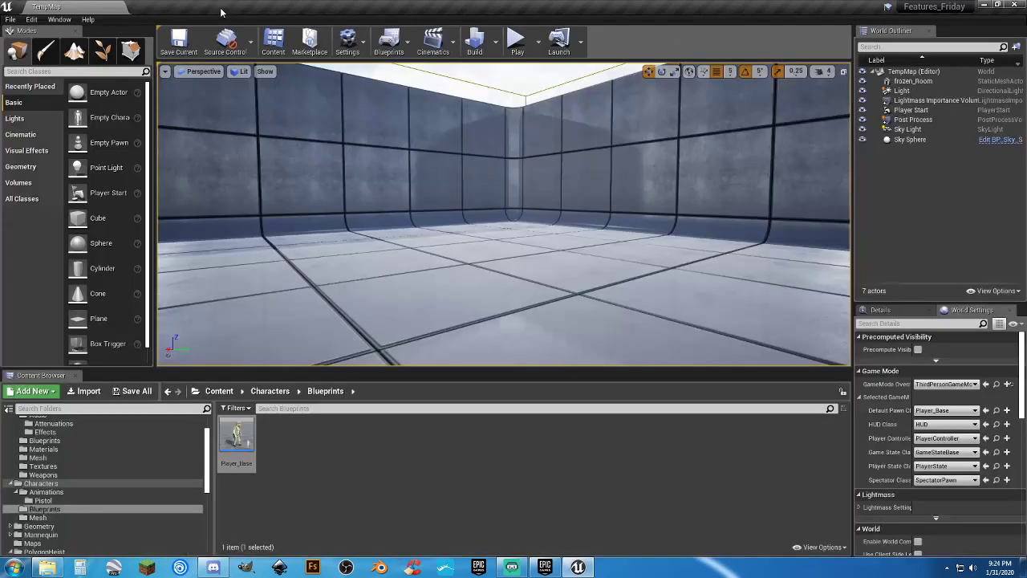
pyautogui.click(222, 8)
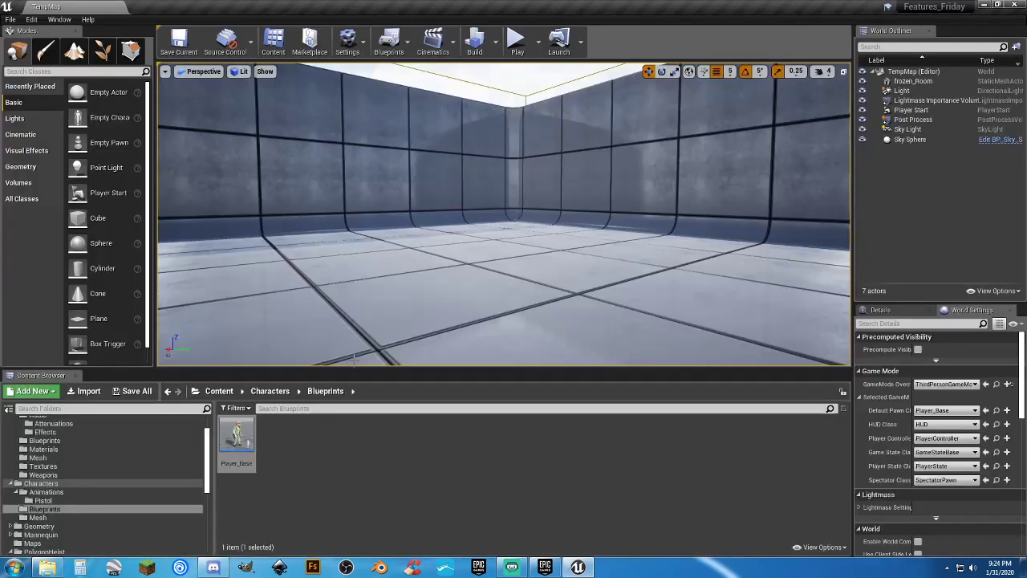
pyautogui.click(353, 457)
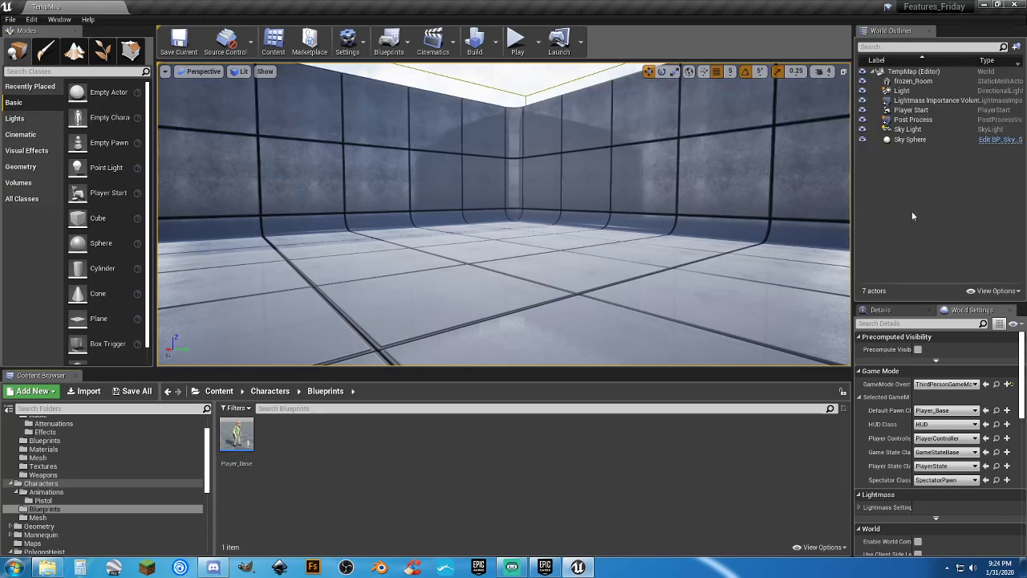
# Create a folder named Map Shit in the World Outliner.
pyautogui.rightClick(899, 172)
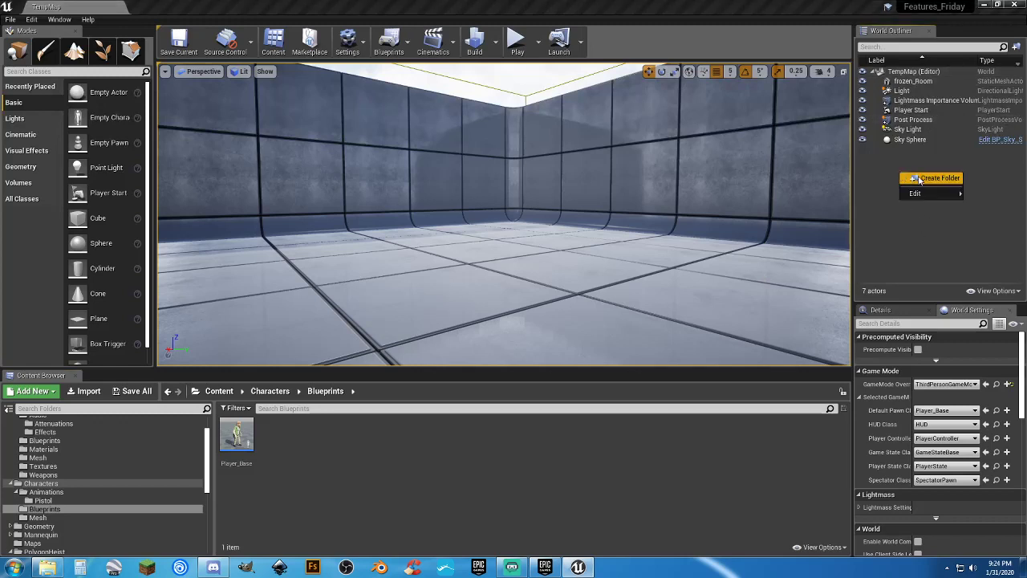
pyautogui.click(919, 179)
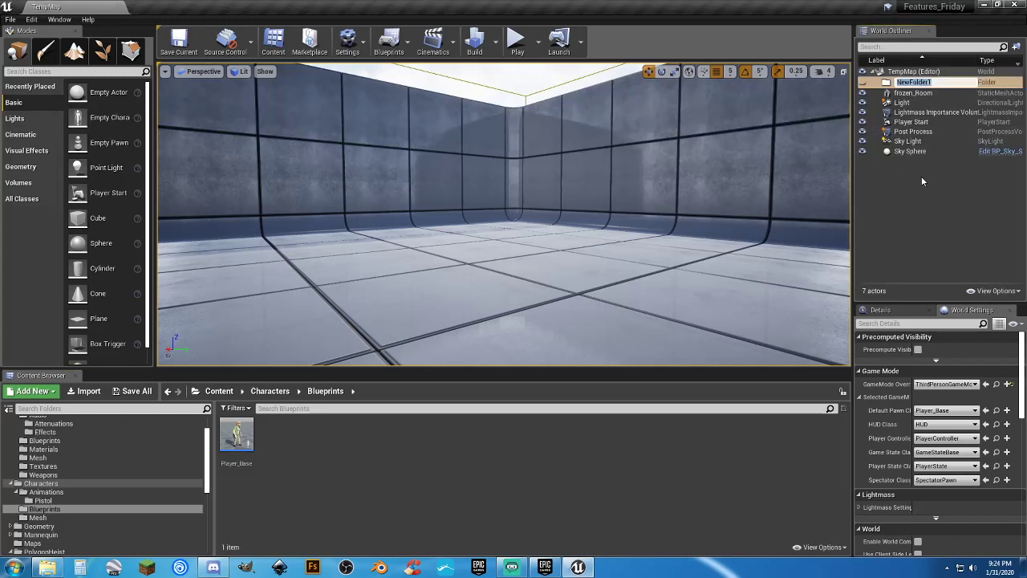
pyautogui.write('Map Sitt')
pyautogui.press('Return')
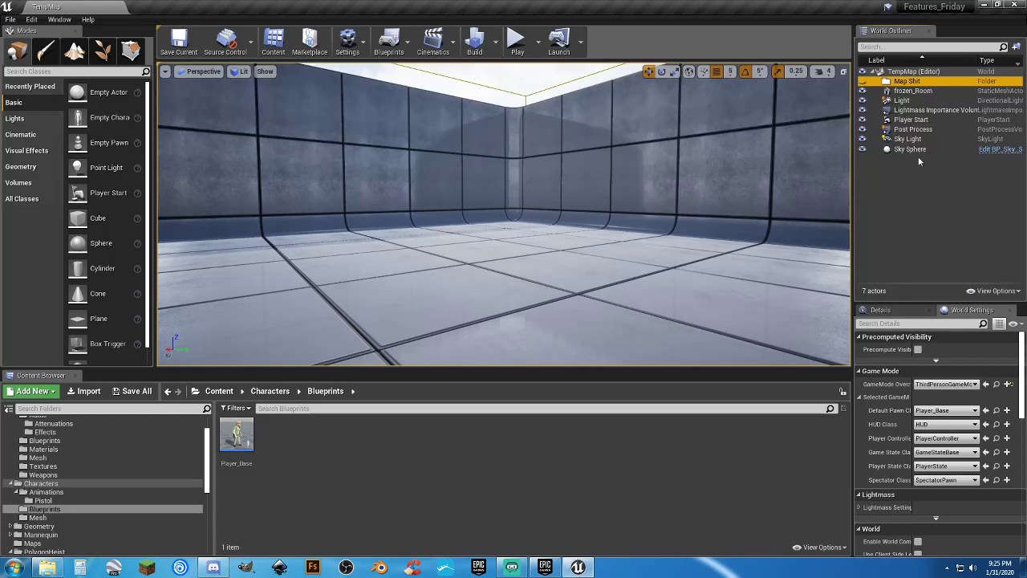
# Move all the level's actors, from frozen_Room through Sky Sphere, into the Map Shit folder and collapse it.
pyautogui.click(913, 149)
pyautogui.keyDown('shift'); pyautogui.click(914, 93); pyautogui.keyUp('shift')
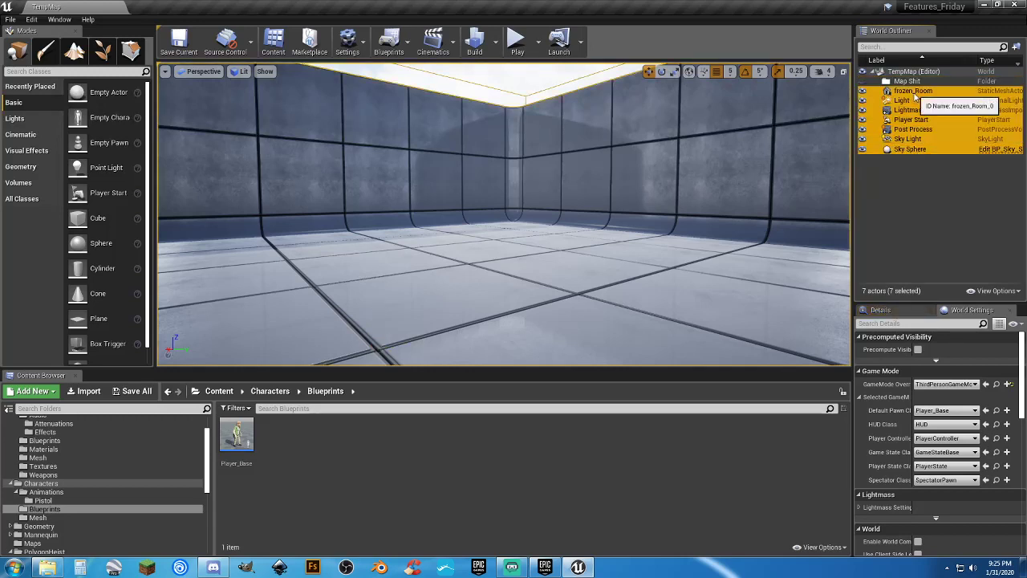
pyautogui.moveTo(915, 95); pyautogui.dragTo(915, 83)
pyautogui.click(913, 82)
pyautogui.click(878, 81)
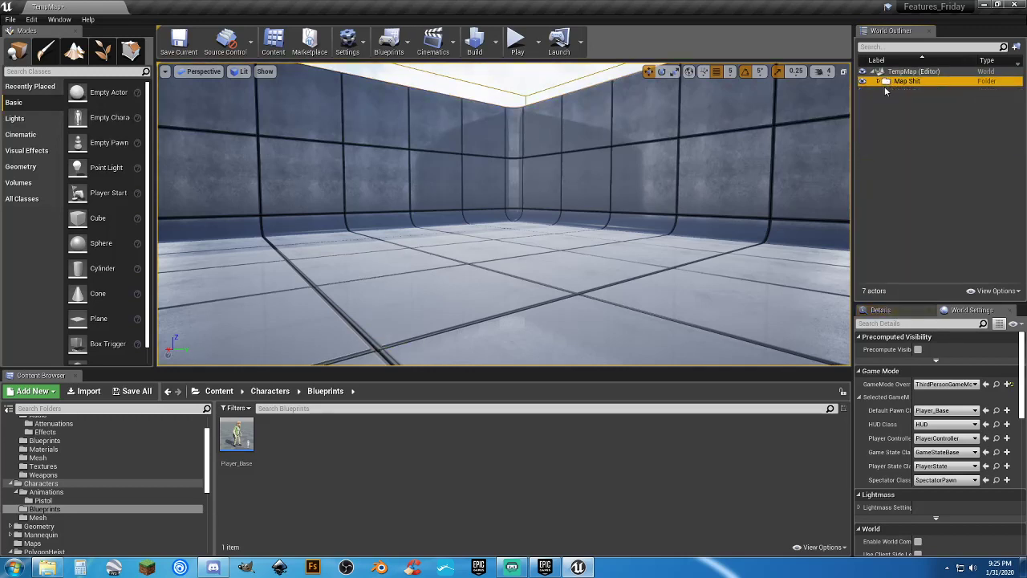
pyautogui.click(892, 96)
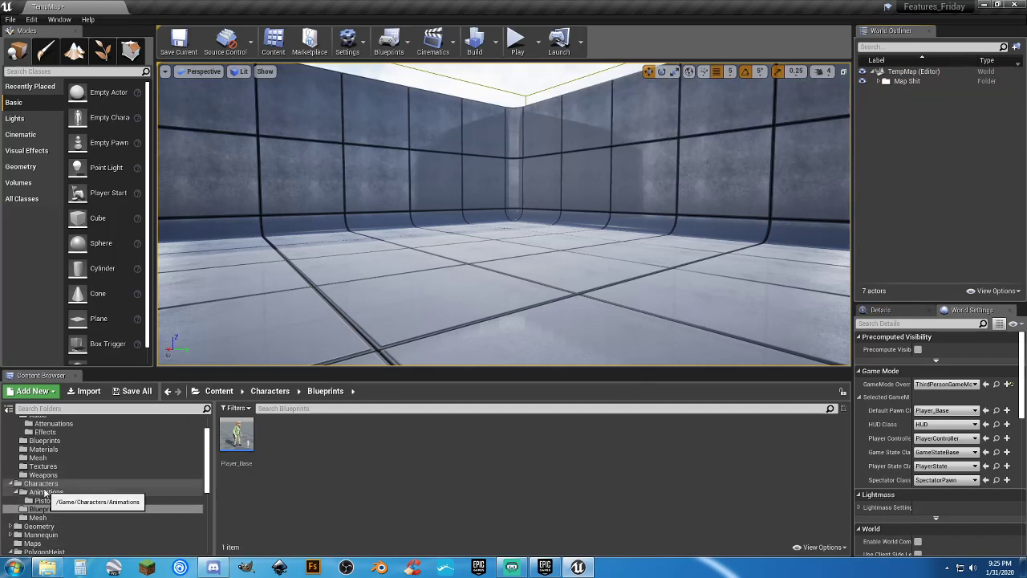
# Create a folder named Pickups inside the project's Assets folder and open it.
pyautogui.scroll(2, 45, 491)
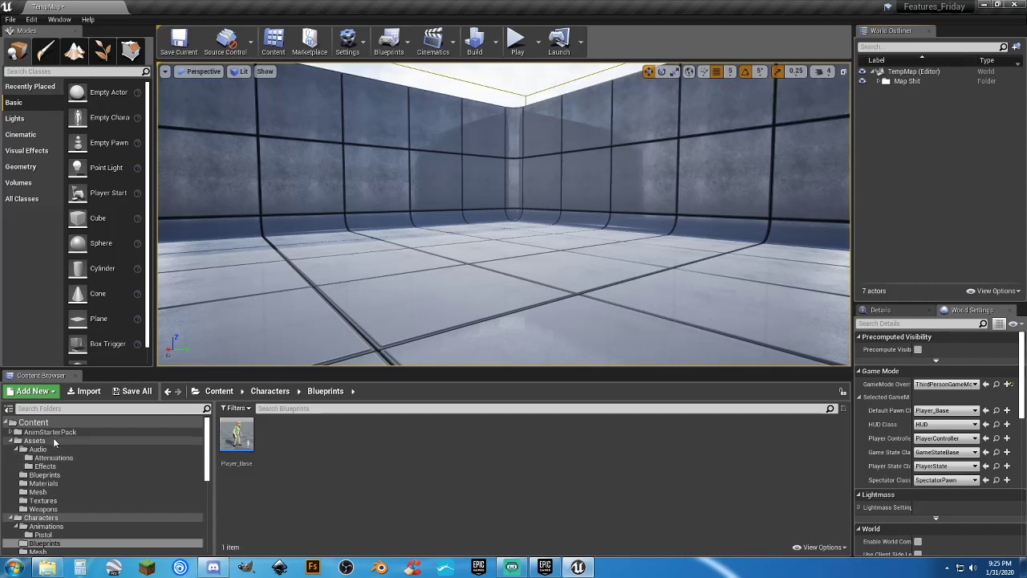
pyautogui.click(47, 442)
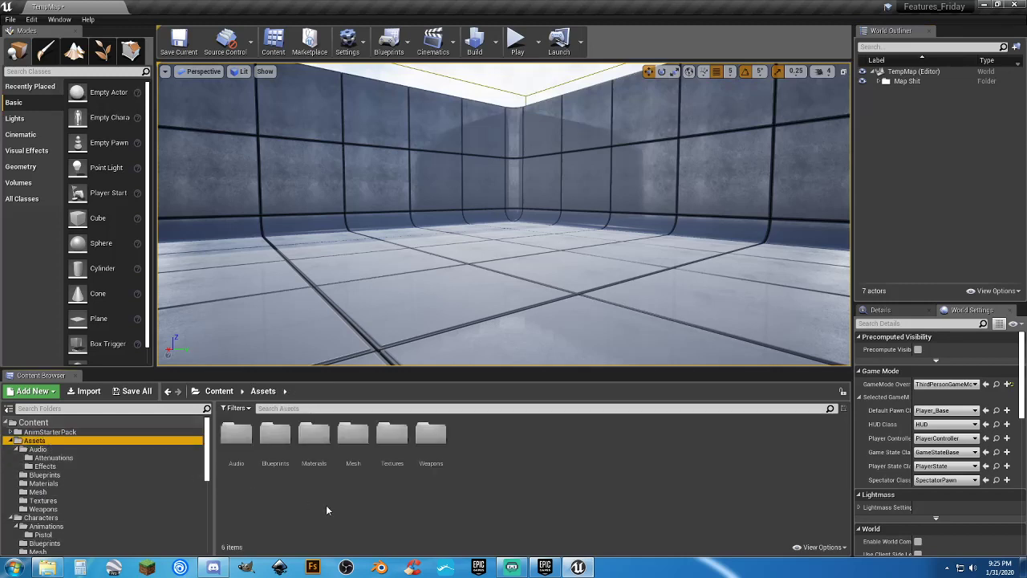
pyautogui.doubleClick(275, 438)
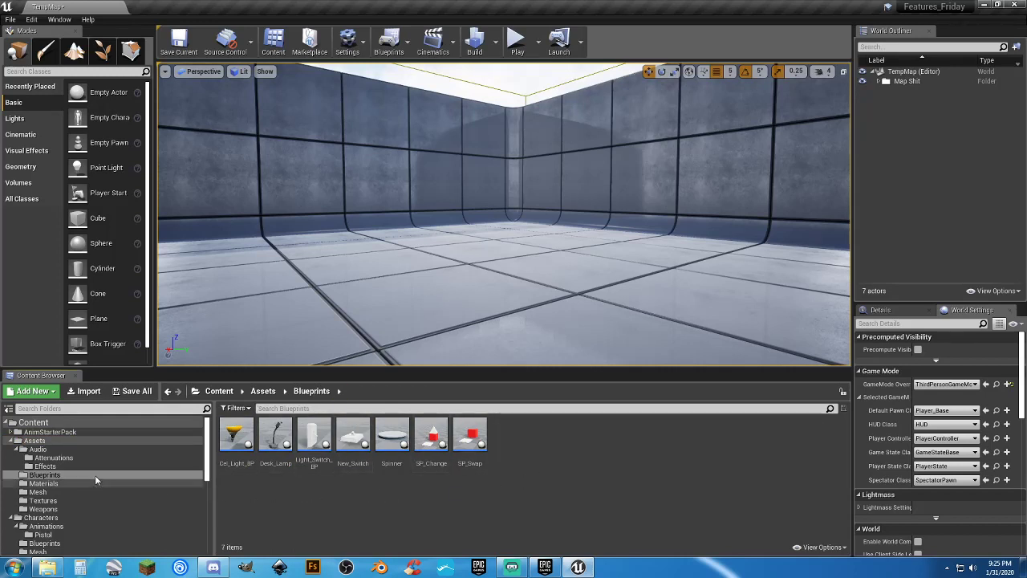
pyautogui.click(66, 441)
pyautogui.rightClick(475, 437)
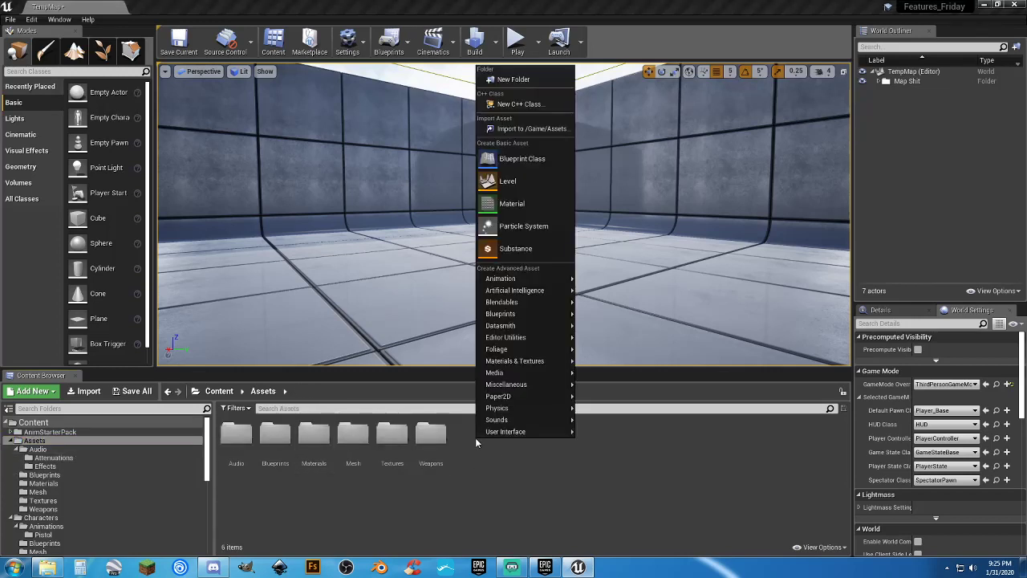
pyautogui.click(521, 78)
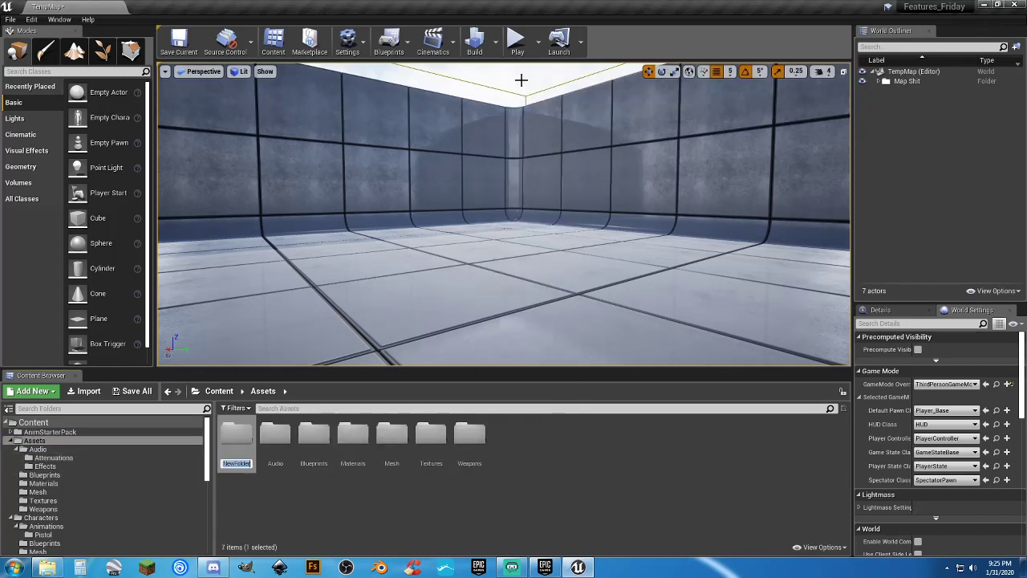
pyautogui.write('Pickups')
pyautogui.press('Return')
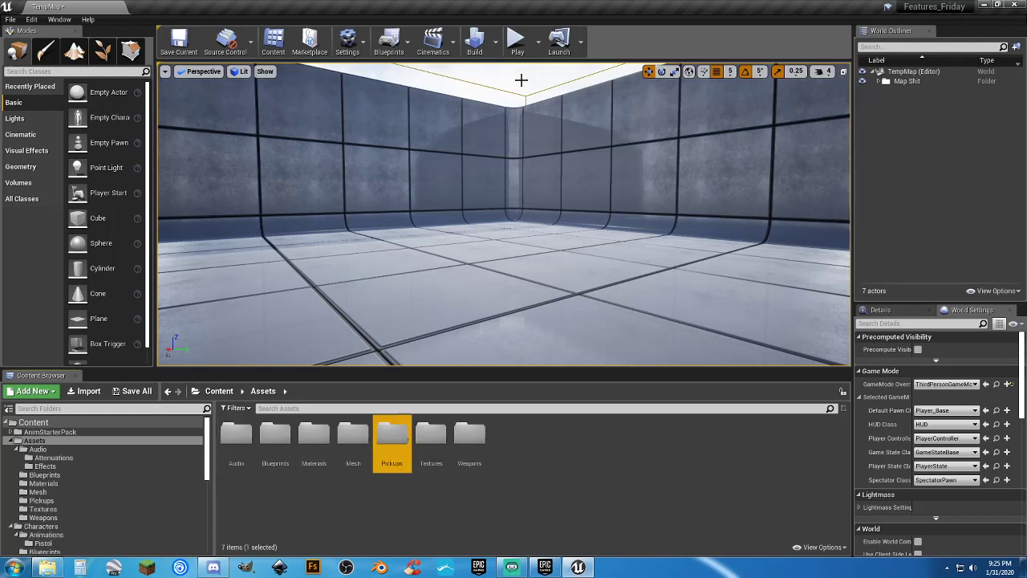
pyautogui.press('Return')
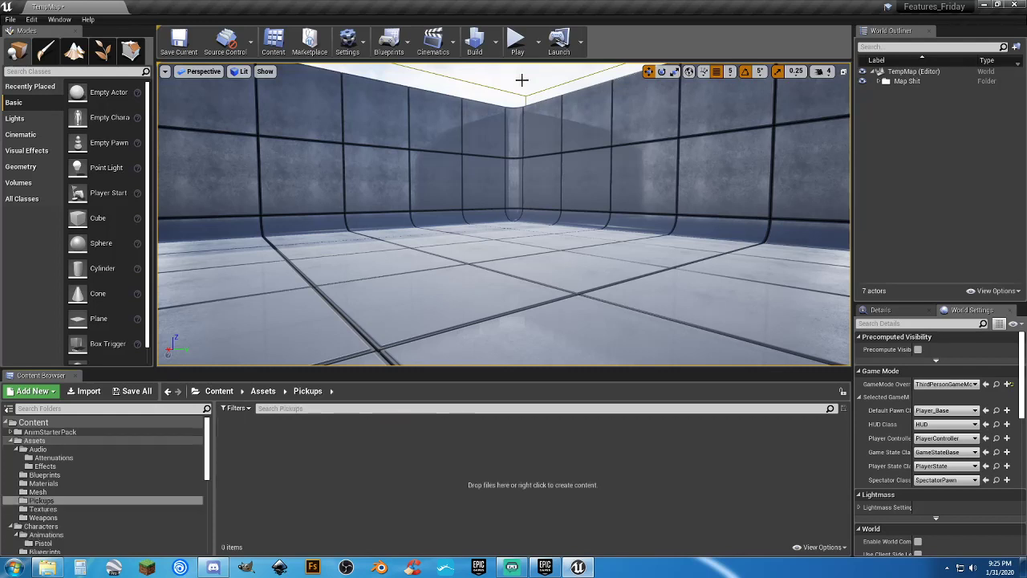
# Create an Actor blueprint named 1911_Mag_PU in the Pickups folder and open it for editing.
pyautogui.rightClick(298, 475)
pyautogui.click(374, 200)
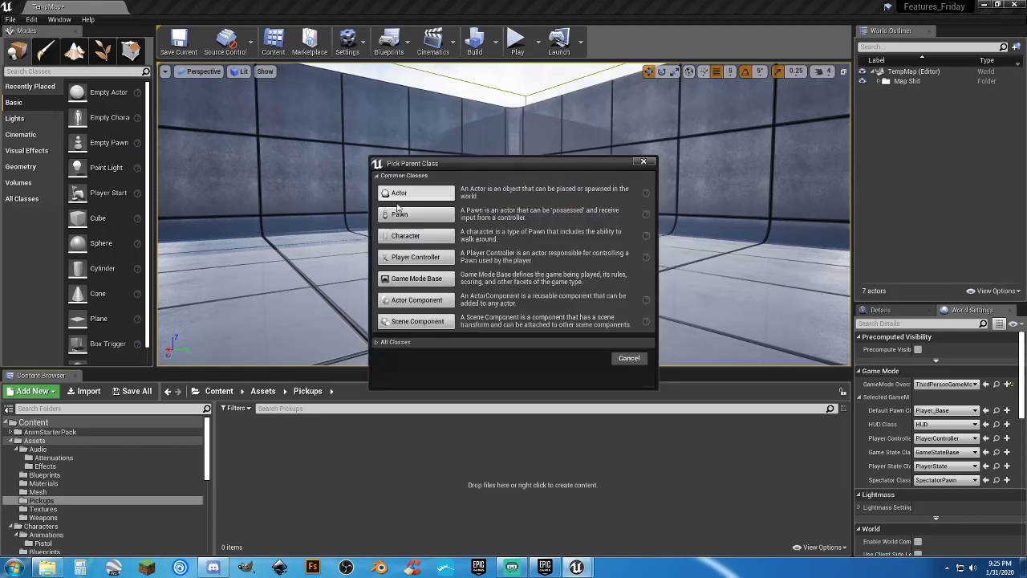
pyautogui.click(410, 201)
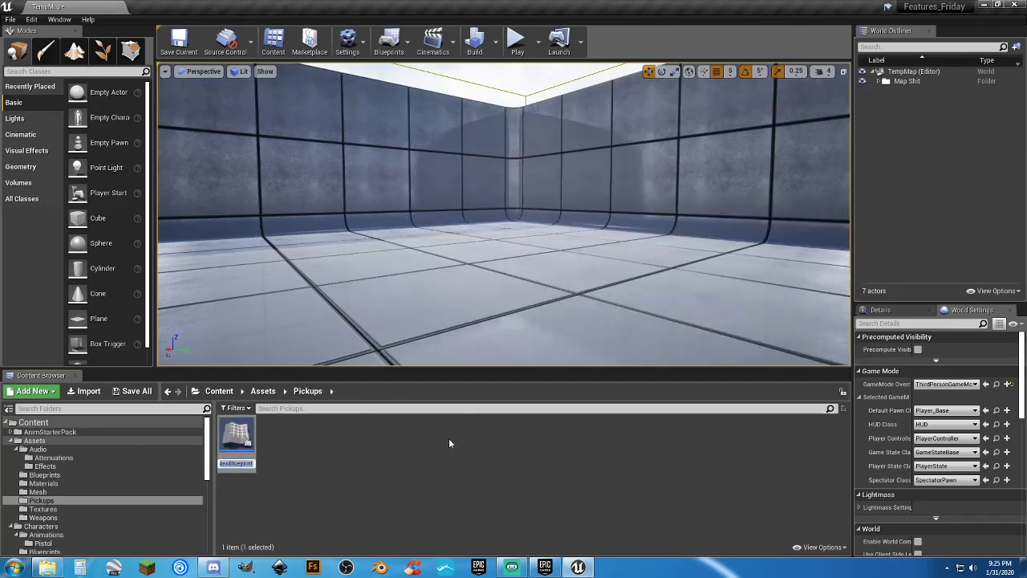
pyautogui.write('1911')
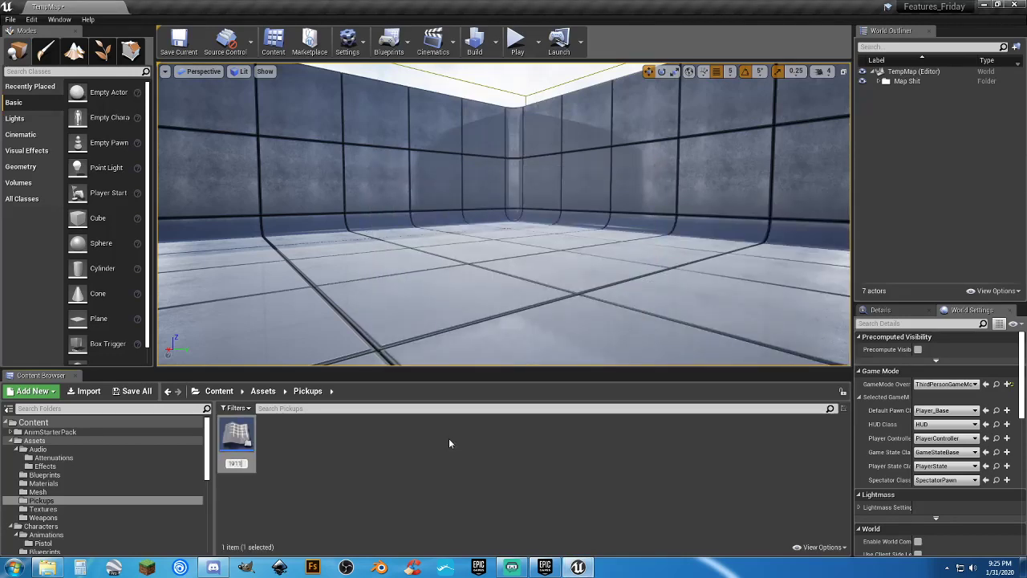
pyautogui.write('_Mag_{U')
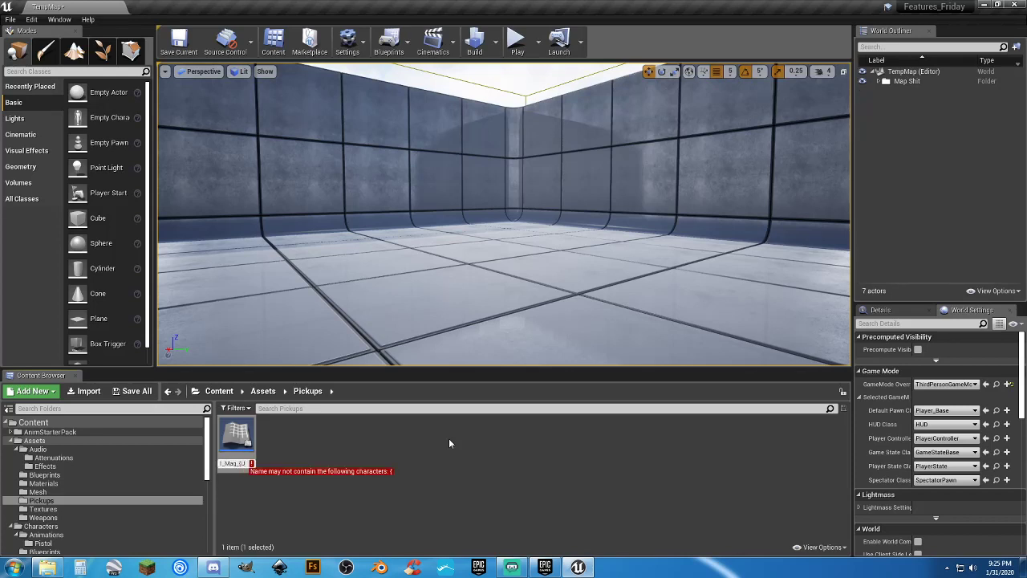
pyautogui.press('BackSpace')
pyautogui.write('PU')
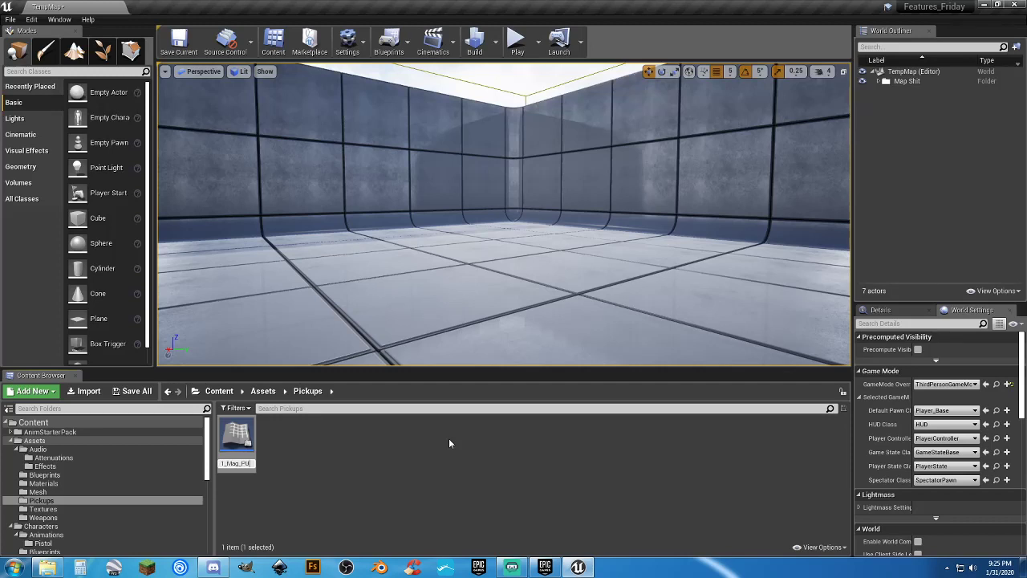
pyautogui.press('Return')
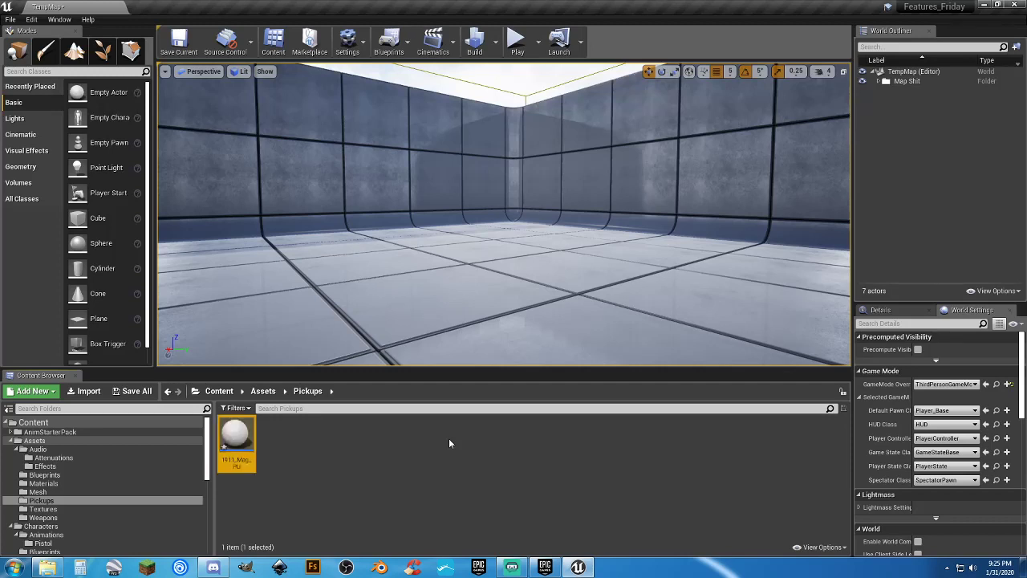
pyautogui.press('Return')
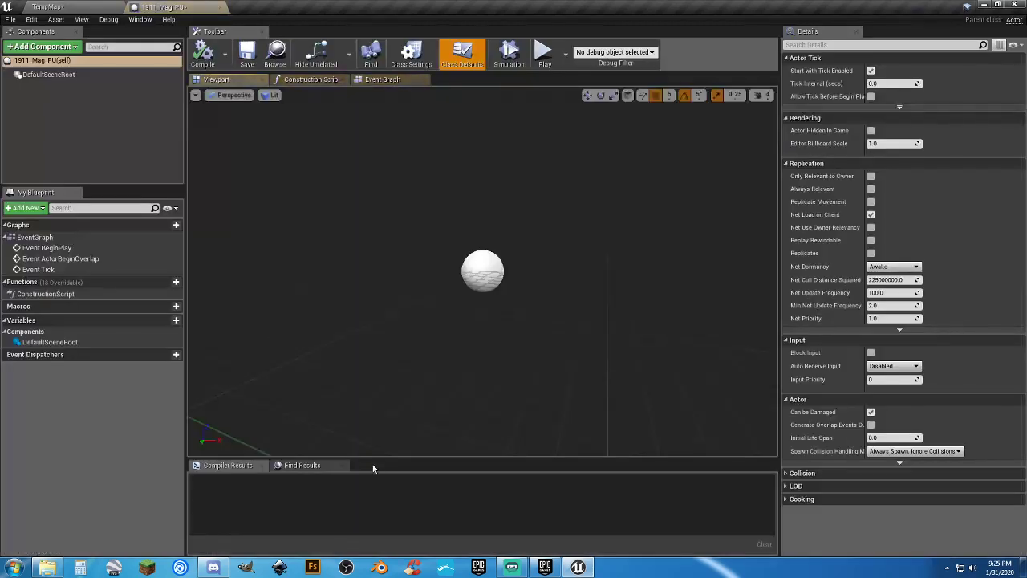
# Add the SK_Wep_PistolBandit_Mag_01 mesh from Weapons_Rigged to 1911_Mag_PU as a skeletal mesh component named Magazine.
pyautogui.click(84, 8)
pyautogui.scroll(-3, 59, 507)
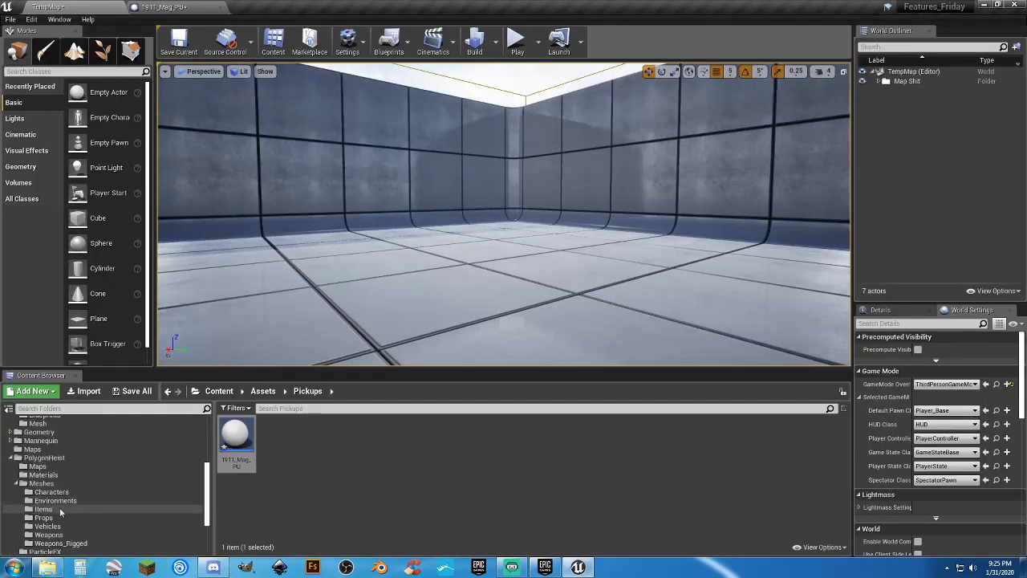
pyautogui.click(84, 544)
pyautogui.click(785, 502)
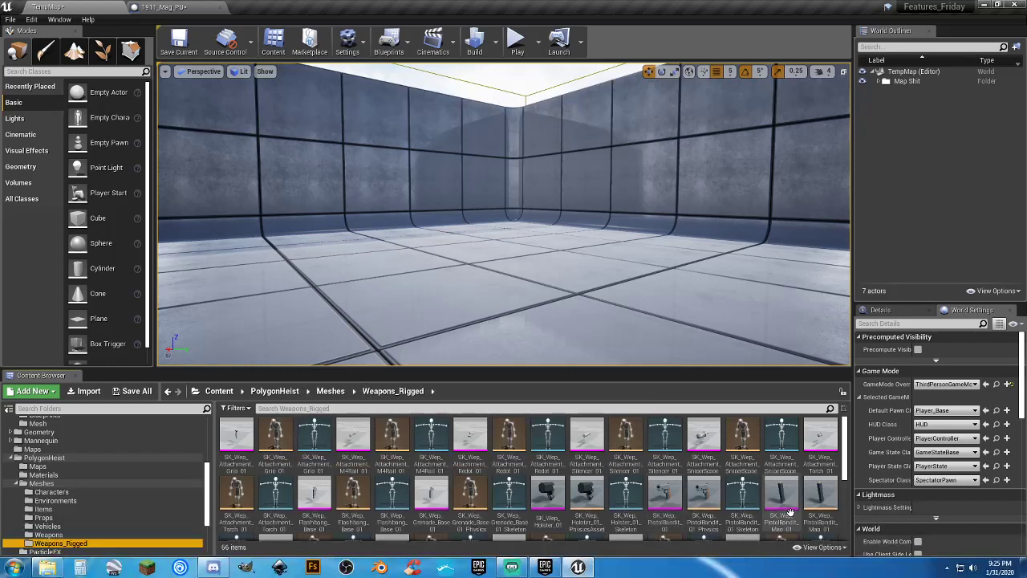
pyautogui.click(196, 8)
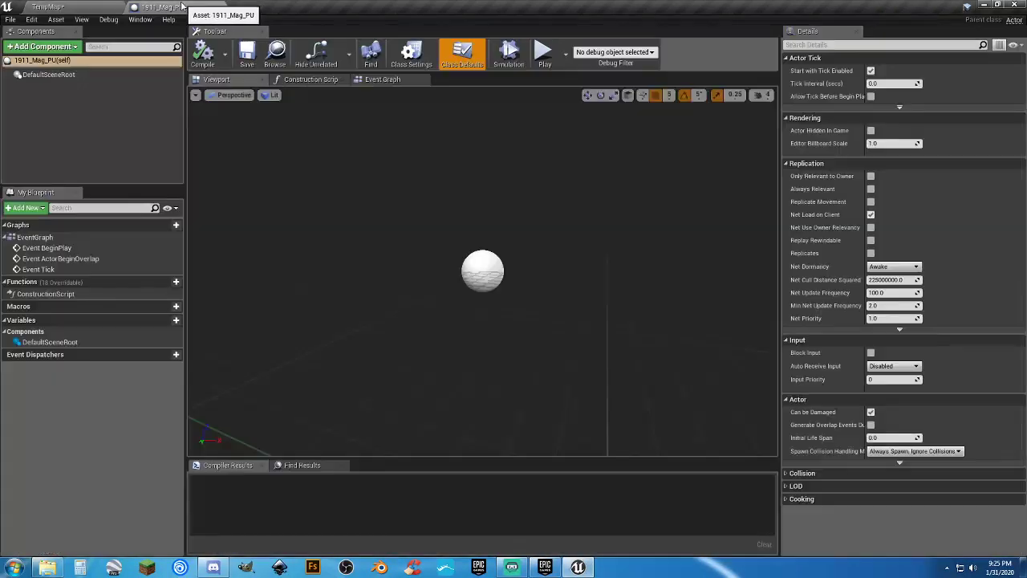
pyautogui.click(44, 46)
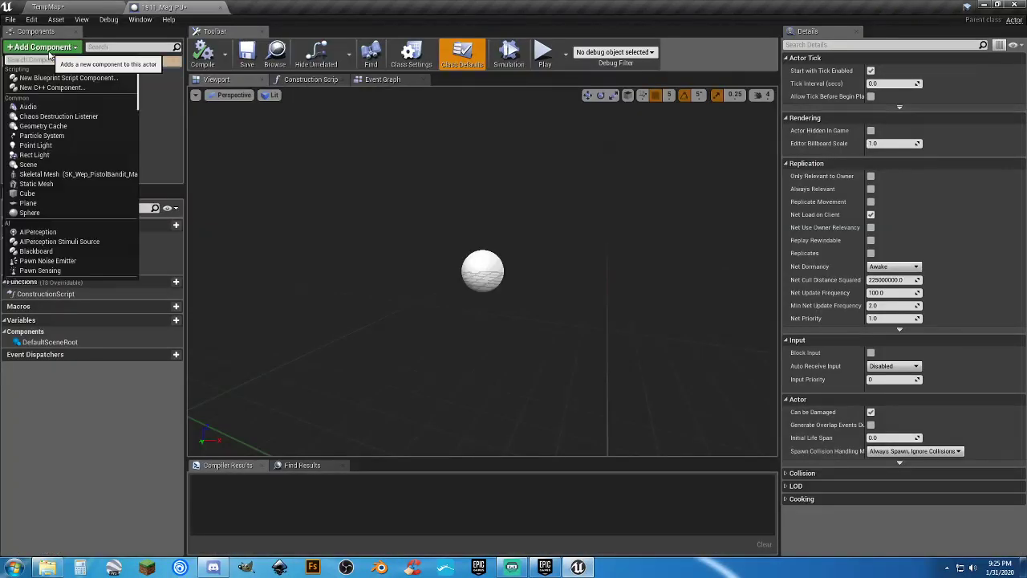
pyautogui.click(69, 174)
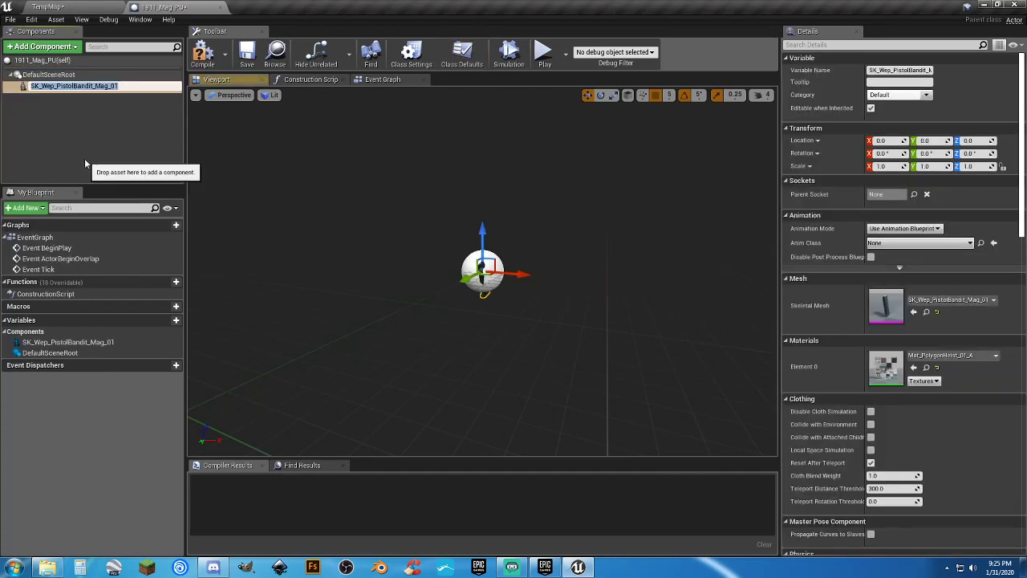
pyautogui.write('Ma')
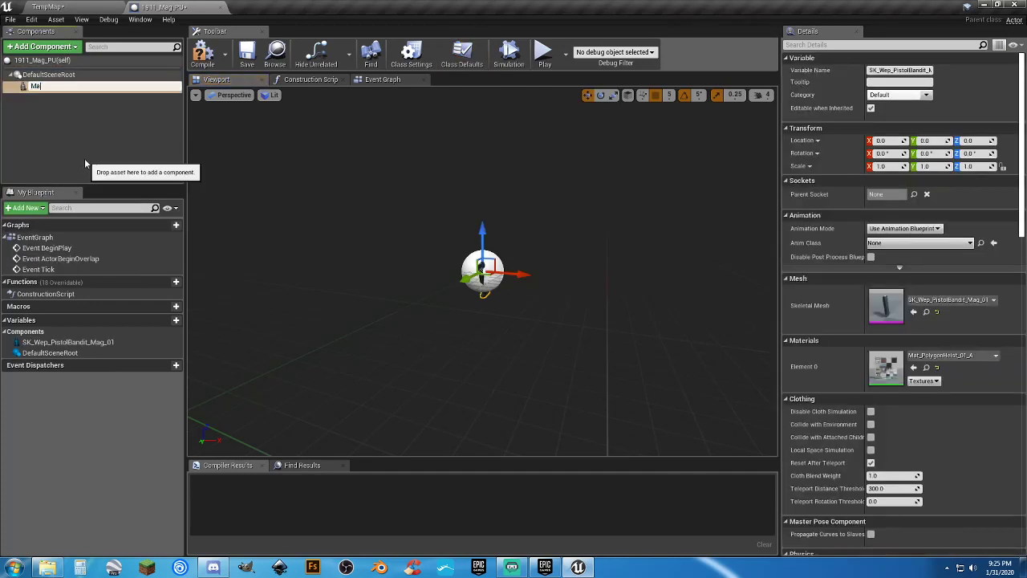
pyautogui.write('gazine')
pyautogui.press('Return')
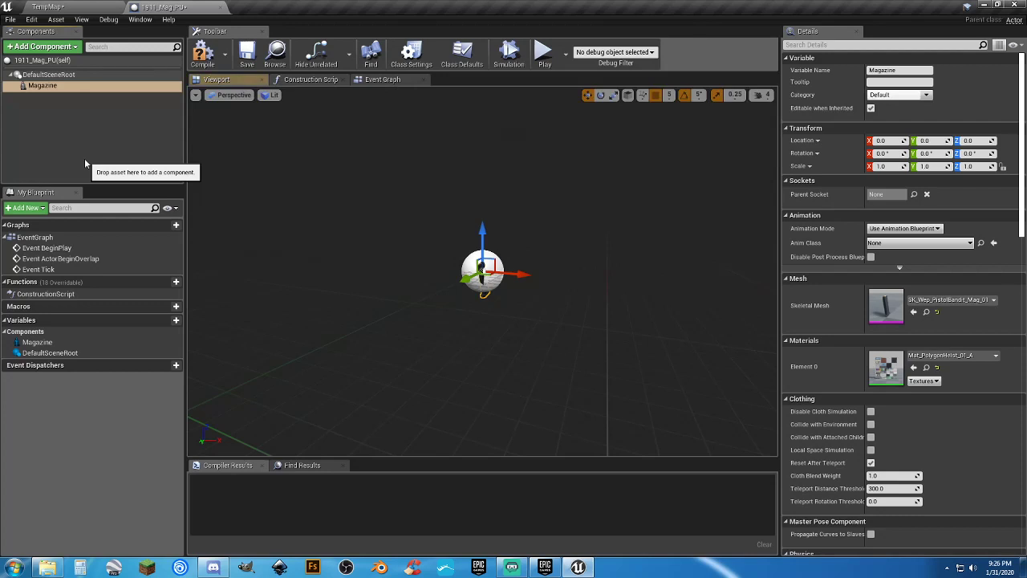
# Rotate the Magazine mesh so that it lies horizontally, and deselect it.
pyautogui.click(600, 94)
pyautogui.scroll(1, 556, 228)
pyautogui.moveTo(502, 243); pyautogui.dragTo(527, 251)
pyautogui.click(59, 126)
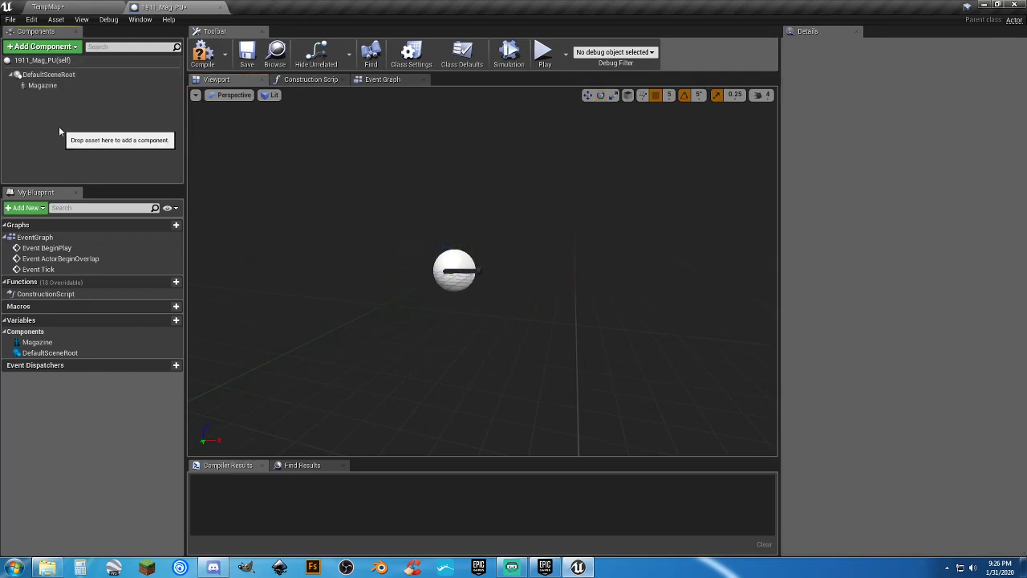
# Add a Box Collision component under the blueprint's scene root, keeping its default name.
pyautogui.click(56, 48)
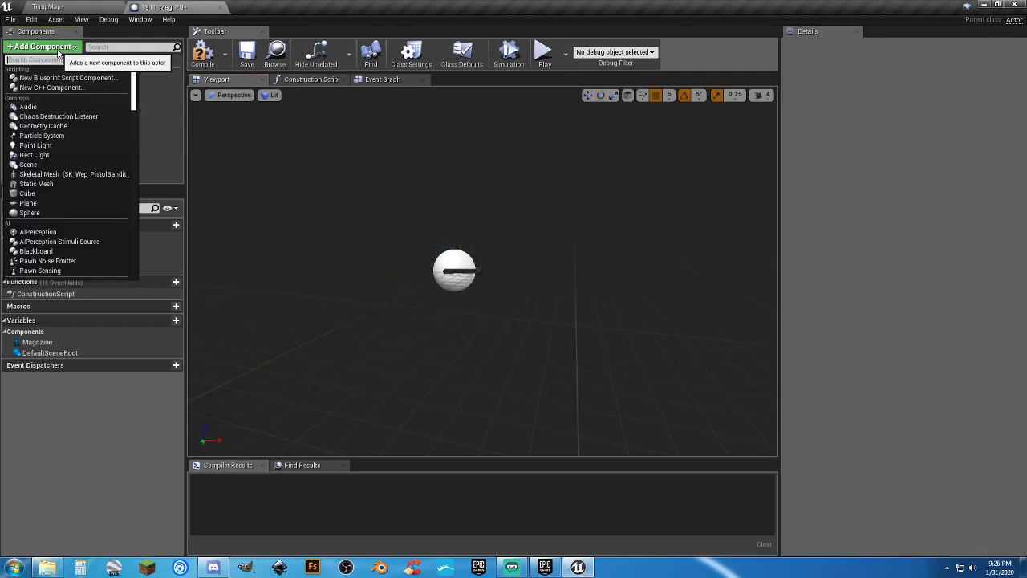
pyautogui.write('box')
pyautogui.press('Return')
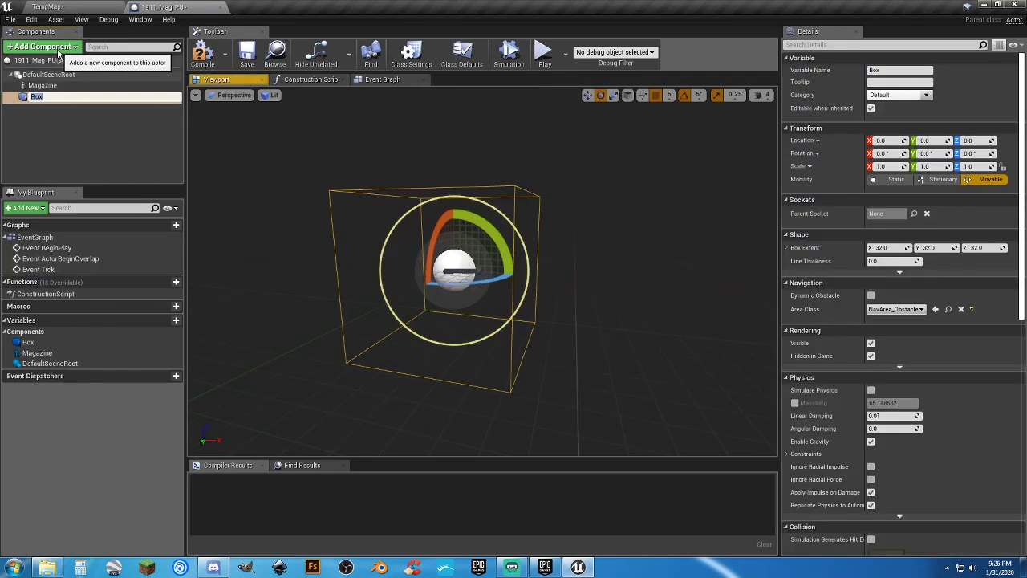
pyautogui.click(50, 119)
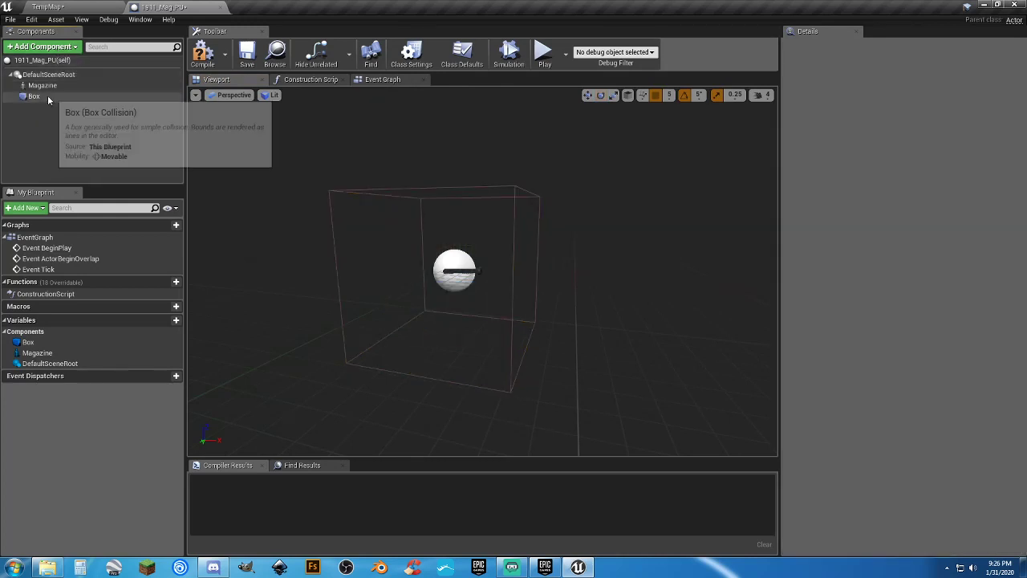
# Raise the collision box above the magazine to a Z location of 35.
pyautogui.click(51, 96)
pyautogui.moveTo(364, 168); pyautogui.dragTo(383, 158, button='right')
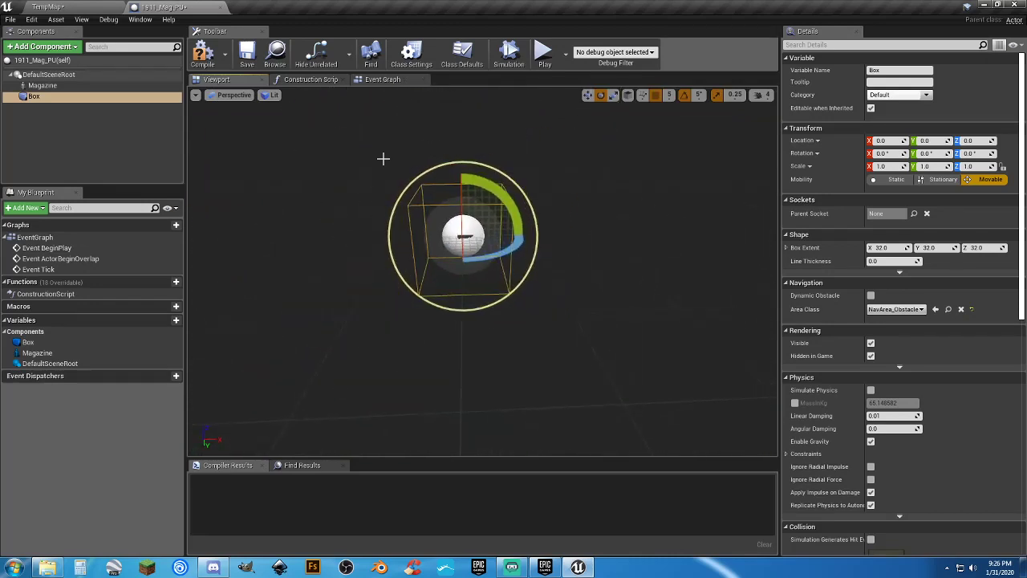
pyautogui.click(588, 95)
pyautogui.moveTo(522, 166); pyautogui.dragTo(501, 215)
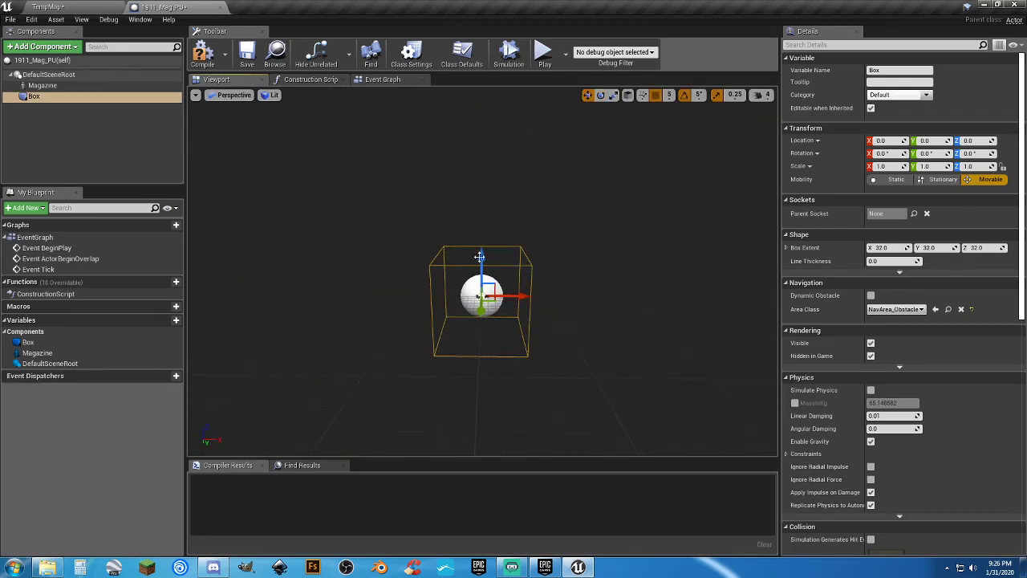
pyautogui.moveTo(483, 259); pyautogui.dragTo(484, 212)
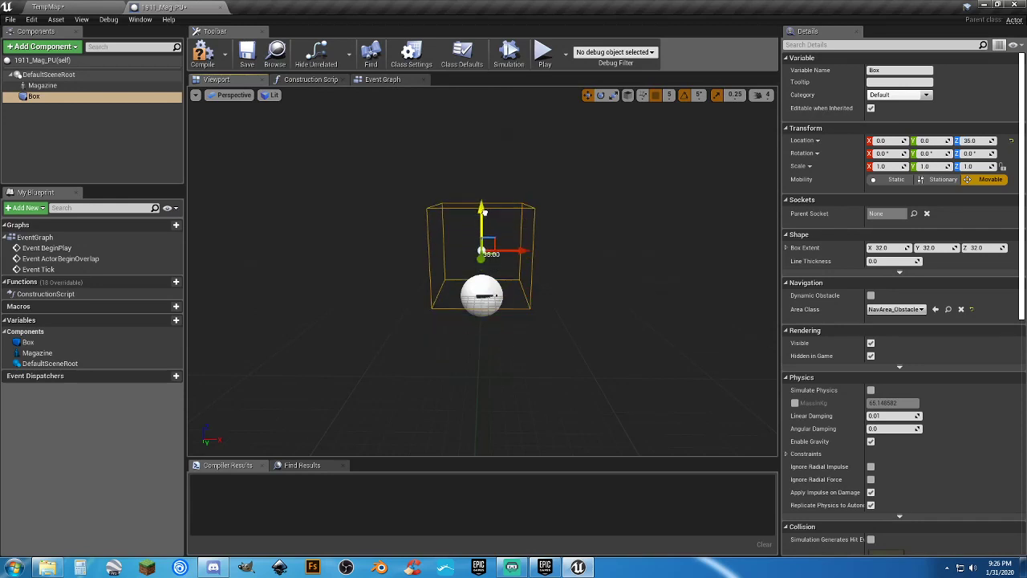
pyautogui.moveTo(484, 211); pyautogui.dragTo(486, 239, button='right')
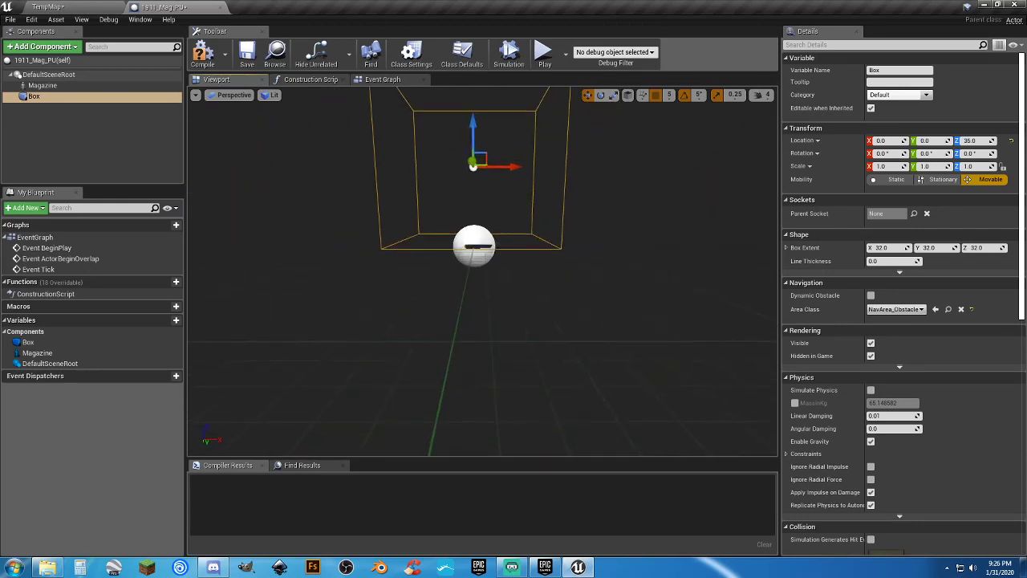
# Compile the pickup blueprint, delete the three default event nodes from its Event Graph, and recompile.
pyautogui.moveTo(291, 213); pyautogui.dragTo(291, 214, button='right')
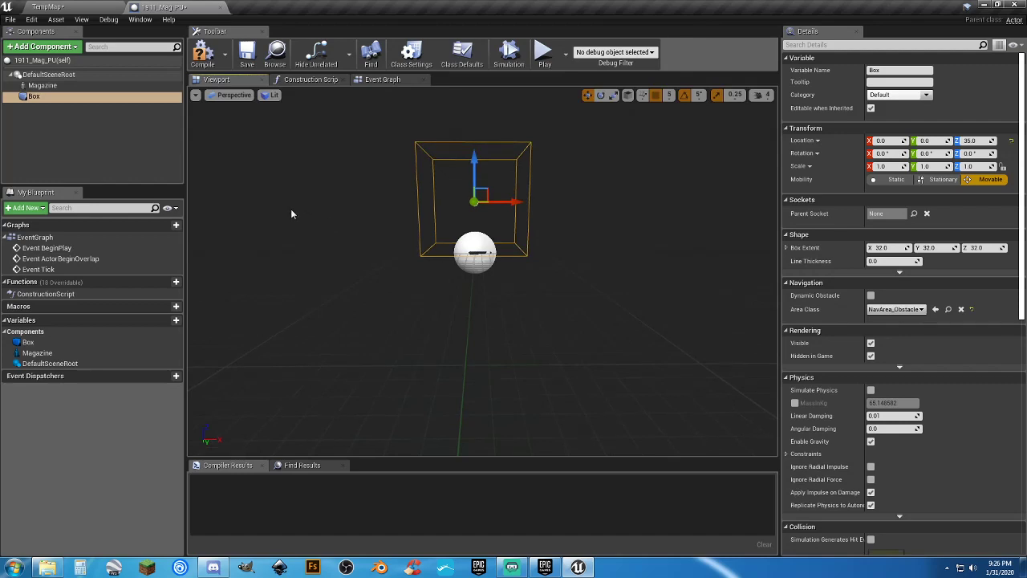
pyautogui.click(203, 53)
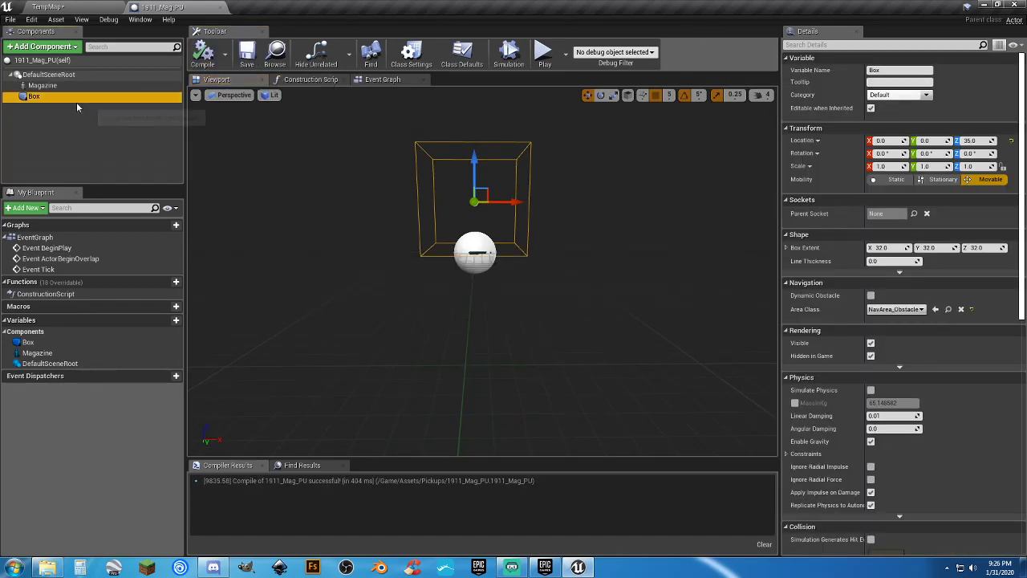
pyautogui.click(383, 78)
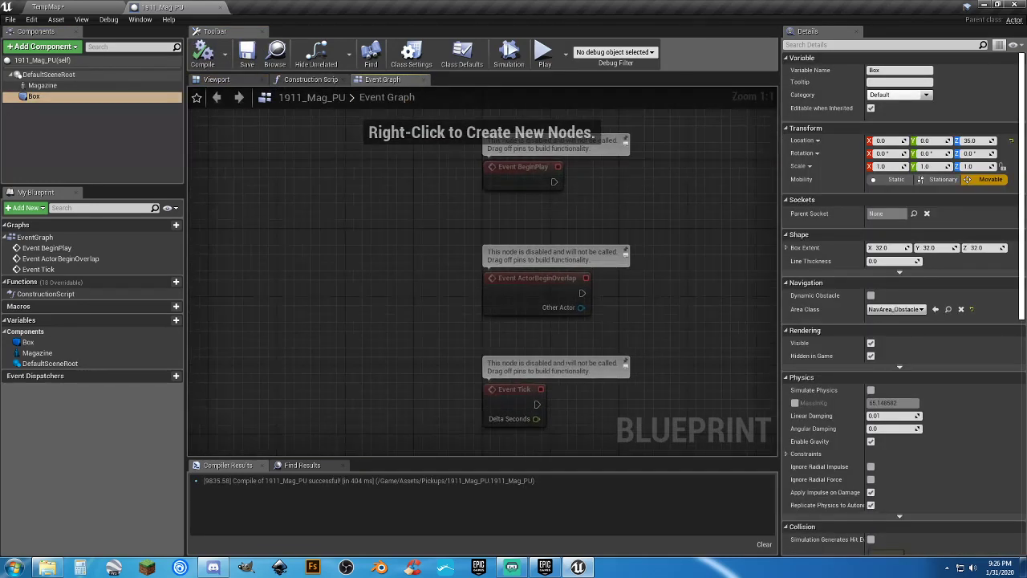
pyautogui.moveTo(578, 411); pyautogui.dragTo(448, 166)
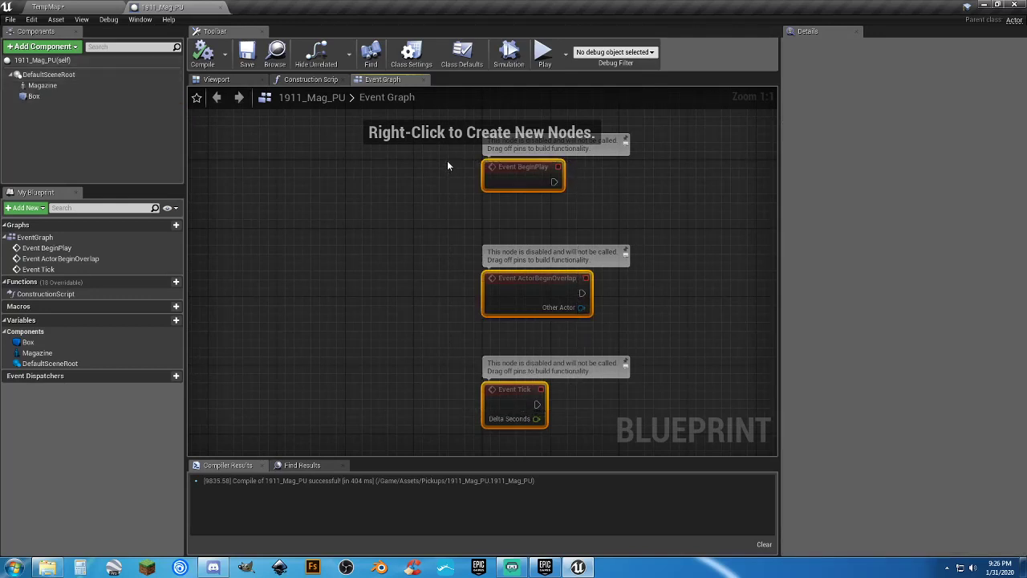
pyautogui.press('Delete')
pyautogui.click(203, 53)
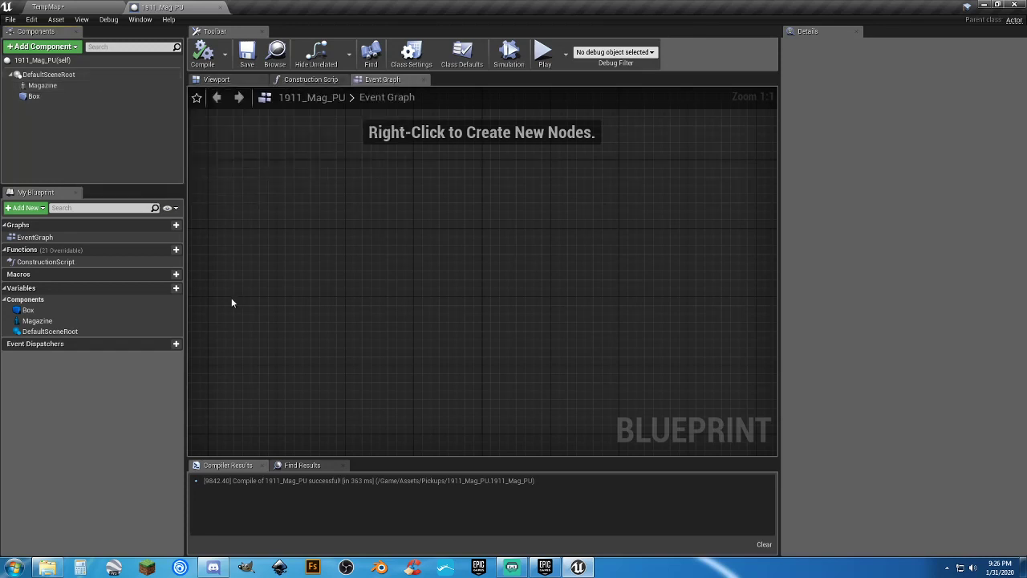
# Add a Boolean variable named Can Respawn? to the blueprint and assign it to a new category called Respawn.
pyautogui.click(170, 293)
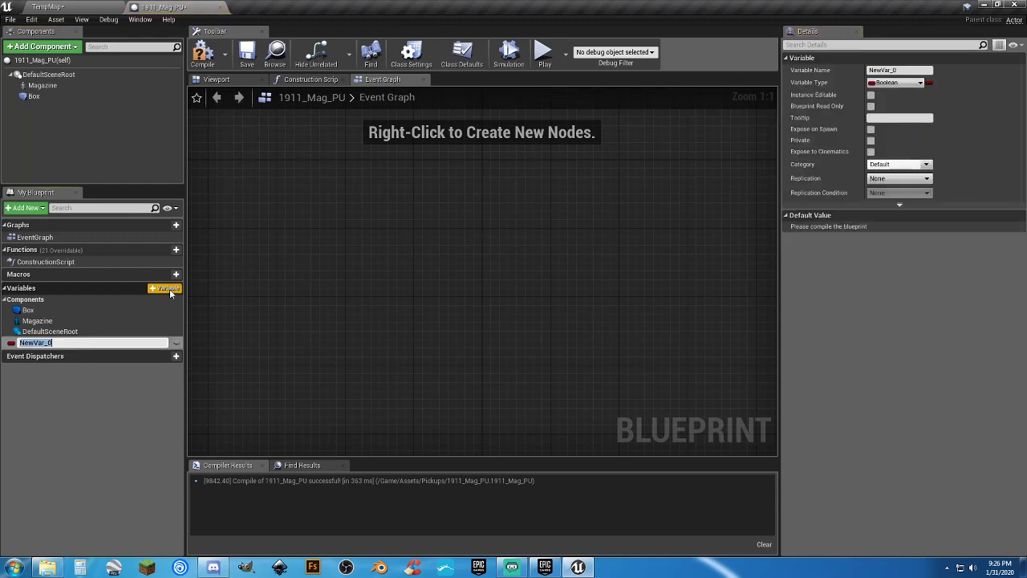
pyautogui.write('C')
pyautogui.press('Return')
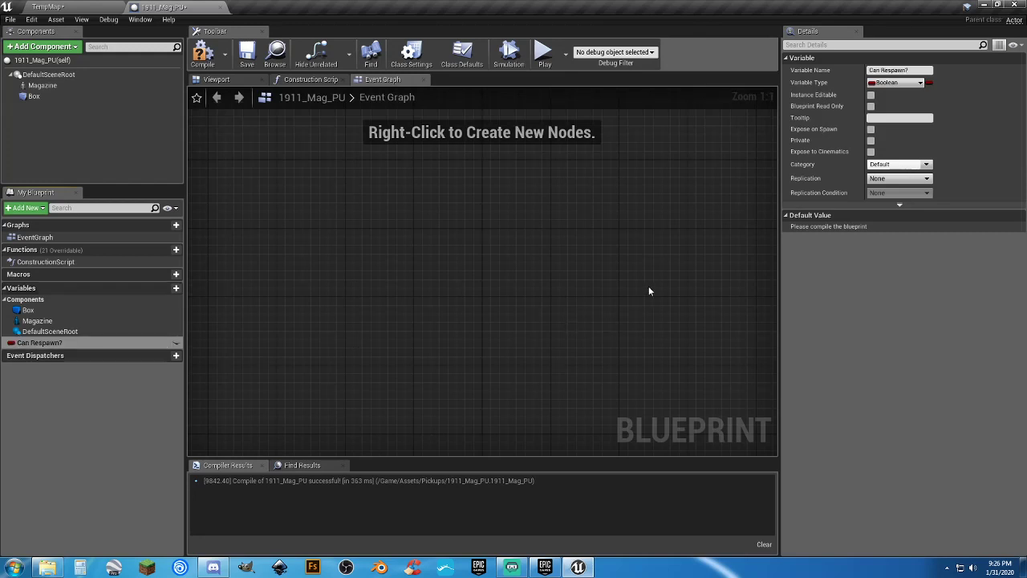
pyautogui.click(915, 164)
pyautogui.doubleClick(886, 164)
pyautogui.write('Respawn')
pyautogui.press('Return')
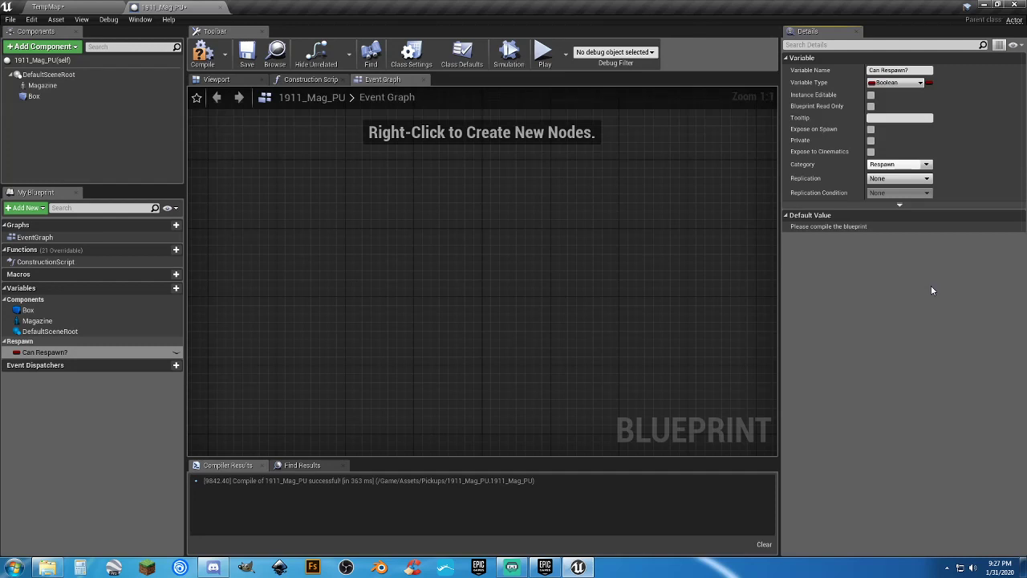
# Make the Can Respawn? variable instance editable, compile the blueprint, and deselect the variable.
pyautogui.click(176, 353)
pyautogui.click(203, 54)
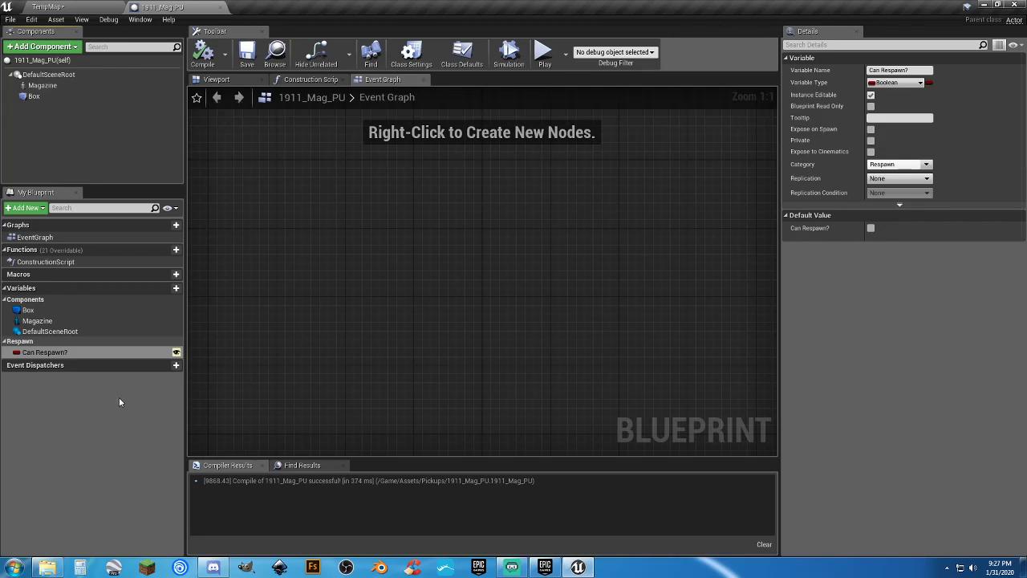
pyautogui.click(119, 397)
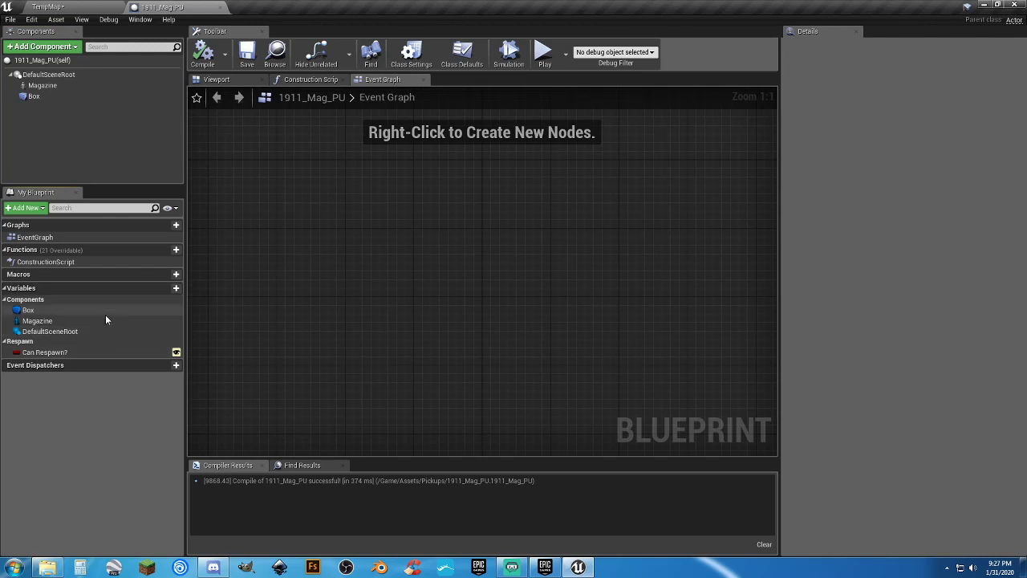
# Change the category of the Can Respawn? variable to Magazine Data.
pyautogui.click(44, 340)
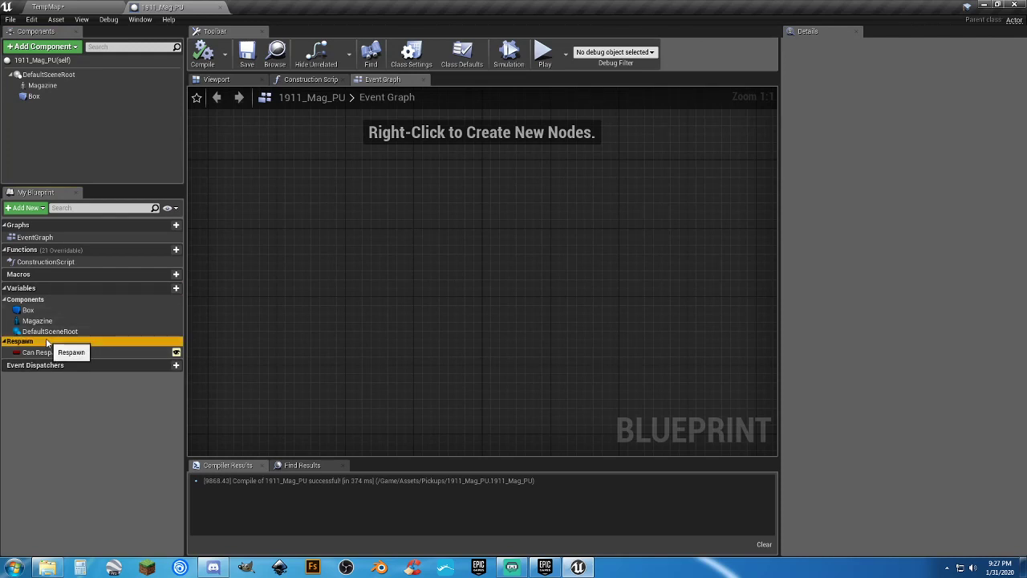
pyautogui.click(117, 351)
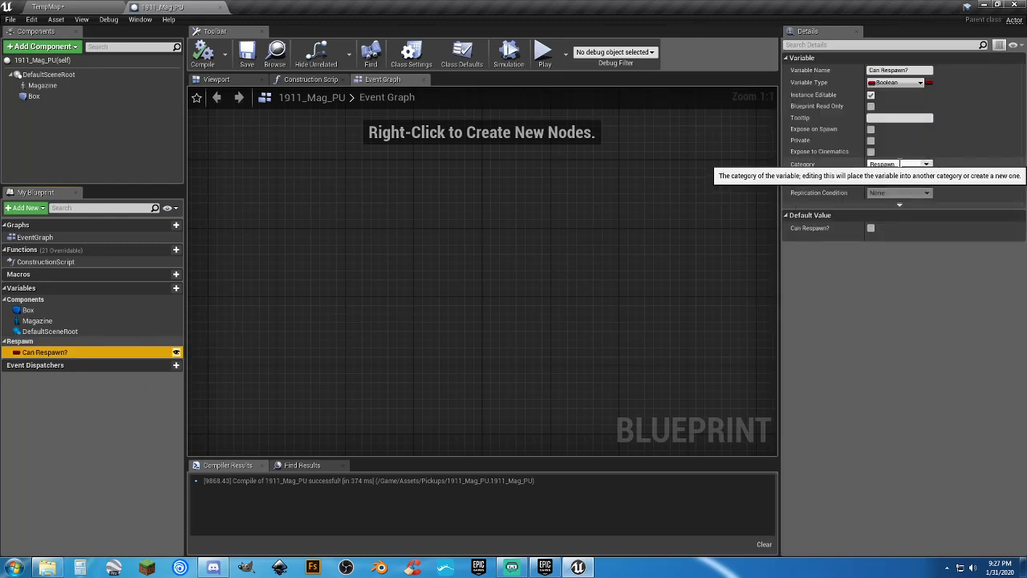
pyautogui.click(899, 164)
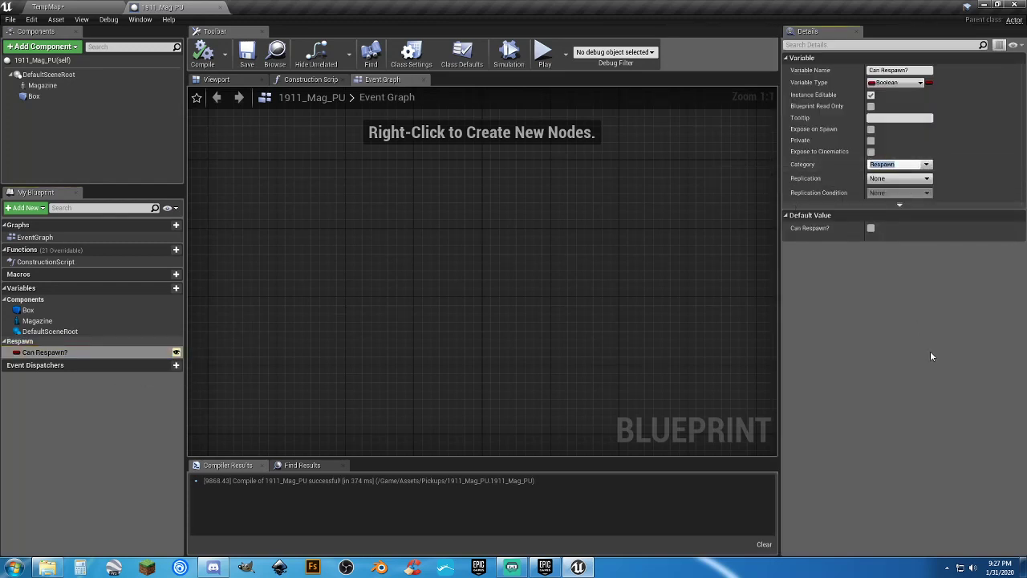
pyautogui.write('Magazine Data')
pyautogui.press('Return')
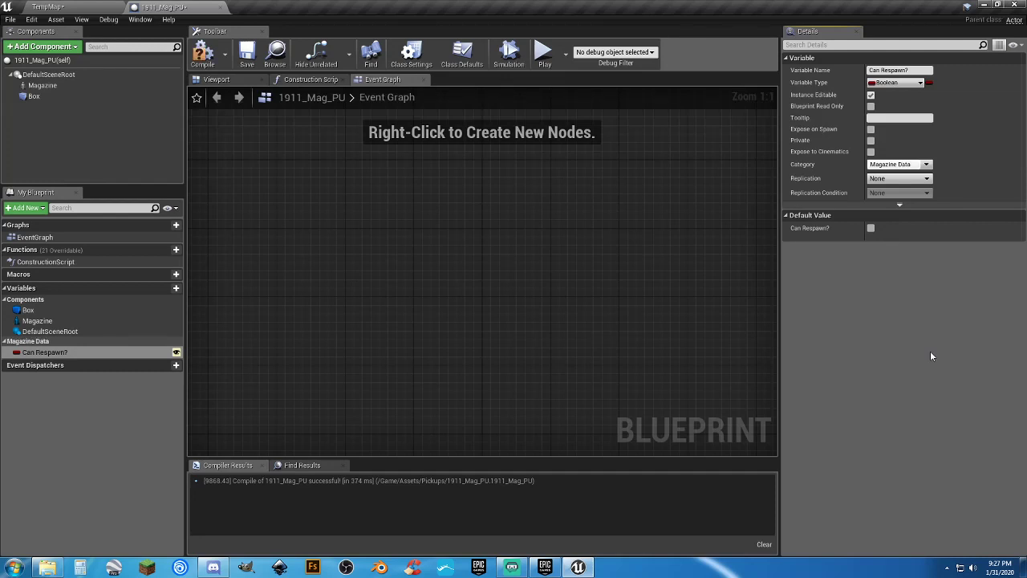
pyautogui.click(99, 422)
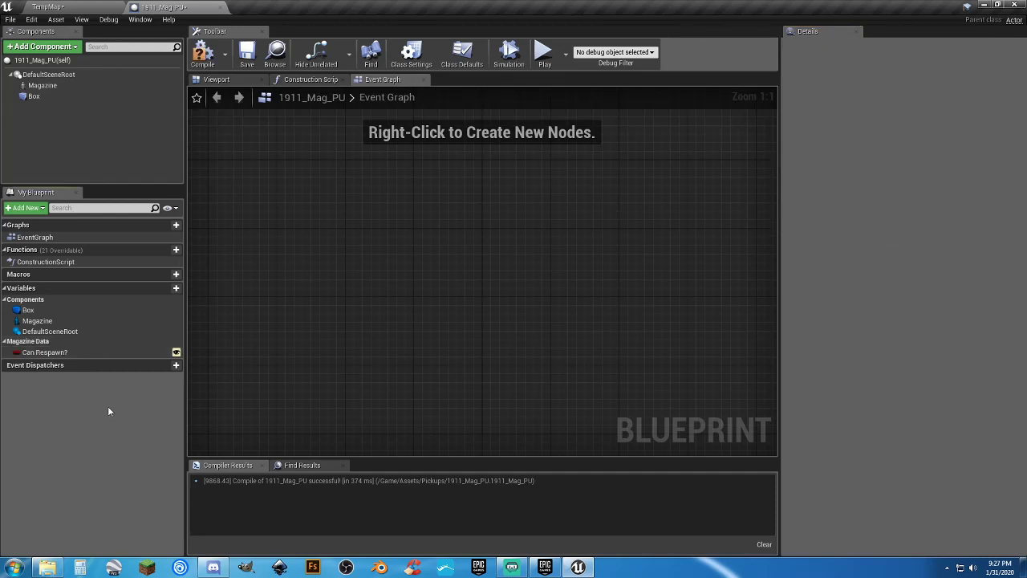
# Add an Integer variable named Number of Mags and place it in the Magazine Data category.
pyautogui.click(165, 288)
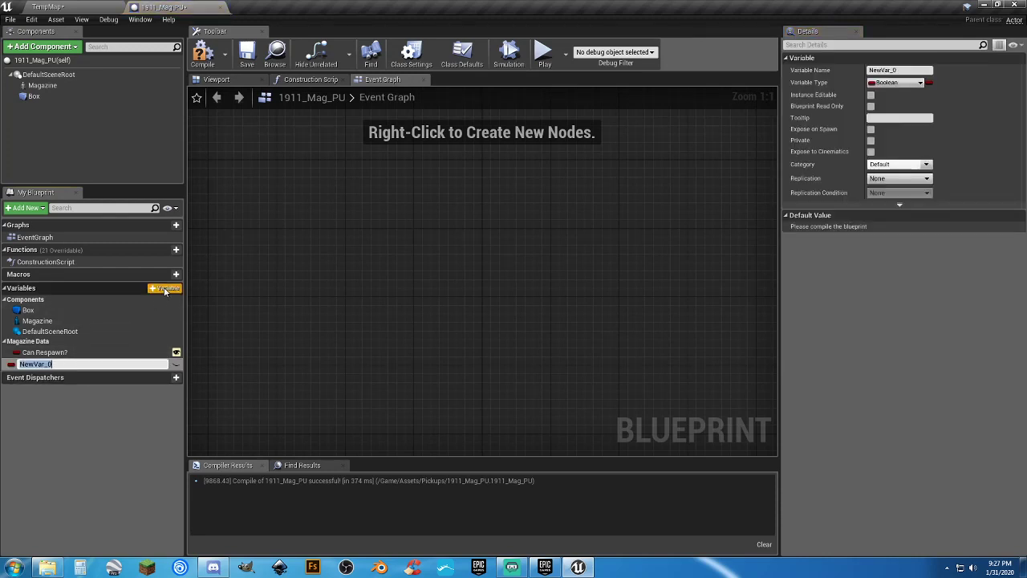
pyautogui.write('Number of Mags')
pyautogui.press('Return')
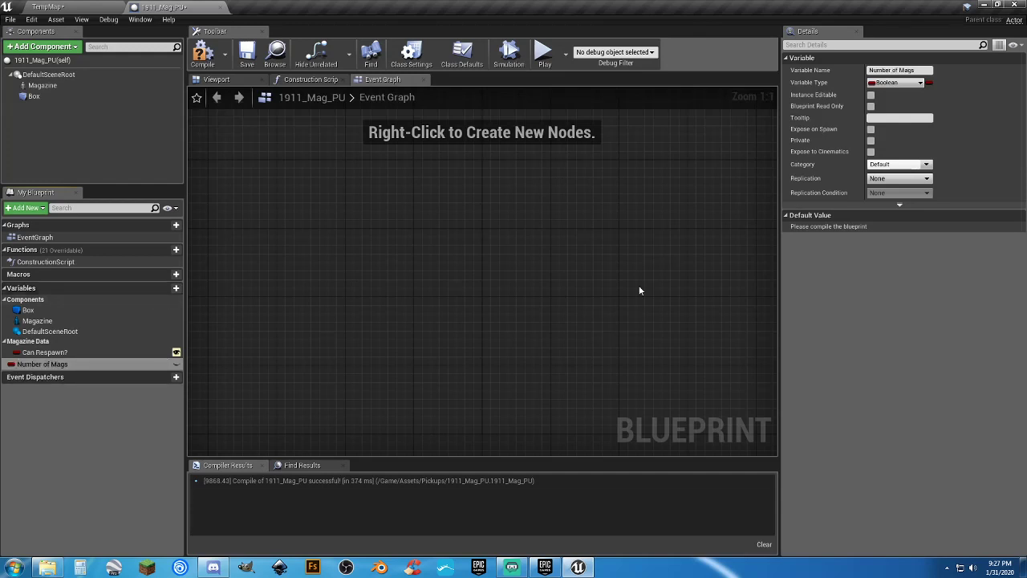
pyautogui.click(917, 83)
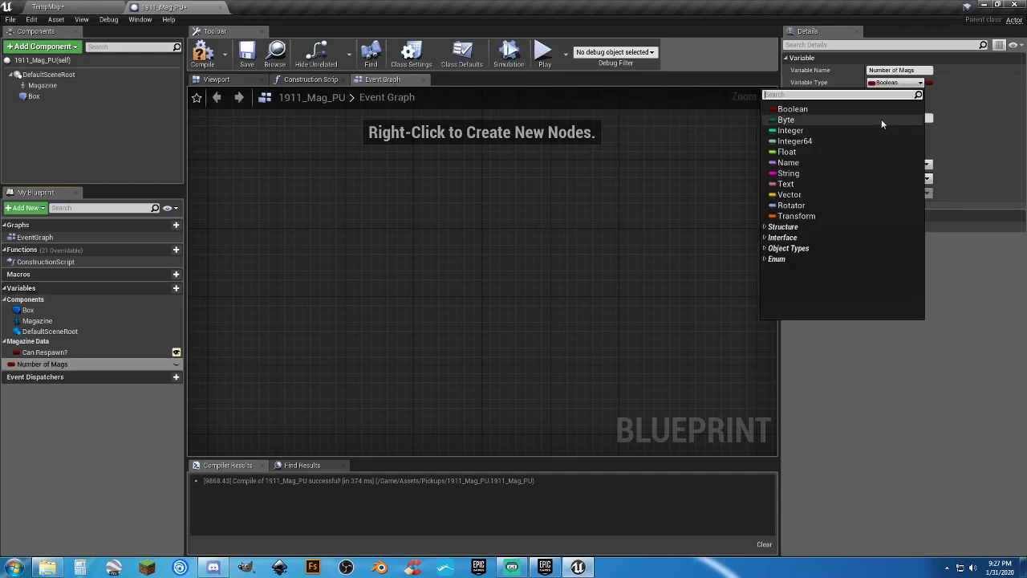
pyautogui.click(824, 130)
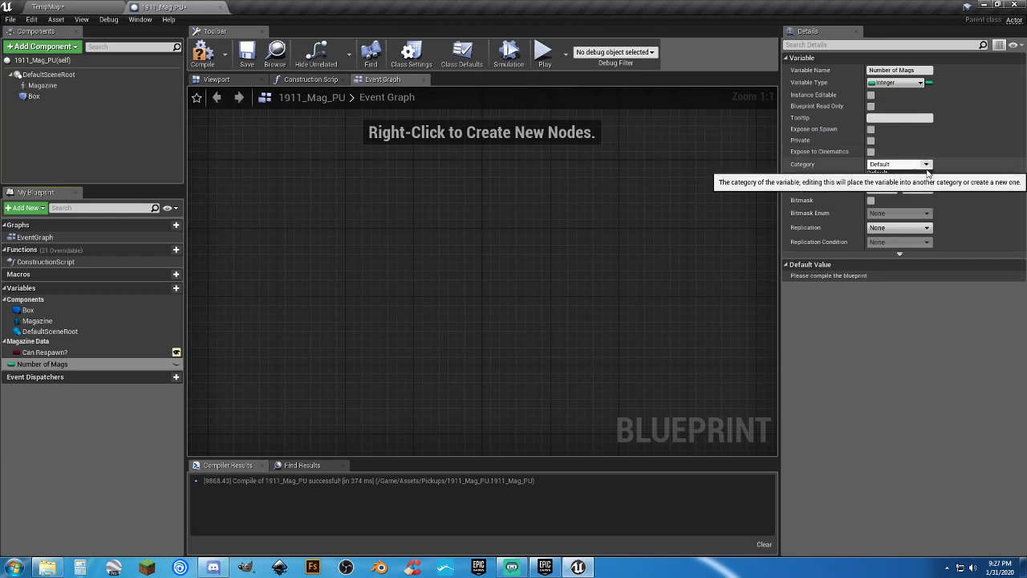
pyautogui.click(899, 164)
pyautogui.click(898, 182)
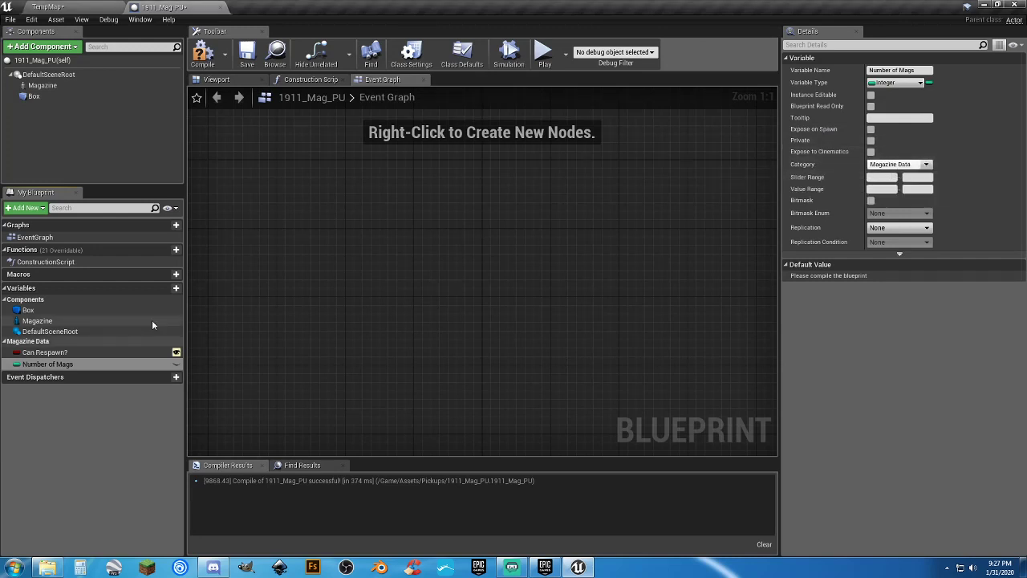
# Compile and save the blueprint, set the default value of Number of Mags to 1, and recompile.
pyautogui.click(199, 58)
pyautogui.click(246, 55)
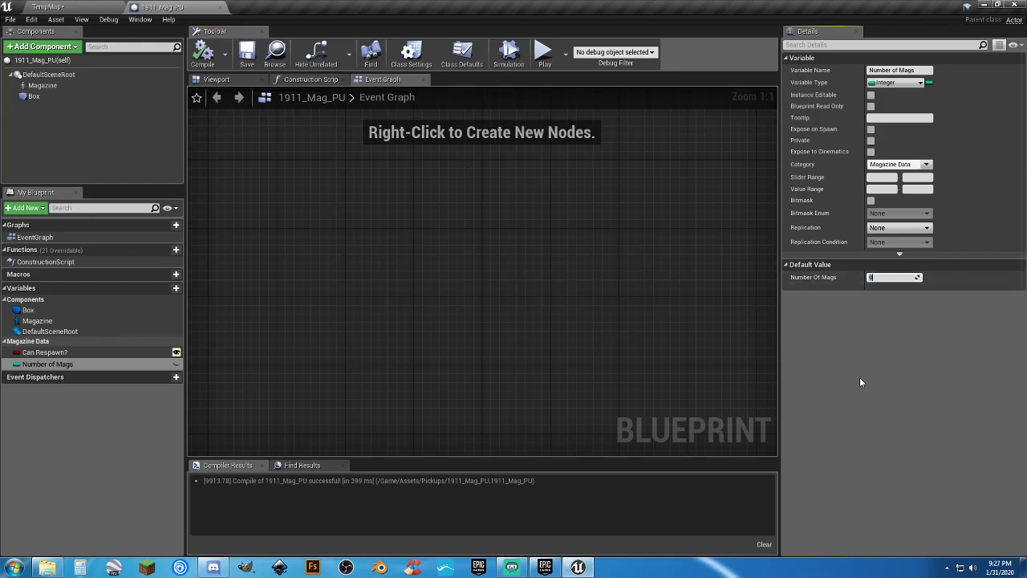
pyautogui.click(203, 53)
# Add an OnComponentBeginOverlap event for the Box component, then compile and save the blueprint.
pyautogui.rightClick(59, 98)
pyautogui.moveTo(104, 116)
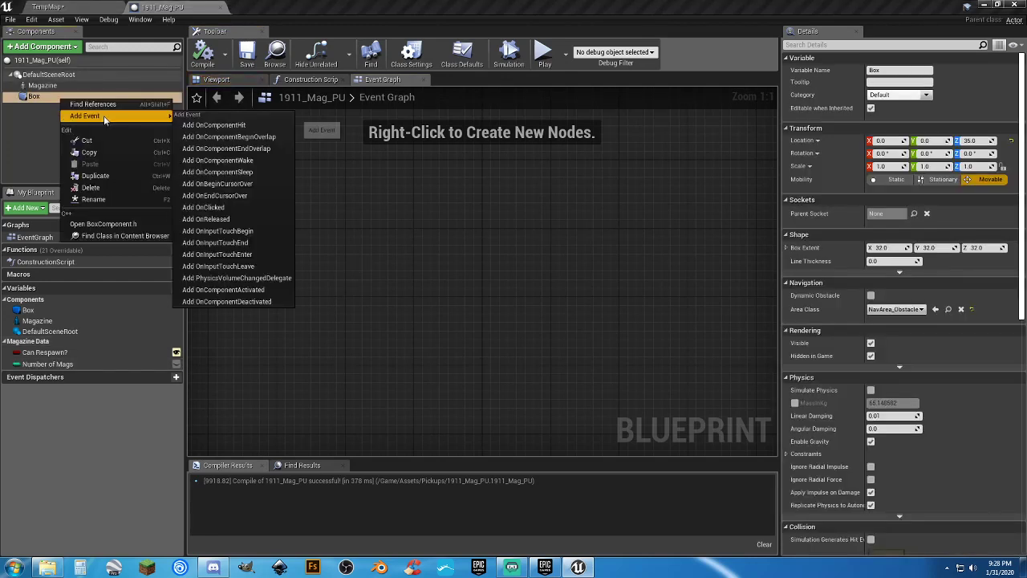
pyautogui.click(224, 137)
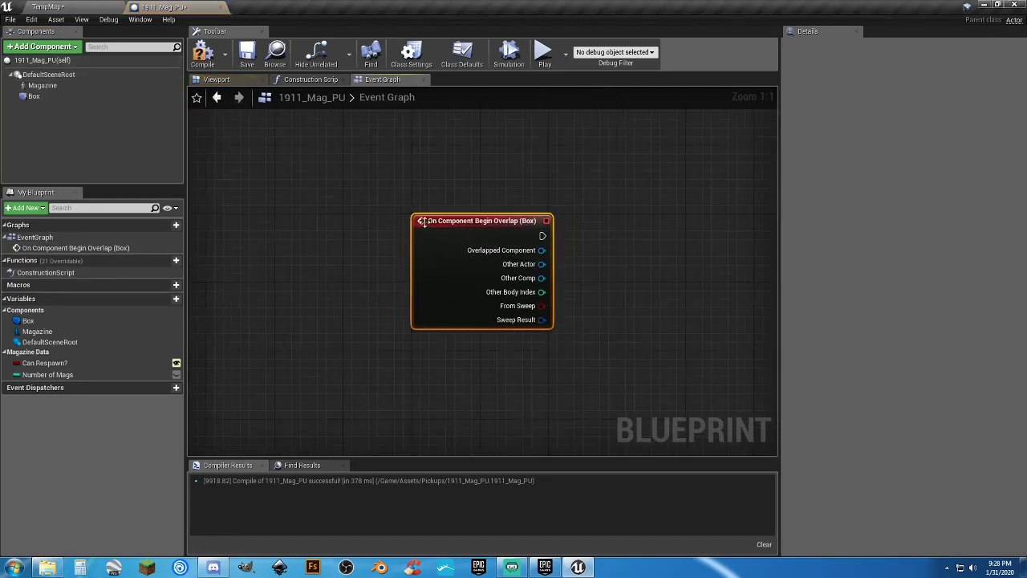
pyautogui.click(207, 66)
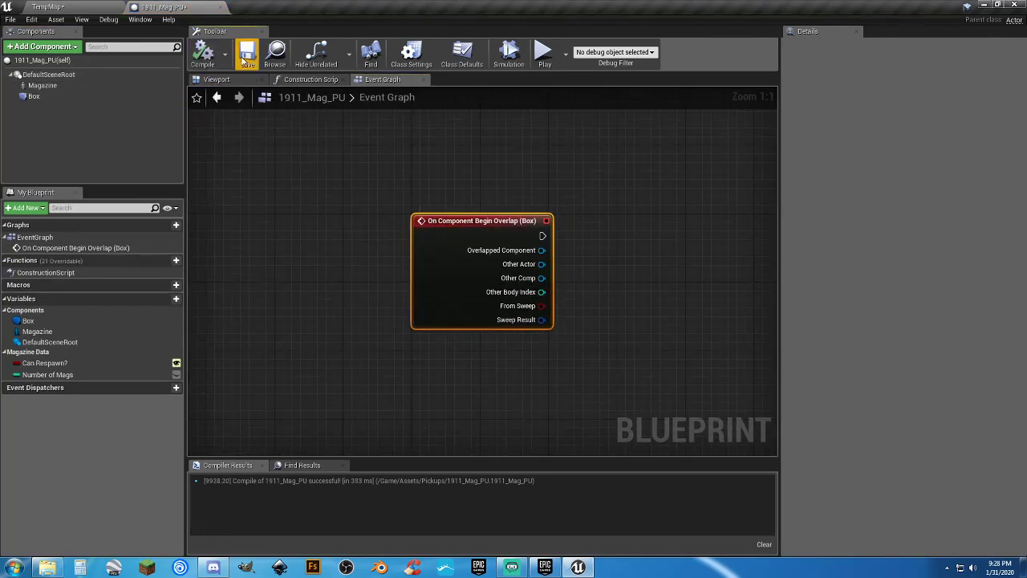
pyautogui.click(242, 59)
# Add a Cast To Player_Base node from the overlap event's Other Actor, align it with the event, and compile and save.
pyautogui.moveTo(609, 284); pyautogui.dragTo(477, 234, button='right')
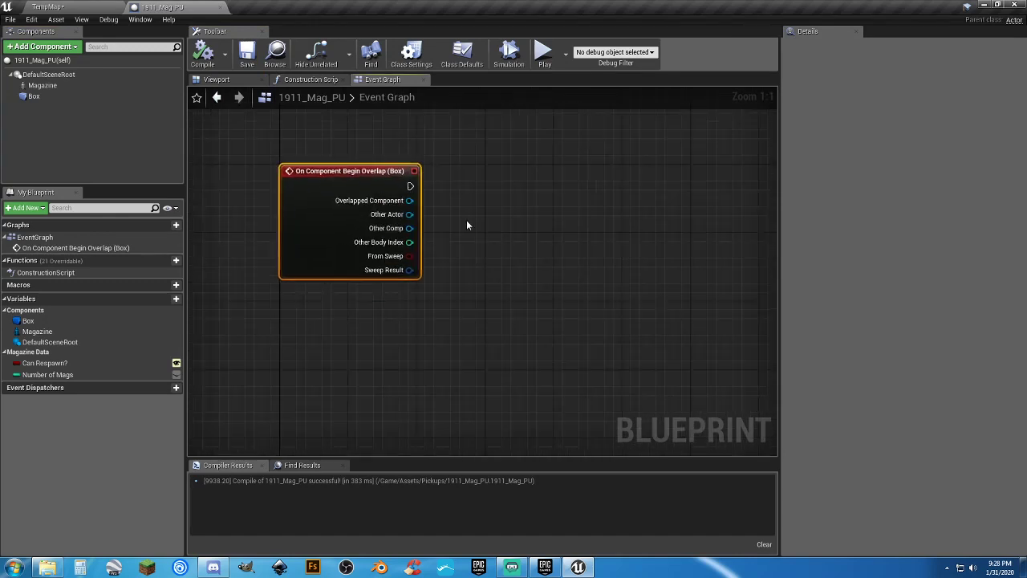
pyautogui.moveTo(411, 214); pyautogui.dragTo(488, 211)
pyautogui.write('player')
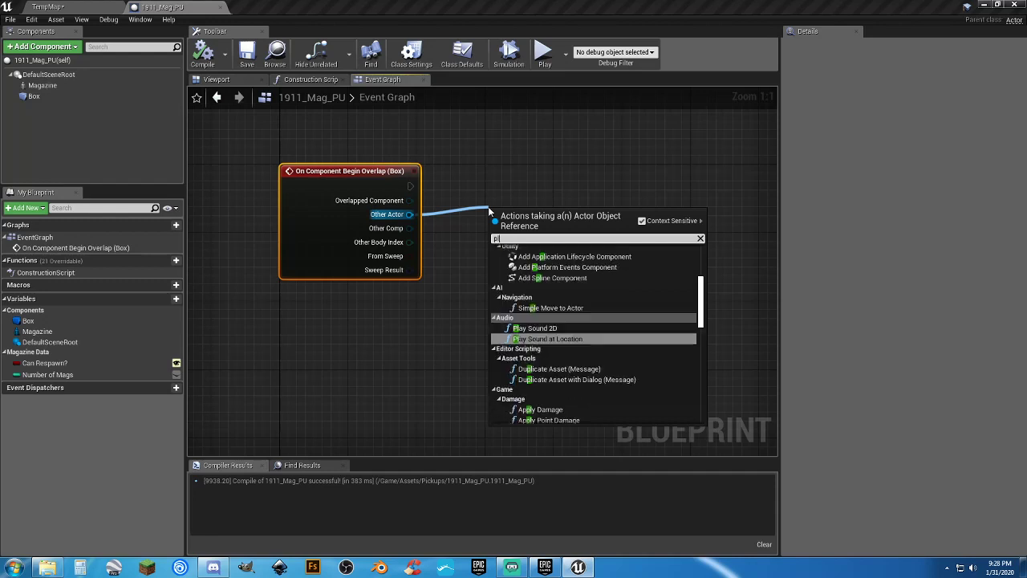
pyautogui.write('_')
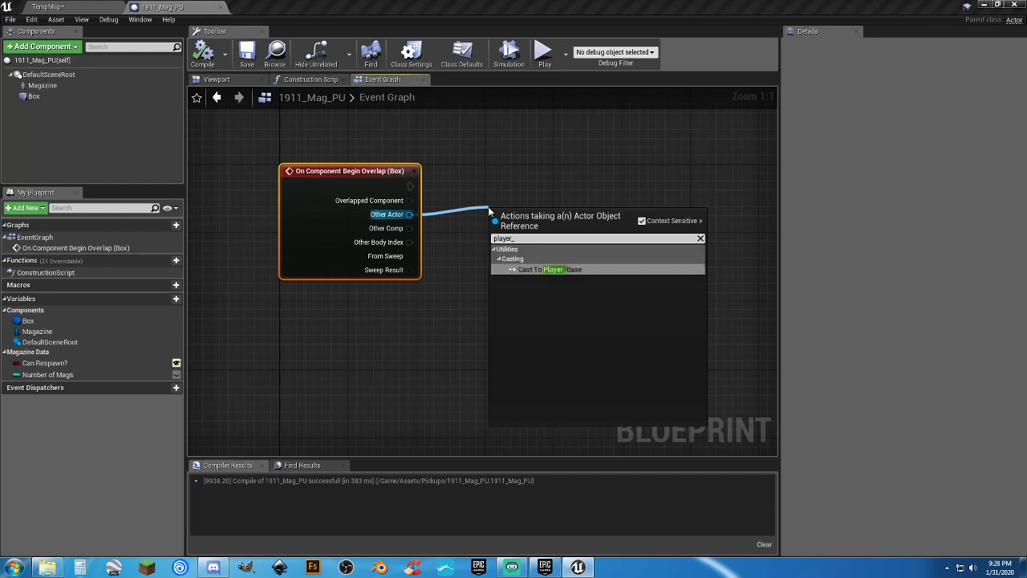
pyautogui.press('Return')
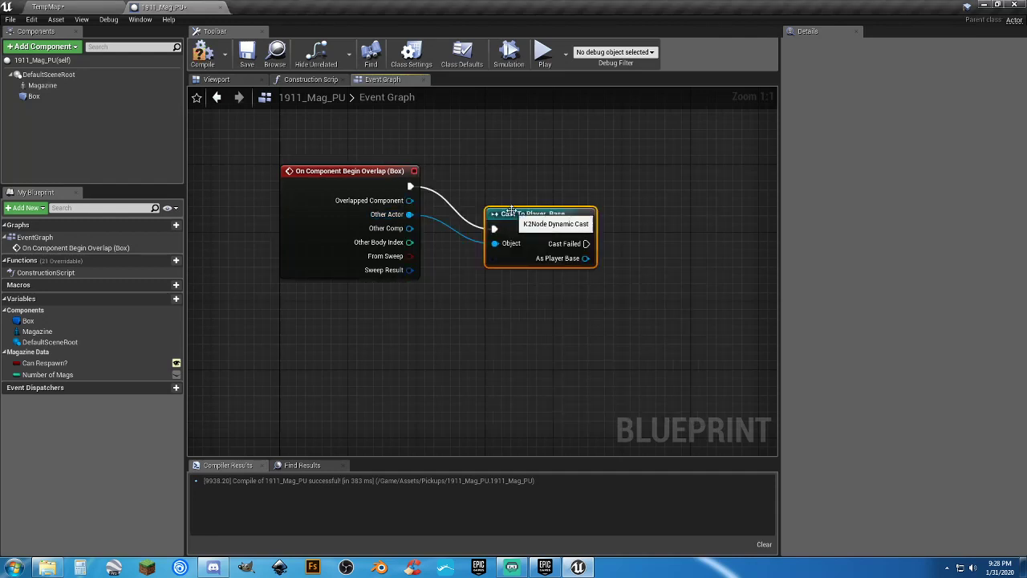
pyautogui.moveTo(514, 217); pyautogui.dragTo(514, 175)
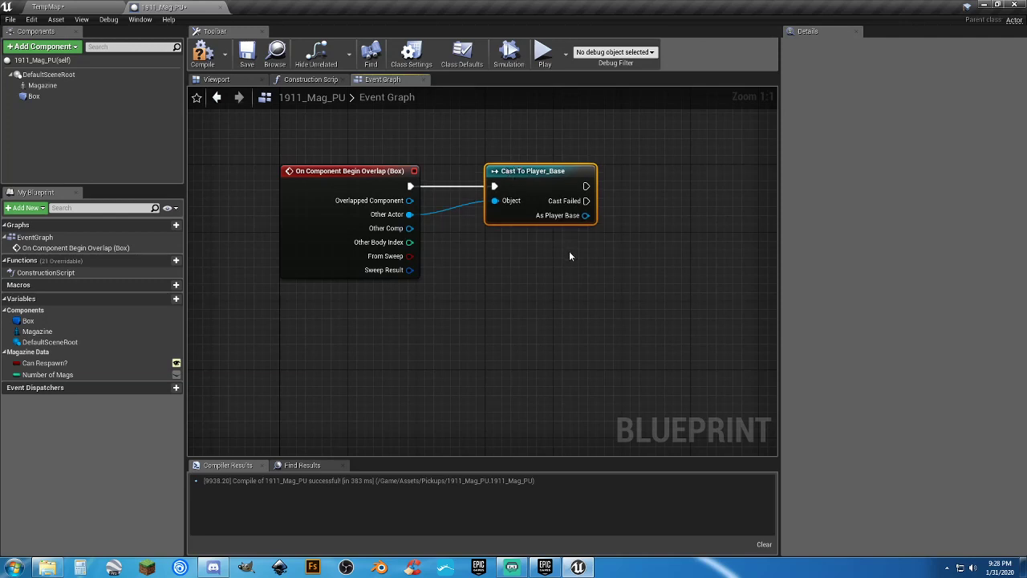
pyautogui.moveTo(569, 251); pyautogui.dragTo(504, 266, button='right')
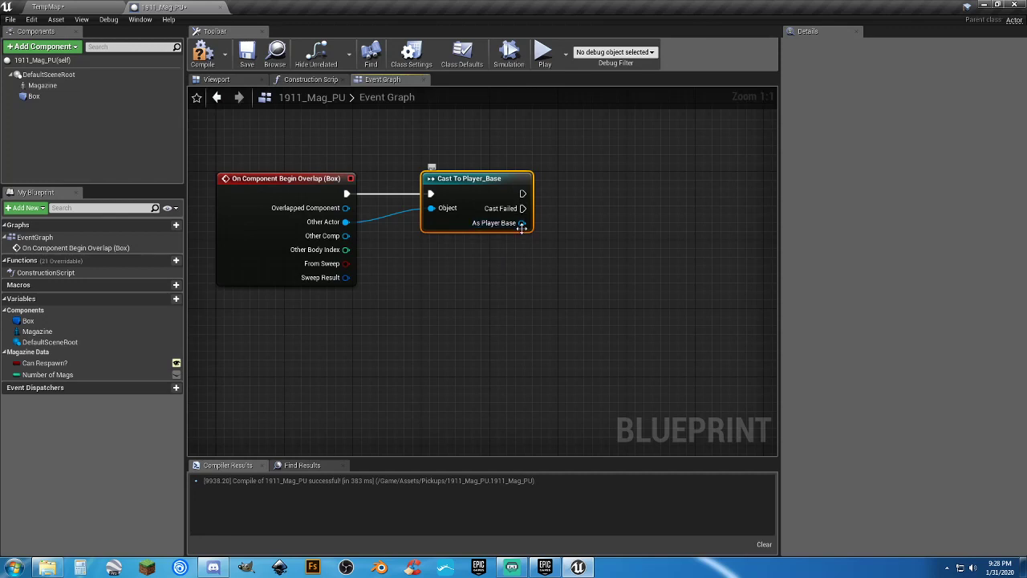
pyautogui.click(203, 54)
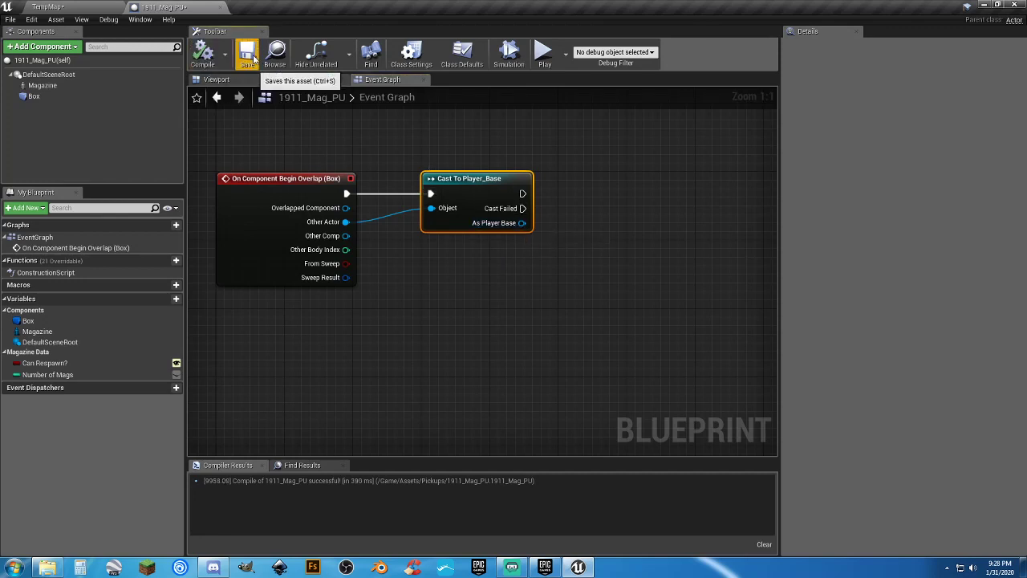
pyautogui.click(246, 53)
# Add a Get Pistol Magazines node from the cast's As Player Base output and place it just below the cast.
pyautogui.moveTo(530, 276); pyautogui.dragTo(429, 274, button='right')
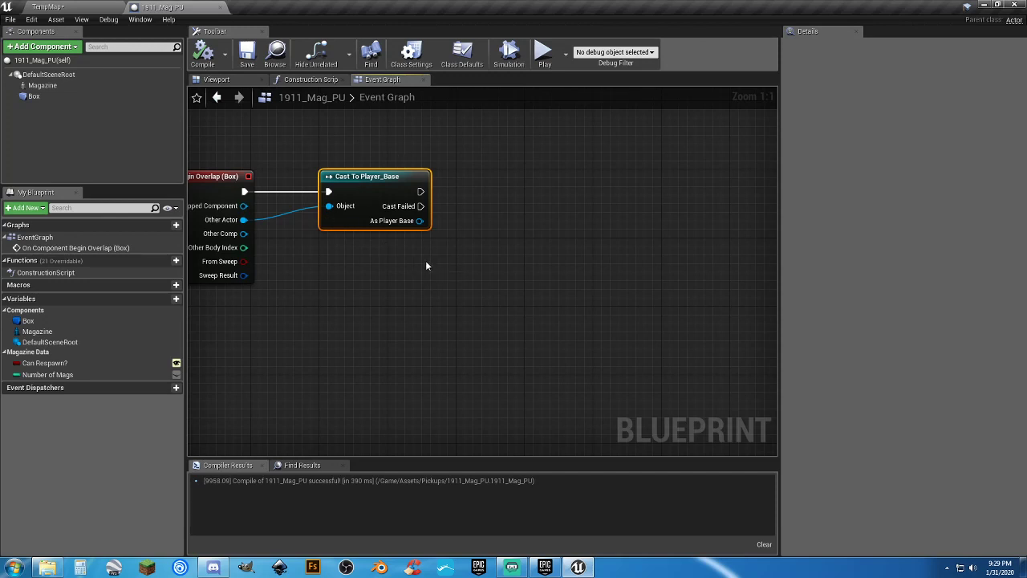
pyautogui.moveTo(423, 226); pyautogui.dragTo(462, 256)
pyautogui.write('m')
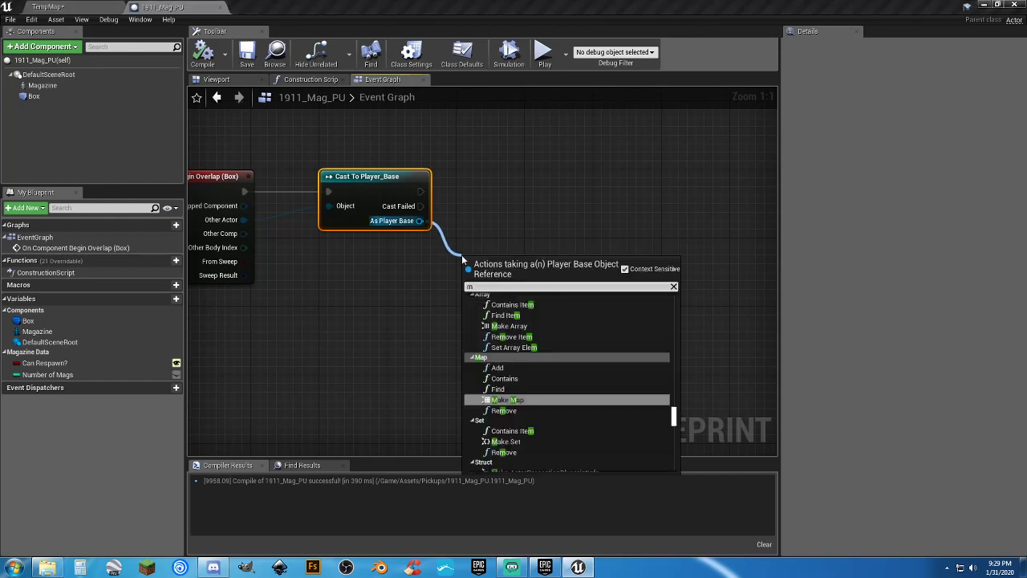
pyautogui.write('aga')
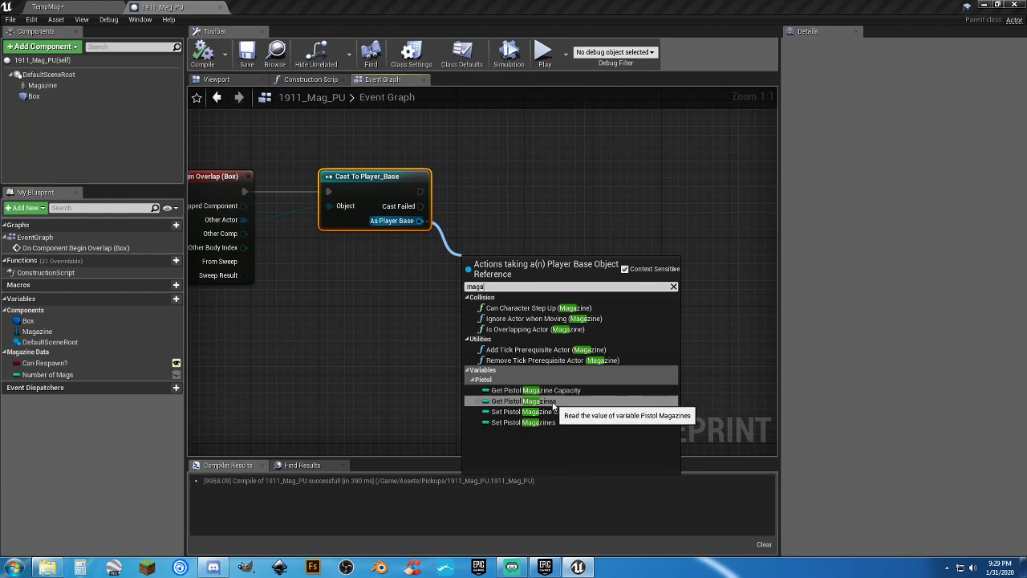
pyautogui.click(552, 401)
pyautogui.moveTo(513, 266); pyautogui.dragTo(487, 248)
pyautogui.click(453, 303)
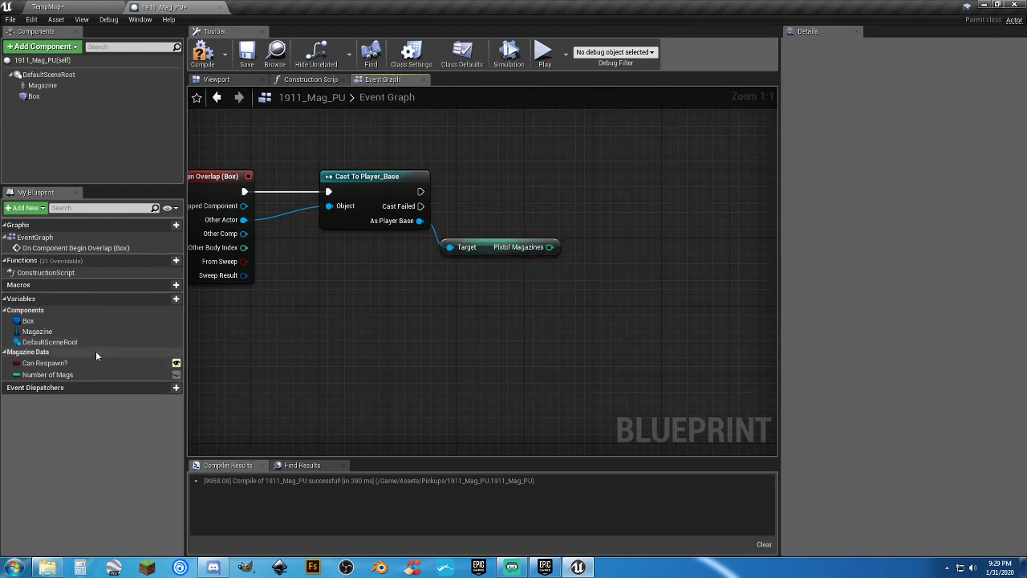
# Add a Number of Mags getter and sum it with Pistol Magazines using an integer + integer node.
pyautogui.moveTo(56, 374); pyautogui.dragTo(493, 281)
pyautogui.click(474, 288)
pyautogui.moveTo(549, 247); pyautogui.dragTo(581, 259)
pyautogui.write('+')
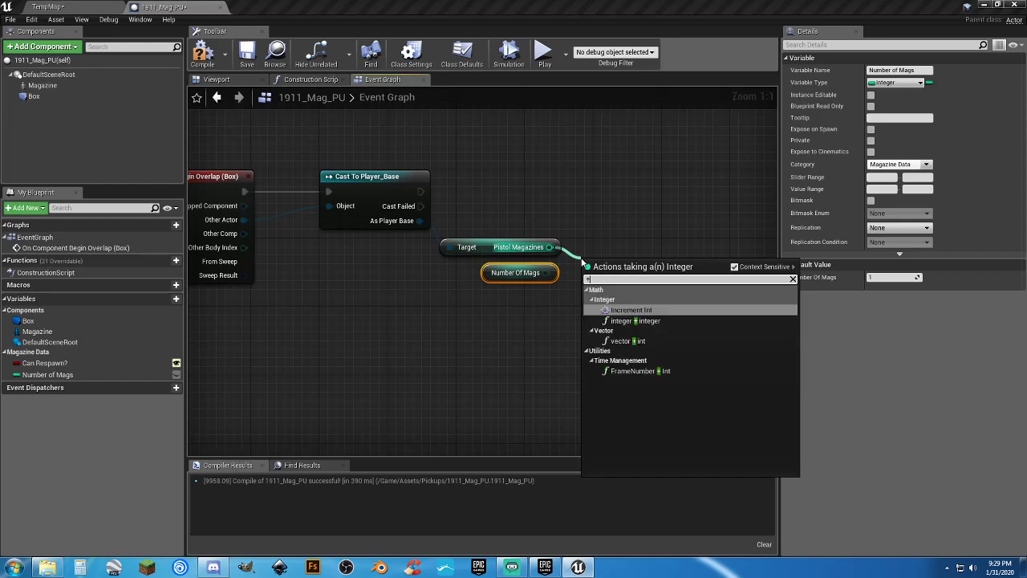
pyautogui.click(634, 321)
pyautogui.moveTo(548, 273); pyautogui.dragTo(600, 263)
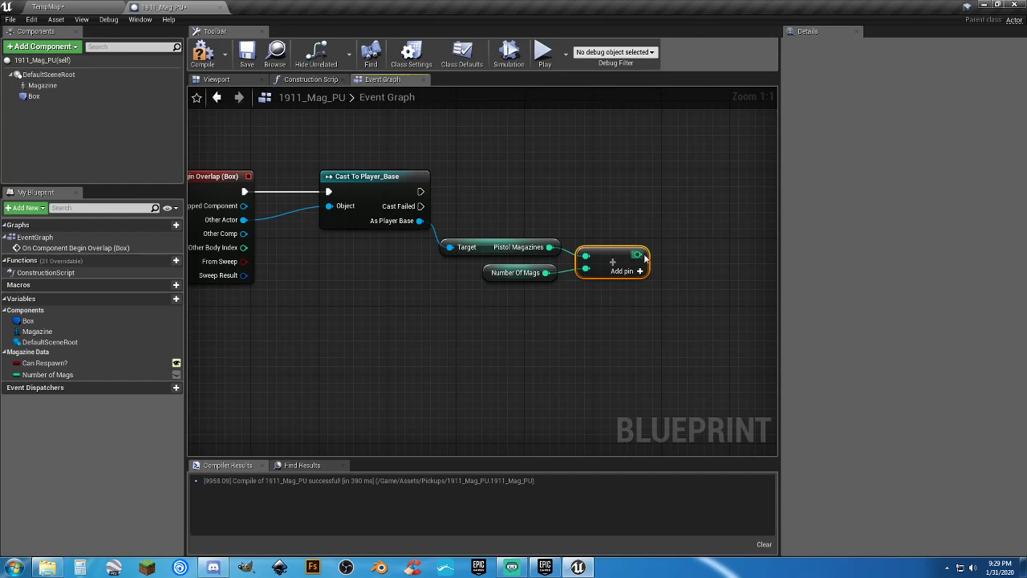
# Compile and save the 1911_Mag_PU blueprint with the new magazine addition nodes.
pyautogui.moveTo(590, 245); pyautogui.dragTo(574, 342, button='right')
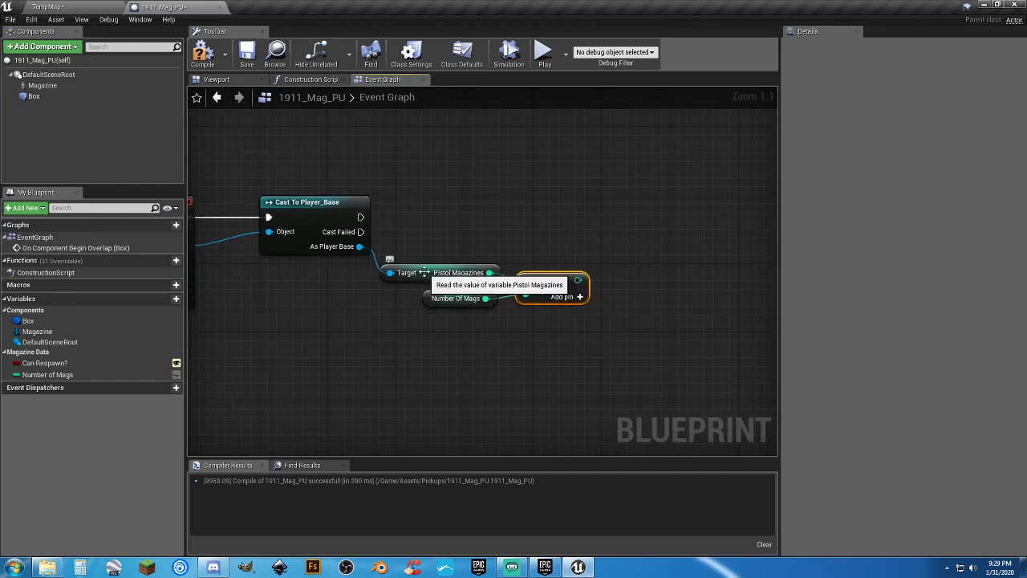
pyautogui.click(454, 298)
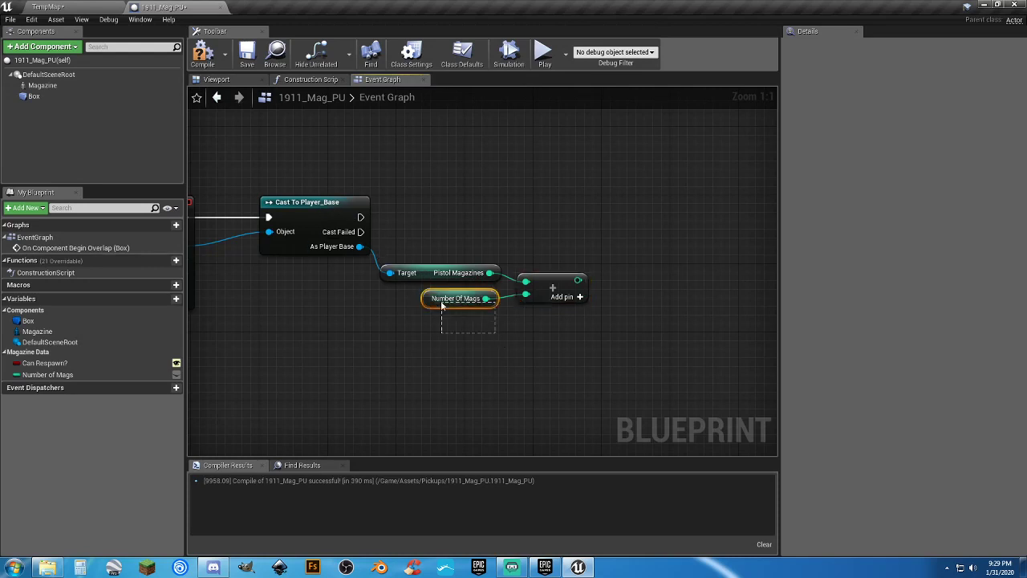
pyautogui.click(449, 345)
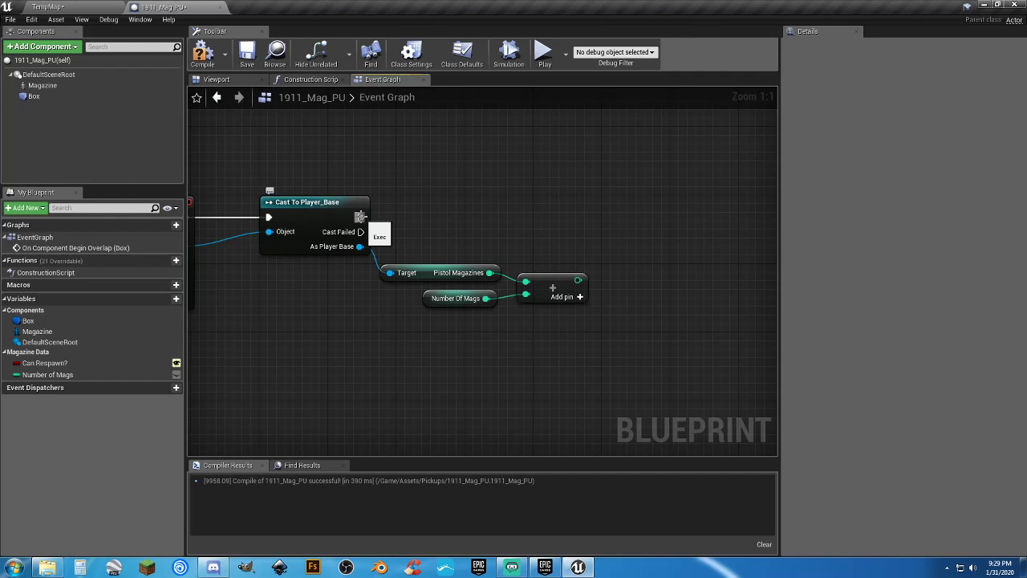
pyautogui.moveTo(335, 297); pyautogui.dragTo(430, 307, button='right')
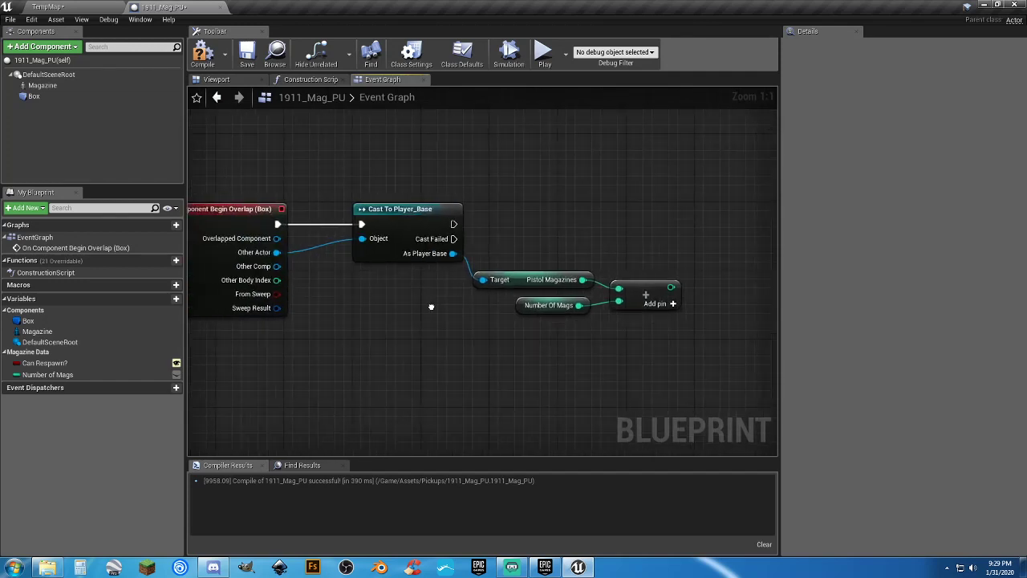
pyautogui.click(203, 53)
# Place the 1911_Mag_PU pickup from the Assets/Pickups folder on the floor of the TempMap level.
pyautogui.click(59, 7)
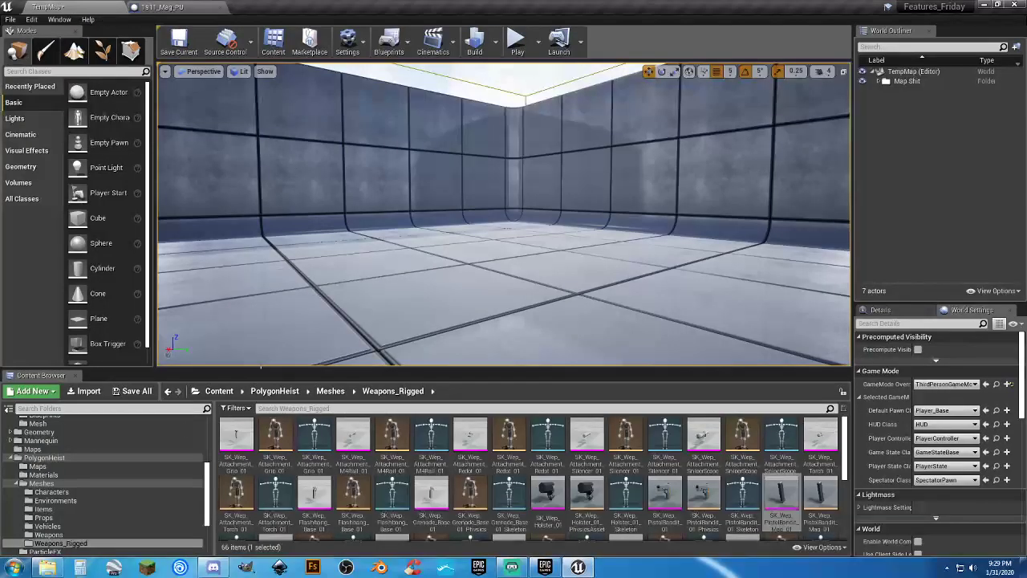
pyautogui.scroll(10, 85, 482)
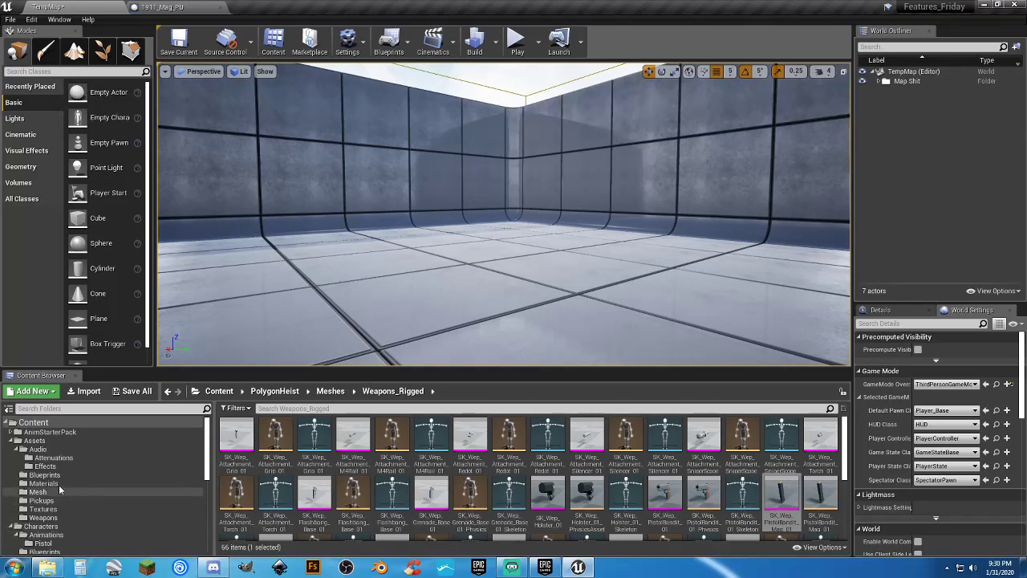
pyautogui.click(44, 499)
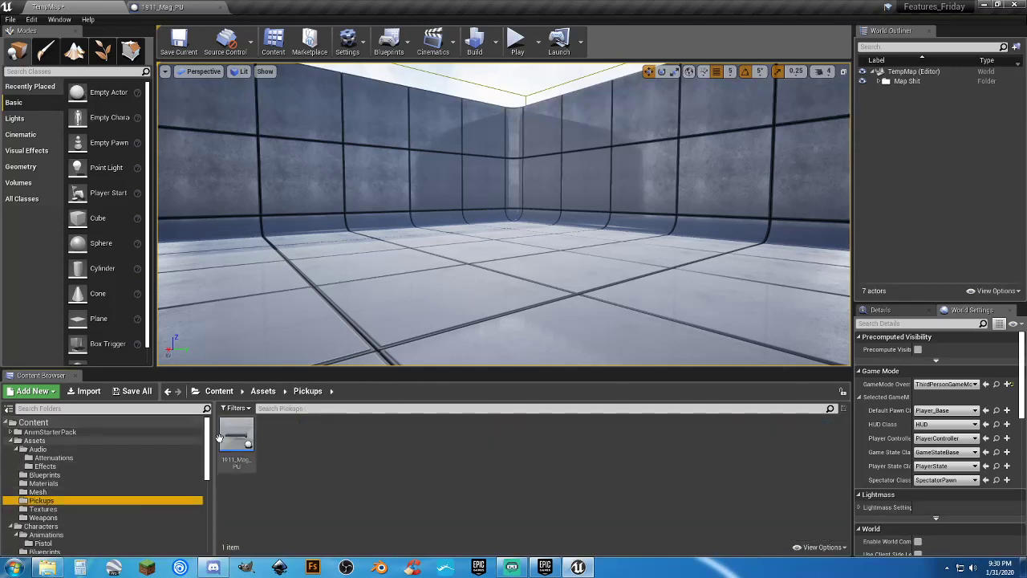
pyautogui.moveTo(234, 438); pyautogui.dragTo(440, 293)
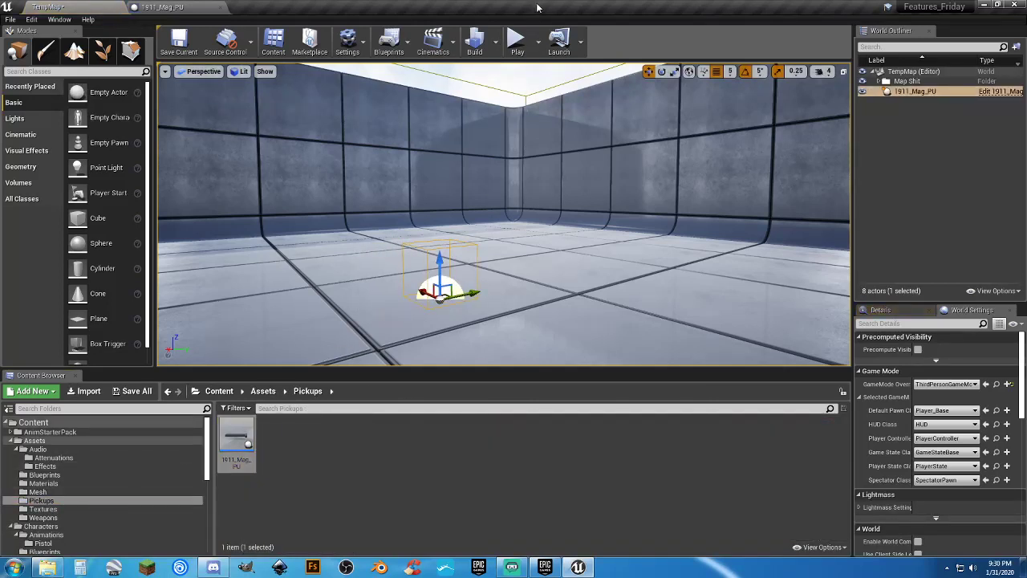
# Playtest the level, running the character across the floor to find the placed magazine pickup, and end the play session.
pyautogui.click(517, 42)
pyautogui.press('w')
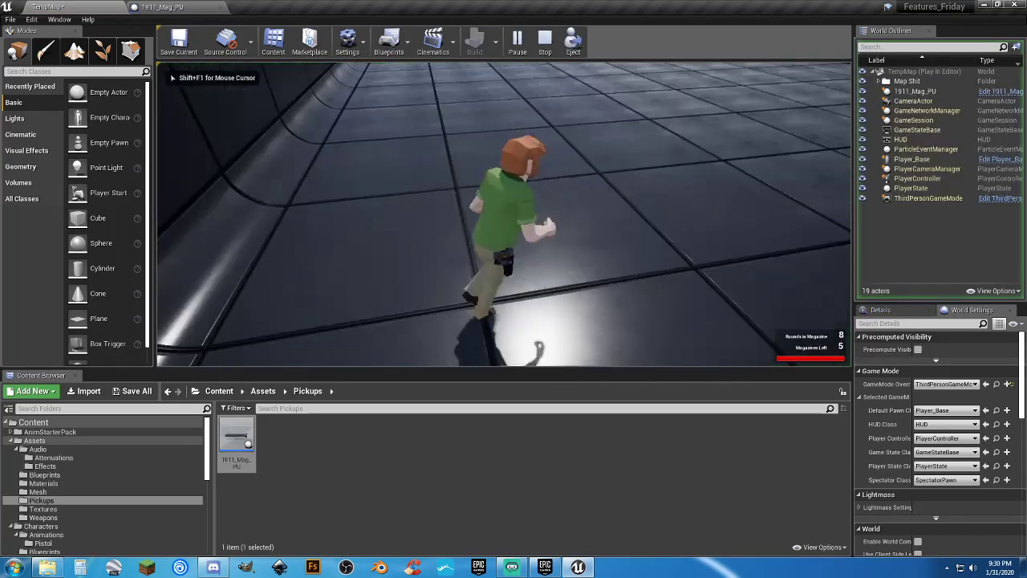
pyautogui.press('w')
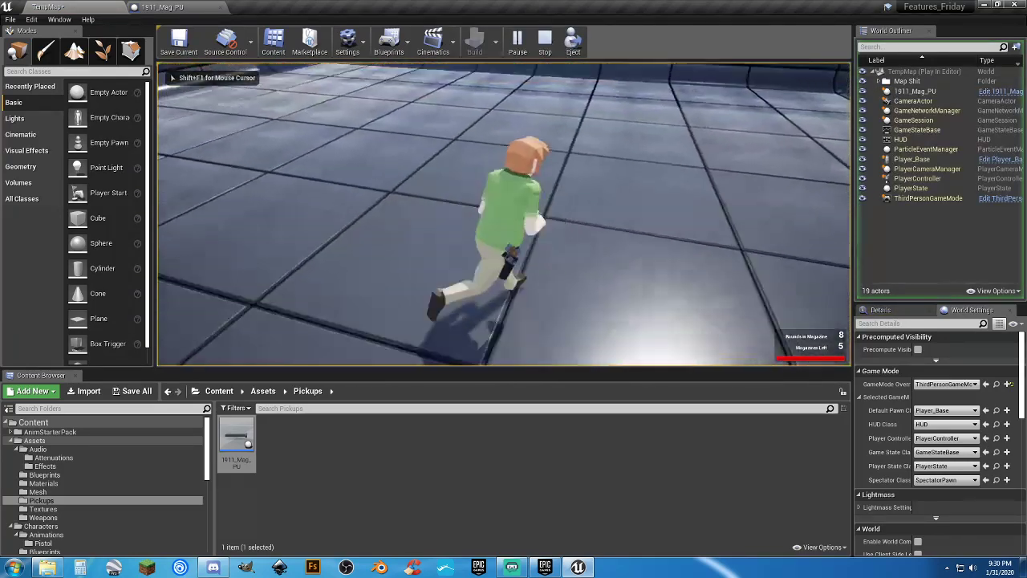
pyautogui.press('w')
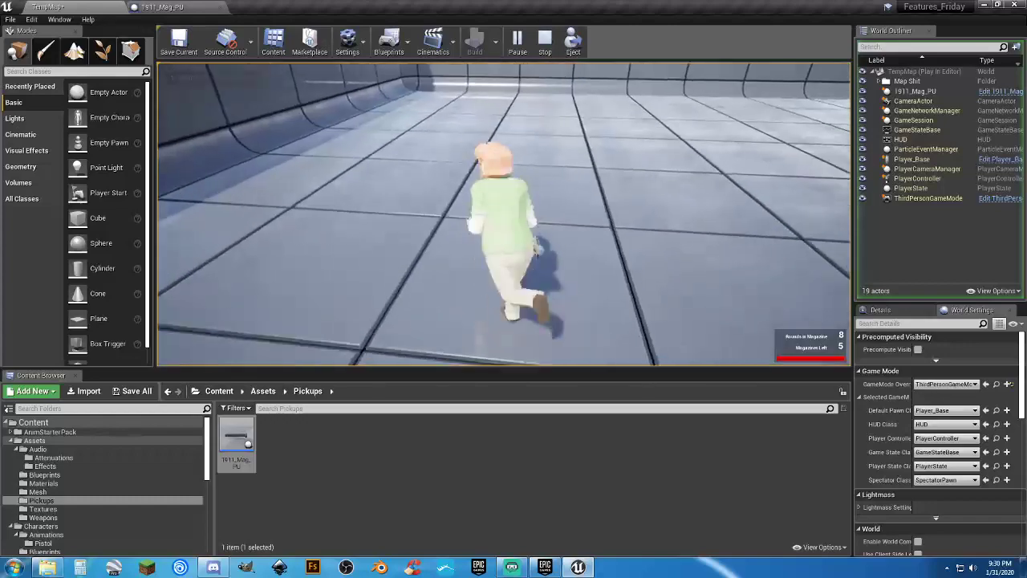
pyautogui.press('w')
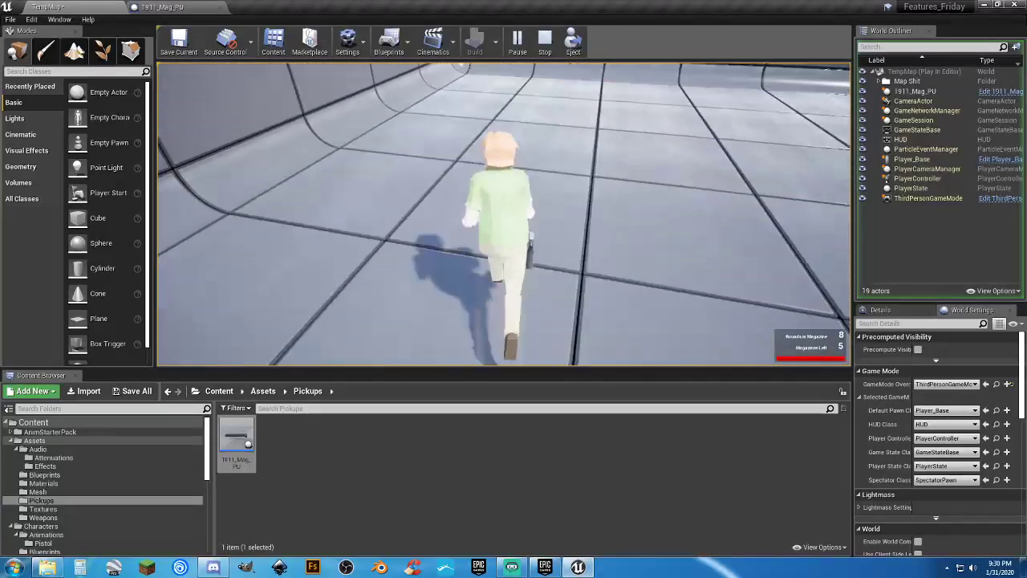
pyautogui.press('w')
pyautogui.press('Escape')
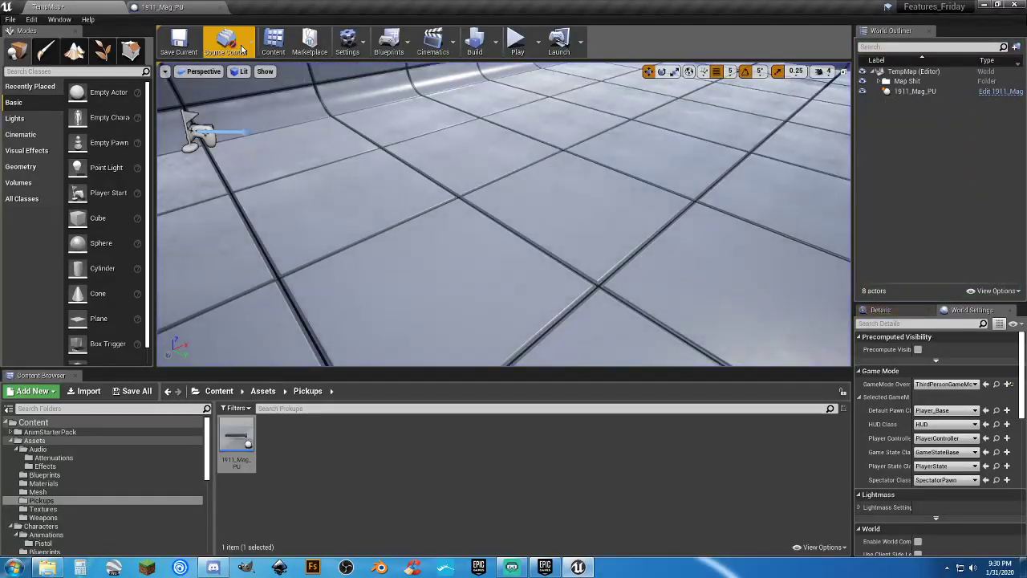
# Set the 1911_Mag_PU actor's X and Y location in the level to 0.
pyautogui.click(932, 91)
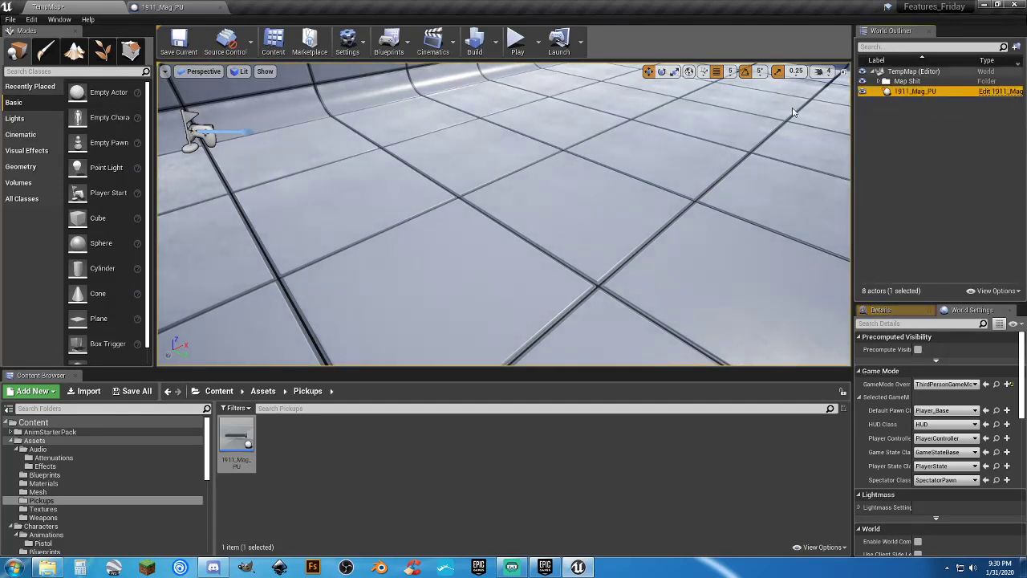
pyautogui.click(876, 310)
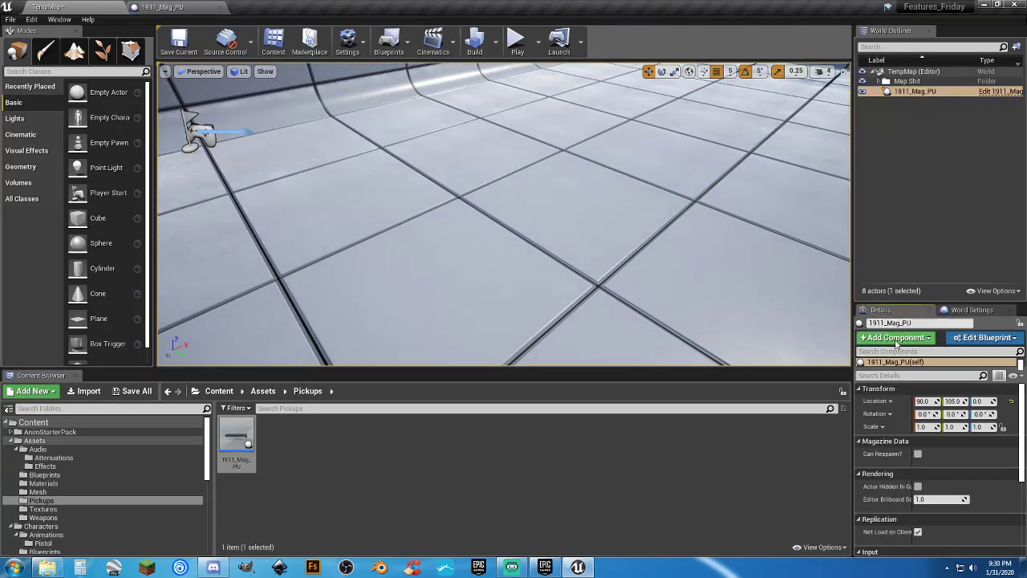
pyautogui.click(924, 401)
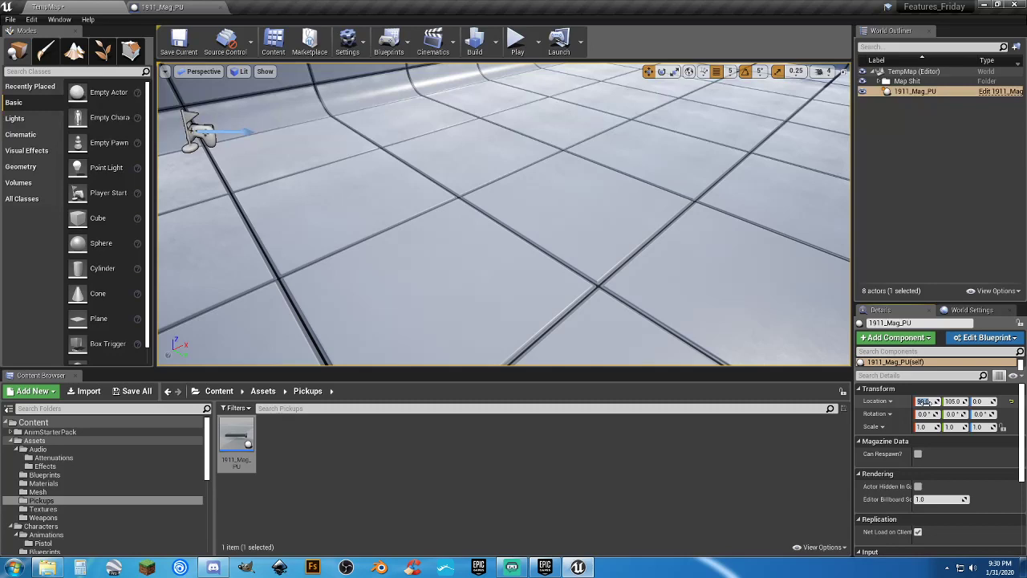
pyautogui.write('0')
pyautogui.press('Tab')
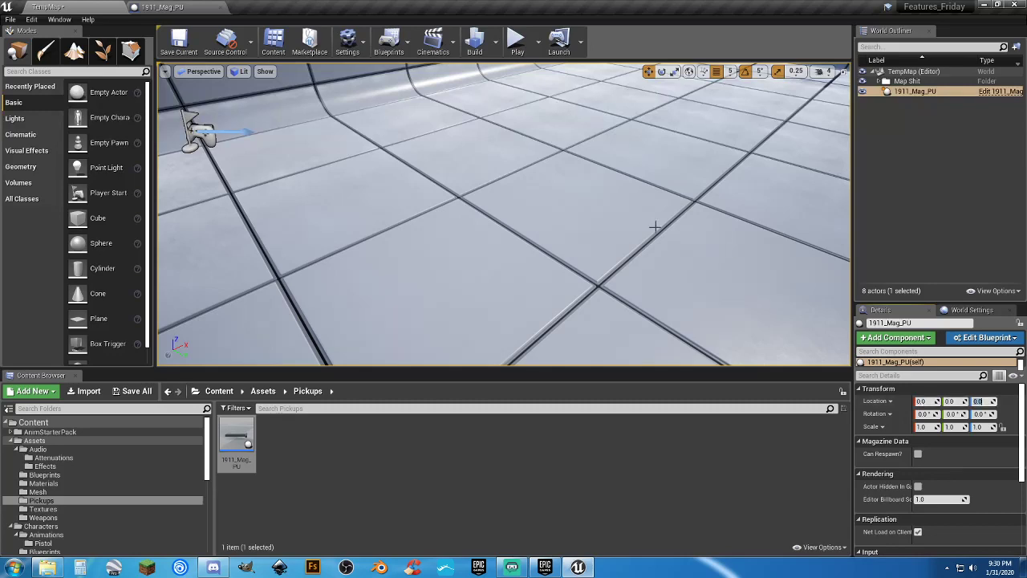
# Playtest the repositioned pickup by running the character back and forth over it while checking the Magazines Left counter, and end the session.
pyautogui.moveTo(656, 227); pyautogui.dragTo(596, 95, button='right')
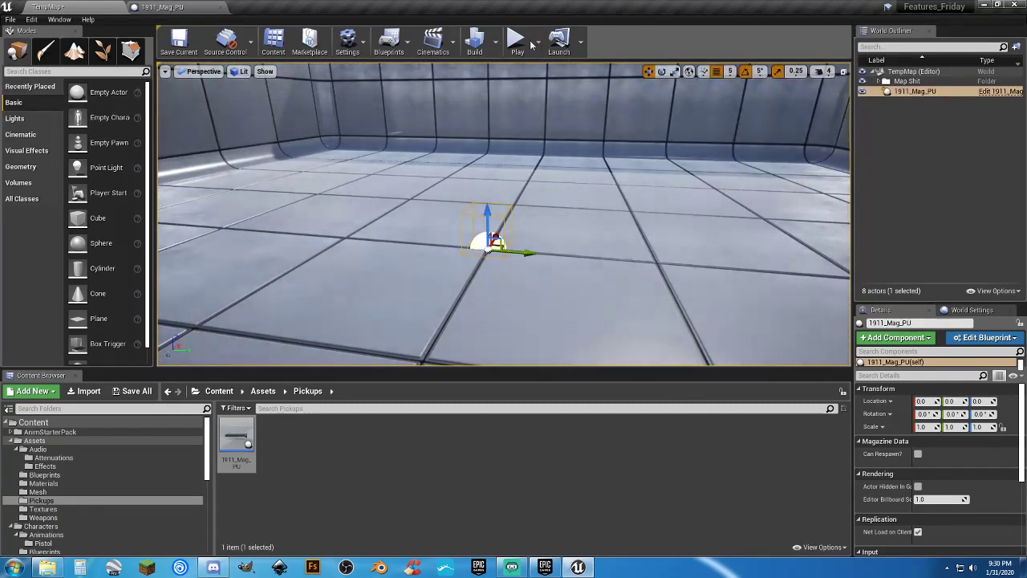
pyautogui.click(516, 40)
pyautogui.press('w')
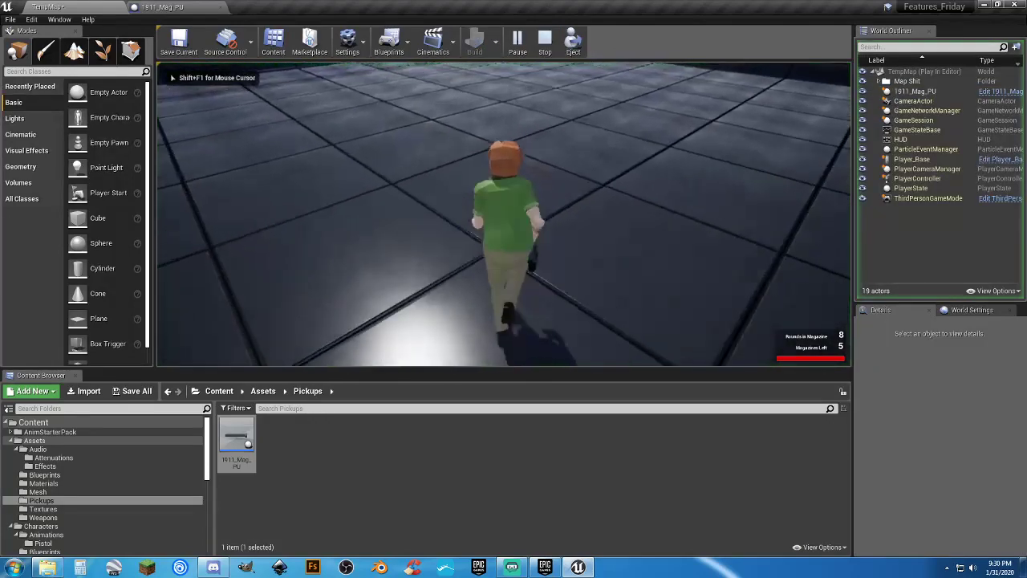
pyautogui.press('w')
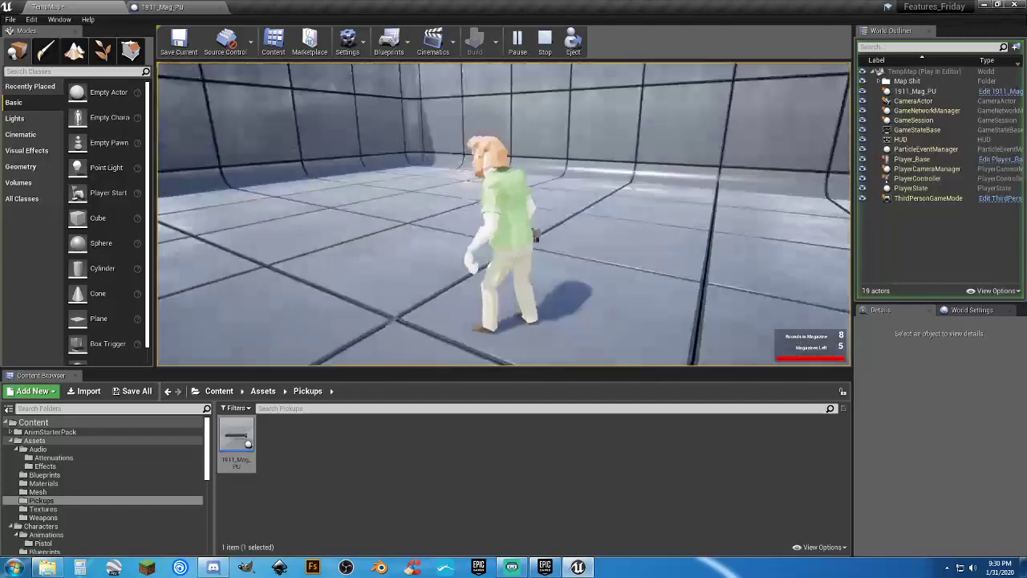
pyautogui.press('w')
pyautogui.press('w')
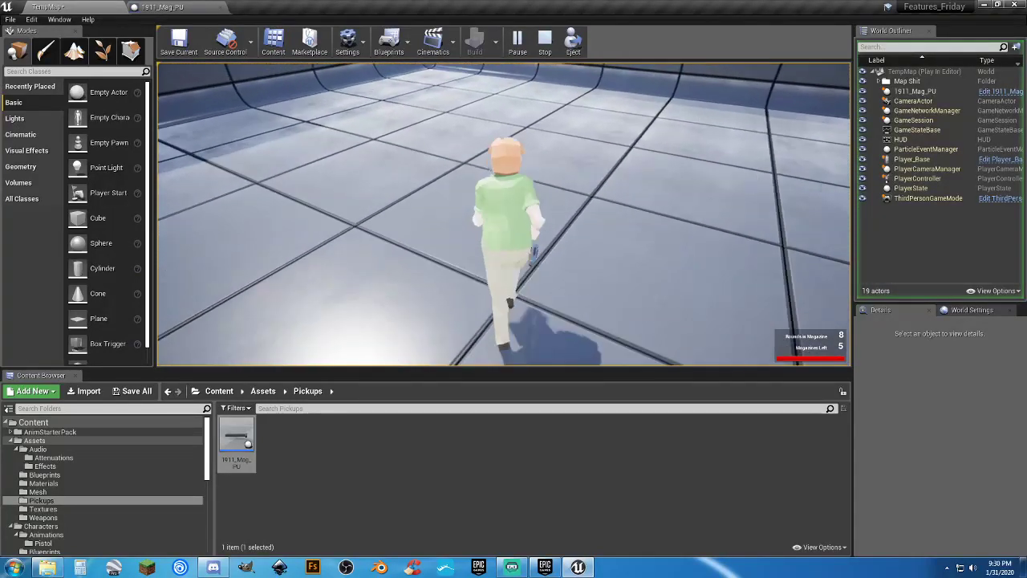
pyautogui.press('s')
pyautogui.press('w')
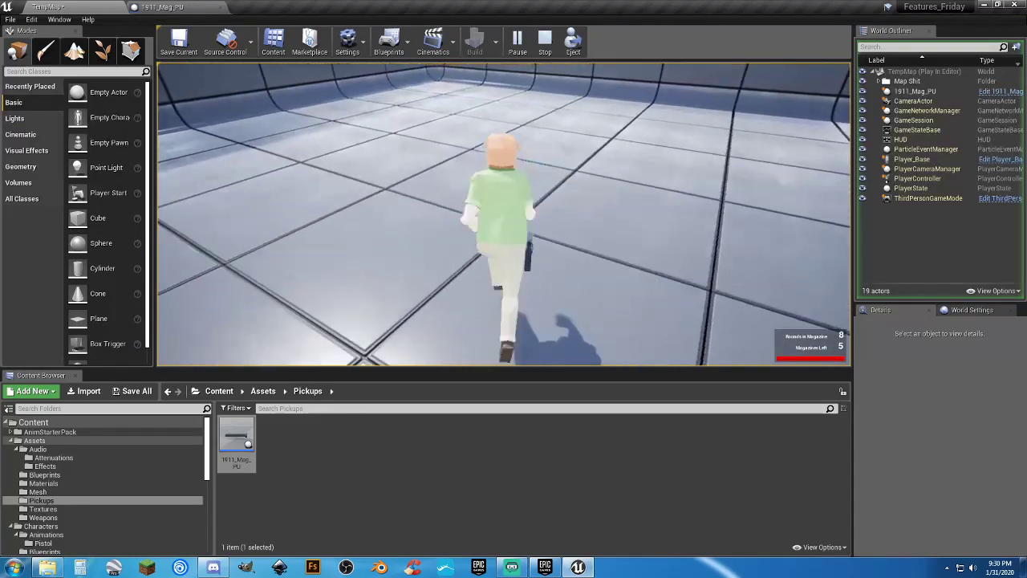
pyautogui.press('d')
pyautogui.press('s')
pyautogui.press('a')
pyautogui.press('w')
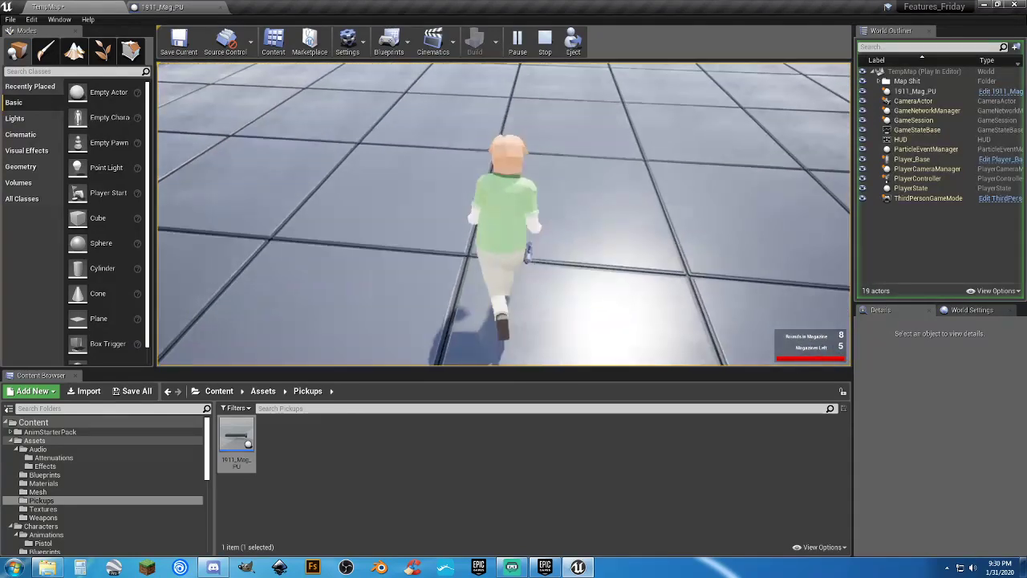
pyautogui.press('d')
pyautogui.press('w')
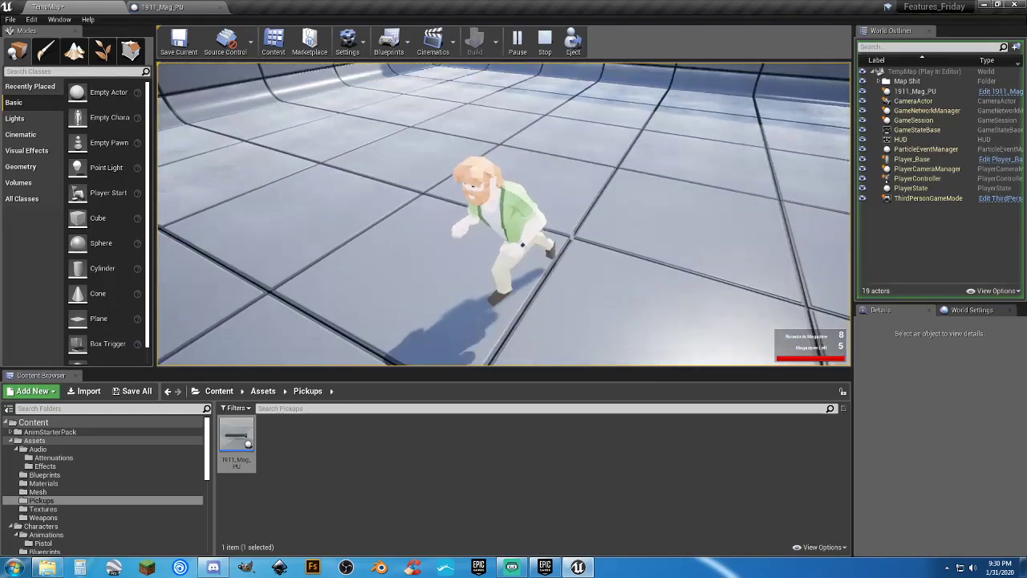
pyautogui.press('Escape')
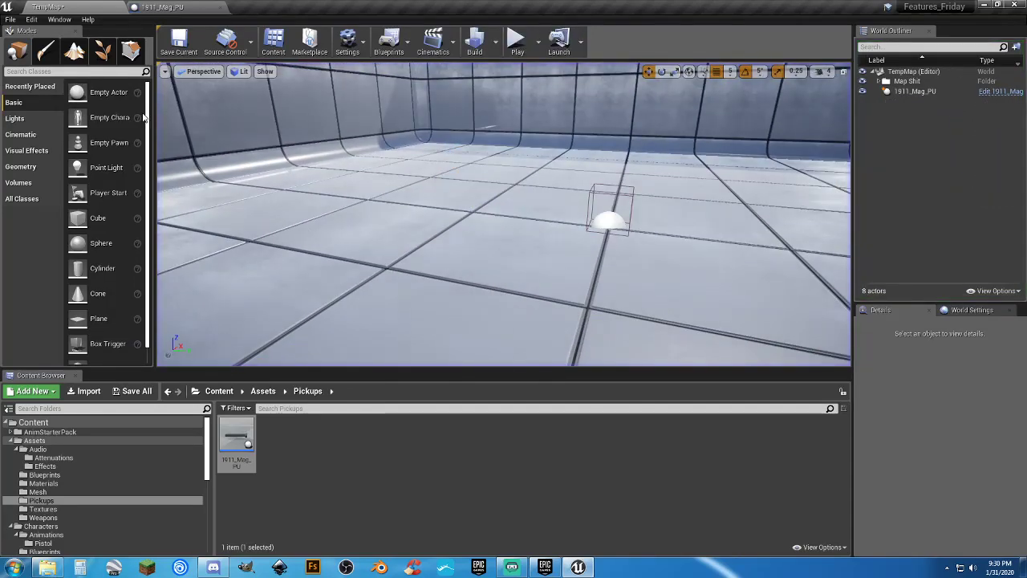
# Add a Set Pistol Magazines node to 1911_Mag_PU from As Player Base, wiring in the addition result and the cast's execution output.
pyautogui.click(155, 6)
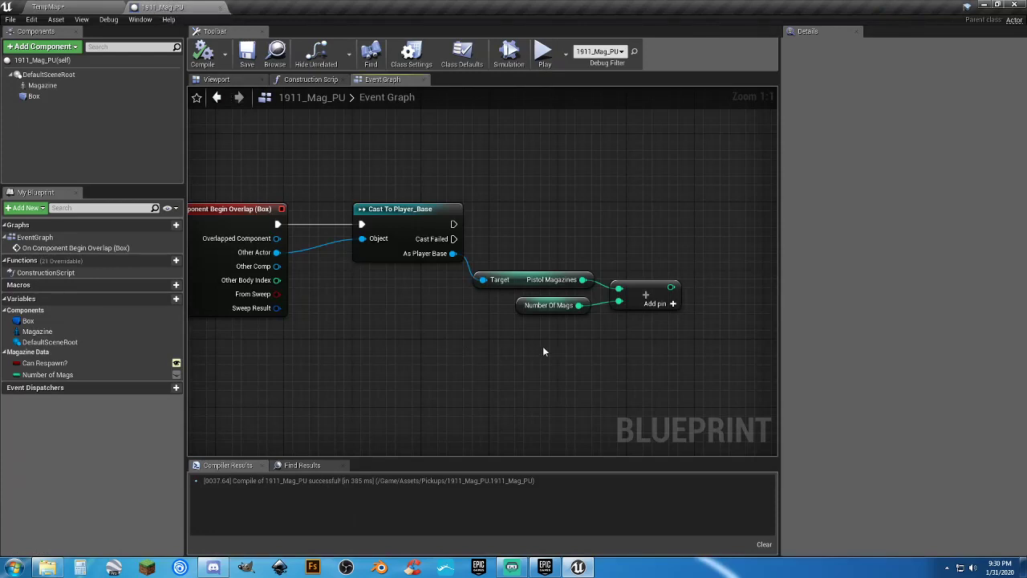
pyautogui.moveTo(542, 351); pyautogui.dragTo(516, 350, button='right')
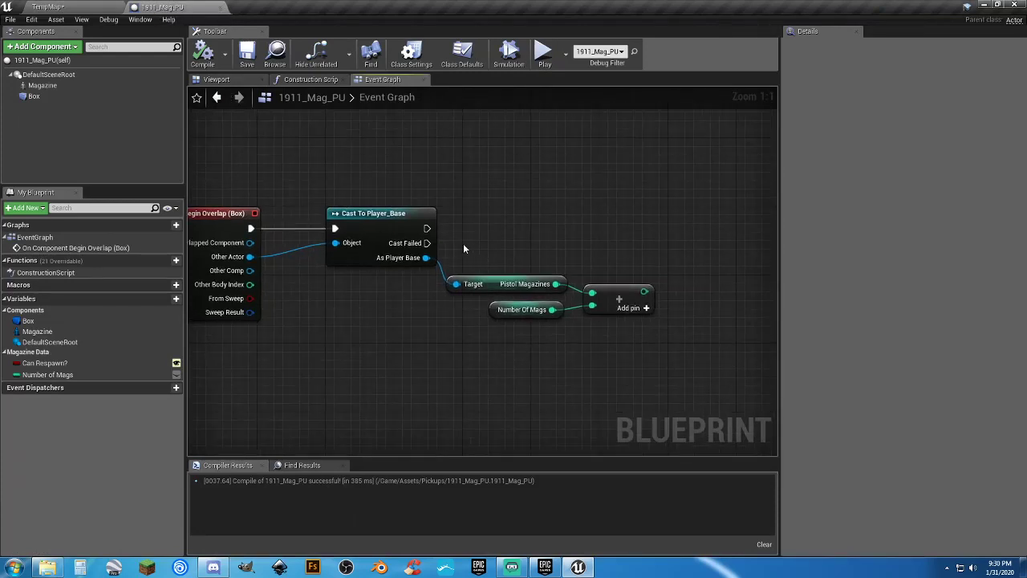
pyautogui.moveTo(410, 259); pyautogui.dragTo(641, 227)
pyautogui.write('set')
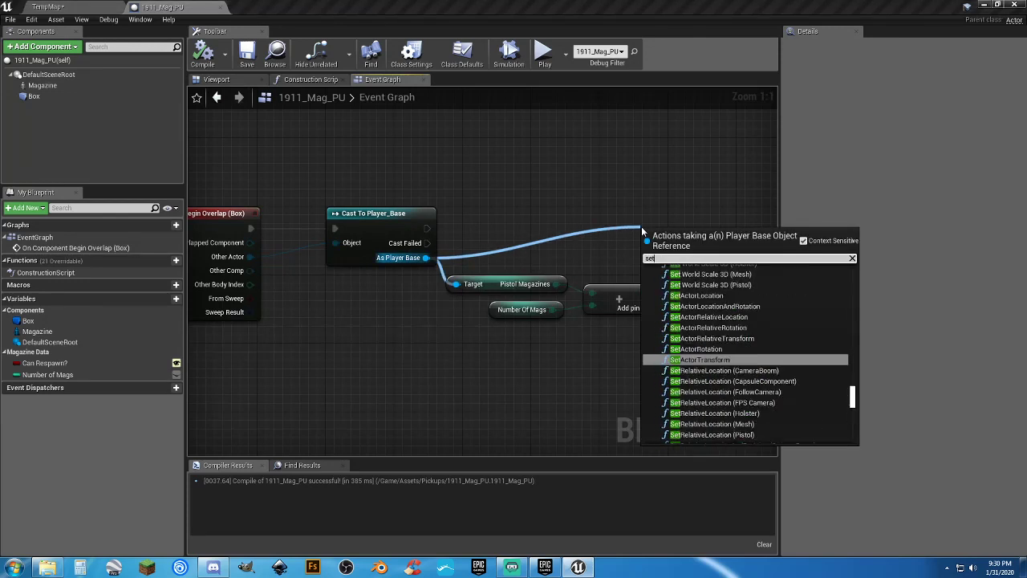
pyautogui.write('pi')
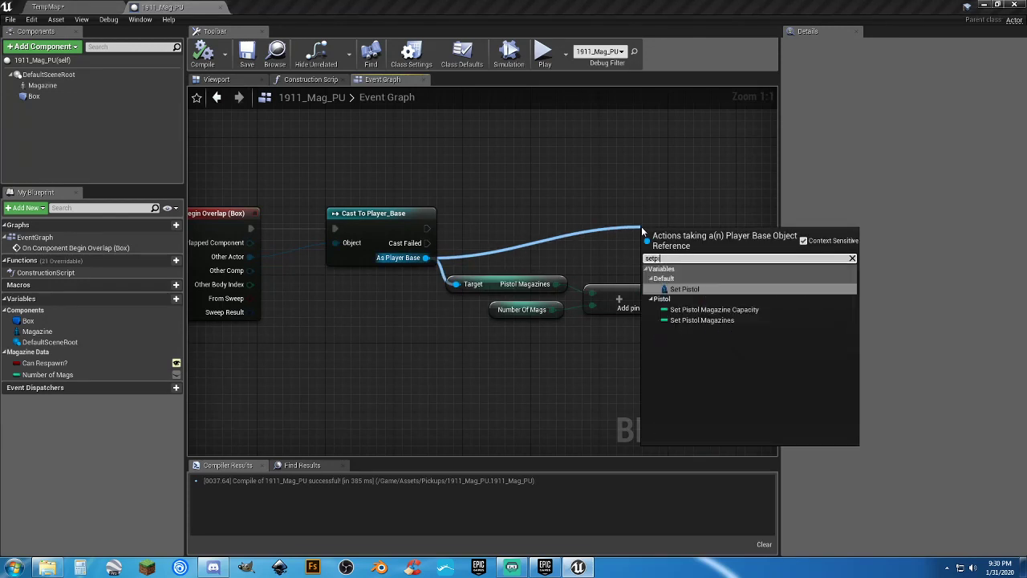
pyautogui.write('s')
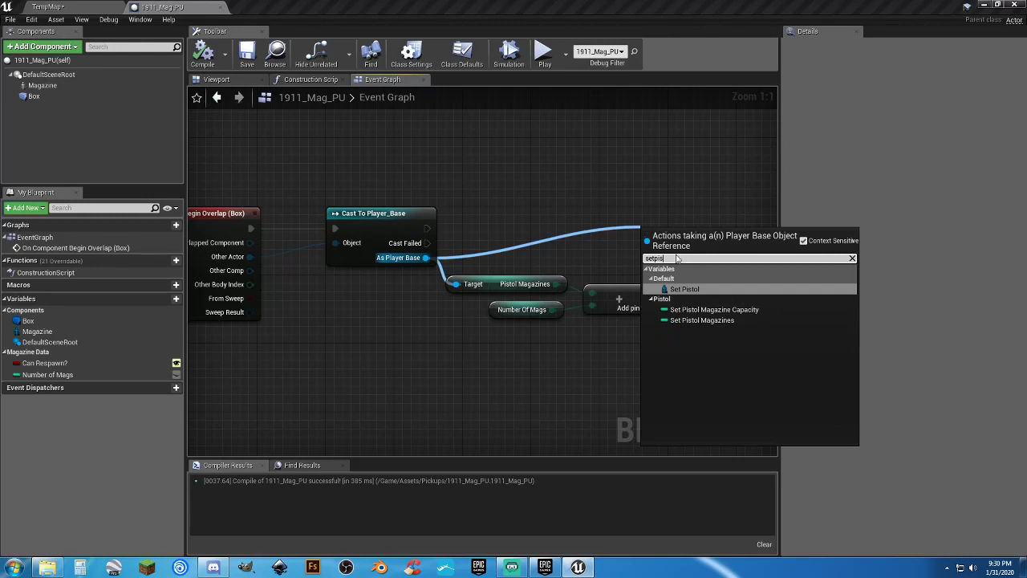
pyautogui.click(701, 320)
pyautogui.moveTo(644, 291); pyautogui.dragTo(427, 229)
pyautogui.moveTo(668, 230); pyautogui.dragTo(693, 223)
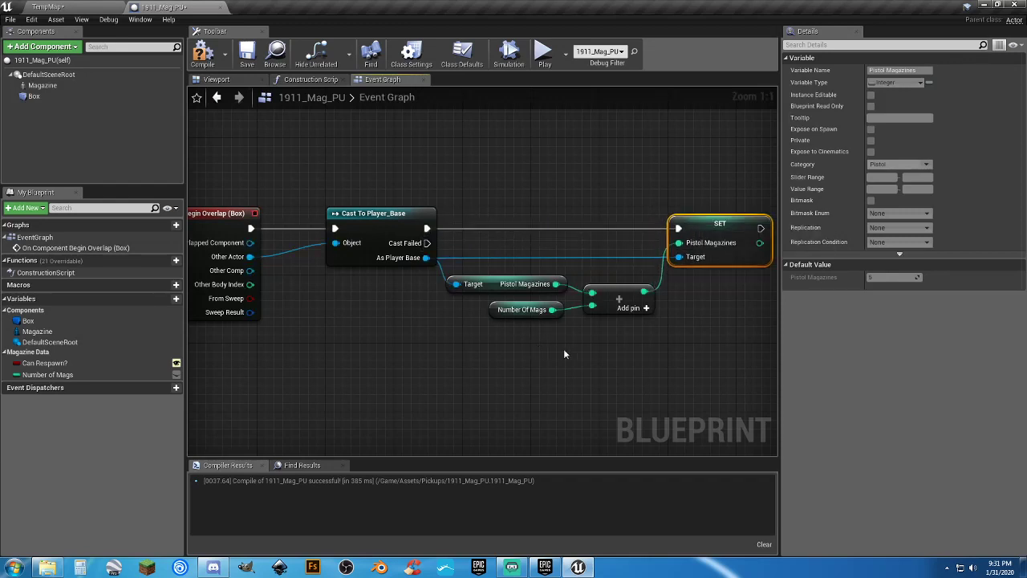
# Review the Pistol Magazines and Number of Mags nodes, and compile and save the 1911_Mag_PU blueprint.
pyautogui.moveTo(591, 359); pyautogui.dragTo(565, 357, button='right')
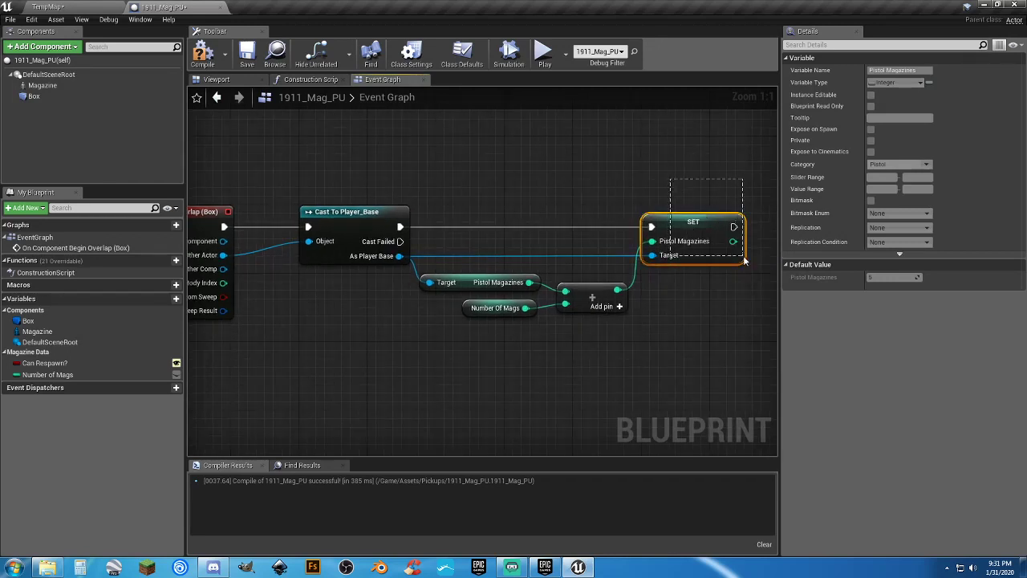
pyautogui.click(682, 320)
pyautogui.click(463, 280)
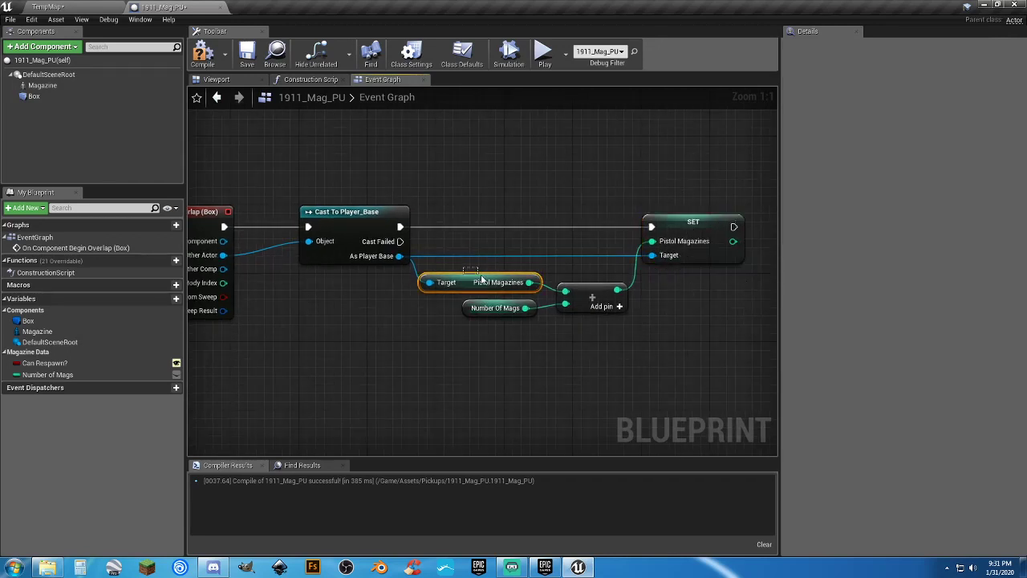
pyautogui.click(479, 310)
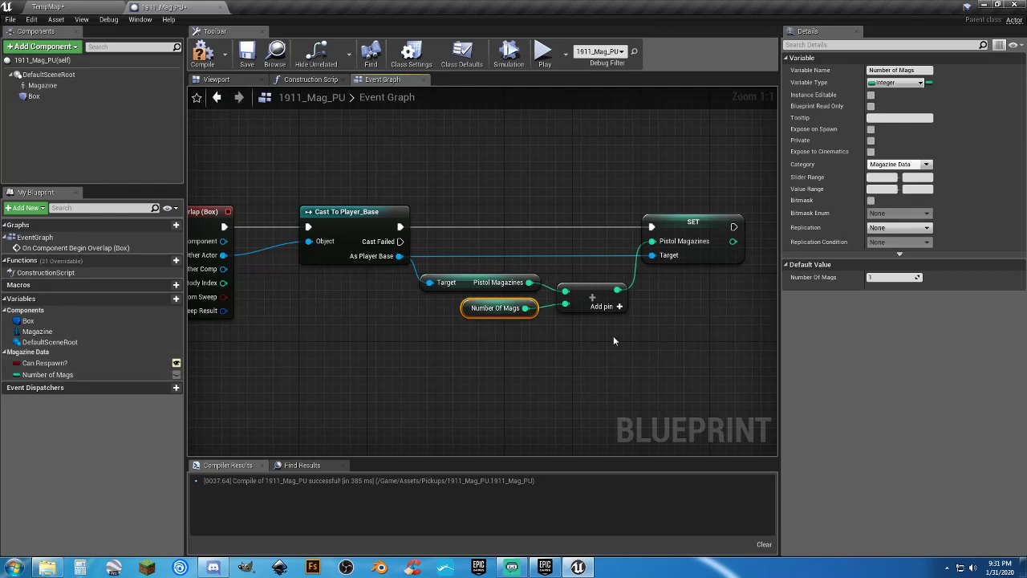
pyautogui.click(634, 337)
pyautogui.click(204, 61)
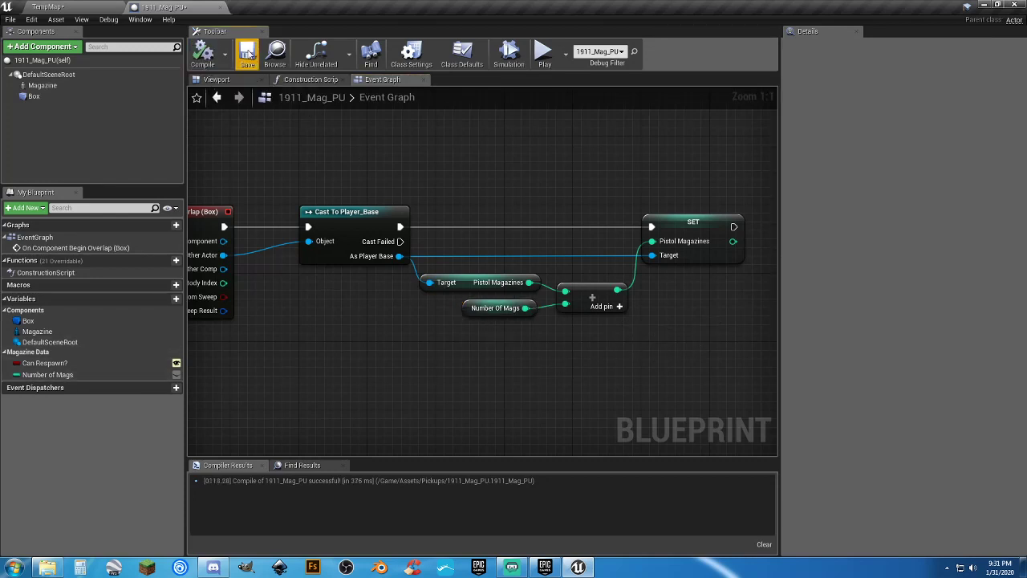
pyautogui.click(244, 53)
# Playtest TempMap, moving the character repeatedly over the pickup to check that Magazines Left increases, and end the session.
pyautogui.click(105, 8)
pyautogui.click(517, 40)
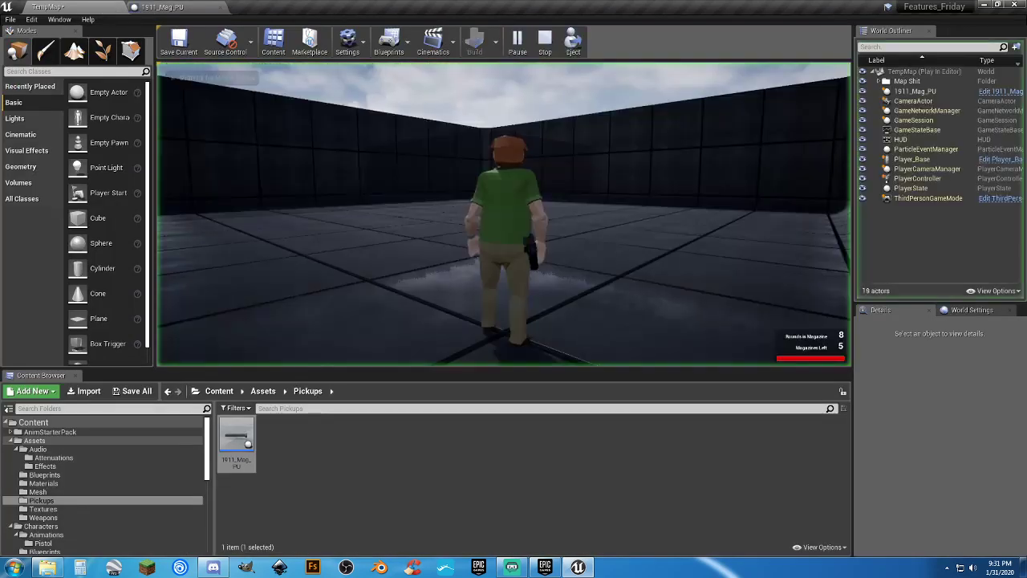
pyautogui.press('w')
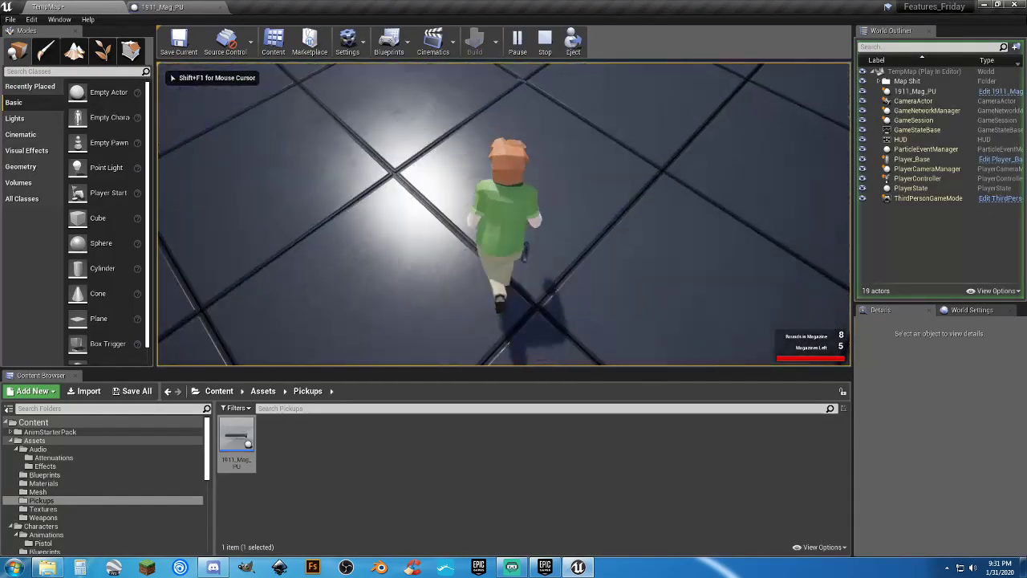
pyautogui.press('w')
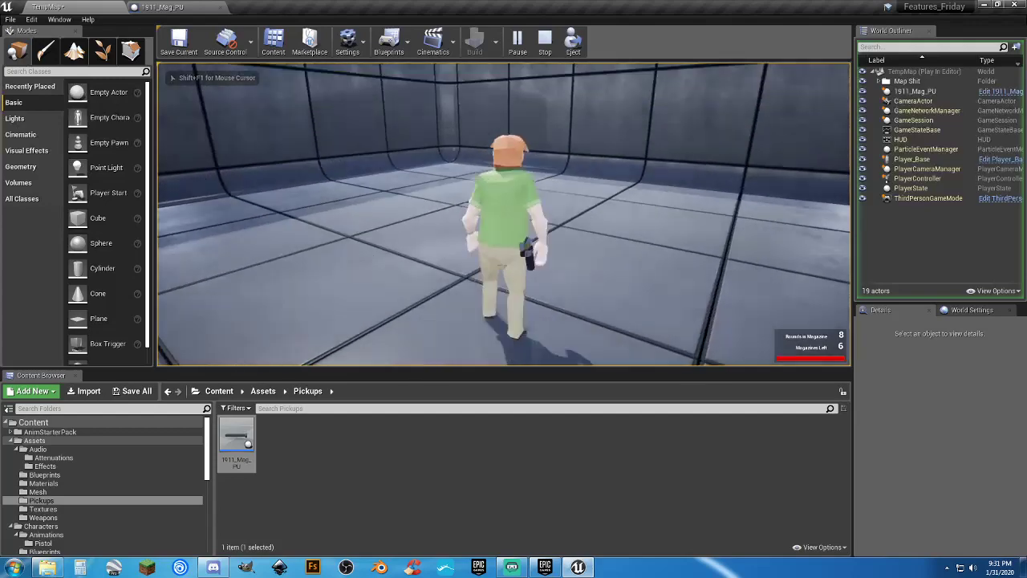
pyautogui.press('s')
pyautogui.press('w')
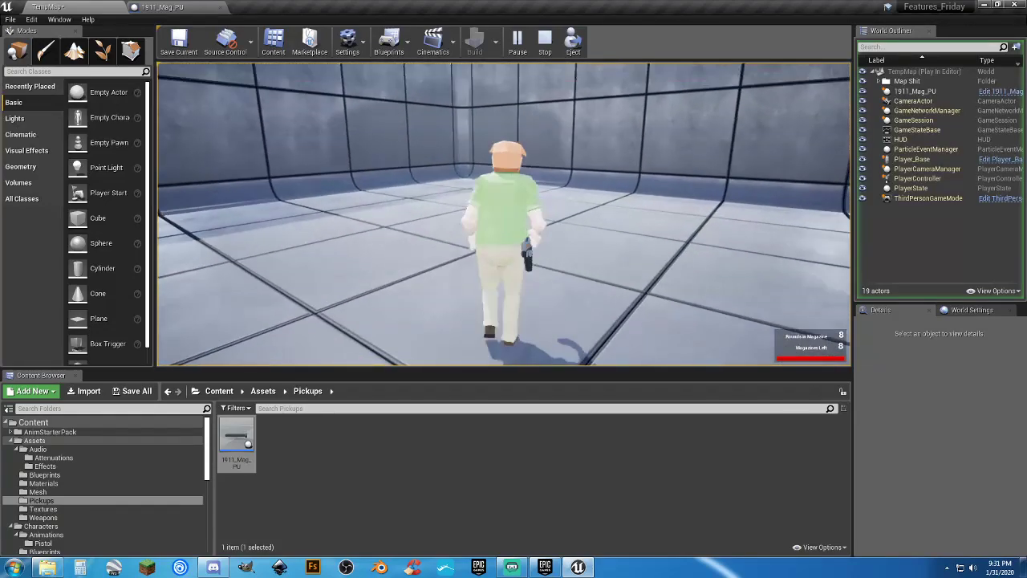
pyautogui.press('s')
pyautogui.press('w')
pyautogui.press('s')
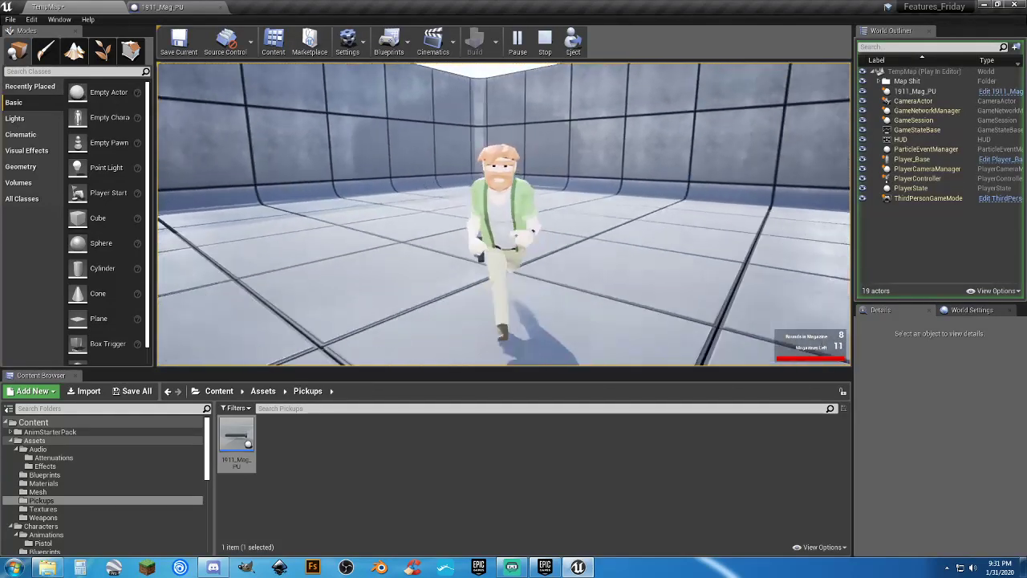
pyautogui.press('w')
pyautogui.press('s')
pyautogui.press('s')
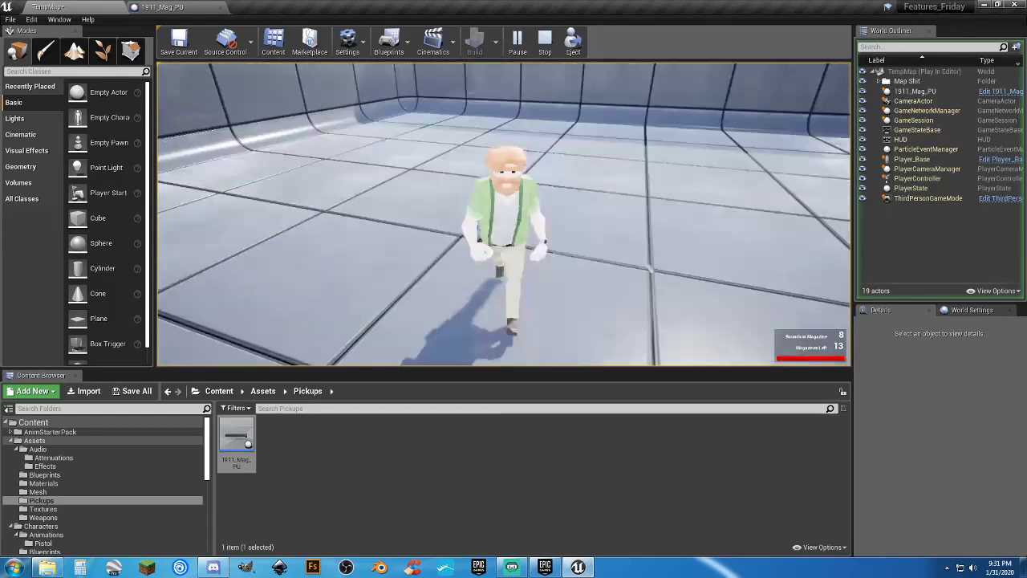
pyautogui.press('Escape')
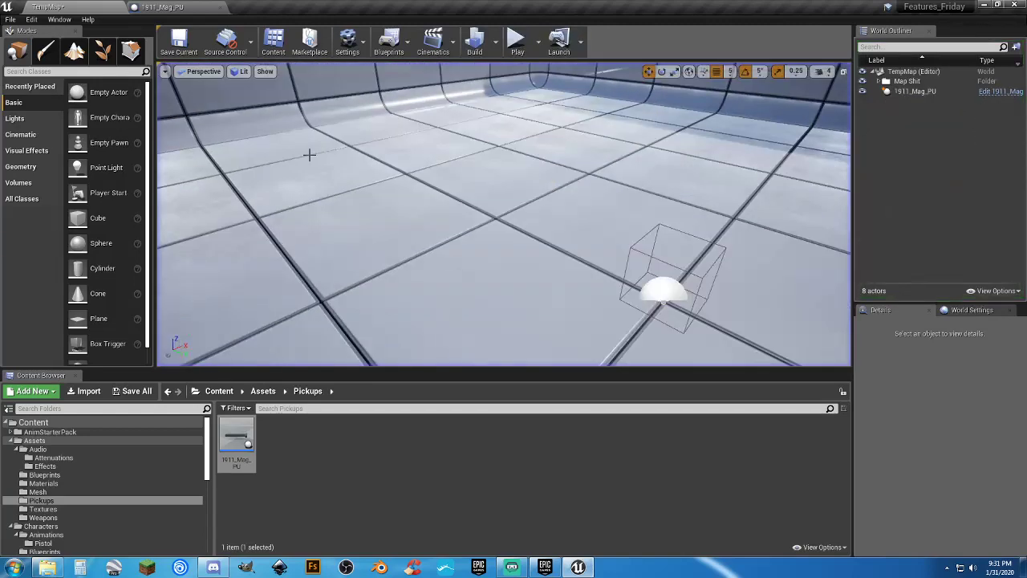
# Focus on the placed 1911_Mag_PU and playtest TempMap, running the character over the pickup to check Magazines Left, and end the session.
pyautogui.doubleClick(913, 91)
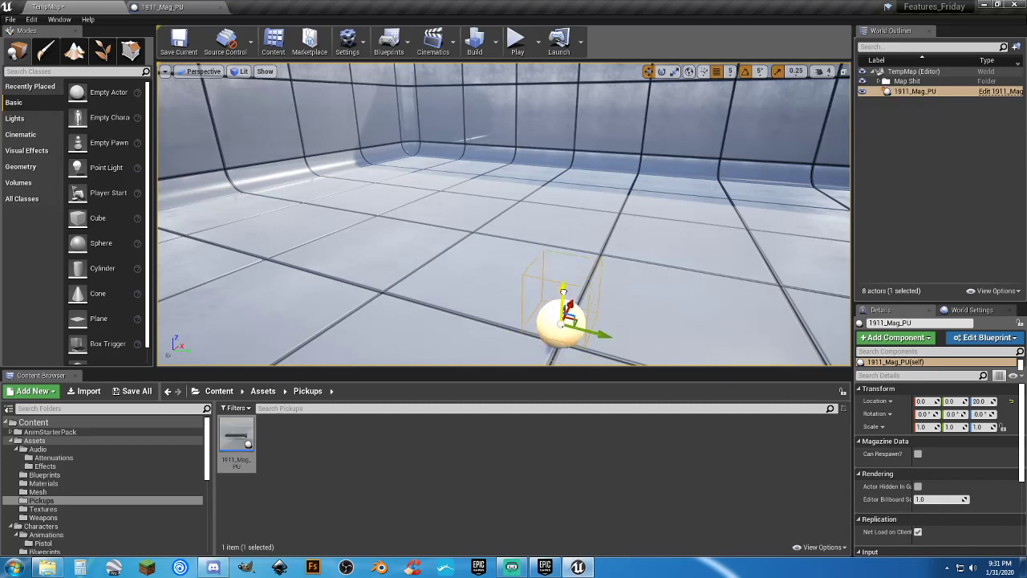
pyautogui.click(516, 47)
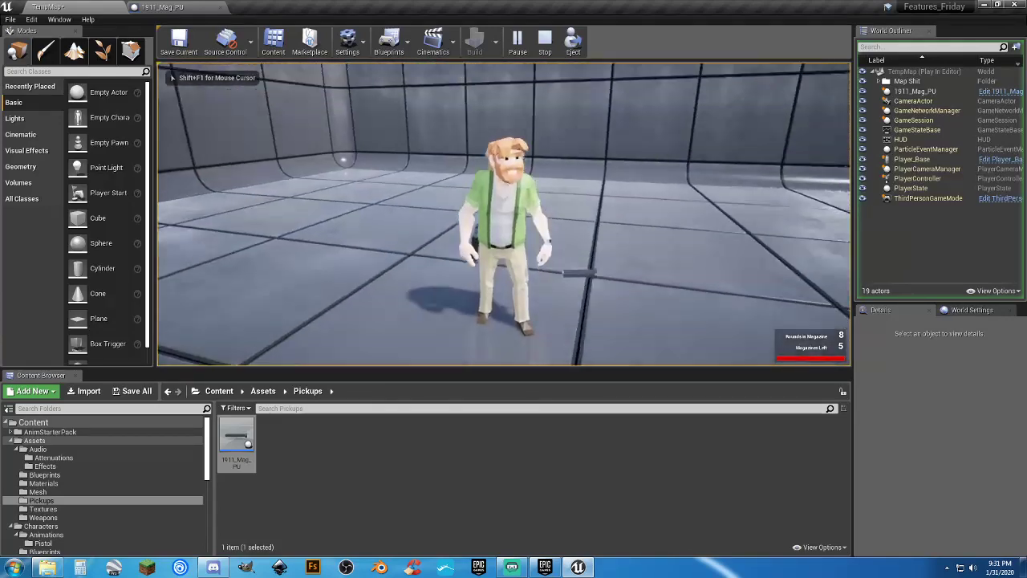
pyautogui.press('w')
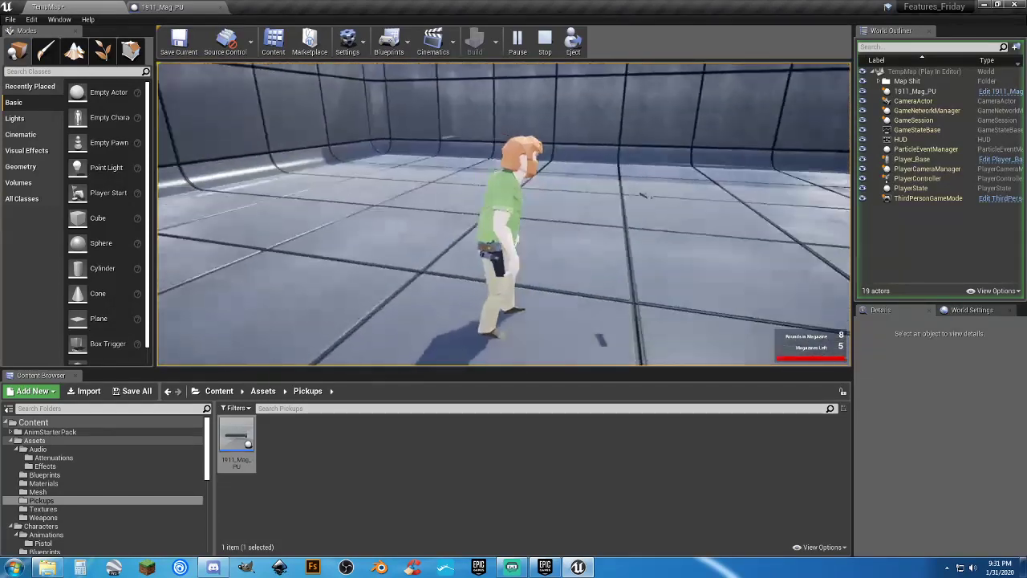
pyautogui.press('s')
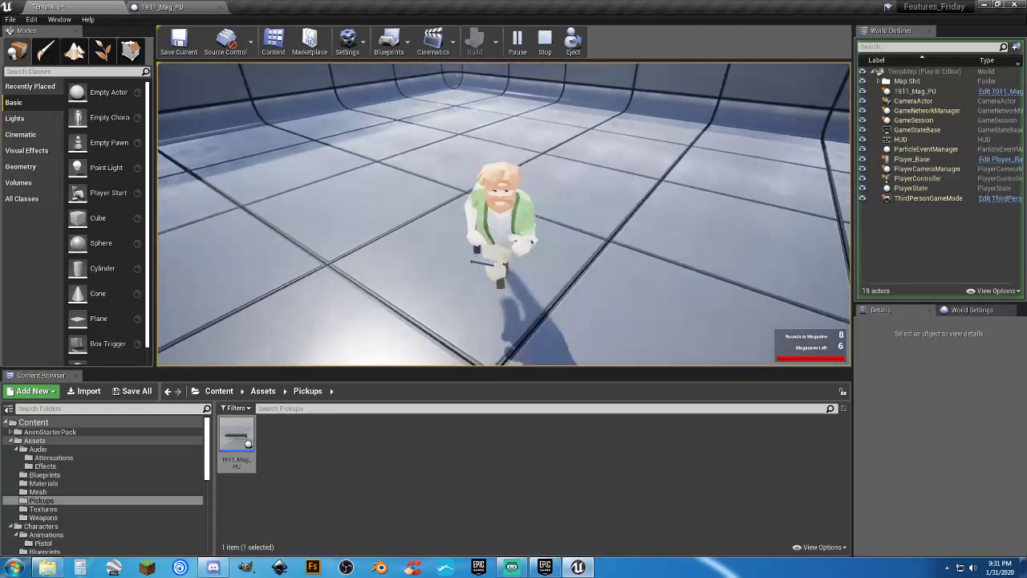
pyautogui.press('Escape')
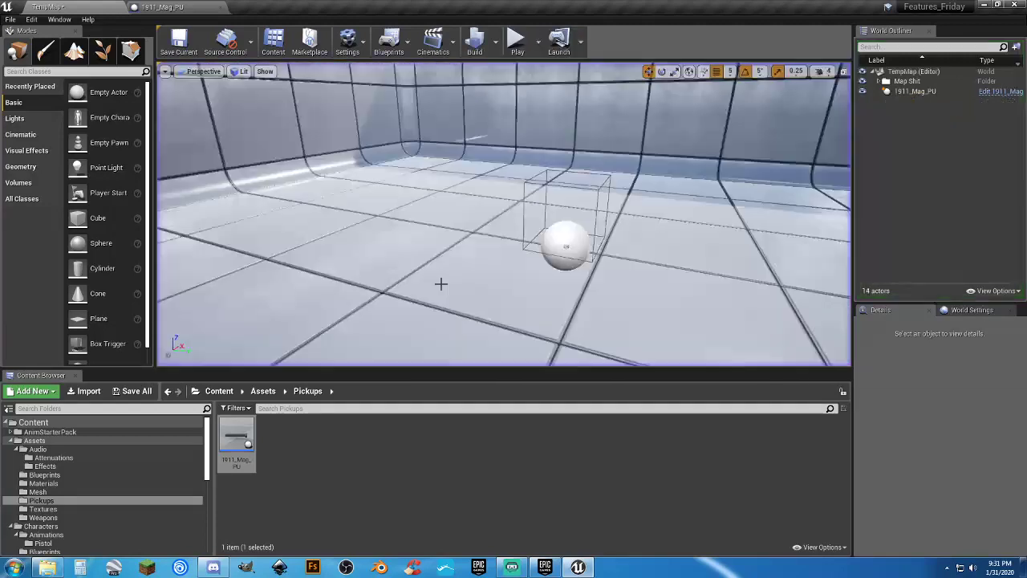
# Add a Get Can Respawn? node to the 1911_Mag_PU event graph and place it just below the Set Pistol Magazines node.
pyautogui.click(175, 7)
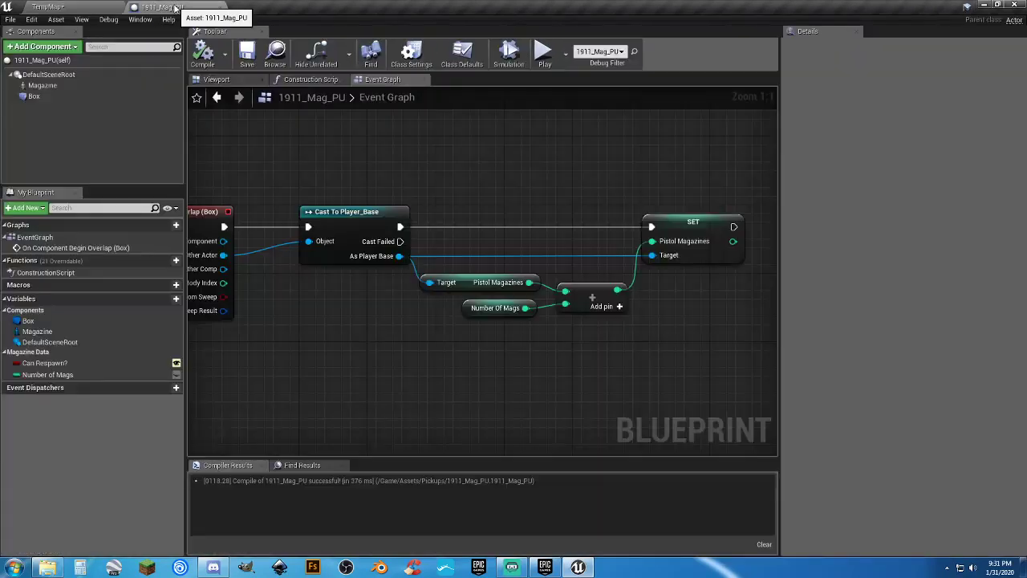
pyautogui.moveTo(627, 389); pyautogui.dragTo(426, 335, button='right')
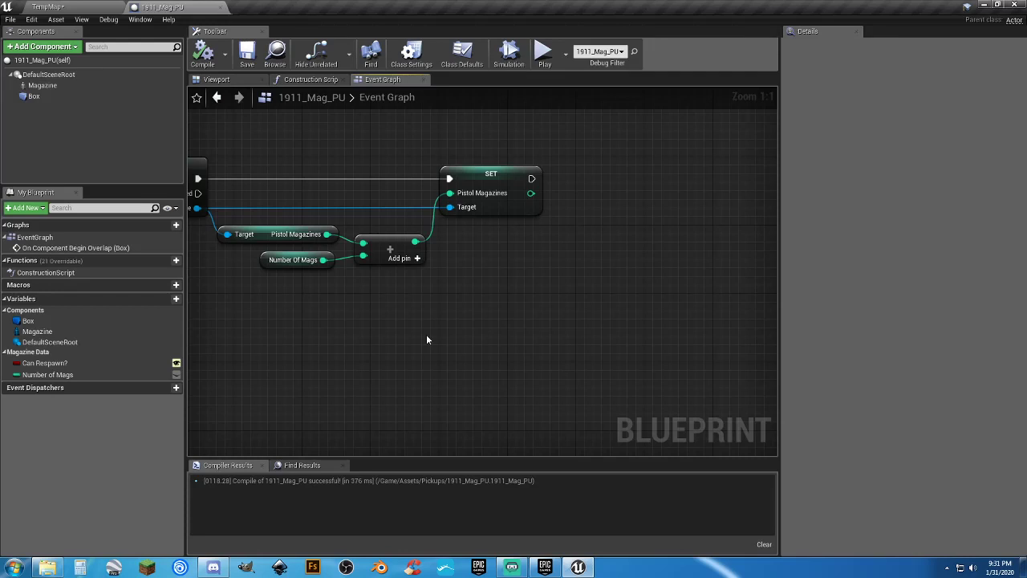
pyautogui.click(85, 362)
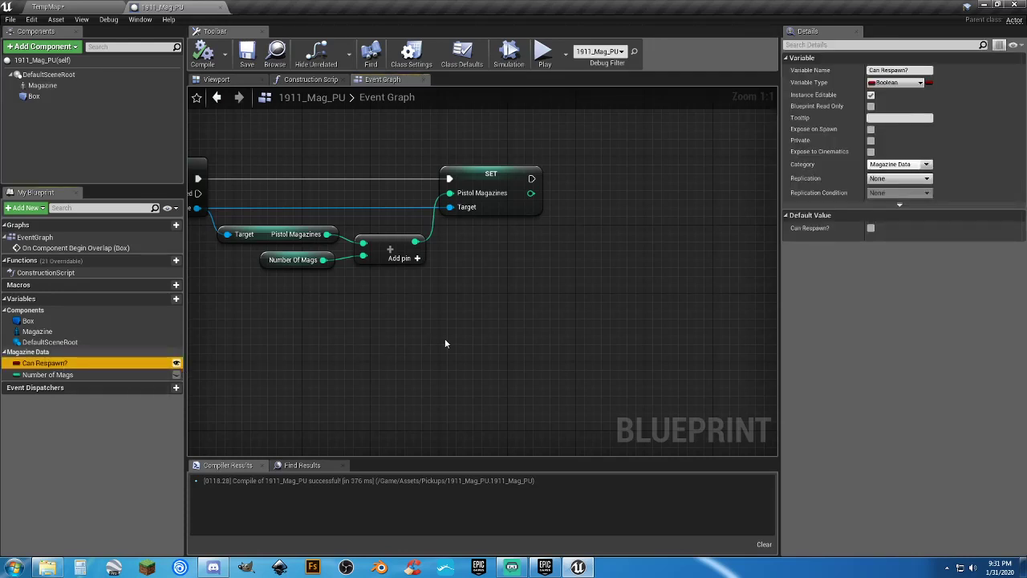
pyautogui.moveTo(488, 319); pyautogui.dragTo(466, 323, button='right')
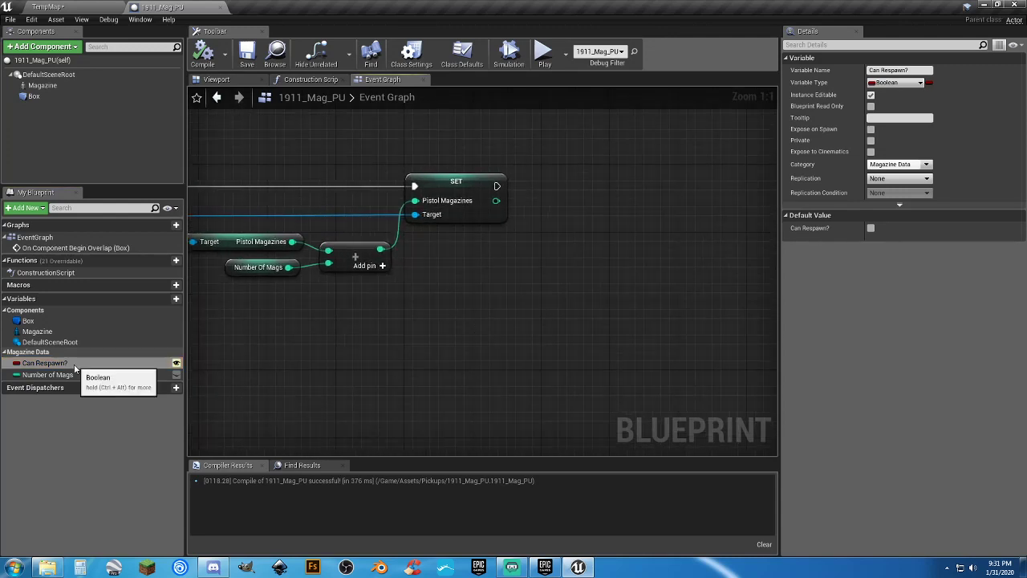
pyautogui.moveTo(74, 368); pyautogui.dragTo(307, 335)
pyautogui.moveTo(503, 286); pyautogui.dragTo(489, 272)
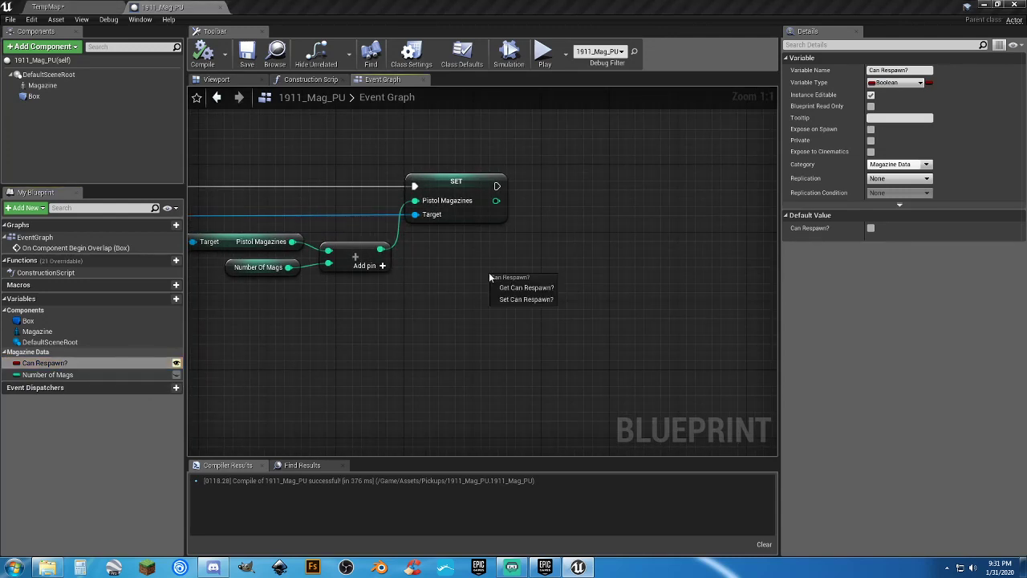
pyautogui.click(506, 290)
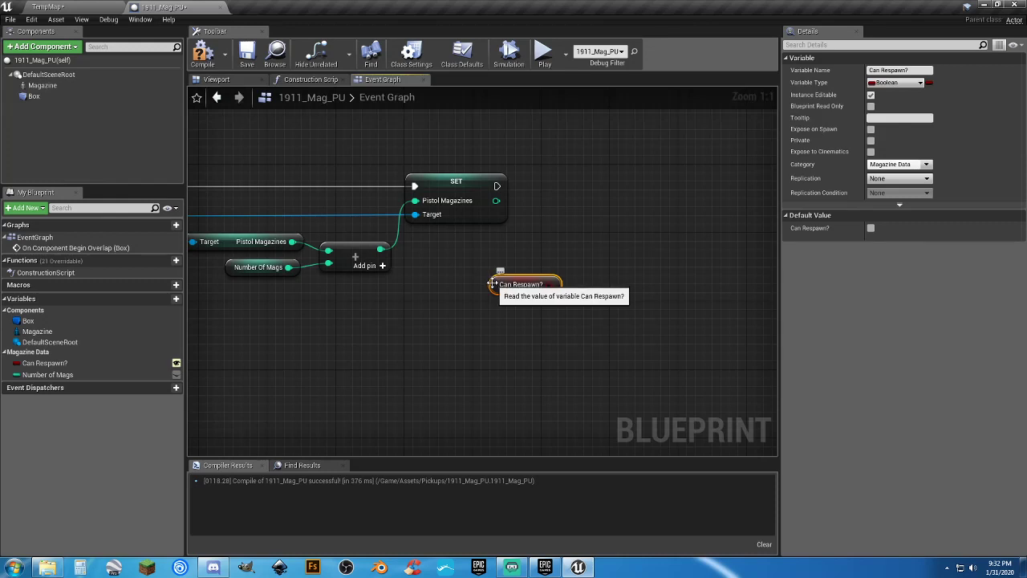
pyautogui.moveTo(497, 285); pyautogui.dragTo(442, 246)
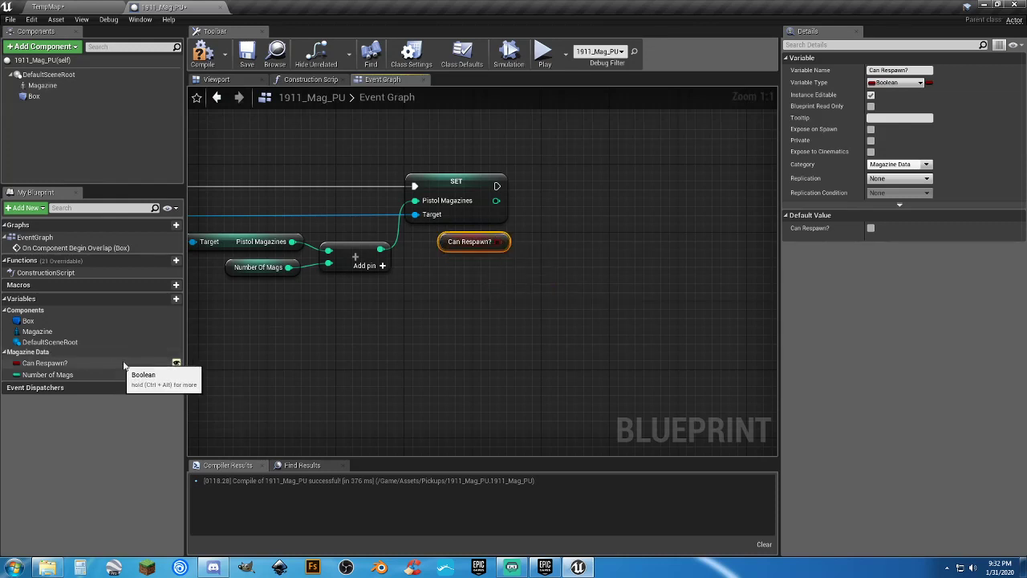
# Add a Branch node after Set Pistol Magazines, wiring in its execution output and using Can Respawn? as the condition.
pyautogui.click(572, 214)
pyautogui.moveTo(496, 186); pyautogui.dragTo(580, 233)
pyautogui.moveTo(497, 242); pyautogui.dragTo(562, 180)
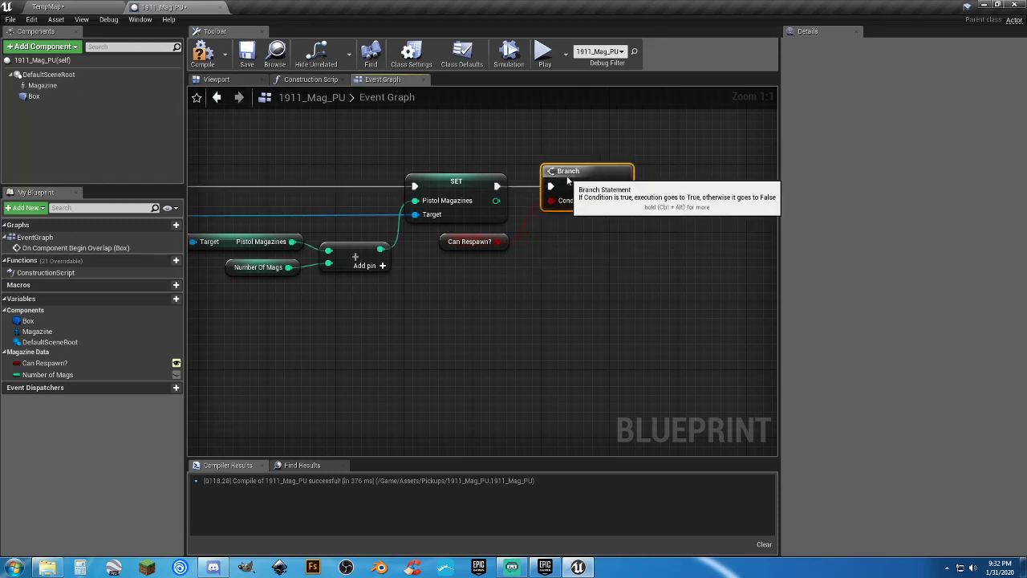
pyautogui.click(579, 263)
# Add a Toggle Visibility node targeting the Magazine component, run it from the Branch's True output, and align it with the Branch.
pyautogui.moveTo(578, 266); pyautogui.dragTo(456, 280, button='right')
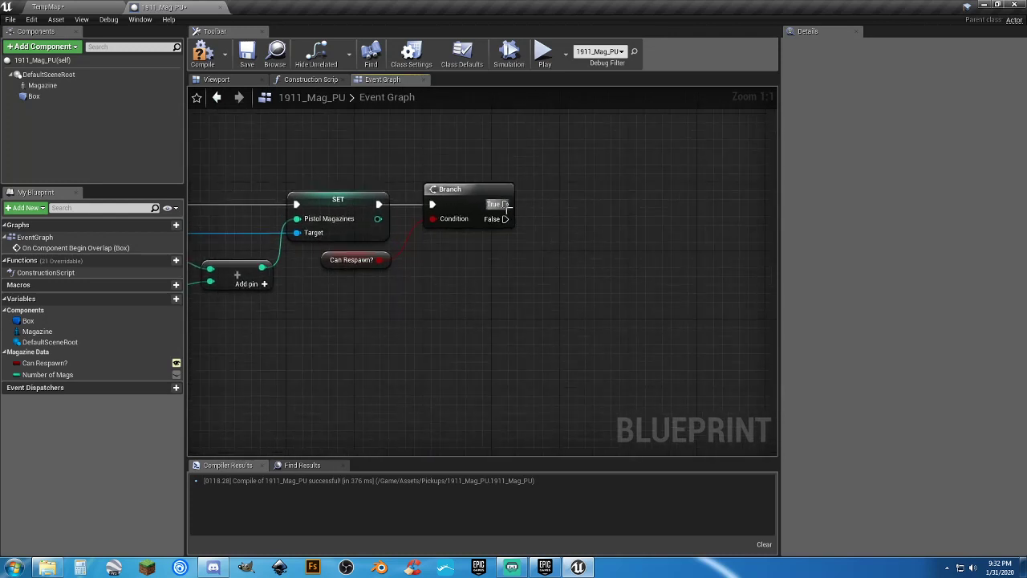
pyautogui.moveTo(505, 205); pyautogui.dragTo(610, 204)
pyautogui.click(535, 275)
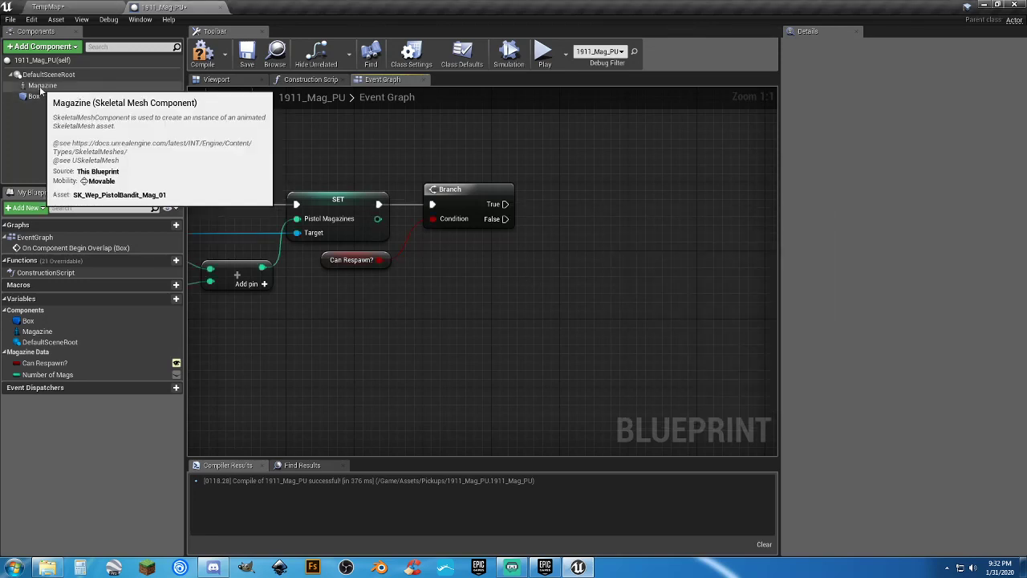
pyautogui.moveTo(42, 86); pyautogui.dragTo(658, 224)
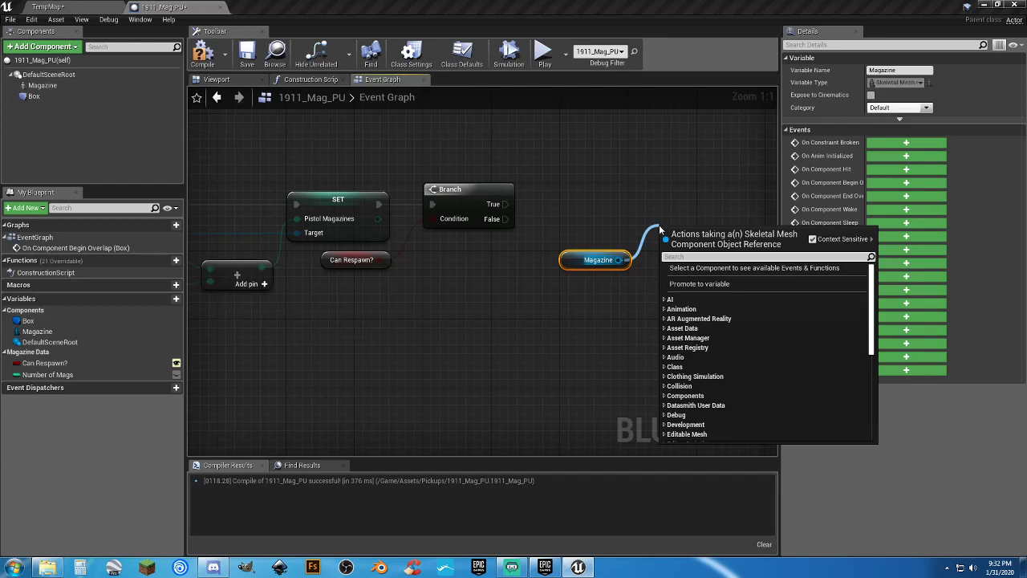
pyautogui.write('toggle')
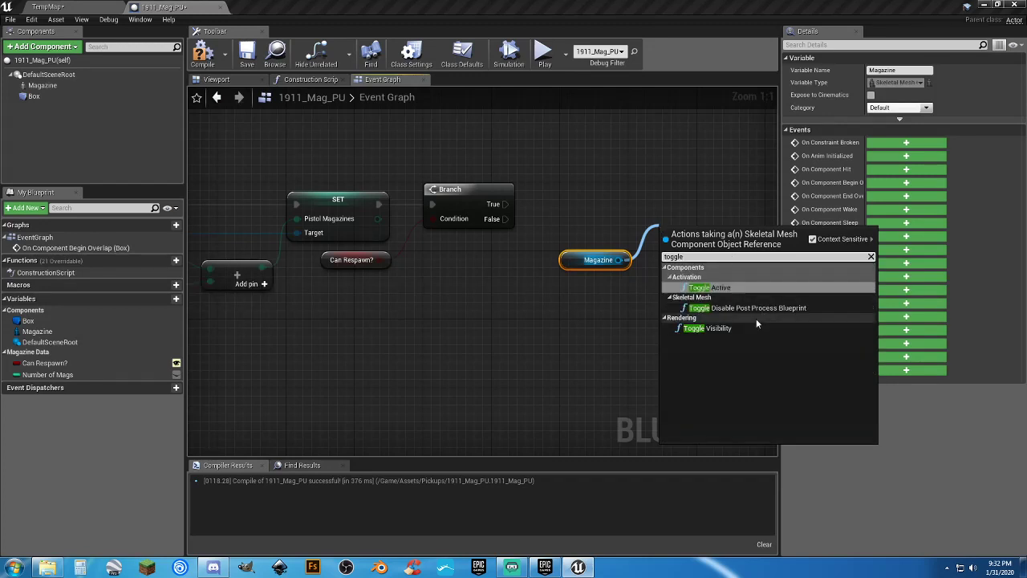
pyautogui.click(714, 328)
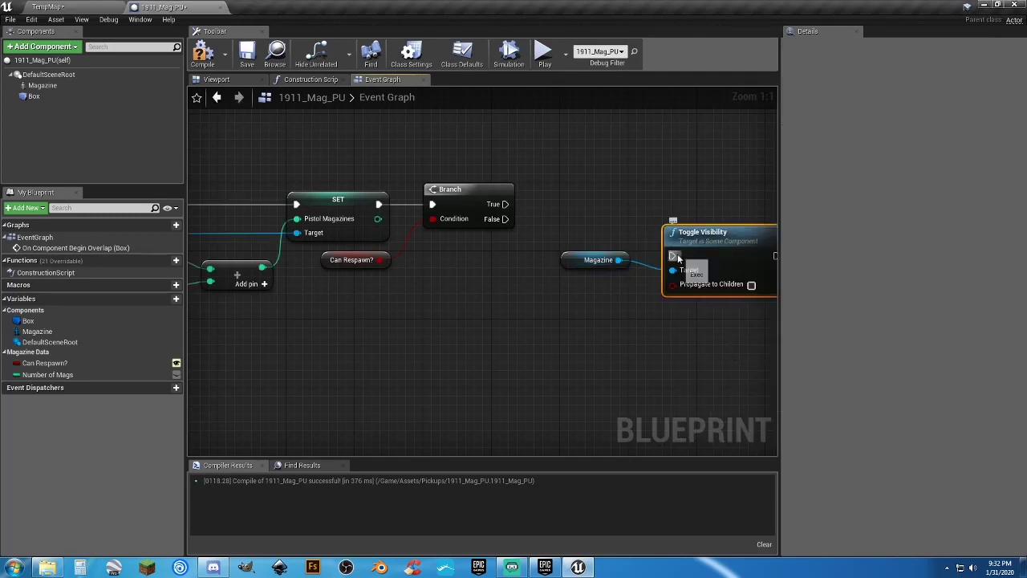
pyautogui.moveTo(672, 256); pyautogui.dragTo(507, 207)
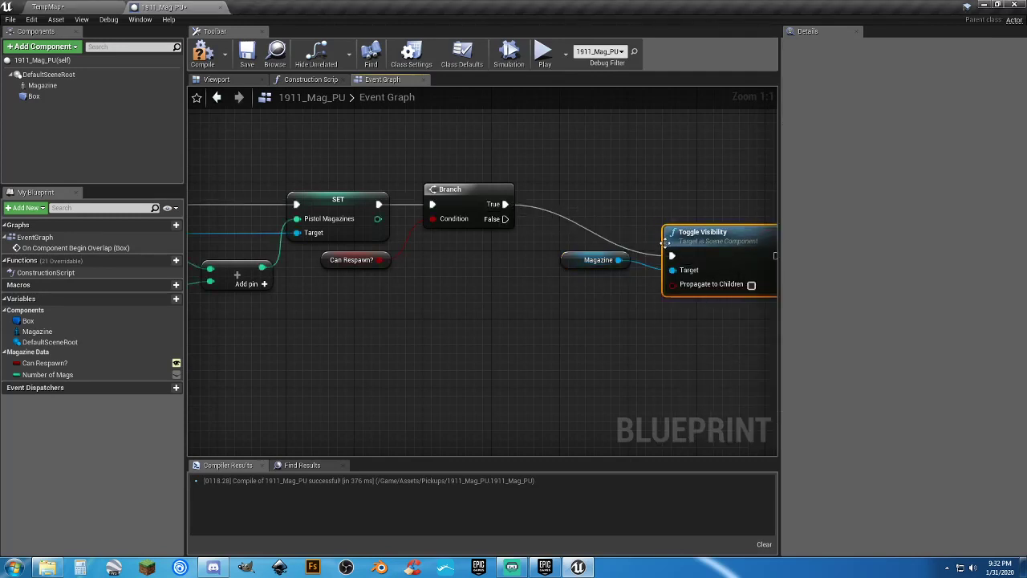
pyautogui.moveTo(685, 238); pyautogui.dragTo(719, 197)
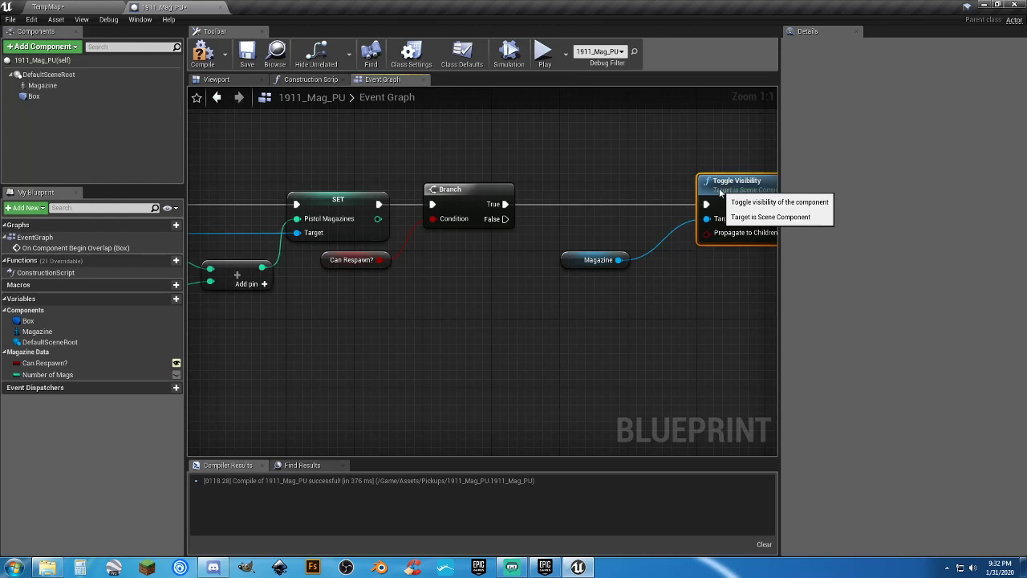
# Duplicate the Toggle Visibility node, place the copy further along the chain, and connect the Magazine reference to its Target.
pyautogui.moveTo(682, 325); pyautogui.dragTo(558, 285, button='right')
pyautogui.hotkey('ctrl', 'v')
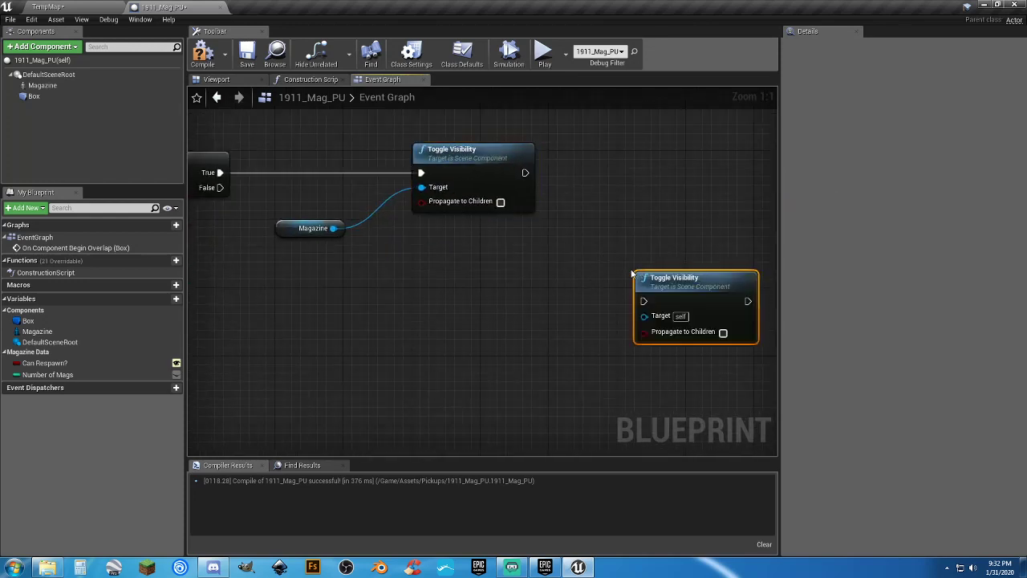
pyautogui.moveTo(648, 283); pyautogui.dragTo(706, 158)
pyautogui.moveTo(464, 262); pyautogui.dragTo(365, 271, button='right')
pyautogui.hotkey('ctrl', 'z')
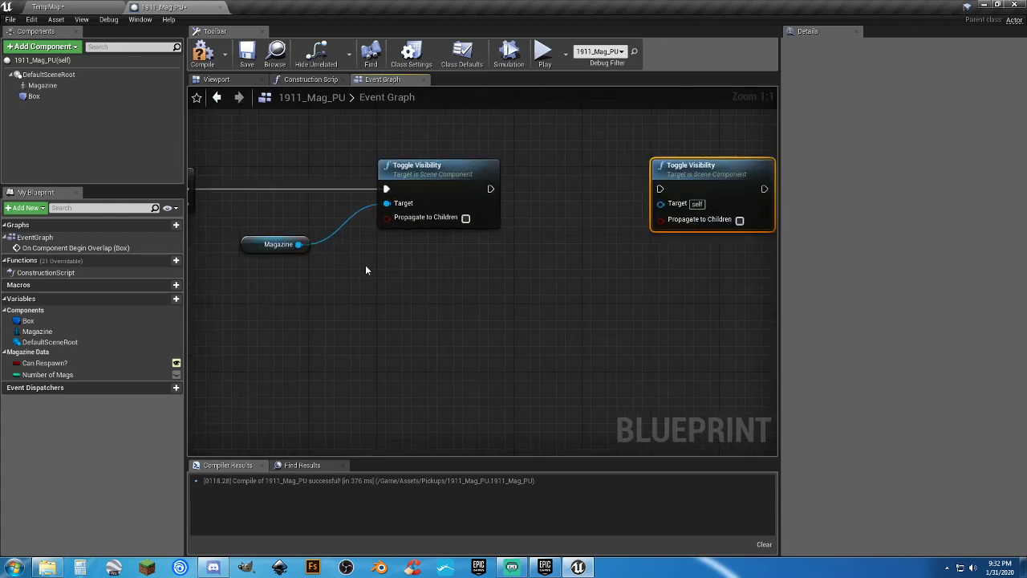
pyautogui.moveTo(300, 245); pyautogui.dragTo(661, 204)
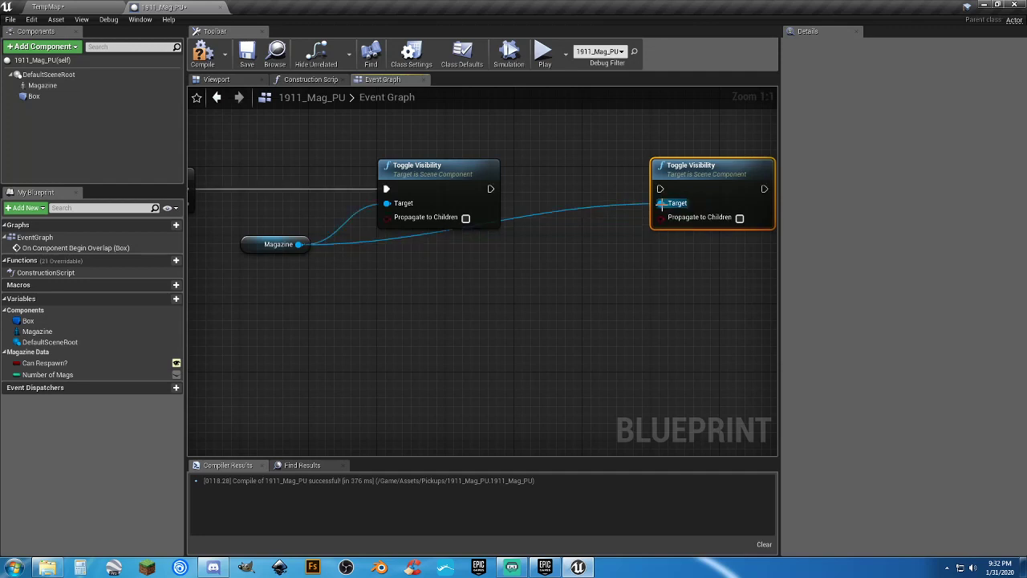
# Move the Magazine reference under the Branch and bring the first Toggle Visibility node closer to the Branch.
pyautogui.moveTo(475, 274); pyautogui.dragTo(614, 287, button='right')
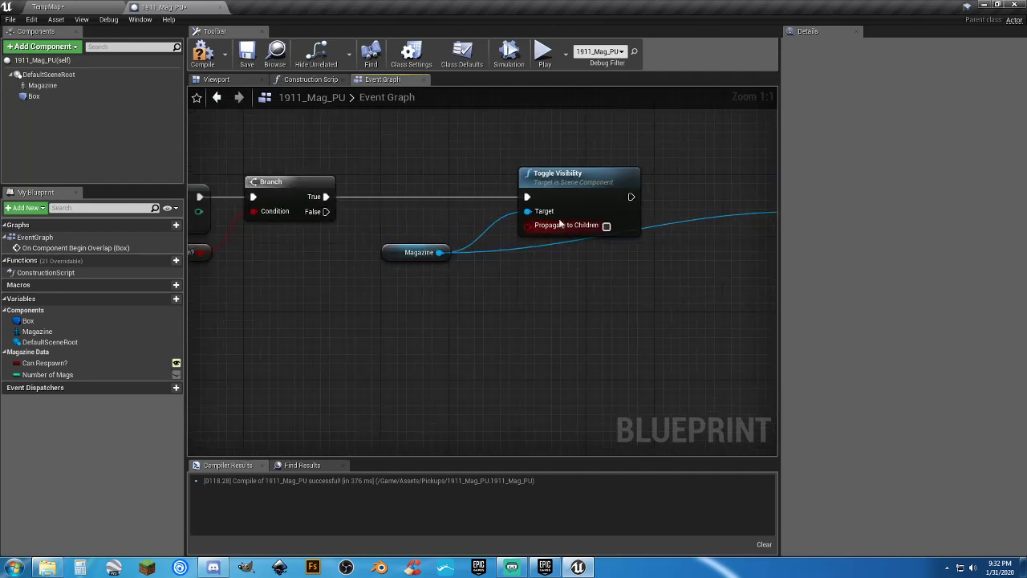
pyautogui.moveTo(378, 254); pyautogui.dragTo(451, 254, button='right')
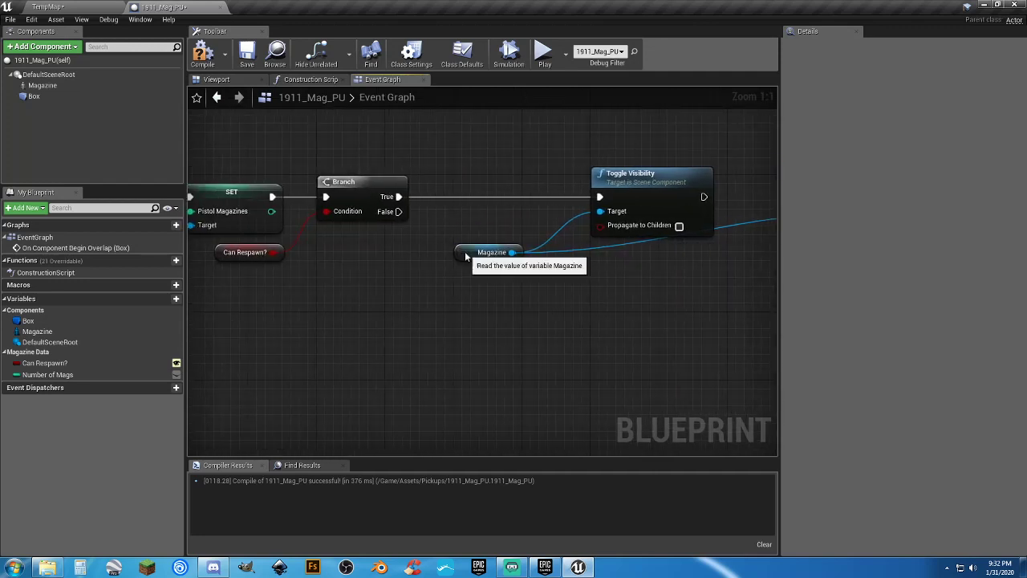
pyautogui.moveTo(462, 254); pyautogui.dragTo(343, 256)
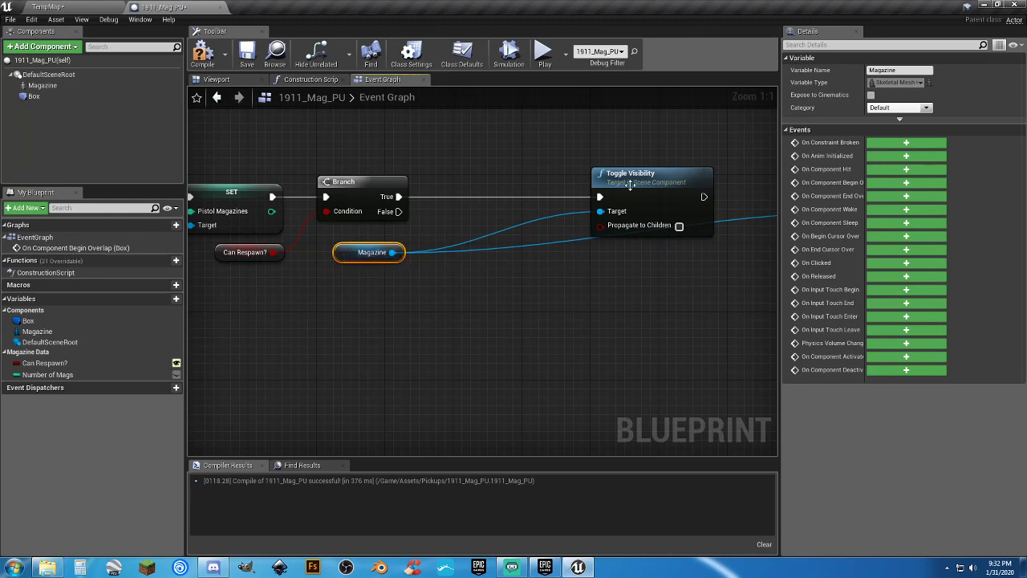
pyautogui.moveTo(644, 187); pyautogui.dragTo(574, 189)
pyautogui.click(661, 282)
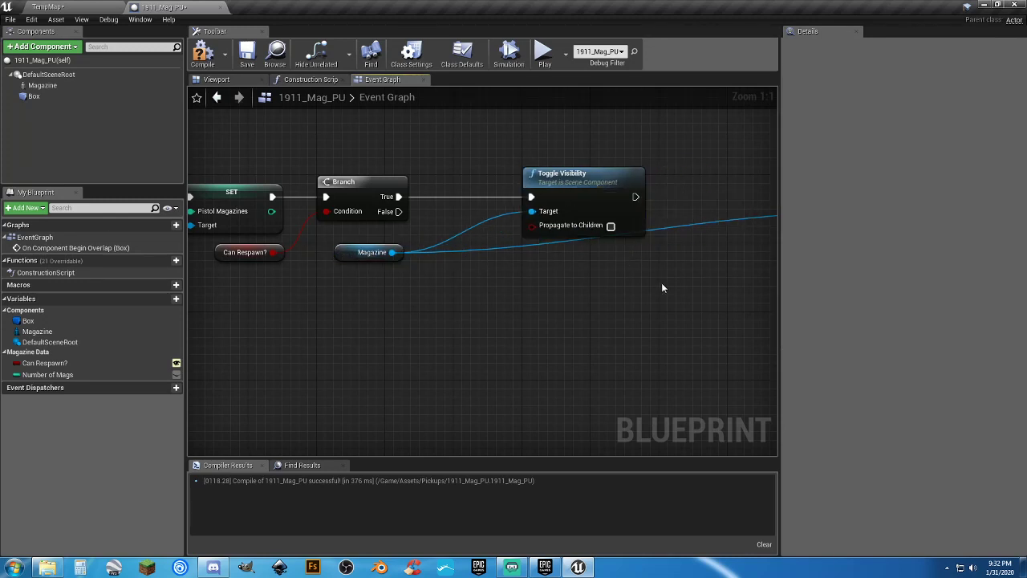
# Add a Deactivate node targeting the Box component, run it from the first Toggle Visibility, and align it beside that node.
pyautogui.moveTo(661, 282); pyautogui.dragTo(511, 286, button='right')
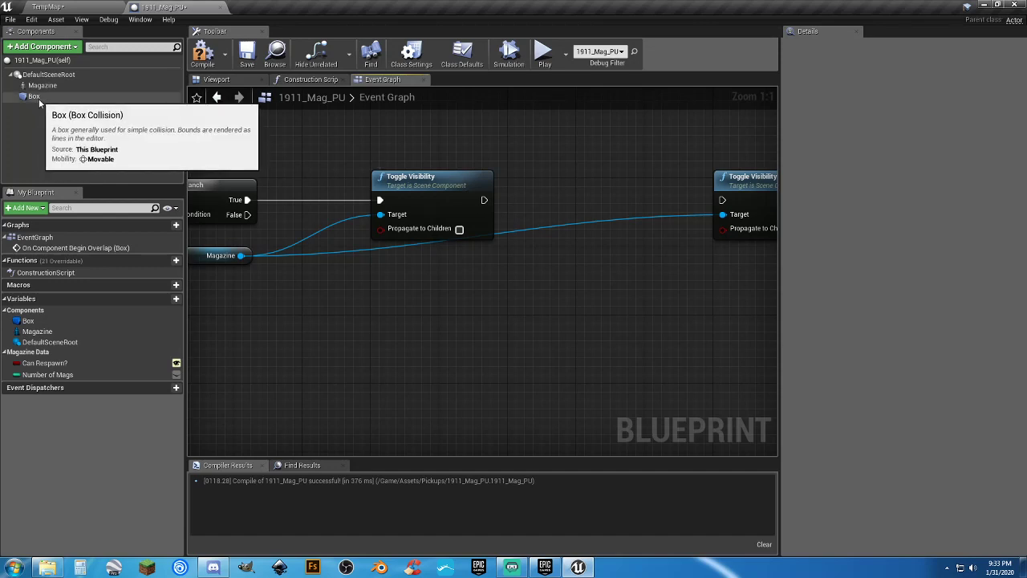
pyautogui.moveTo(37, 98); pyautogui.dragTo(547, 281)
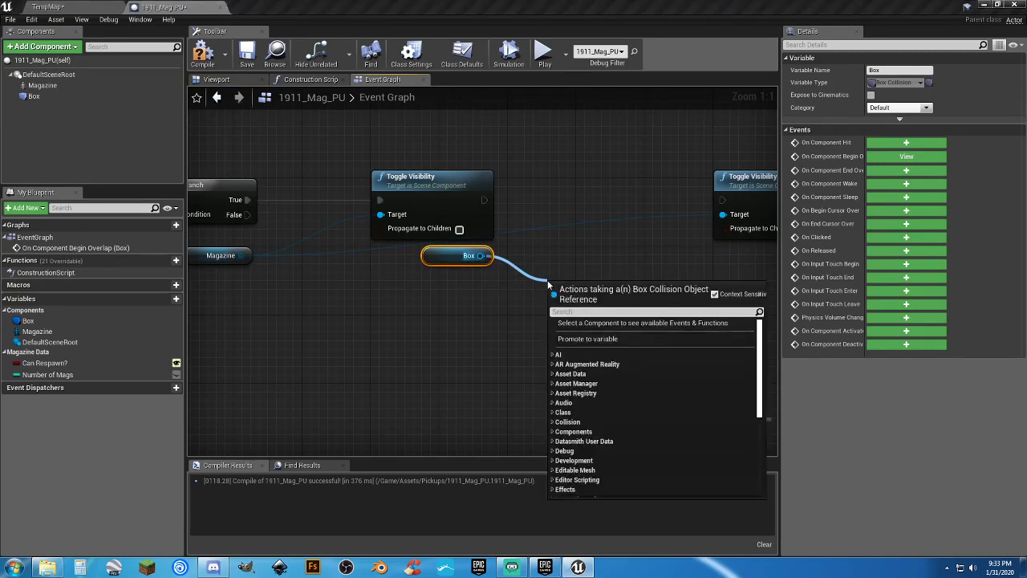
pyautogui.write('deact')
pyautogui.press('Return')
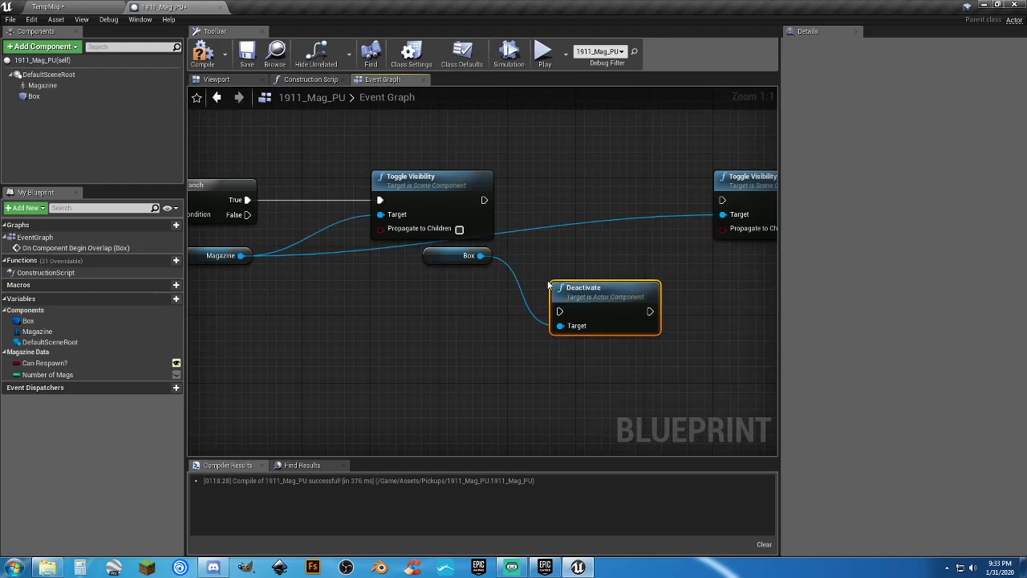
pyautogui.moveTo(560, 312); pyautogui.dragTo(482, 200)
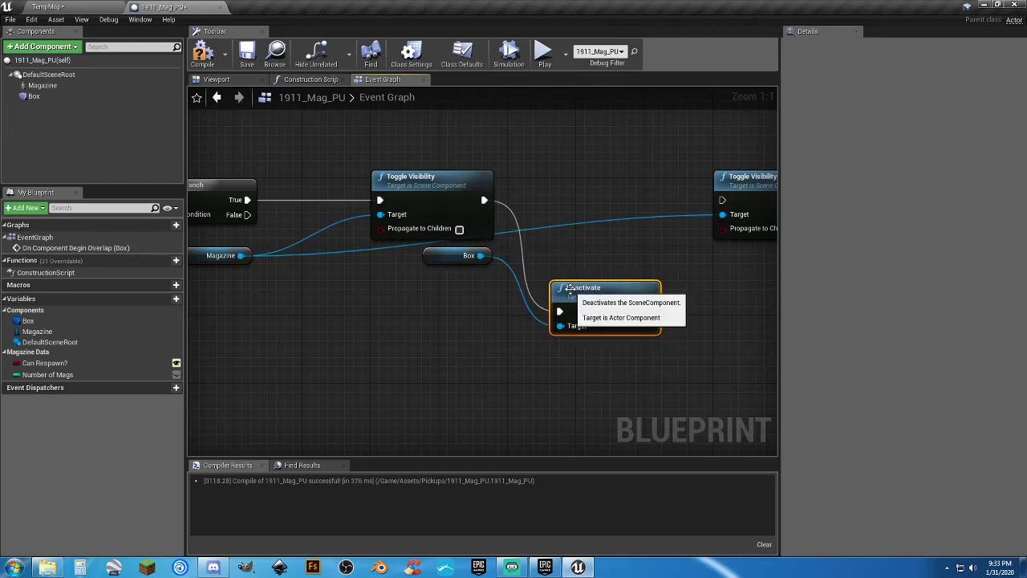
pyautogui.moveTo(574, 294); pyautogui.dragTo(531, 179)
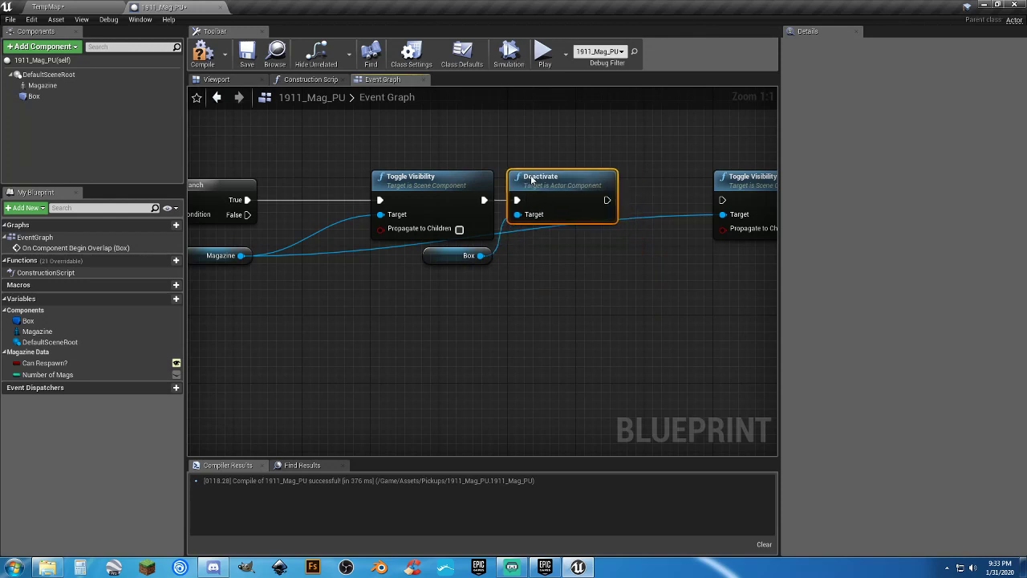
# Move the second Toggle Visibility node farther from Deactivate to leave room between them.
pyautogui.moveTo(563, 279); pyautogui.dragTo(503, 282, button='right')
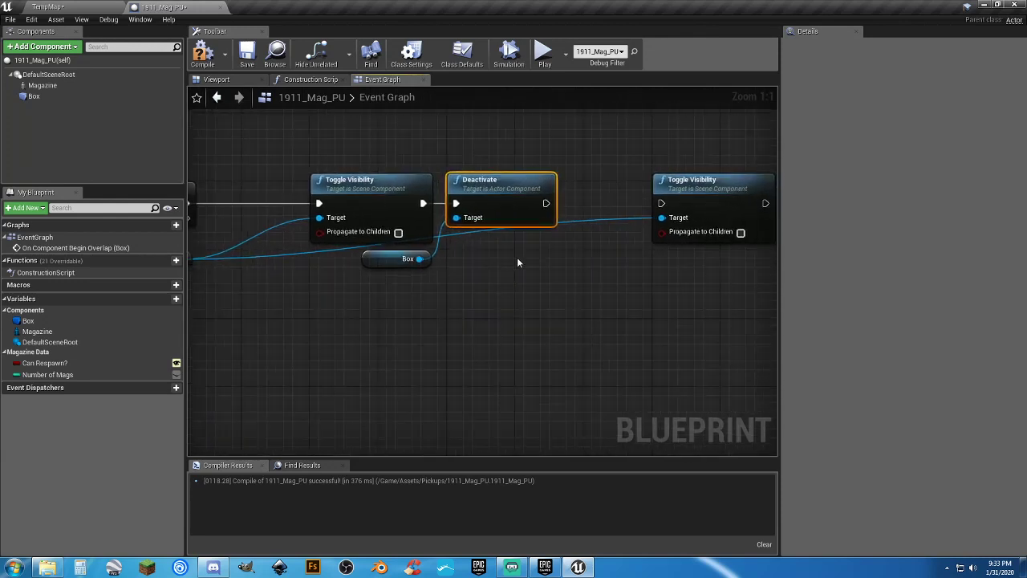
pyautogui.moveTo(584, 286); pyautogui.dragTo(449, 300, button='right')
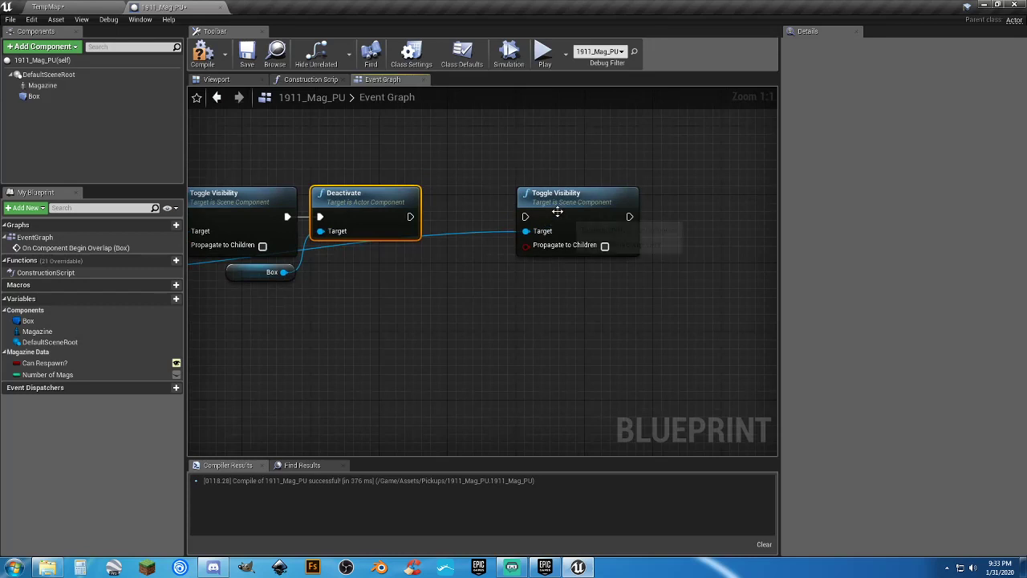
pyautogui.moveTo(561, 205); pyautogui.dragTo(698, 199)
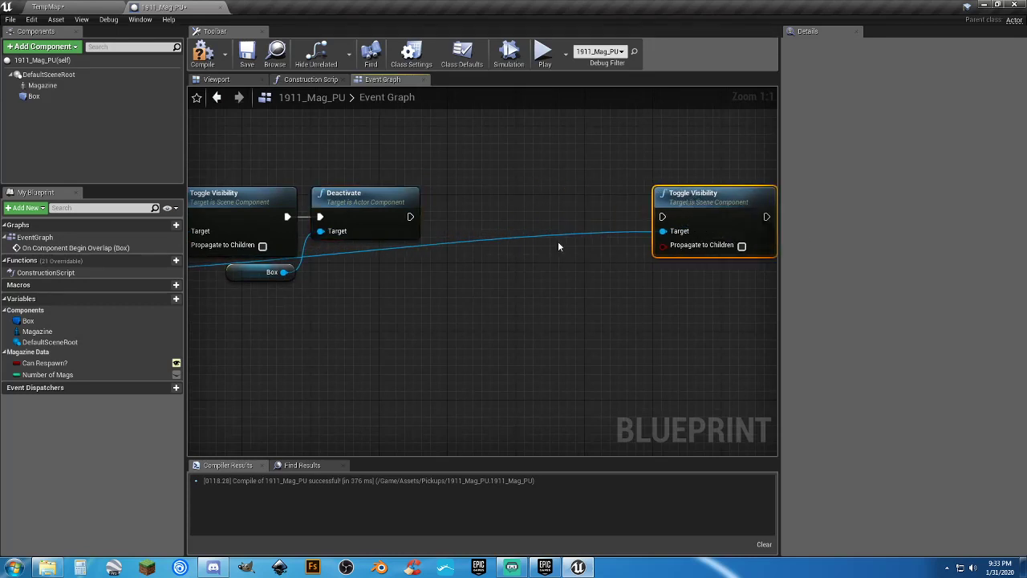
# Create a new integer variable named Respawn Delay and assign it to the Magazine Data category.
pyautogui.moveTo(410, 217); pyautogui.dragTo(471, 216)
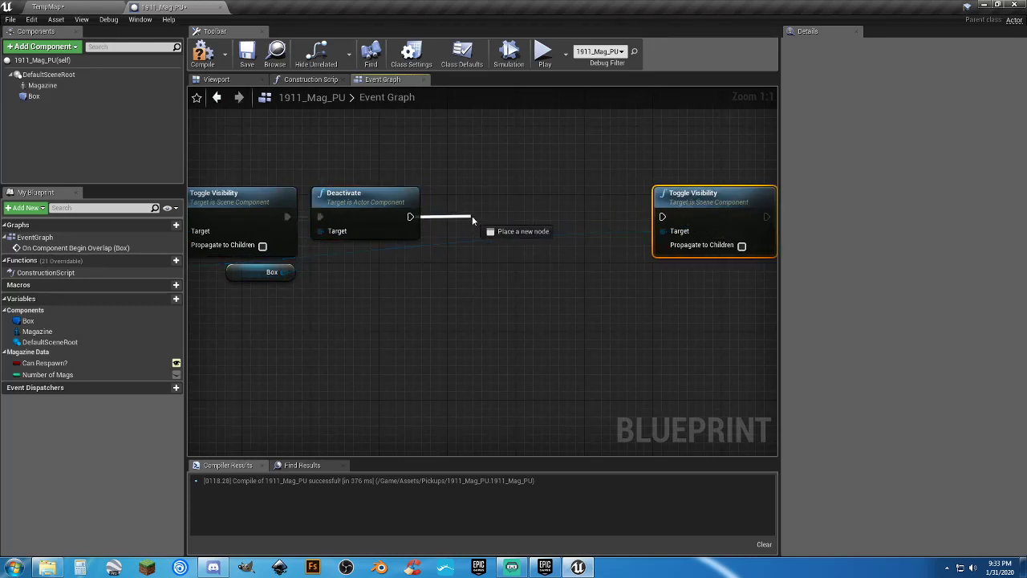
pyautogui.click(381, 319)
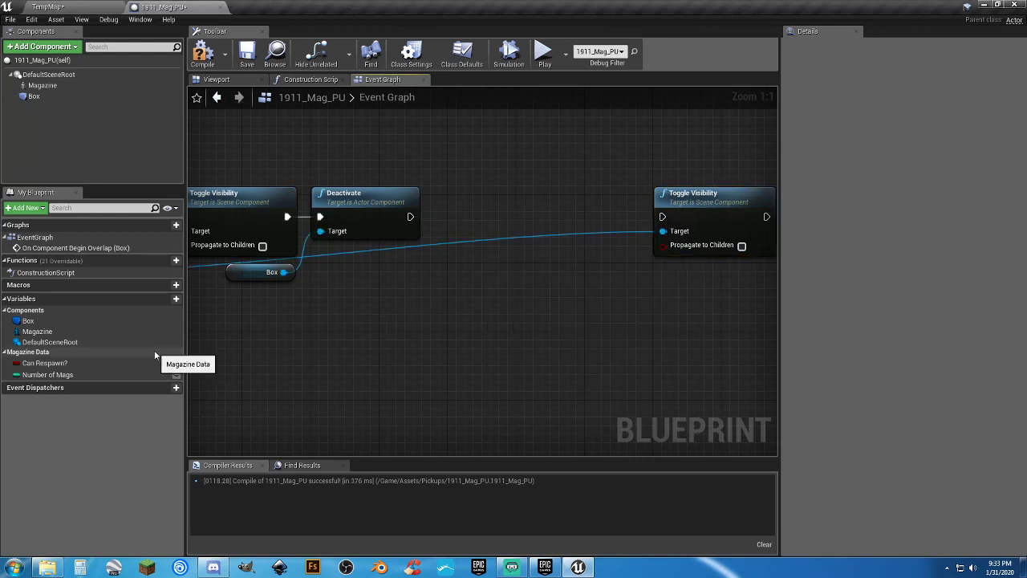
pyautogui.click(165, 300)
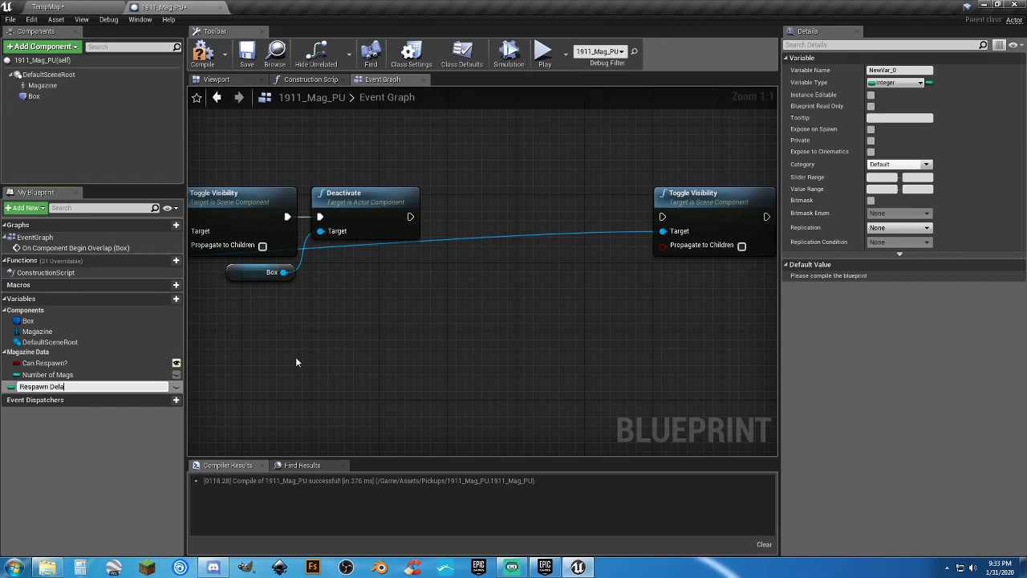
pyautogui.press('Return')
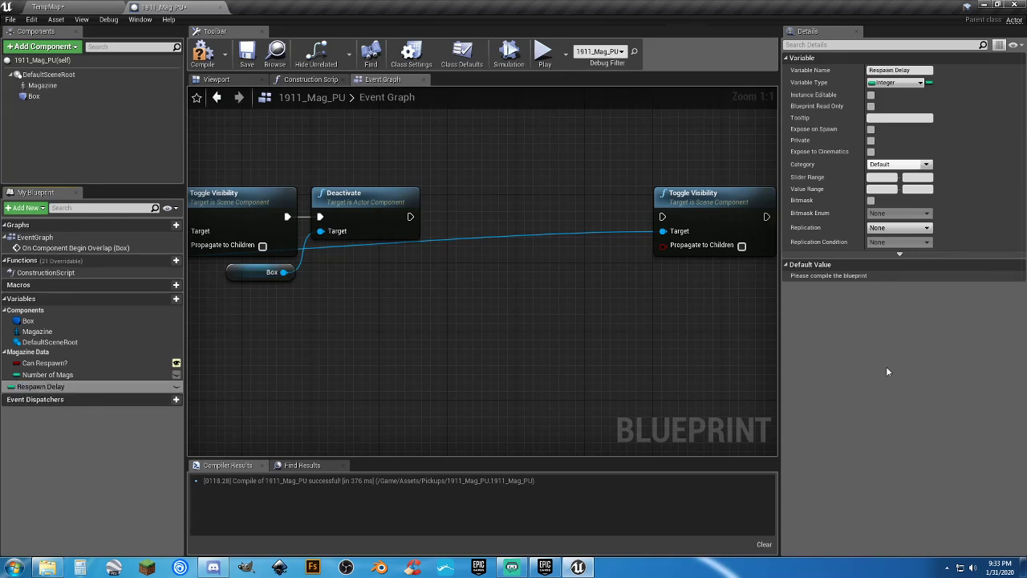
pyautogui.click(897, 164)
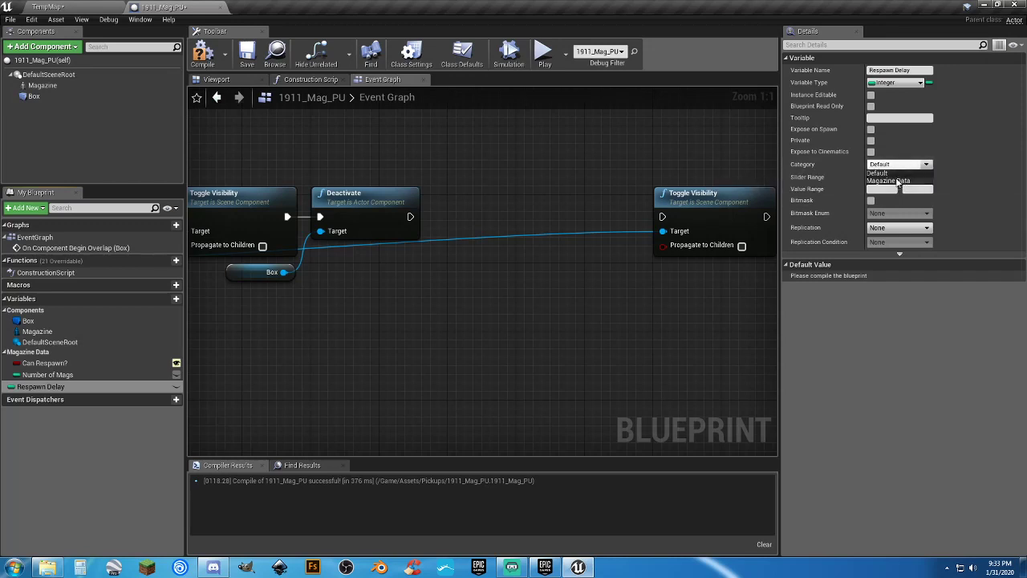
pyautogui.click(897, 180)
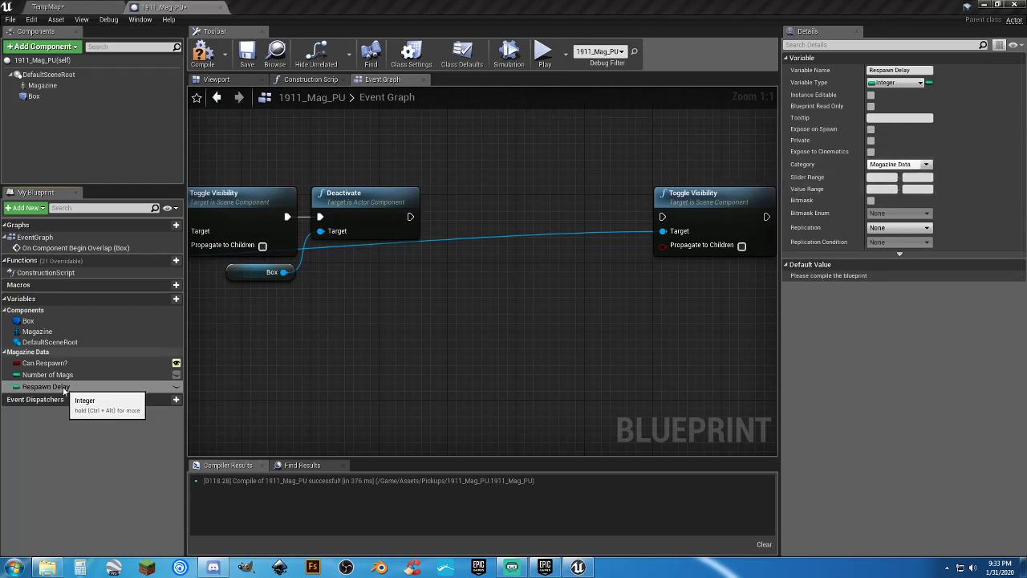
# Place Respawn Delay above Number of Mags, make both variables instance editable, and compile and save the blueprint.
pyautogui.moveTo(64, 390); pyautogui.dragTo(35, 378)
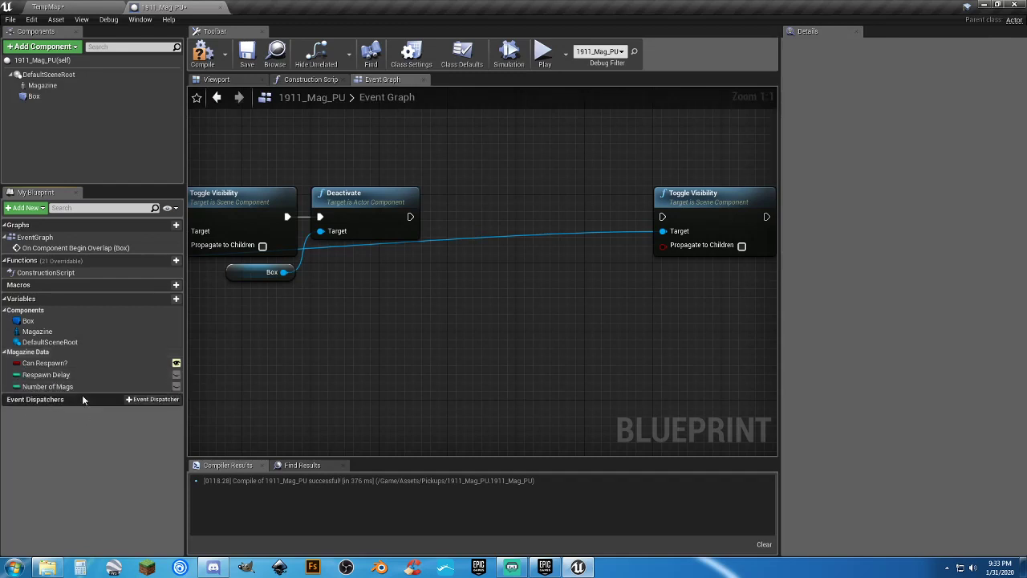
pyautogui.click(177, 375)
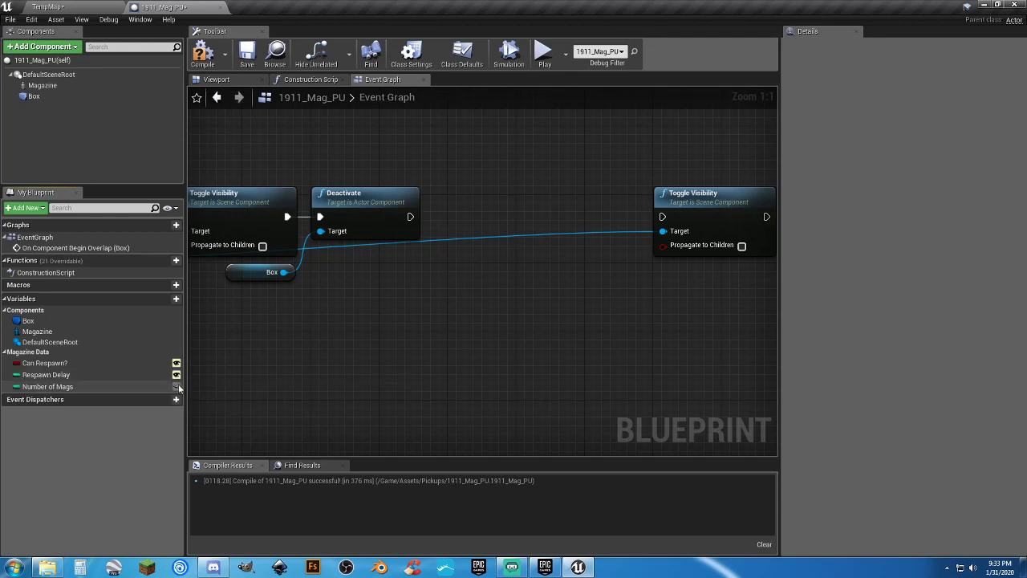
pyautogui.click(177, 386)
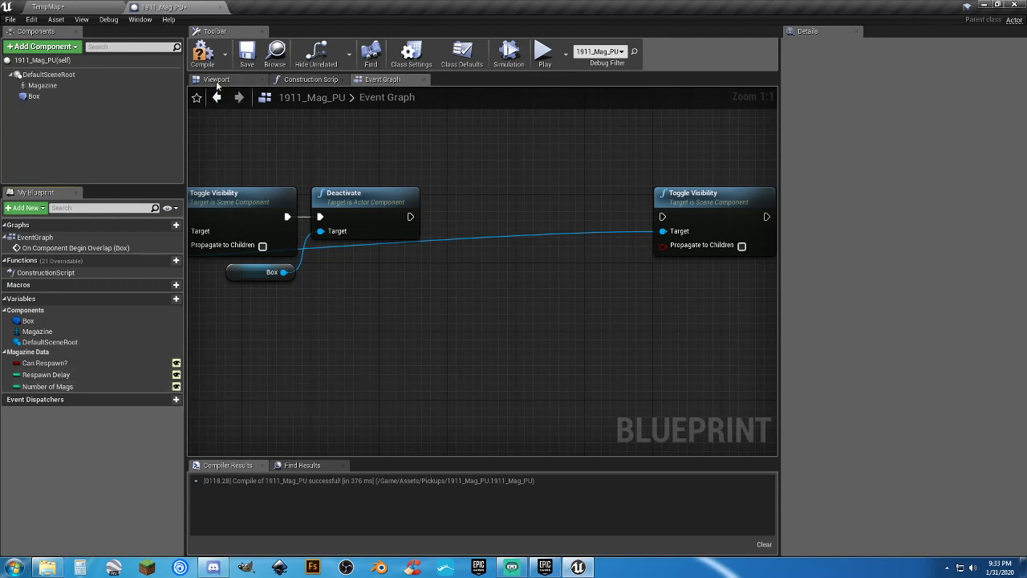
pyautogui.click(202, 55)
pyautogui.click(247, 52)
# Add a Delay node that runs from the Deactivate node's execution output.
pyautogui.moveTo(411, 215); pyautogui.dragTo(480, 215)
pyautogui.write('de')
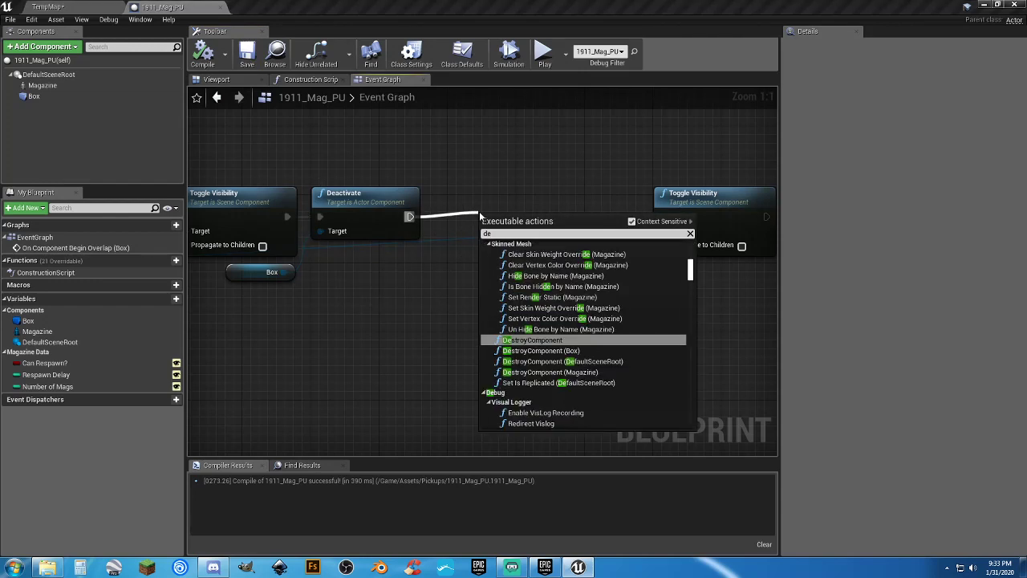
pyautogui.write('la')
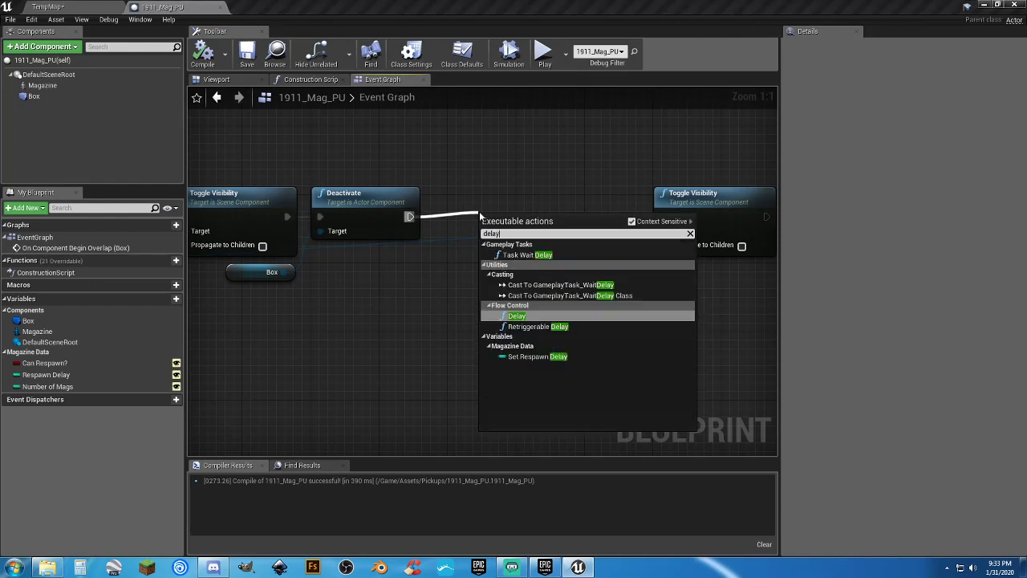
pyautogui.write('y')
pyautogui.press('Return')
# Change the Respawn Delay variable's type to Float, and compile and save the blueprint.
pyautogui.click(86, 376)
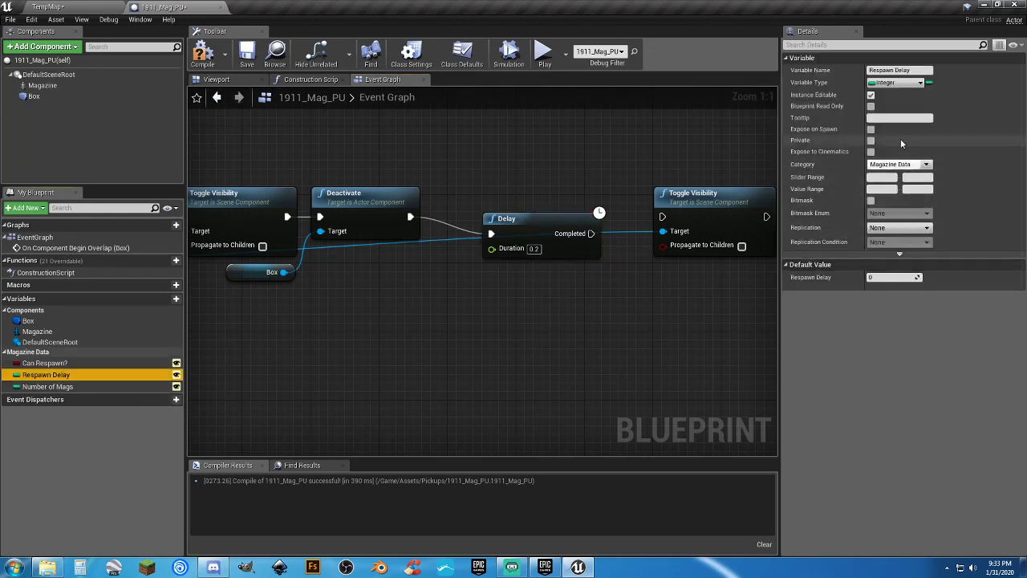
pyautogui.click(895, 83)
pyautogui.click(790, 151)
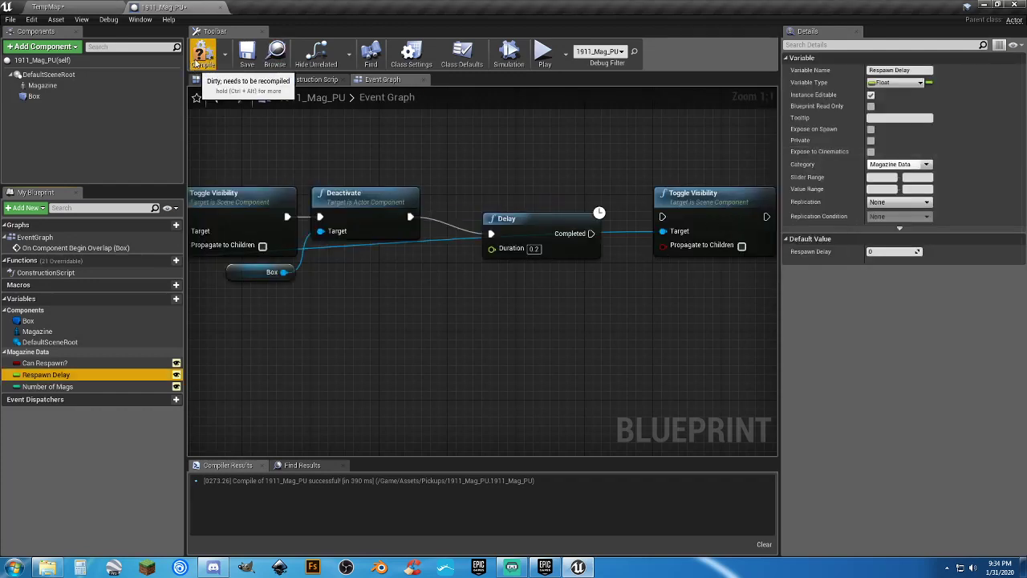
pyautogui.click(203, 55)
pyautogui.click(247, 55)
# Set the default value of Respawn Delay to 3.0, and compile and save the blueprint.
pyautogui.click(56, 374)
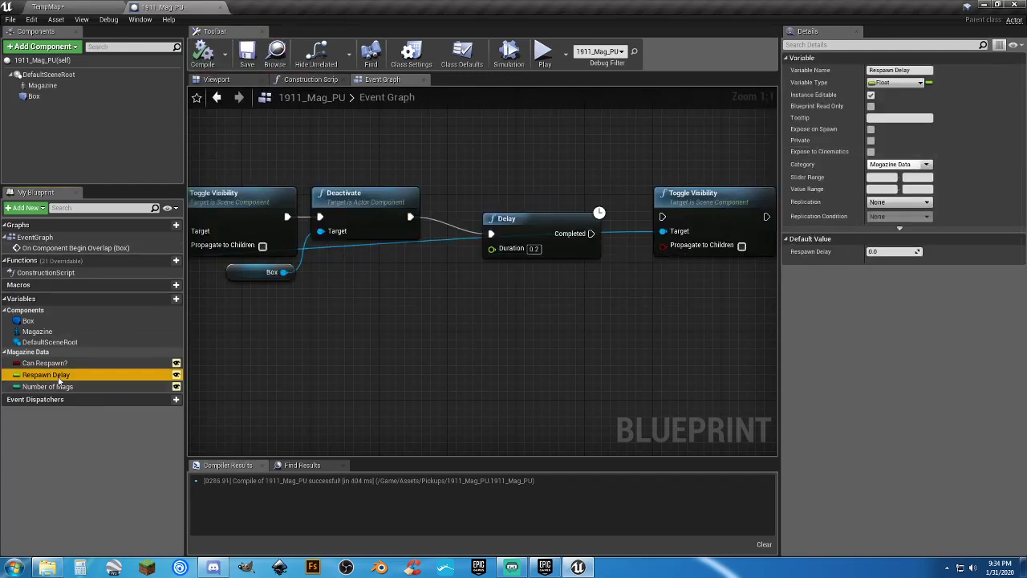
pyautogui.click(889, 251)
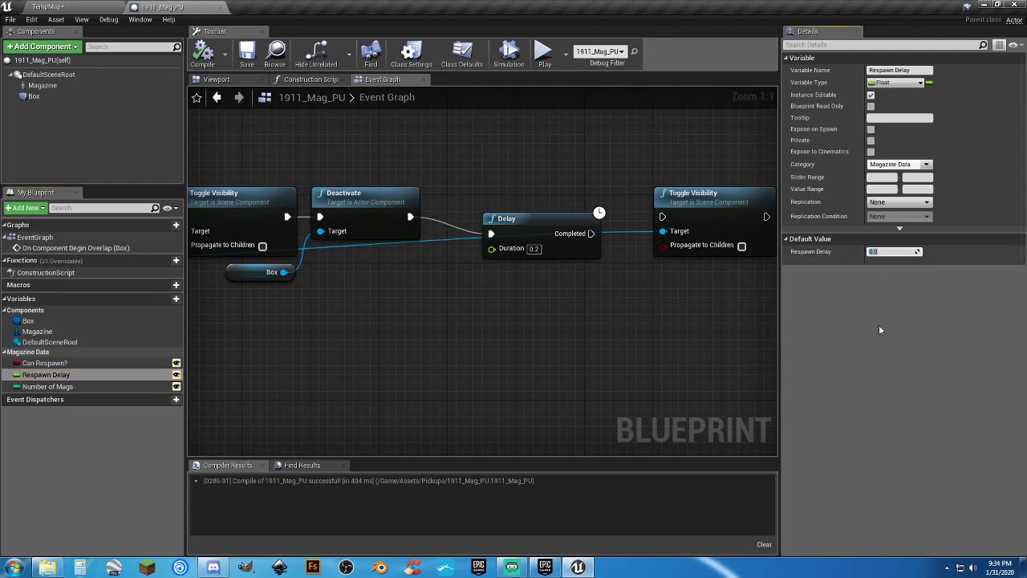
pyautogui.write('5')
pyautogui.press('Return')
pyautogui.click(203, 55)
pyautogui.click(247, 55)
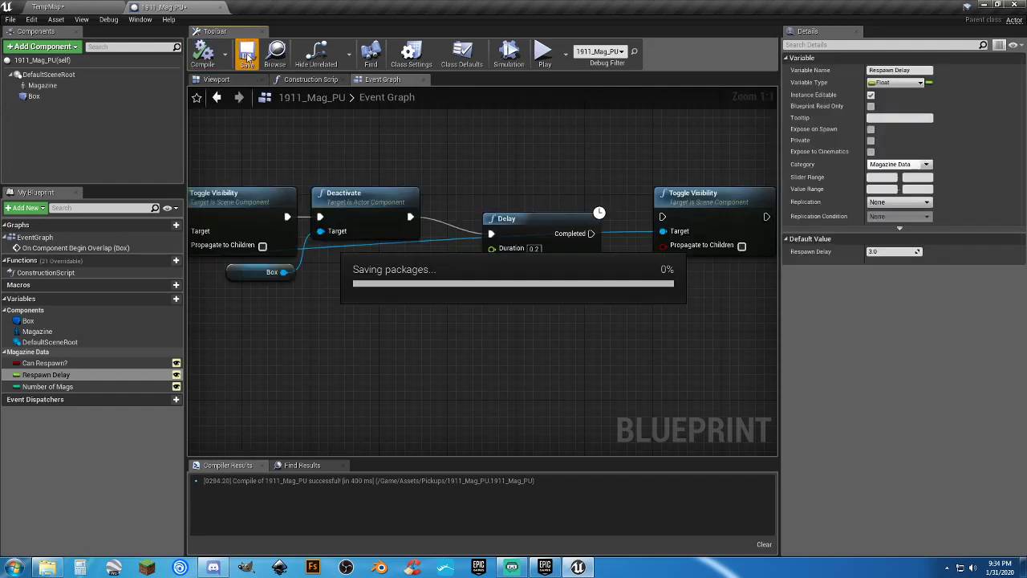
# Feed Respawn Delay into the Delay node's Duration, align Delay with Deactivate, and tuck the variable beneath Deactivate.
pyautogui.click(48, 375)
pyautogui.moveTo(50, 378); pyautogui.dragTo(491, 248)
pyautogui.moveTo(411, 254); pyautogui.dragTo(389, 264)
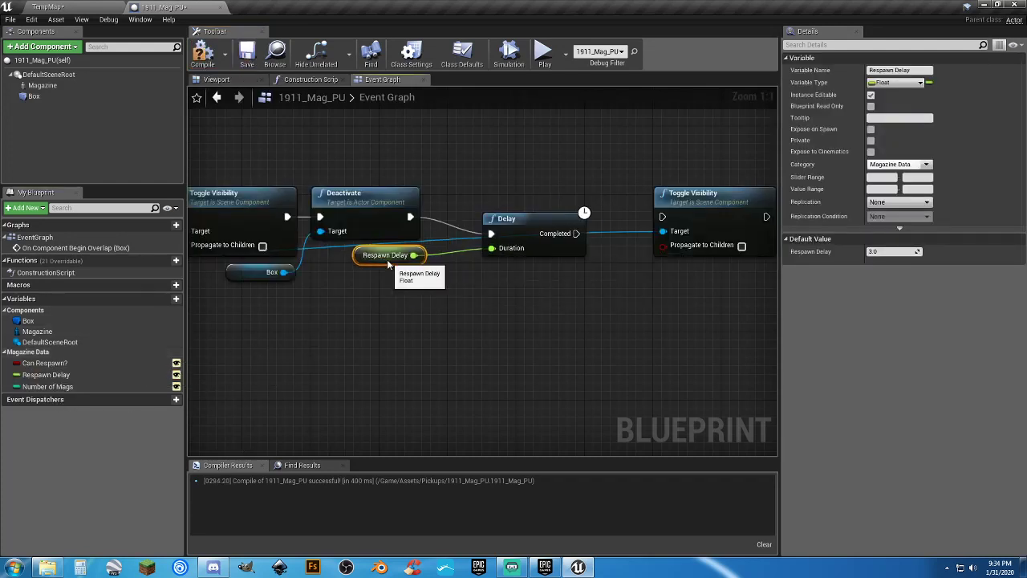
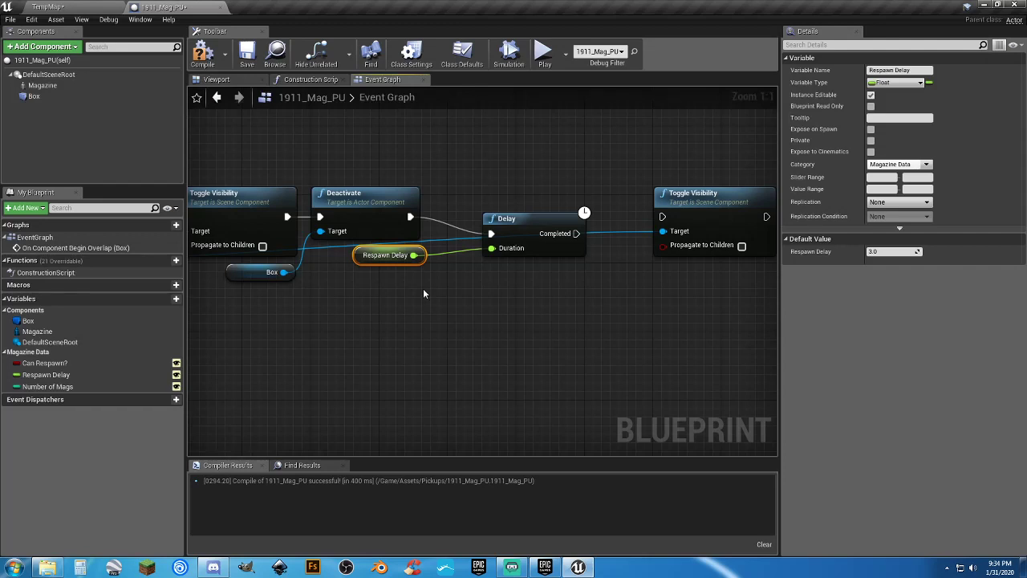
pyautogui.click(508, 219)
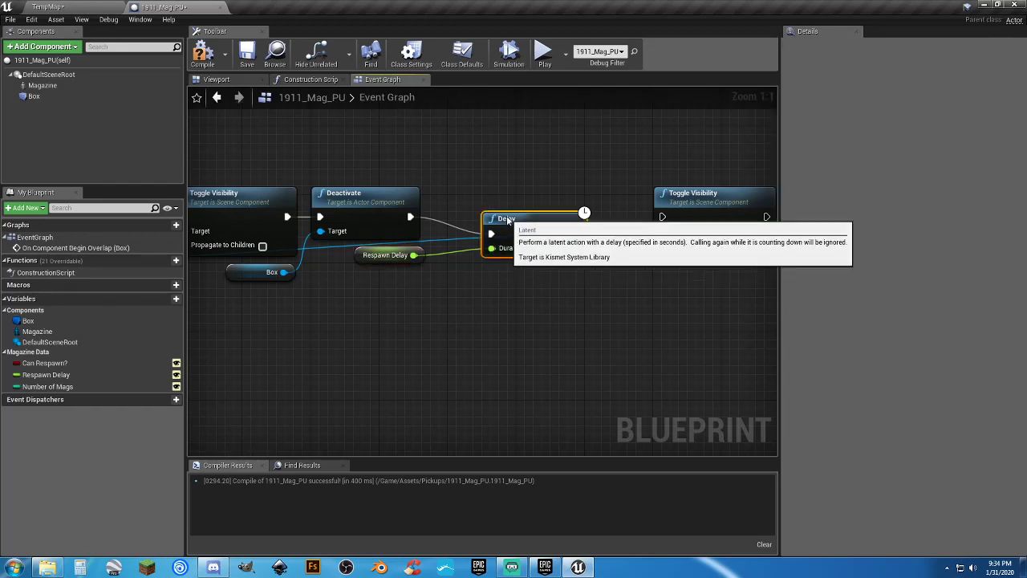
pyautogui.moveTo(508, 220); pyautogui.dragTo(474, 204)
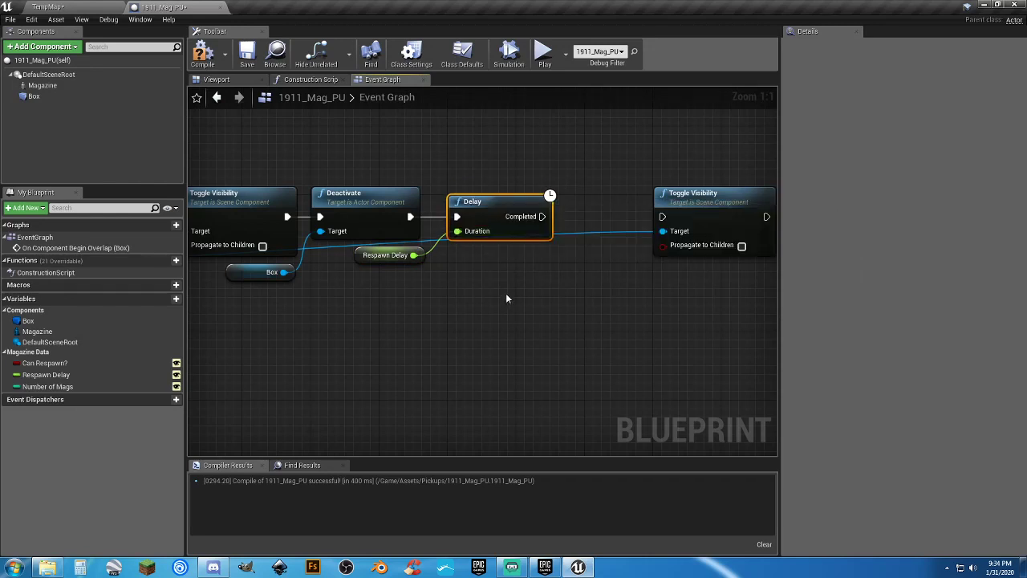
pyautogui.click(357, 260)
pyautogui.moveTo(357, 260); pyautogui.dragTo(350, 260)
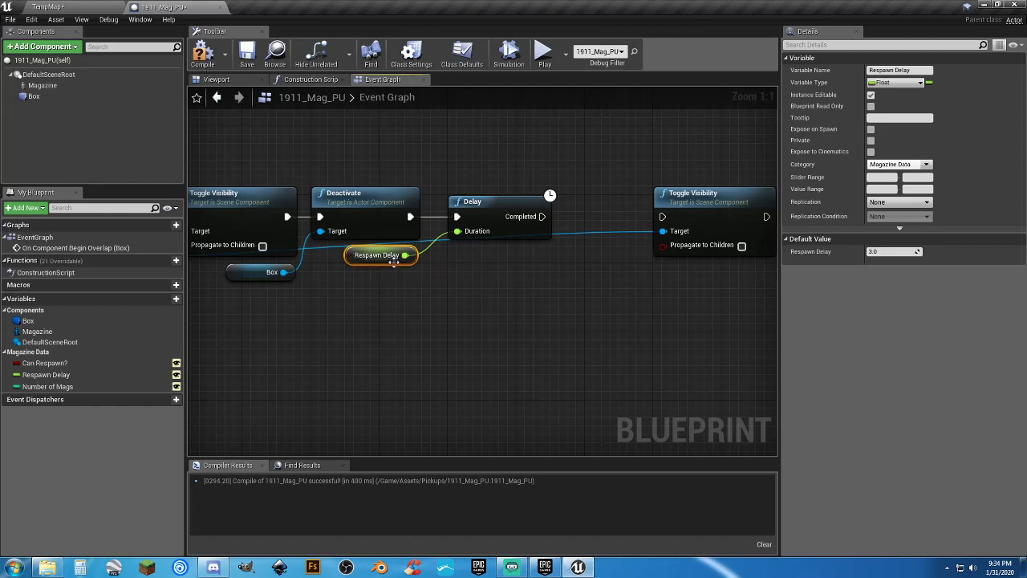
# Run the second Toggle Visibility from the Delay node's Completed output and place it close beside Delay.
pyautogui.moveTo(543, 216); pyautogui.dragTo(612, 204)
pyautogui.moveTo(617, 292); pyautogui.dragTo(554, 273, button='right')
pyautogui.moveTo(427, 240); pyautogui.dragTo(399, 309, button='right')
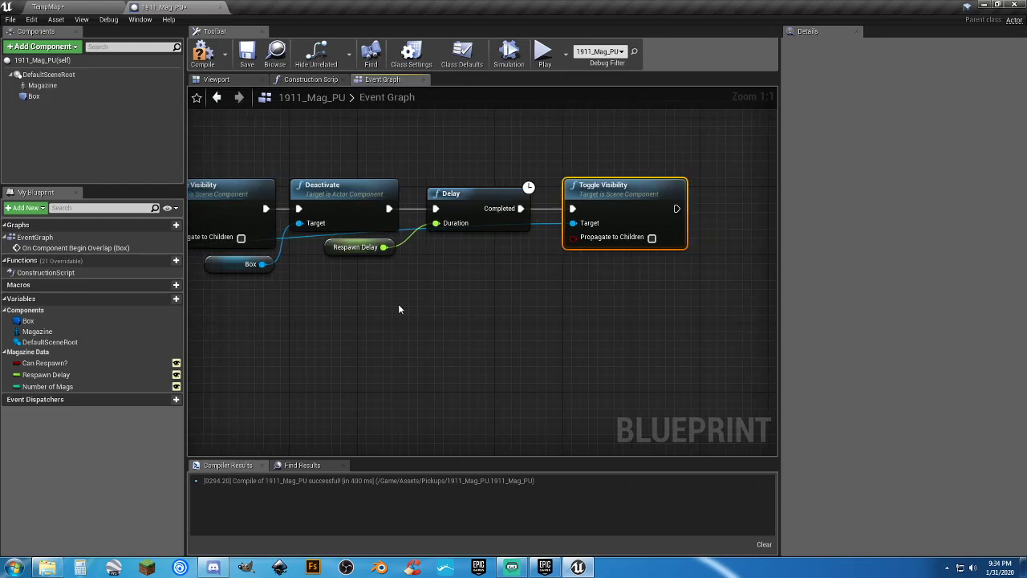
# Add an Activate node targeting a new Box reference, run it from the second Toggle Visibility, and place it beside that node.
pyautogui.moveTo(39, 97); pyautogui.dragTo(591, 264)
pyautogui.moveTo(650, 315); pyautogui.dragTo(491, 351, button='right')
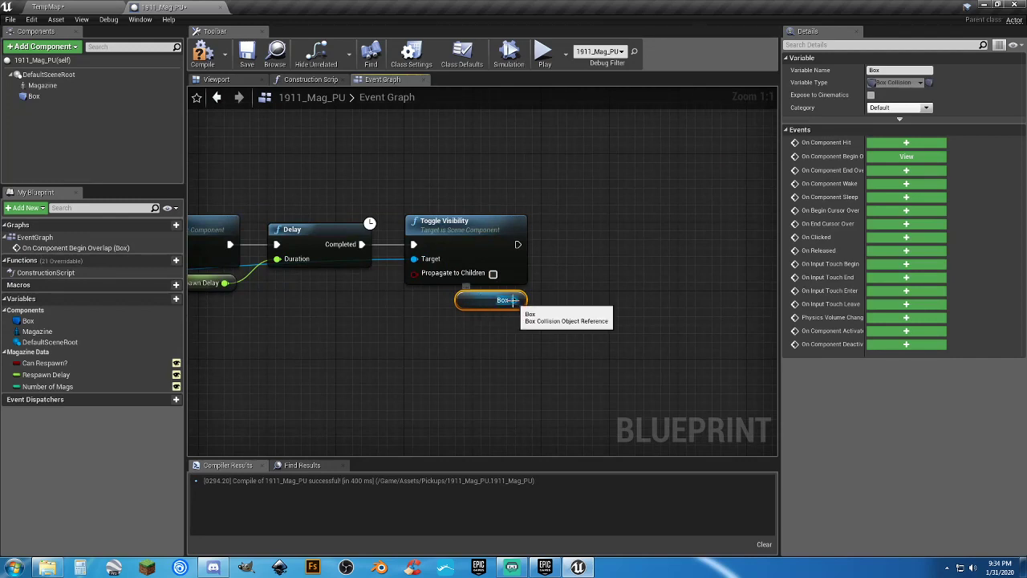
pyautogui.moveTo(514, 300); pyautogui.dragTo(603, 300)
pyautogui.write('activate')
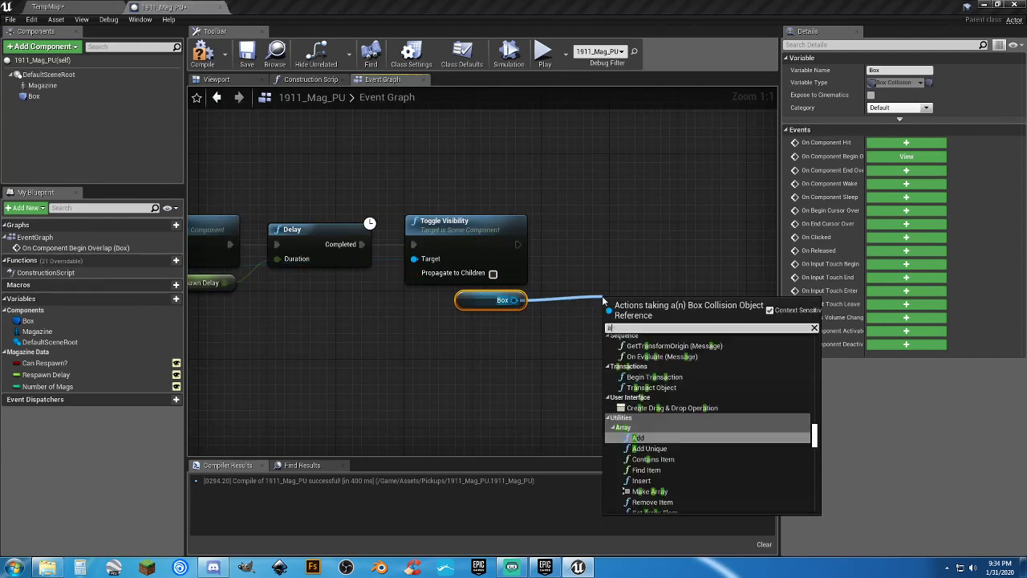
pyautogui.press('Return')
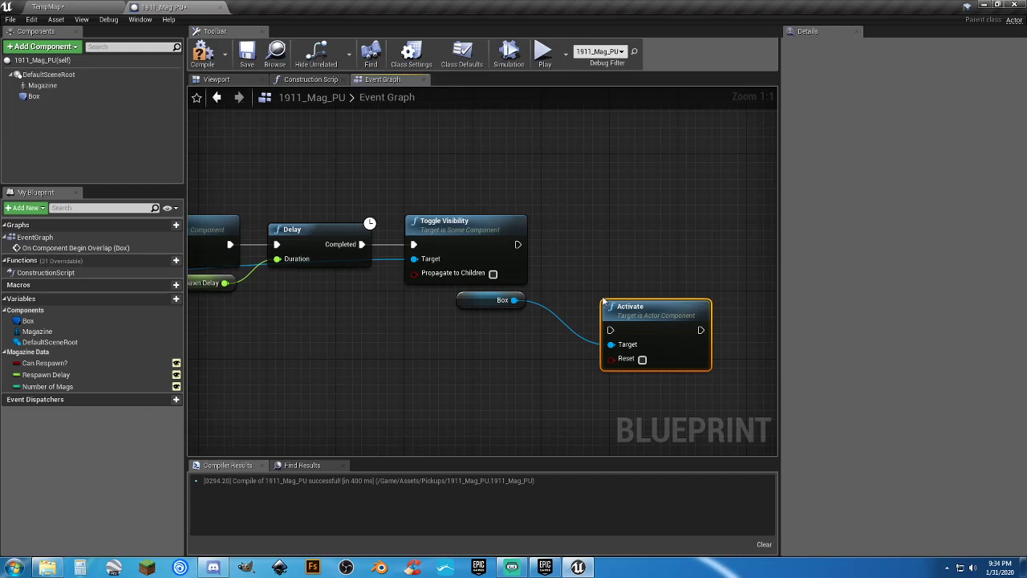
pyautogui.moveTo(610, 330); pyautogui.dragTo(519, 244)
pyautogui.moveTo(622, 312); pyautogui.dragTo(571, 232)
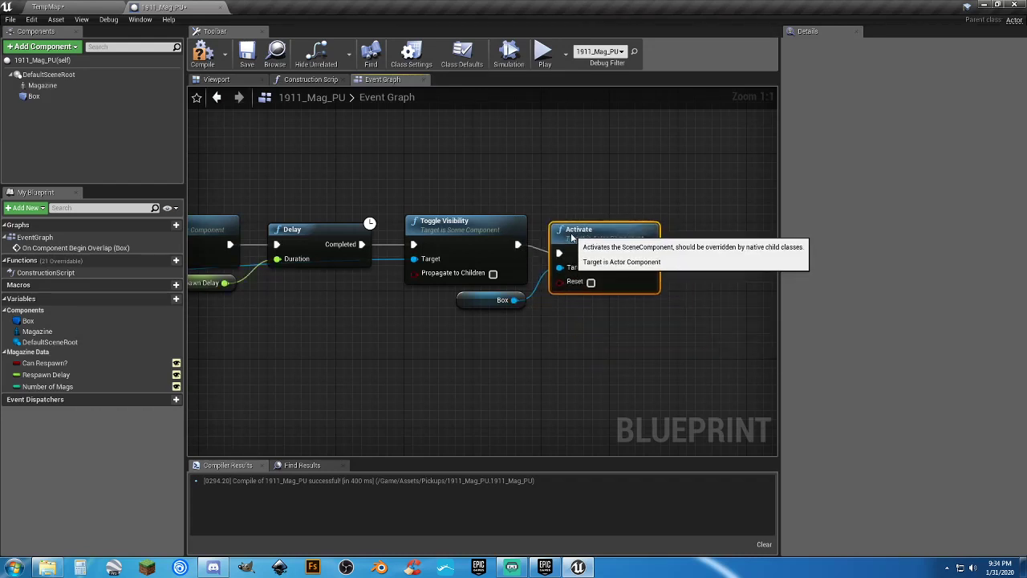
# Add a DestroyActor node targeting self on the Branch's False output, and compile and save the blueprint.
pyautogui.click(371, 349)
pyautogui.moveTo(371, 349); pyautogui.dragTo(775, 306, button='right')
pyautogui.moveTo(340, 271); pyautogui.dragTo(389, 248, button='right')
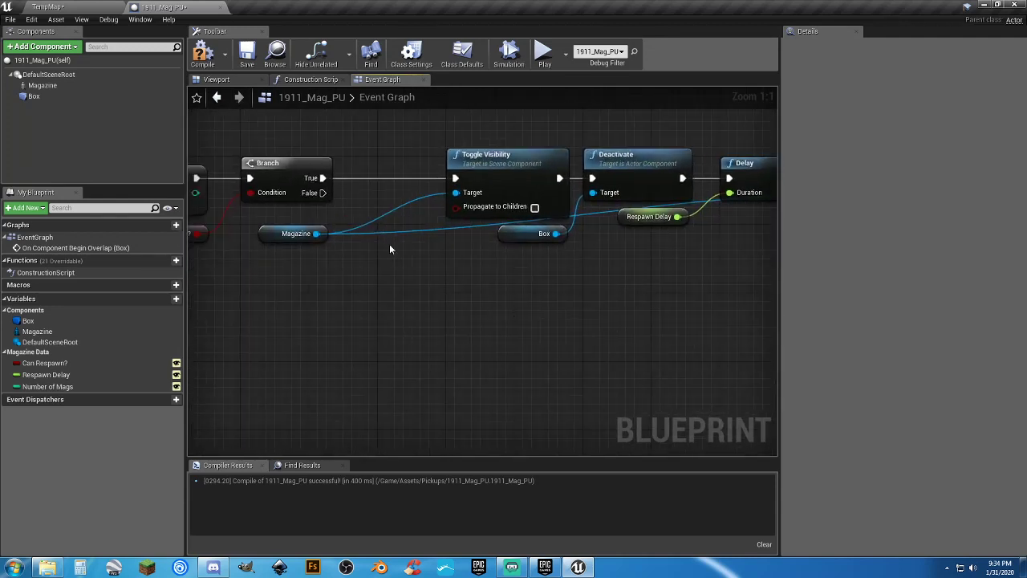
pyautogui.moveTo(433, 299); pyautogui.dragTo(455, 300)
pyautogui.write('destroy actor')
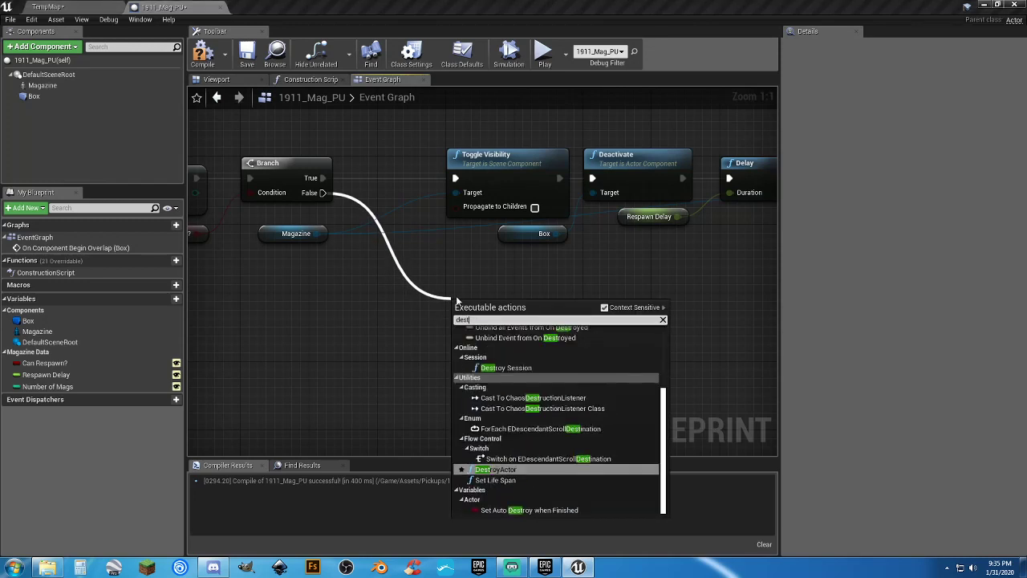
pyautogui.press('Return')
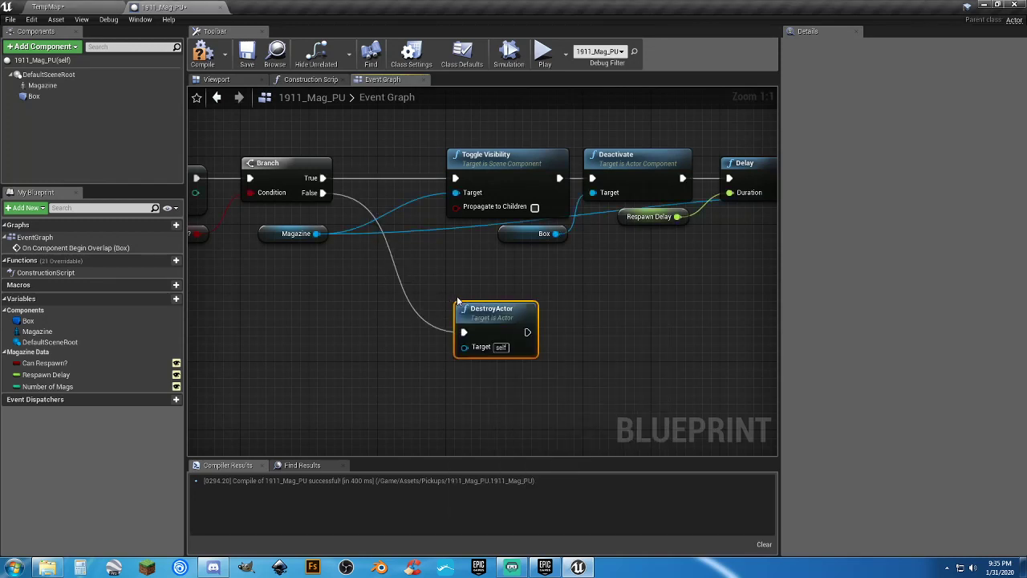
pyautogui.moveTo(458, 303); pyautogui.dragTo(450, 295)
pyautogui.click(365, 341)
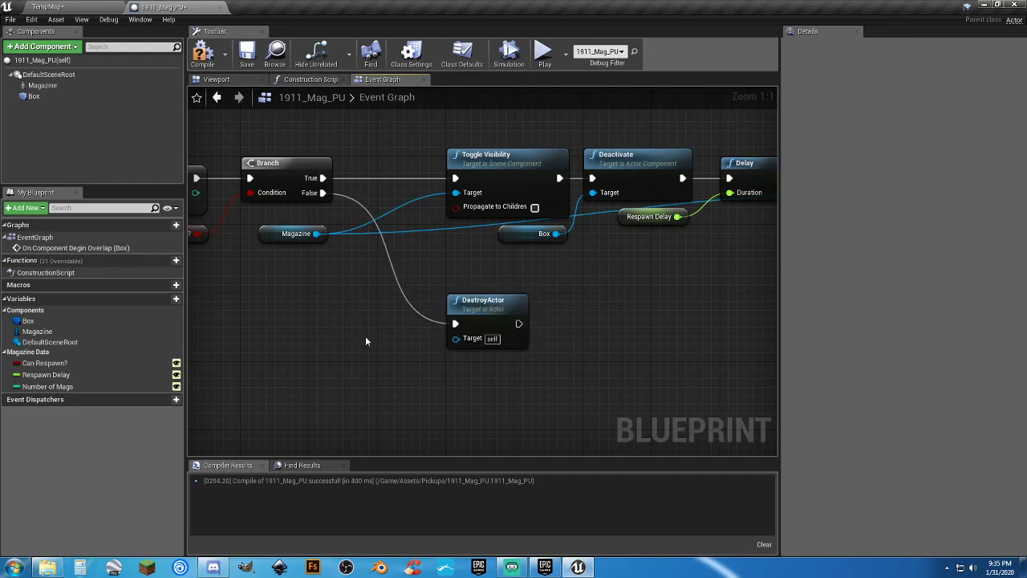
pyautogui.moveTo(365, 341); pyautogui.dragTo(496, 338, button='right')
pyautogui.click(203, 54)
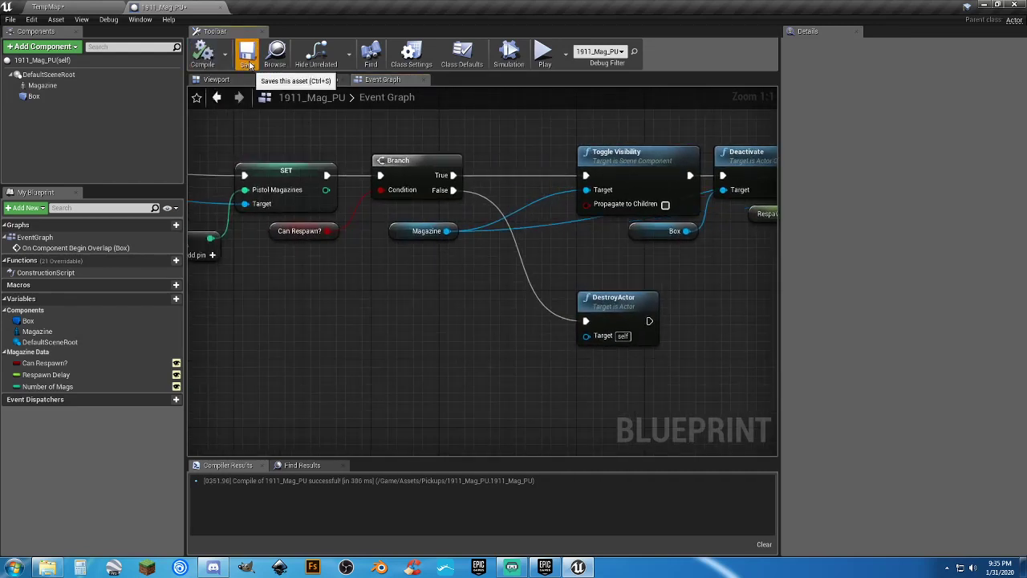
pyautogui.click(250, 65)
# Review the overlap event, the cast to Player_Base, and the nodes adding Number of Mags to Pistol Magazines.
pyautogui.moveTo(292, 292)
pyautogui.mouseDown(button='right')
pyautogui.moveTo(589, 318)
pyautogui.moveTo(764, 312)
pyautogui.mouseUp(button='right')
pyautogui.moveTo(383, 299); pyautogui.dragTo(485, 305, button='right')
pyautogui.moveTo(410, 338); pyautogui.dragTo(247, 178)
pyautogui.click(640, 402)
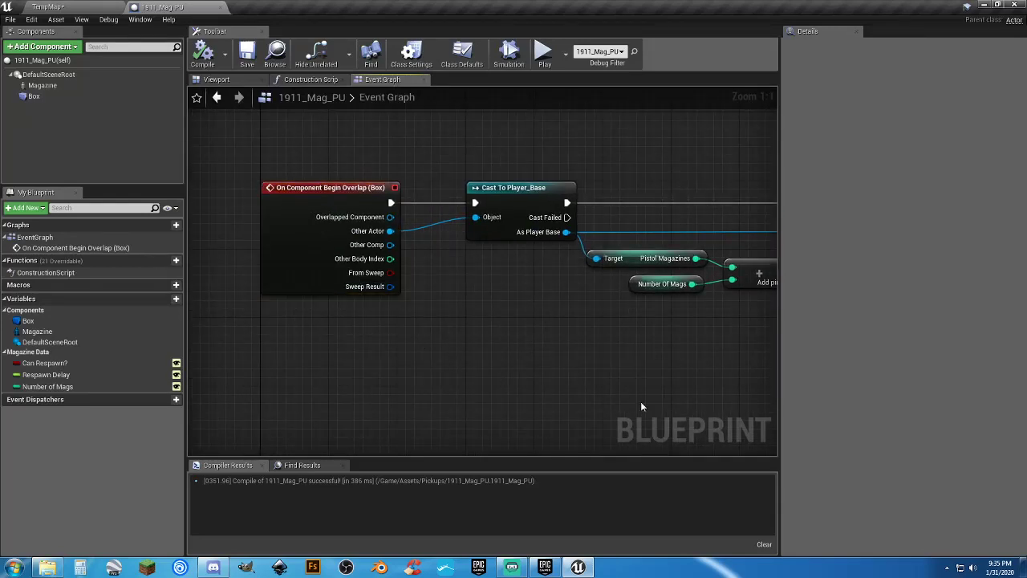
pyautogui.moveTo(640, 406); pyautogui.dragTo(459, 369, button='right')
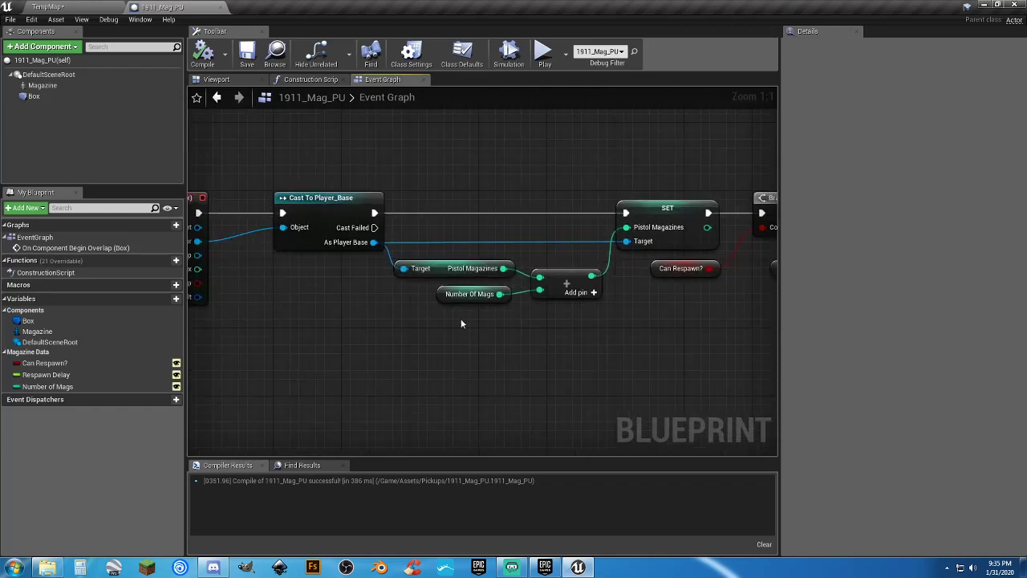
pyautogui.click(444, 267)
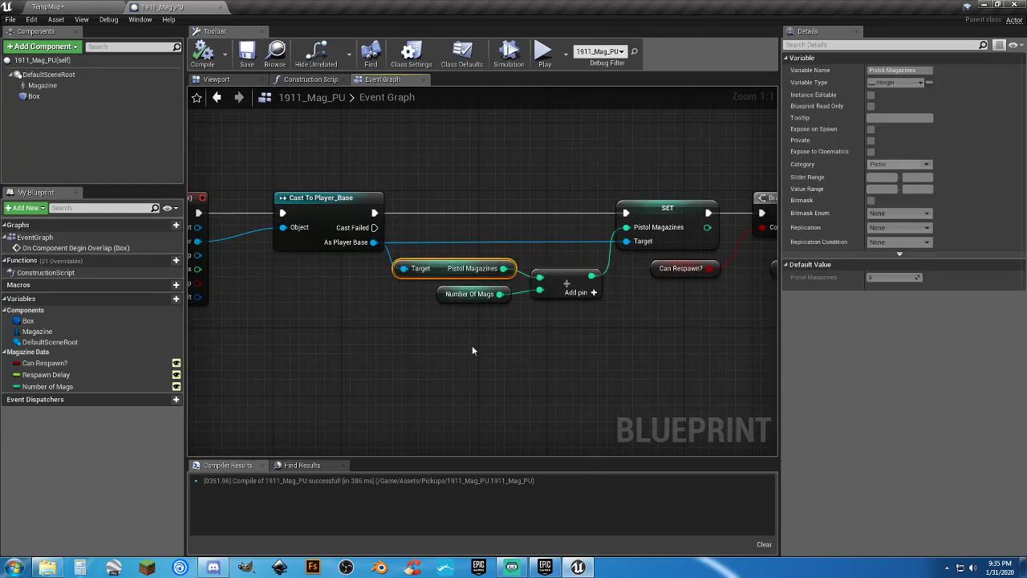
pyautogui.click(472, 345)
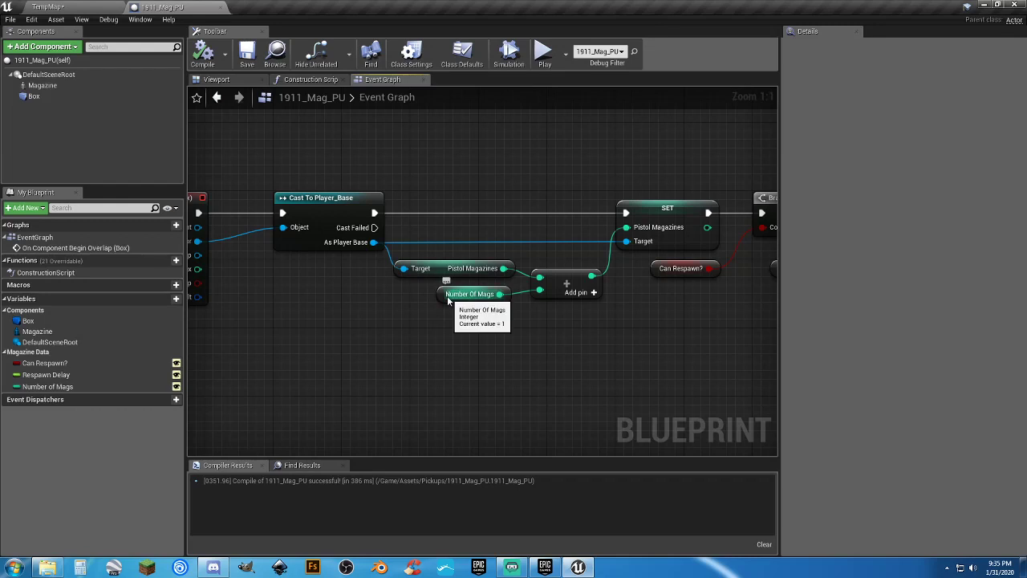
# Examine the SET Pistol Magazines node, the Can Respawn? Branch, and the nodes on its True and False outputs.
pyautogui.moveTo(548, 320); pyautogui.dragTo(479, 336, button='right')
pyautogui.click(587, 230)
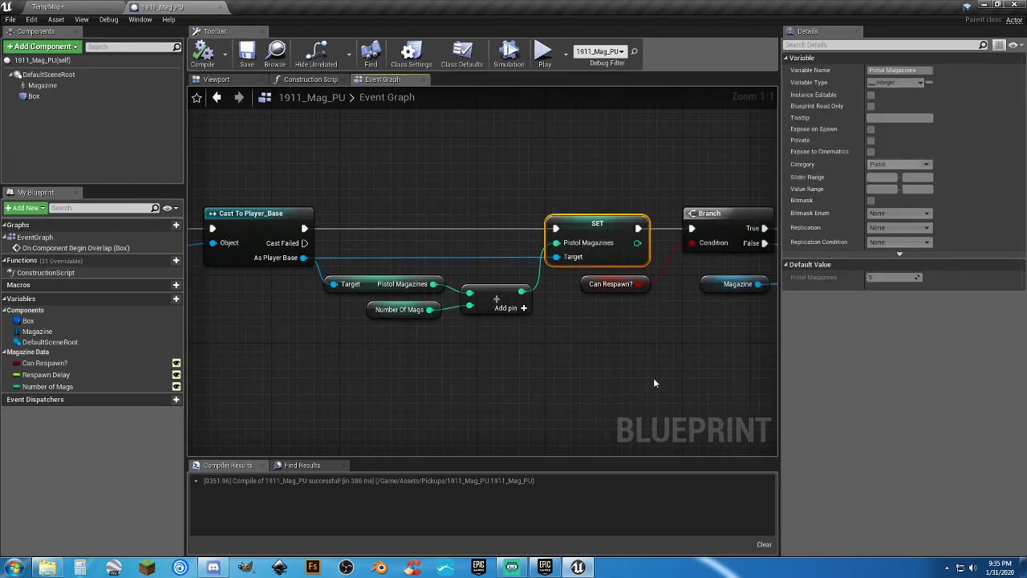
pyautogui.moveTo(653, 377); pyautogui.dragTo(462, 387, button='right')
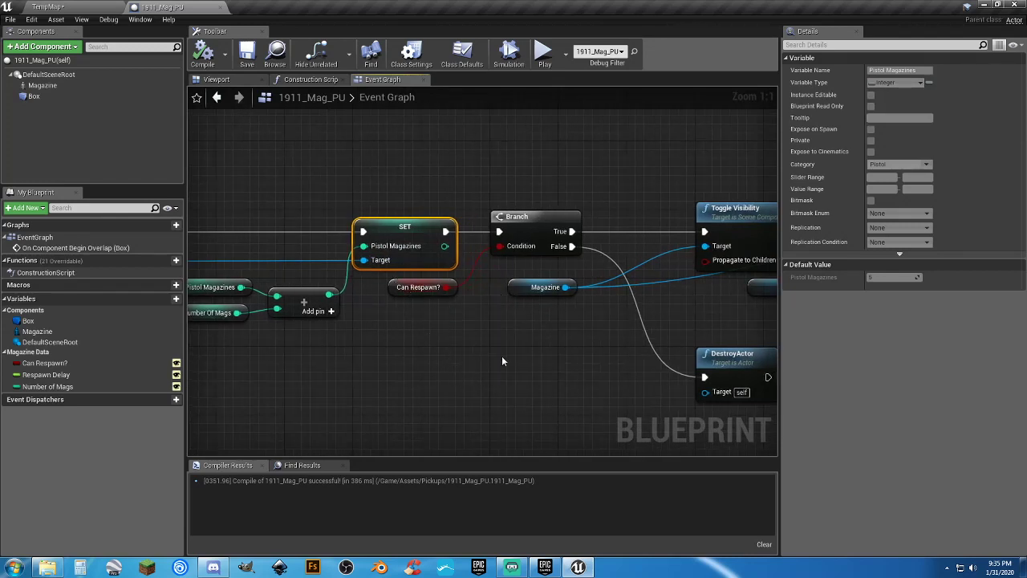
pyautogui.moveTo(551, 371); pyautogui.dragTo(373, 240, button='right')
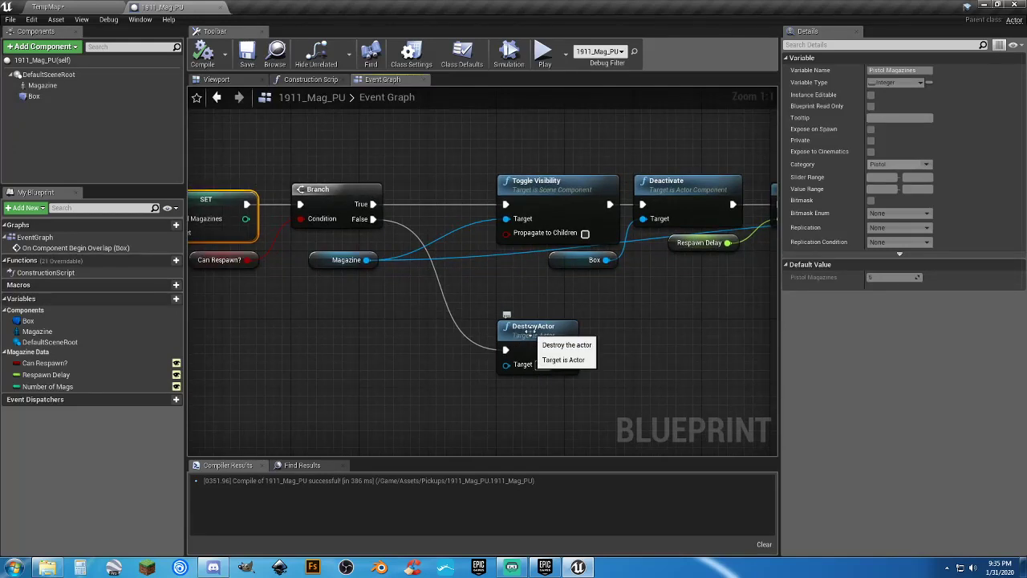
pyautogui.moveTo(648, 313); pyautogui.dragTo(579, 320, button='right')
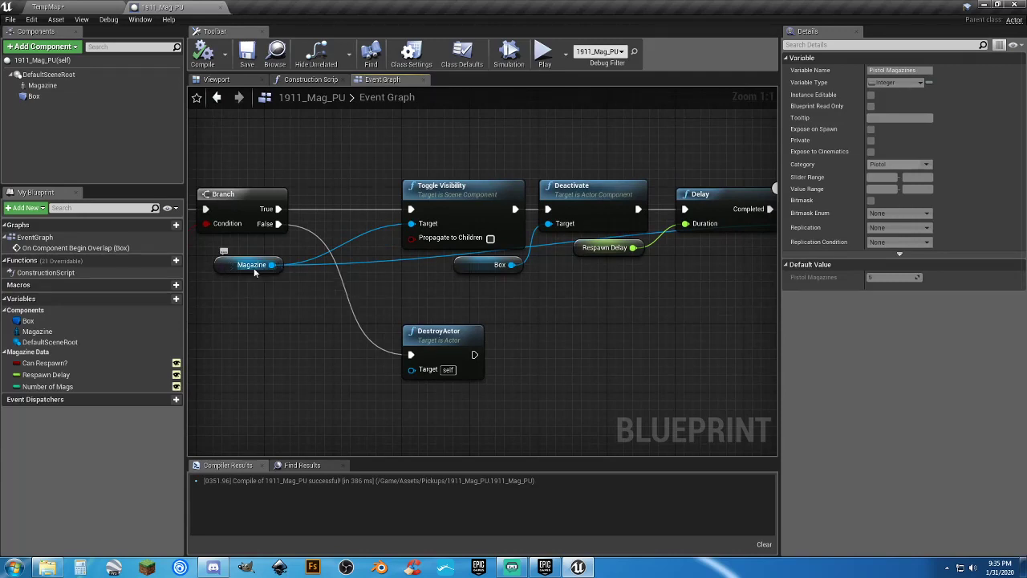
pyautogui.moveTo(608, 281); pyautogui.dragTo(352, 318, button='right')
# Shift the respawn node chain, from the first Toggle Visibility to Activate, closer to the Branch node.
pyautogui.scroll(-2, 590, 308)
pyautogui.moveTo(543, 284); pyautogui.dragTo(241, 245)
pyautogui.moveTo(240, 244); pyautogui.dragTo(485, 239, button='right')
pyautogui.moveTo(489, 238); pyautogui.dragTo(438, 237)
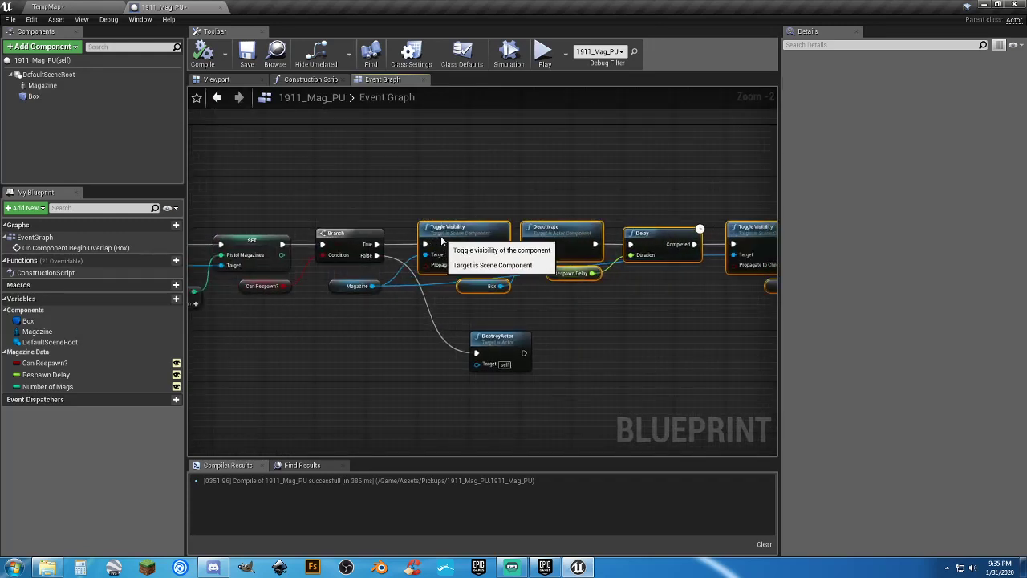
# Move the DestroyActor node directly beneath the first Toggle Visibility node.
pyautogui.click(408, 371)
pyautogui.moveTo(408, 372); pyautogui.dragTo(446, 356, button='right')
pyautogui.scroll(2, 446, 356)
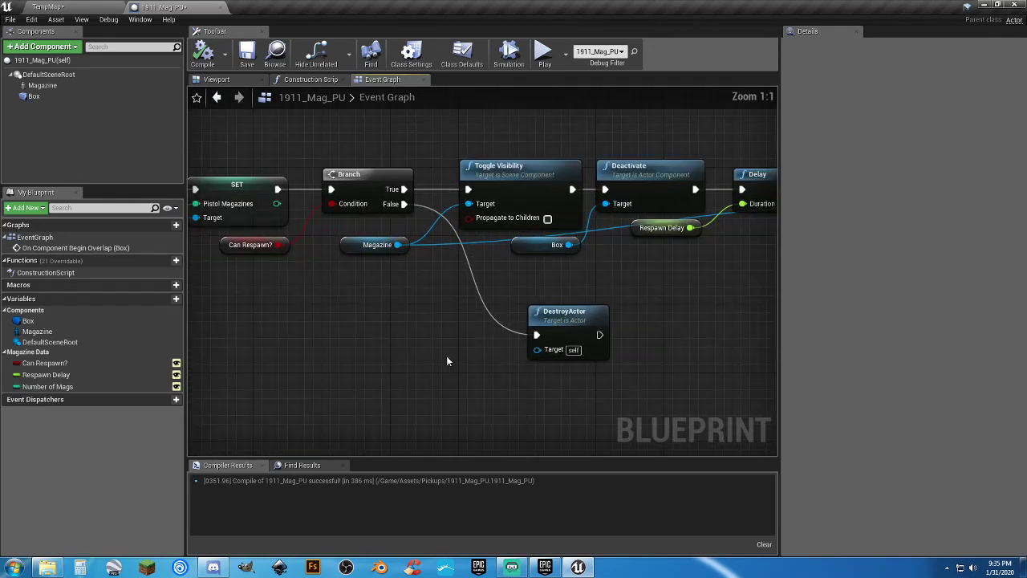
pyautogui.moveTo(551, 309); pyautogui.dragTo(489, 295)
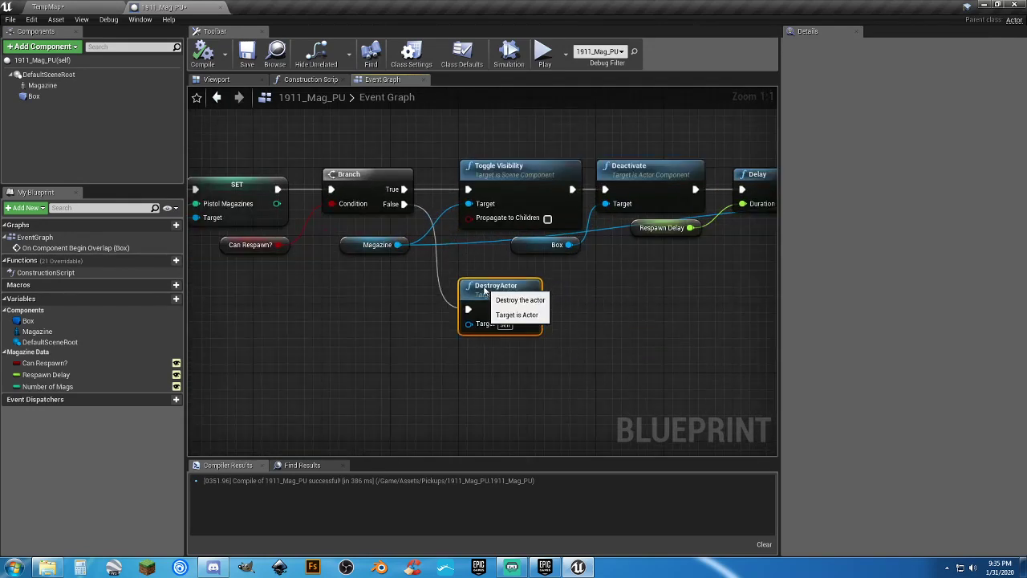
pyautogui.click(606, 284)
# Review the respawn chain from Deactivate through Delay to Activate, and save the blueprint.
pyautogui.moveTo(606, 284); pyautogui.dragTo(546, 340, button='right')
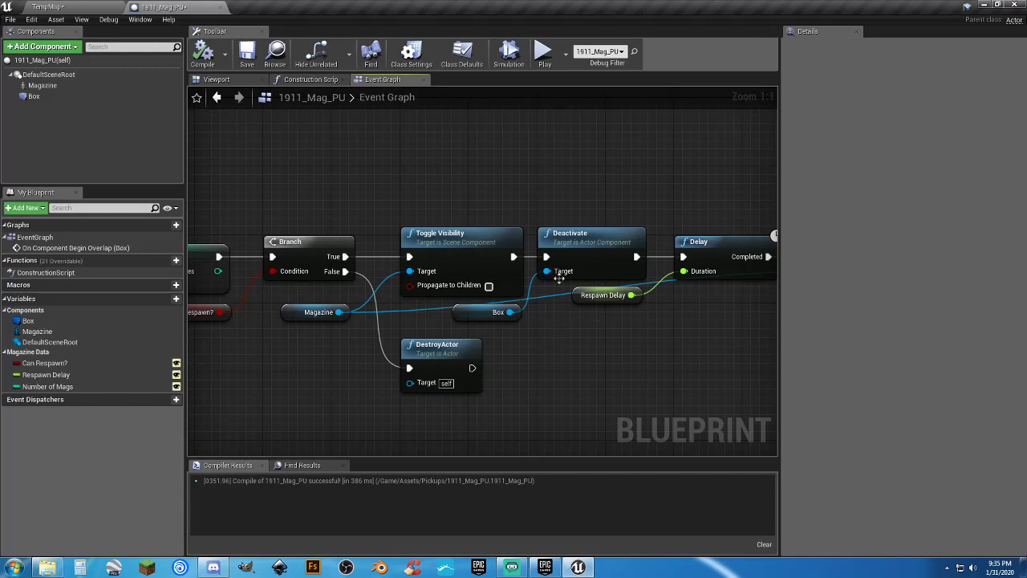
pyautogui.moveTo(606, 351); pyautogui.dragTo(528, 348, button='right')
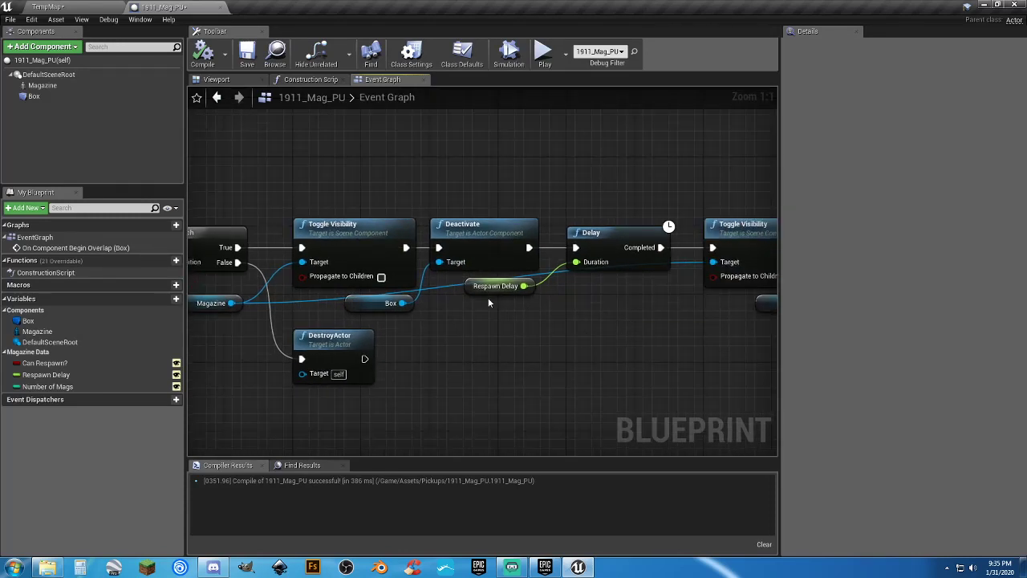
pyautogui.moveTo(537, 363); pyautogui.dragTo(473, 357, button='right')
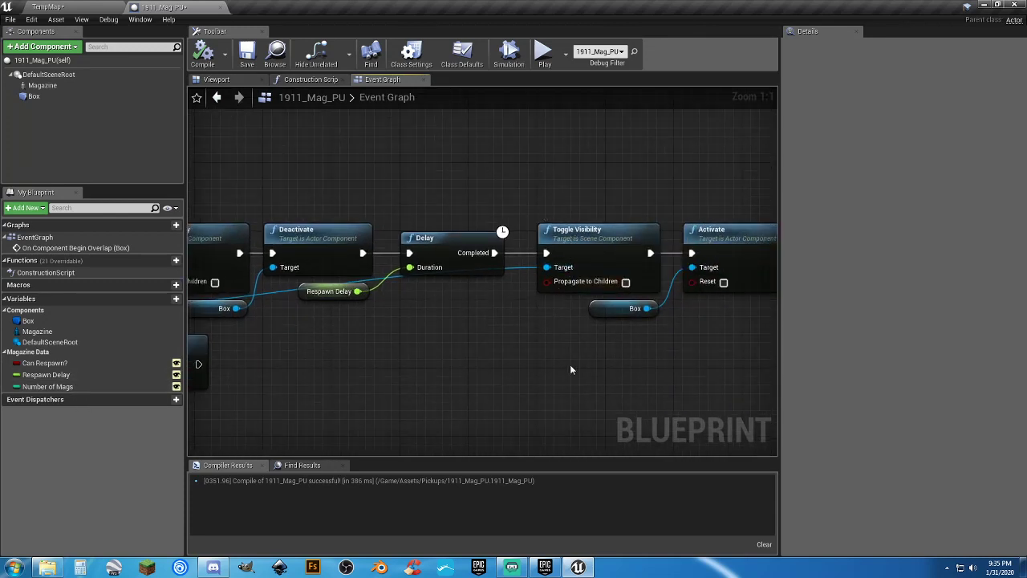
pyautogui.moveTo(569, 365); pyautogui.dragTo(425, 368, button='right')
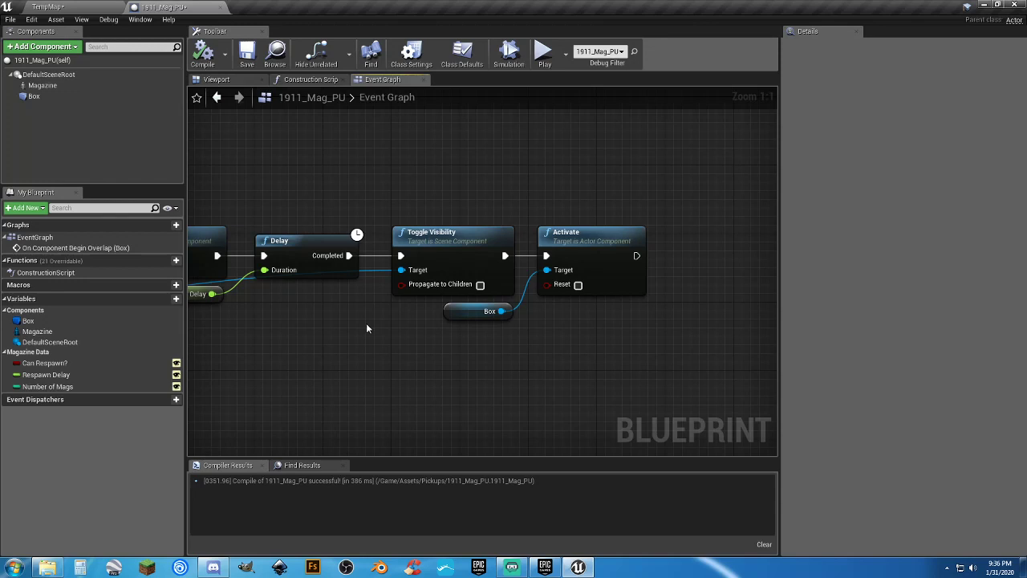
pyautogui.moveTo(406, 387); pyautogui.dragTo(609, 294, button='right')
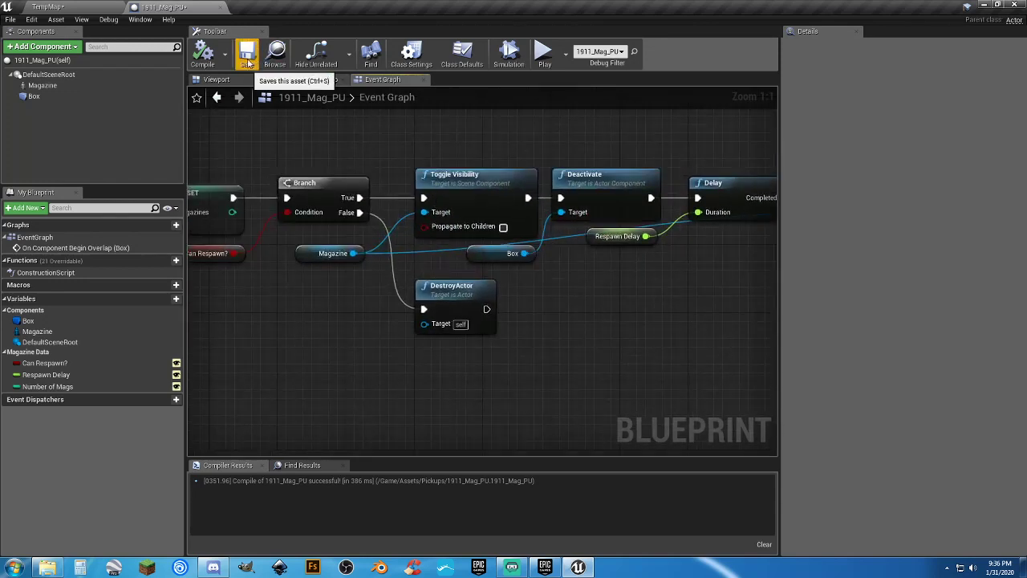
# In the TempMap level, duplicate the 1911_Mag_PU pickup along the Y axis to Y -250.
pyautogui.click(48, 6)
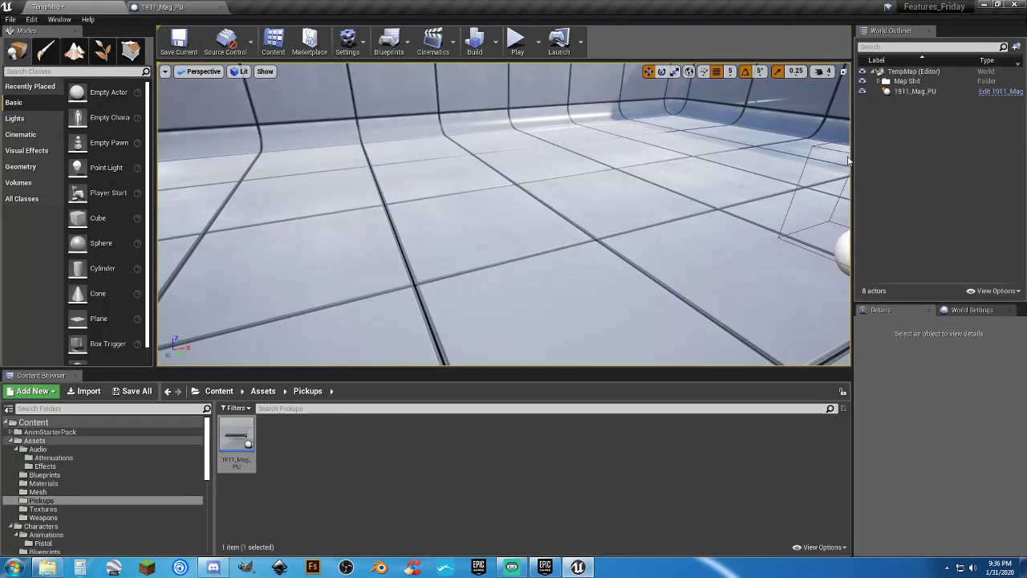
pyautogui.moveTo(645, 204); pyautogui.dragTo(762, 233, button='right')
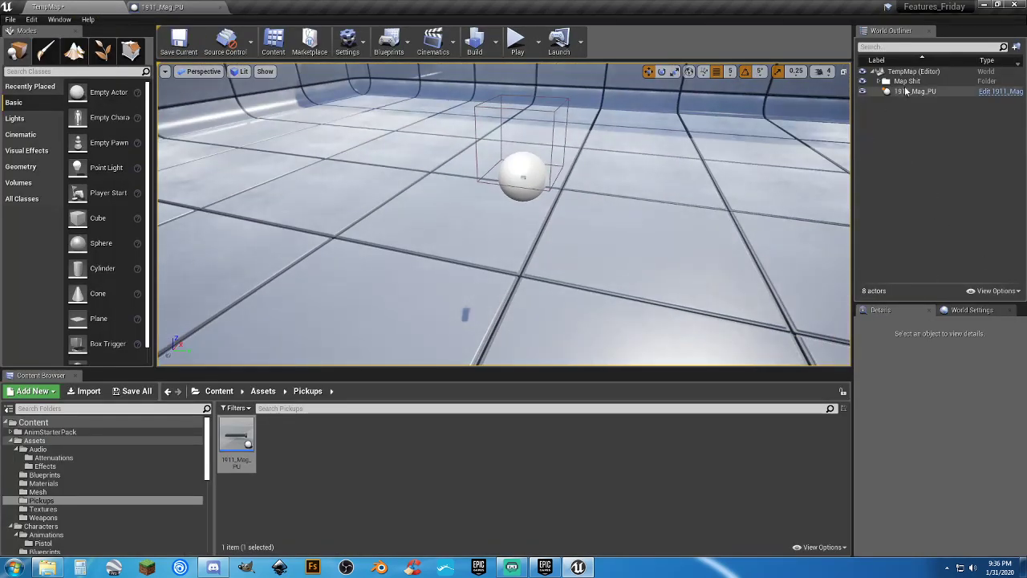
pyautogui.click(909, 91)
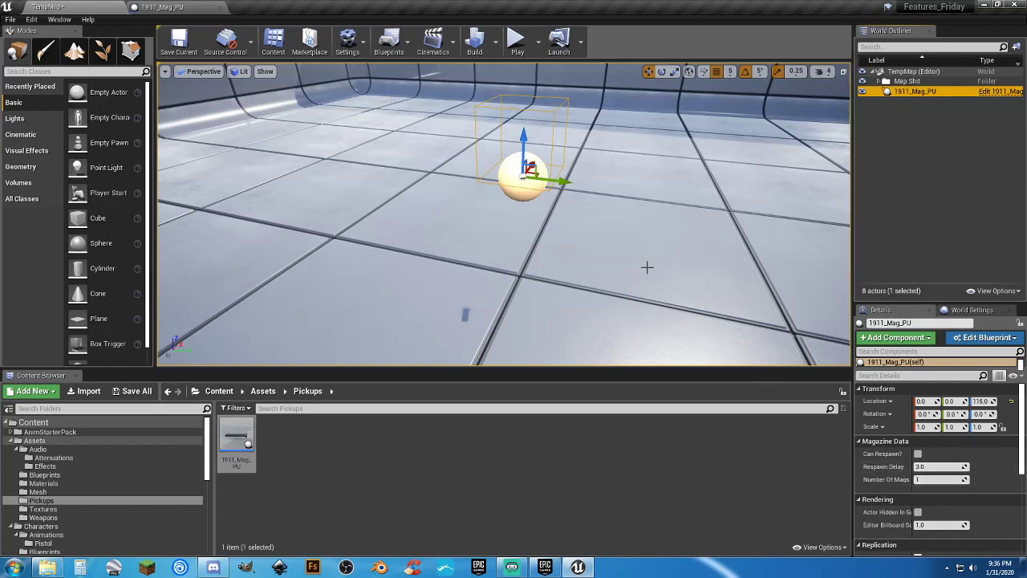
pyautogui.keyDown('alt'); pyautogui.moveTo(563, 187); pyautogui.dragTo(336, 151); pyautogui.keyUp('alt')
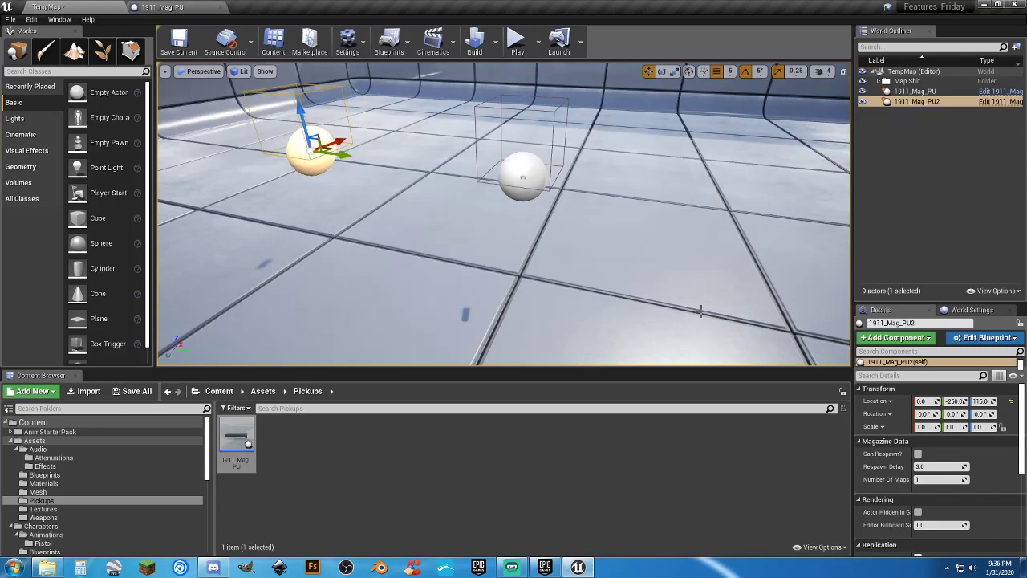
# Enable Can Respawn? on the duplicated pickup 1911_Mag_PU2.
pyautogui.click(943, 183)
pyautogui.click(929, 102)
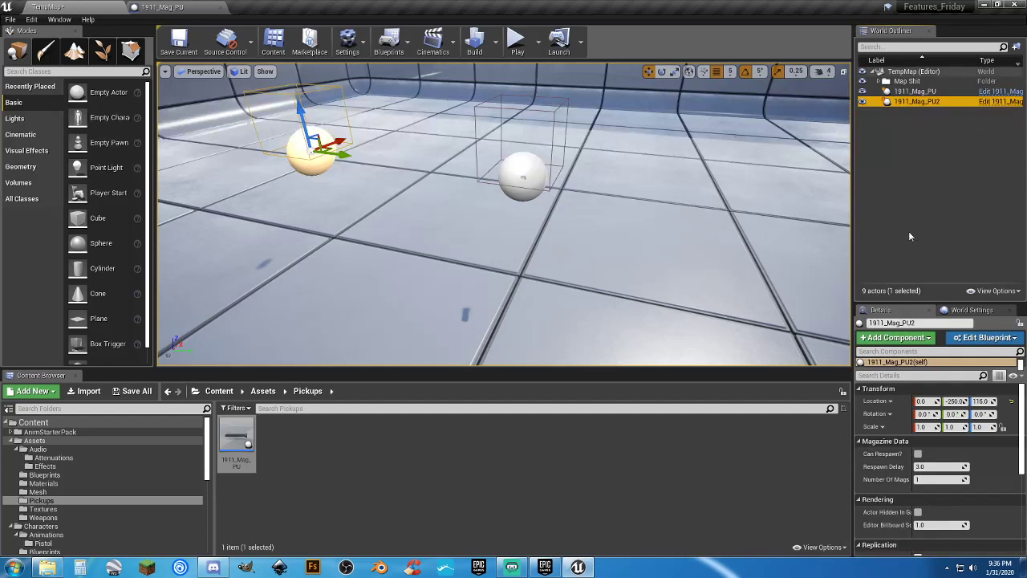
pyautogui.click(918, 453)
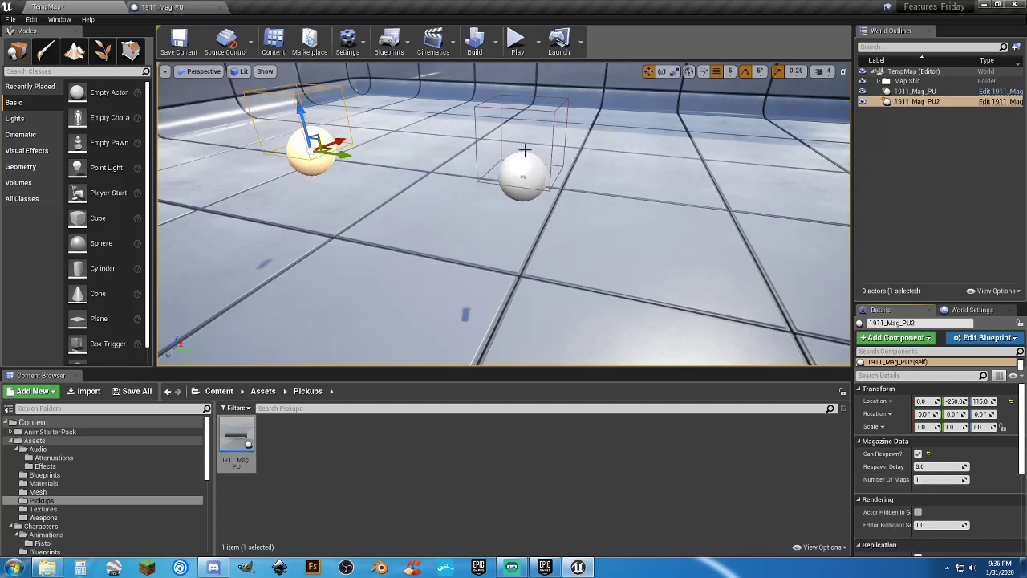
# Duplicate the original 1911_Mag_PU pickup in the opposite direction to Y 250 and focus the view on the copy.
pyautogui.click(922, 91)
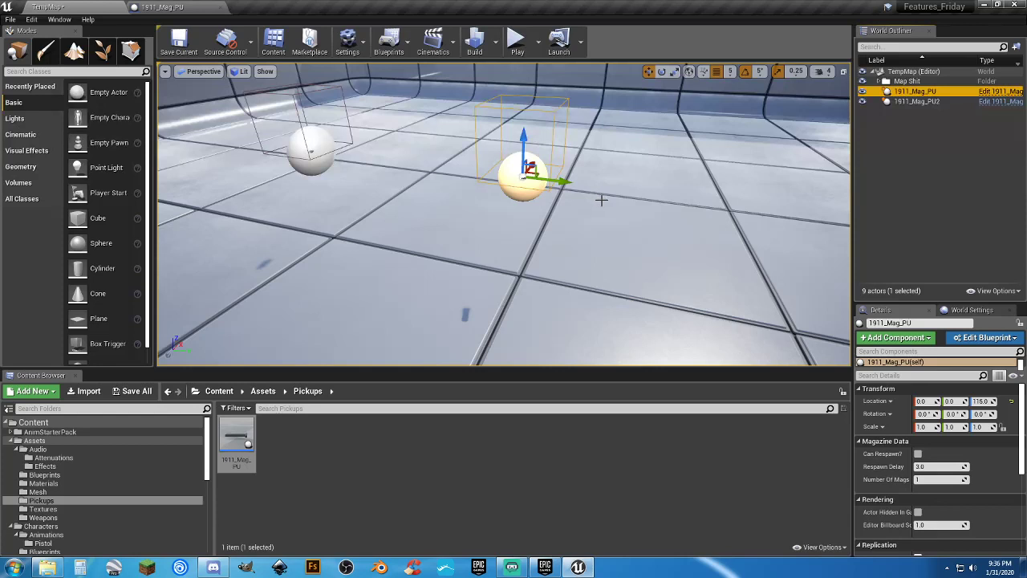
pyautogui.keyDown('alt'); pyautogui.moveTo(564, 184); pyautogui.dragTo(858, 250); pyautogui.keyUp('alt')
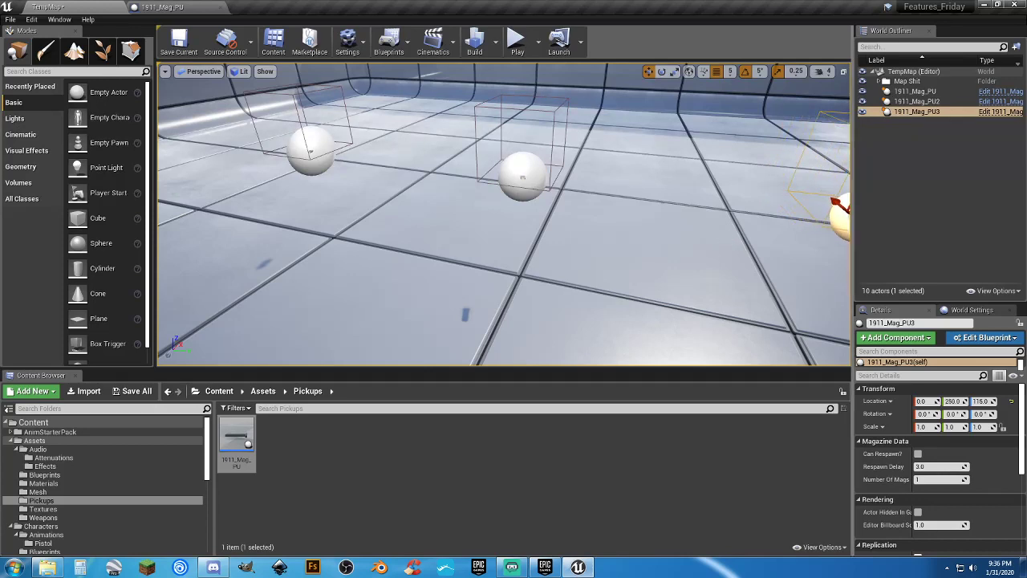
pyautogui.press('f')
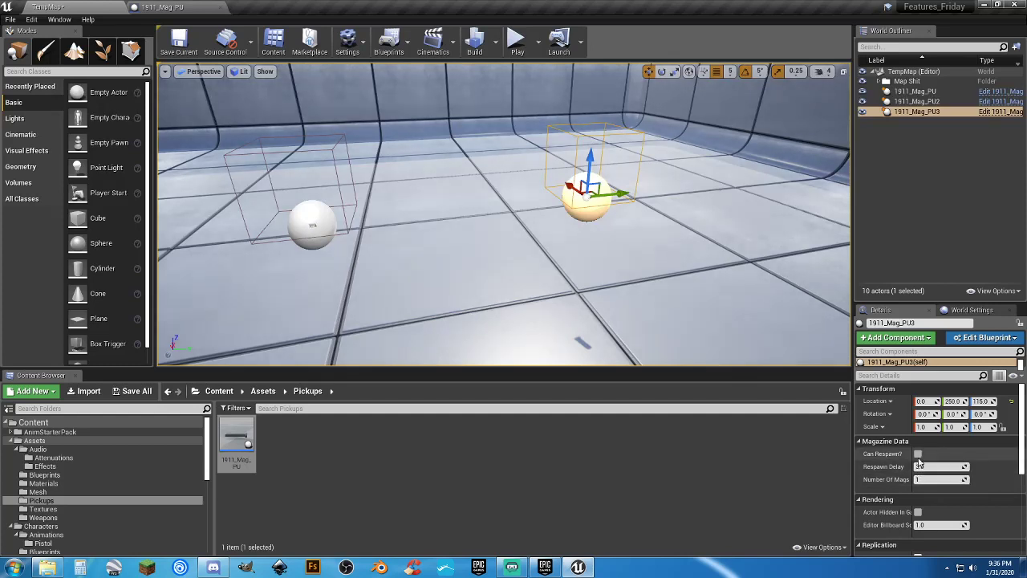
# Enable Can Respawn? on 1911_Mag_PU3 and set its Number of Mags to 5.
pyautogui.click(917, 454)
pyautogui.click(923, 480)
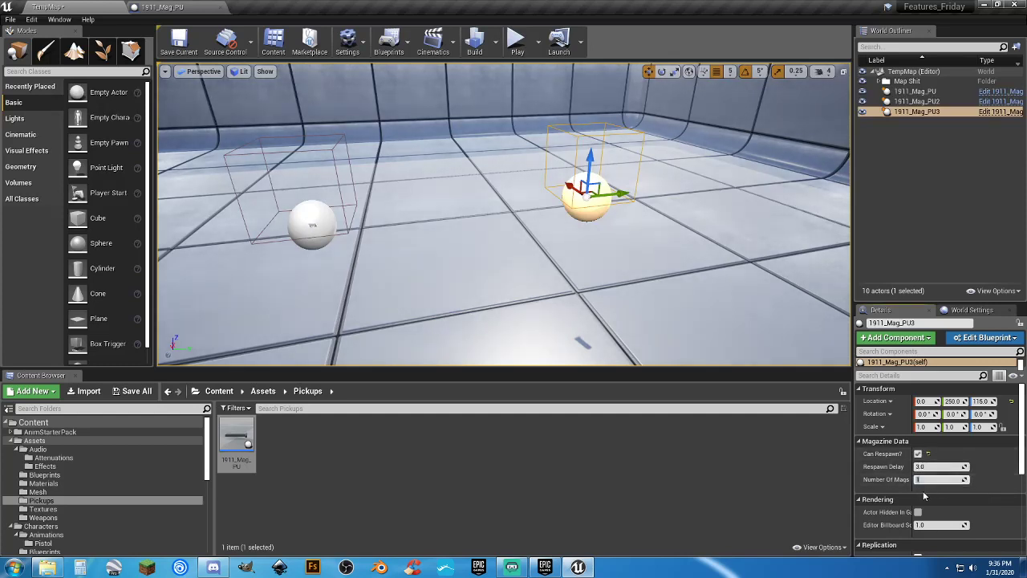
pyautogui.press('Return')
# Play the level and run the character repeatedly through the respawning single-magazine pickup to test it.
pyautogui.click(518, 36)
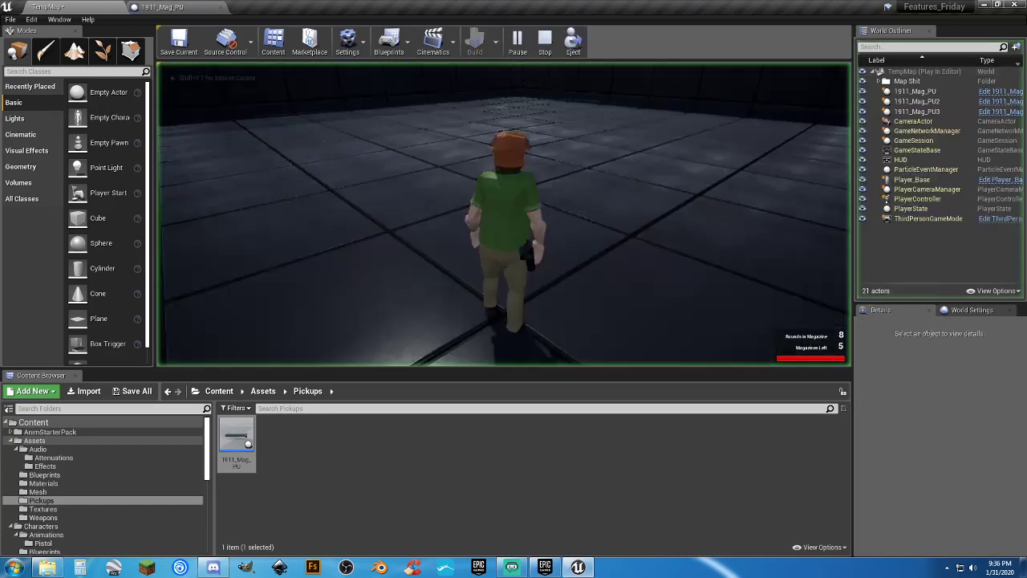
pyautogui.press('w')
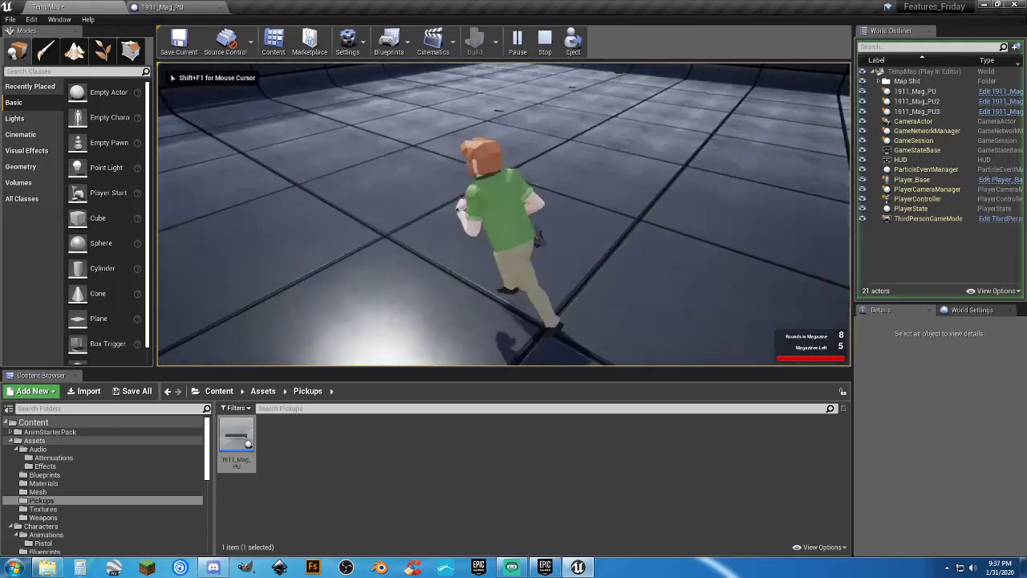
pyautogui.press('d')
pyautogui.press('w')
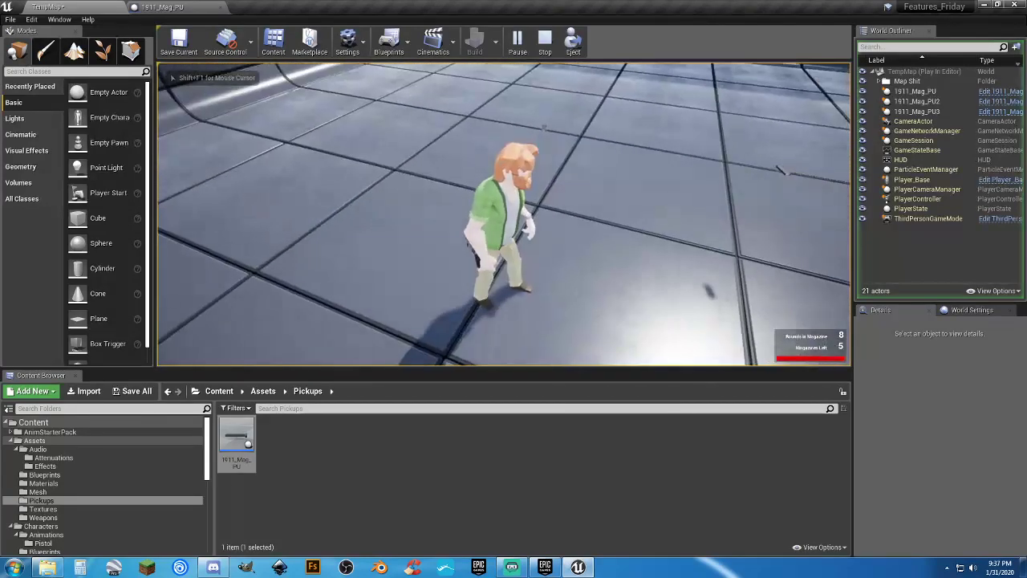
pyautogui.press('s')
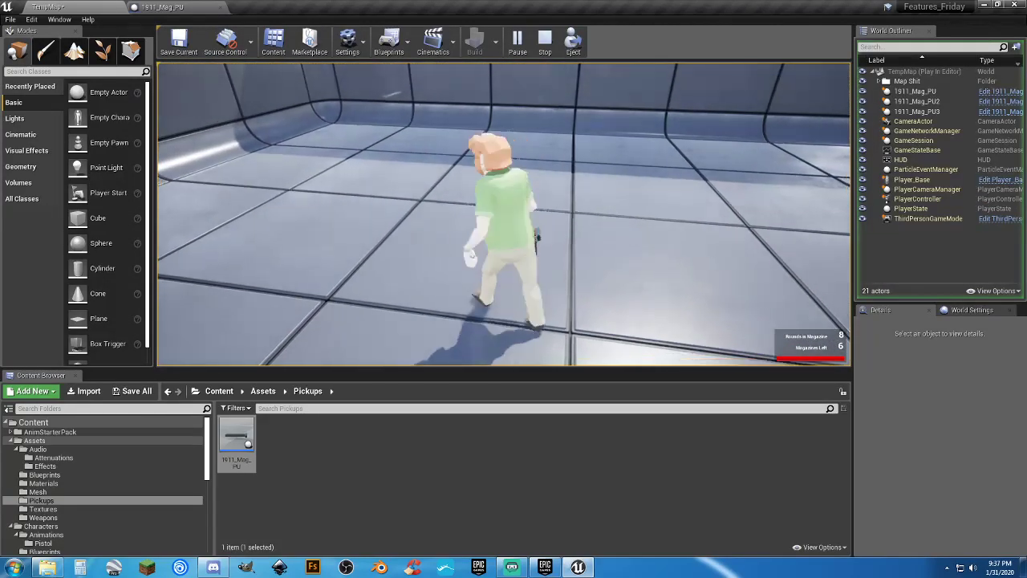
pyautogui.press('d')
pyautogui.press('w')
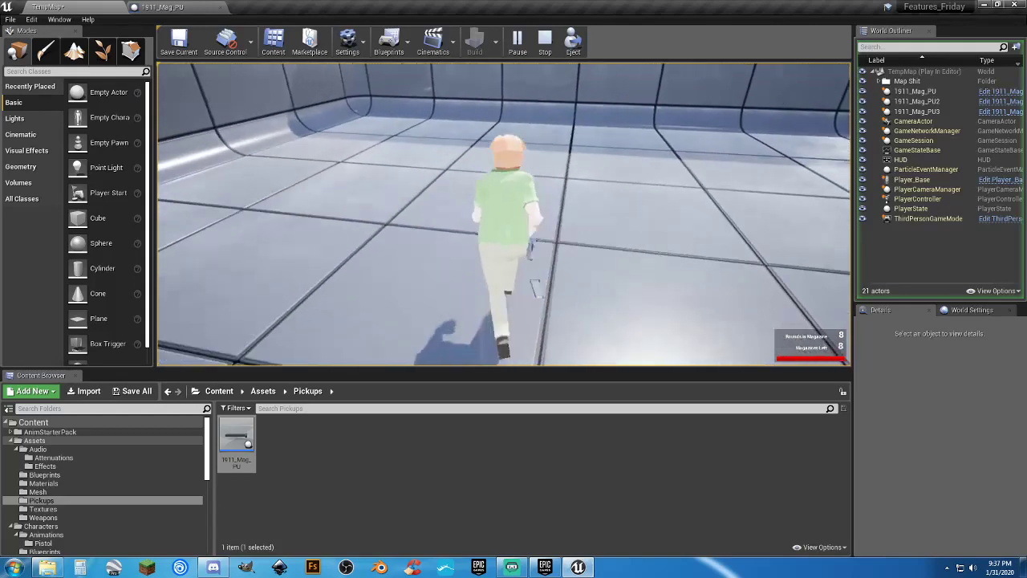
pyautogui.press('w')
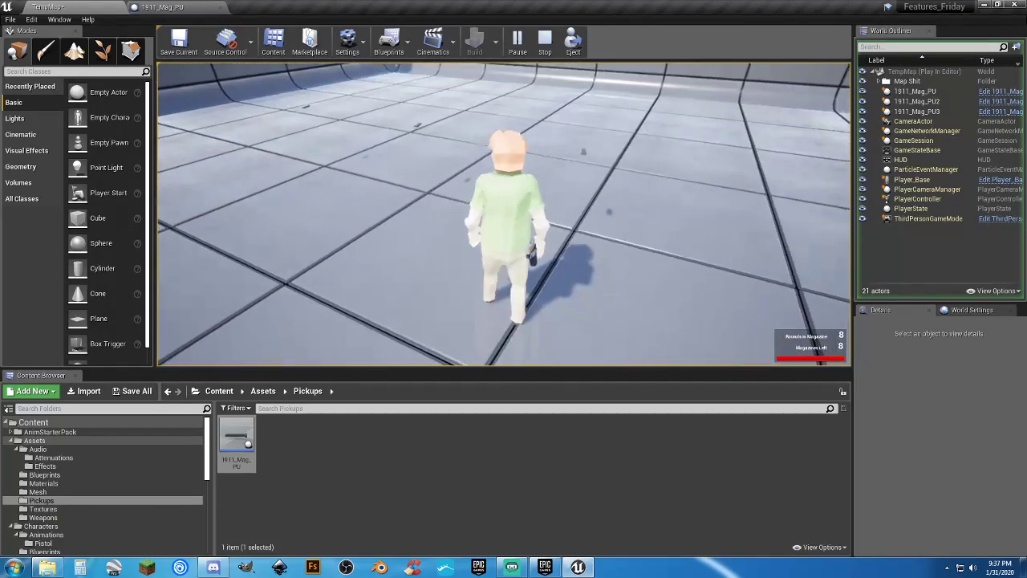
pyautogui.press('s')
pyautogui.press('d')
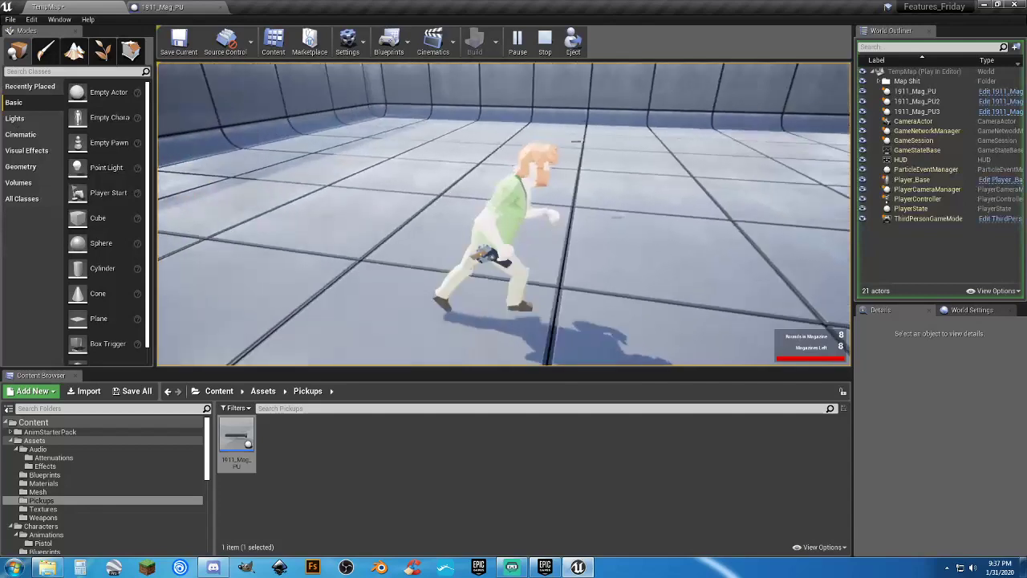
pyautogui.press('w')
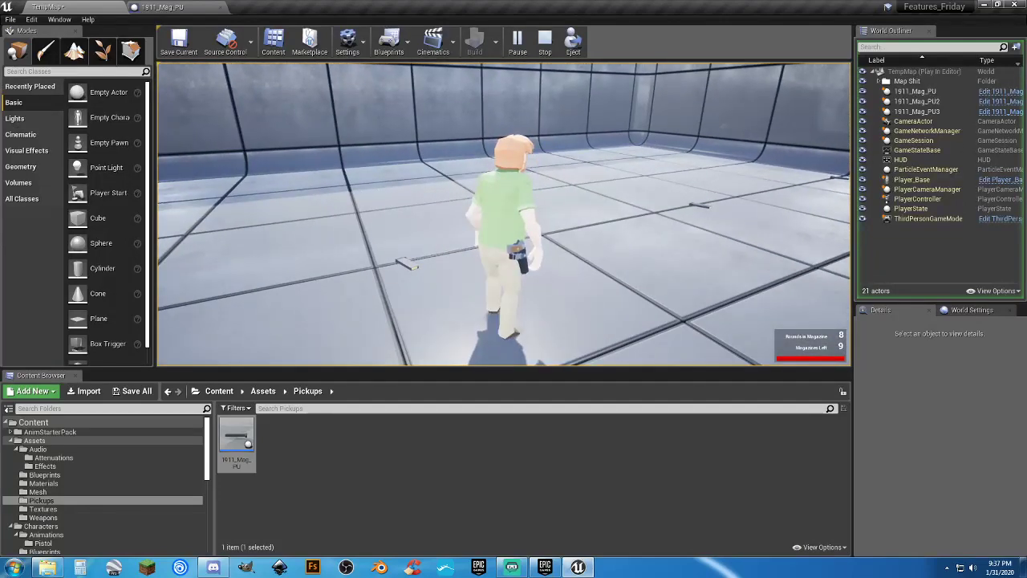
# Run the character through the original non-respawning pickup to test that it destroys itself.
pyautogui.press('d')
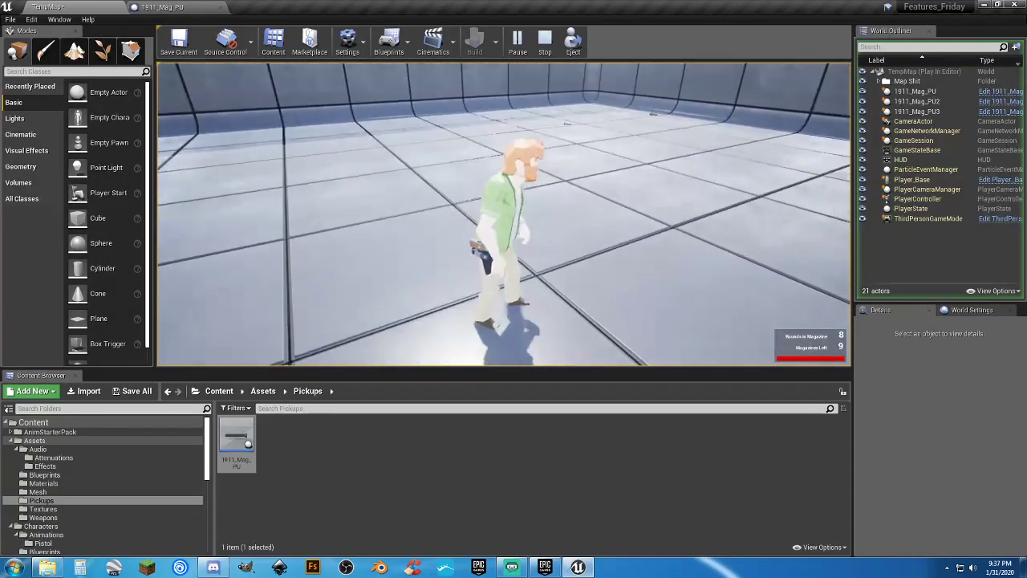
pyautogui.press('w')
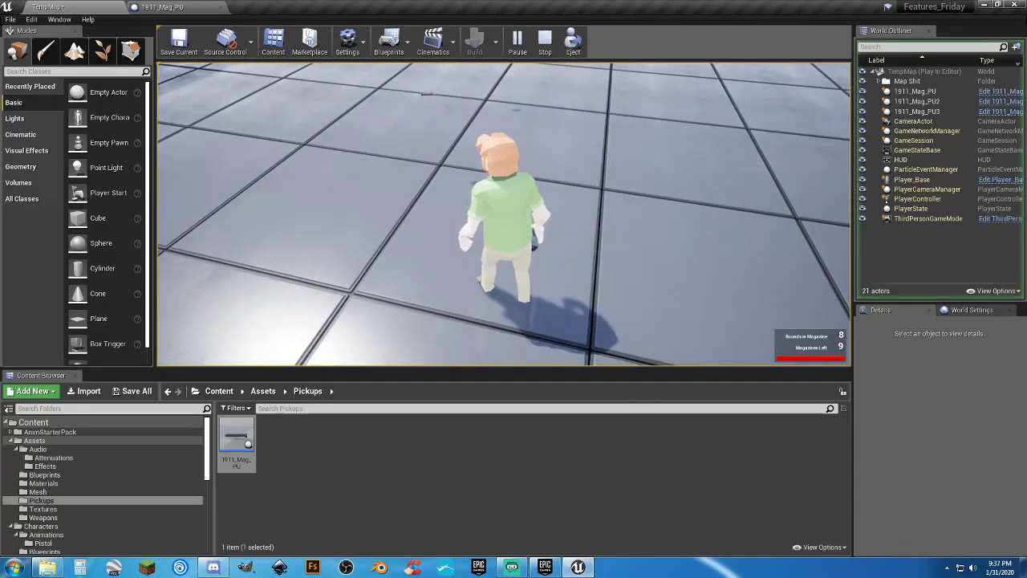
pyautogui.press('w')
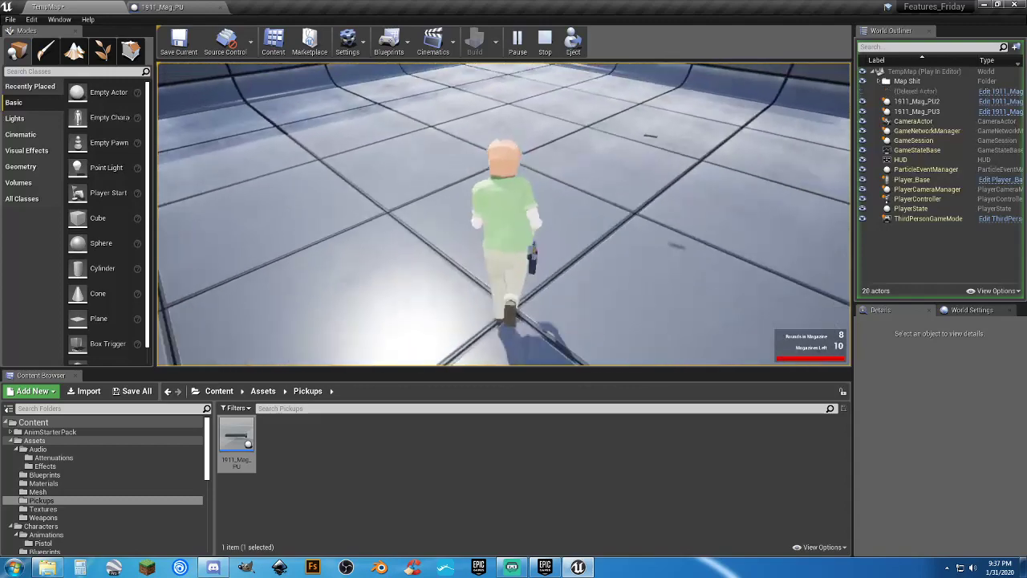
# Run the character through the respawning 1911_Mag_PU3 pickup to test its larger magazine count.
pyautogui.press('a')
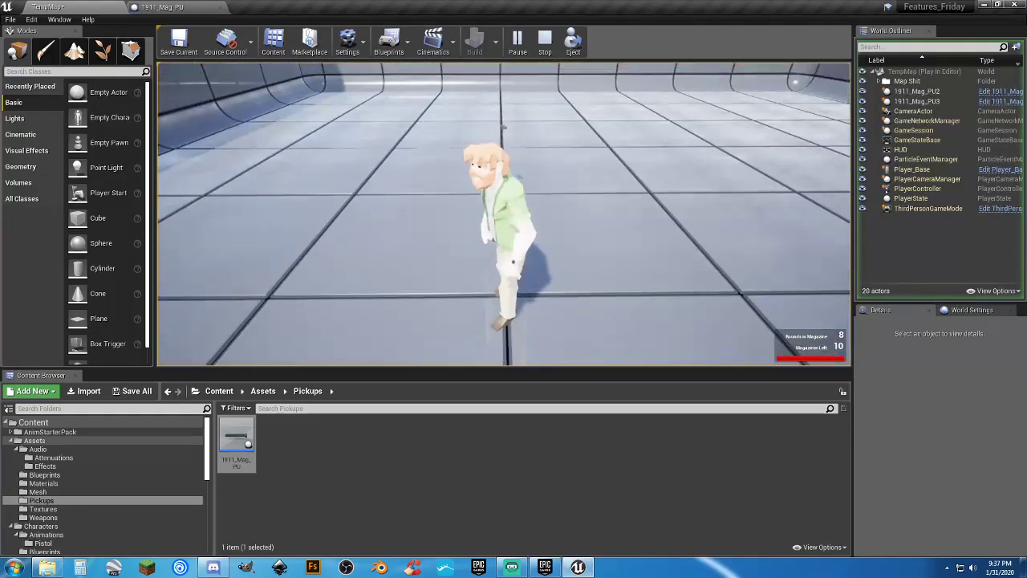
pyautogui.press('w')
pyautogui.press('d')
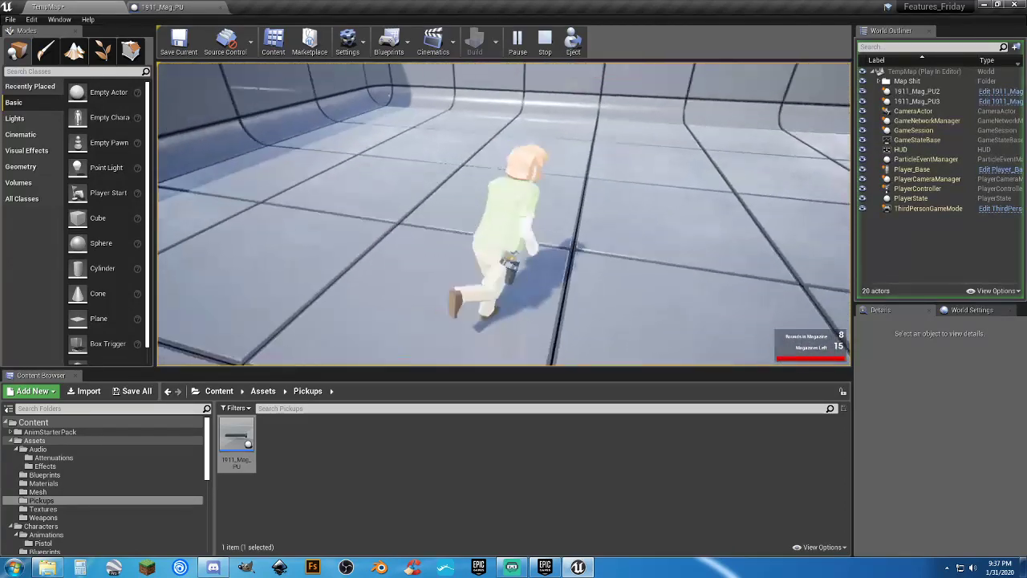
# Run the character back and forth through 1911_Mag_PU3 to collect its magazines after each respawn.
pyautogui.press('s')
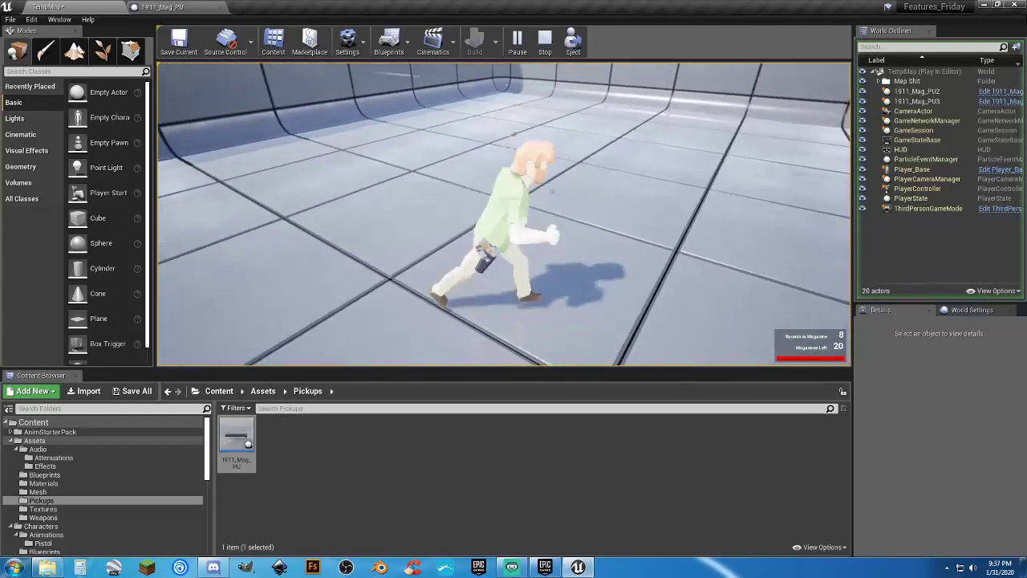
pyautogui.press('w')
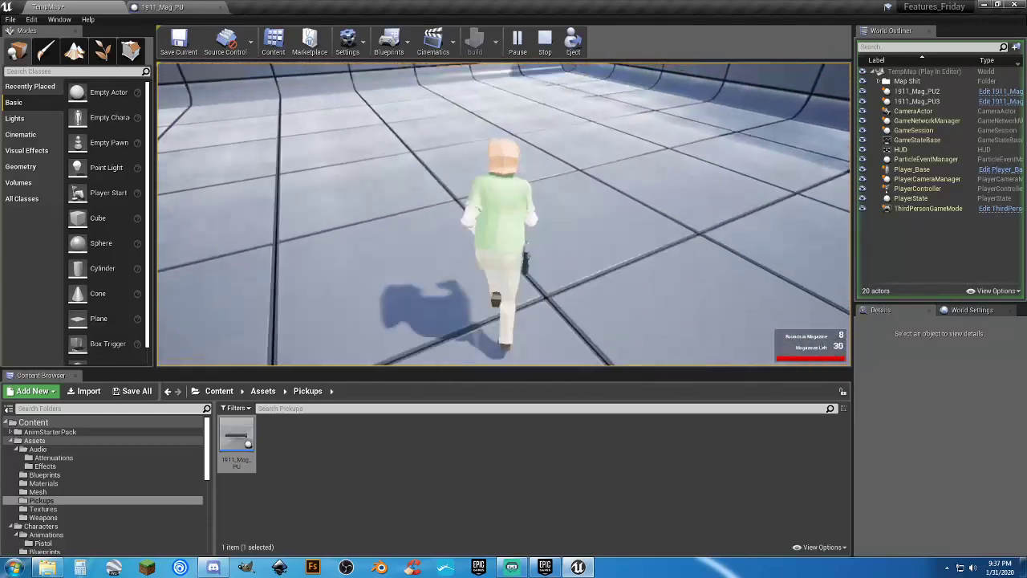
pyautogui.press('a')
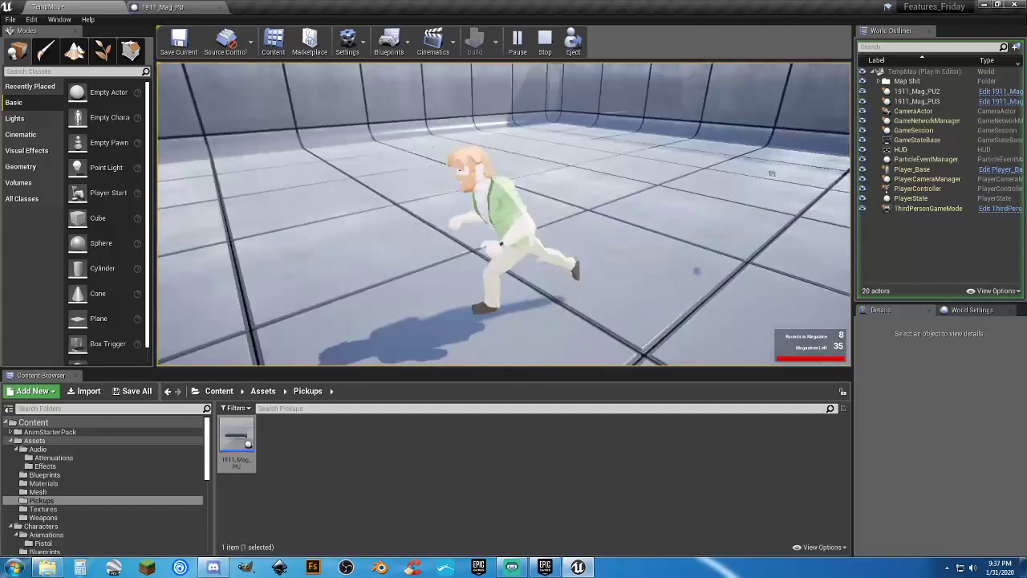
pyautogui.press('s')
pyautogui.press('w')
pyautogui.press('d')
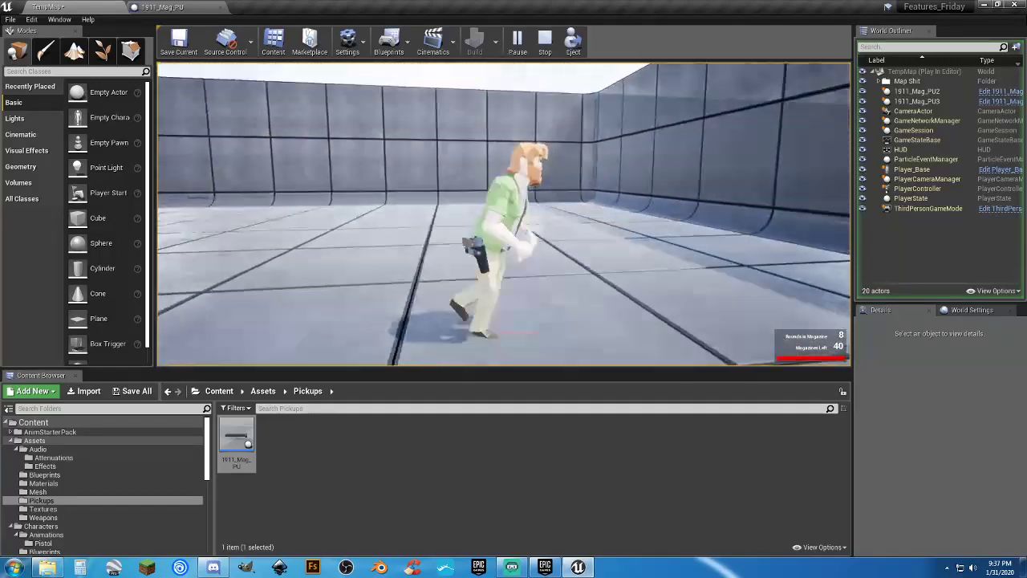
# Equip the pistol and fire repeatedly to test using up the collected magazines.
pyautogui.press('1')
pyautogui.click(504, 214)
pyautogui.click(503, 215)
pyautogui.click(504, 215)
pyautogui.click(504, 214)
pyautogui.click(503, 215)
pyautogui.click(504, 214)
pyautogui.click(504, 215)
pyautogui.click(504, 215)
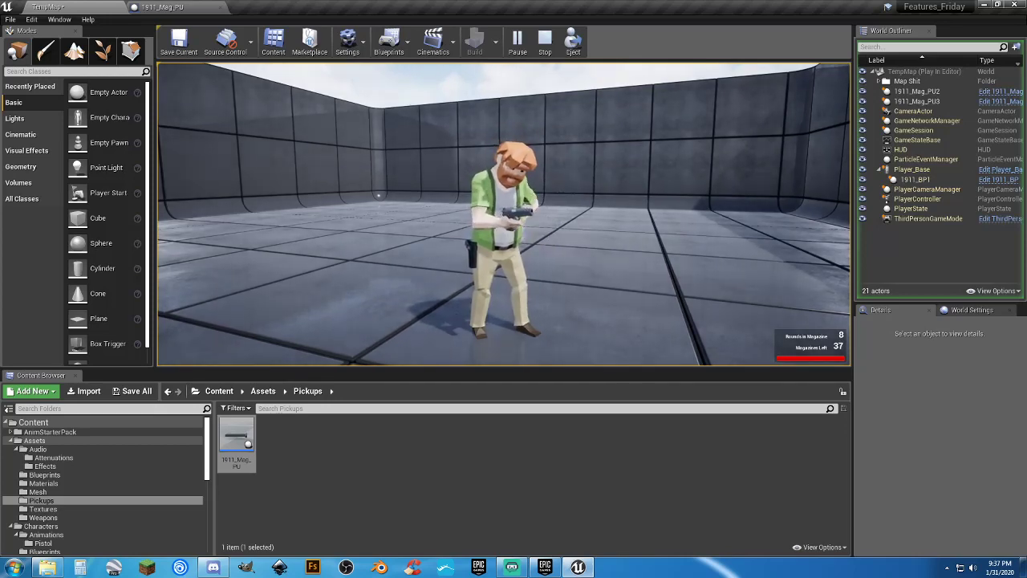
# Run the character through the respawning single-magazine pickup again and end the play session.
pyautogui.press('w')
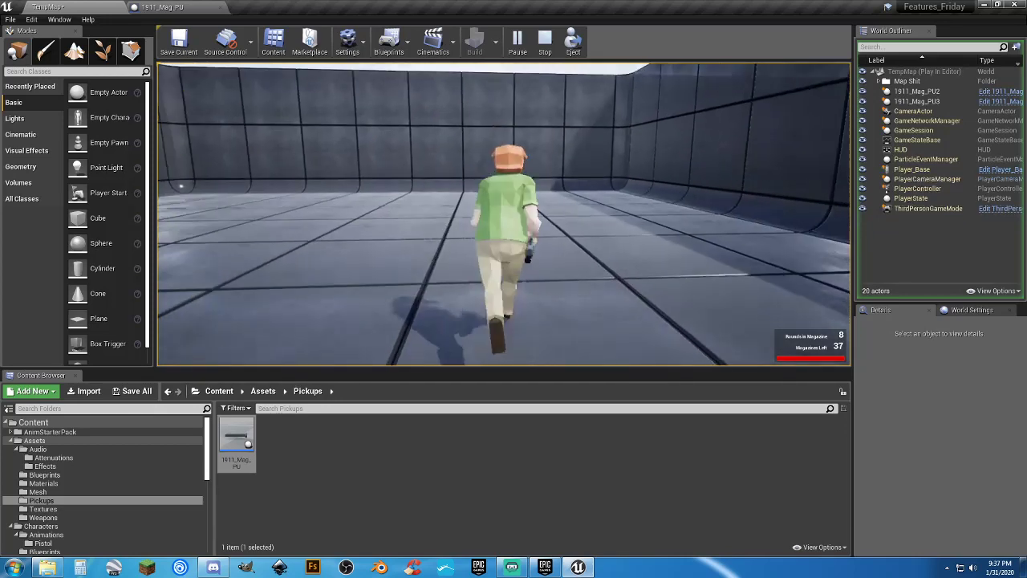
pyautogui.press('w')
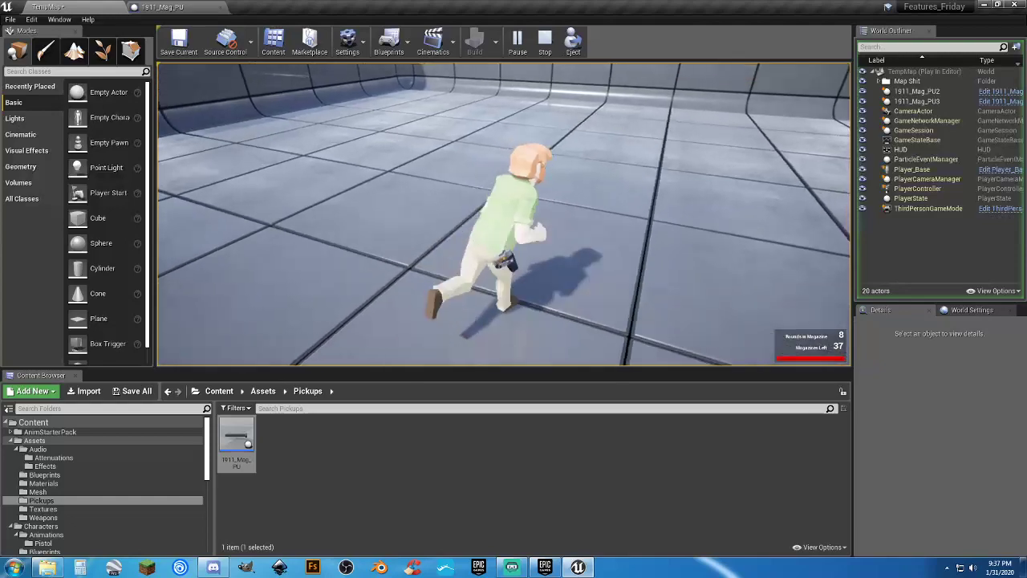
pyautogui.press('d')
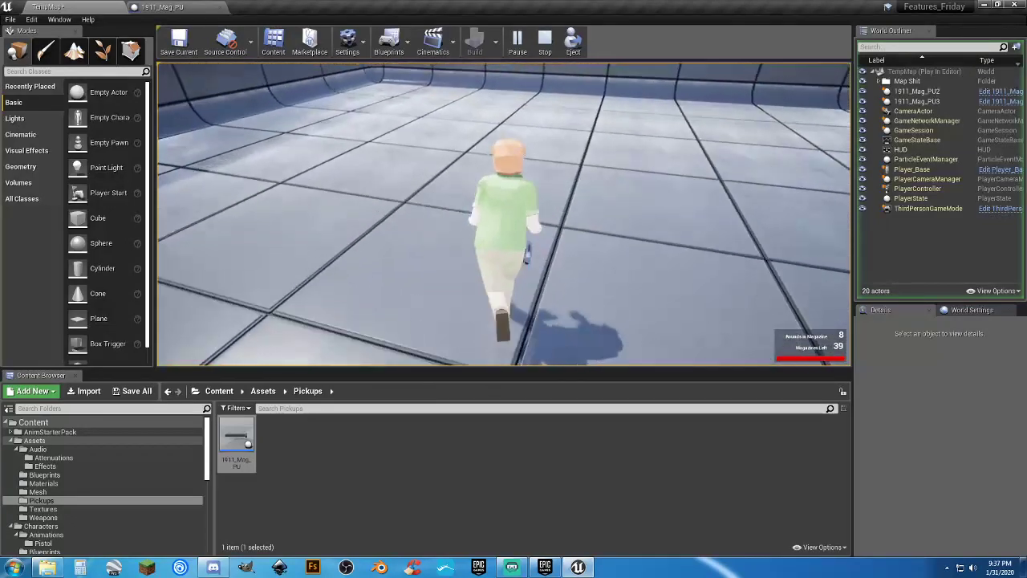
pyautogui.press('d')
pyautogui.press('a')
pyautogui.press('s')
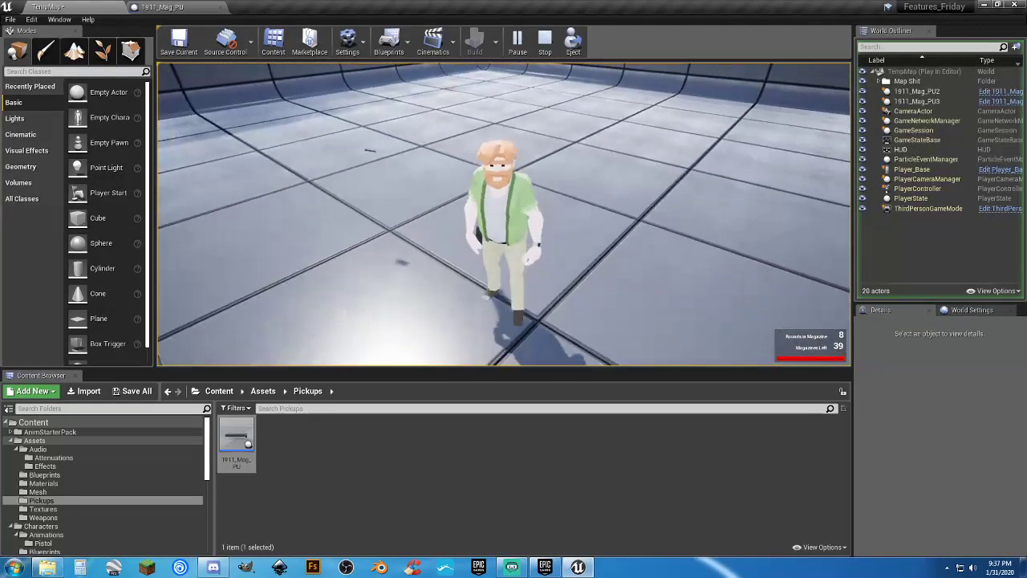
pyautogui.press('a')
pyautogui.hotkey('shift', 'F1')
pyautogui.press('Escape')
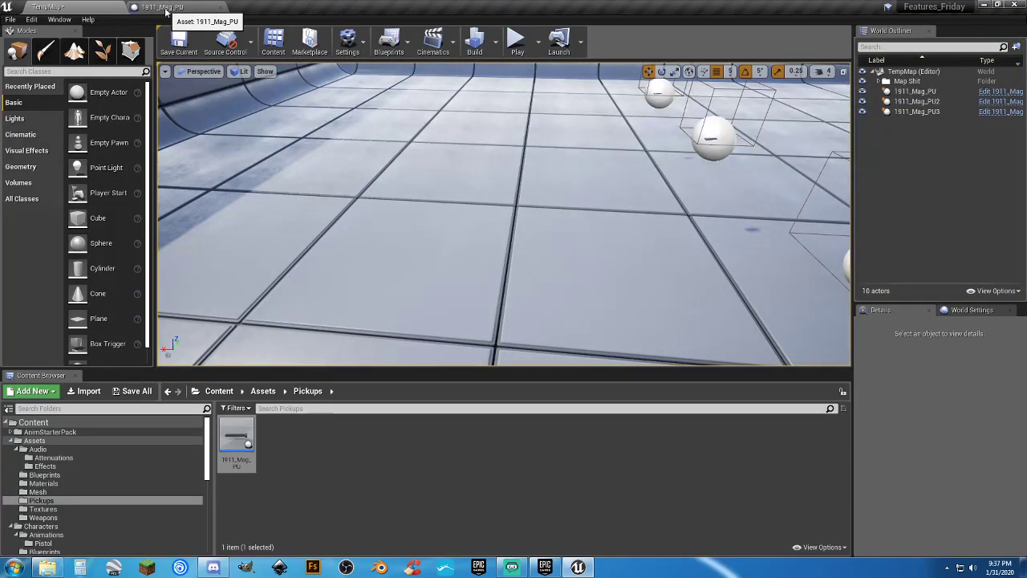
# Set the scale of the Magazine mesh in the 1911_Mag_PU blueprint to 5 on all axes.
pyautogui.moveTo(585, 270)
pyautogui.mouseDown(button='right')
pyautogui.moveTo(722, 219)
pyautogui.moveTo(834, 213)
pyautogui.moveTo(774, 217)
pyautogui.moveTo(758, 240)
pyautogui.moveTo(603, 268)
pyautogui.mouseUp(button='right')
pyautogui.press('a')
pyautogui.press('w')
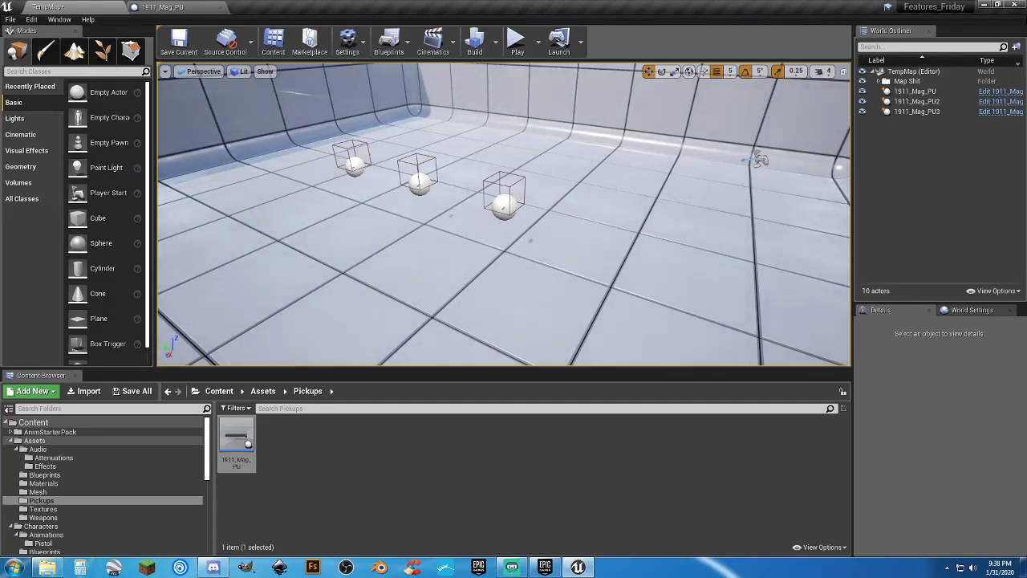
pyautogui.click(164, 7)
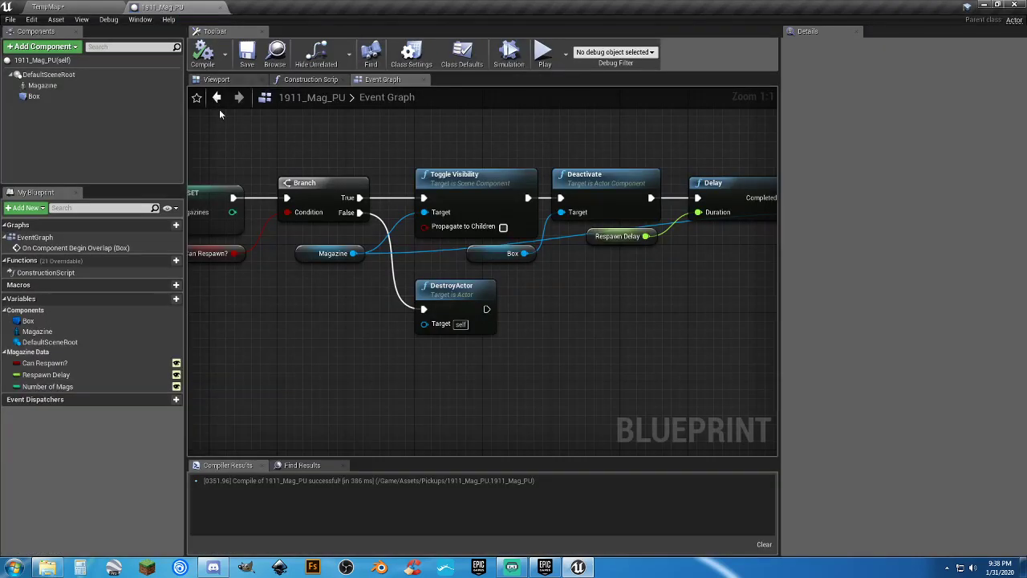
pyautogui.click(227, 81)
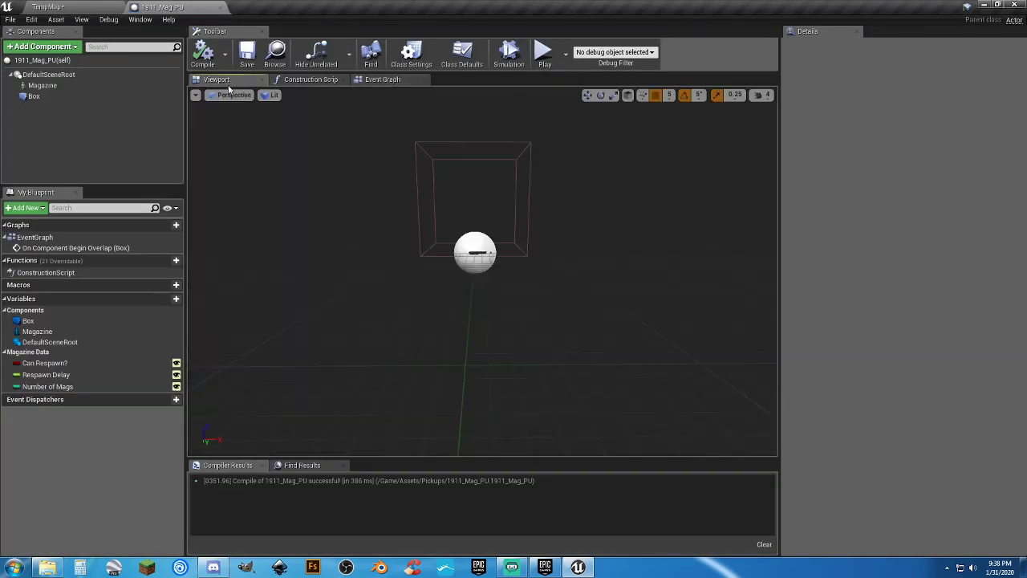
pyautogui.click(65, 88)
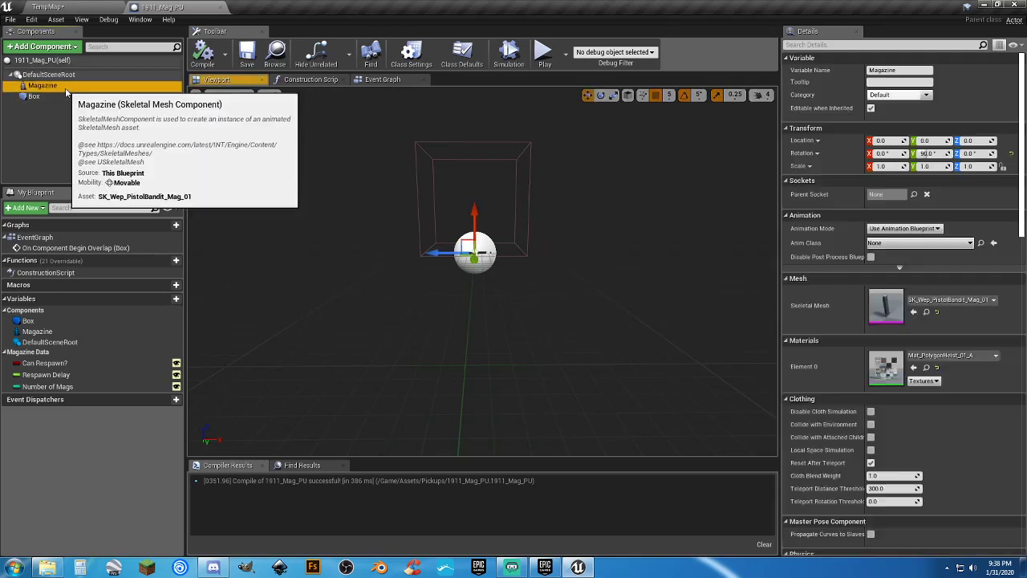
pyautogui.click(892, 166)
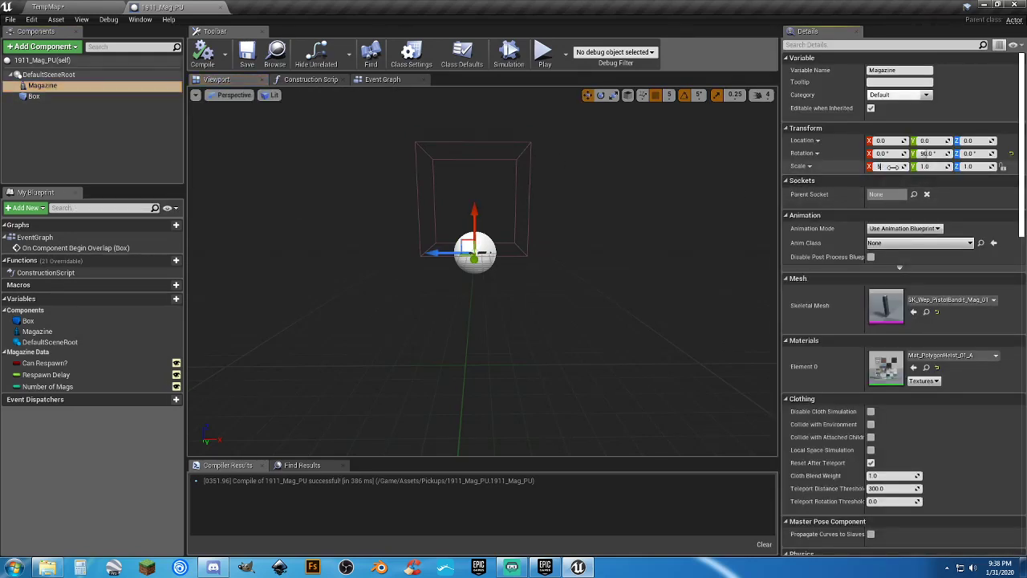
pyautogui.write('5')
pyautogui.press('Return')
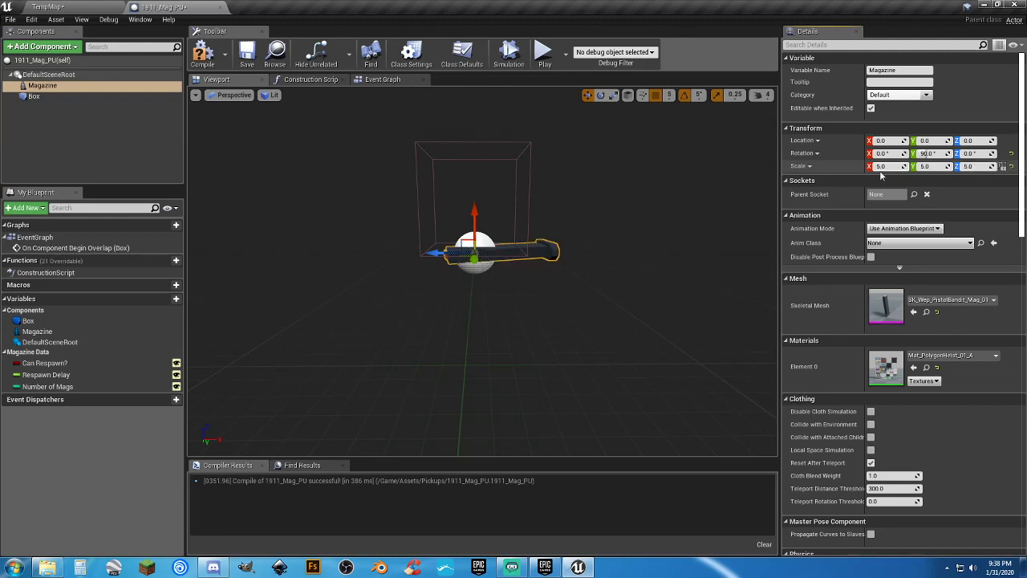
# Shift the Magazine mesh to an X location of -20, compile and save the blueprint, and return to the level.
pyautogui.moveTo(433, 253); pyautogui.dragTo(403, 255)
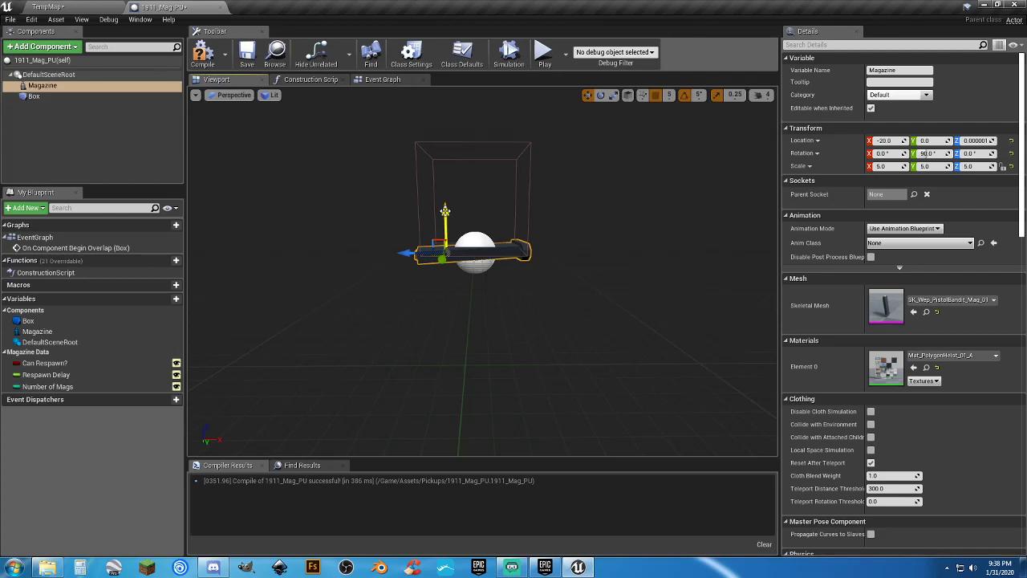
pyautogui.click(203, 53)
pyautogui.click(247, 54)
pyautogui.click(94, 8)
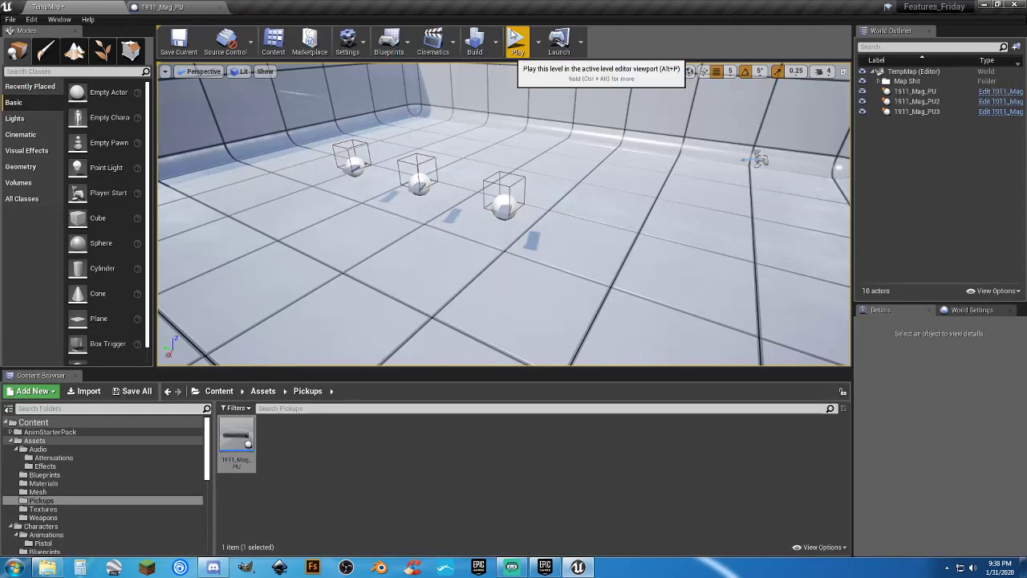
# Add a Rotating Movement component to the 1911_Mag_PU blueprint and compile it.
pyautogui.click(182, 9)
pyautogui.click(52, 125)
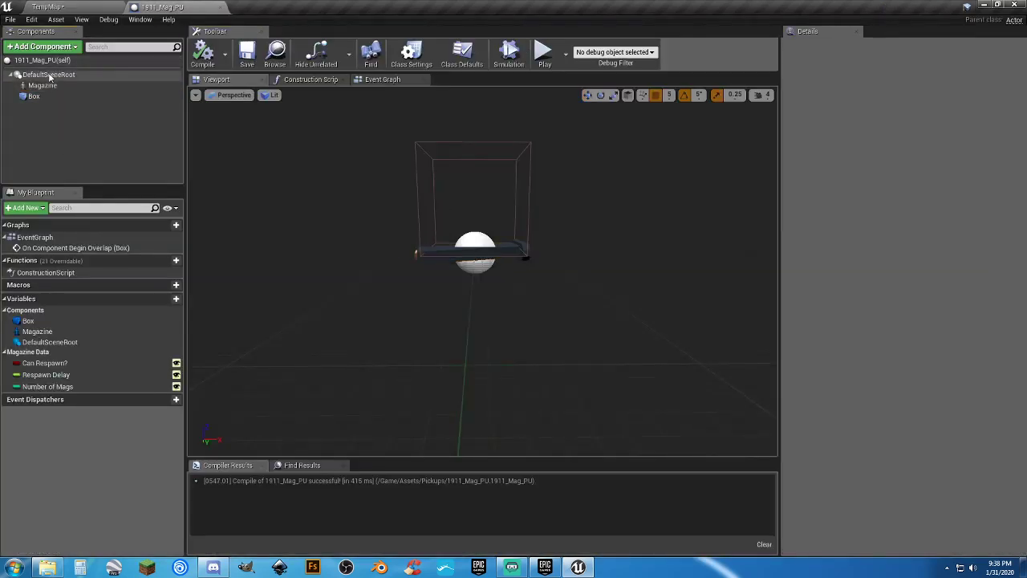
pyautogui.click(58, 49)
pyautogui.write('rot')
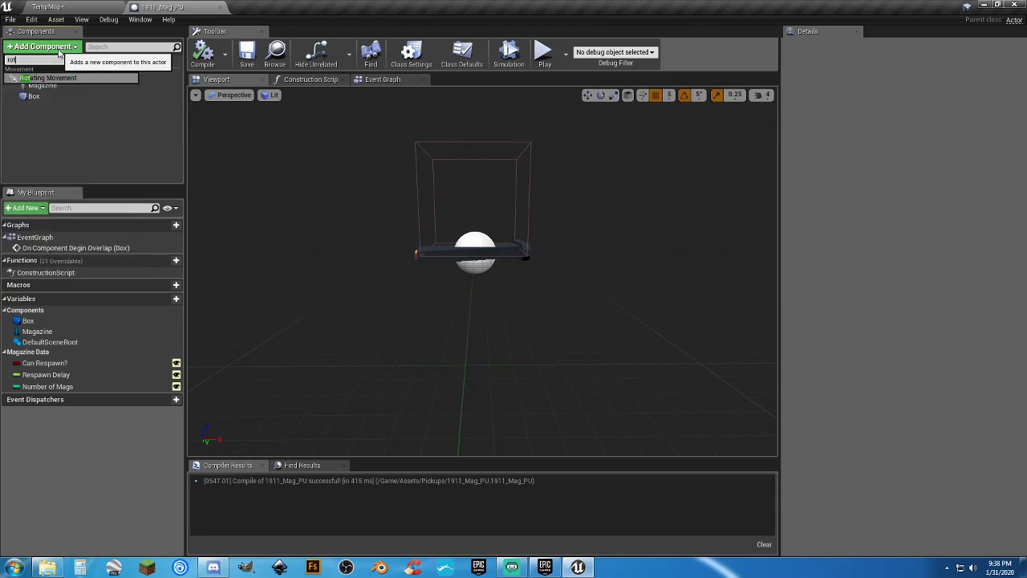
pyautogui.write('a')
pyautogui.press('Return')
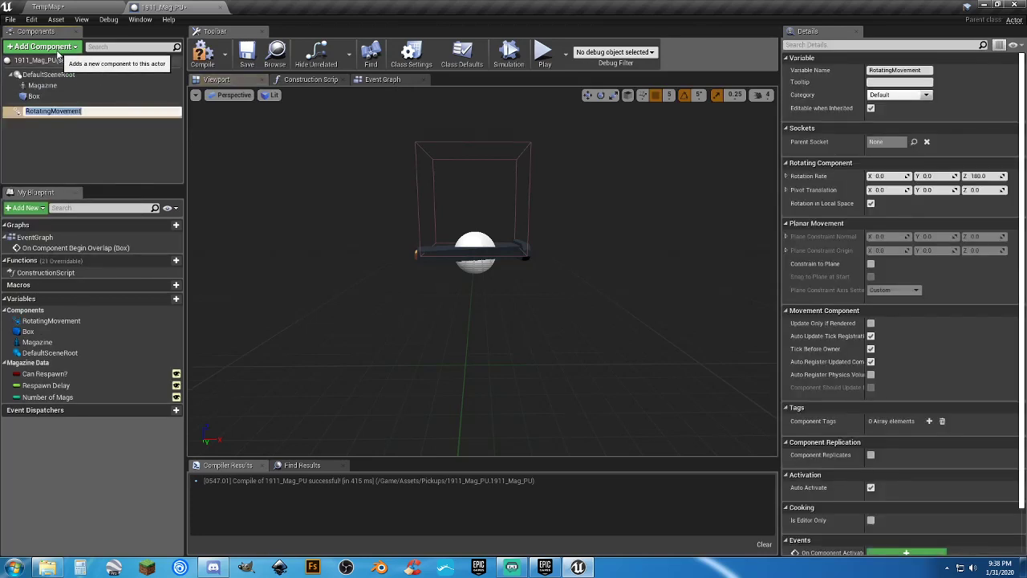
pyautogui.click(60, 48)
pyautogui.click(146, 128)
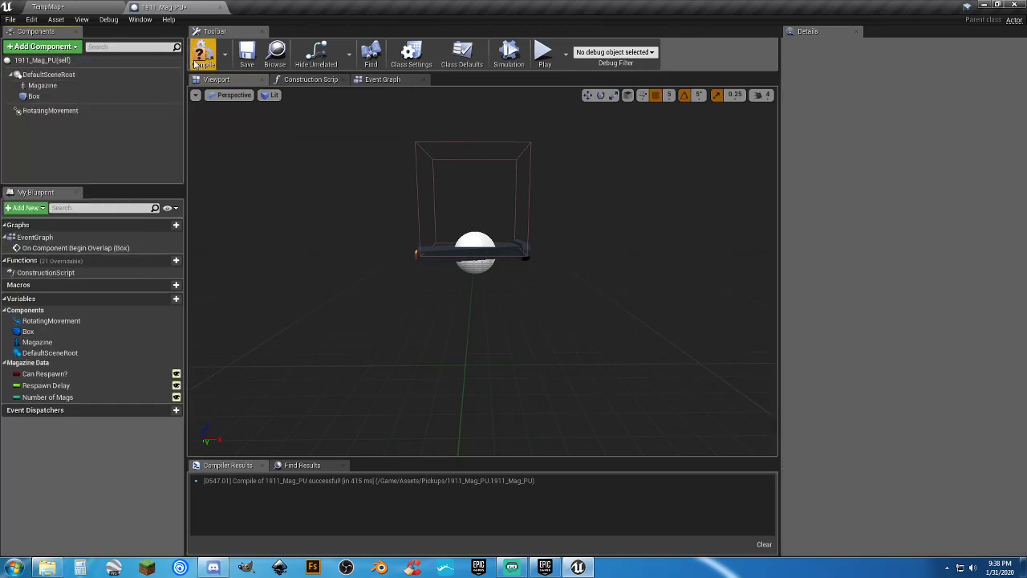
# Play the level and run the character through the enlarged, rotating single-magazine pickup several times.
pyautogui.click(112, 10)
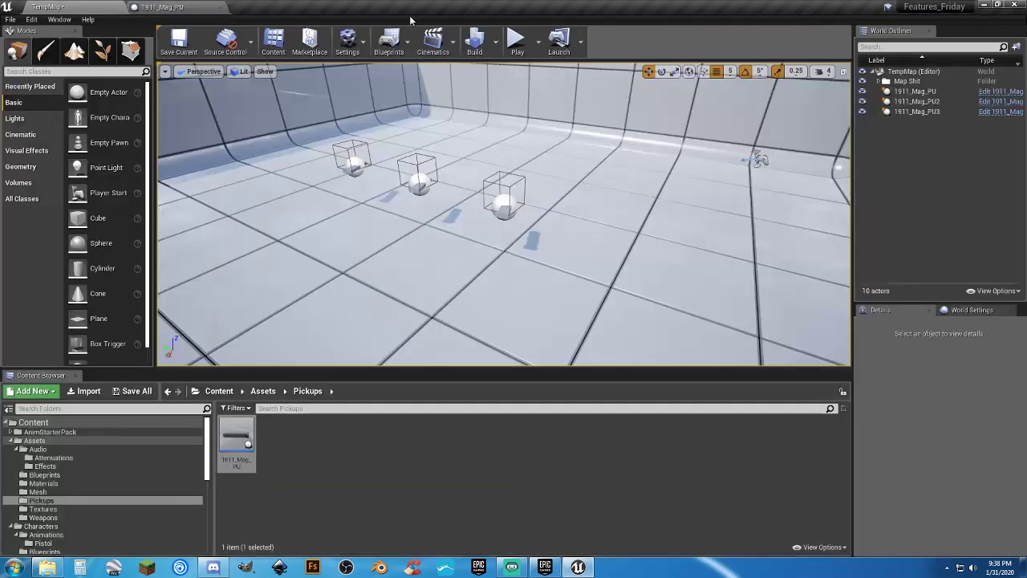
pyautogui.click(516, 40)
pyautogui.press('w')
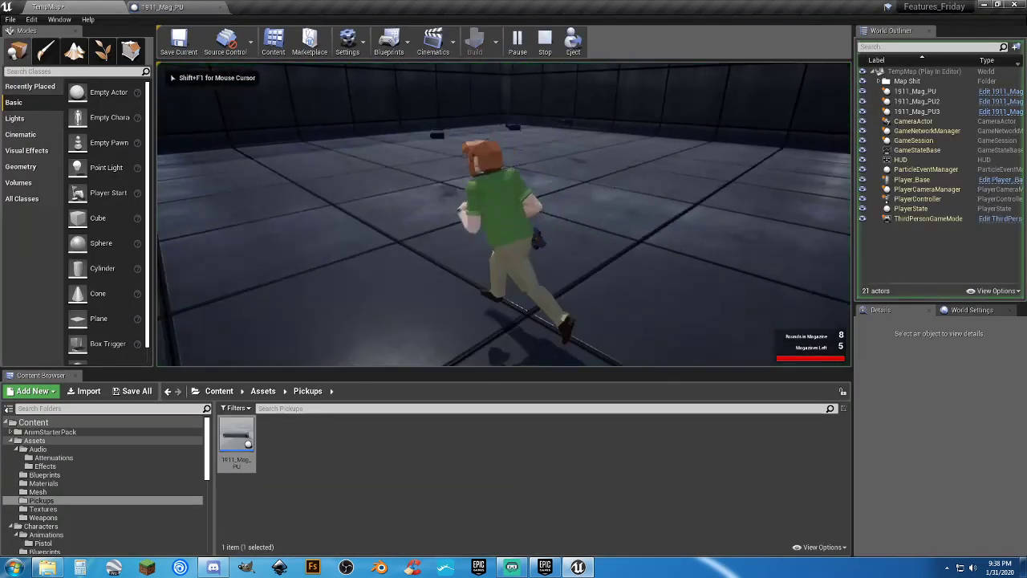
pyautogui.press('w')
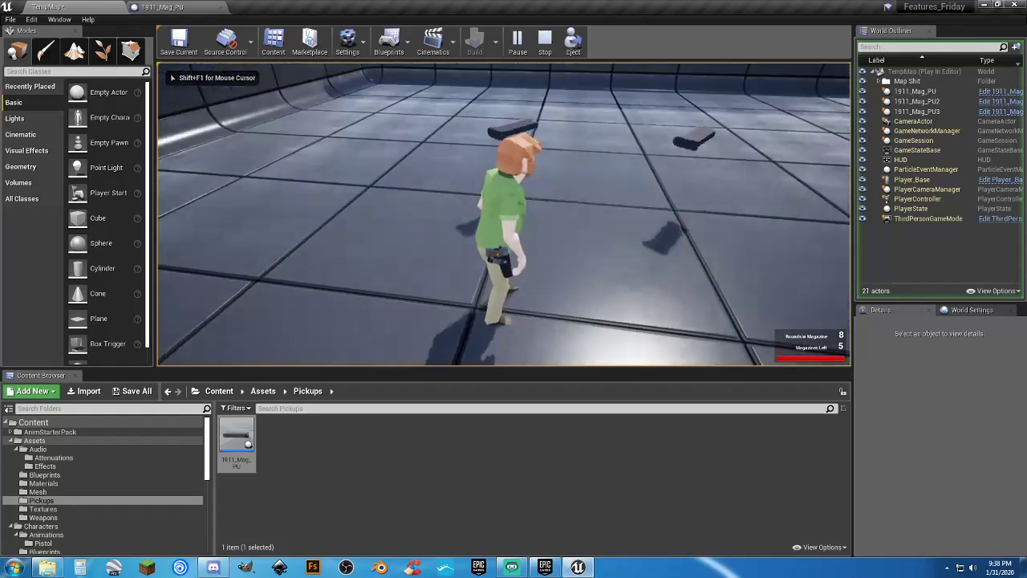
pyautogui.press('s')
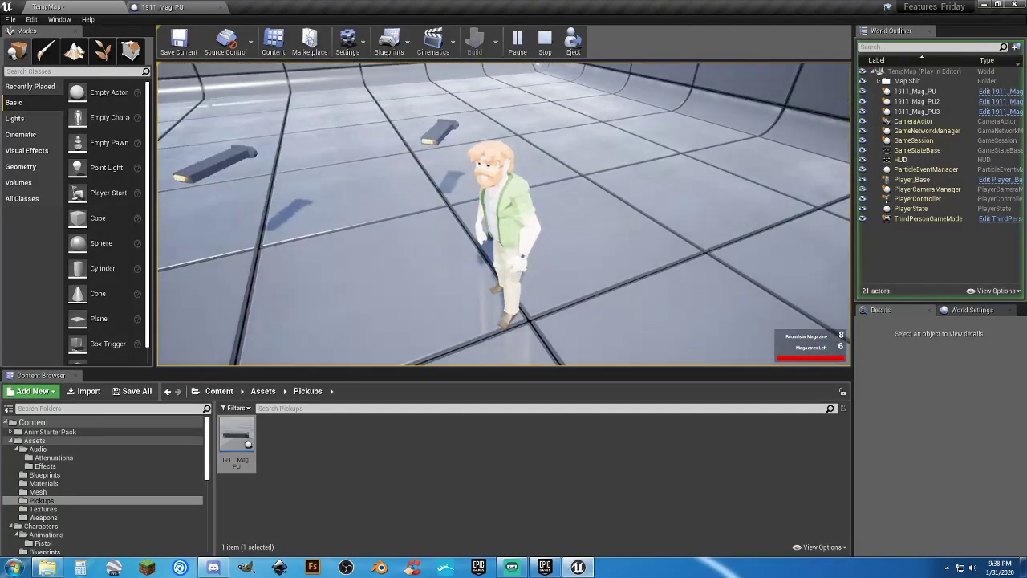
pyautogui.press('w')
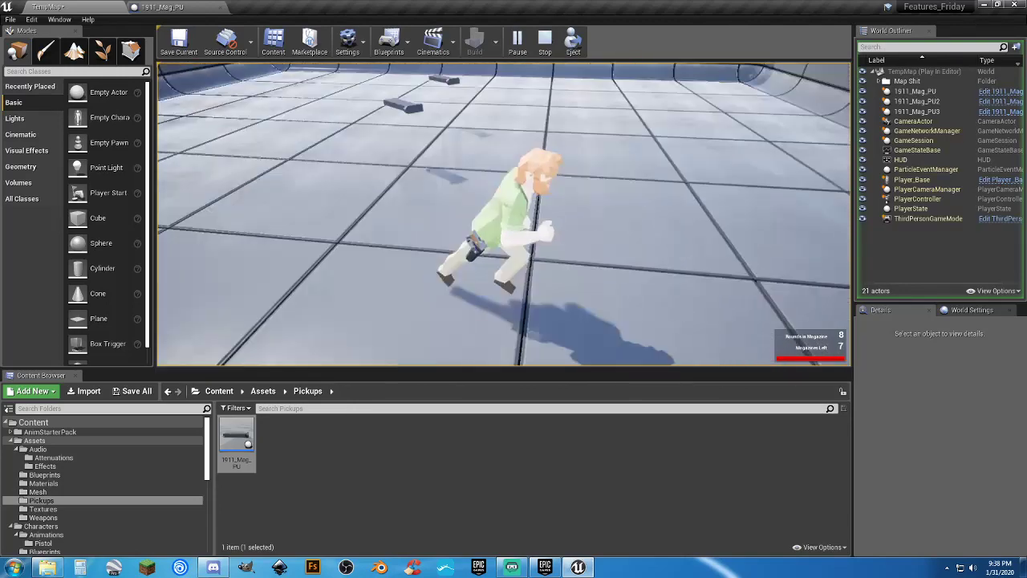
pyautogui.press('w')
pyautogui.press('a')
pyautogui.press('w')
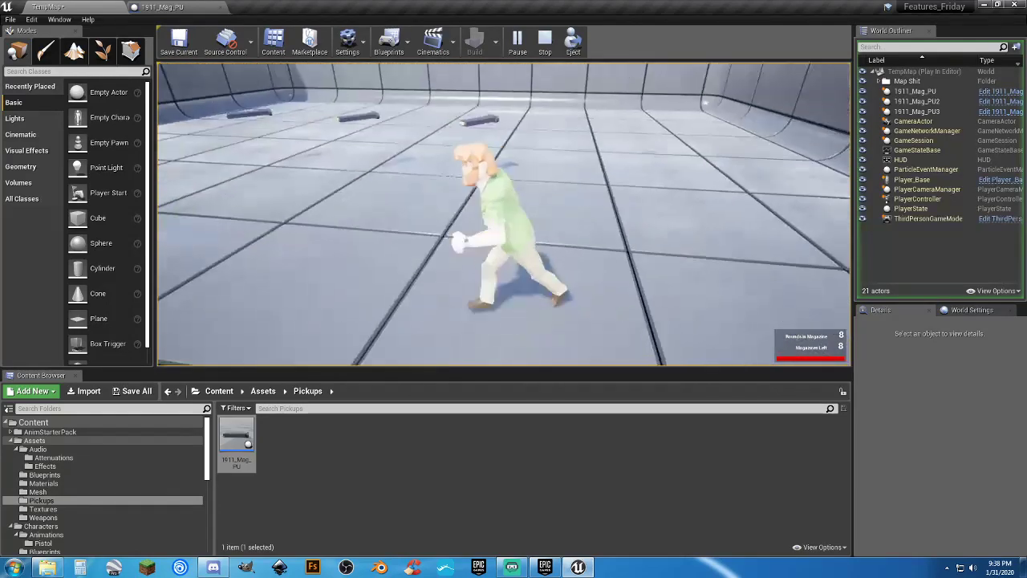
# Run the character through the remaining rotating pickups, including 1911_Mag_PU3, and stop the play session.
pyautogui.press('w')
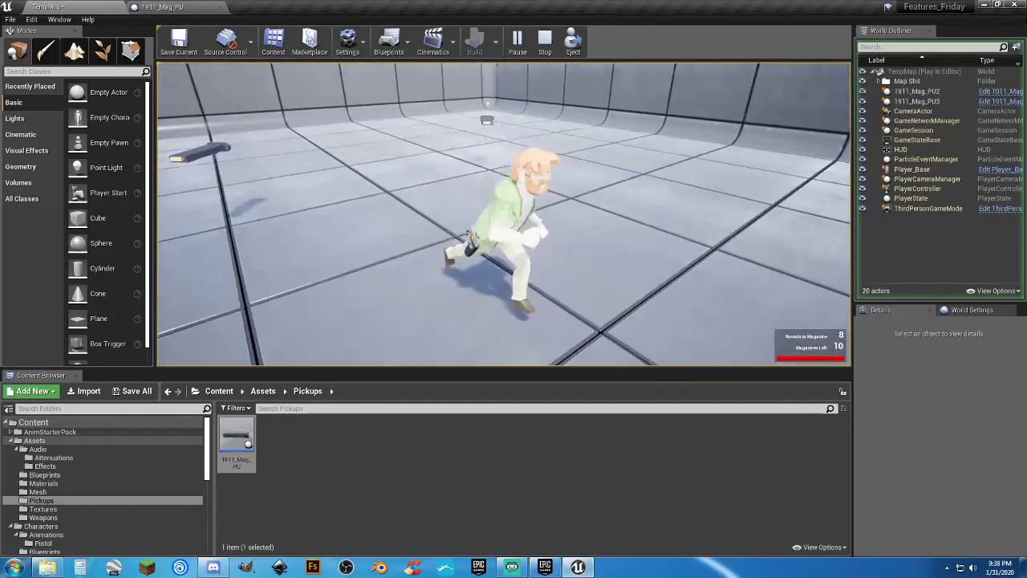
pyautogui.press('w')
pyautogui.press('w')
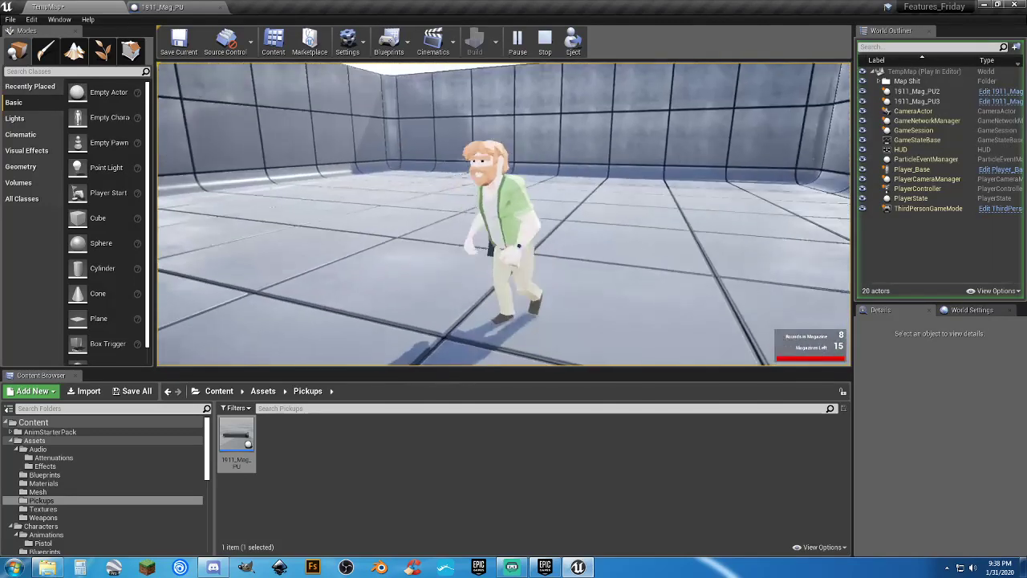
pyautogui.press('a')
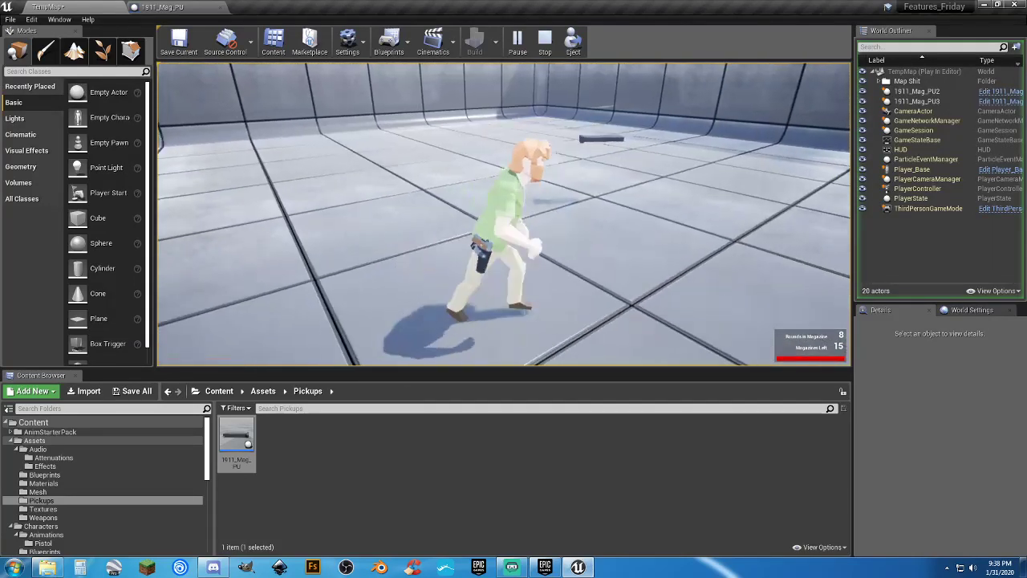
pyautogui.press('Escape')
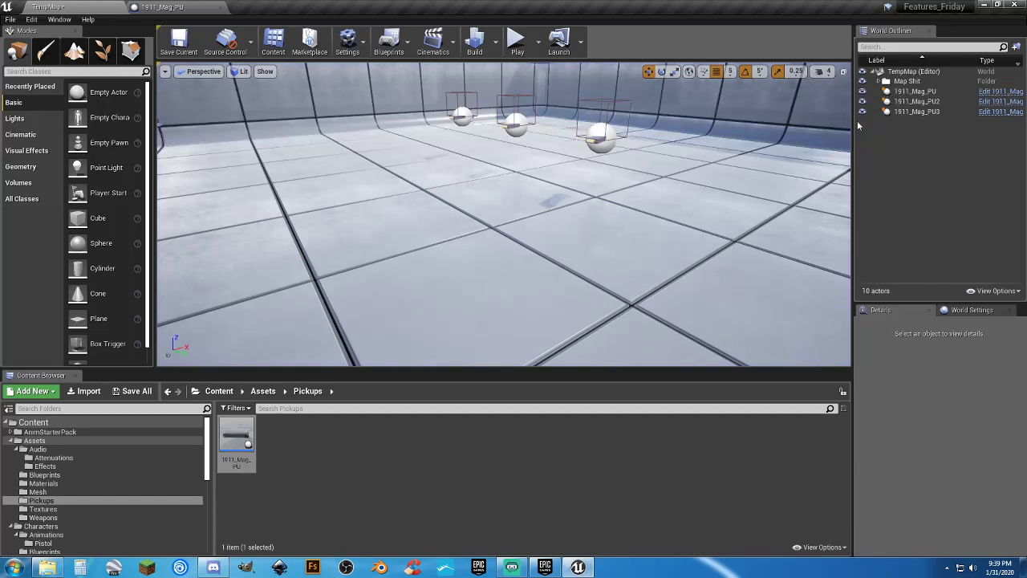
# Delete the 1911_Mag_PU2 and 1911_Mag_PU3 pickups from the level.
pyautogui.click(916, 101)
pyautogui.keyDown('ctrl'); pyautogui.click(921, 112); pyautogui.keyUp('ctrl')
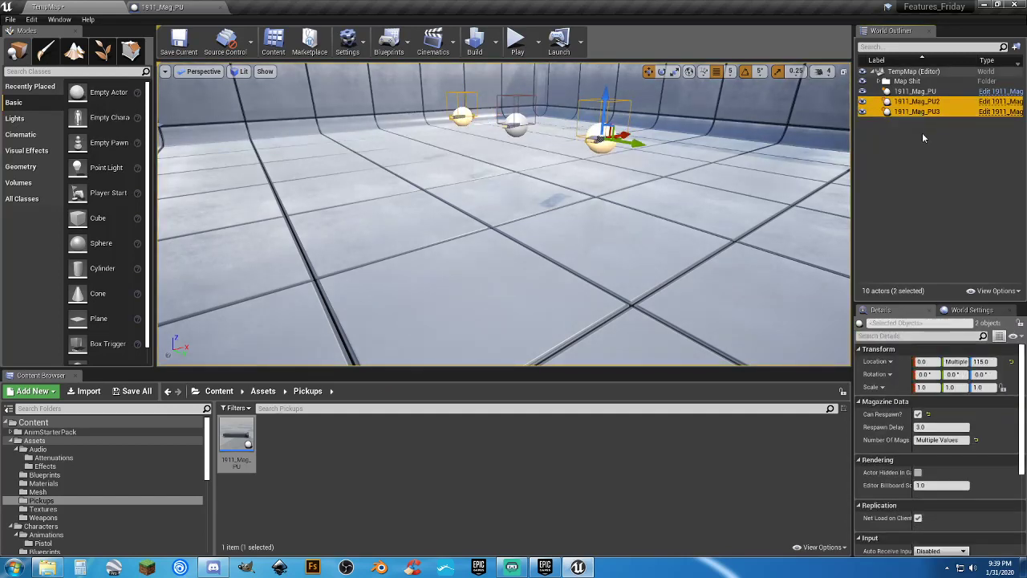
pyautogui.press('Delete')
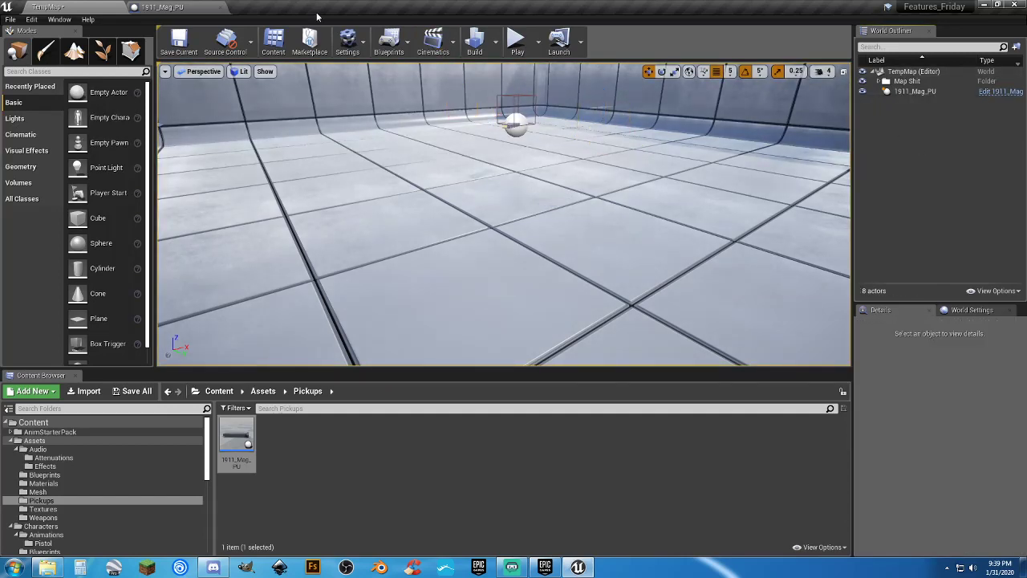
# Review the Magazine and RotatingMovement component settings in the 1911_Mag_PU blueprint and close the blueprint.
pyautogui.click(152, 7)
pyautogui.click(100, 86)
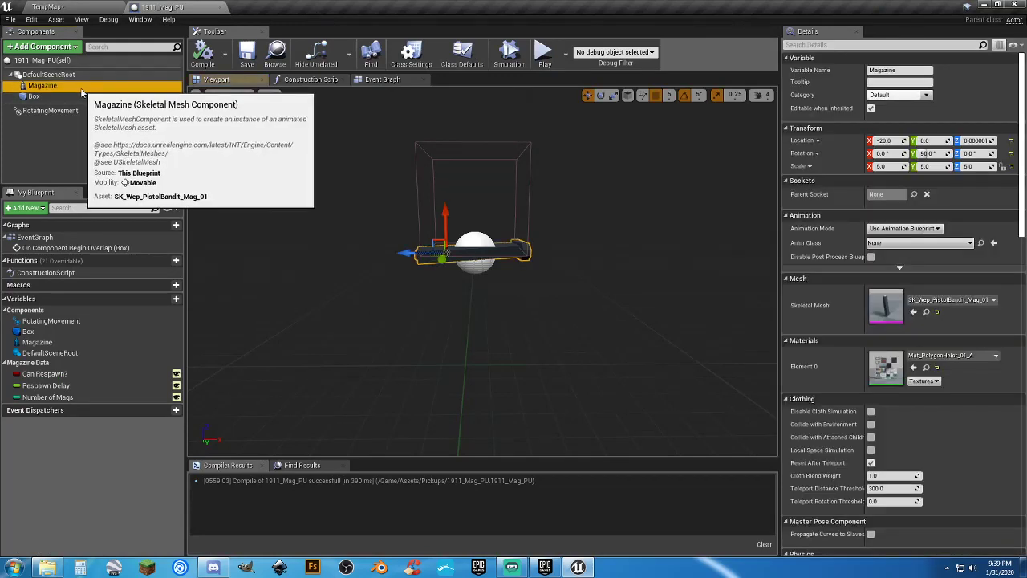
pyautogui.click(70, 109)
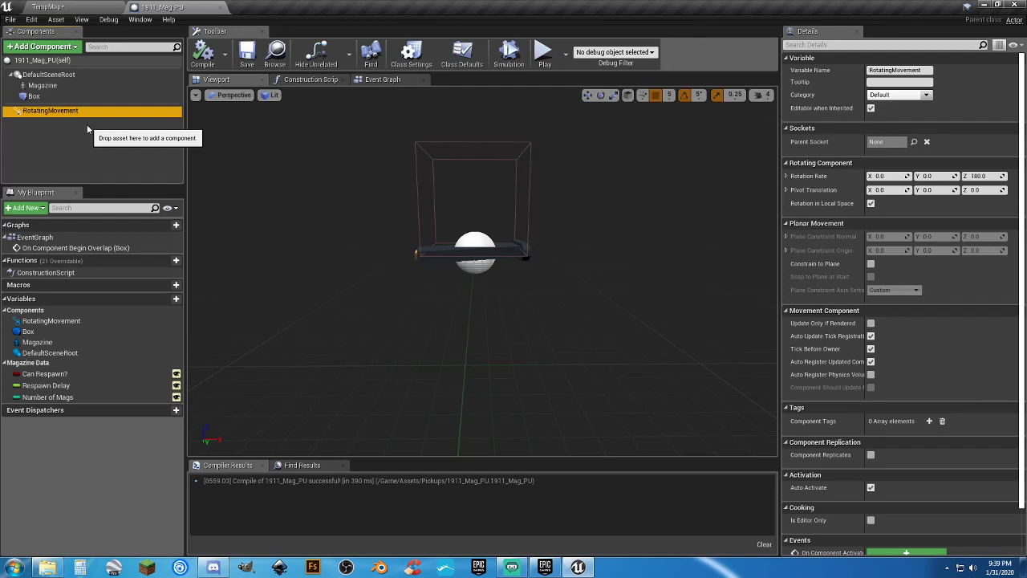
pyautogui.click(88, 130)
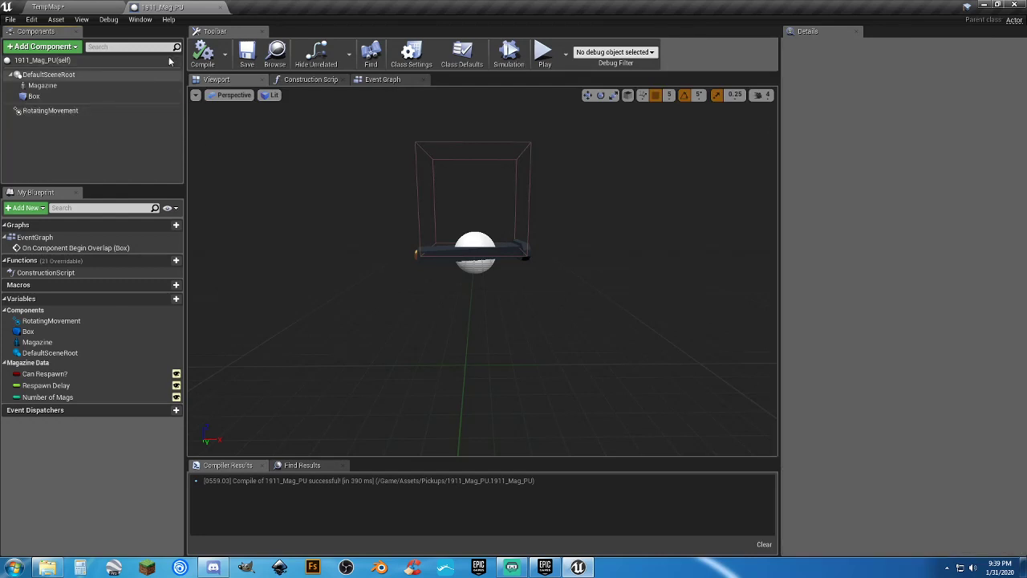
pyautogui.click(219, 8)
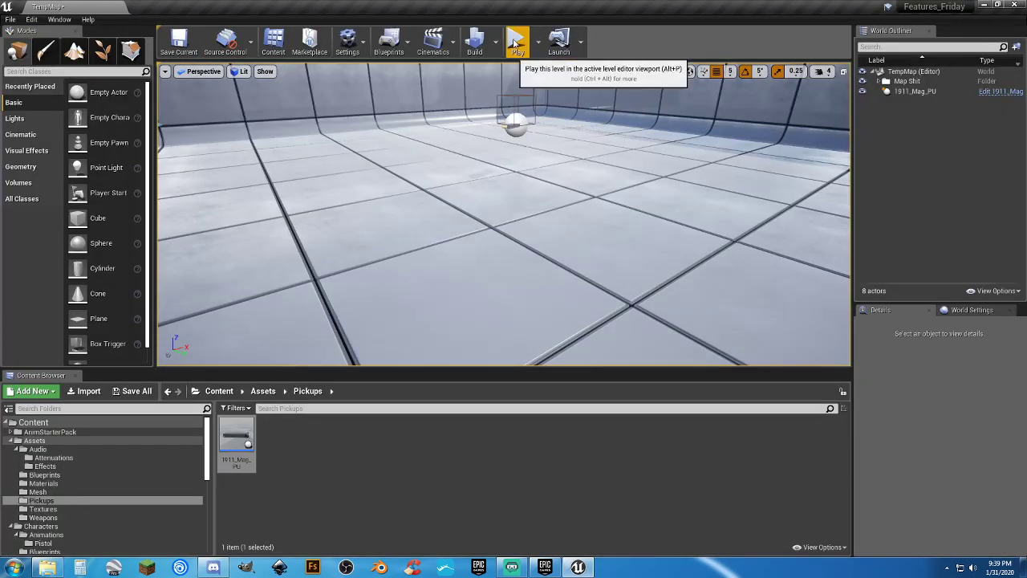
# Select the remaining 1911_Mag_PU in the level, start a play session and run the character through that rotating pickup.
pyautogui.click(919, 93)
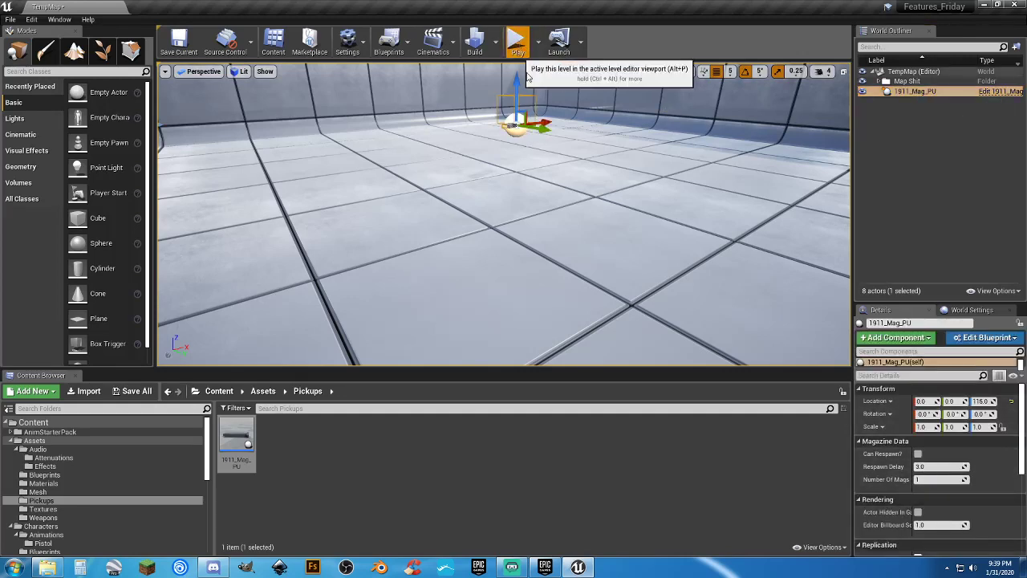
pyautogui.click(517, 41)
pyautogui.press('w')
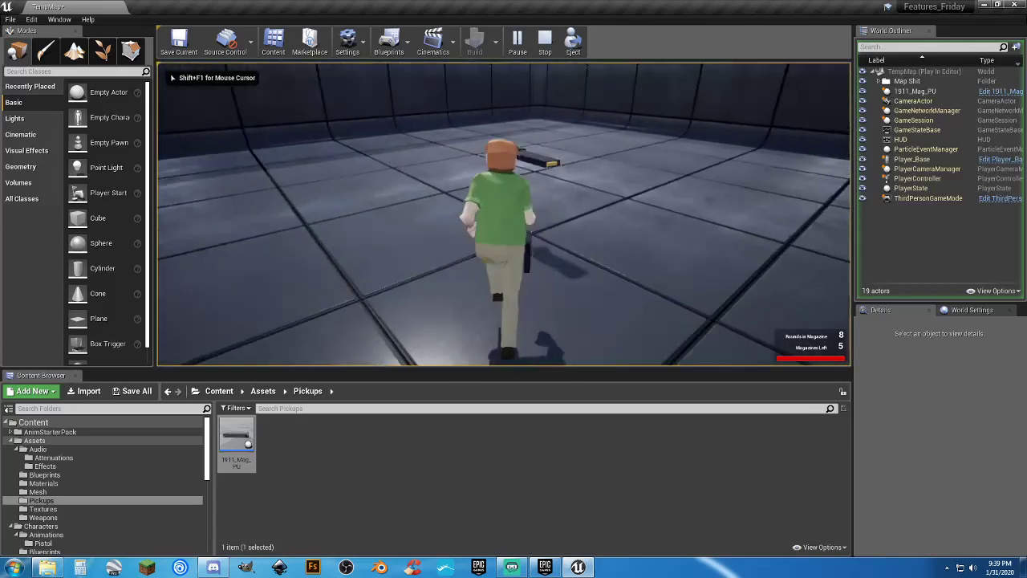
pyautogui.press('d')
pyautogui.press('s')
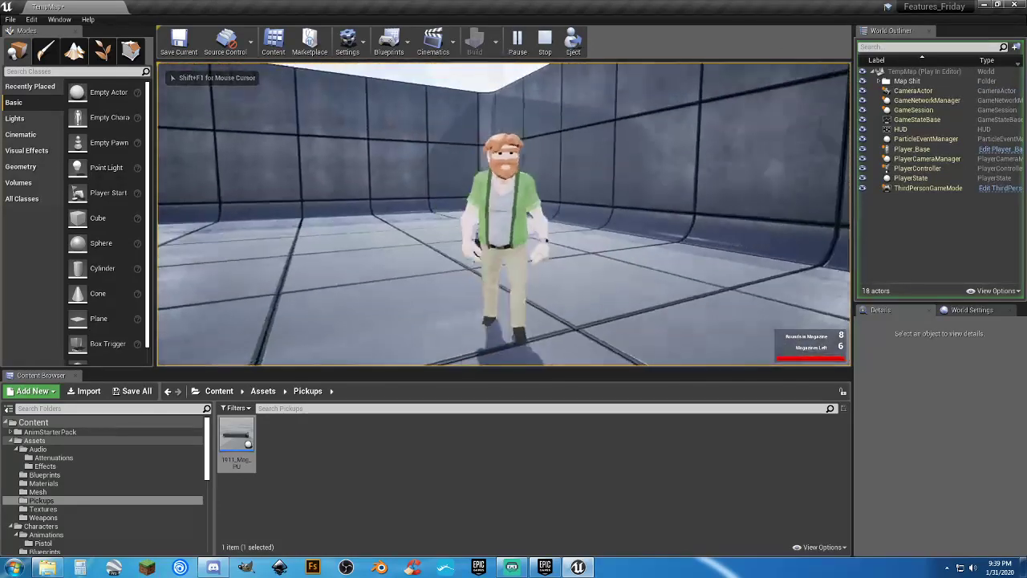
pyautogui.press('s')
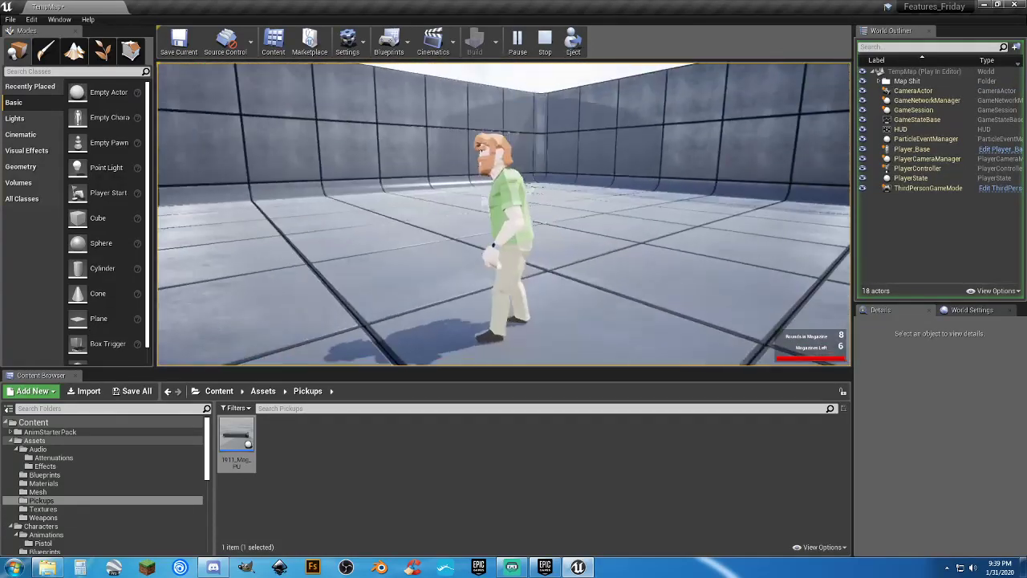
# Test drawing and holstering the character's pistol repeatedly after collecting the magazine.
pyautogui.press('1')
pyautogui.press('1')
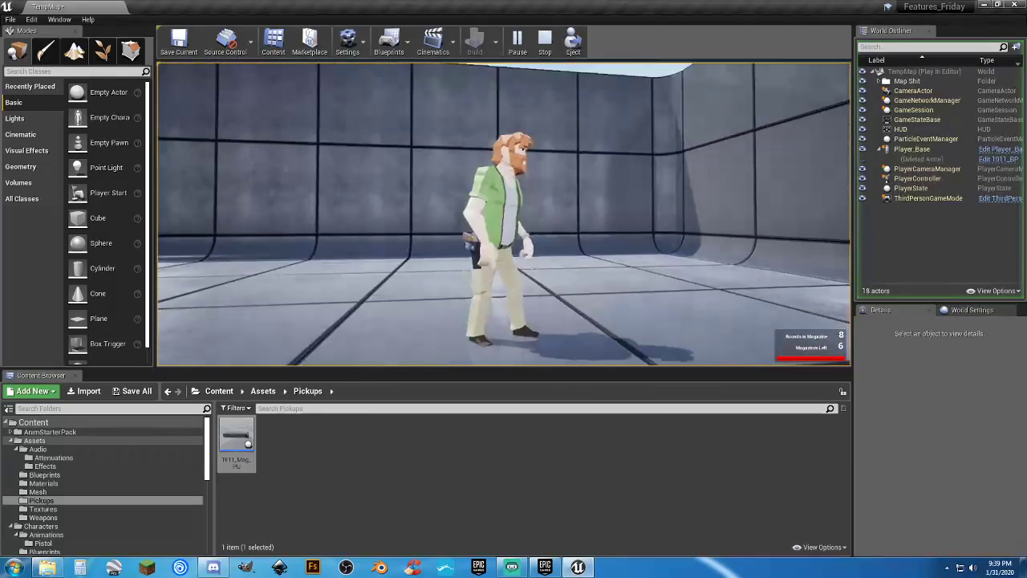
pyautogui.press('1')
pyautogui.press('1')
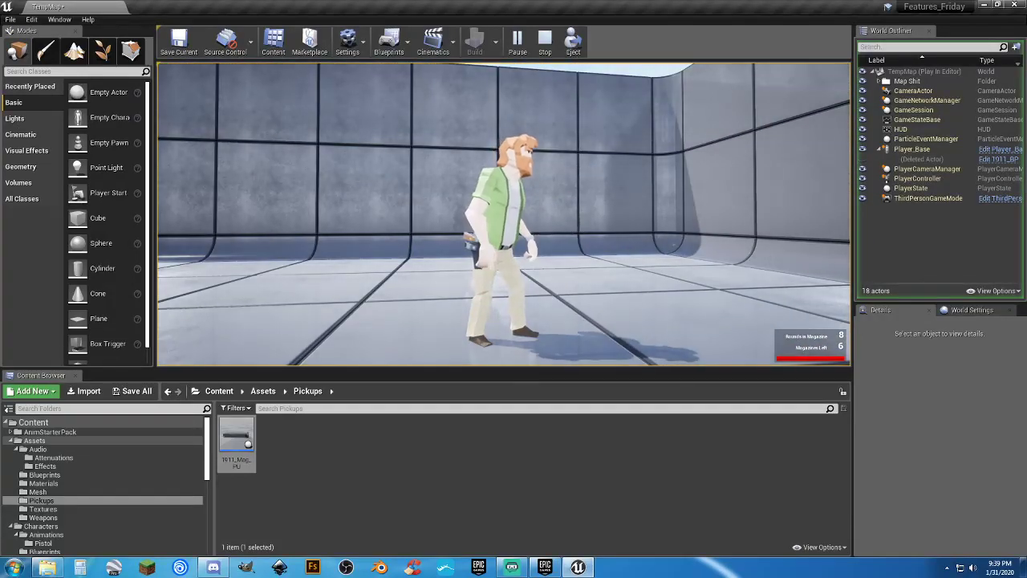
pyautogui.press('w')
pyautogui.press('d')
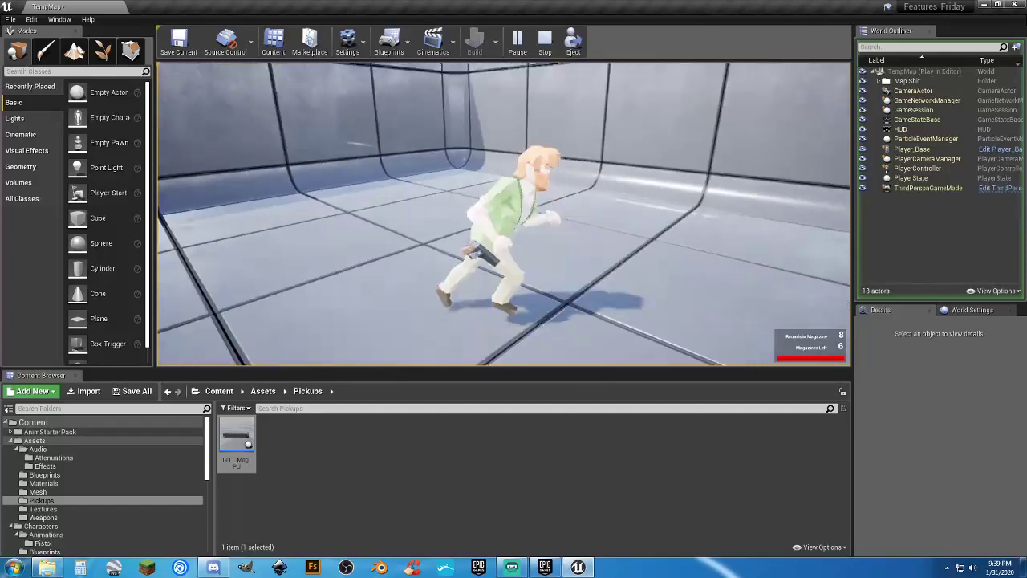
pyautogui.press('s')
pyautogui.press('a')
pyautogui.press('s')
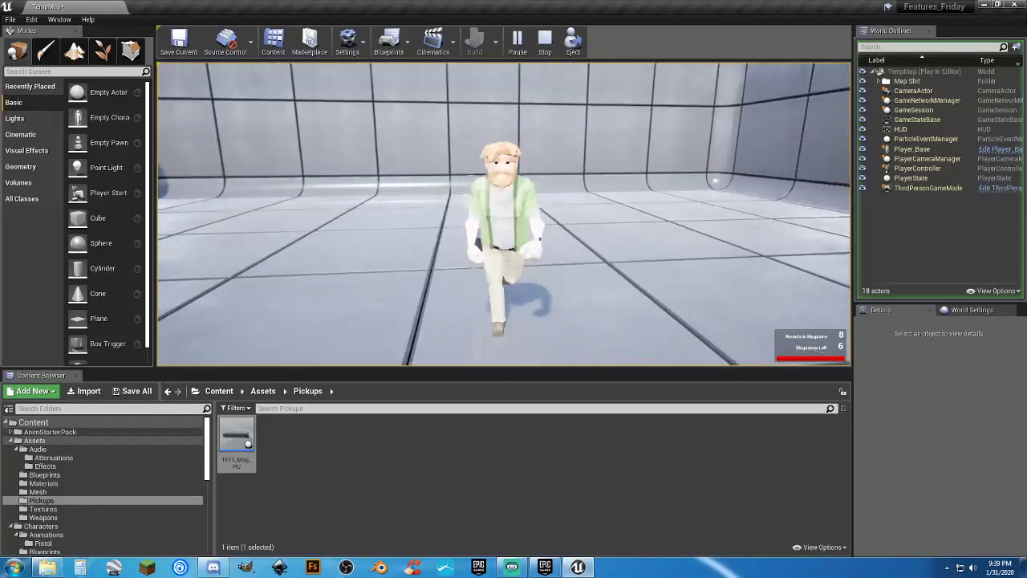
pyautogui.press('d')
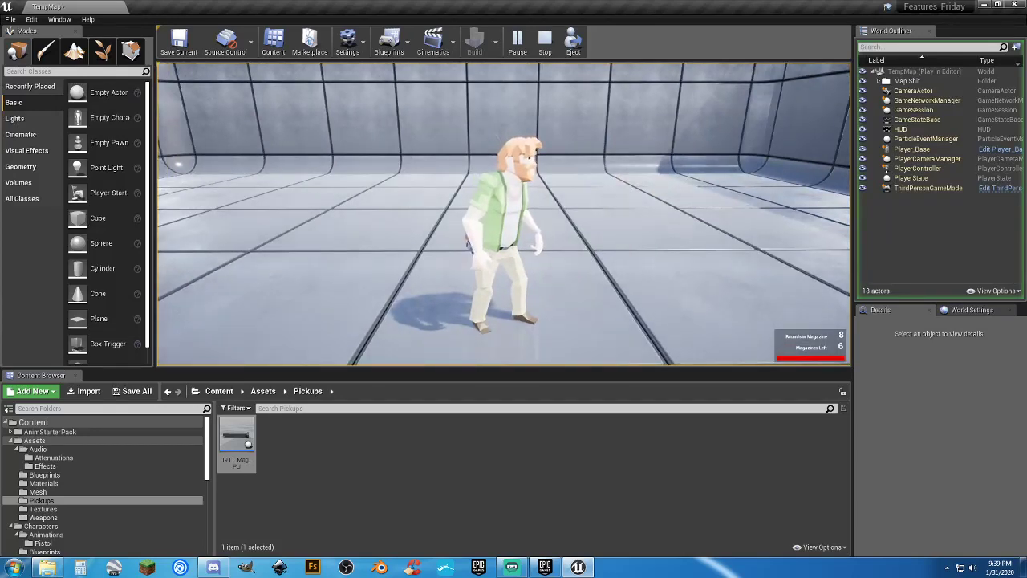
pyautogui.press('a')
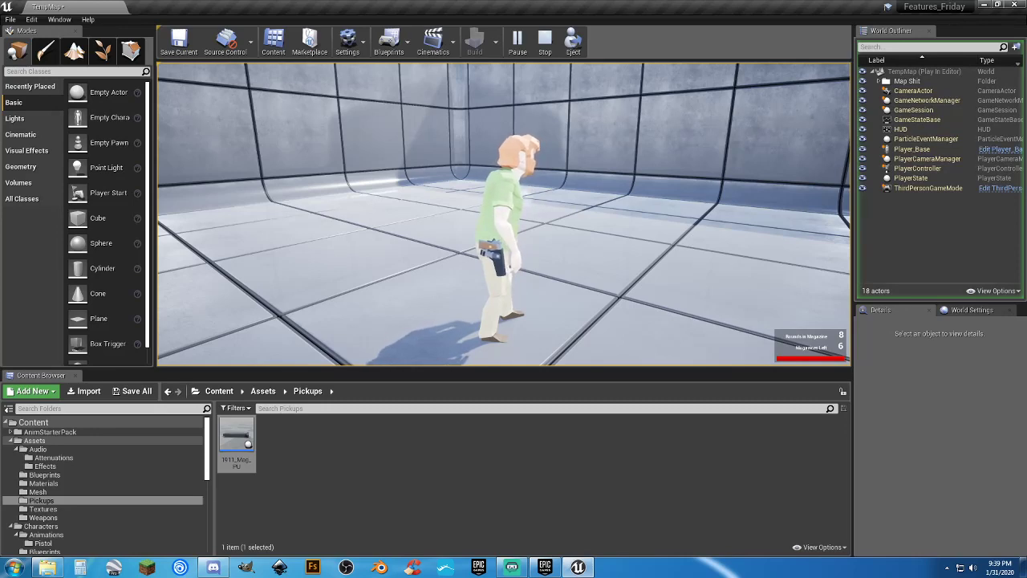
pyautogui.press('w')
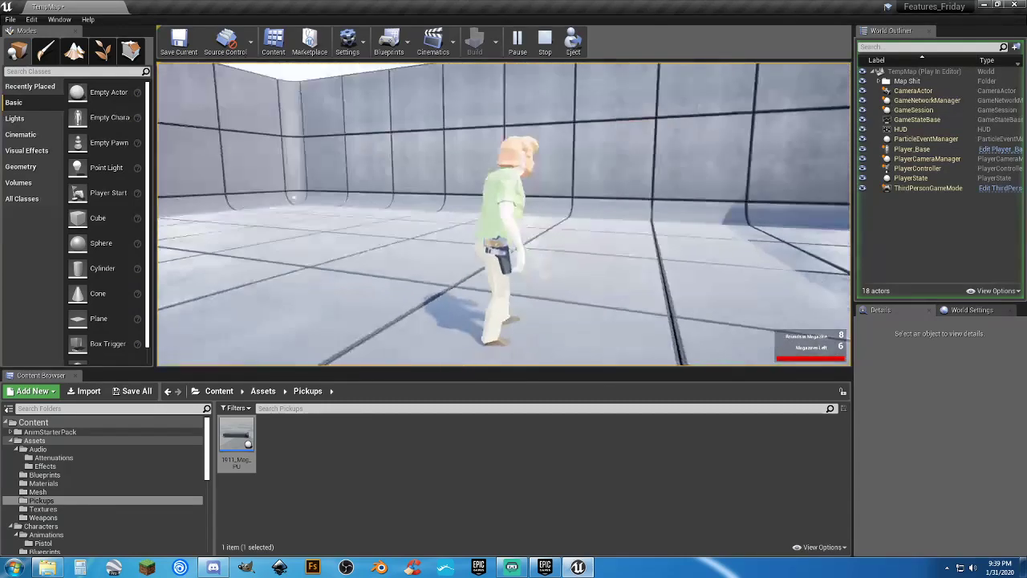
pyautogui.press('w')
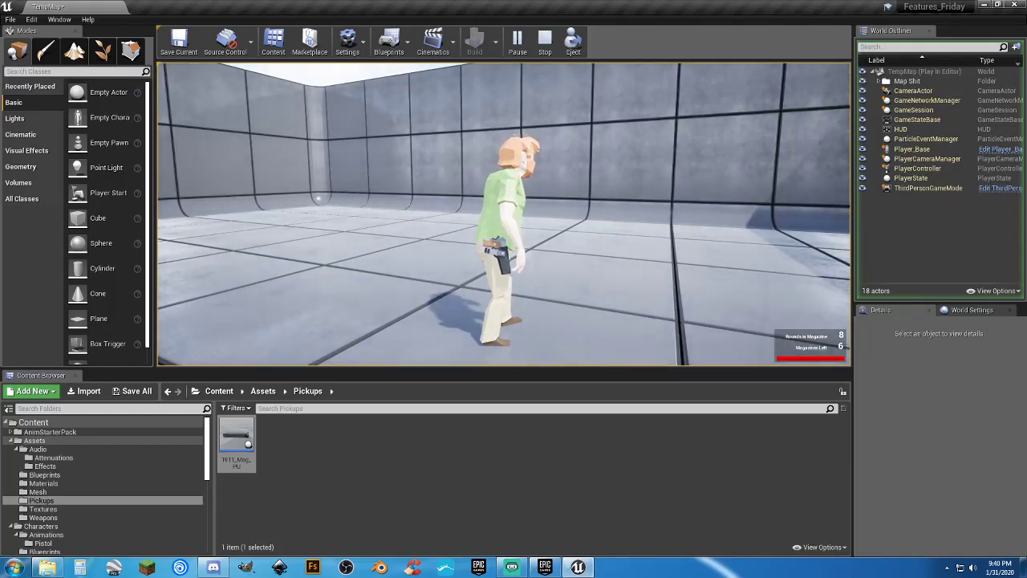
# Draw and holster the 1911 pistol twice more, moving the character briefly in between.
pyautogui.press('1')
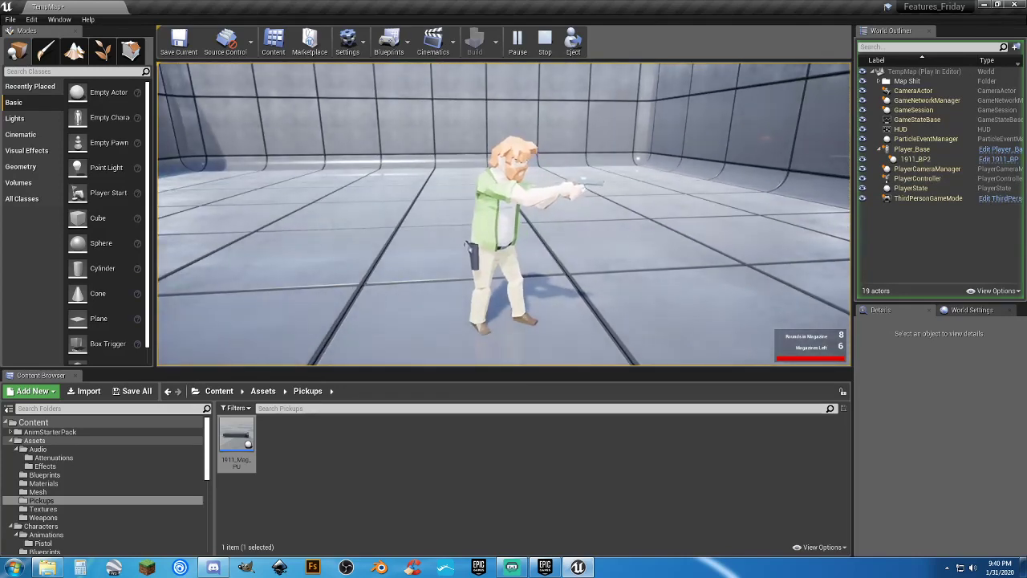
pyautogui.press('1')
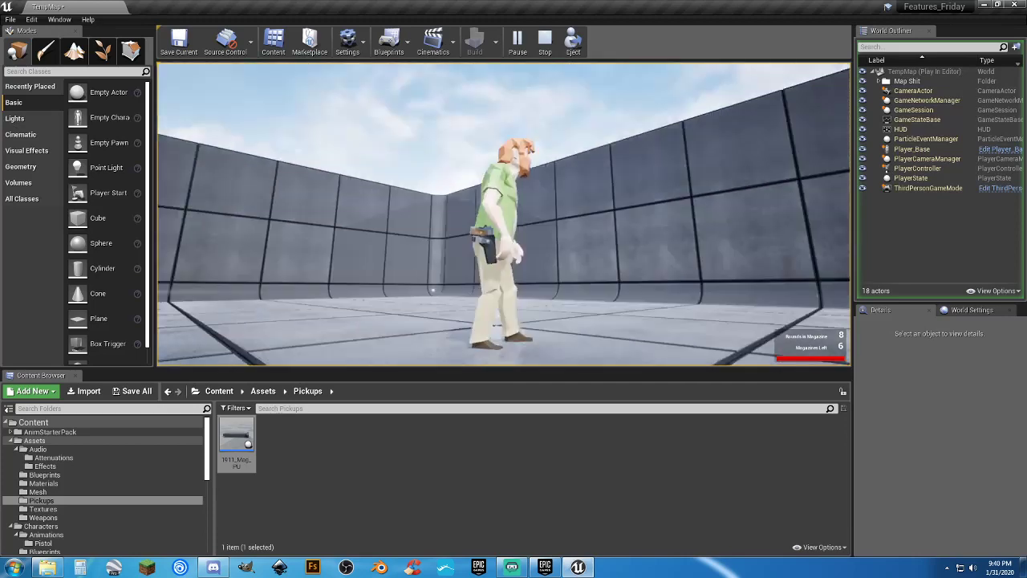
pyautogui.press('e')
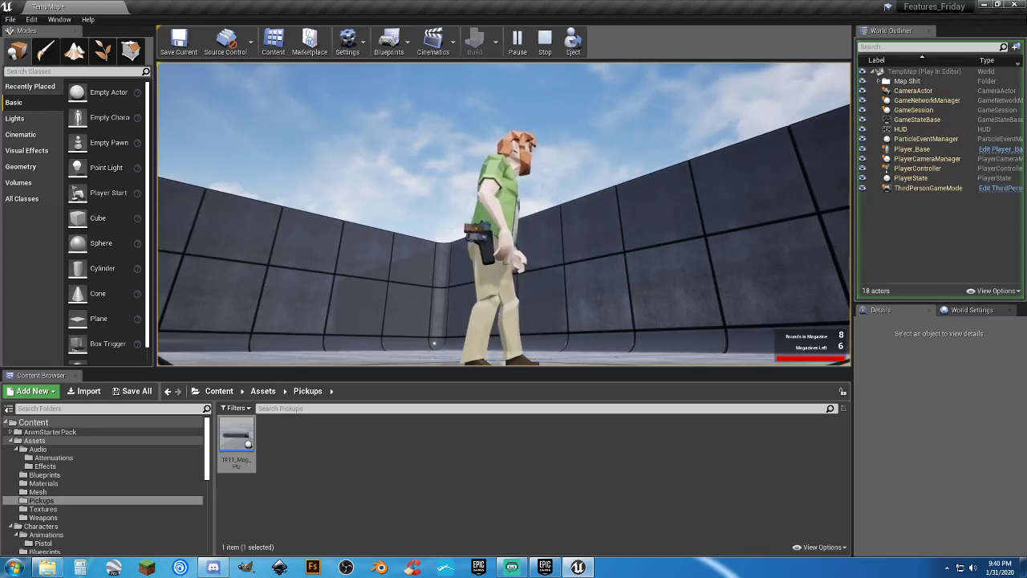
pyautogui.press('w')
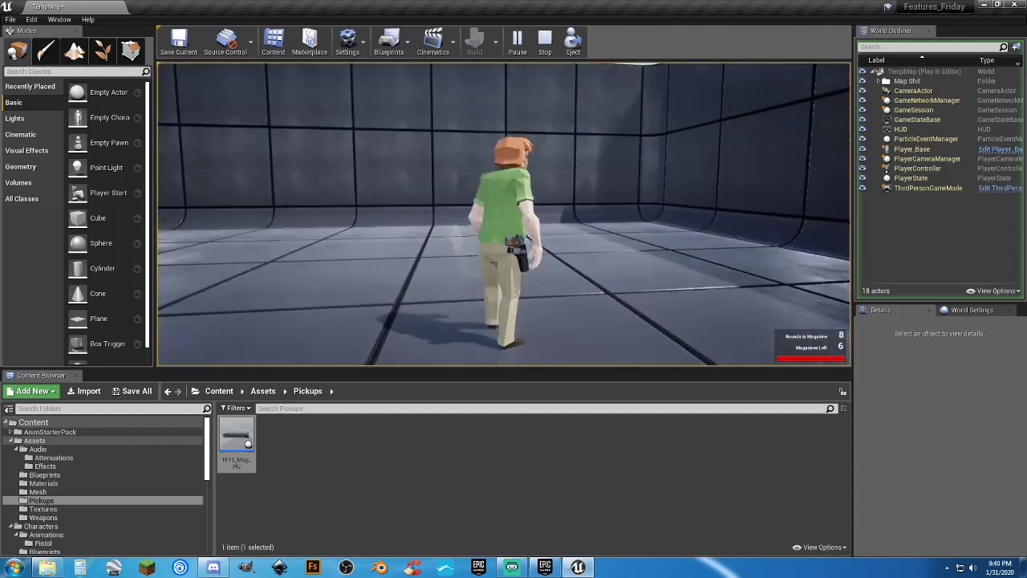
pyautogui.press('d')
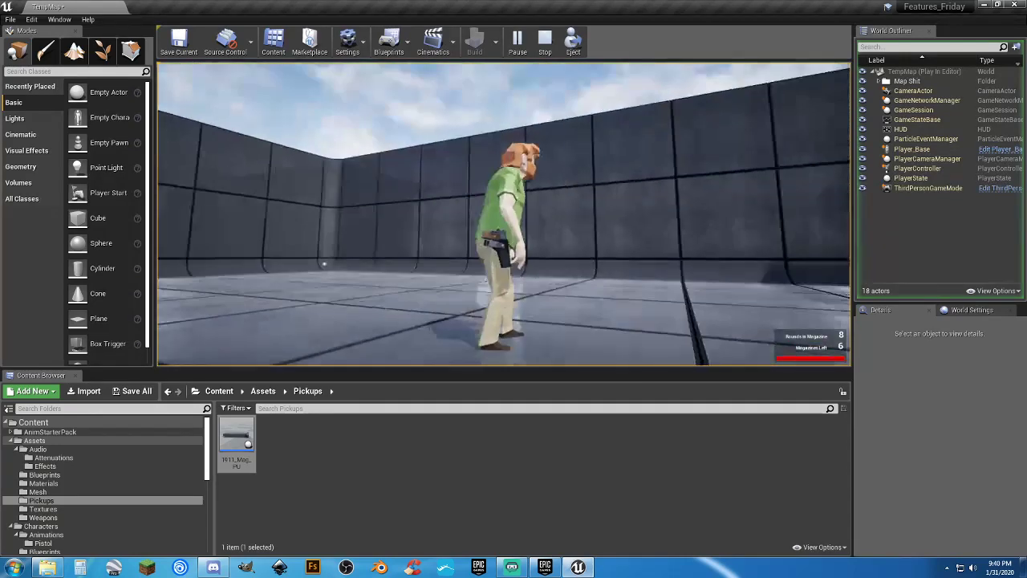
pyautogui.press('1')
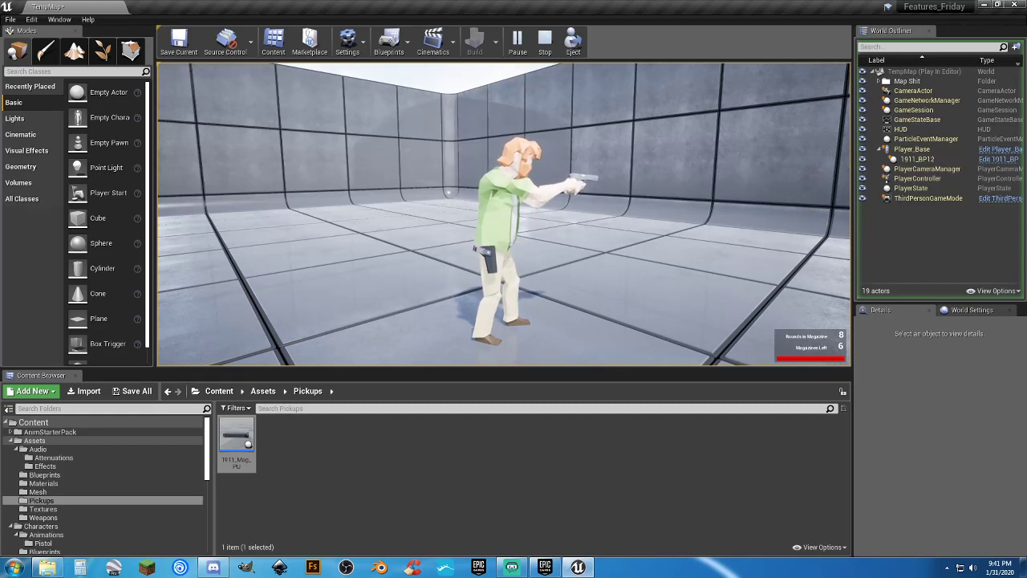
pyautogui.press('1')
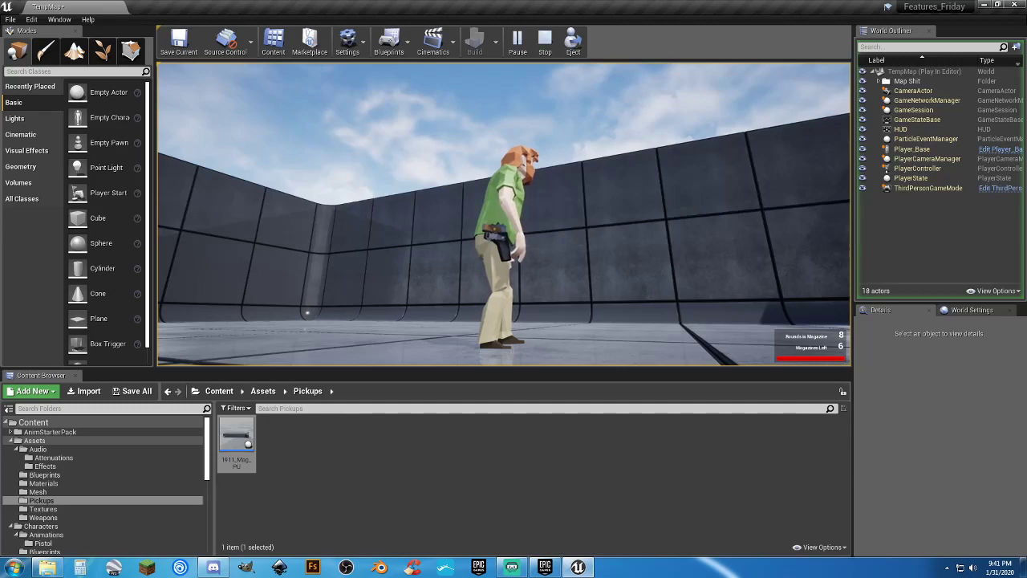
pyautogui.press('w')
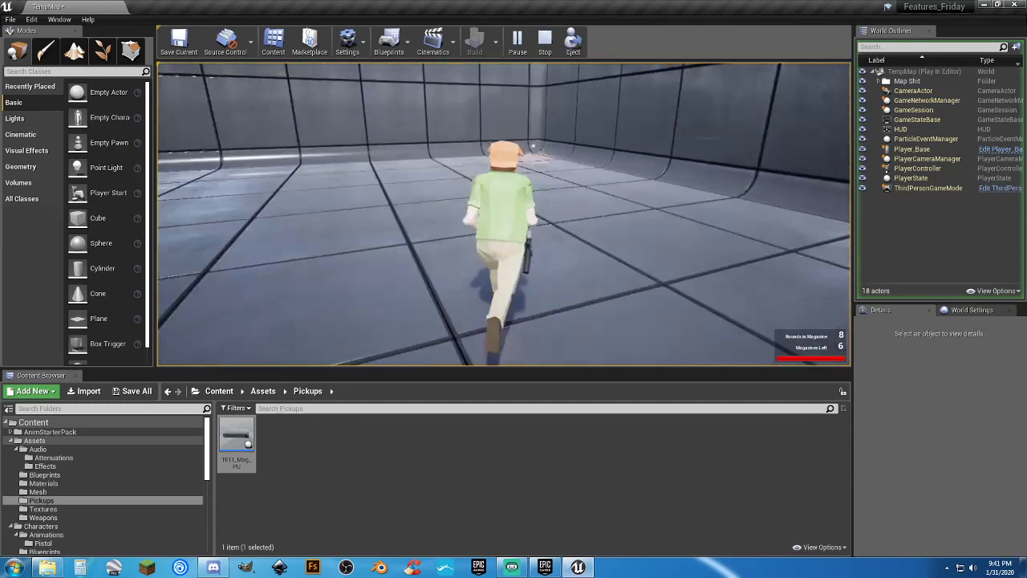
pyautogui.press('a')
pyautogui.press('d')
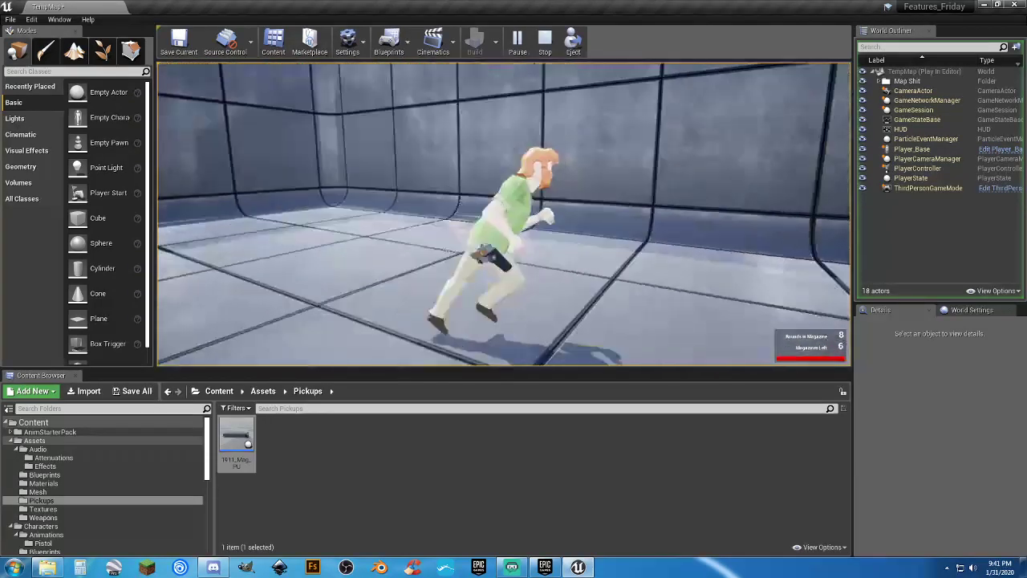
pyautogui.press('w')
pyautogui.press('d')
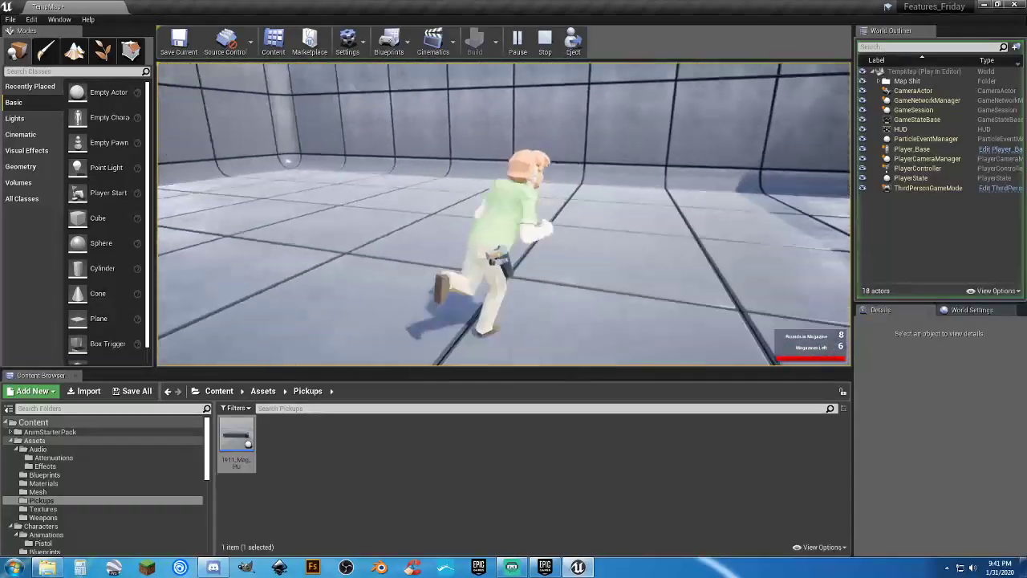
pyautogui.press('w')
pyautogui.press('d')
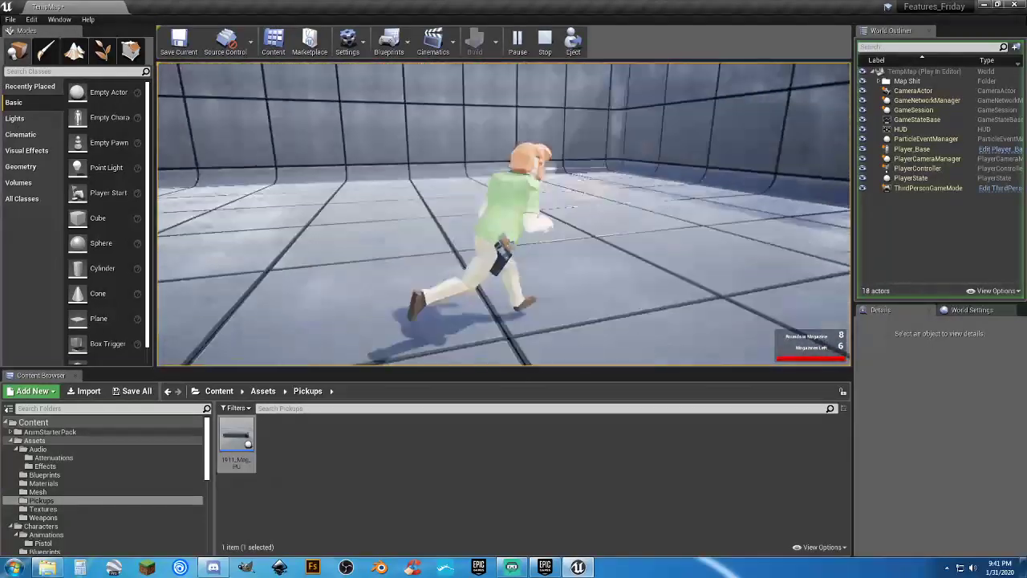
pyautogui.press('a')
pyautogui.press('a')
pyautogui.press('d')
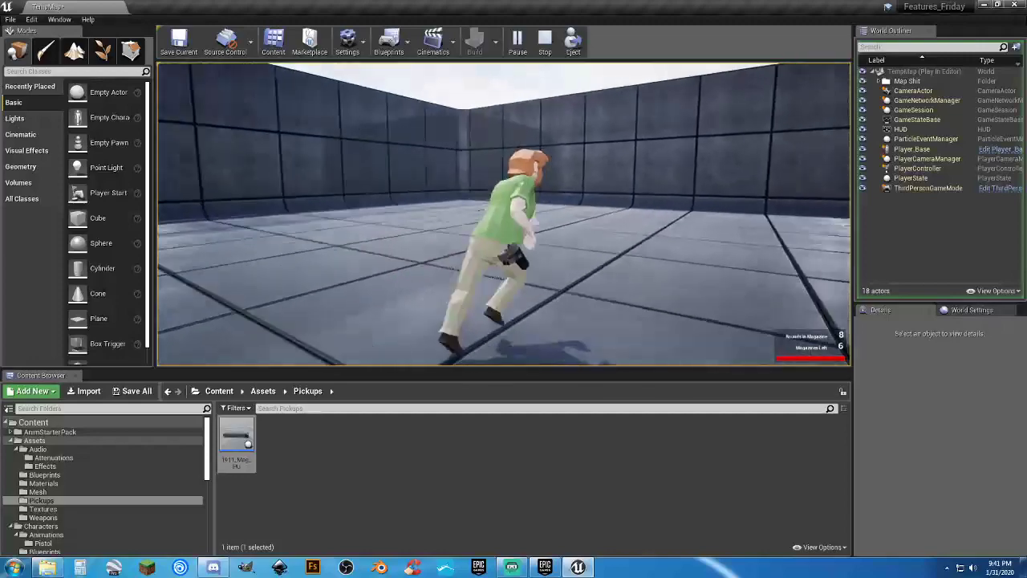
pyautogui.press('s')
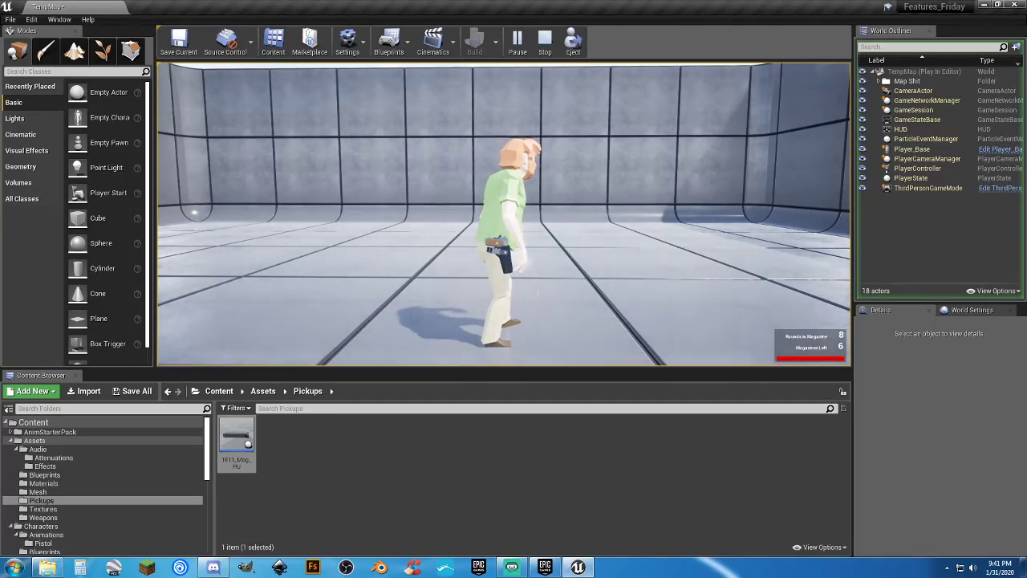
pyautogui.press('w')
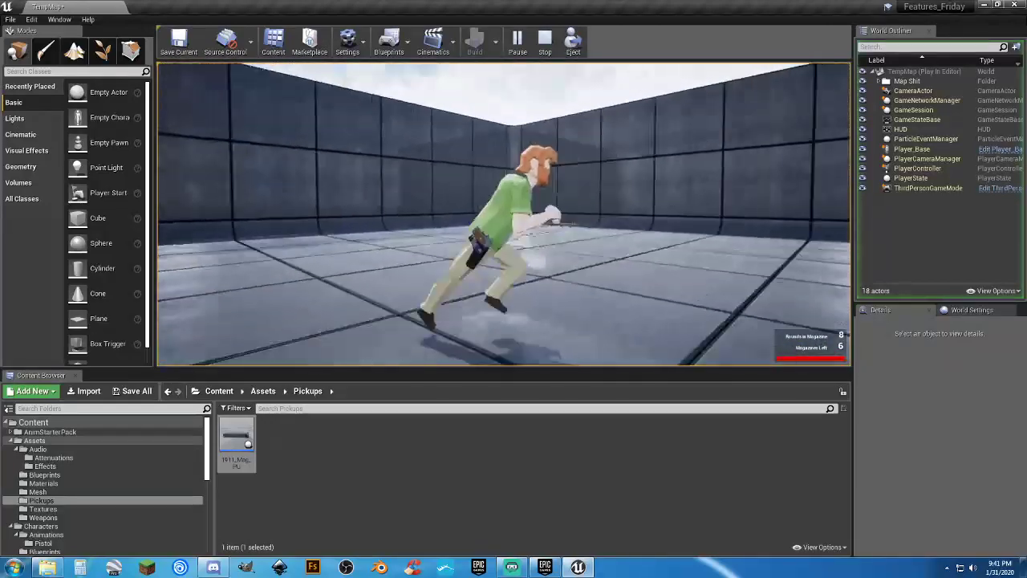
pyautogui.press('w')
pyautogui.press('a')
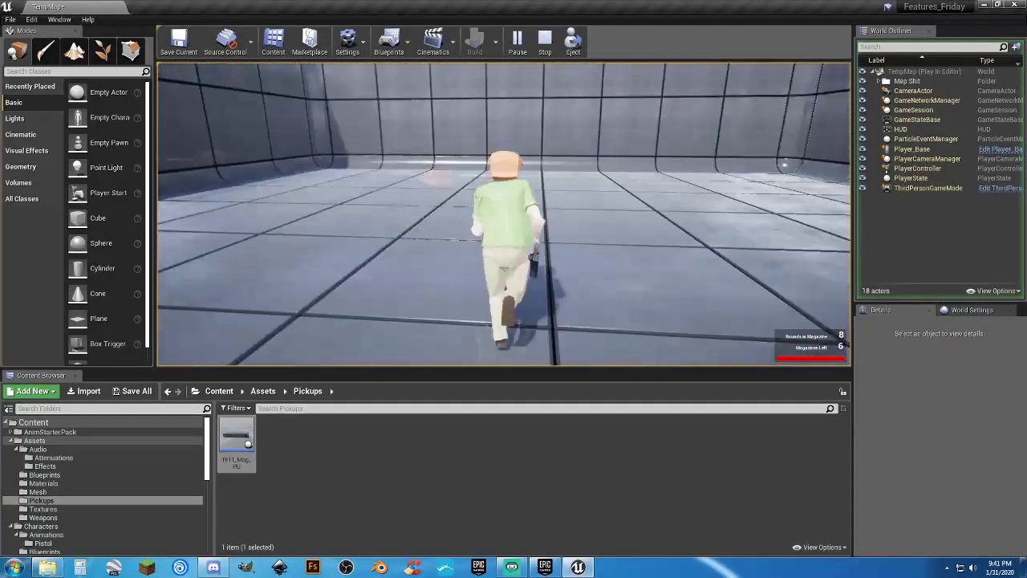
# Draw and holster the pistol while the character runs across the level, and draw it once more.
pyautogui.press('1')
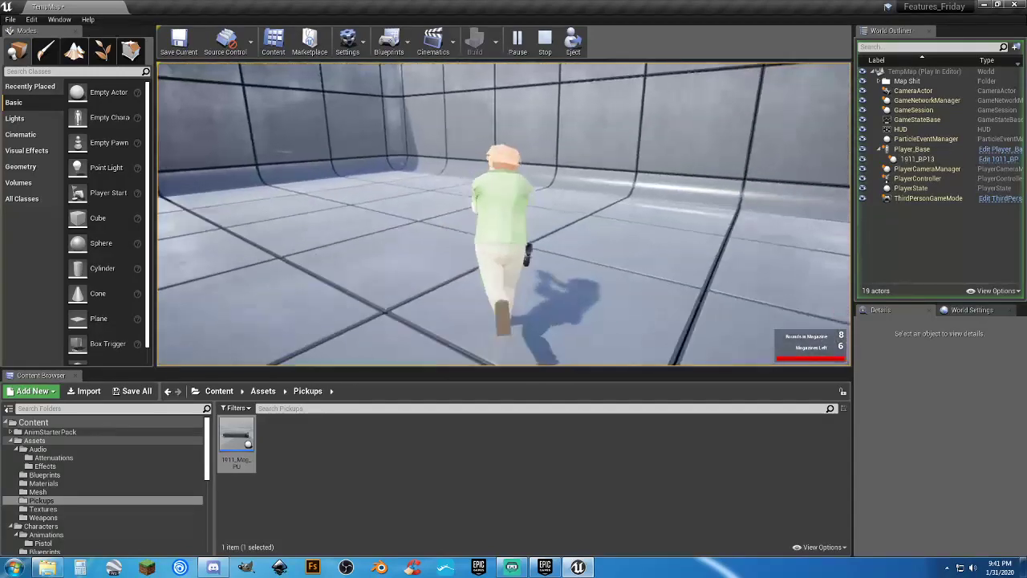
pyautogui.press('1')
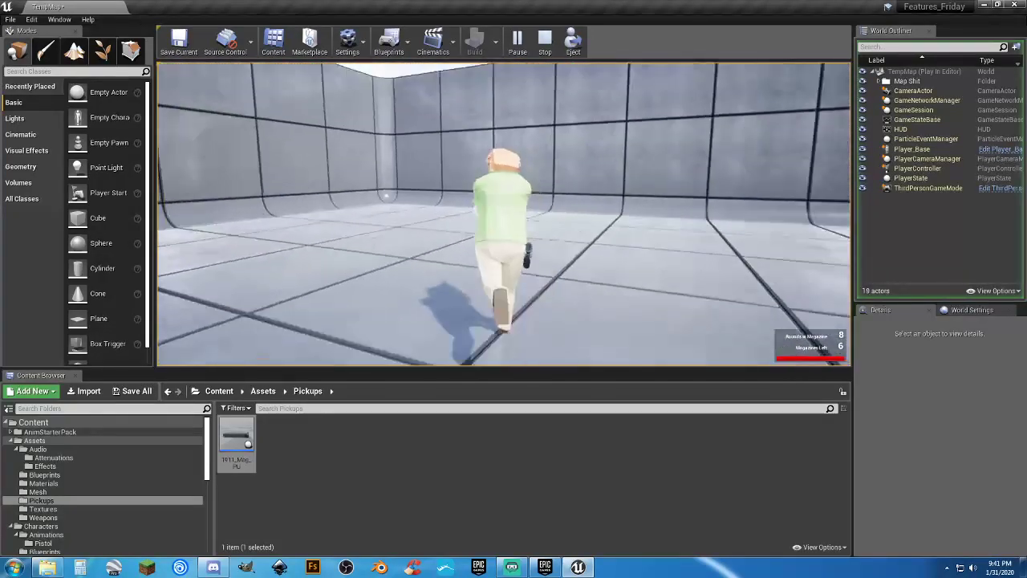
pyautogui.press('w')
pyautogui.press('w')
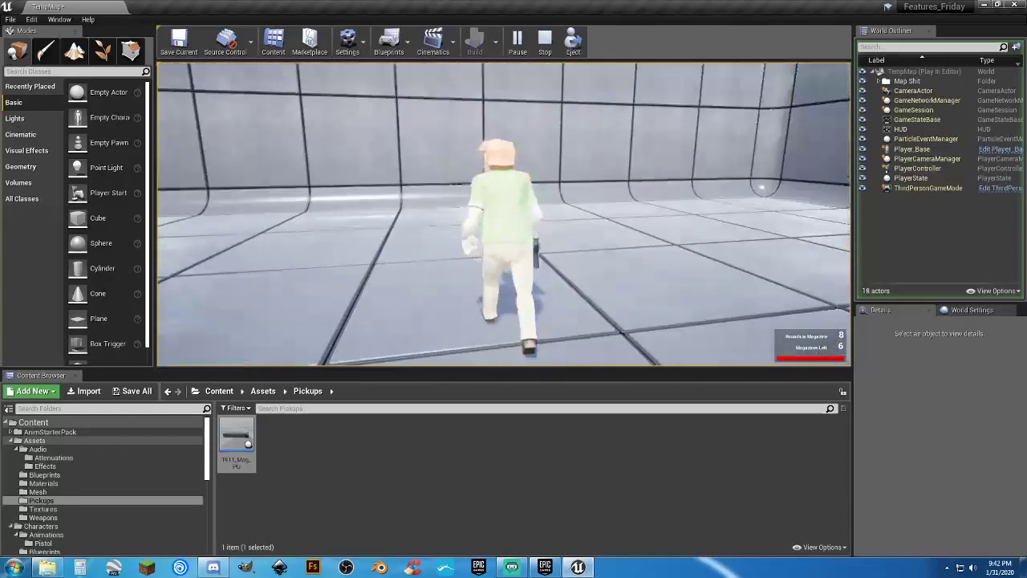
pyautogui.press('1')
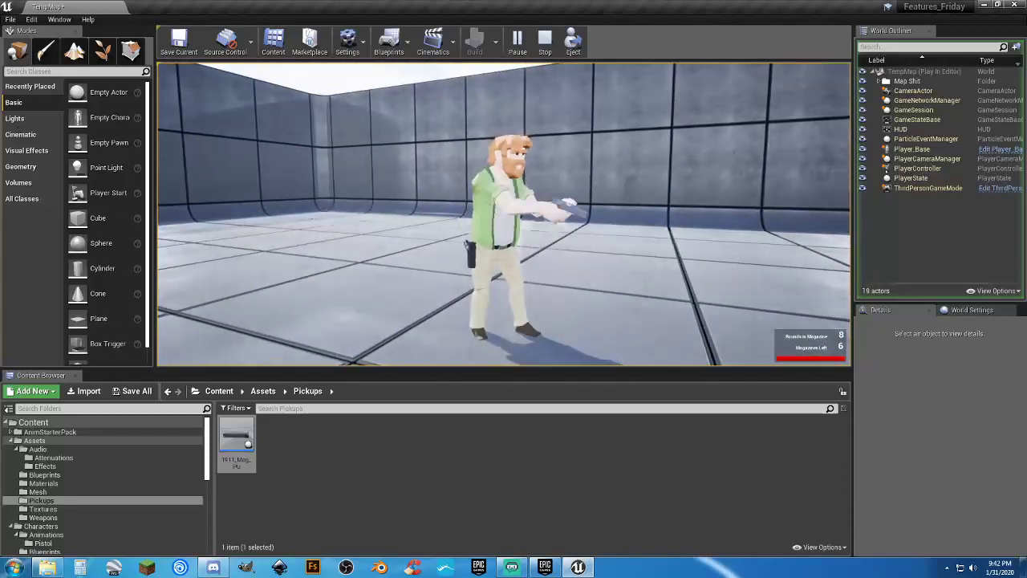
# Test reloading the pistol twice while running the character across the level, and end the play session.
pyautogui.press('r')
pyautogui.press('w')
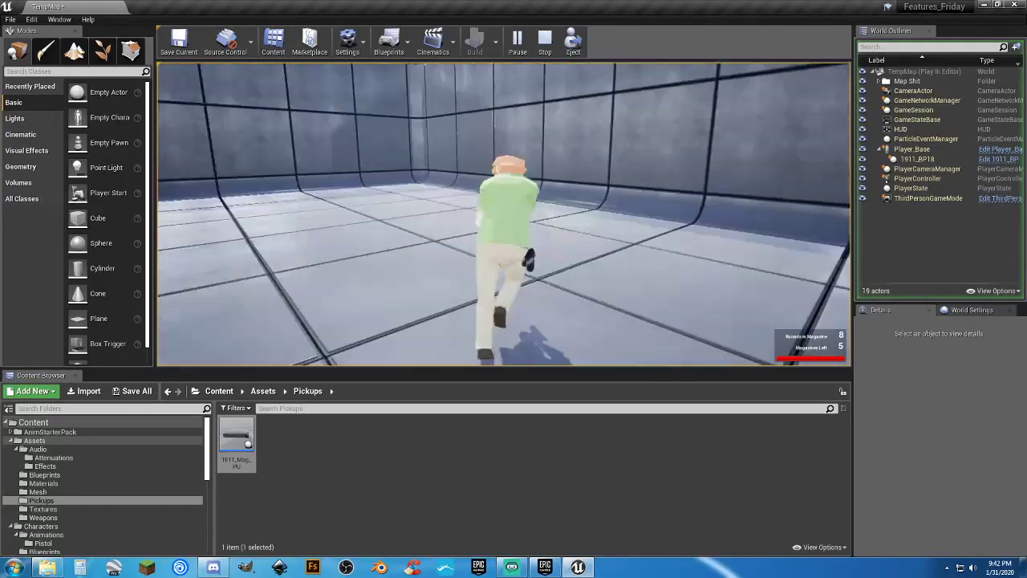
pyautogui.press('r')
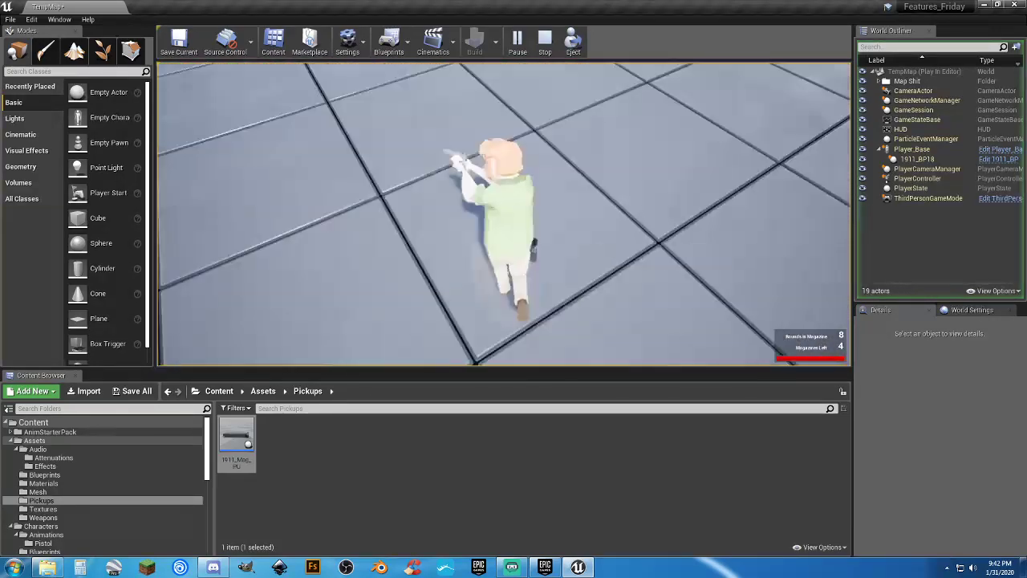
pyautogui.press('w')
pyautogui.press('Escape')
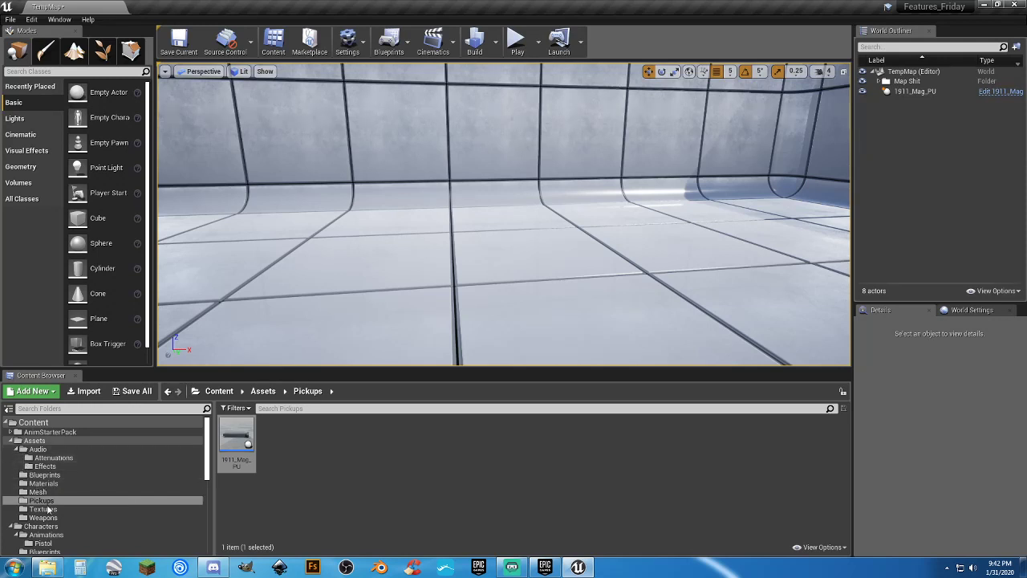
# Delete the Equip_Pistol_Standing animation from the Characters/Animations/Pistol folder and save the TempMap level.
pyautogui.scroll(-4, 69, 465)
pyautogui.click(46, 449)
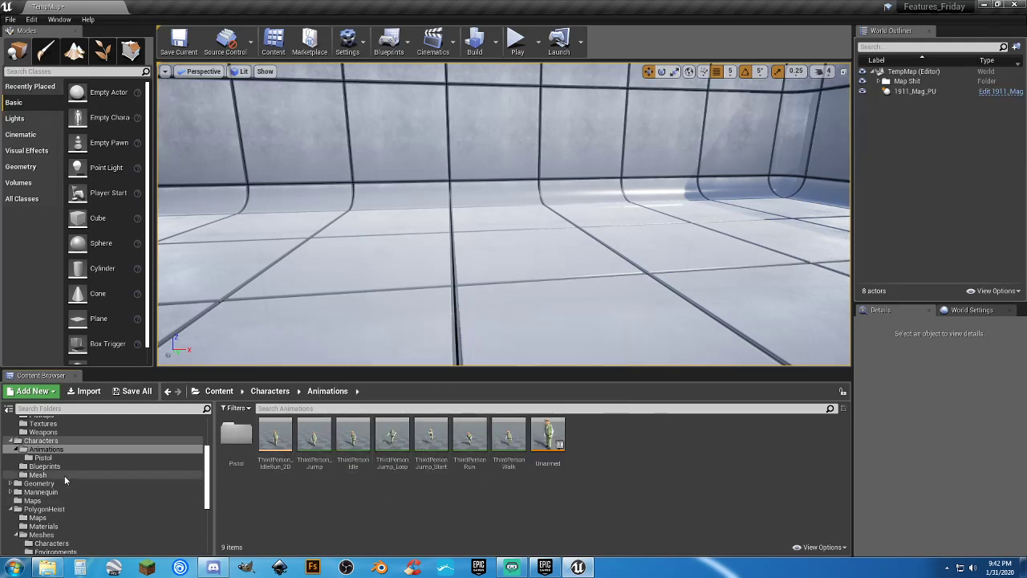
pyautogui.click(44, 457)
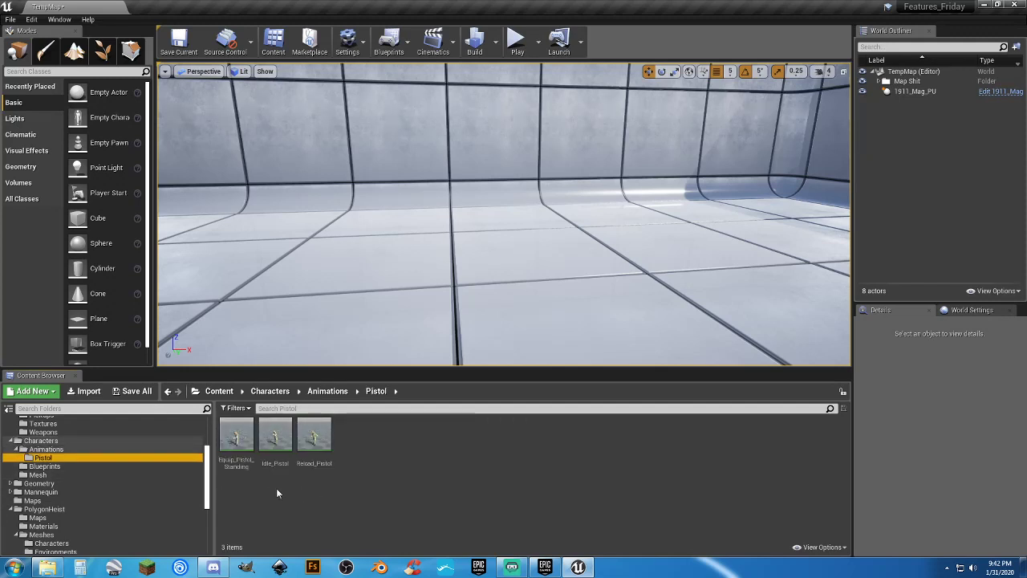
pyautogui.click(230, 464)
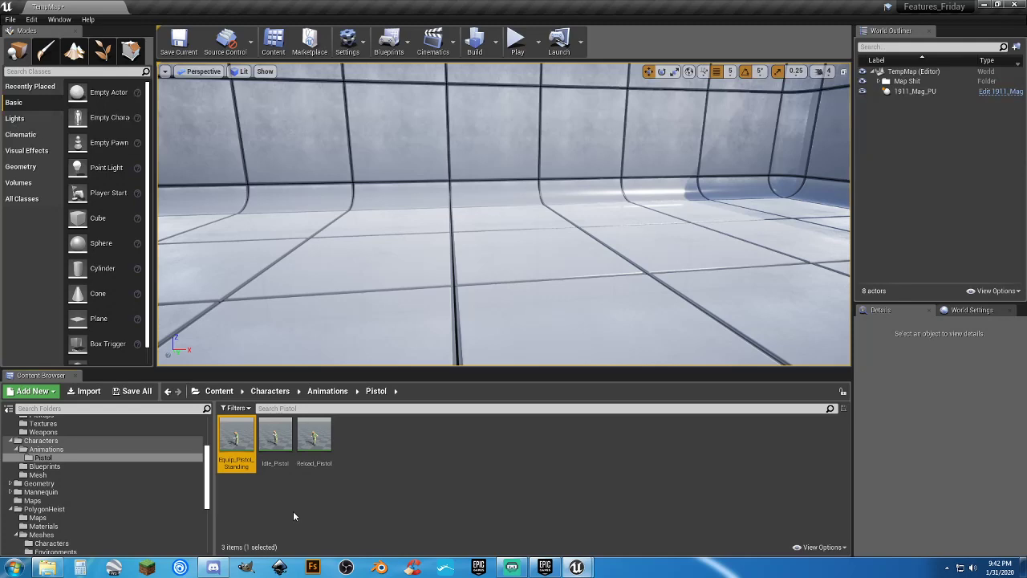
pyautogui.press('Delete')
pyautogui.click(496, 455)
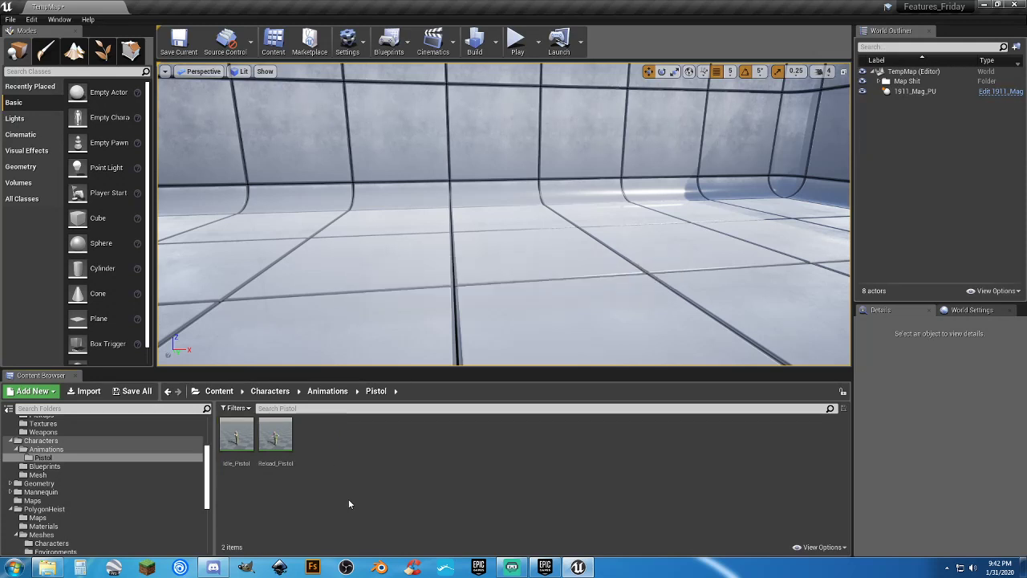
pyautogui.click(132, 391)
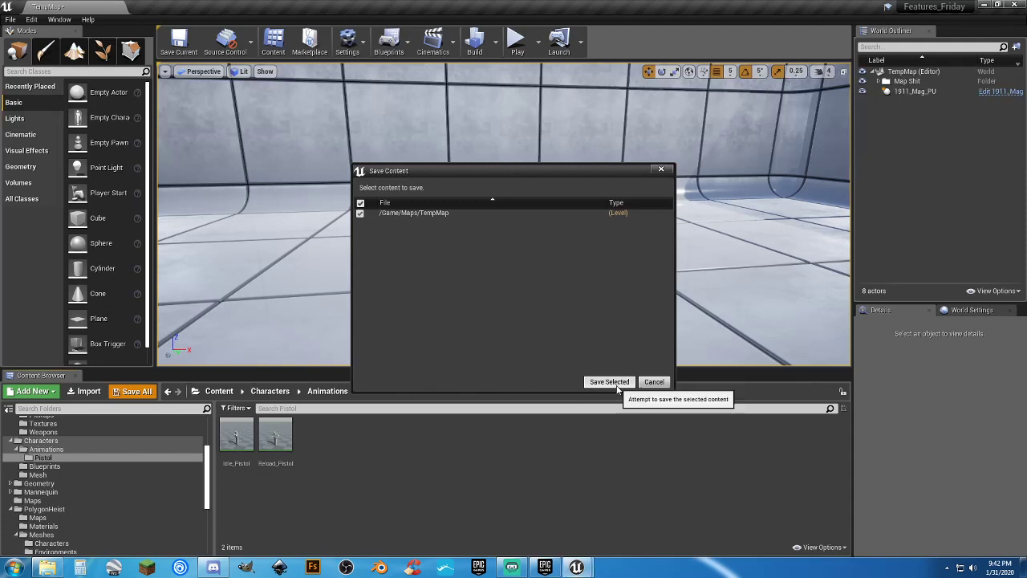
pyautogui.click(609, 381)
# Review the remaining pistol animations and the Animations folder, and look through the animation assets in AnimStarterPack.
pyautogui.click(223, 463)
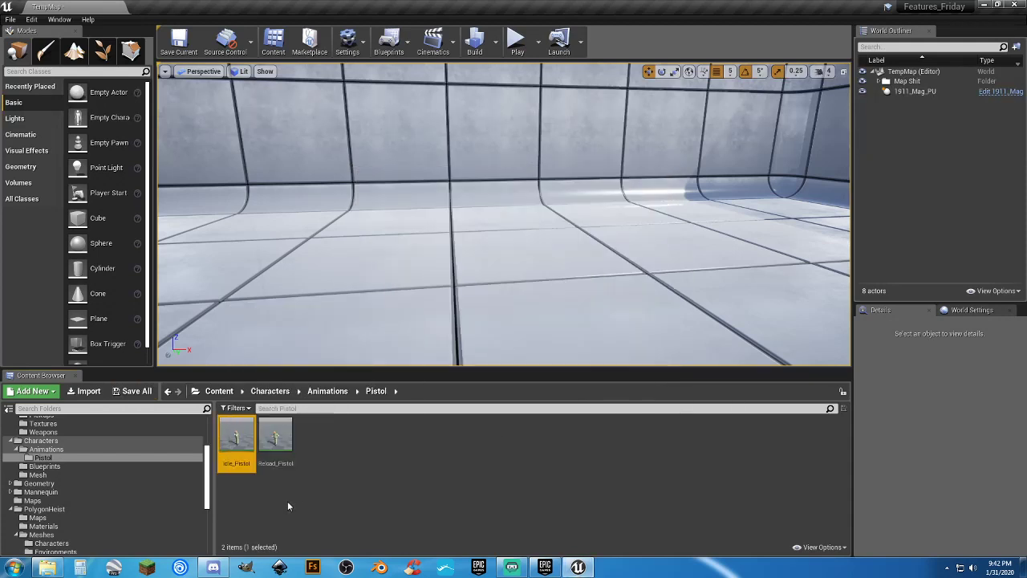
pyautogui.click(276, 445)
pyautogui.click(438, 518)
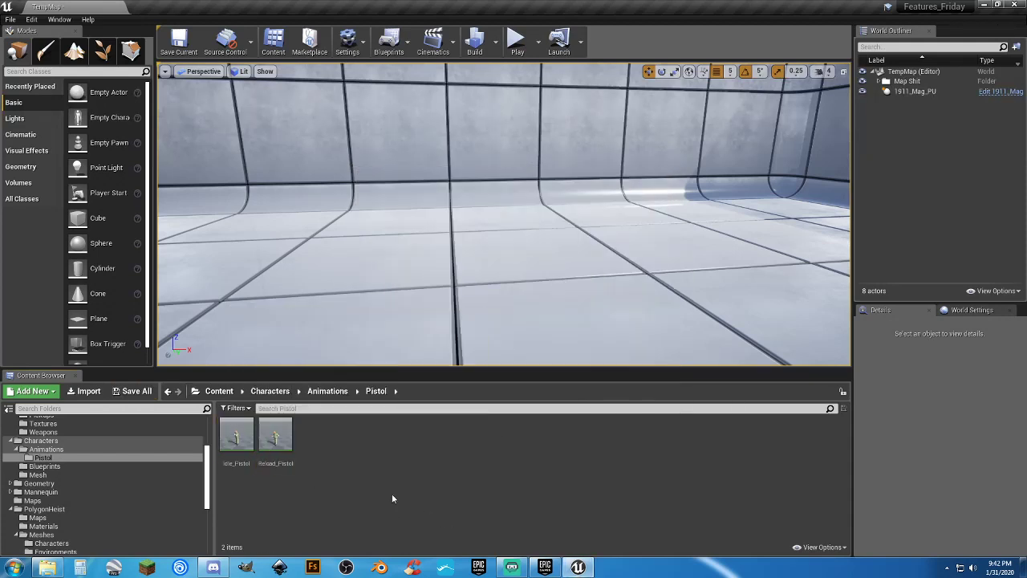
pyautogui.click(106, 449)
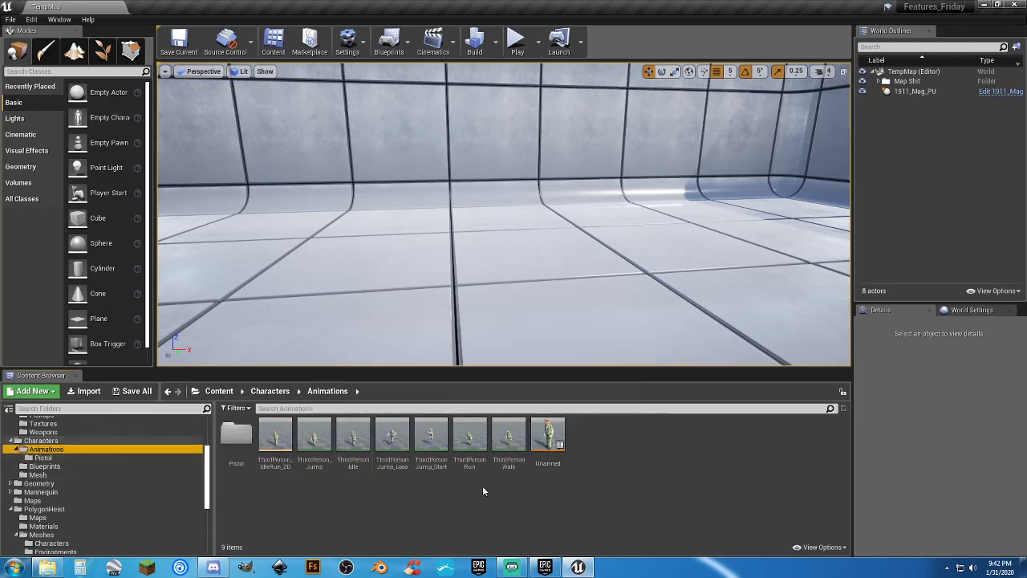
pyautogui.scroll(4, 67, 457)
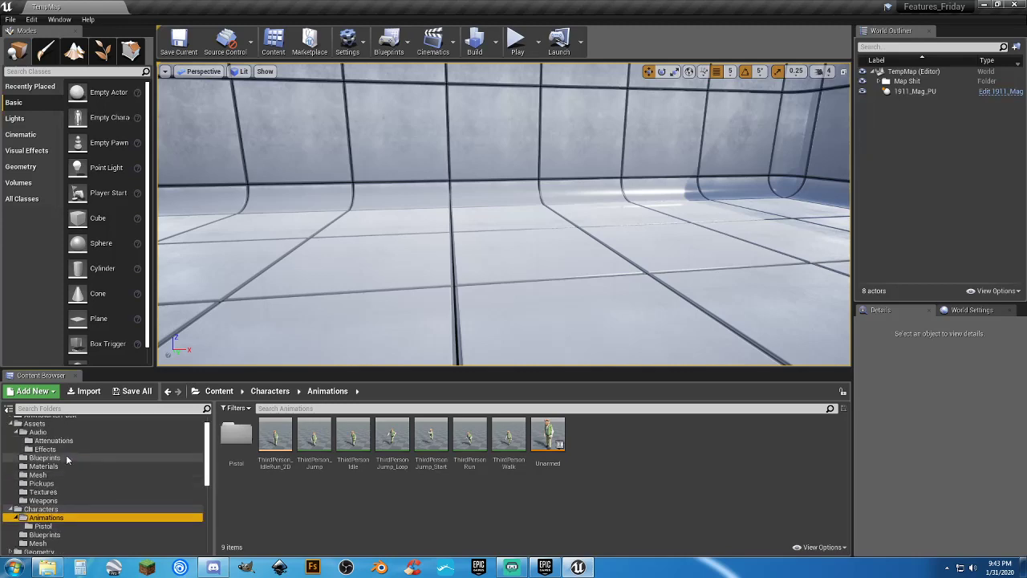
pyautogui.click(74, 434)
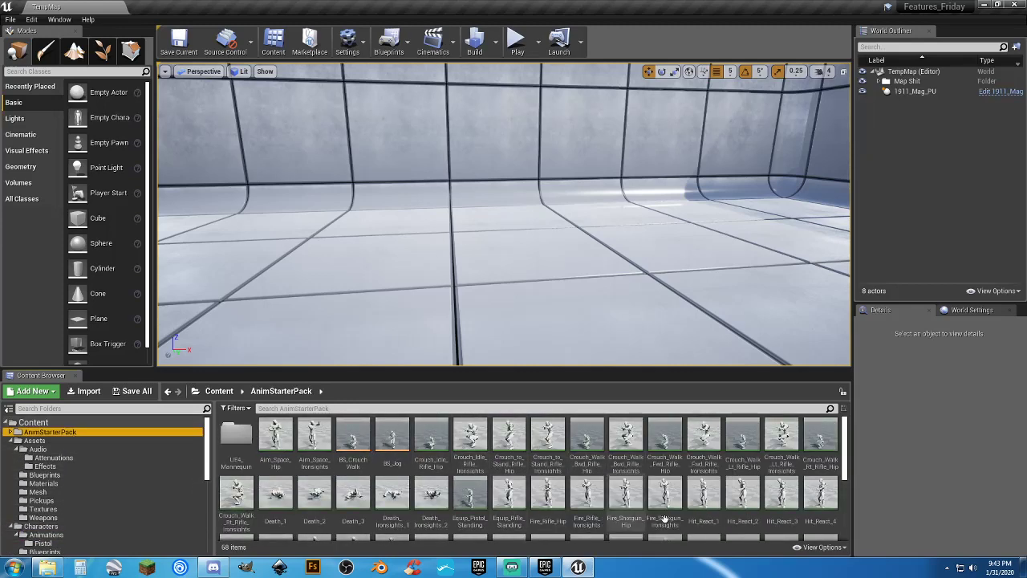
pyautogui.scroll(-1, 743, 493)
pyautogui.scroll(-3, 744, 493)
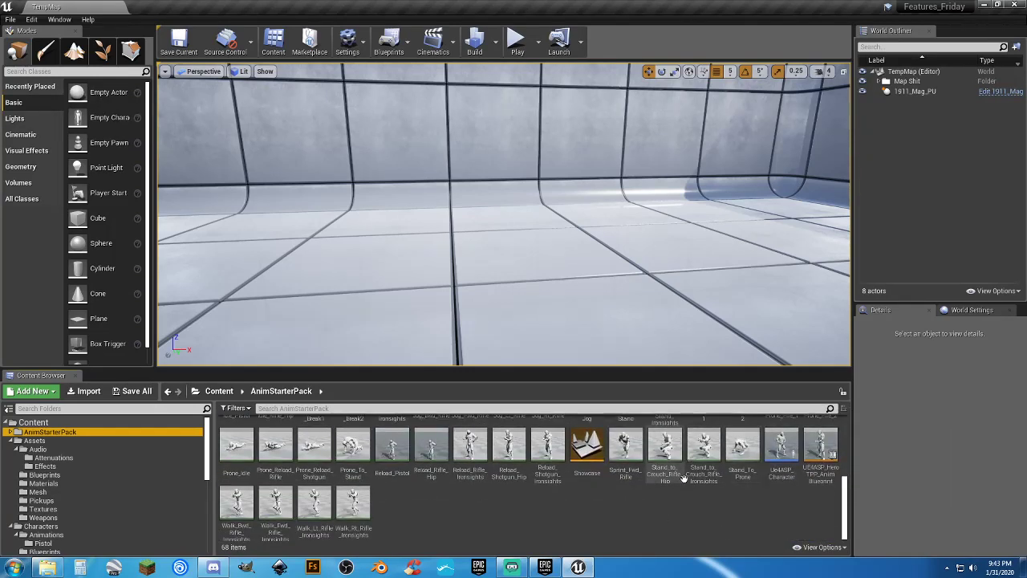
pyautogui.scroll(1, 661, 490)
pyautogui.scroll(2, 661, 490)
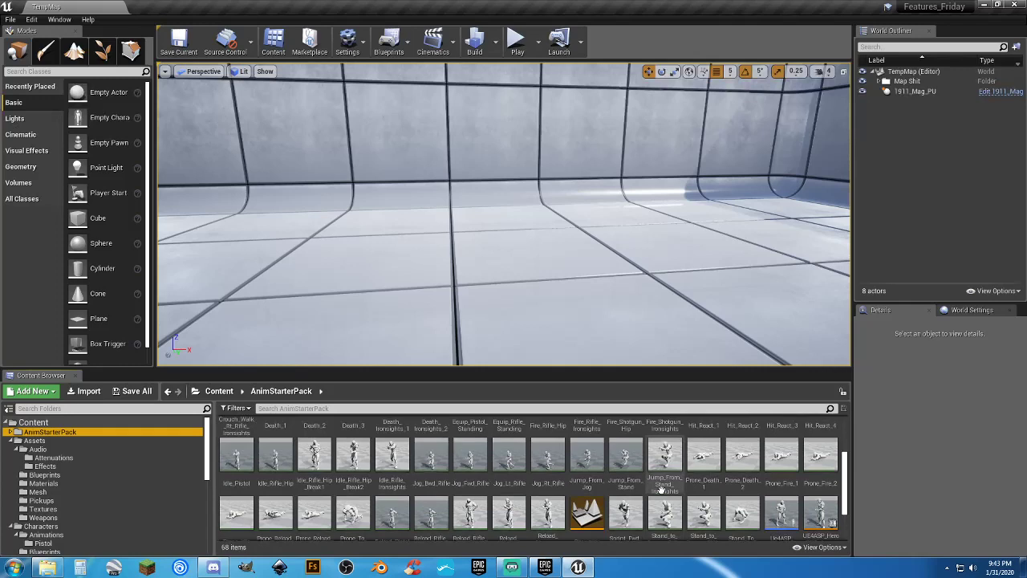
pyautogui.scroll(1, 694, 481)
pyautogui.scroll(1, 694, 482)
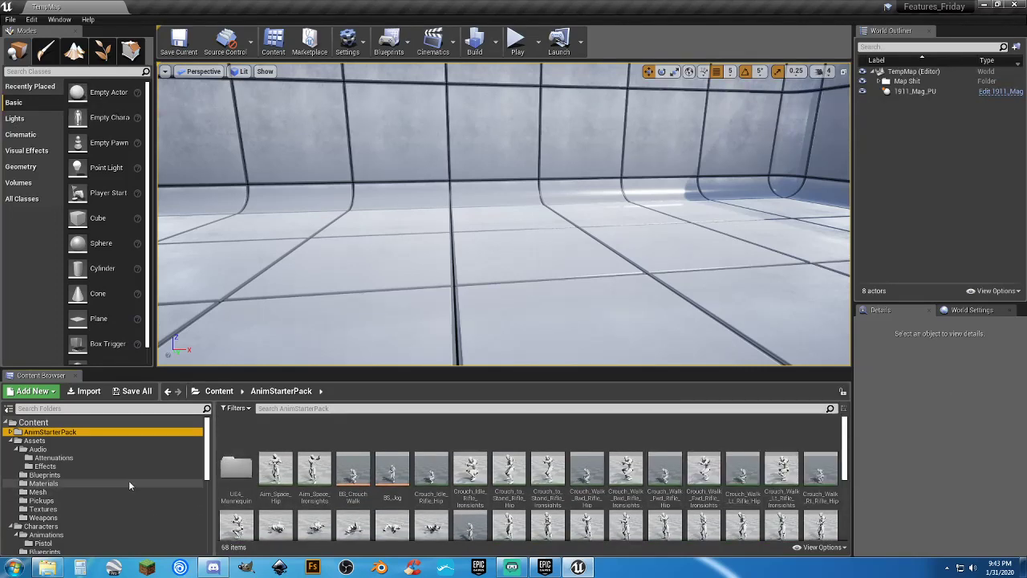
# Open the Unarmed animation blueprint from the Characters/Animations folder and bring up its Event Graph.
pyautogui.click(53, 457)
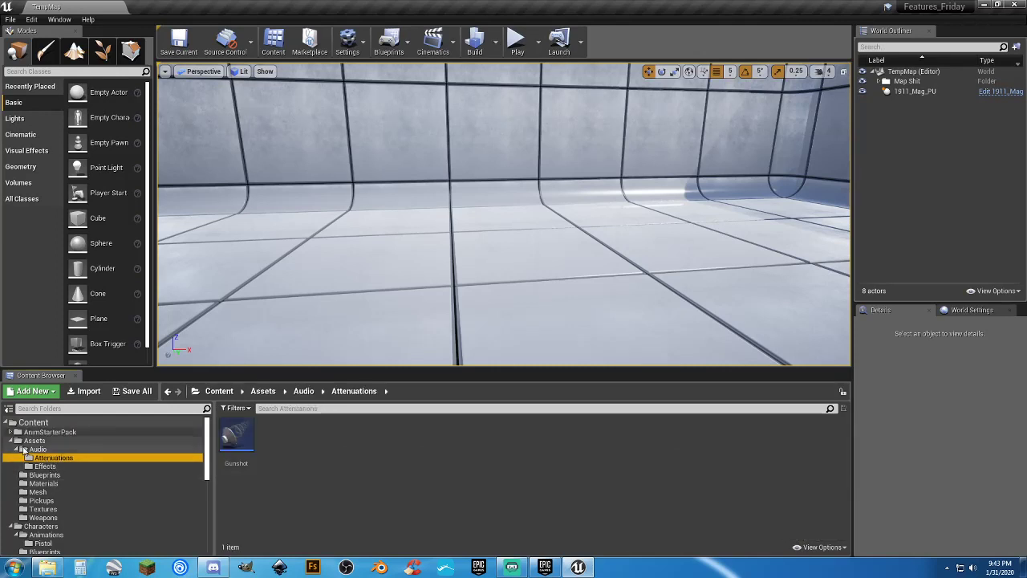
pyautogui.click(10, 440)
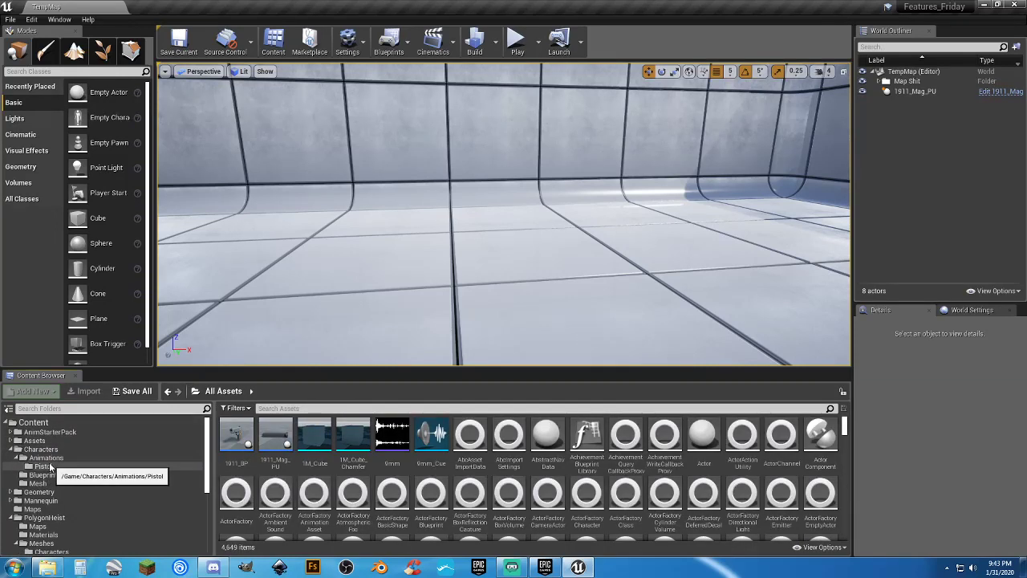
pyautogui.click(45, 466)
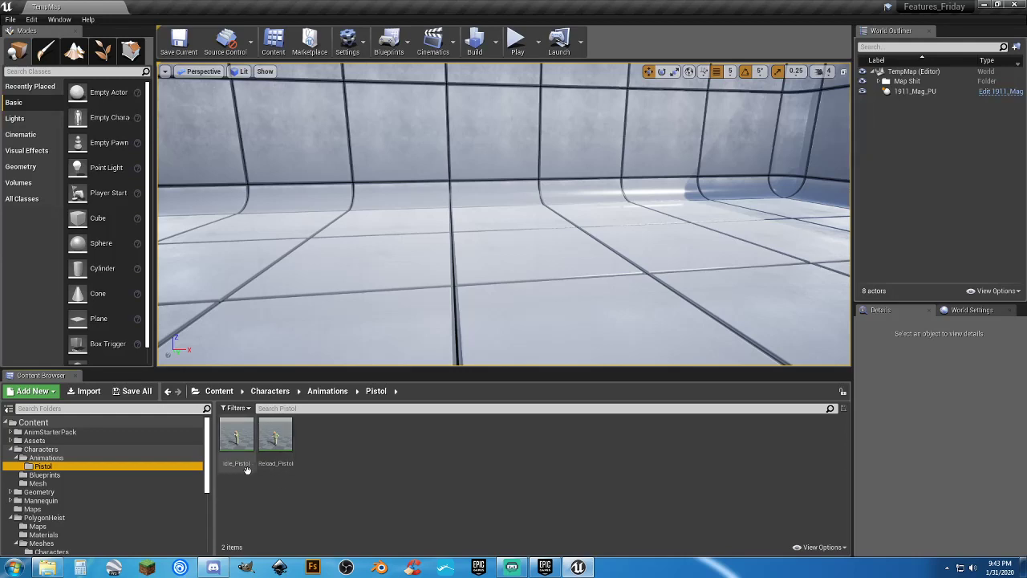
pyautogui.click(64, 458)
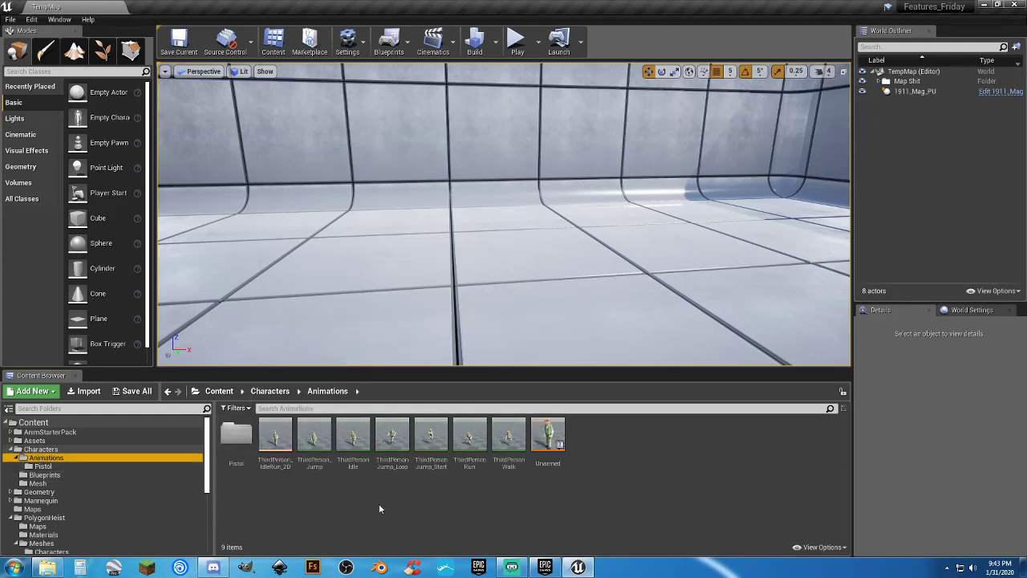
pyautogui.doubleClick(548, 436)
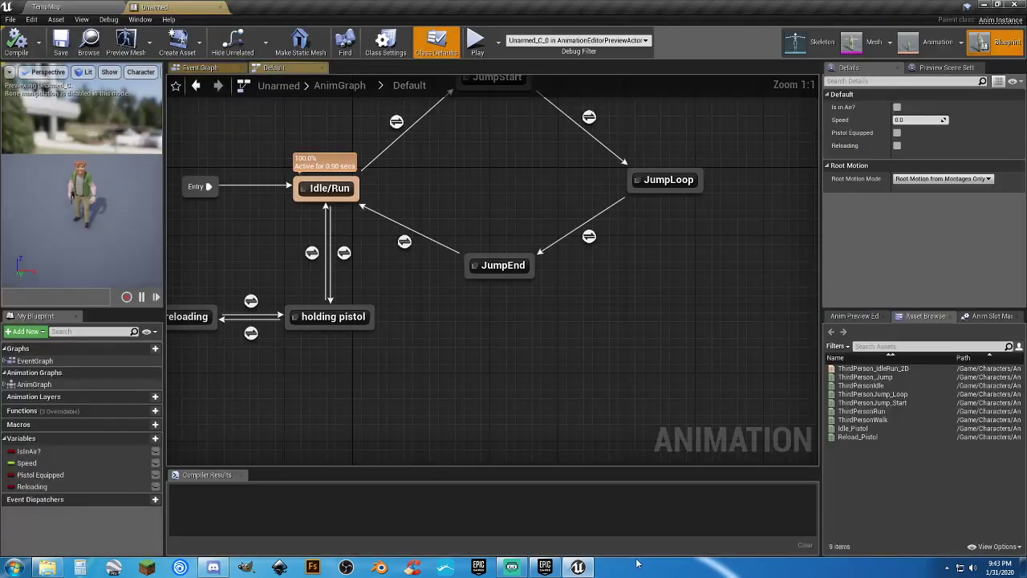
pyautogui.click(207, 68)
# Examine the Event Blueprint Update Animation nodes that feed the Is in Air? and Speed variables.
pyautogui.moveTo(319, 243); pyautogui.dragTo(718, 277, button='right')
pyautogui.scroll(-4, 718, 277)
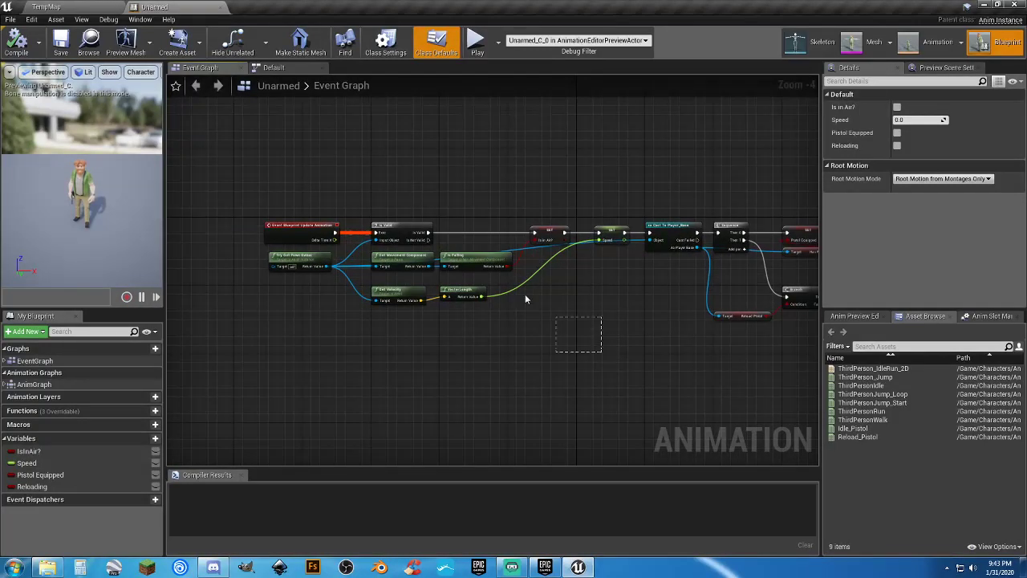
pyautogui.moveTo(555, 317); pyautogui.dragTo(269, 181)
pyautogui.scroll(4, 333, 194)
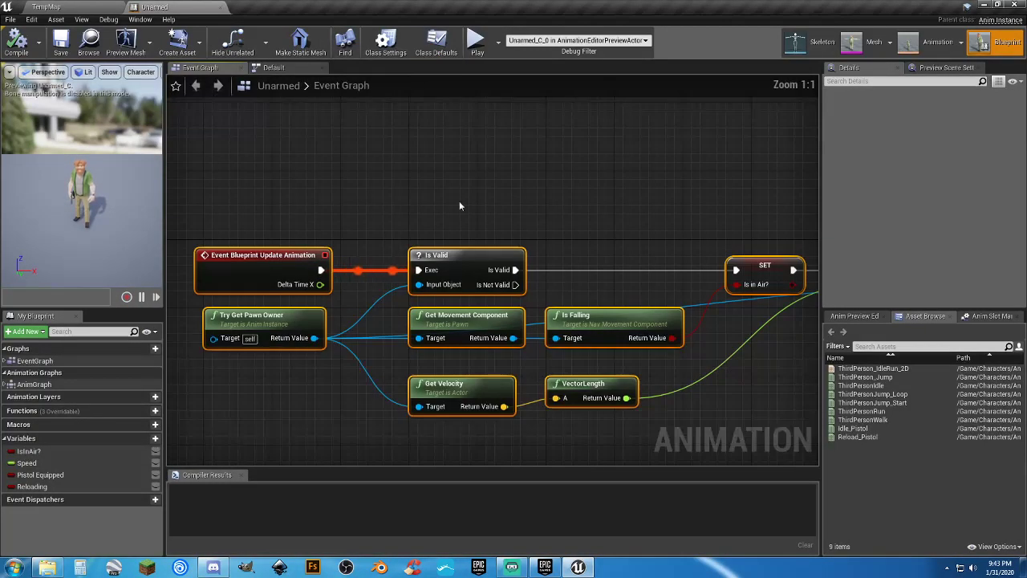
pyautogui.moveTo(459, 206); pyautogui.dragTo(491, 169, button='right')
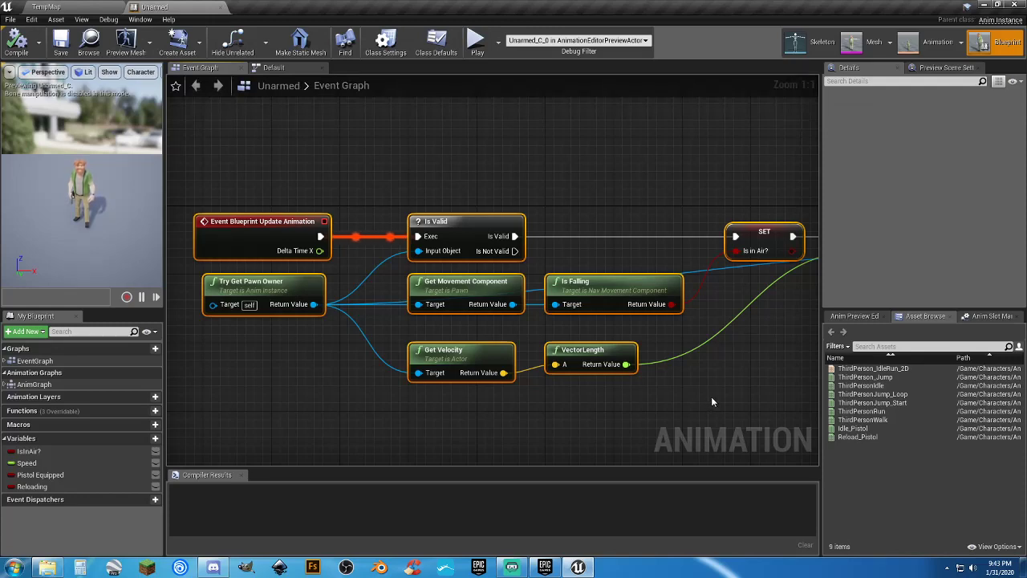
# Examine the Cast To Player_Base node and trace its object input back to Try Get Pawn Owner.
pyautogui.moveTo(712, 398); pyautogui.dragTo(0, 330, button='right')
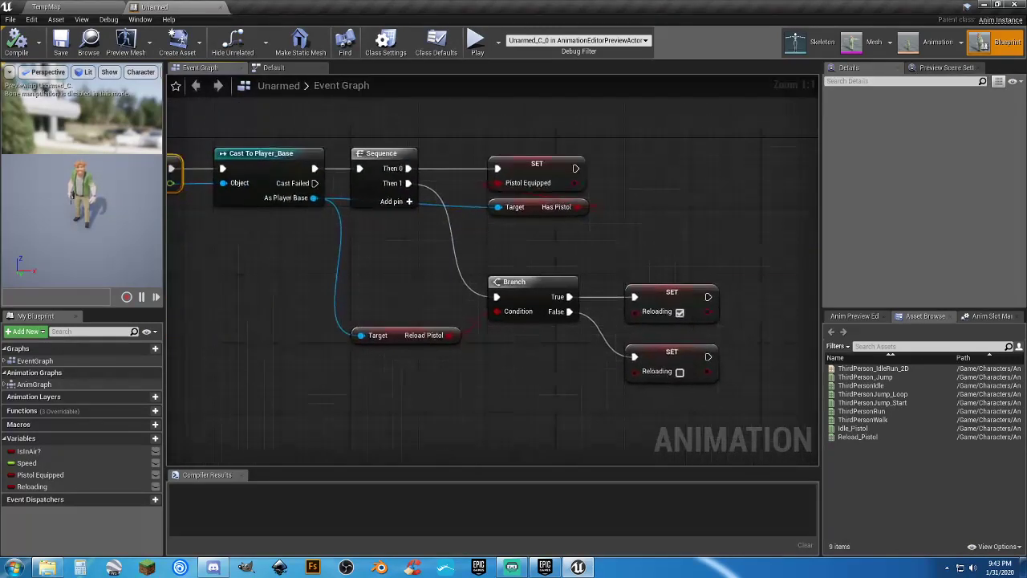
pyautogui.moveTo(172, 342); pyautogui.dragTo(287, 323, button='right')
pyautogui.click(403, 171)
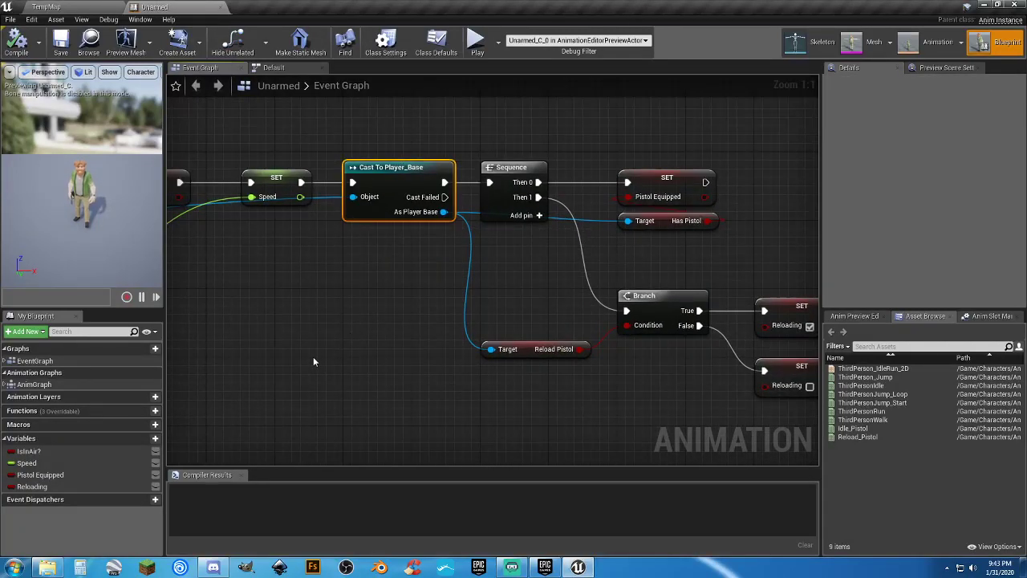
pyautogui.scroll(-2, 313, 357)
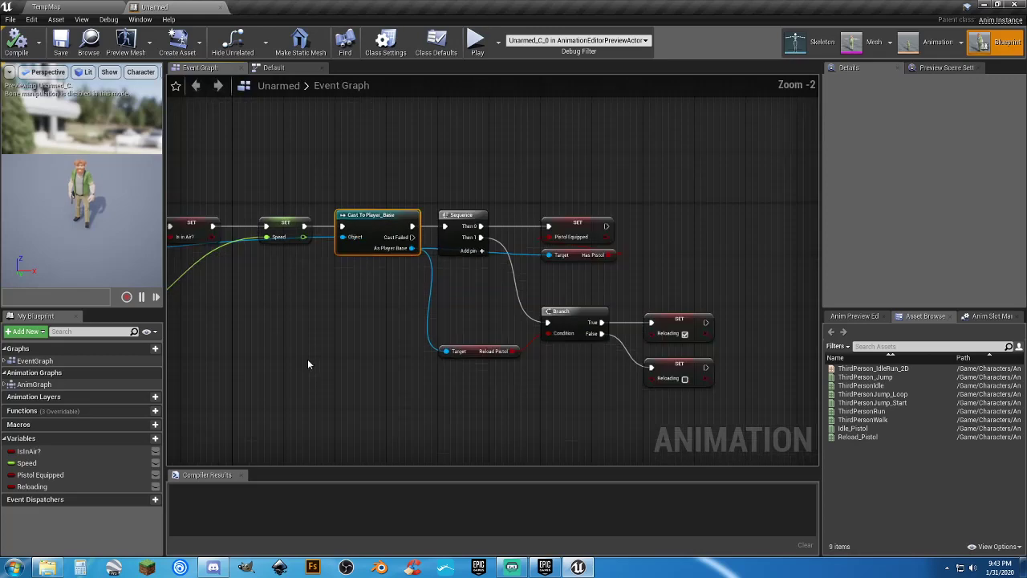
pyautogui.moveTo(307, 359); pyautogui.dragTo(573, 222, button='right')
pyautogui.moveTo(468, 306); pyautogui.dragTo(542, 314, button='right')
pyautogui.moveTo(283, 356); pyautogui.dragTo(414, 357, button='right')
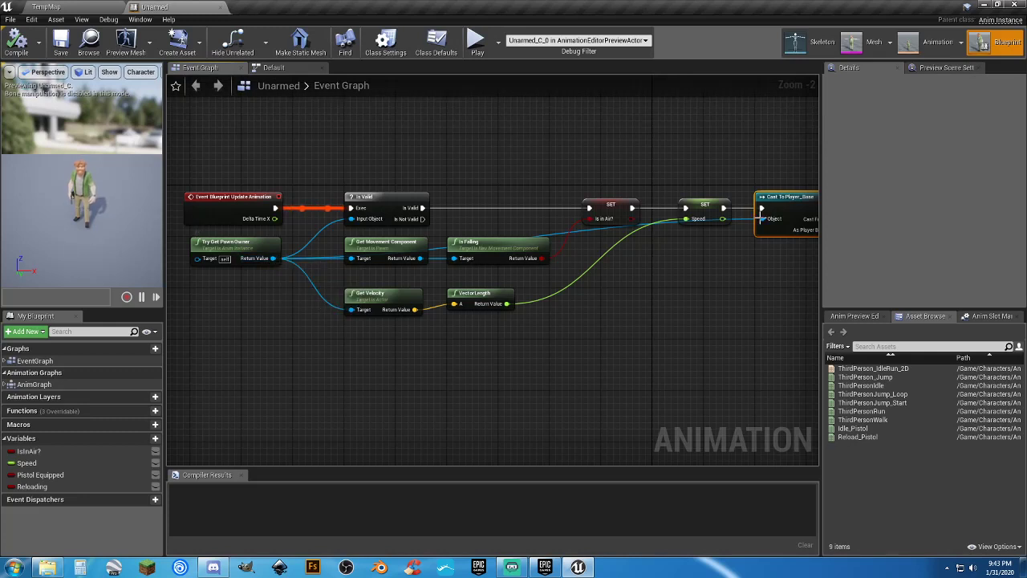
pyautogui.moveTo(754, 290); pyautogui.dragTo(355, 296, button='right')
pyautogui.scroll(2, 400, 273)
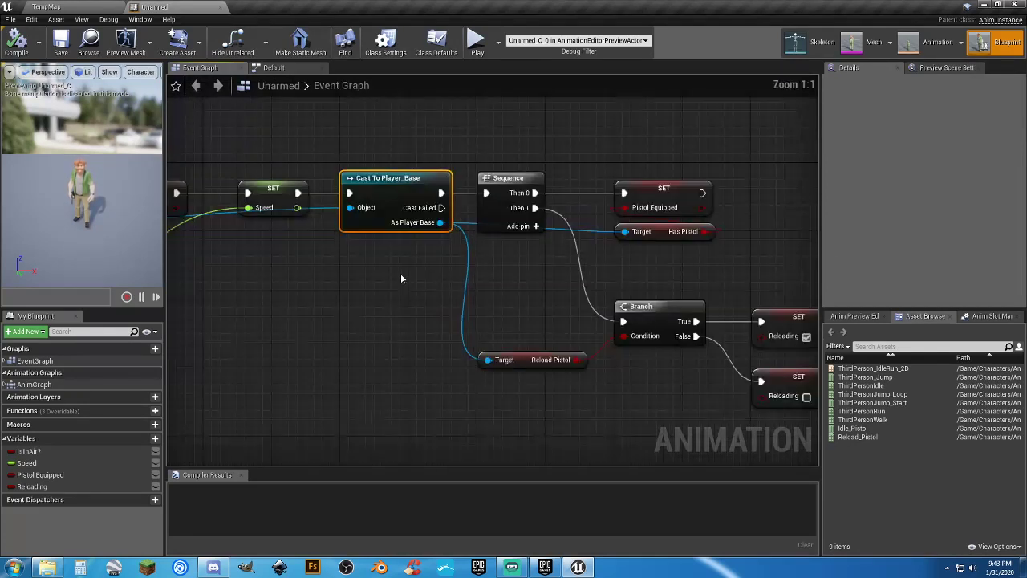
# Examine the Sequence outputs that set Pistol Equipped from Has Pistol and branch on Reload Pistol to set Reloading.
pyautogui.click(506, 190)
pyautogui.moveTo(541, 316); pyautogui.dragTo(391, 277, button='right')
pyautogui.click(665, 217)
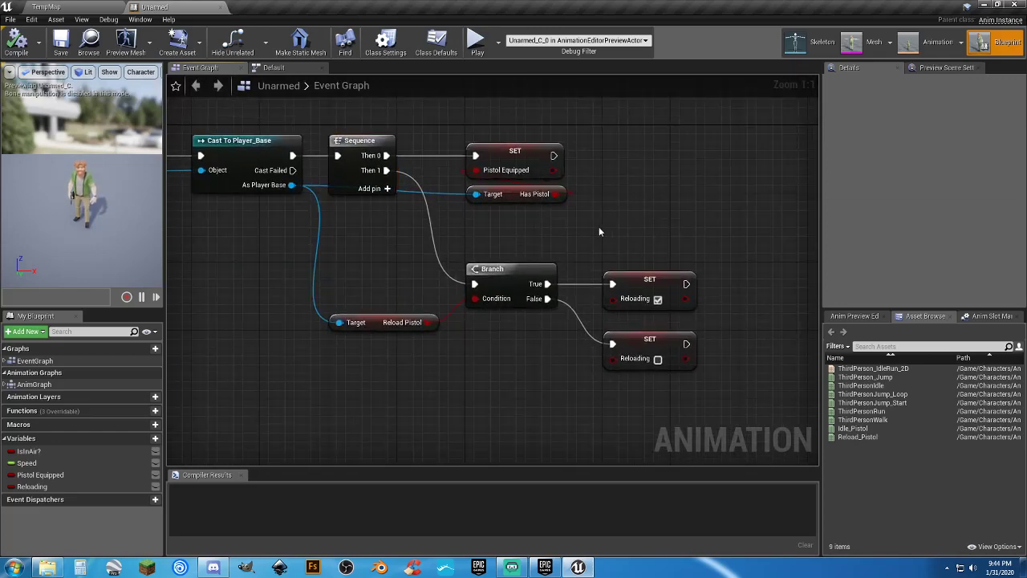
pyautogui.moveTo(598, 226); pyautogui.dragTo(464, 131)
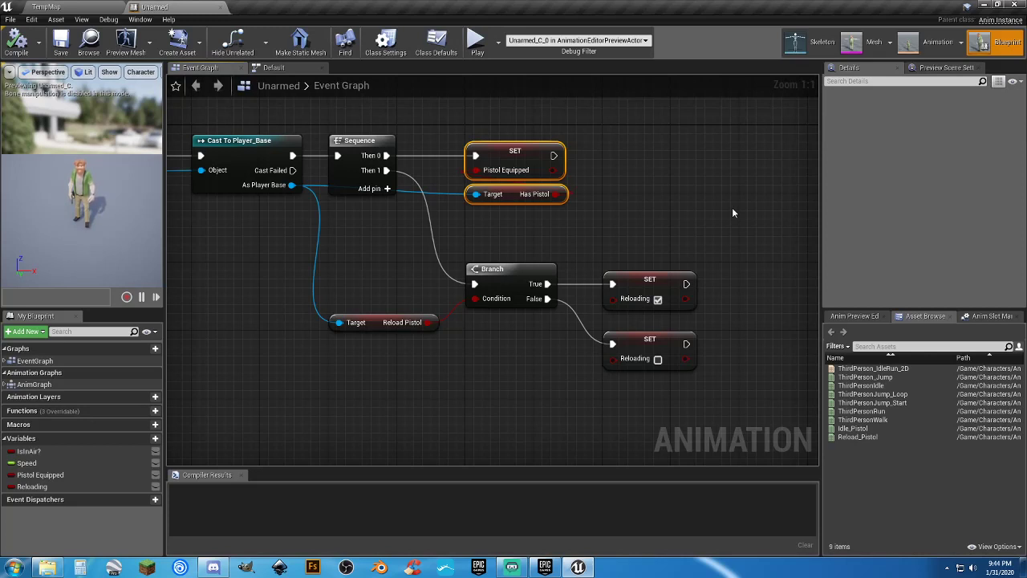
pyautogui.moveTo(691, 399); pyautogui.dragTo(388, 259)
pyautogui.click(517, 337)
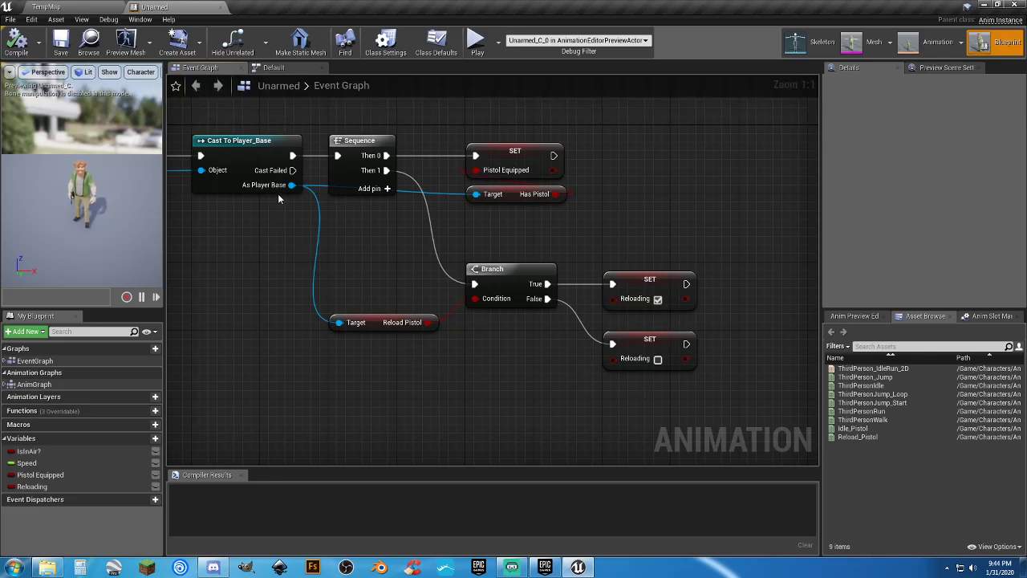
# Return to the TempMap level and open the Player_Base blueprint from the Characters/Blueprints folder.
pyautogui.click(60, 7)
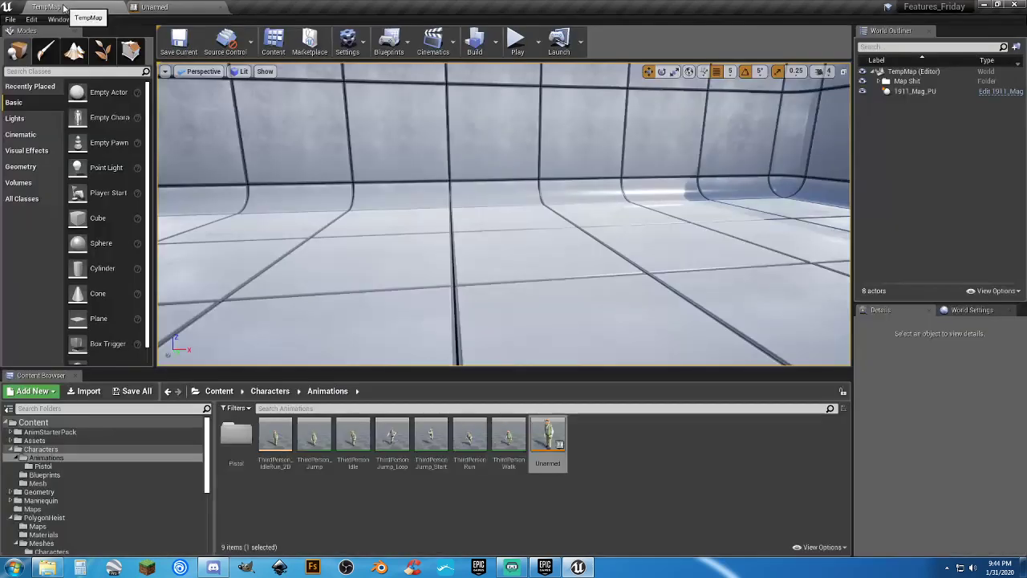
pyautogui.click(45, 474)
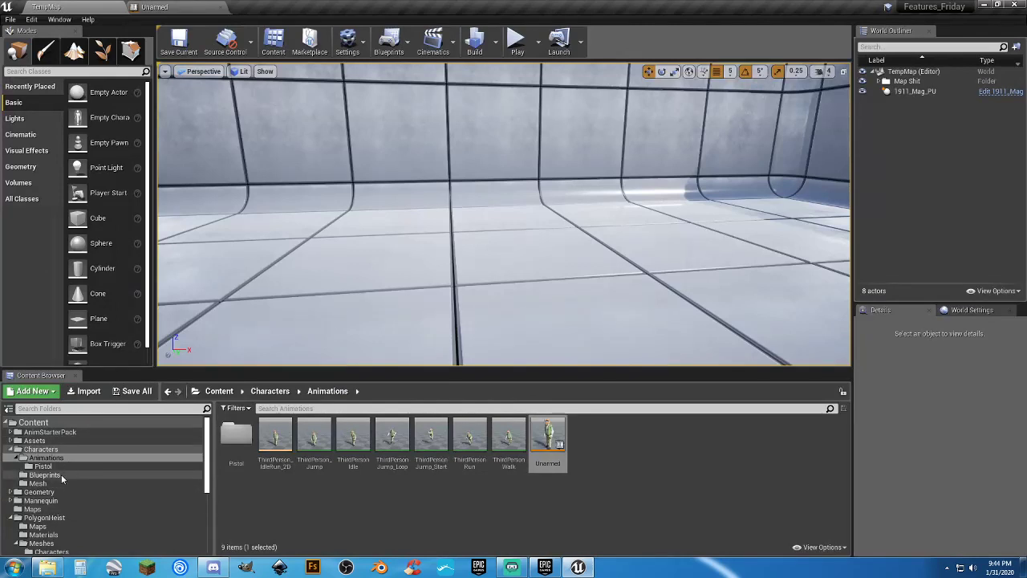
pyautogui.doubleClick(237, 439)
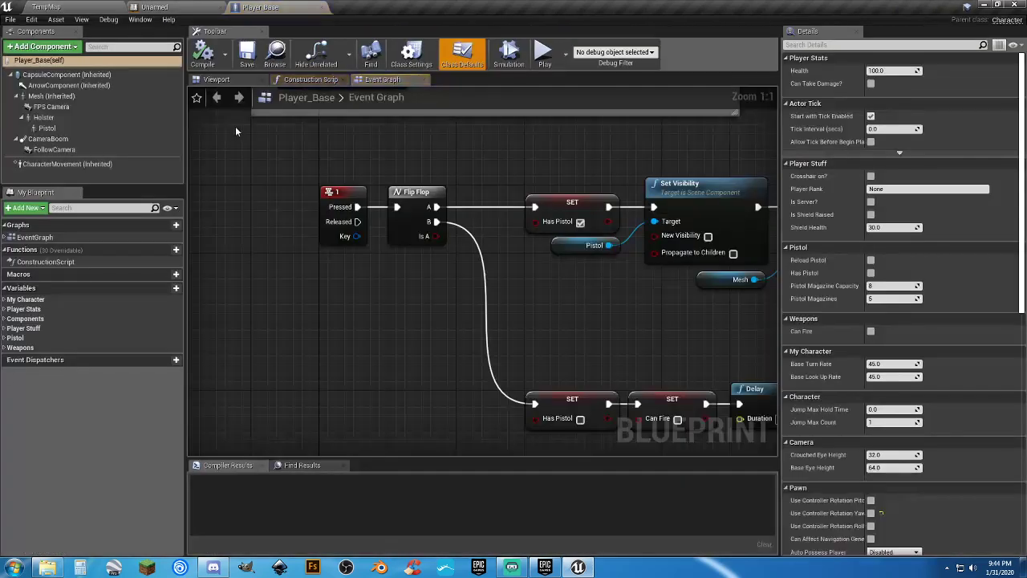
# Examine the variables in the Pistol and Weapons categories of the Player_Base blueprint.
pyautogui.click(184, 8)
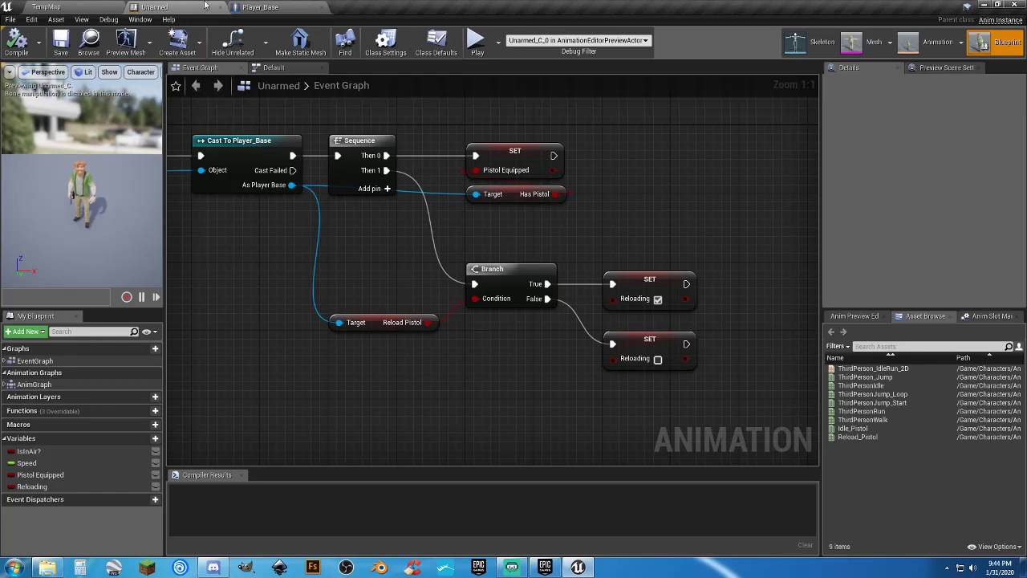
pyautogui.click(260, 6)
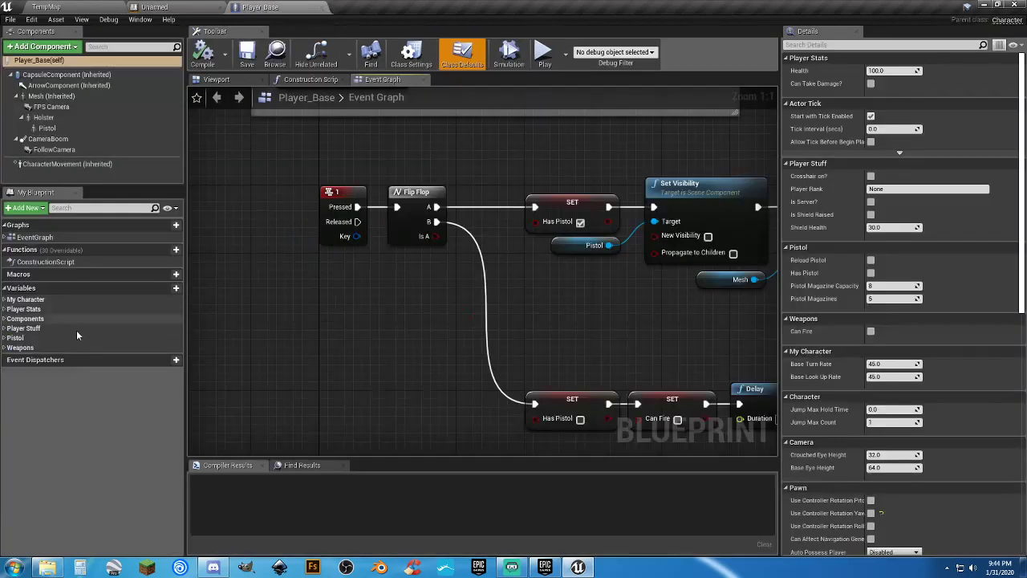
pyautogui.click(4, 339)
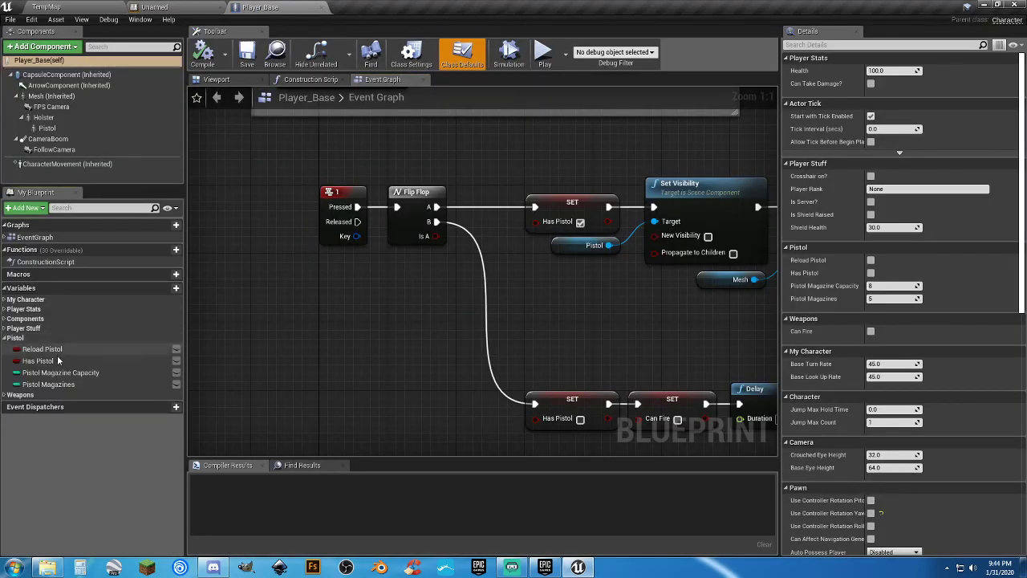
pyautogui.click(4, 395)
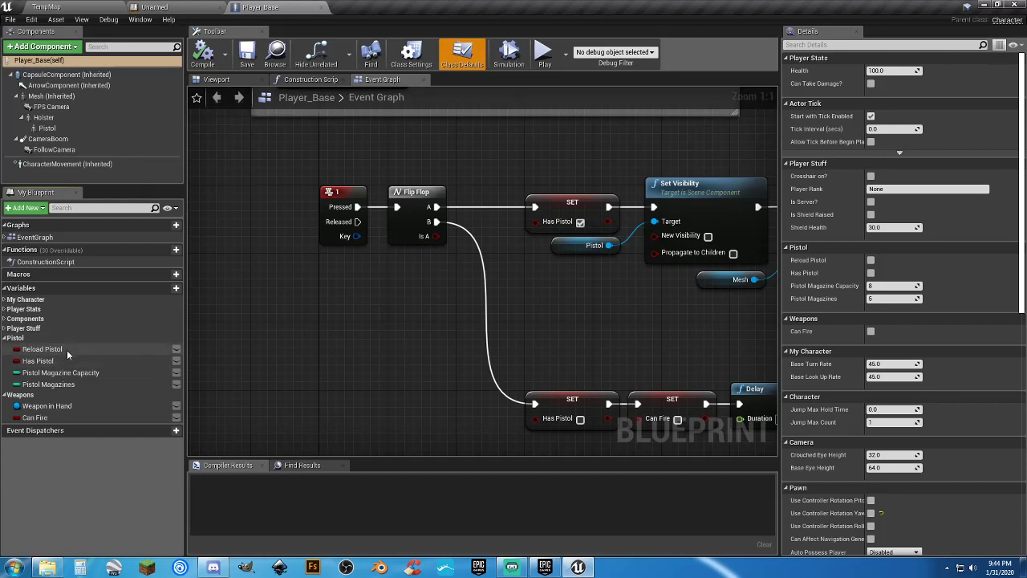
# Return to the Unarmed event graph and examine the Reload Pistol branch and its two Reloading setters.
pyautogui.click(189, 8)
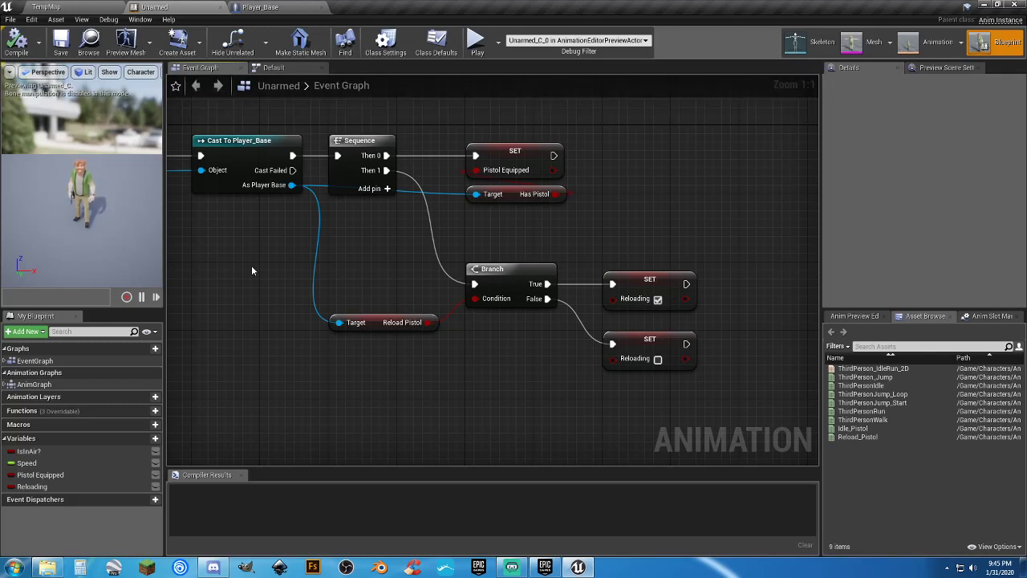
pyautogui.moveTo(667, 440); pyautogui.dragTo(336, 269)
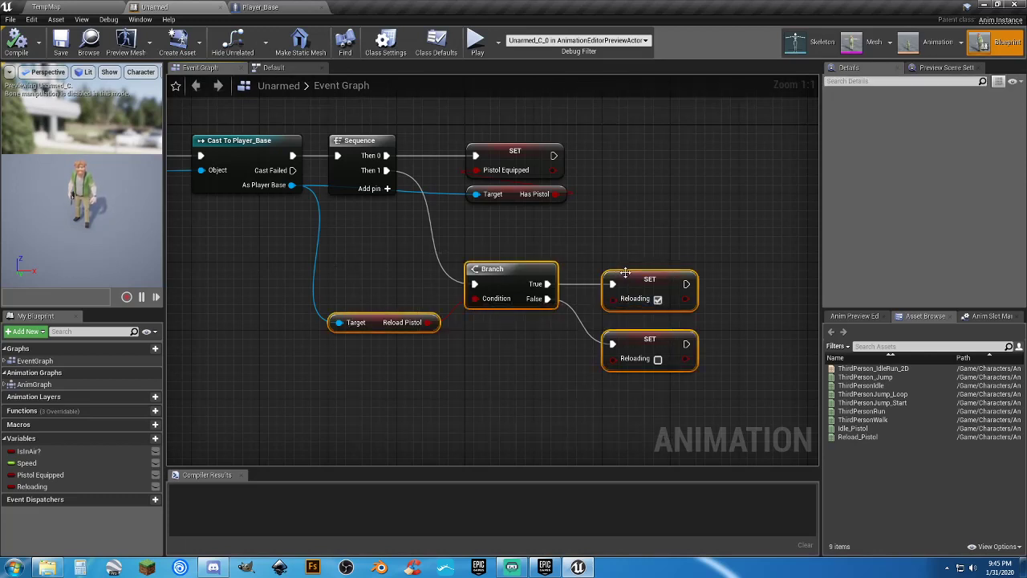
pyautogui.click(533, 363)
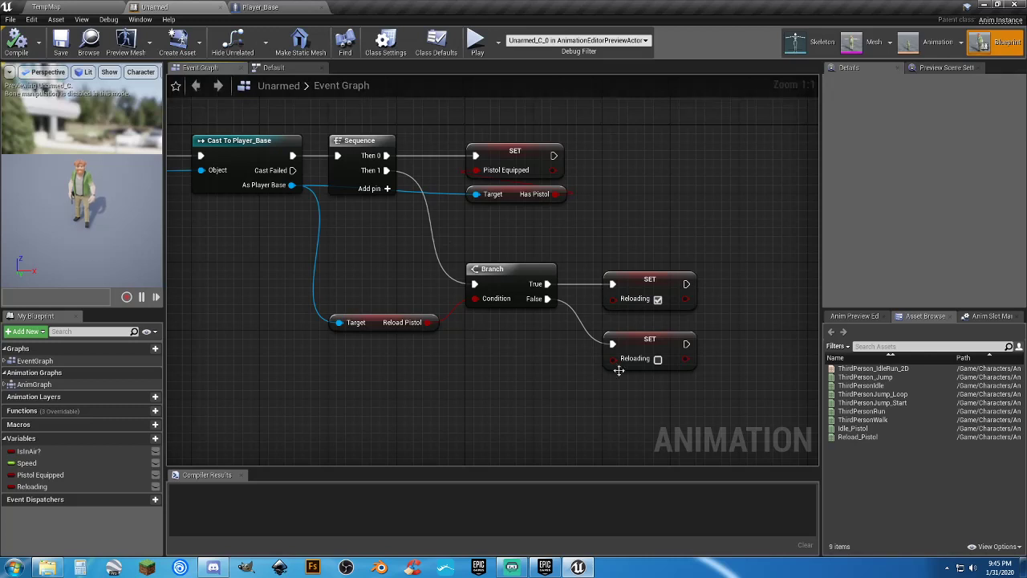
pyautogui.moveTo(653, 378); pyautogui.dragTo(425, 249)
pyautogui.click(546, 234)
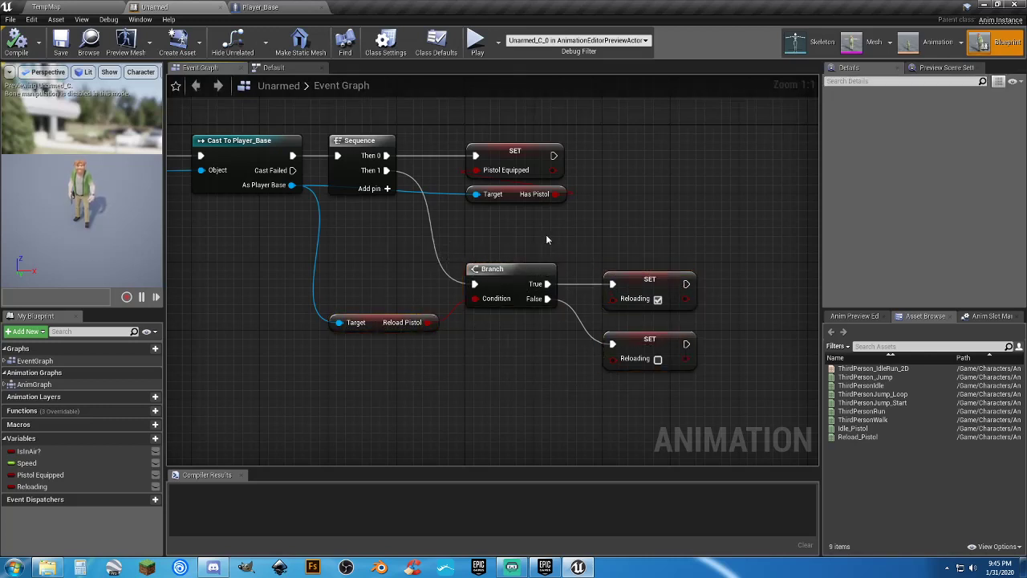
# Open the Default state machine and examine its jump states and the transitions between Idle/Run and holding pistol.
pyautogui.click(285, 68)
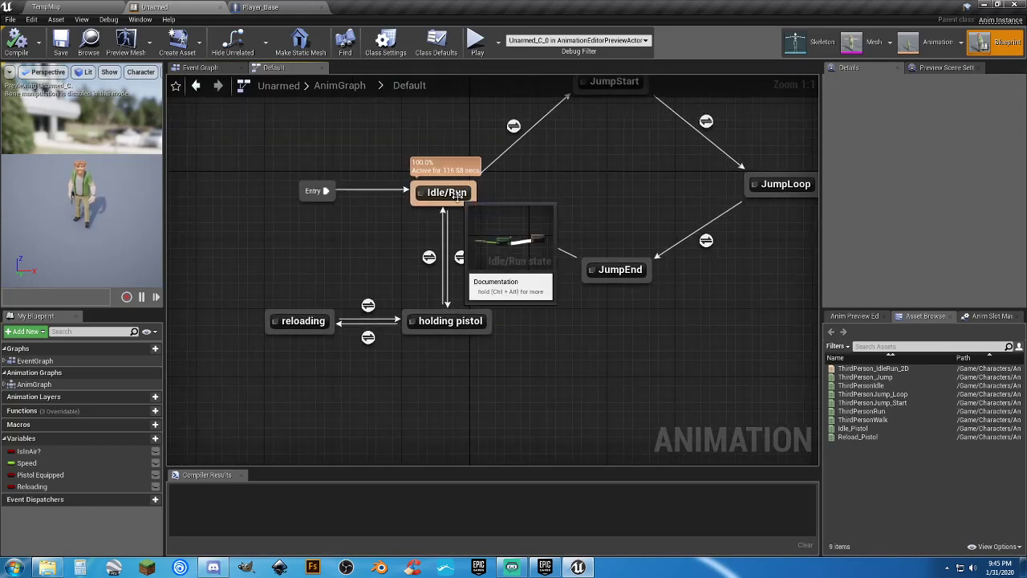
pyautogui.moveTo(571, 289); pyautogui.dragTo(538, 362, button='right')
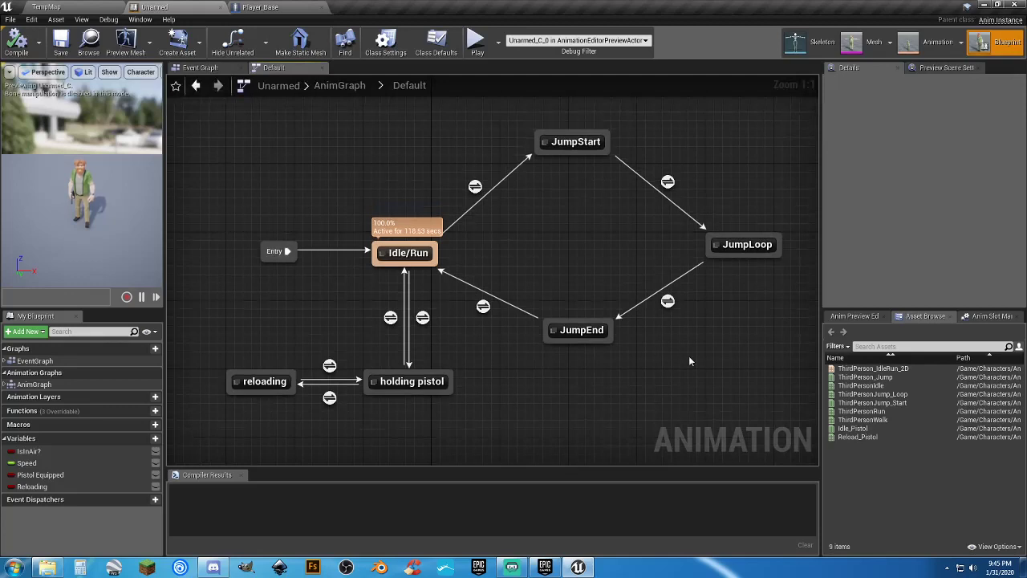
pyautogui.moveTo(756, 374); pyautogui.dragTo(443, 134)
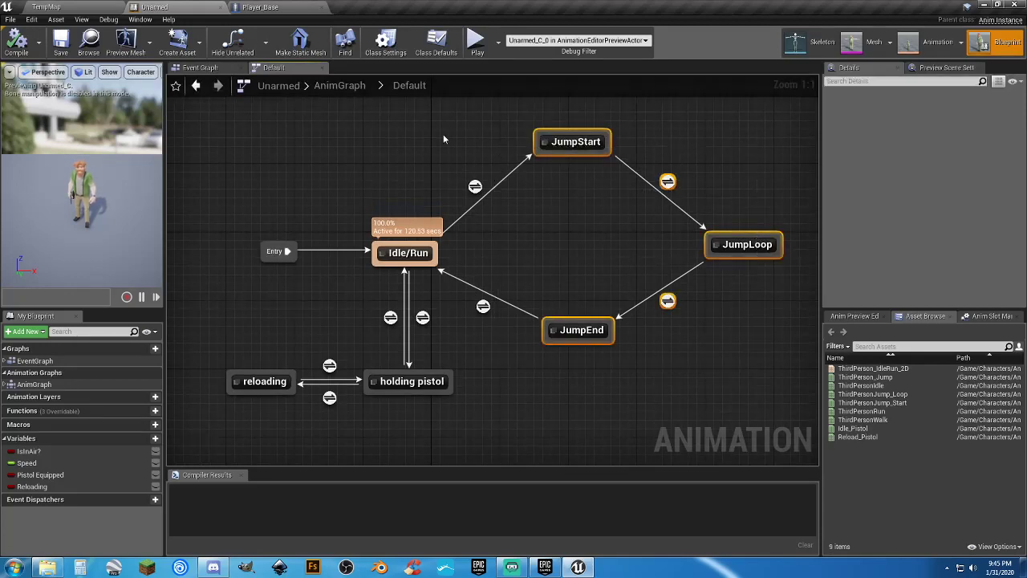
pyautogui.moveTo(295, 121); pyautogui.dragTo(764, 341)
pyautogui.moveTo(444, 338); pyautogui.dragTo(373, 301)
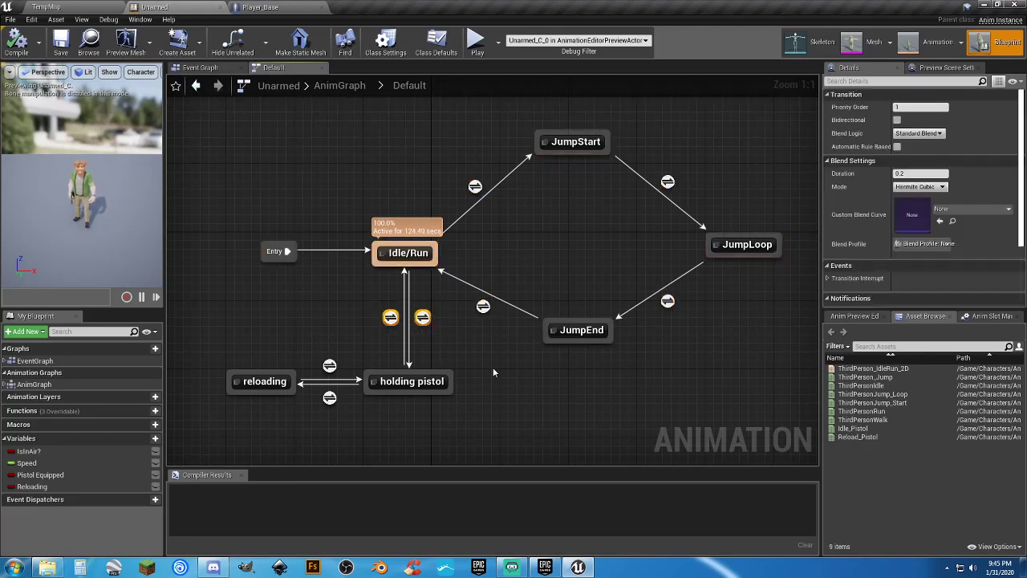
pyautogui.click(492, 365)
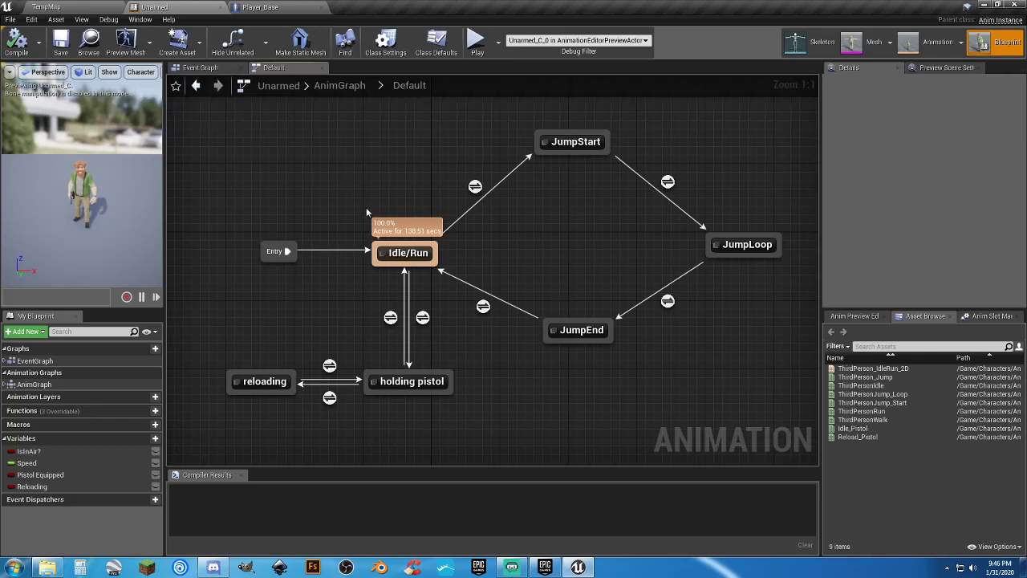
# Examine how the reloading and holding pistol states link to the Idle/Run state.
pyautogui.moveTo(397, 424); pyautogui.dragTo(279, 317)
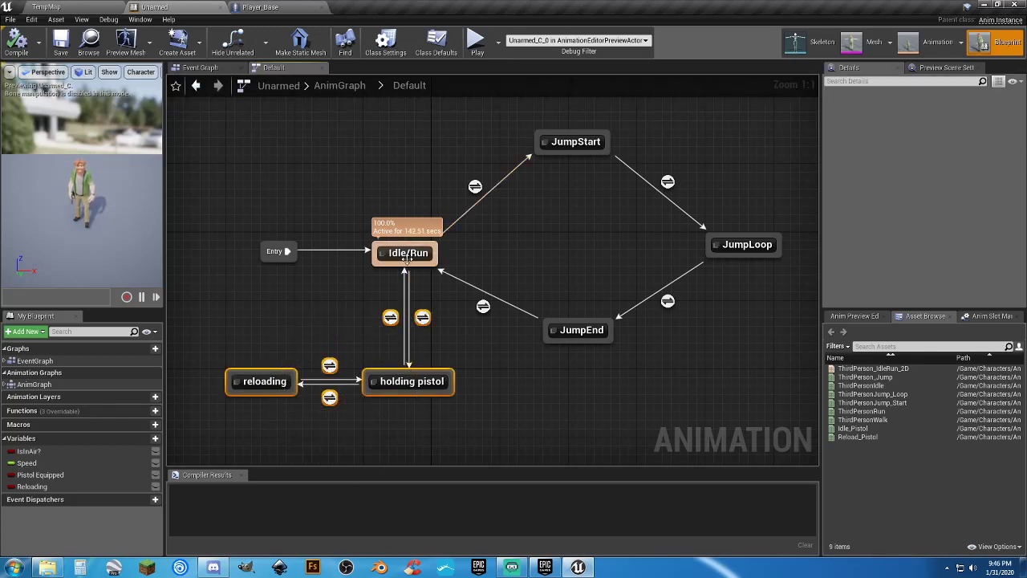
pyautogui.click(495, 419)
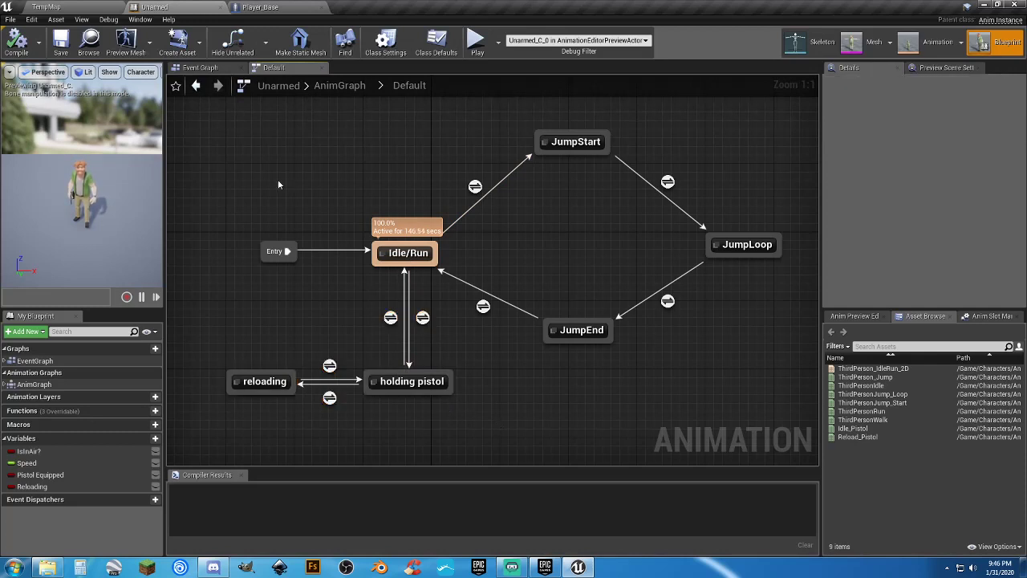
pyautogui.click(407, 250)
pyautogui.moveTo(406, 244); pyautogui.dragTo(432, 159)
pyautogui.click(317, 159)
pyautogui.moveTo(407, 255); pyautogui.dragTo(412, 161)
pyautogui.click(347, 176)
# Inspect the Pistol Equipped condition in the Idle/Run to holding pistol transition rule, and return to the Default state machine.
pyautogui.moveTo(392, 322)
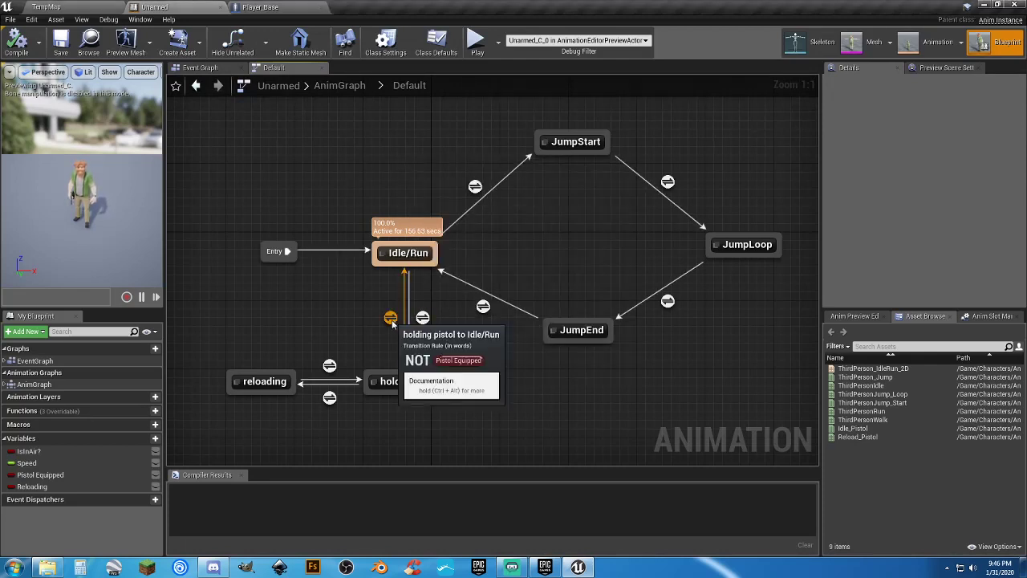
pyautogui.doubleClick(423, 318)
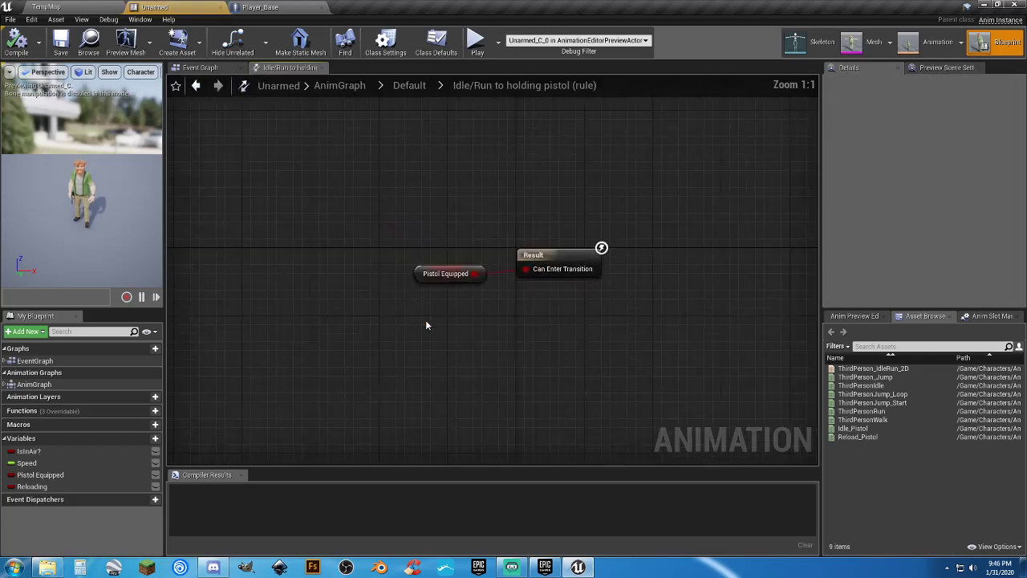
pyautogui.moveTo(451, 327); pyautogui.dragTo(411, 234)
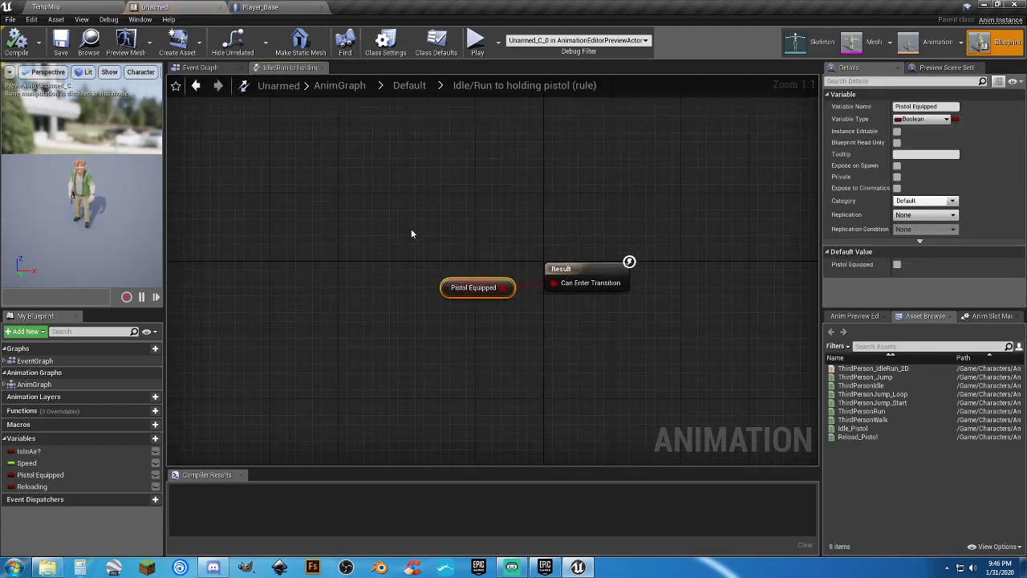
pyautogui.click(412, 87)
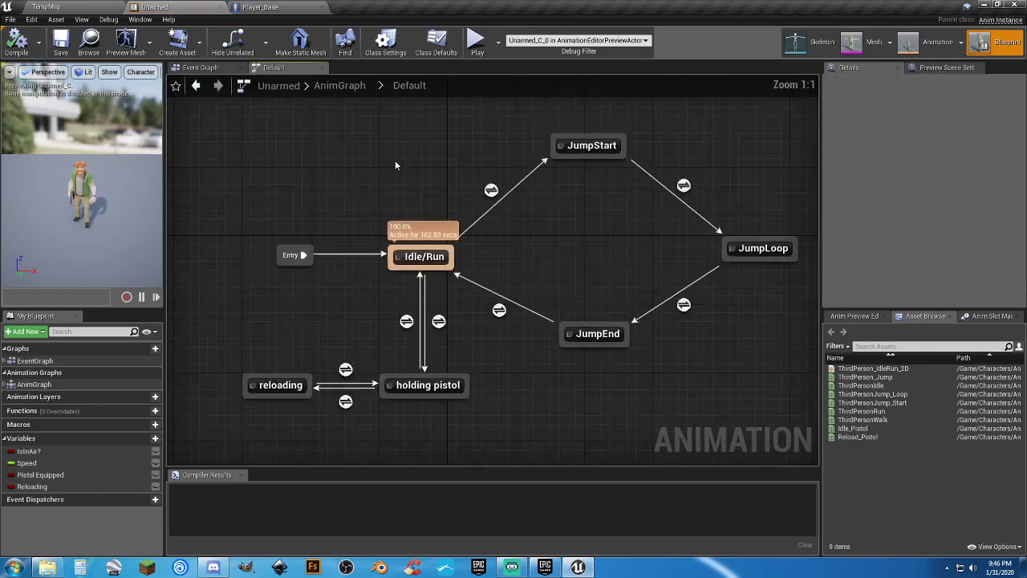
# Inspect the negated Pistol Equipped condition in the holding pistol to Idle/Run rule, and return to the holding pistol state.
pyautogui.click(417, 329)
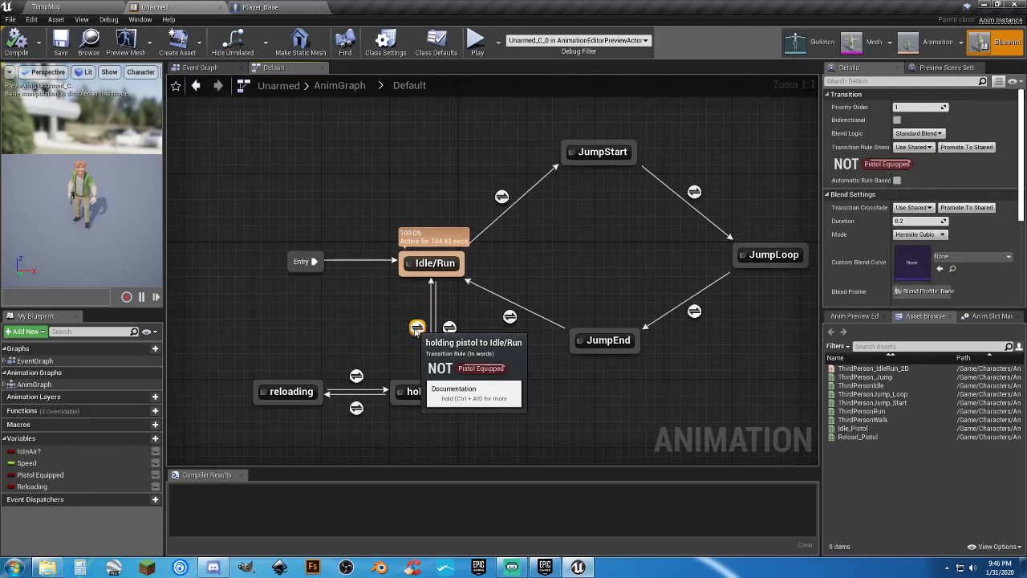
pyautogui.doubleClick(417, 328)
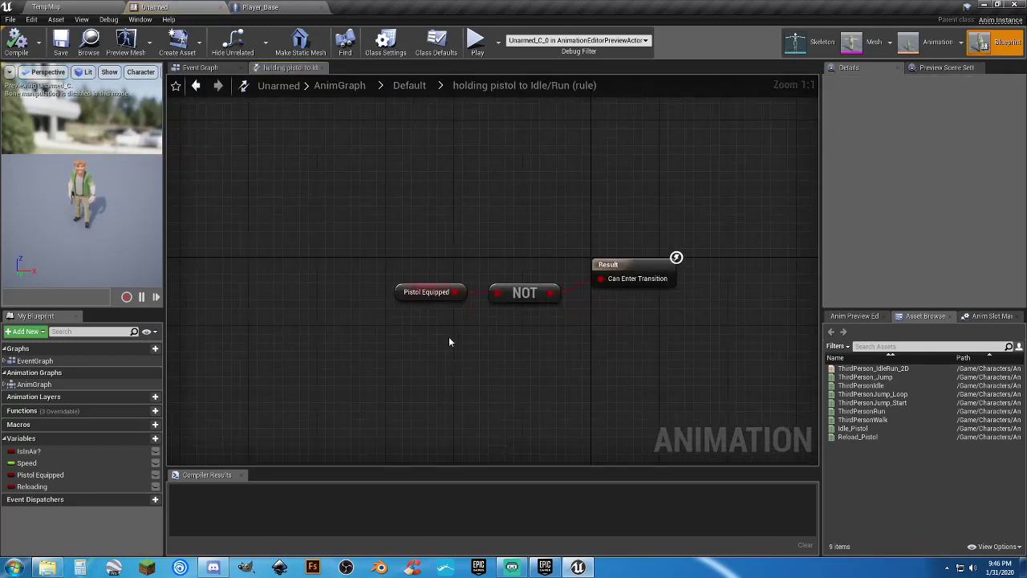
pyautogui.moveTo(449, 336); pyautogui.dragTo(380, 262)
pyautogui.moveTo(545, 339); pyautogui.dragTo(478, 261)
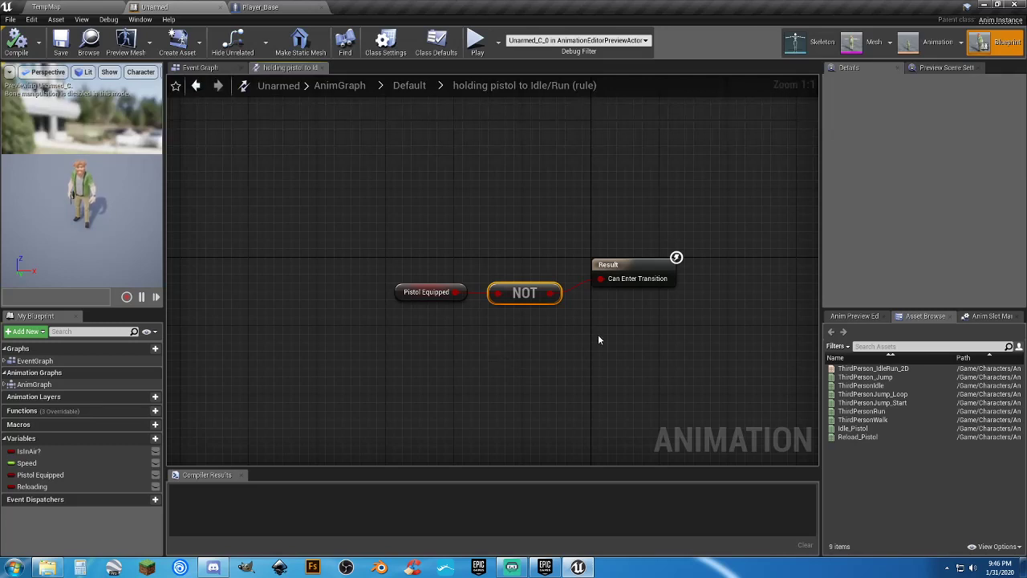
pyautogui.click(409, 85)
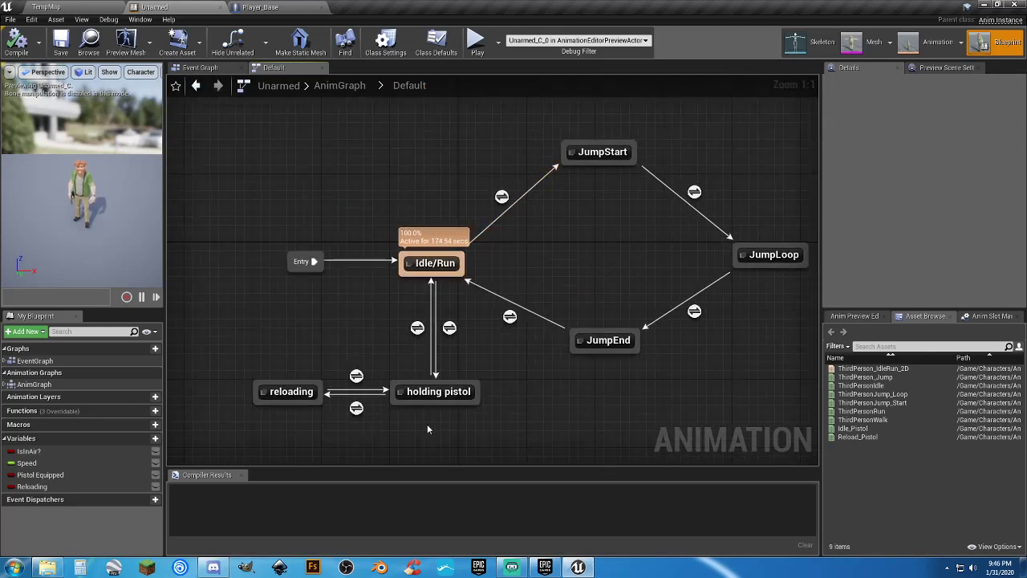
pyautogui.moveTo(464, 427); pyautogui.dragTo(391, 315)
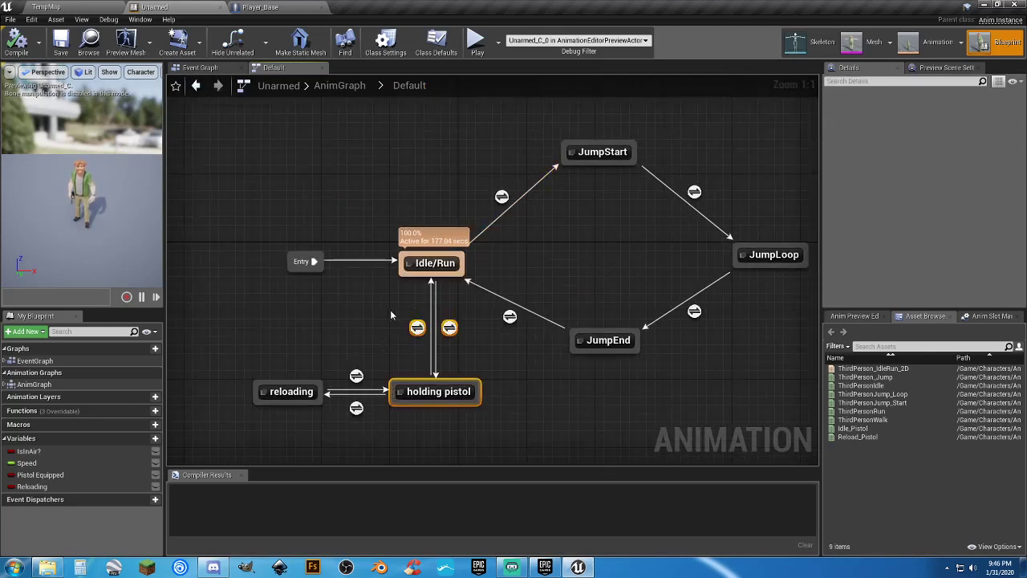
pyautogui.click(518, 378)
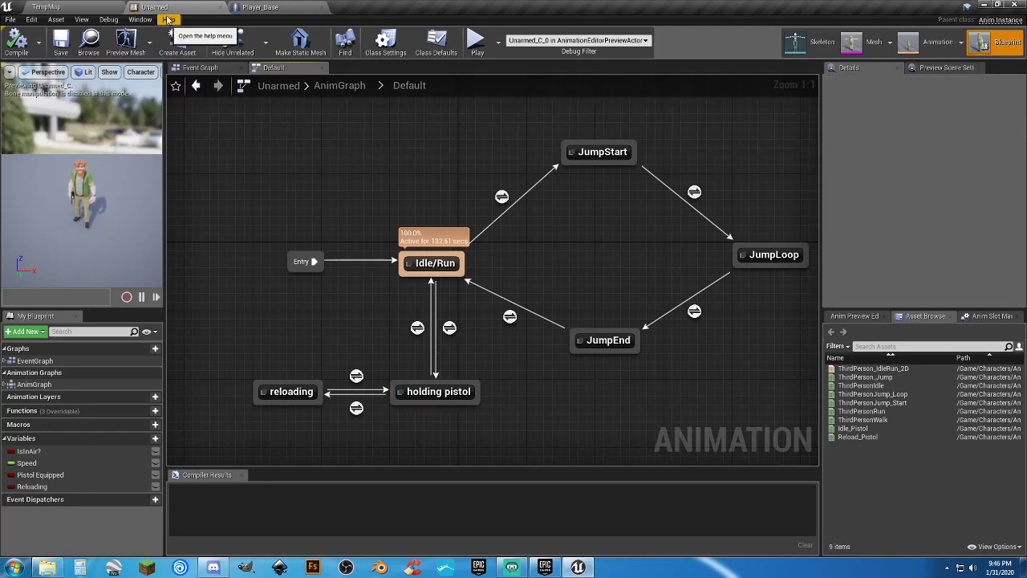
# Switch to the Player_Base event graph and survey the equip, reload and firing node chains below the Turn on Crosshair group.
pyautogui.click(258, 7)
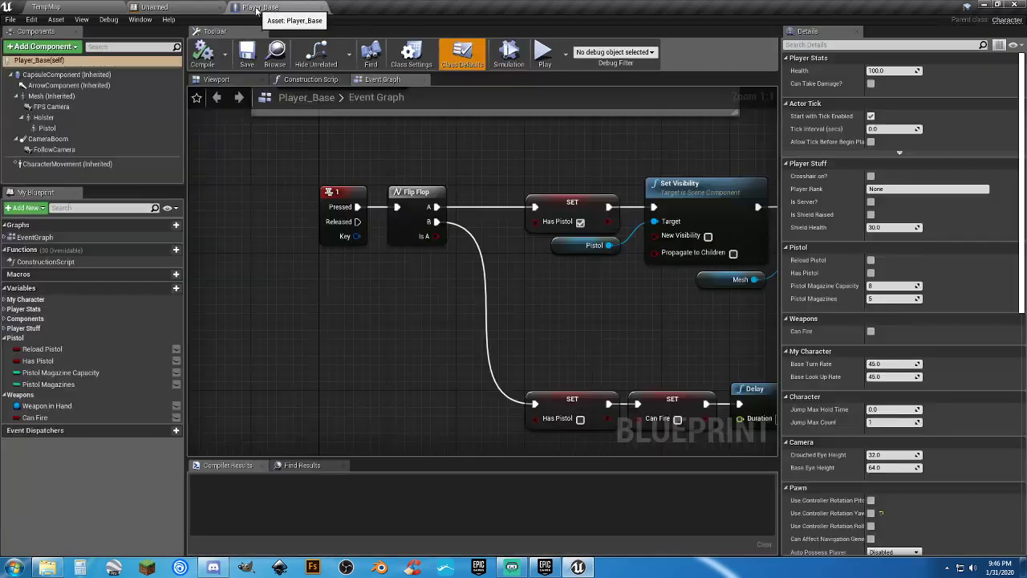
pyautogui.scroll(-5, 285, 366)
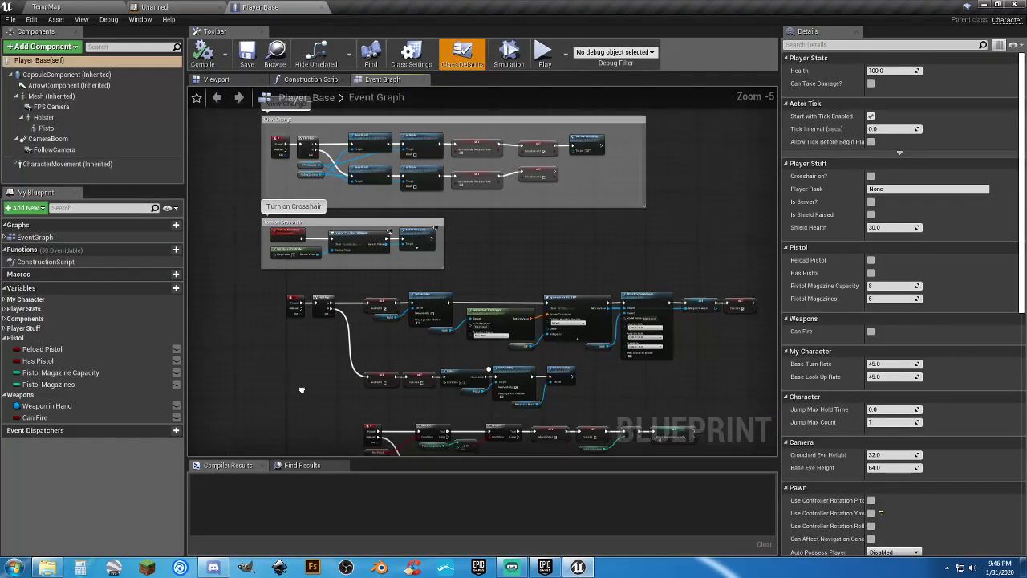
pyautogui.moveTo(301, 390); pyautogui.dragTo(316, 246, button='right')
pyautogui.scroll(-2, 243, 231)
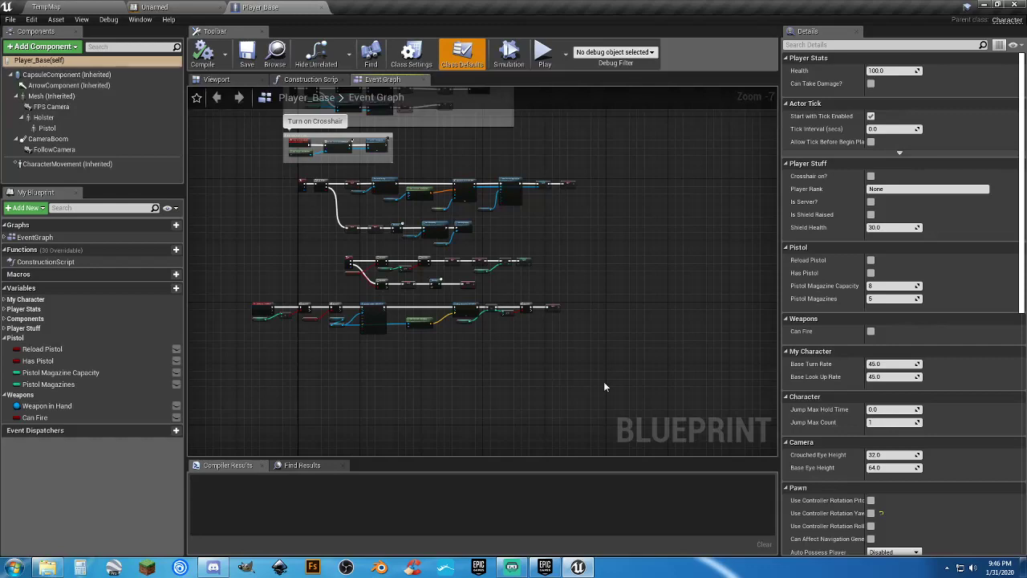
pyautogui.moveTo(612, 381); pyautogui.dragTo(235, 177)
# Examine the pistol node chains up close, including the R key reload branches on Has Pistol and Pistol Magazines.
pyautogui.scroll(7, 289, 193)
pyautogui.moveTo(364, 276); pyautogui.dragTo(314, 147, button='right')
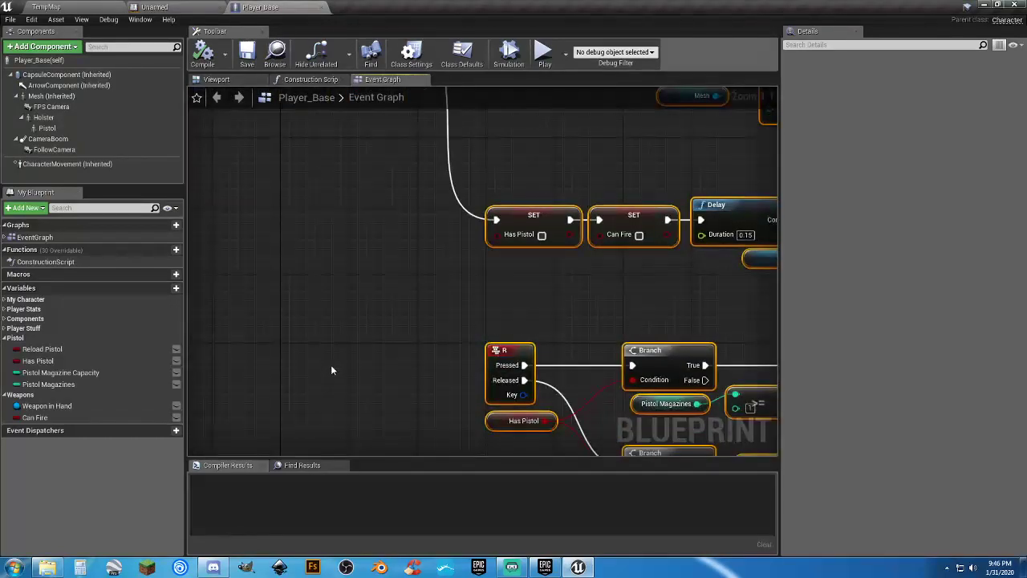
pyautogui.moveTo(331, 369); pyautogui.dragTo(368, 281, button='right')
pyautogui.moveTo(402, 336); pyautogui.dragTo(325, 150, button='right')
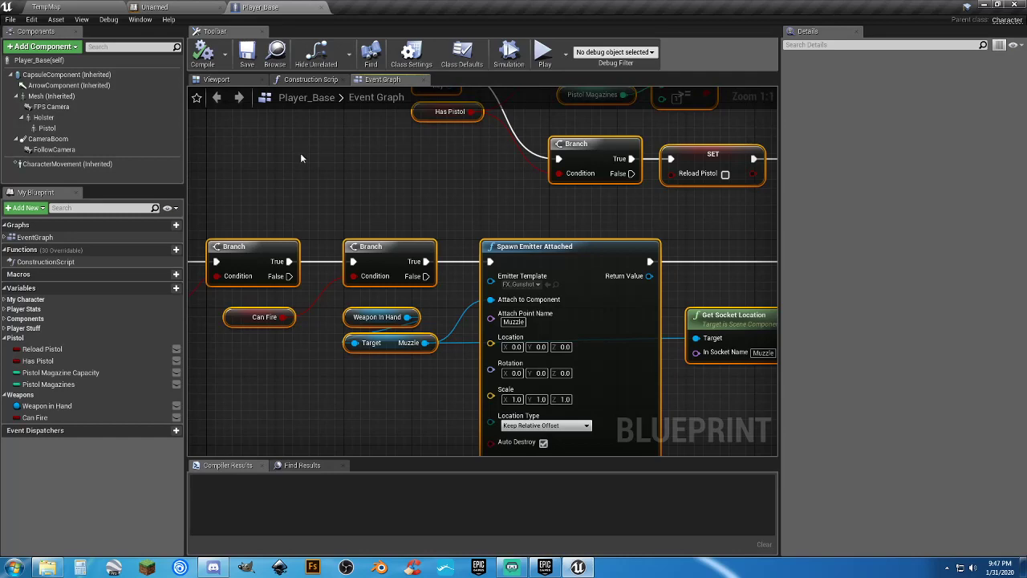
pyautogui.click(300, 152)
pyautogui.moveTo(310, 155); pyautogui.dragTo(314, 323, button='right')
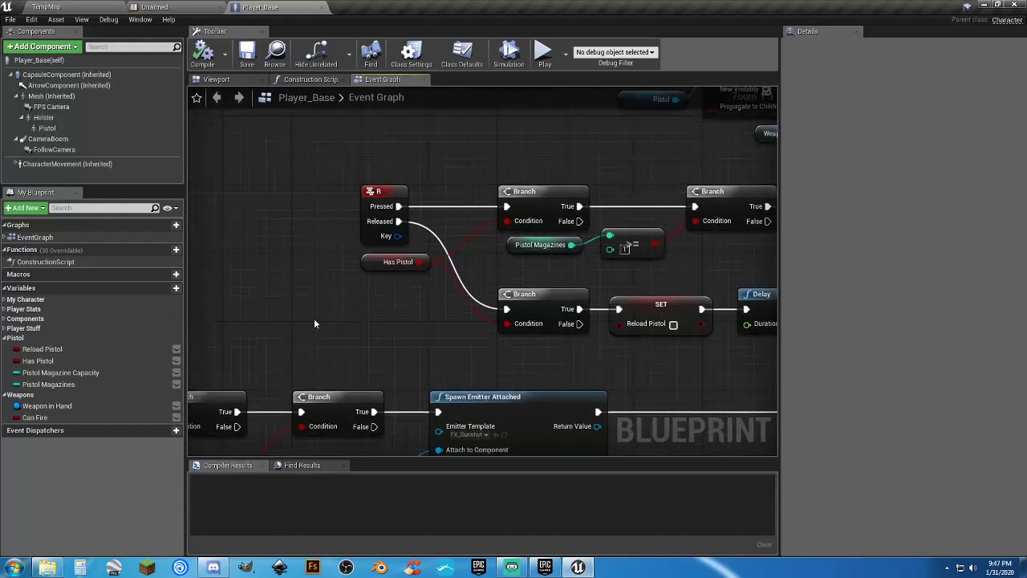
# Return to the TempMap level and browse the AnimStarterPack folder's animations.
pyautogui.click(172, 6)
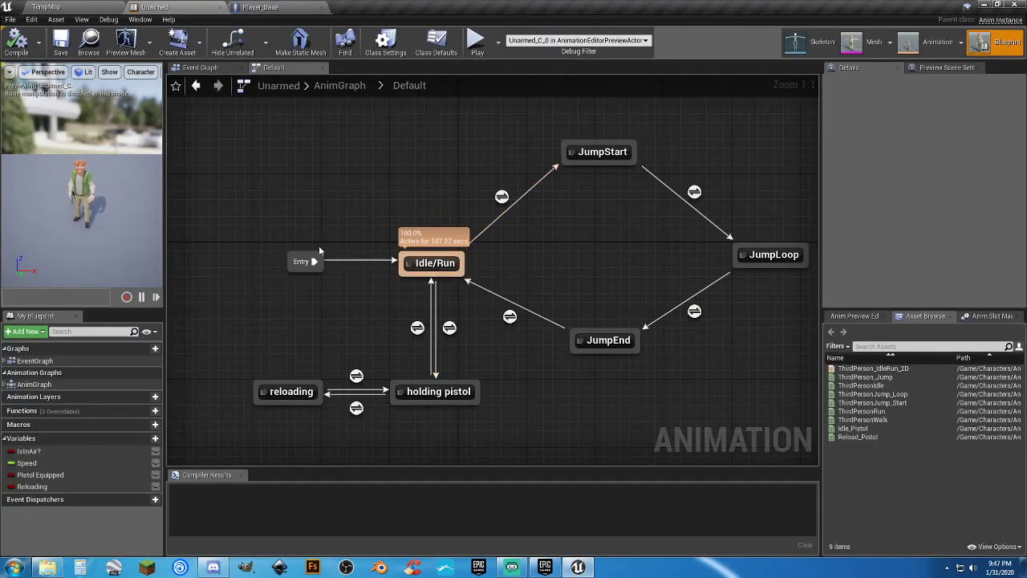
pyautogui.click(83, 7)
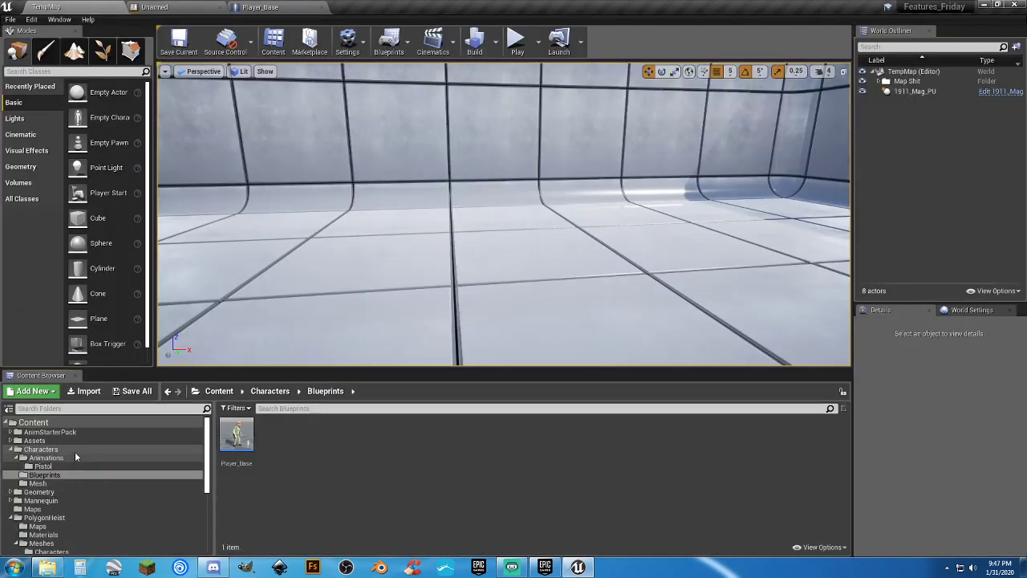
pyautogui.click(56, 433)
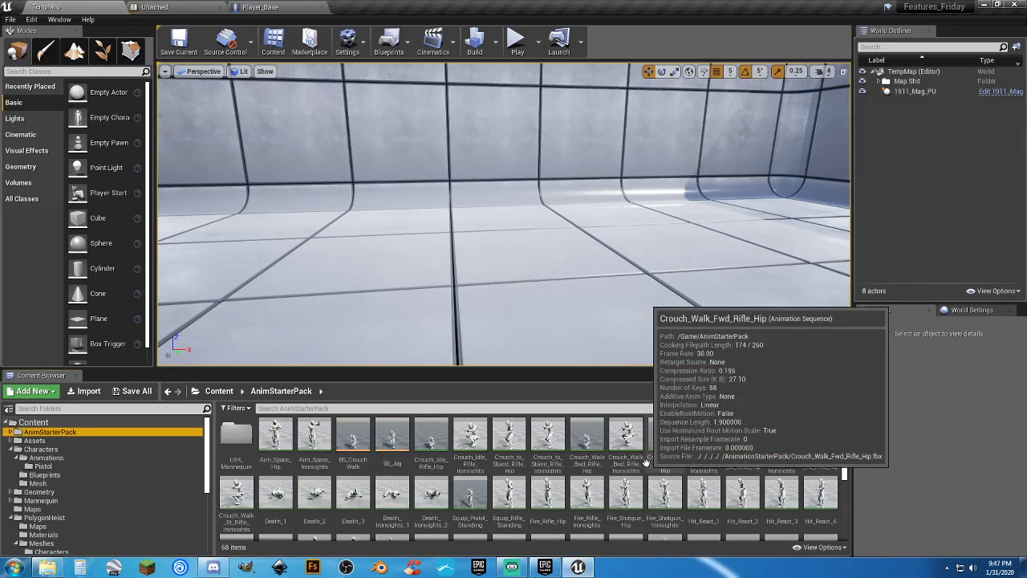
pyautogui.scroll(-5, 94, 460)
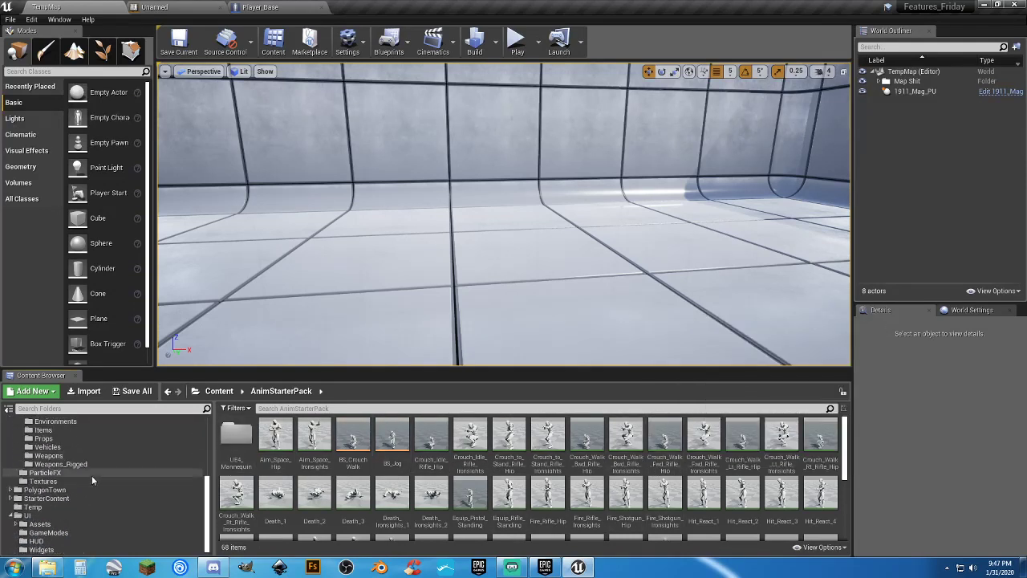
# Delete the Equip_Pistol_Standing, Idle_Pistol and Reload_Pistol animations from the Temp folder.
pyautogui.click(48, 507)
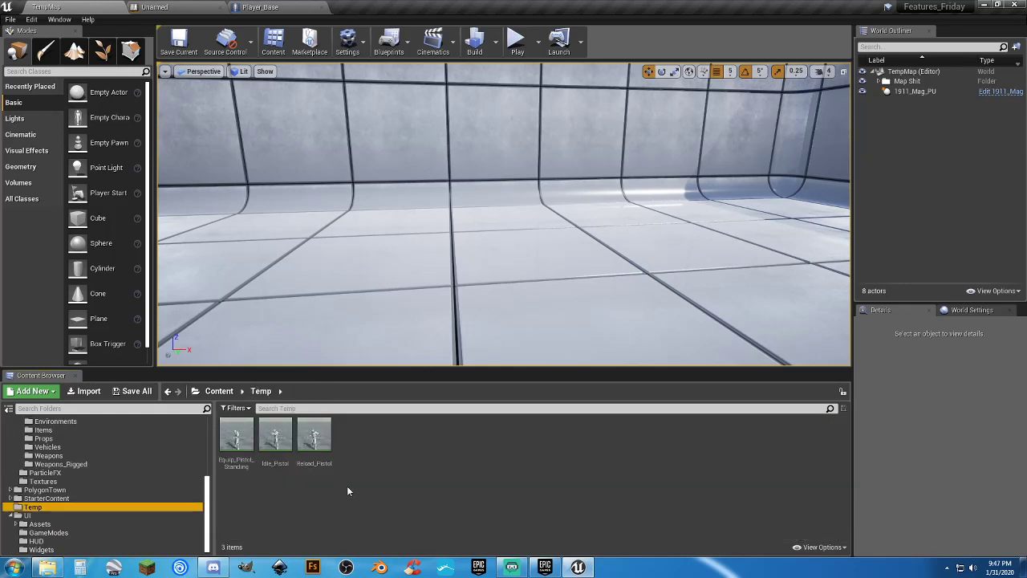
pyautogui.click(320, 461)
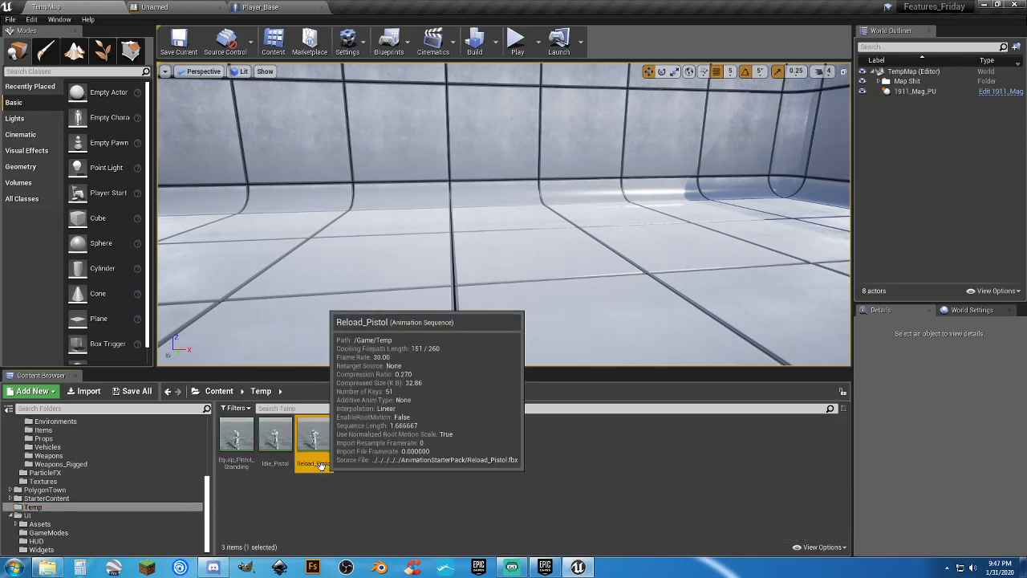
pyautogui.keyDown('shift'); pyautogui.click(238, 465); pyautogui.keyUp('shift')
pyautogui.press('Delete')
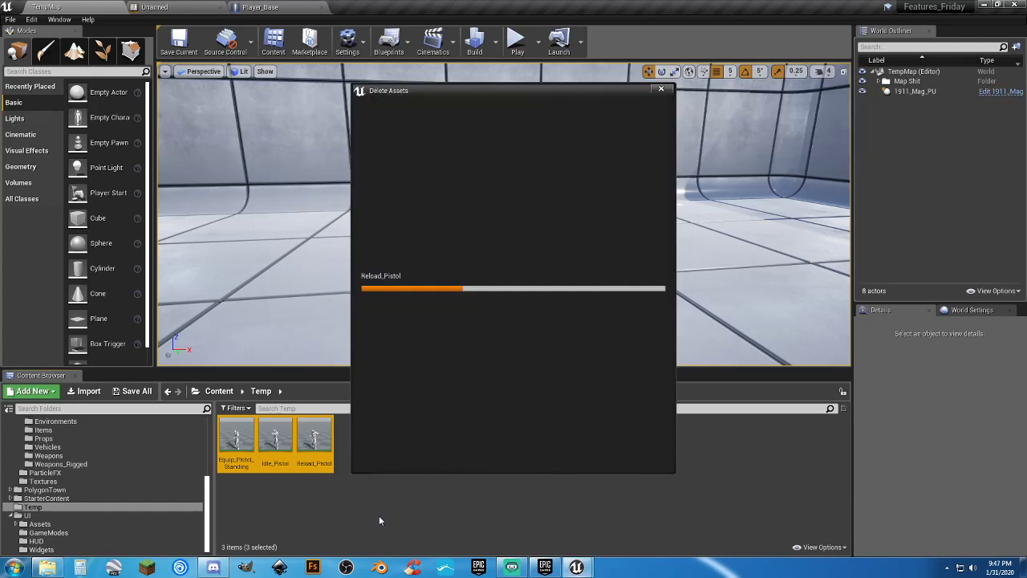
pyautogui.click(437, 454)
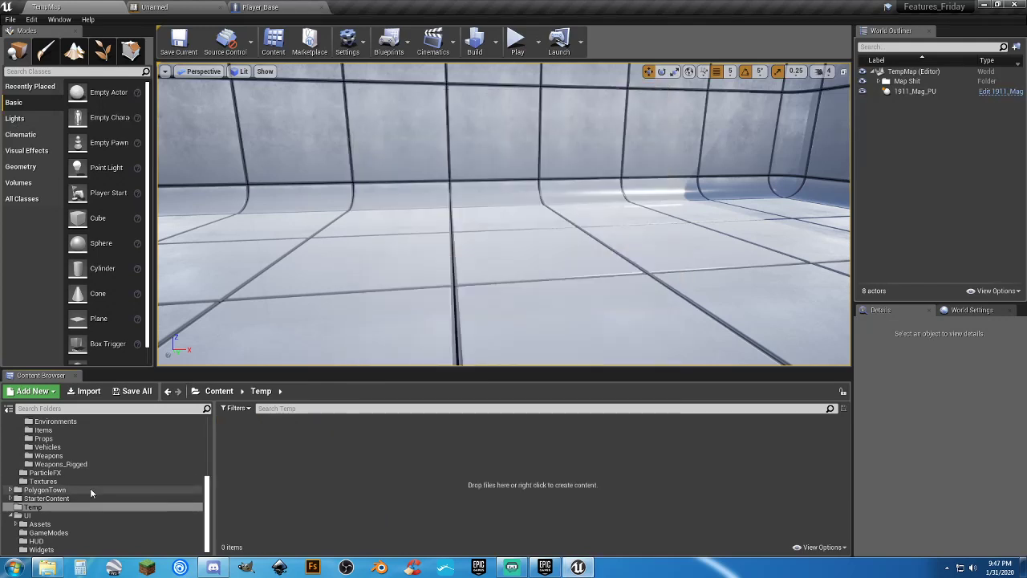
# Browse the AnimStarterPack folder, preview the Fire_Rifle_Hip animation, and return to the TempMap level.
pyautogui.scroll(3, 88, 497)
pyautogui.scroll(3, 87, 494)
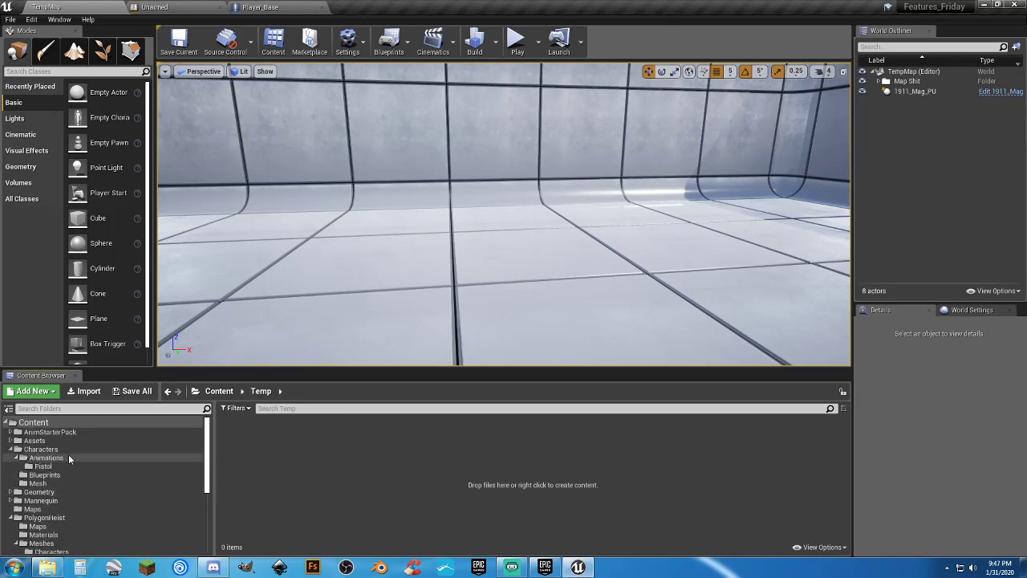
pyautogui.click(69, 433)
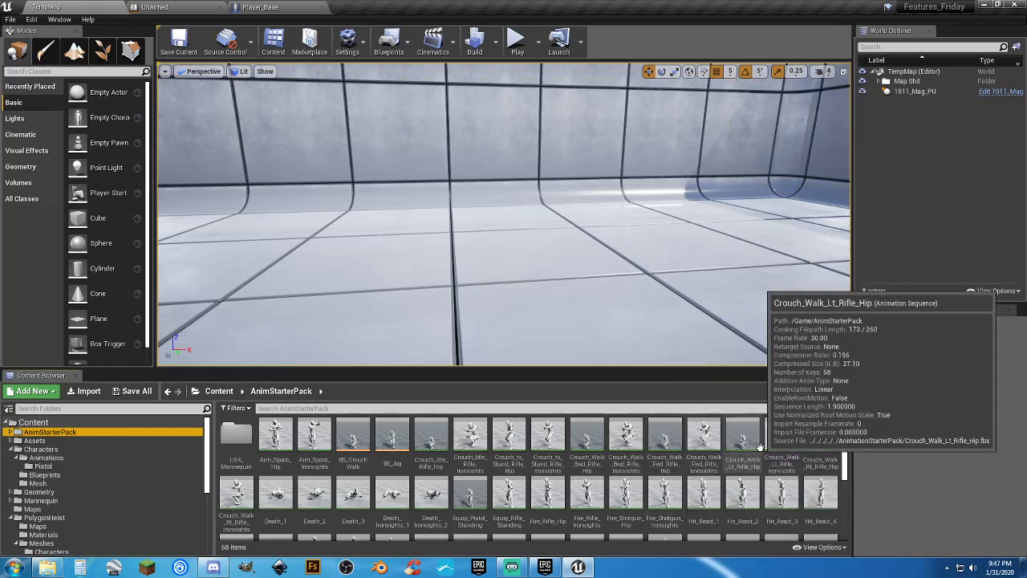
pyautogui.scroll(-2, 779, 451)
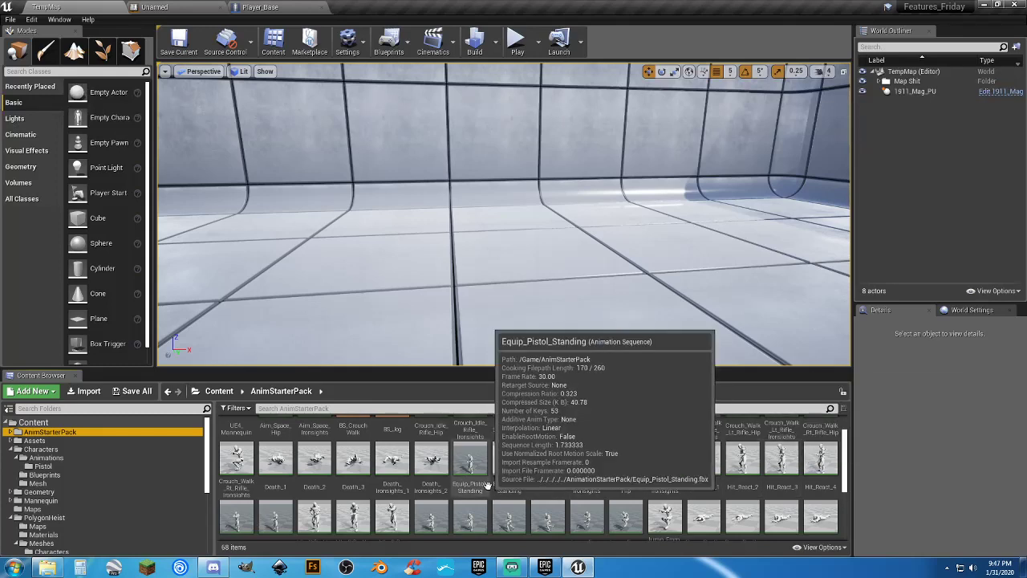
pyautogui.moveTo(709, 477)
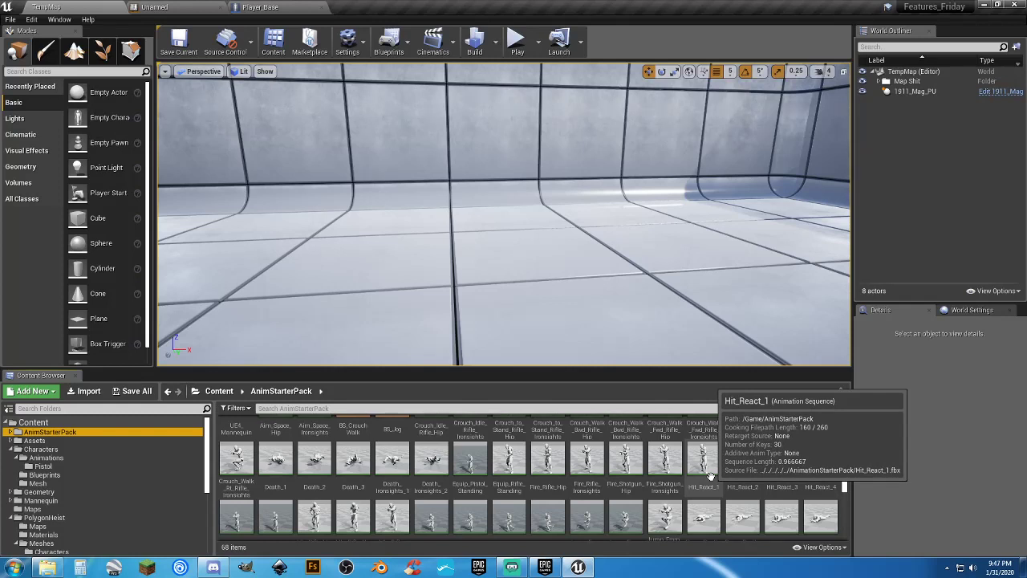
pyautogui.scroll(-1, 710, 477)
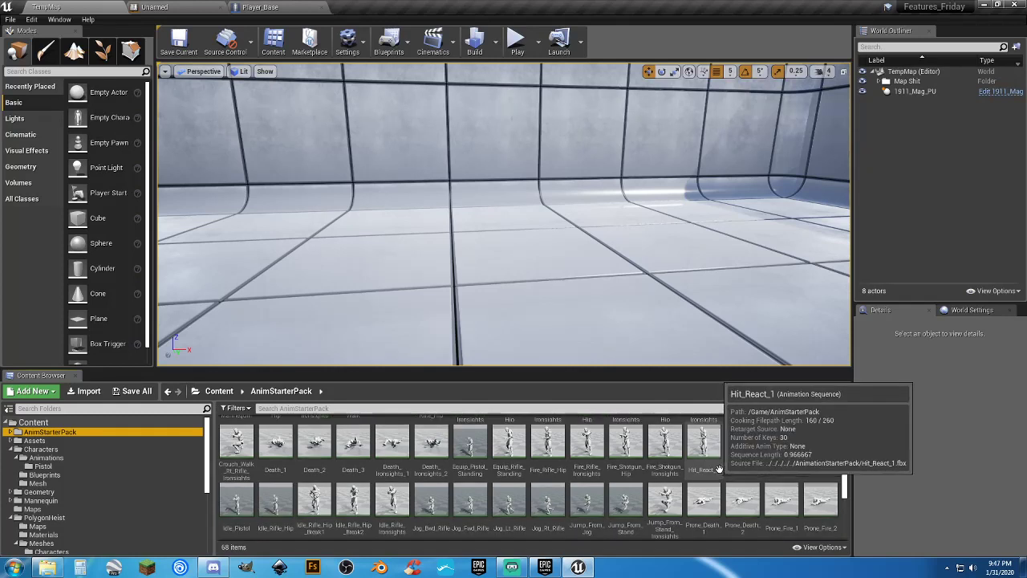
pyautogui.doubleClick(547, 444)
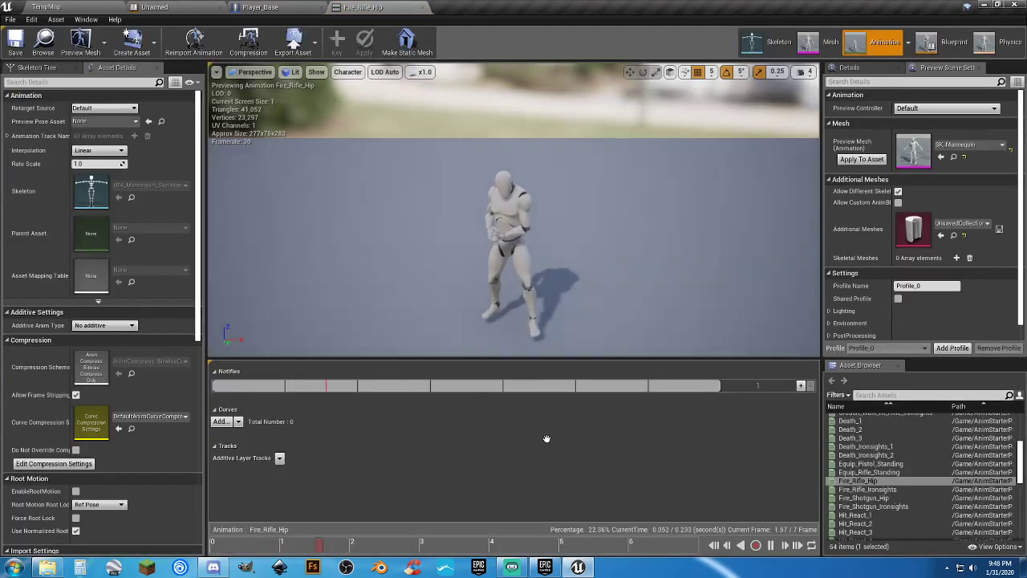
pyautogui.click(423, 7)
pyautogui.click(92, 8)
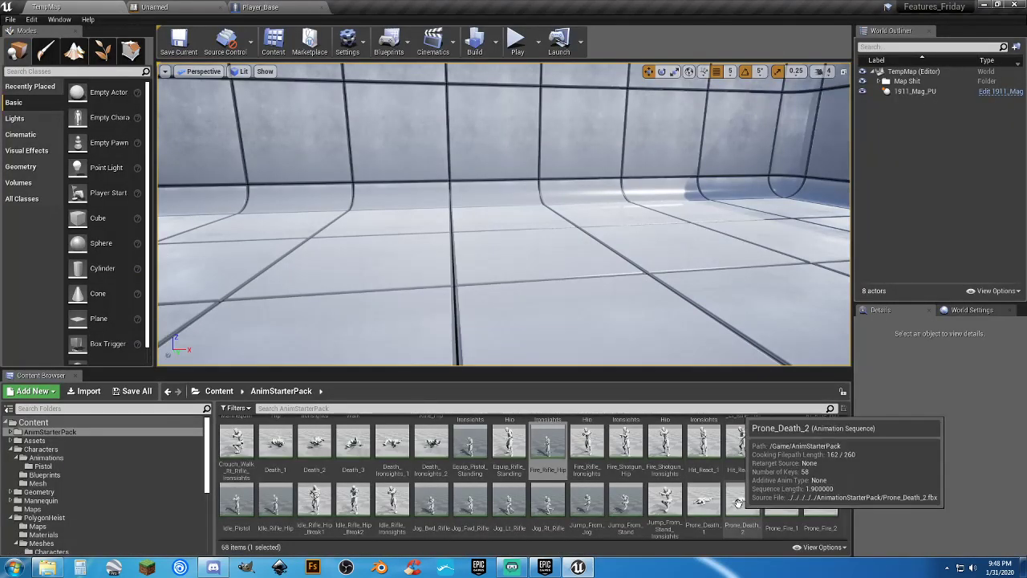
# Look through the AnimStarterPack animations, checking the prone, idle rifle and aim sequences.
pyautogui.scroll(-1, 718, 504)
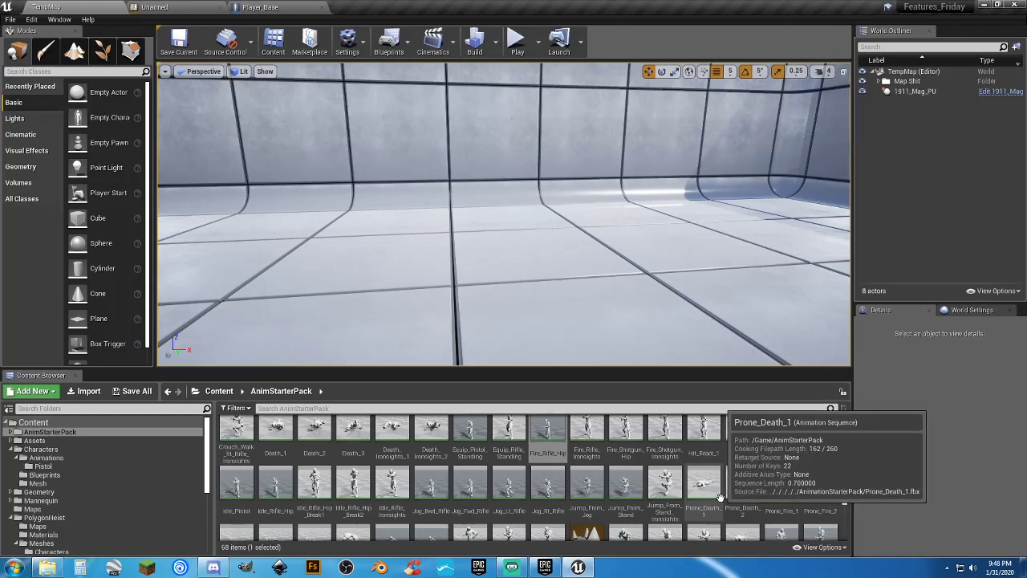
pyautogui.scroll(1, 719, 493)
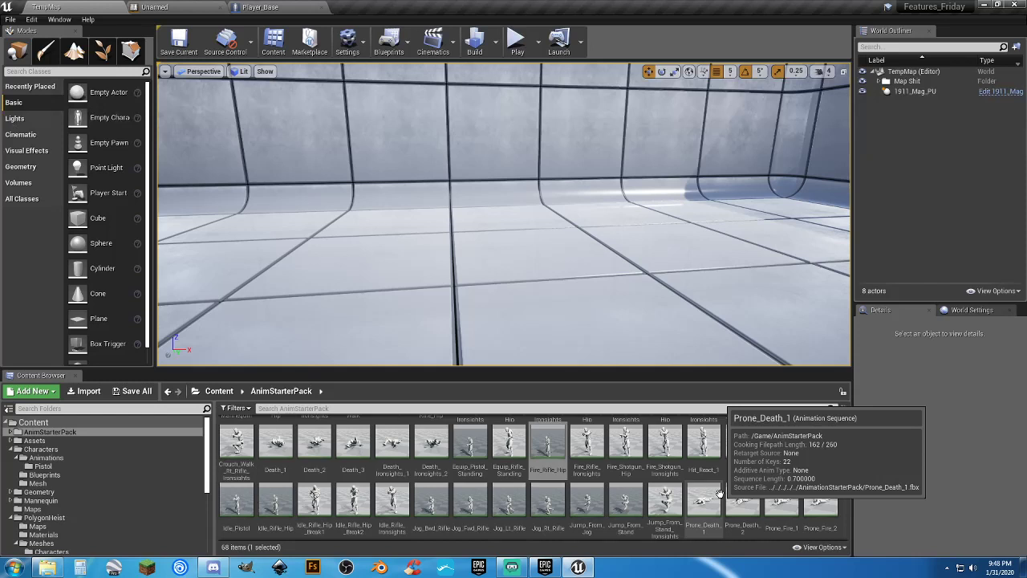
pyautogui.scroll(-2, 718, 493)
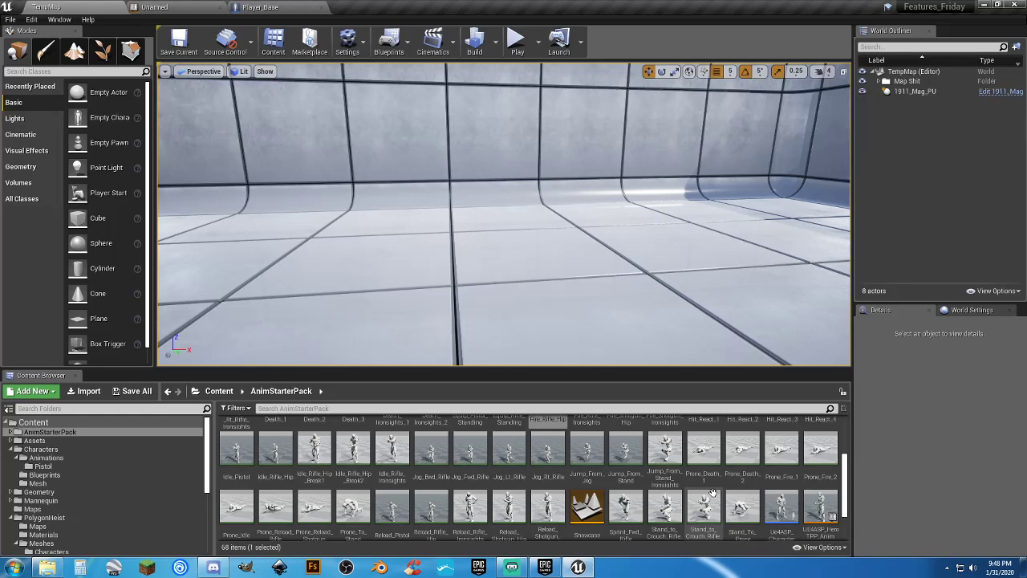
pyautogui.click(275, 449)
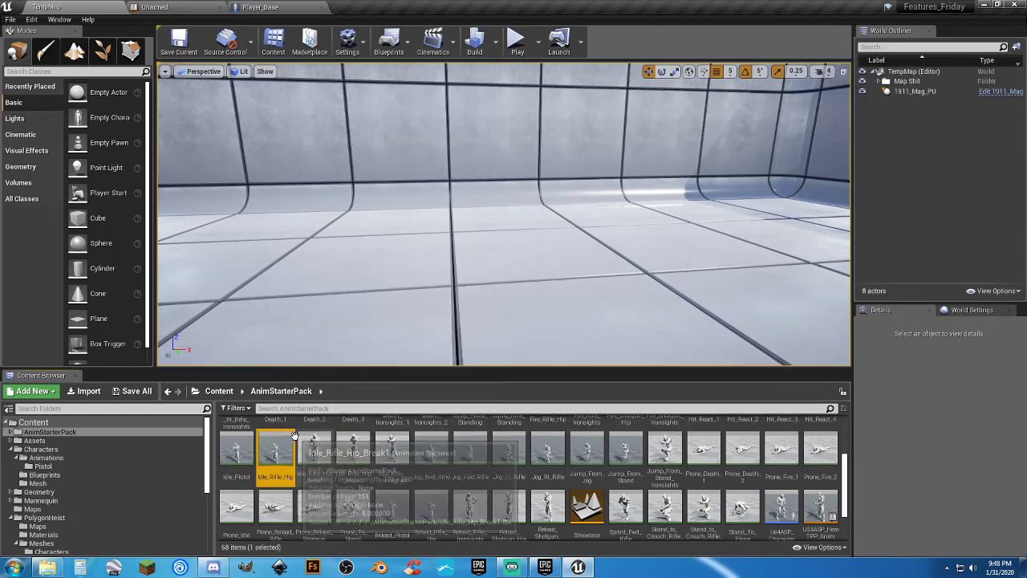
pyautogui.moveTo(278, 453)
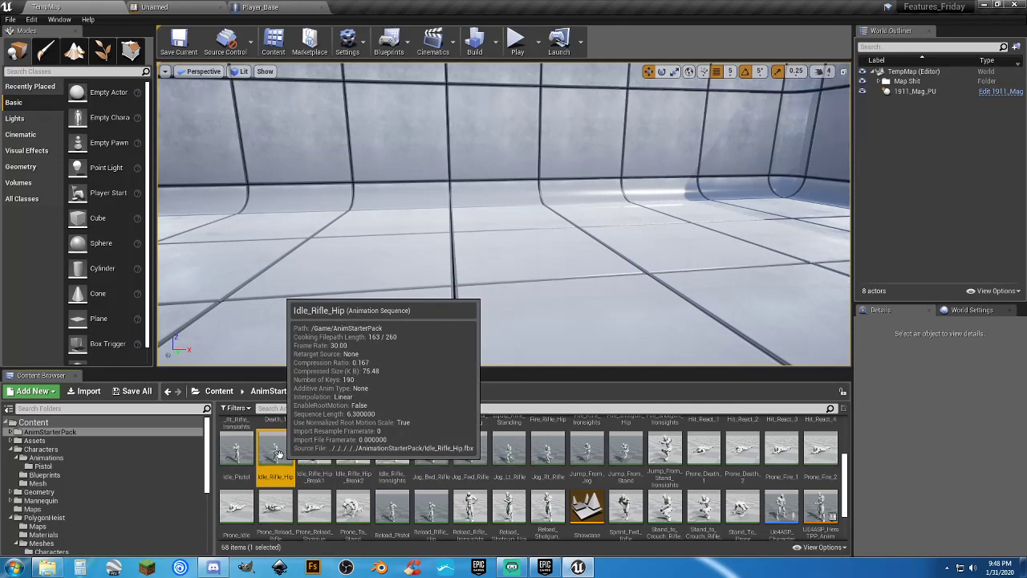
pyautogui.scroll(1, 277, 453)
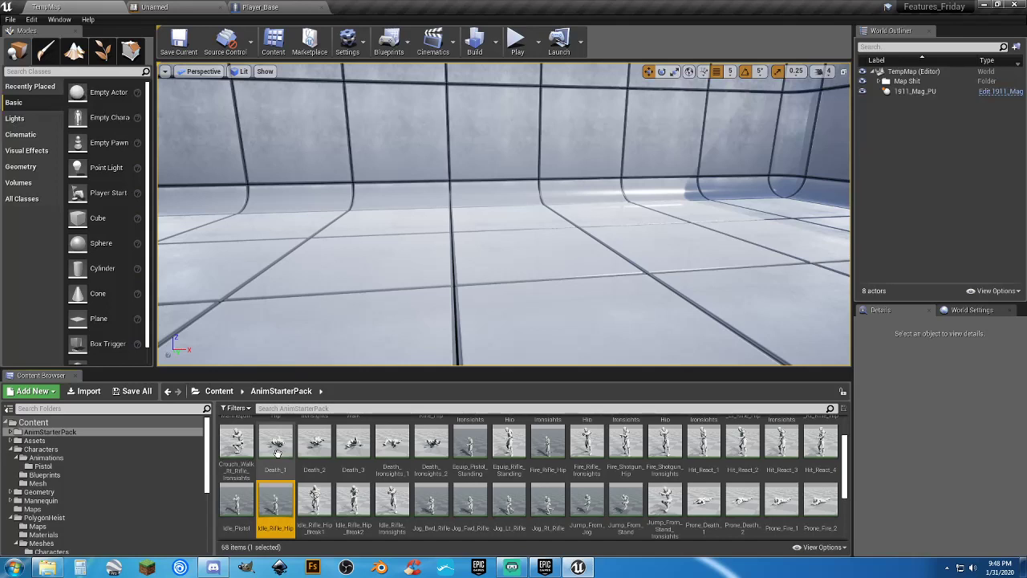
pyautogui.scroll(1, 278, 452)
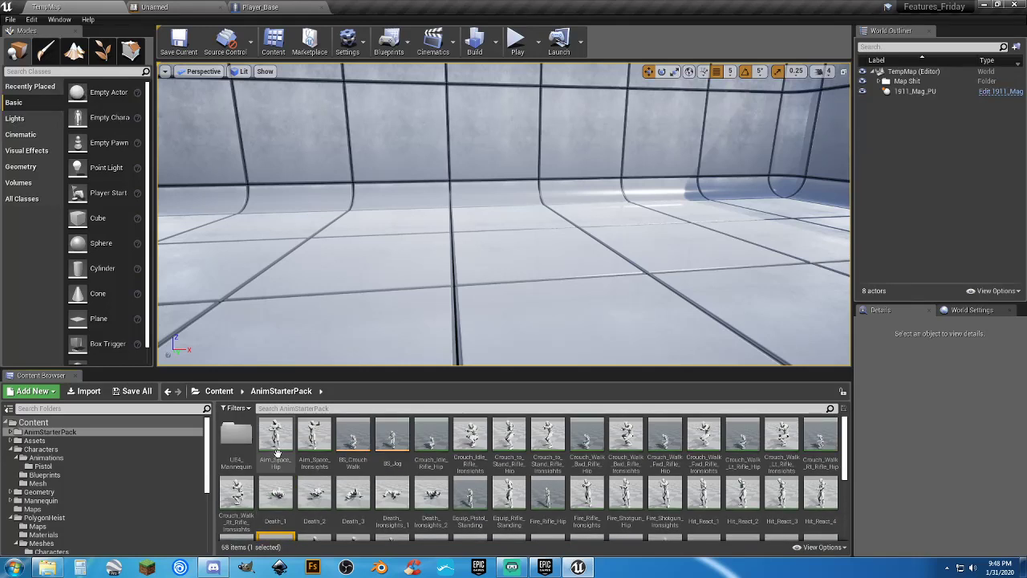
pyautogui.scroll(-1, 278, 452)
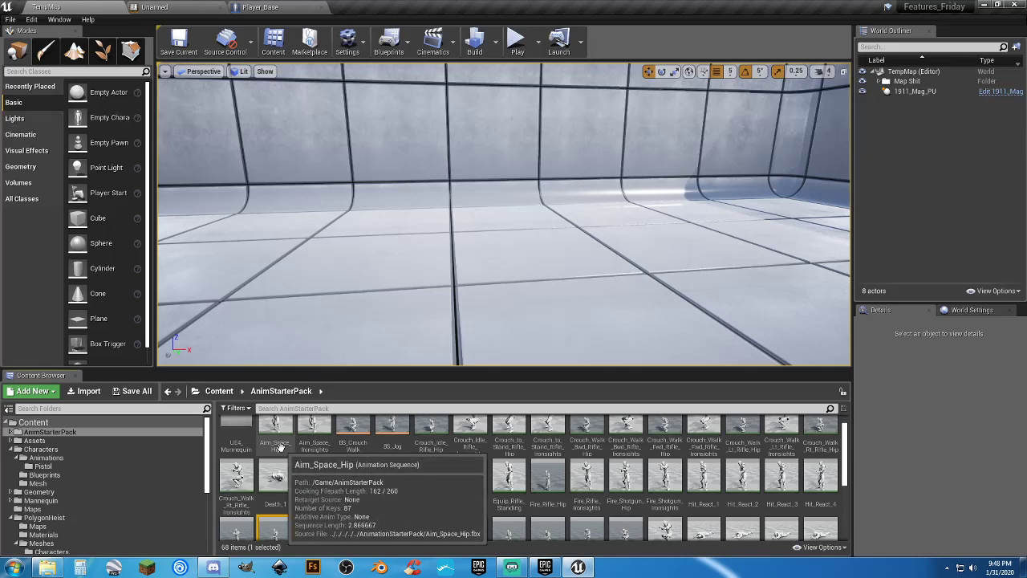
pyautogui.scroll(2, 490, 505)
pyautogui.scroll(-4, 482, 490)
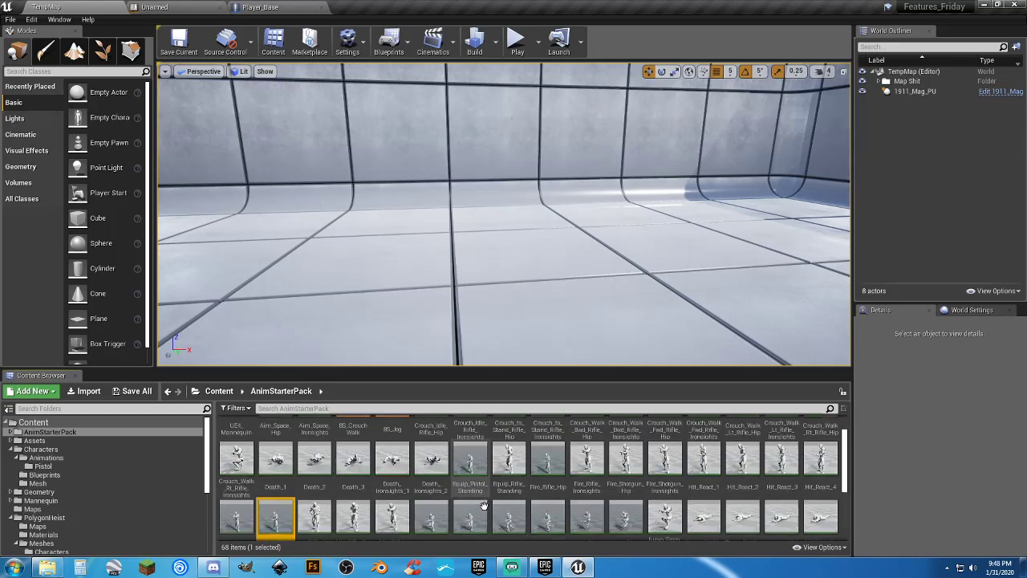
# Set up a duplicate-and-retarget of AnimStarterPack's Death_1 animation with SK_Polygon as the target skeleton.
pyautogui.click(281, 446)
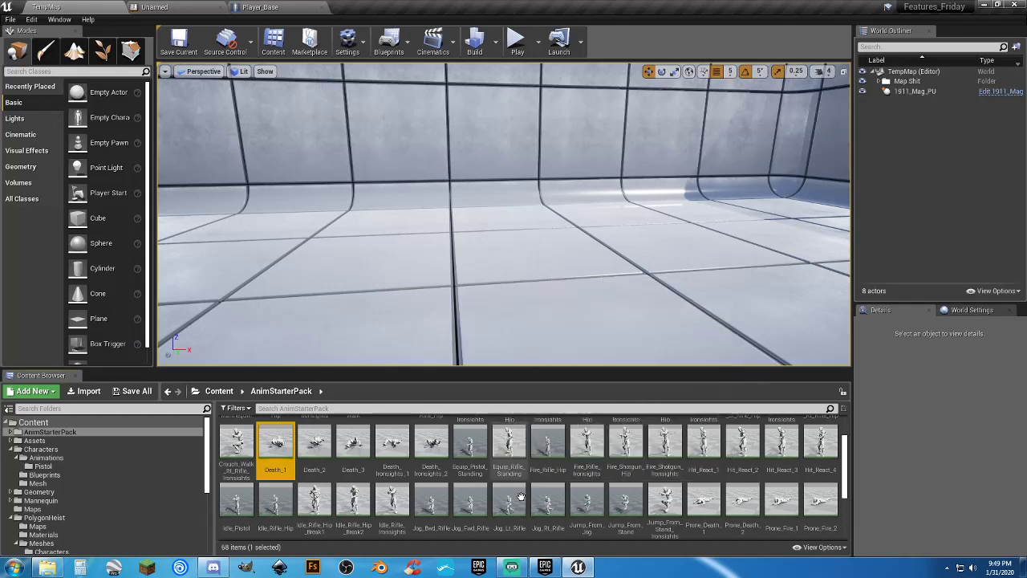
pyautogui.moveTo(547, 571)
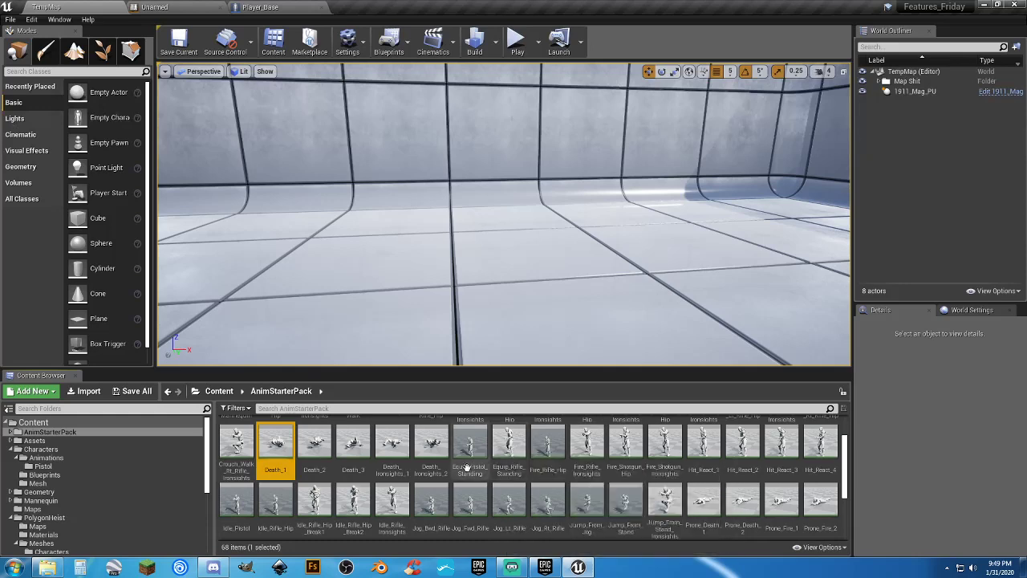
pyautogui.scroll(-1, 264, 450)
pyautogui.scroll(1, 264, 450)
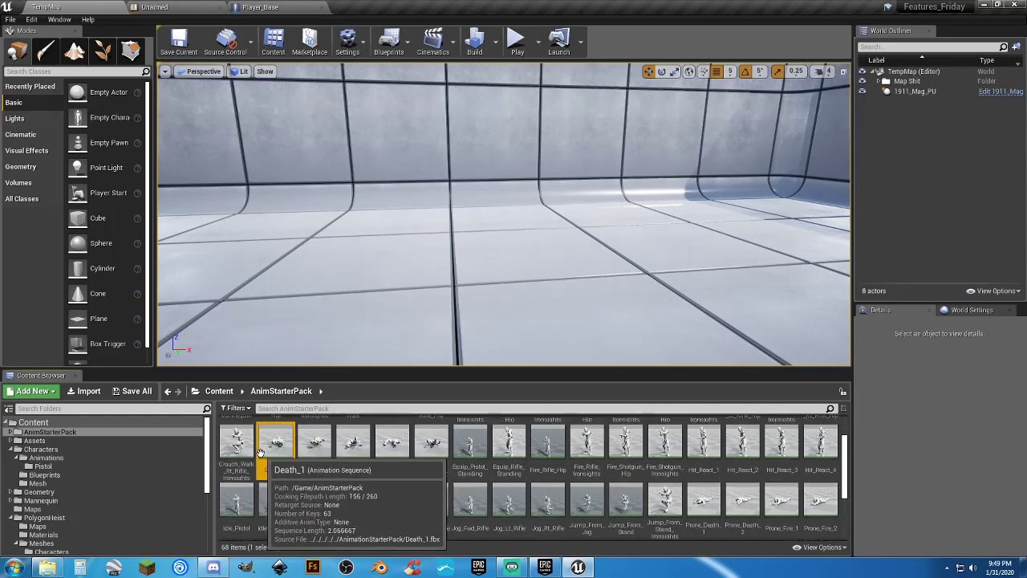
pyautogui.scroll(-4, 109, 499)
pyautogui.scroll(-3, 106, 500)
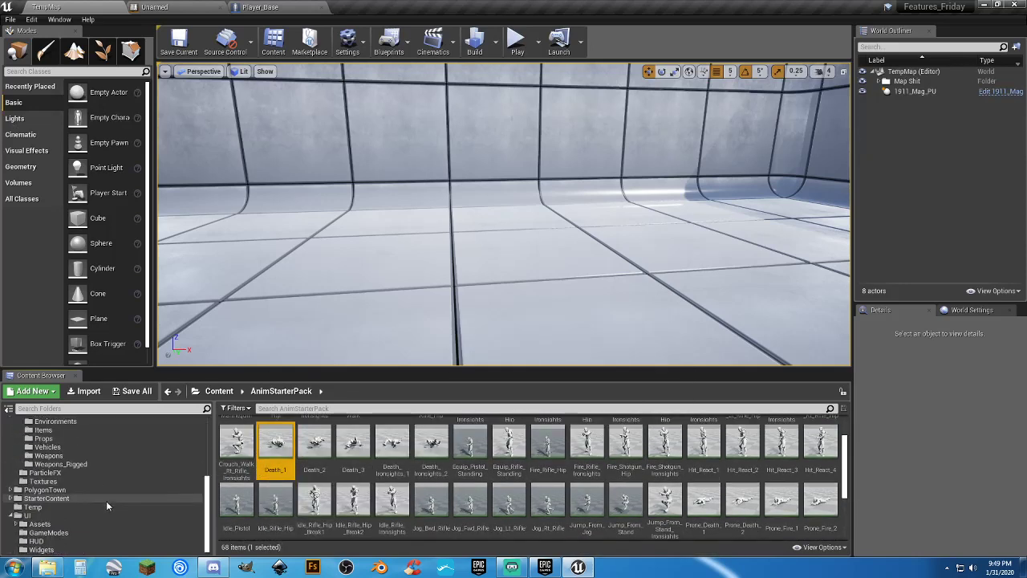
pyautogui.moveTo(275, 450)
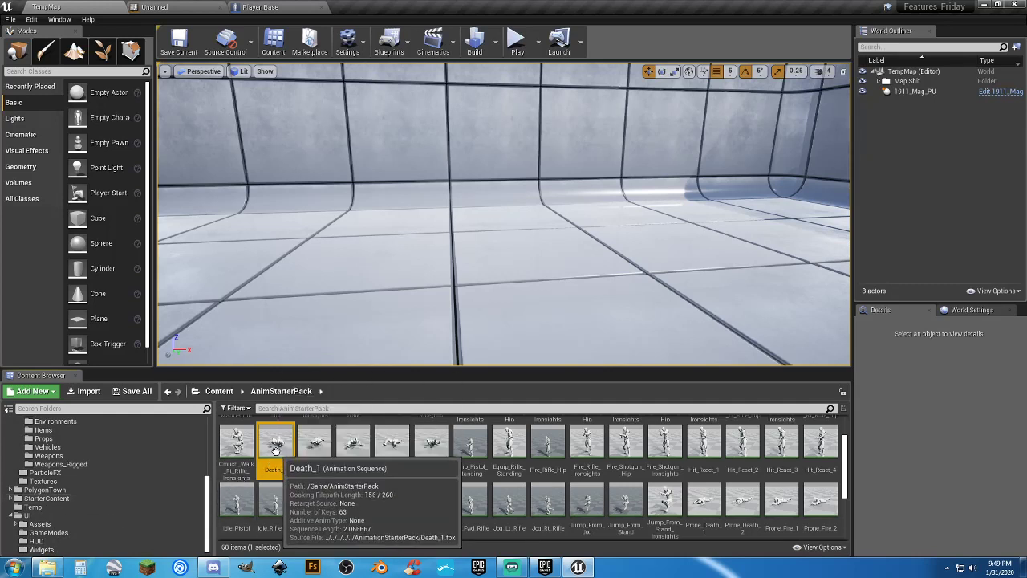
pyautogui.rightClick(275, 450)
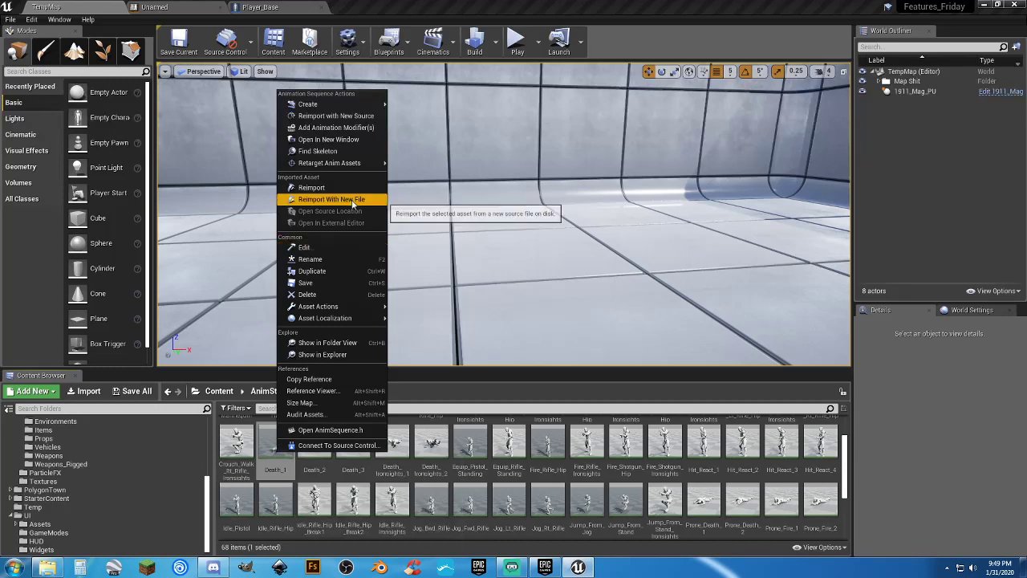
pyautogui.moveTo(365, 164)
pyautogui.click(428, 164)
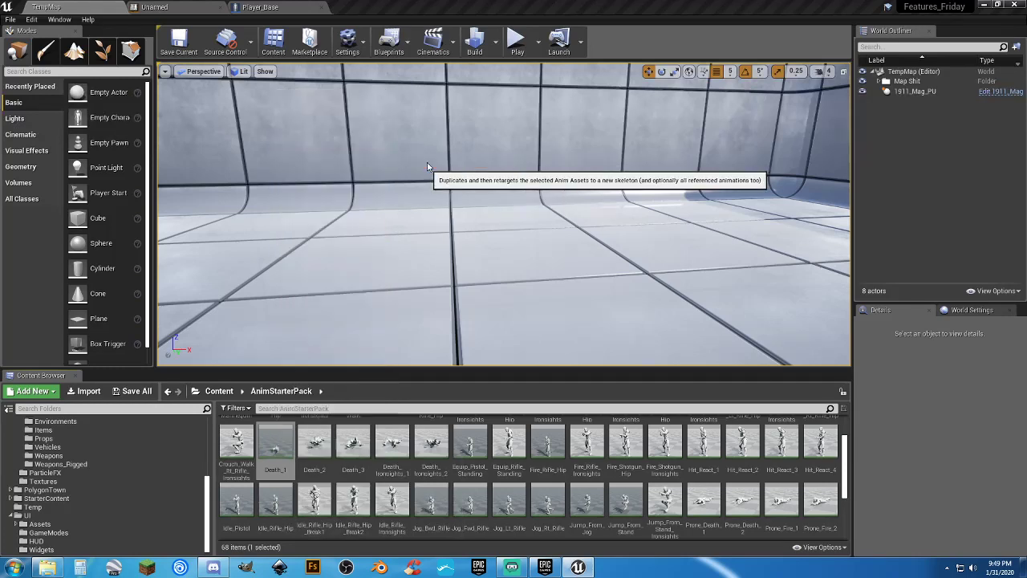
pyautogui.click(265, 224)
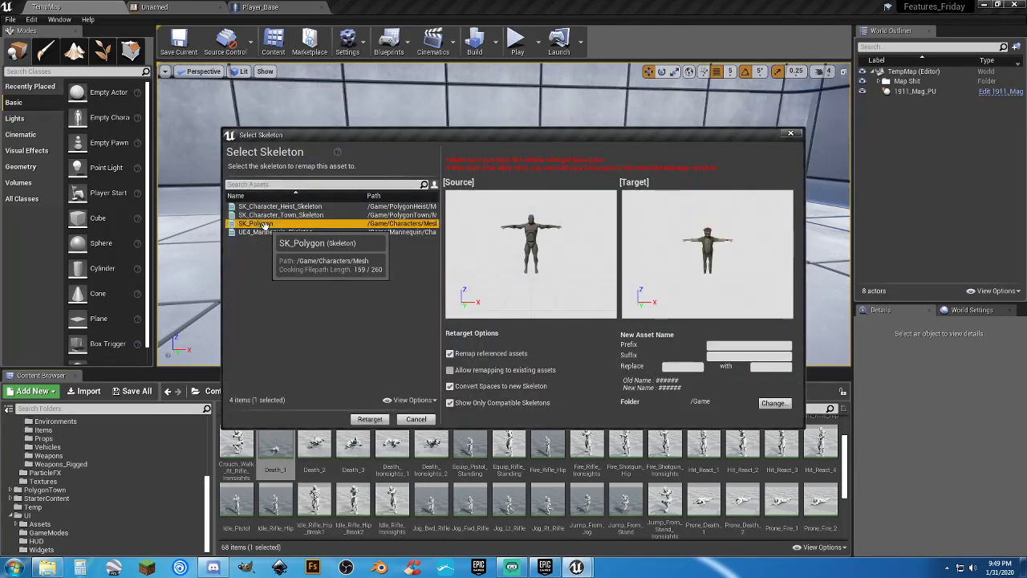
# Confirm the root Content folder as the destination and retarget the Death_1 duplicate.
pyautogui.click(773, 404)
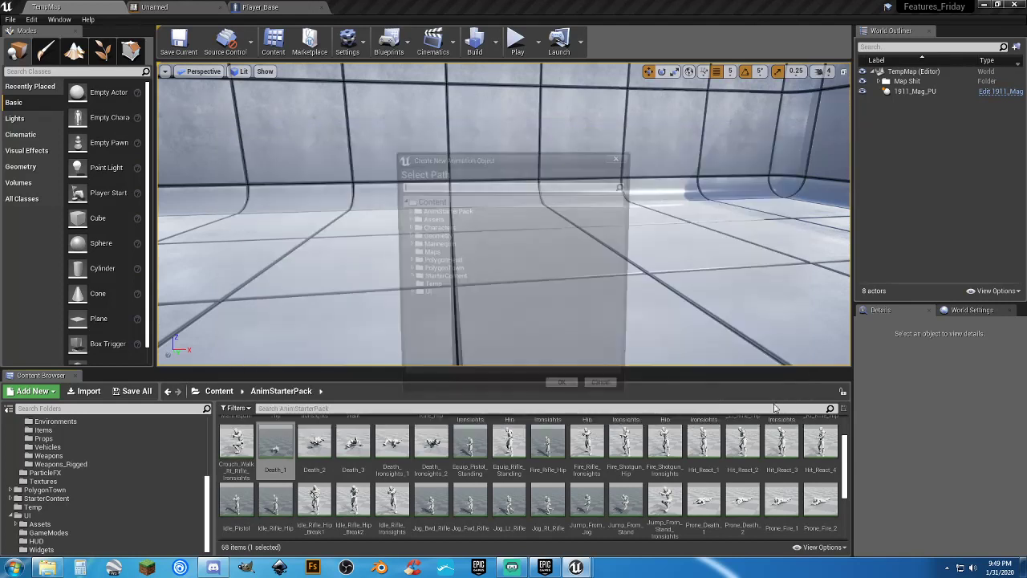
pyautogui.click(406, 227)
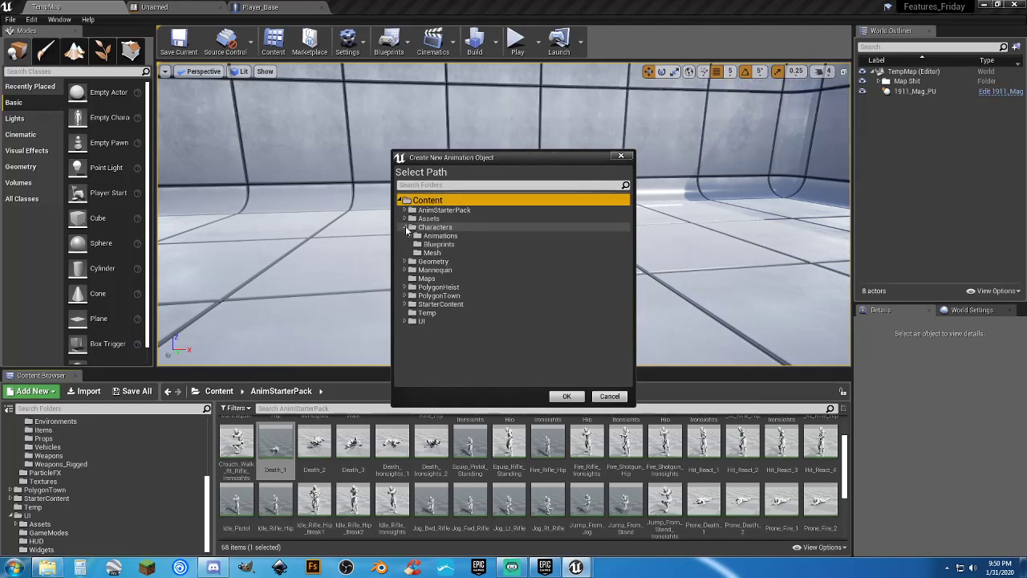
pyautogui.click(411, 236)
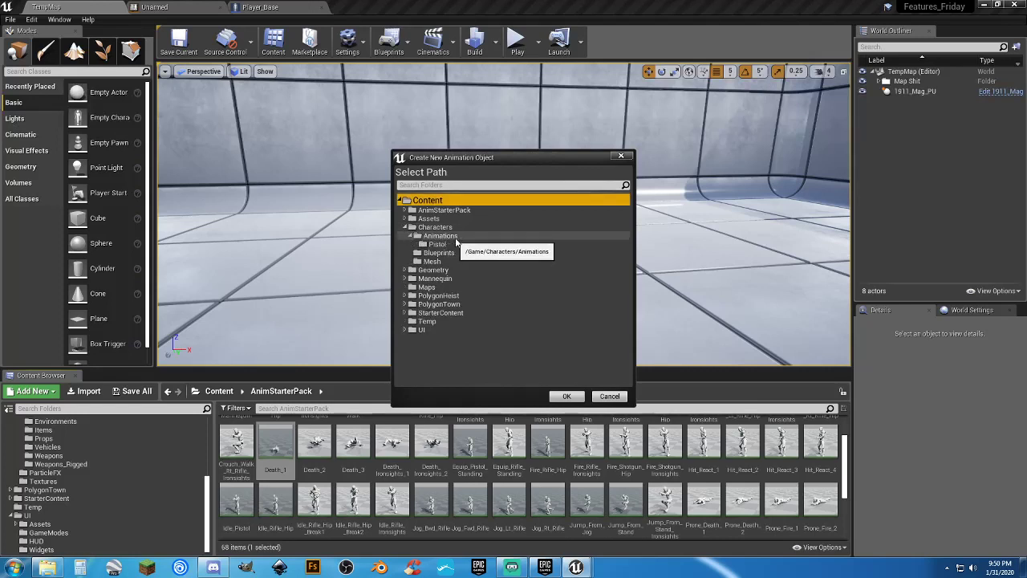
pyautogui.click(566, 397)
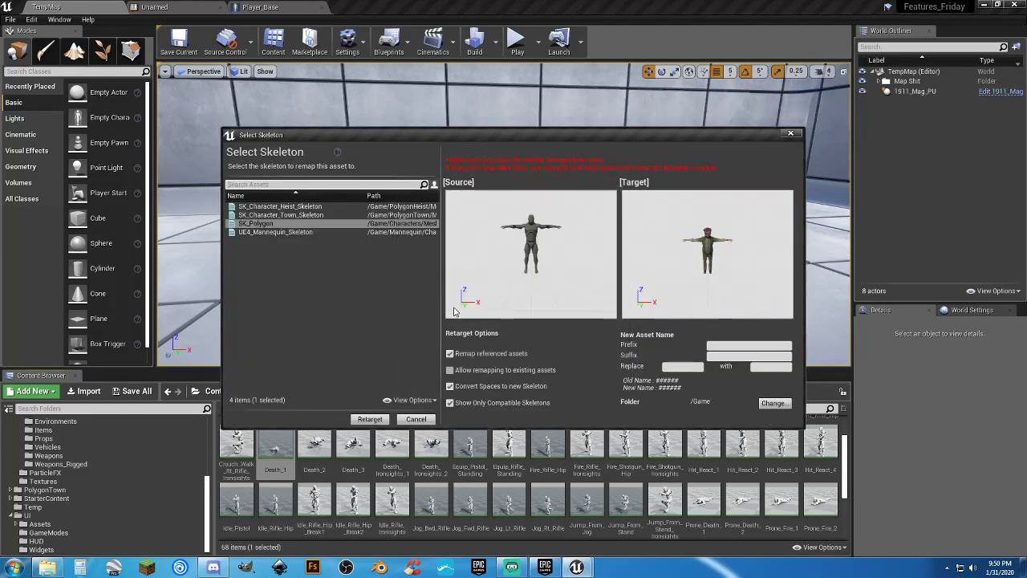
pyautogui.click(370, 419)
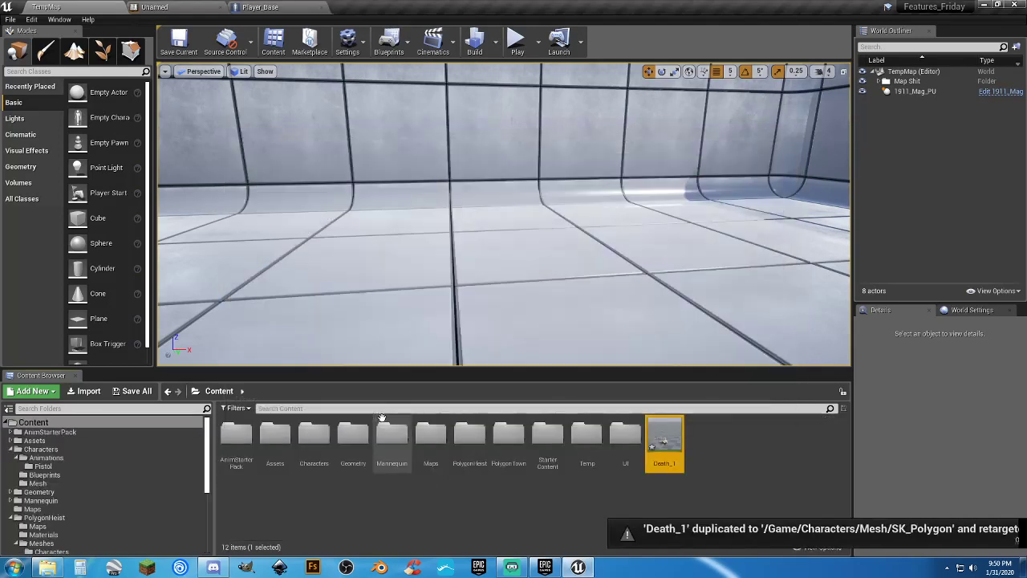
# Move the retargeted Death_1 animation into the Characters/Animations folder and open that folder.
pyautogui.click(491, 507)
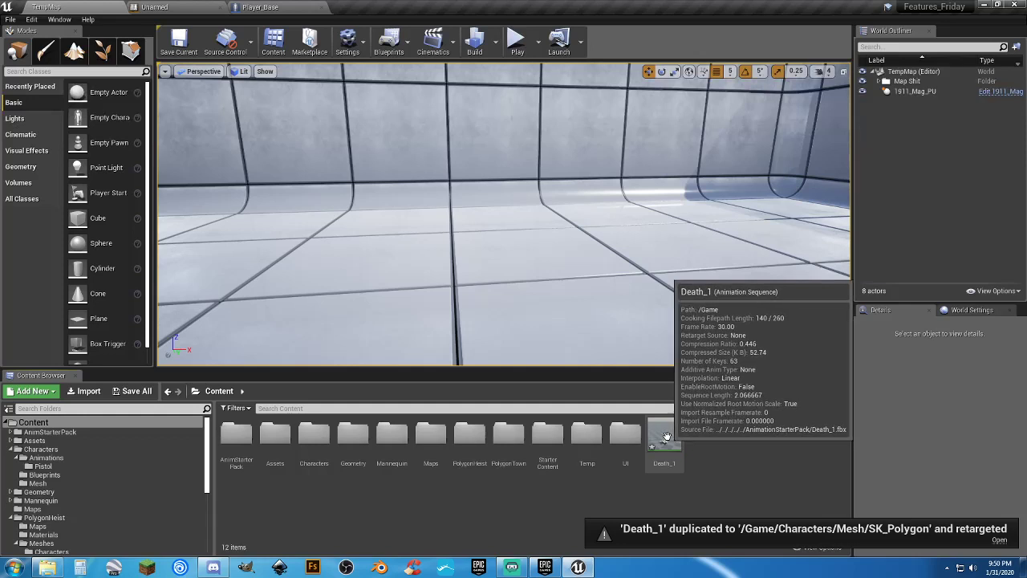
pyautogui.moveTo(666, 436); pyautogui.dragTo(76, 459)
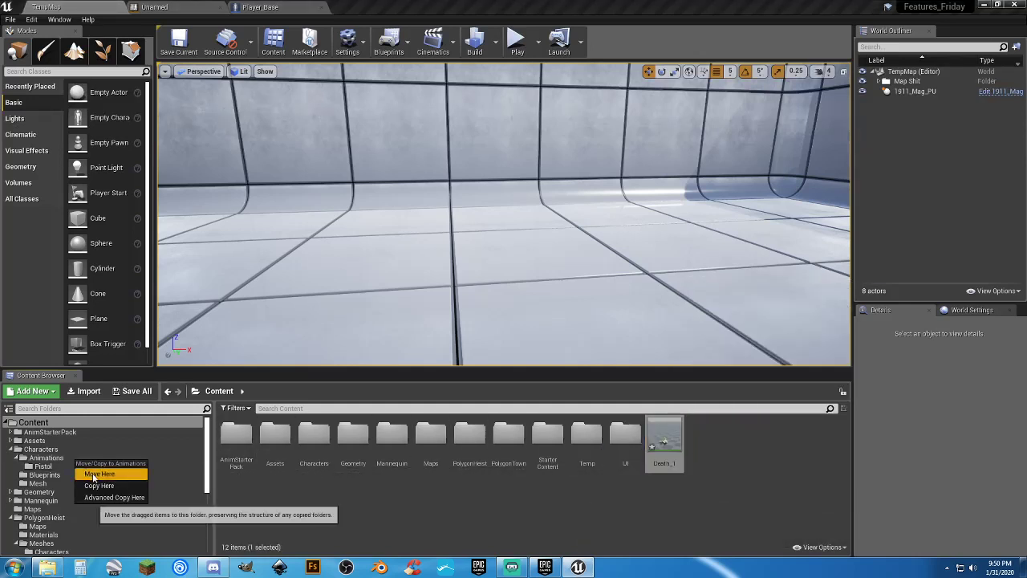
pyautogui.click(93, 474)
pyautogui.click(49, 457)
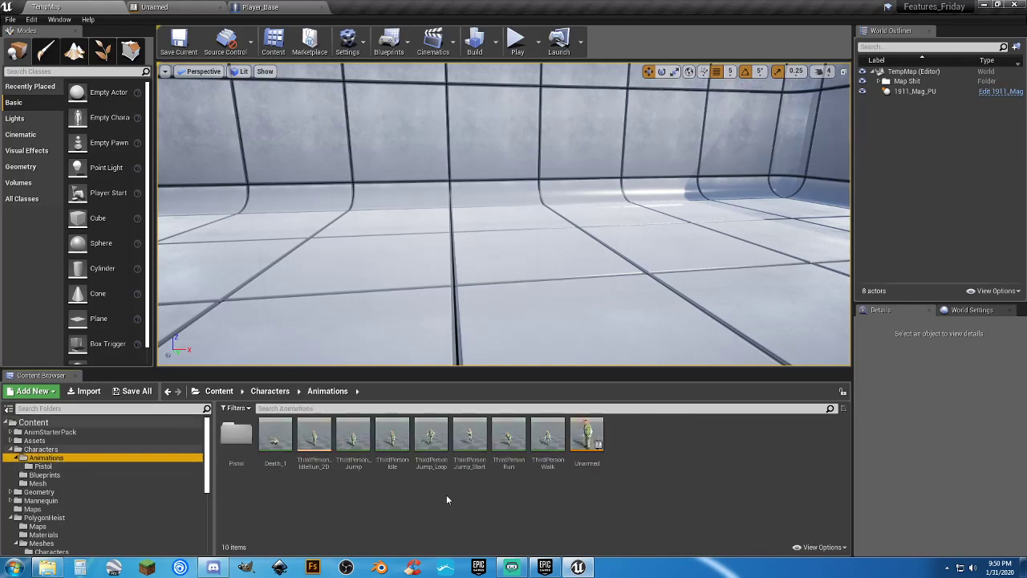
# Open the moved Death_1 animation to preview it, save it, and close its editor.
pyautogui.click(329, 488)
pyautogui.doubleClick(274, 450)
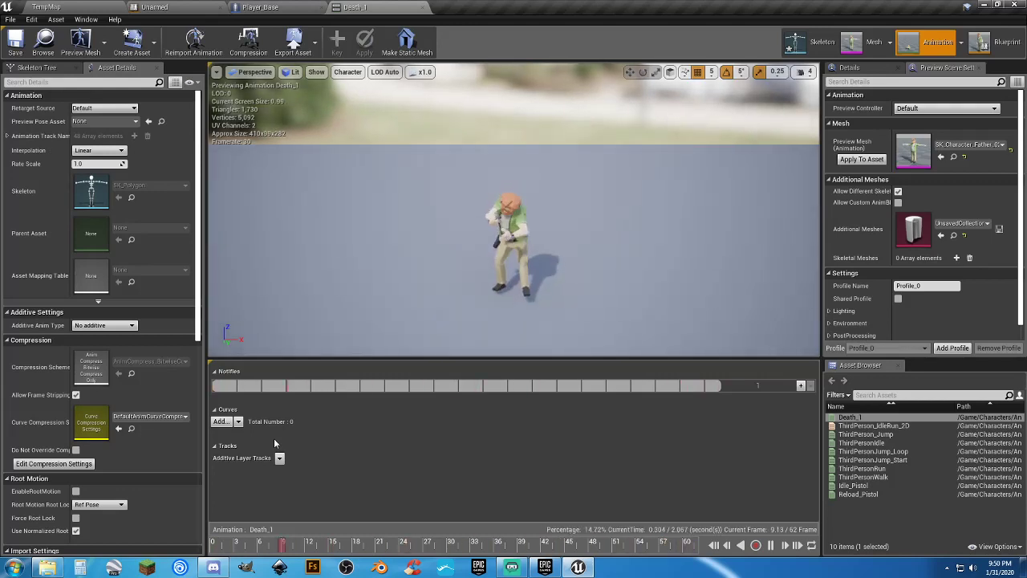
pyautogui.click(21, 47)
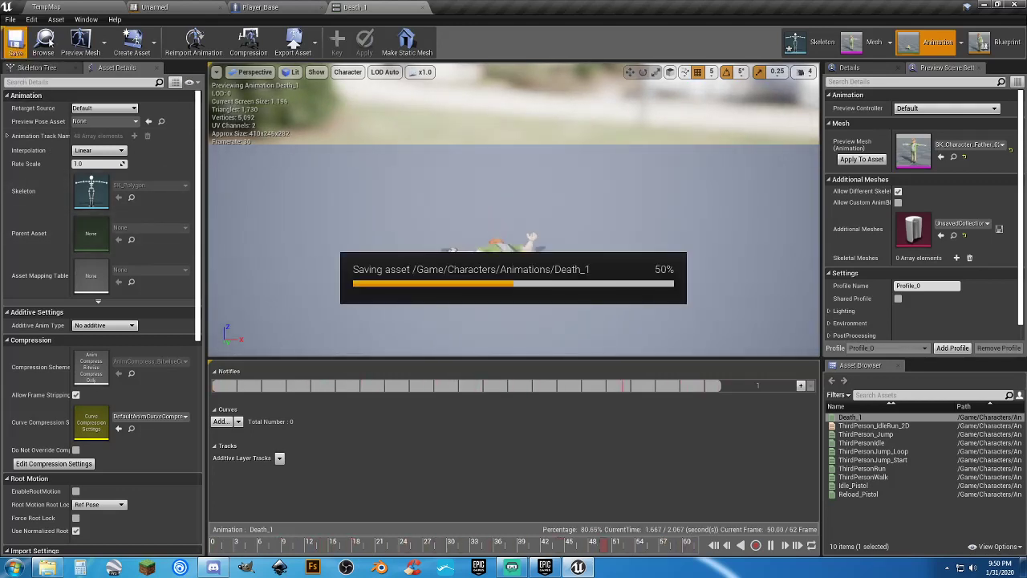
pyautogui.click(420, 8)
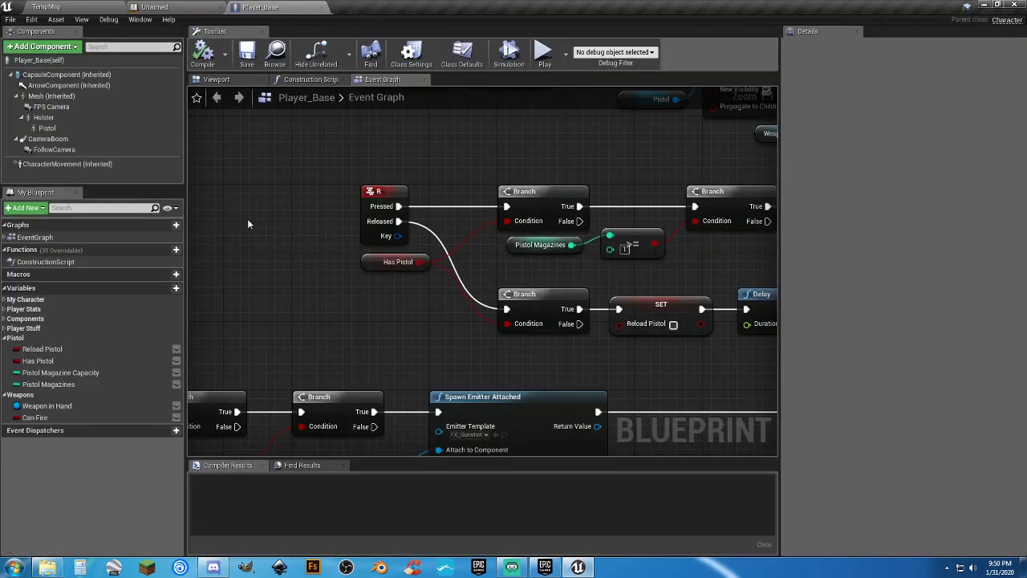
# Examine the DEATH custom event, the AnyDamage health logic and the left-mouse line trace in Player_Base's Event Graph.
pyautogui.scroll(-6, 248, 220)
pyautogui.moveTo(520, 193); pyautogui.dragTo(472, 391, button='right')
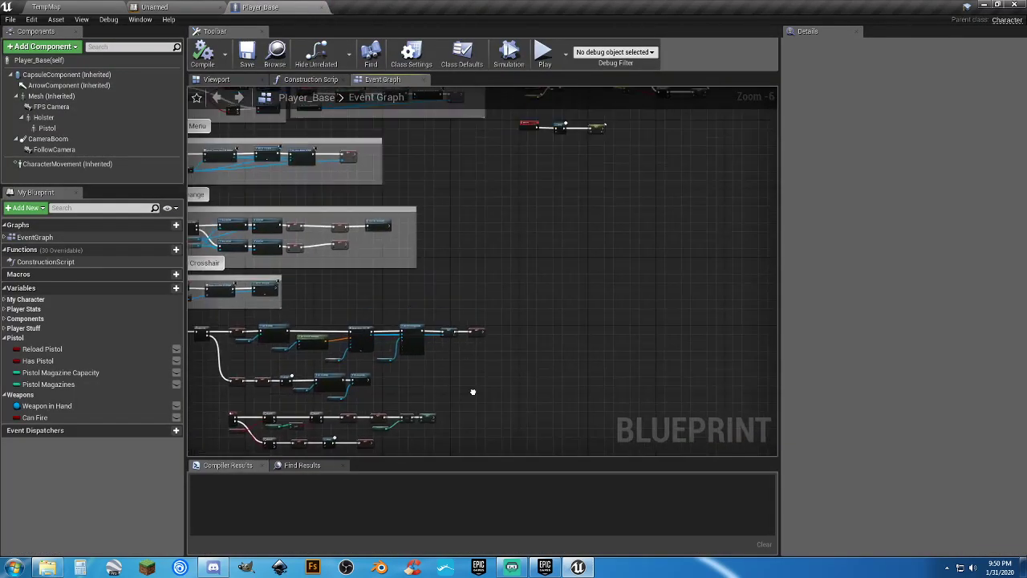
pyautogui.scroll(6, 413, 291)
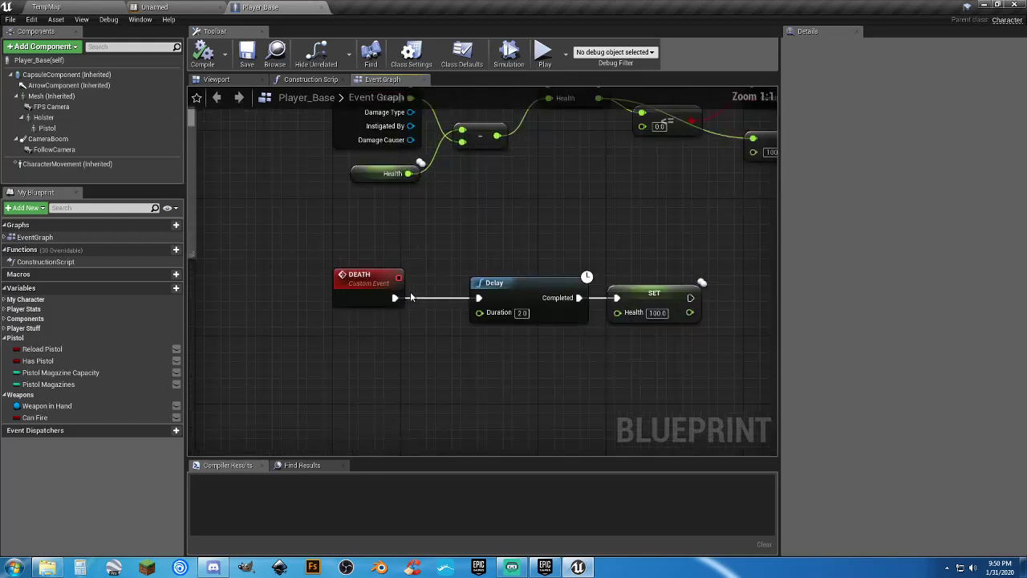
pyautogui.moveTo(412, 301); pyautogui.dragTo(408, 370, button='right')
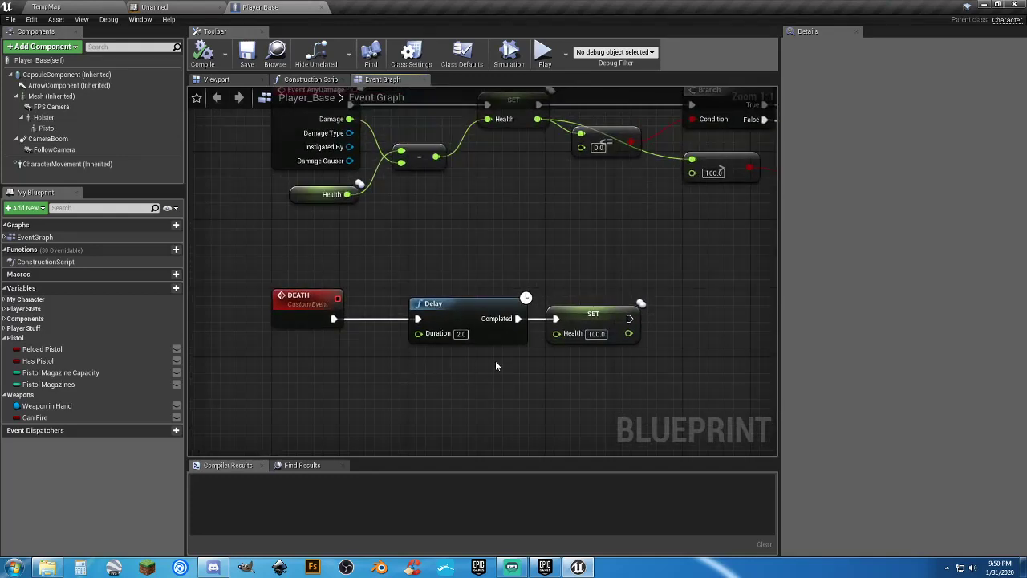
pyautogui.click(307, 306)
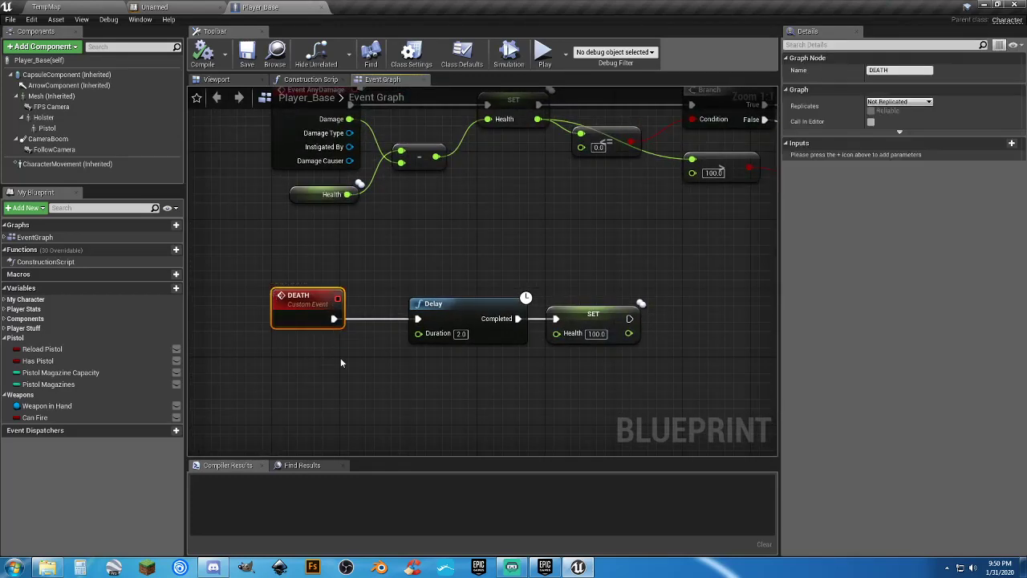
pyautogui.moveTo(569, 230); pyautogui.dragTo(528, 319, button='right')
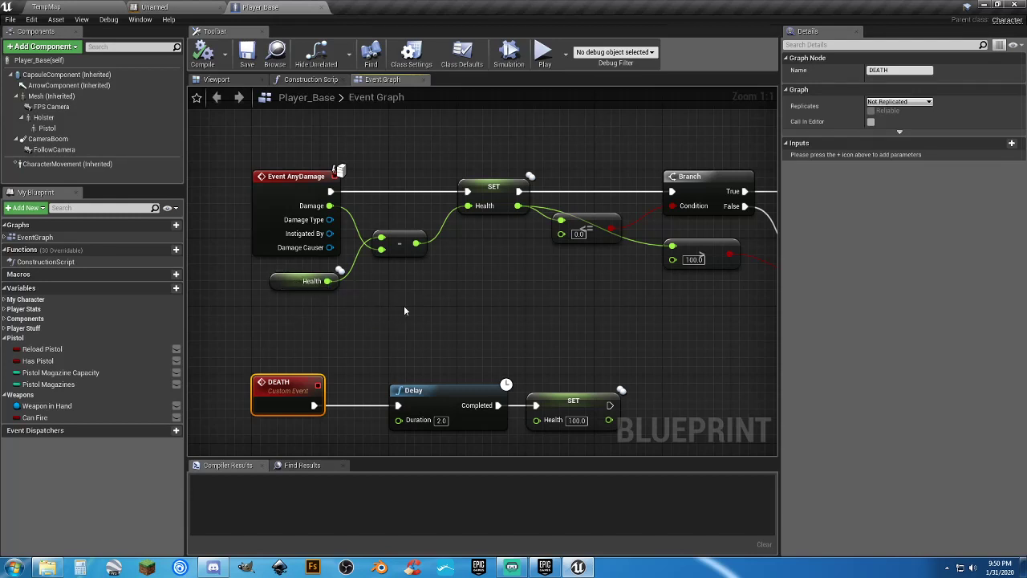
pyautogui.scroll(-2, 404, 302)
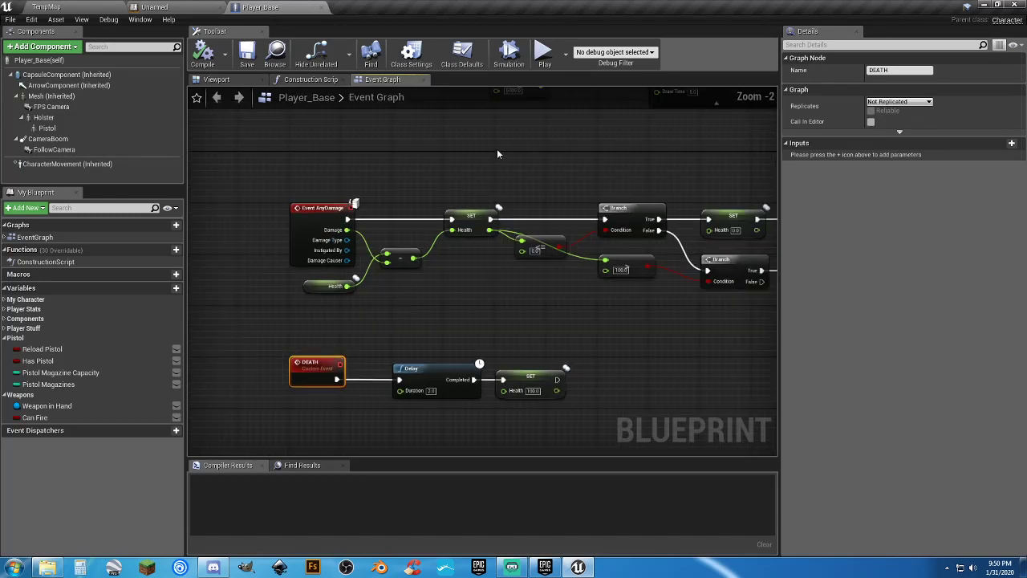
pyautogui.moveTo(496, 148); pyautogui.dragTo(429, 350, button='right')
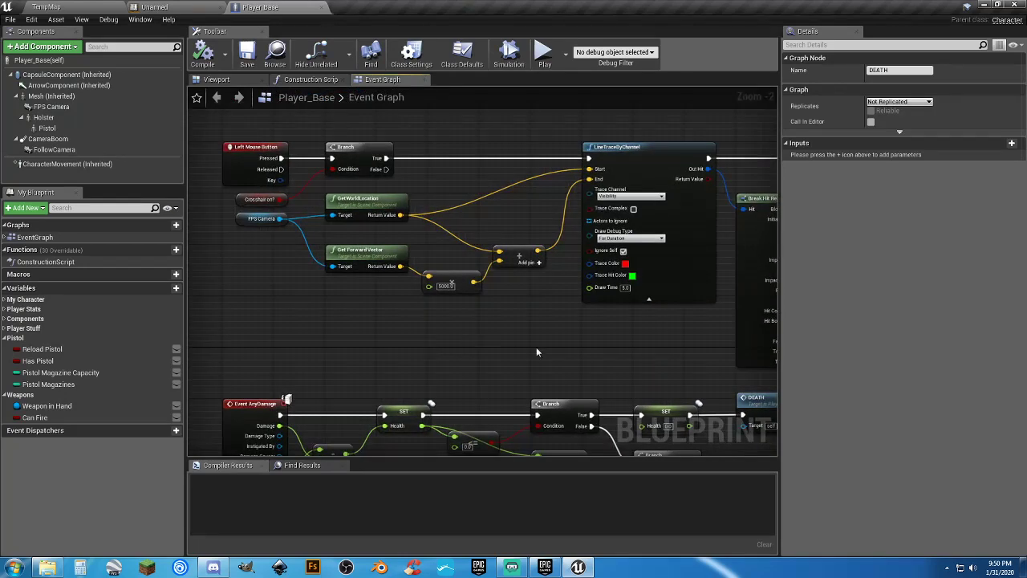
pyautogui.moveTo(536, 351); pyautogui.dragTo(516, 359, button='right')
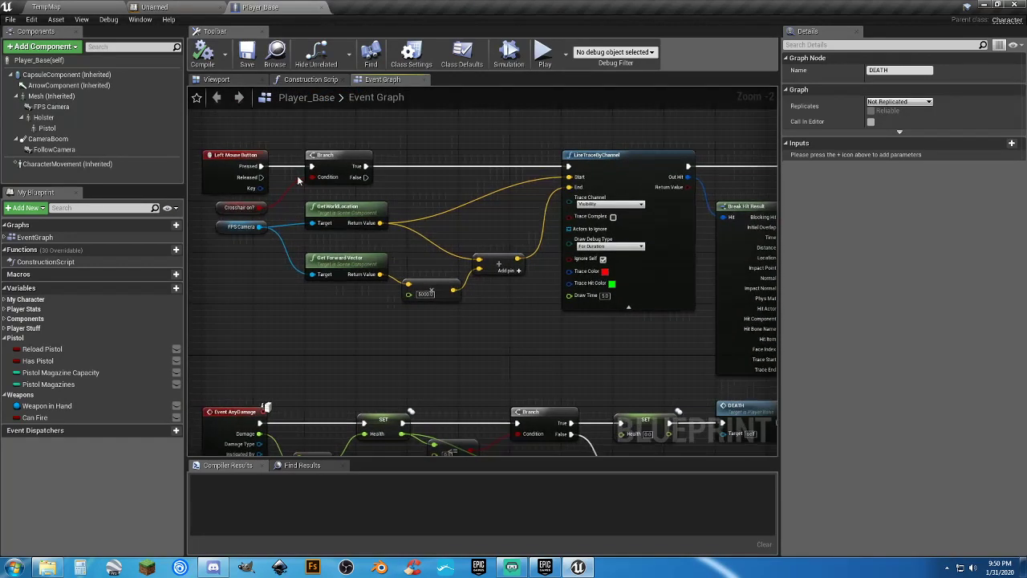
# Playtest TempMap in the selected viewport by aiming and firing several shots at the room, and end the session.
pyautogui.click(84, 7)
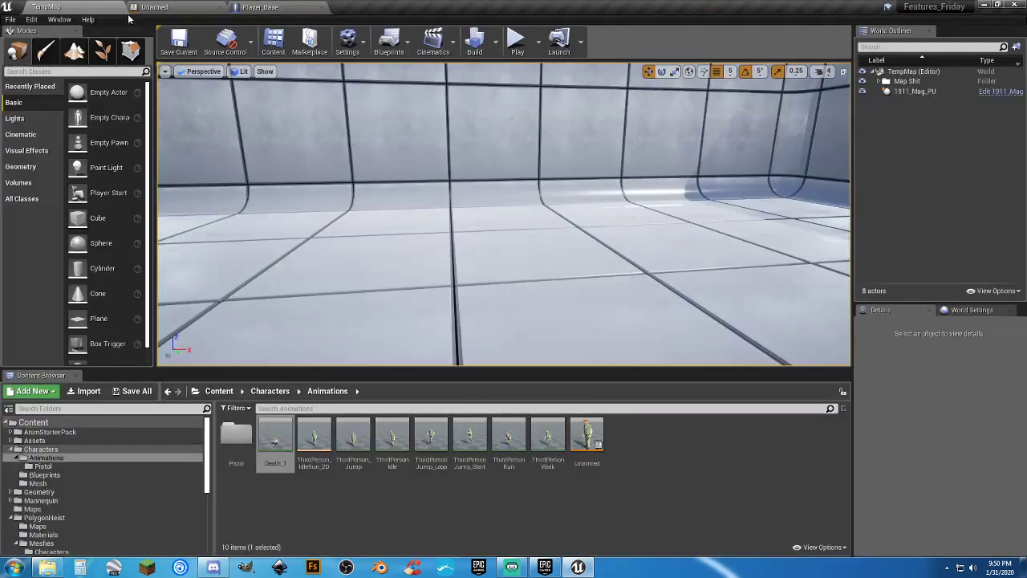
pyautogui.click(517, 44)
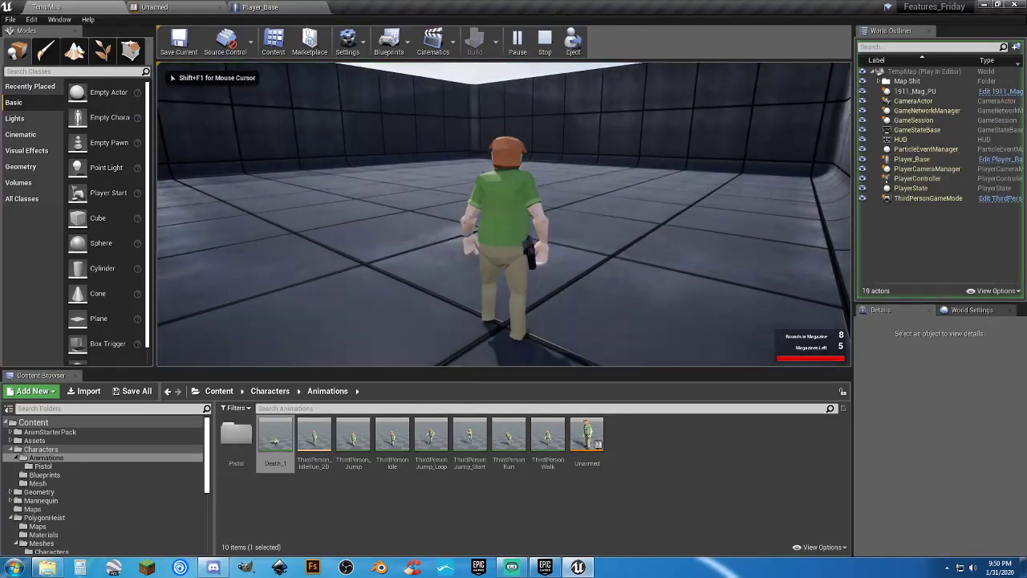
pyautogui.rightClick(503, 214)
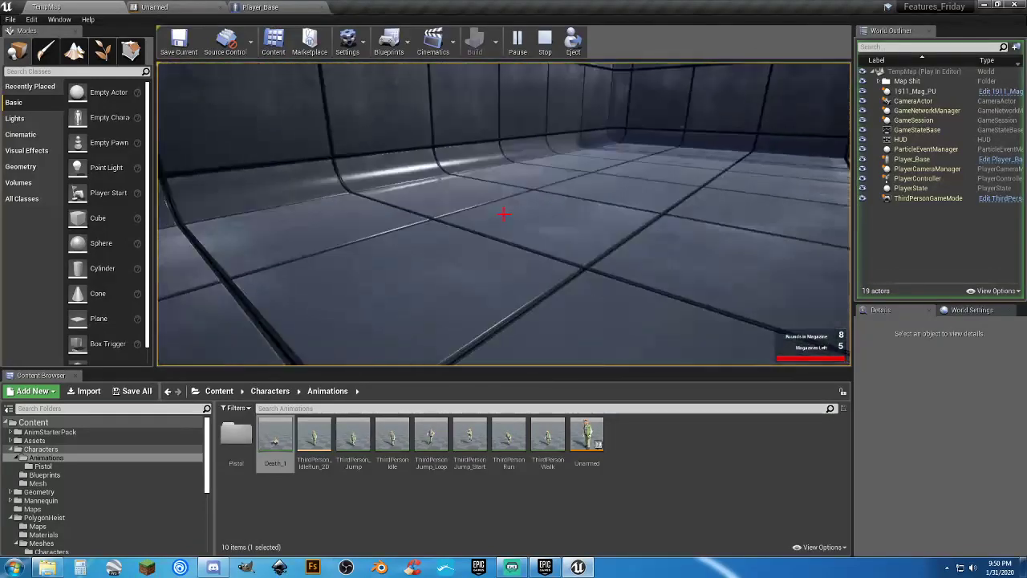
pyautogui.click(504, 215)
pyautogui.click(504, 215)
pyautogui.click(504, 214)
pyautogui.click(504, 214)
pyautogui.click(504, 214)
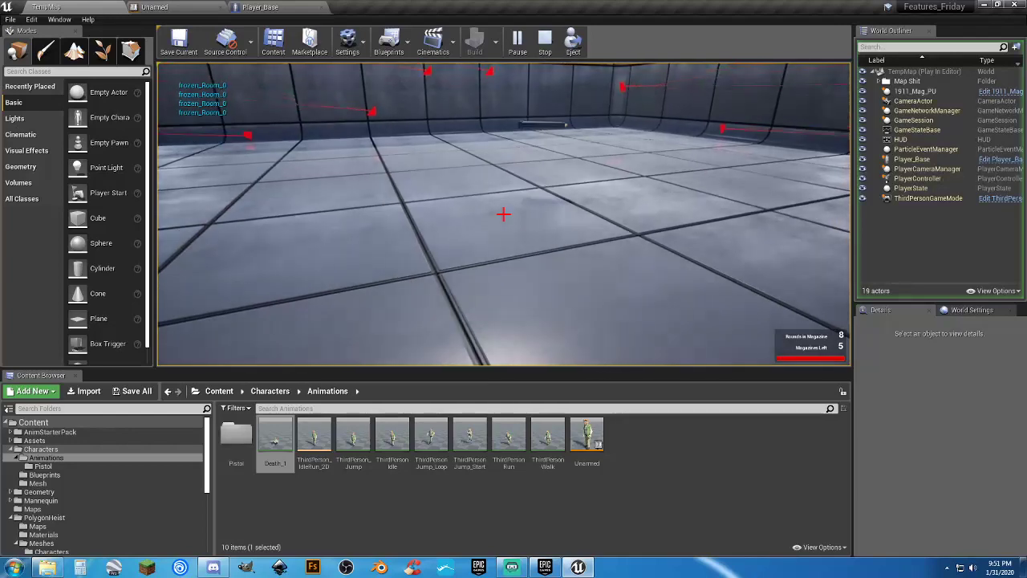
pyautogui.press('Escape')
# Delete the ToText and Print Text debug nodes attached to the Sequence's Then 1 output in the Player_Base event graph.
pyautogui.click(265, 7)
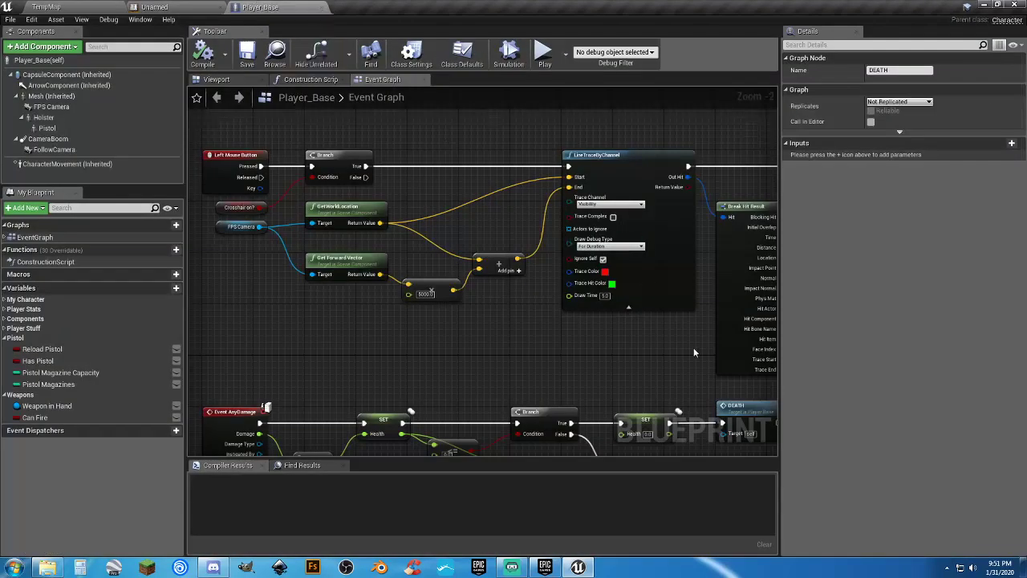
pyautogui.moveTo(684, 349); pyautogui.dragTo(140, 327, button='right')
pyautogui.scroll(-1, 425, 301)
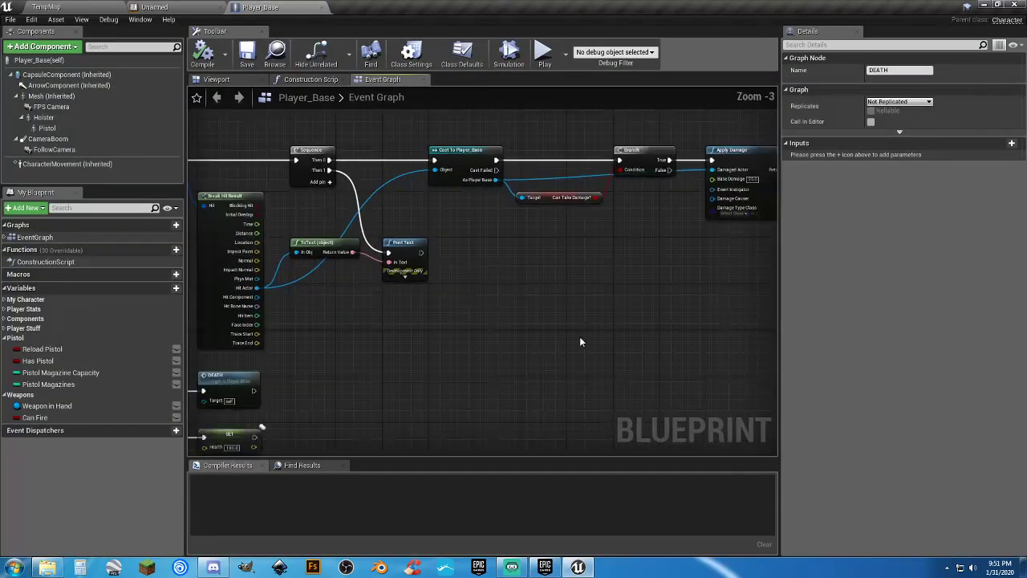
pyautogui.moveTo(581, 341); pyautogui.dragTo(566, 362, button='right')
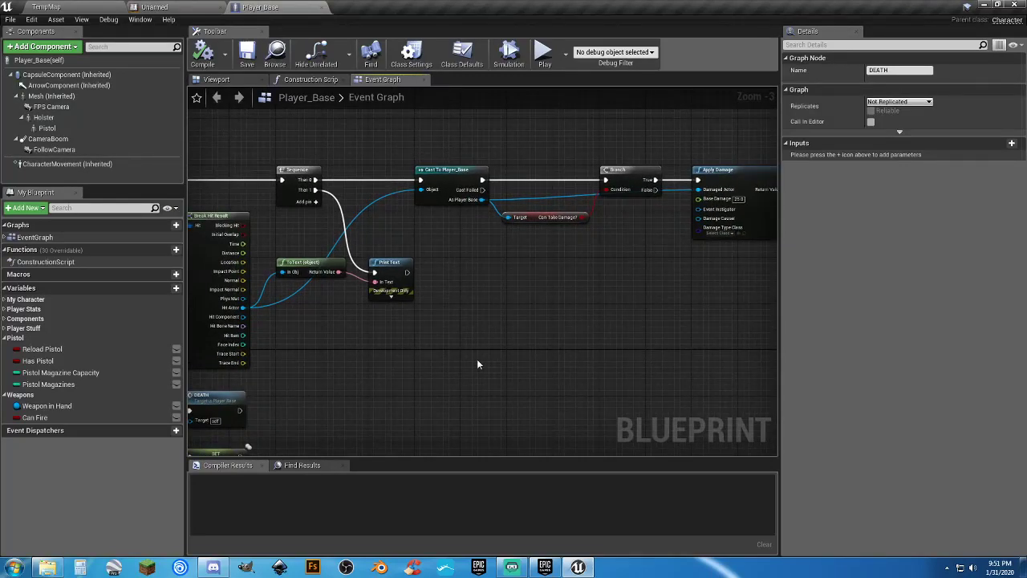
pyautogui.moveTo(432, 339); pyautogui.dragTo(308, 254)
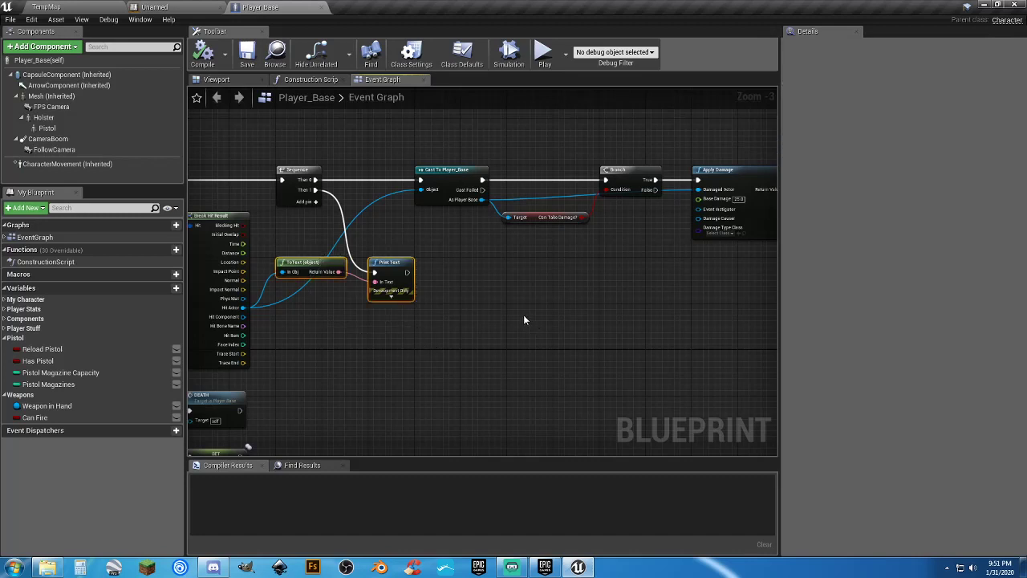
pyautogui.press('Delete')
# Tidy the shot-damage chain by moving the Cast To Player_Base, Can Take Damage? and Apply Damage nodes closer to their preceding nodes.
pyautogui.moveTo(583, 273); pyautogui.dragTo(540, 225, button='right')
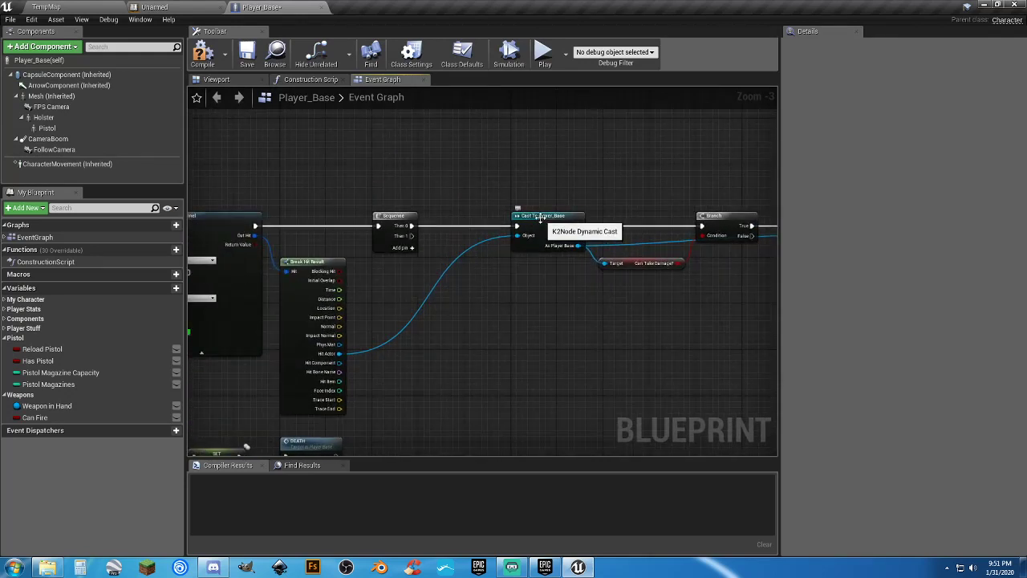
pyautogui.moveTo(540, 224); pyautogui.dragTo(495, 225)
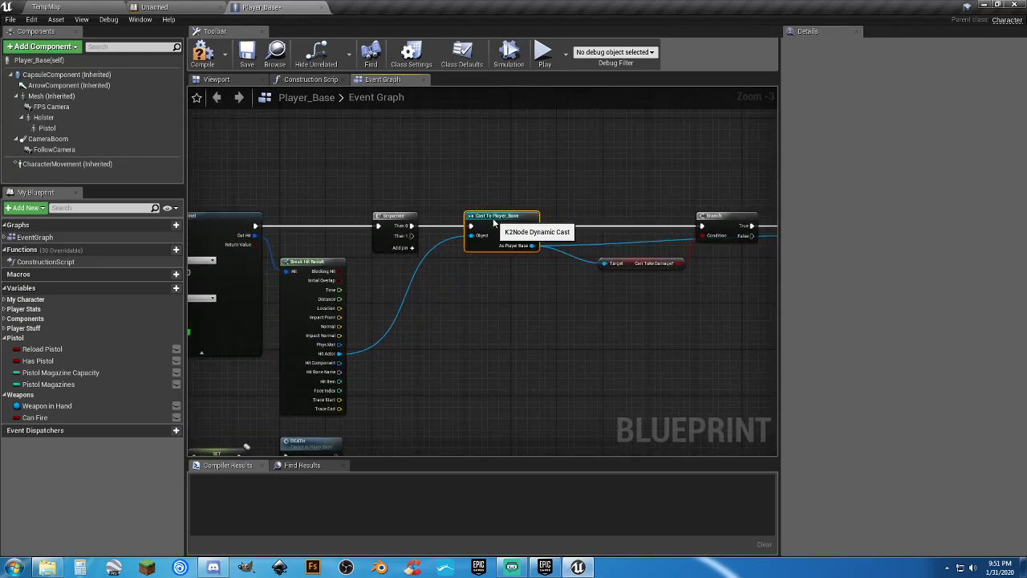
pyautogui.scroll(3, 554, 281)
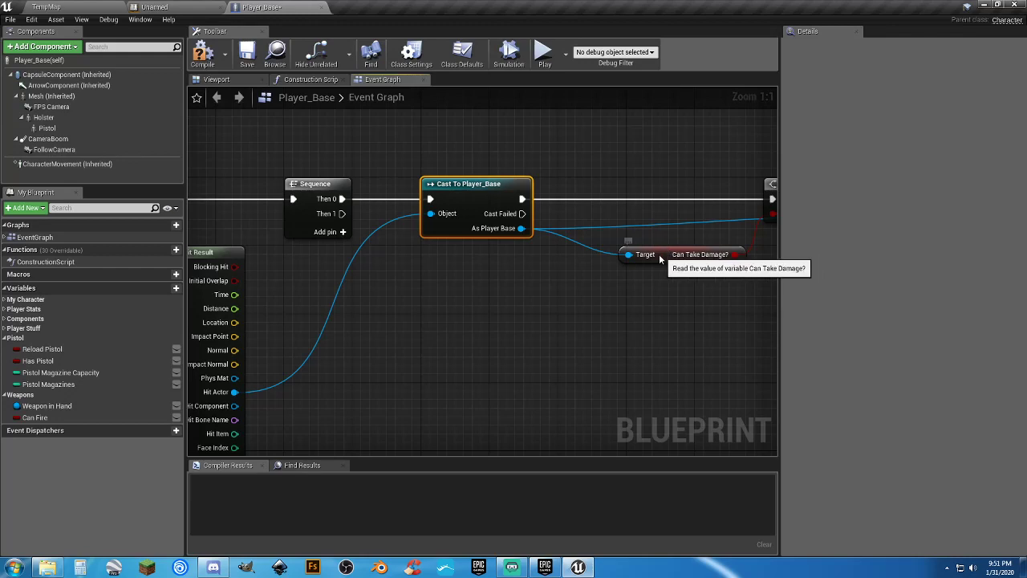
pyautogui.moveTo(659, 258); pyautogui.dragTo(602, 258)
pyautogui.click(699, 324)
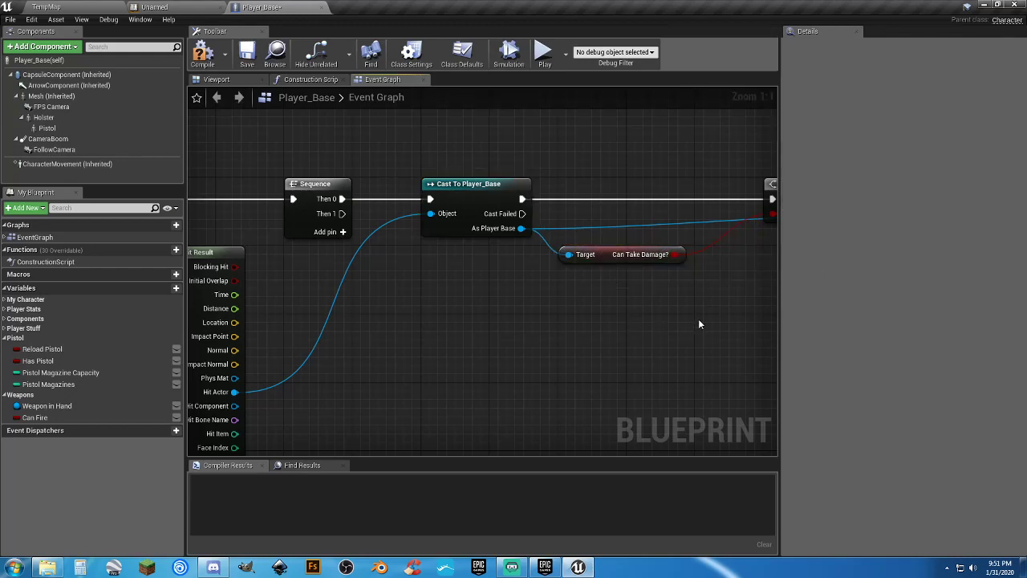
pyautogui.moveTo(699, 324); pyautogui.dragTo(509, 362, button='right')
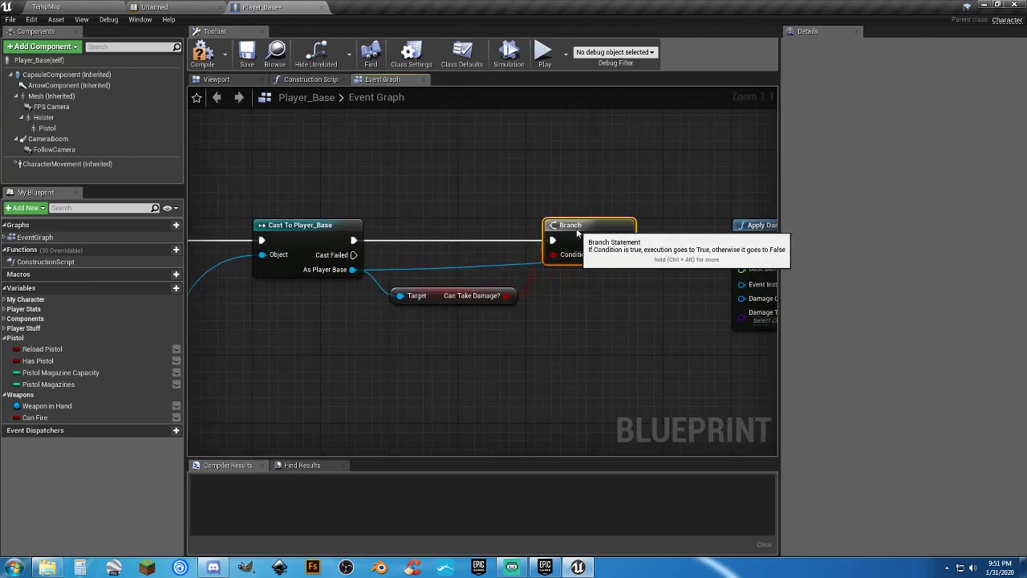
pyautogui.moveTo(660, 300); pyautogui.dragTo(496, 300, button='right')
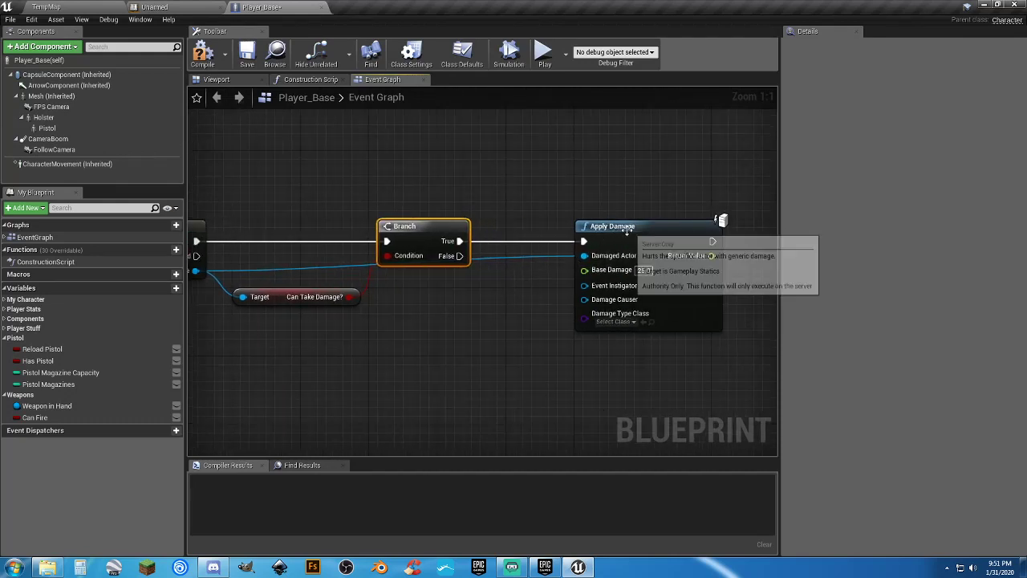
pyautogui.moveTo(626, 231); pyautogui.dragTo(562, 230)
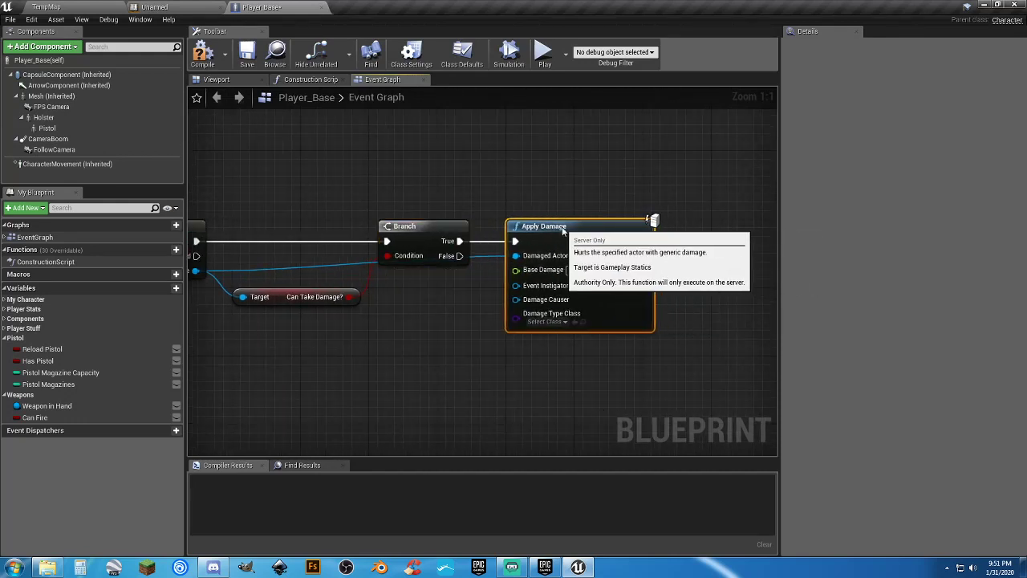
# Feed the Weapon in Hand variable into Apply Damage's Damage Causer input, and compile and save the Player_Base blueprint.
pyautogui.moveTo(503, 370); pyautogui.dragTo(641, 380, button='right')
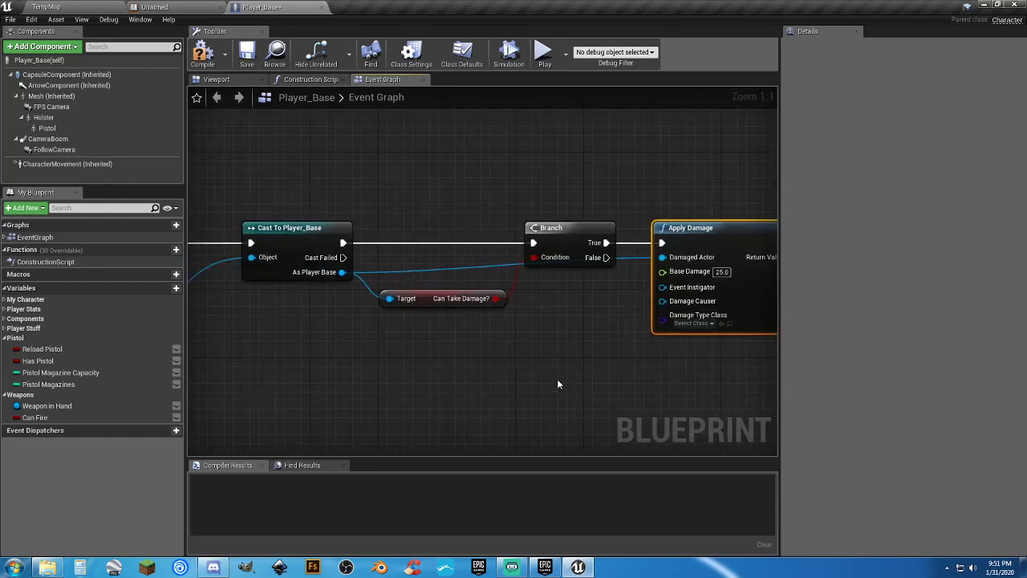
pyautogui.moveTo(88, 404); pyautogui.dragTo(661, 301)
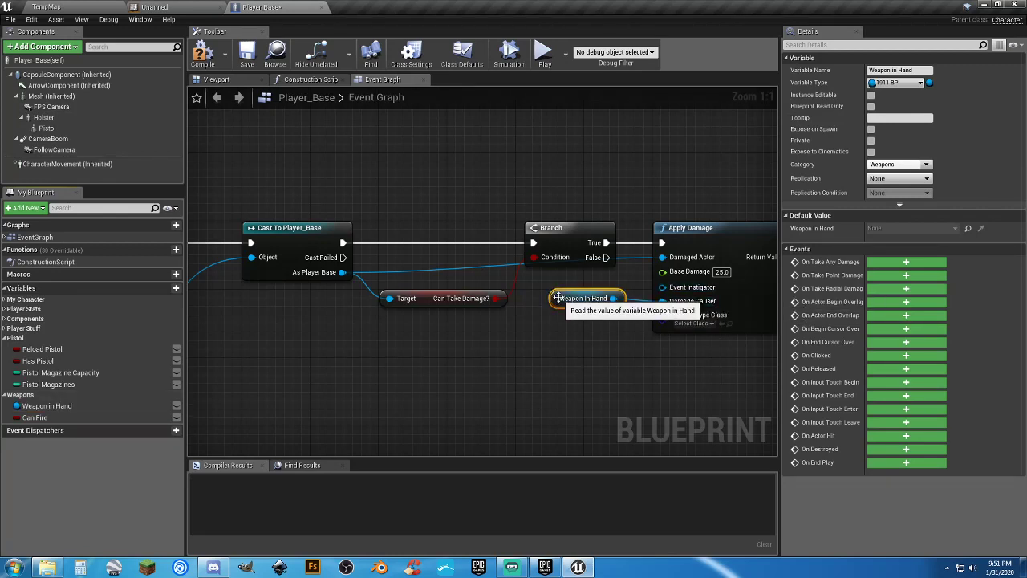
pyautogui.moveTo(557, 298); pyautogui.dragTo(540, 303)
pyautogui.click(582, 365)
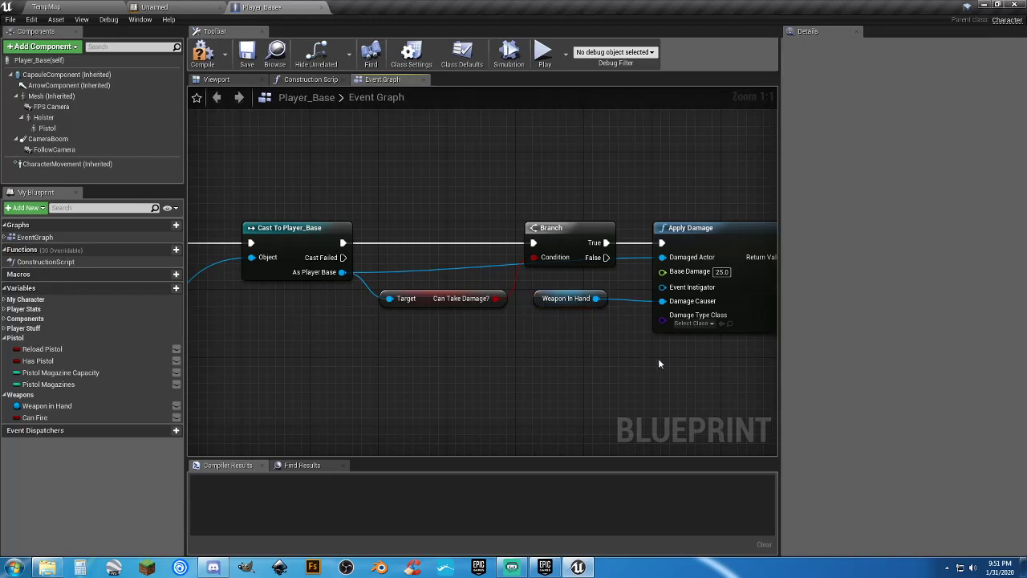
pyautogui.moveTo(747, 271); pyautogui.dragTo(647, 269, button='right')
pyautogui.moveTo(347, 363); pyautogui.dragTo(524, 363, button='right')
pyautogui.click(204, 53)
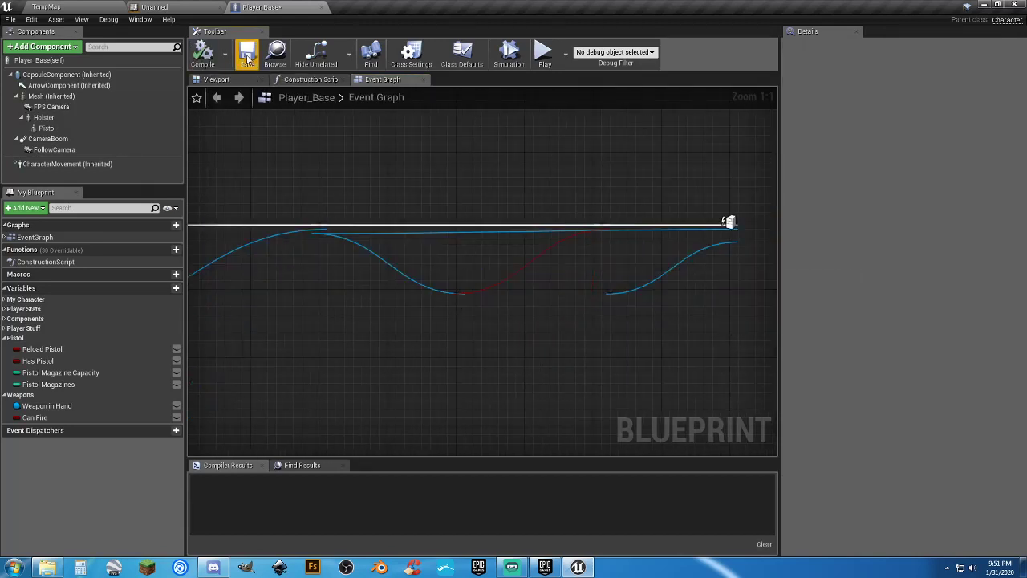
# Set the number of players to 2 and launch TempMap in a new editor window.
pyautogui.click(92, 6)
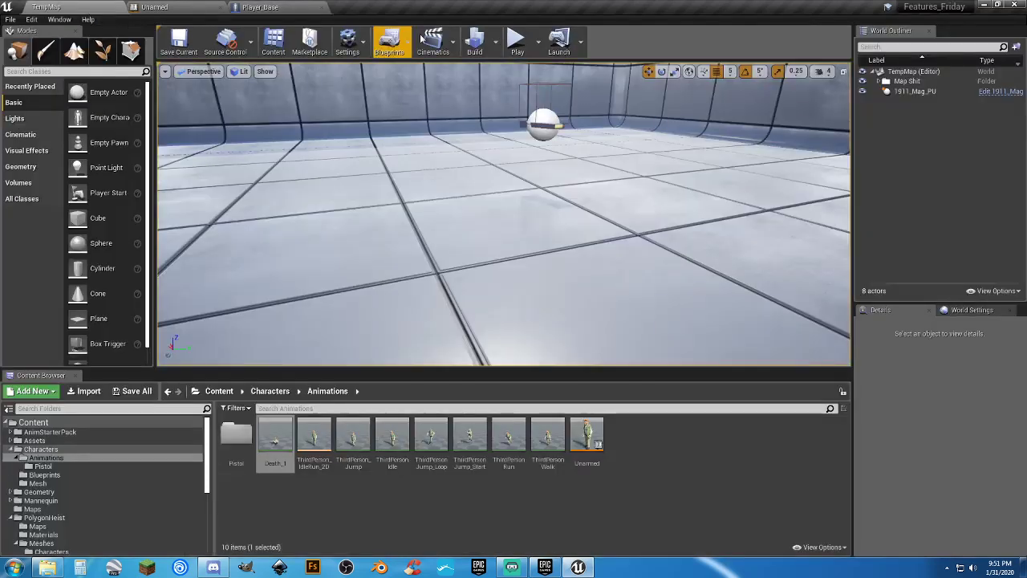
pyautogui.click(537, 47)
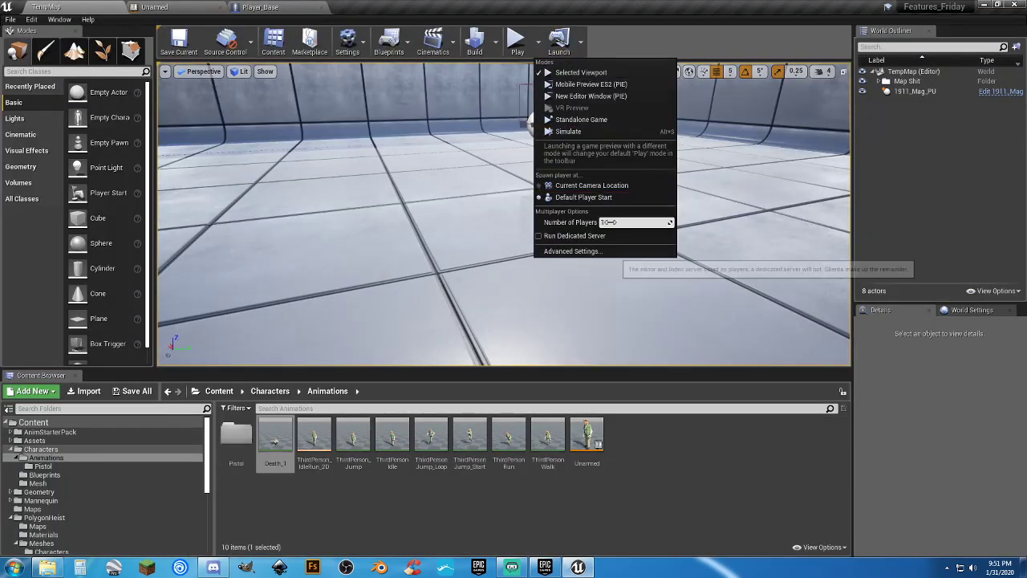
pyautogui.click(613, 222)
pyautogui.write('2')
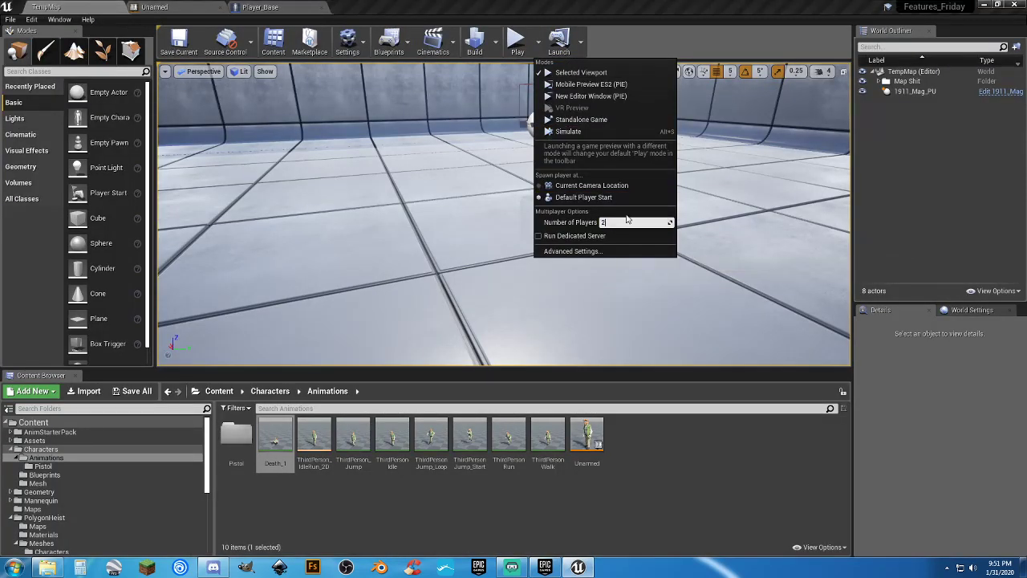
pyautogui.click(598, 95)
# Move the two game preview windows apart so they stop overlapping, and give control to the Client 1 window.
pyautogui.hotkey('alt', 'Tab')
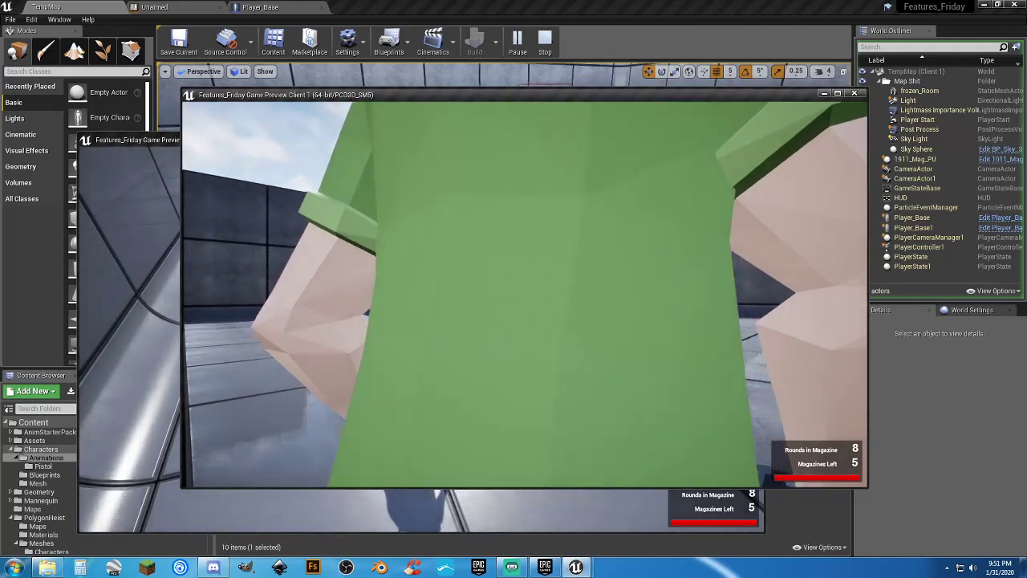
pyautogui.hotkey('alt', 'Tab')
pyautogui.moveTo(360, 138); pyautogui.dragTo(0, 130)
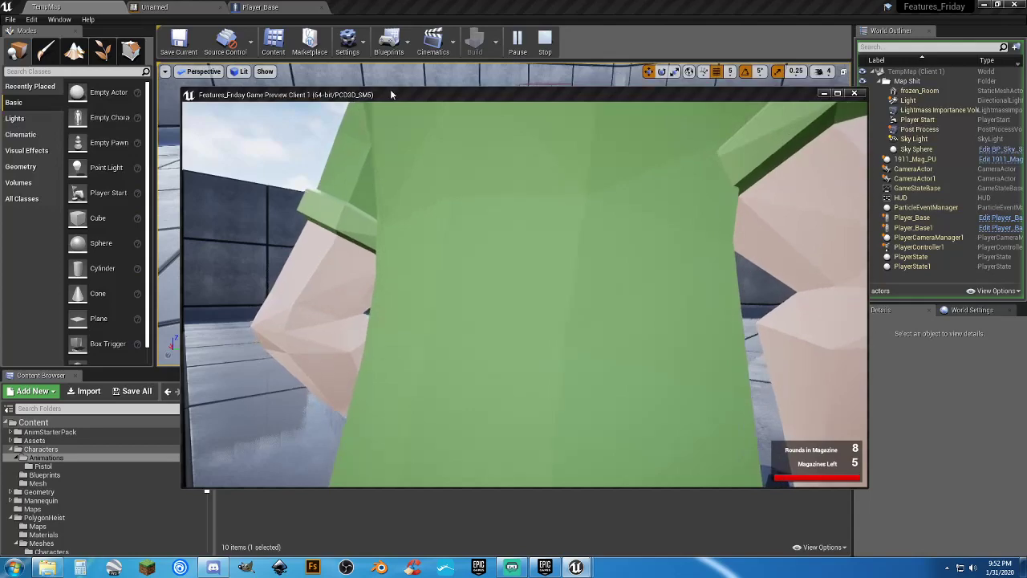
pyautogui.moveTo(405, 98); pyautogui.dragTo(379, 118)
pyautogui.click(385, 176)
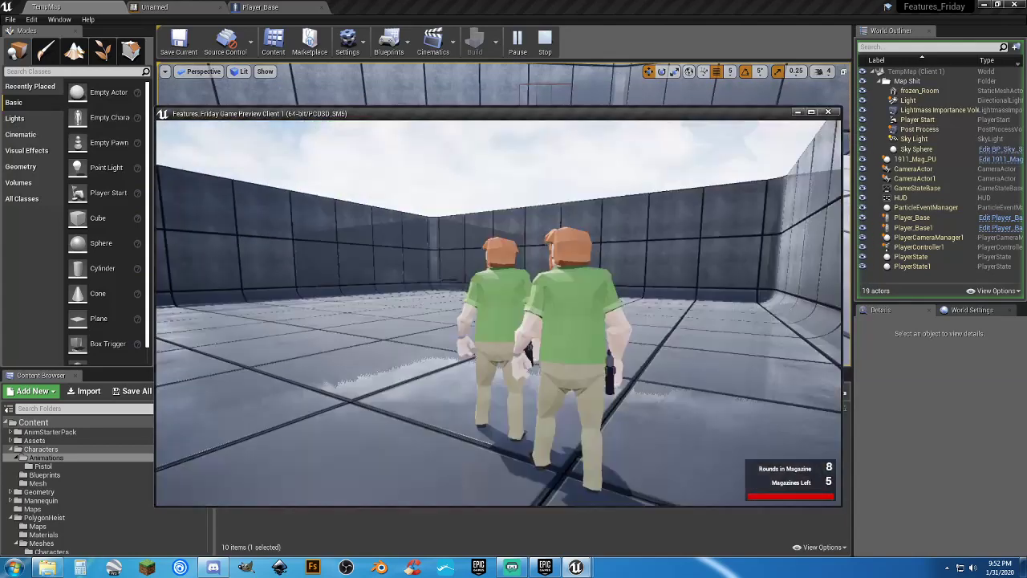
# Run the Client 1 character around the room over the magazine pickup, compare it with the other player's window, and end the multiplayer preview.
pyautogui.press('w')
pyautogui.press('w')
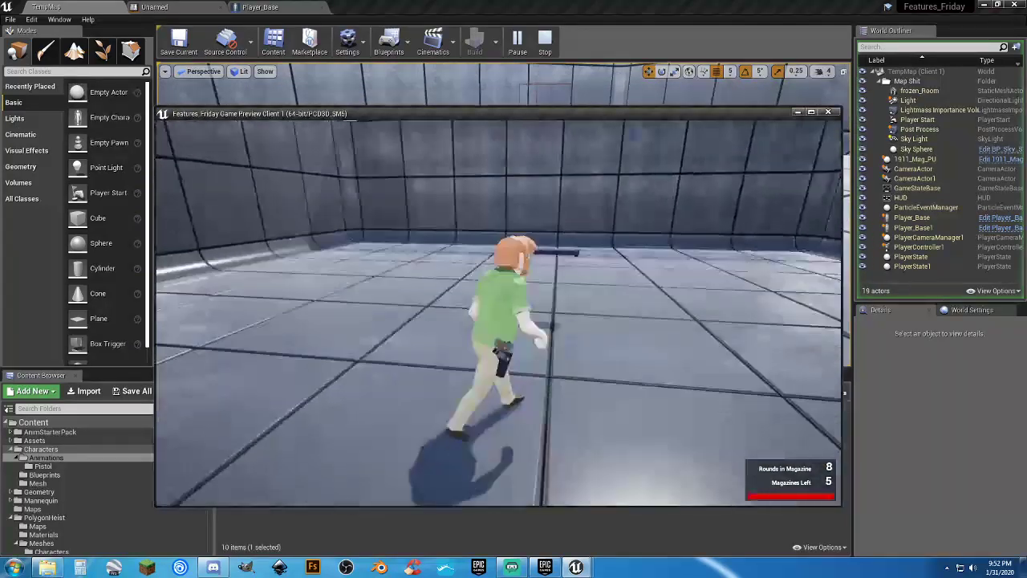
pyautogui.press('s')
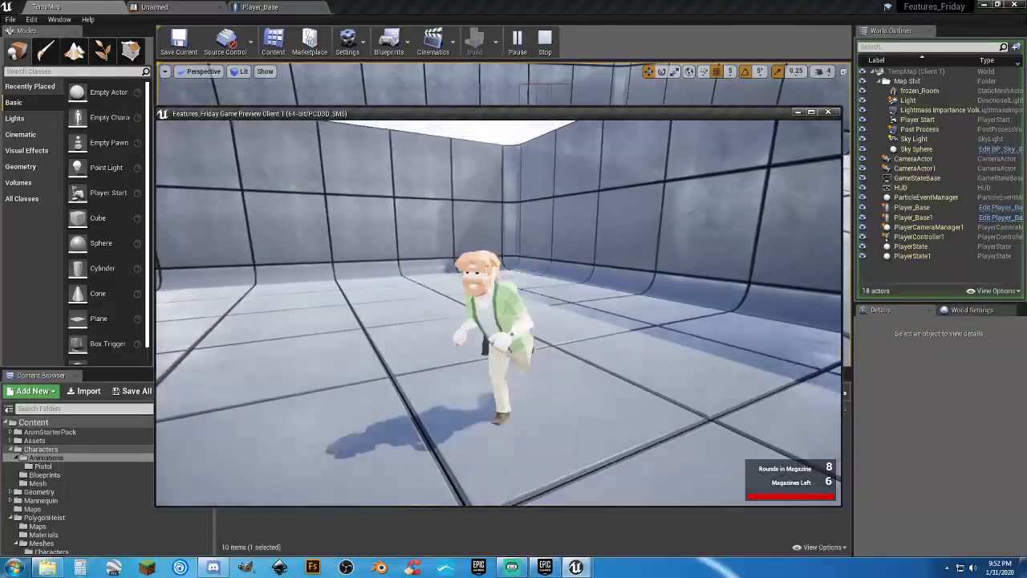
pyautogui.press('s')
pyautogui.press('d')
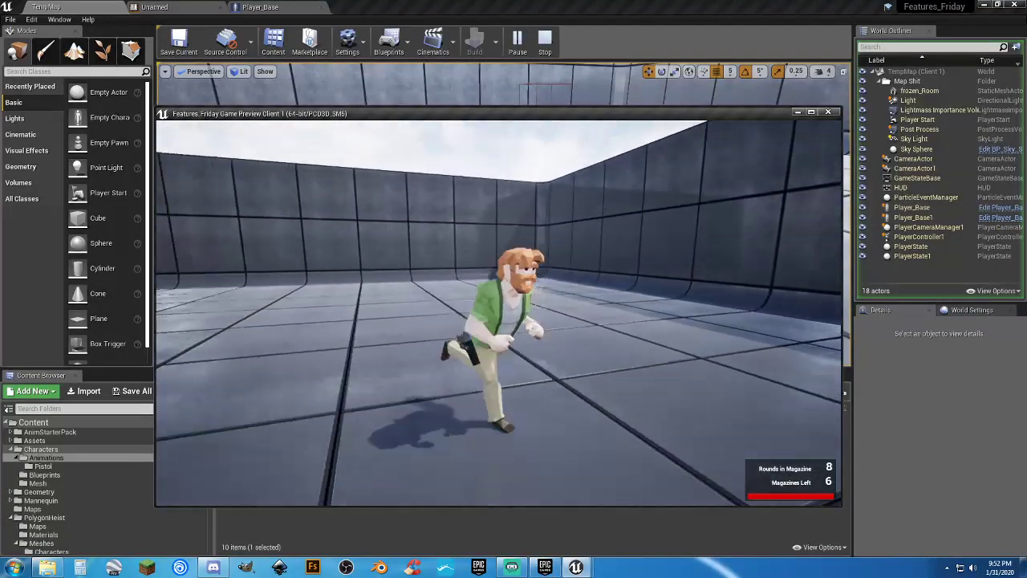
pyautogui.press('s')
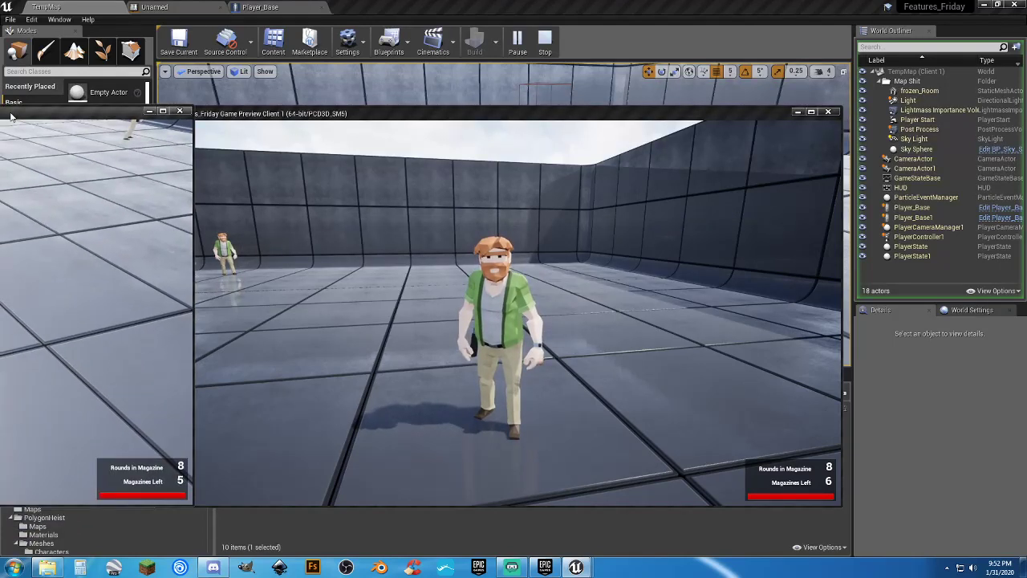
pyautogui.moveTo(11, 116); pyautogui.dragTo(0, 160)
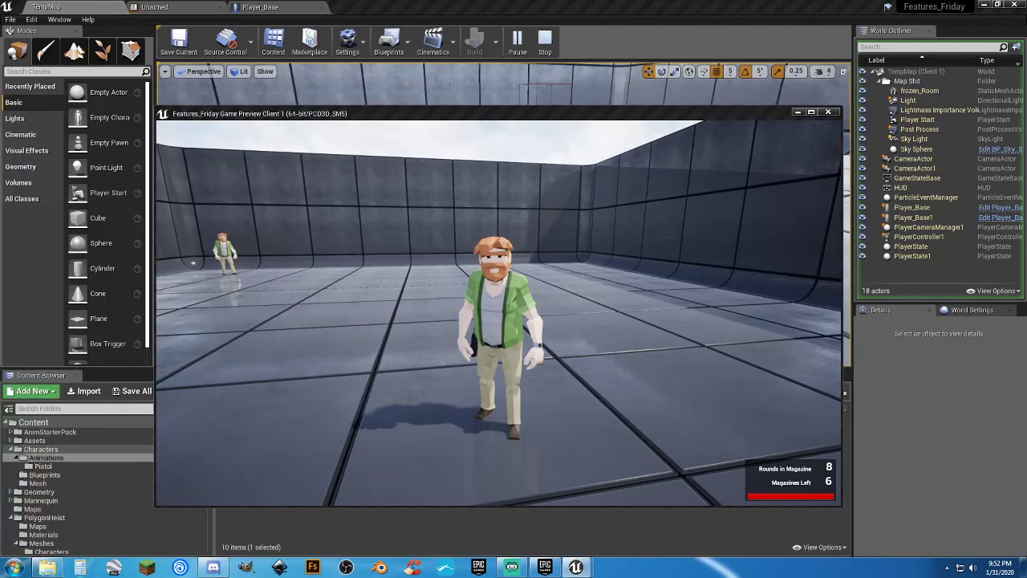
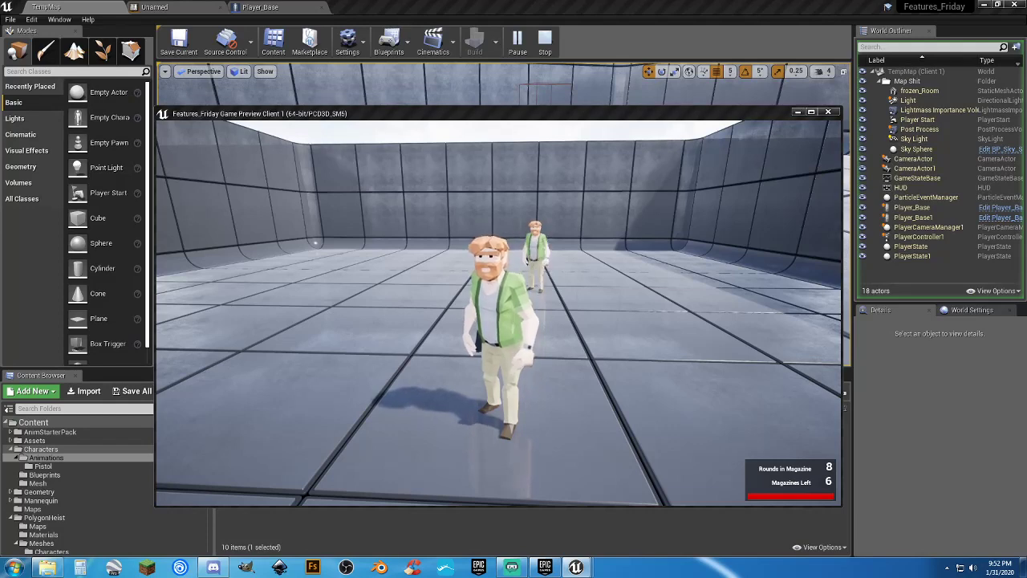
pyautogui.press('Escape')
# Review the Apply Damage chain and the Event AnyDamage health subtraction in the Player_Base event graph.
pyautogui.click(265, 7)
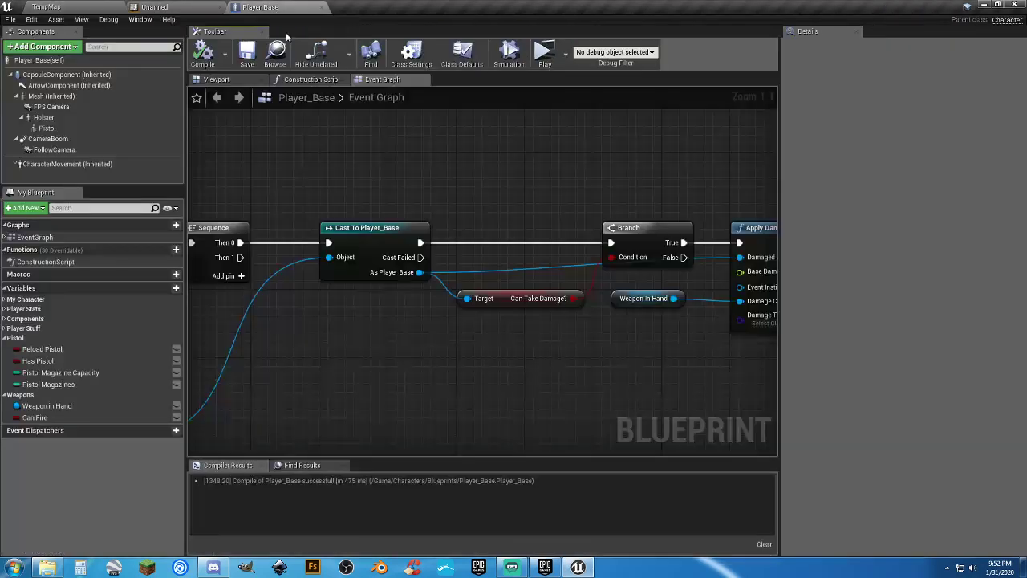
pyautogui.moveTo(371, 356); pyautogui.dragTo(291, 363, button='right')
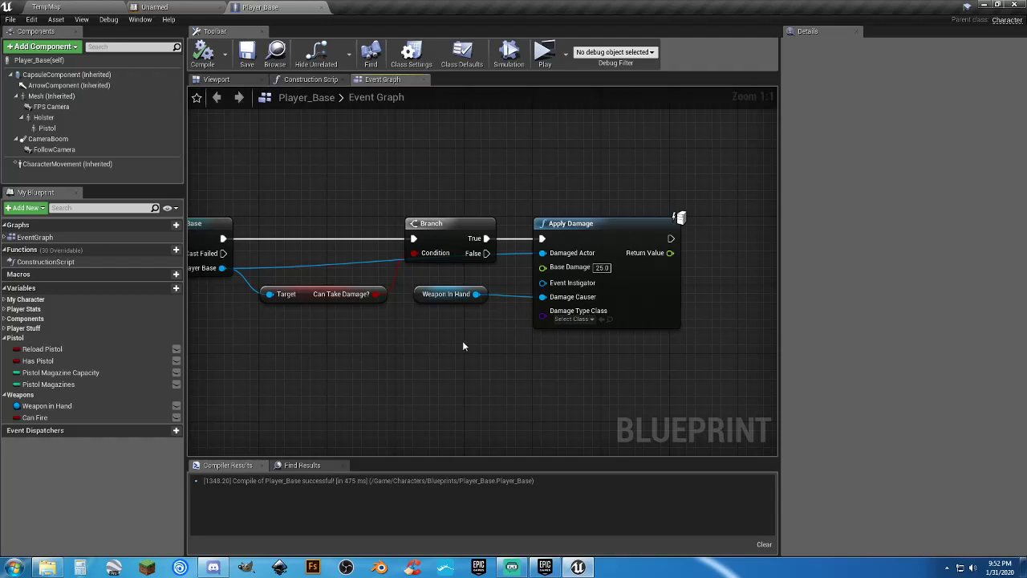
pyautogui.scroll(-4, 473, 321)
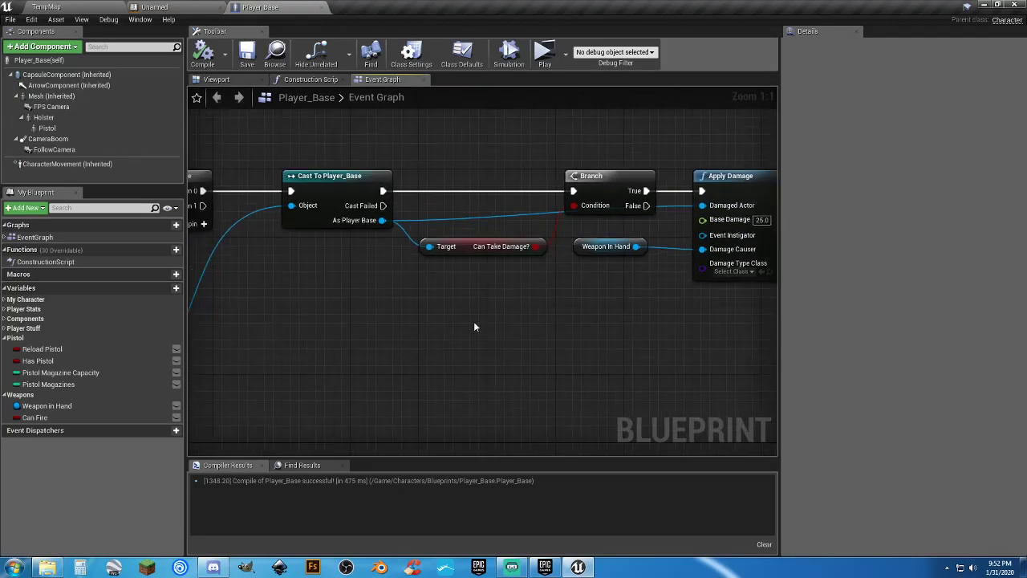
pyautogui.moveTo(346, 379); pyautogui.dragTo(598, 242, button='right')
pyautogui.scroll(4, 440, 375)
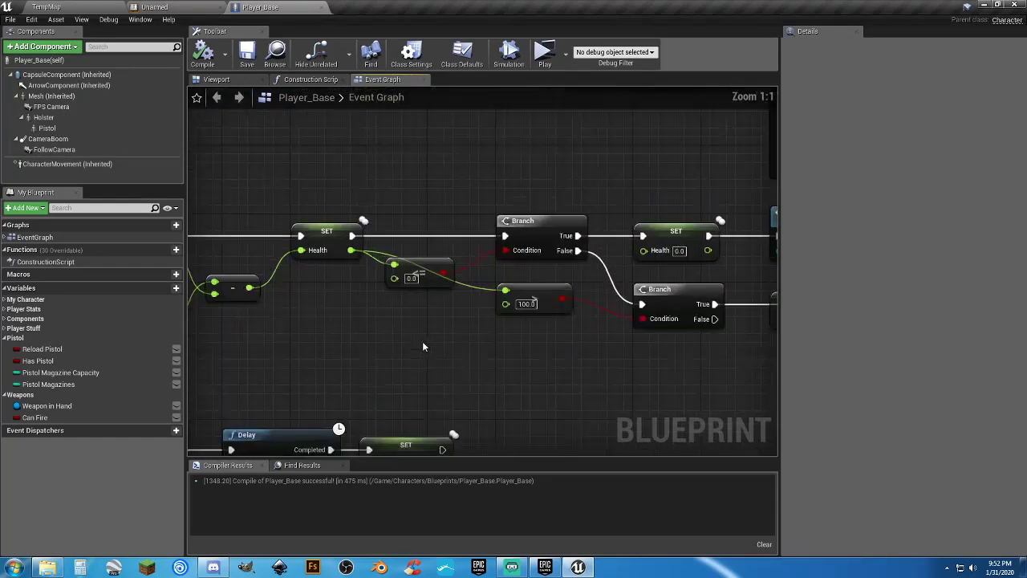
pyautogui.moveTo(377, 348); pyautogui.dragTo(491, 345, button='right')
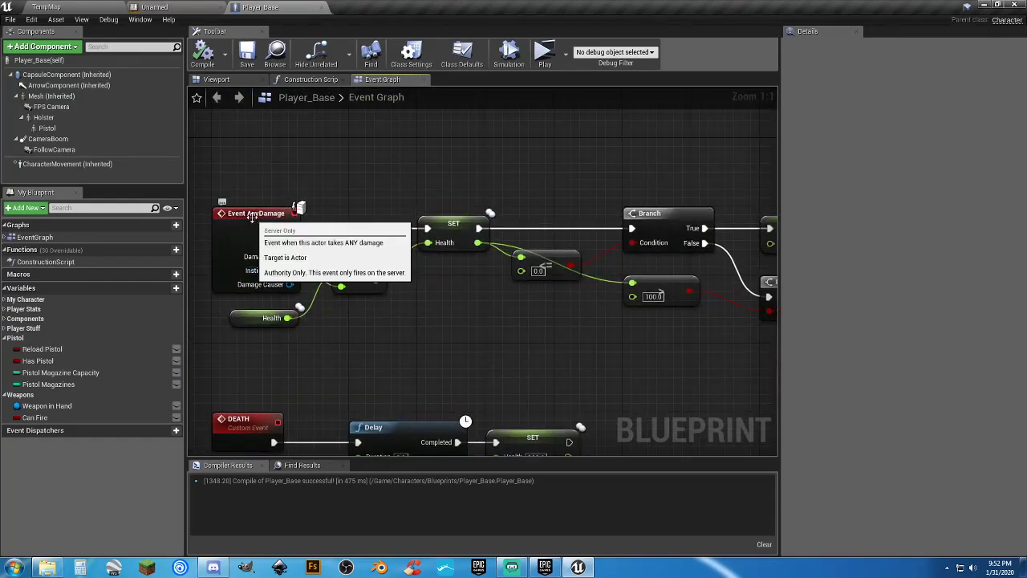
pyautogui.click(260, 213)
pyautogui.click(257, 317)
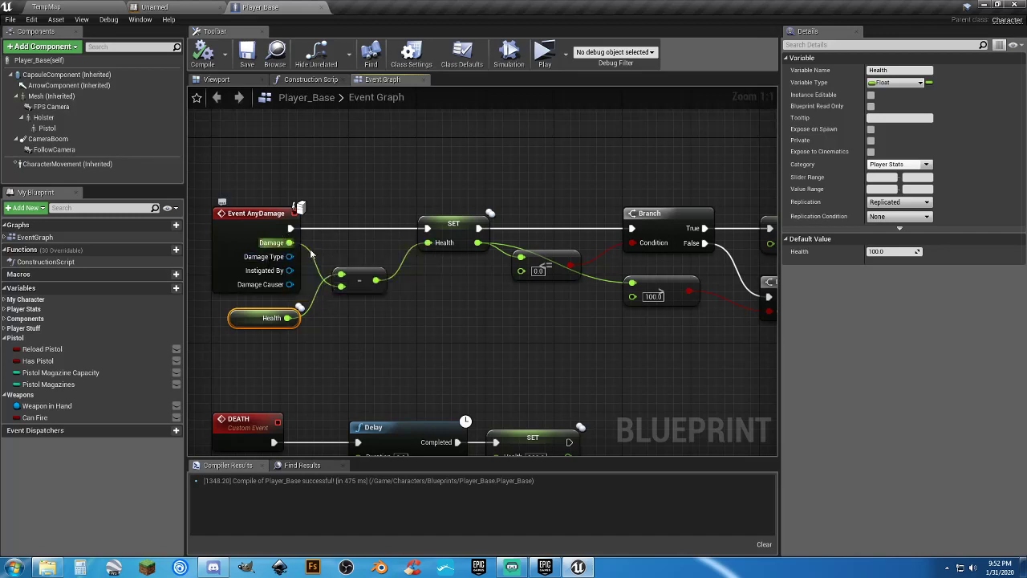
pyautogui.click(422, 336)
# Examine the health limit checks and branches that follow Event AnyDamage, up to the DEATH call.
pyautogui.moveTo(530, 342); pyautogui.dragTo(478, 354, button='right')
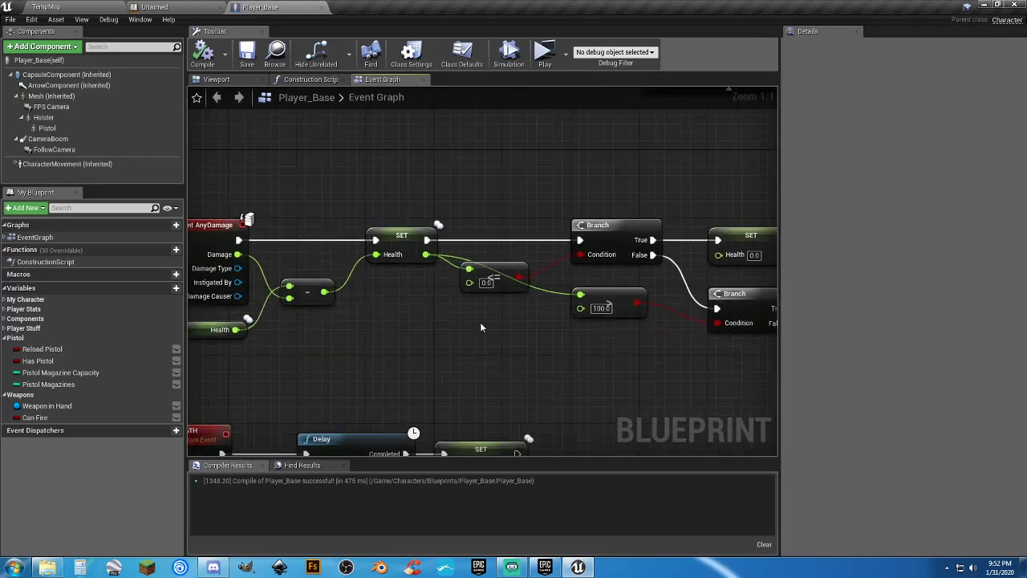
pyautogui.moveTo(597, 357); pyautogui.dragTo(470, 356, button='right')
pyautogui.click(365, 277)
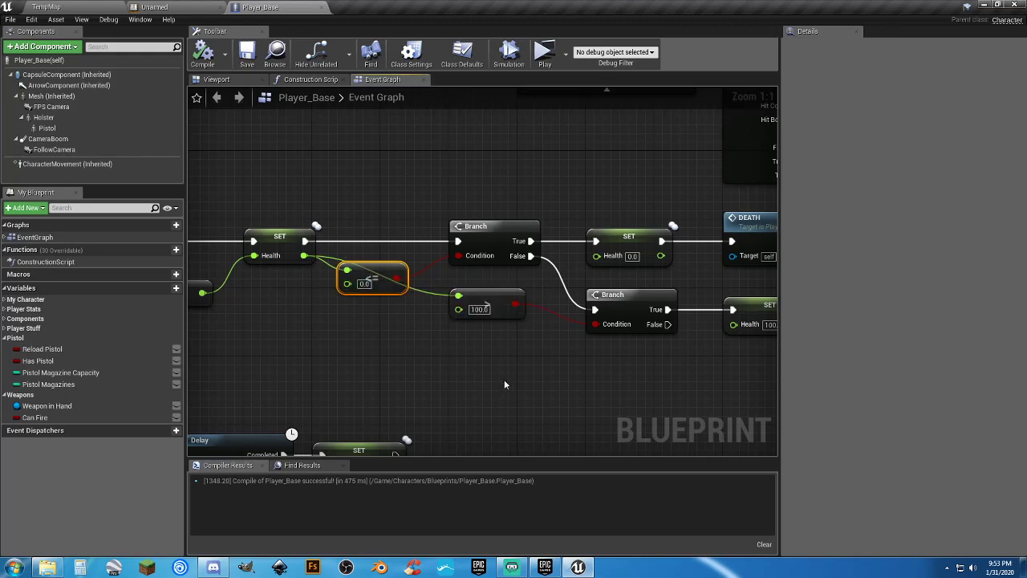
pyautogui.moveTo(504, 384); pyautogui.dragTo(310, 386, button='right')
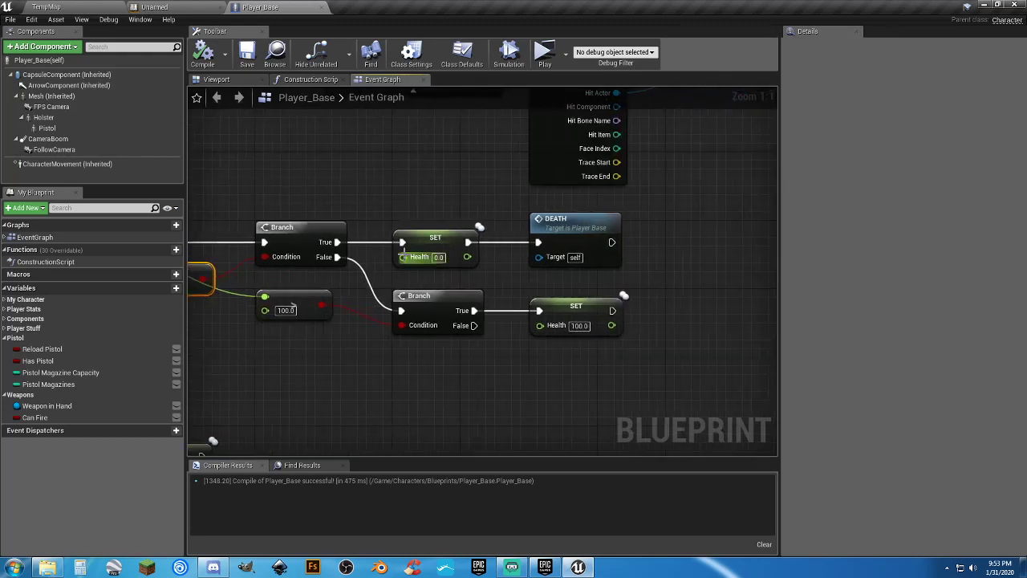
pyautogui.click(566, 228)
pyautogui.click(454, 418)
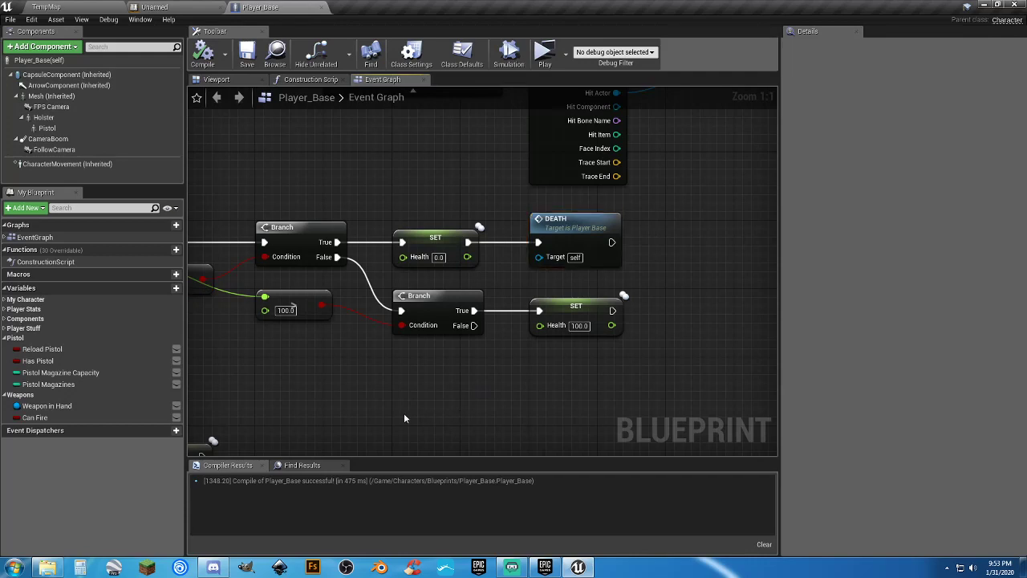
pyautogui.moveTo(403, 417)
pyautogui.mouseDown(button='right')
pyautogui.moveTo(500, 355)
pyautogui.moveTo(460, 416)
pyautogui.moveTo(413, 448)
pyautogui.moveTo(345, 452)
pyautogui.moveTo(311, 493)
pyautogui.mouseUp(button='right')
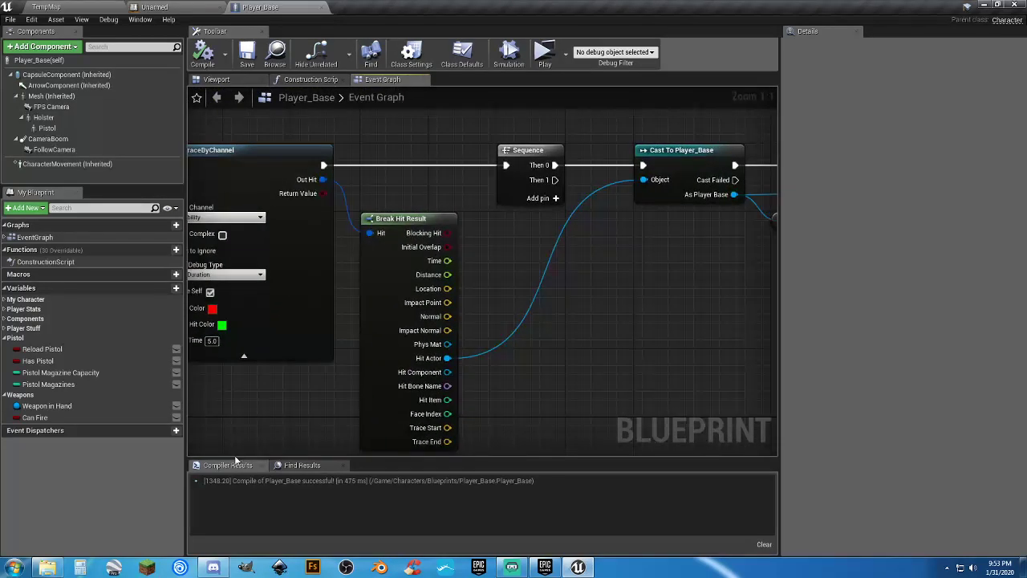
pyautogui.moveTo(610, 268); pyautogui.dragTo(766, 157, button='right')
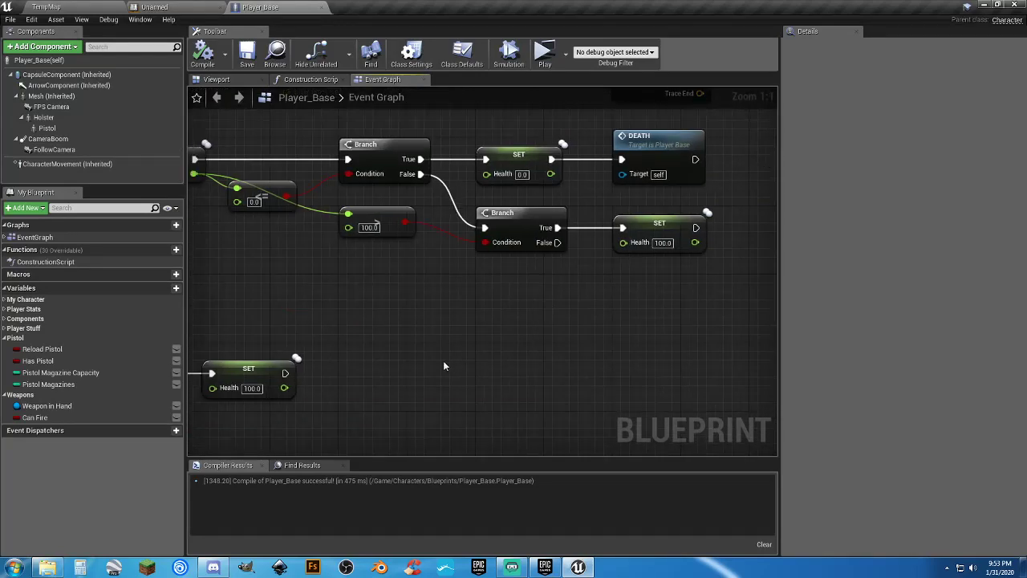
# Delete the Delay and Set Health nodes that follow the DEATH custom event, and compile and save Player_Base.
pyautogui.moveTo(444, 366)
pyautogui.mouseDown(button='right')
pyautogui.moveTo(676, 231)
pyautogui.moveTo(777, 261)
pyautogui.mouseUp(button='right')
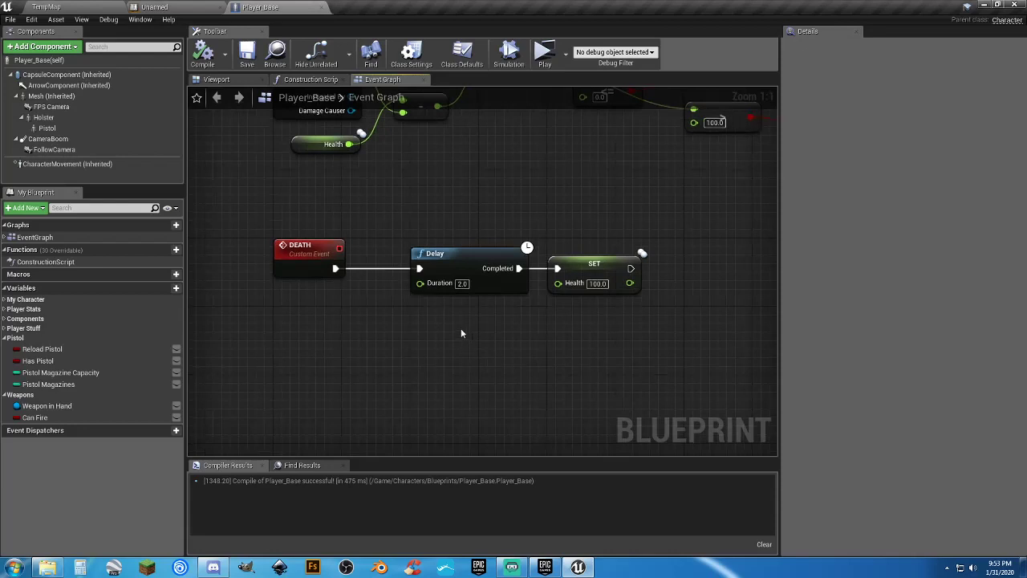
pyautogui.moveTo(461, 333); pyautogui.dragTo(450, 342, button='right')
pyautogui.click(456, 282)
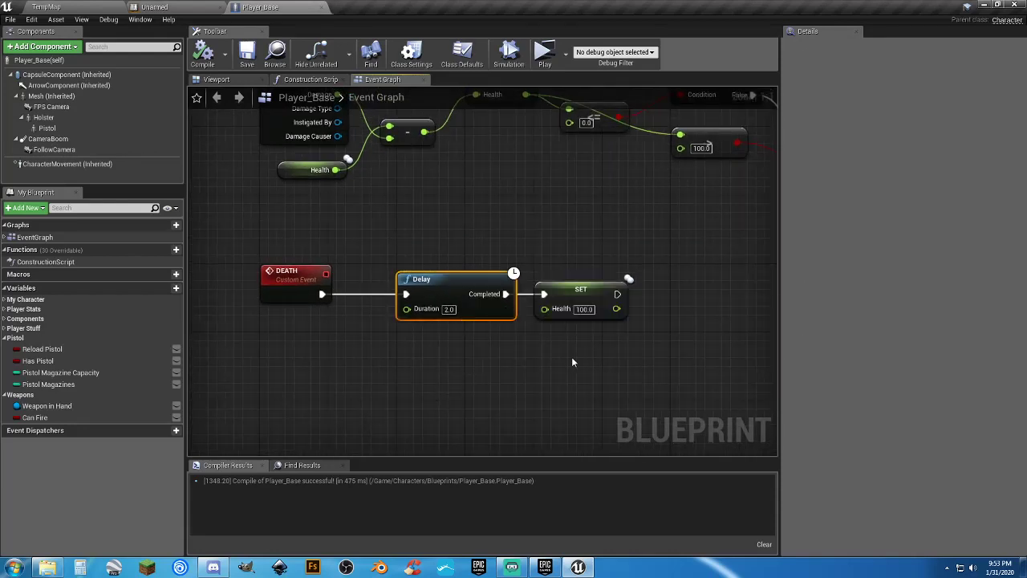
pyautogui.keyDown('ctrl'); pyautogui.click(573, 300); pyautogui.keyUp('ctrl')
pyautogui.press('Delete')
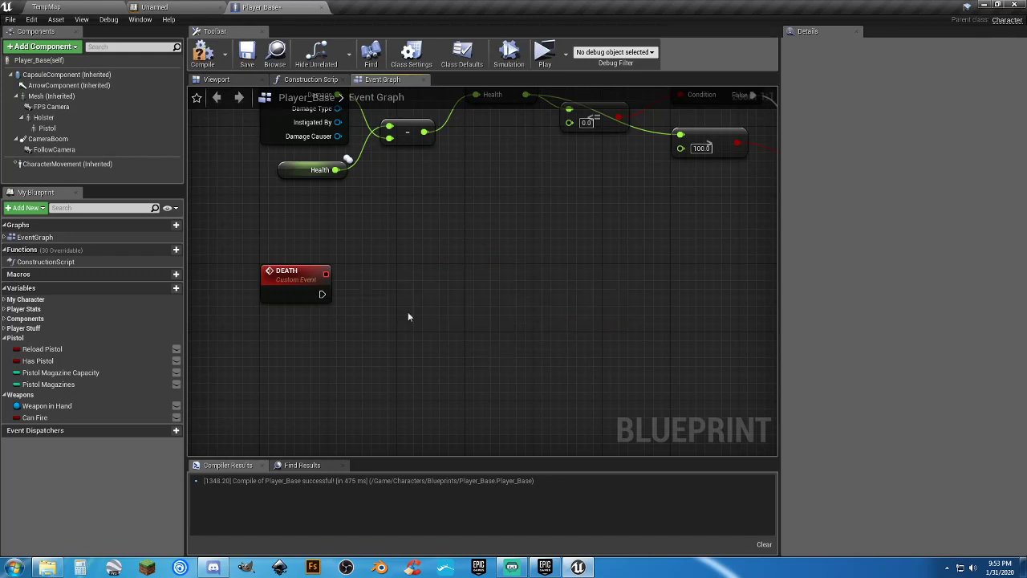
pyautogui.click(243, 59)
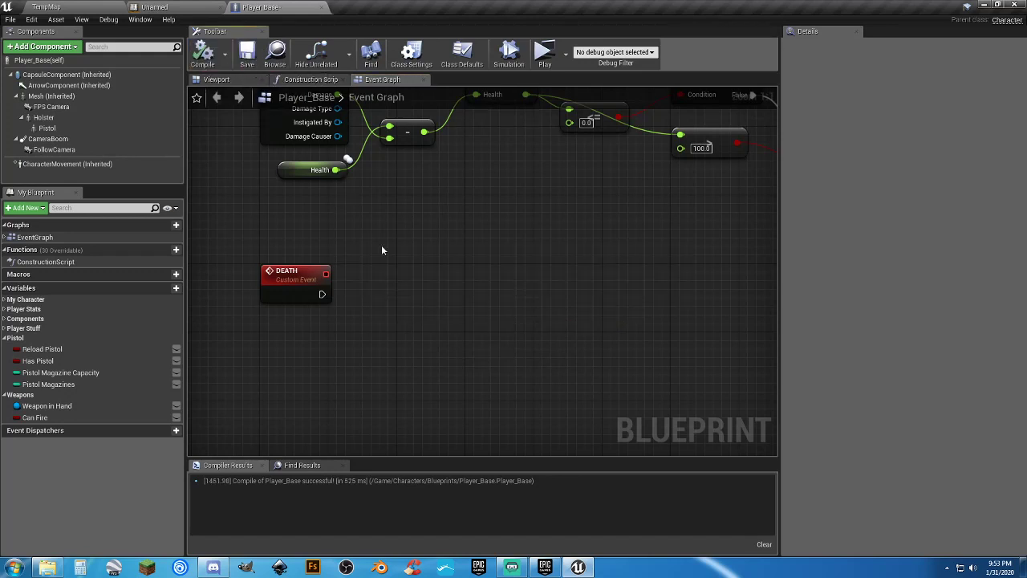
# Create a Boolean variable named Is Dead in Player_Base and connect its Set node to the DEATH event.
pyautogui.click(164, 288)
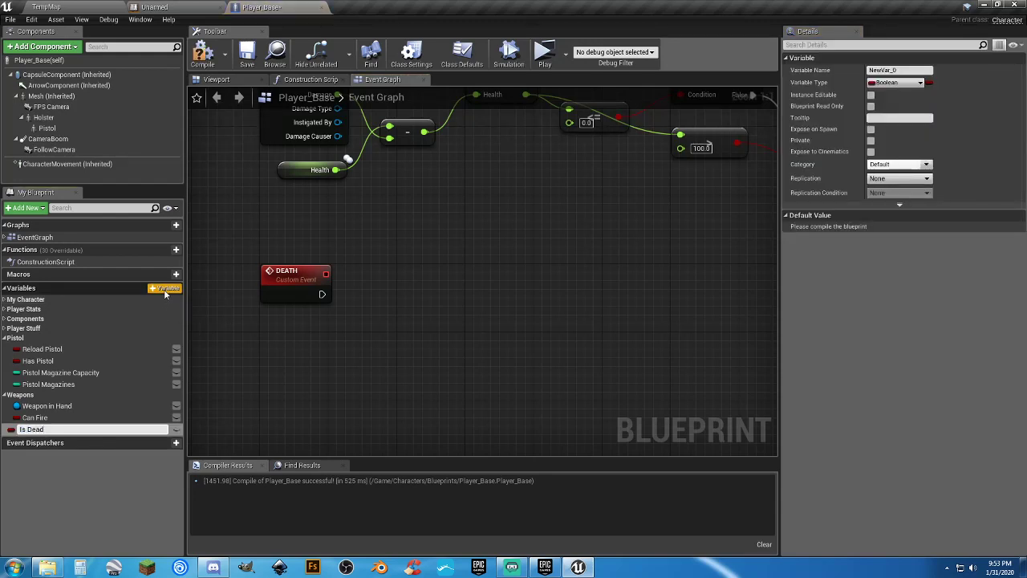
pyautogui.press('Return')
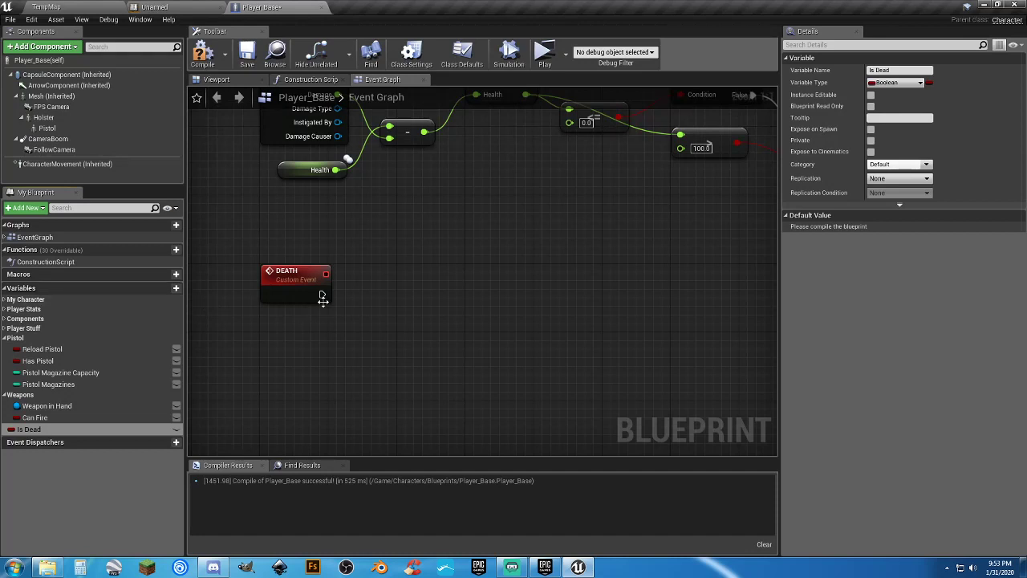
pyautogui.moveTo(29, 429); pyautogui.dragTo(322, 297)
pyautogui.click(401, 330)
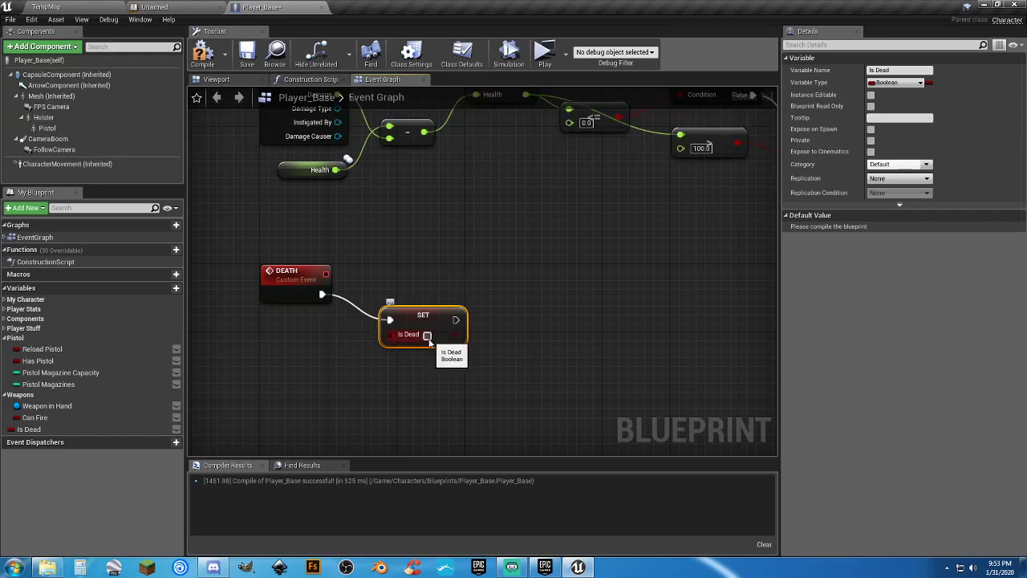
# Align the Set Is Dead node with the DEATH event, set Is Dead to true, and compile and save the blueprint.
pyautogui.moveTo(409, 316); pyautogui.dragTo(383, 289)
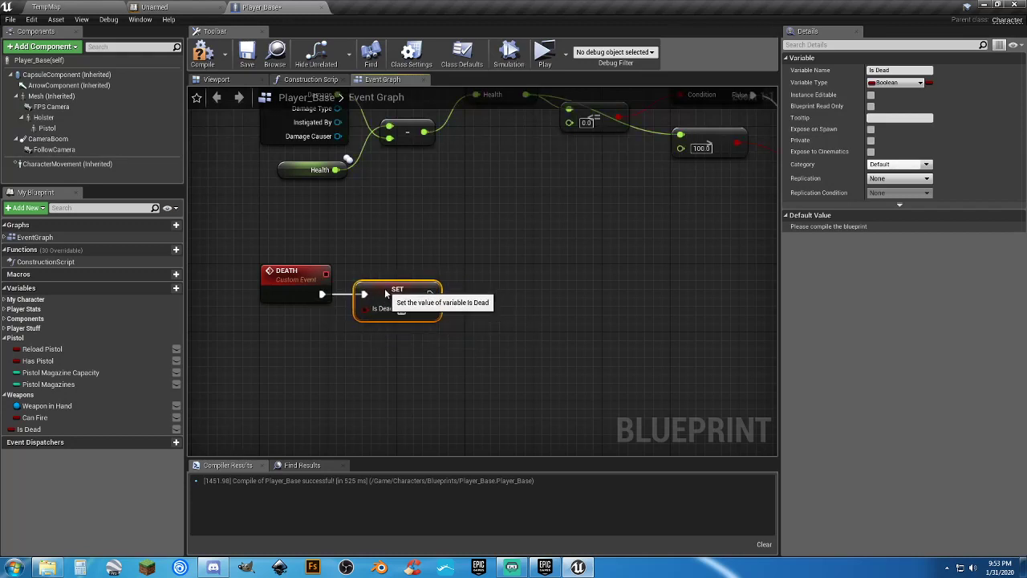
pyautogui.click(385, 346)
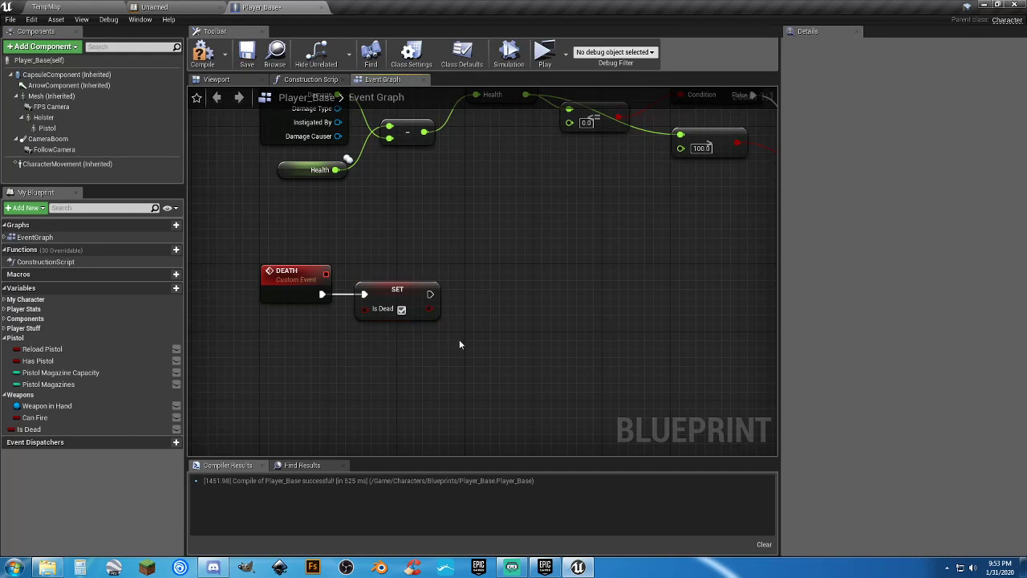
pyautogui.moveTo(459, 340); pyautogui.dragTo(318, 266)
pyautogui.click(521, 365)
pyautogui.moveTo(523, 366); pyautogui.dragTo(489, 385, button='right')
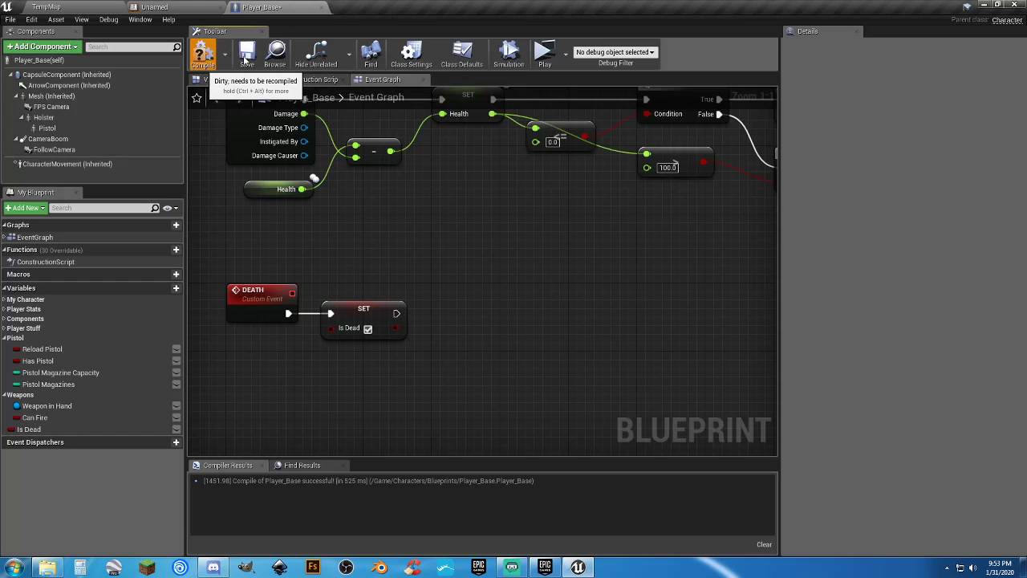
pyautogui.click(246, 56)
# Add a third output pin to the Sequence node in the Unarmed animation blueprint's event graph.
pyautogui.click(181, 8)
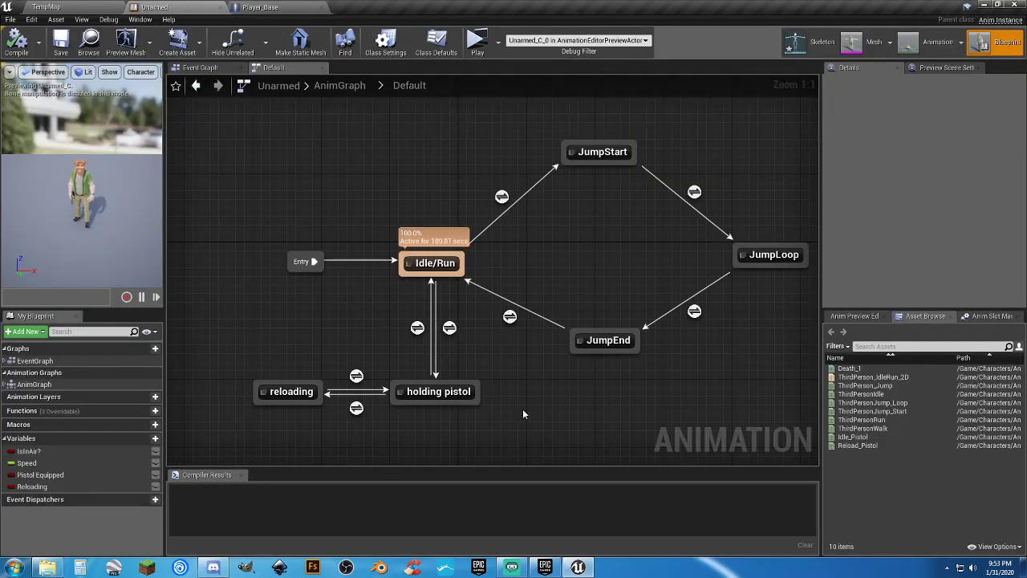
pyautogui.moveTo(427, 156); pyautogui.dragTo(425, 210, button='right')
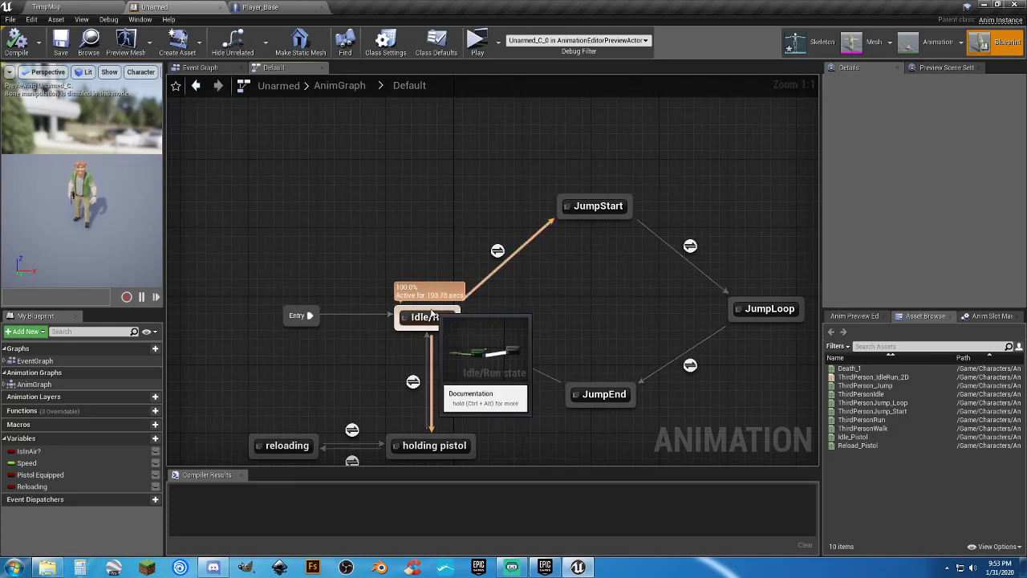
pyautogui.click(201, 68)
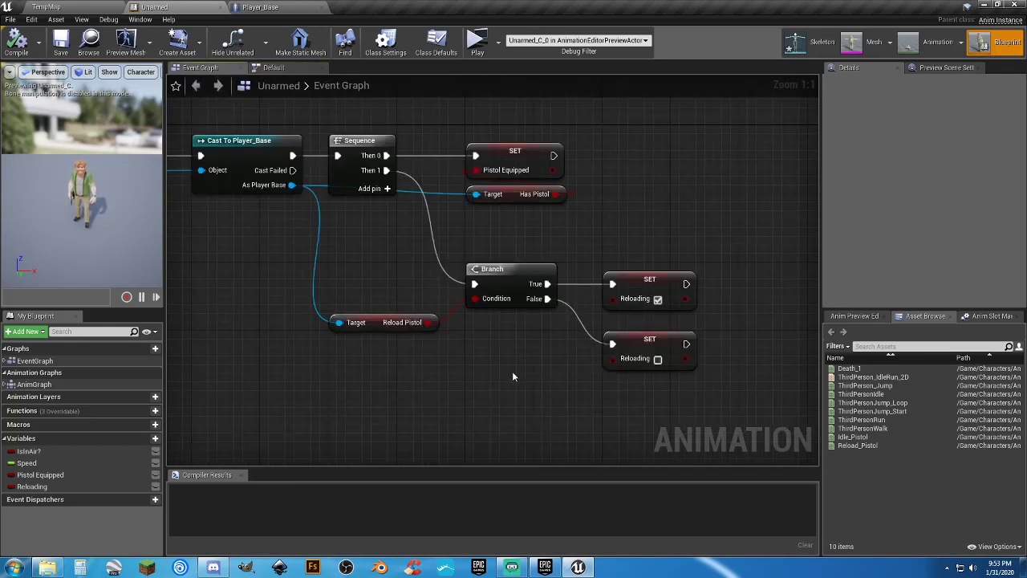
pyautogui.moveTo(512, 377); pyautogui.dragTo(541, 369, button='right')
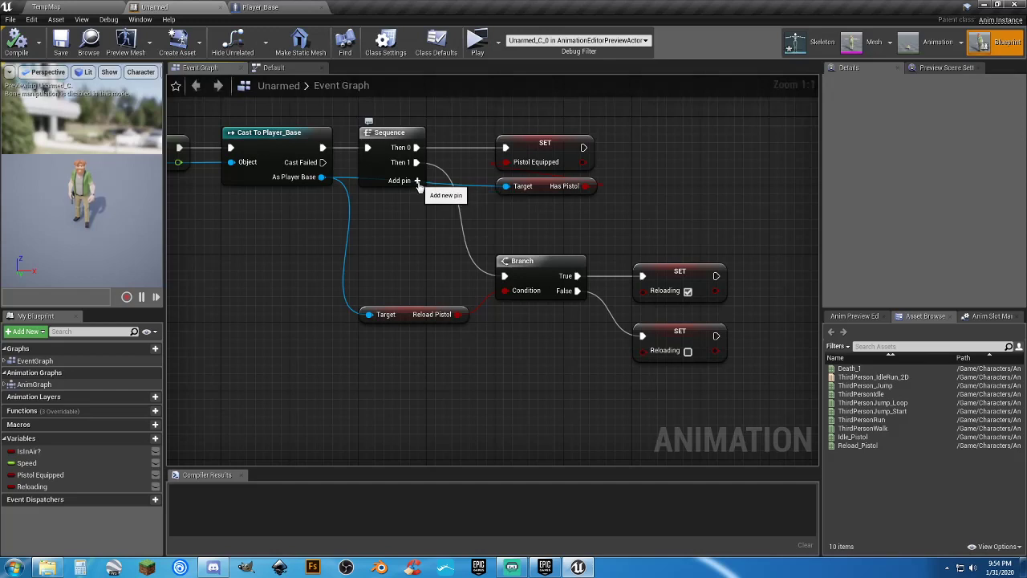
pyautogui.click(417, 181)
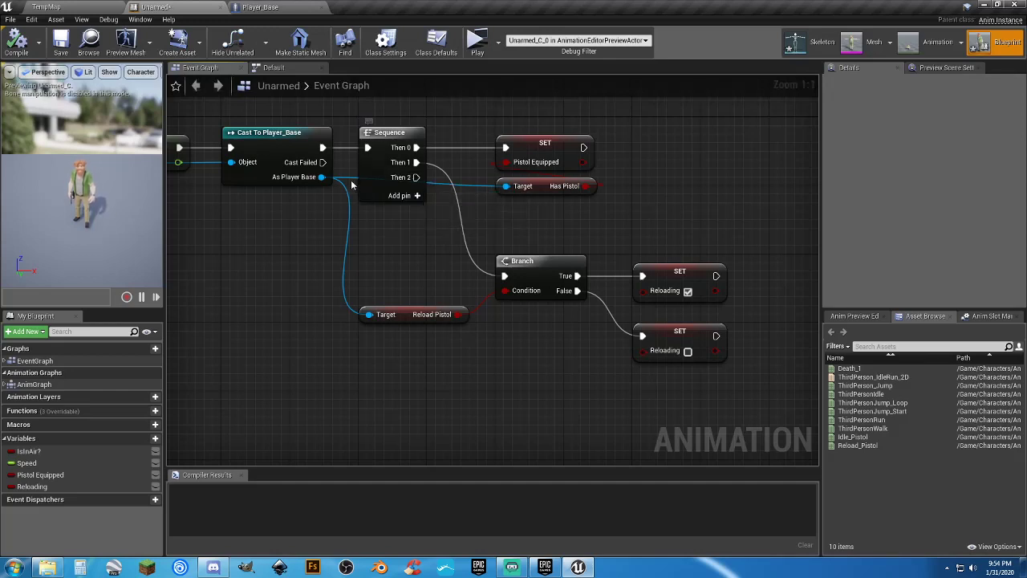
# Get Is Dead from the cast's As Player Base output and place the node below the Reload Pistol getter.
pyautogui.moveTo(321, 176); pyautogui.dragTo(489, 409)
pyautogui.write('isde')
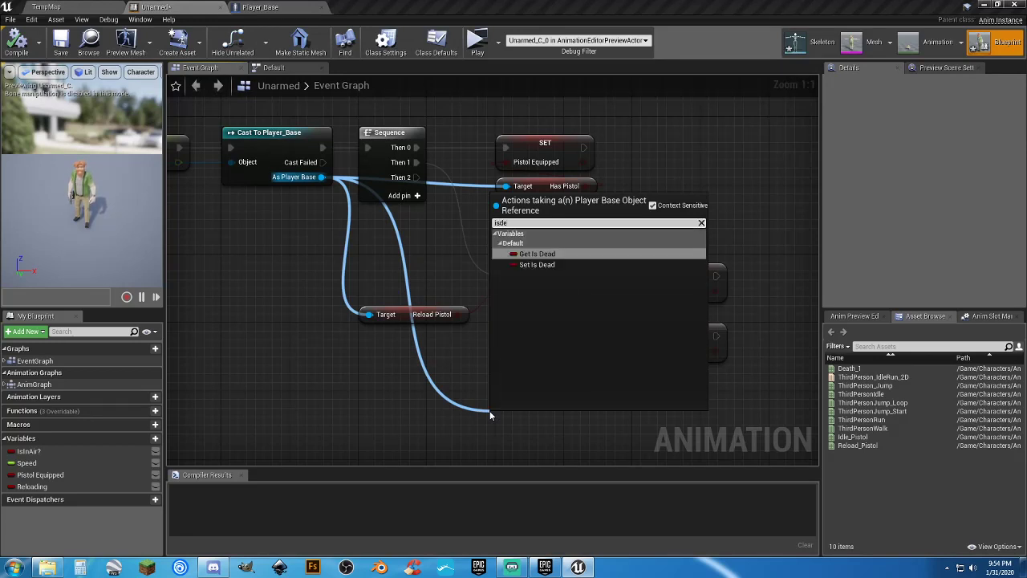
pyautogui.press('Return')
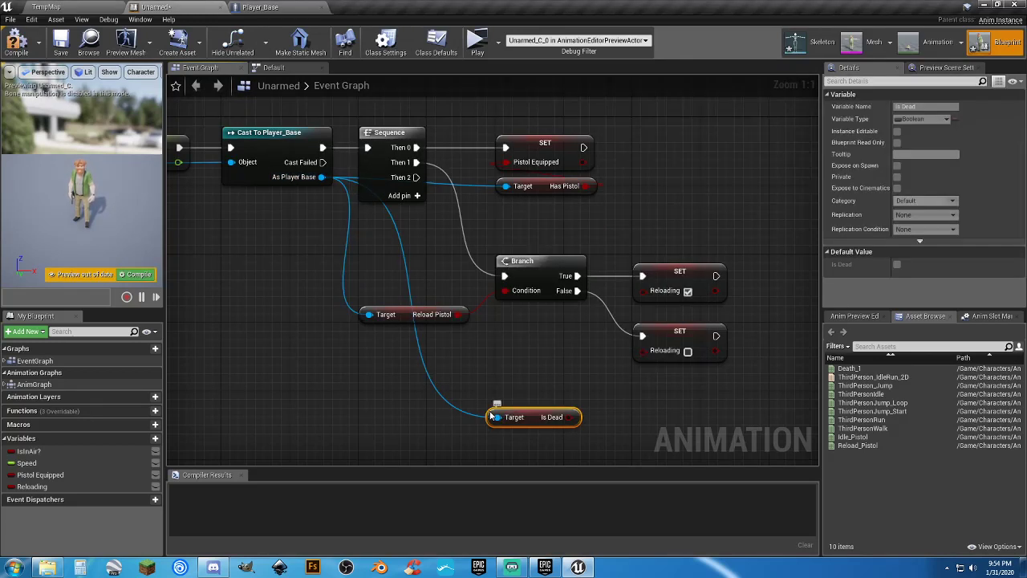
pyautogui.moveTo(522, 417); pyautogui.dragTo(479, 443)
pyautogui.moveTo(509, 411); pyautogui.dragTo(516, 332, button='right')
pyautogui.moveTo(491, 359); pyautogui.dragTo(409, 391)
pyautogui.moveTo(479, 375); pyautogui.dragTo(498, 354, button='right')
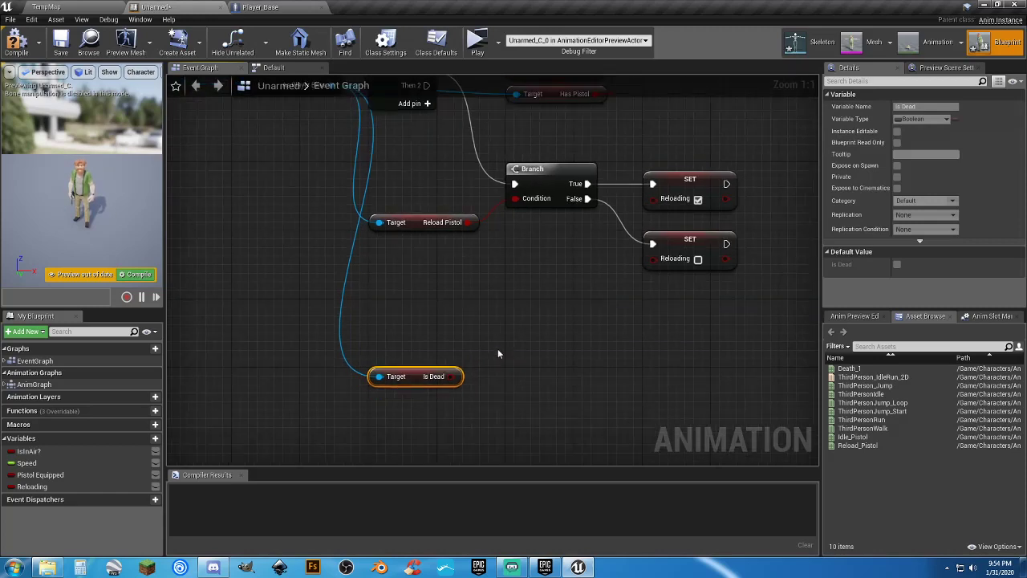
# Add a Branch below the reload one, run it from Then 2, and use Is Dead as its condition.
pyautogui.click(542, 304)
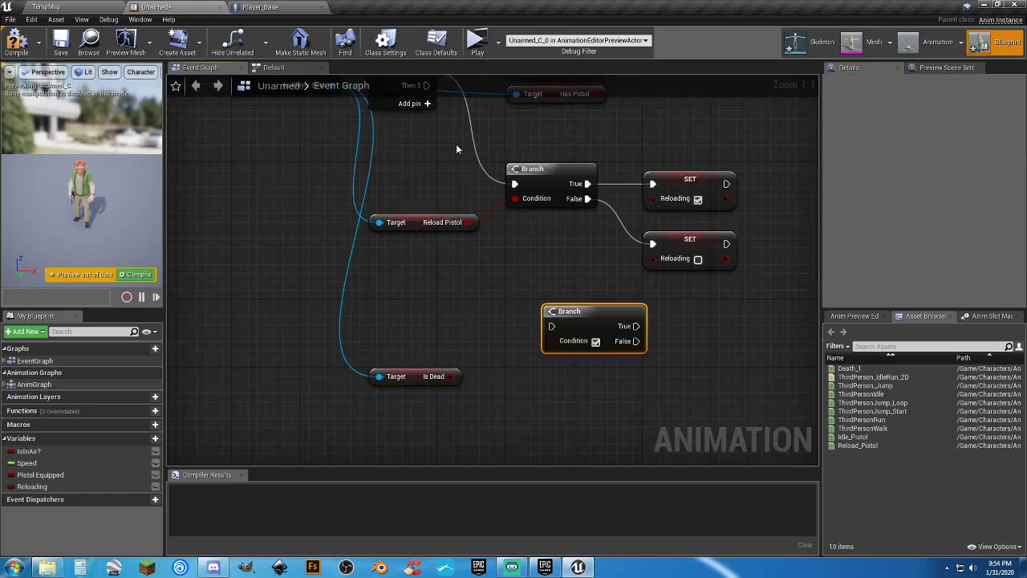
pyautogui.moveTo(456, 149); pyautogui.dragTo(423, 146, button='right')
pyautogui.moveTo(418, 115); pyautogui.dragTo(543, 355)
pyautogui.moveTo(449, 407); pyautogui.dragTo(546, 377)
pyautogui.moveTo(558, 342); pyautogui.dragTo(521, 337)
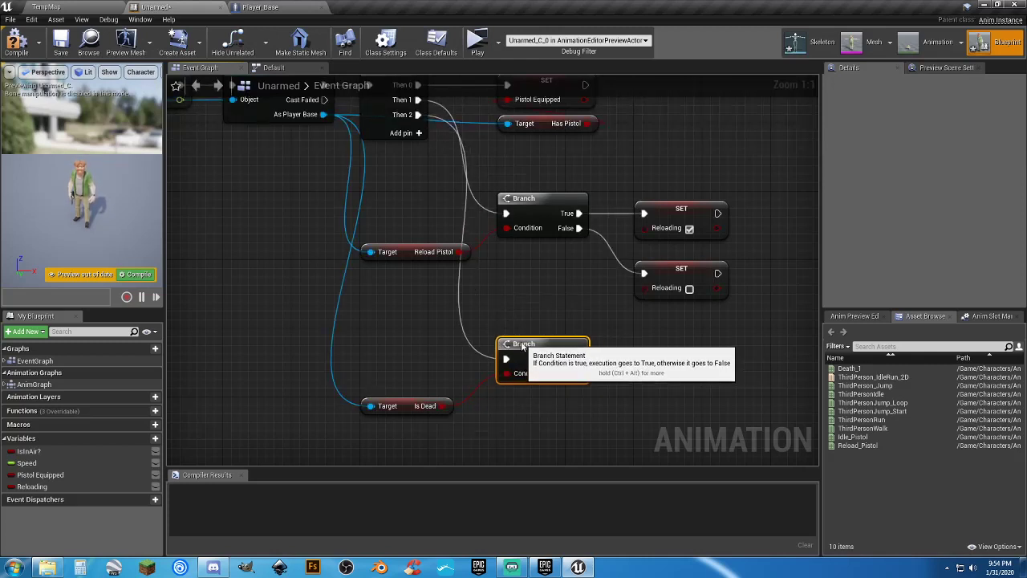
# Create a Boolean variable named Death in the Unarmed animation blueprint.
pyautogui.click(155, 438)
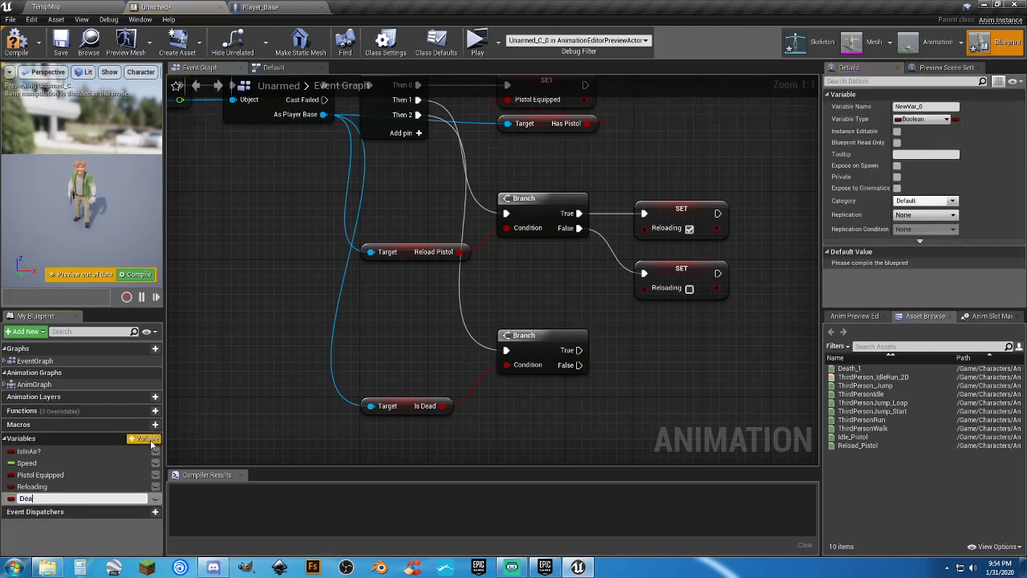
pyautogui.press('Return')
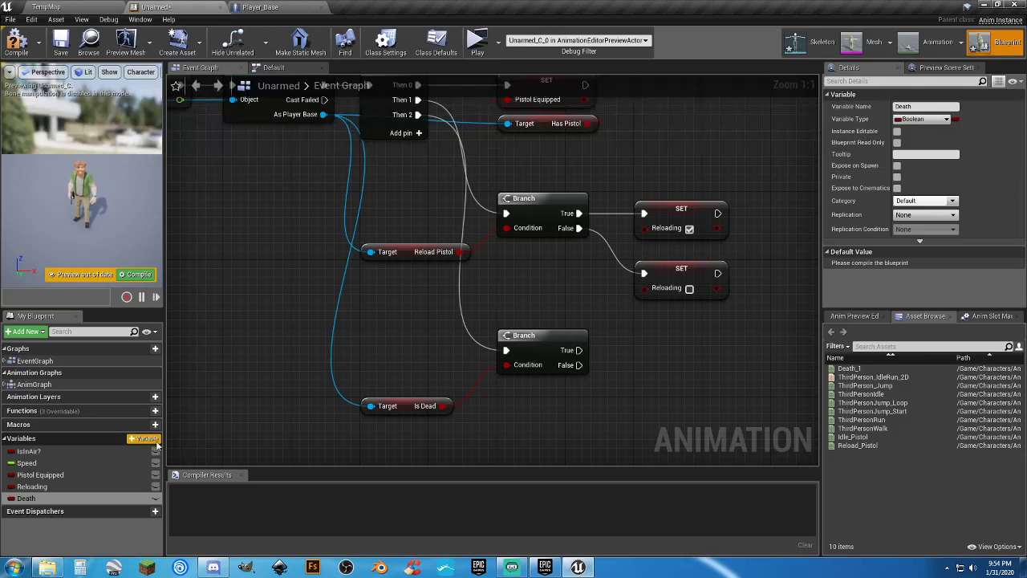
pyautogui.moveTo(512, 415); pyautogui.dragTo(480, 420, button='right')
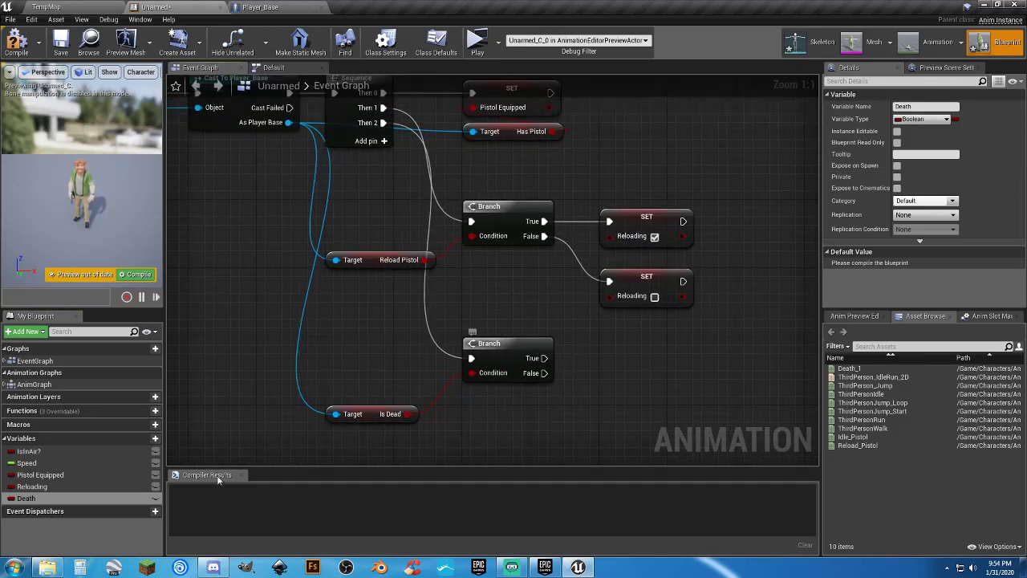
# Add two Set Death nodes beside the Is Dead Branch and connect them to its True and False outputs.
pyautogui.click(83, 498)
pyautogui.moveTo(614, 382); pyautogui.dragTo(628, 355)
pyautogui.click(626, 383)
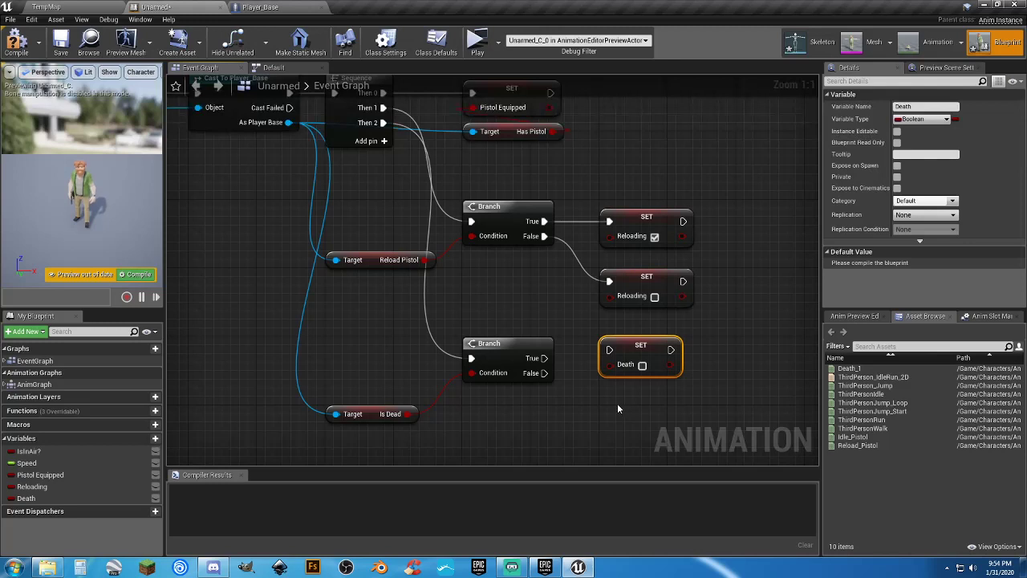
pyautogui.hotkey('ctrl', 'c')
pyautogui.hotkey('ctrl', 'v')
pyautogui.moveTo(544, 358); pyautogui.dragTo(611, 353)
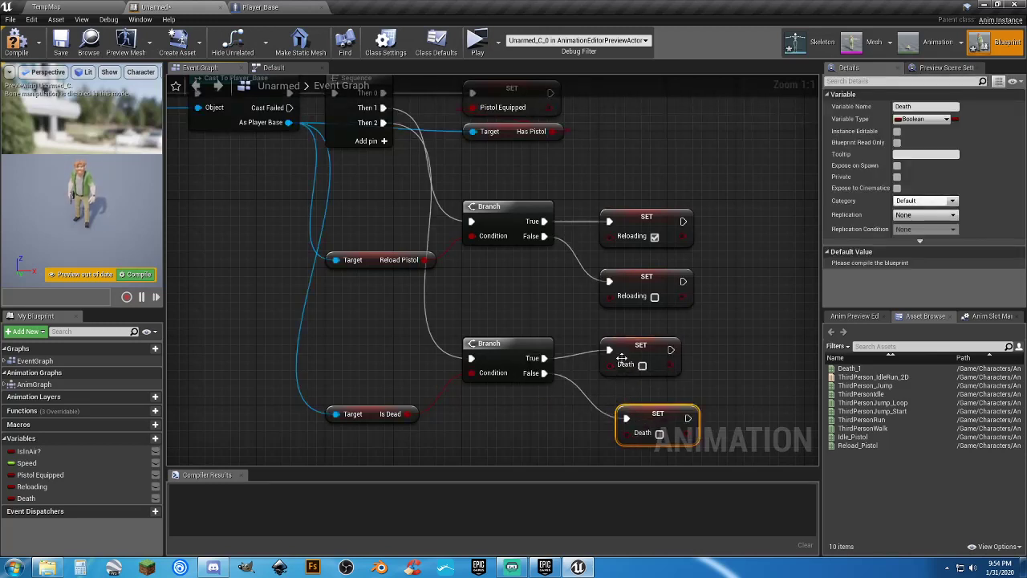
# Enable Death on the setter run from True and line up both Set Death nodes beside the Branch.
pyautogui.moveTo(653, 413); pyautogui.dragTo(636, 387)
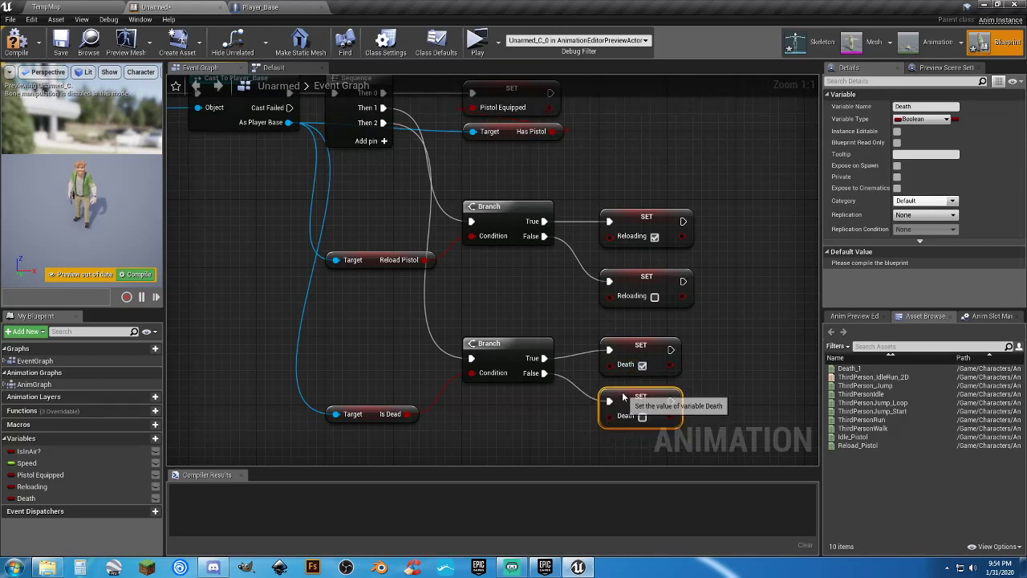
pyautogui.moveTo(604, 331); pyautogui.dragTo(638, 401)
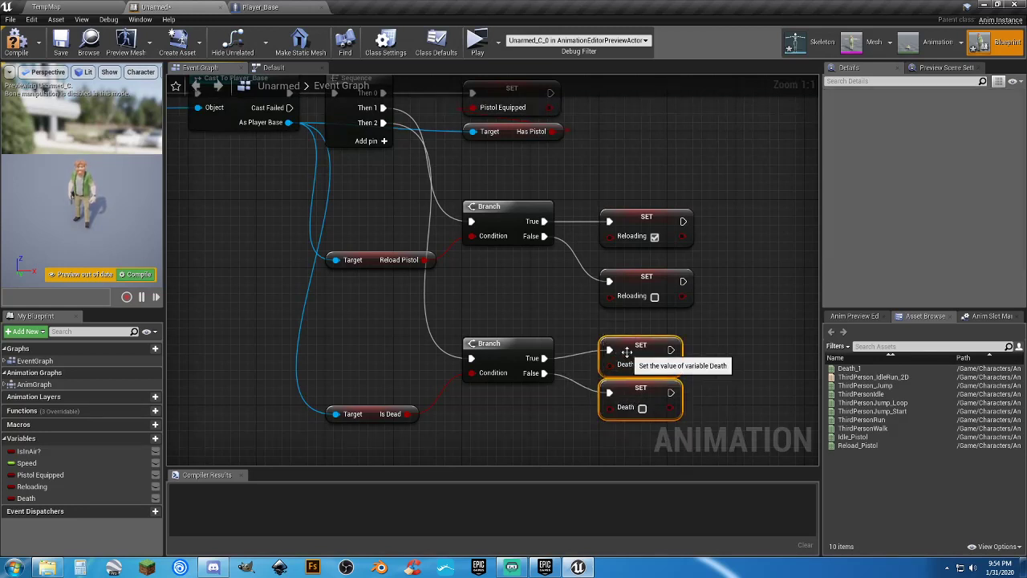
pyautogui.moveTo(626, 353); pyautogui.dragTo(629, 362)
pyautogui.click(555, 417)
pyautogui.moveTo(556, 418); pyautogui.dragTo(533, 361, button='right')
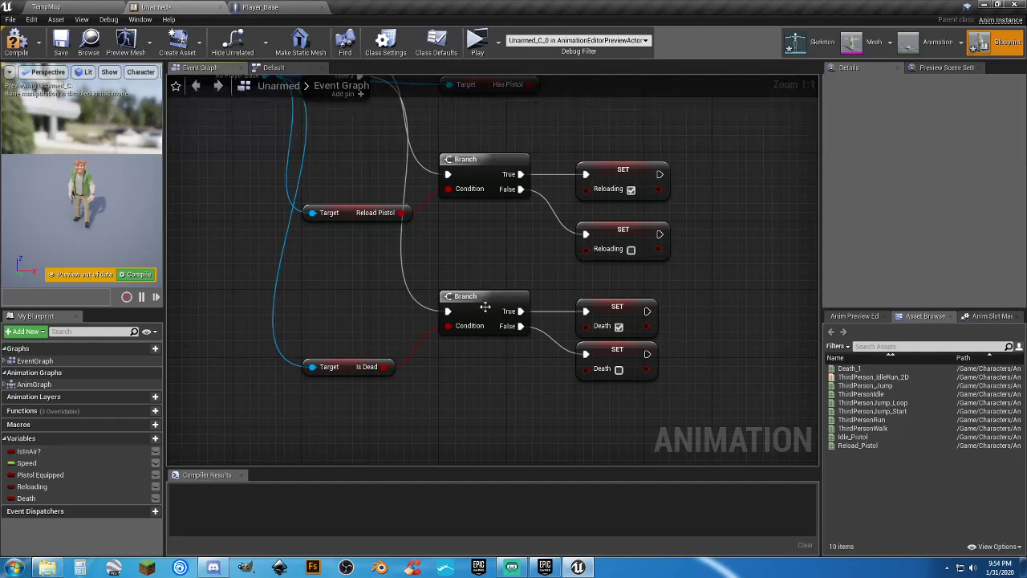
pyautogui.moveTo(313, 339); pyautogui.dragTo(314, 339)
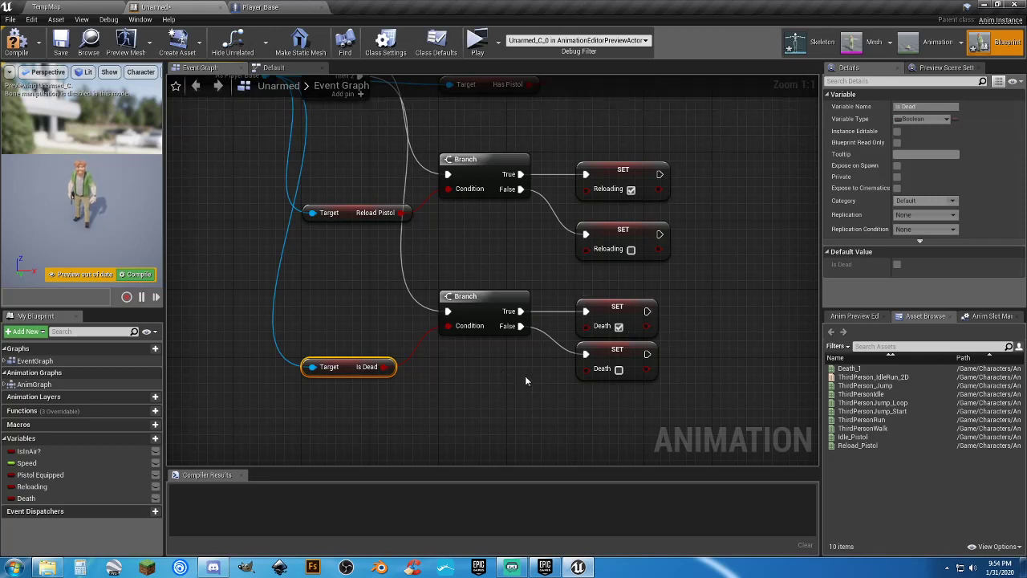
pyautogui.click(505, 350)
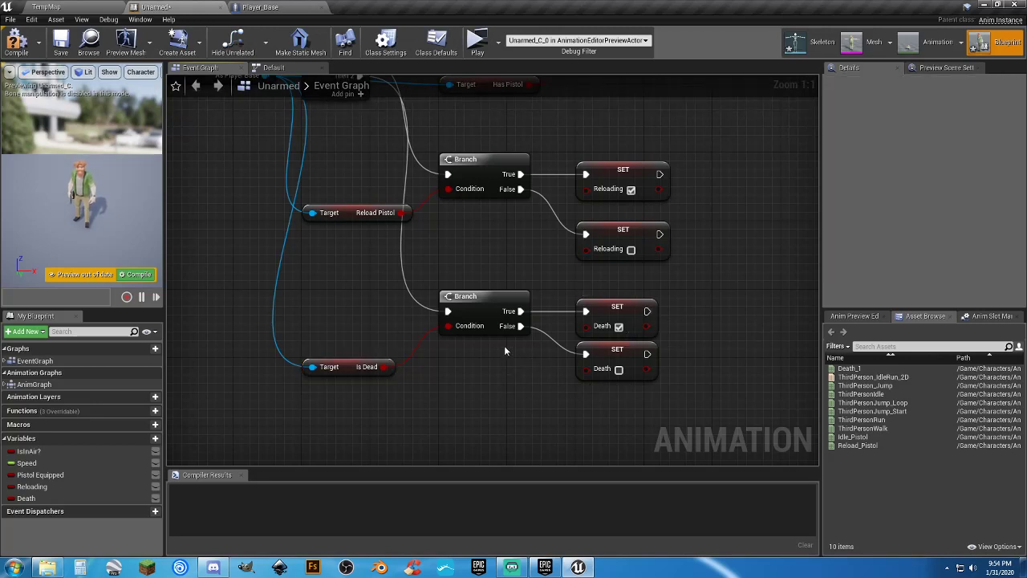
# In the Default state machine, add a state named Death leading from Idle/Run and place it above Idle/Run.
pyautogui.click(273, 68)
pyautogui.moveTo(381, 216)
pyautogui.mouseDown(button='right')
pyautogui.moveTo(402, 212)
pyautogui.moveTo(392, 210)
pyautogui.mouseUp(button='right')
pyautogui.moveTo(440, 302); pyautogui.dragTo(441, 171)
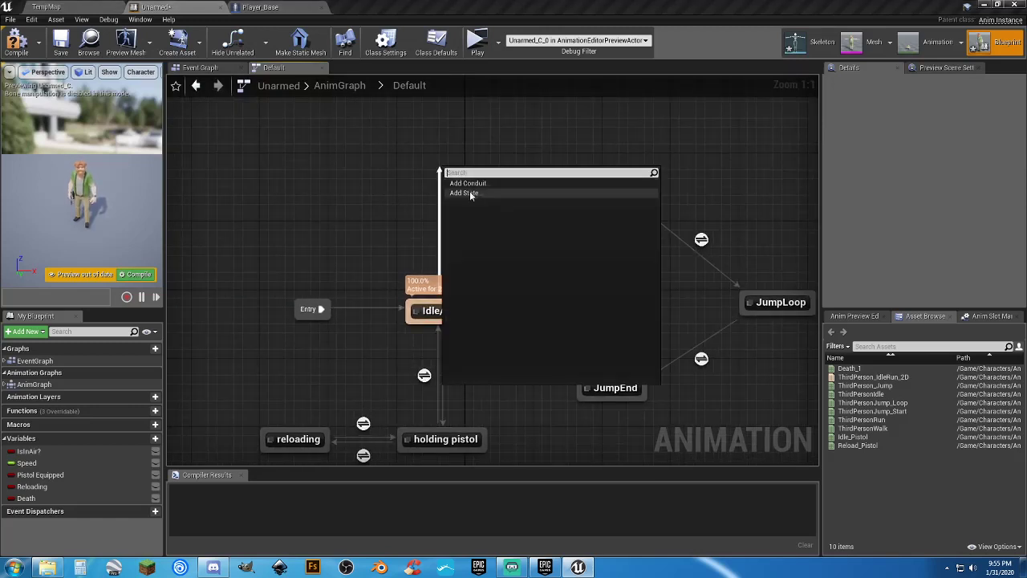
pyautogui.click(467, 193)
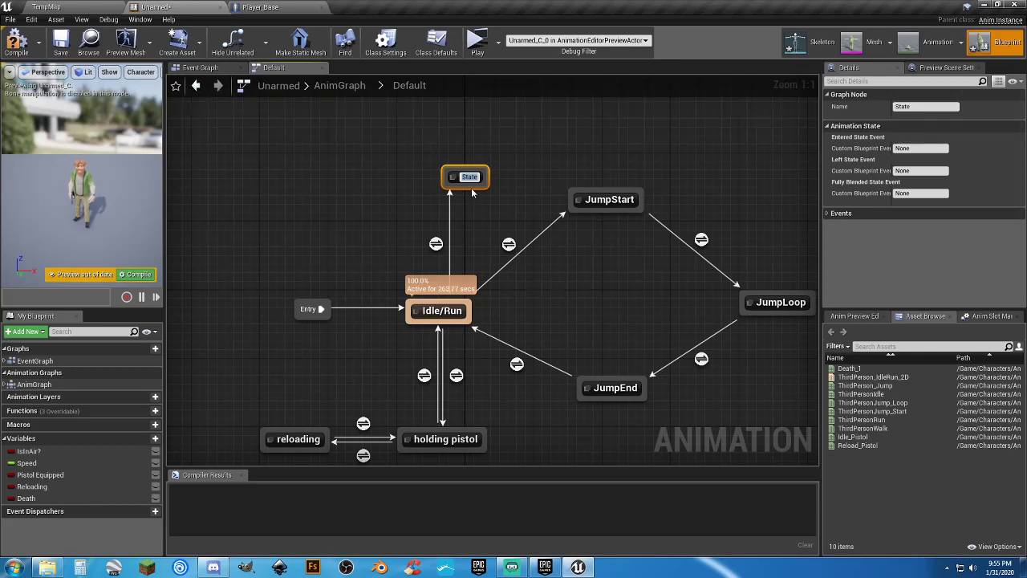
pyautogui.write('Death')
pyautogui.press('Return')
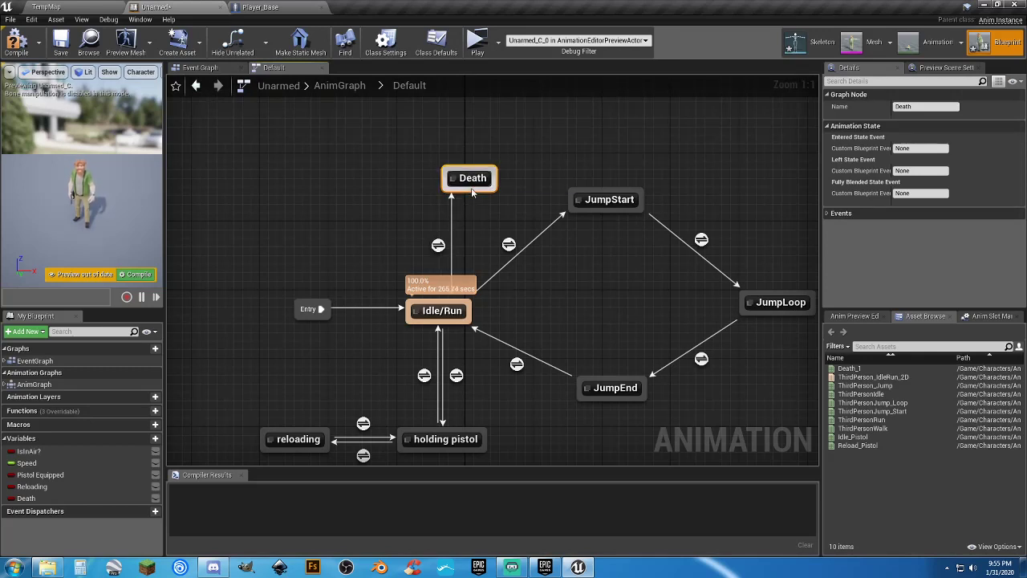
pyautogui.moveTo(473, 189); pyautogui.dragTo(427, 179)
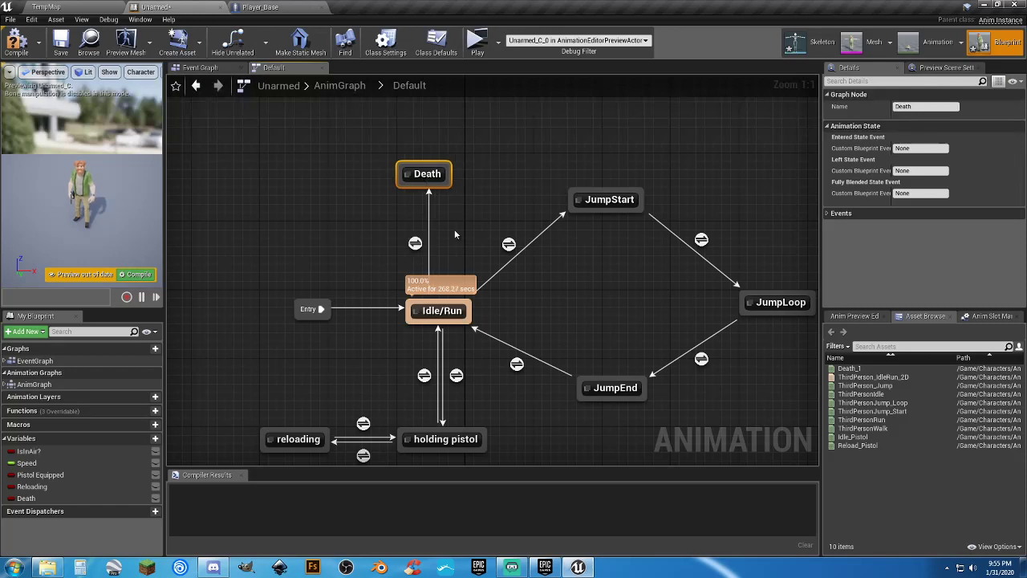
# Inside the Death state, place the Death_1 animation and connect it to the Output Animation Pose.
pyautogui.doubleClick(427, 173)
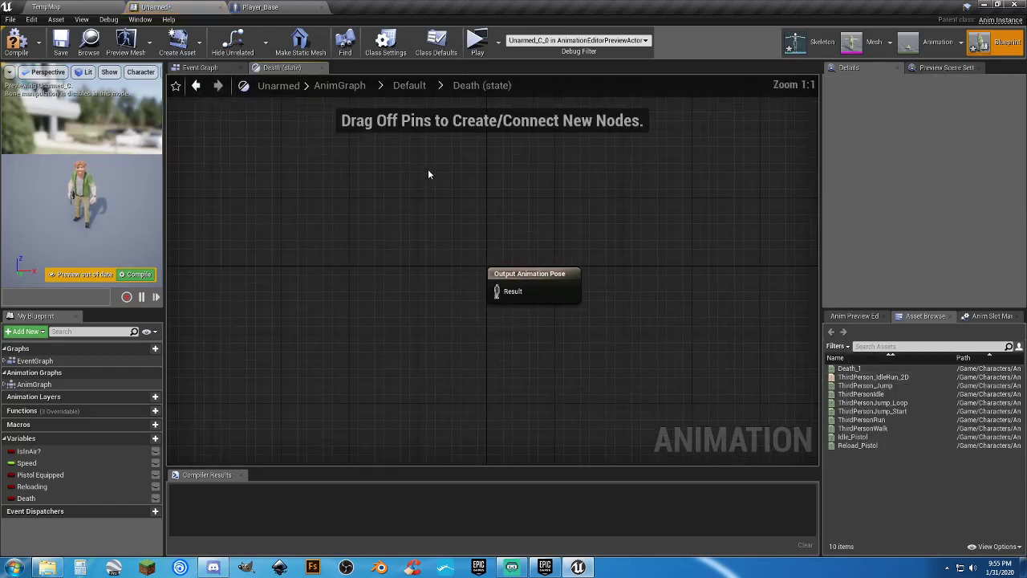
pyautogui.click(851, 369)
pyautogui.moveTo(850, 369); pyautogui.dragTo(363, 273)
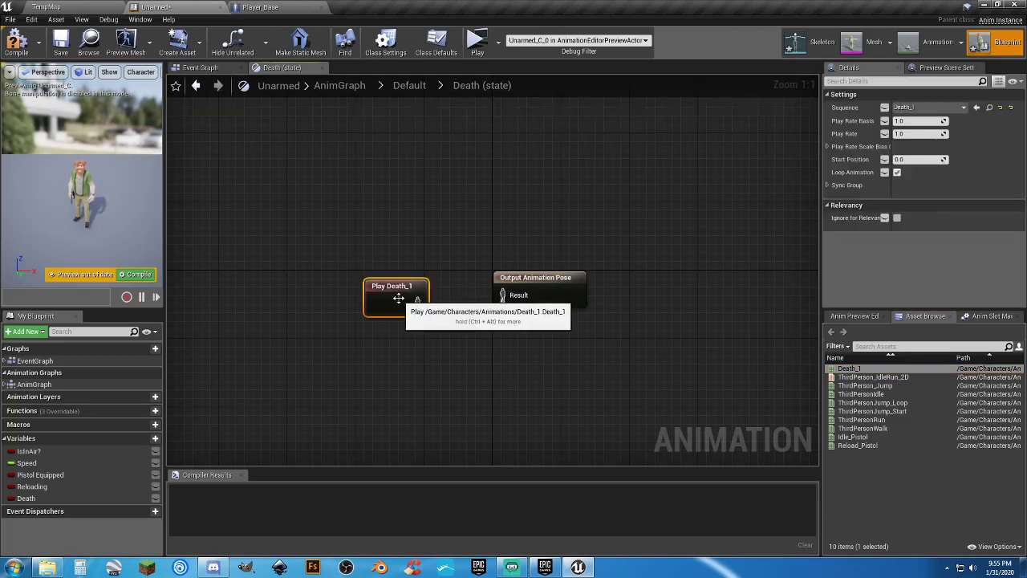
pyautogui.moveTo(416, 303); pyautogui.dragTo(506, 298)
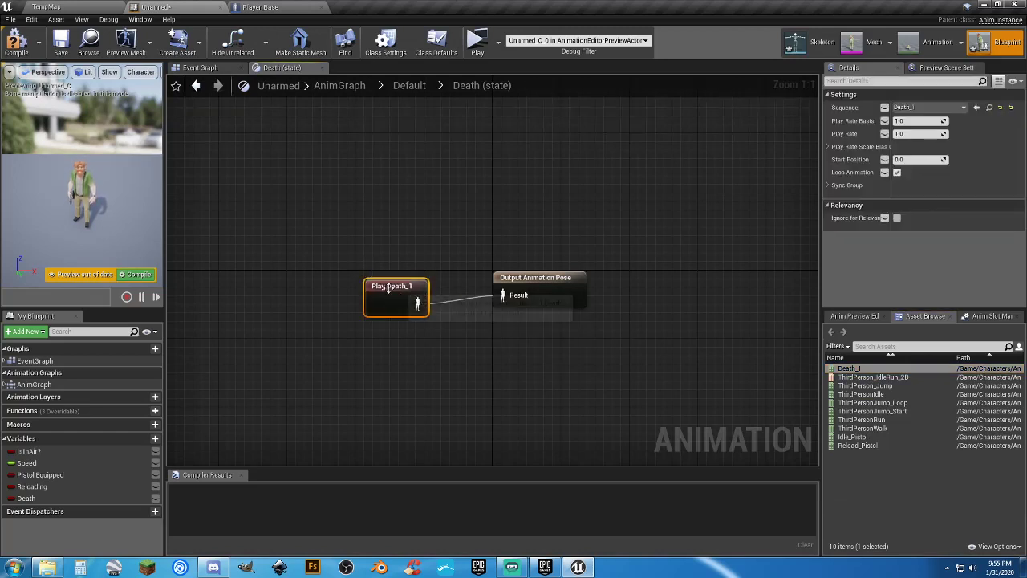
pyautogui.moveTo(393, 299); pyautogui.dragTo(384, 289)
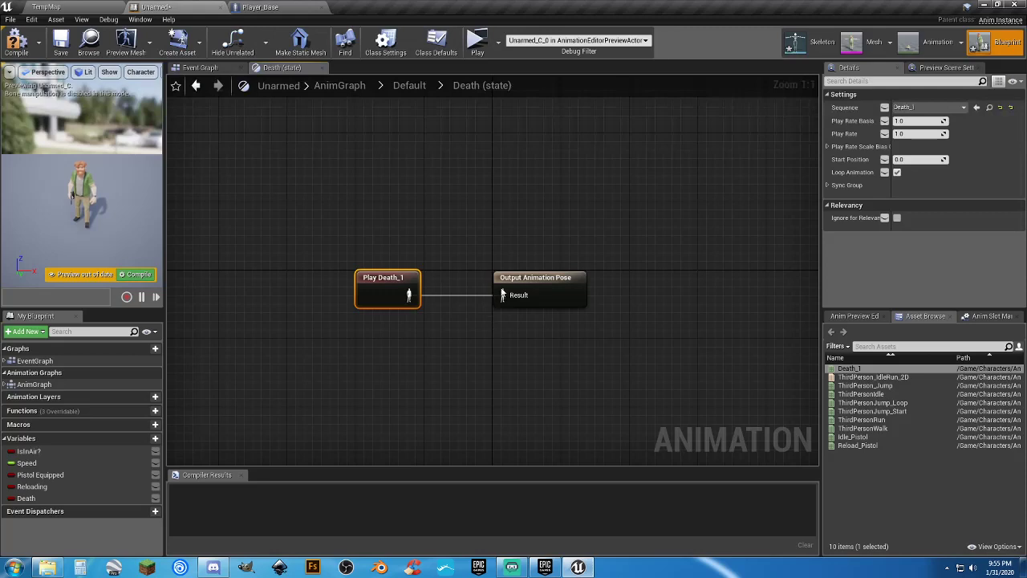
# In the Idle/Run to Death transition rule, use the Death variable as the Can Enter Transition condition.
pyautogui.click(411, 85)
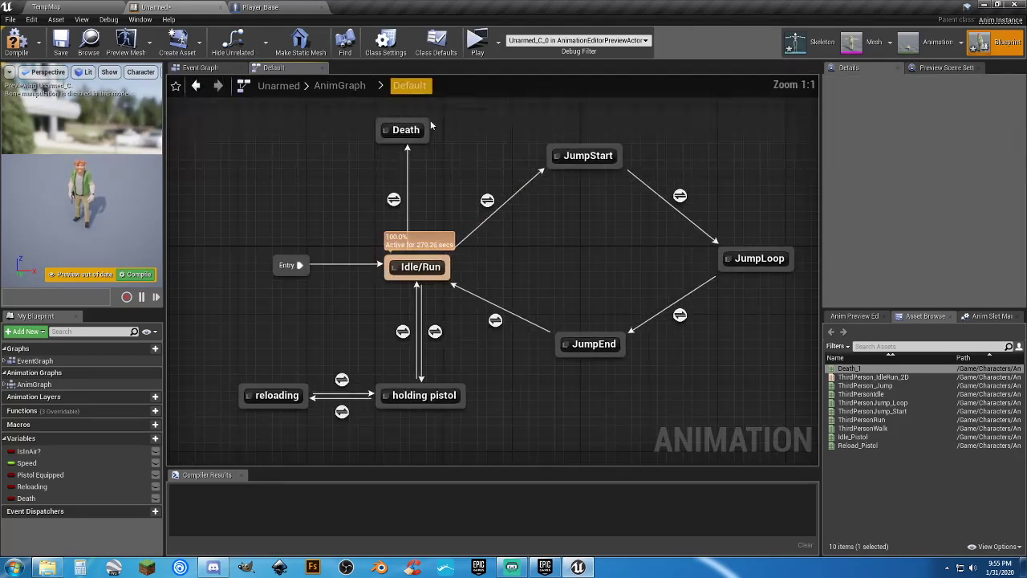
pyautogui.doubleClick(408, 210)
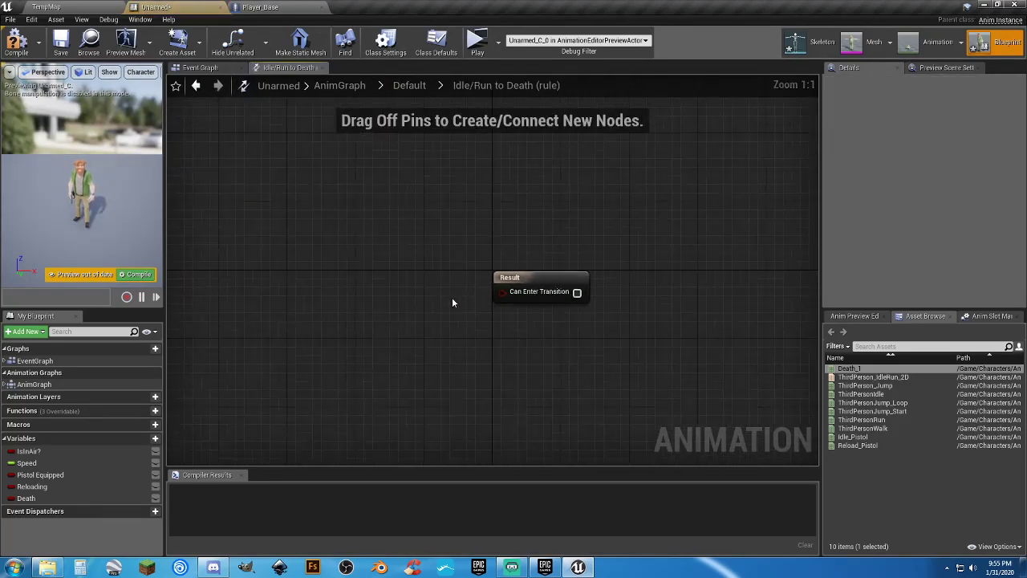
pyautogui.click(55, 498)
pyautogui.moveTo(54, 503); pyautogui.dragTo(499, 293)
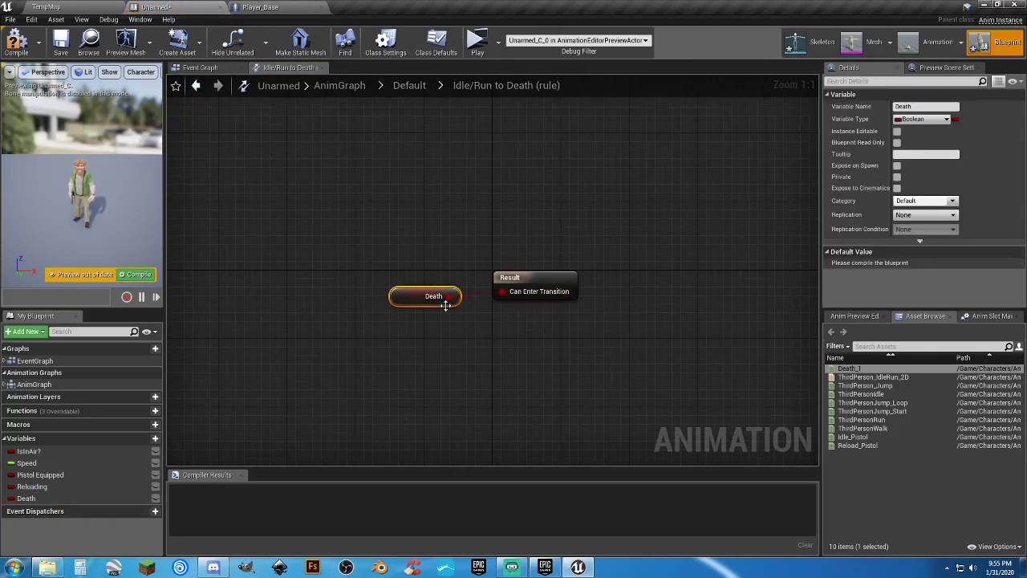
# Add a transition from Death back to Idle/Run whose rule feeds Death through a NOT Boolean into Can Enter Transition.
pyautogui.click(409, 85)
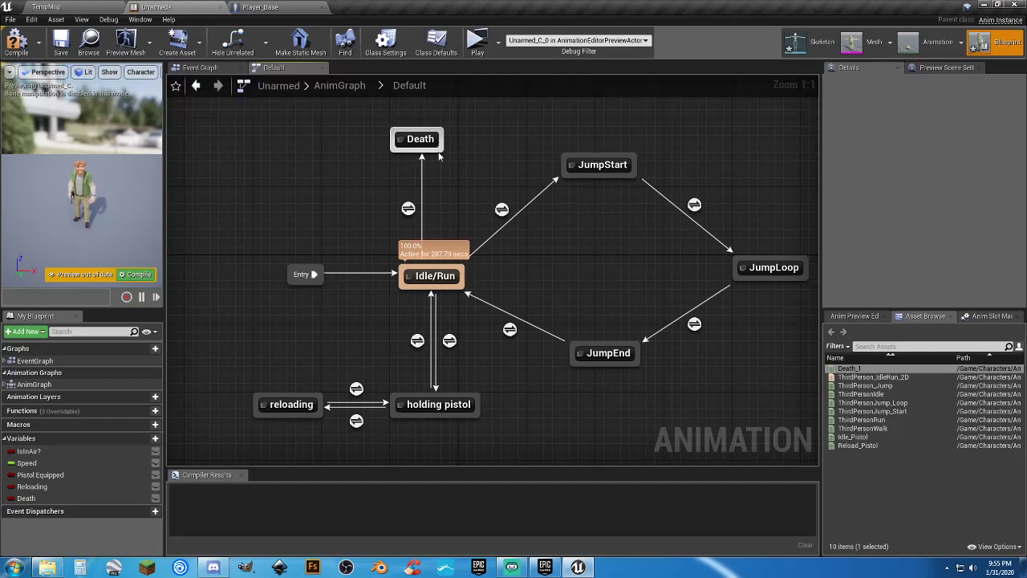
pyautogui.moveTo(439, 157); pyautogui.dragTo(438, 274)
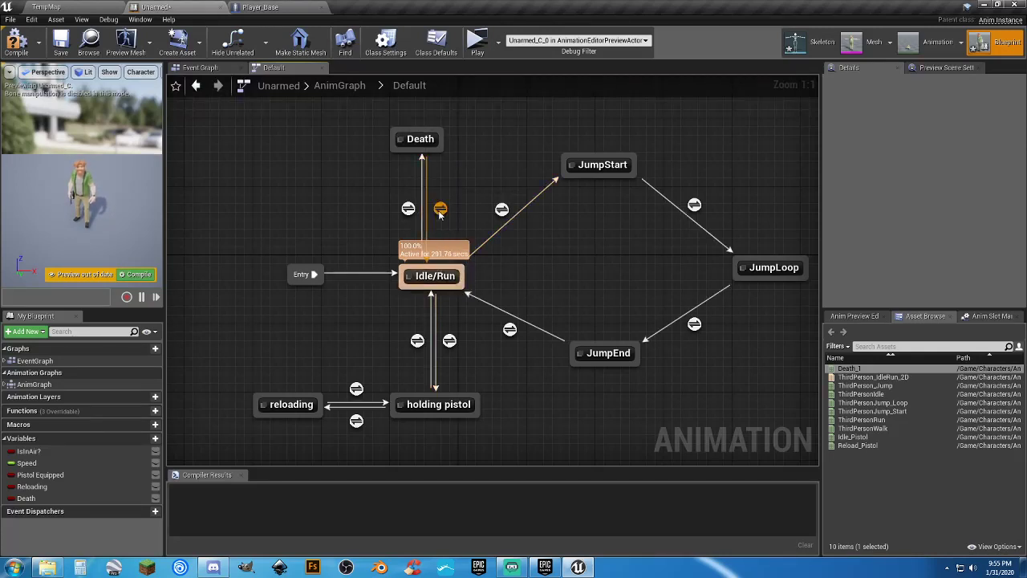
pyautogui.doubleClick(439, 209)
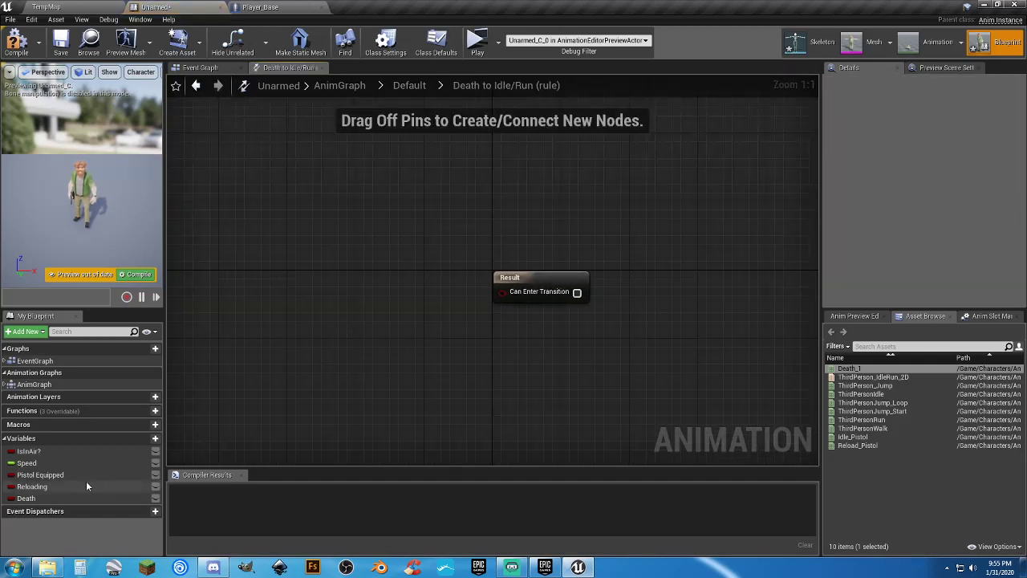
pyautogui.moveTo(28, 498); pyautogui.dragTo(180, 366)
pyautogui.moveTo(250, 297); pyautogui.dragTo(252, 278)
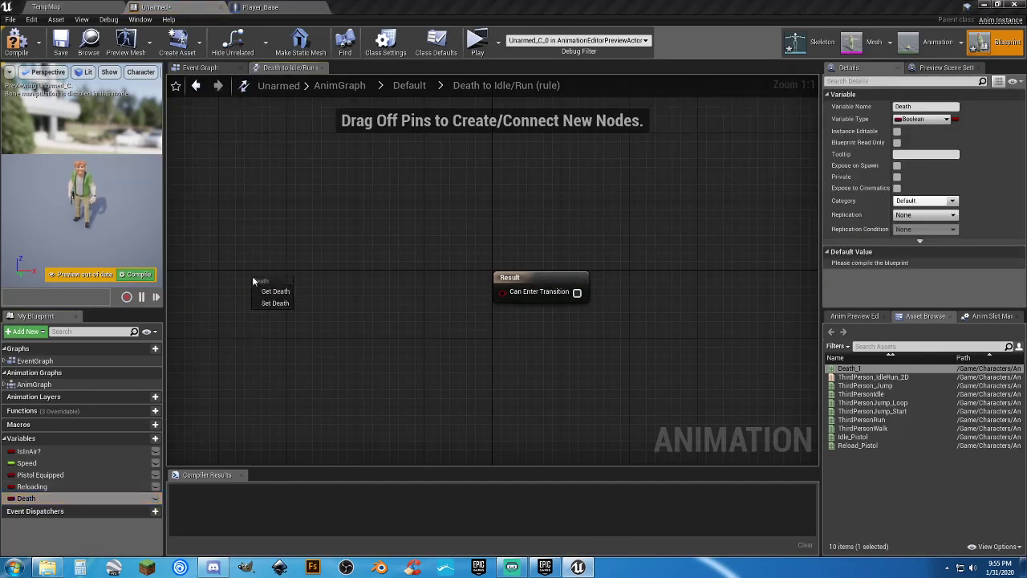
pyautogui.click(273, 290)
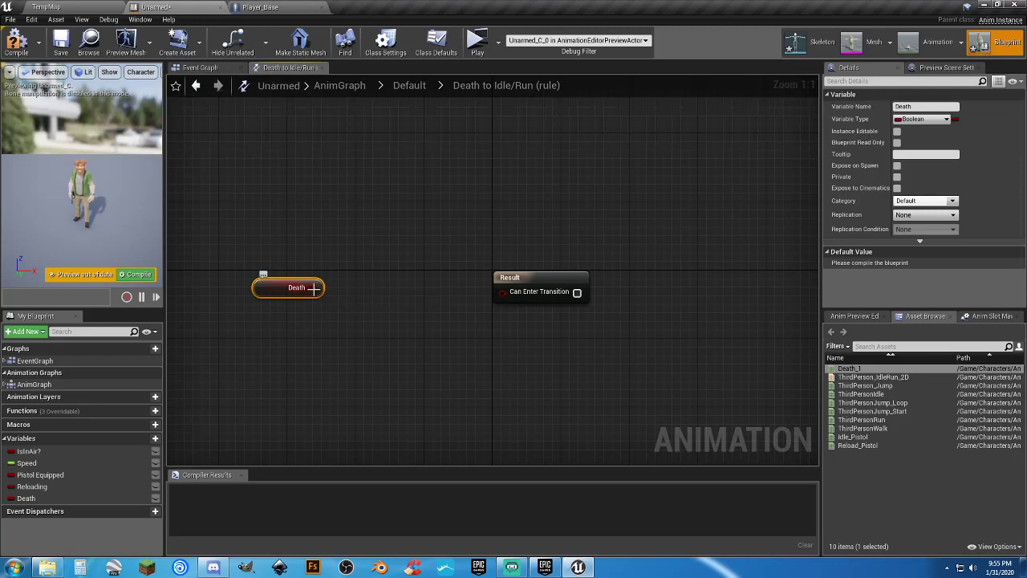
pyautogui.moveTo(311, 288); pyautogui.dragTo(382, 287)
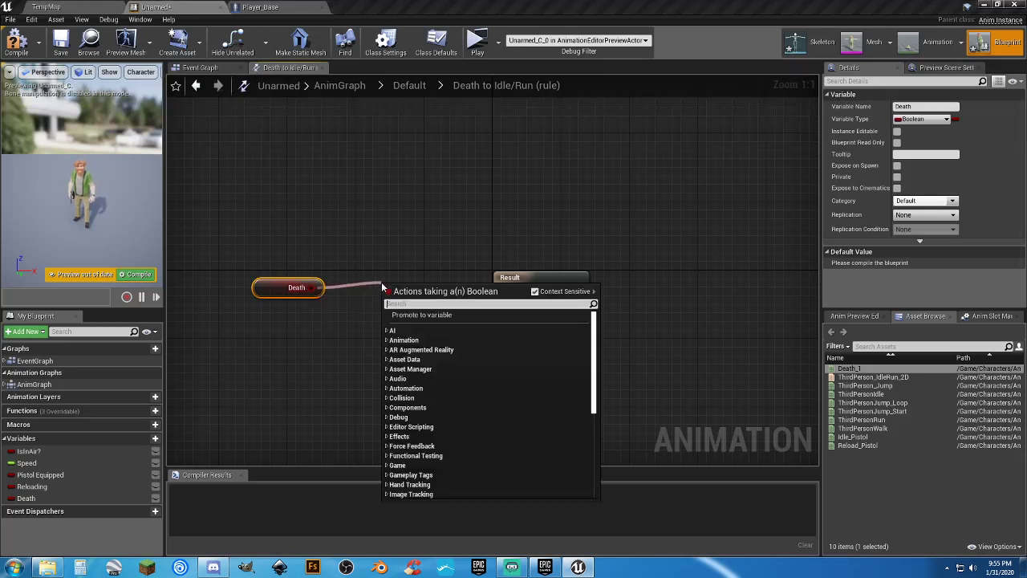
pyautogui.write('notb')
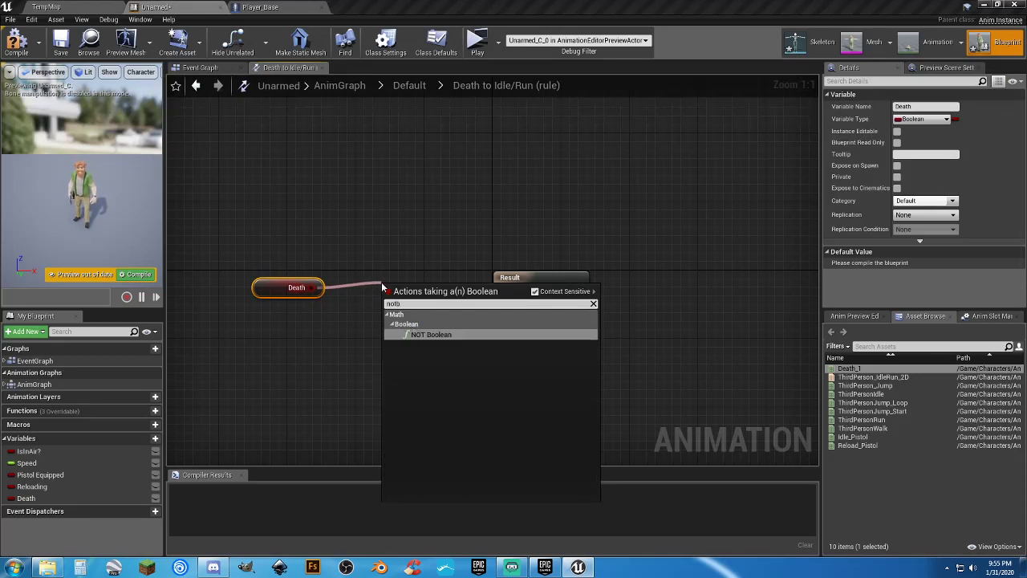
pyautogui.press('Return')
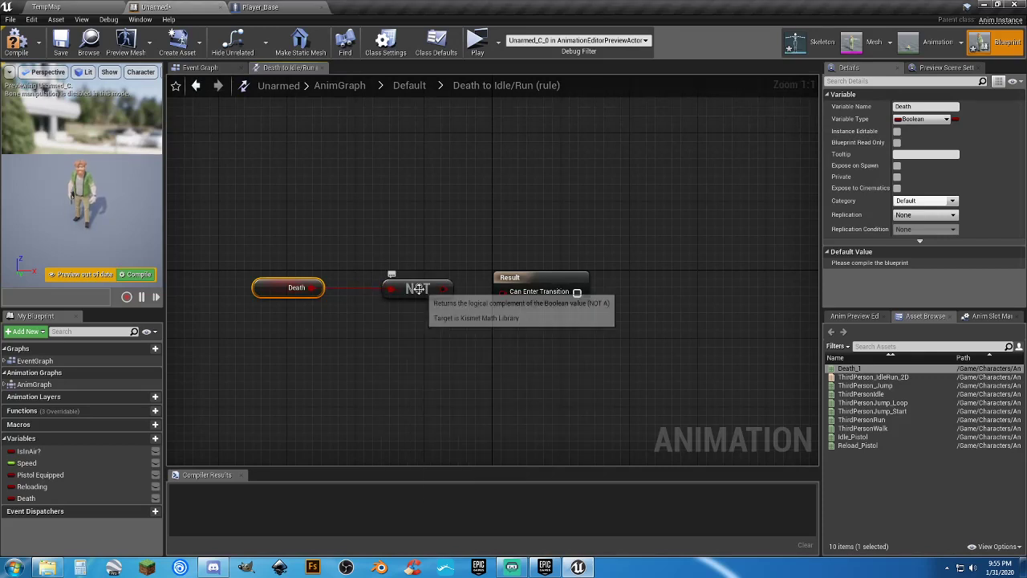
pyautogui.moveTo(443, 288); pyautogui.dragTo(503, 292)
# Return to the Default state machine, then compile and save the Unarmed animation blueprint.
pyautogui.click(409, 85)
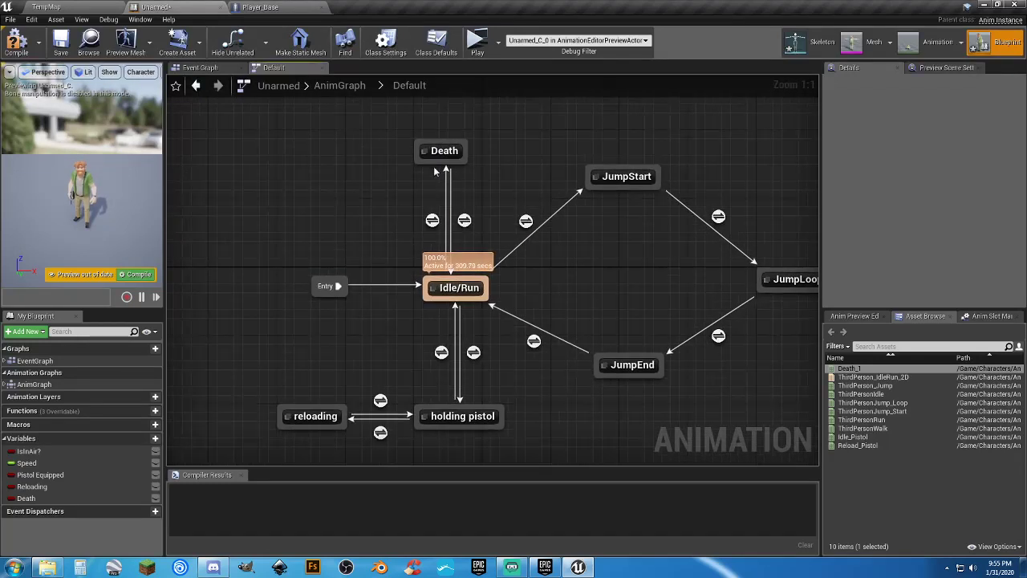
pyautogui.click(16, 41)
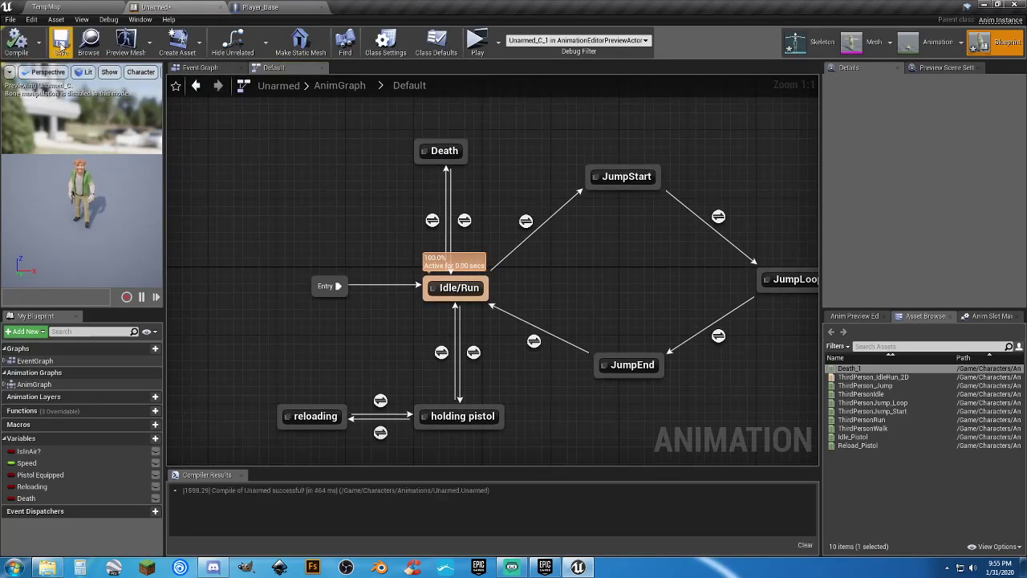
pyautogui.click(74, 8)
pyautogui.moveTo(346, 168); pyautogui.dragTo(346, 133, button='right')
pyautogui.moveTo(472, 132); pyautogui.dragTo(513, 228, button='right')
pyautogui.moveTo(462, 197); pyautogui.dragTo(398, 180, button='right')
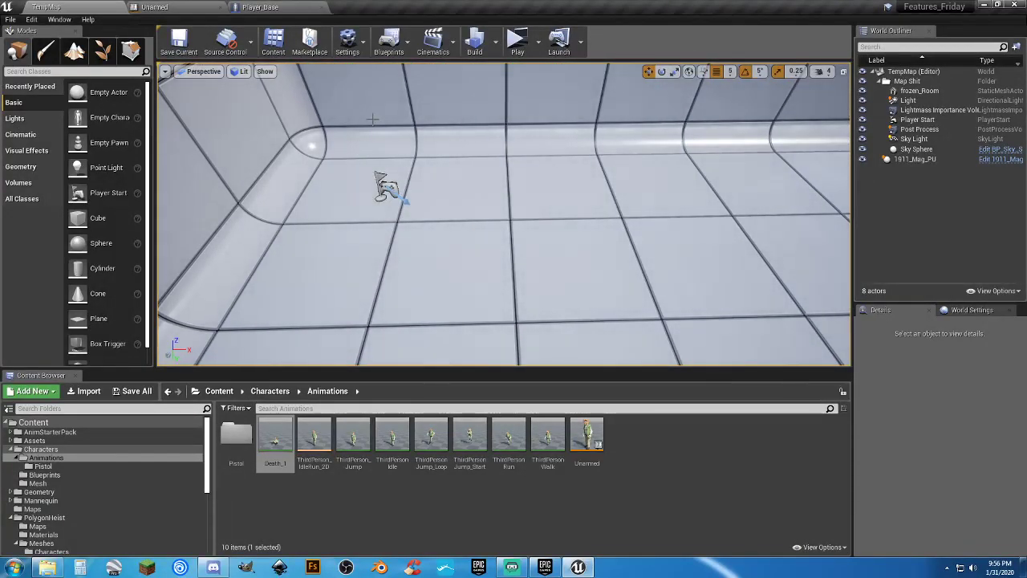
# In Player_Base's event graph, add a Delay after the Set Is Dead node of the DEATH custom event.
pyautogui.click(309, 7)
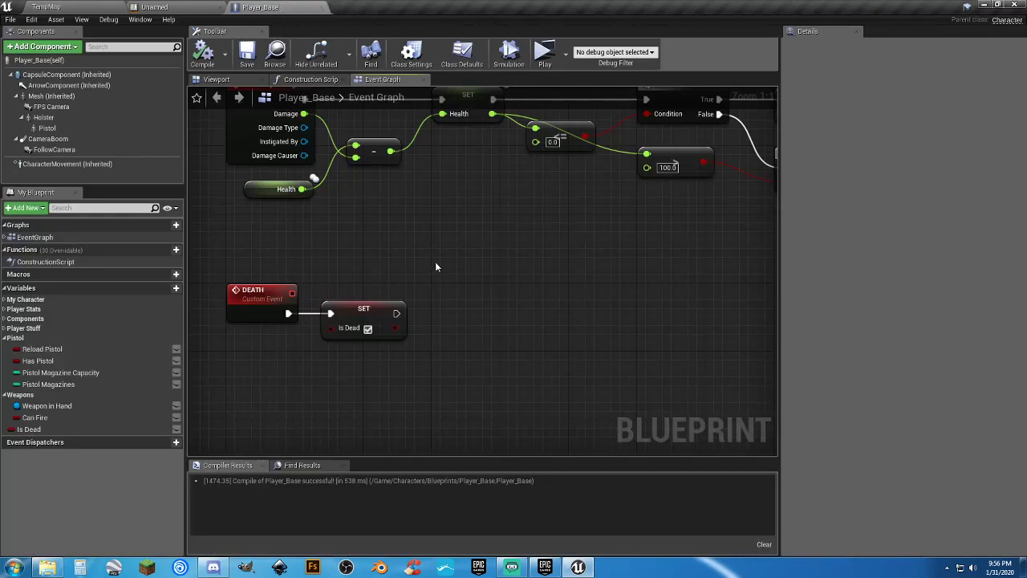
pyautogui.moveTo(406, 373); pyautogui.dragTo(255, 281)
pyautogui.click(411, 368)
pyautogui.moveTo(395, 314); pyautogui.dragTo(467, 320)
pyautogui.write('delay')
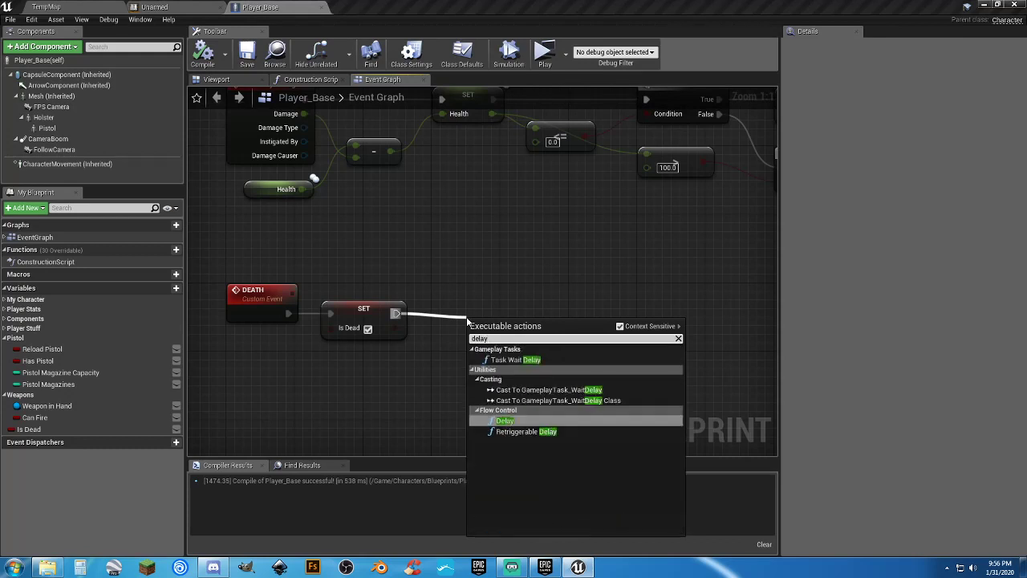
pyautogui.press('Return')
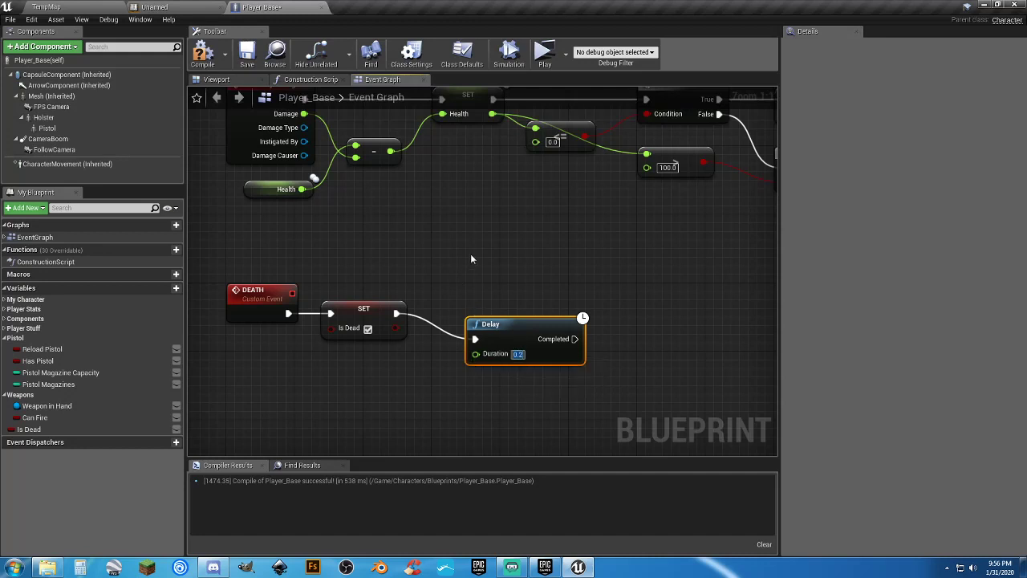
# Create a variable named Respawn Delay in Player_Base and set its type to Float.
pyautogui.click(211, 294)
pyautogui.click(159, 288)
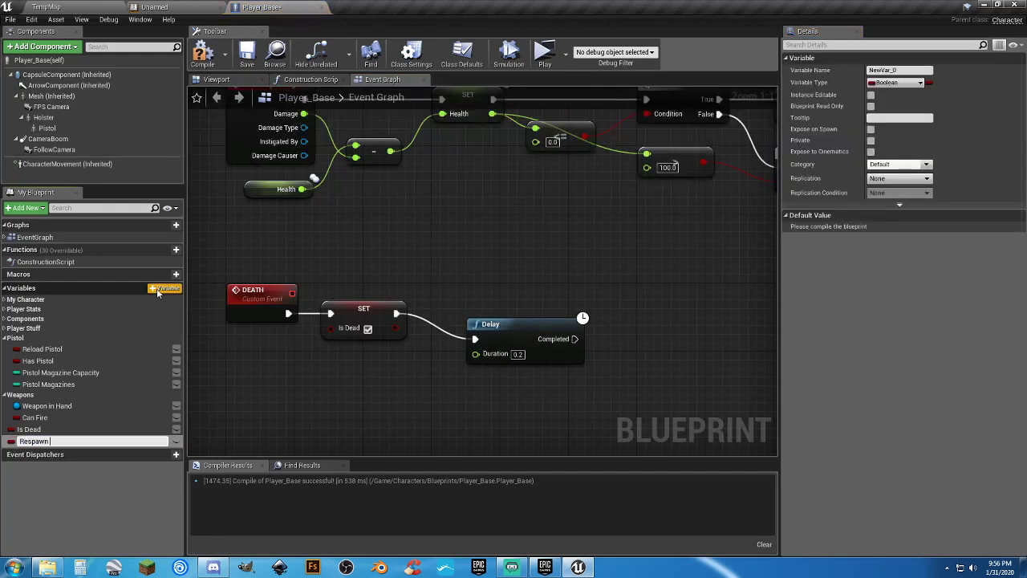
pyautogui.press('Return')
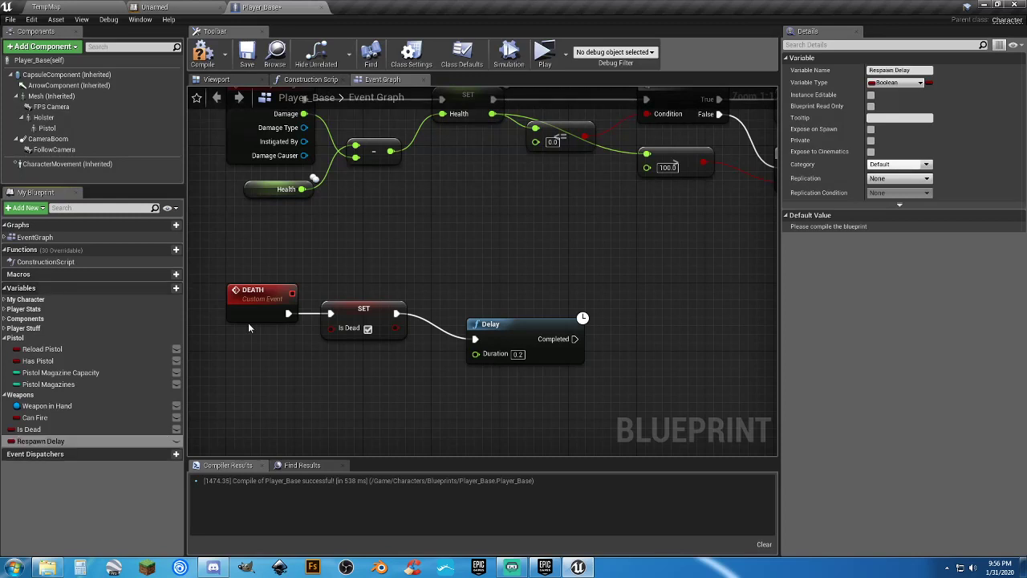
pyautogui.click(897, 83)
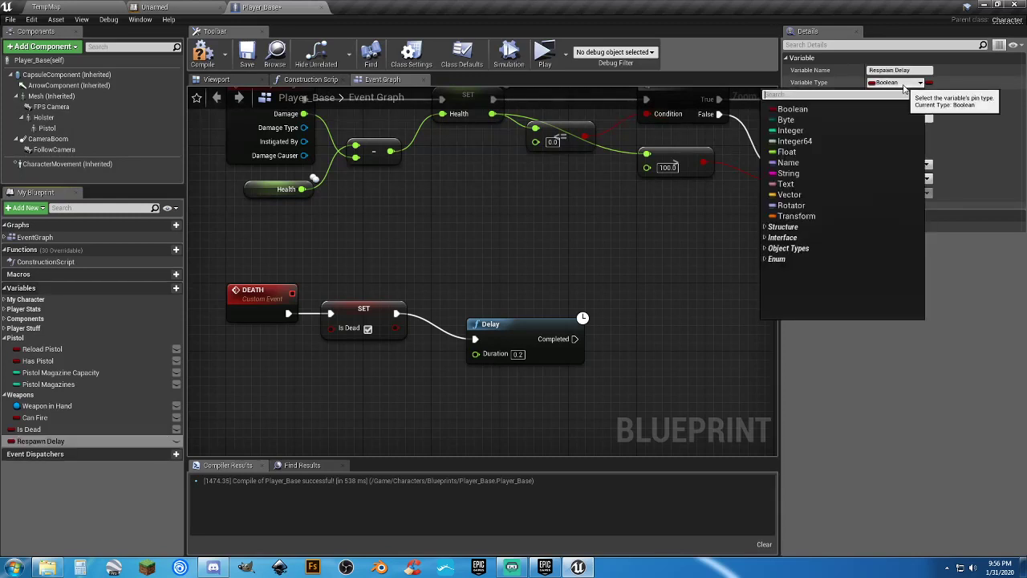
pyautogui.click(786, 152)
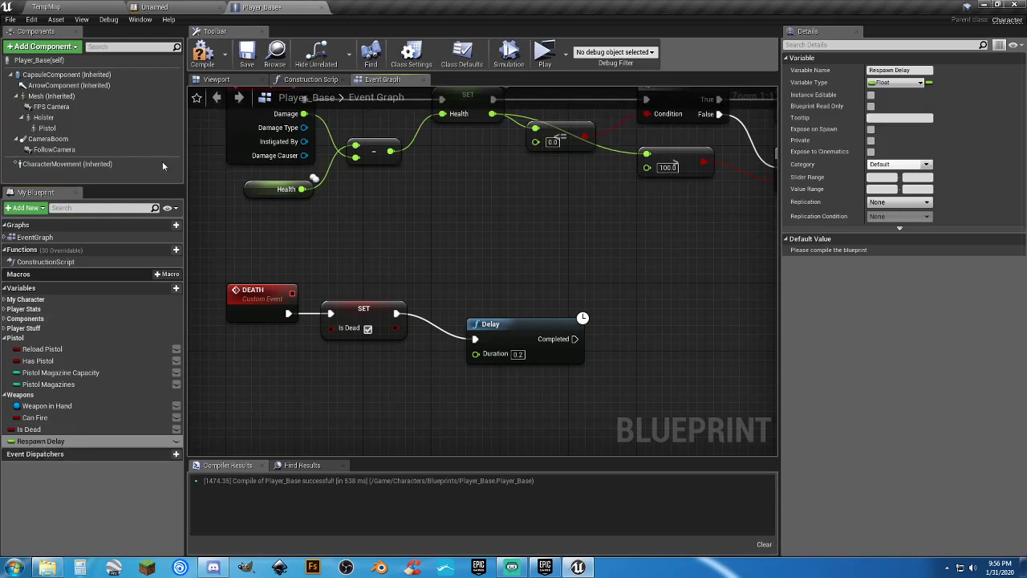
# Compile the blueprint and set Respawn Delay's default value to 5, then compile and save Player_Base.
pyautogui.click(201, 58)
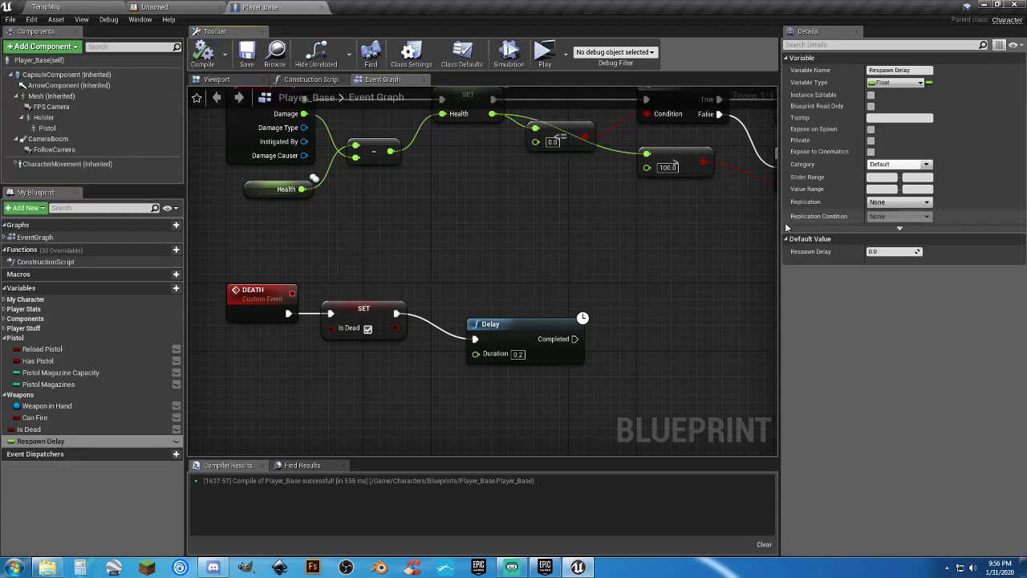
pyautogui.click(880, 251)
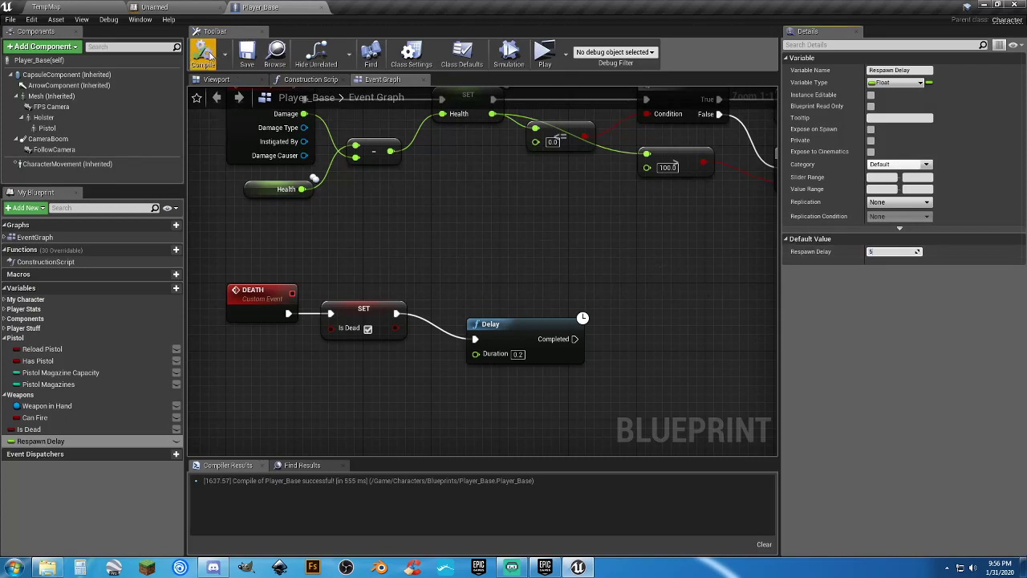
pyautogui.click(202, 56)
pyautogui.click(247, 55)
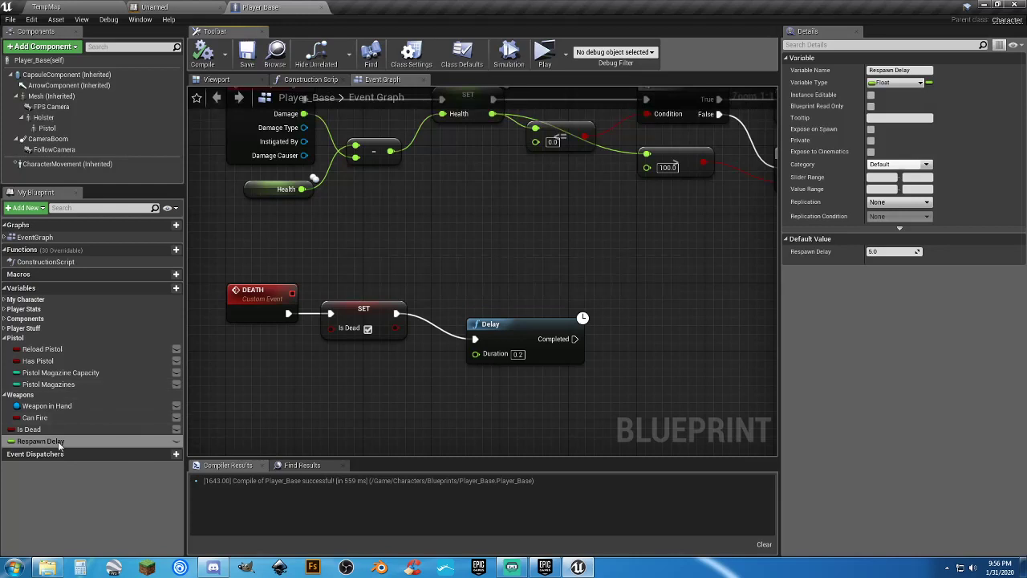
# Feed Respawn Delay into the Delay node's Duration, align the nodes in the DEATH chain, then compile and save.
pyautogui.moveTo(45, 440); pyautogui.dragTo(476, 357)
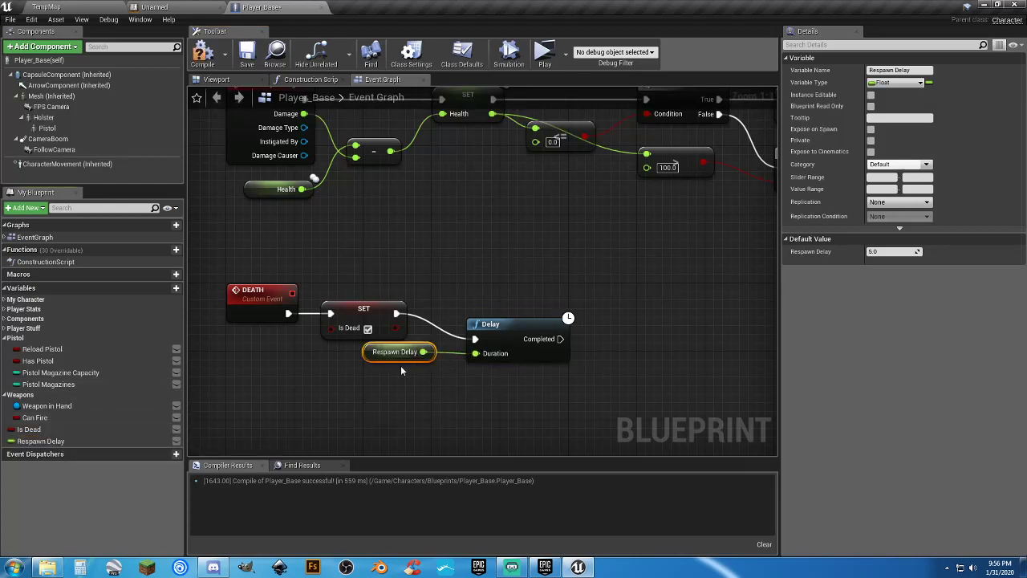
pyautogui.click(371, 368)
pyautogui.moveTo(371, 367); pyautogui.dragTo(362, 368)
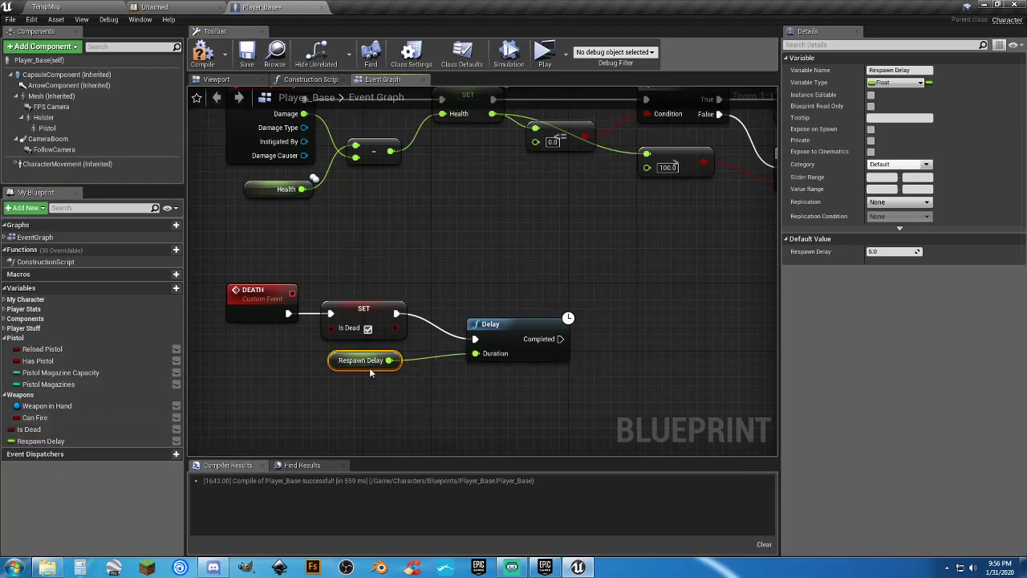
pyautogui.moveTo(496, 328); pyautogui.dragTo(461, 303)
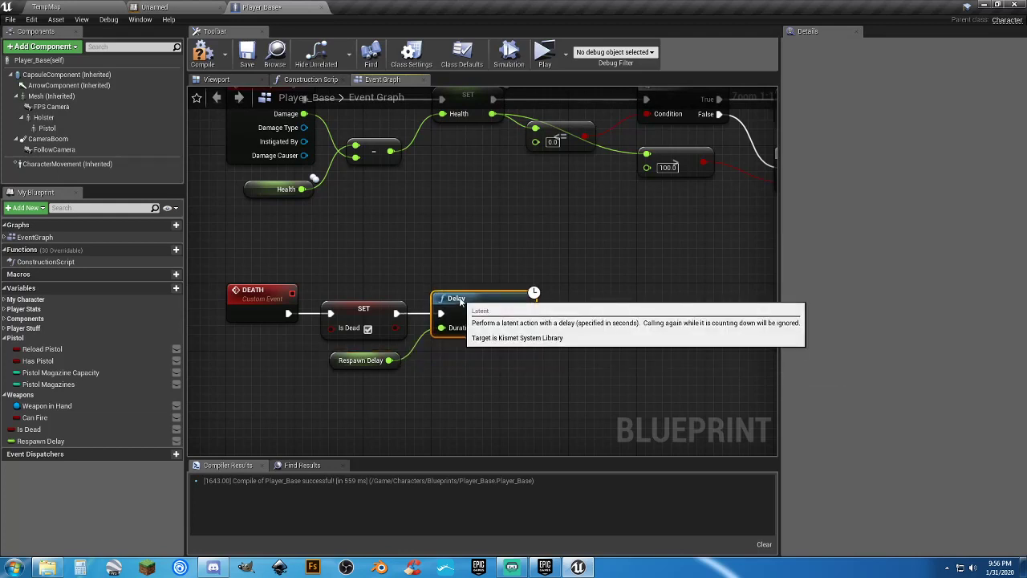
pyautogui.click(366, 286)
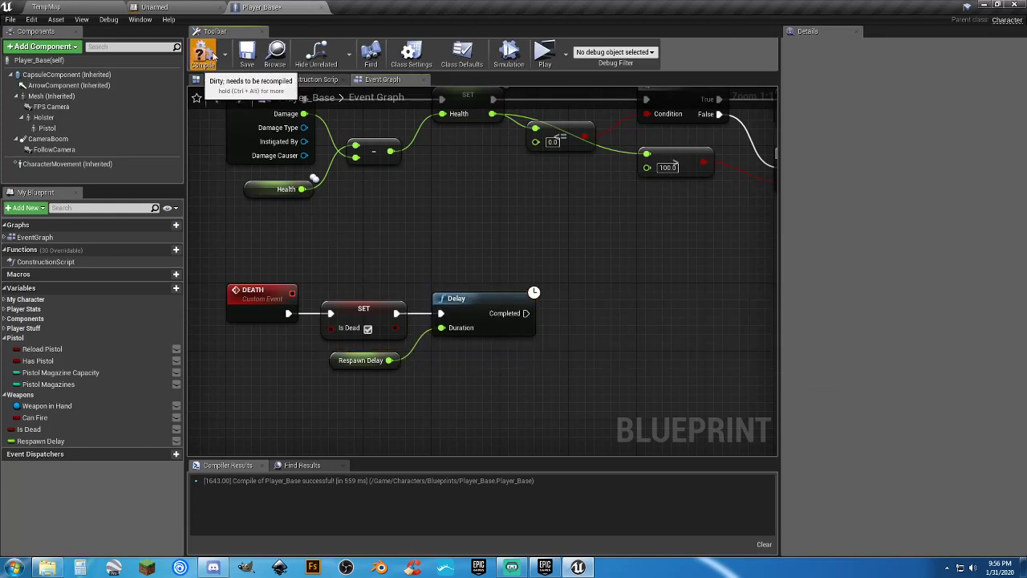
pyautogui.click(202, 55)
pyautogui.click(247, 57)
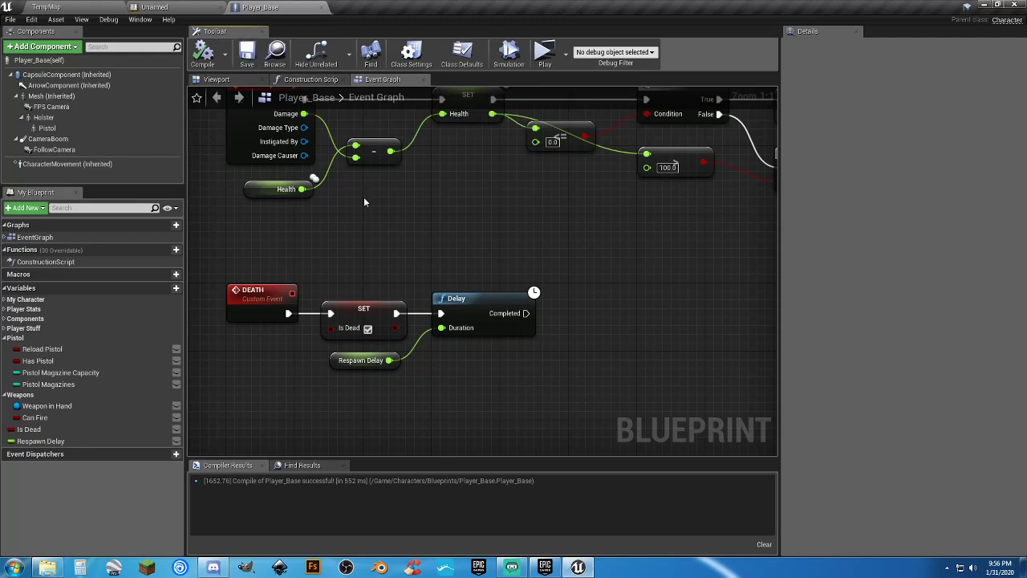
# Go to Event BeginPlay in the event graph, create a Transform variable named Respawn Location, and compile the blueprint.
pyautogui.scroll(-12, 404, 240)
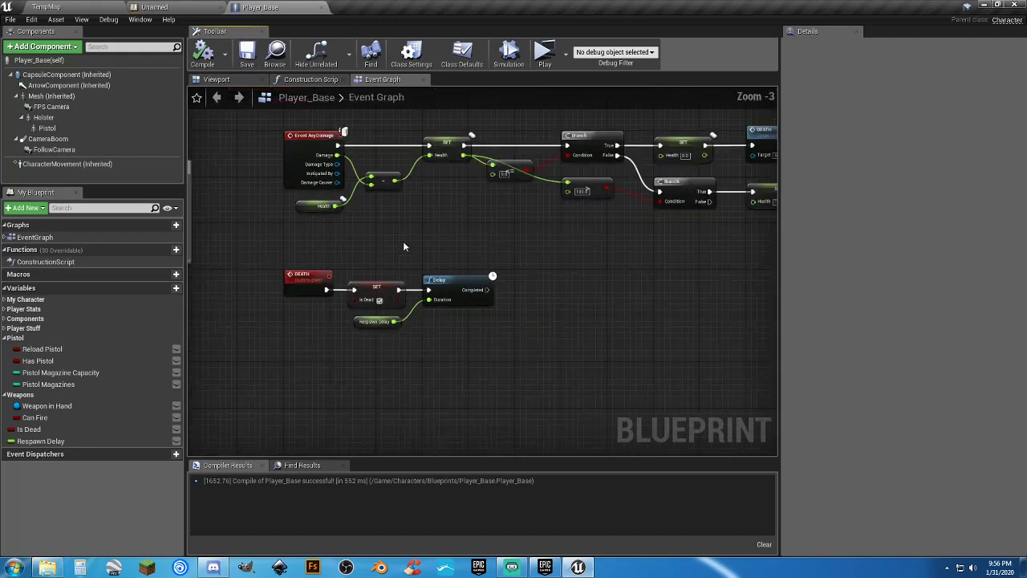
pyautogui.moveTo(398, 283); pyautogui.dragTo(705, 317, button='right')
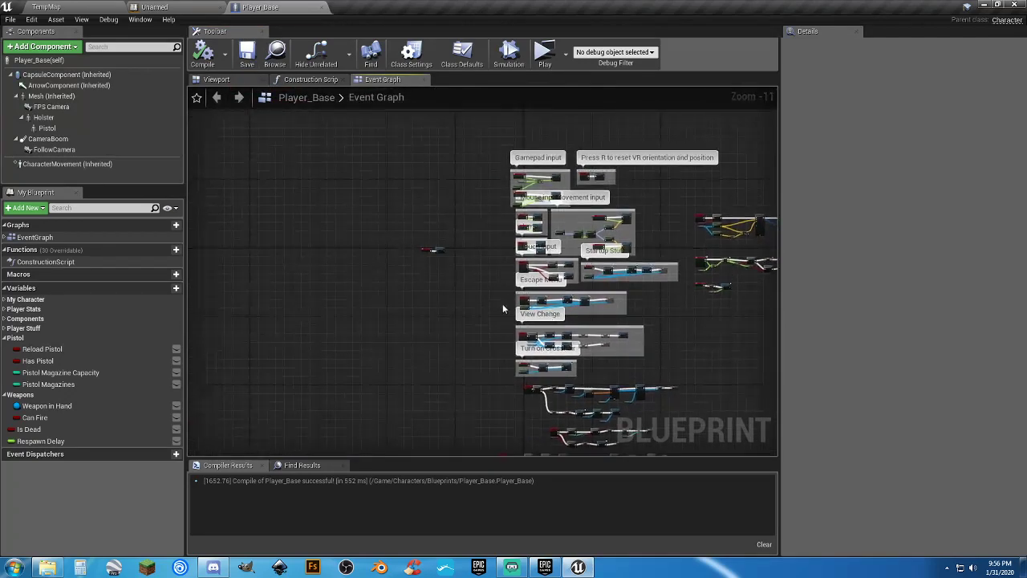
pyautogui.scroll(11, 452, 273)
pyautogui.moveTo(382, 234); pyautogui.dragTo(484, 383, button='right')
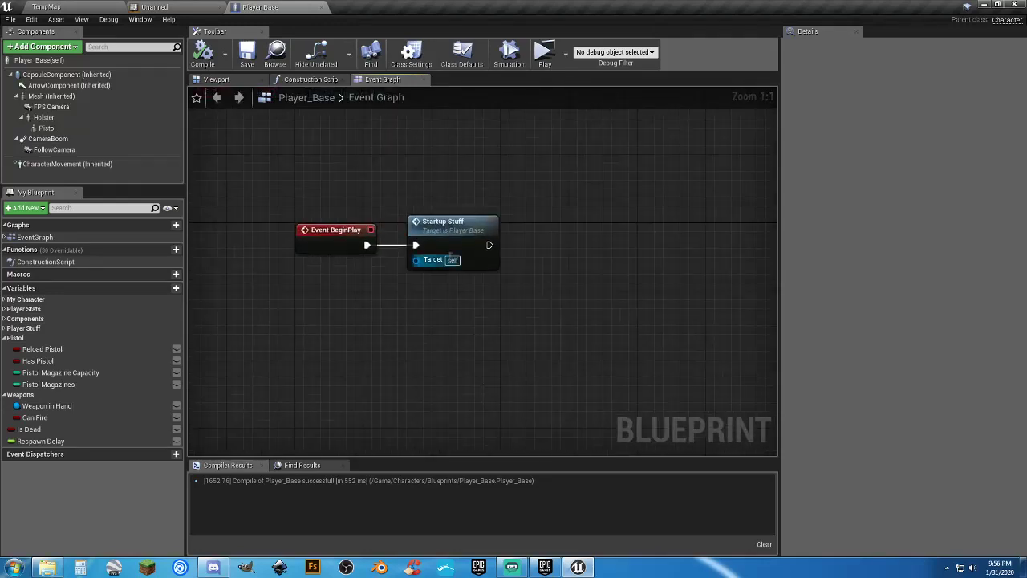
pyautogui.moveTo(508, 309); pyautogui.dragTo(315, 234)
pyautogui.click(429, 322)
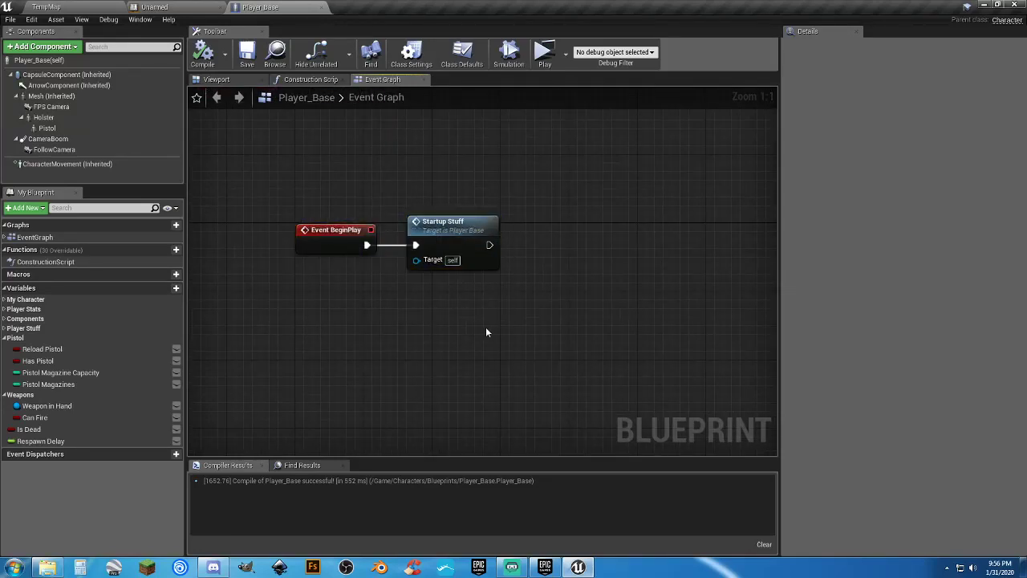
pyautogui.moveTo(485, 326); pyautogui.dragTo(407, 315, button='right')
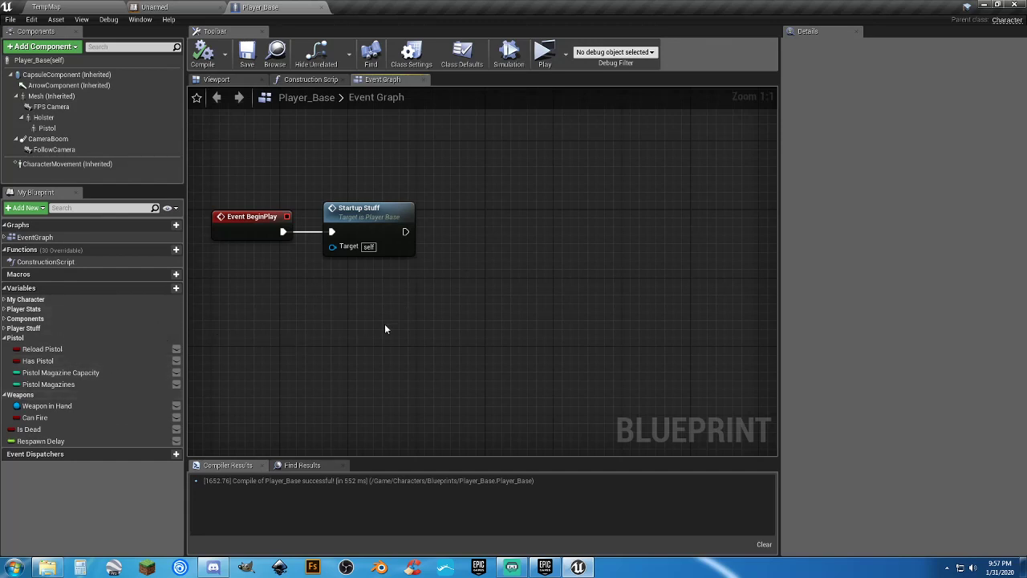
pyautogui.click(160, 290)
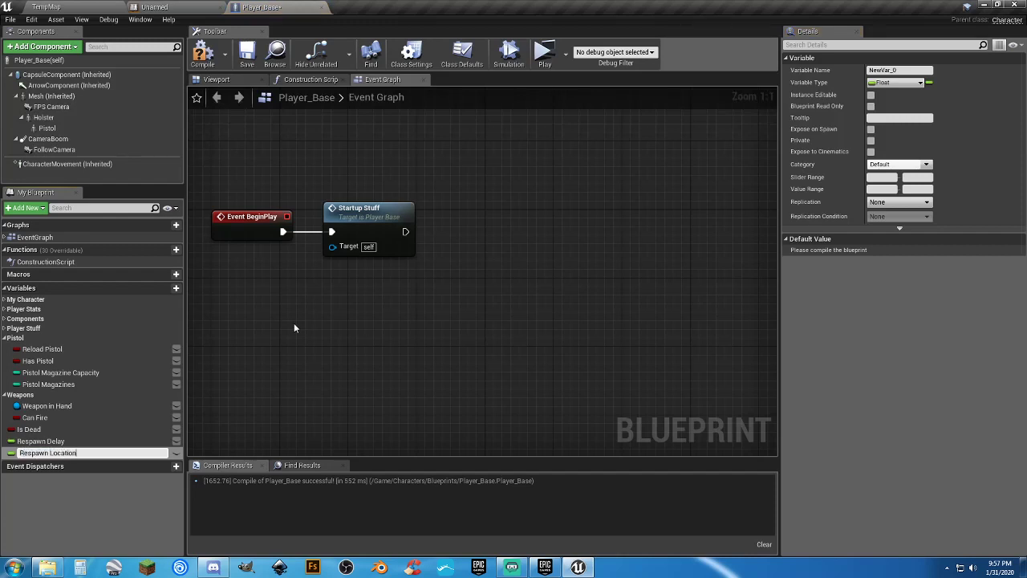
pyautogui.write('Respawn Location')
pyautogui.press('Return')
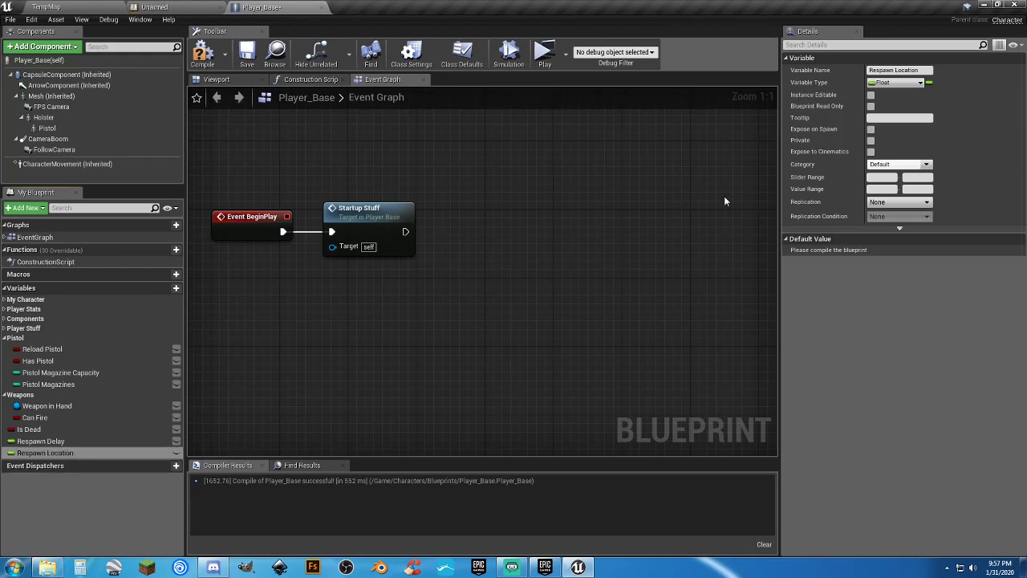
pyautogui.click(897, 85)
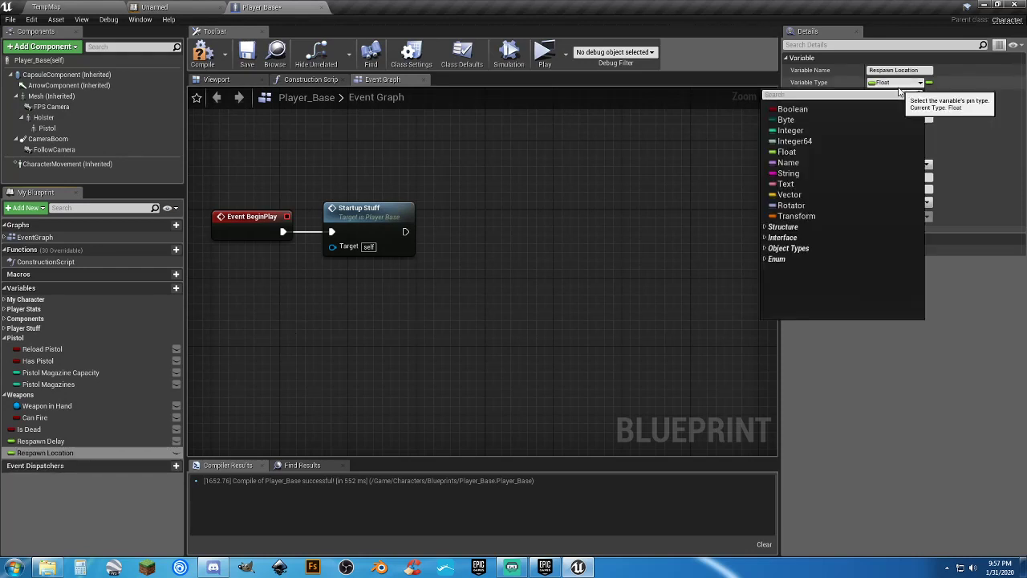
pyautogui.click(796, 216)
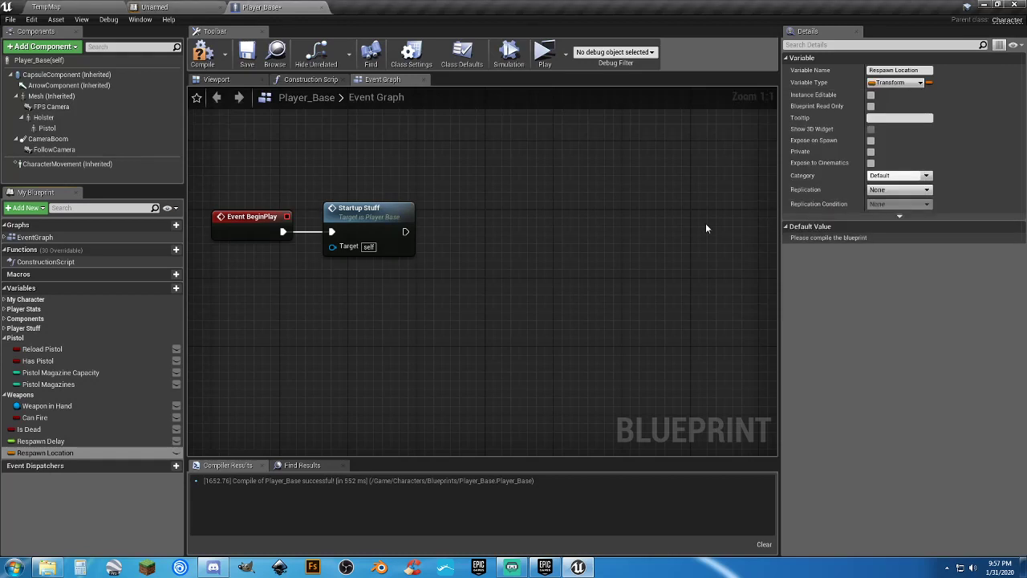
pyautogui.click(202, 55)
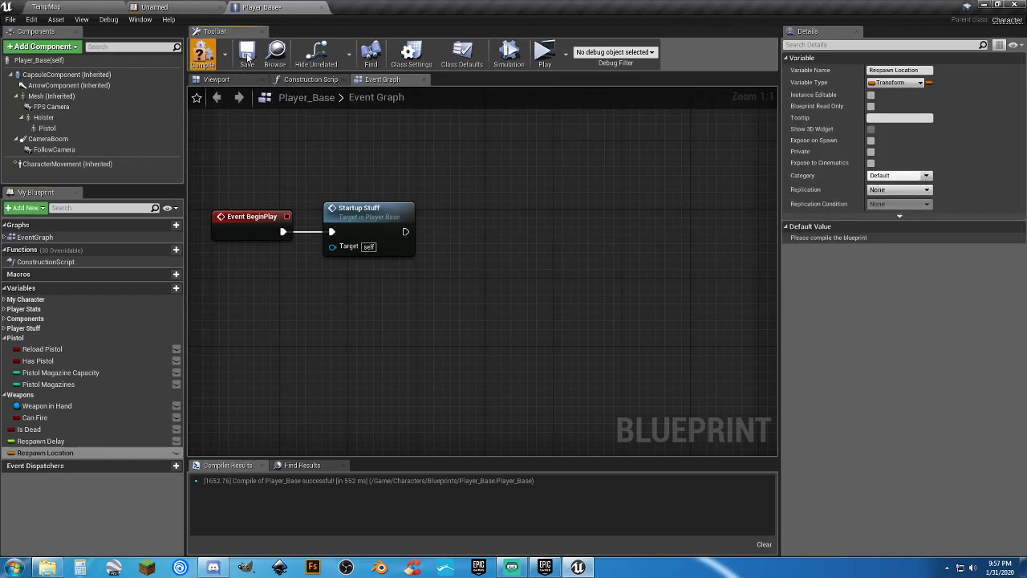
pyautogui.moveTo(45, 453); pyautogui.dragTo(323, 285)
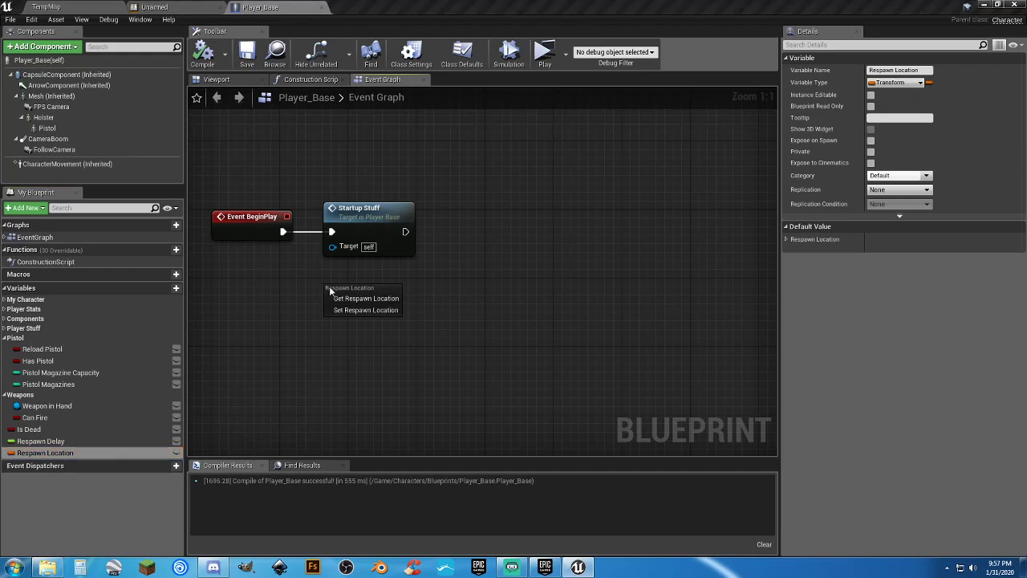
pyautogui.click(344, 298)
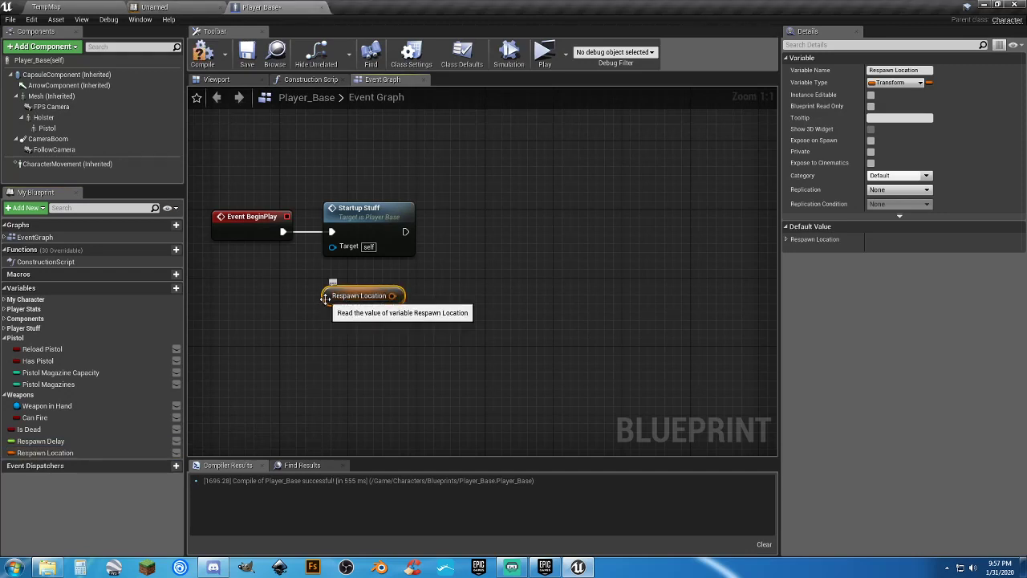
pyautogui.moveTo(328, 303)
pyautogui.mouseDown()
pyautogui.moveTo(364, 341)
pyautogui.moveTo(430, 325)
pyautogui.moveTo(324, 322)
pyautogui.mouseUp()
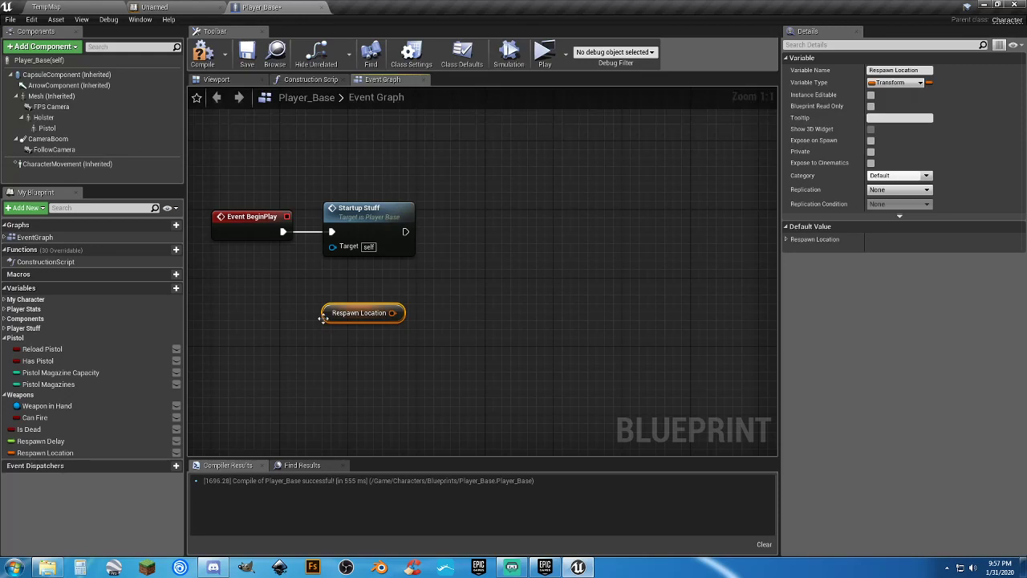
pyautogui.press('Delete')
# Place a Set Respawn Location node beyond the Startup Stuff node of Event BeginPlay.
pyautogui.moveTo(48, 453); pyautogui.dragTo(583, 226)
pyautogui.click(568, 283)
pyautogui.click(403, 283)
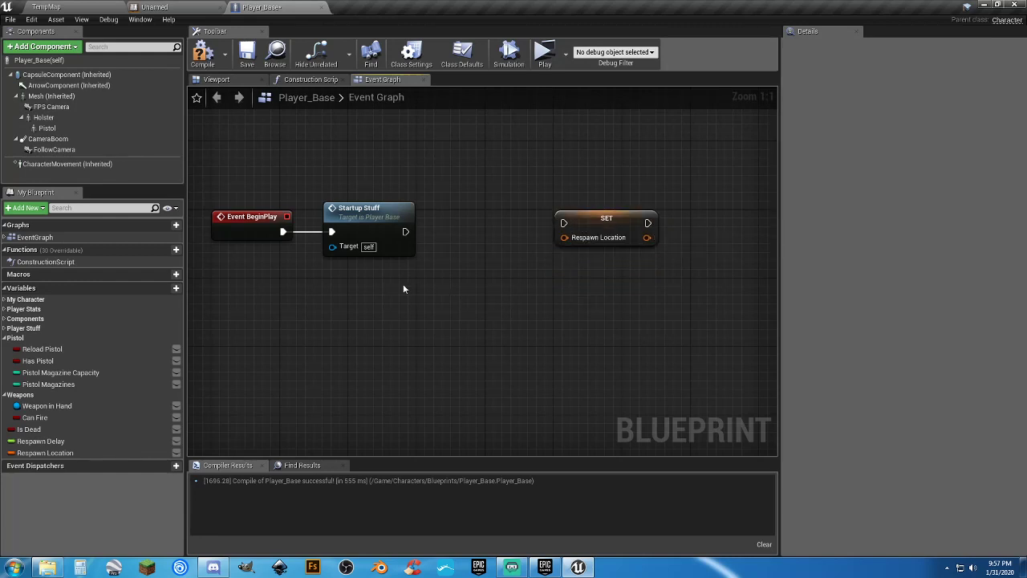
# Add a GetWorldTransform node from a Mesh reference and feed its Return Value into the Set Respawn Location node.
pyautogui.moveTo(52, 95); pyautogui.dragTo(450, 296)
pyautogui.write('getactor')
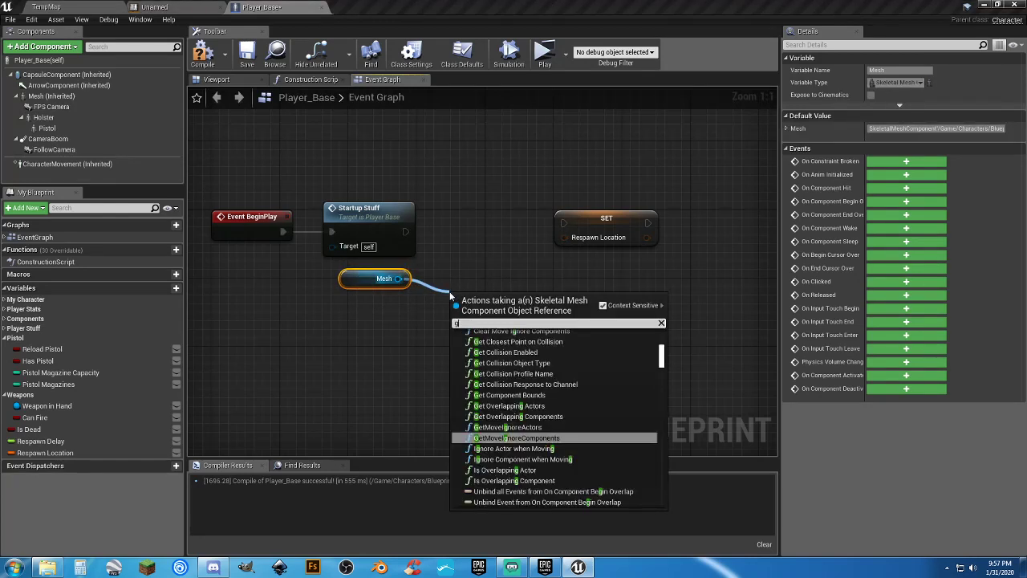
pyautogui.press('BackSpace')
pyautogui.press('BackSpace')
pyautogui.press('BackSpace')
pyautogui.press('BackSpace')
pyautogui.press('BackSpace')
pyautogui.press('BackSpace')
pyautogui.press('BackSpace')
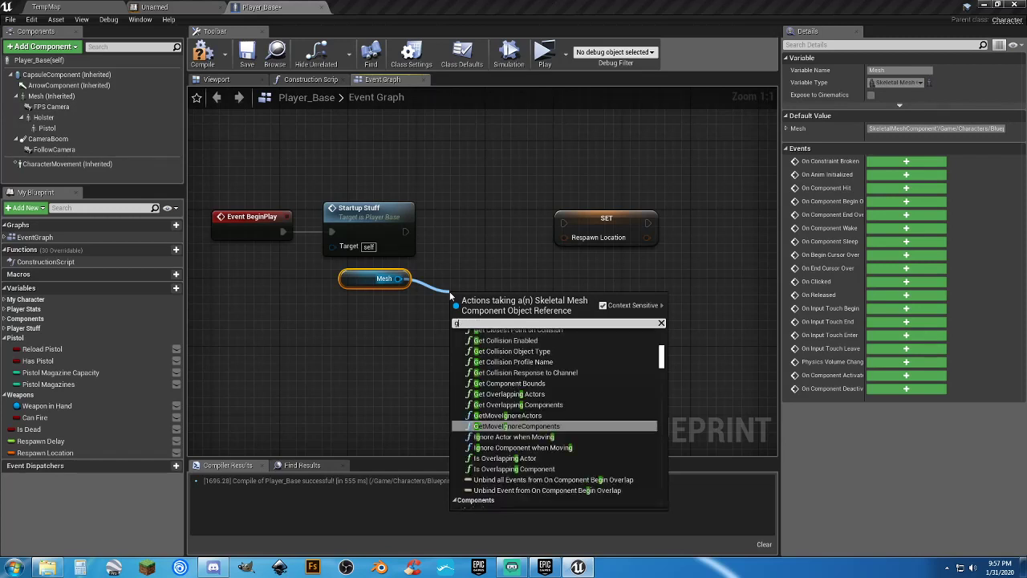
pyautogui.write('worldtr')
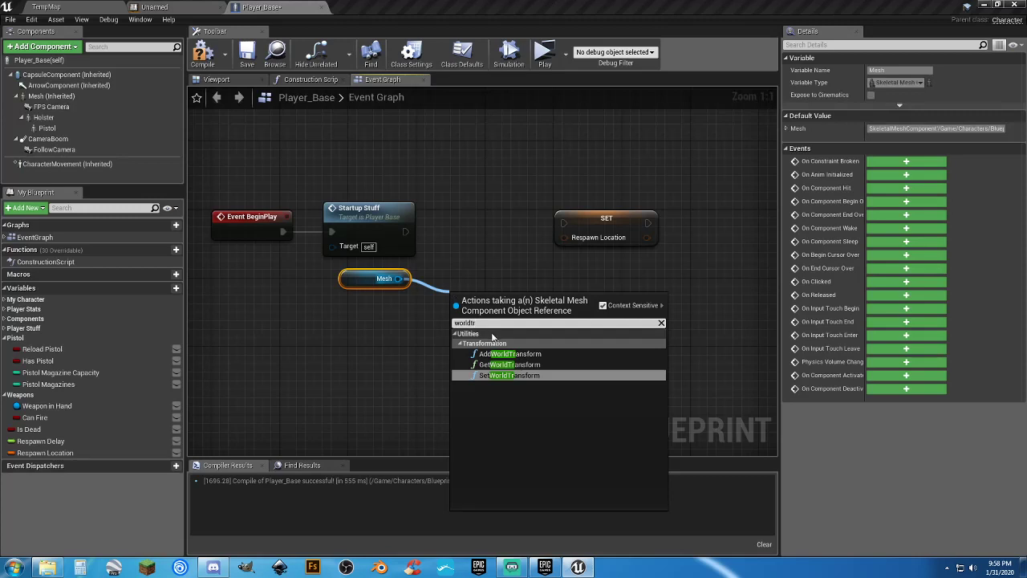
pyautogui.click(509, 364)
pyautogui.moveTo(497, 311); pyautogui.dragTo(564, 237)
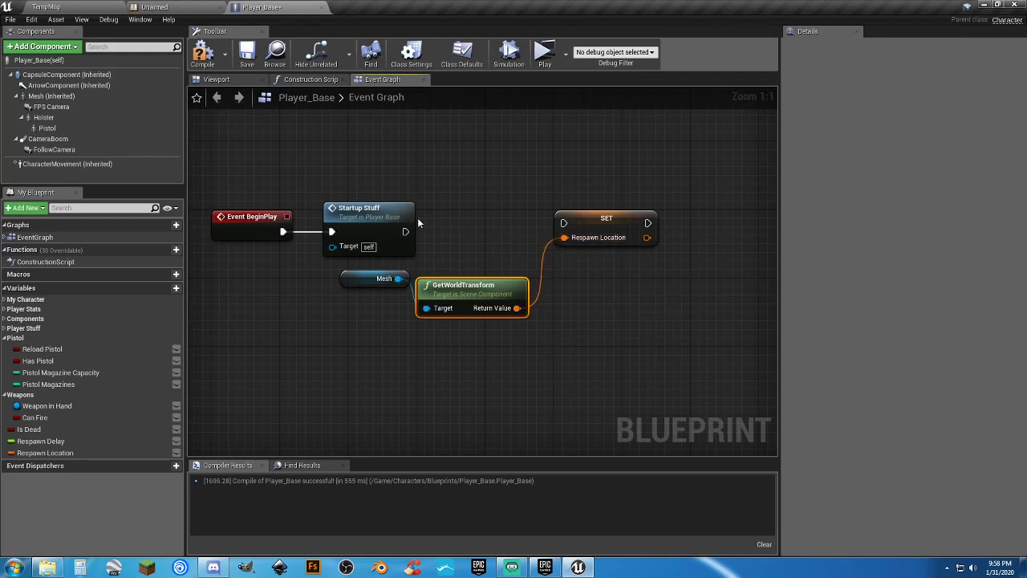
# Connect Startup Stuff's execution output to the Set Respawn Location node and align it, then compile and save Player_Base.
pyautogui.moveTo(405, 232); pyautogui.dragTo(564, 231)
pyautogui.click(593, 228)
pyautogui.click(574, 303)
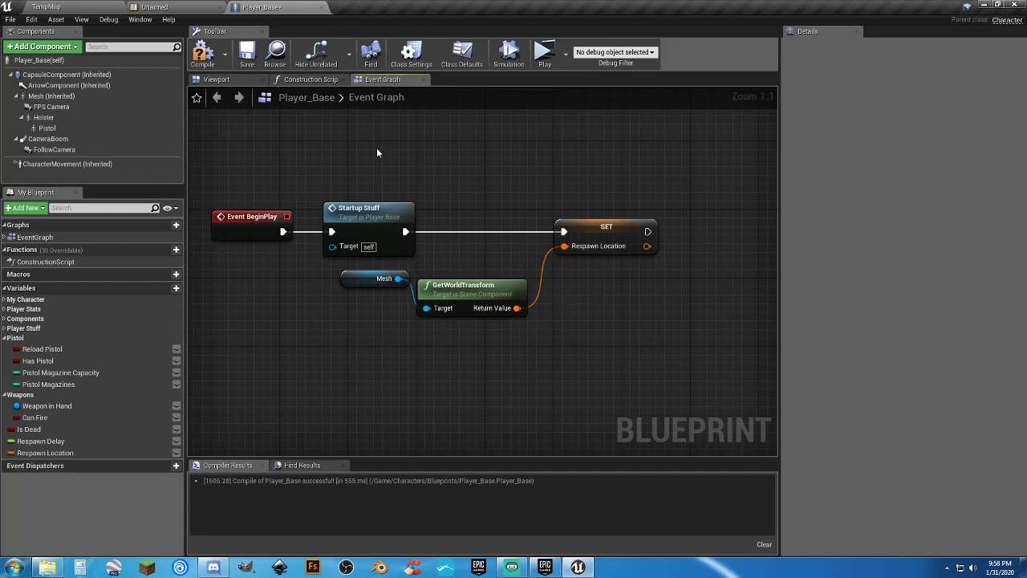
pyautogui.click(203, 54)
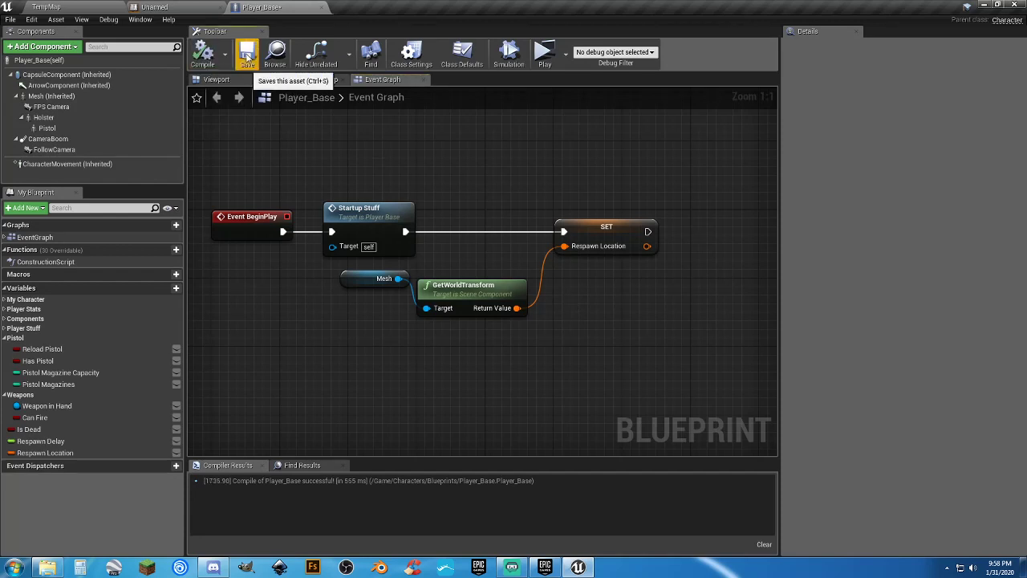
pyautogui.click(246, 55)
# Go to the DEATH event and add a SetActorTransform node on the Delay's Completed output, aligned further along with a gap before it.
pyautogui.scroll(-5, 588, 369)
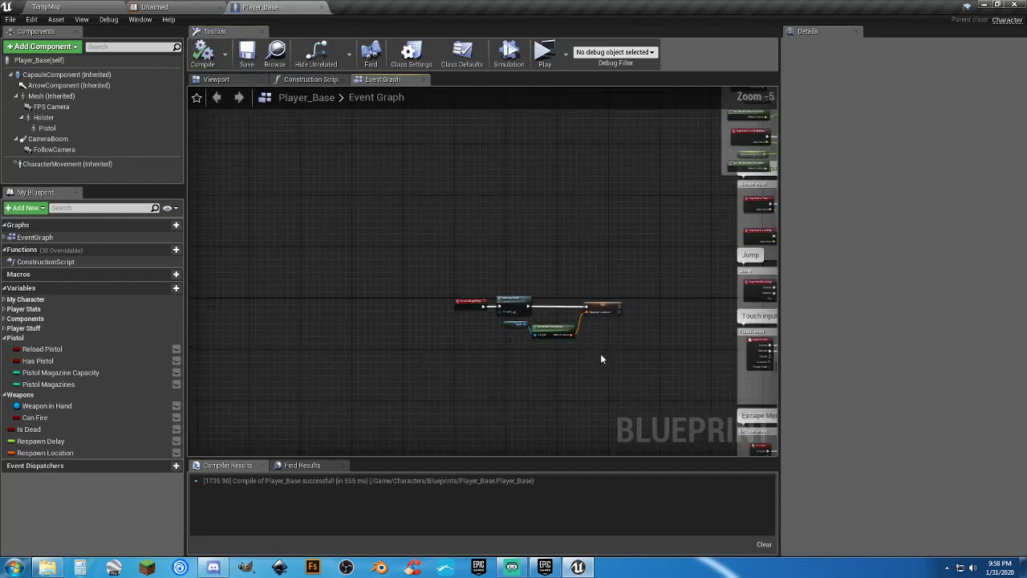
pyautogui.moveTo(699, 406); pyautogui.dragTo(626, 165, button='right')
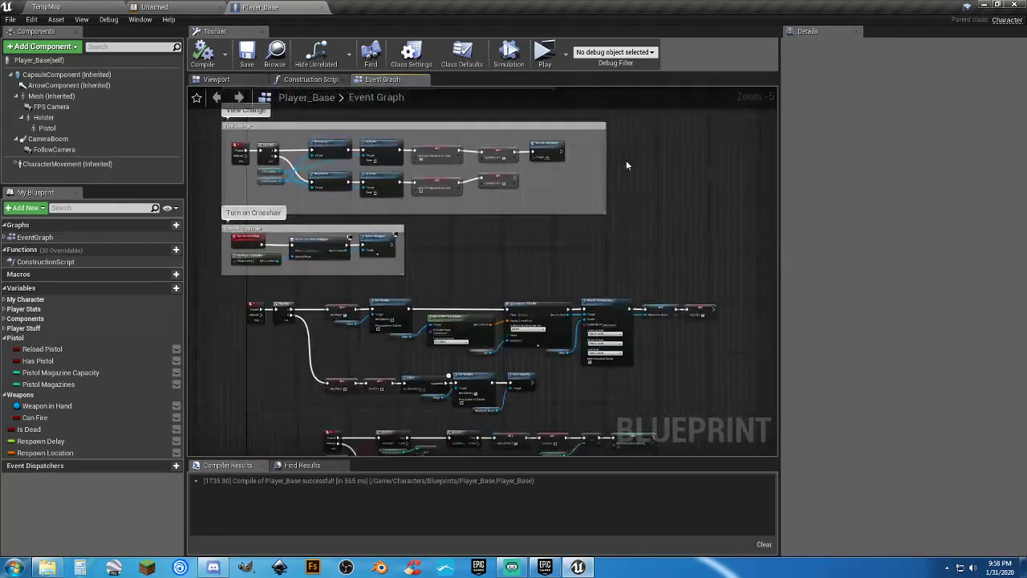
pyautogui.moveTo(539, 391); pyautogui.dragTo(255, 577, button='right')
pyautogui.scroll(6, 401, 276)
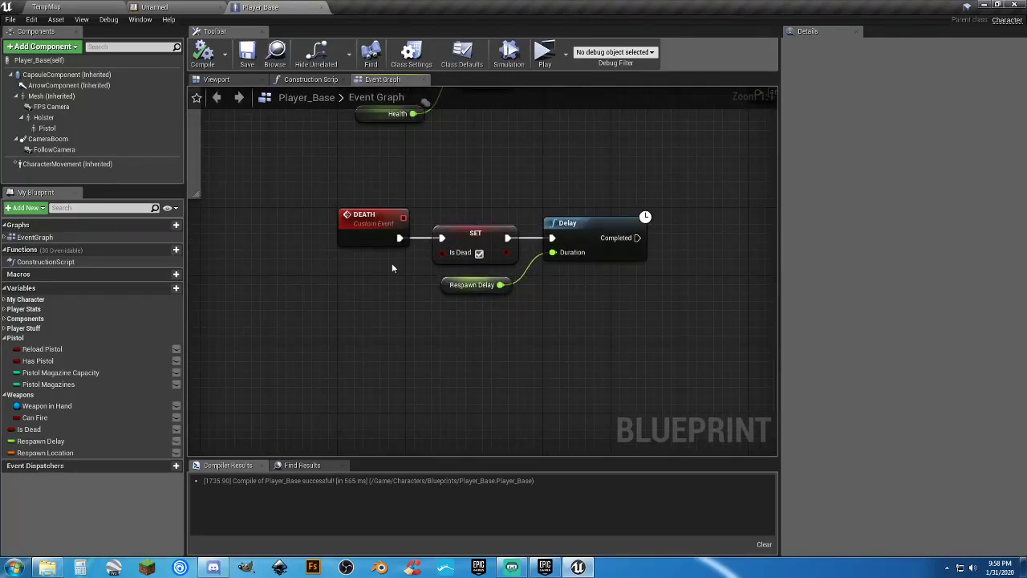
pyautogui.moveTo(416, 334); pyautogui.dragTo(373, 348, button='right')
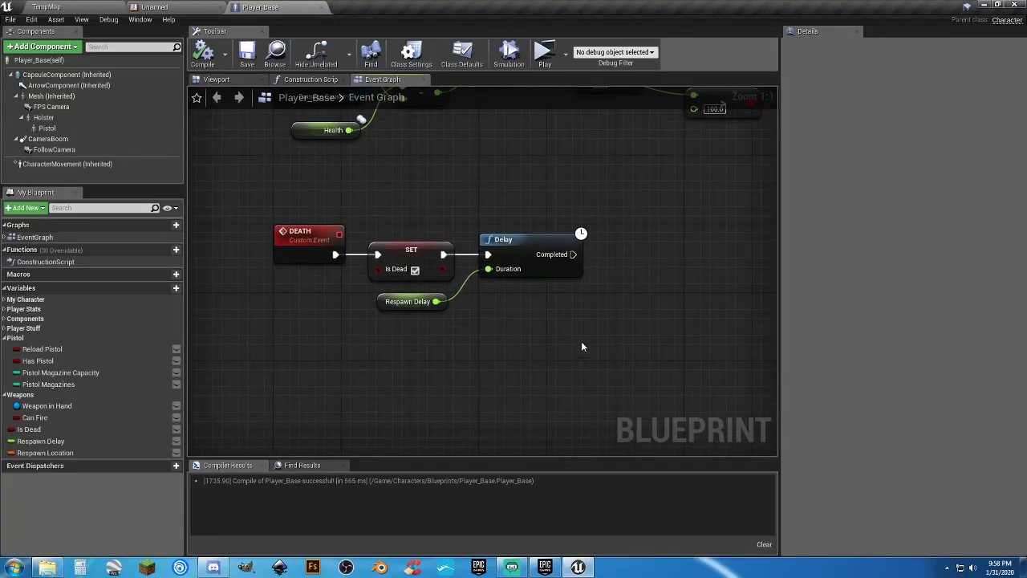
pyautogui.moveTo(582, 347); pyautogui.dragTo(509, 326)
pyautogui.moveTo(509, 326); pyautogui.dragTo(476, 354, button='right')
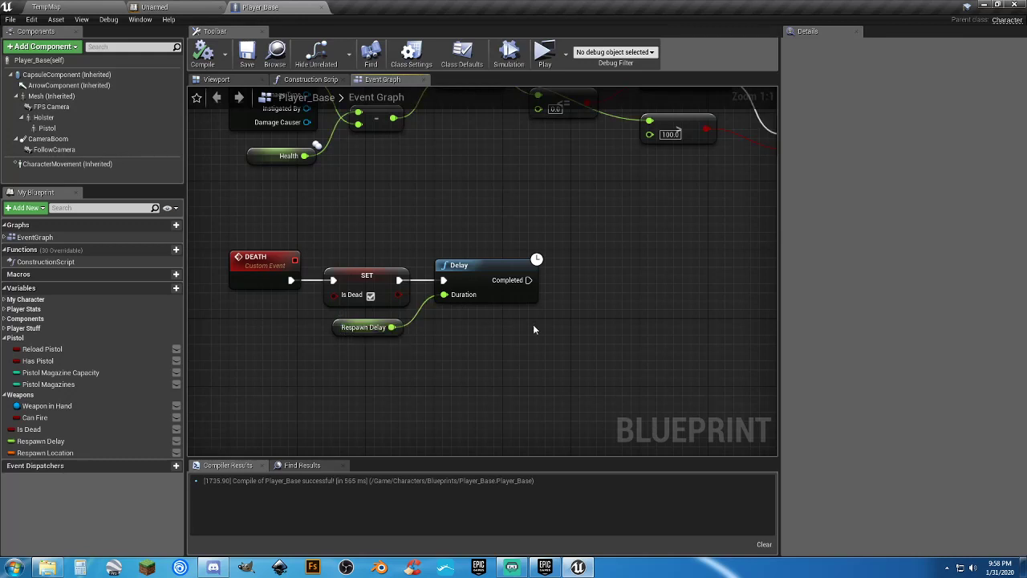
pyautogui.moveTo(562, 322); pyautogui.dragTo(516, 334, button='right')
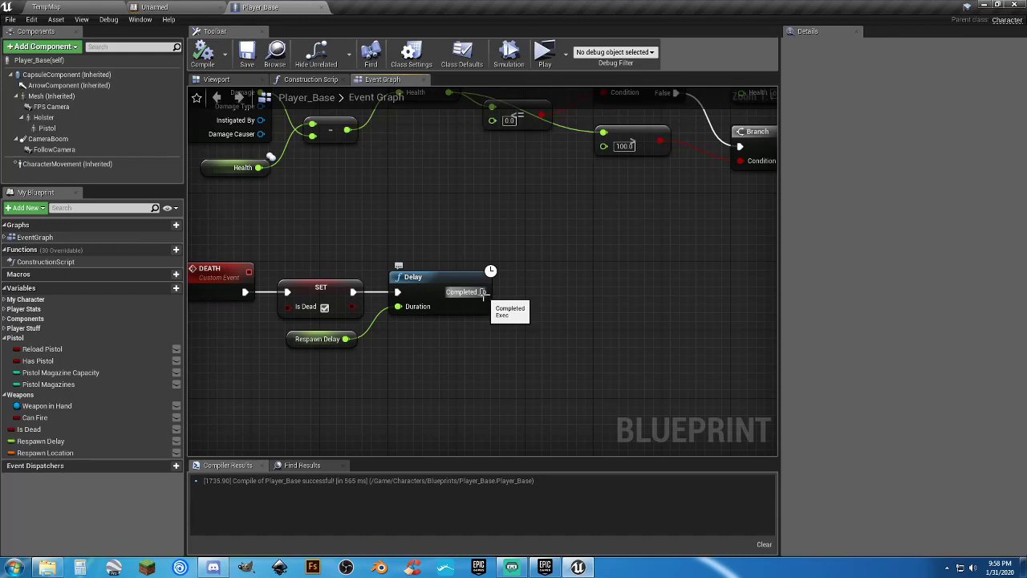
pyautogui.moveTo(482, 292); pyautogui.dragTo(554, 294)
pyautogui.write('set')
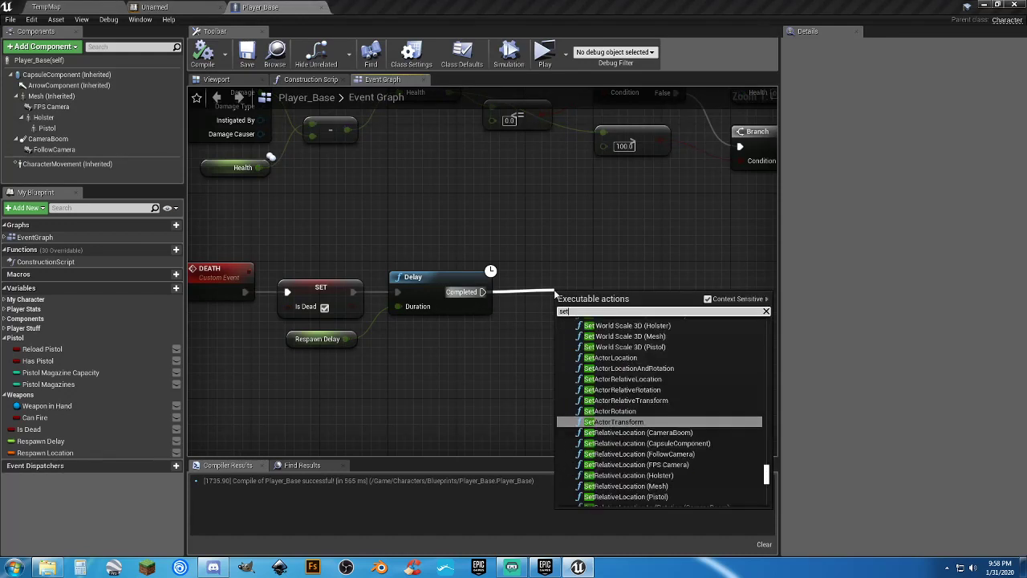
pyautogui.write('actortra')
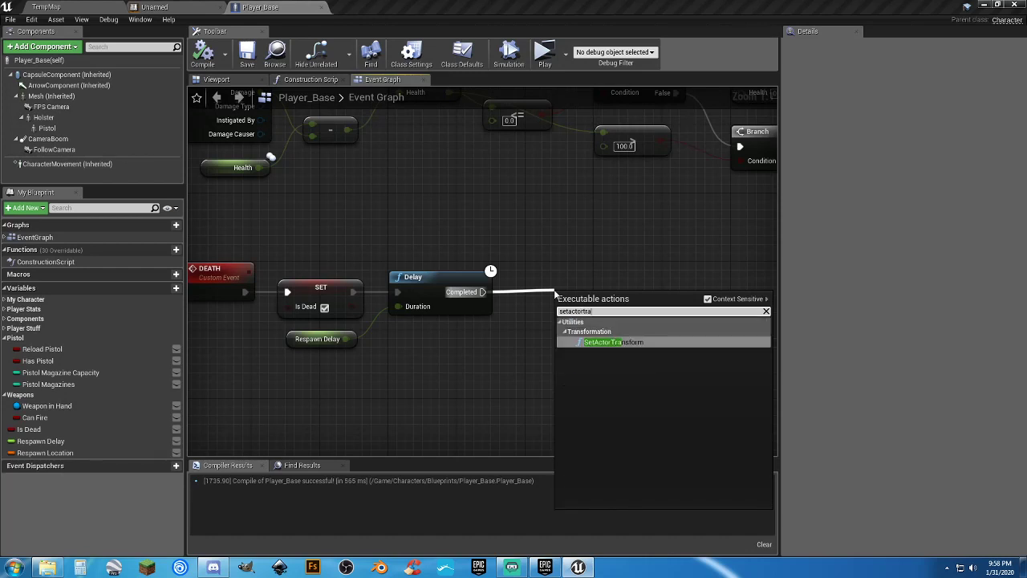
pyautogui.press('Return')
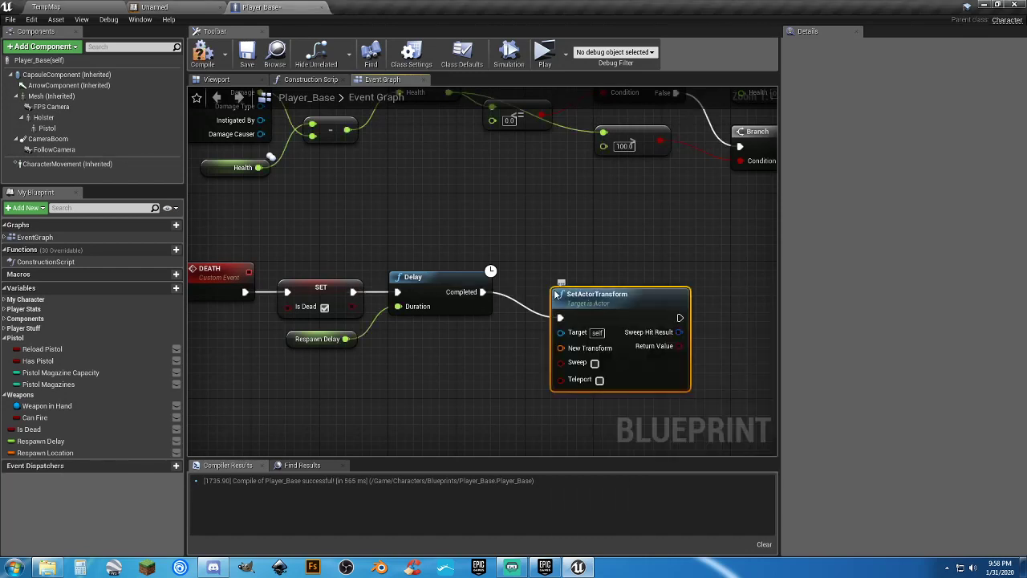
pyautogui.moveTo(596, 304); pyautogui.dragTo(710, 278)
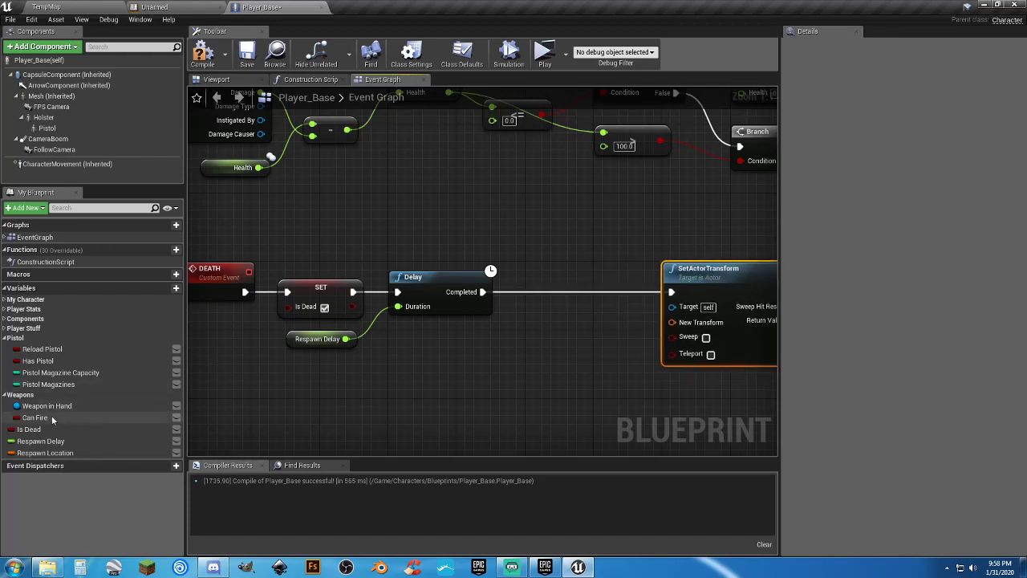
# Insert a Set Is Dead node, left unchecked, between the Delay and SetActorTransform nodes and align it in the chain.
pyautogui.moveTo(35, 428); pyautogui.dragTo(537, 319)
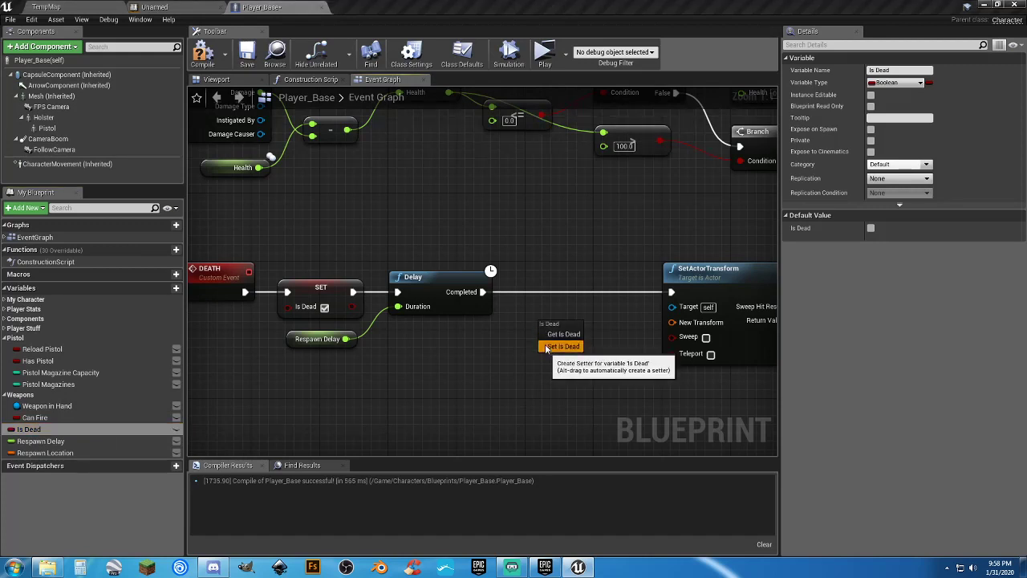
pyautogui.click(546, 335)
pyautogui.moveTo(547, 339); pyautogui.dragTo(482, 292)
pyautogui.moveTo(609, 335); pyautogui.dragTo(672, 292)
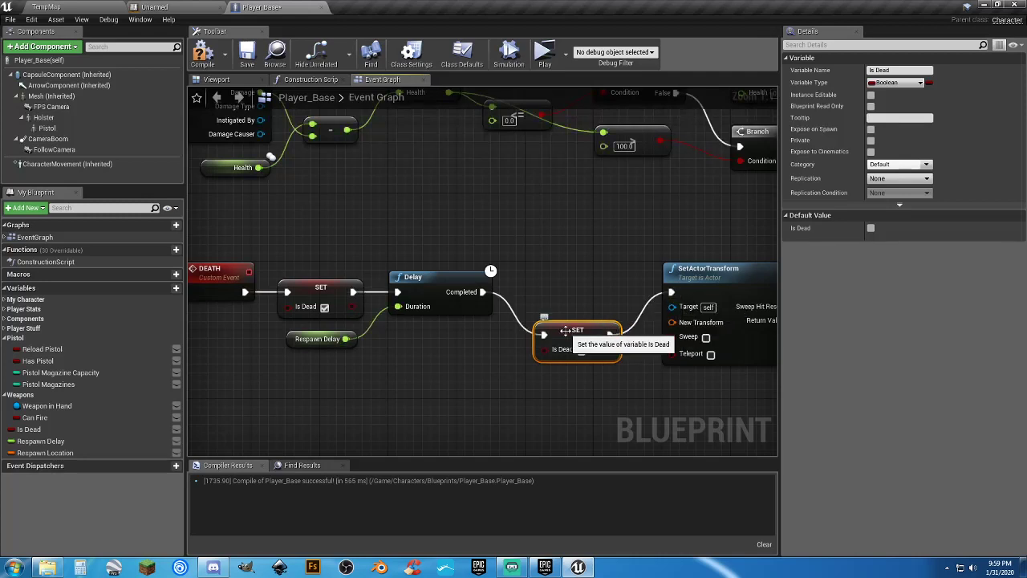
pyautogui.moveTo(589, 328); pyautogui.dragTo(581, 286)
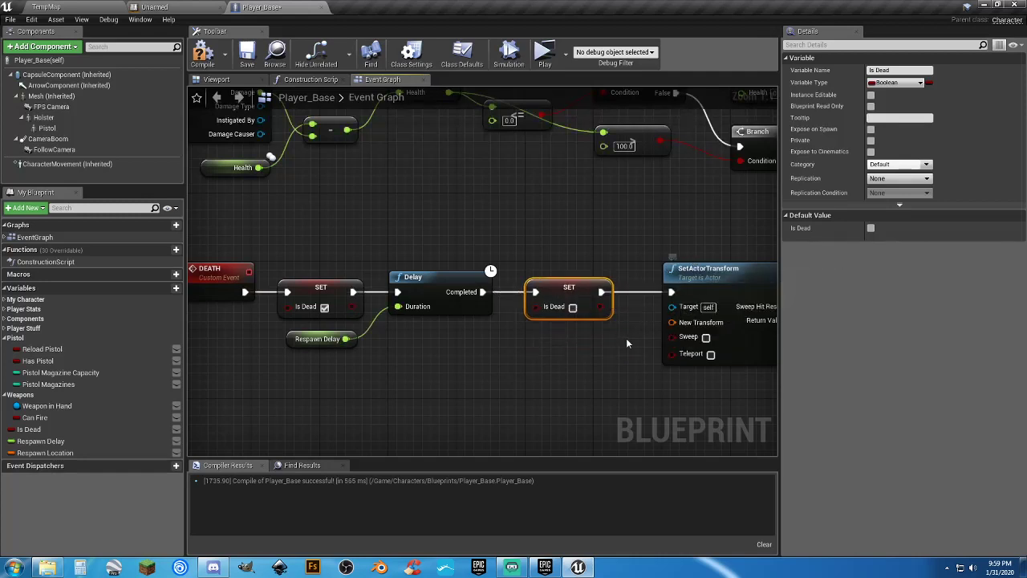
pyautogui.click(611, 357)
# Feed a Respawn Location getter into SetActorTransform's New Transform input, then compile and save Player_Base.
pyautogui.moveTo(610, 357); pyautogui.dragTo(549, 345, button='right')
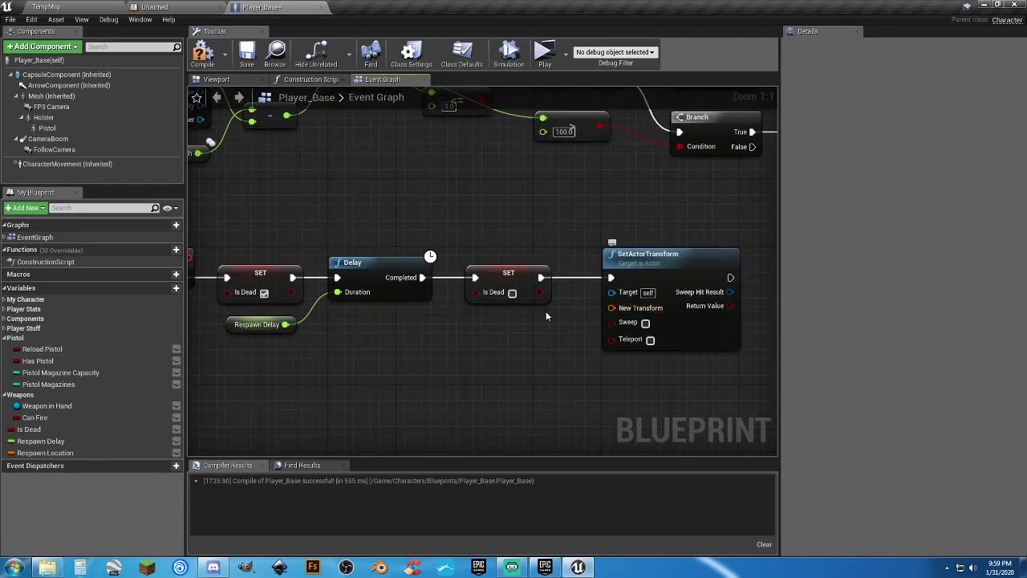
pyautogui.moveTo(66, 453); pyautogui.dragTo(533, 332)
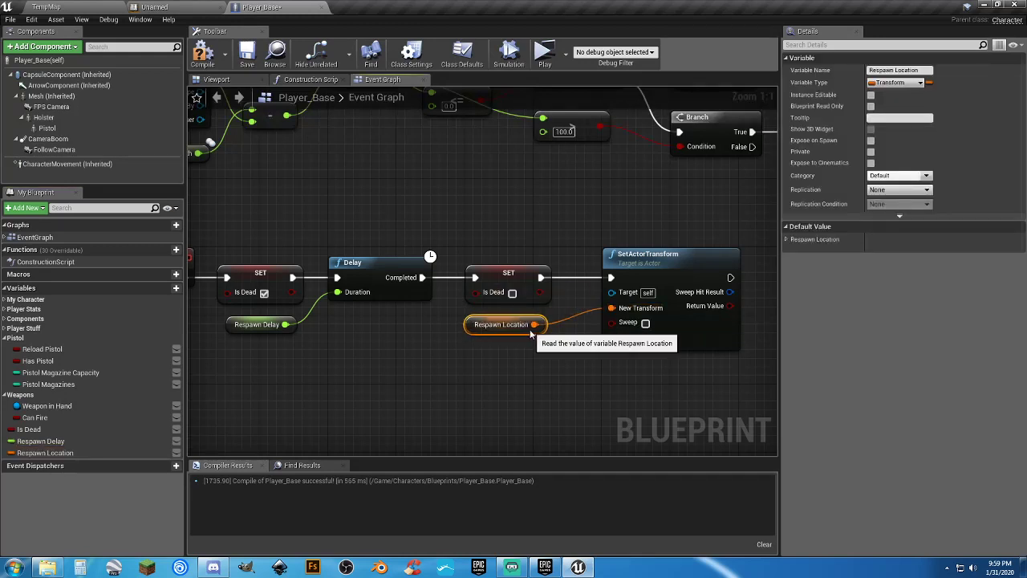
pyautogui.click(549, 365)
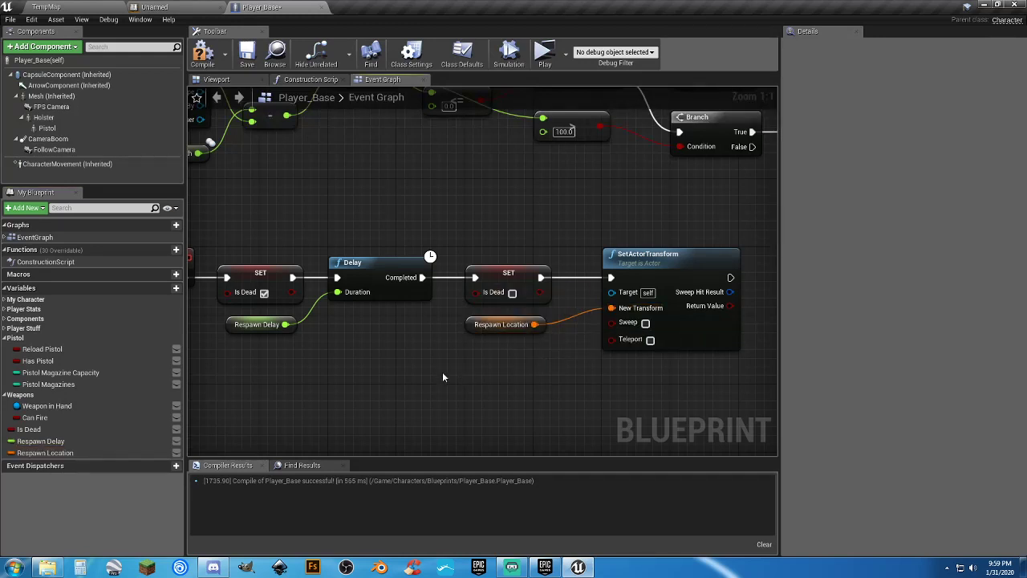
pyautogui.moveTo(442, 377); pyautogui.dragTo(383, 391, button='right')
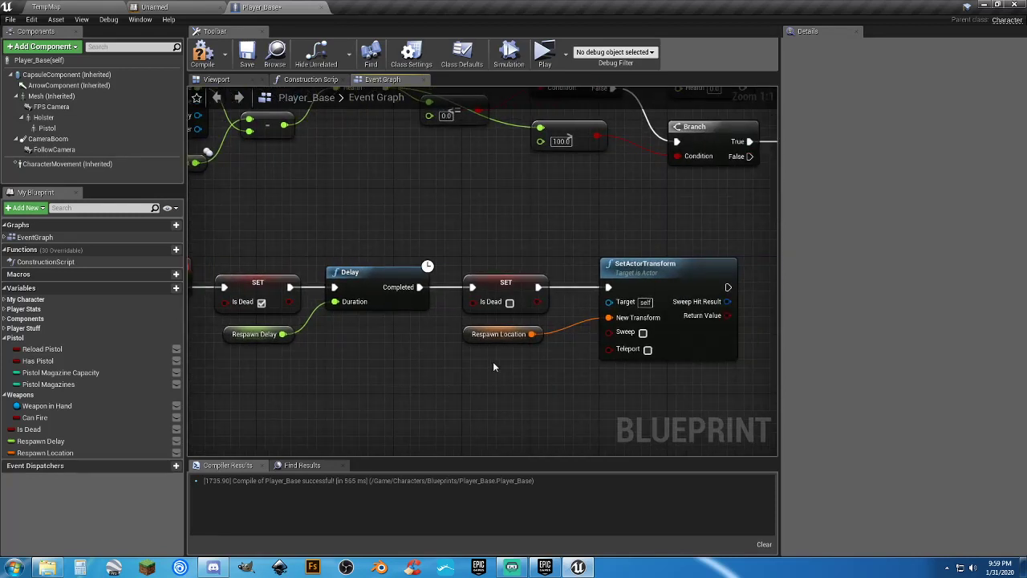
pyautogui.click(202, 55)
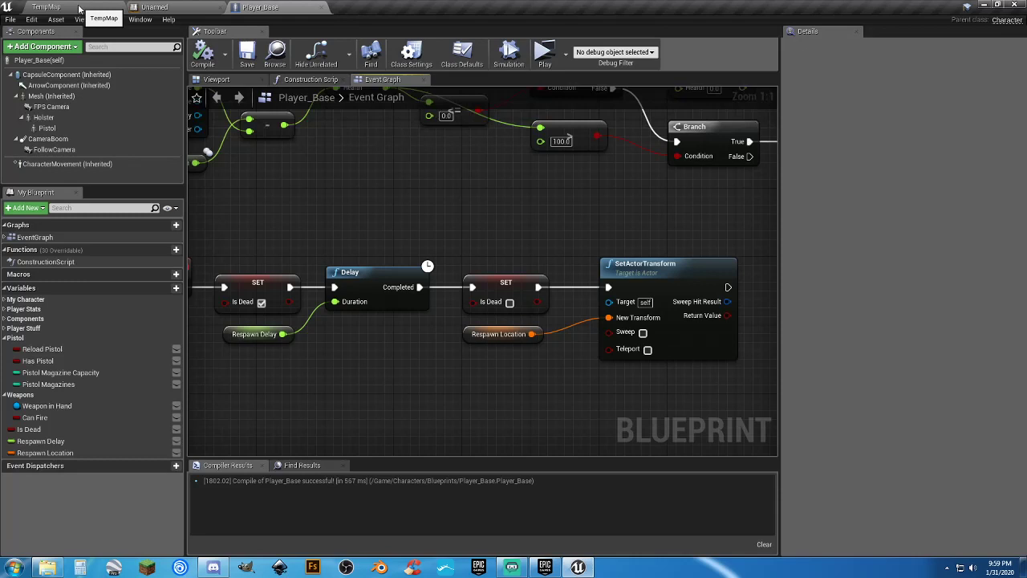
# Return to TempMap and create an Actor blueprint named Kill_Pad_BP in the Assets/Blueprints folder, then open it.
pyautogui.click(48, 7)
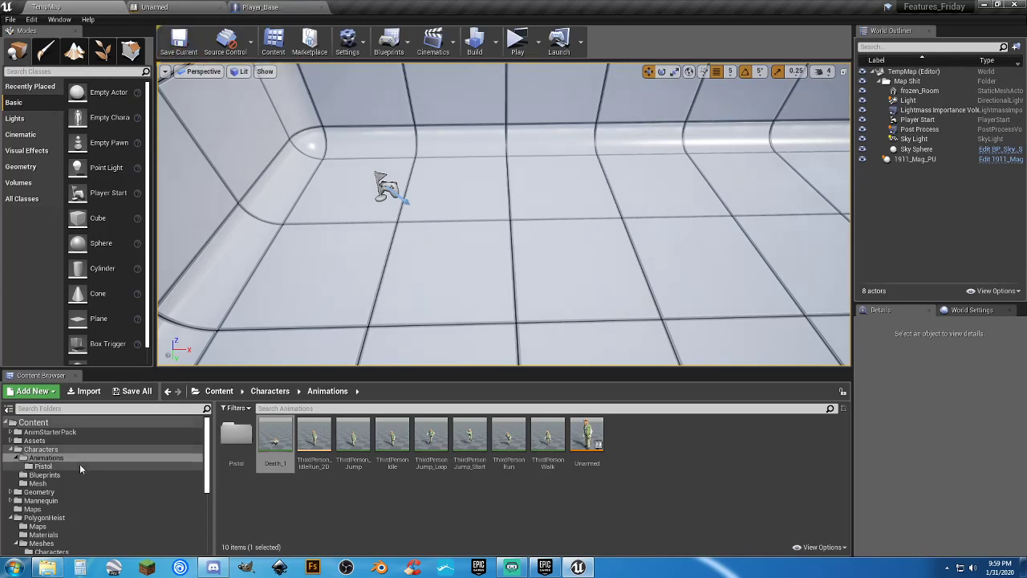
pyautogui.click(42, 441)
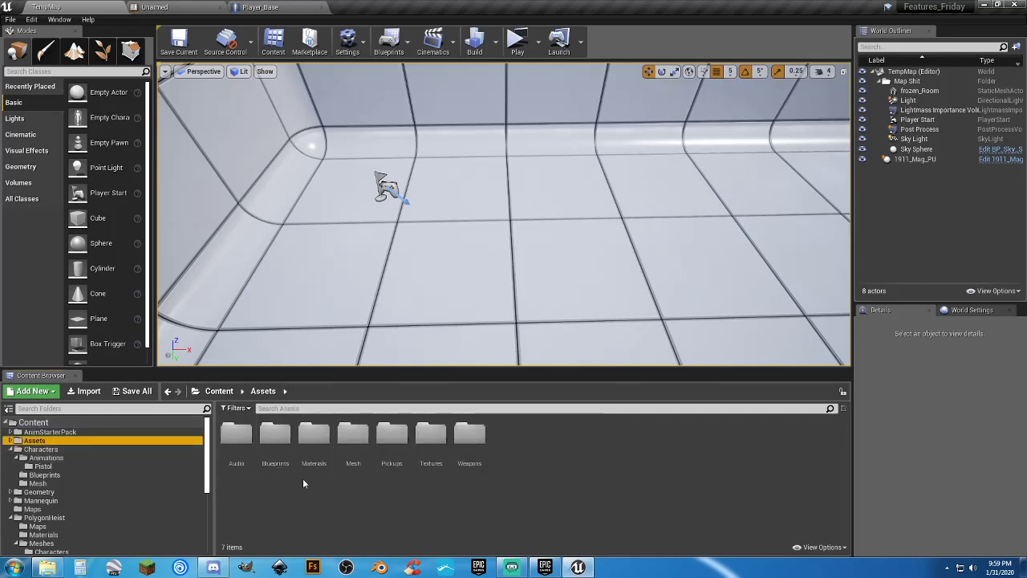
pyautogui.doubleClick(275, 436)
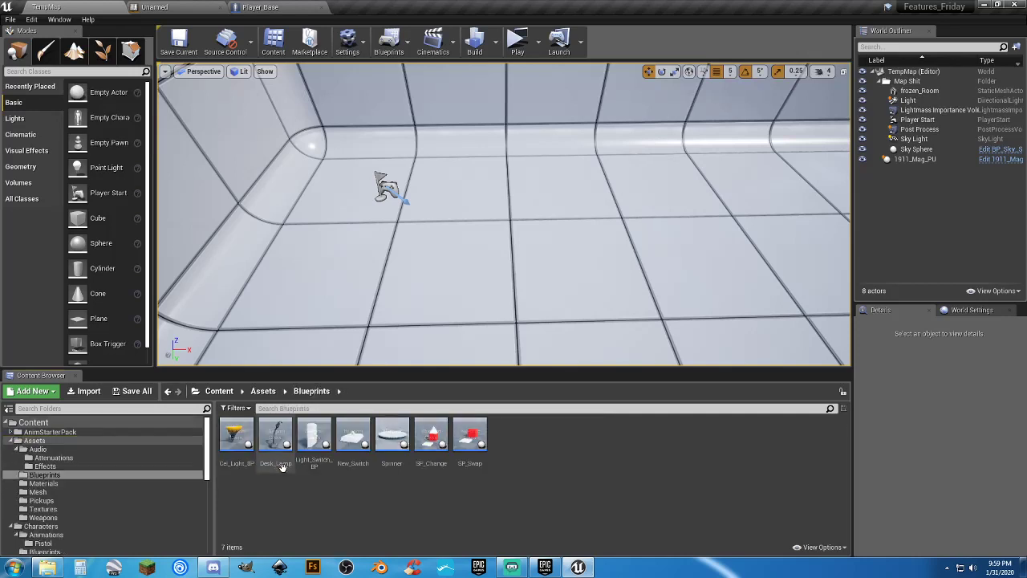
pyautogui.rightClick(518, 433)
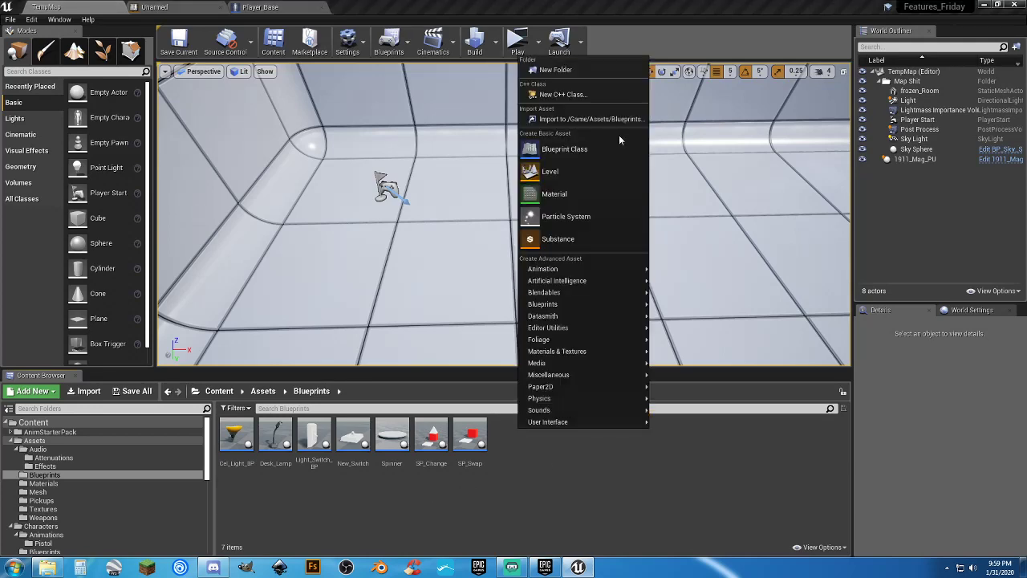
pyautogui.click(564, 148)
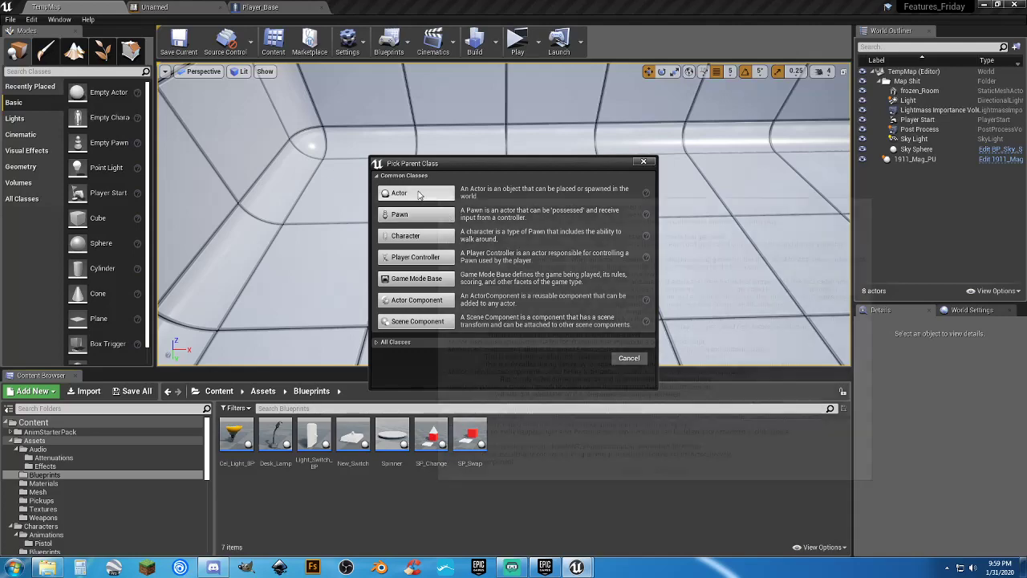
pyautogui.click(425, 200)
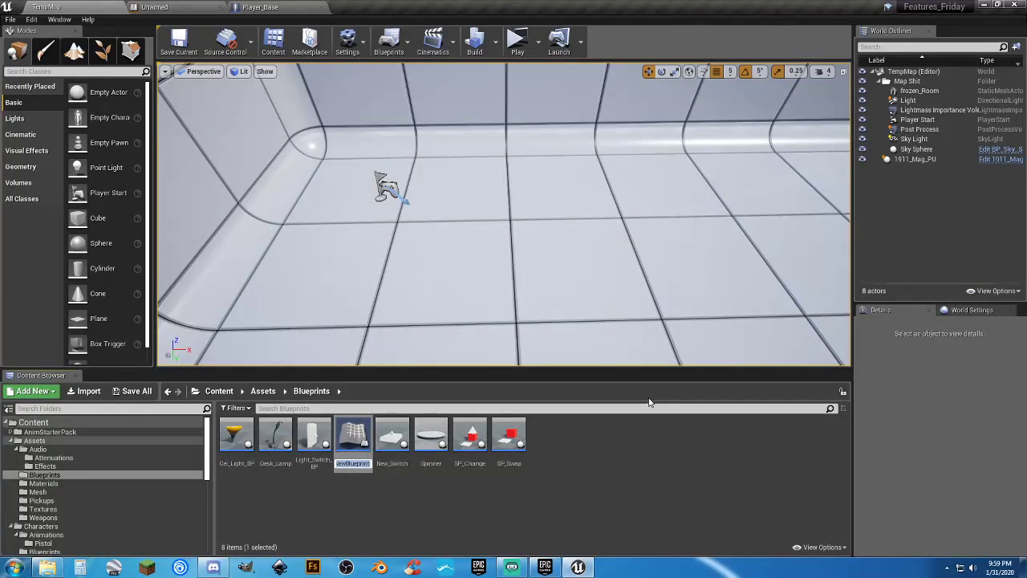
pyautogui.write('Kill_Plane_BP')
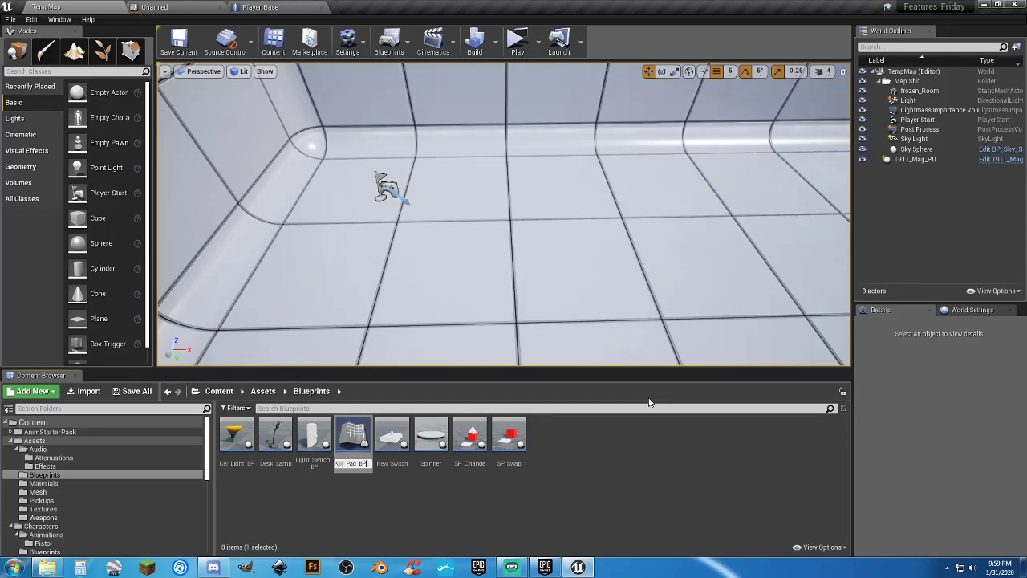
pyautogui.write('_Pad_BP')
pyautogui.press('Return')
pyautogui.press('Return')
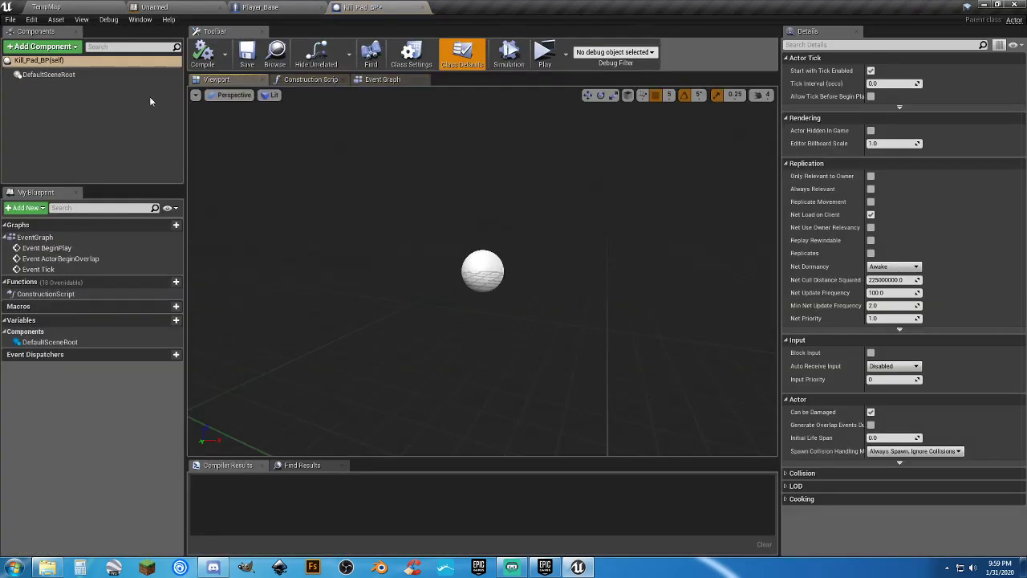
# Add a Cube component to Kill_Pad_BP and flatten it by setting its Z scale to 0.1.
pyautogui.click(42, 46)
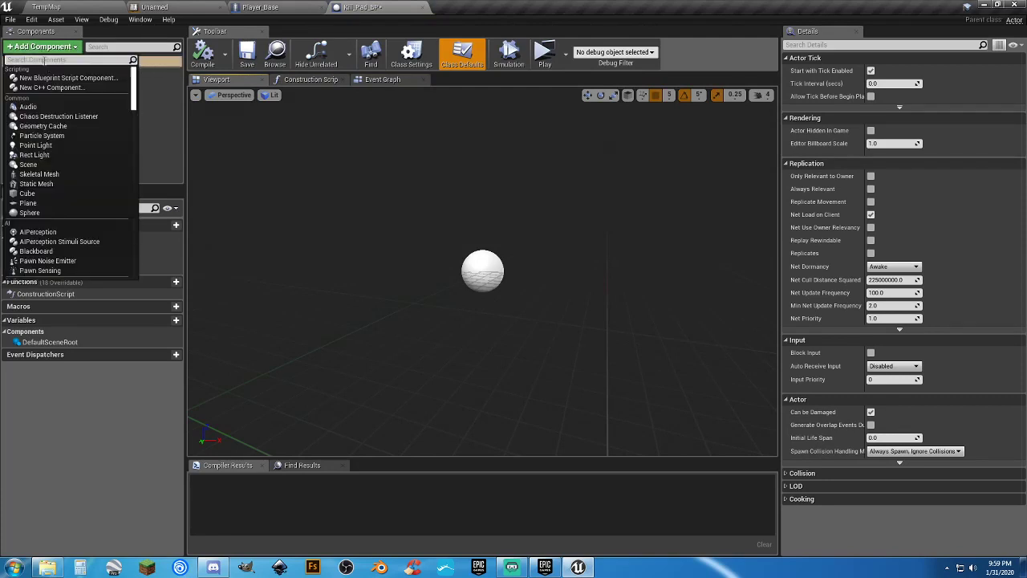
pyautogui.click(39, 192)
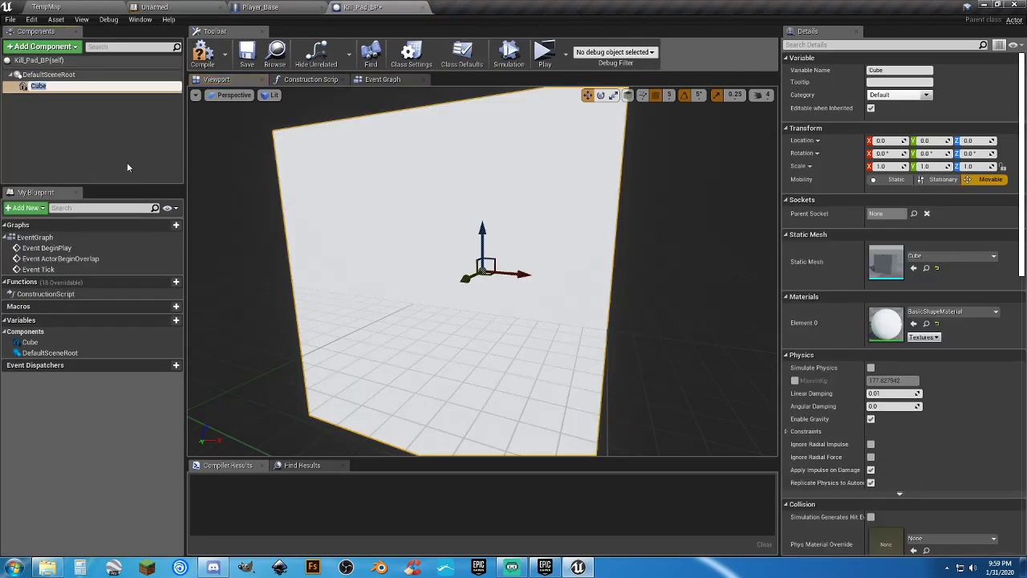
pyautogui.click(985, 166)
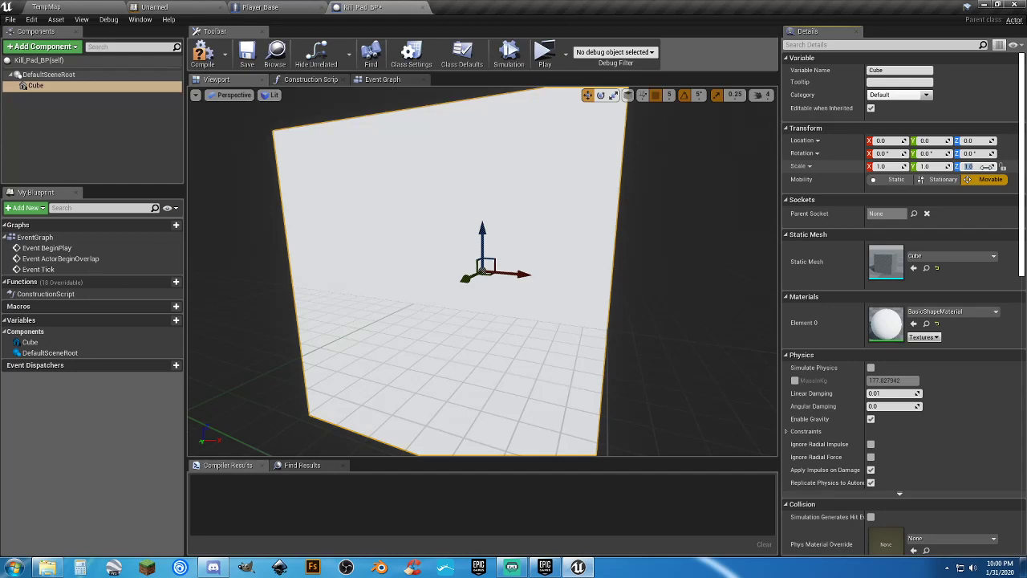
pyautogui.write('0.1')
pyautogui.press('Return')
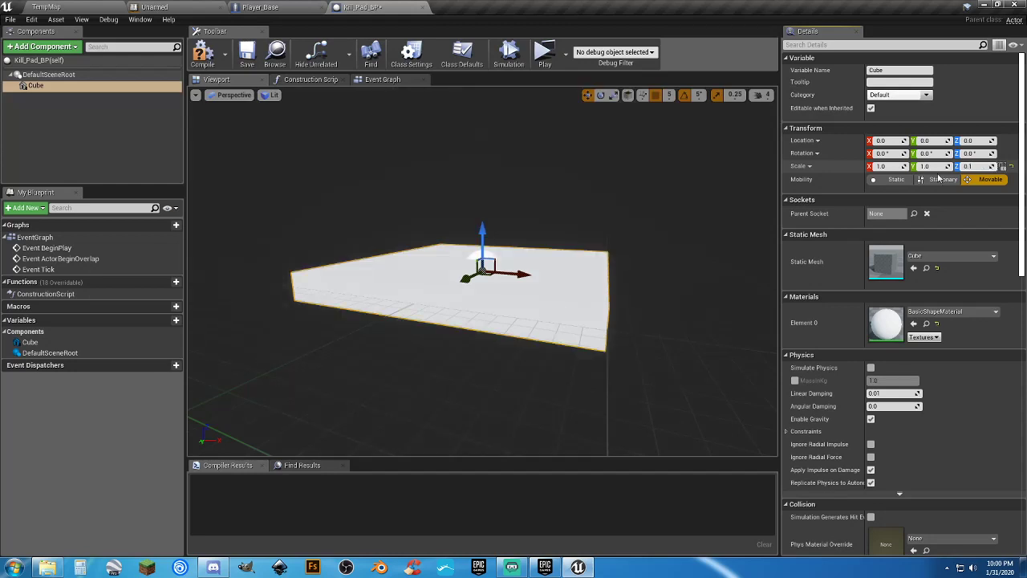
# Add a Box Collision component under the DefaultSceneRoot, keeping its default name.
pyautogui.click(80, 98)
pyautogui.click(42, 46)
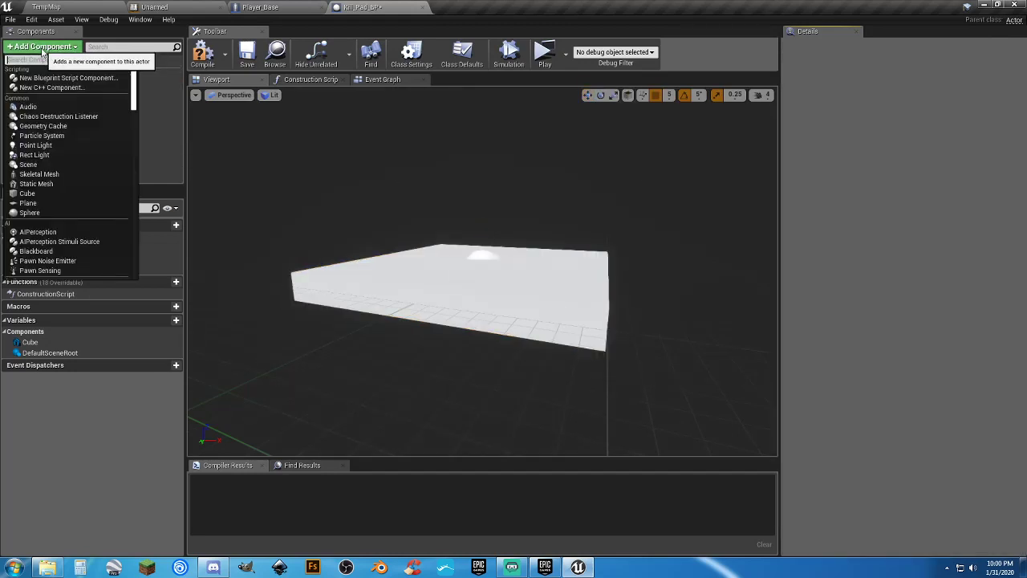
pyautogui.write('box')
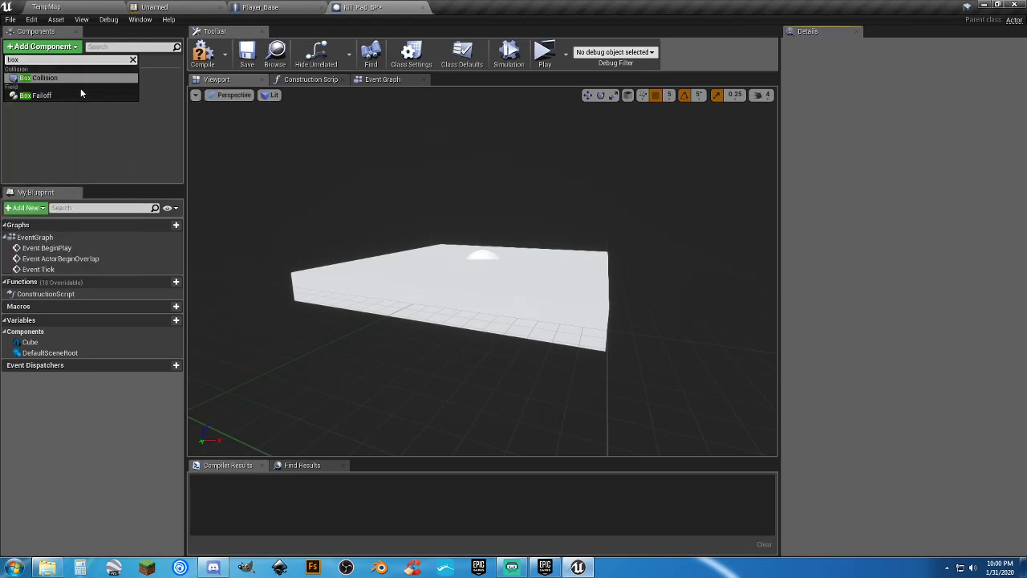
pyautogui.press('Return')
pyautogui.click(69, 131)
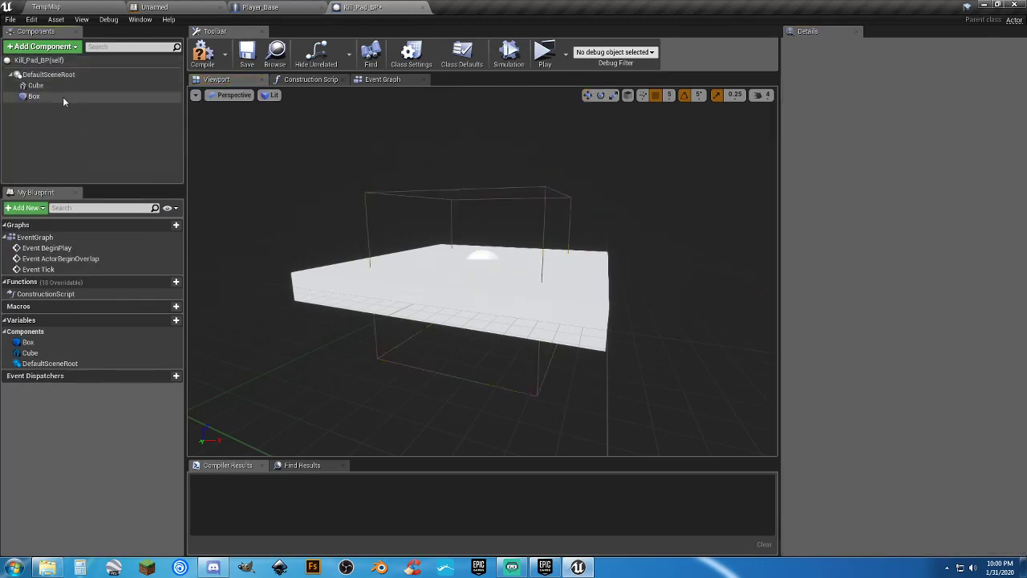
# Scale the Box component to 1.5 in X and Y, raise it to Z 30, and compile Kill_Pad_BP.
pyautogui.click(33, 96)
pyautogui.click(883, 166)
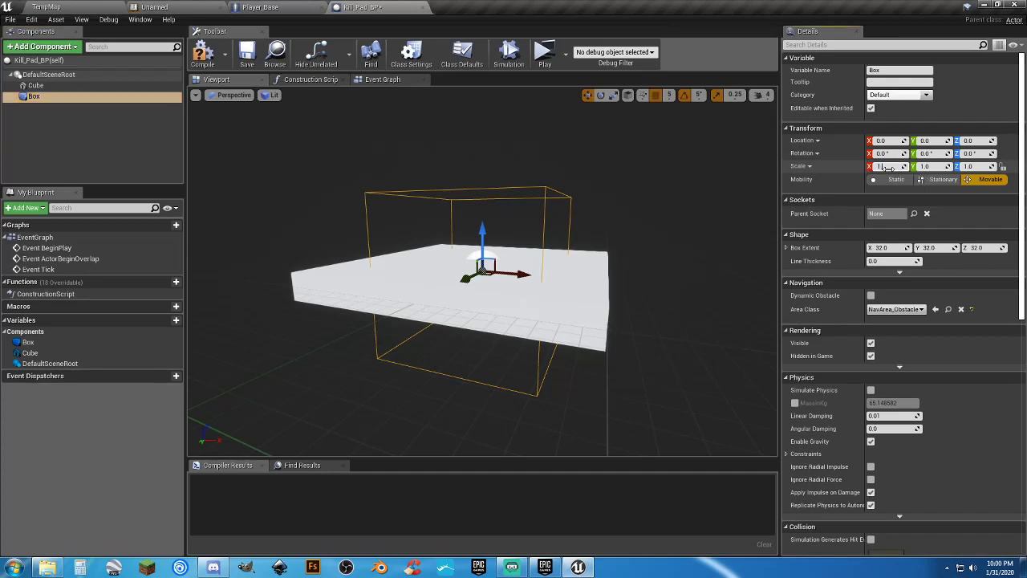
pyautogui.write('1.5')
pyautogui.press('Tab')
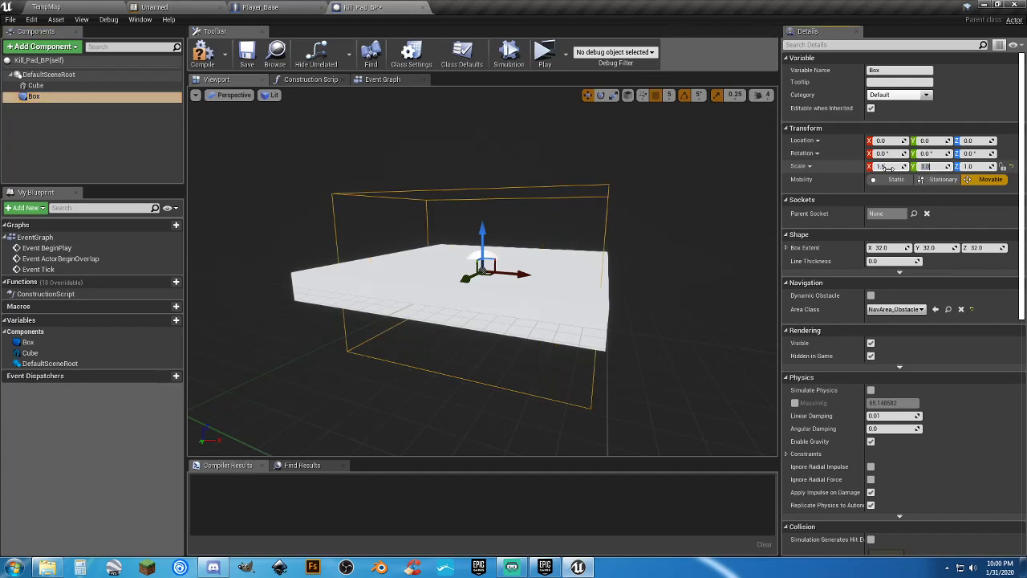
pyautogui.write('5')
pyautogui.press('Tab')
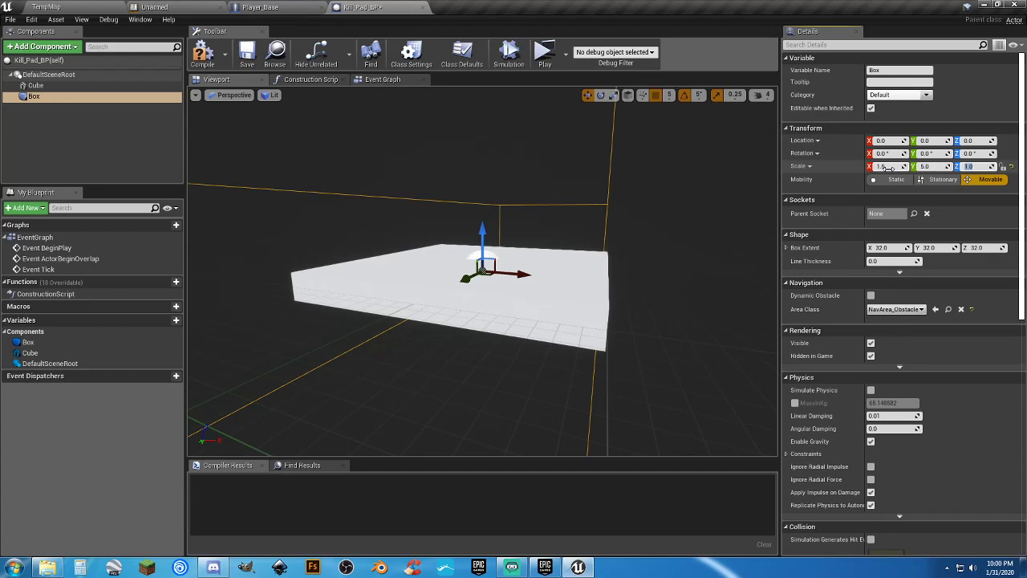
pyautogui.click(932, 167)
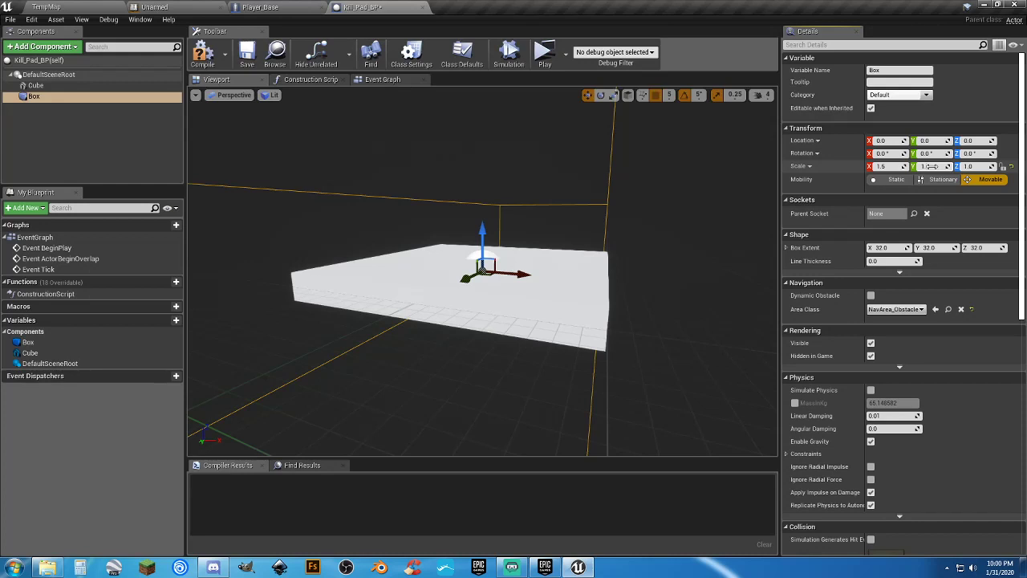
pyautogui.write('1.5')
pyautogui.press('Tab')
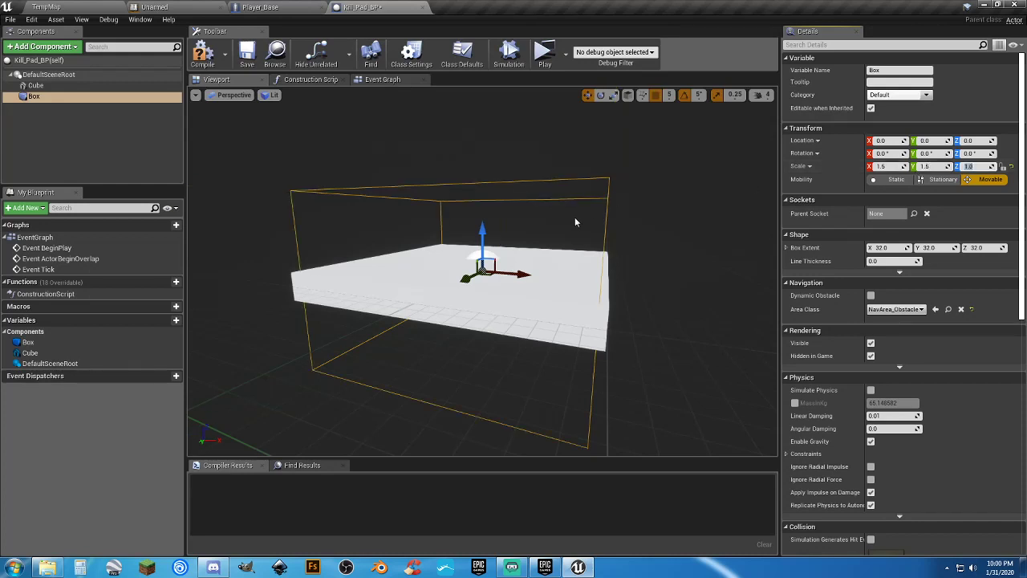
pyautogui.moveTo(483, 238); pyautogui.dragTo(482, 157)
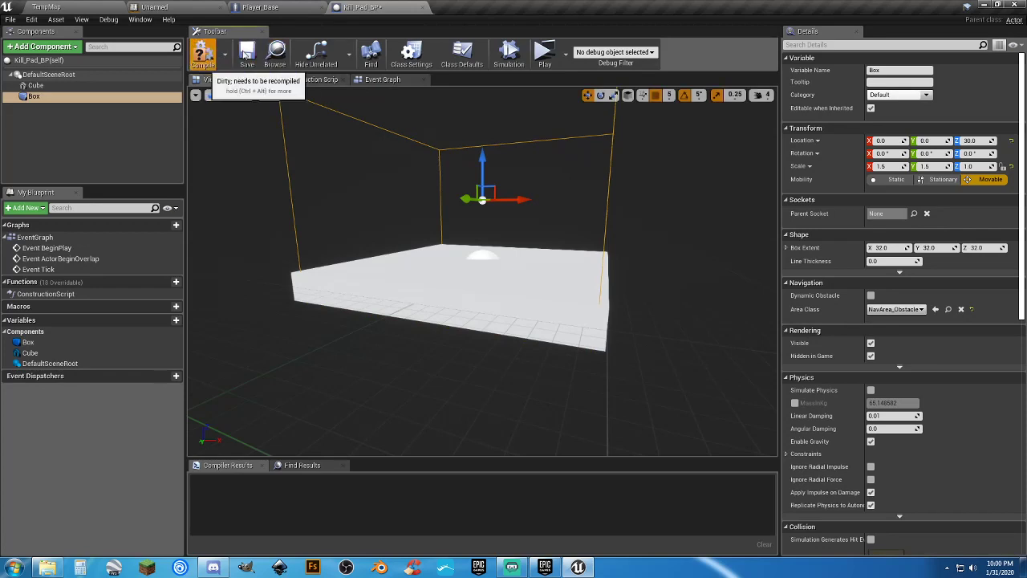
pyautogui.click(204, 55)
# Delete the Event ActorBeginOverlap and Event Tick nodes from Kill_Pad_BP's Event Graph.
pyautogui.click(380, 79)
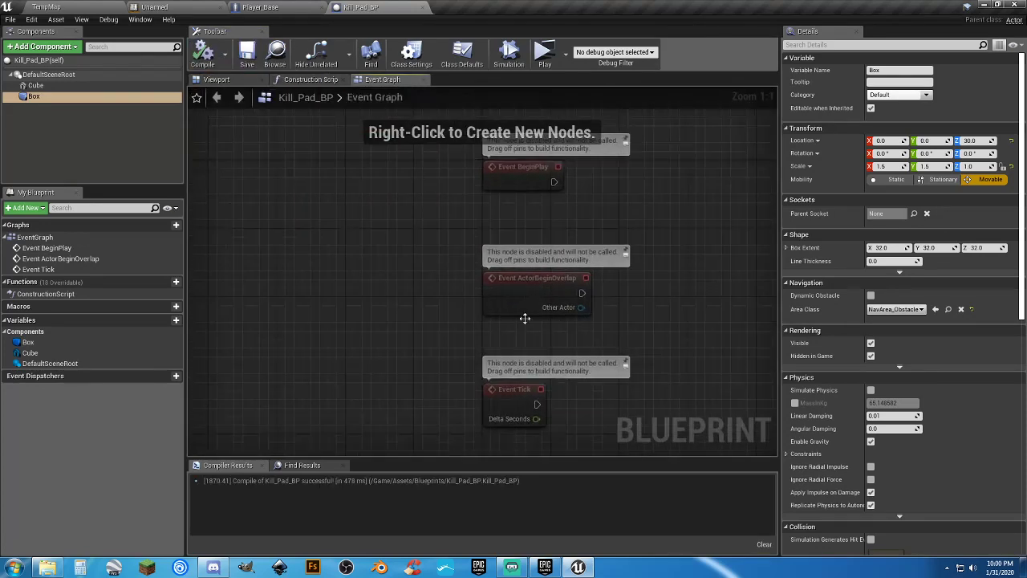
pyautogui.moveTo(596, 433); pyautogui.dragTo(430, 259)
pyautogui.press('Delete')
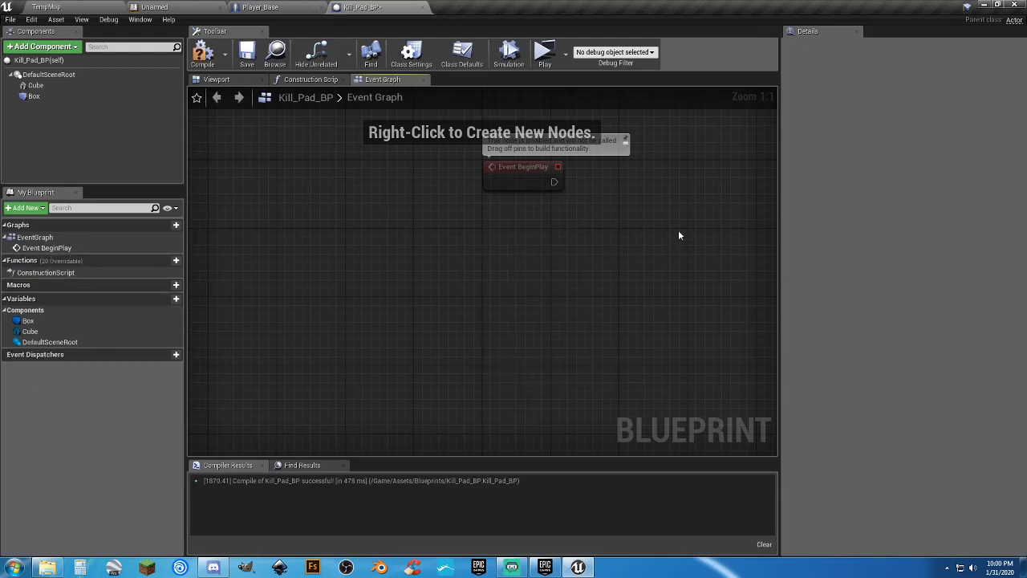
# Add a Cast To Player_Base node driven by Event BeginPlay.
pyautogui.moveTo(678, 230); pyautogui.dragTo(512, 271, button='right')
pyautogui.moveTo(394, 223); pyautogui.dragTo(469, 224)
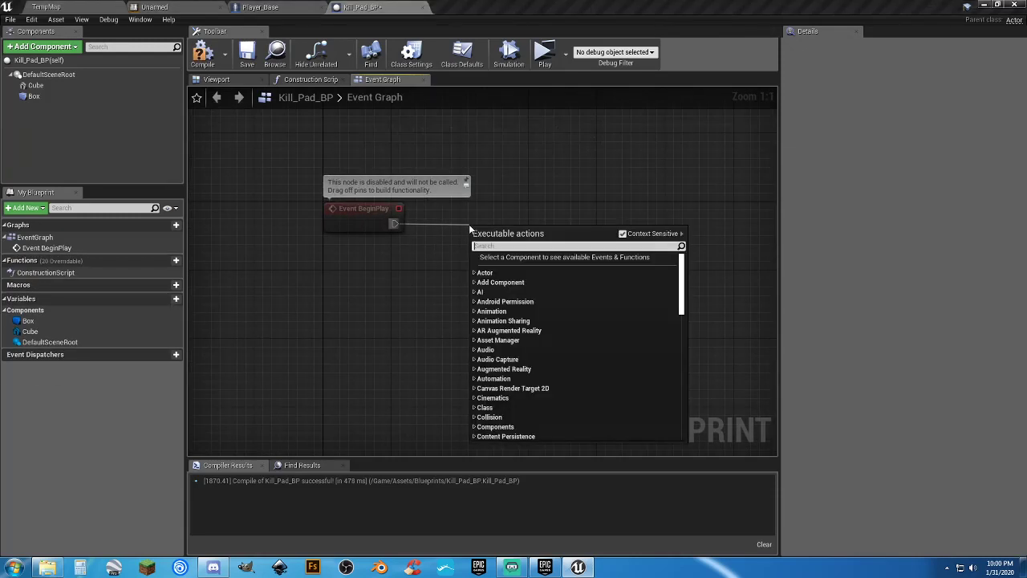
pyautogui.write('player_')
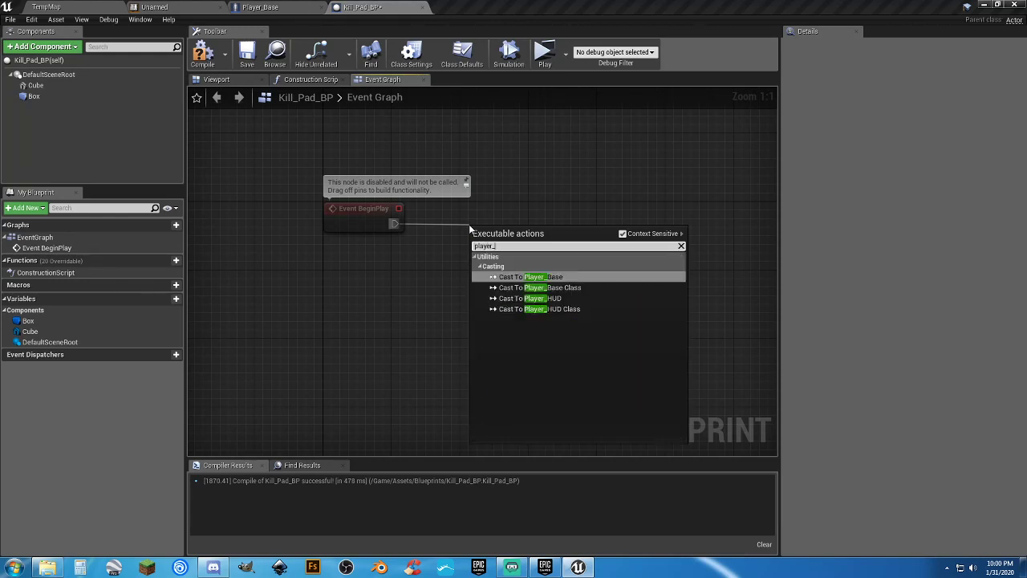
pyautogui.click(548, 276)
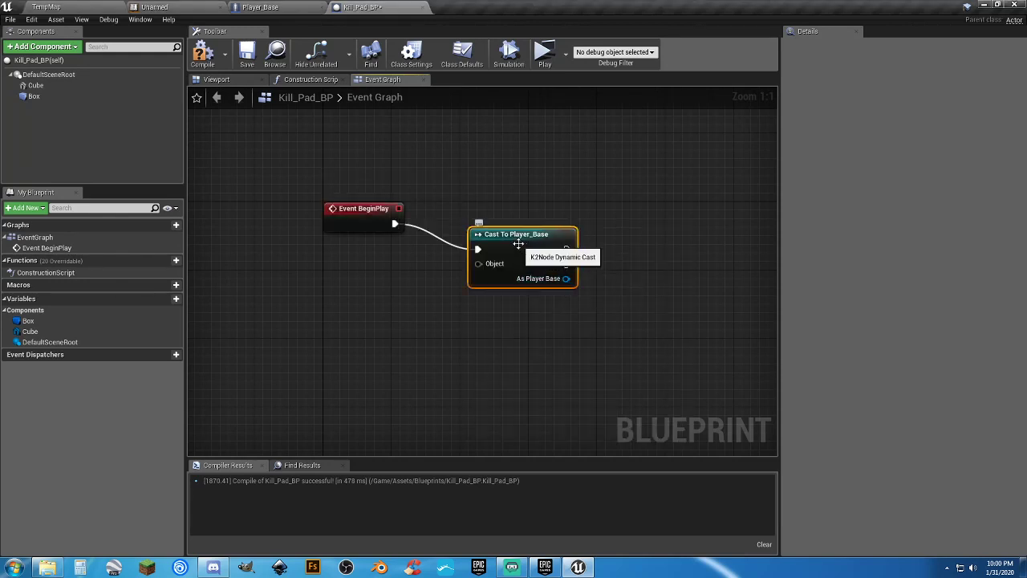
# Feed a Get Player Character node into the cast's Object input and align the nodes compactly with Event BeginPlay.
pyautogui.moveTo(553, 228); pyautogui.dragTo(402, 274)
pyautogui.write('getp')
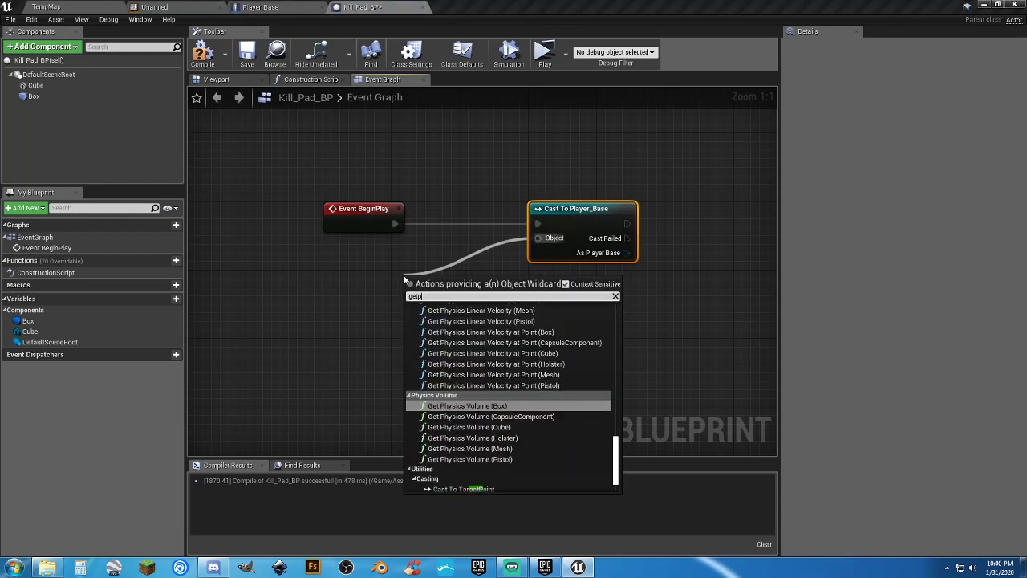
pyautogui.write('layerchar')
pyautogui.press('Return')
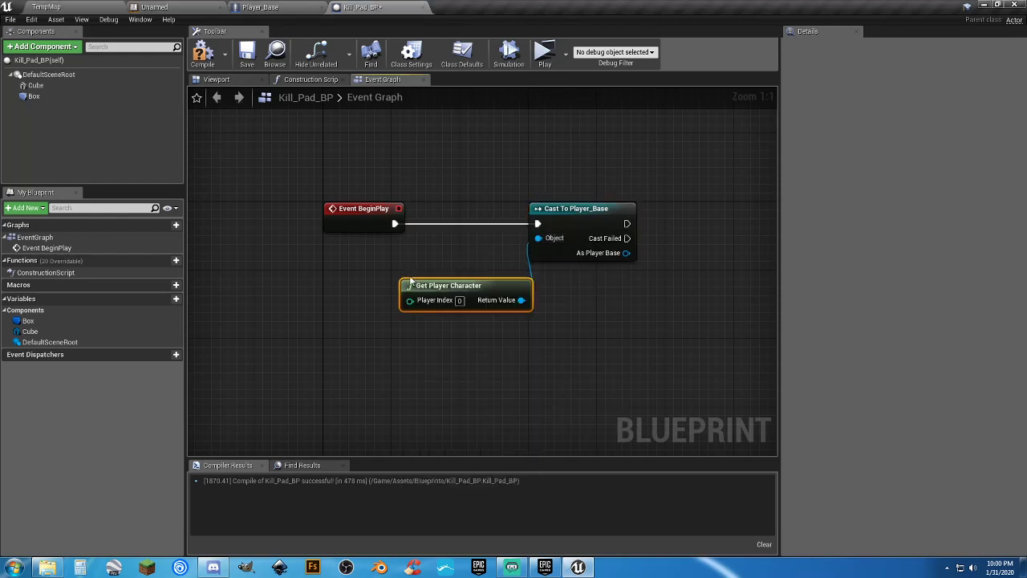
pyautogui.moveTo(433, 294); pyautogui.dragTo(357, 259)
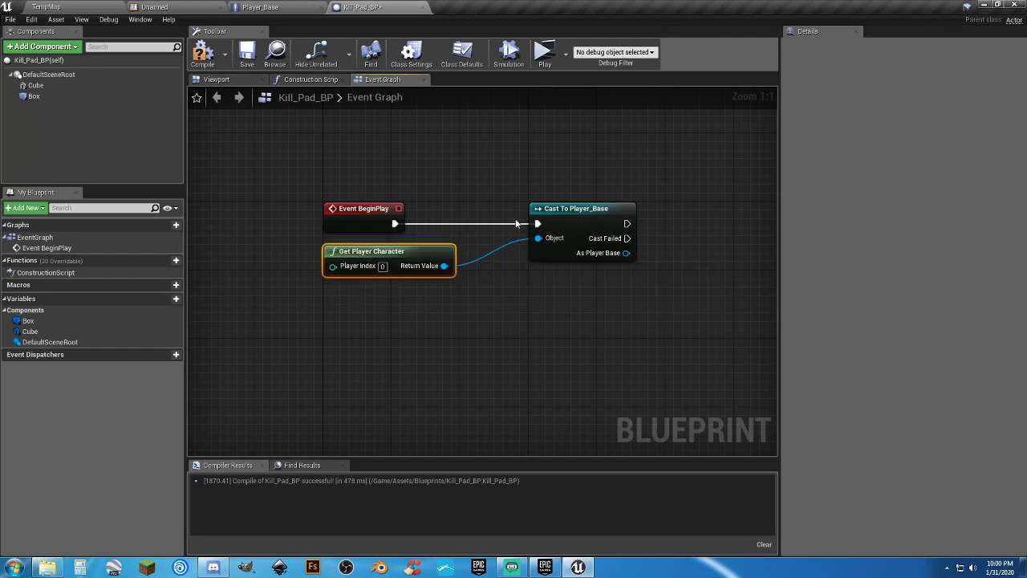
pyautogui.moveTo(551, 211); pyautogui.dragTo(509, 209)
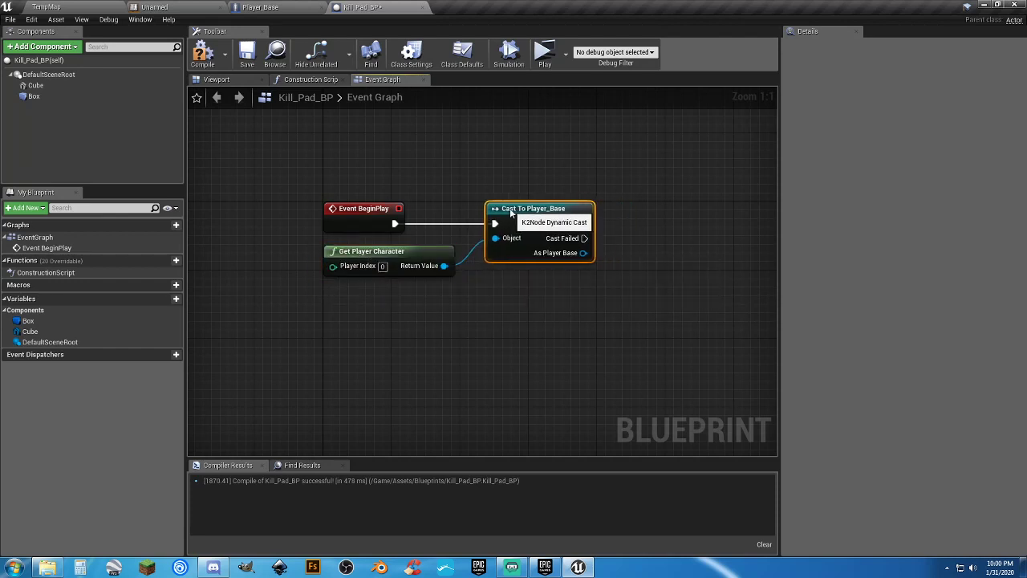
pyautogui.click(535, 306)
# Add a Health getter from the cast's As Player Base output and place it just beside the cast node.
pyautogui.moveTo(498, 306); pyautogui.dragTo(387, 305, button='right')
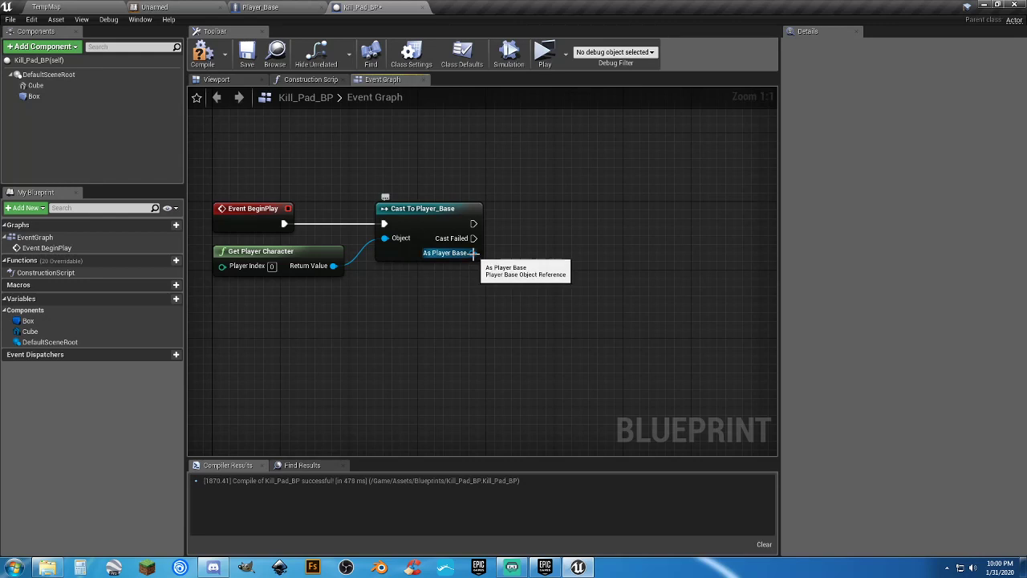
pyautogui.moveTo(472, 252); pyautogui.dragTo(504, 280)
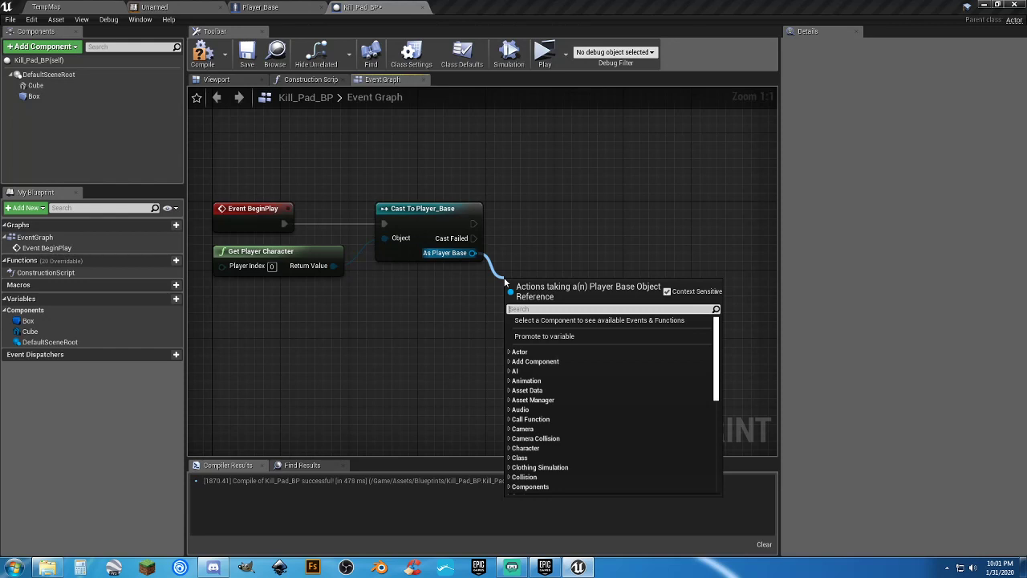
pyautogui.write('get')
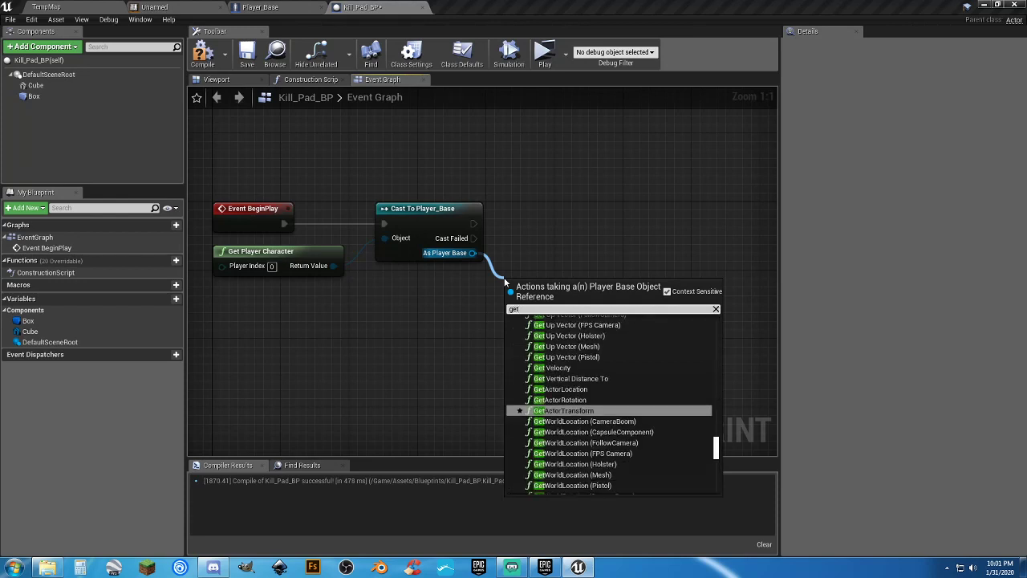
pyautogui.write('heal')
pyautogui.press('Return')
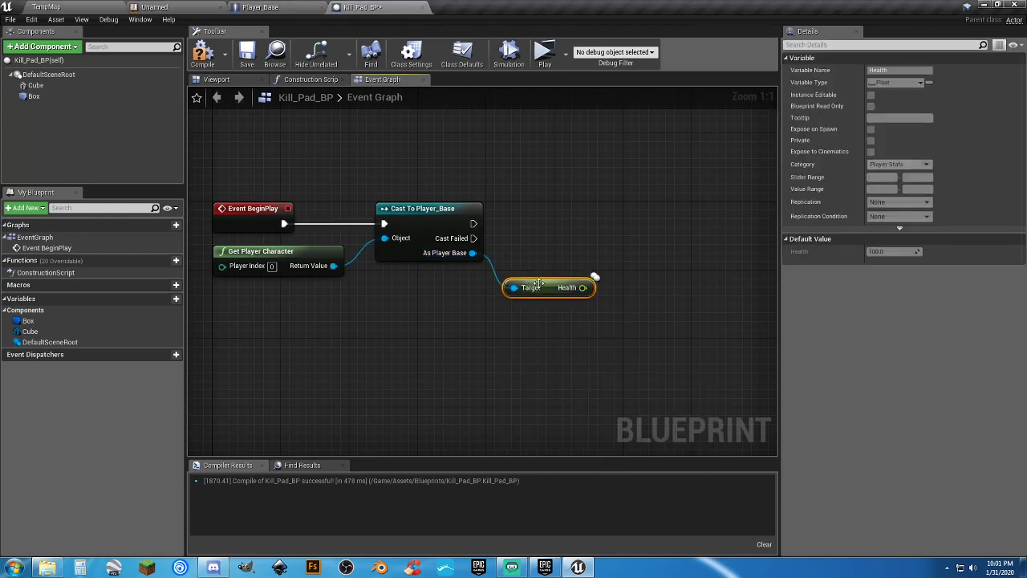
pyautogui.moveTo(538, 282); pyautogui.dragTo(521, 273)
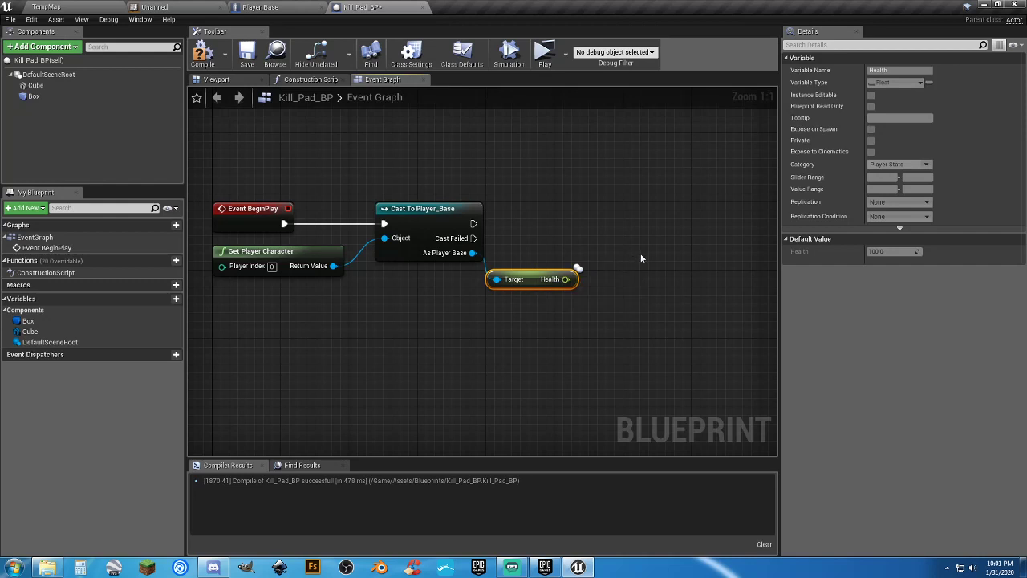
# Subtract 100 from the Health value with a float - float node and place it beside the getter.
pyautogui.moveTo(641, 256); pyautogui.dragTo(539, 254, button='right')
pyautogui.moveTo(473, 278)
pyautogui.mouseDown()
pyautogui.moveTo(483, 291)
pyautogui.moveTo(518, 296)
pyautogui.mouseUp()
pyautogui.write('-')
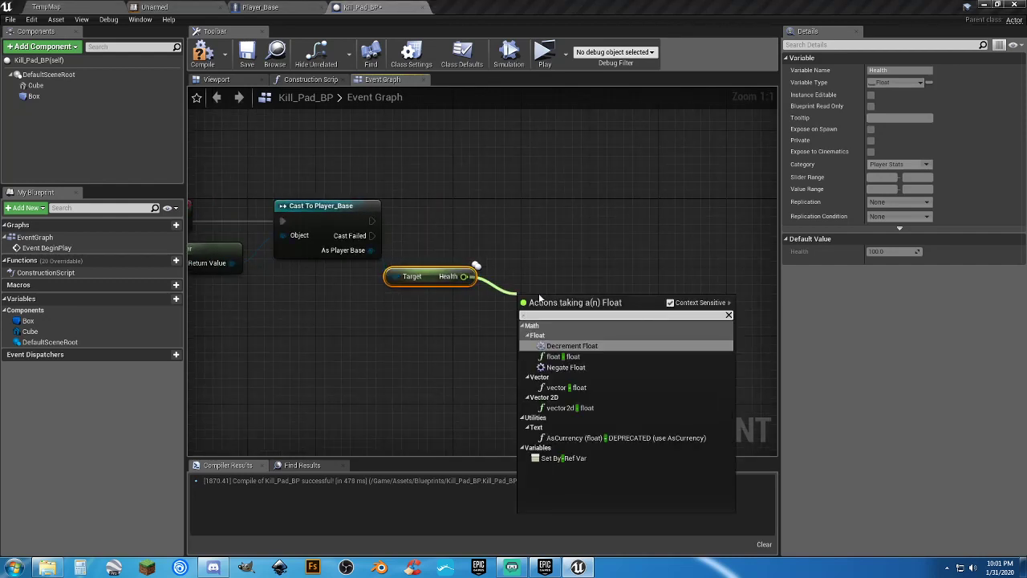
pyautogui.click(618, 356)
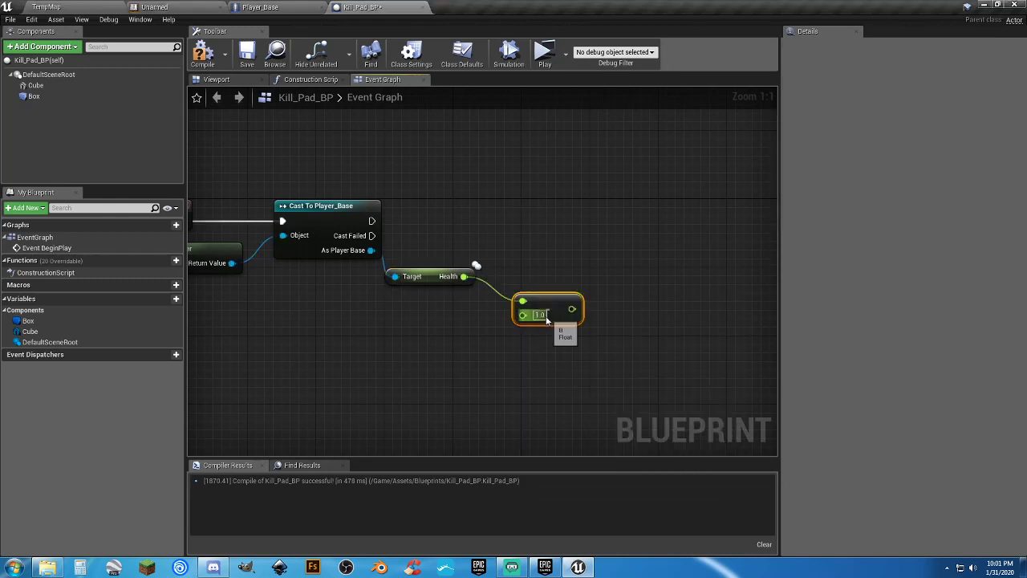
pyautogui.click(544, 315)
pyautogui.write('100')
pyautogui.click(574, 337)
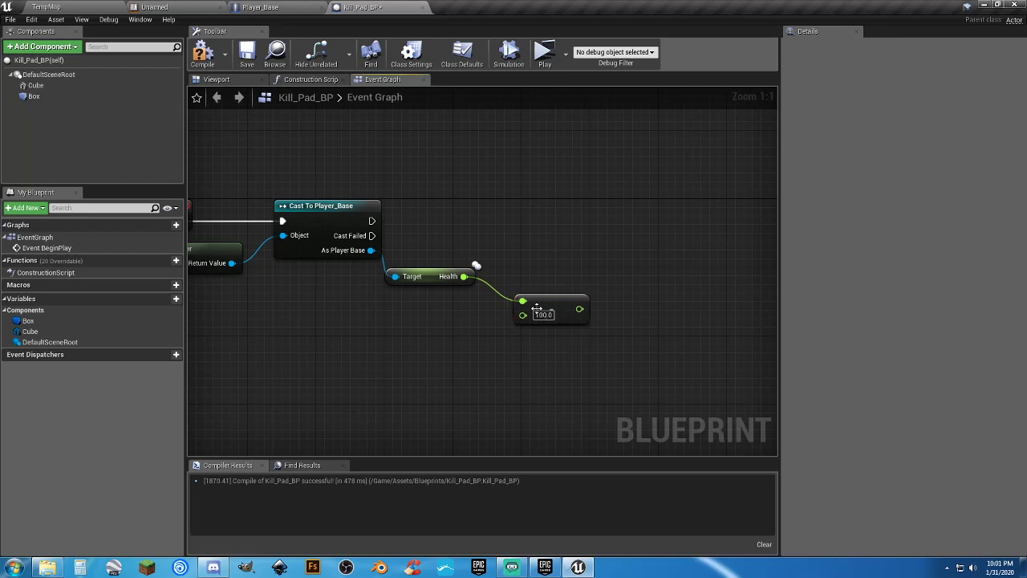
pyautogui.moveTo(536, 309); pyautogui.dragTo(501, 251)
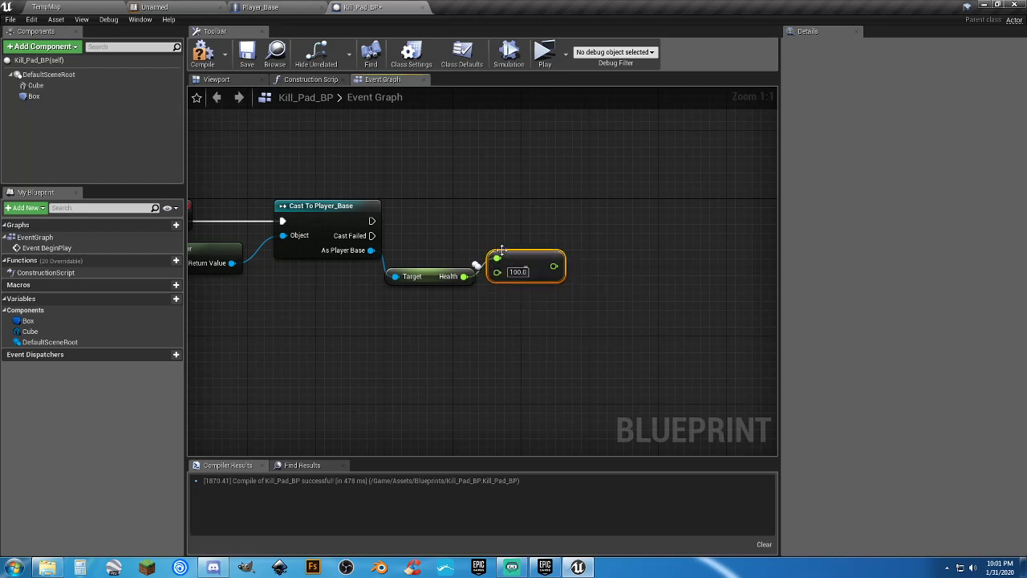
# Delete the Health getter and the subtraction node.
pyautogui.moveTo(370, 250); pyautogui.dragTo(630, 249)
pyautogui.click(533, 312)
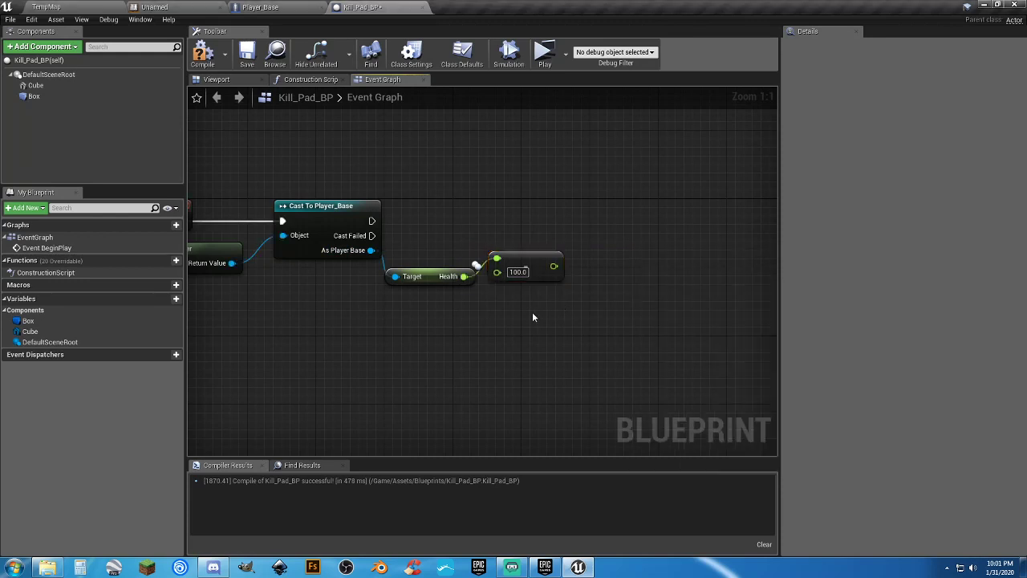
pyautogui.moveTo(532, 311); pyautogui.dragTo(458, 261)
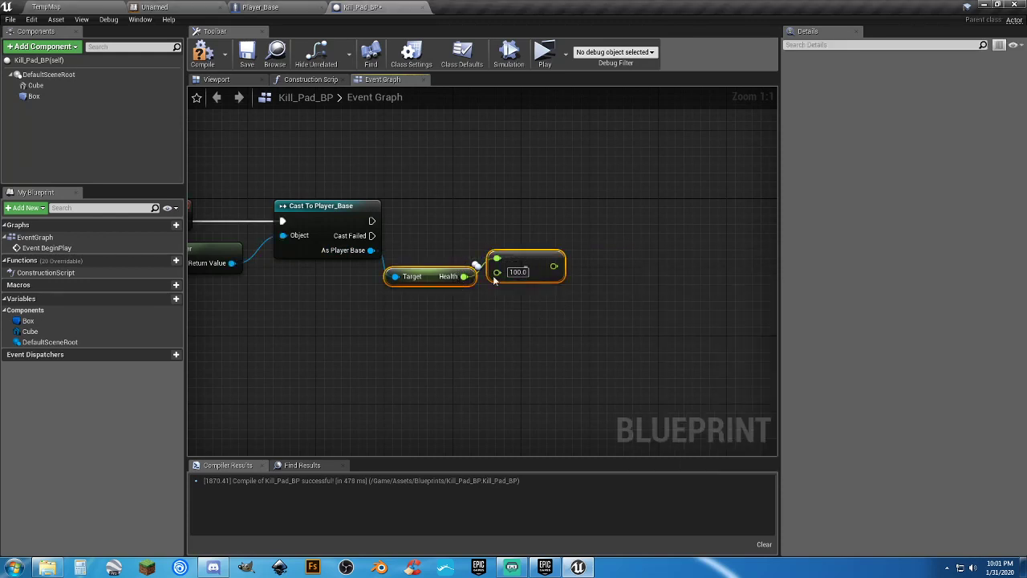
pyautogui.press('Delete')
# Add a Set Health node on As Player Base with Health at 0.0, executed by the cast and aligned with it.
pyautogui.moveTo(371, 250); pyautogui.dragTo(469, 258)
pyautogui.write('set health')
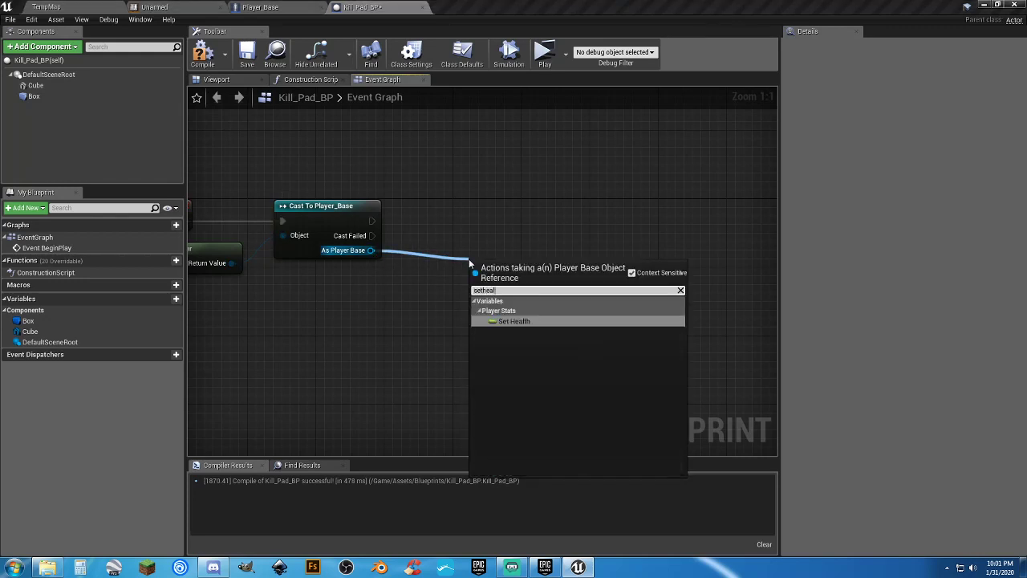
pyautogui.press('Return')
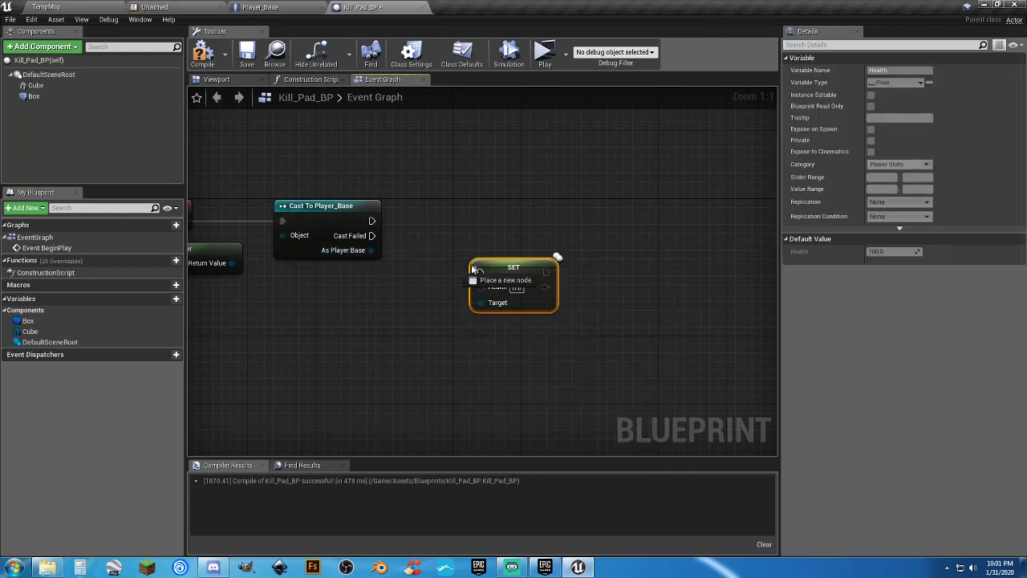
pyautogui.moveTo(480, 272); pyautogui.dragTo(372, 221)
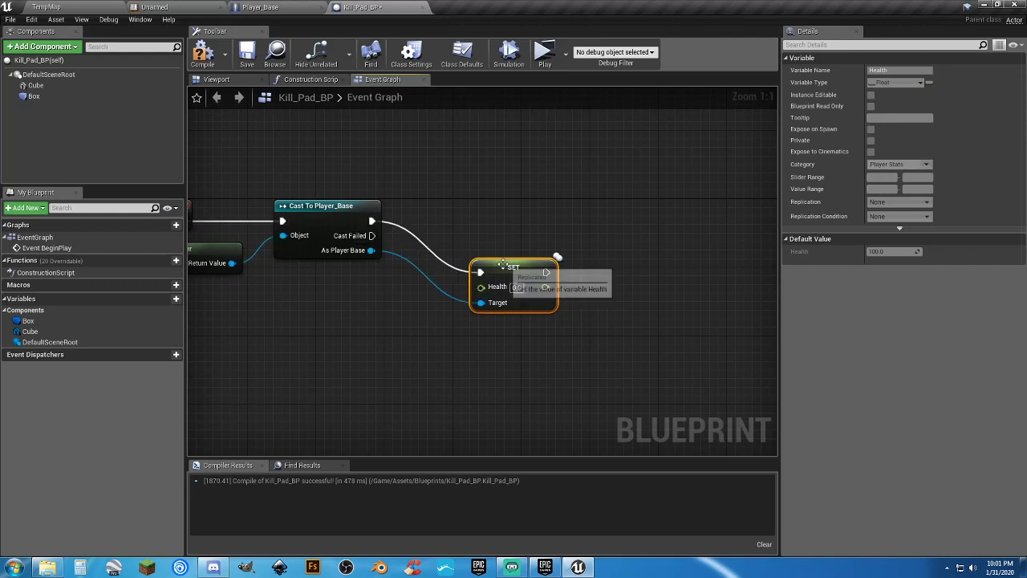
pyautogui.moveTo(502, 266); pyautogui.dragTo(485, 215)
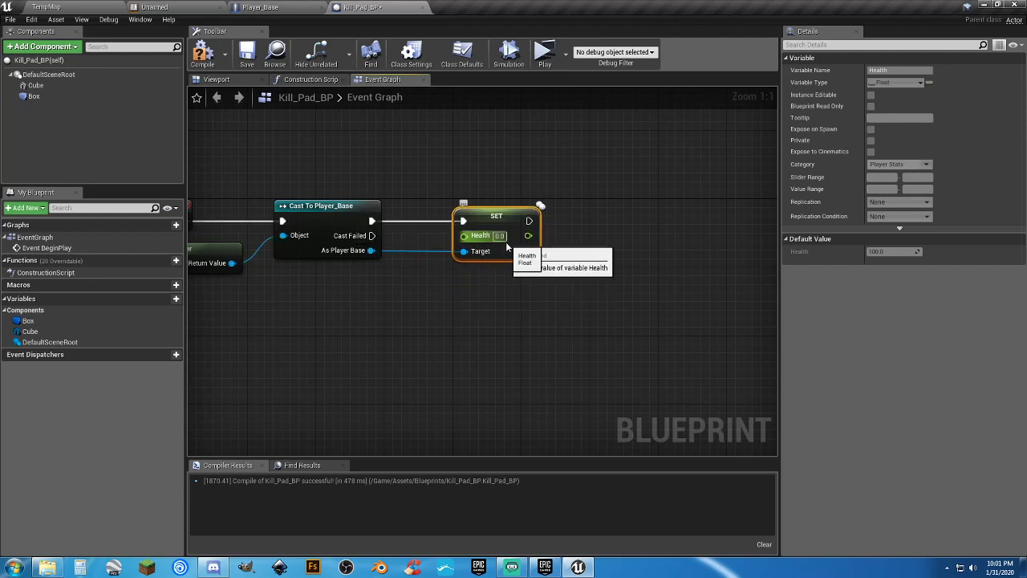
pyautogui.click(504, 290)
# Compile and save Kill_Pad_BP, and place an instance of it on the floor of TempMap.
pyautogui.moveTo(387, 297); pyautogui.dragTo(541, 301, button='right')
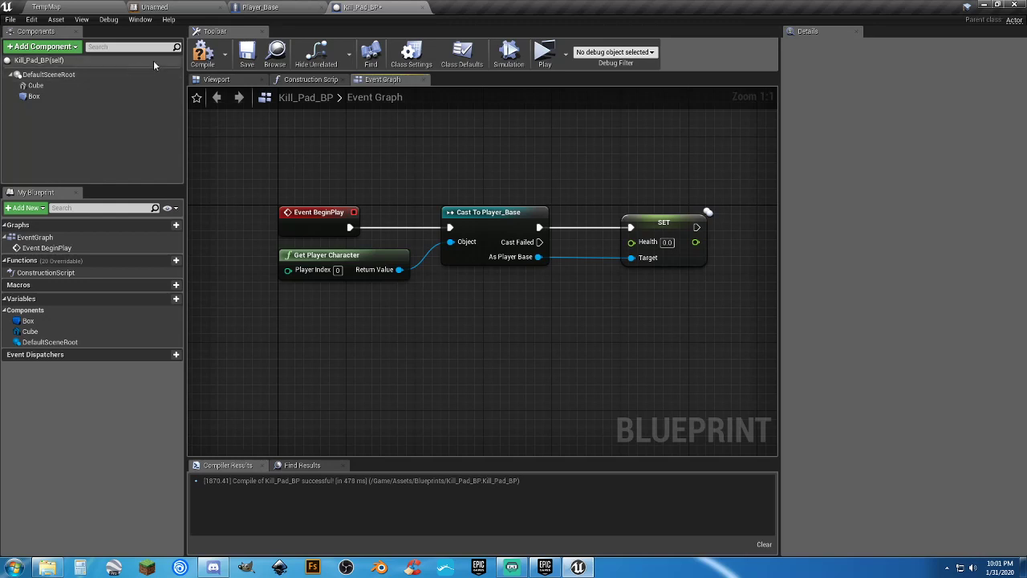
pyautogui.click(203, 54)
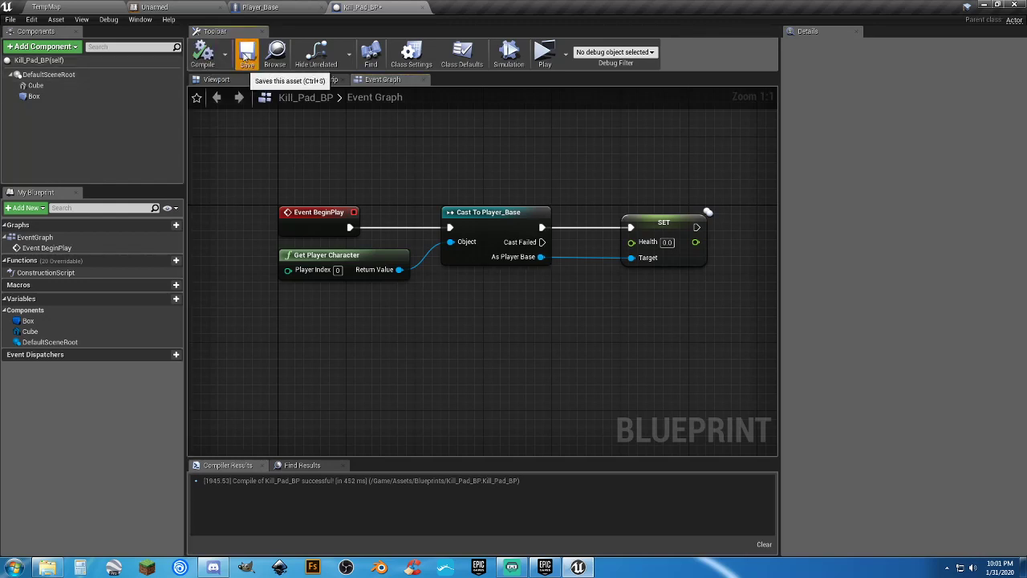
pyautogui.click(93, 9)
pyautogui.moveTo(319, 447); pyautogui.dragTo(665, 195)
# Set the number of players to 1 and play-test TempMap in the selected viewport, walking the character over the kill pad.
pyautogui.click(537, 40)
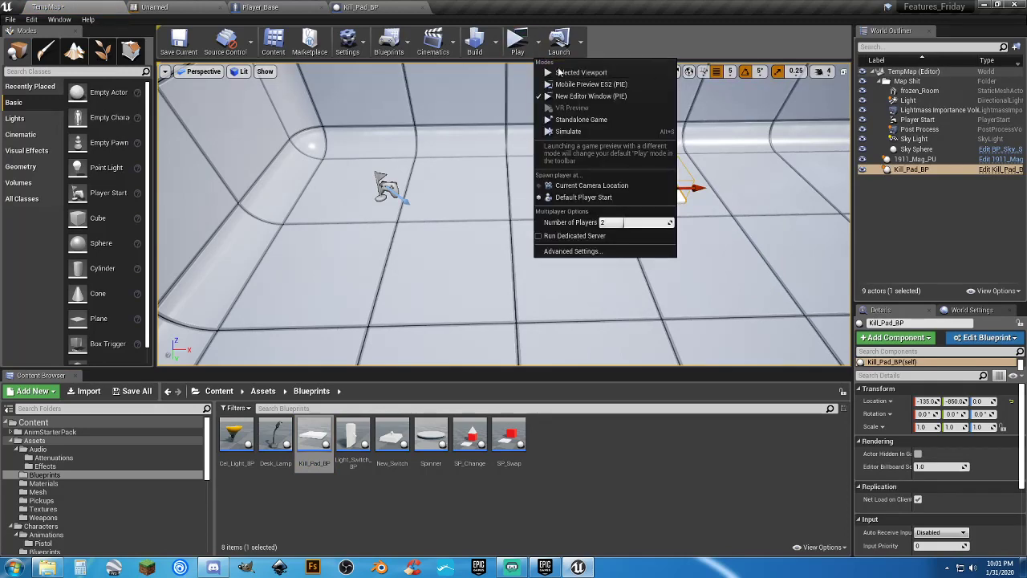
pyautogui.moveTo(616, 223); pyautogui.dragTo(603, 223)
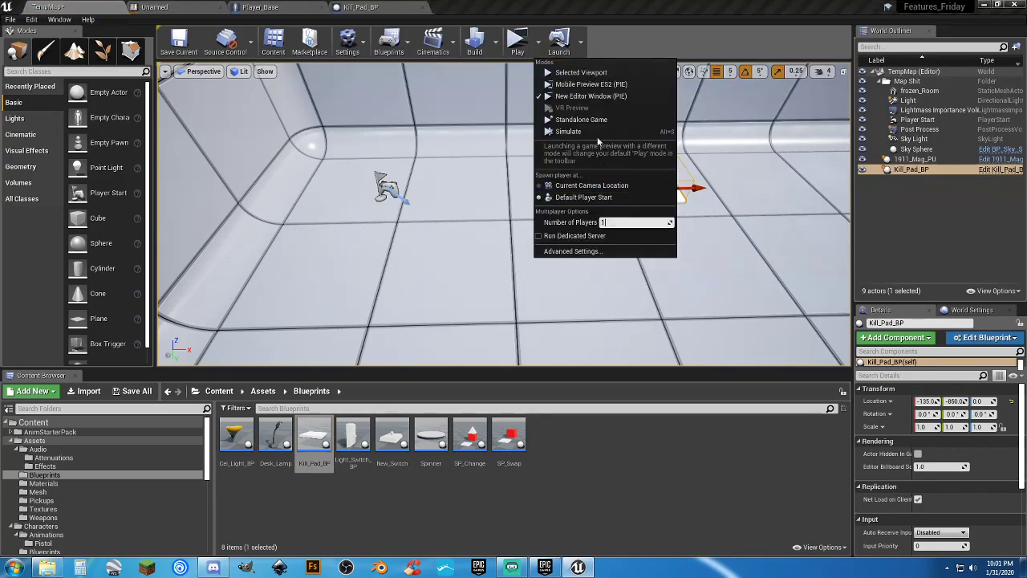
pyautogui.click(589, 76)
pyautogui.press('w')
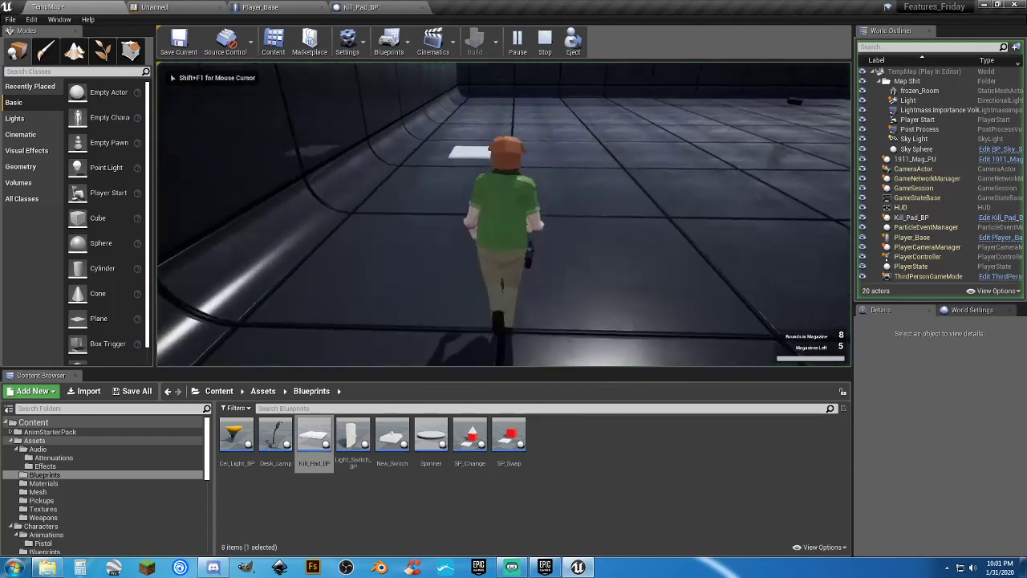
pyautogui.press('d')
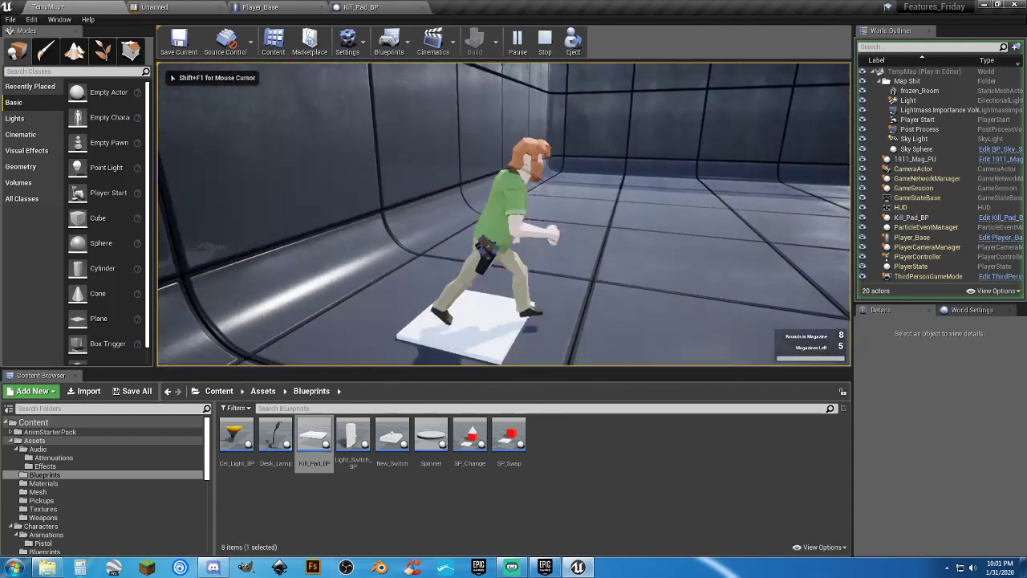
pyautogui.press('s')
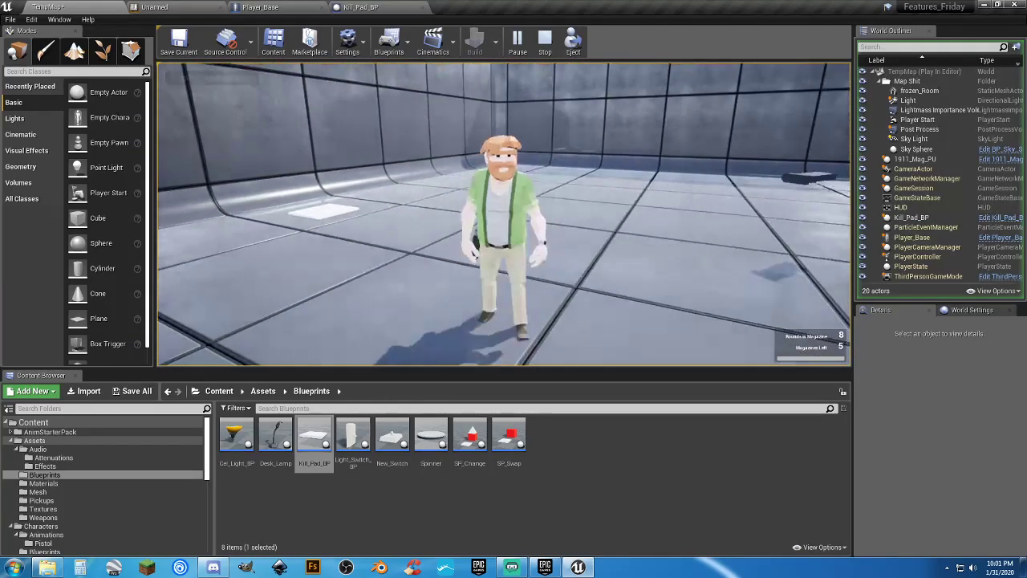
pyautogui.press('Escape')
# After checking the damage and DEATH logic in Player_Base, replace Kill_Pad_BP's Set Health node with a DEATH call on As Player Base.
pyautogui.click(263, 7)
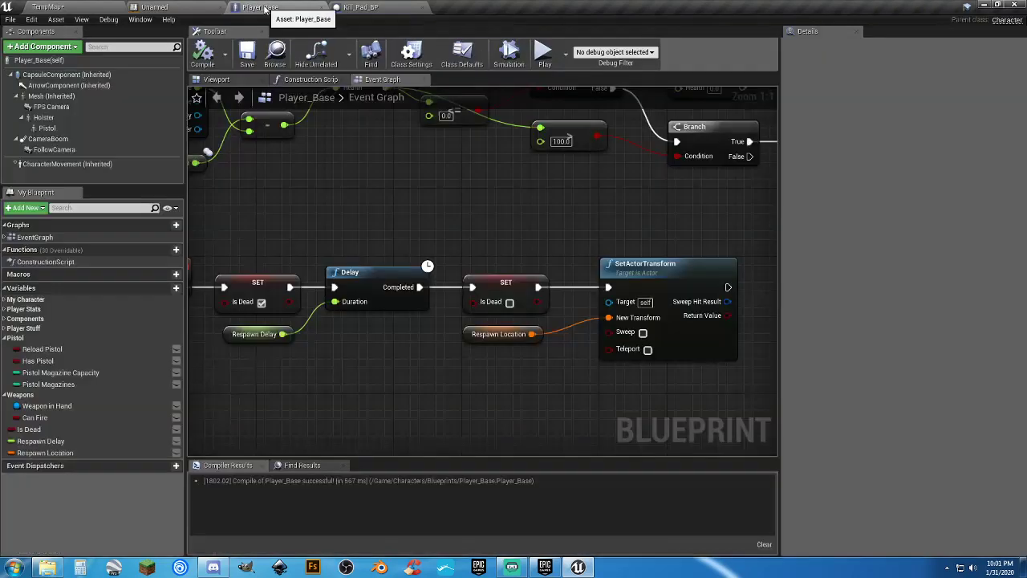
pyautogui.moveTo(571, 209)
pyautogui.mouseDown(button='right')
pyautogui.moveTo(562, 353)
pyautogui.moveTo(672, 356)
pyautogui.mouseUp(button='right')
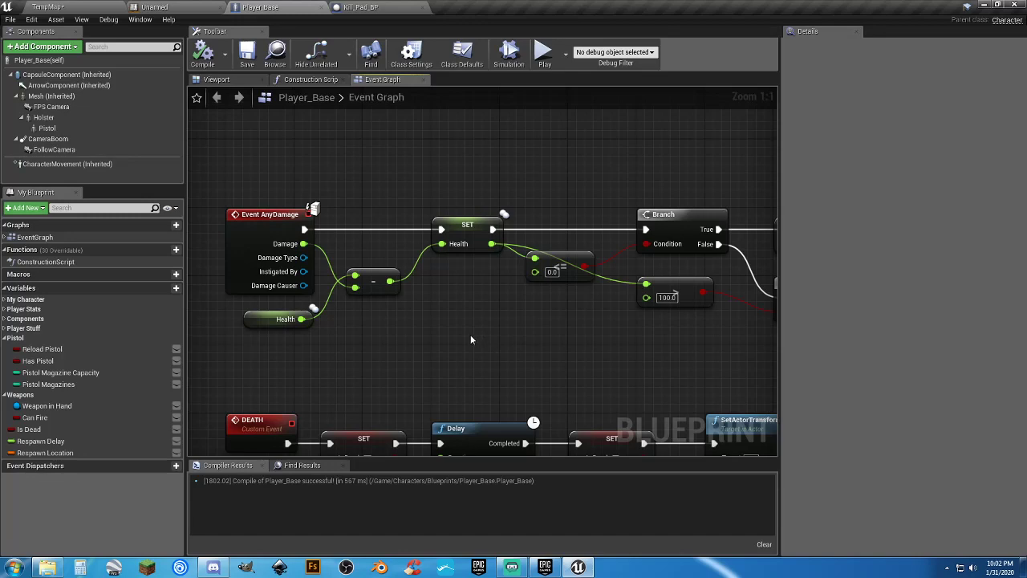
pyautogui.moveTo(678, 357); pyautogui.dragTo(369, 337, button='right')
pyautogui.moveTo(523, 322); pyautogui.dragTo(611, 184, button='right')
pyautogui.moveTo(448, 390); pyautogui.dragTo(476, 411, button='right')
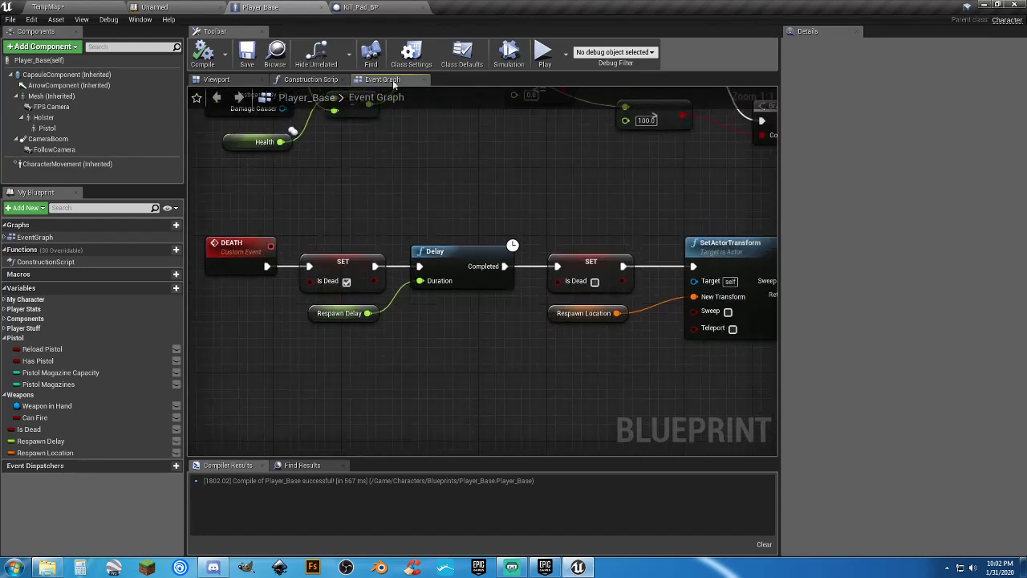
pyautogui.click(361, 8)
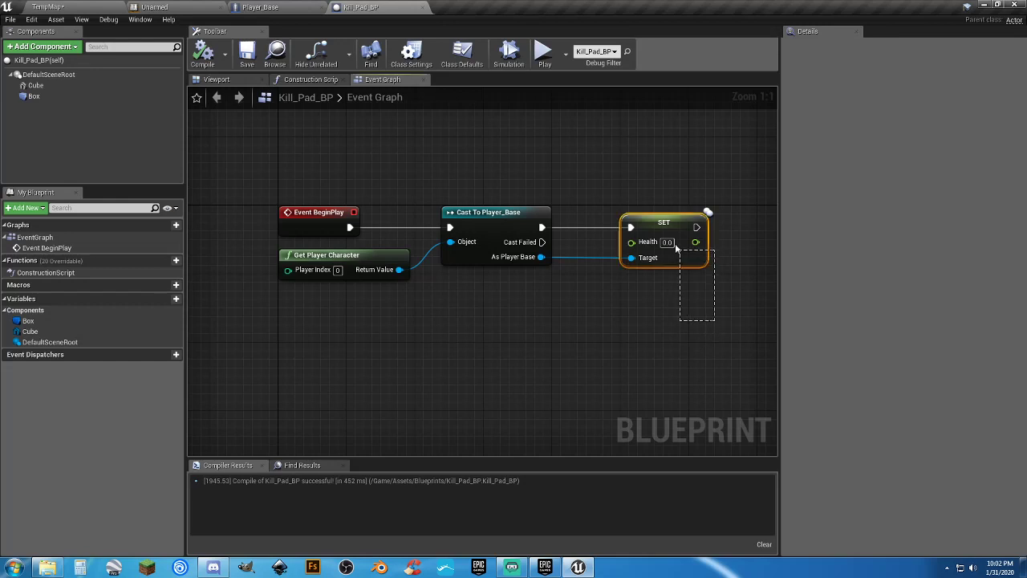
pyautogui.moveTo(674, 243); pyautogui.dragTo(673, 239)
pyautogui.press('Delete')
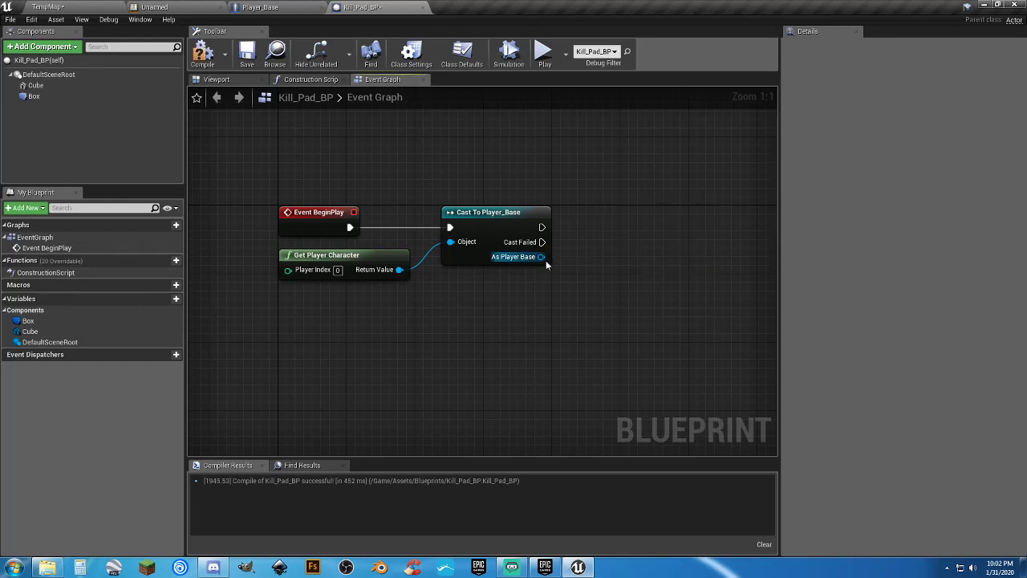
pyautogui.moveTo(605, 273); pyautogui.dragTo(609, 227)
pyautogui.write('death')
pyautogui.press('Return')
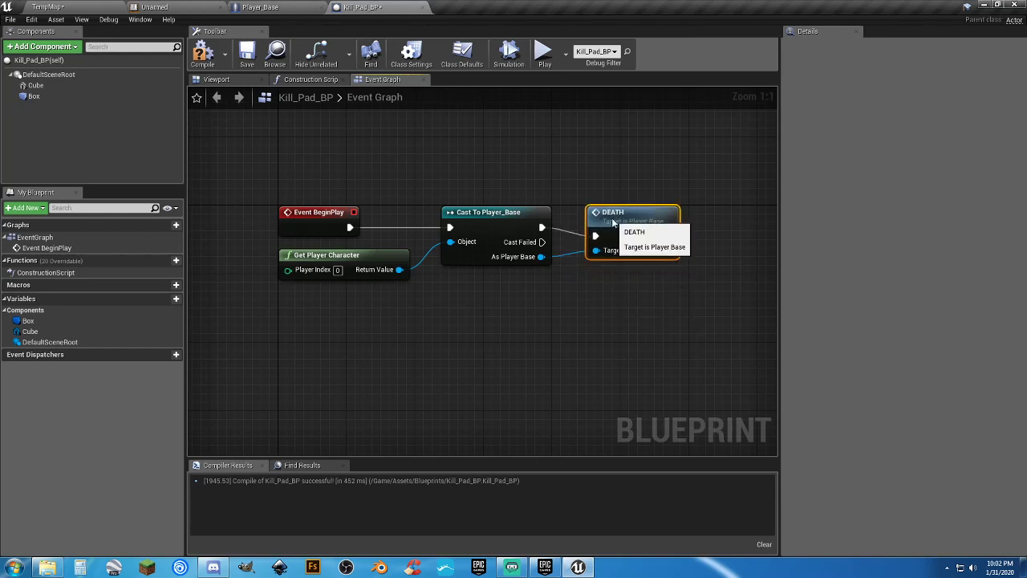
# Compile and save Kill_Pad_BP, and play-test TempMap by walking the character onto the kill pad.
pyautogui.click(203, 55)
pyautogui.click(247, 55)
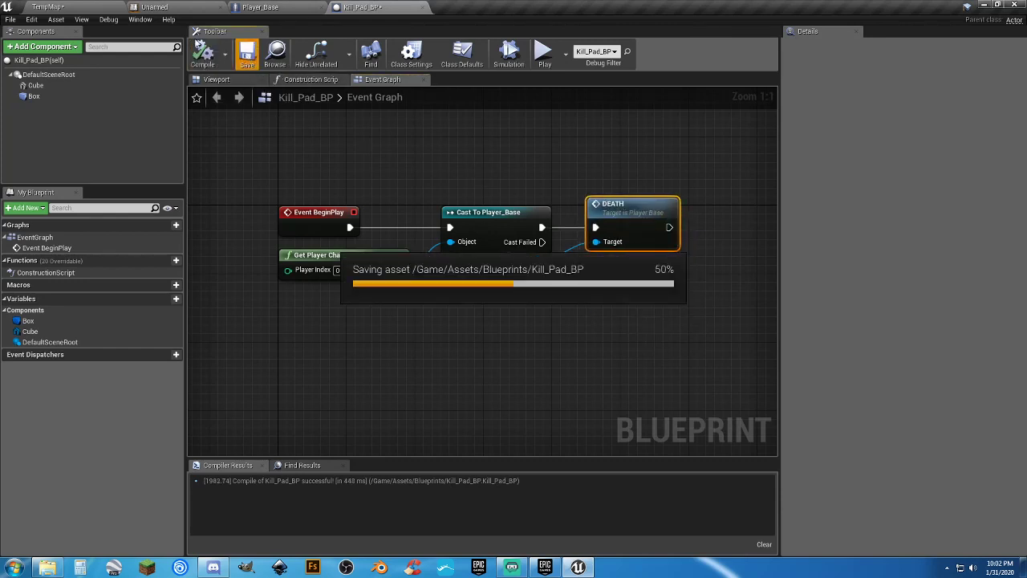
pyautogui.click(99, 12)
pyautogui.click(517, 40)
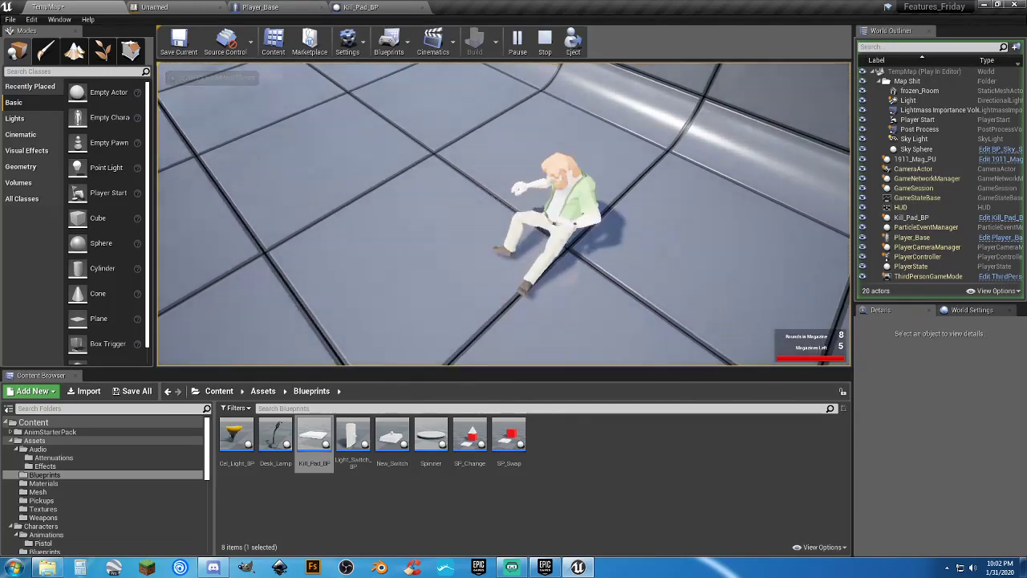
pyautogui.press('w')
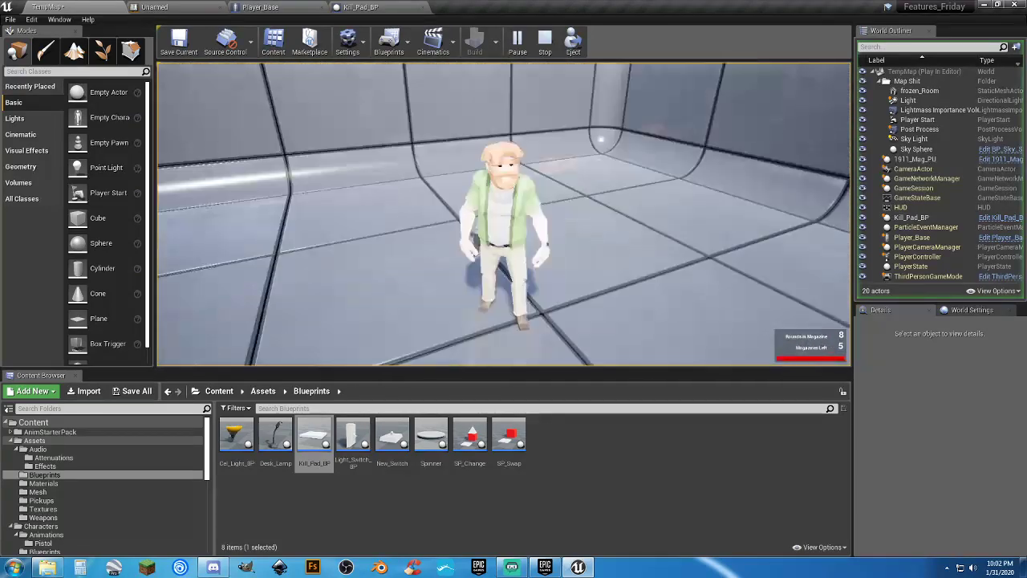
pyautogui.press('w')
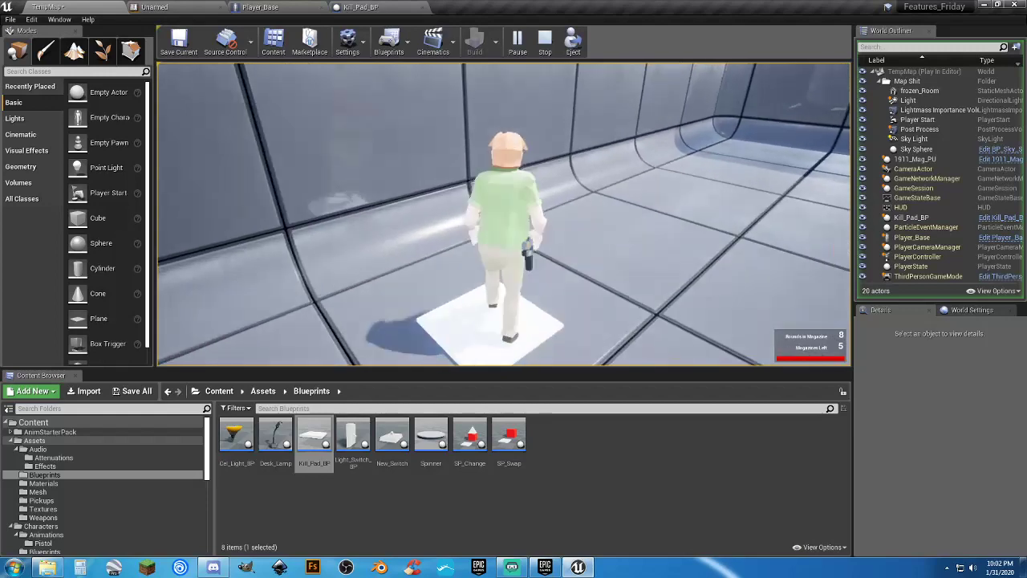
pyautogui.press('Escape')
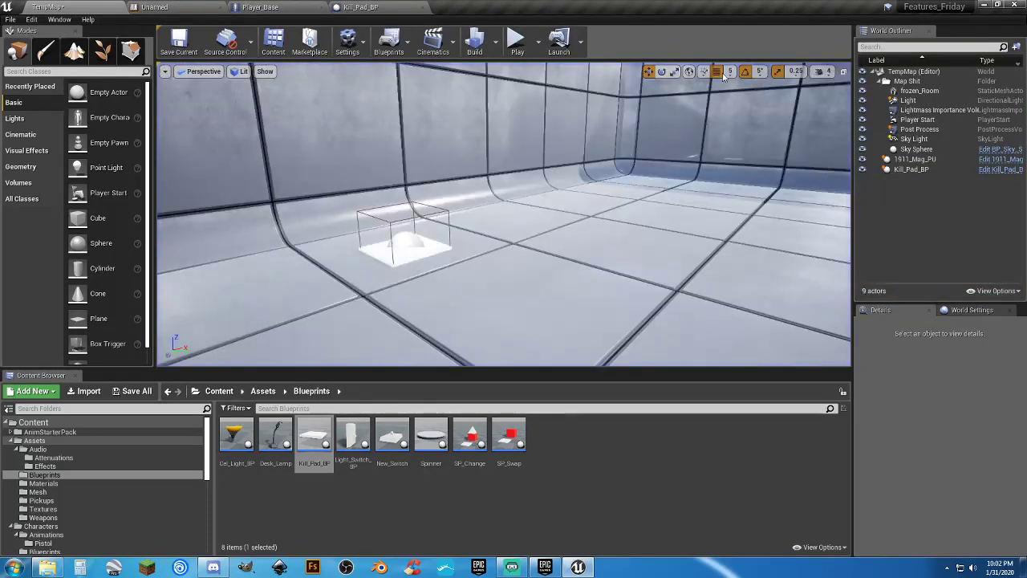
# Replace Event BeginPlay in Kill_Pad_BP with an OnComponentBeginOverlap event for the Box component.
pyautogui.click(360, 7)
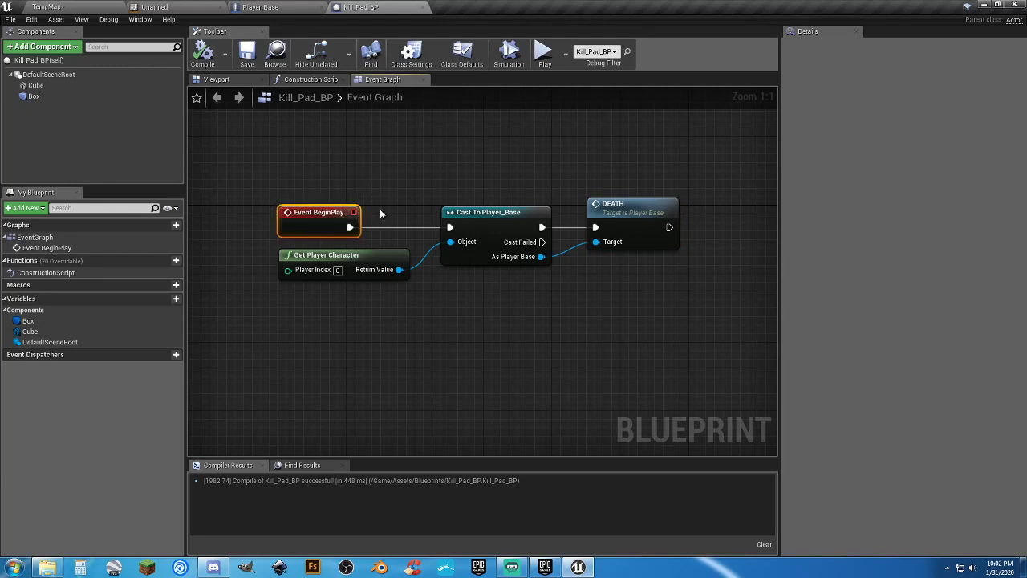
pyautogui.press('Delete')
pyautogui.rightClick(80, 96)
pyautogui.moveTo(112, 114)
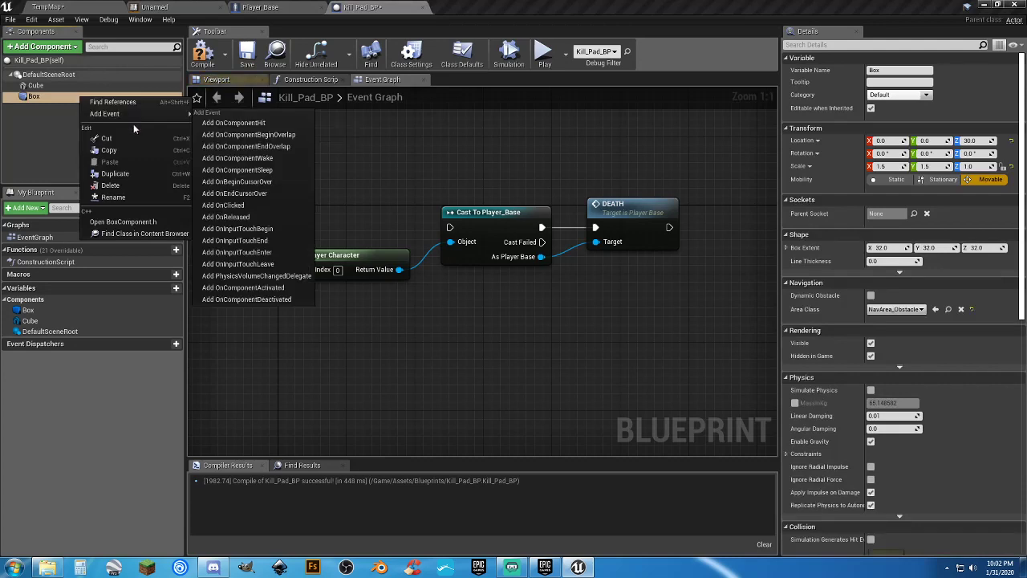
pyautogui.click(240, 135)
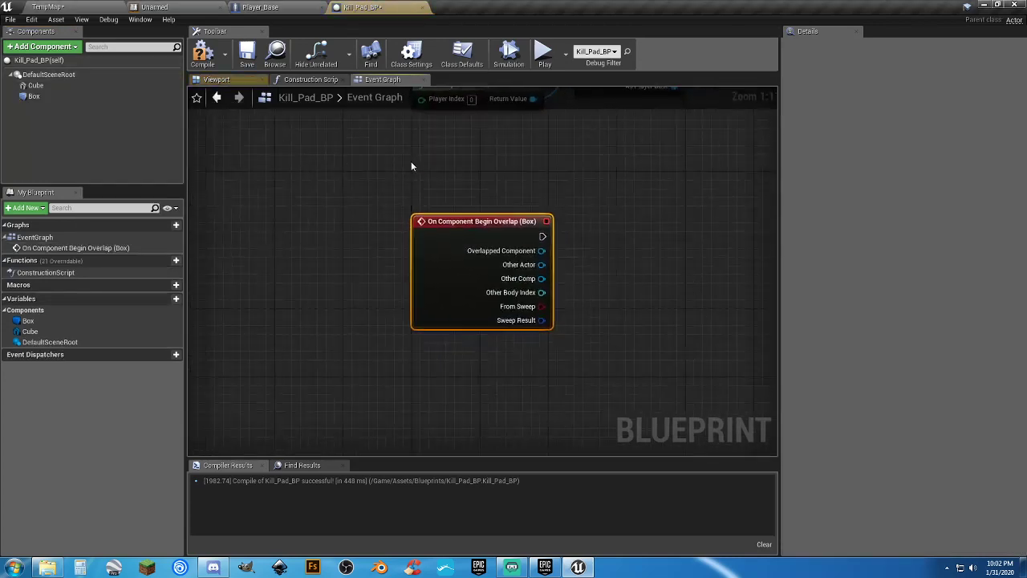
# Move the Player_Base cast and DEATH nodes beside the overlap event, and delete the Get Player Character node.
pyautogui.moveTo(411, 161); pyautogui.dragTo(313, 242, button='right')
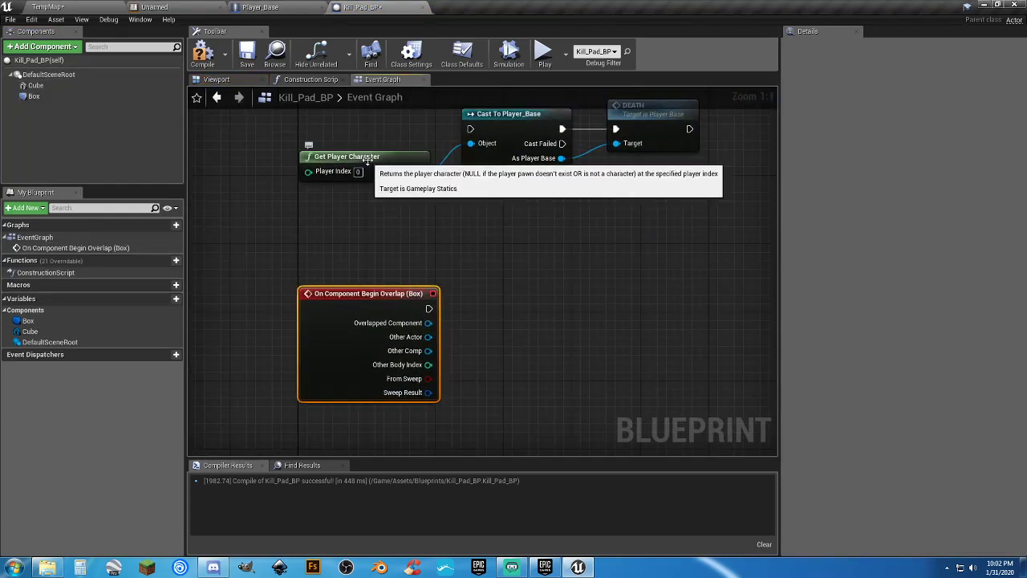
pyautogui.moveTo(367, 161); pyautogui.dragTo(365, 418)
pyautogui.moveTo(588, 127); pyautogui.dragTo(561, 120)
pyautogui.moveTo(541, 113); pyautogui.dragTo(582, 318)
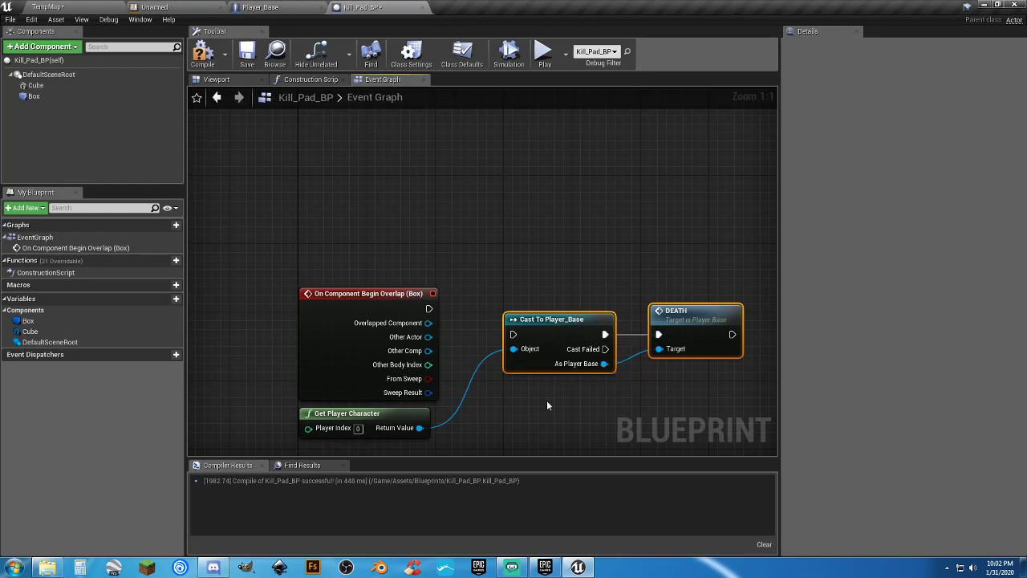
pyautogui.moveTo(547, 400); pyautogui.dragTo(534, 333, button='right')
pyautogui.click(392, 346)
pyautogui.press('Delete')
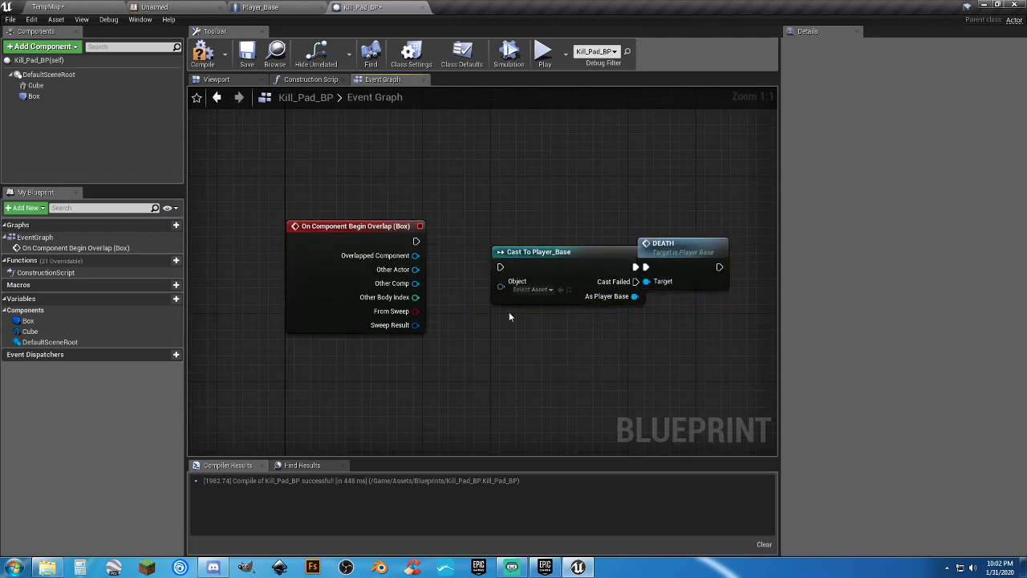
# Connect Other Actor to the cast's Object input, execute the cast from the overlap event, and align the three nodes.
pyautogui.moveTo(414, 275); pyautogui.dragTo(499, 287)
pyautogui.moveTo(416, 242); pyautogui.dragTo(483, 263)
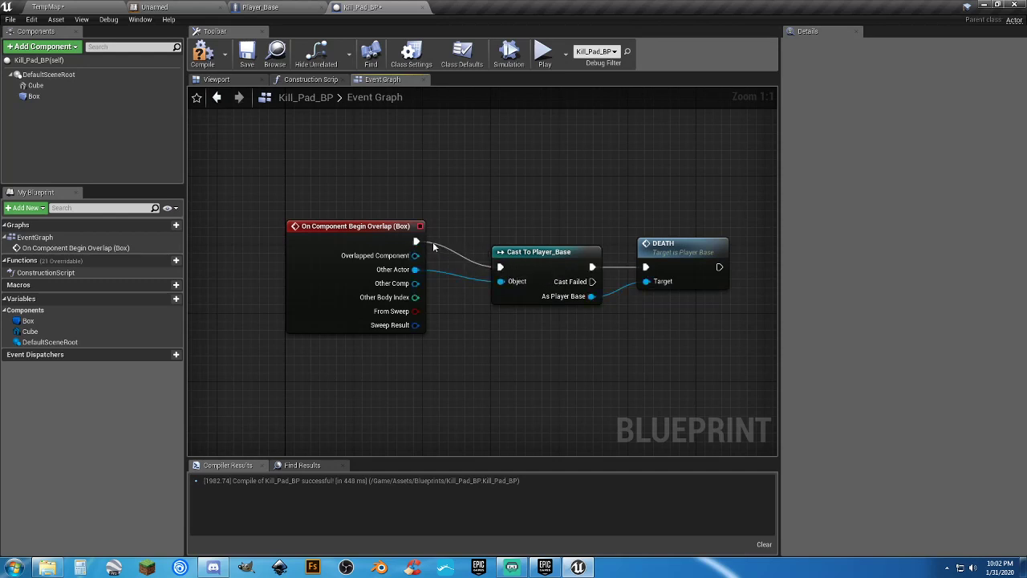
pyautogui.moveTo(652, 337); pyautogui.dragTo(525, 230)
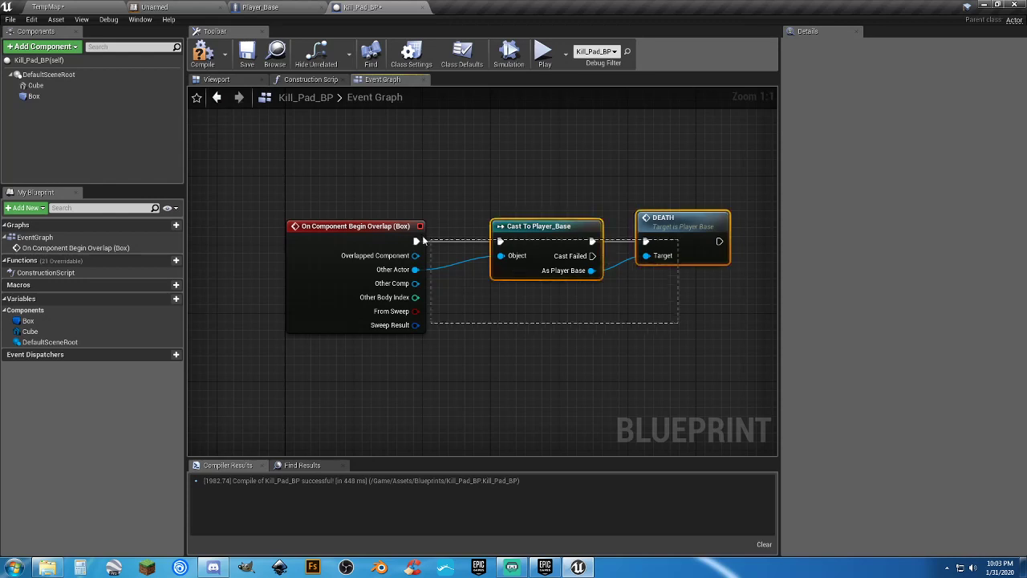
pyautogui.moveTo(423, 241); pyautogui.dragTo(364, 249)
pyautogui.click(411, 200)
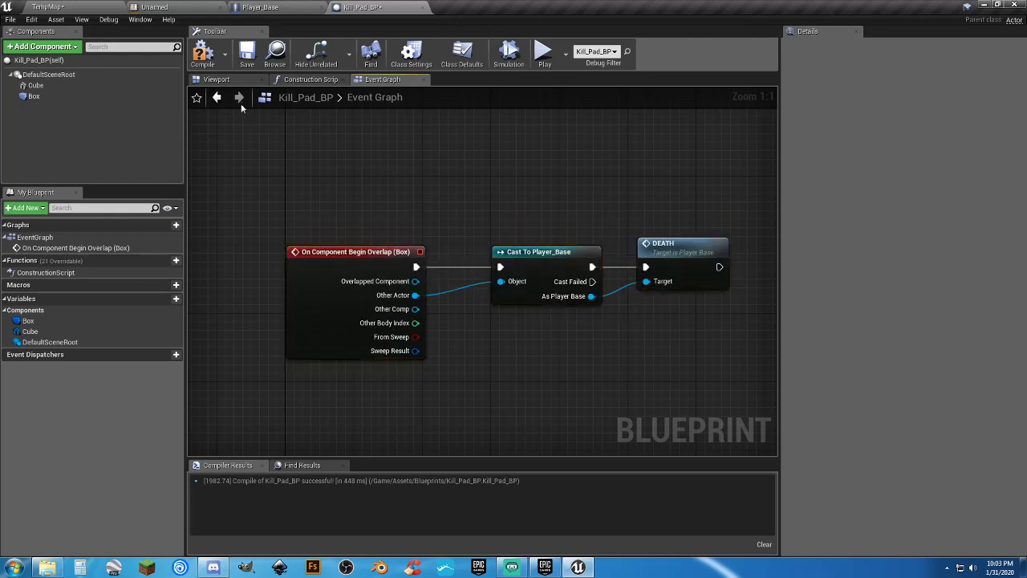
# Save Kill_Pad_BP and play-test TempMap, walking the character onto the kill pad several times to check death and respawn.
pyautogui.click(248, 54)
pyautogui.click(104, 10)
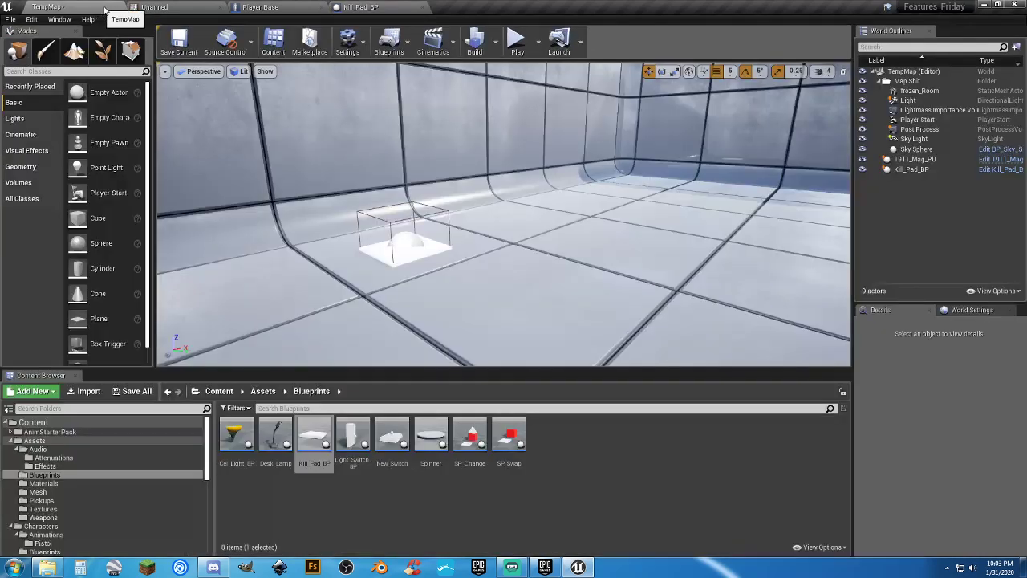
pyautogui.click(514, 42)
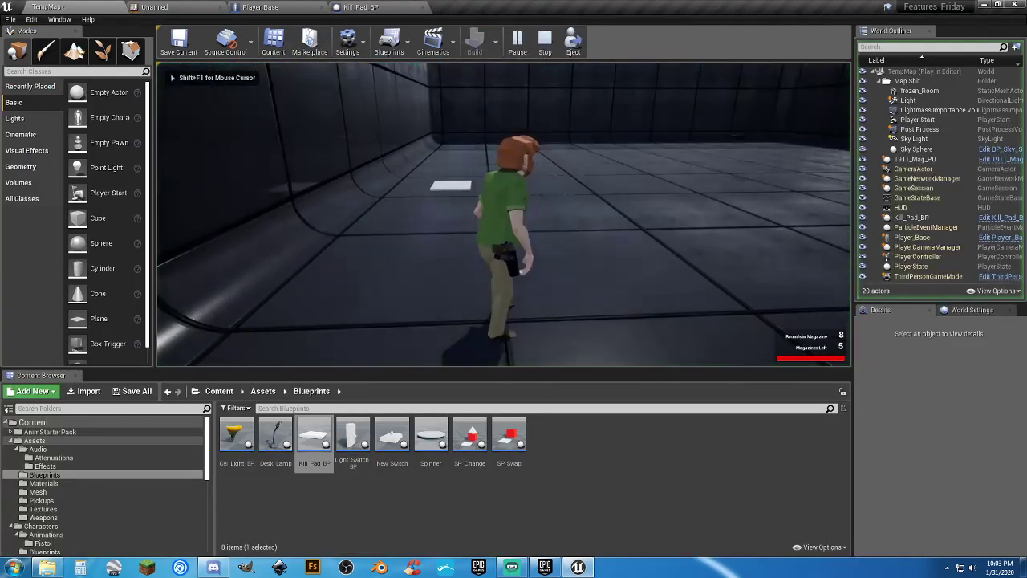
pyautogui.press('w')
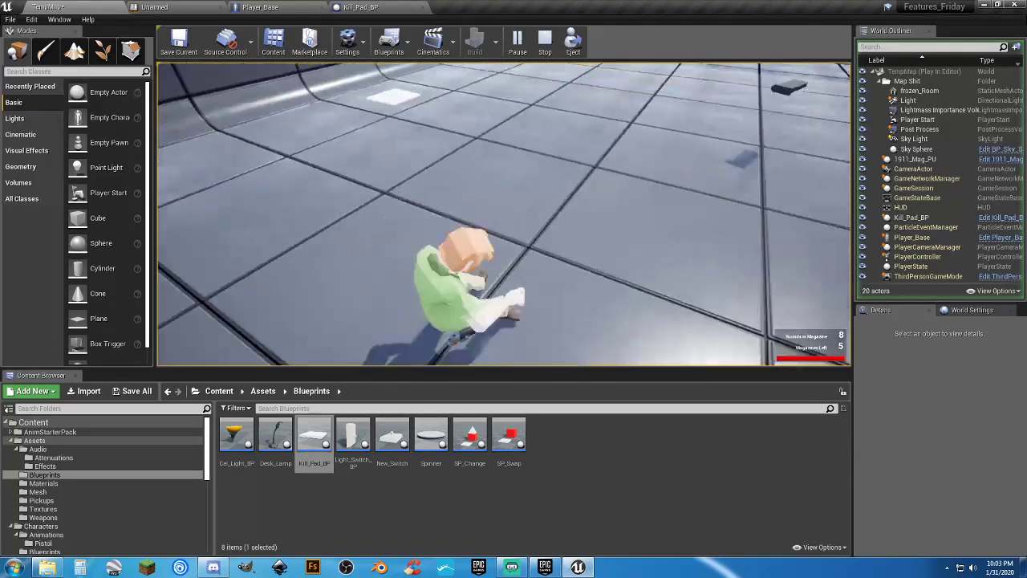
pyautogui.press('w')
pyautogui.press('w')
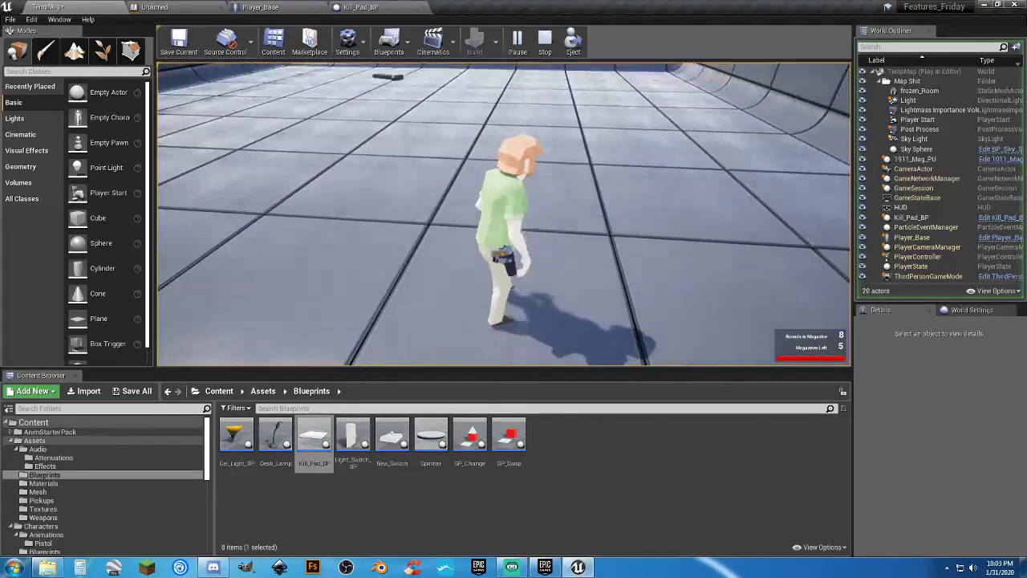
pyautogui.press('s')
pyautogui.press('a')
pyautogui.press('w')
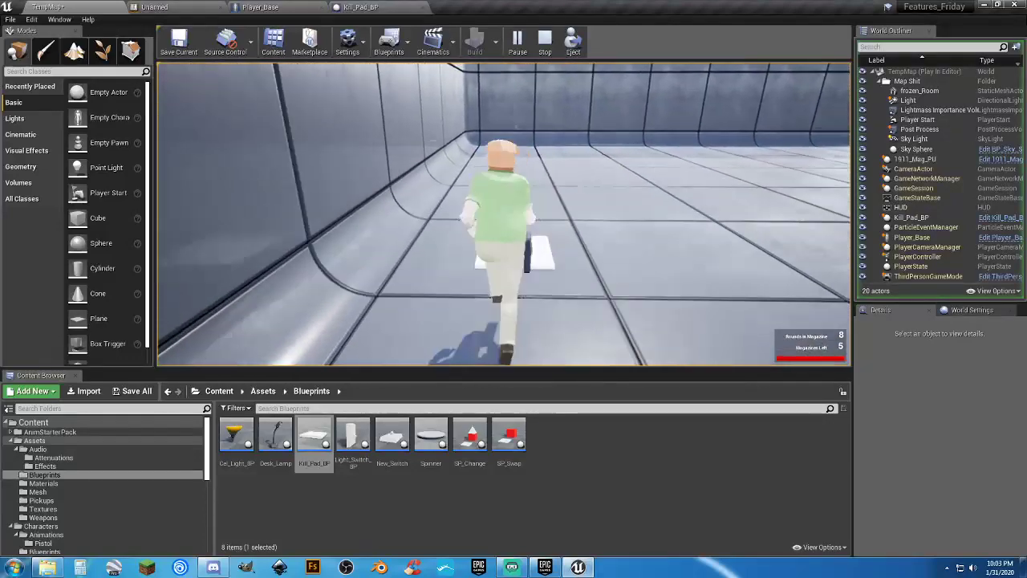
pyautogui.press('d')
pyautogui.press('d')
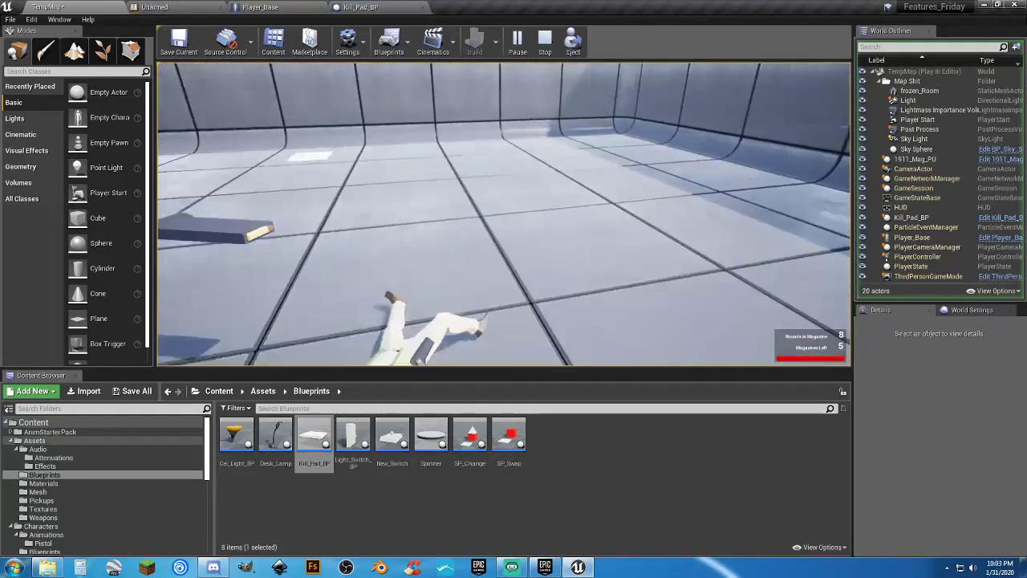
pyautogui.press('w')
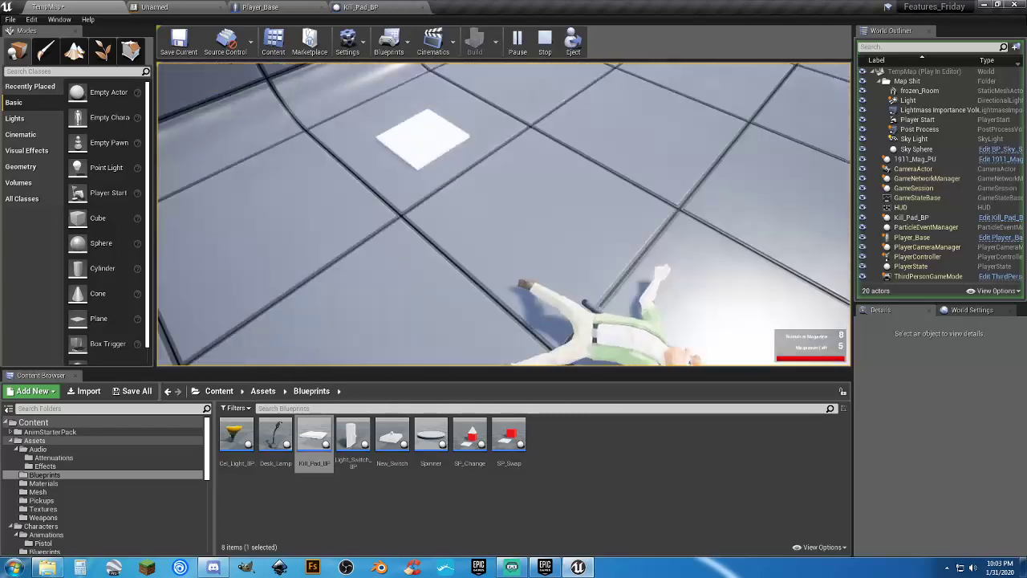
pyautogui.press('a')
pyautogui.press('s')
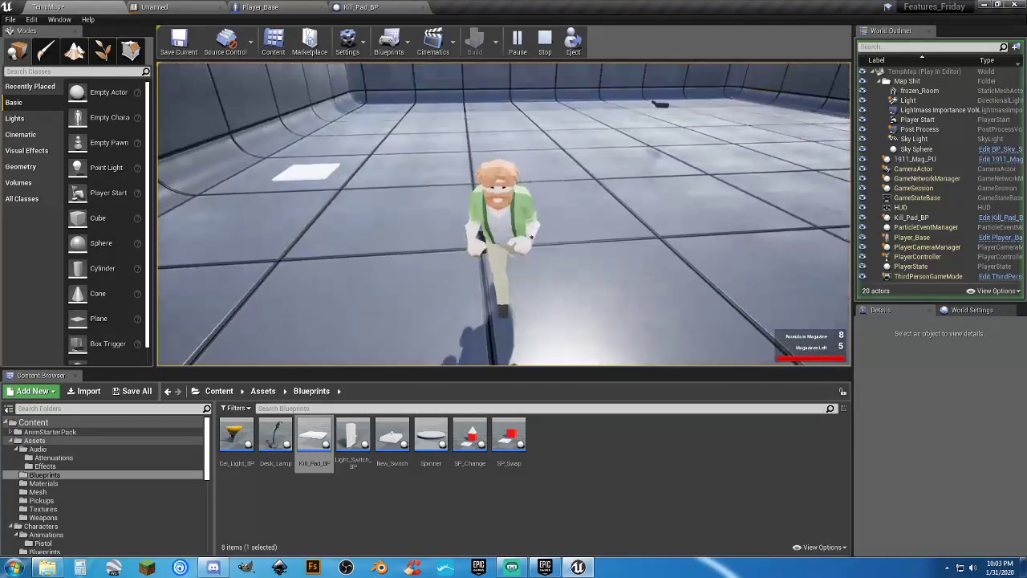
pyautogui.press('Escape')
pyautogui.press('Escape')
# Reopen the Player_Base event graph and move the Respawn Delay variable node directly beneath the Delay node in the DEATH chain.
pyautogui.click(273, 8)
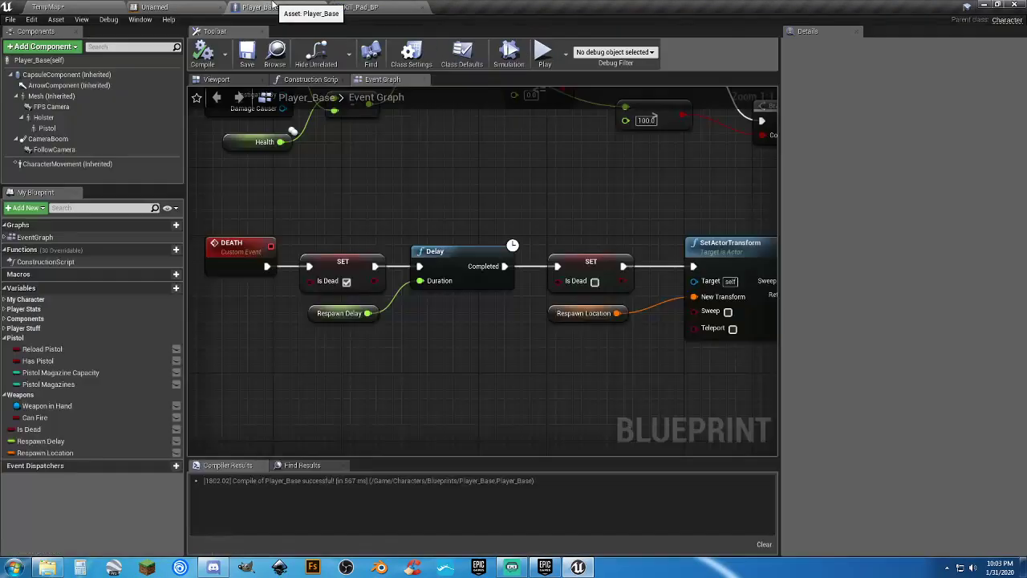
pyautogui.moveTo(481, 379); pyautogui.dragTo(424, 356, button='right')
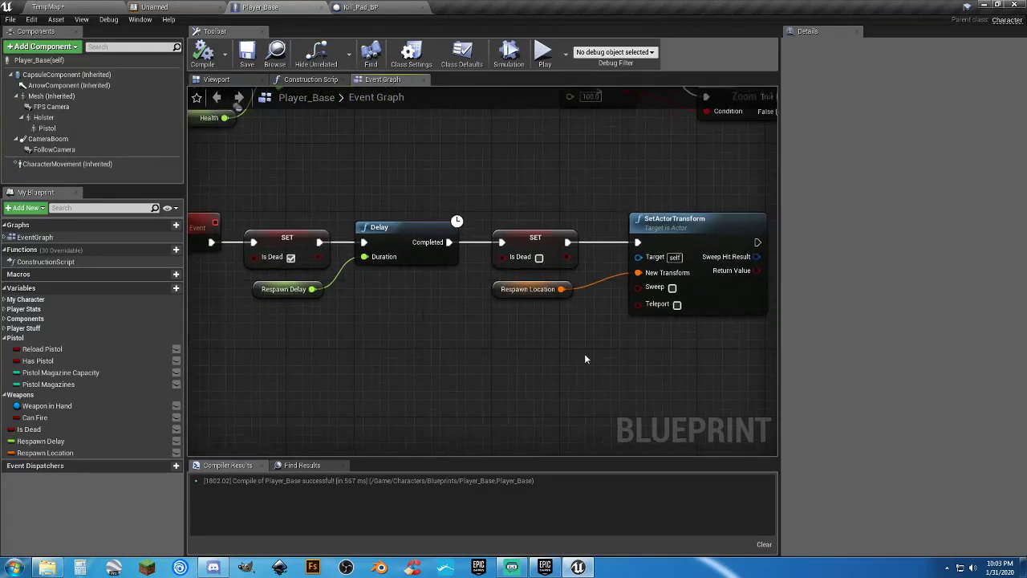
pyautogui.scroll(-2, 602, 352)
pyautogui.moveTo(695, 354); pyautogui.dragTo(412, 268)
pyautogui.click(455, 340)
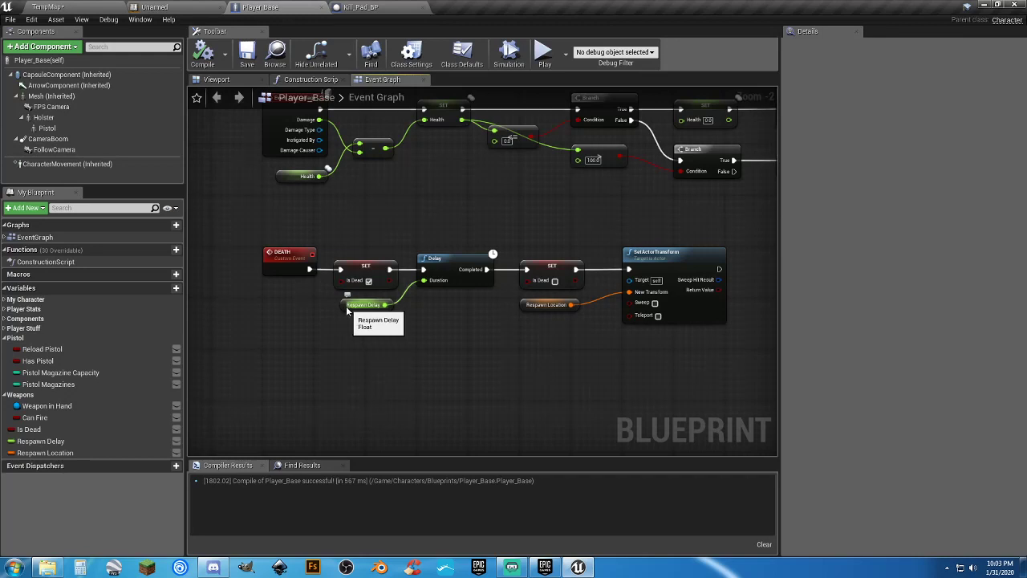
pyautogui.moveTo(345, 307); pyautogui.dragTo(426, 305)
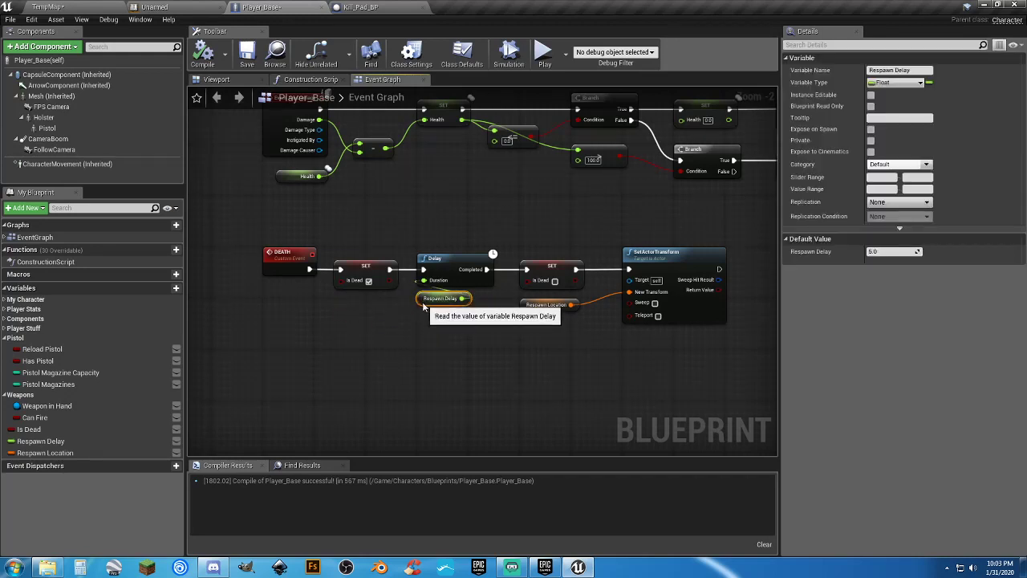
# Enable Teleport on SetActorTransform, and shift the Delay node and everything after it away from the first Is Dead SET to make room.
pyautogui.moveTo(686, 327); pyautogui.dragTo(600, 259)
pyautogui.click(657, 316)
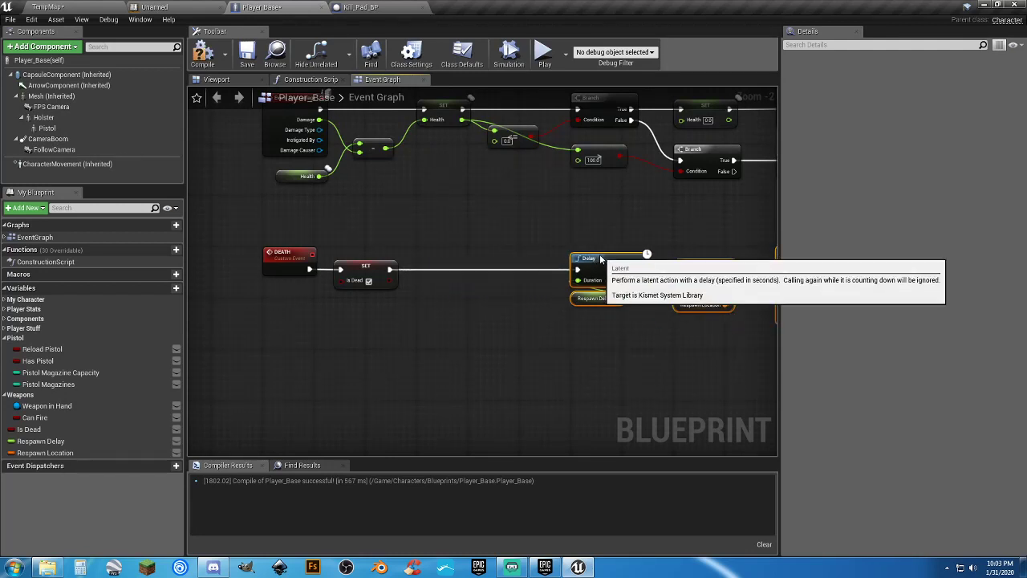
pyautogui.click(506, 297)
pyautogui.scroll(2, 430, 292)
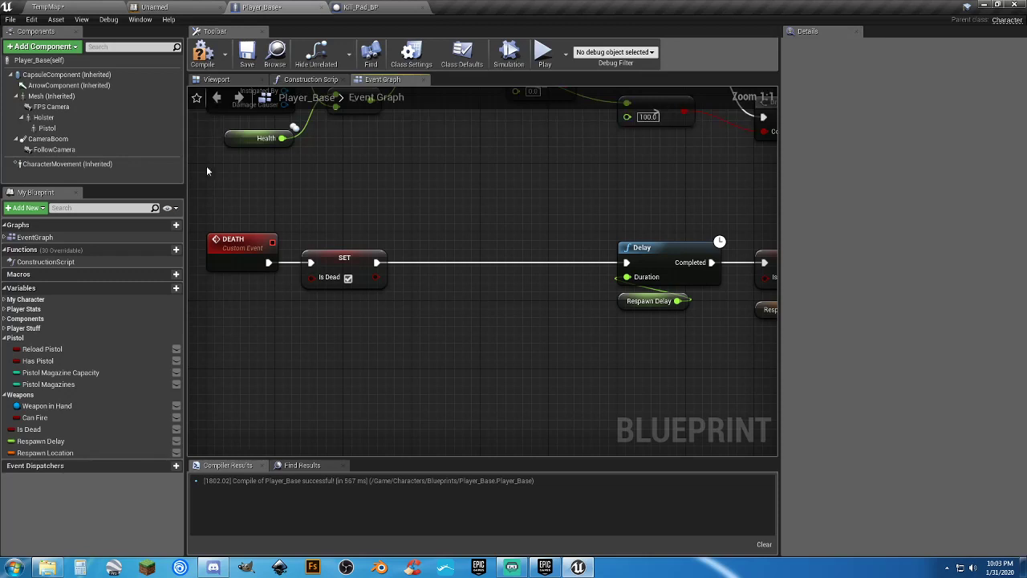
# Add a Character Movement component reference beneath the first Is Dead SET node.
pyautogui.moveTo(53, 163); pyautogui.dragTo(299, 304)
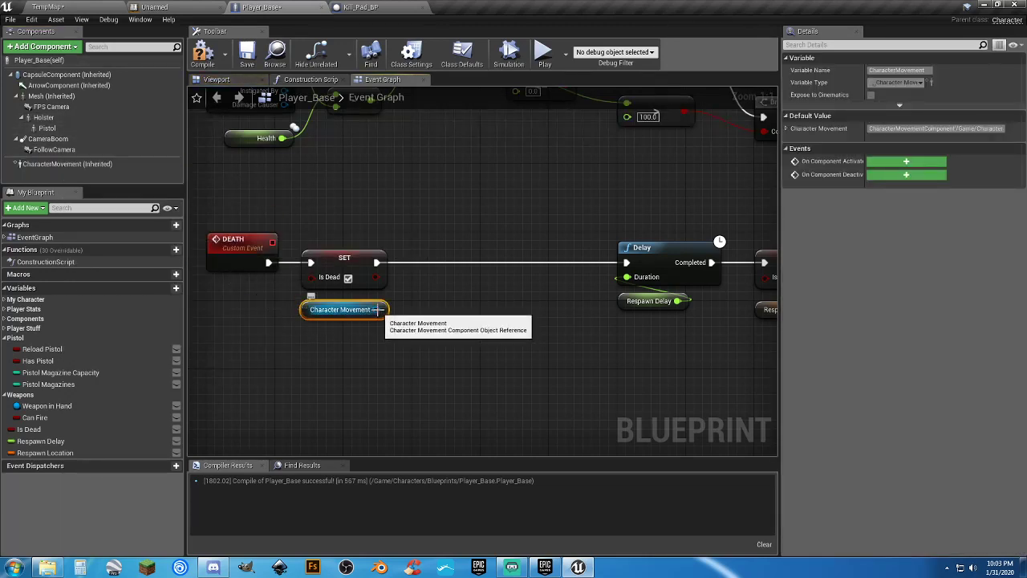
# Try a Deactivate node on Character Movement, executed between the Is Dead SET and the Delay, and delete it.
pyautogui.moveTo(377, 309); pyautogui.dragTo(427, 308)
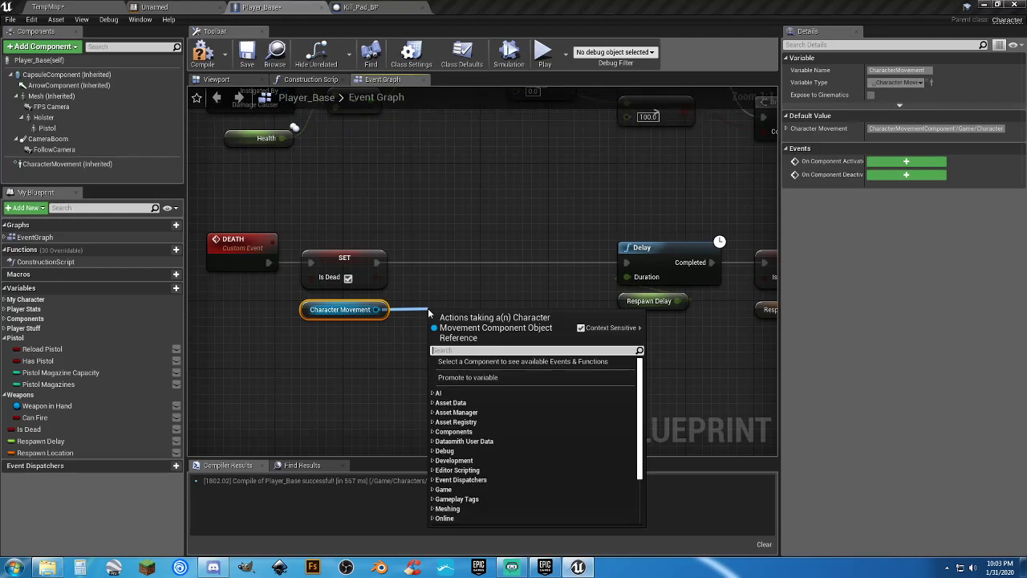
pyautogui.write('deacti')
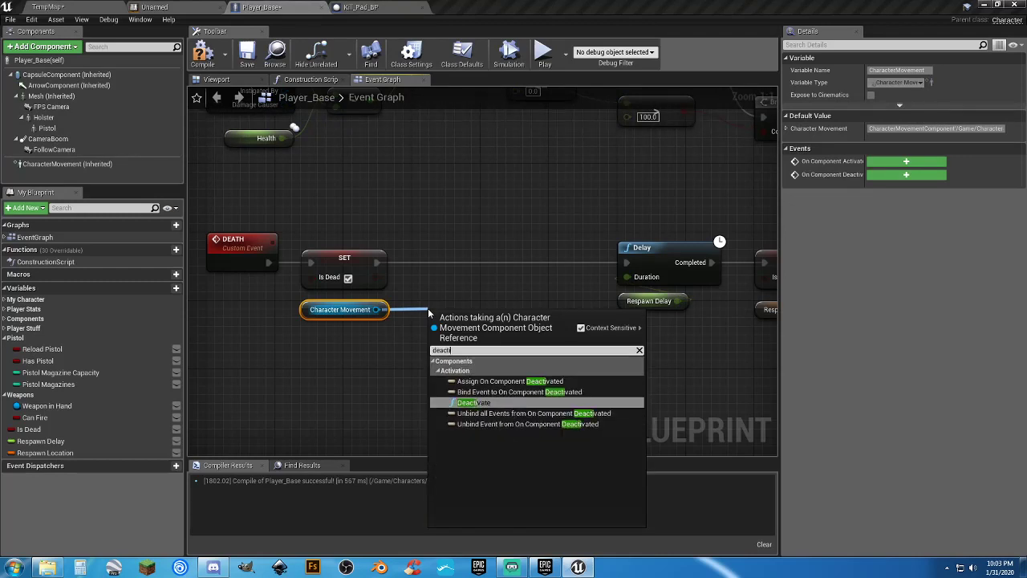
pyautogui.press('Return')
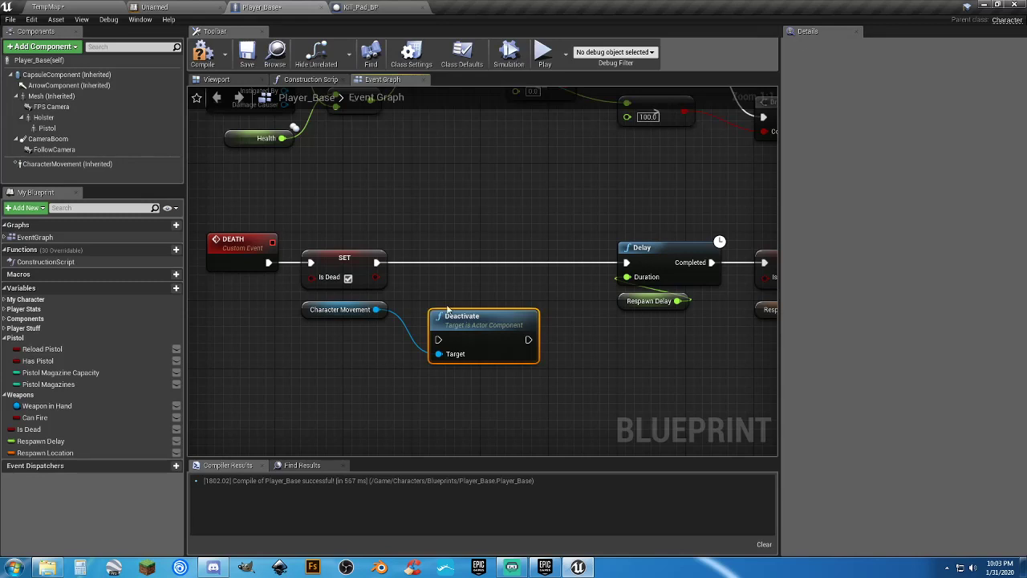
pyautogui.moveTo(437, 337); pyautogui.dragTo(428, 332)
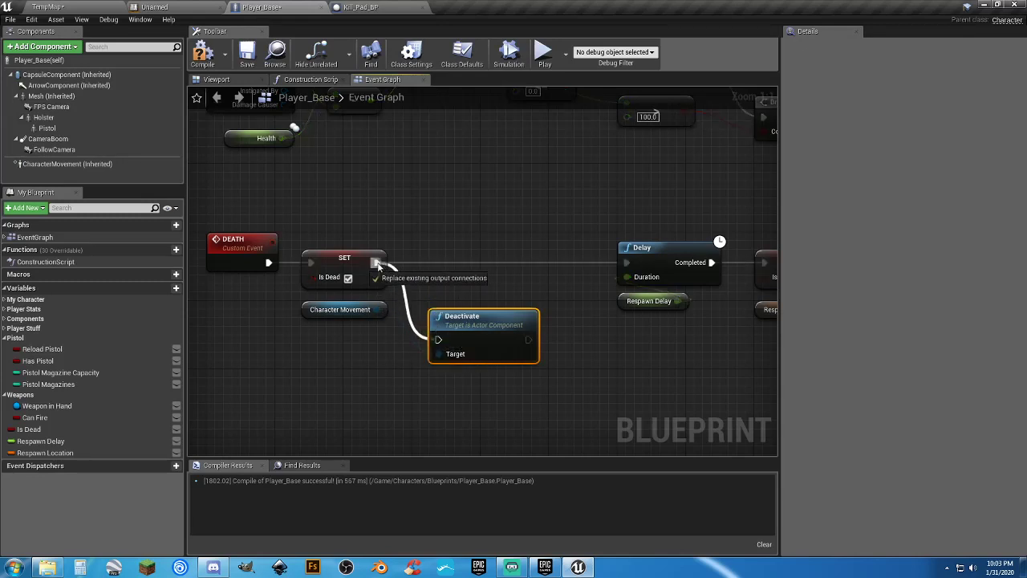
pyautogui.moveTo(377, 263); pyautogui.dragTo(377, 263)
pyautogui.moveTo(528, 340); pyautogui.dragTo(629, 265)
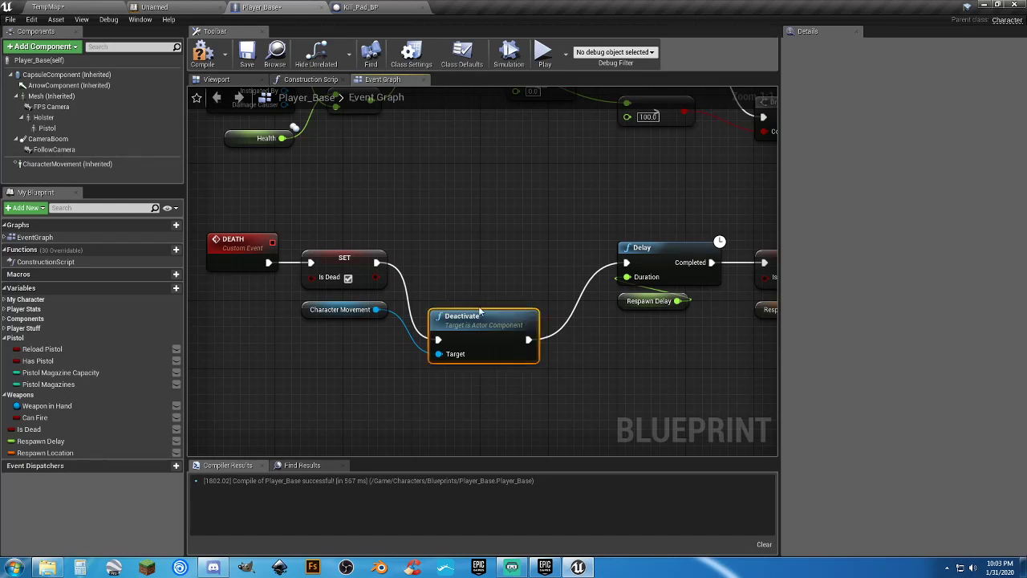
pyautogui.press('Delete')
# Add a Set Movement Mode node with mode None from Character Movement, and wire it between the Is Dead SET and the Delay.
pyautogui.moveTo(375, 308); pyautogui.dragTo(448, 298)
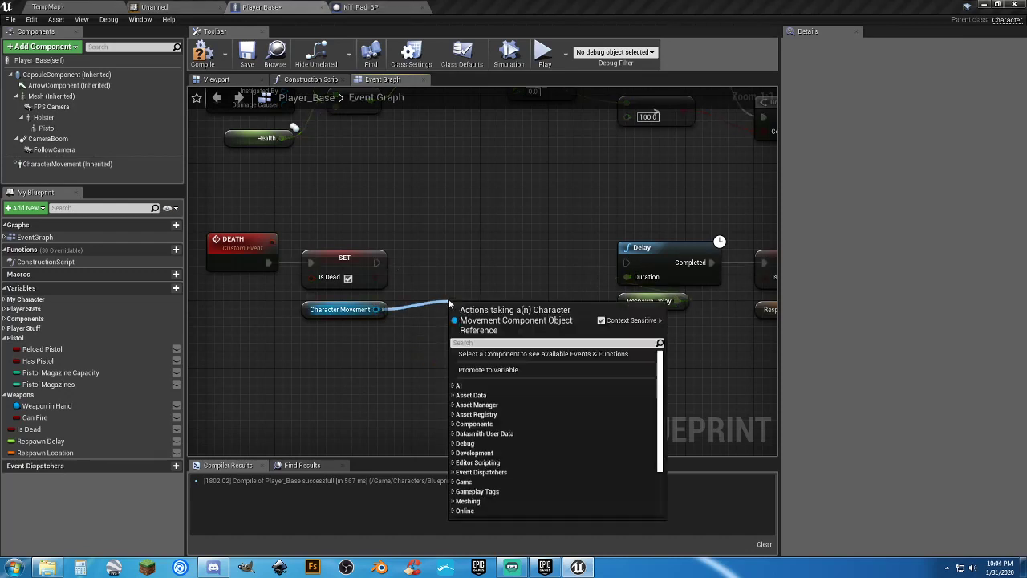
pyautogui.write('setmove')
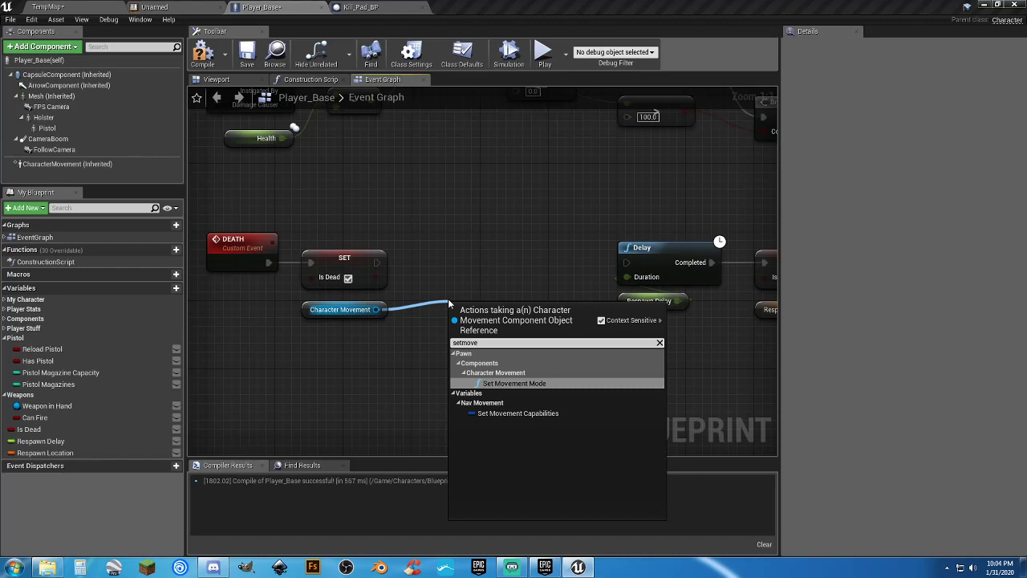
pyautogui.press('Return')
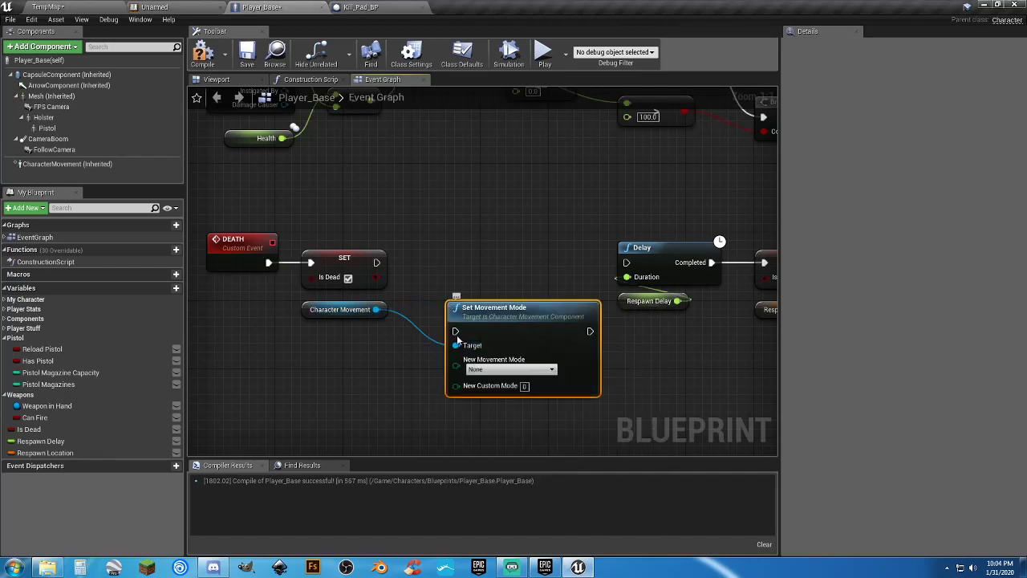
pyautogui.keyDown('ctrl'); pyautogui.moveTo(457, 340); pyautogui.dragTo(425, 310); pyautogui.keyUp('ctrl')
pyautogui.moveTo(379, 271); pyautogui.dragTo(377, 264)
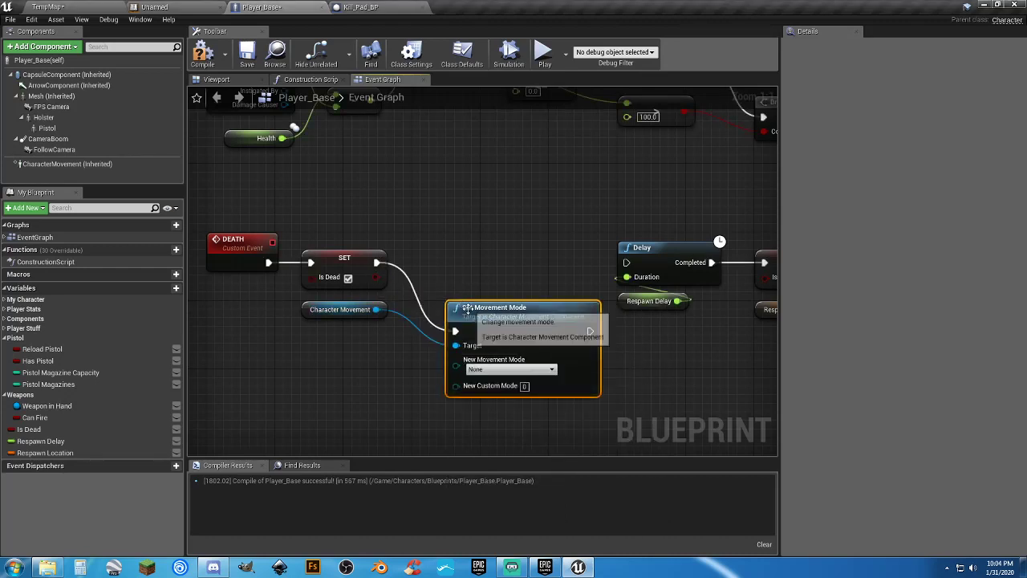
pyautogui.moveTo(465, 318); pyautogui.dragTo(431, 248)
pyautogui.moveTo(556, 263); pyautogui.dragTo(626, 277)
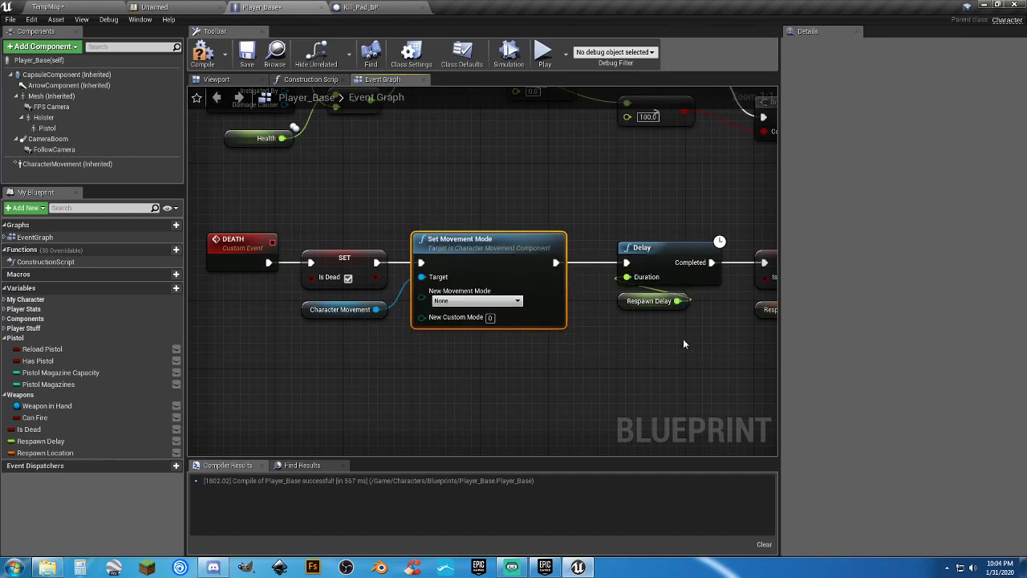
# Add another Character Movement reference below SetActorTransform and create a second Set Movement Mode node from it.
pyautogui.moveTo(684, 344); pyautogui.dragTo(396, 315, button='right')
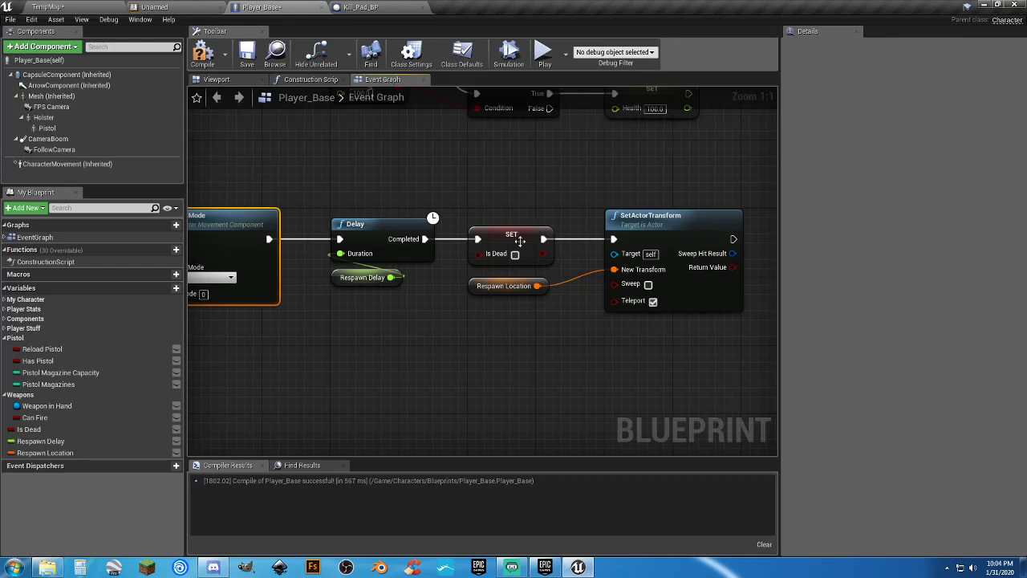
pyautogui.moveTo(583, 363); pyautogui.dragTo(482, 350, button='right')
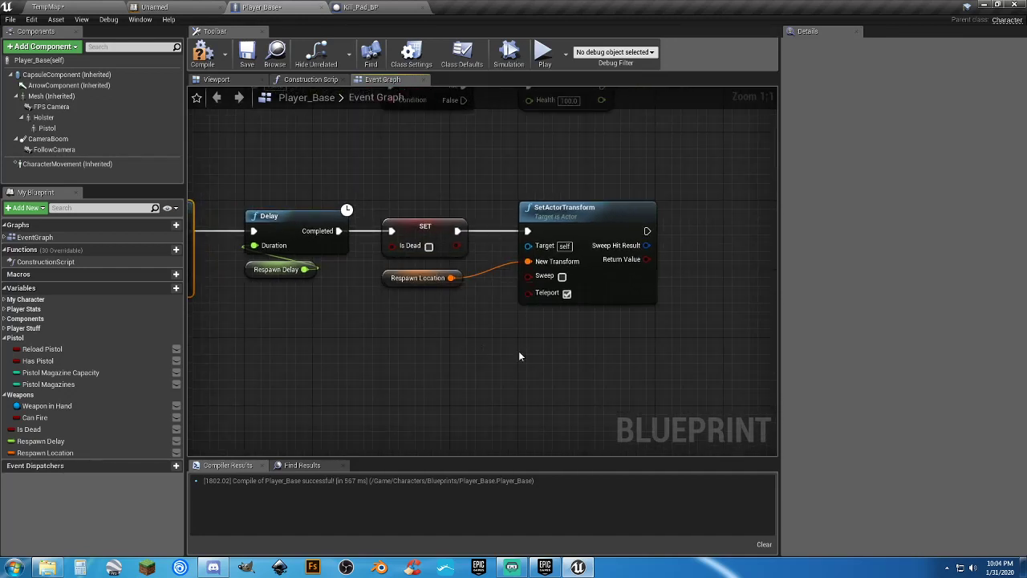
pyautogui.moveTo(518, 351); pyautogui.dragTo(387, 351, button='right')
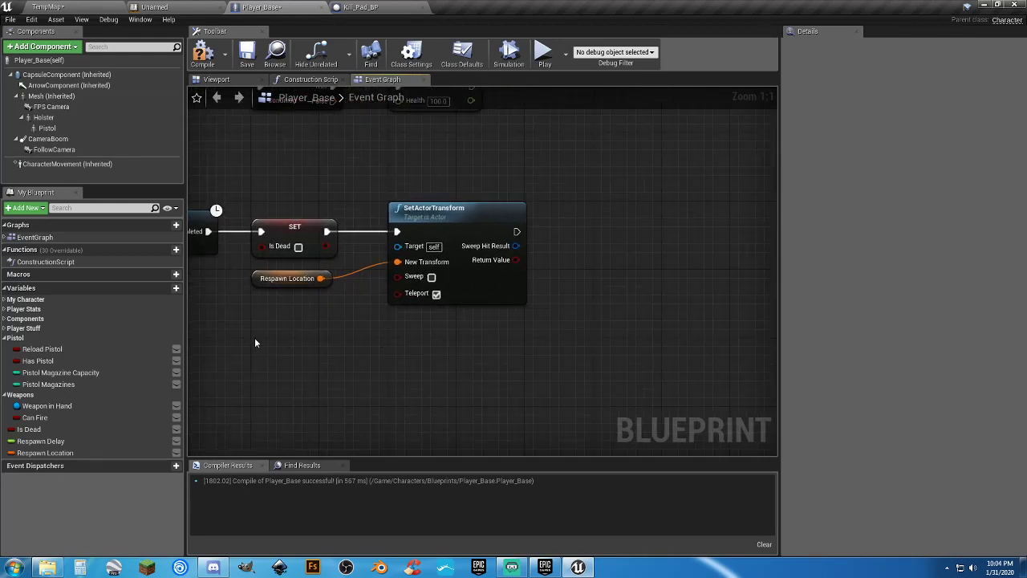
pyautogui.moveTo(230, 384); pyautogui.dragTo(263, 345, button='right')
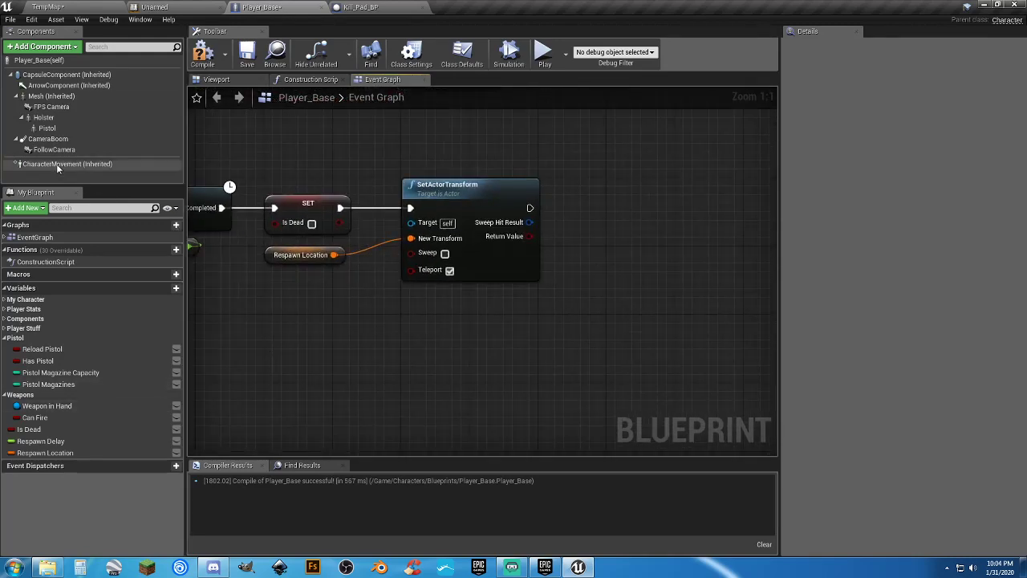
pyautogui.moveTo(57, 164); pyautogui.dragTo(361, 284)
pyautogui.moveTo(437, 306); pyautogui.dragTo(439, 305)
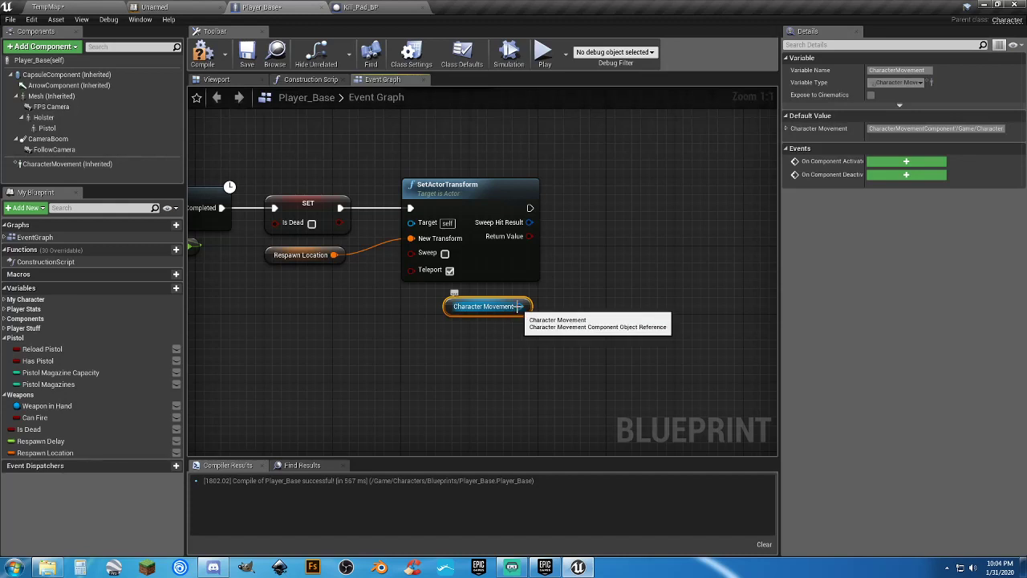
pyautogui.moveTo(523, 306); pyautogui.dragTo(606, 308)
pyautogui.write('setmov')
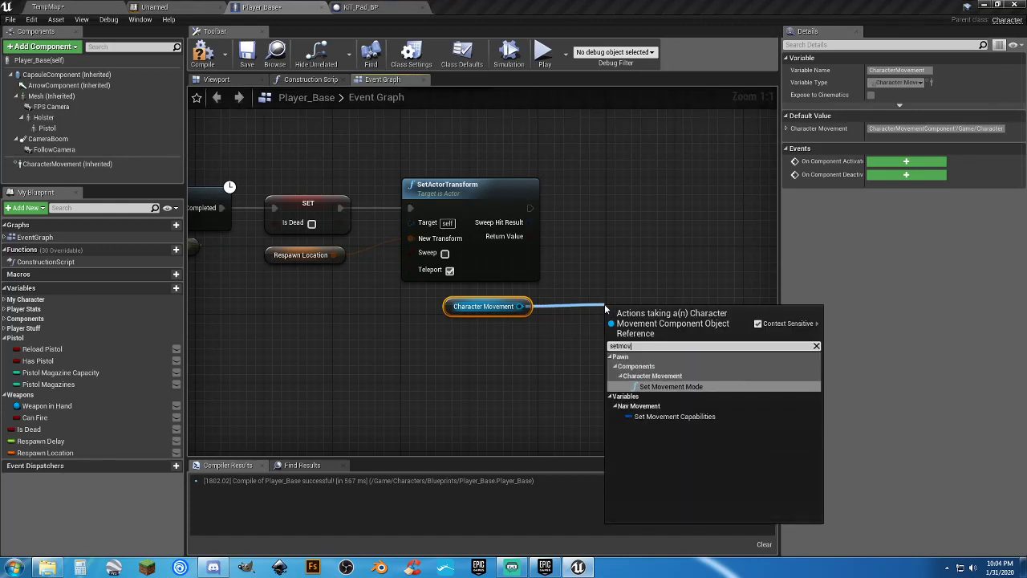
pyautogui.press('Return')
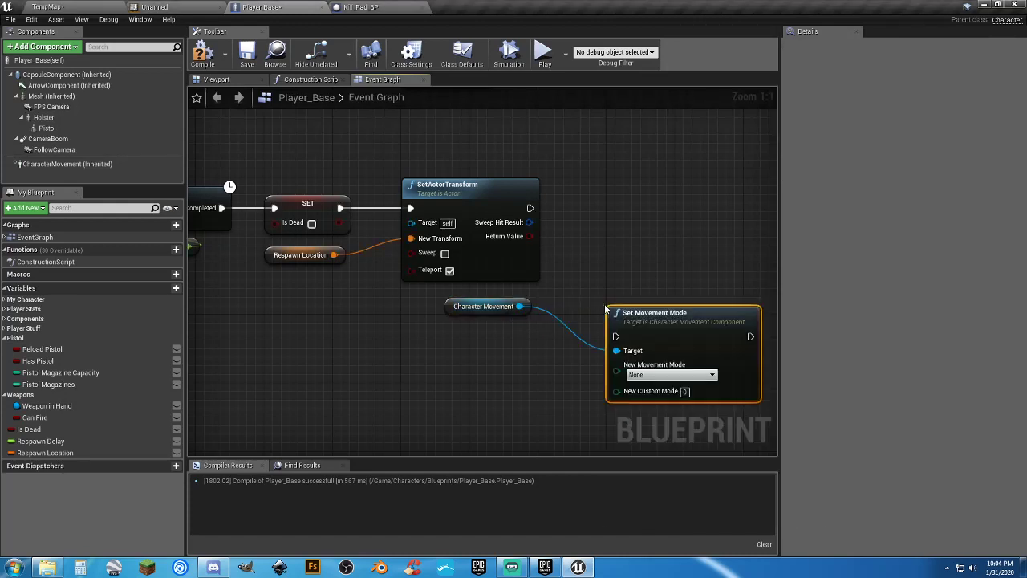
# Set the second Set Movement Mode node to Walking, execute it after SetActorTransform, and align it with the chain.
pyautogui.click(670, 374)
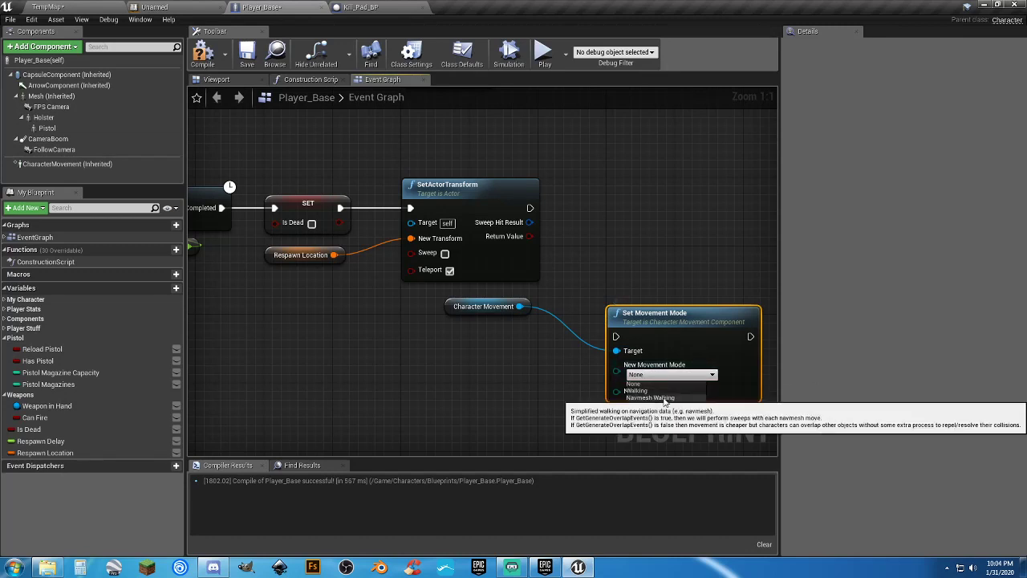
pyautogui.click(636, 391)
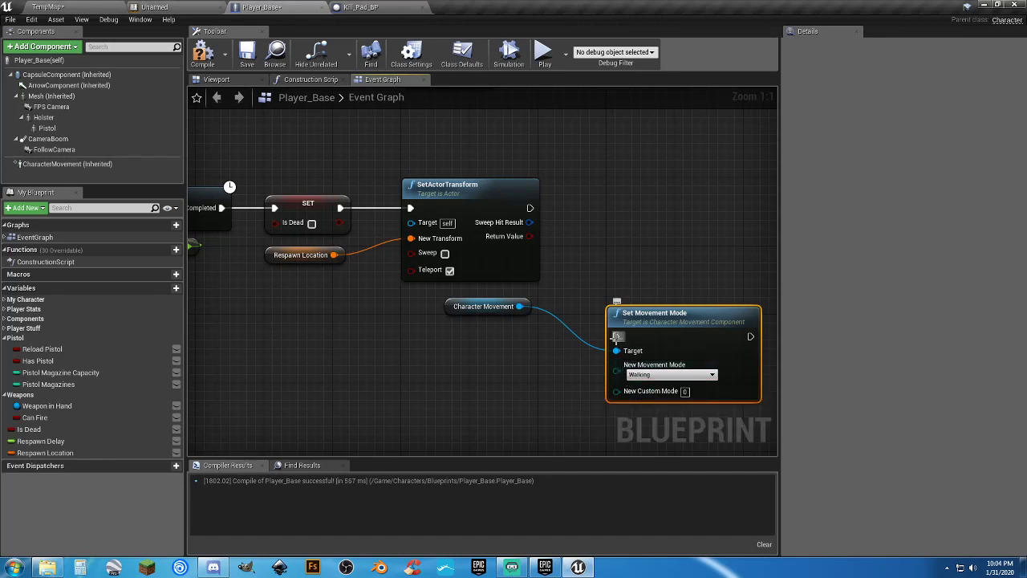
pyautogui.moveTo(616, 336); pyautogui.dragTo(564, 257)
pyautogui.moveTo(632, 314); pyautogui.dragTo(604, 186)
pyautogui.click(584, 313)
# Save Player_Base and play-test TempMap, walking the character onto the kill pad to check that movement stops during death.
pyautogui.moveTo(421, 335); pyautogui.dragTo(600, 354, button='right')
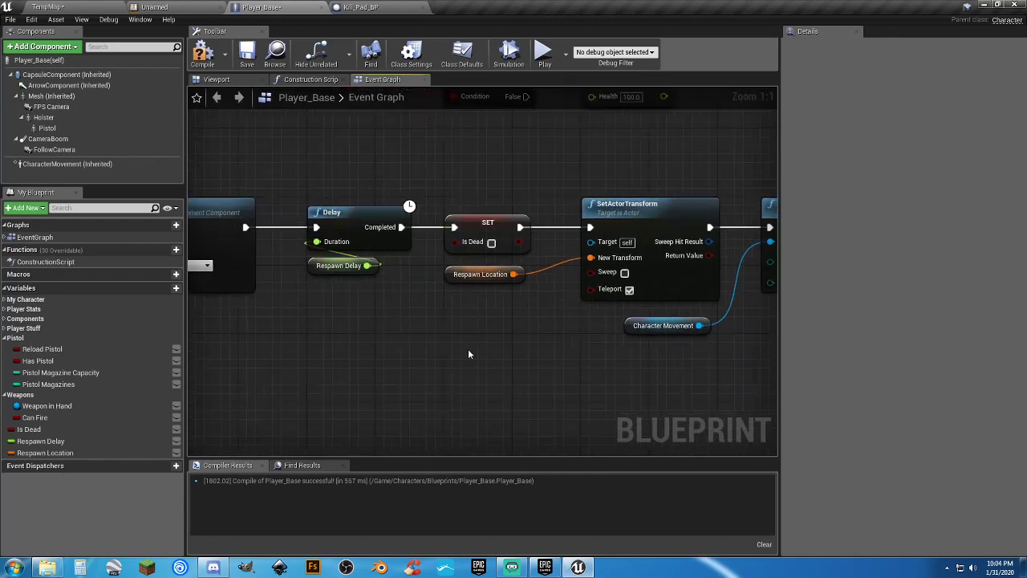
pyautogui.moveTo(454, 353); pyautogui.dragTo(673, 365, button='right')
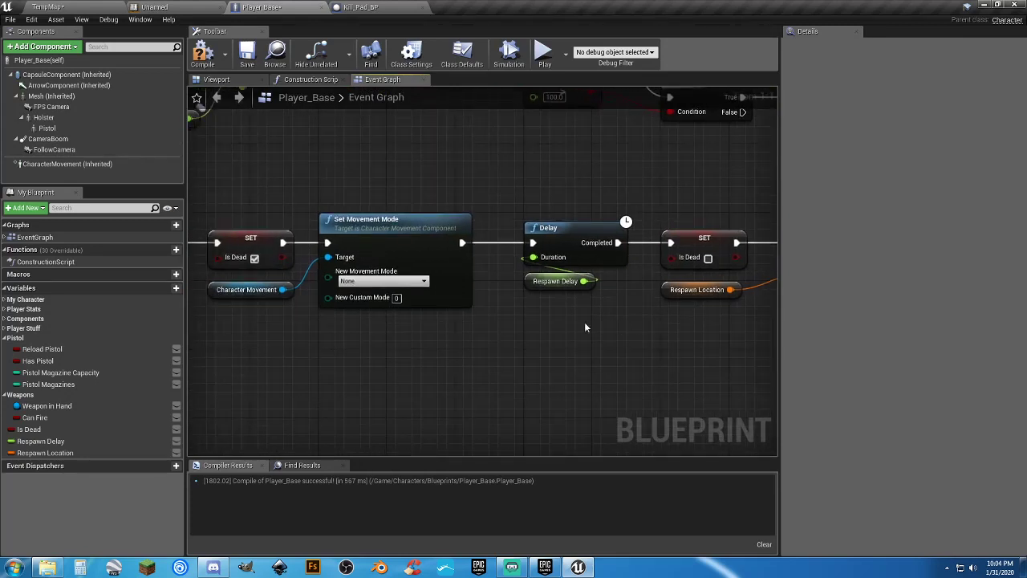
pyautogui.moveTo(432, 333); pyautogui.dragTo(529, 345, button='right')
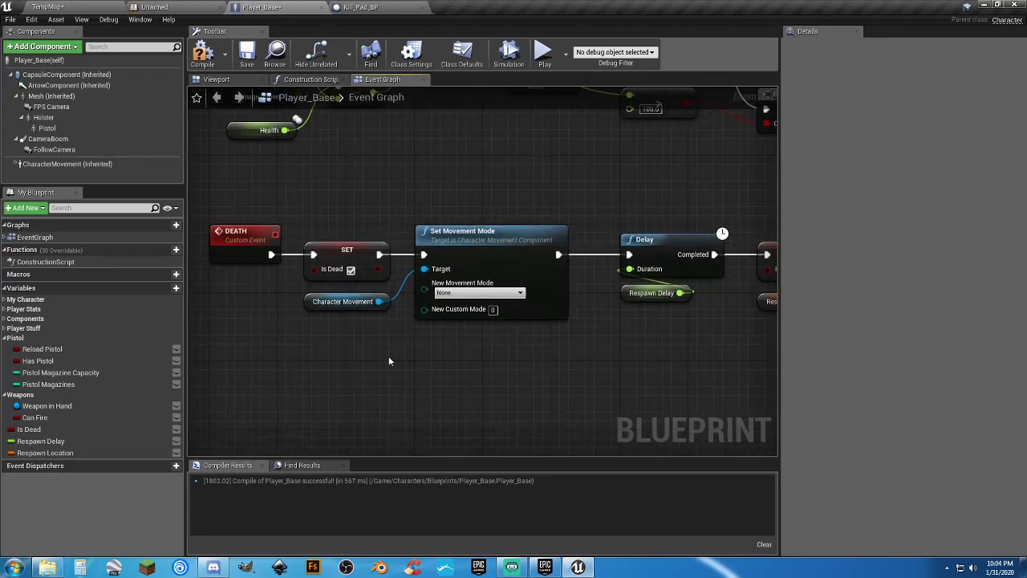
pyautogui.click(246, 55)
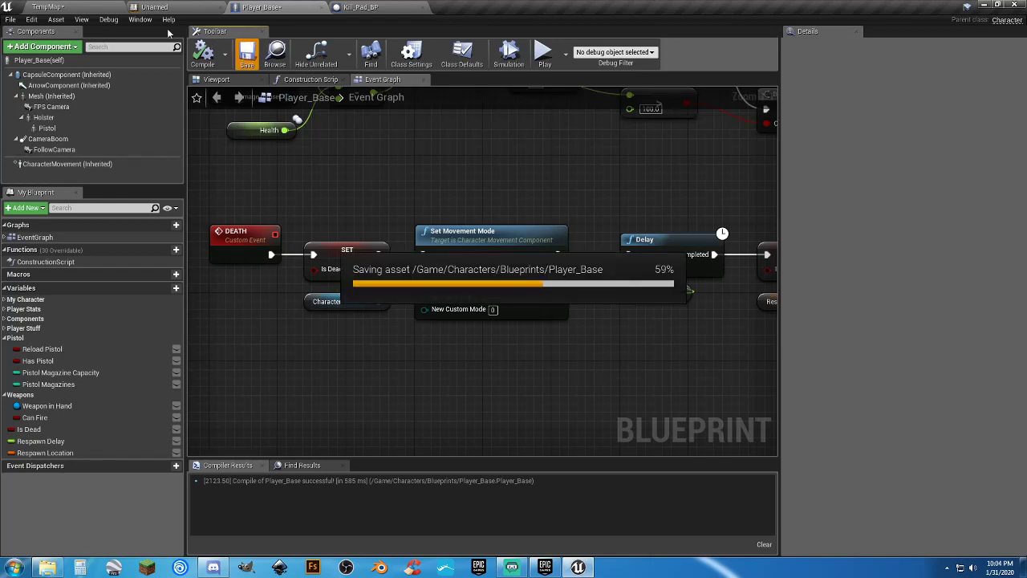
pyautogui.click(112, 8)
pyautogui.click(514, 40)
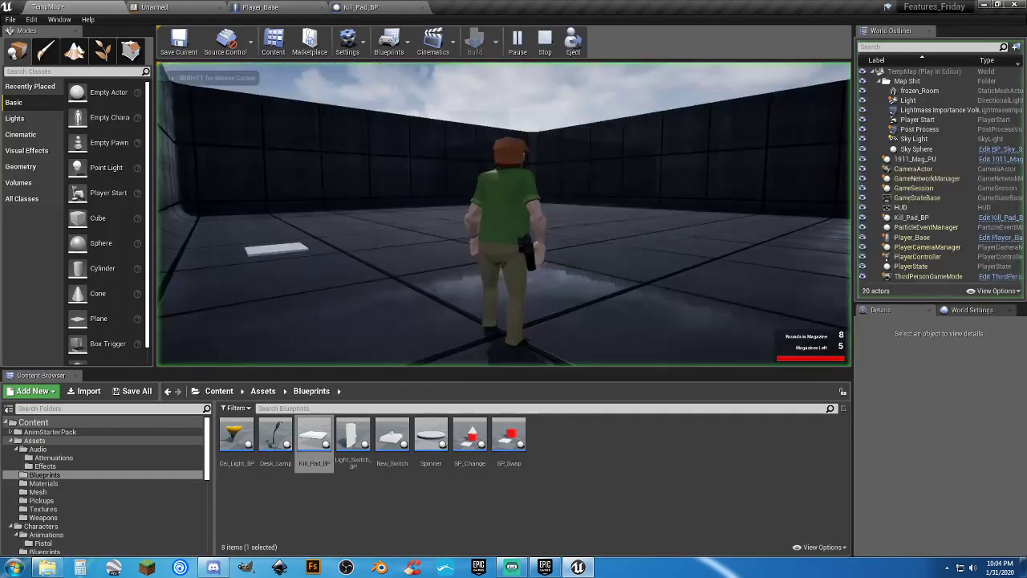
pyautogui.press('w')
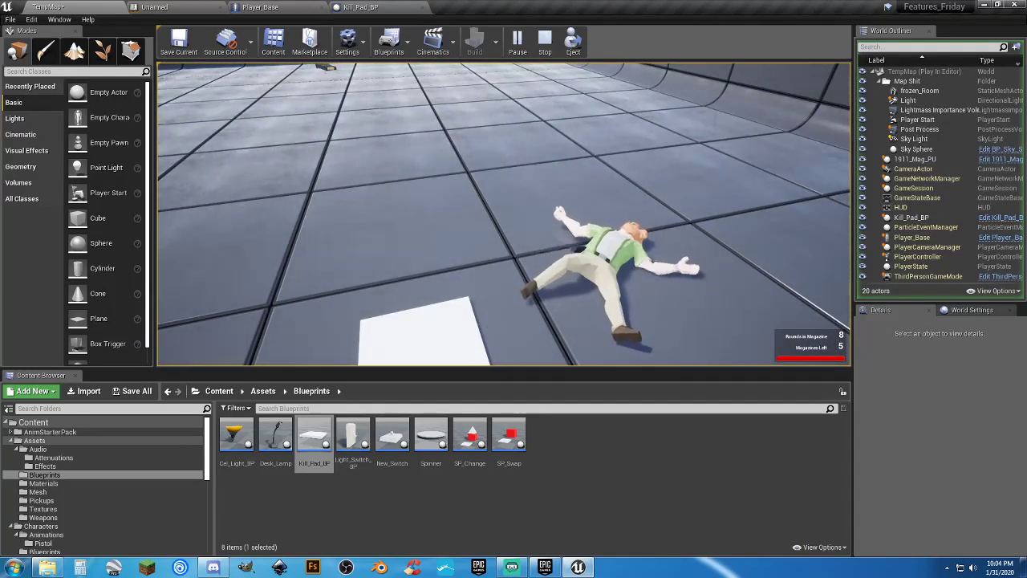
pyautogui.press('Escape')
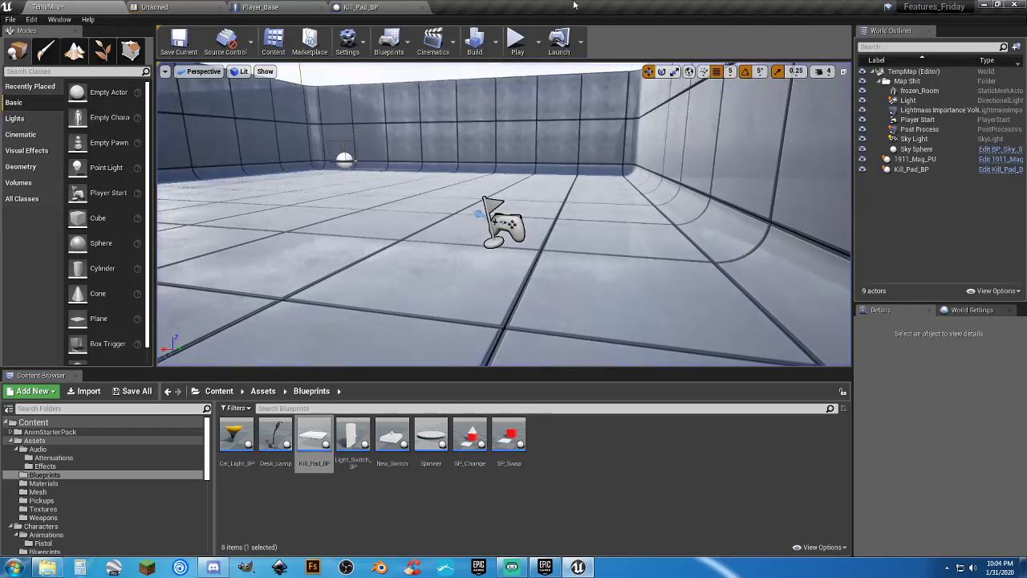
# Examine the transition rules between Idle/Run and Death in the Unarmed animation blueprint, in both directions.
pyautogui.click(273, 10)
pyautogui.click(166, 7)
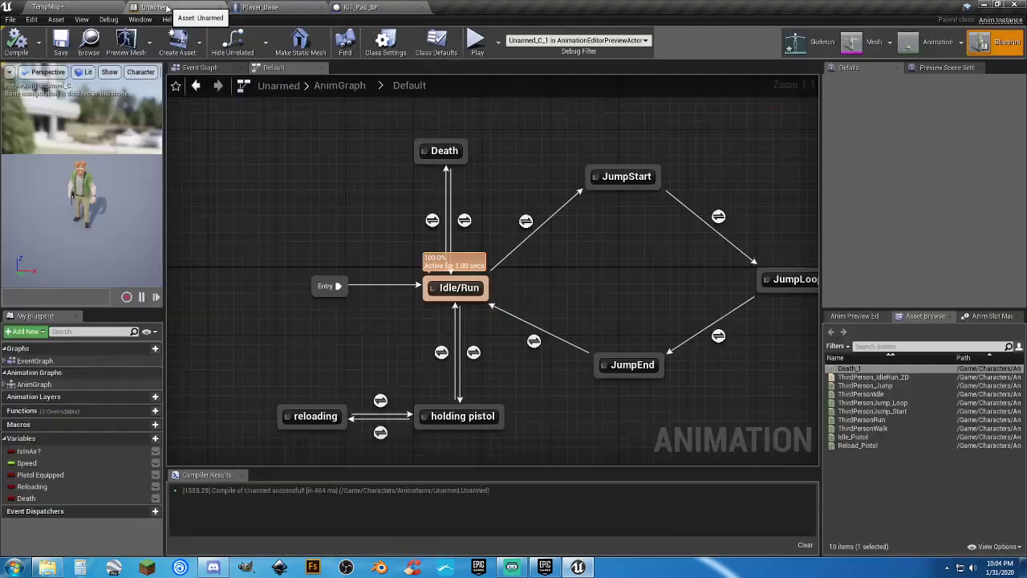
pyautogui.moveTo(431, 223)
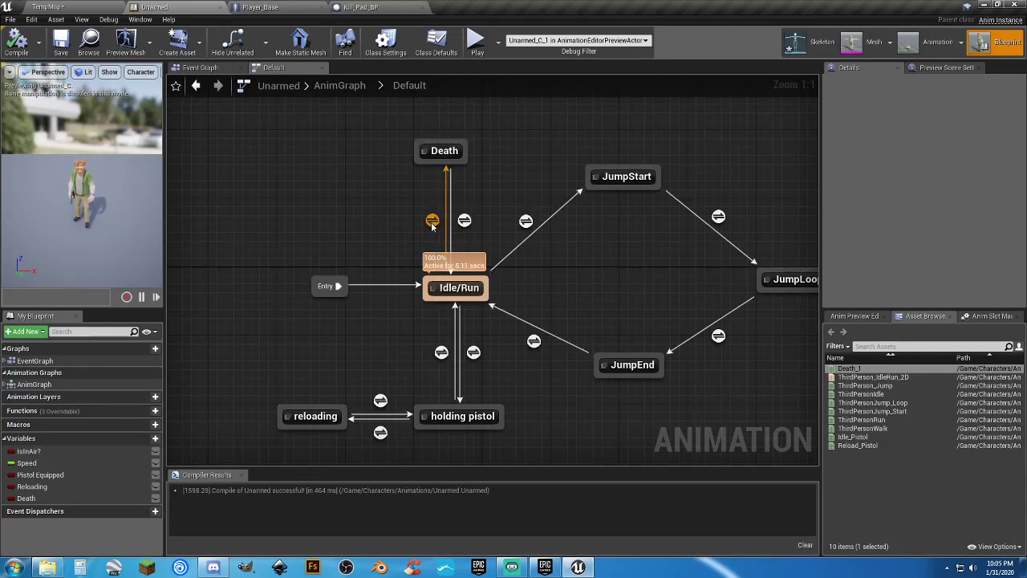
pyautogui.moveTo(431, 227); pyautogui.dragTo(475, 258, button='right')
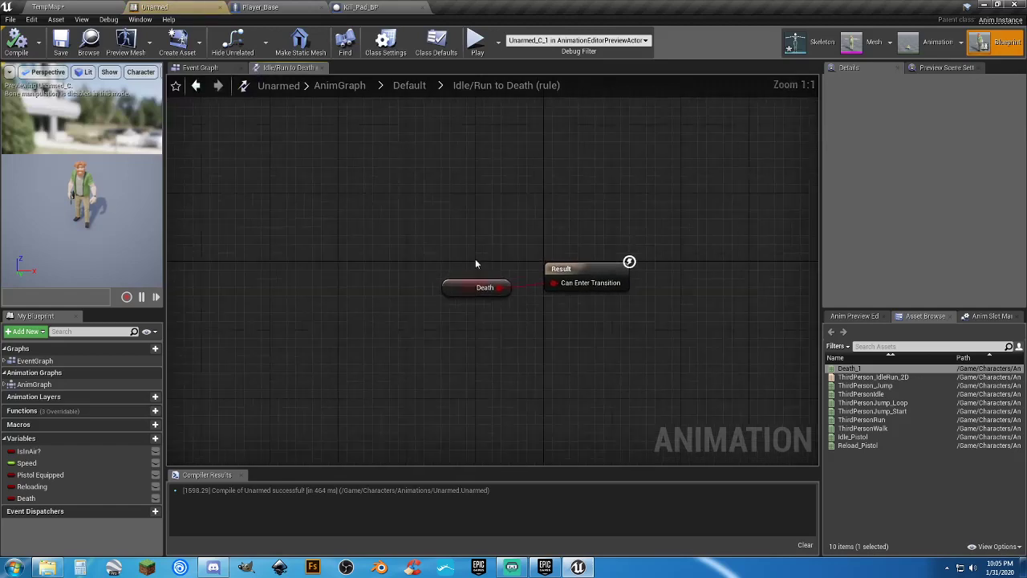
pyautogui.click(411, 85)
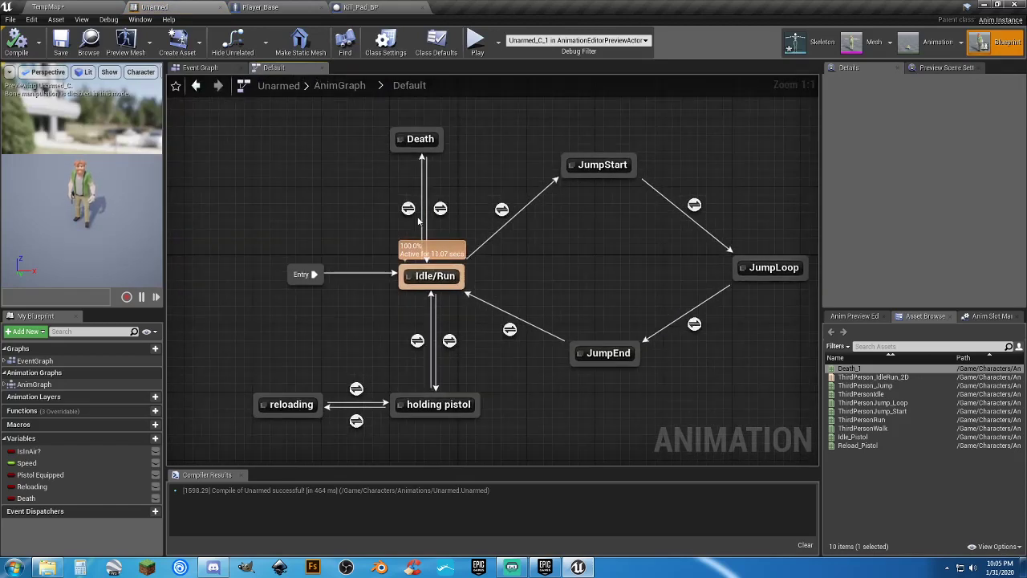
pyautogui.doubleClick(440, 210)
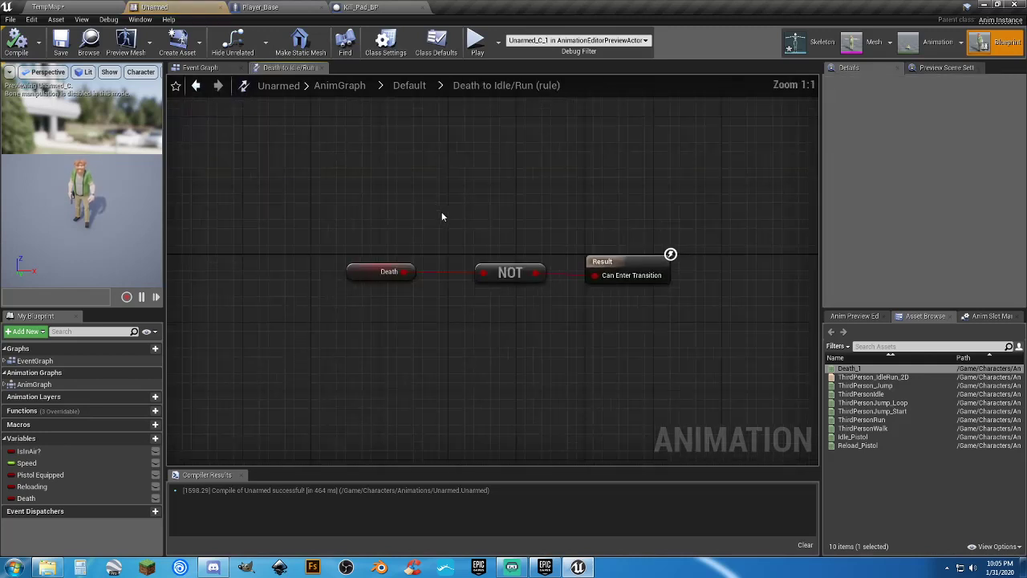
pyautogui.moveTo(532, 331); pyautogui.dragTo(390, 243)
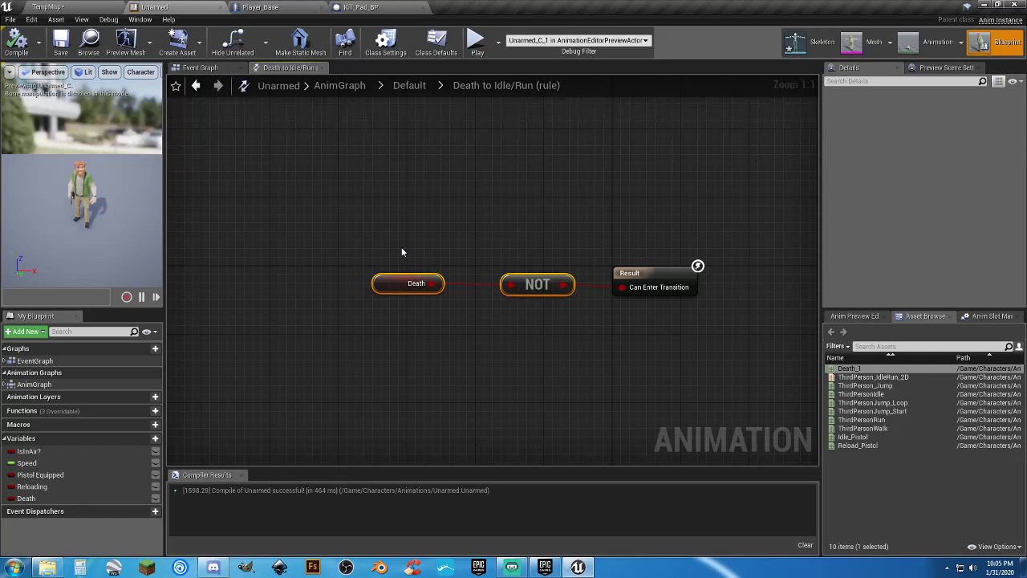
pyautogui.click(403, 252)
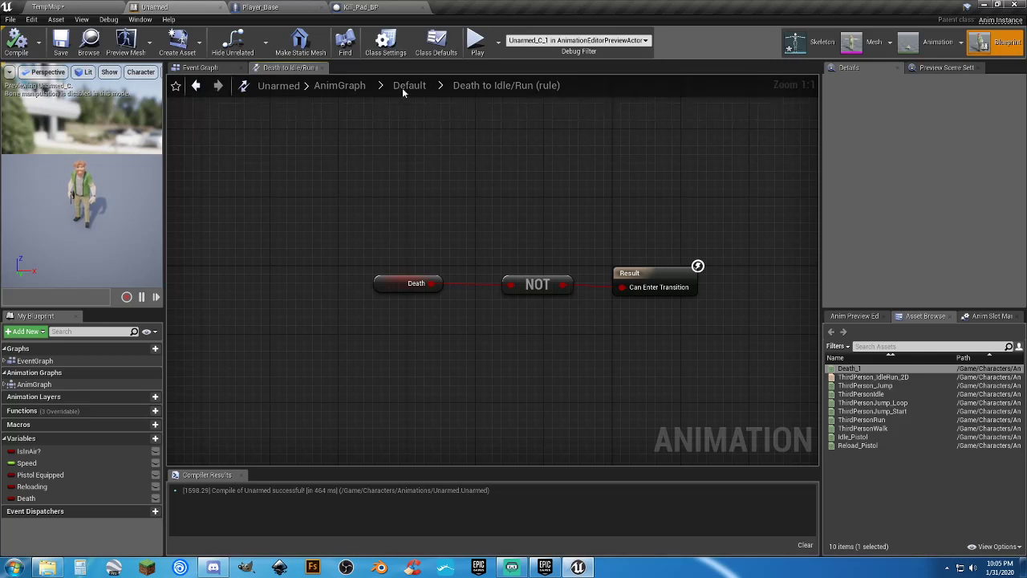
# Close the Kill_Pad_BP and Unarmed editors and return to the Player_Base event graph.
pyautogui.click(423, 8)
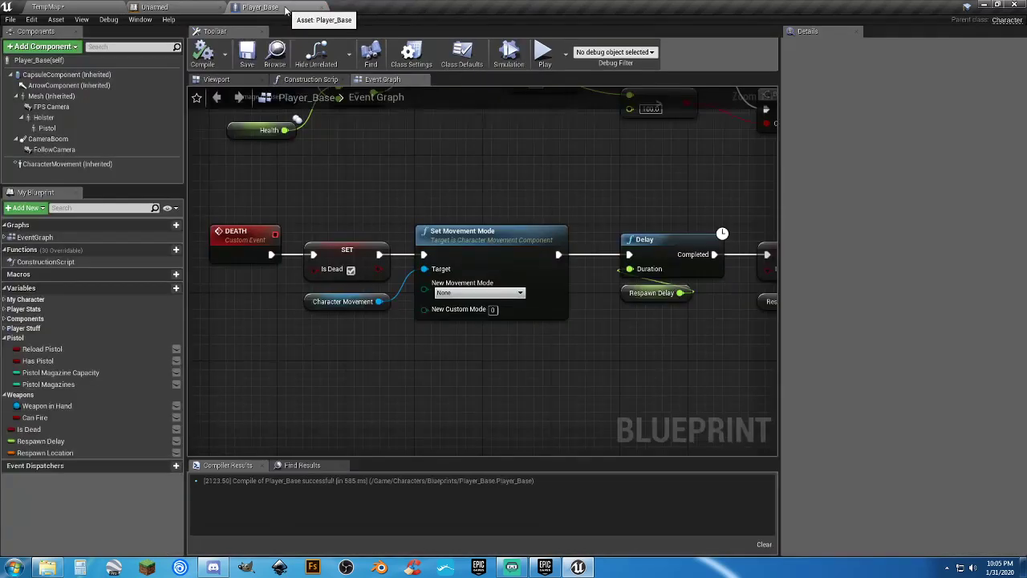
pyautogui.click(281, 7)
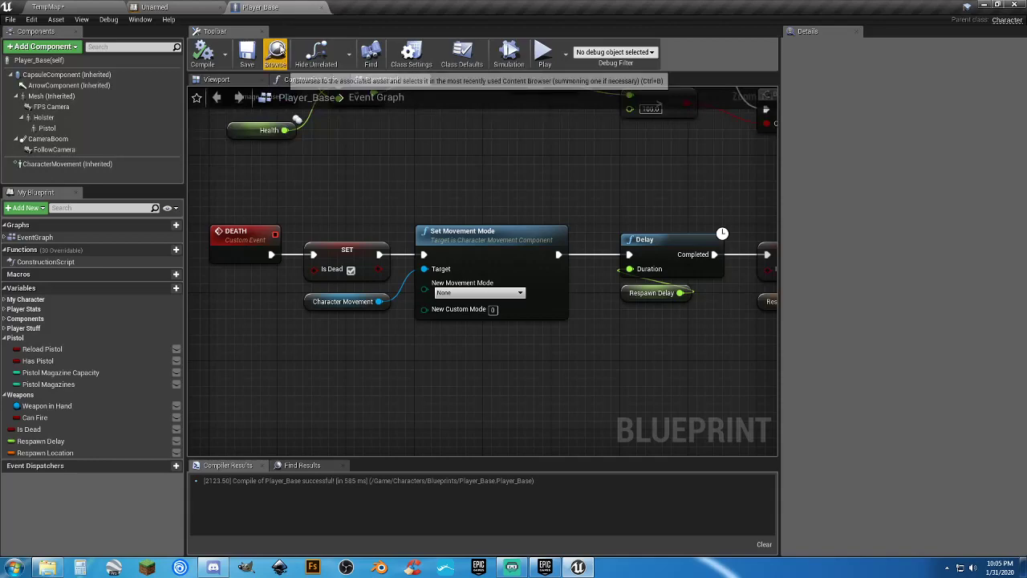
pyautogui.click(195, 8)
pyautogui.click(222, 7)
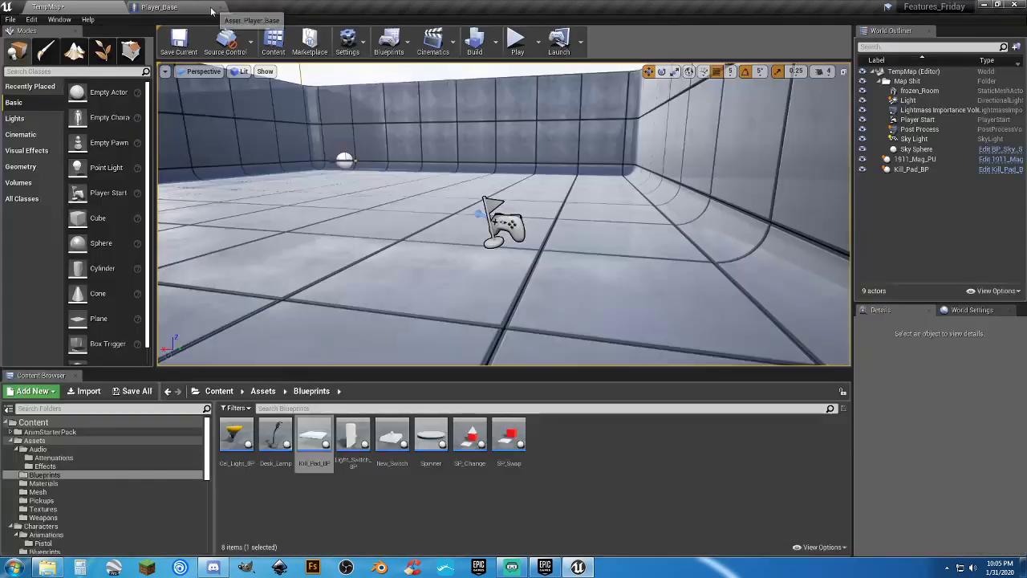
pyautogui.click(191, 8)
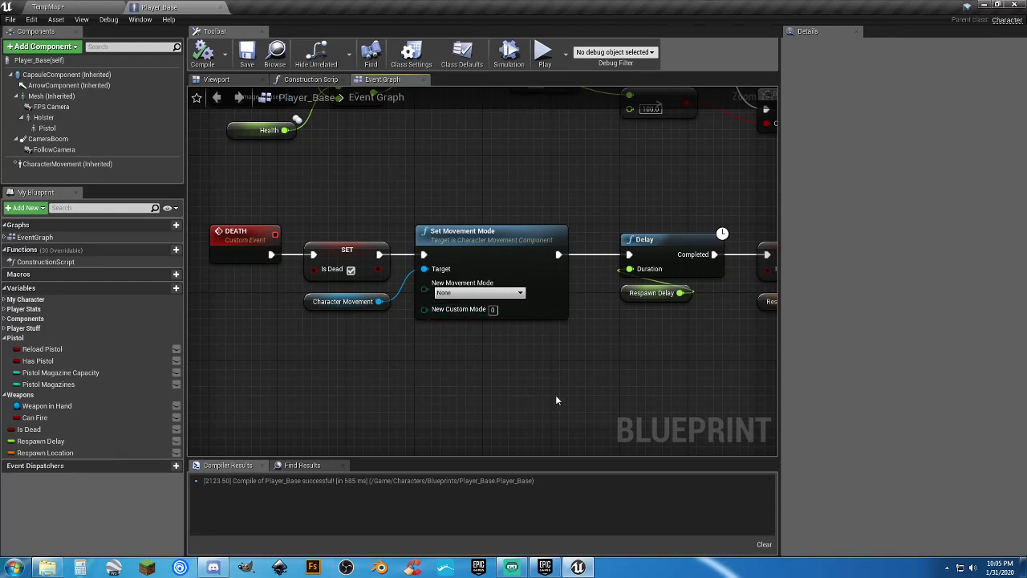
# Delete the Is Dead SET node after the Delay and wire the Delay's Completed output directly to SetActorTransform.
pyautogui.moveTo(555, 394); pyautogui.dragTo(266, 366, button='right')
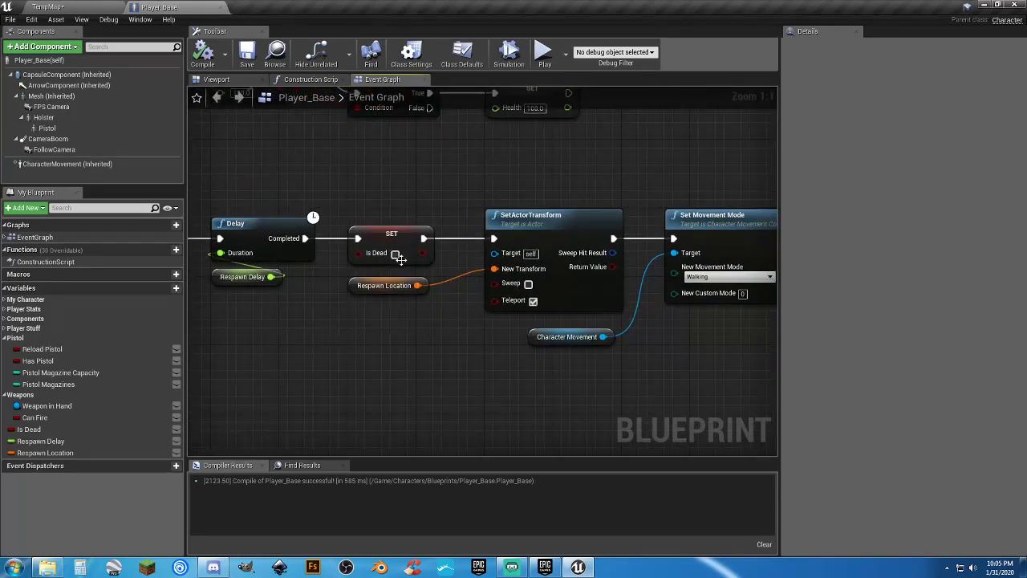
pyautogui.click(377, 234)
pyautogui.press('Delete')
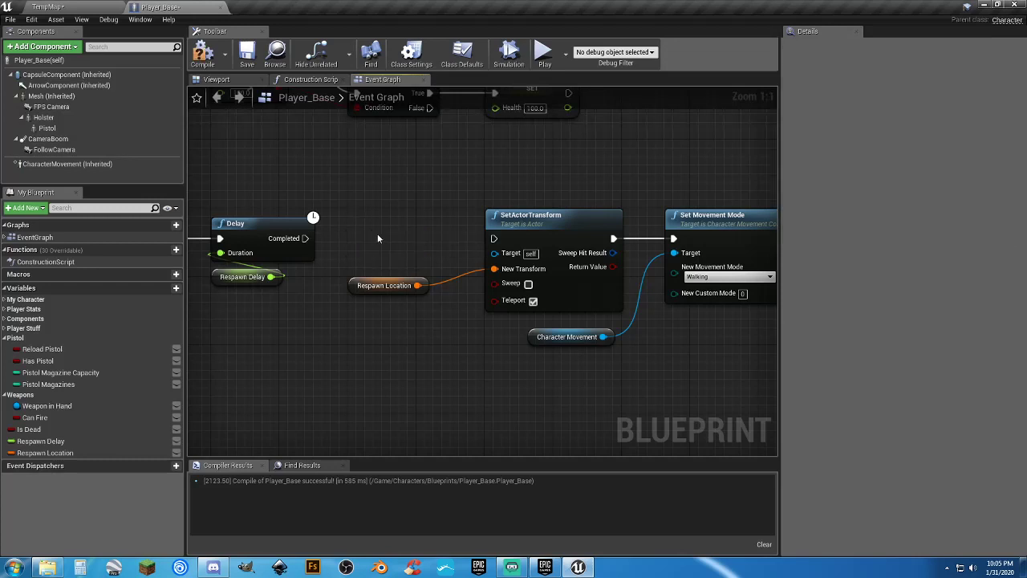
pyautogui.moveTo(305, 238); pyautogui.dragTo(493, 239)
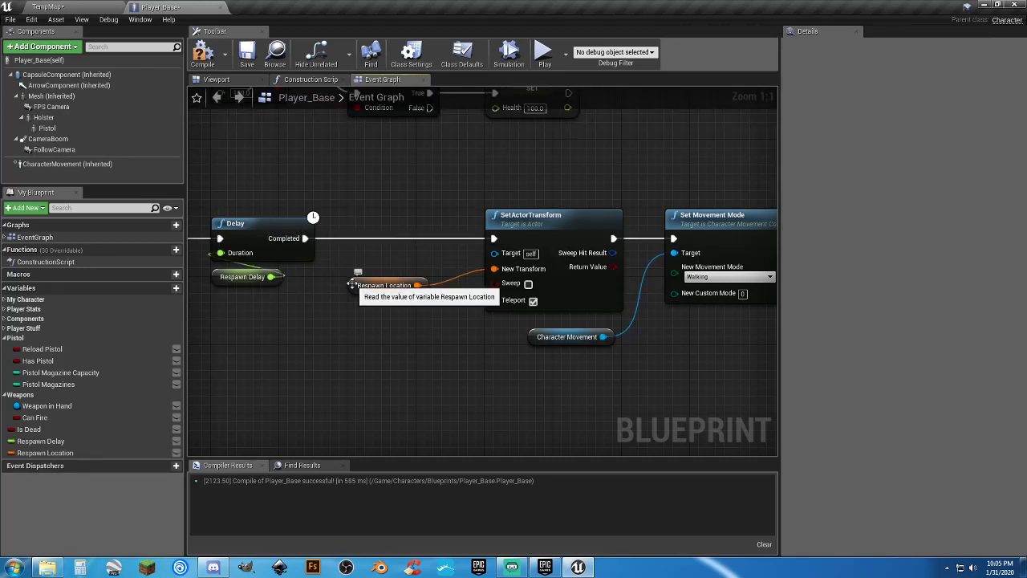
# Close the gap after the Delay by rearranging Respawn Location, SetActorTransform, Character Movement and the Walking Set Movement Mode node.
pyautogui.moveTo(365, 286); pyautogui.dragTo(217, 310)
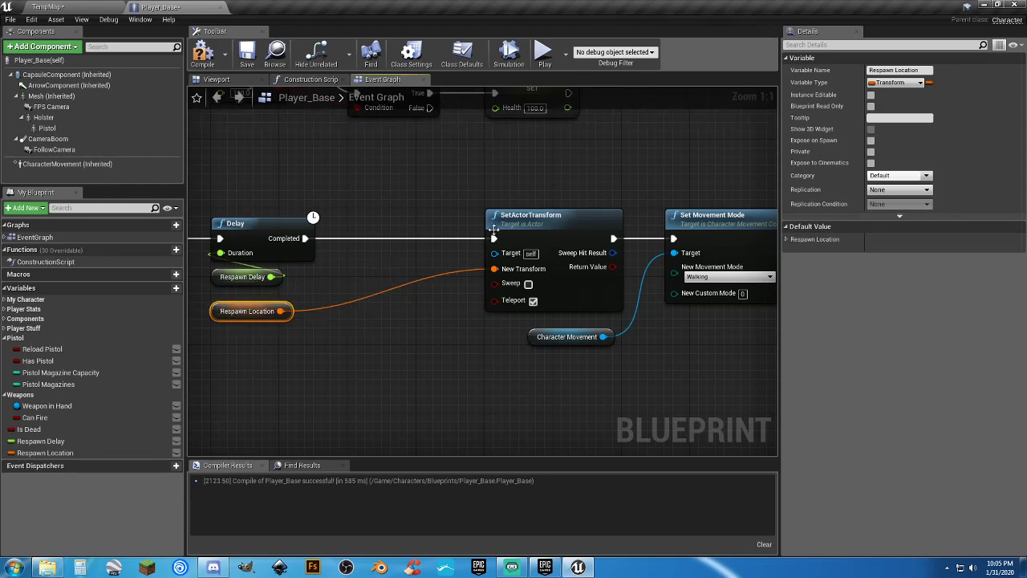
pyautogui.moveTo(520, 224); pyautogui.dragTo(388, 222)
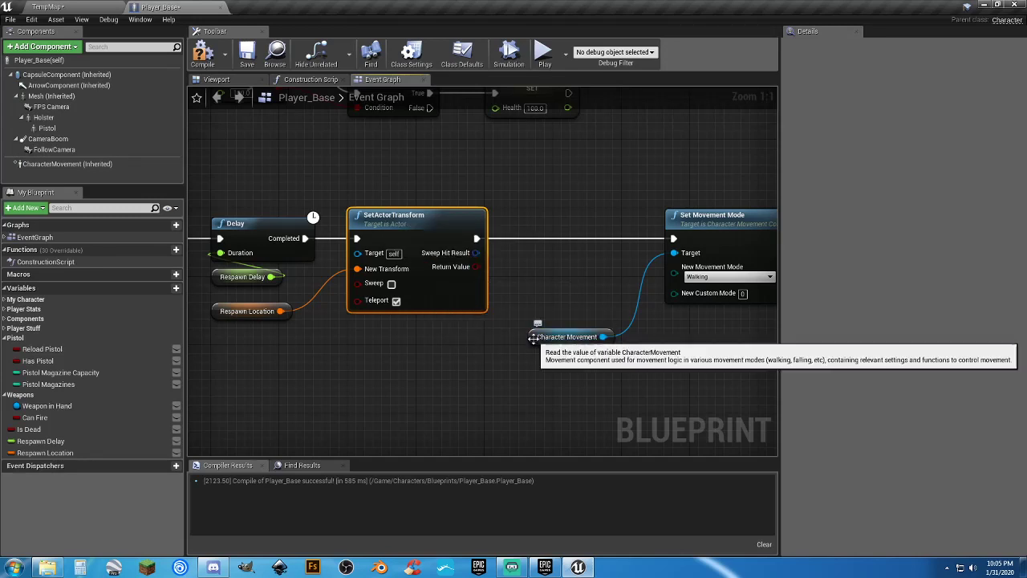
pyautogui.moveTo(550, 341); pyautogui.dragTo(422, 331)
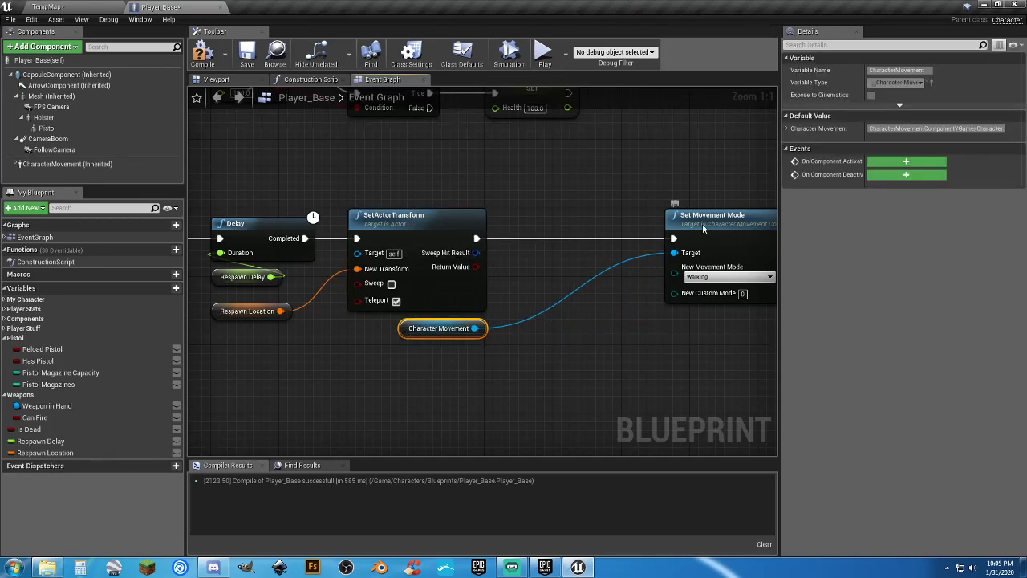
pyautogui.moveTo(702, 223); pyautogui.dragTo(548, 225)
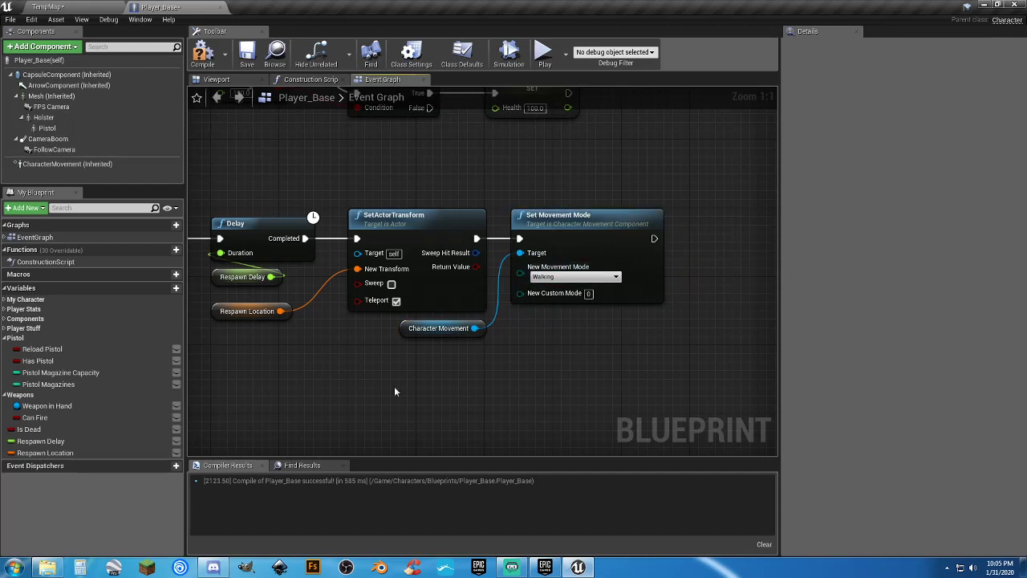
# Add an unchecked Is Dead SET node at the chain's end, executed after the Walking Set Movement Mode node.
pyautogui.moveTo(51, 427); pyautogui.dragTo(532, 347)
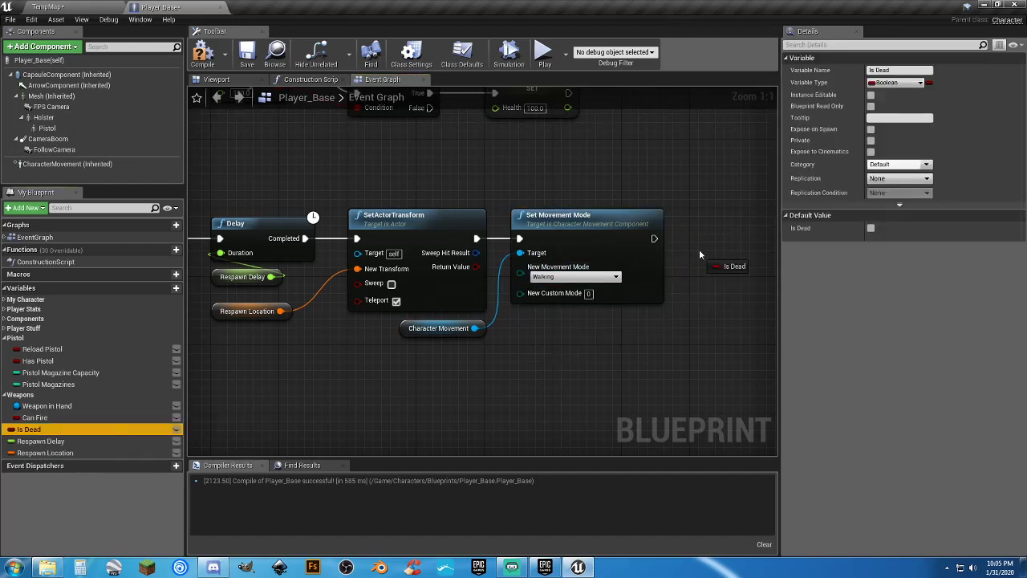
pyautogui.moveTo(700, 255); pyautogui.dragTo(717, 235)
pyautogui.click(724, 258)
pyautogui.click(717, 231)
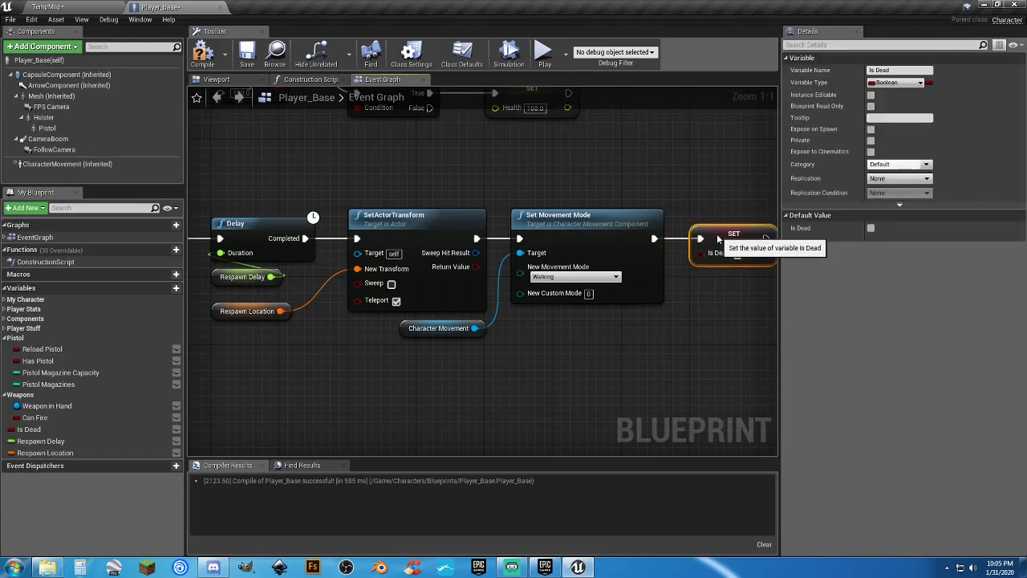
# Check the reordered death chain, then compile and save Player_Base.
pyautogui.click(572, 334)
pyautogui.moveTo(436, 357); pyautogui.dragTo(606, 365, button='right')
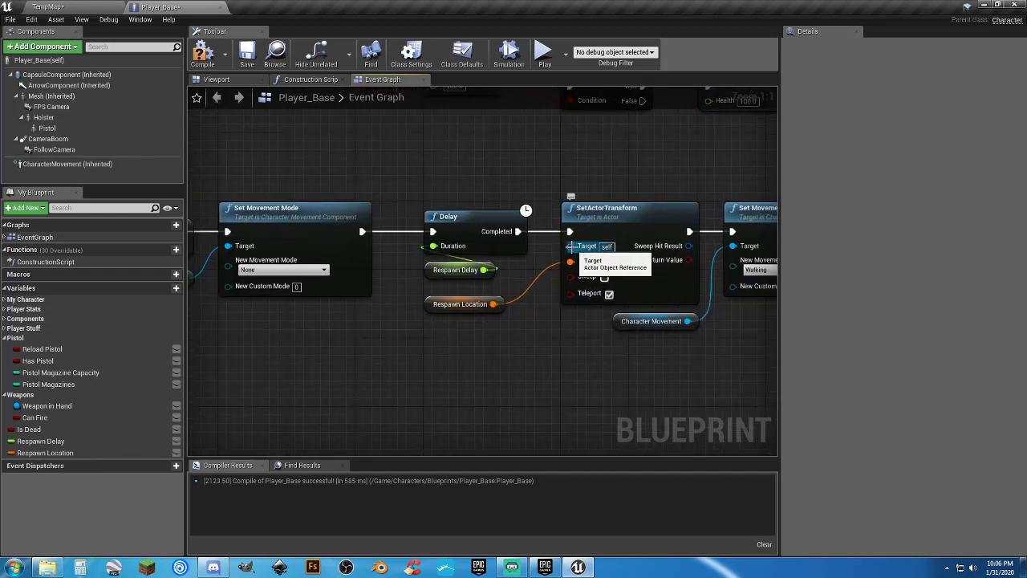
pyautogui.moveTo(387, 364); pyautogui.dragTo(480, 365, button='right')
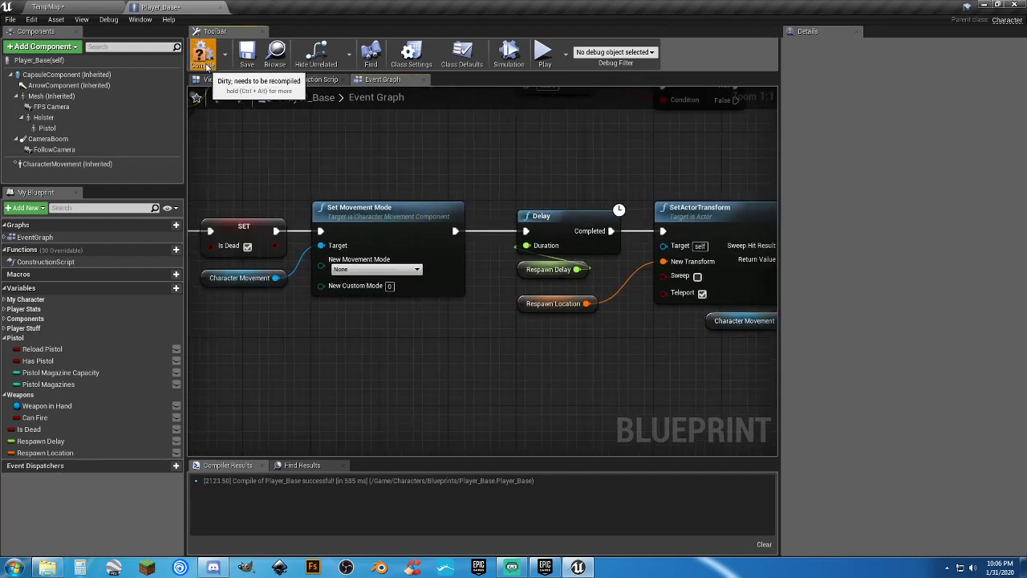
pyautogui.click(247, 57)
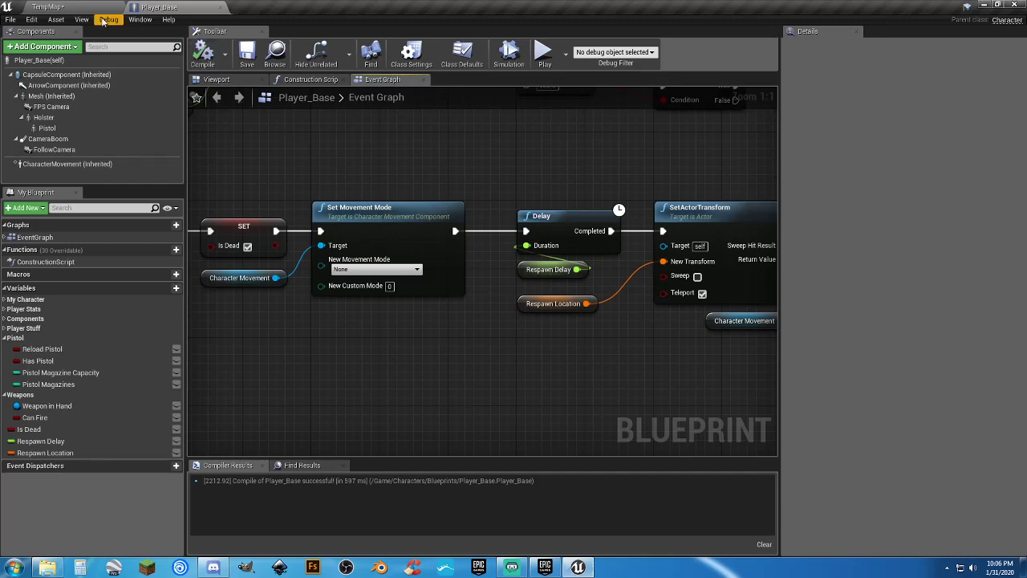
# Play-test TempMap by walking the character onto the kill pad to check death and respawn, then stop the session.
pyautogui.click(48, 6)
pyautogui.click(516, 37)
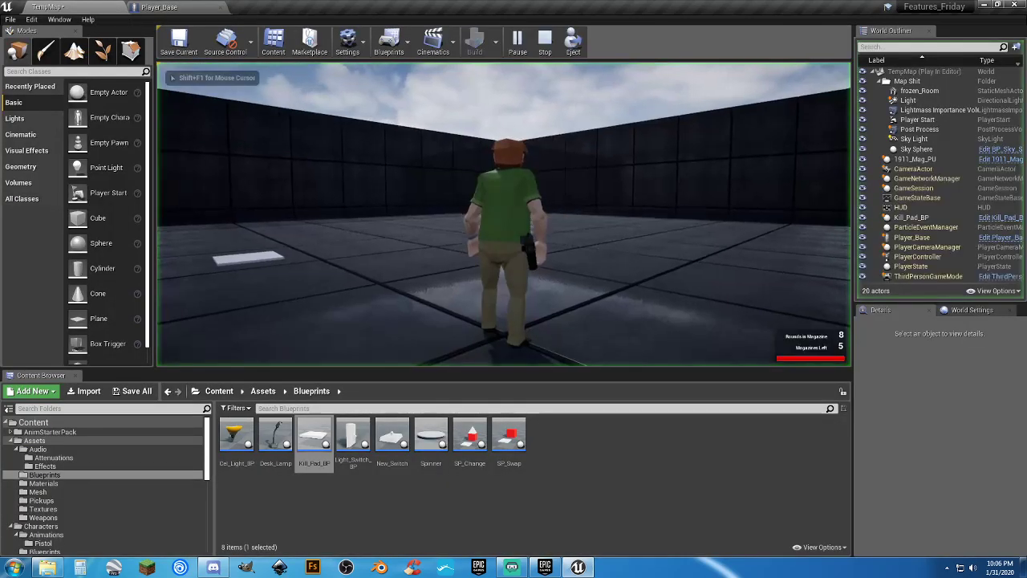
pyautogui.press('w')
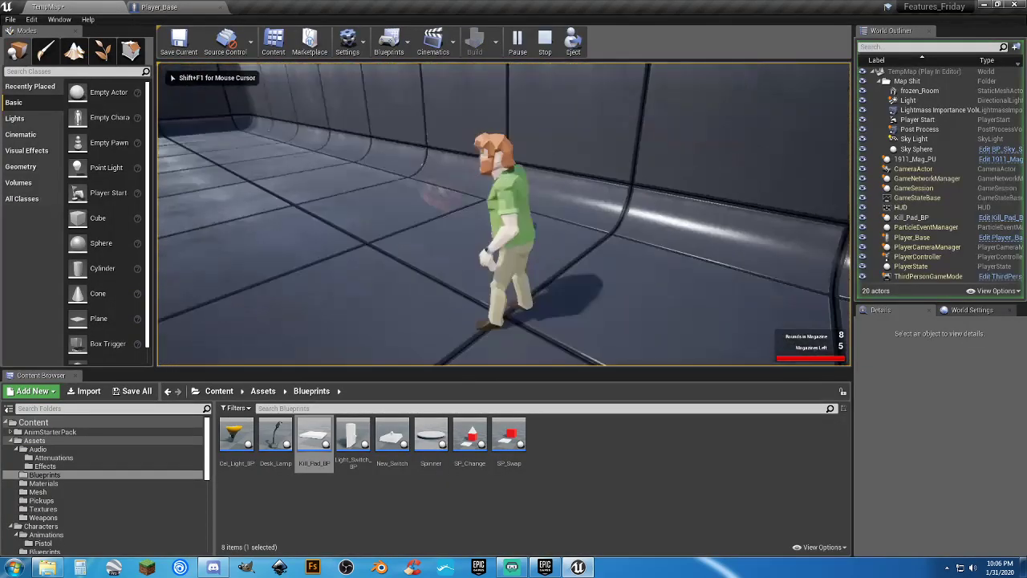
pyautogui.press('w')
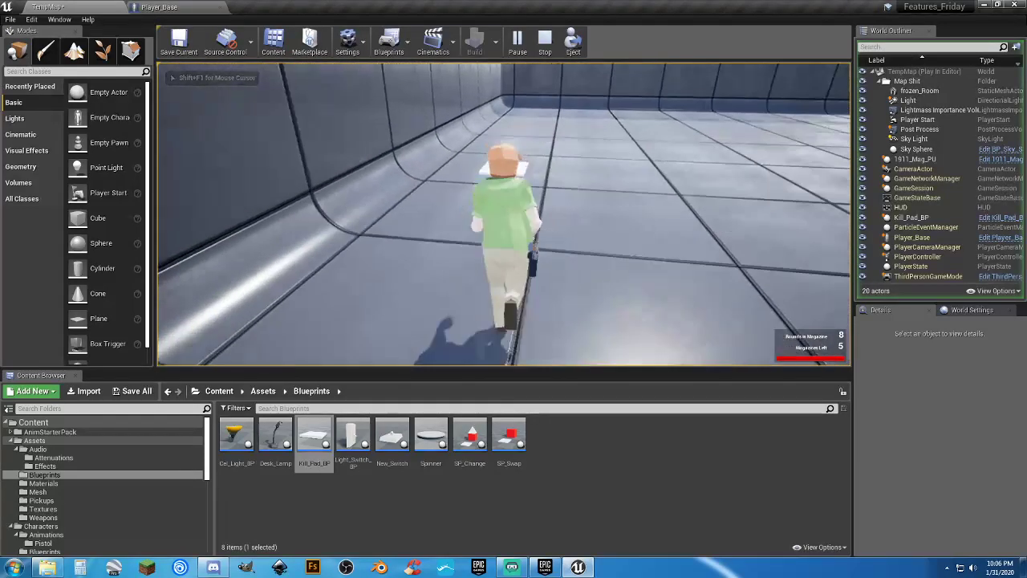
pyautogui.press('w')
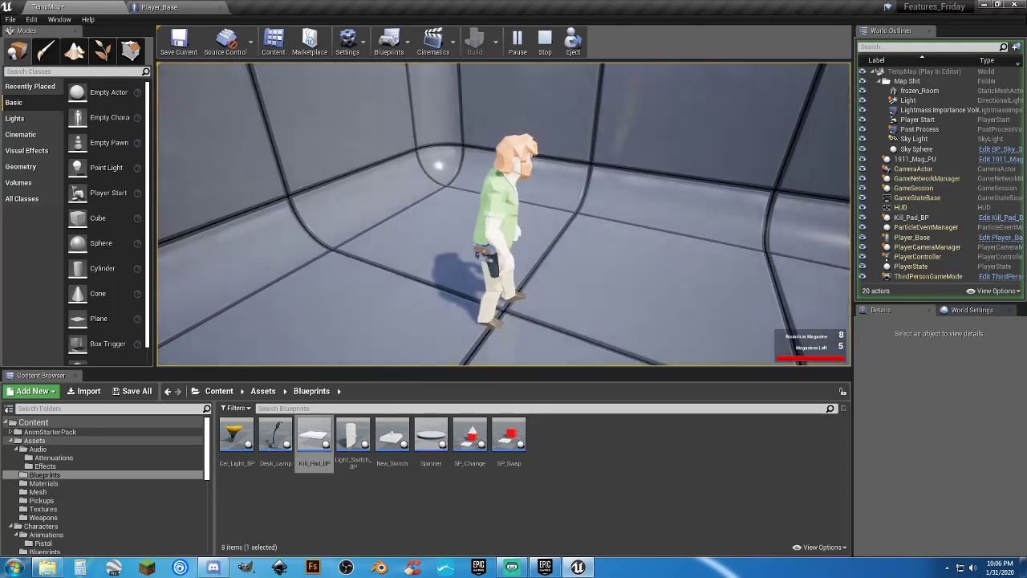
pyautogui.press('w')
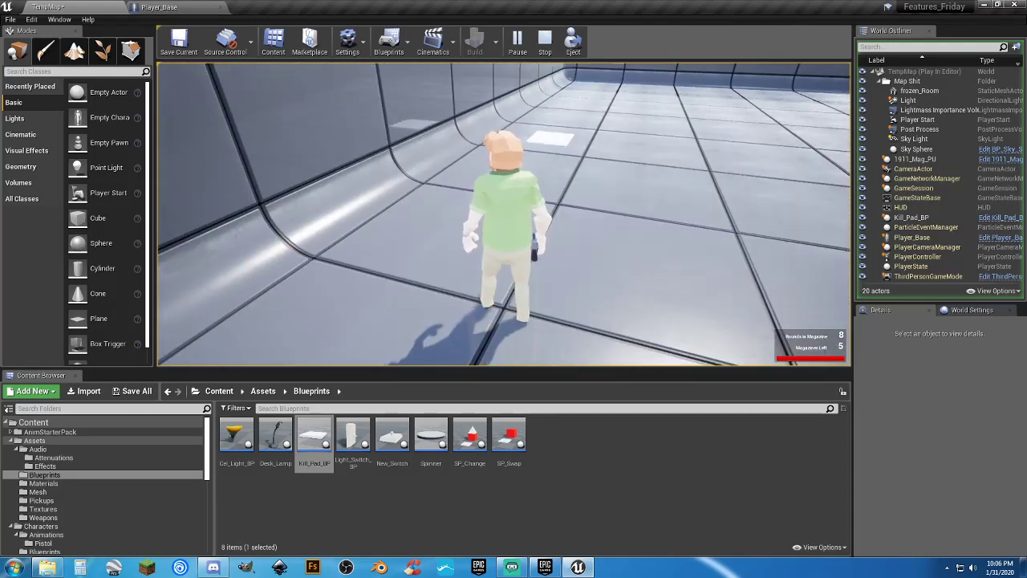
pyautogui.press('Escape')
# Examine the DEATH event chain in Player_Base from the Is Dead SET through the Delay to the Walking movement mode, then return to TempMap.
pyautogui.click(210, 8)
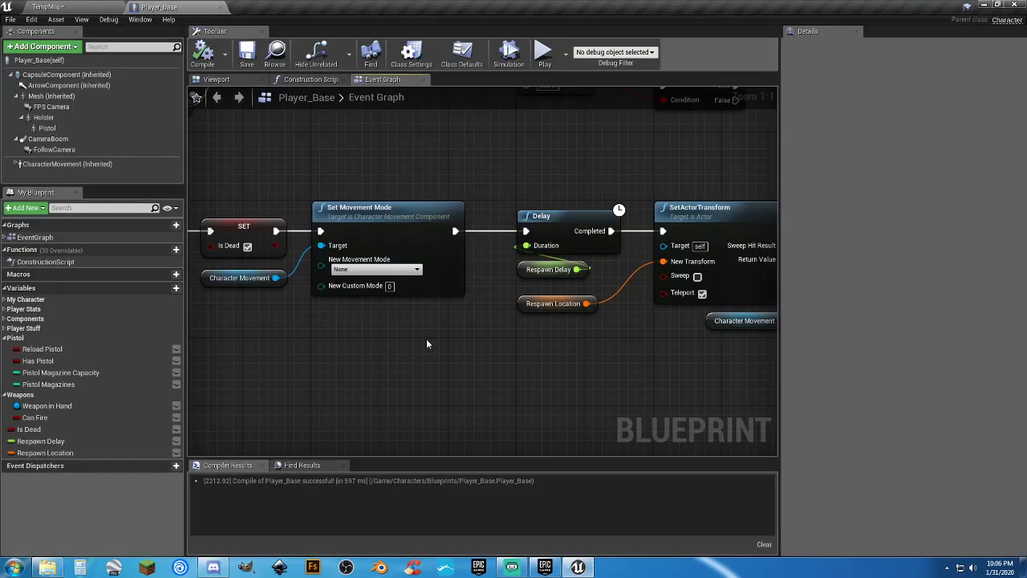
pyautogui.moveTo(425, 343); pyautogui.dragTo(565, 342, button='right')
pyautogui.moveTo(607, 357); pyautogui.dragTo(521, 189)
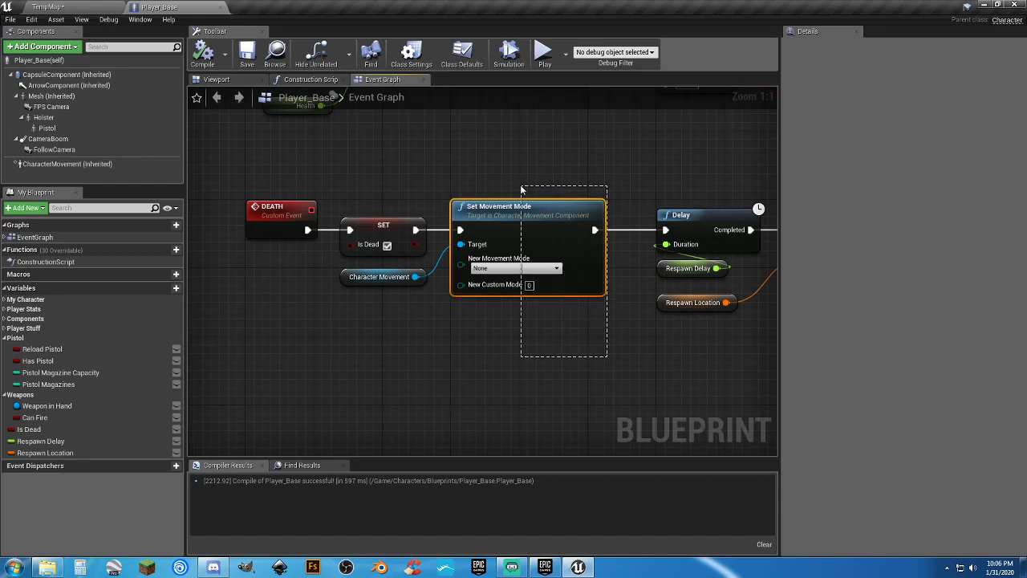
pyautogui.moveTo(594, 389); pyautogui.dragTo(508, 393, button='right')
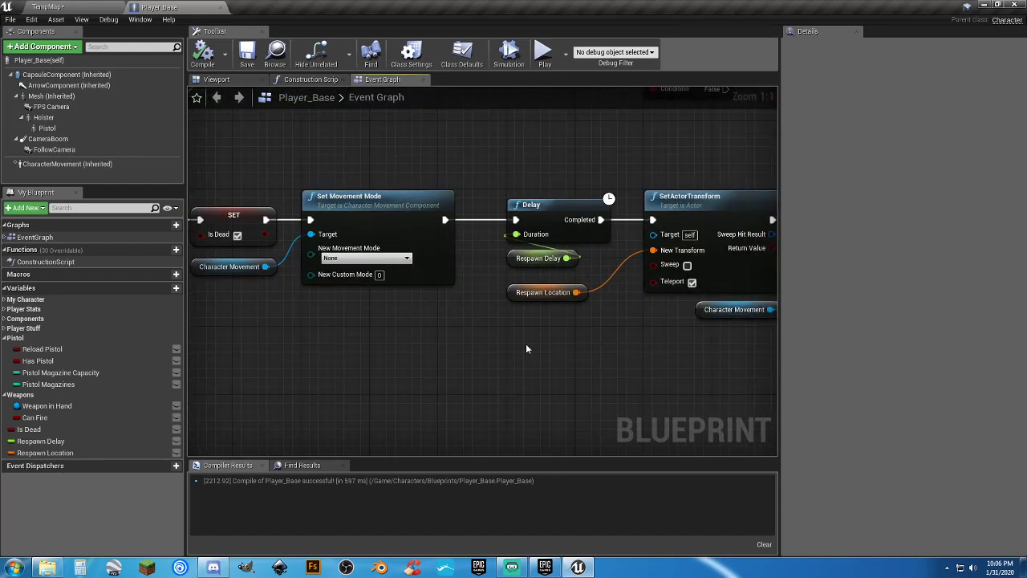
pyautogui.click(520, 259)
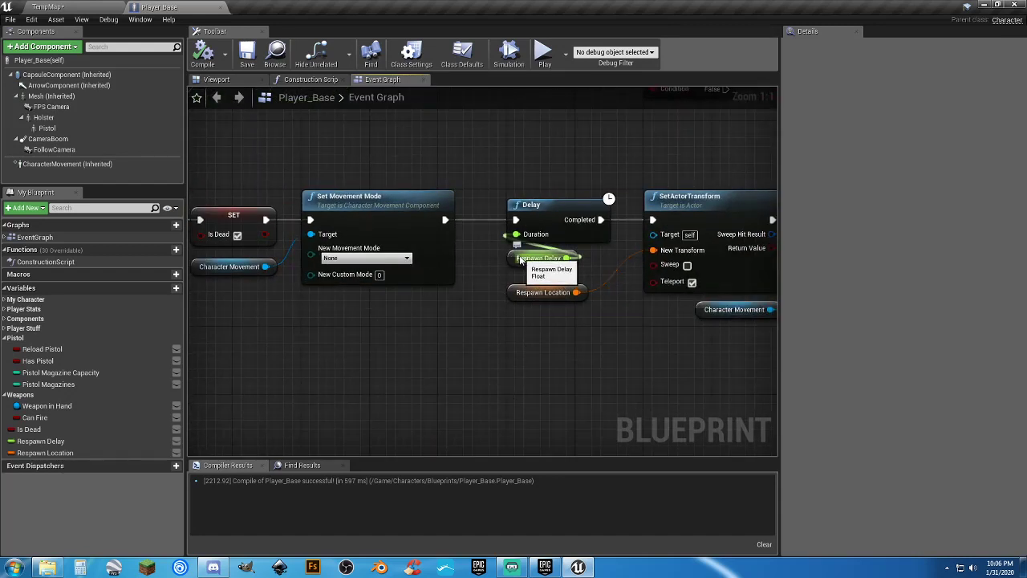
pyautogui.moveTo(597, 359); pyautogui.dragTo(399, 345, button='right')
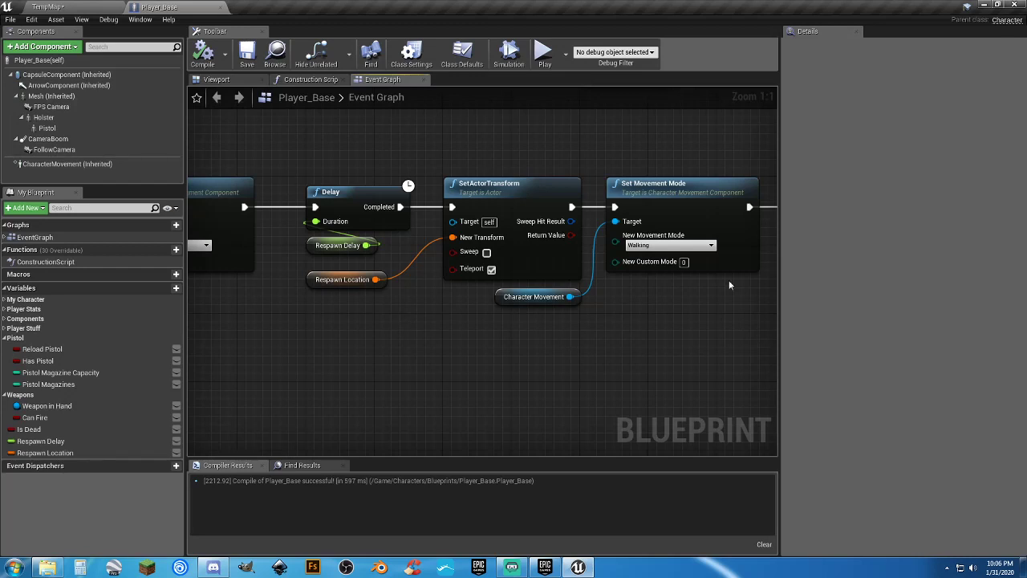
pyautogui.moveTo(379, 347); pyautogui.dragTo(459, 344, button='right')
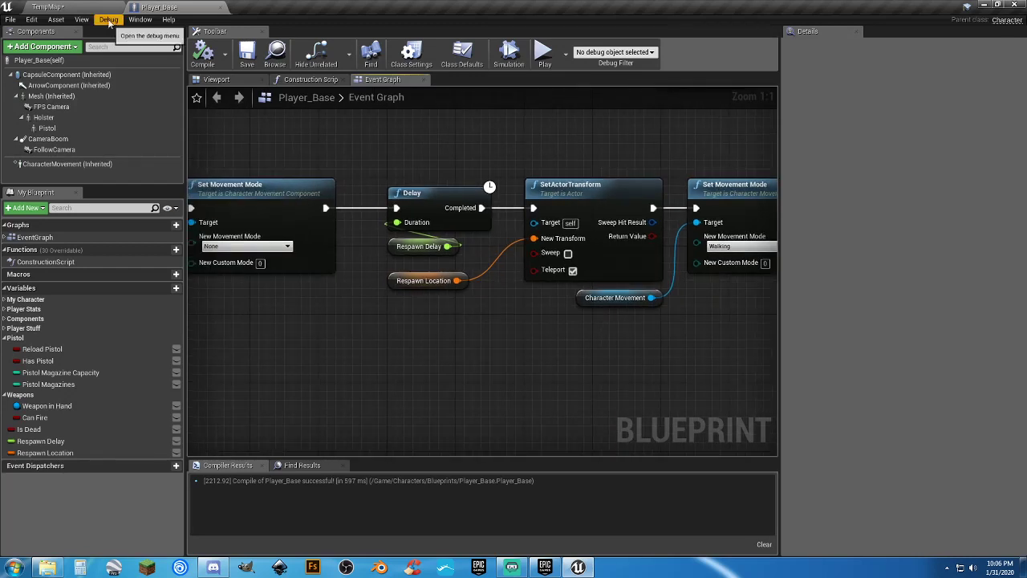
pyautogui.moveTo(284, 307); pyautogui.dragTo(473, 328, button='right')
pyautogui.click(58, 11)
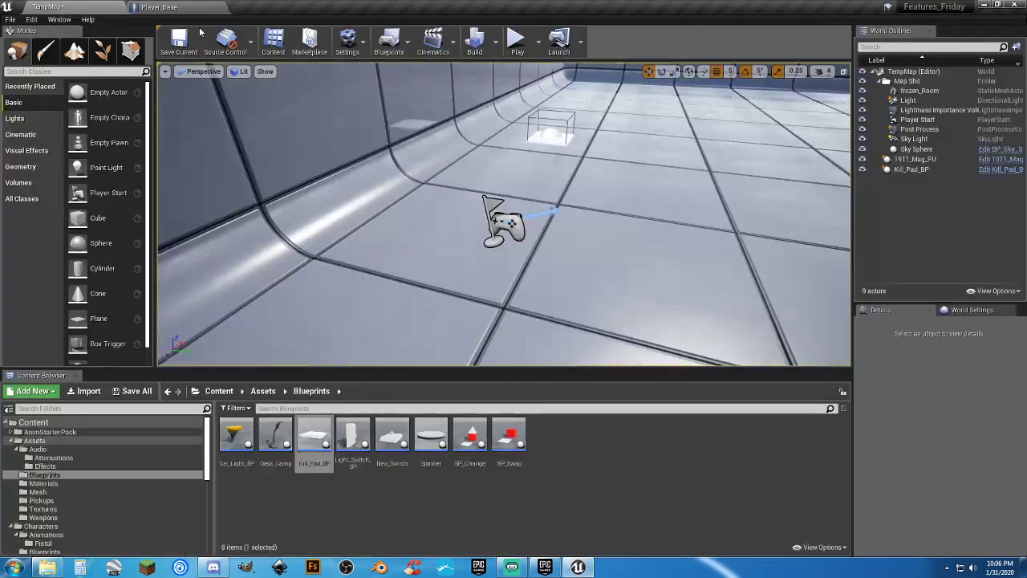
# Play-test TempMap by sending the character onto the kill pad to watch the death and respawn, and end the session.
pyautogui.click(517, 40)
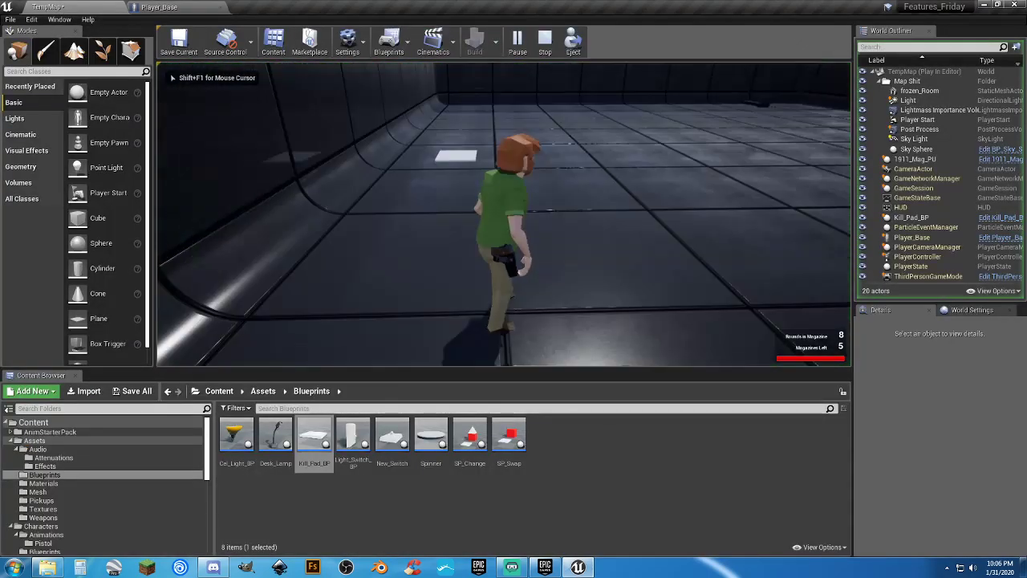
pyautogui.press('w')
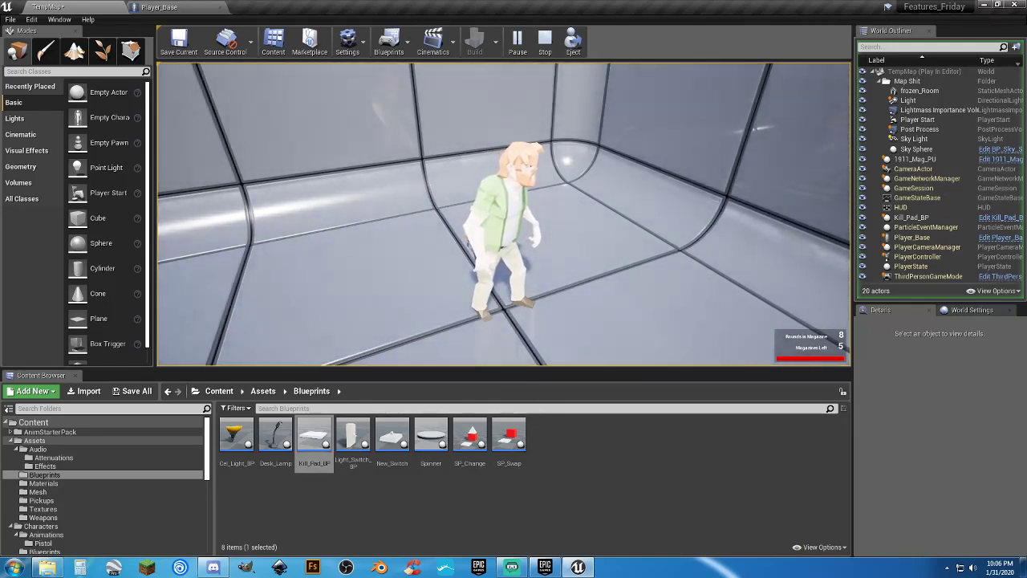
pyautogui.press('Escape')
# Set the Respawn Delay variable's default value to 1 in Player_Base and compile the blueprint.
pyautogui.click(194, 10)
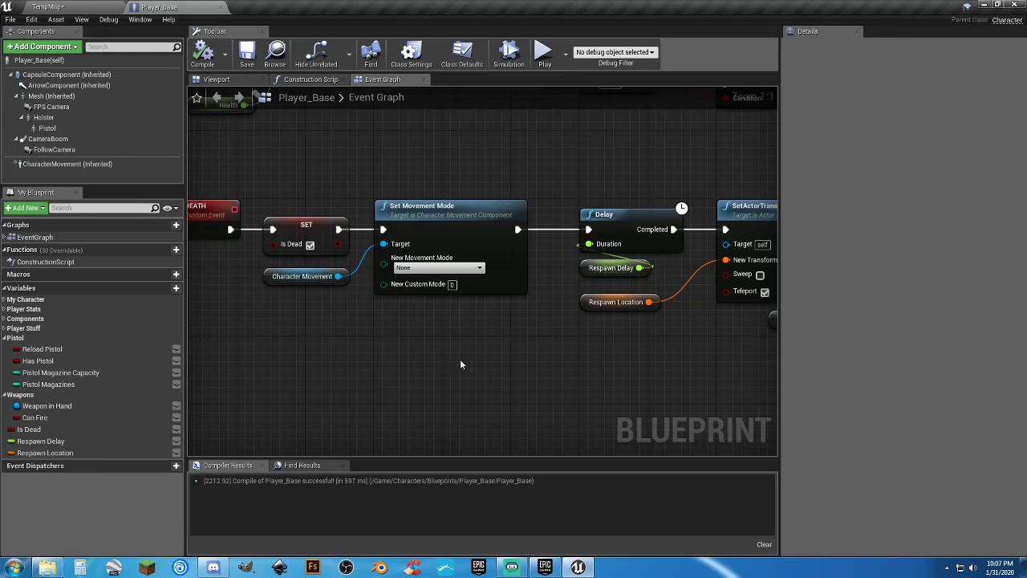
pyautogui.moveTo(593, 356); pyautogui.dragTo(399, 335, button='right')
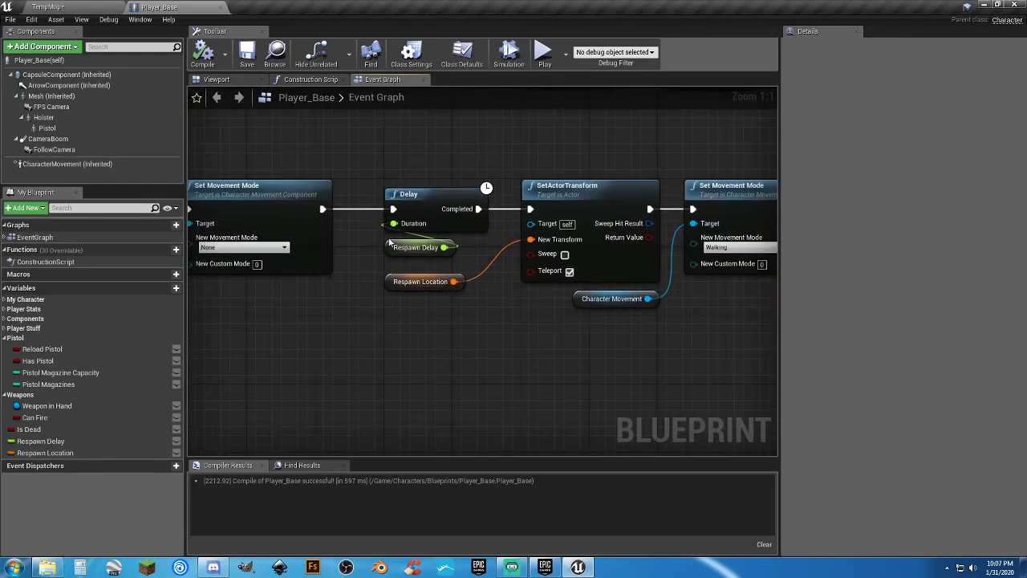
pyautogui.click(415, 247)
pyautogui.click(879, 251)
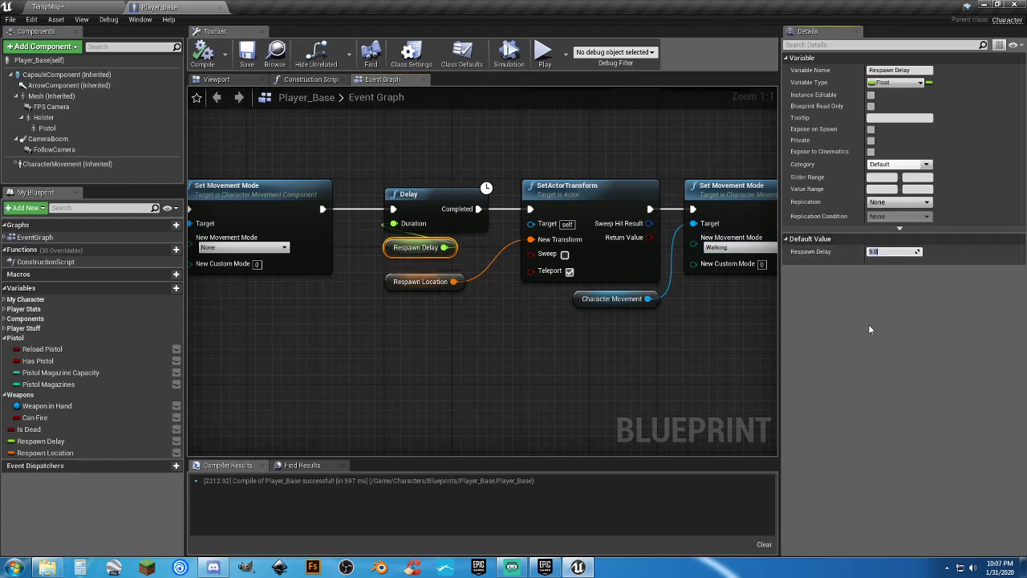
pyautogui.write('1')
pyautogui.click(269, 125)
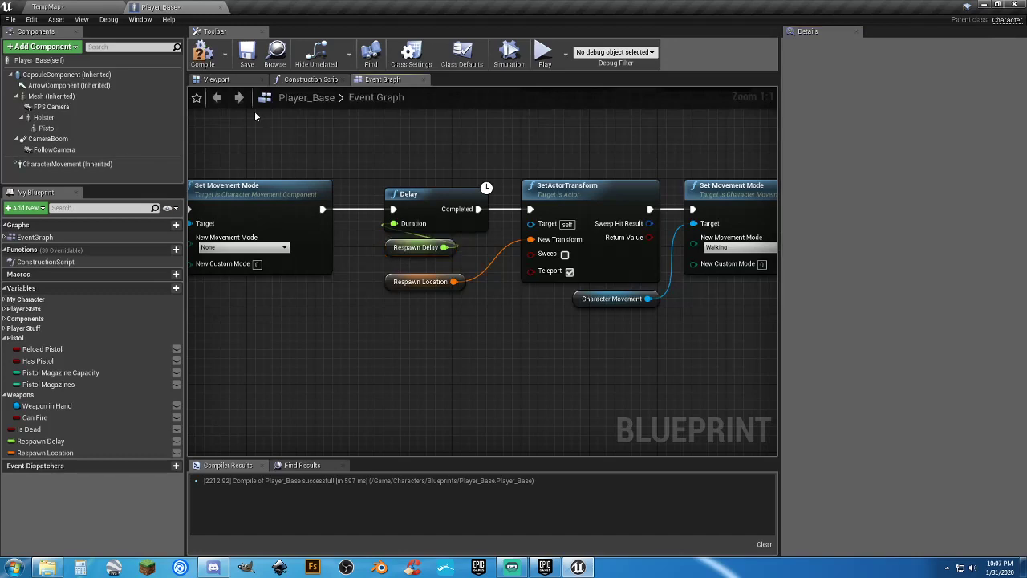
# Play-test TempMap with the shortened respawn delay by running the character onto the kill pad, and stop the session.
pyautogui.click(100, 8)
pyautogui.click(515, 40)
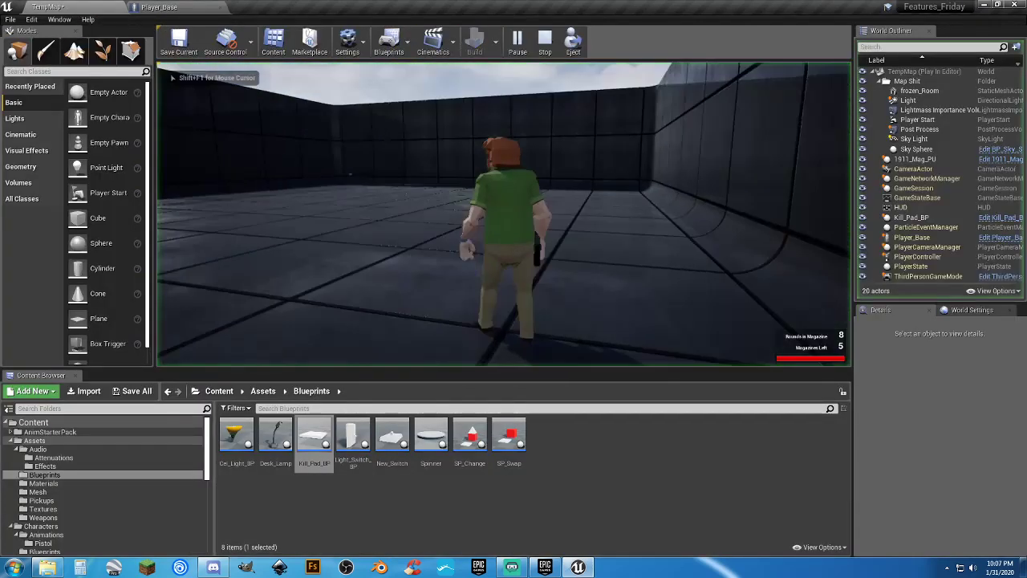
pyautogui.press('w')
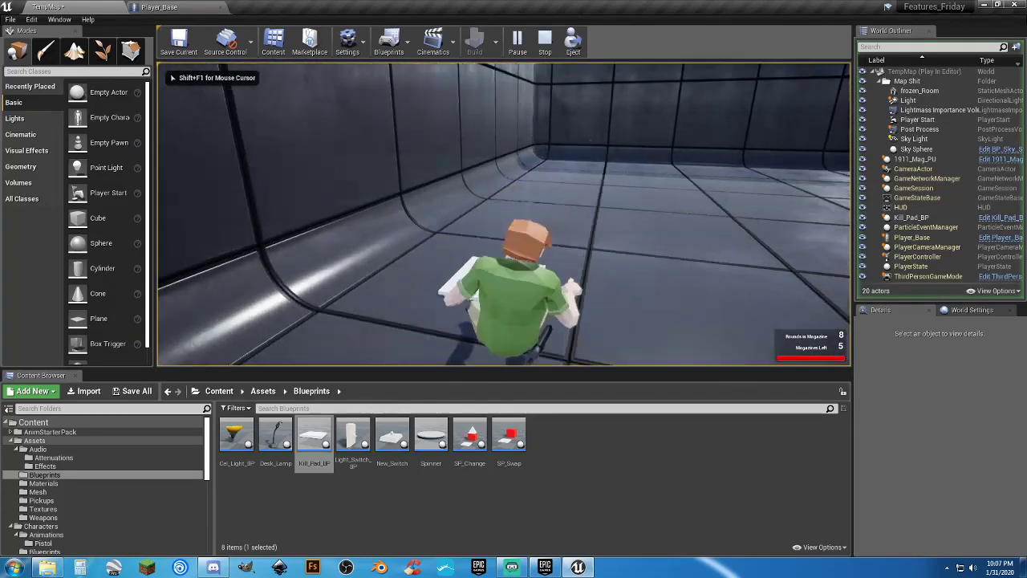
pyautogui.press('d')
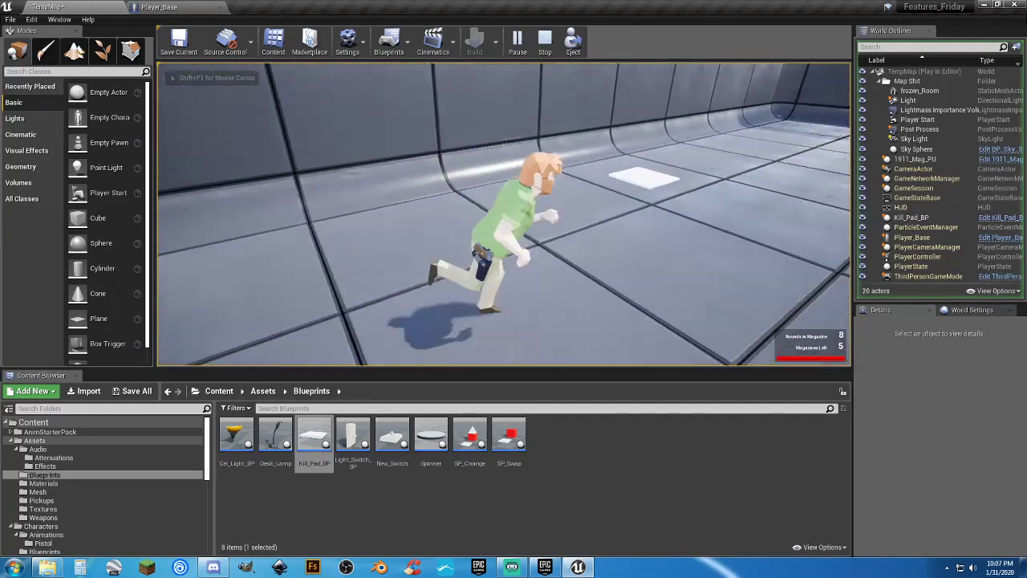
pyautogui.press('Escape')
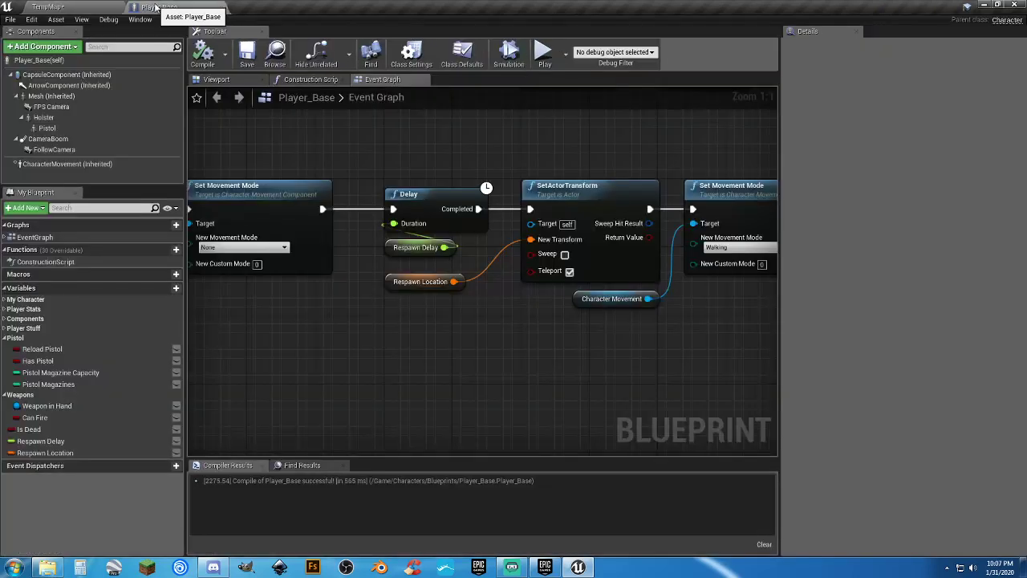
# Set the Respawn Delay variable's default value to 3 in Player_Base, and compile and save the blueprint.
pyautogui.click(158, 6)
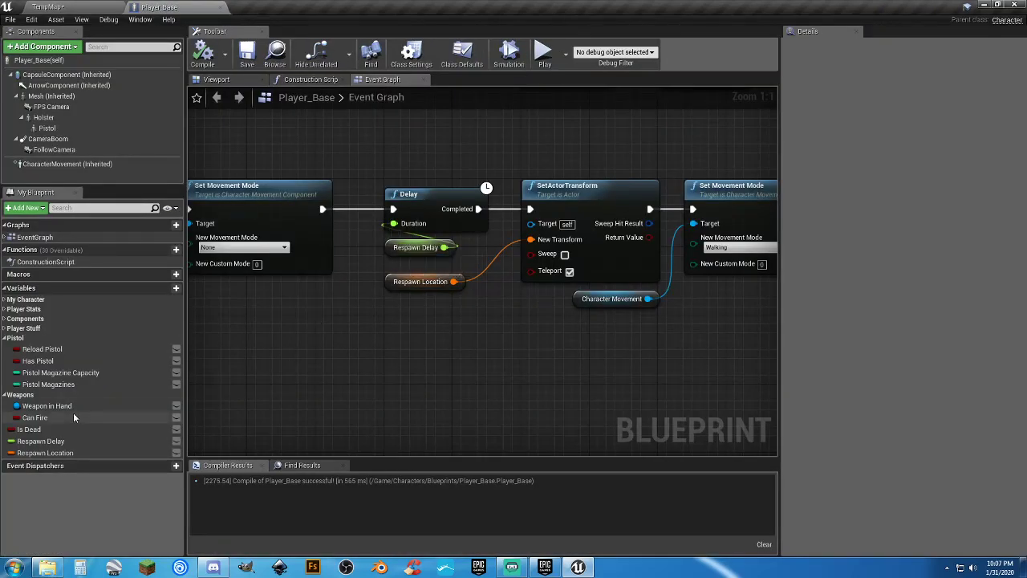
pyautogui.click(73, 440)
pyautogui.click(890, 252)
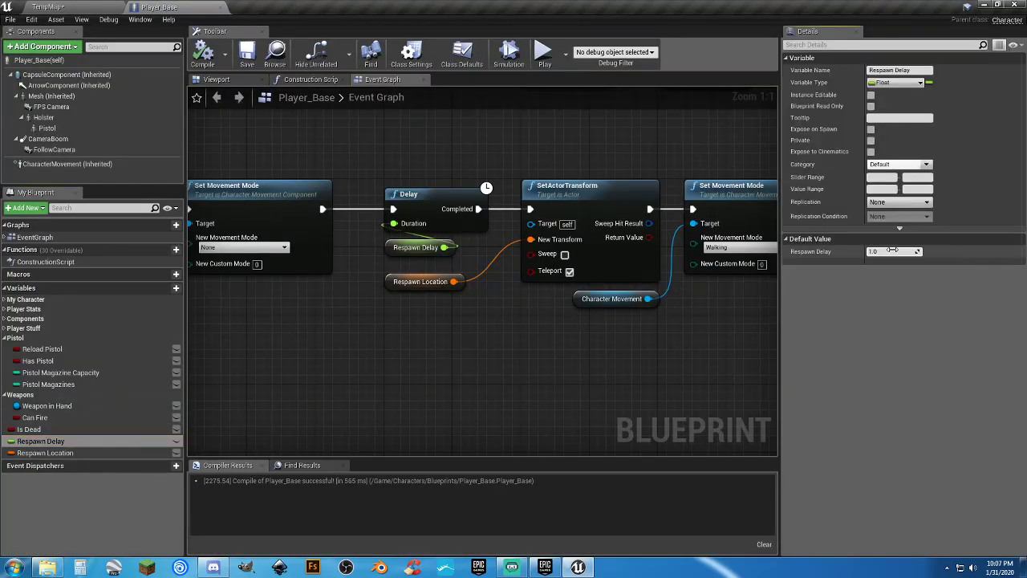
pyautogui.write('3')
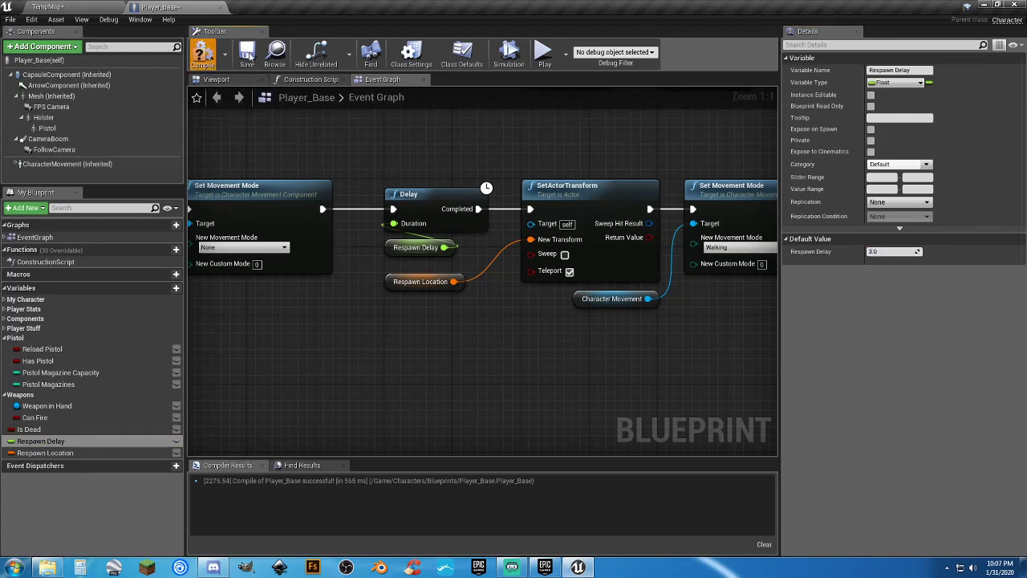
pyautogui.click(202, 54)
# Review the DEATH event chain in Player_Base, covering the Is Dead SET, both movement mode nodes, the Delay and SetActorTransform.
pyautogui.moveTo(353, 369); pyautogui.dragTo(439, 312, button='right')
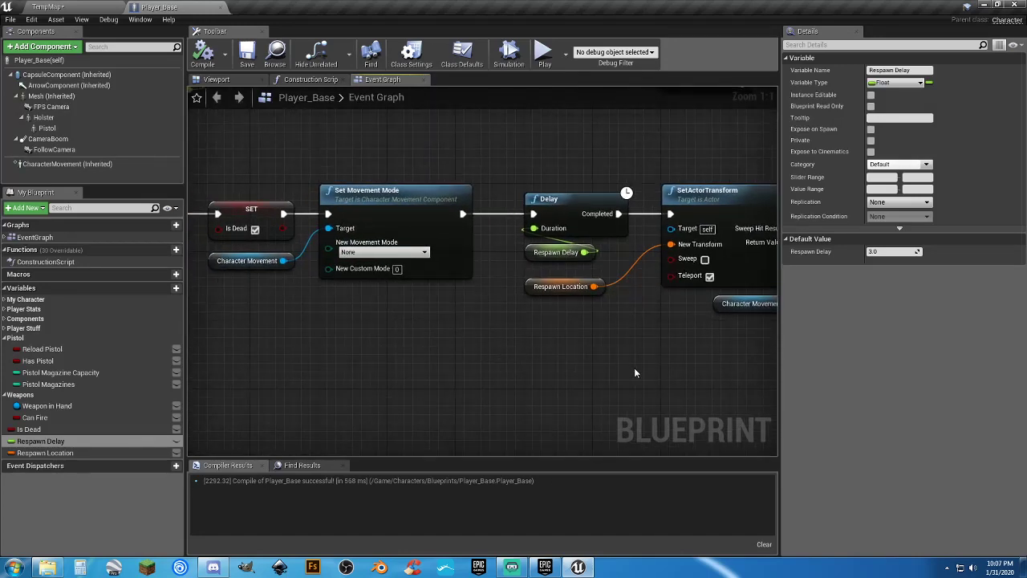
pyautogui.moveTo(634, 372); pyautogui.dragTo(524, 370, button='right')
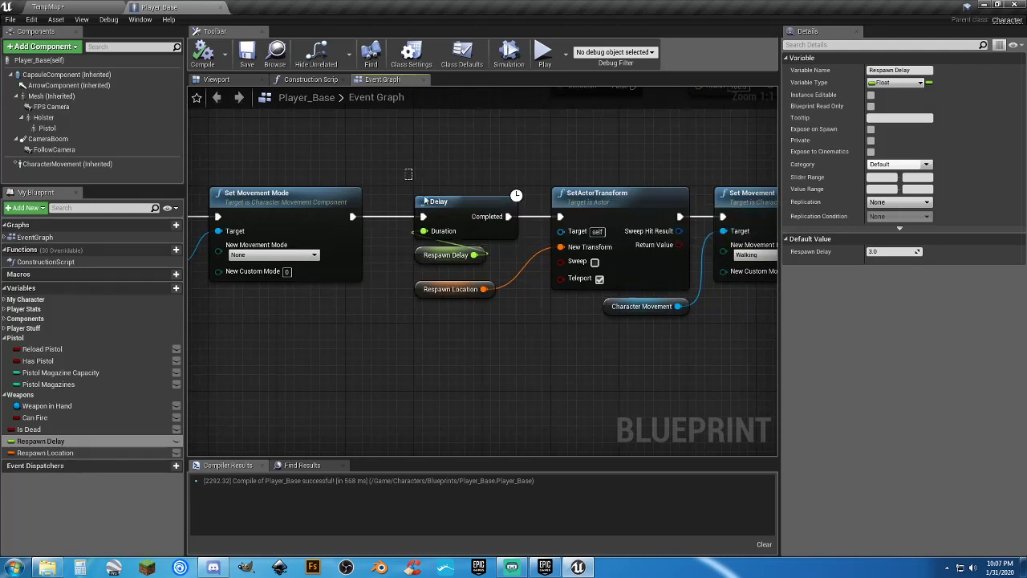
pyautogui.moveTo(405, 168); pyautogui.dragTo(475, 259)
pyautogui.click(467, 158)
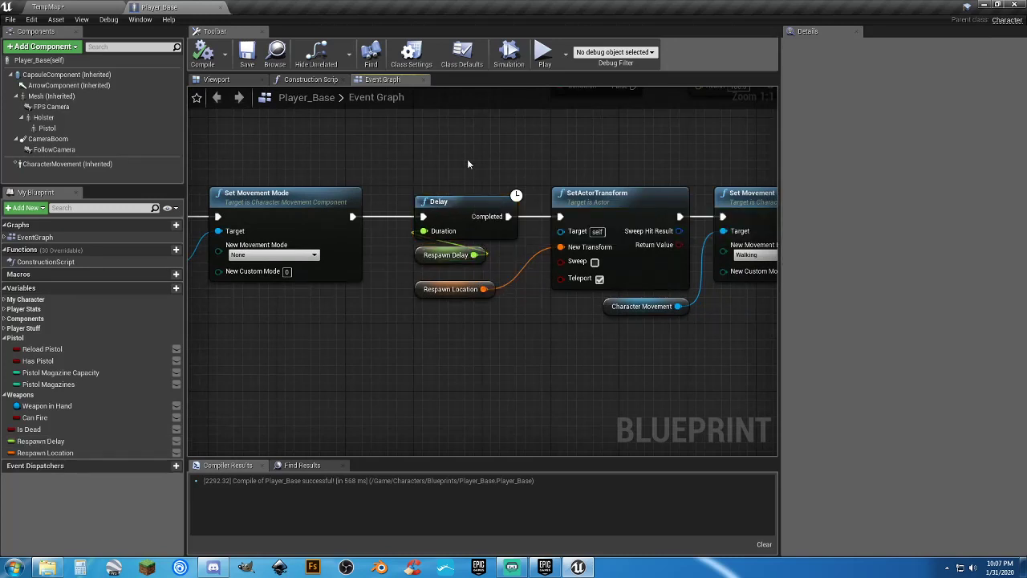
pyautogui.moveTo(400, 369); pyautogui.dragTo(419, 381, button='right')
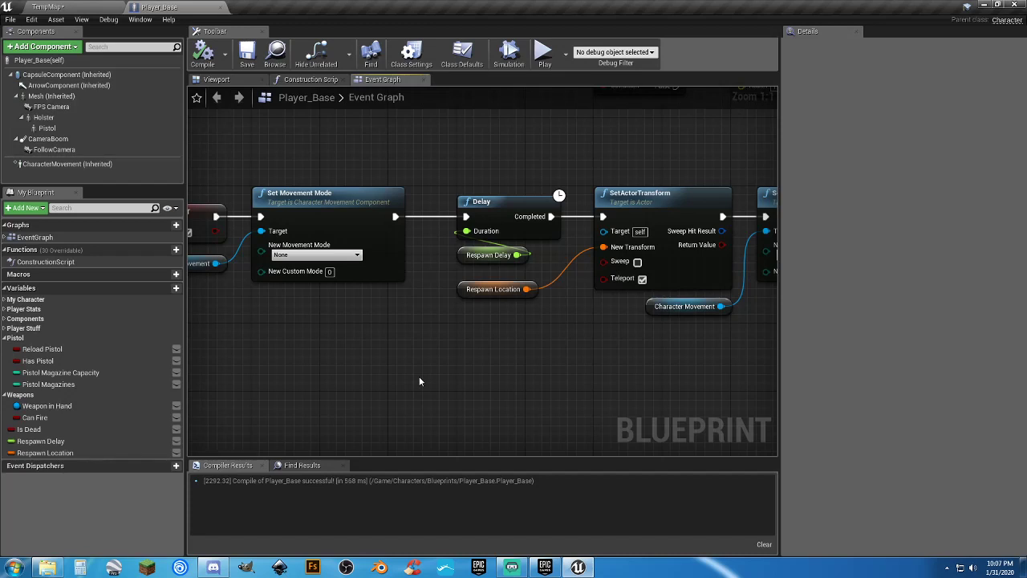
pyautogui.moveTo(446, 172); pyautogui.dragTo(710, 329)
pyautogui.moveTo(615, 379); pyautogui.dragTo(466, 404, button='right')
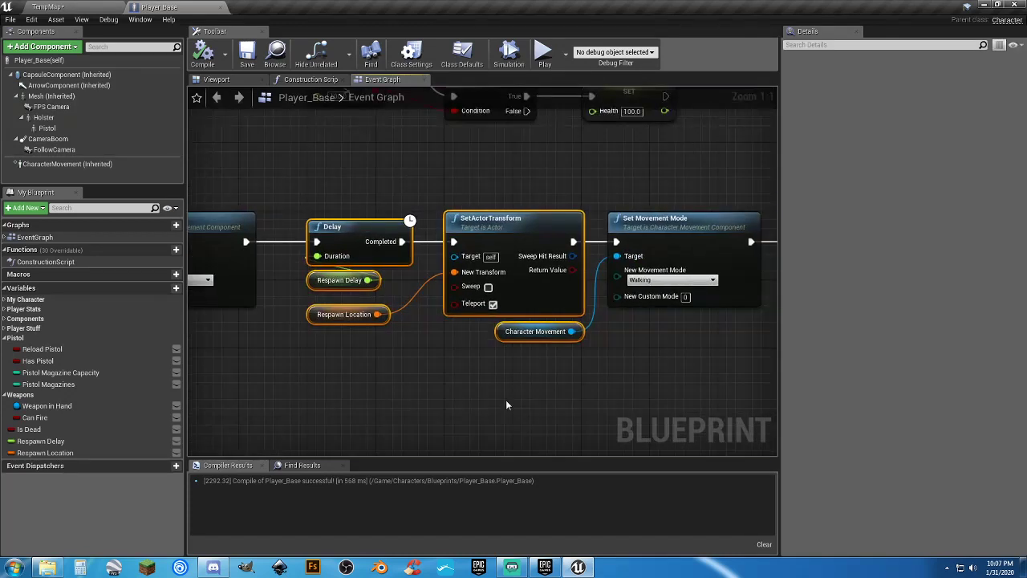
pyautogui.click(446, 400)
pyautogui.moveTo(257, 384); pyautogui.dragTo(535, 372, button='right')
pyautogui.moveTo(306, 298); pyautogui.dragTo(343, 300, button='right')
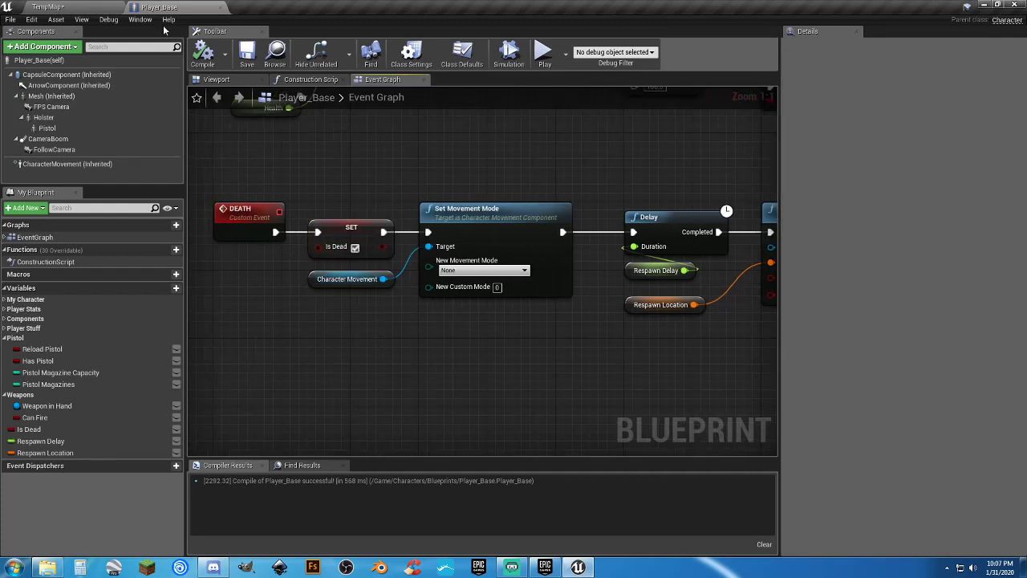
# Open the Unarmed animation blueprint from Characters/Animations and inspect the transition rules between Idle/Run and Death in the Default state machine.
pyautogui.click(103, 10)
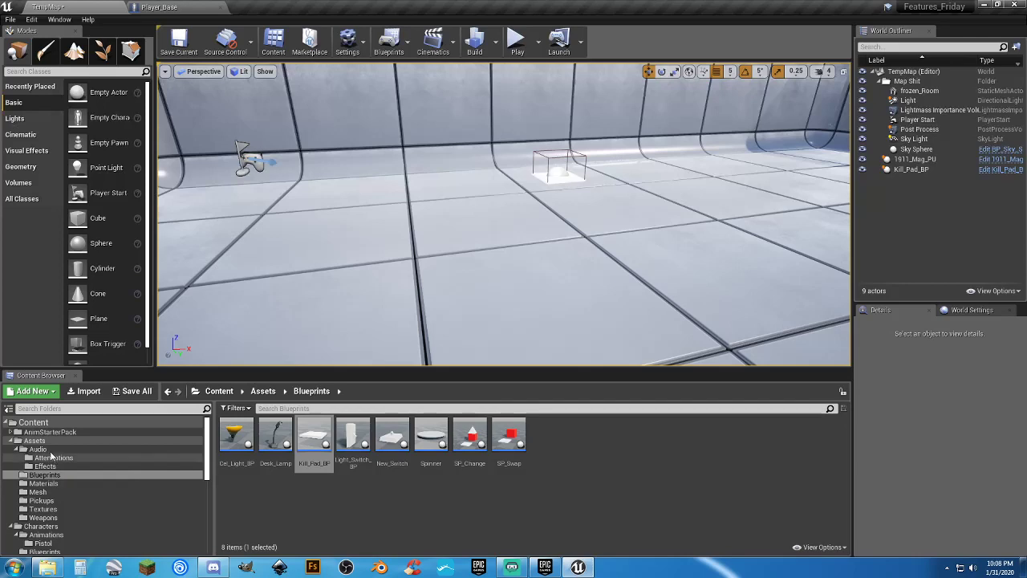
pyautogui.click(80, 533)
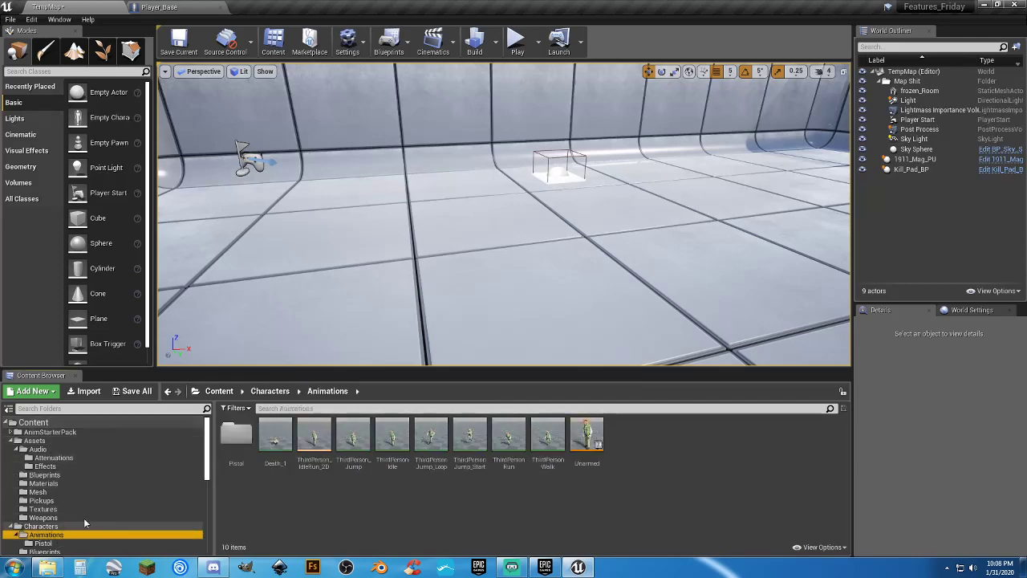
pyautogui.doubleClick(585, 475)
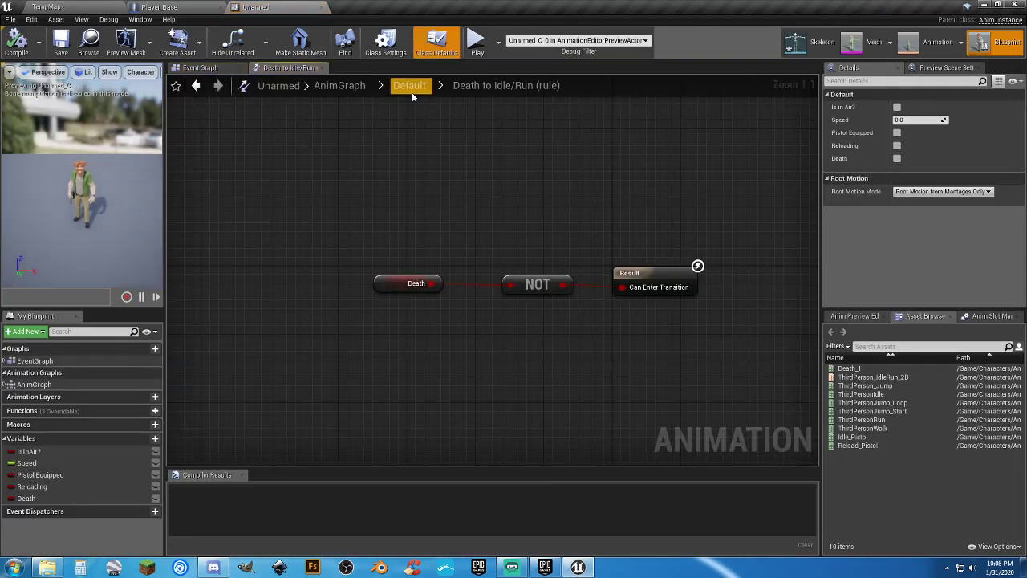
pyautogui.click(412, 88)
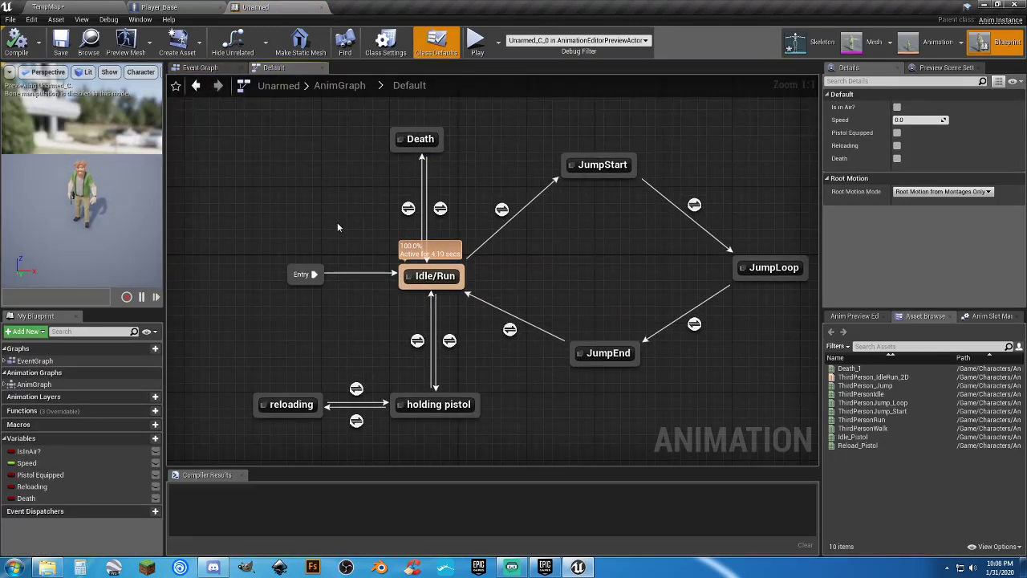
pyautogui.moveTo(409, 212)
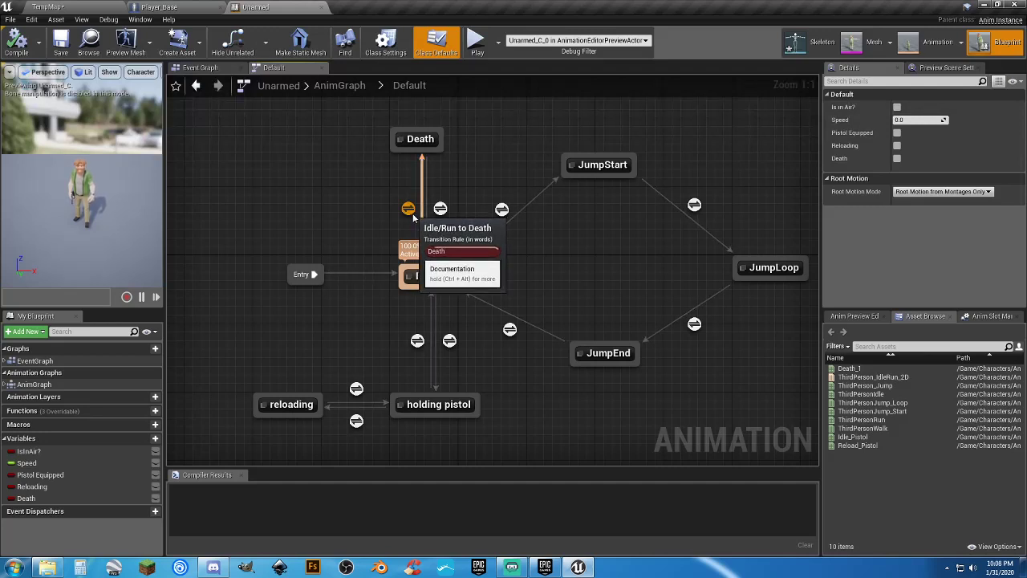
pyautogui.moveTo(444, 215)
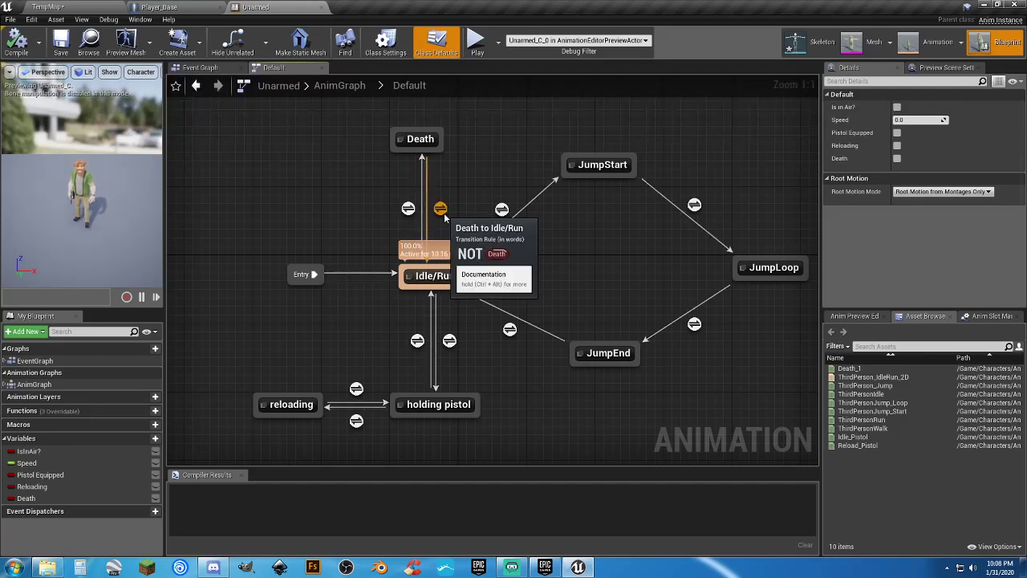
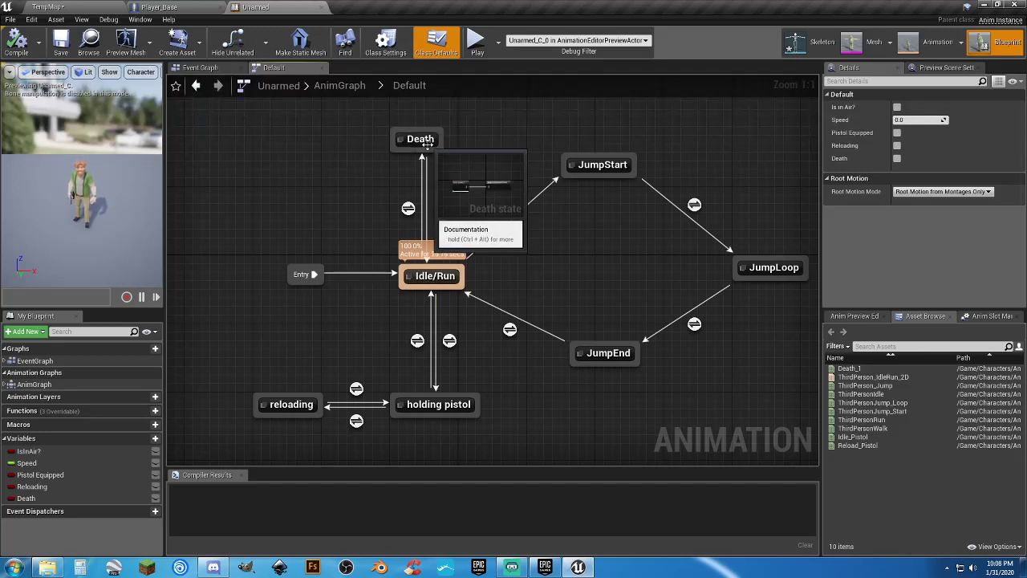
# Disable Loop Animation on the Play Death_1 node in the Death state, and compile and save Unarmed.
pyautogui.click(428, 142)
pyautogui.doubleClick(427, 143)
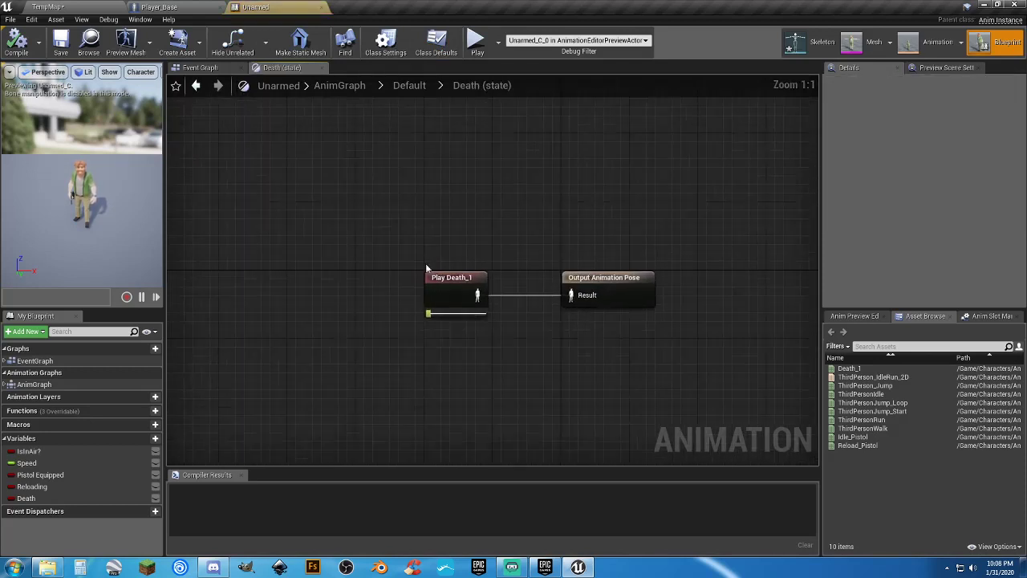
pyautogui.click(466, 278)
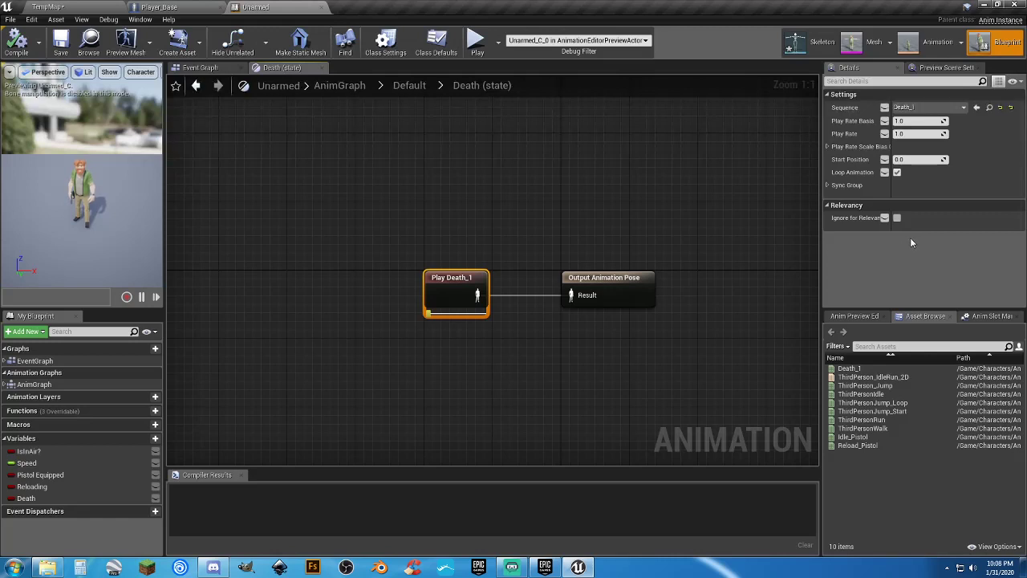
pyautogui.click(898, 173)
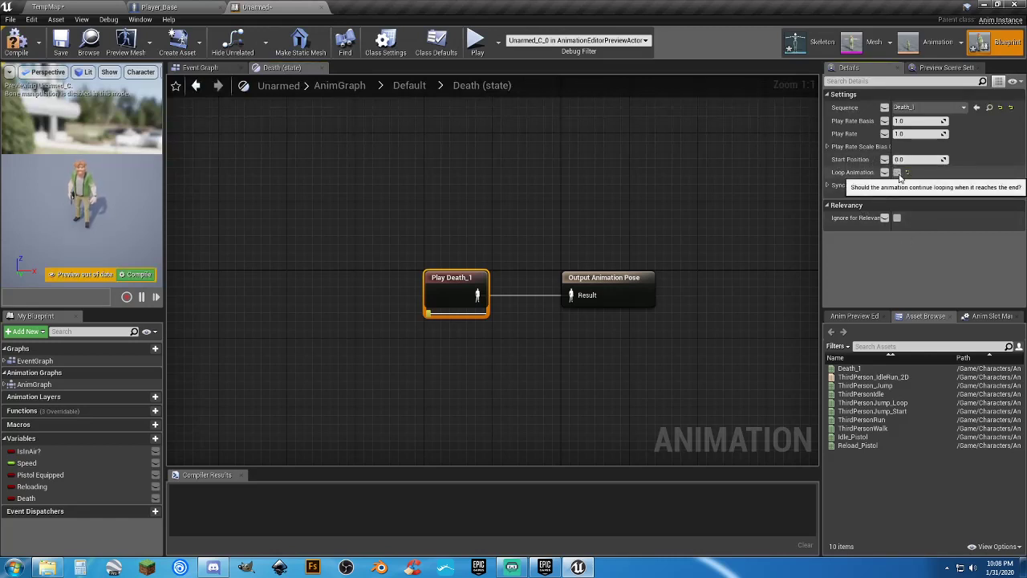
pyautogui.click(17, 40)
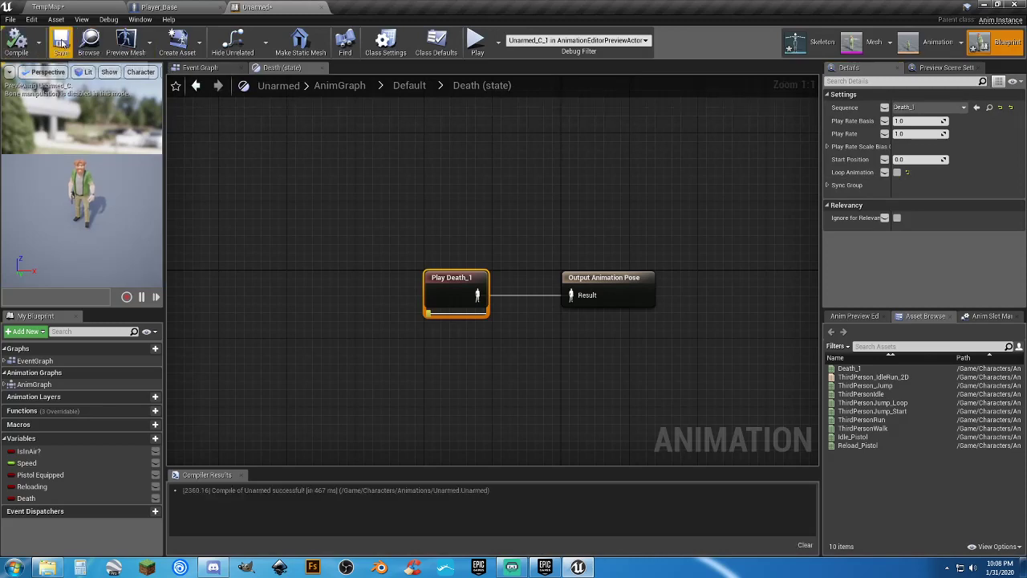
pyautogui.click(61, 40)
# Play-test TempMap by walking onto the kill pad to check the non-looping death animation and respawn, and return to Player_Base.
pyautogui.click(48, 6)
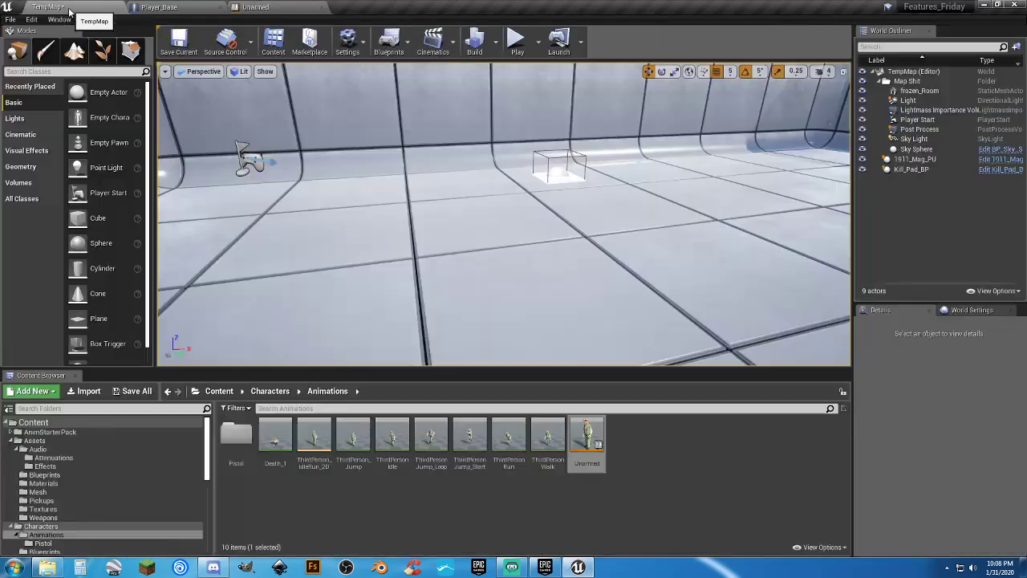
pyautogui.click(518, 41)
pyautogui.press('w')
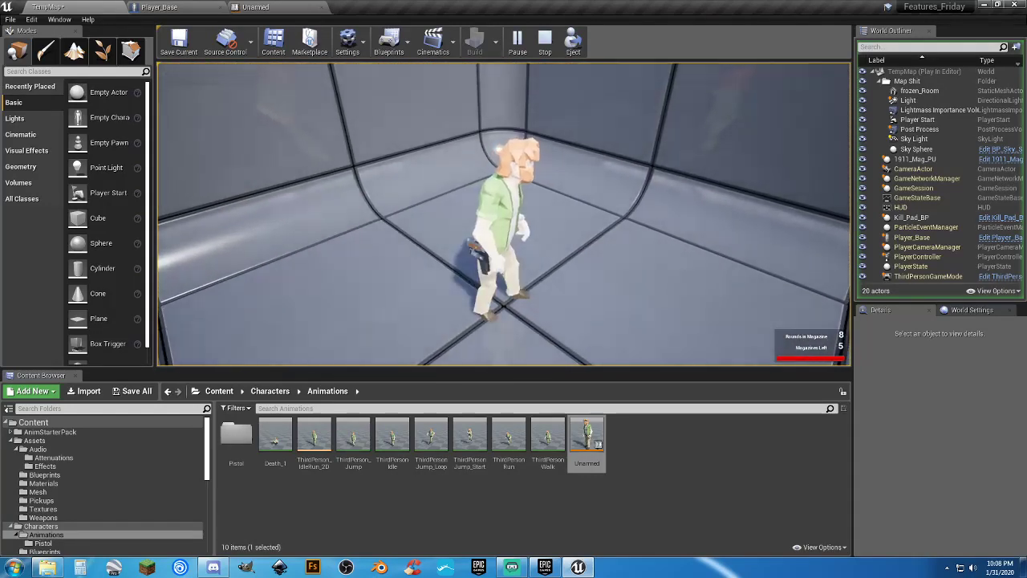
pyautogui.press('w')
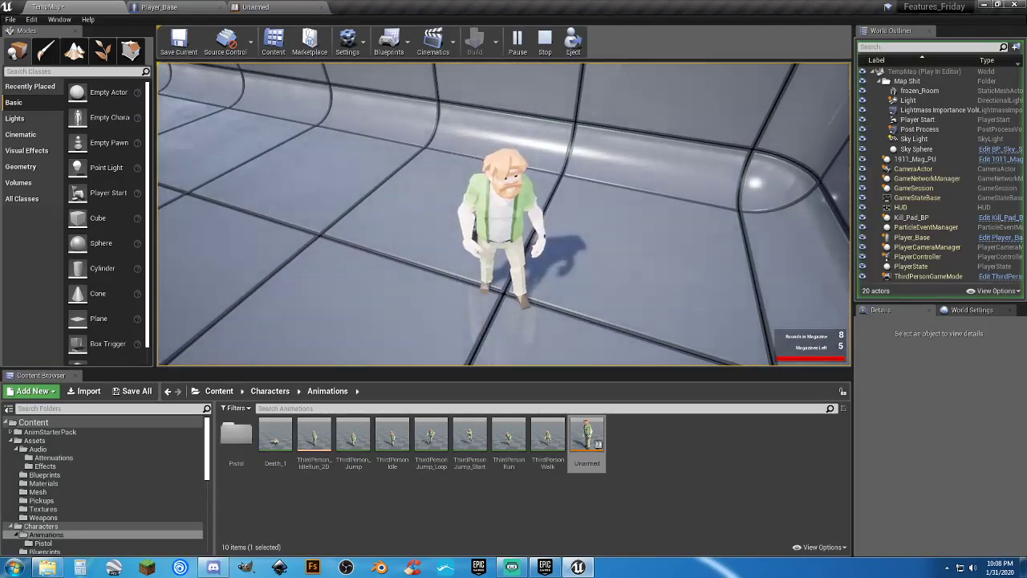
pyautogui.press('w')
pyautogui.press('d')
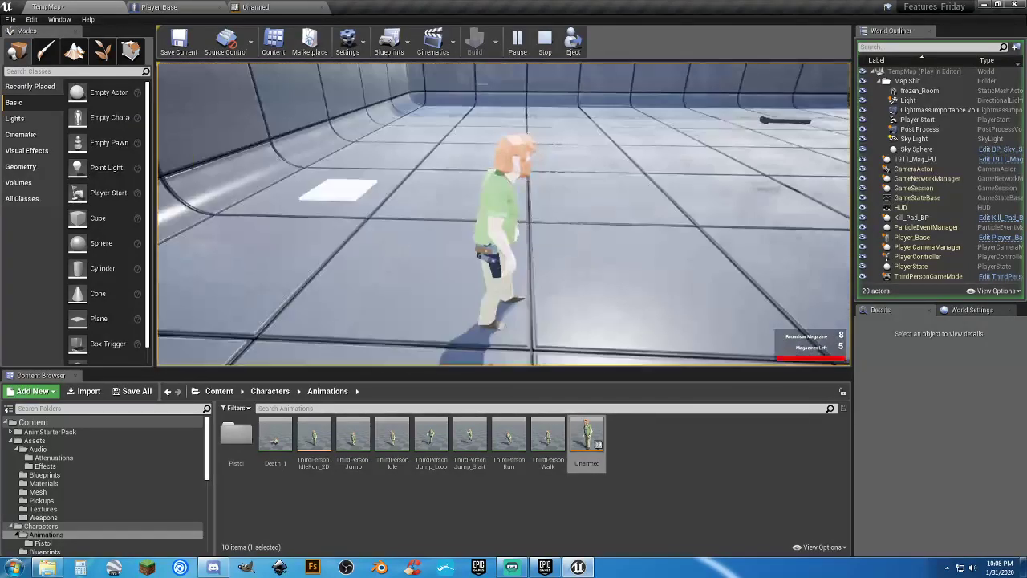
pyautogui.press('Escape')
pyautogui.click(159, 7)
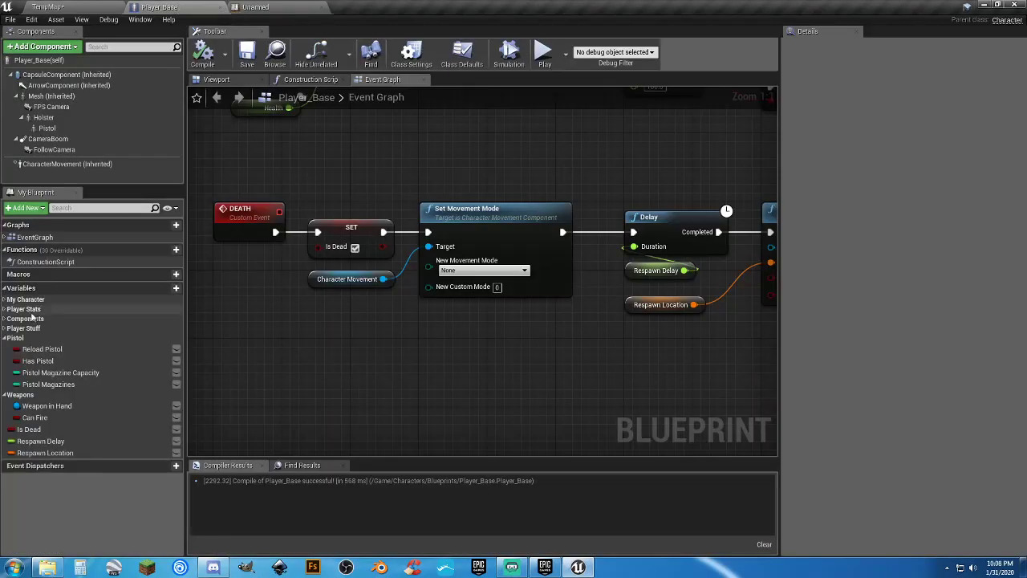
# Set the Respawn Delay variable's default value to 5.0 and compile Player_Base.
pyautogui.click(634, 273)
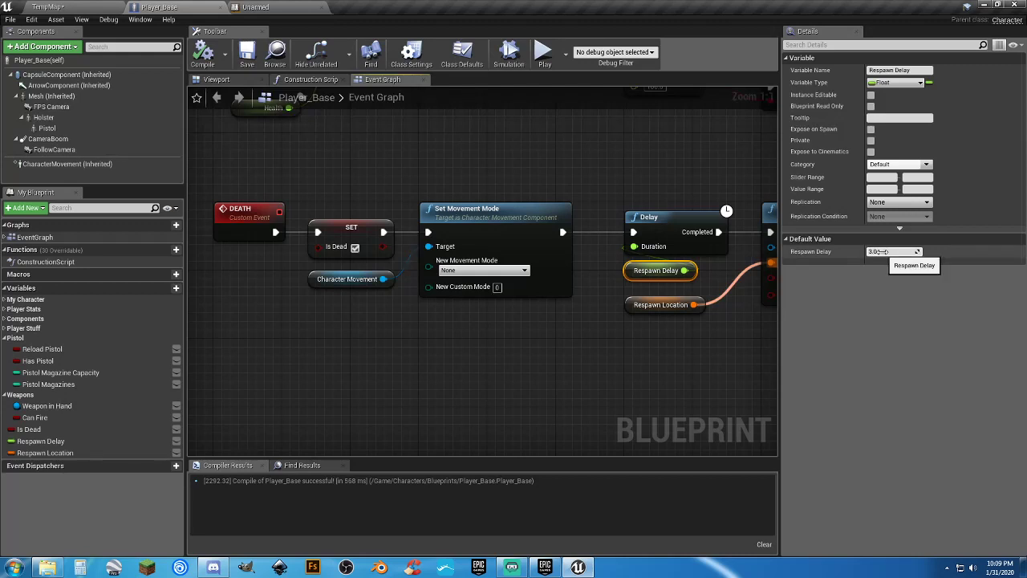
pyautogui.click(509, 361)
pyautogui.moveTo(564, 359); pyautogui.dragTo(437, 359, button='right')
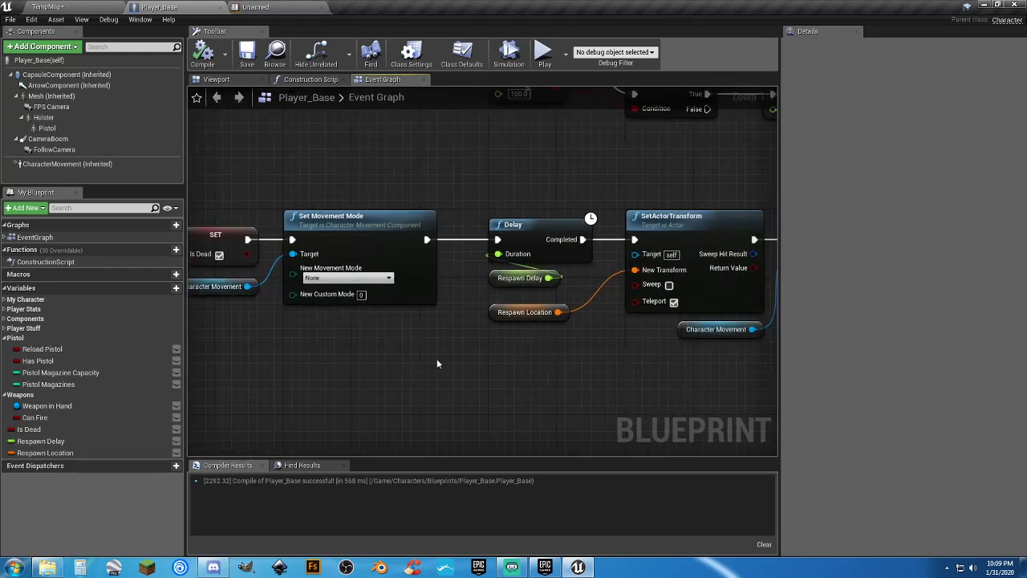
pyautogui.click(40, 441)
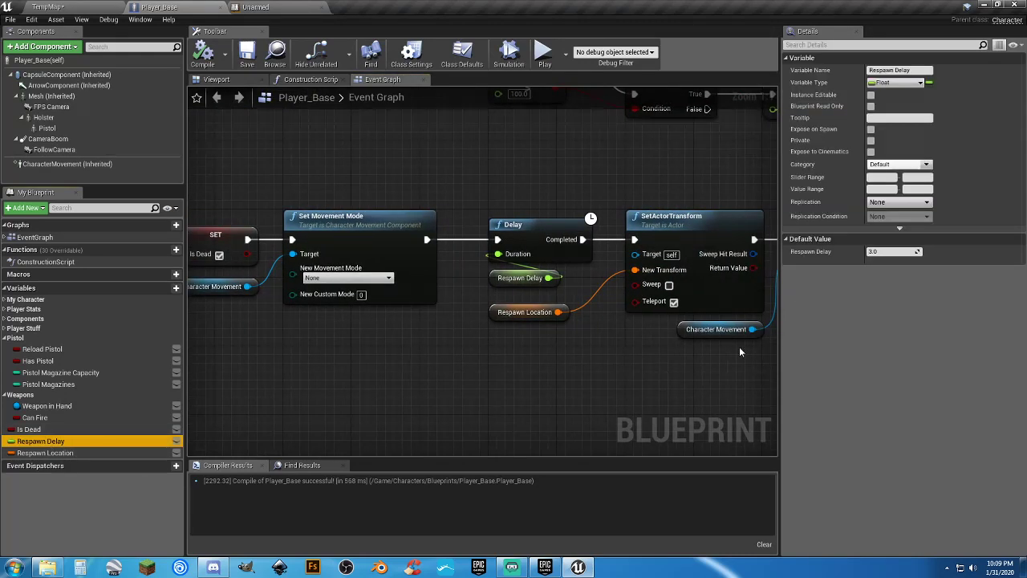
pyautogui.click(881, 251)
pyautogui.write('5')
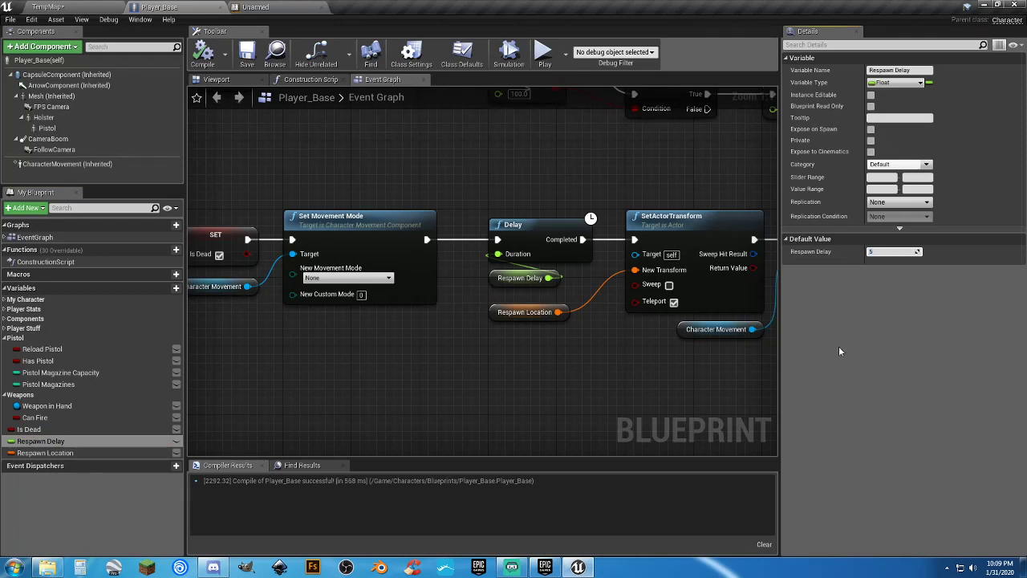
pyautogui.press('Return')
pyautogui.click(203, 54)
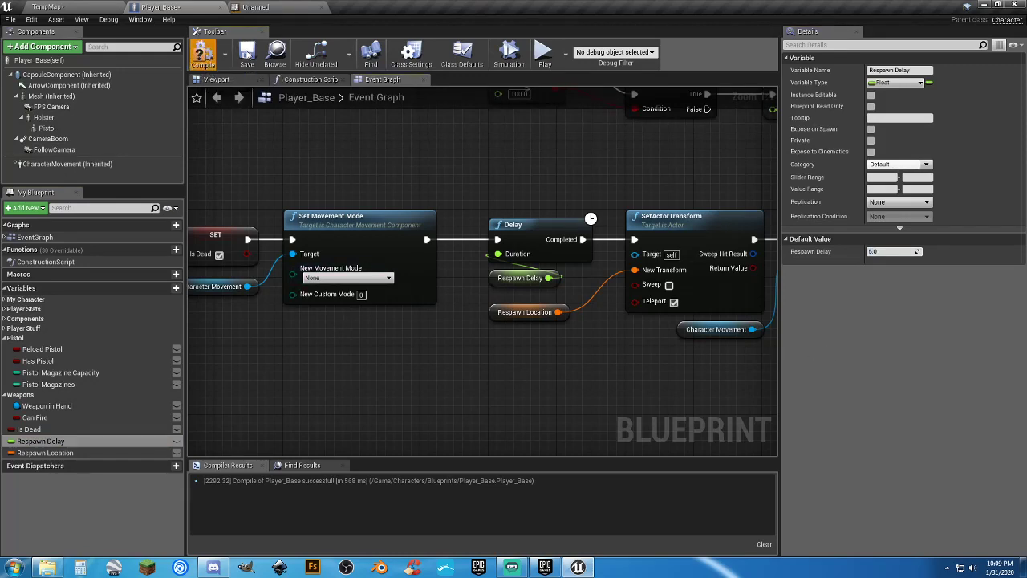
# Play-test TempMap by running onto the kill pad to check the death pose and respawn delay, and move around after respawning.
pyautogui.click(88, 7)
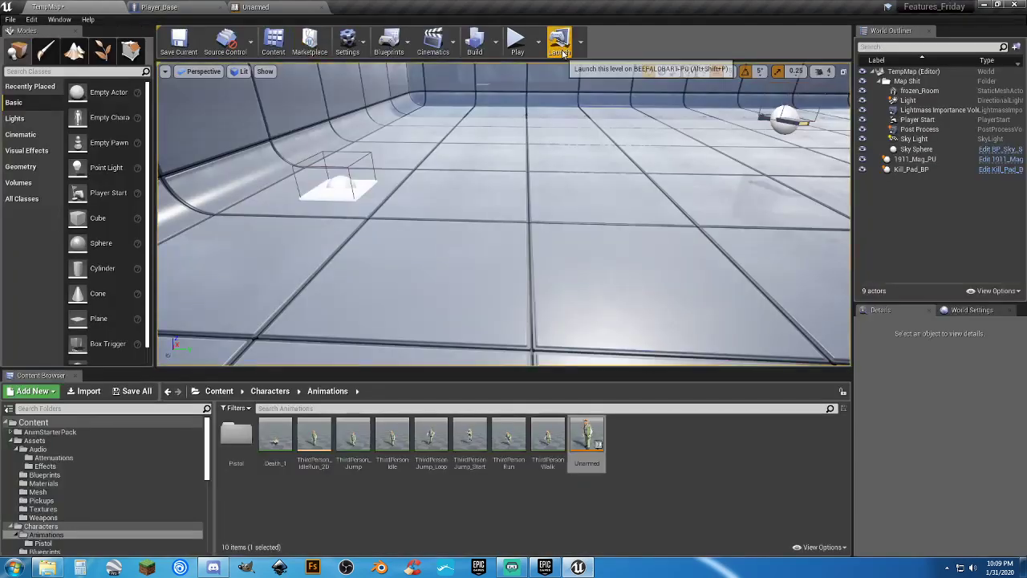
pyautogui.click(517, 40)
pyautogui.press('w')
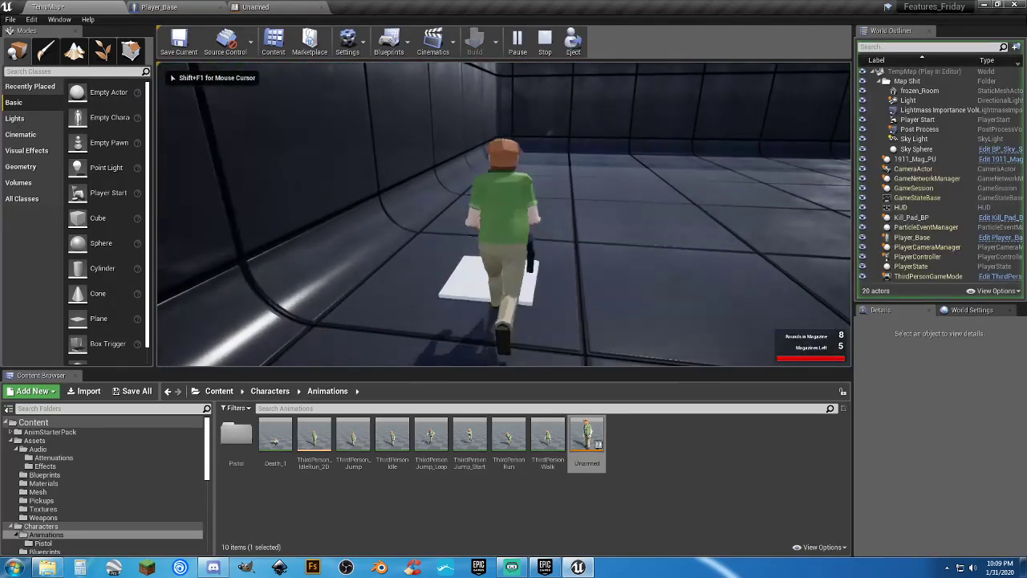
pyautogui.press('space')
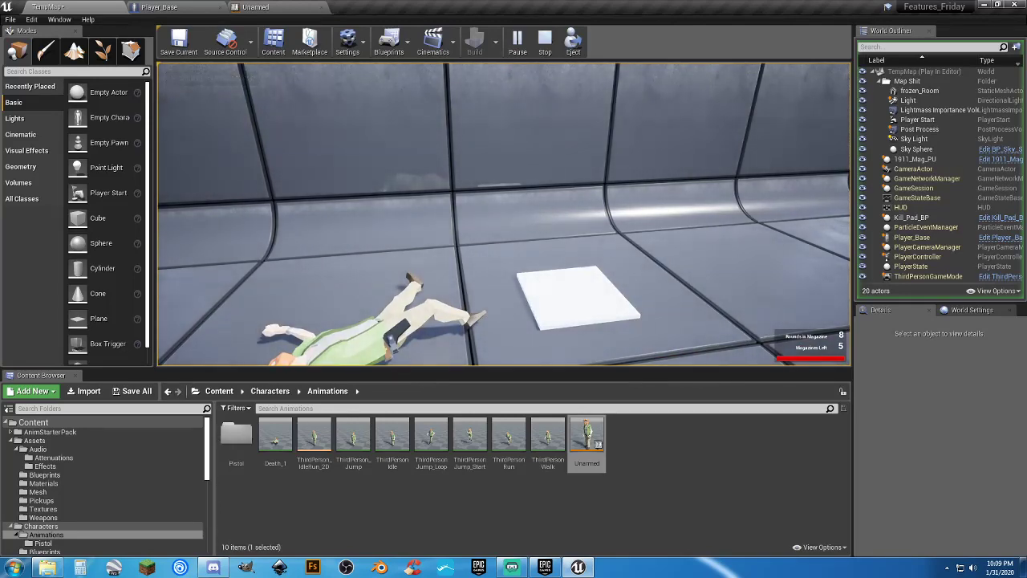
pyautogui.press('w')
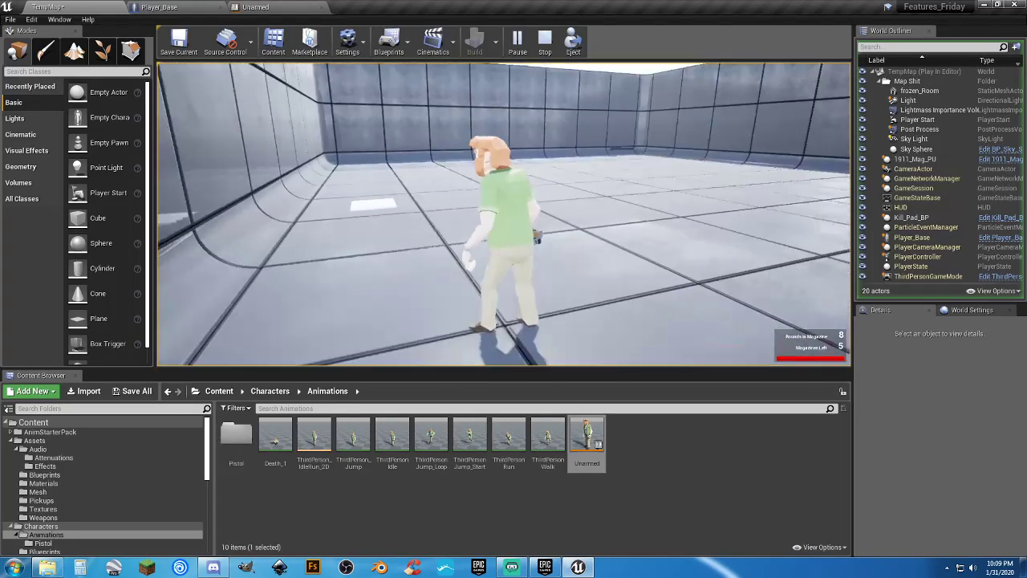
pyautogui.press('w')
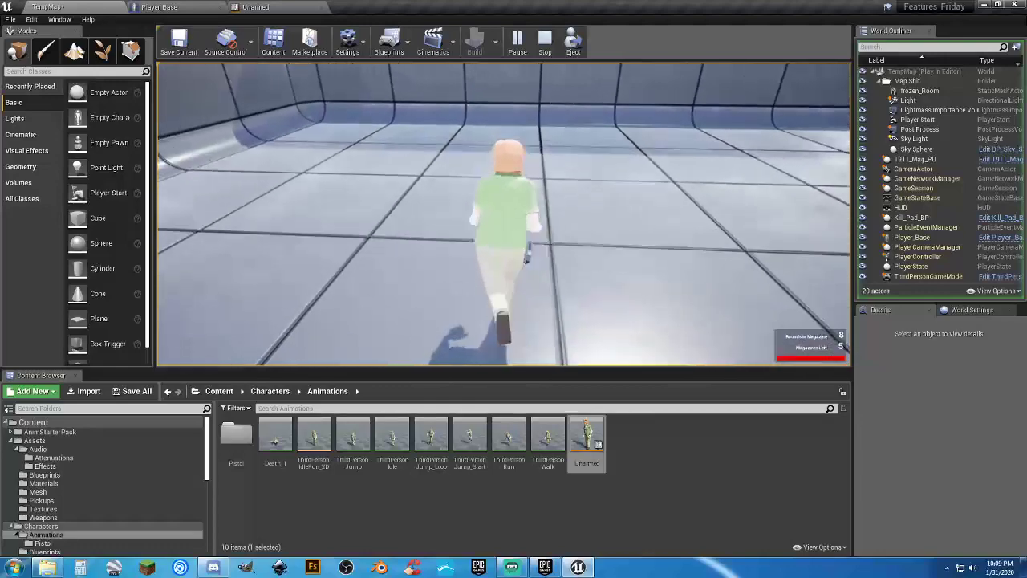
pyautogui.press('w')
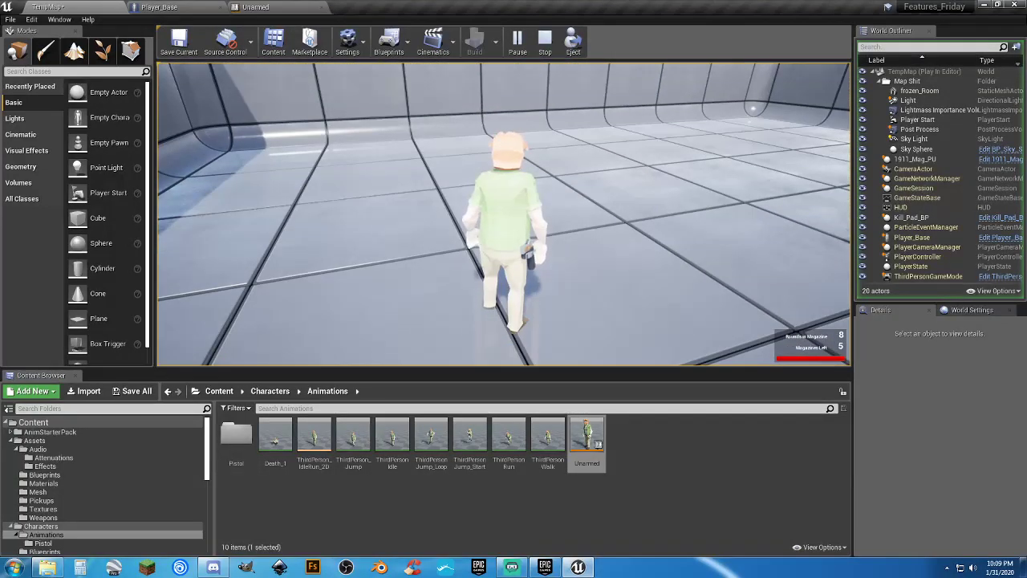
pyautogui.press('w')
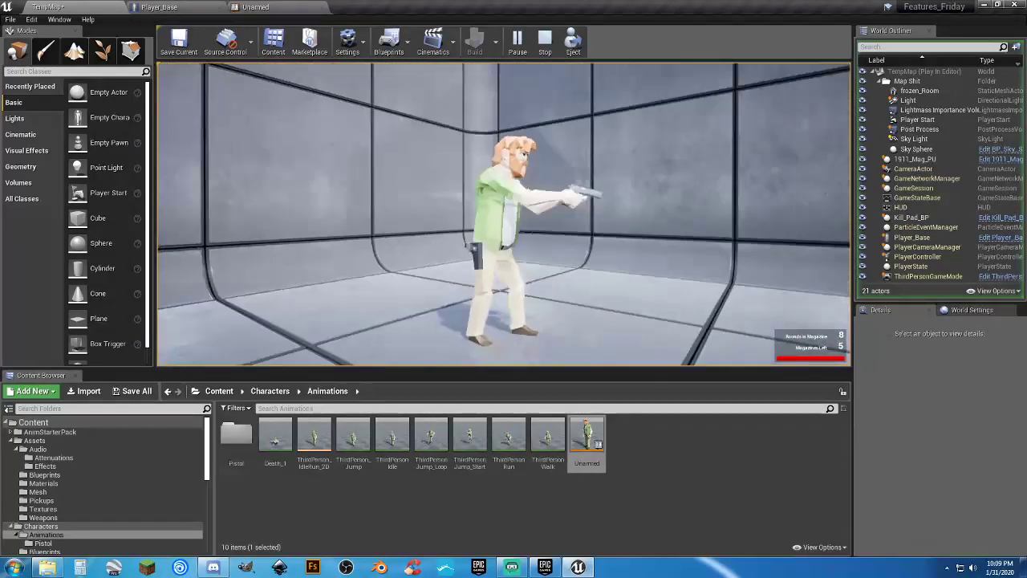
# Draw and holster the pistol repeatedly in the running play-test to check weapon switching after the respawn.
pyautogui.press('1')
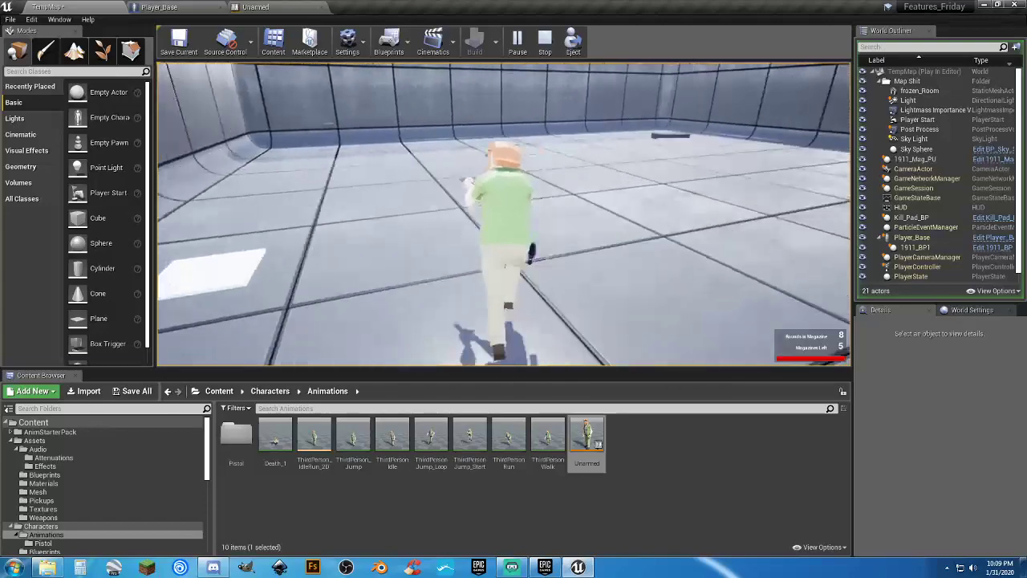
pyautogui.press('1')
pyautogui.press('1')
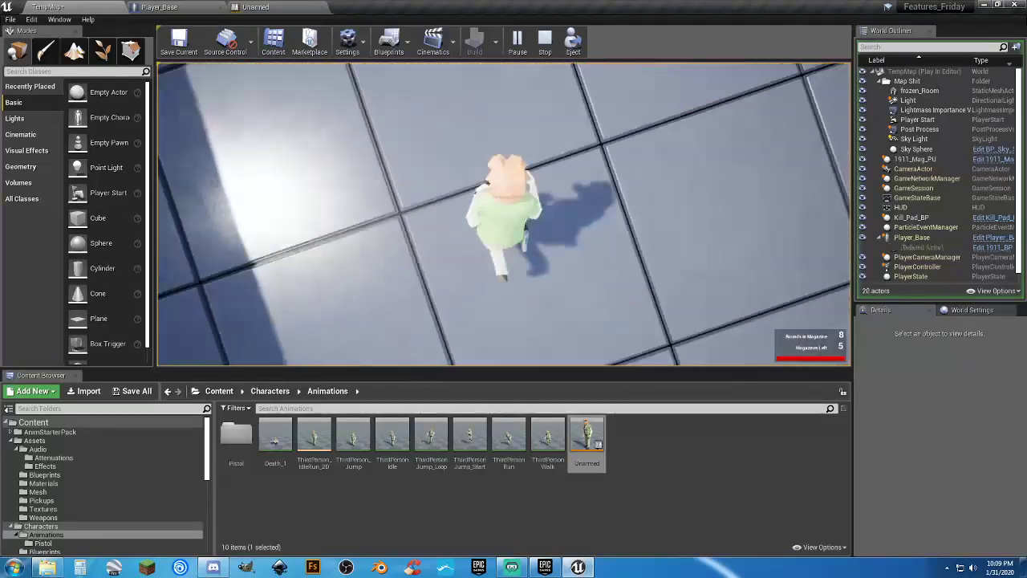
pyautogui.press('1')
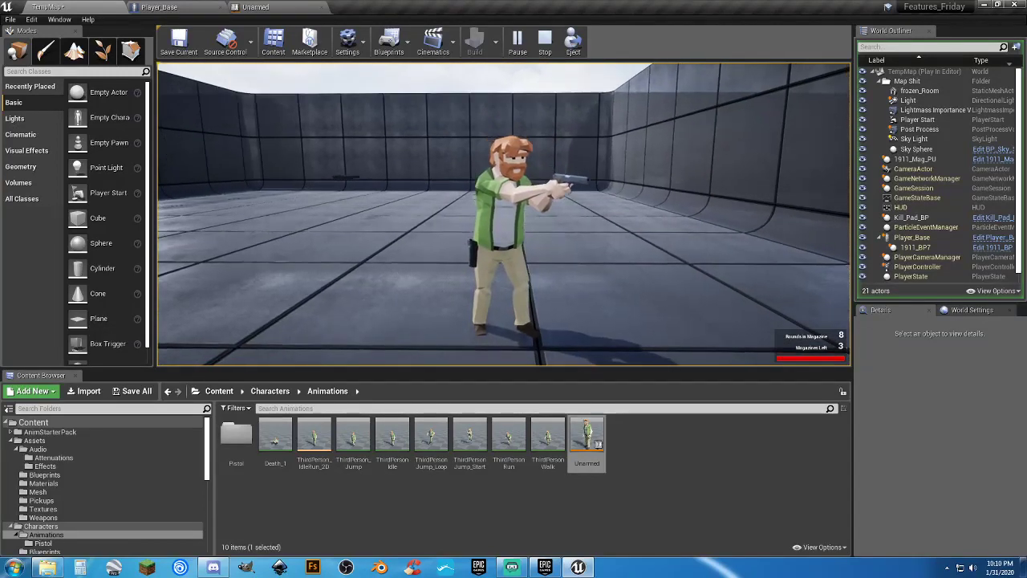
# Fire the pistol until its magazine is empty and reload it in the play-test.
pyautogui.click(504, 214)
pyautogui.click(504, 214)
pyautogui.click(503, 214)
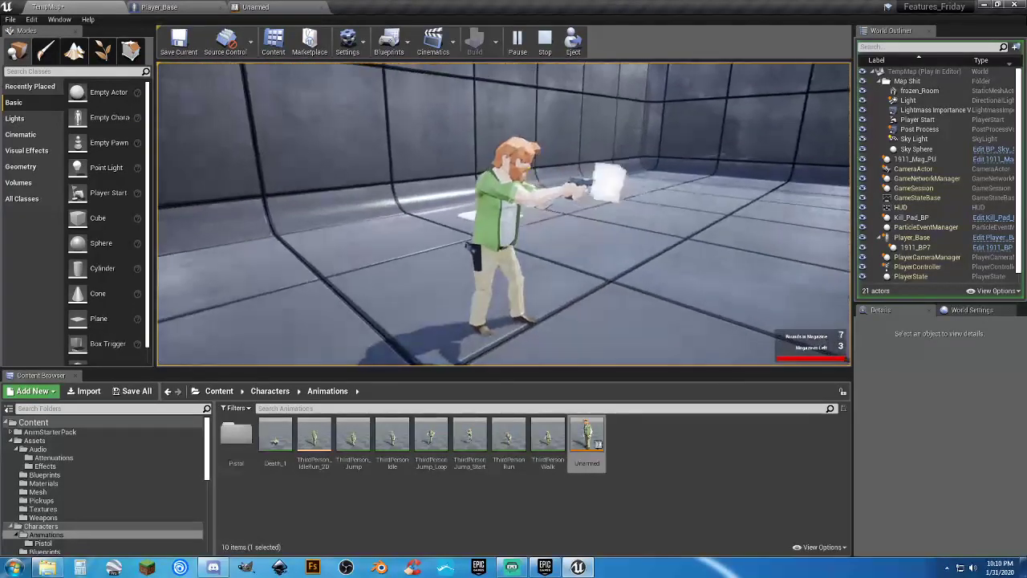
pyautogui.click(504, 214)
pyautogui.click(504, 214)
pyautogui.click(504, 215)
pyautogui.click(503, 214)
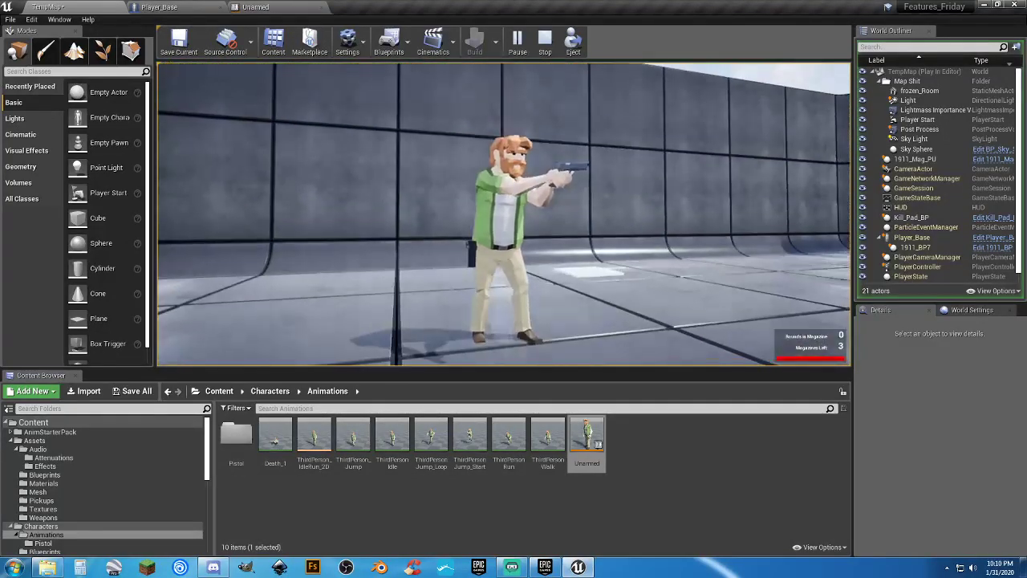
pyautogui.press('r')
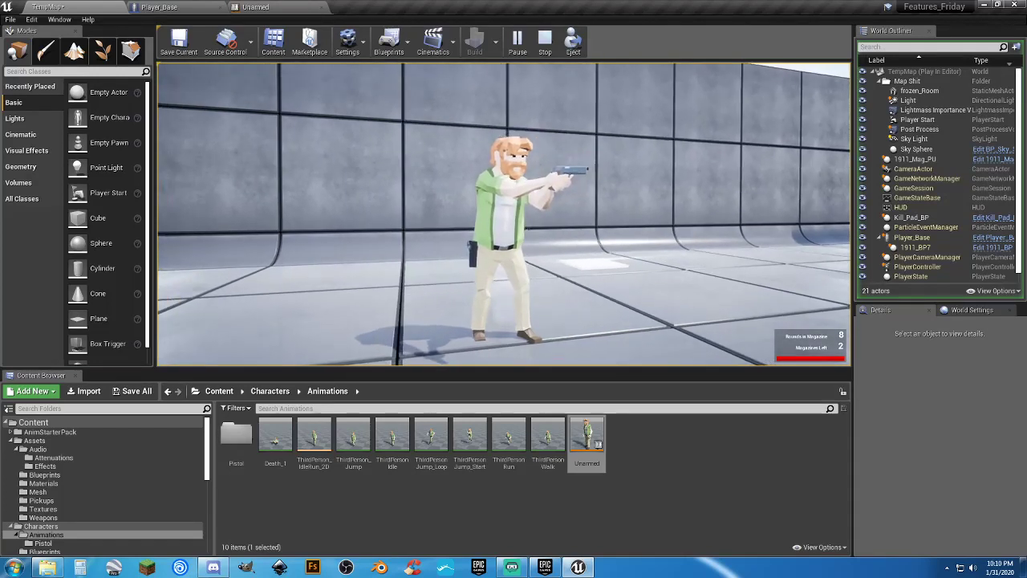
# Fire off the reloaded magazine to examine the gunshot particle effect, and stop the play-test.
pyautogui.click(504, 214)
pyautogui.click(504, 214)
pyautogui.click(504, 214)
pyautogui.click(503, 214)
pyautogui.click(504, 214)
pyautogui.click(503, 214)
pyautogui.click(503, 214)
pyautogui.click(504, 214)
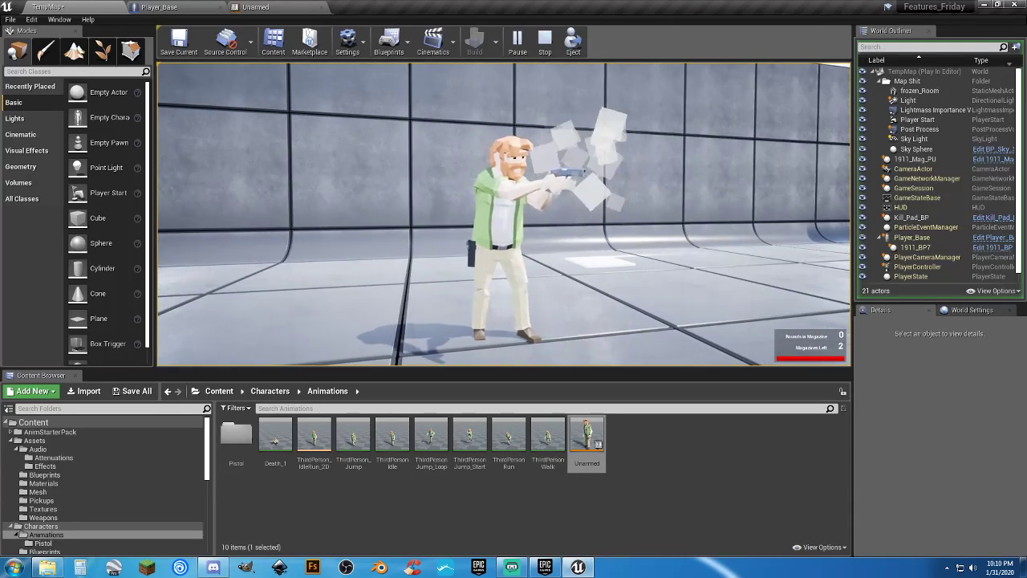
pyautogui.press('Escape')
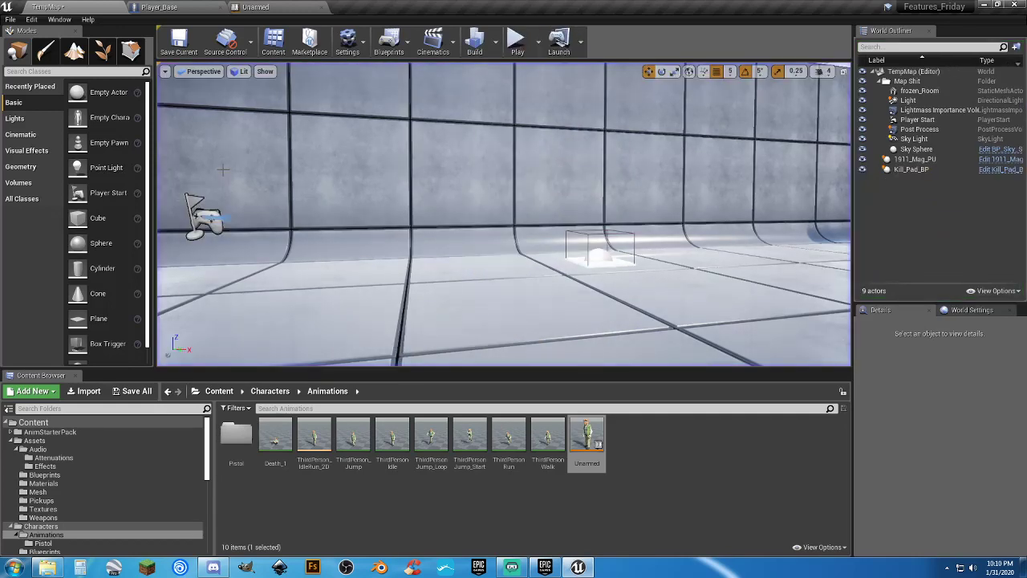
# Open the FX_Gunshot particle system from the PolygonHeist/ParticleFX folder.
pyautogui.scroll(-3, 34, 503)
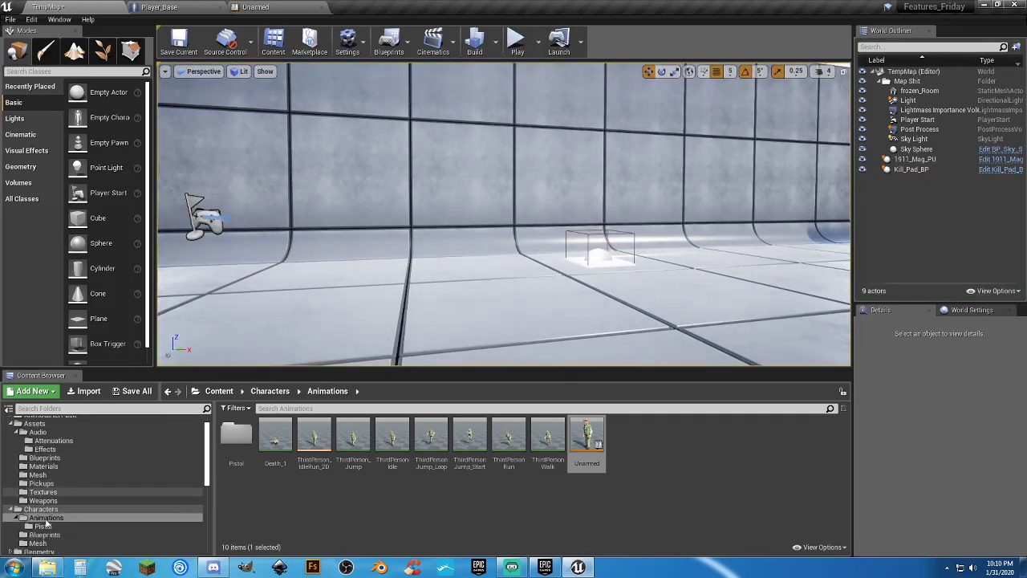
pyautogui.scroll(-2, 61, 491)
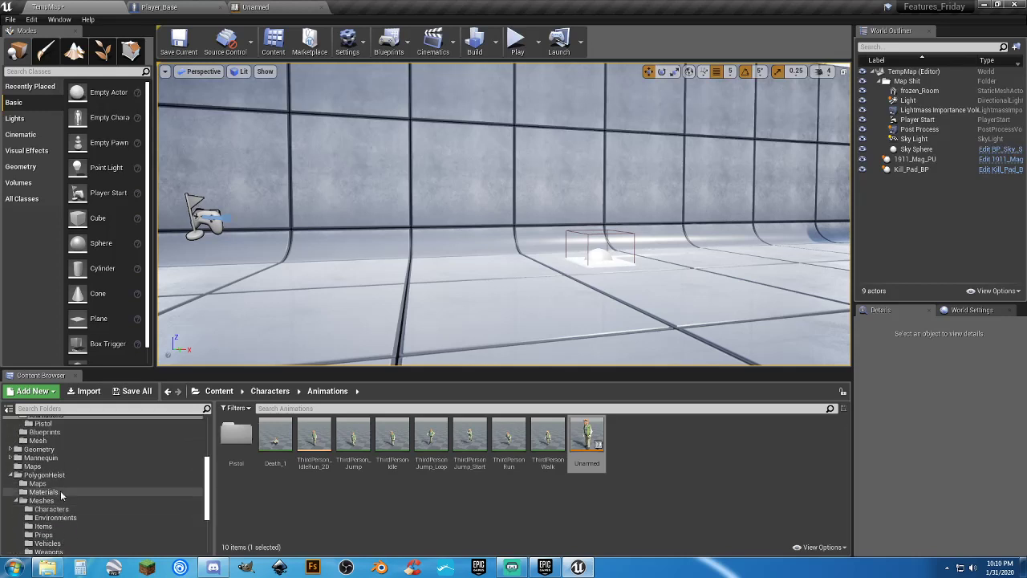
pyautogui.scroll(-3, 61, 495)
pyautogui.click(46, 517)
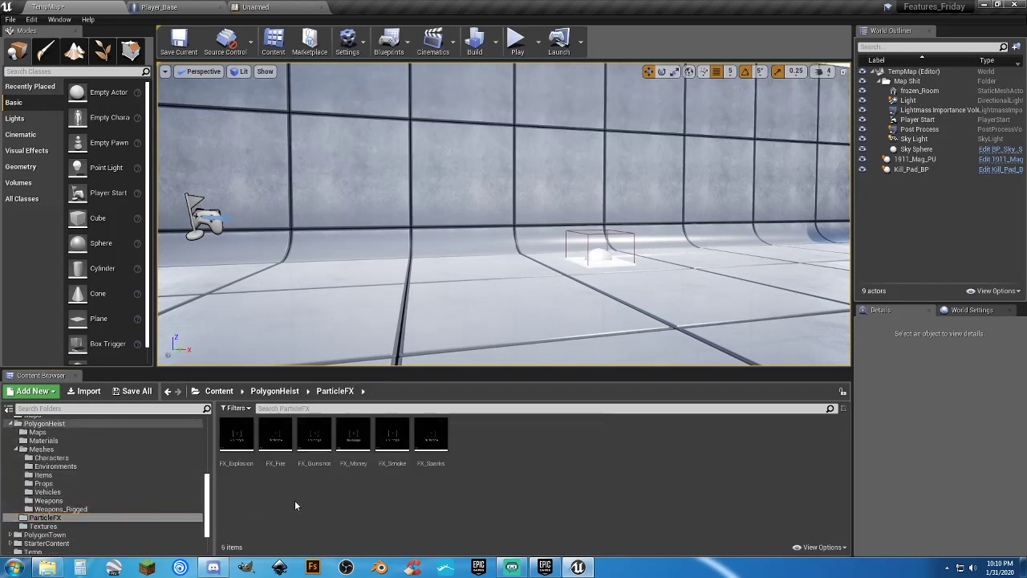
pyautogui.doubleClick(314, 437)
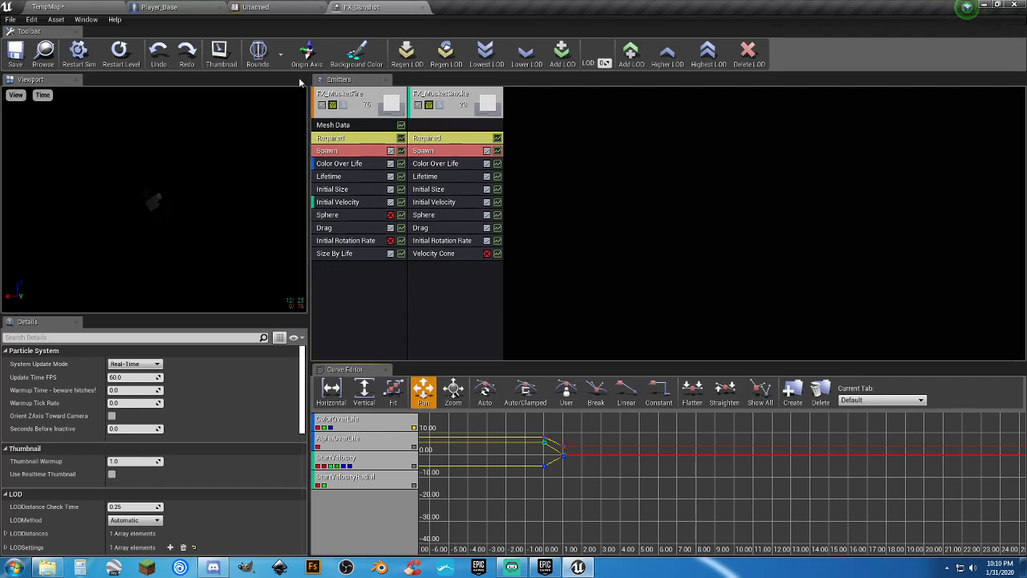
# Check the Emitter Loops setting in the Required modules of FX_MusketFire and FX_MusketSmoke, and save FX_Gunshot.
pyautogui.click(335, 140)
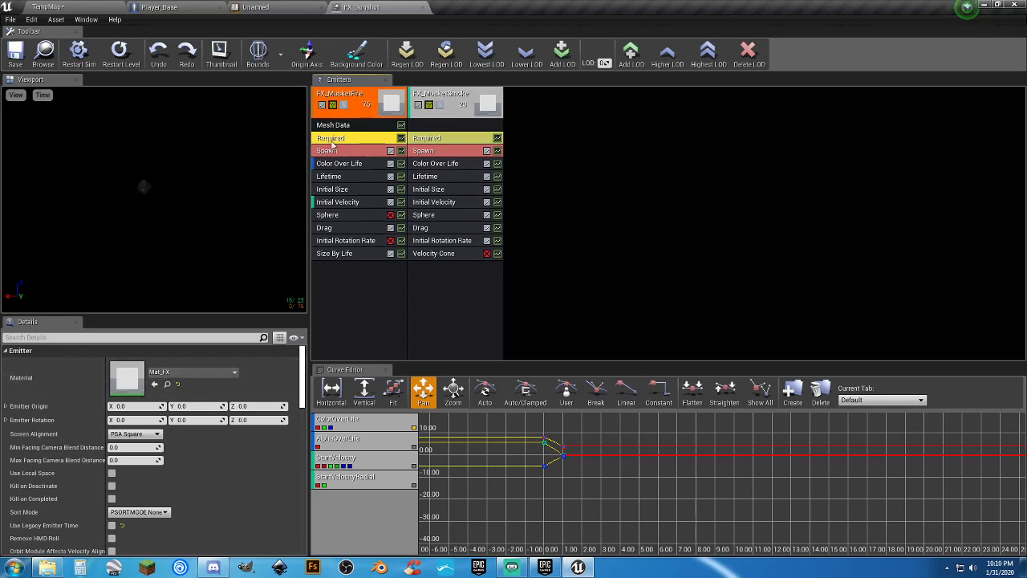
pyautogui.scroll(-5, 184, 420)
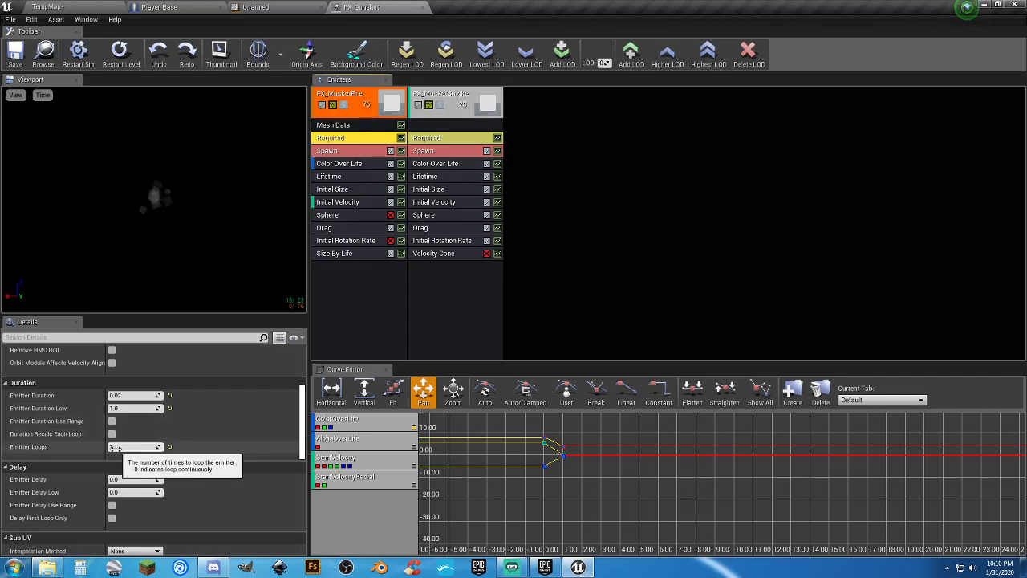
pyautogui.click(17, 57)
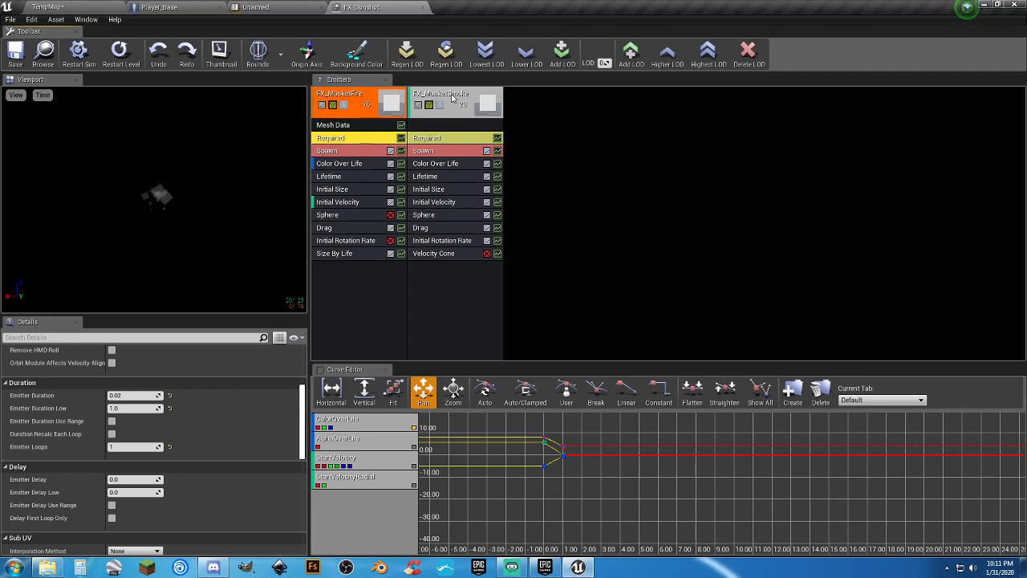
pyautogui.click(452, 97)
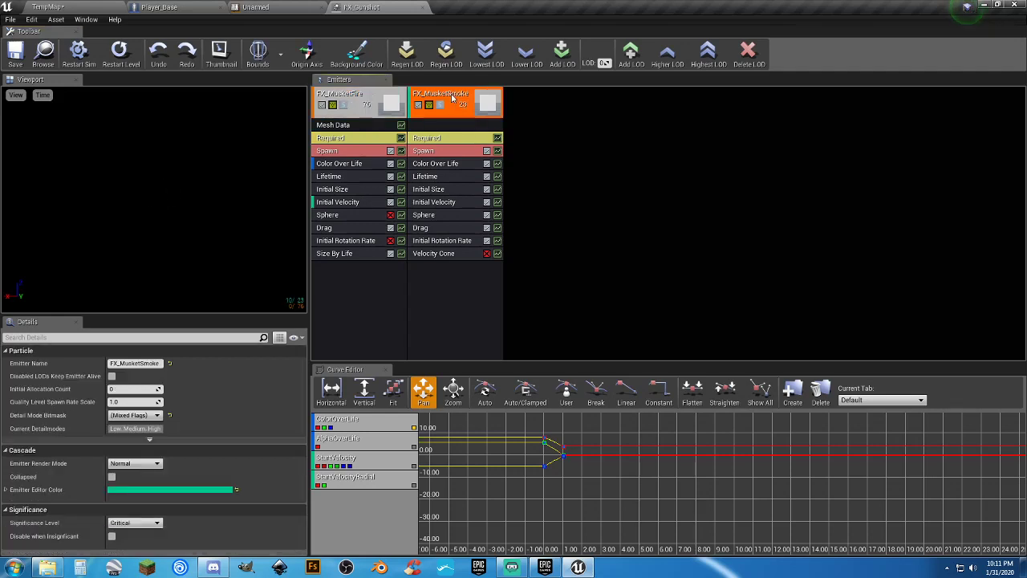
pyautogui.click(432, 141)
pyautogui.scroll(-5, 215, 429)
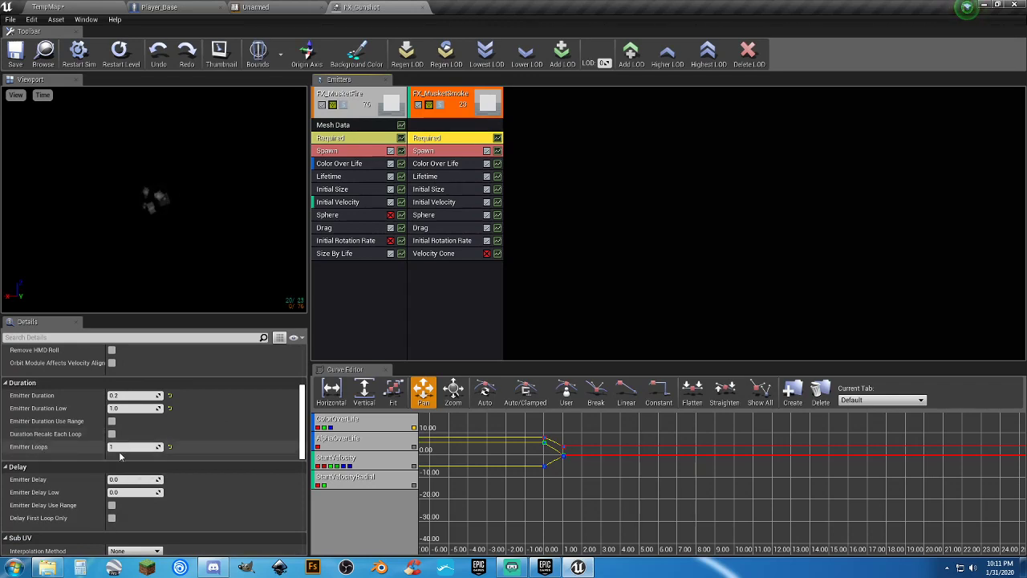
pyautogui.click(13, 63)
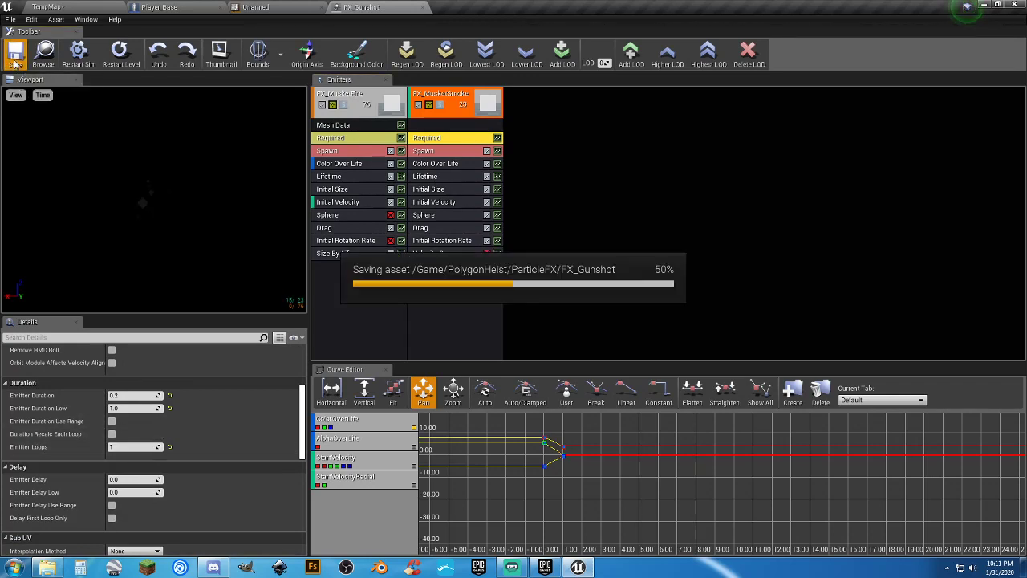
# Check the duration settings in the FX_MusketFire emitter's Required module and save the particle system.
pyautogui.click(358, 98)
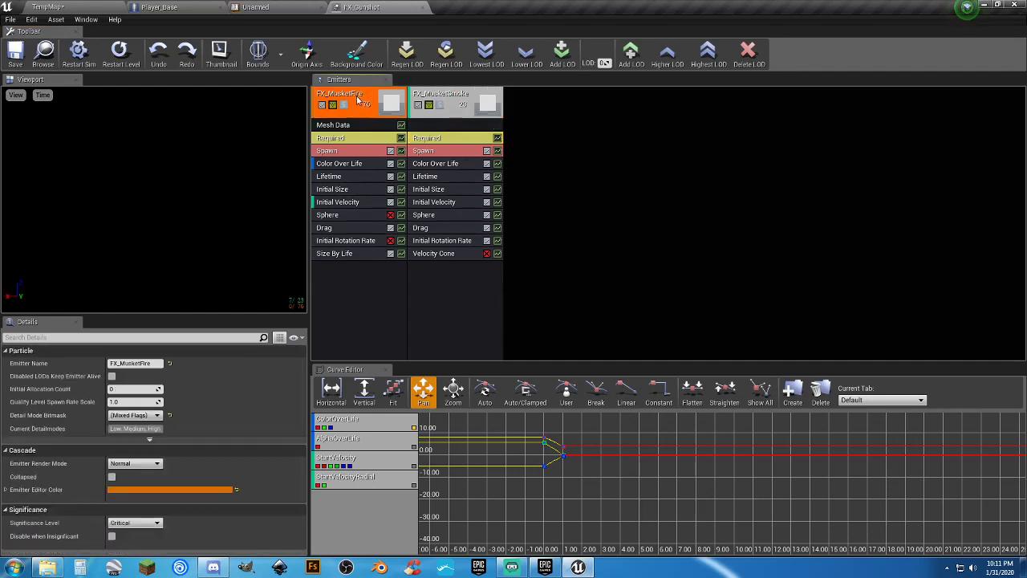
pyautogui.click(341, 138)
pyautogui.scroll(-3, 183, 417)
pyautogui.scroll(-2, 178, 441)
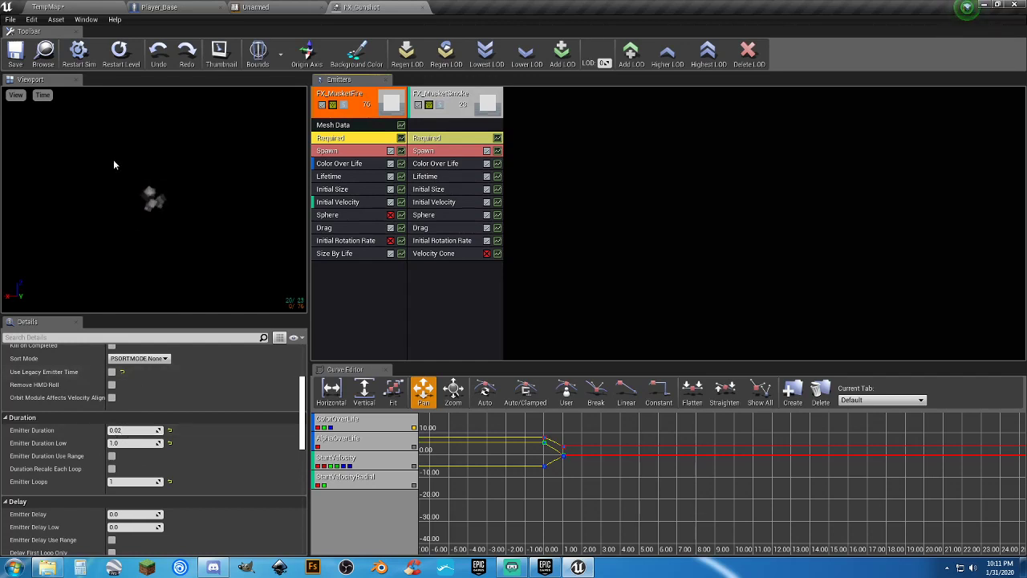
pyautogui.click(22, 57)
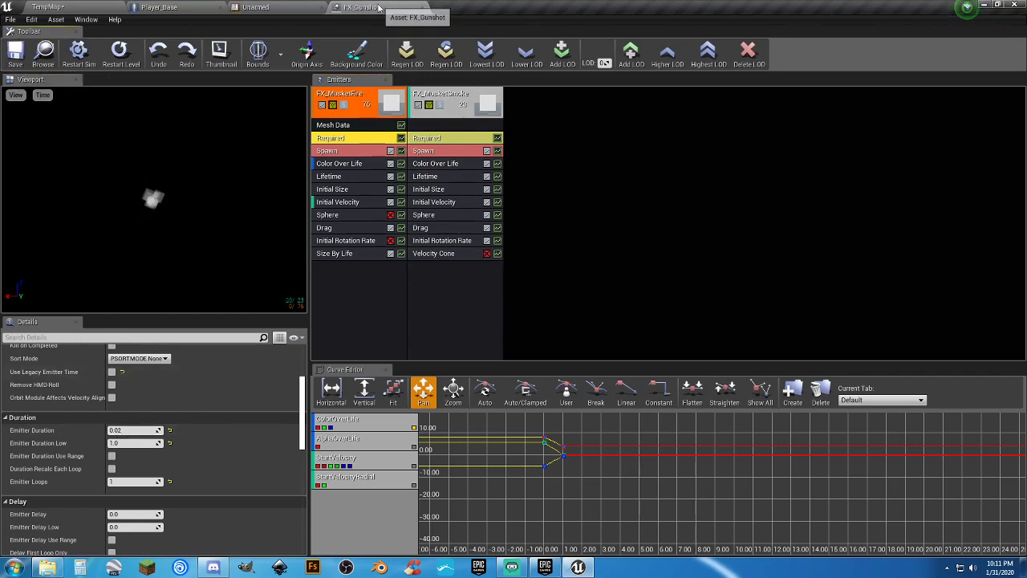
# Close the FX_Gunshot, Unarmed and Player_Base editors to return to the TempMap level.
pyautogui.click(424, 7)
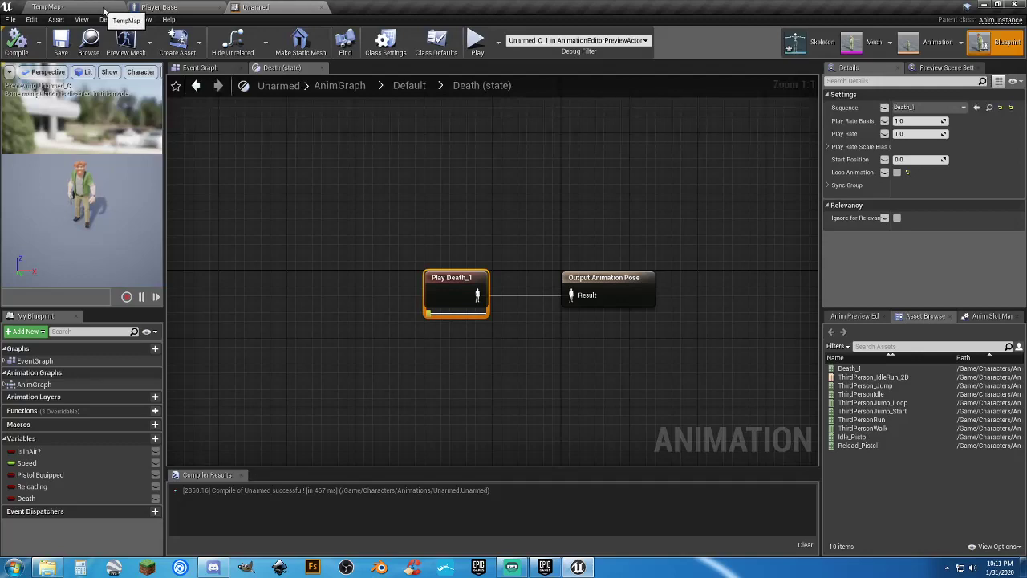
pyautogui.click(321, 7)
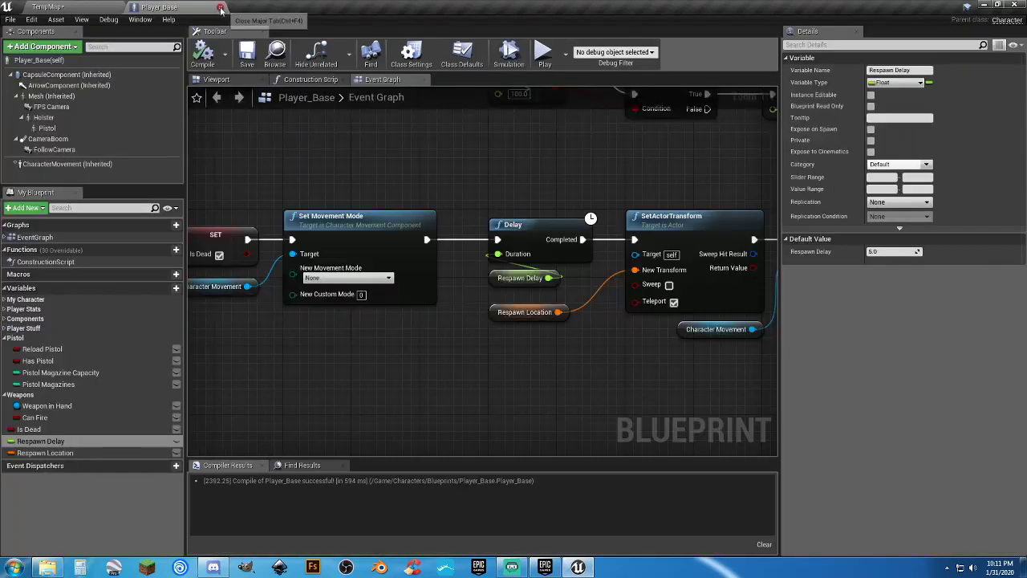
pyautogui.click(226, 7)
# Play the level in the editor, draw the pistol and fire test shots to check the muzzle effect.
pyautogui.click(518, 40)
pyautogui.click(503, 214)
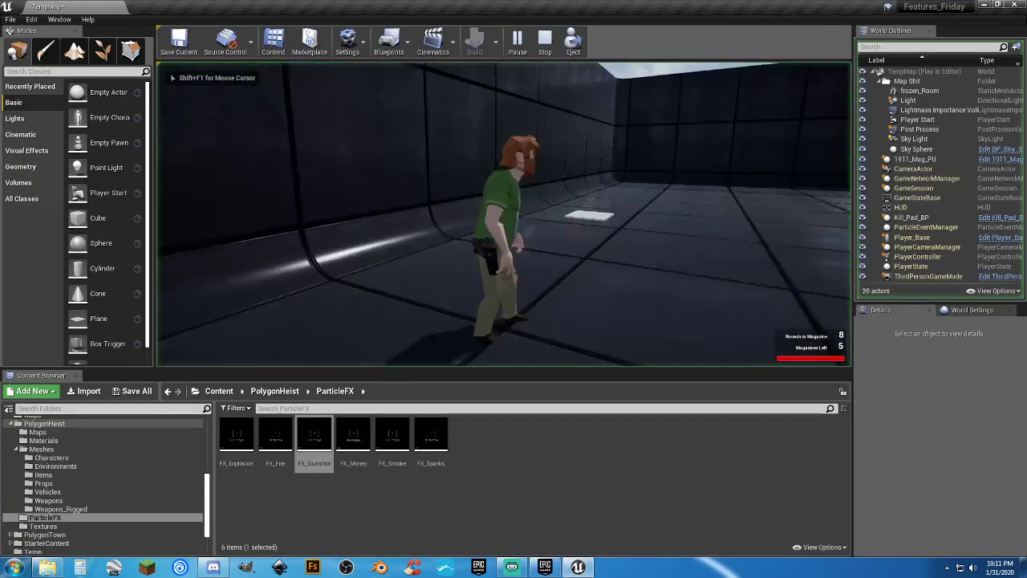
pyautogui.rightClick(504, 214)
pyautogui.click(503, 214)
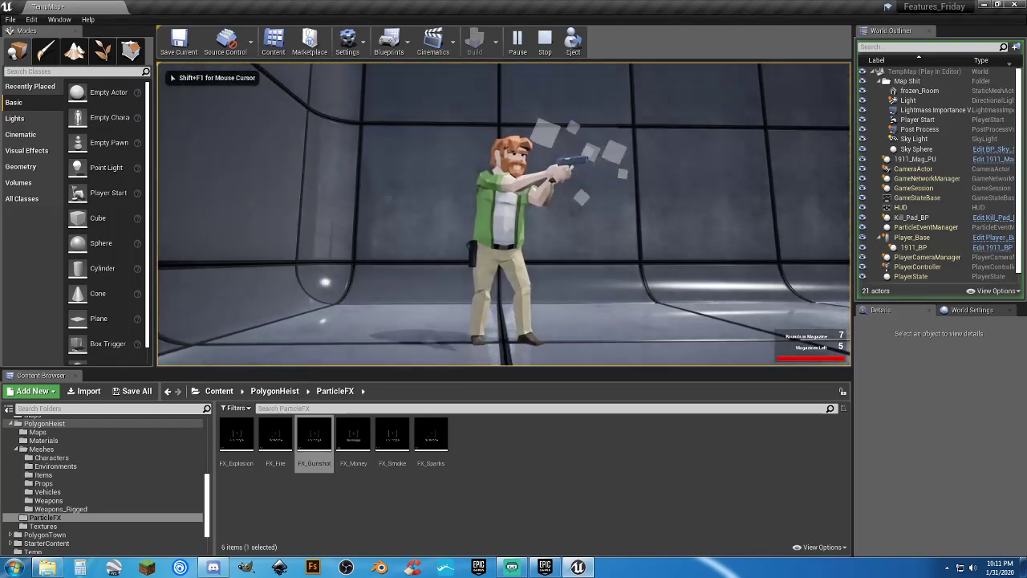
pyautogui.click(504, 213)
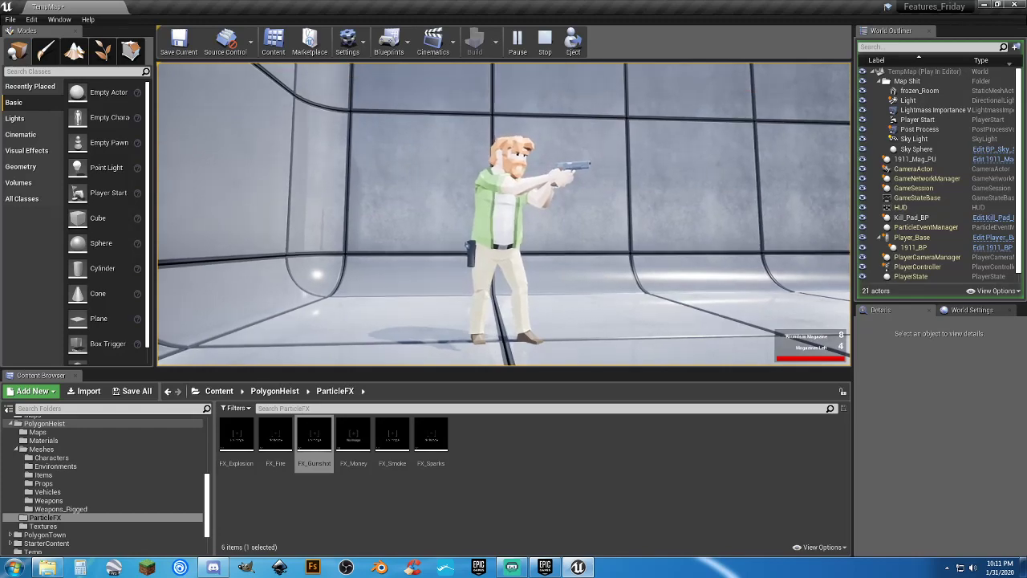
# Run the character over to the magazine pickup and collect it.
pyautogui.press('d')
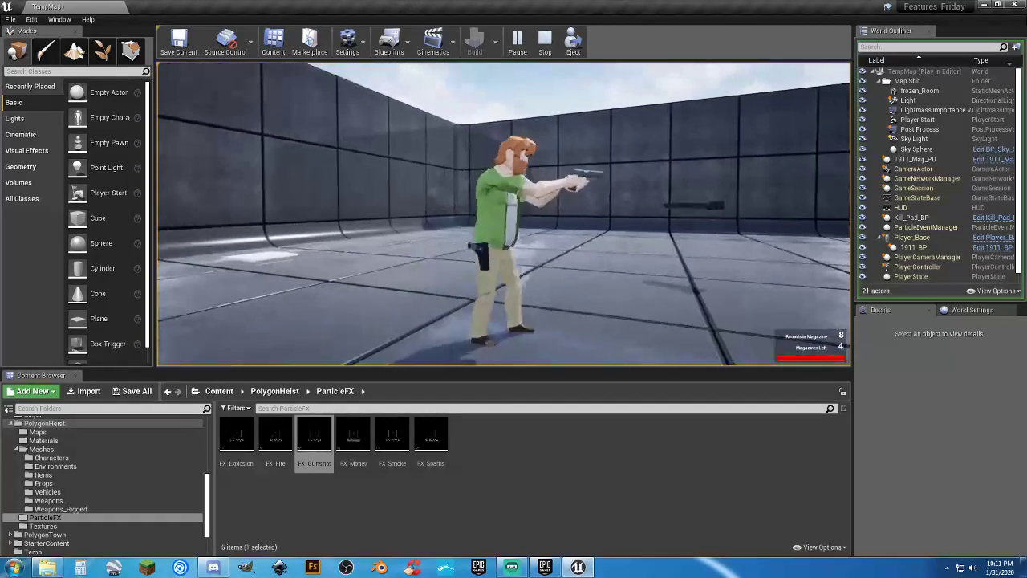
pyautogui.press('w')
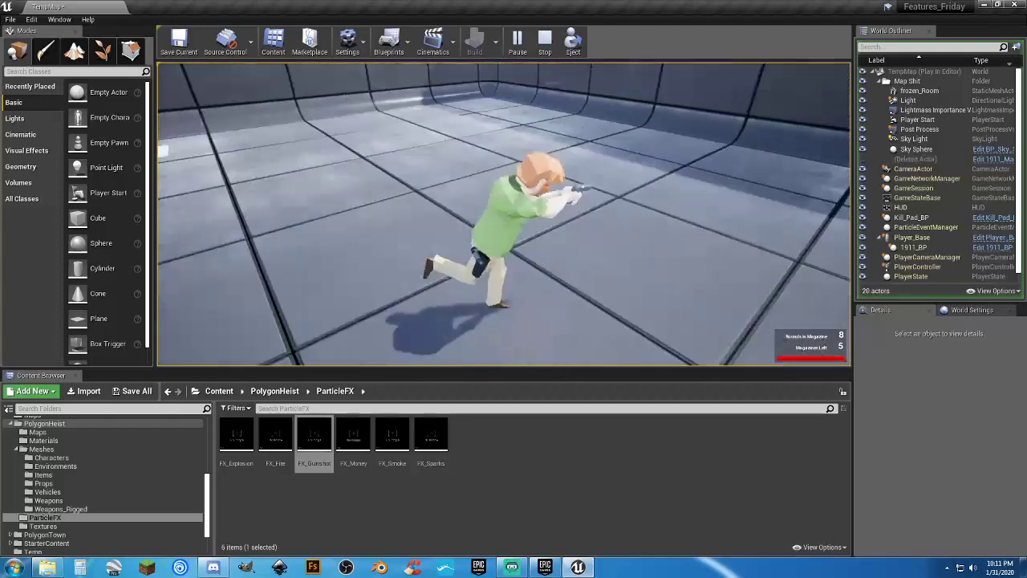
pyautogui.press('s')
pyautogui.press('d')
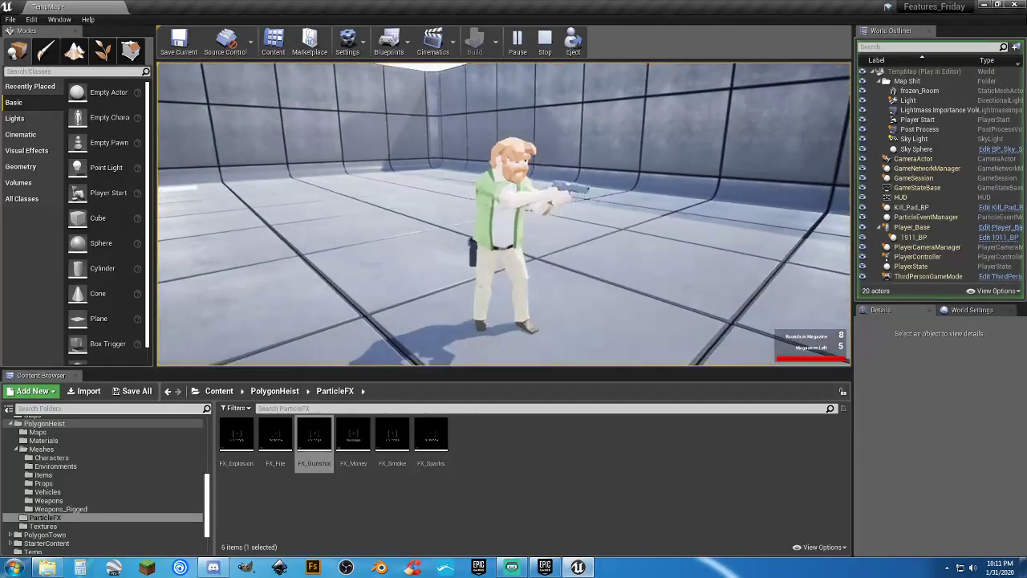
# Fire the full pistol magazine in rapid succession while standing still to examine the fire and smoke particles.
pyautogui.click(504, 214)
pyautogui.click(504, 215)
pyautogui.click(504, 214)
pyautogui.click(504, 215)
pyautogui.click(504, 214)
pyautogui.click(504, 214)
pyautogui.click(504, 214)
pyautogui.click(504, 214)
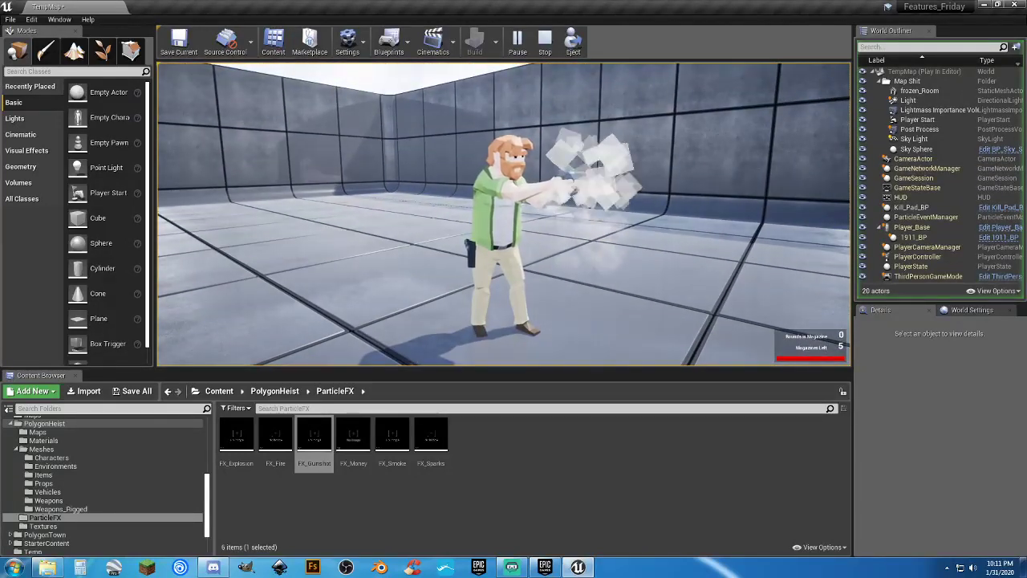
# Run the character around the room and reload the empty pistol.
pyautogui.press('w')
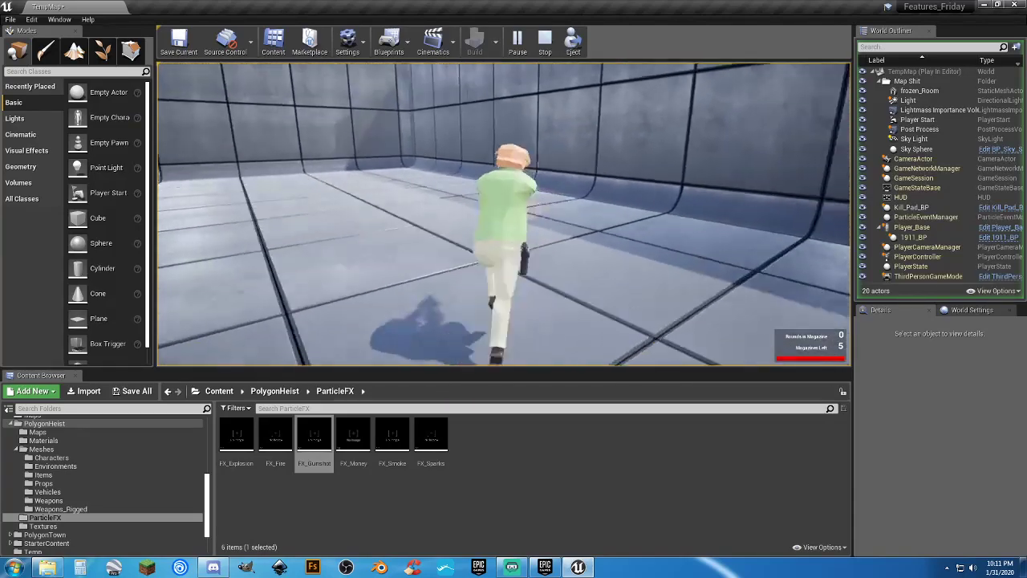
pyautogui.press('w')
pyautogui.press('a')
pyautogui.press('w')
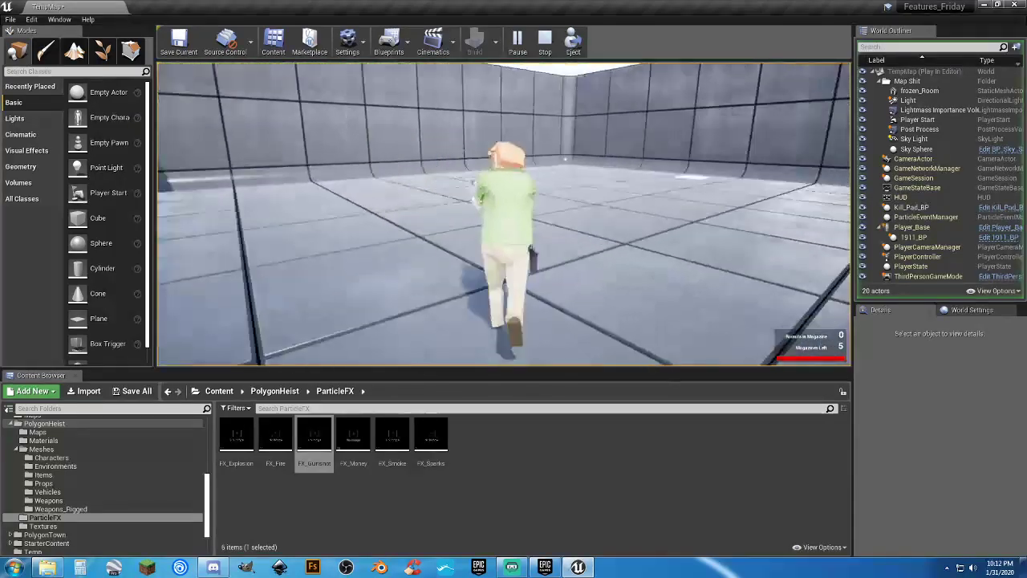
pyautogui.press('s')
pyautogui.press('r')
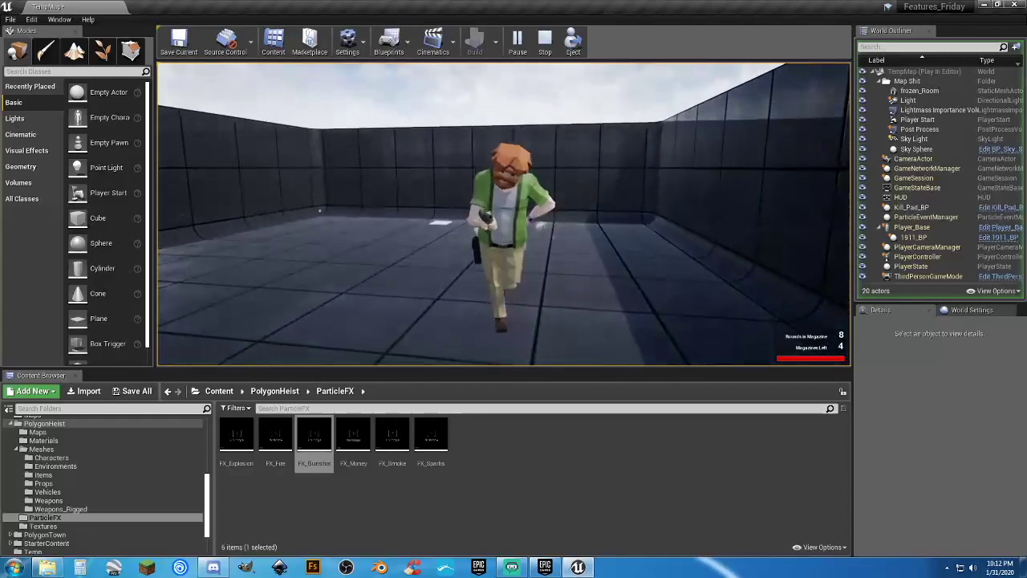
# Fire the pistol while running and again while standing, reloading between bursts, to compare the gunshot effect.
pyautogui.press('a')
pyautogui.click(504, 215)
pyautogui.click(504, 214)
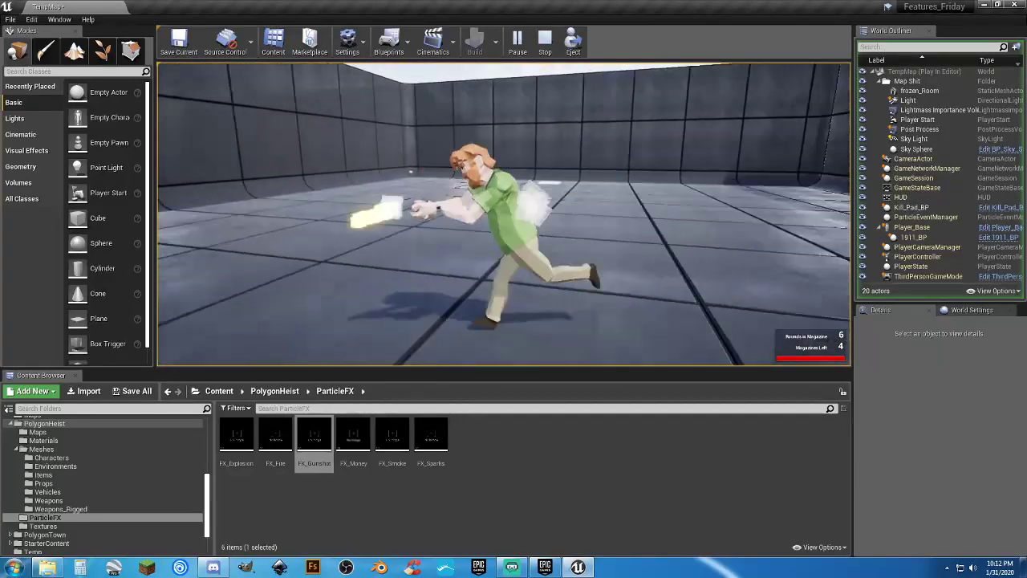
pyautogui.click(504, 214)
pyautogui.click(504, 214)
pyautogui.click(504, 214)
pyautogui.click(504, 214)
pyautogui.click(504, 214)
pyautogui.click(503, 214)
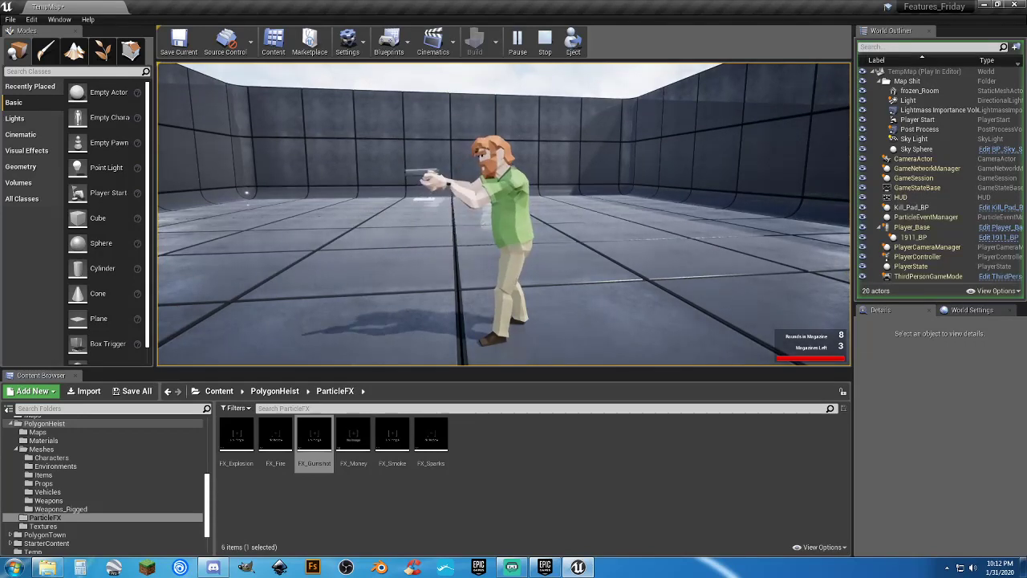
pyautogui.click(504, 214)
pyautogui.click(504, 214)
pyautogui.click(504, 215)
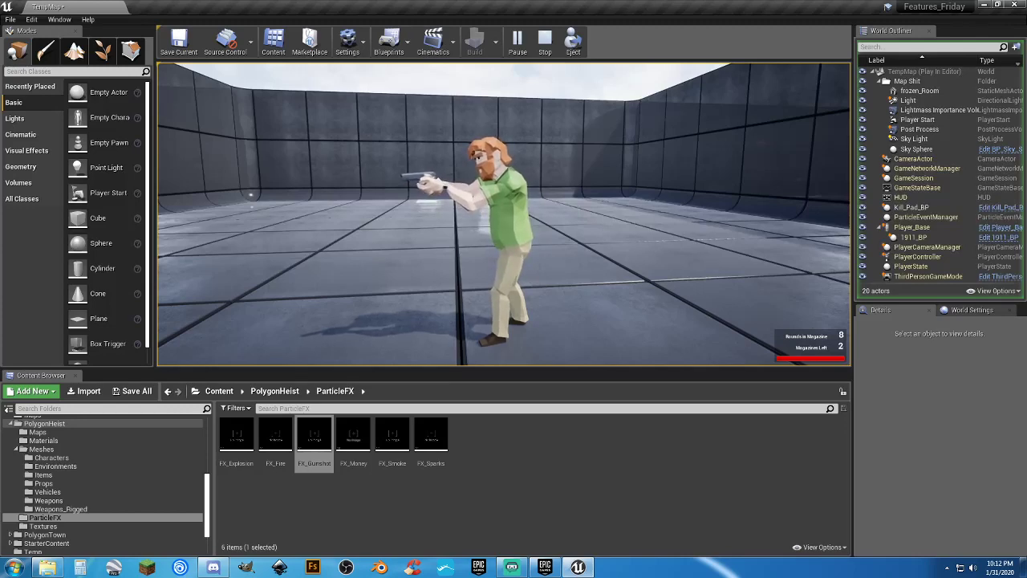
# Move the character around the room in different directions with the pistol drawn to check its movement.
pyautogui.press('a')
pyautogui.press('s')
pyautogui.press('a')
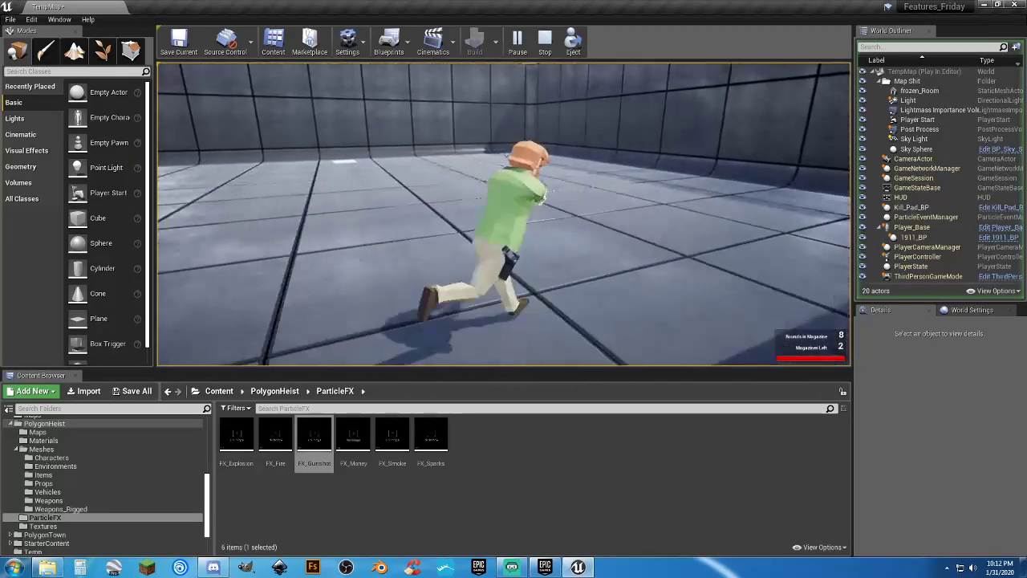
pyautogui.press('d')
pyautogui.press('w')
pyautogui.press('d')
pyautogui.press('s')
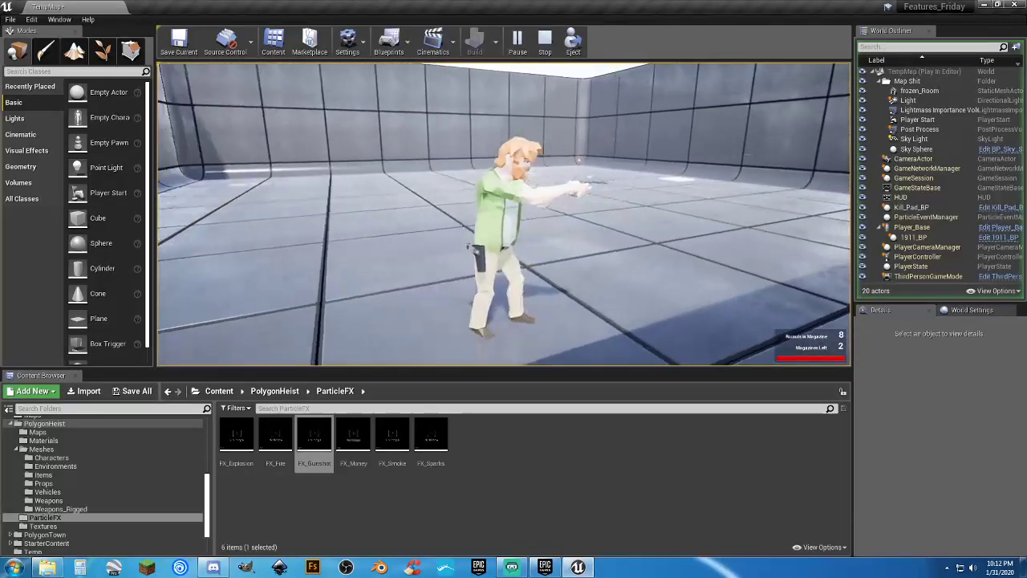
pyautogui.press('w')
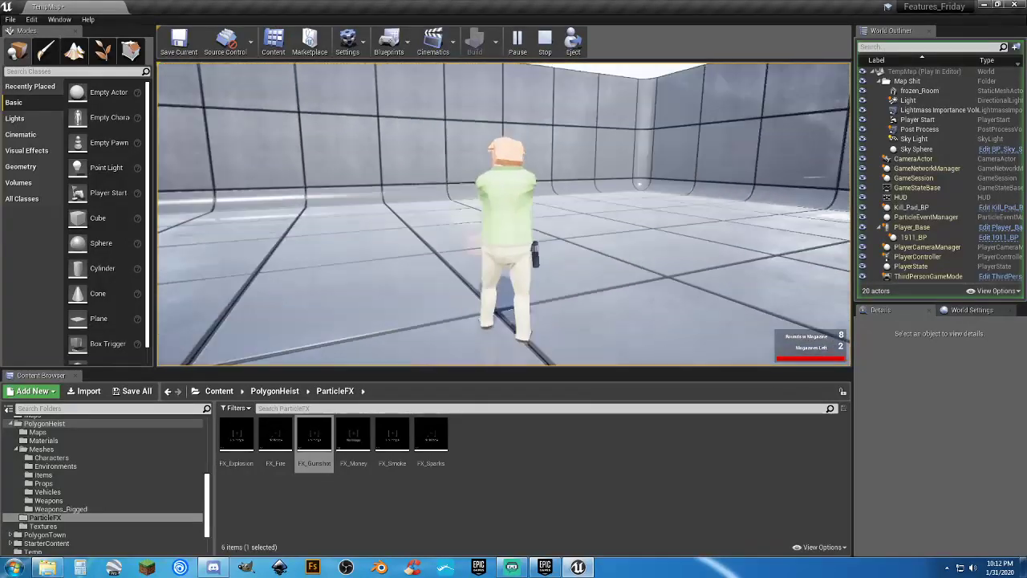
# Empty the pistol while changing running direction to see how the smoke trails behind, and reload it.
pyautogui.press('a')
pyautogui.click(504, 214)
pyautogui.click(504, 215)
pyautogui.press('d')
pyautogui.click(504, 214)
pyautogui.click(504, 214)
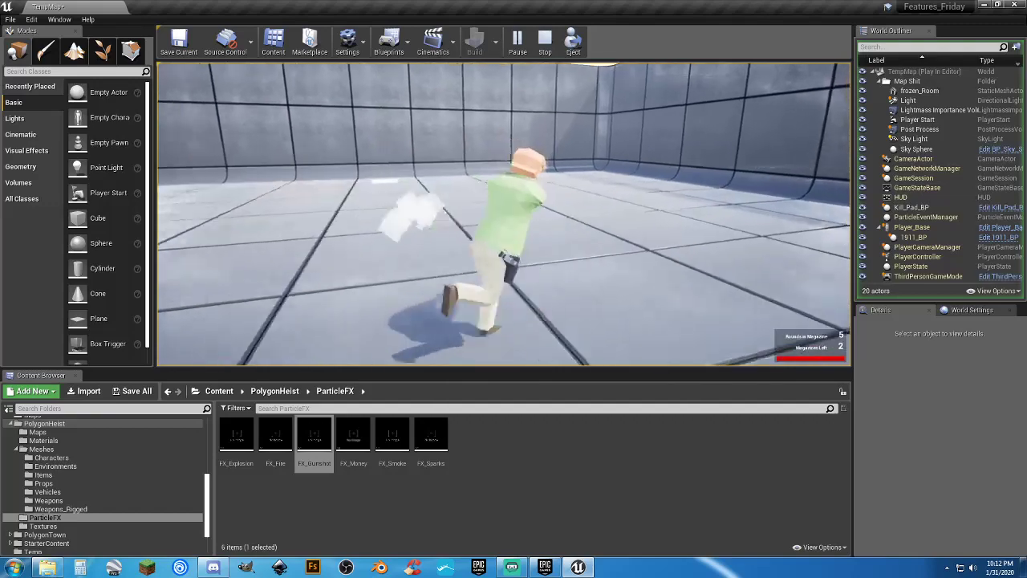
pyautogui.click(504, 214)
pyautogui.click(504, 214)
pyautogui.click(504, 214)
pyautogui.click(504, 214)
pyautogui.press('w')
pyautogui.press('r')
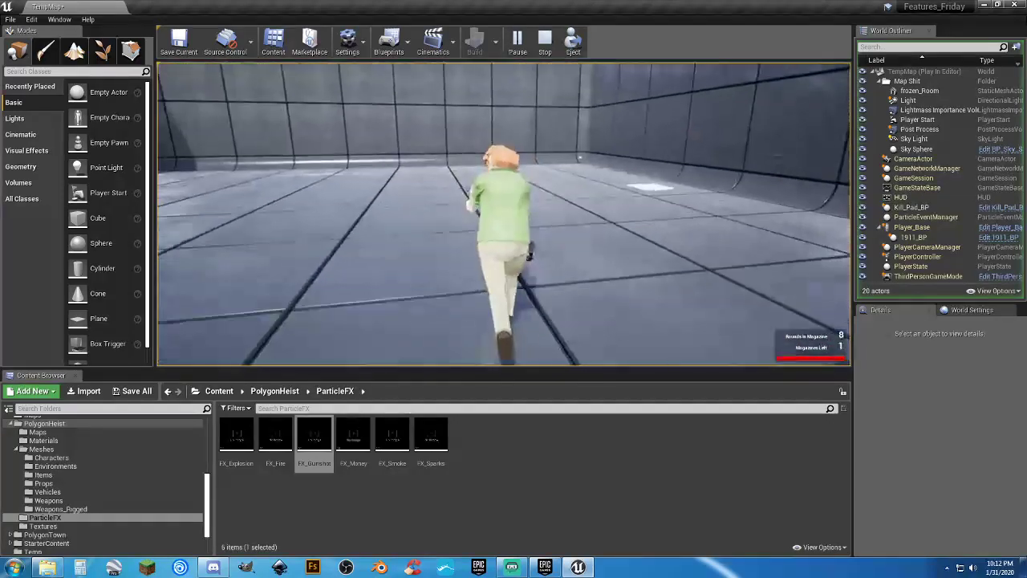
# Run across the room firing the whole magazine to recheck the particles in motion, and load the last magazine.
pyautogui.press('a')
pyautogui.press('d')
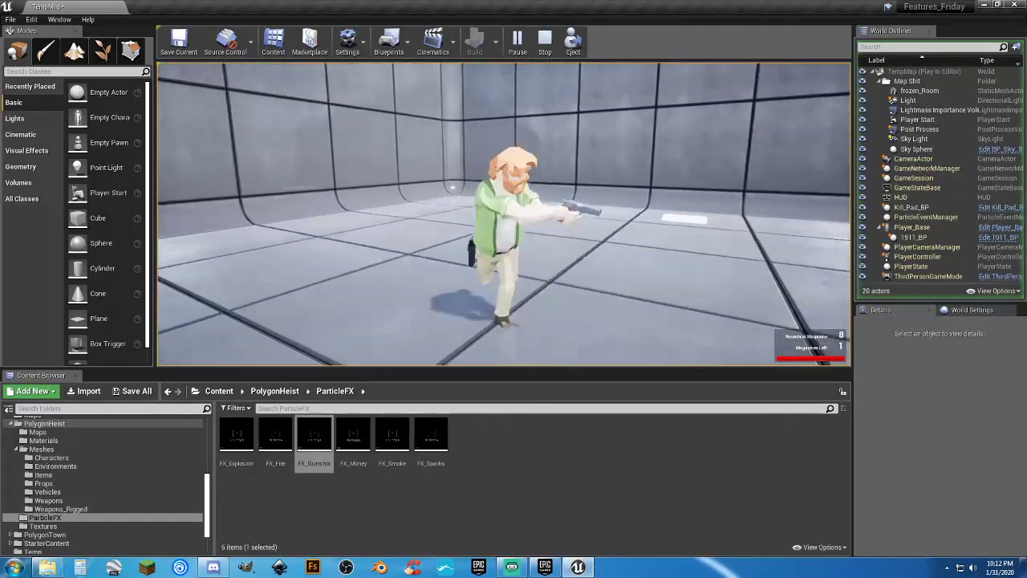
pyautogui.click(503, 215)
pyautogui.click(504, 214)
pyautogui.click(504, 215)
pyautogui.click(504, 214)
pyautogui.click(504, 214)
pyautogui.click(504, 214)
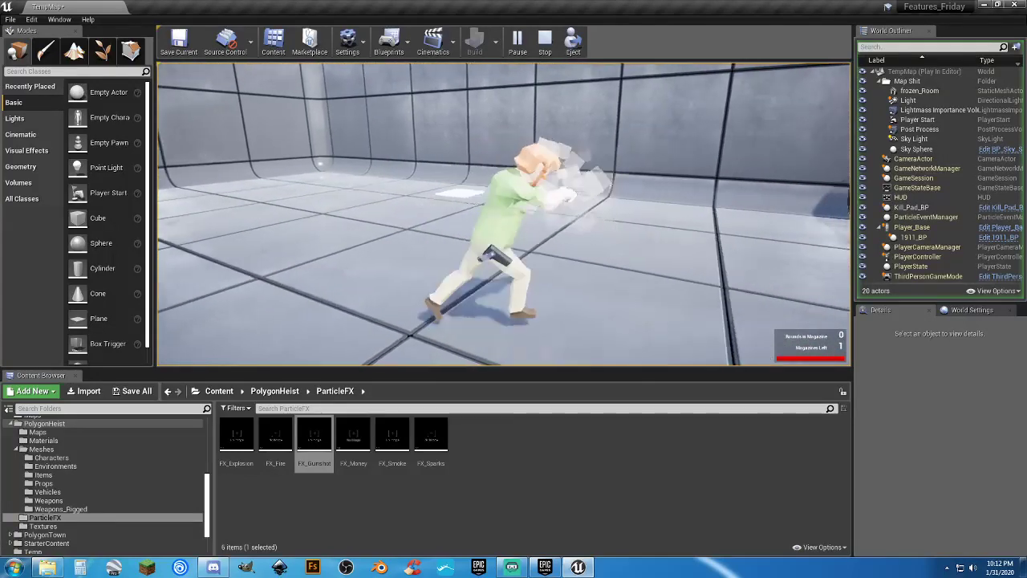
pyautogui.press('r')
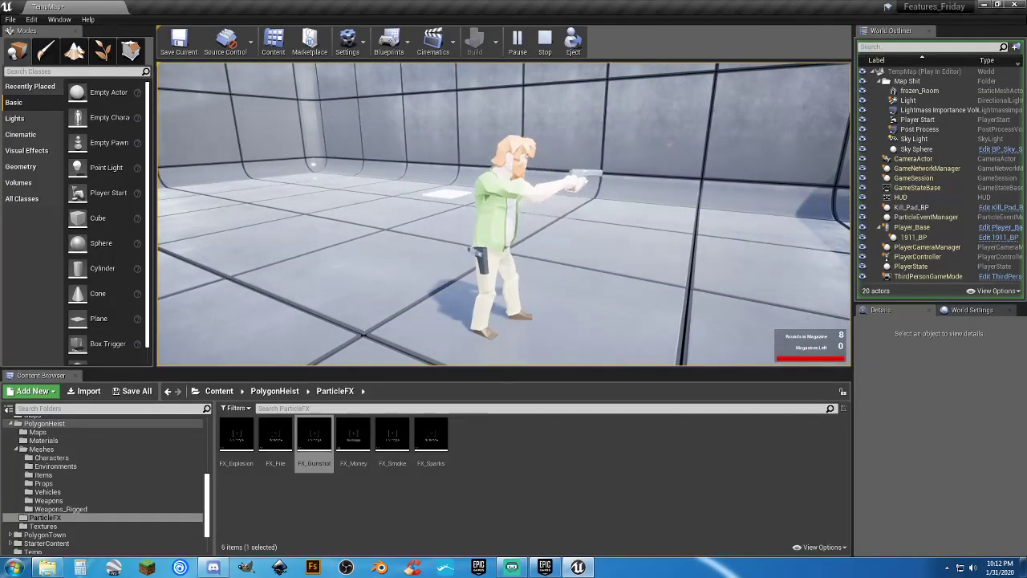
# Fire the last magazine's rounds to inspect the effect from several camera angles, and end the play session.
pyautogui.click(504, 215)
pyautogui.click(504, 214)
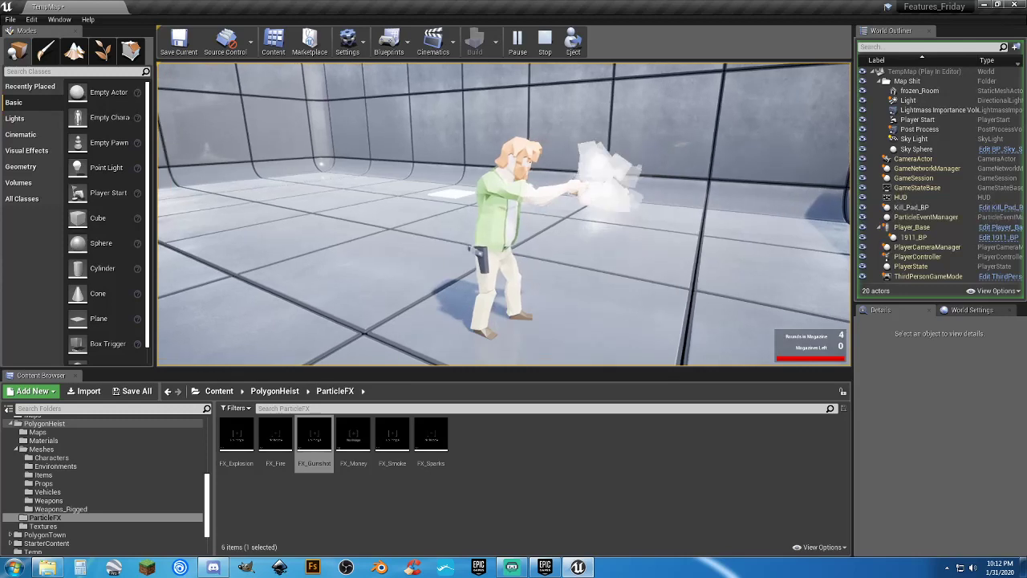
pyautogui.click(504, 214)
pyautogui.click(503, 214)
pyautogui.click(504, 214)
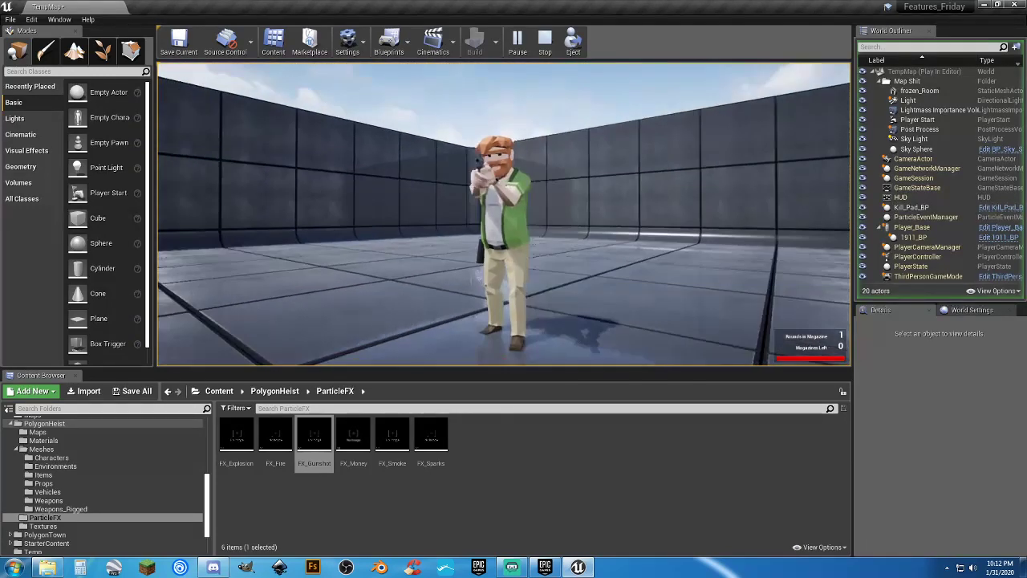
pyautogui.click(504, 214)
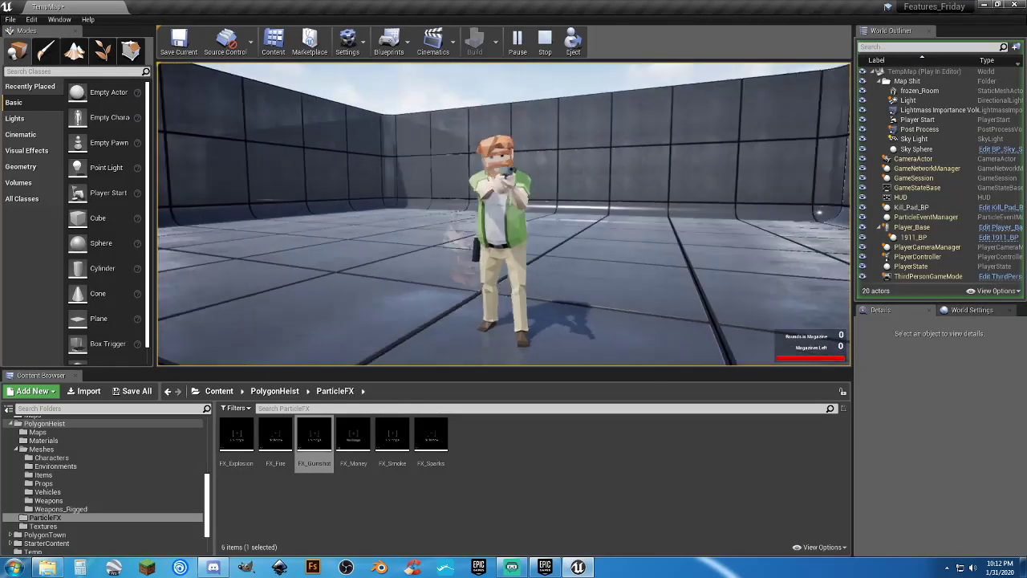
pyautogui.press('Escape')
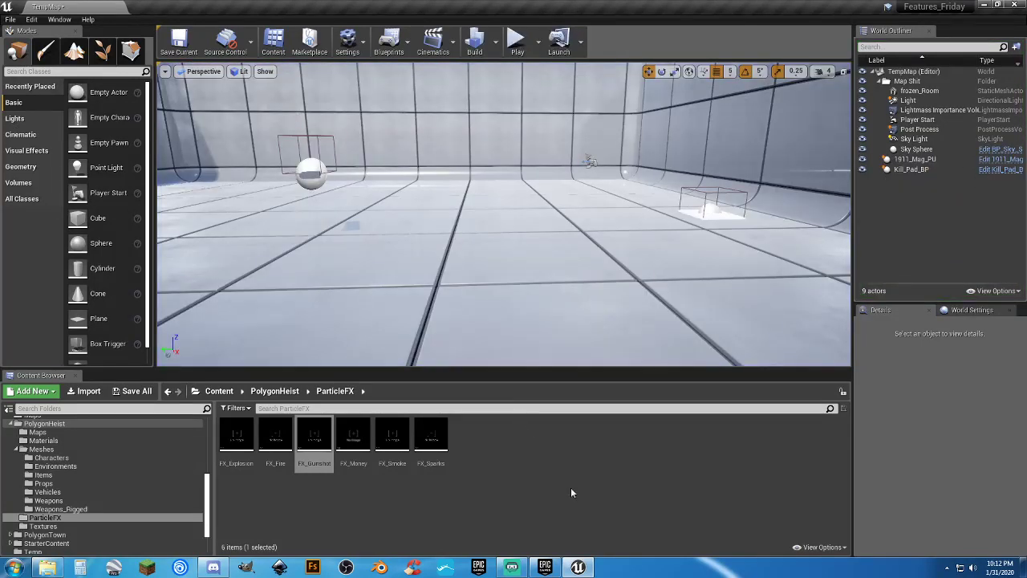
# Deselect the FX_Gunshot asset and collapse the Assets folder in the content folder tree.
pyautogui.click(522, 496)
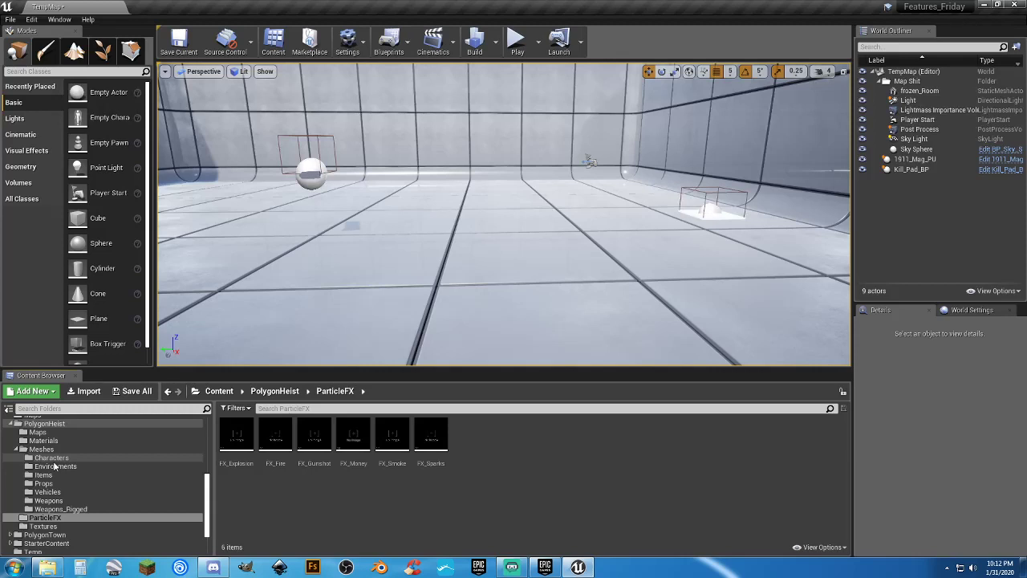
pyautogui.scroll(2, 54, 465)
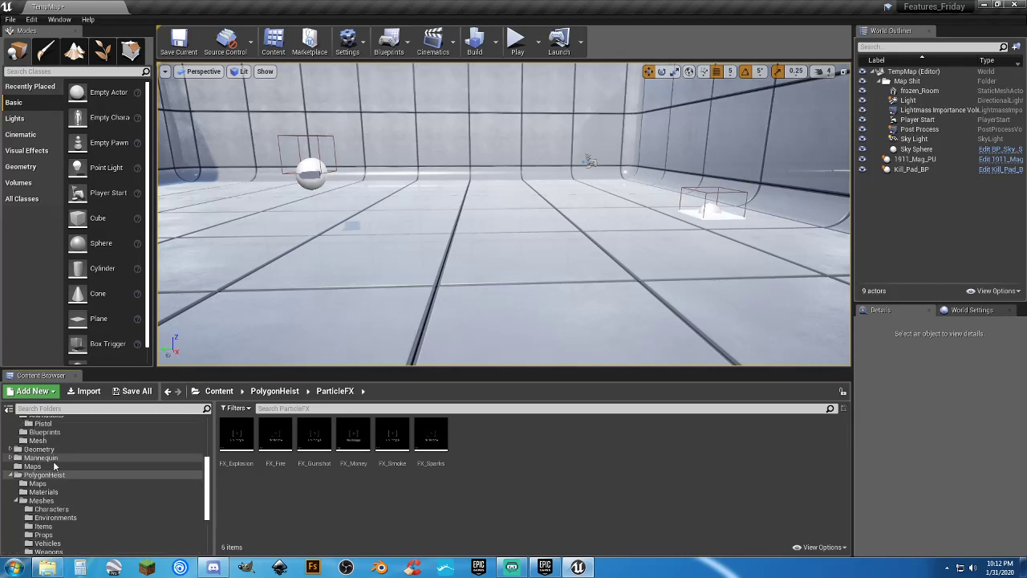
pyautogui.scroll(3, 54, 466)
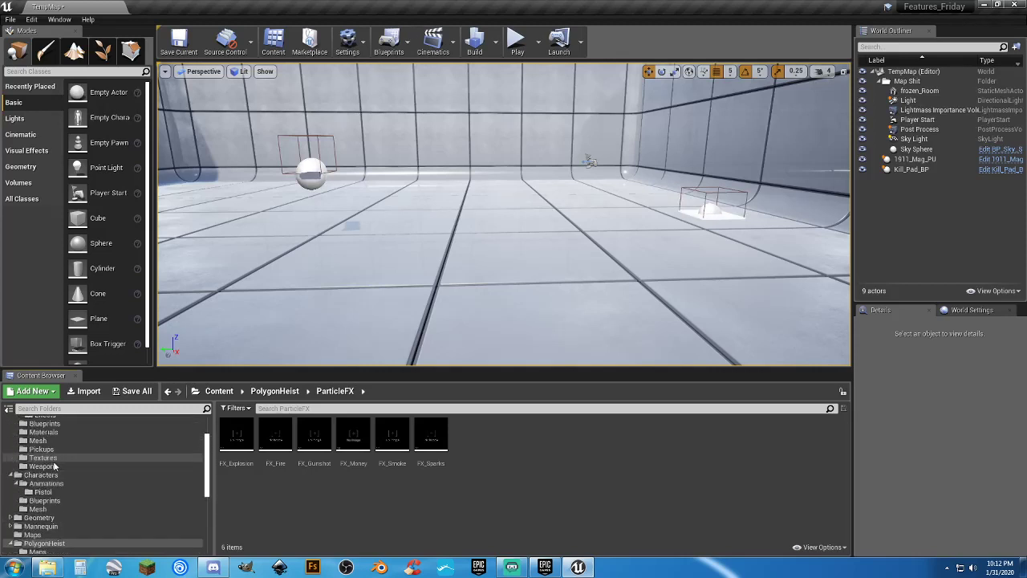
pyautogui.scroll(3, 53, 465)
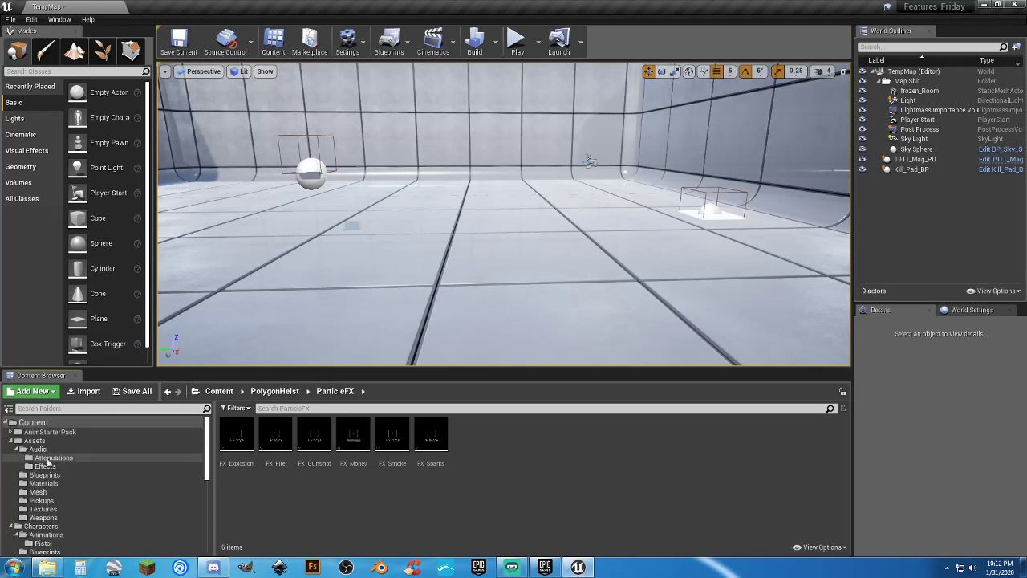
pyautogui.click(17, 440)
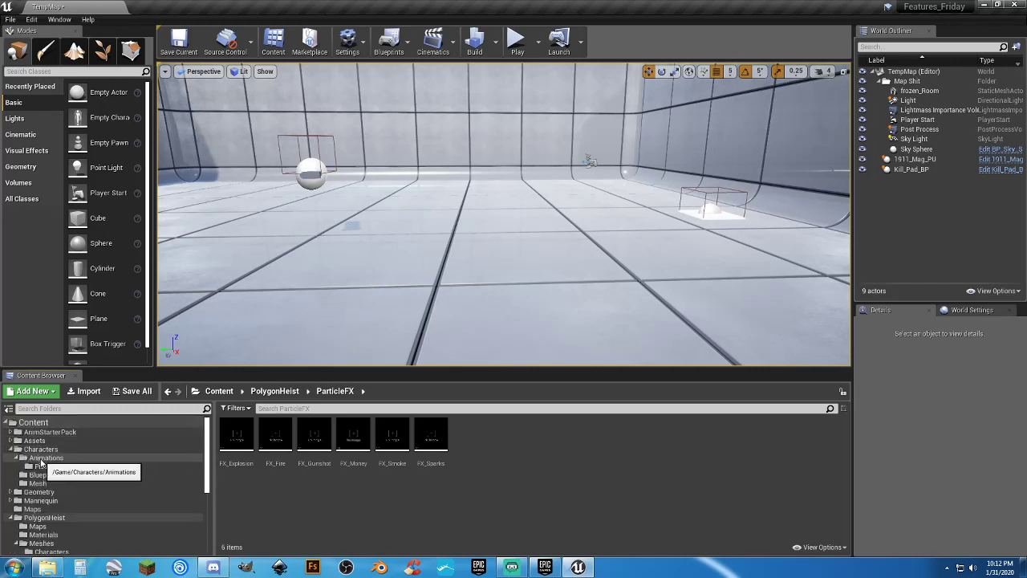
# Look through the animation assets in the Characters Animations folder and its Pistol subfolder.
pyautogui.click(42, 466)
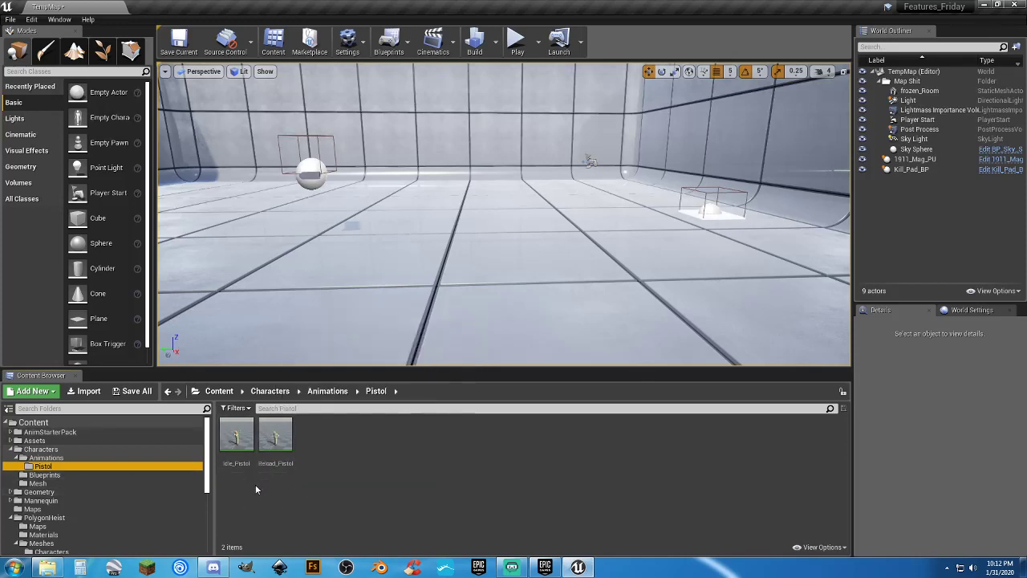
pyautogui.click(46, 457)
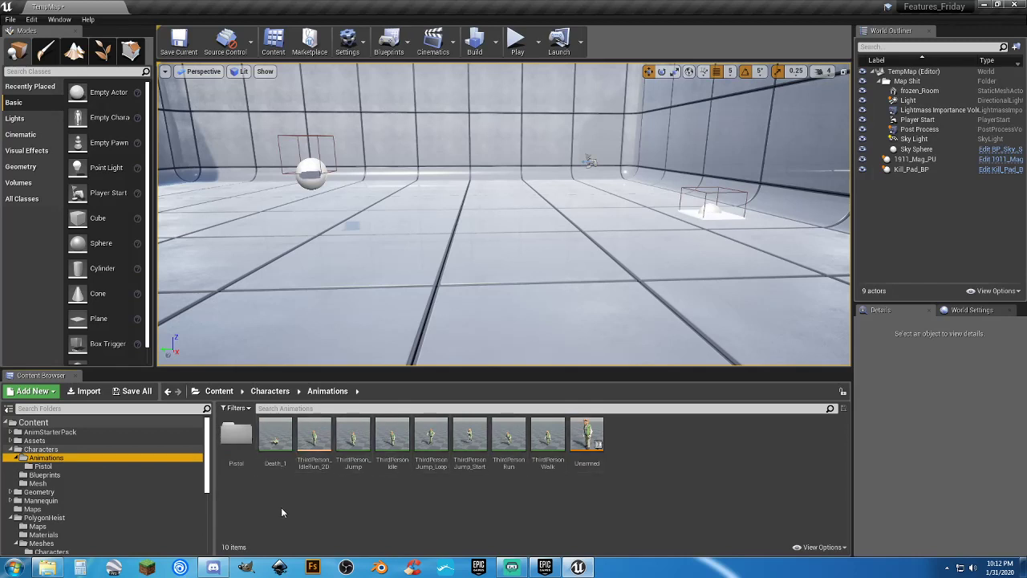
pyautogui.click(72, 467)
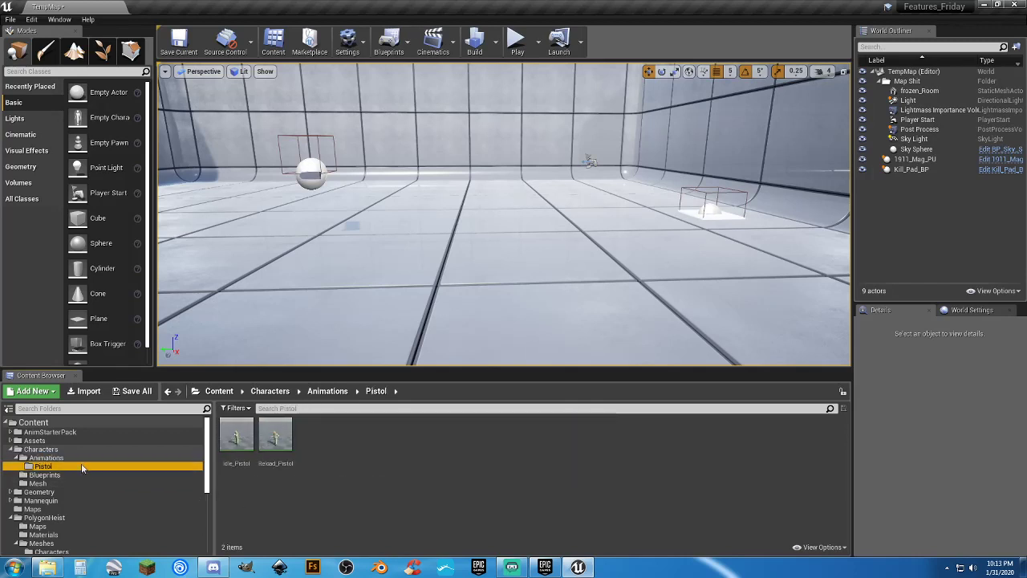
pyautogui.click(81, 460)
pyautogui.click(276, 439)
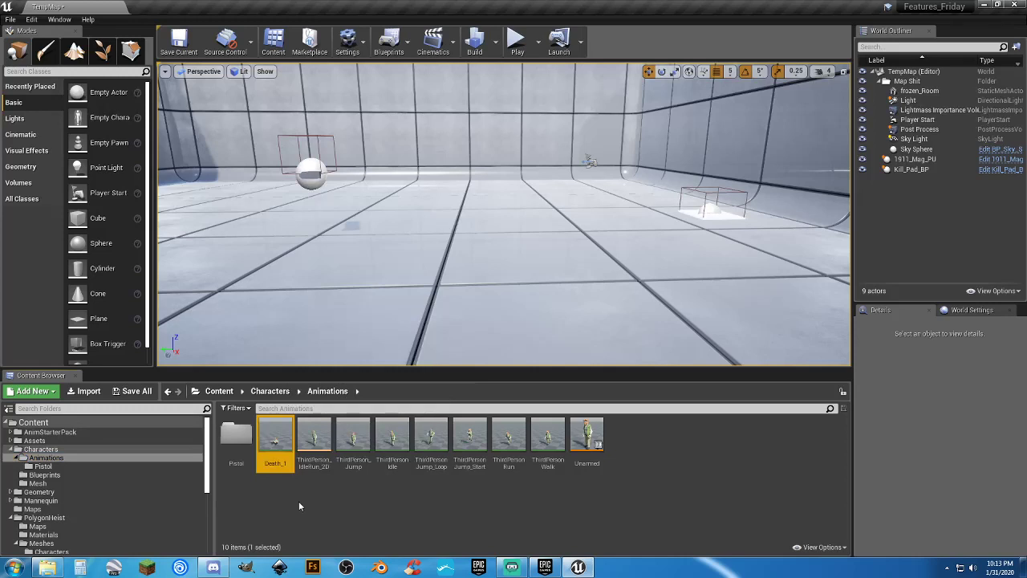
pyautogui.click(57, 466)
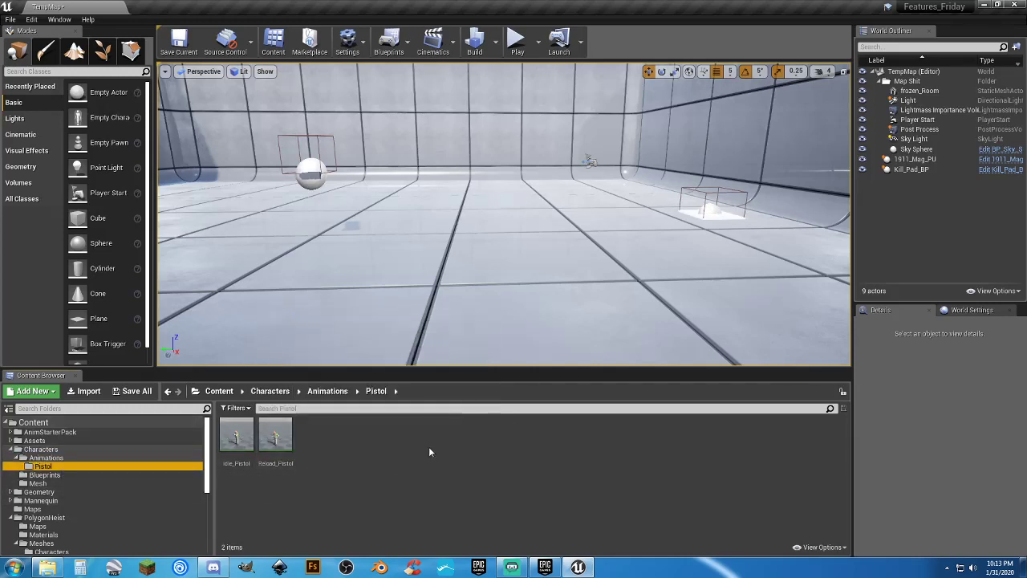
# Start a play session and run the unarmed character through the room, collecting the magazine pickup.
pyautogui.click(517, 41)
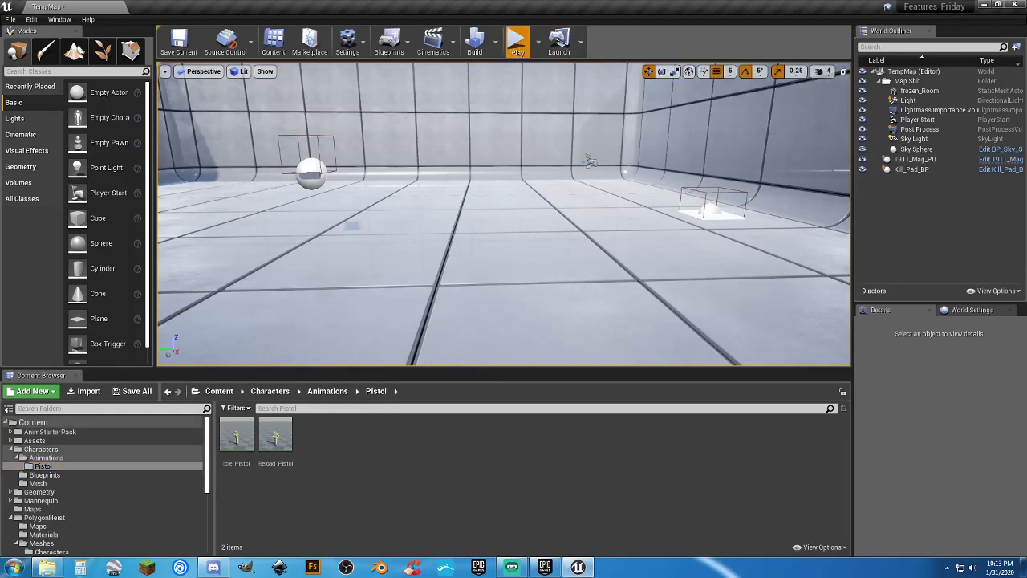
pyautogui.press('w')
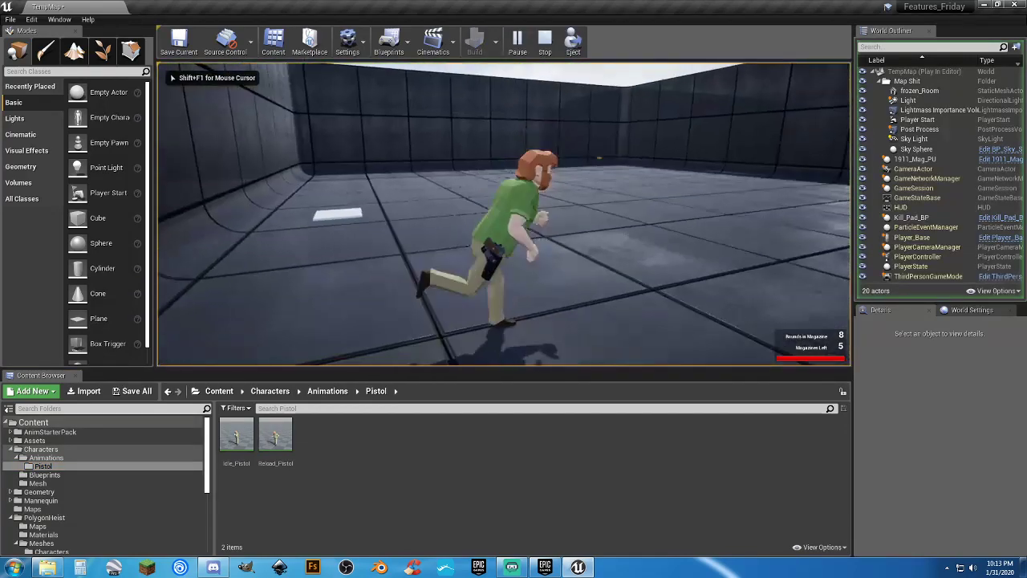
pyautogui.press('d')
pyautogui.press('s')
pyautogui.press('a')
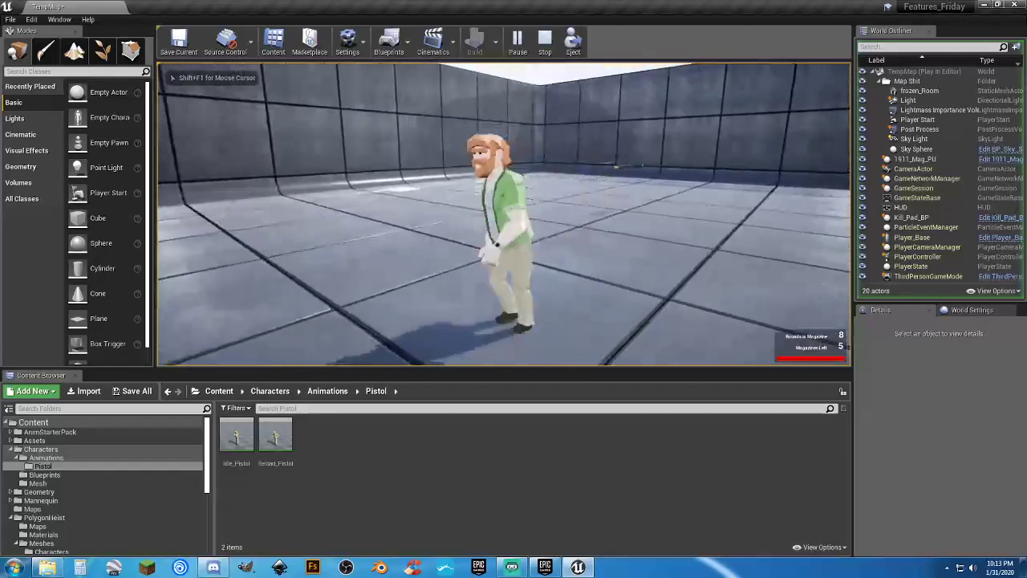
pyautogui.press('w')
pyautogui.press('d')
pyautogui.press('s')
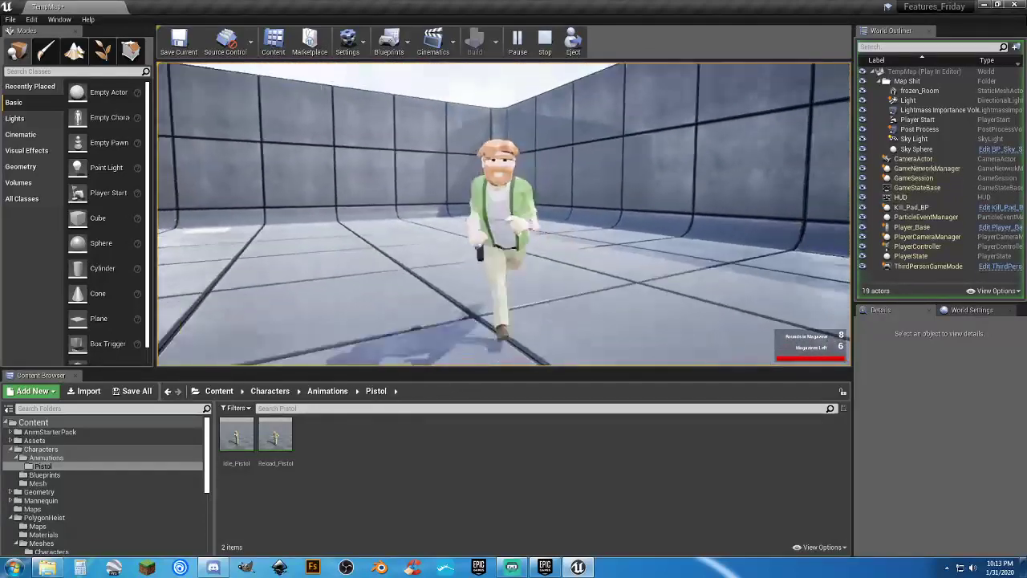
# Run the character with the pistol holstered in changing directions to check the unarmed movement animations.
pyautogui.press('a')
pyautogui.press('w')
pyautogui.press('a')
pyautogui.press('d')
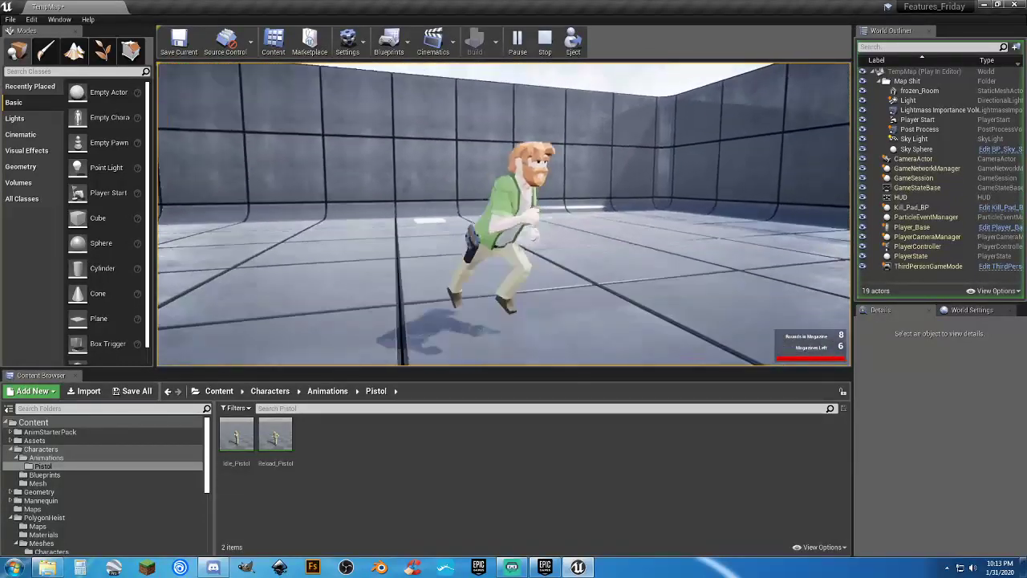
pyautogui.press('s')
pyautogui.press('a')
pyautogui.press('d')
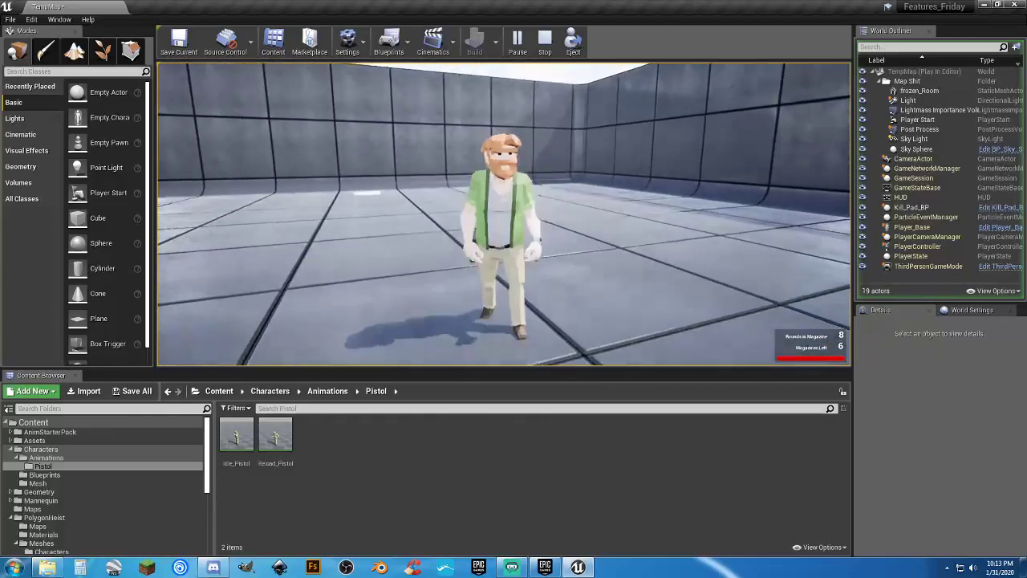
# Draw and holster the pistol both while running and while standing to compare the armed and unarmed poses.
pyautogui.press('w')
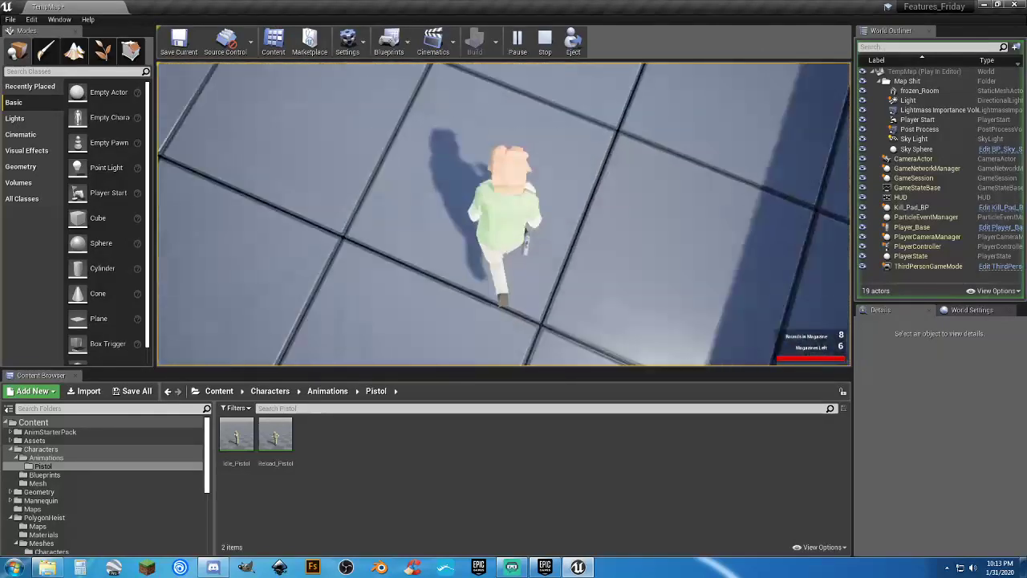
pyautogui.press('1')
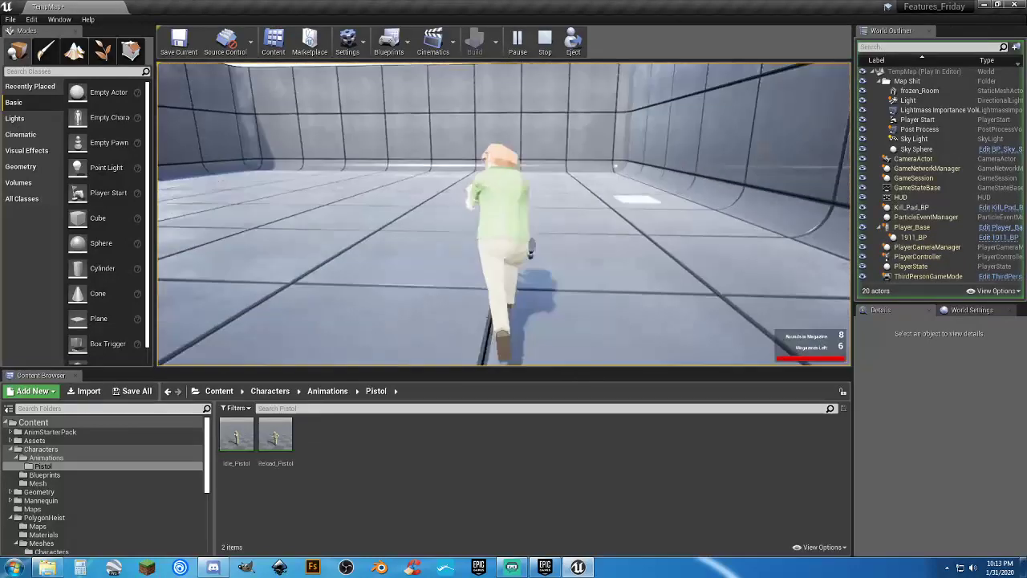
pyautogui.press('1')
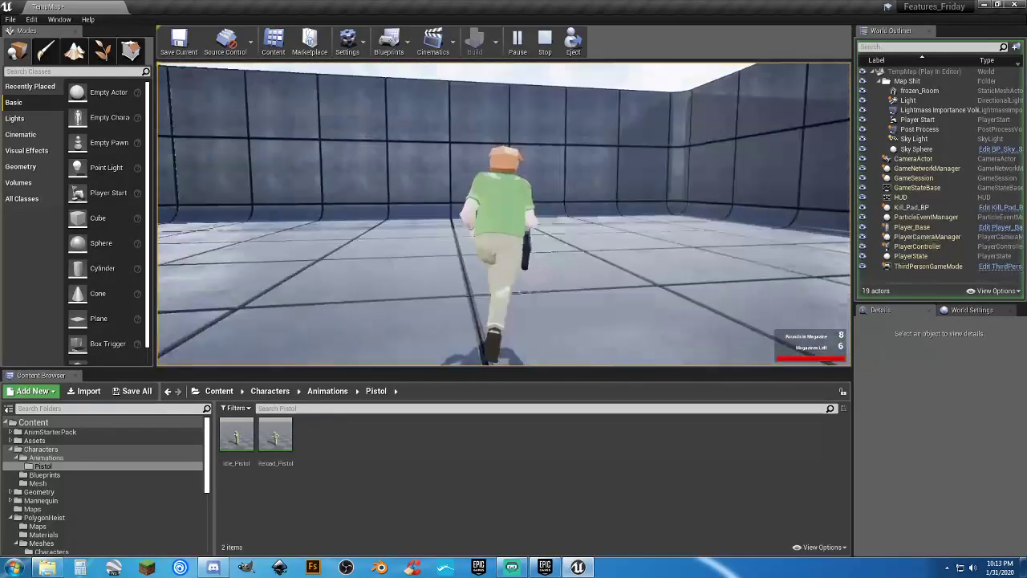
pyautogui.press('w')
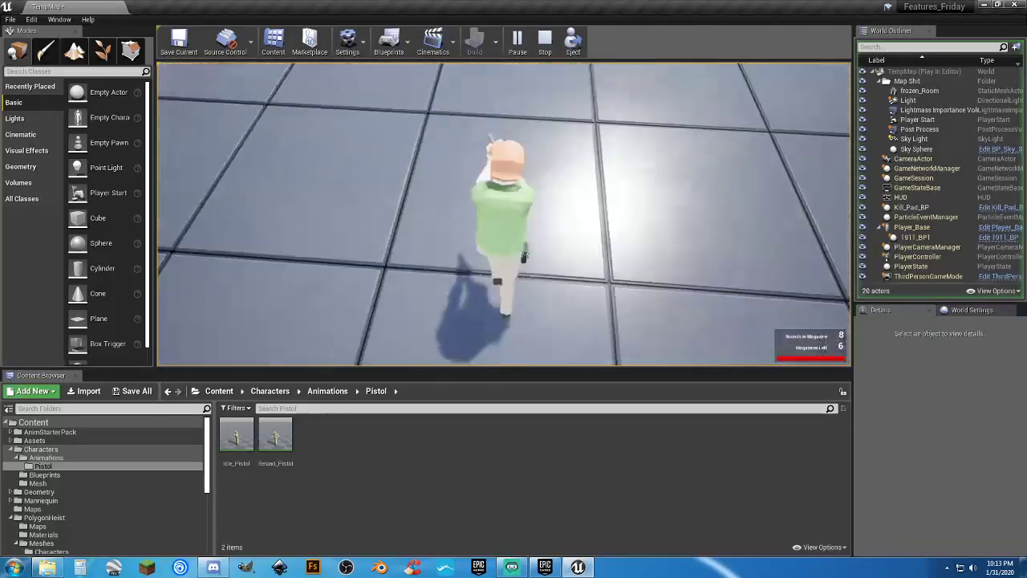
pyautogui.press('1')
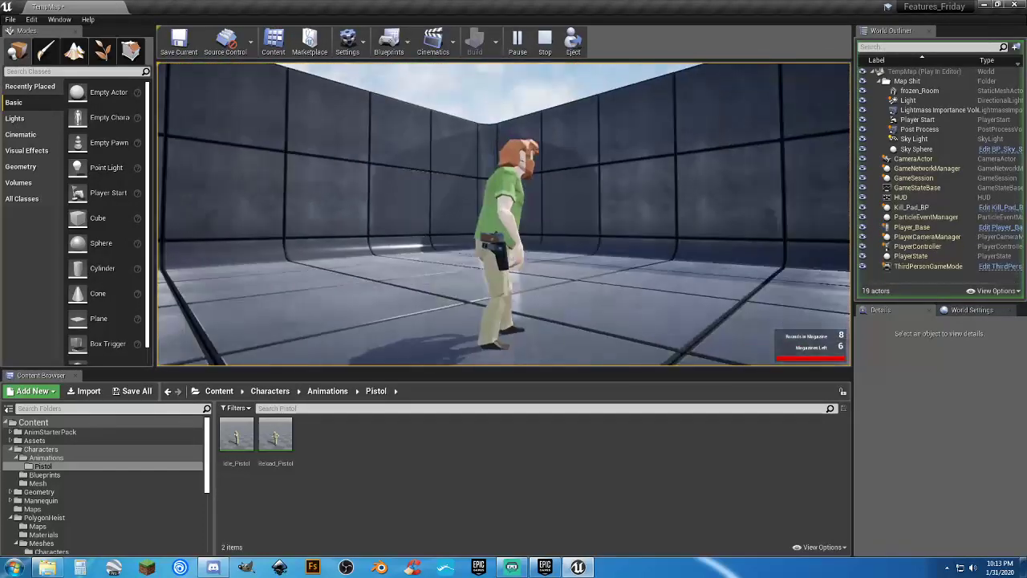
pyautogui.press('1')
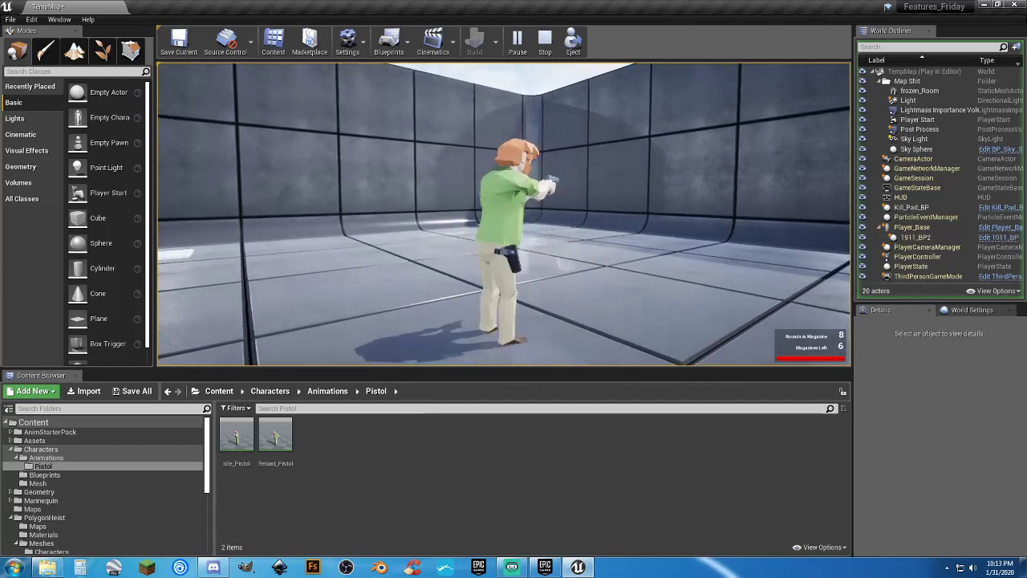
# Fire and reload the drawn pistol while moving to check the shooting and reload animations.
pyautogui.click(503, 214)
pyautogui.click(503, 214)
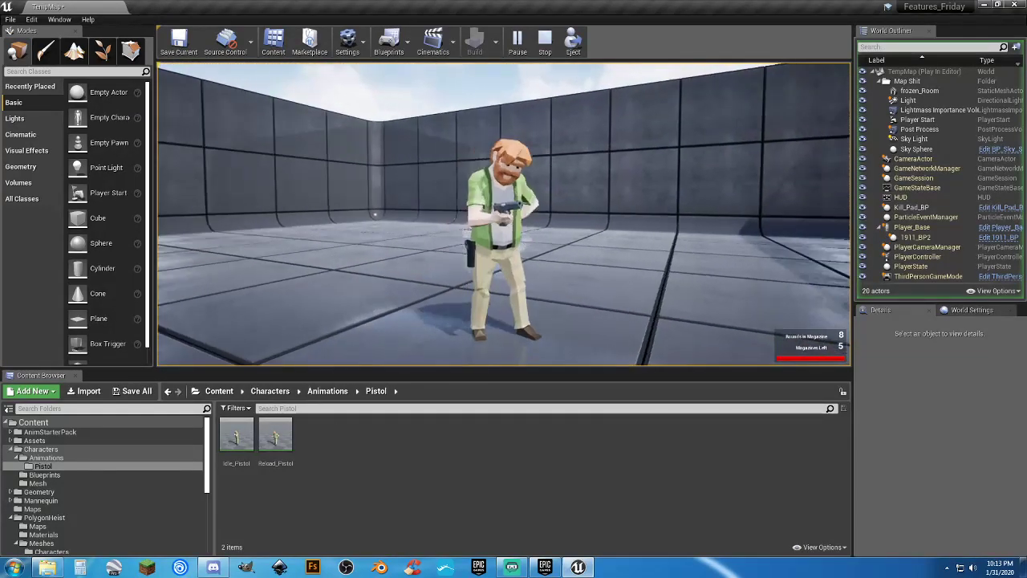
pyautogui.click(504, 214)
pyautogui.click(504, 213)
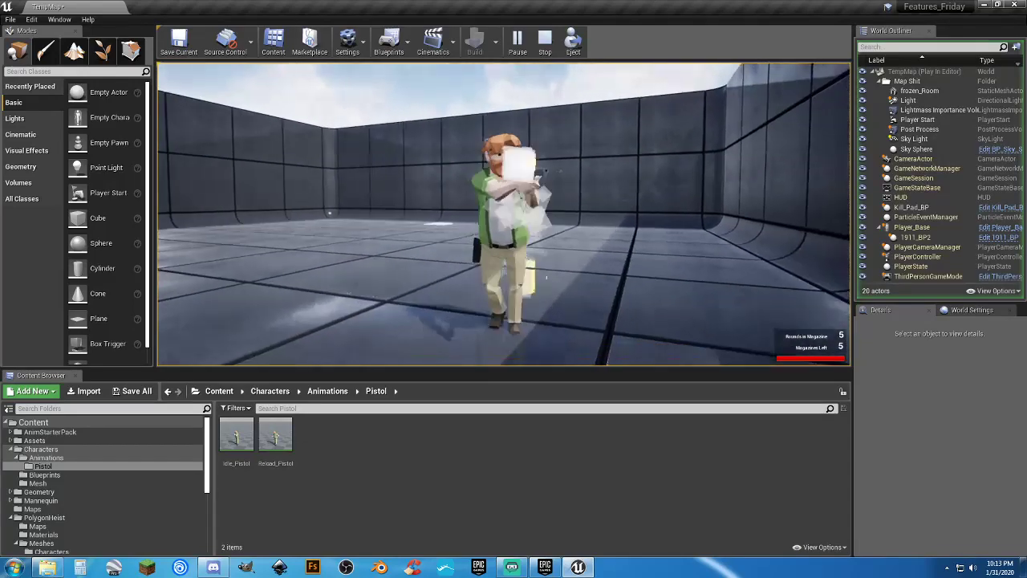
pyautogui.click(504, 214)
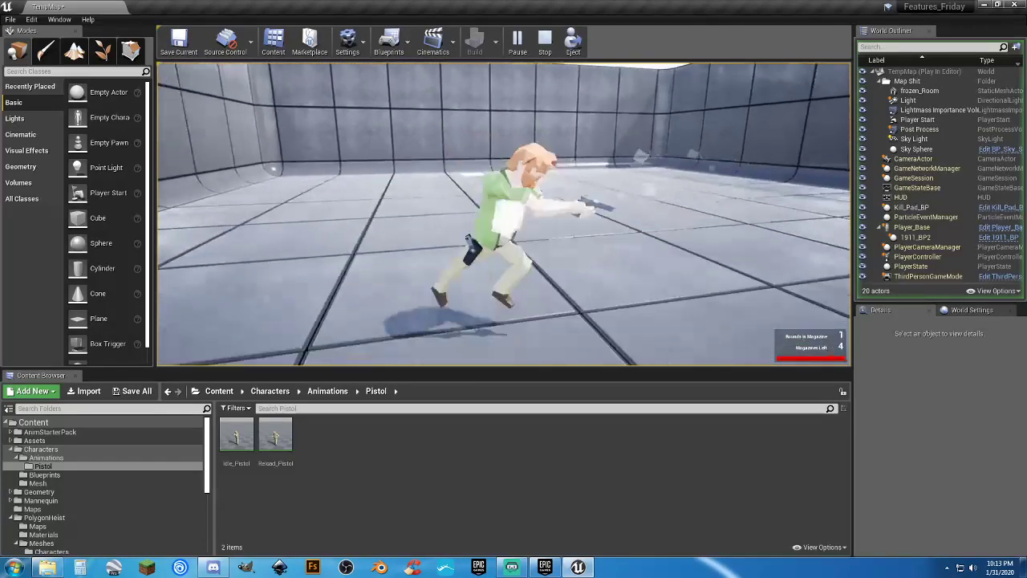
pyautogui.press('d')
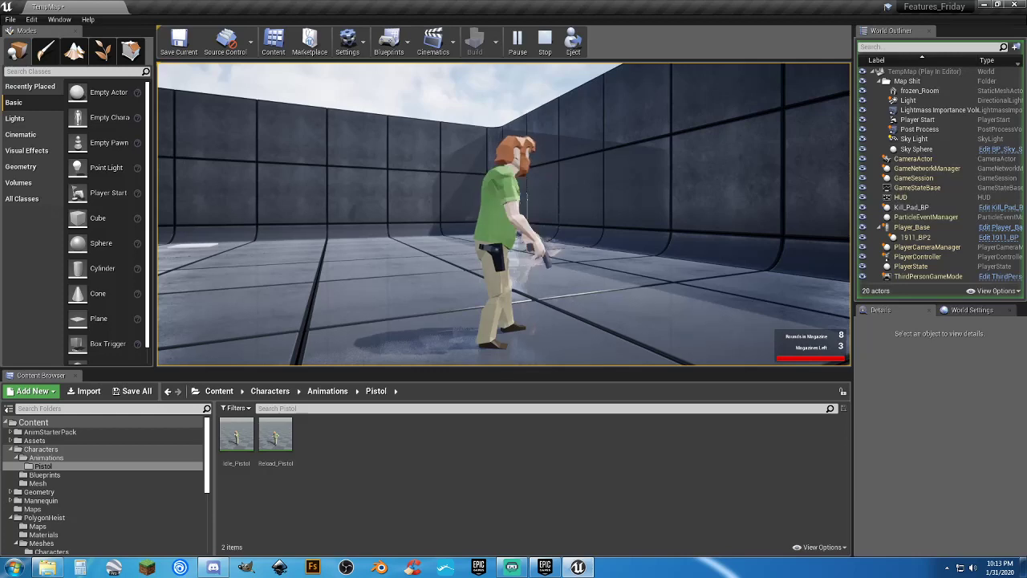
# Holster and redraw the pistol repeatedly while standing still to check the weapon toggle, and end the play session.
pyautogui.press('1')
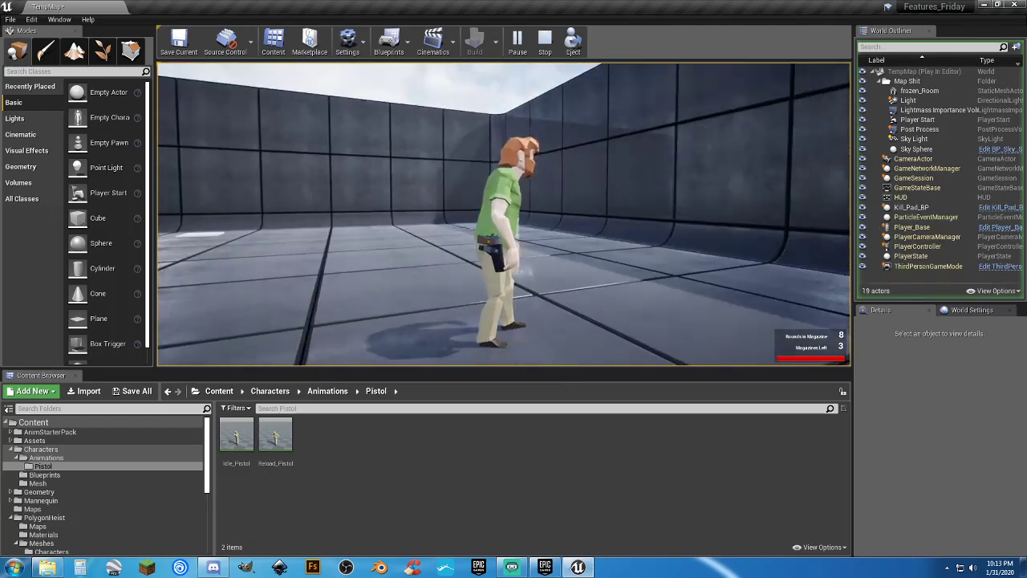
pyautogui.press('1')
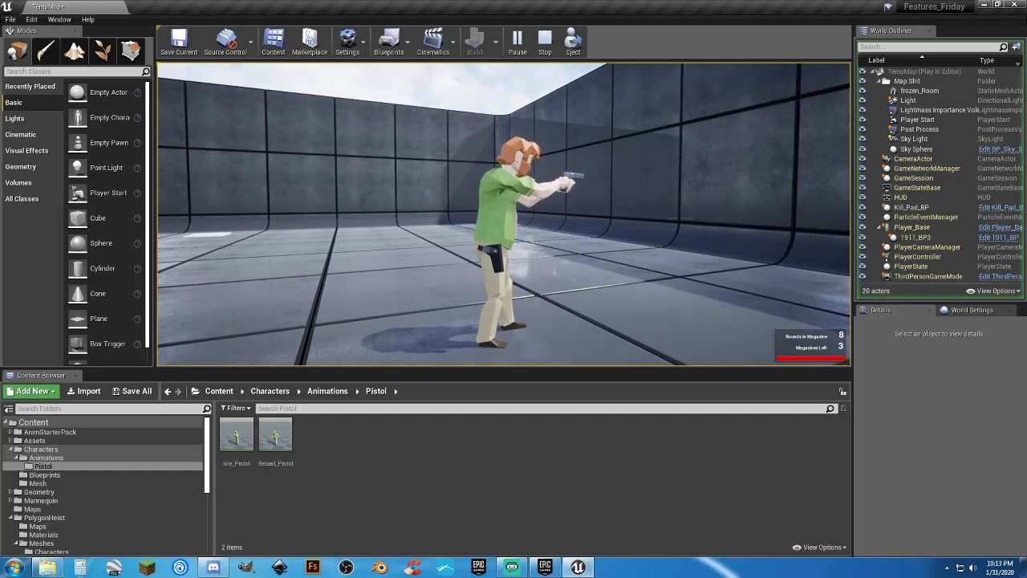
pyautogui.press('1')
pyautogui.press('1')
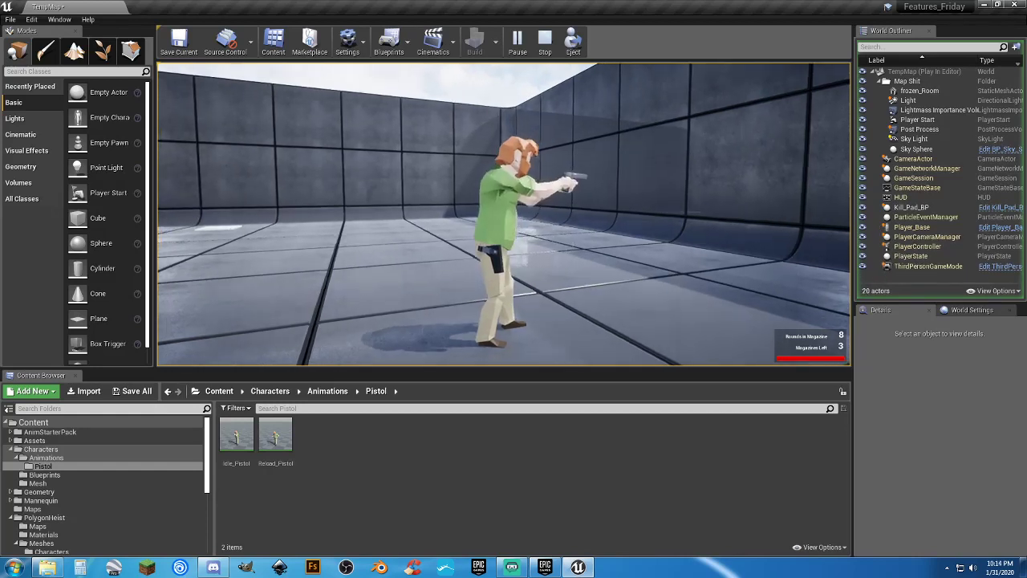
pyautogui.press('1')
pyautogui.press('1')
pyautogui.press('1')
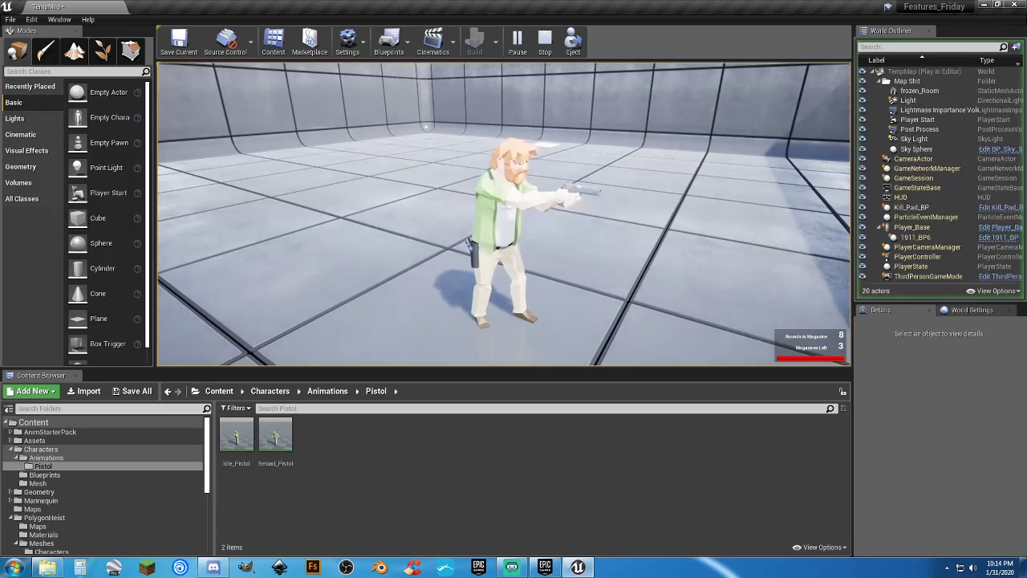
pyautogui.press('1')
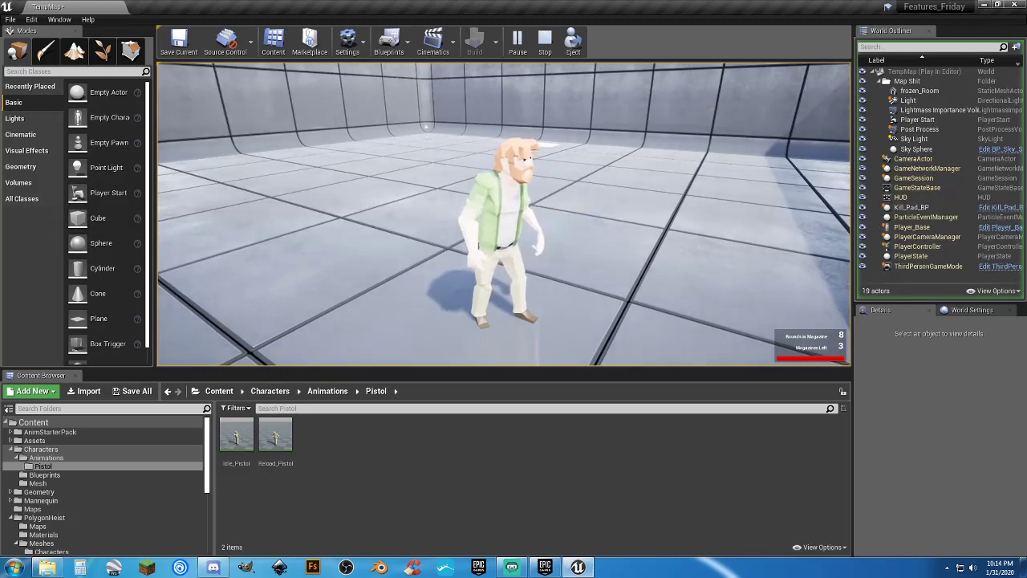
pyautogui.press('Escape')
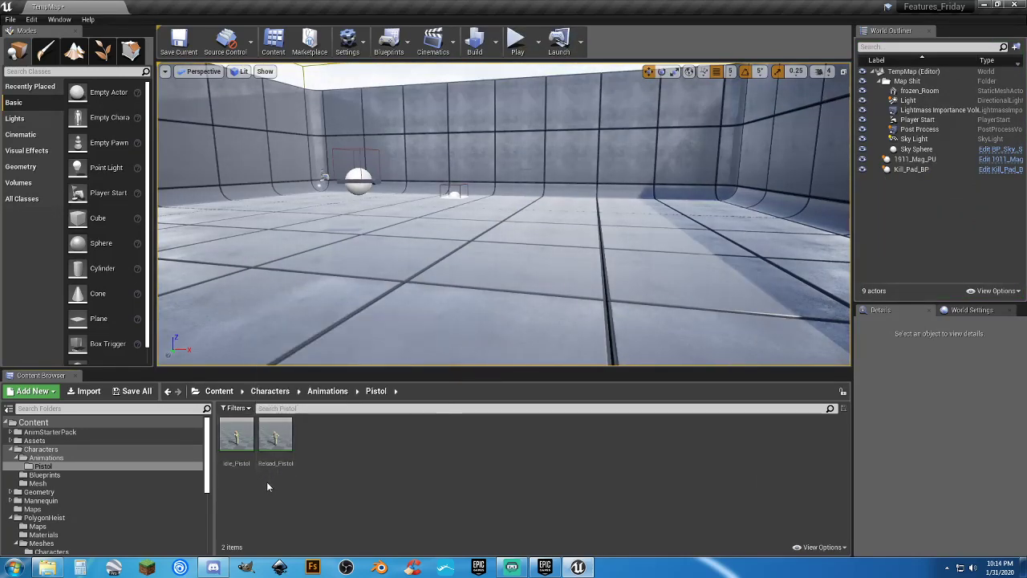
# Open the Player_Base blueprint and select the uncommented pistol node groups below the Turn on Crosshair comment in its Event Graph.
pyautogui.click(70, 475)
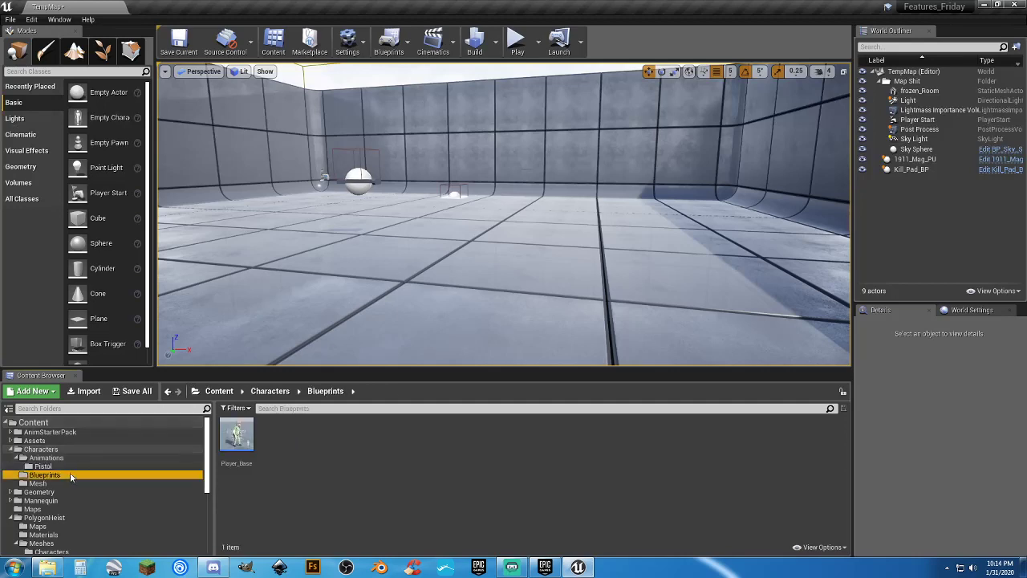
pyautogui.doubleClick(248, 467)
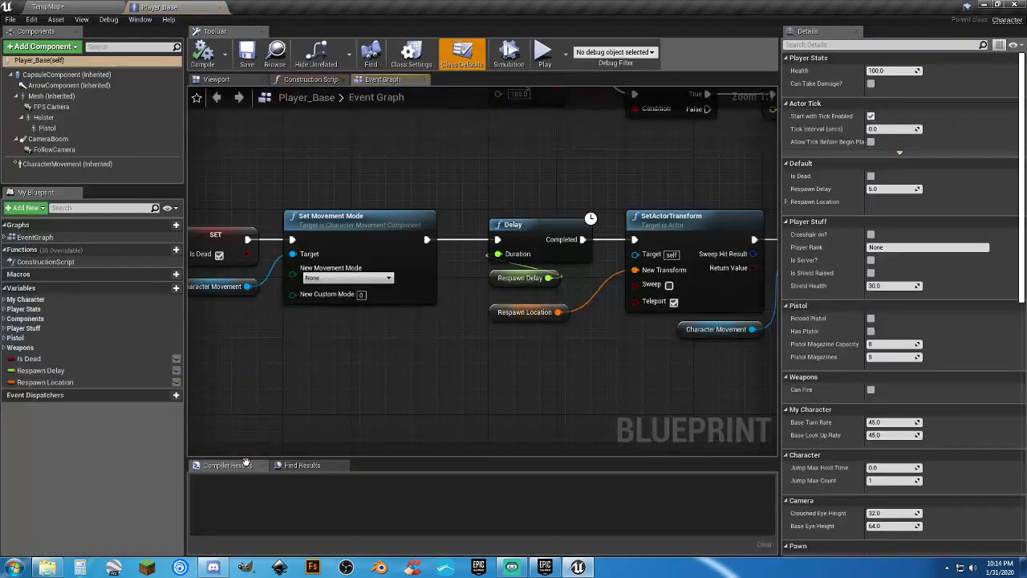
pyautogui.scroll(-10, 320, 366)
pyautogui.moveTo(328, 370); pyautogui.dragTo(613, 211, button='right')
pyautogui.moveTo(577, 377); pyautogui.dragTo(357, 264)
pyautogui.scroll(3, 387, 294)
pyautogui.scroll(2, 386, 306)
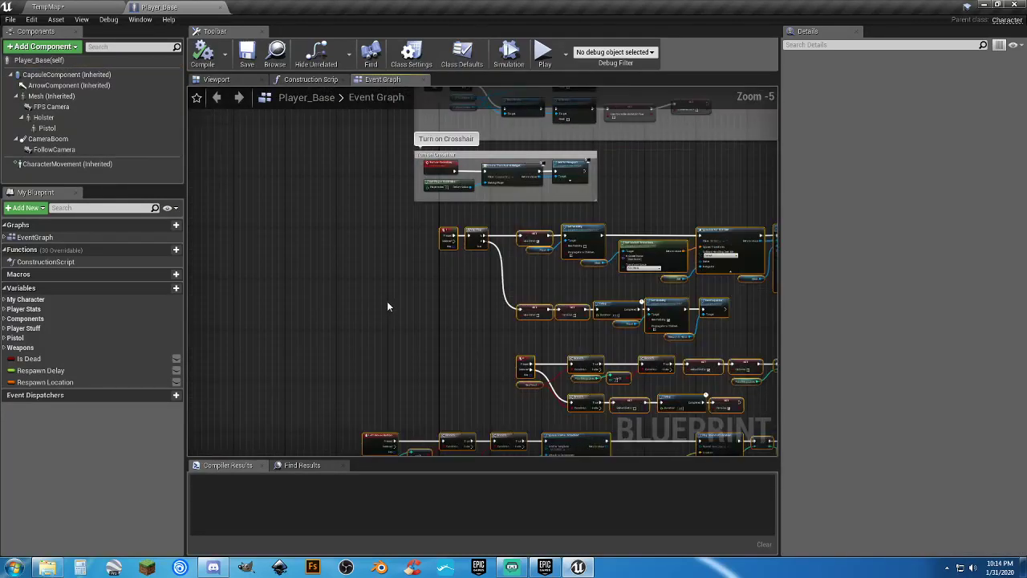
# Inspect the pistol equip logic around the Flip Flop in the Event Graph and select the 1 key event node.
pyautogui.scroll(3, 397, 311)
pyautogui.moveTo(418, 309); pyautogui.dragTo(218, 233, button='right')
pyautogui.scroll(-5, 263, 275)
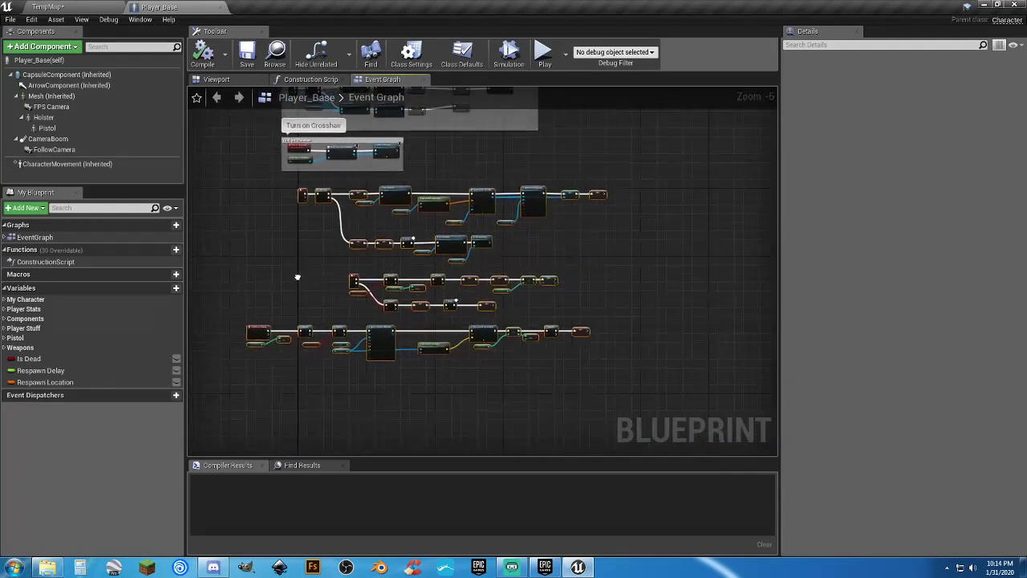
pyautogui.scroll(2, 314, 285)
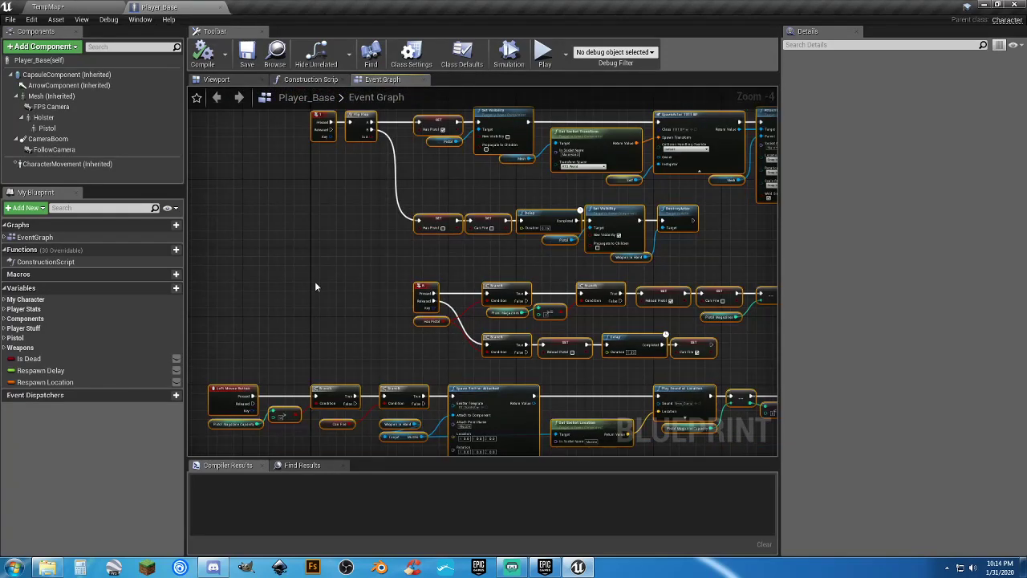
pyautogui.scroll(3, 315, 287)
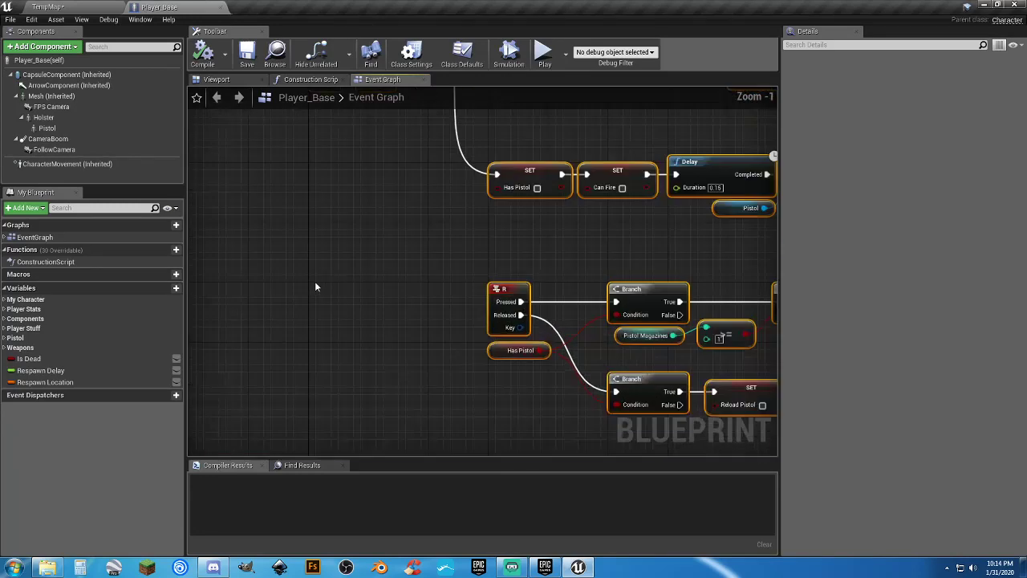
pyautogui.moveTo(325, 271); pyautogui.dragTo(280, 390, button='right')
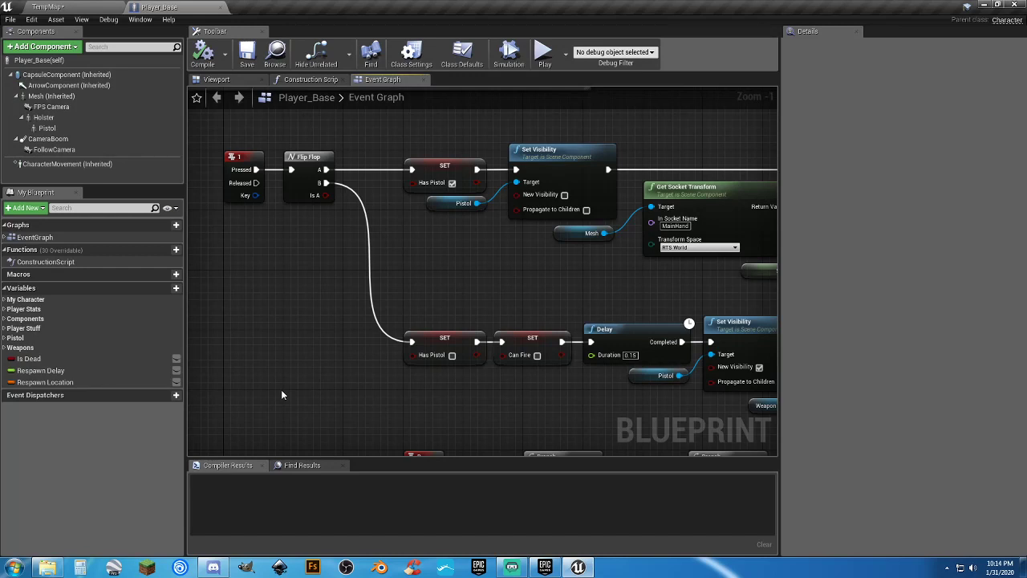
pyautogui.click(249, 173)
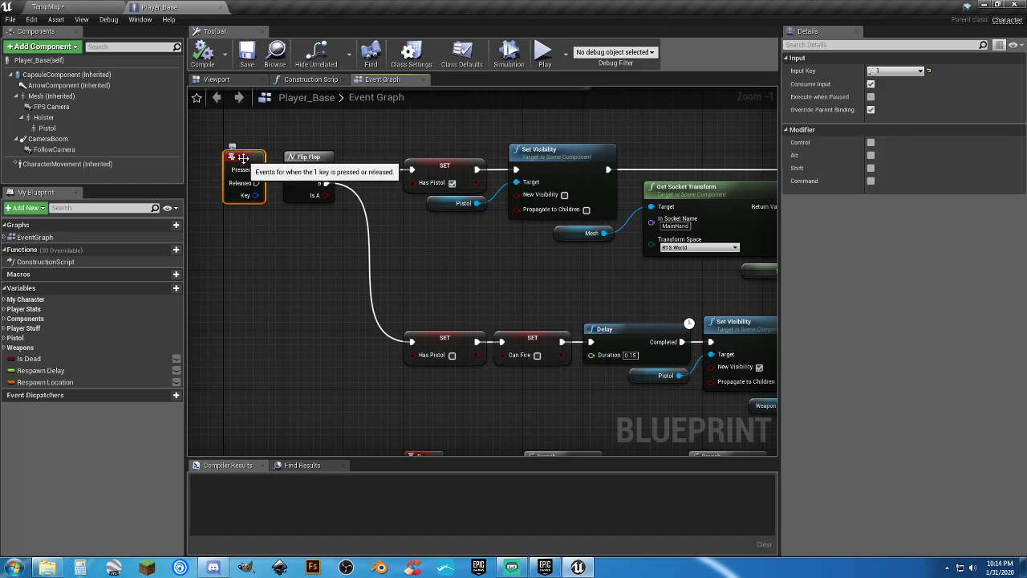
# Inspect the Flip Flop and the Set Has Pistol node on its A branch in the Event Graph.
pyautogui.click(312, 180)
pyautogui.scroll(1, 415, 245)
pyautogui.moveTo(415, 245); pyautogui.dragTo(449, 297, button='right')
pyautogui.click(461, 223)
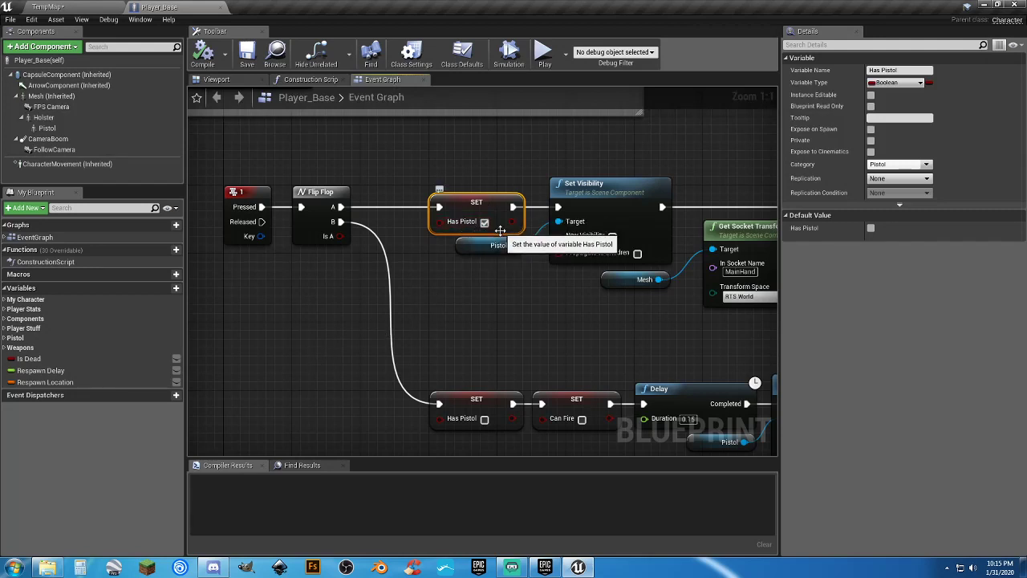
pyautogui.click(488, 285)
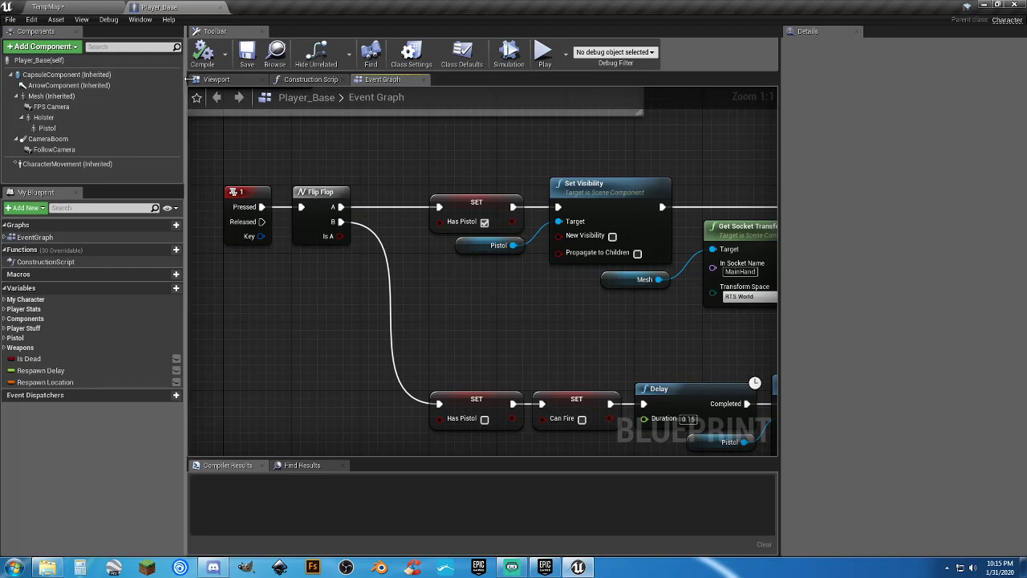
# Examine the Holster and Pistol components on the character's hip in the blueprint viewport, and return to the Event Graph.
pyautogui.click(216, 79)
pyautogui.press('w')
pyautogui.moveTo(482, 273)
pyautogui.mouseDown(button='right')
pyautogui.moveTo(594, 284)
pyautogui.moveTo(472, 289)
pyautogui.mouseUp(button='right')
pyautogui.press('a')
pyautogui.press('w')
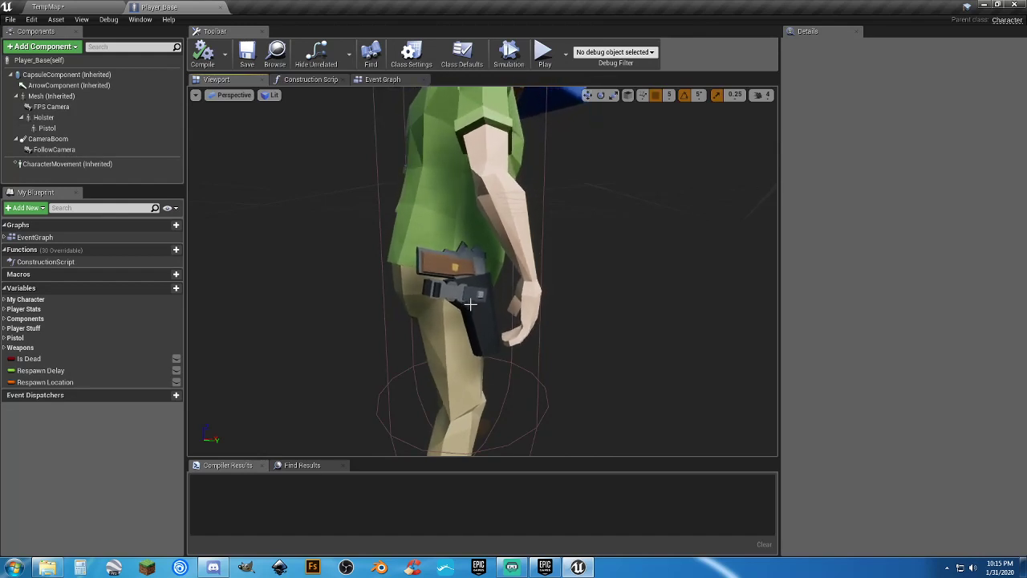
pyautogui.click(47, 117)
pyautogui.click(48, 128)
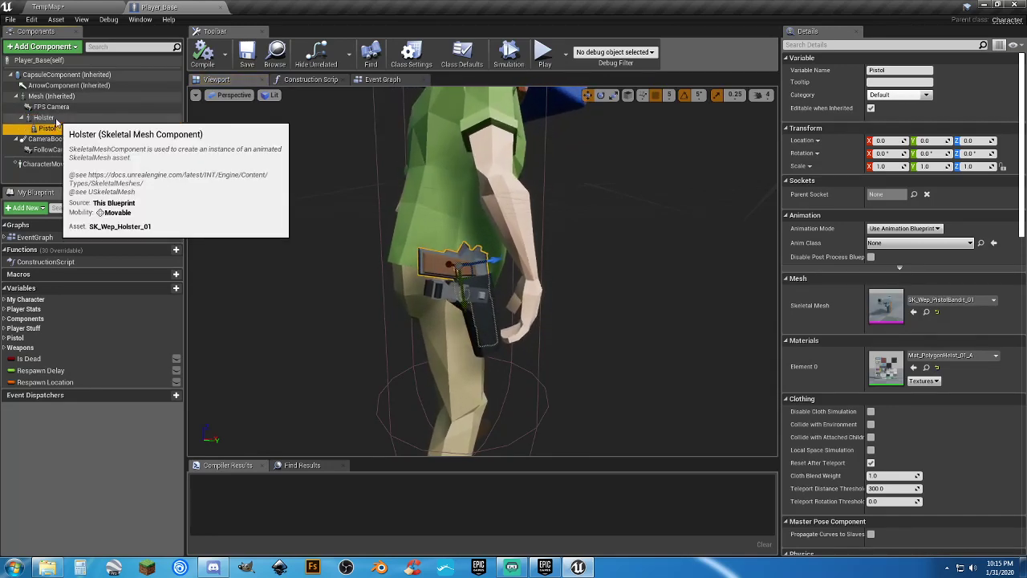
pyautogui.click(55, 118)
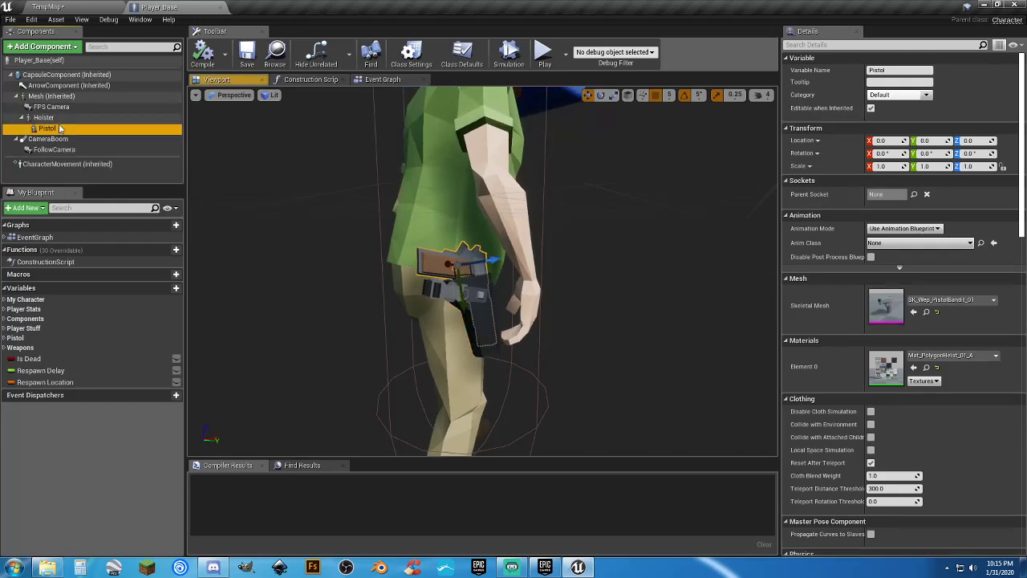
pyautogui.click(48, 128)
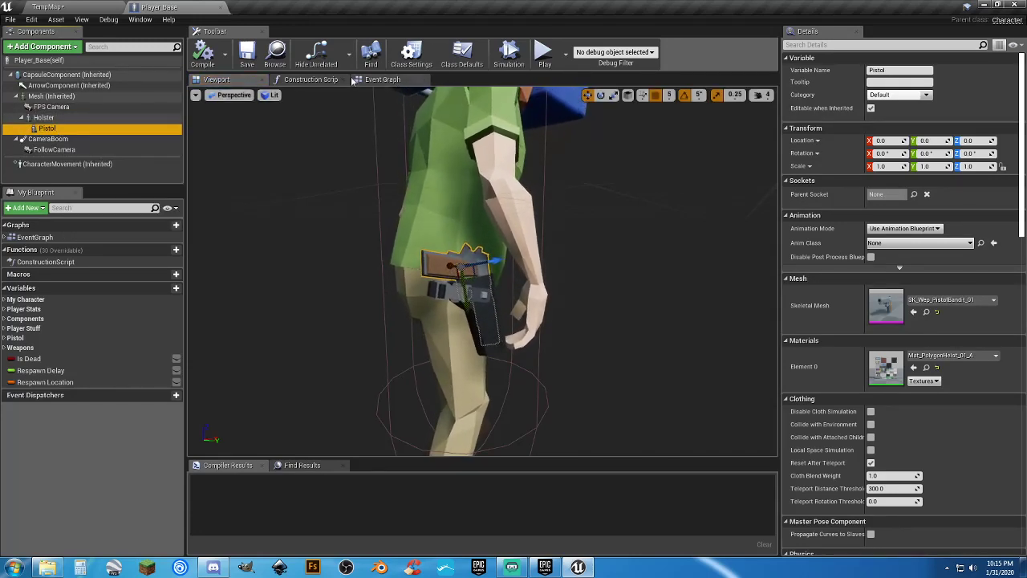
pyautogui.click(381, 80)
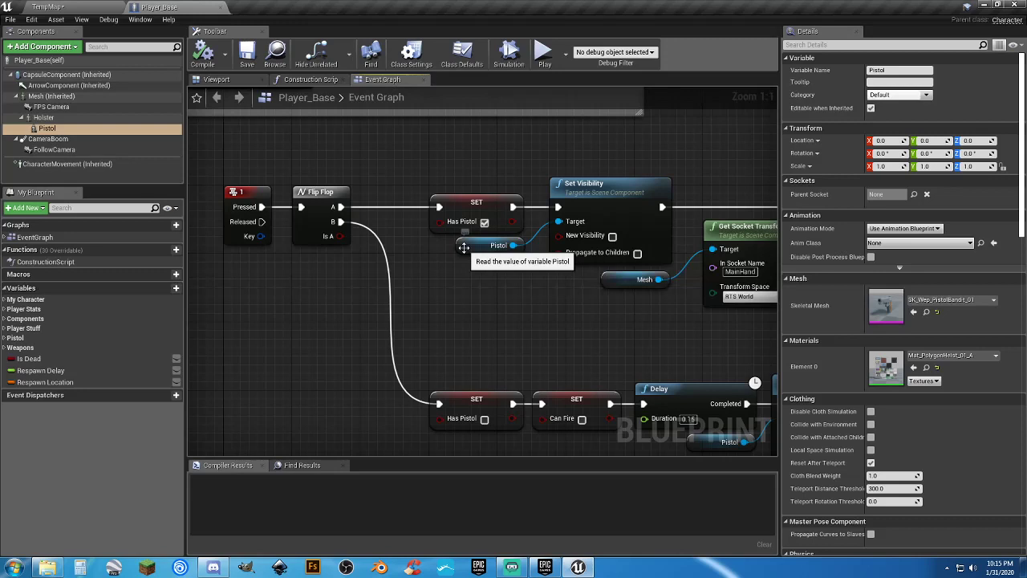
# Inspect the equip branch's Set Visibility, SpawnActor 1911 BP, Mesh and Get Socket Transform nodes.
pyautogui.click(571, 183)
pyautogui.moveTo(510, 245); pyautogui.dragTo(558, 220)
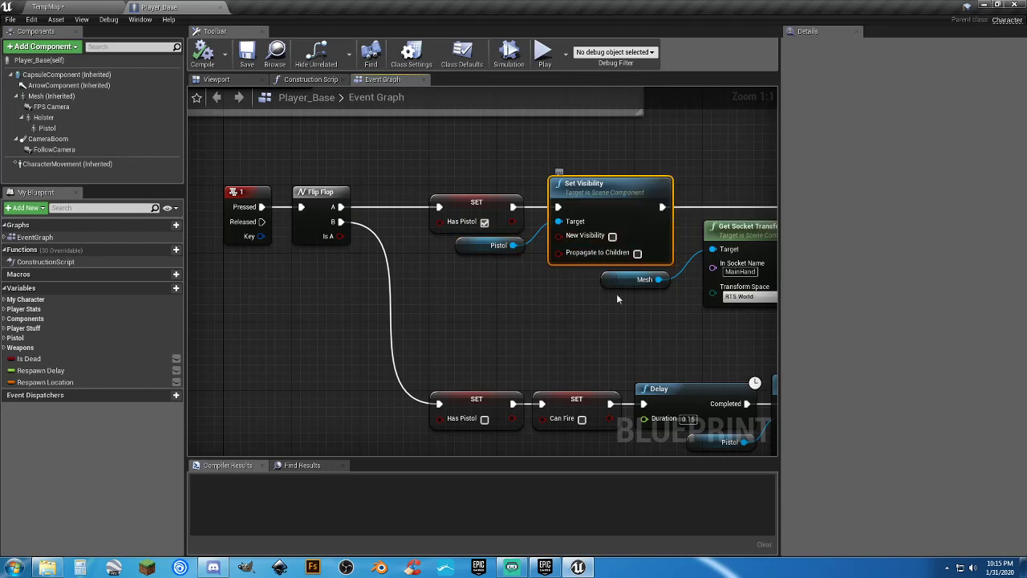
pyautogui.moveTo(616, 293); pyautogui.dragTo(319, 316, button='right')
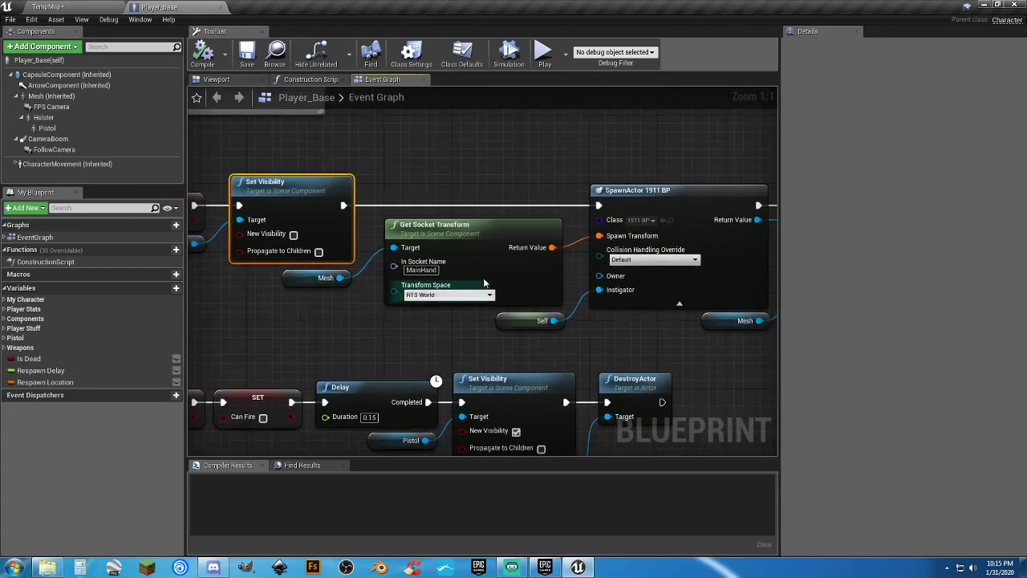
pyautogui.click(649, 191)
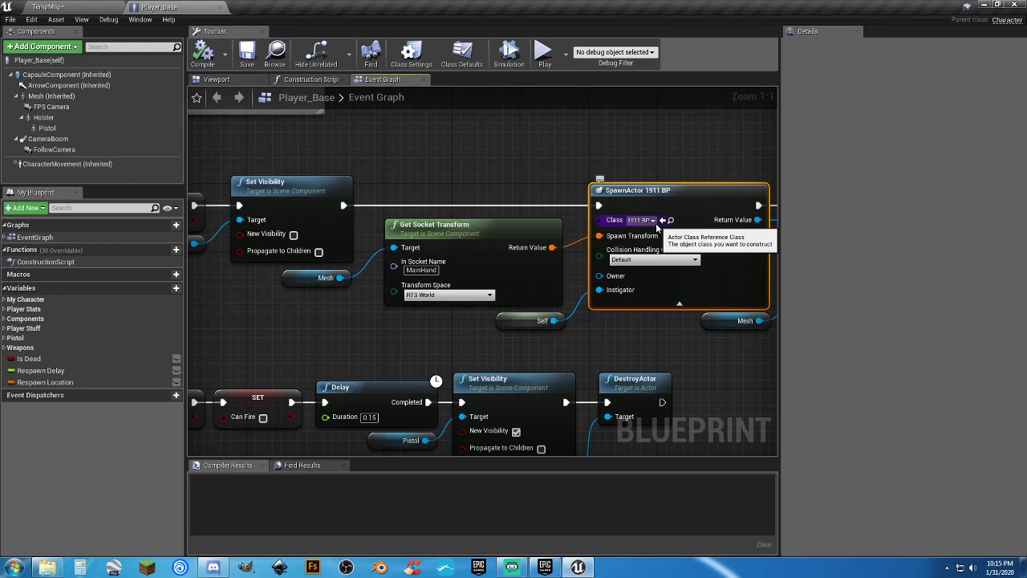
pyautogui.click(493, 161)
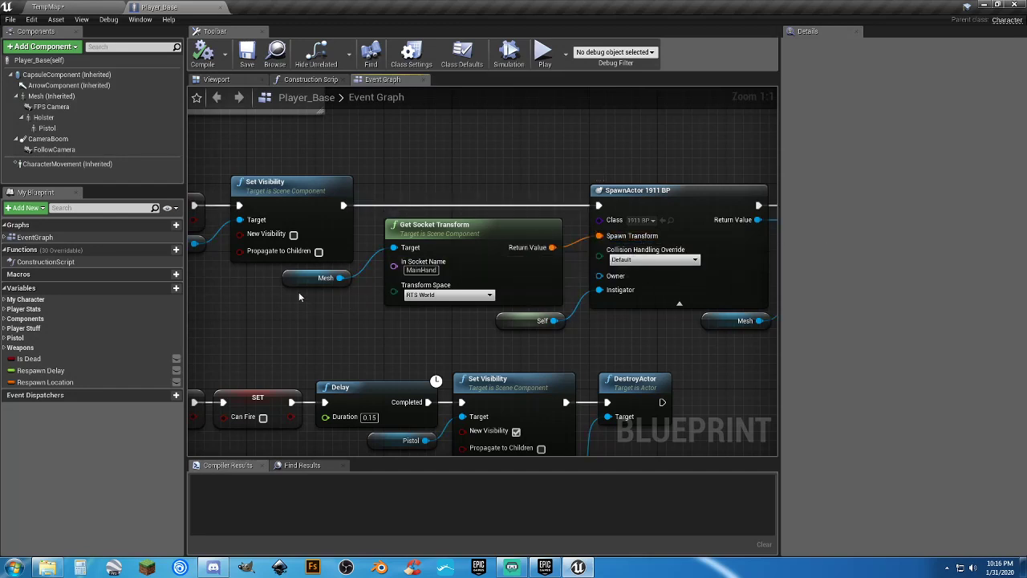
pyautogui.click(319, 277)
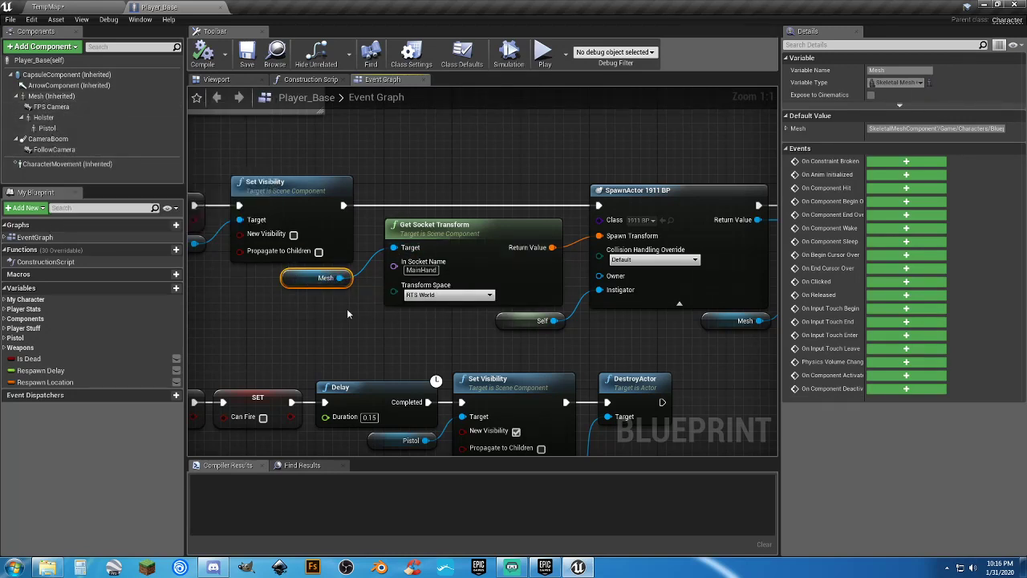
pyautogui.click(459, 234)
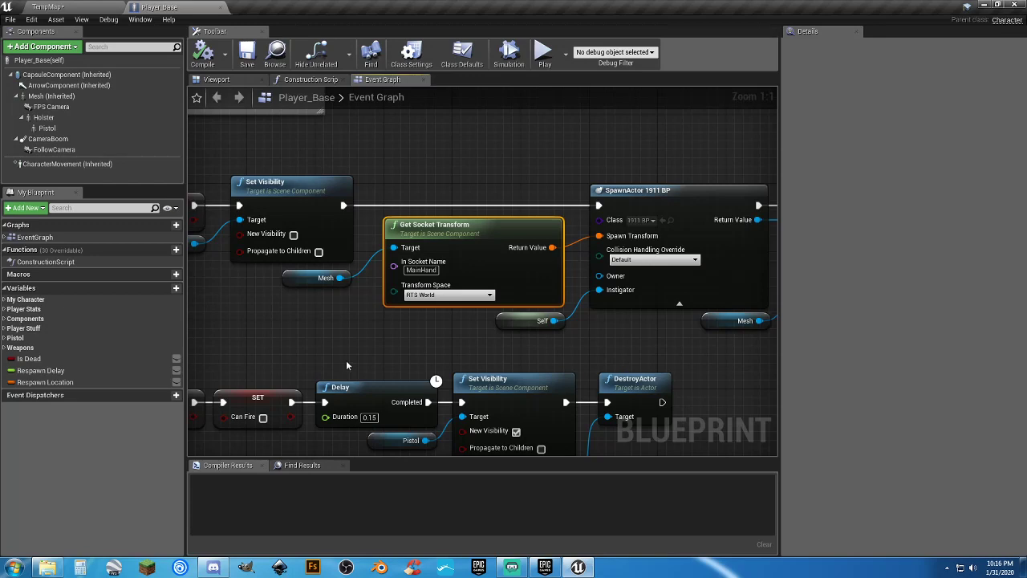
# Trace the spawned 1911 BP actor into AttachToComponent and inspect the Mesh reference feeding its Parent input.
pyautogui.moveTo(377, 363); pyautogui.dragTo(321, 359, button='right')
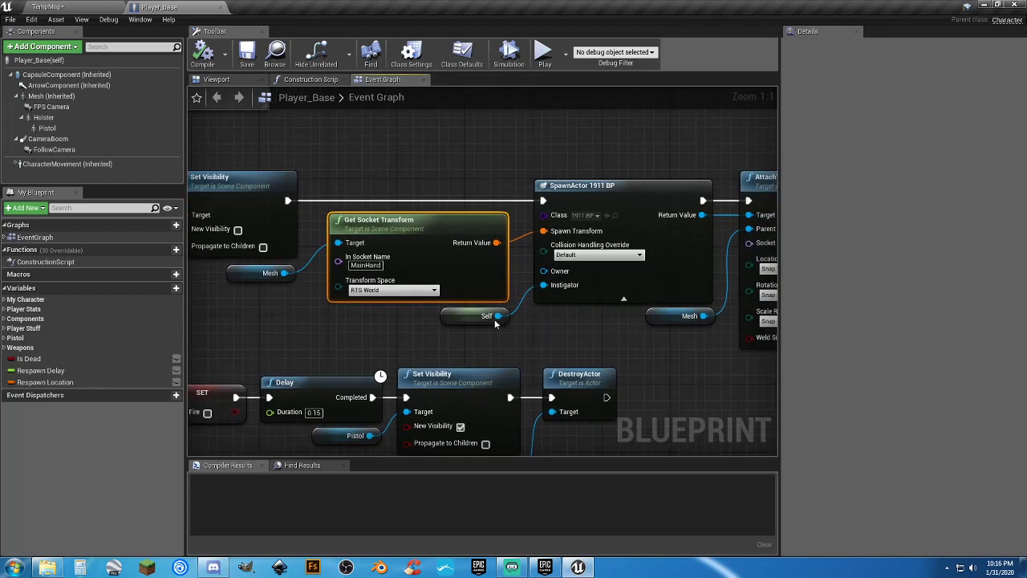
pyautogui.moveTo(618, 331); pyautogui.dragTo(459, 337, button='right')
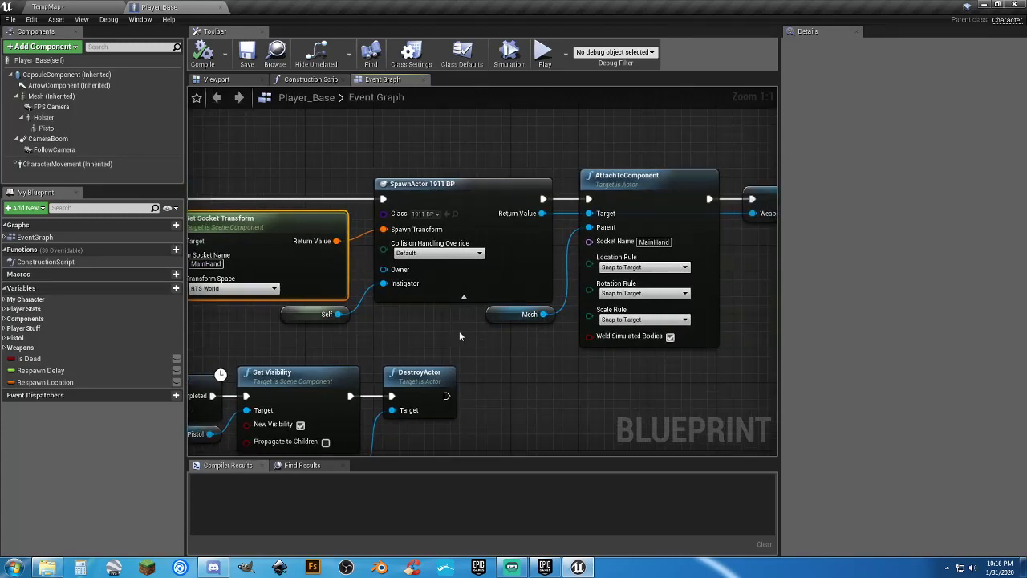
pyautogui.moveTo(433, 341); pyautogui.dragTo(377, 347, button='right')
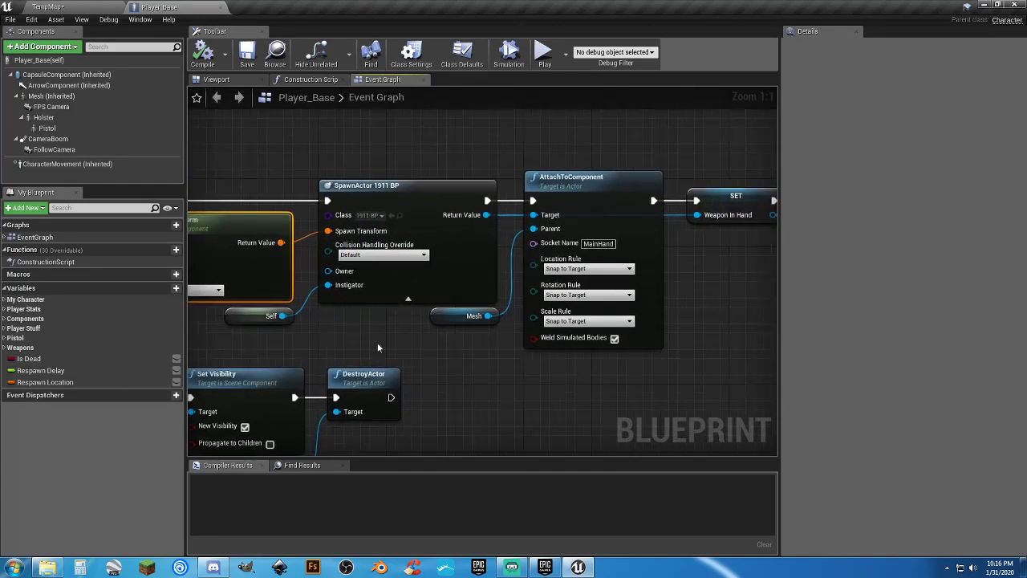
pyautogui.click(408, 196)
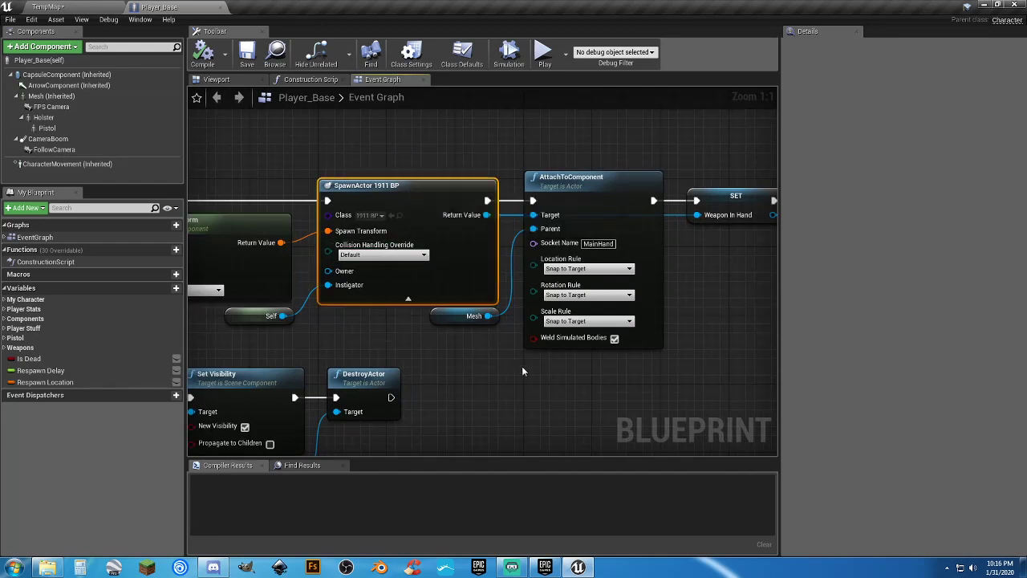
pyautogui.click(607, 177)
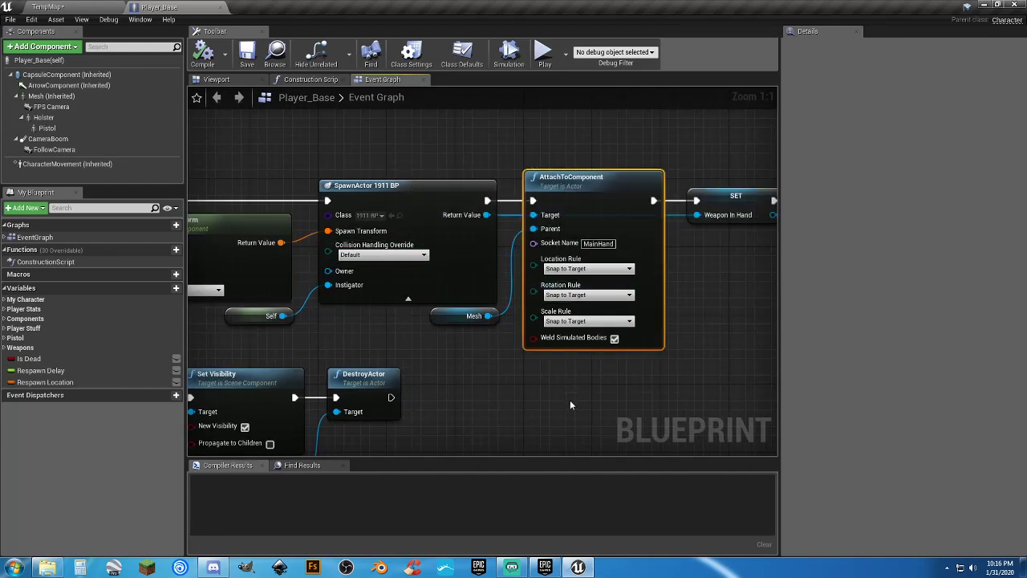
pyautogui.click(451, 320)
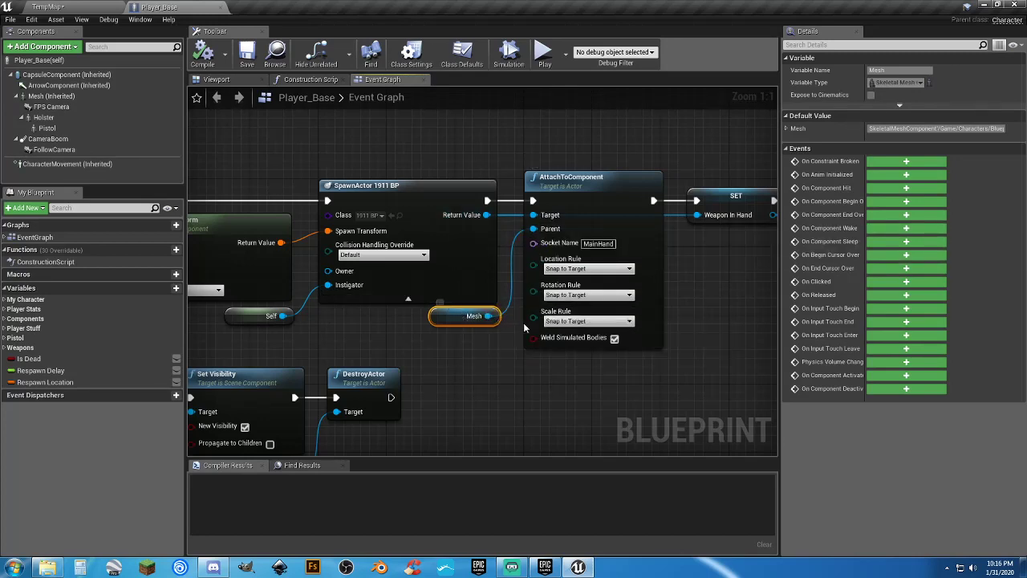
# Inspect the Set Weapon in Hand node and the Promote to variable option for SpawnActor's Return Value without applying it.
pyautogui.moveTo(542, 374); pyautogui.dragTo(509, 370, button='right')
pyautogui.moveTo(681, 202)
pyautogui.mouseDown()
pyautogui.moveTo(681, 152)
pyautogui.moveTo(682, 197)
pyautogui.mouseUp()
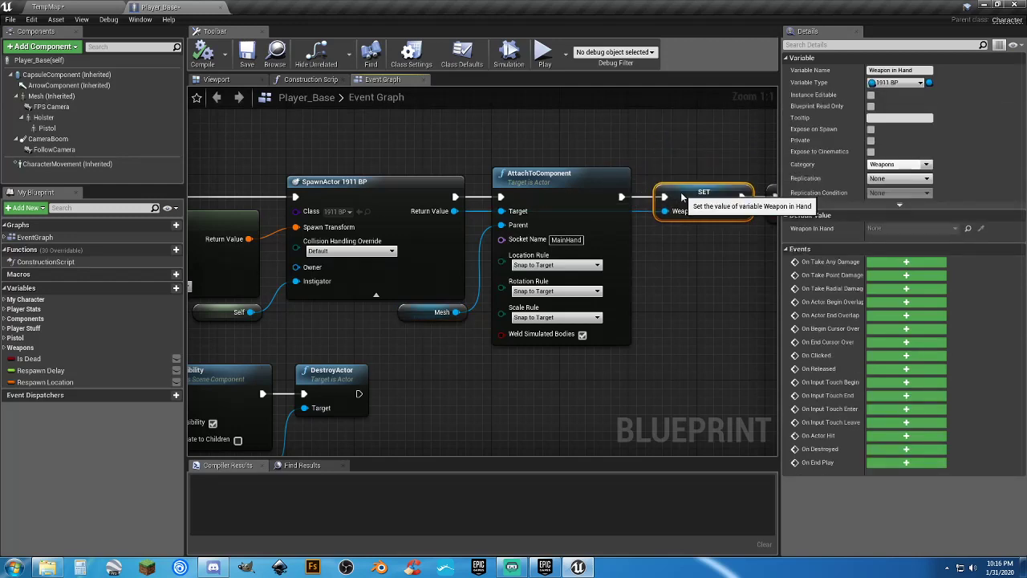
pyautogui.moveTo(694, 270); pyautogui.dragTo(646, 281, button='right')
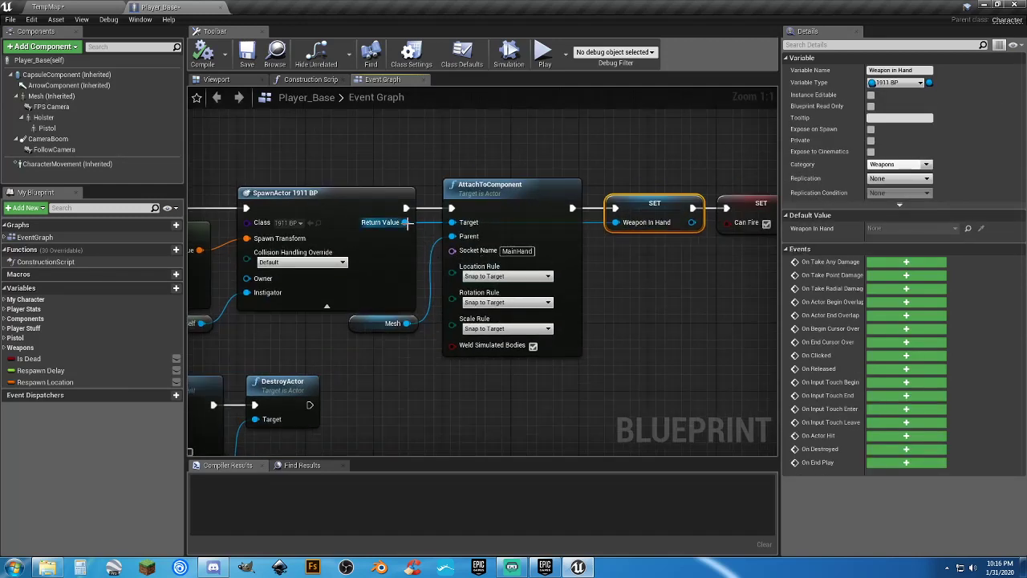
pyautogui.moveTo(406, 222); pyautogui.dragTo(601, 282)
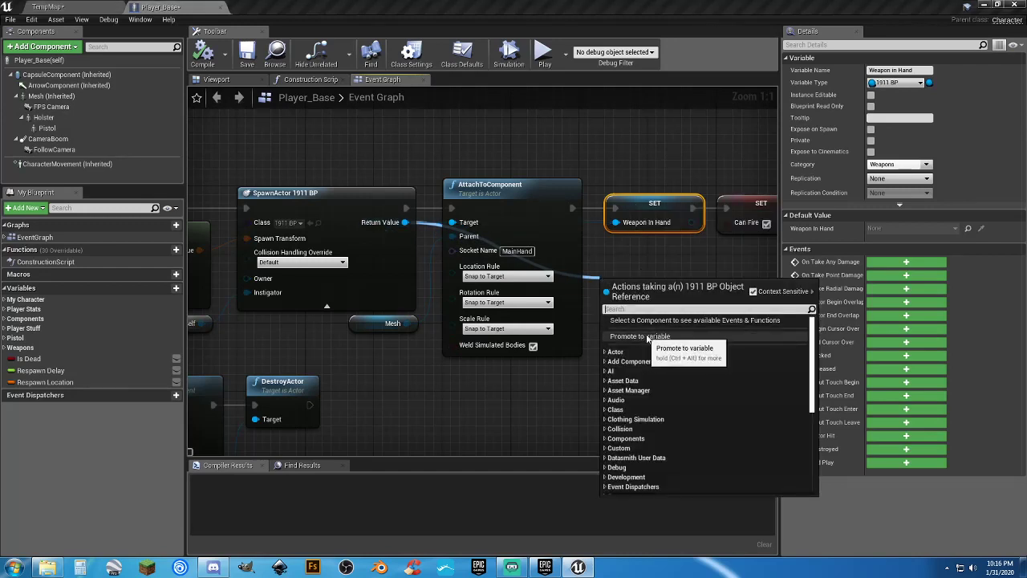
pyautogui.click(638, 224)
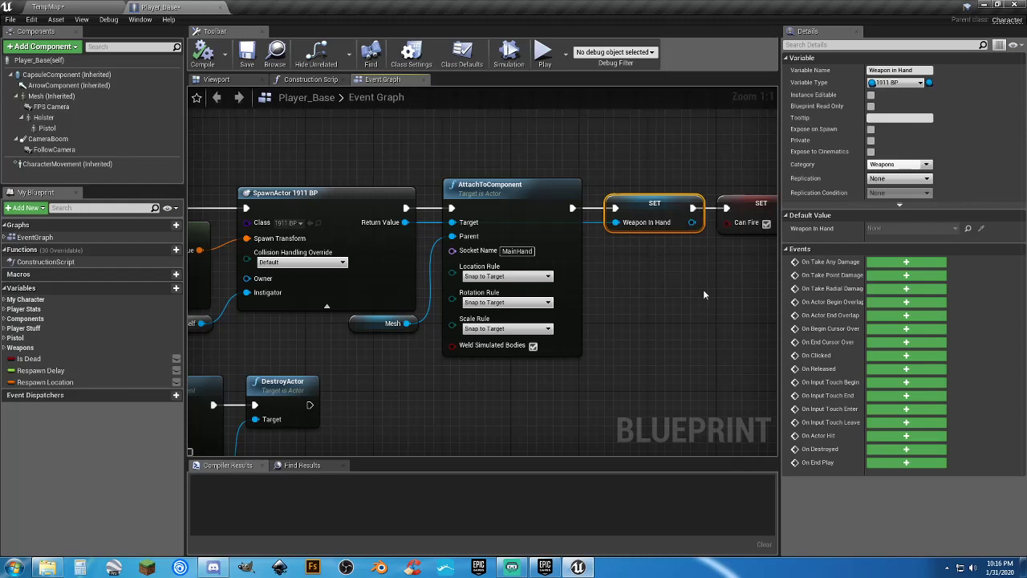
# Inspect the Set Can Fire node at the end of the equip branch and clear the selection.
pyautogui.moveTo(702, 289); pyautogui.dragTo(566, 287, button='right')
pyautogui.click(633, 227)
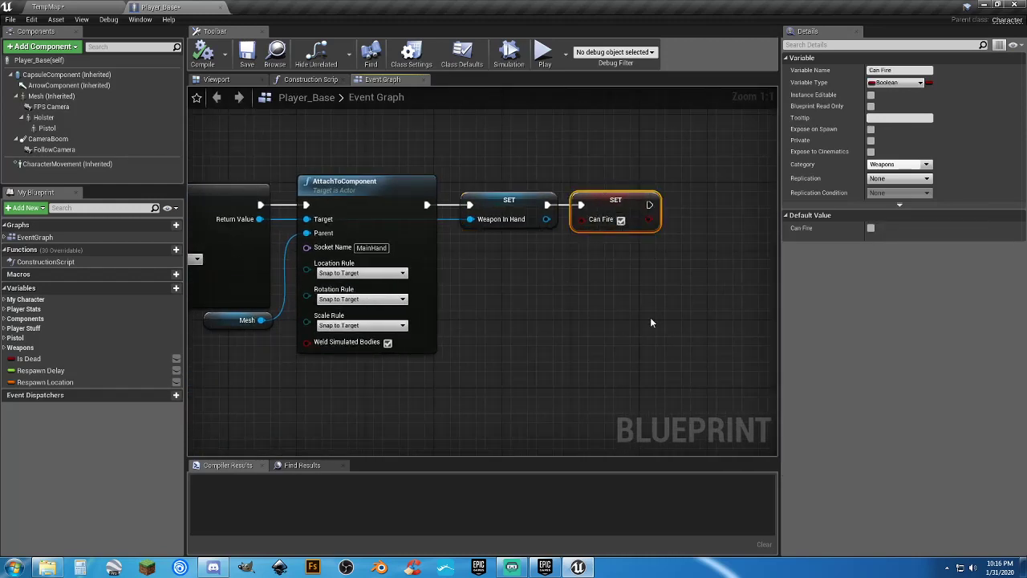
pyautogui.click(650, 323)
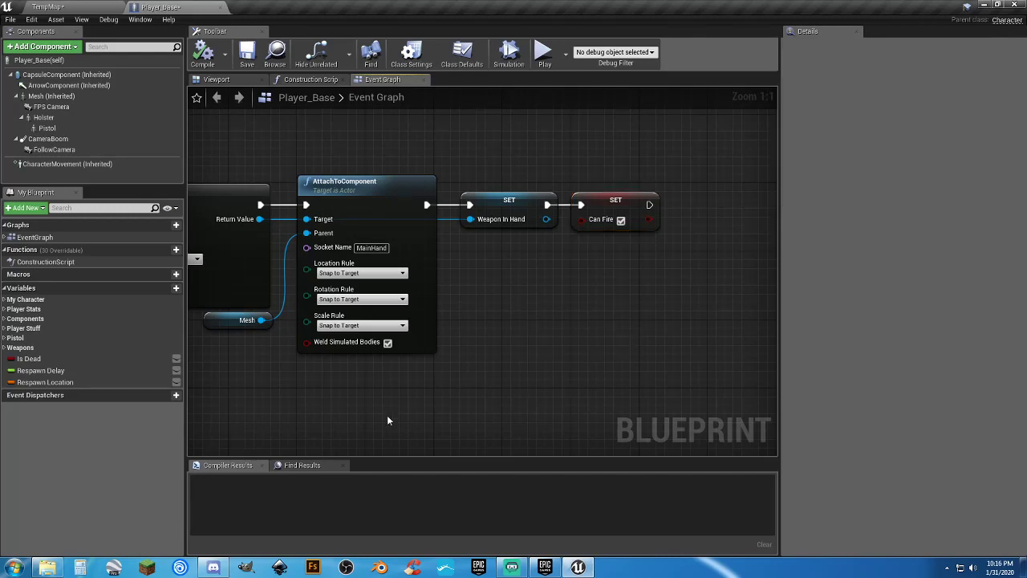
# Review the holster branch from the Flip Flop's B output, checking its Set Can Fire node and the DestroyActor end.
pyautogui.moveTo(279, 413); pyautogui.dragTo(637, 317, button='right')
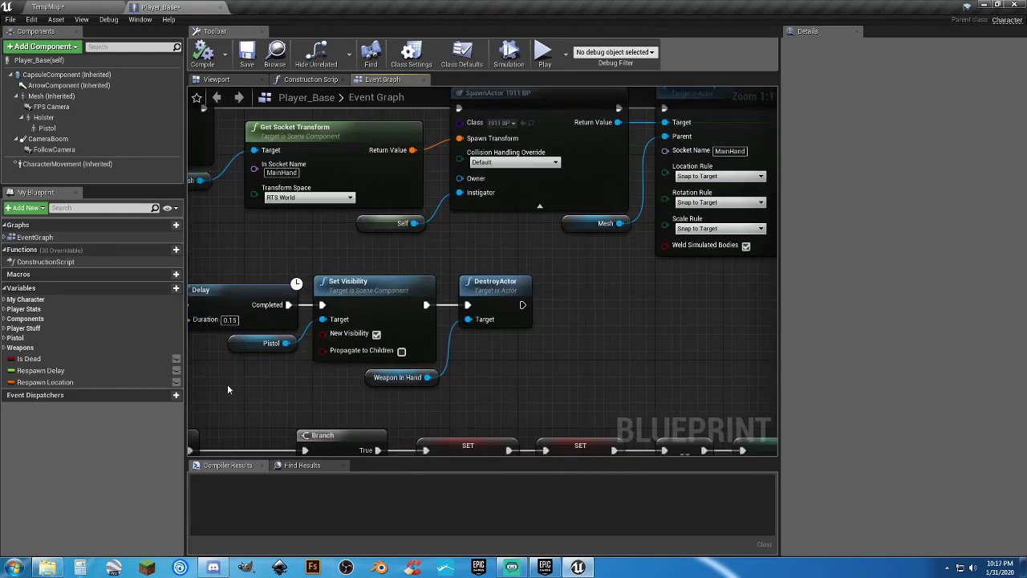
pyautogui.moveTo(227, 389); pyautogui.dragTo(681, 428, button='right')
pyautogui.moveTo(444, 291); pyautogui.dragTo(480, 402)
pyautogui.moveTo(549, 304); pyautogui.dragTo(616, 412)
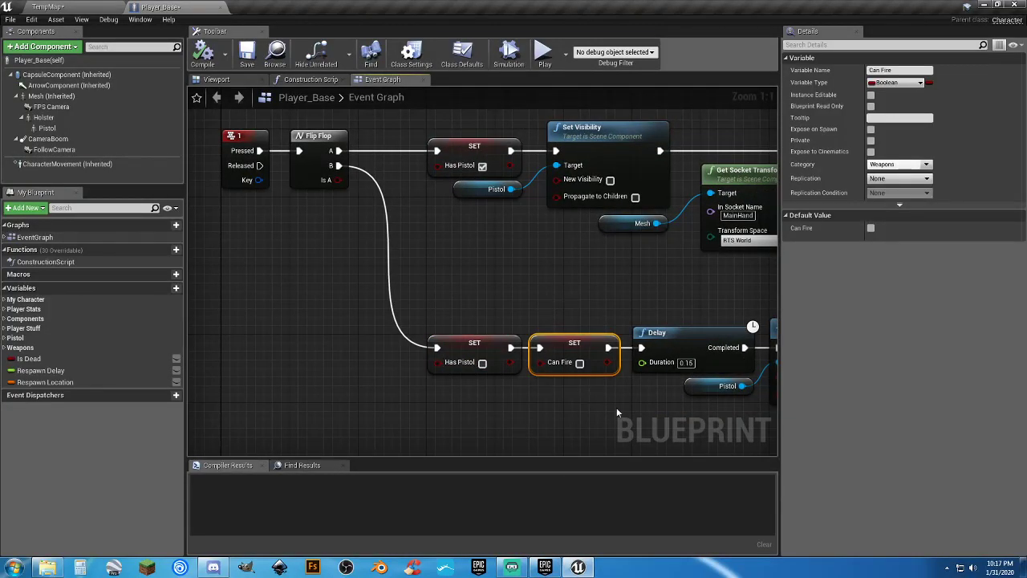
pyautogui.click(518, 421)
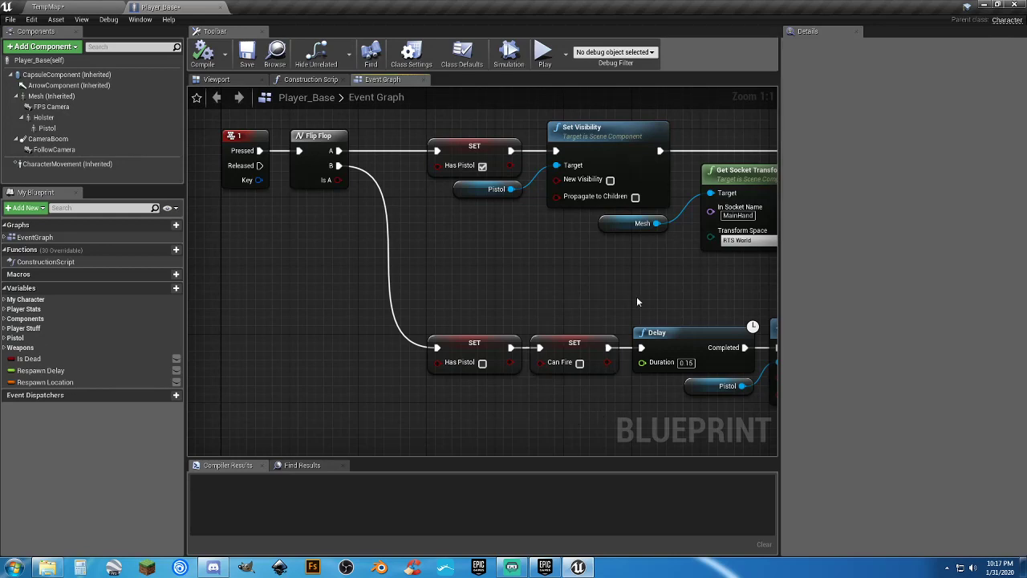
pyautogui.moveTo(636, 296); pyautogui.dragTo(486, 257, button='right')
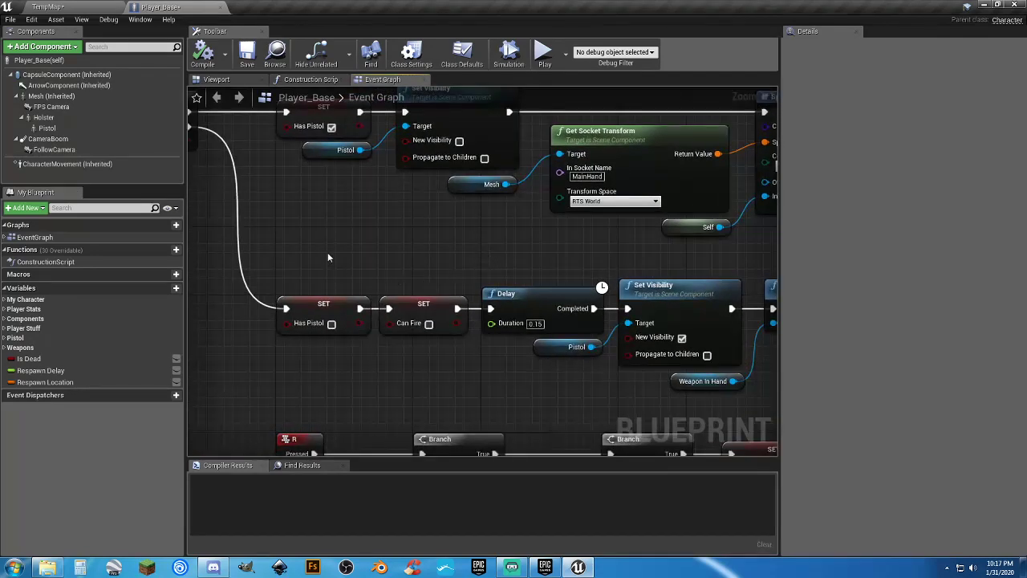
pyautogui.moveTo(327, 258); pyautogui.dragTo(494, 312, button='right')
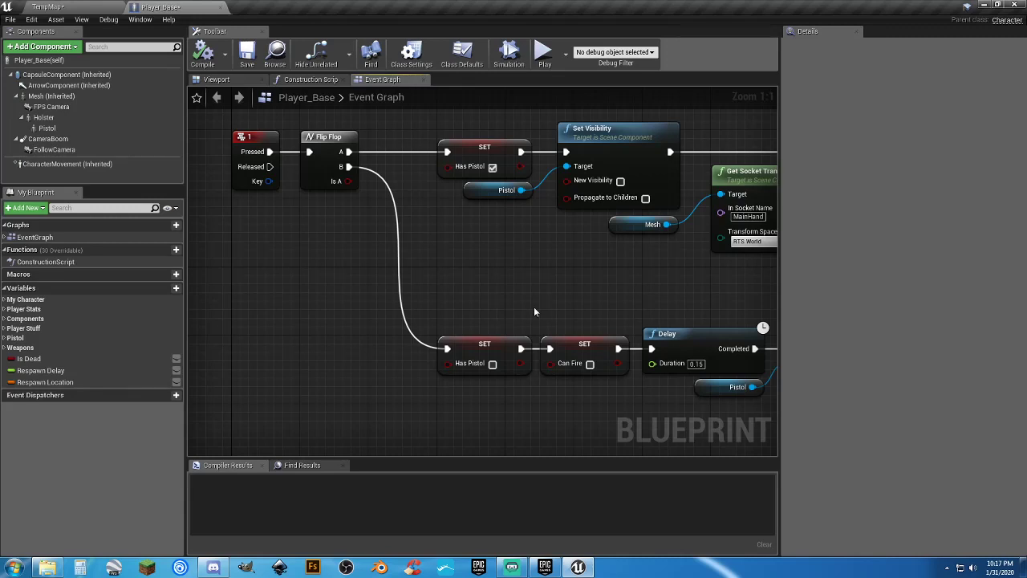
# Inspect the holster branch's Set Has Pistol, Set Can Fire and Delay nodes in order.
pyautogui.moveTo(507, 298); pyautogui.dragTo(357, 269, button='right')
pyautogui.click(281, 173)
pyautogui.moveTo(357, 269); pyautogui.dragTo(405, 382)
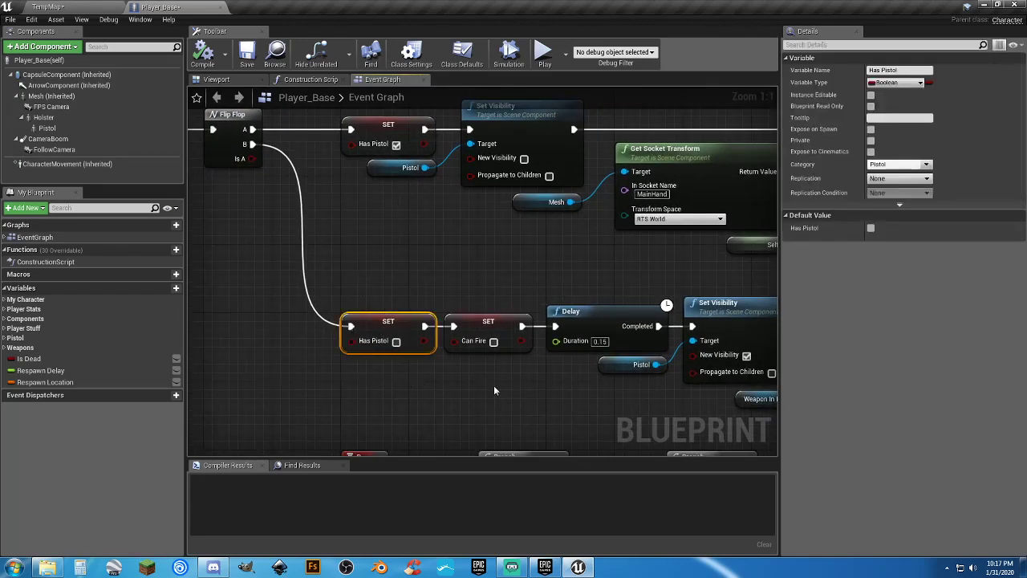
pyautogui.click(495, 388)
pyautogui.moveTo(507, 396); pyautogui.dragTo(408, 394, button='right')
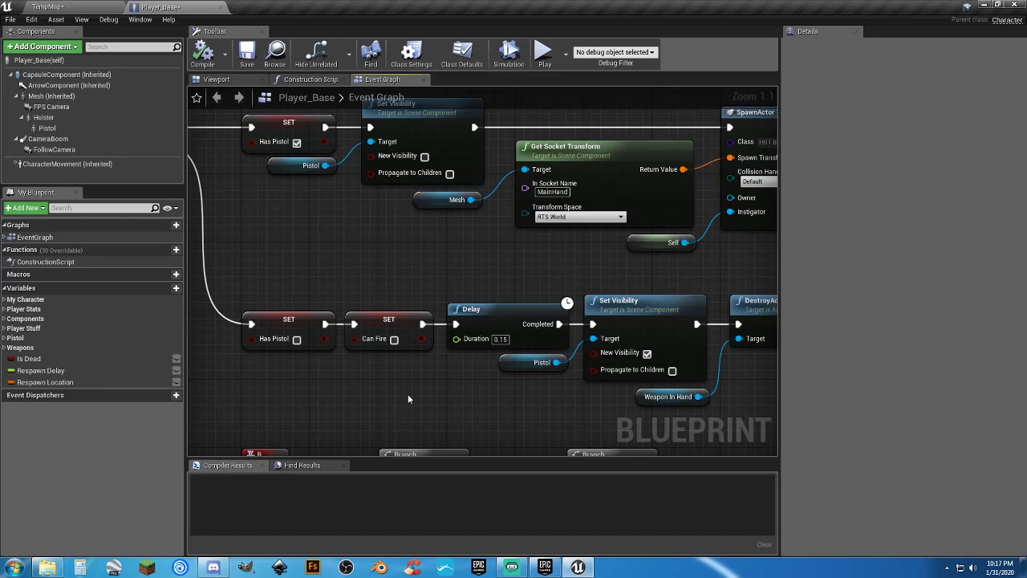
pyautogui.moveTo(419, 387); pyautogui.dragTo(373, 283)
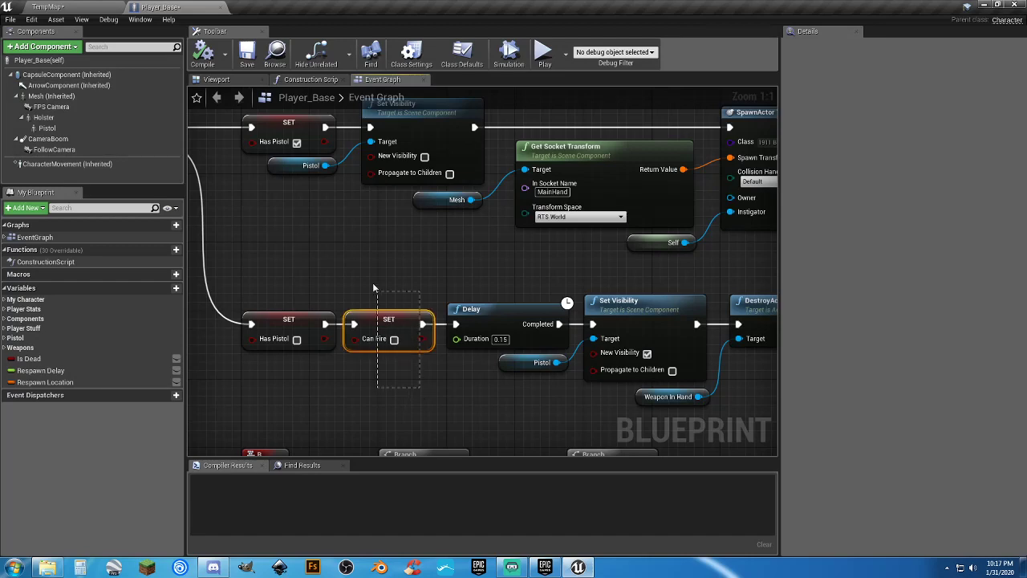
pyautogui.click(456, 404)
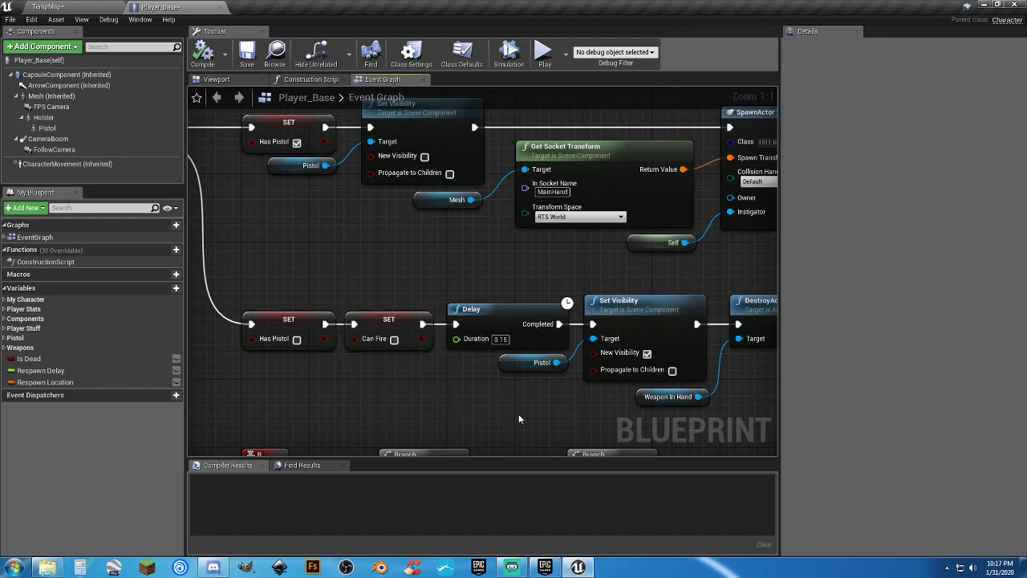
pyautogui.moveTo(518, 413); pyautogui.dragTo(448, 378, button='right')
pyautogui.click(449, 275)
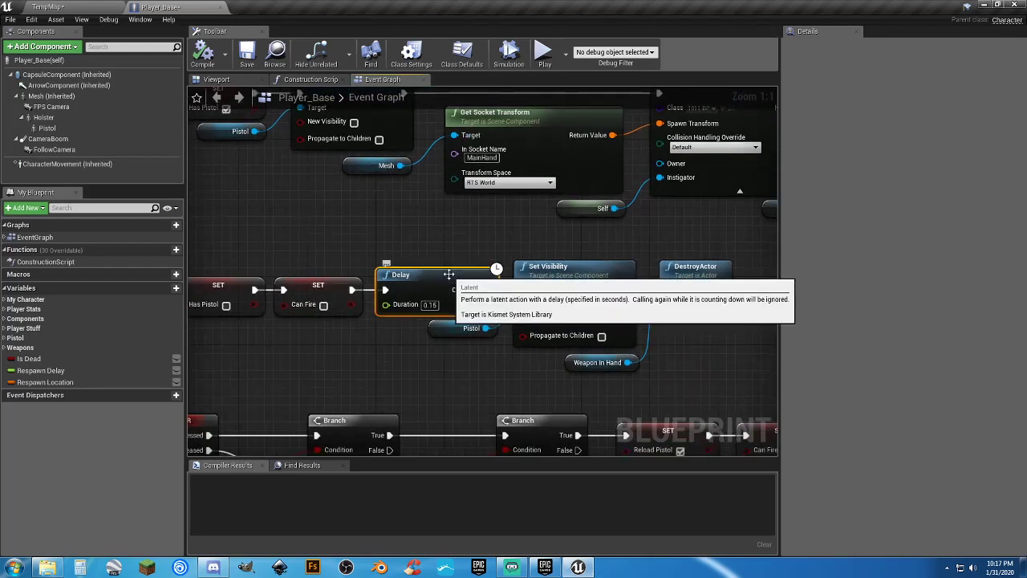
# Inspect the holster branch's Set Visibility node with its Pistol reference and the Weapon in Hand reference feeding DestroyActor.
pyautogui.click(470, 390)
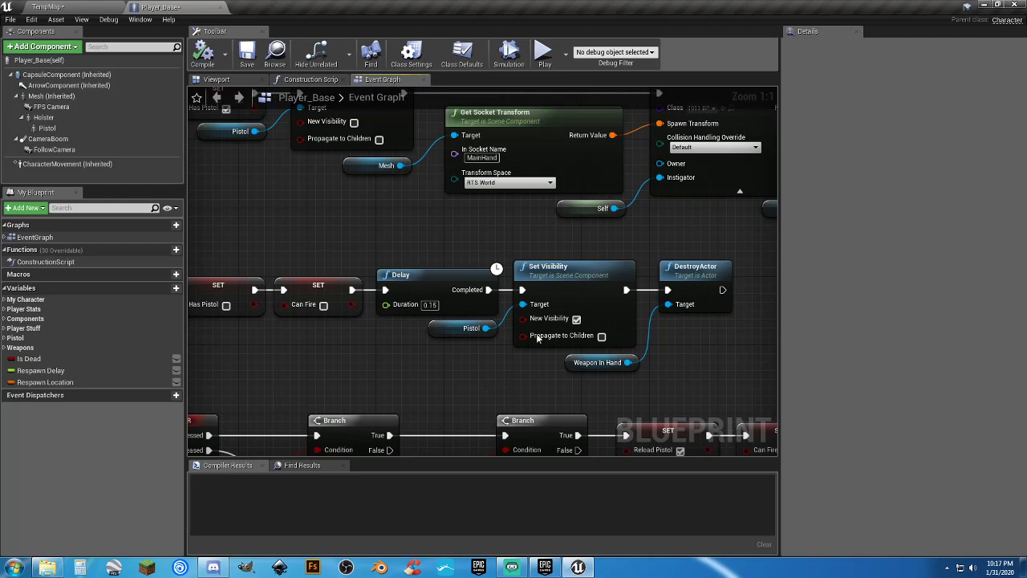
pyautogui.click(558, 268)
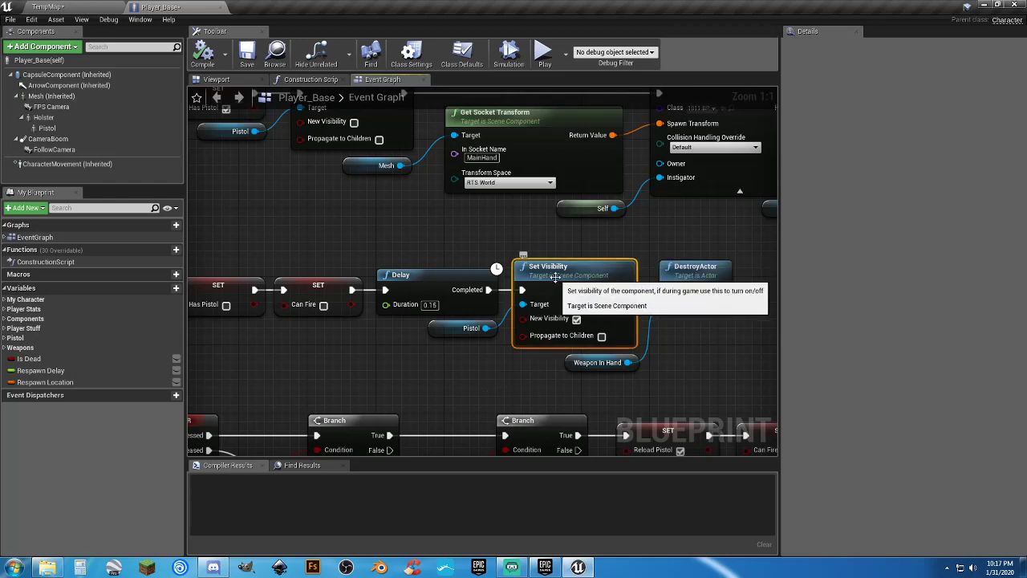
pyautogui.click(453, 329)
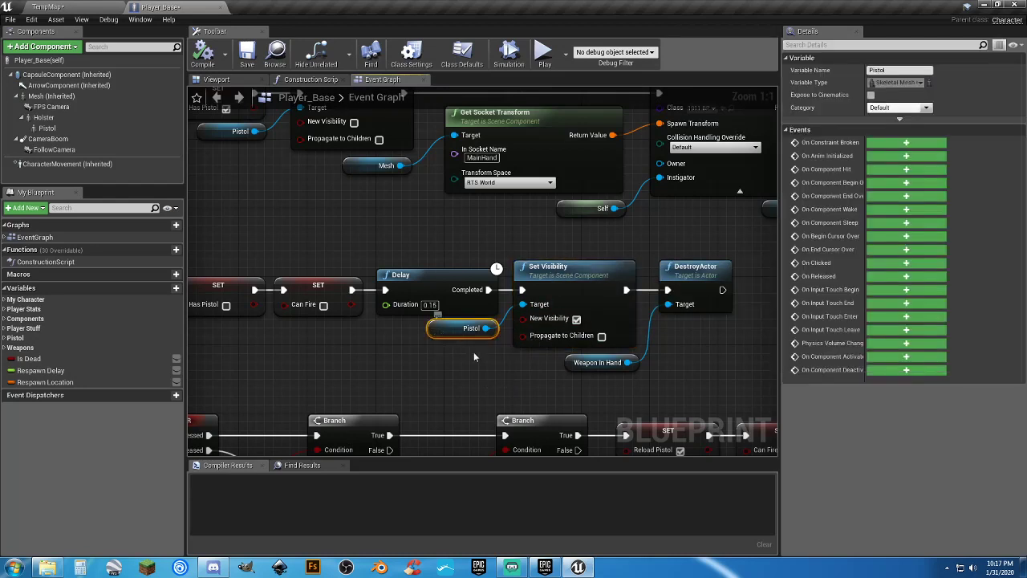
pyautogui.click(571, 364)
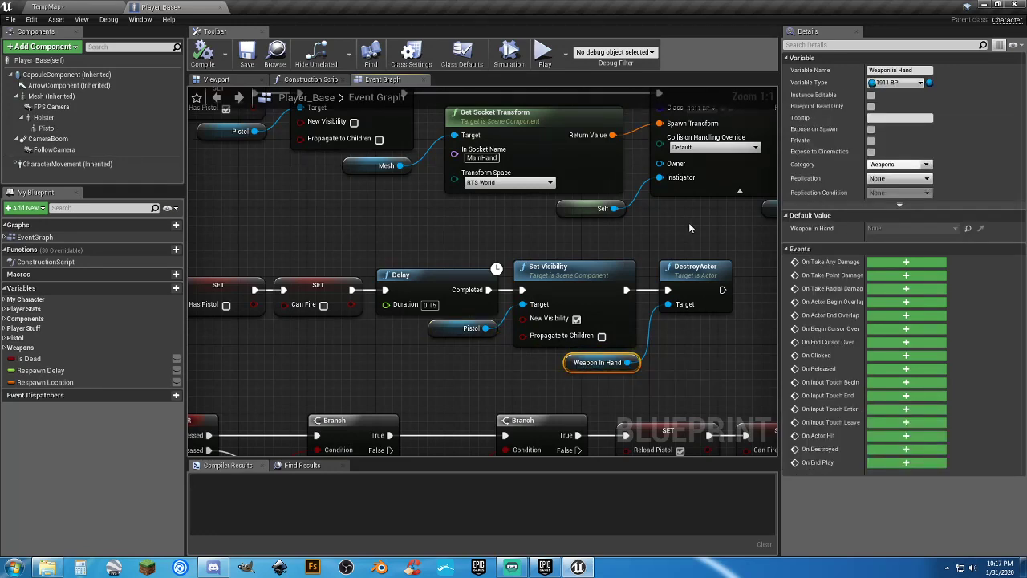
pyautogui.moveTo(689, 222); pyautogui.dragTo(477, 236, button='right')
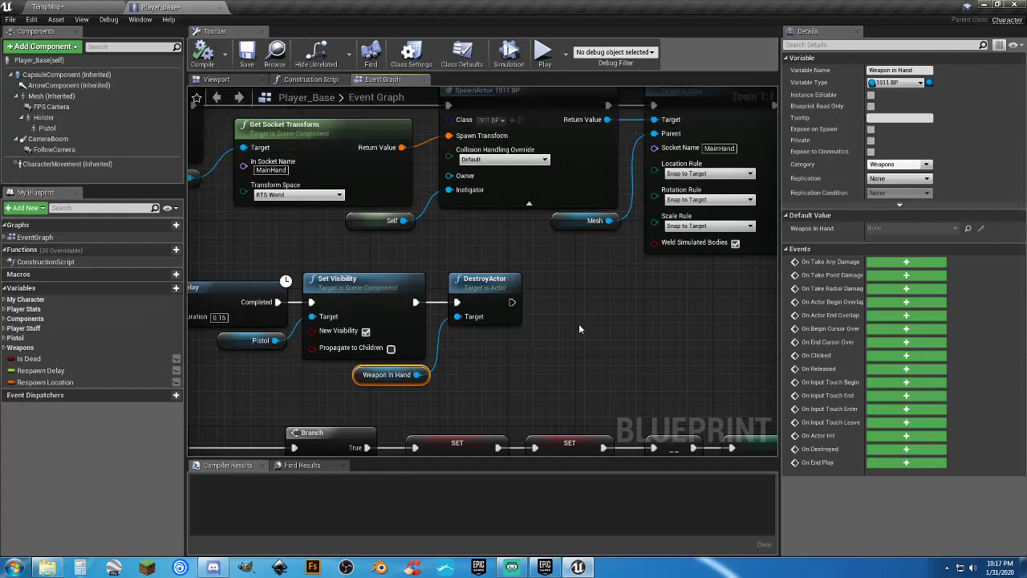
pyautogui.moveTo(578, 324); pyautogui.dragTo(473, 346, button='right')
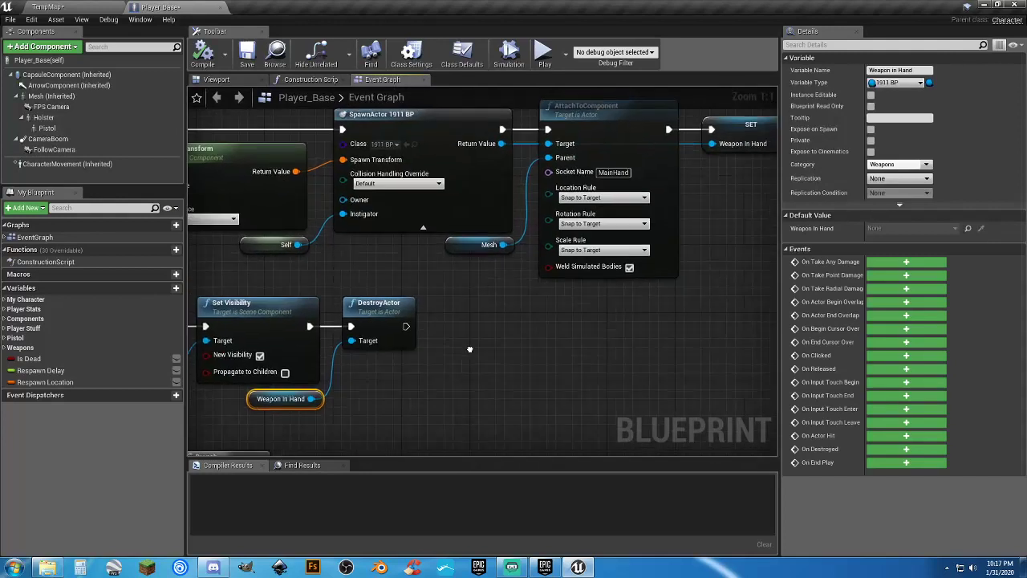
# Trace the SpawnActor 1911 BP node to the Weapon in Hand reference and the DestroyActor node, and clear the selection.
pyautogui.click(461, 126)
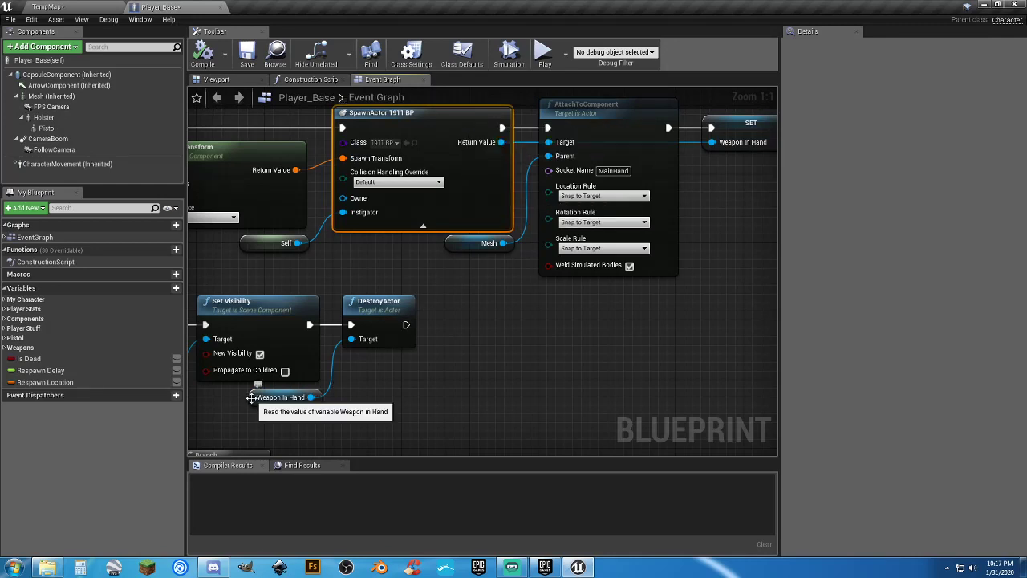
pyautogui.click(251, 397)
pyautogui.click(367, 317)
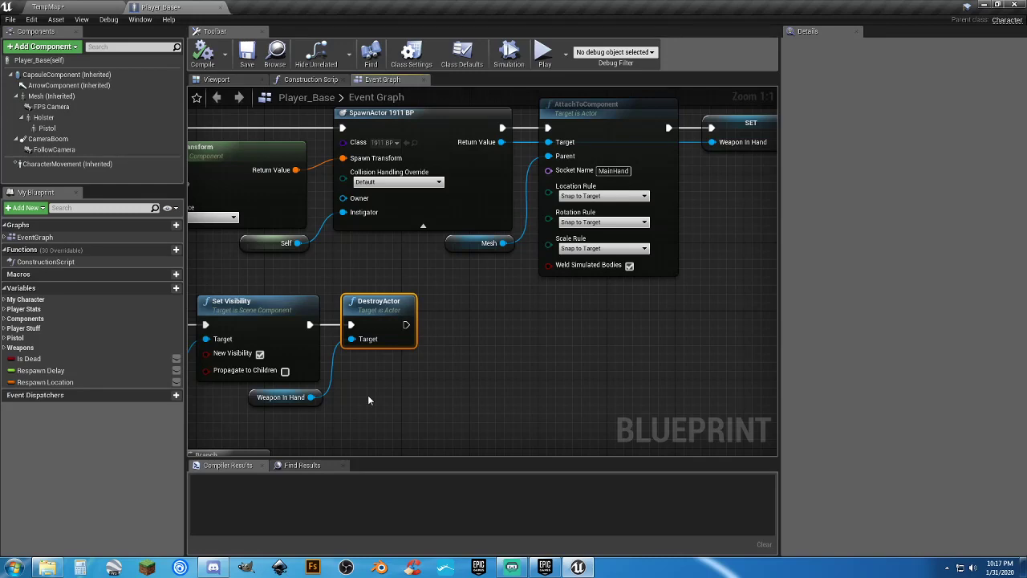
pyautogui.click(367, 395)
# Review the full equip and holster branches from the Flip Flop node through SpawnActor and DestroyActor.
pyautogui.moveTo(361, 396); pyautogui.dragTo(705, 409, button='right')
pyautogui.scroll(-1, 705, 410)
pyautogui.scroll(-1, 437, 308)
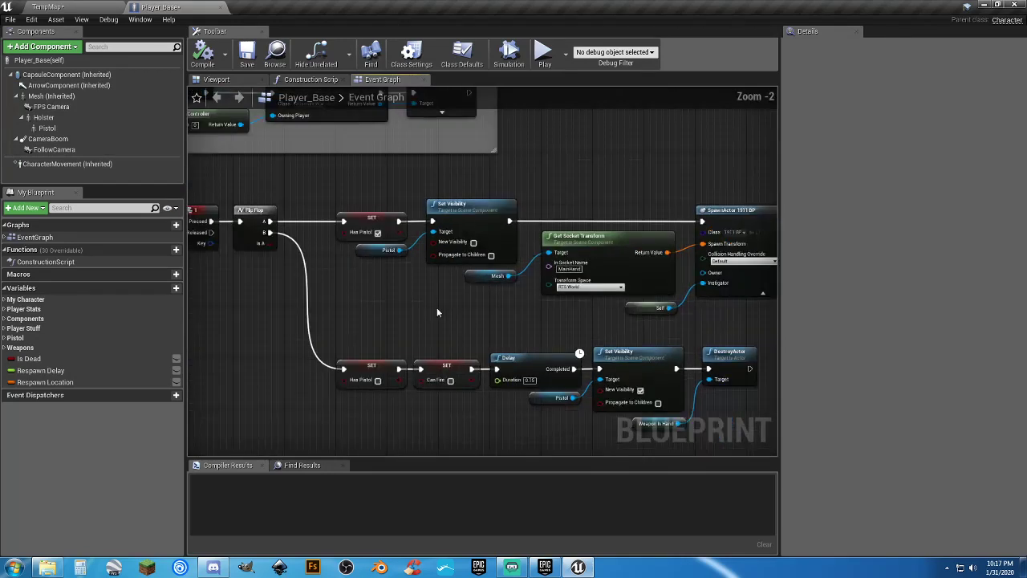
pyautogui.moveTo(438, 316); pyautogui.dragTo(314, 258, button='right')
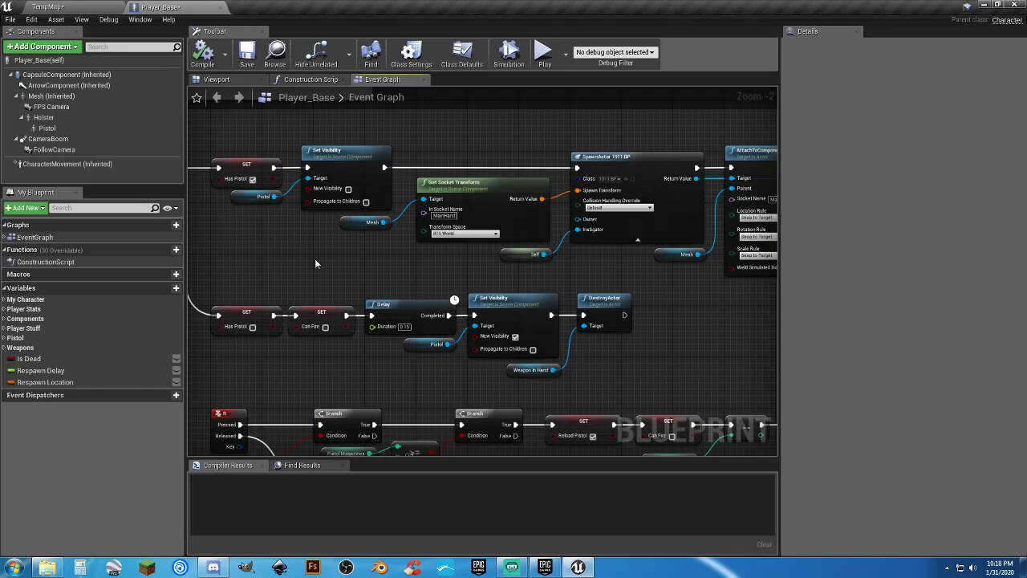
# Examine the R key's reload logic, including its Has Pistol and Pistol Magazines conditions and the released branch.
pyautogui.moveTo(299, 268); pyautogui.dragTo(340, 141, button='right')
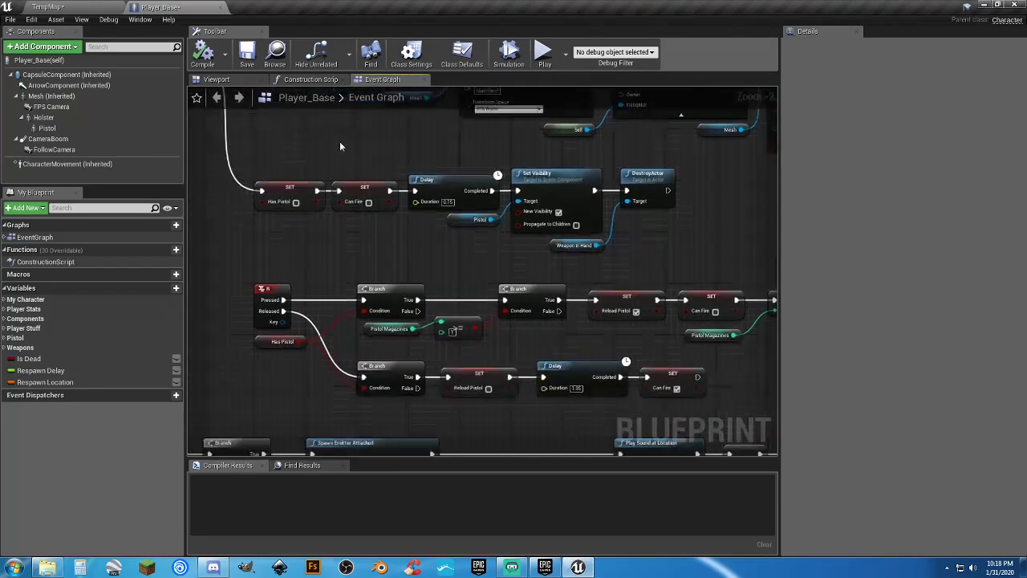
pyautogui.moveTo(366, 262); pyautogui.dragTo(348, 200, button='right')
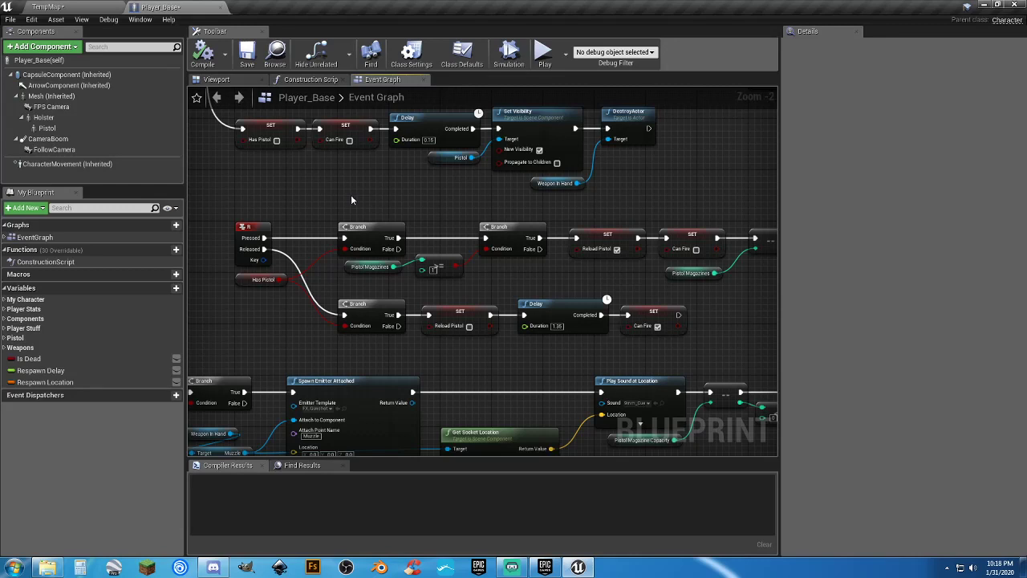
pyautogui.moveTo(351, 199); pyautogui.dragTo(328, 196, button='right')
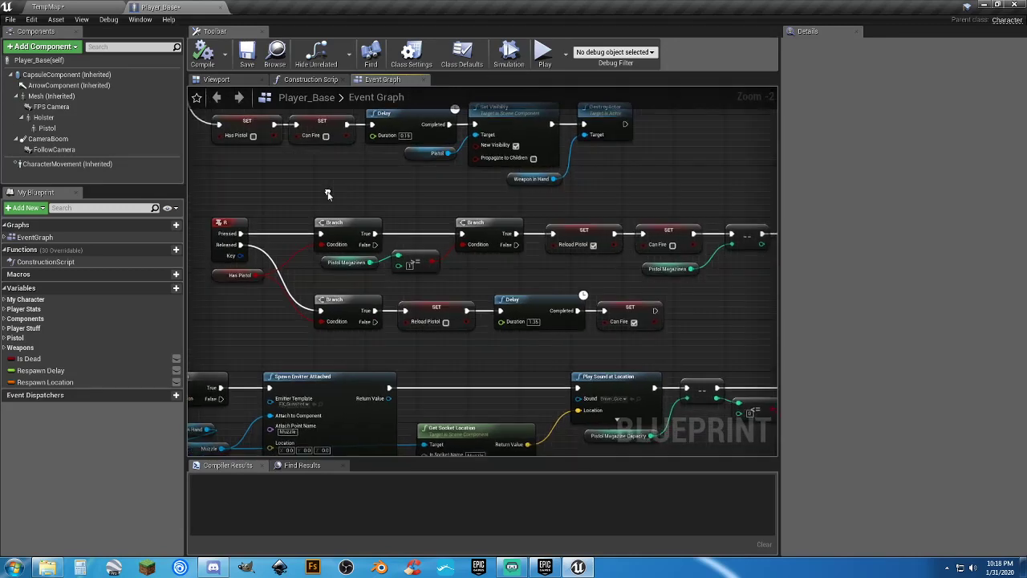
pyautogui.moveTo(588, 342)
pyautogui.mouseDown(button='right')
pyautogui.moveTo(550, 346)
pyautogui.moveTo(596, 349)
pyautogui.mouseUp(button='right')
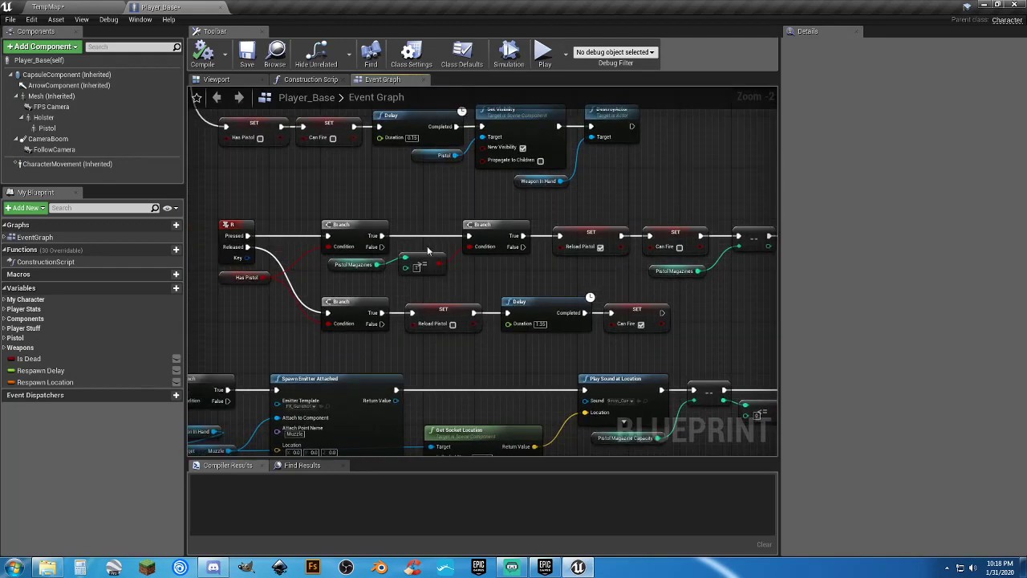
pyautogui.moveTo(381, 207); pyautogui.dragTo(436, 217, button='right')
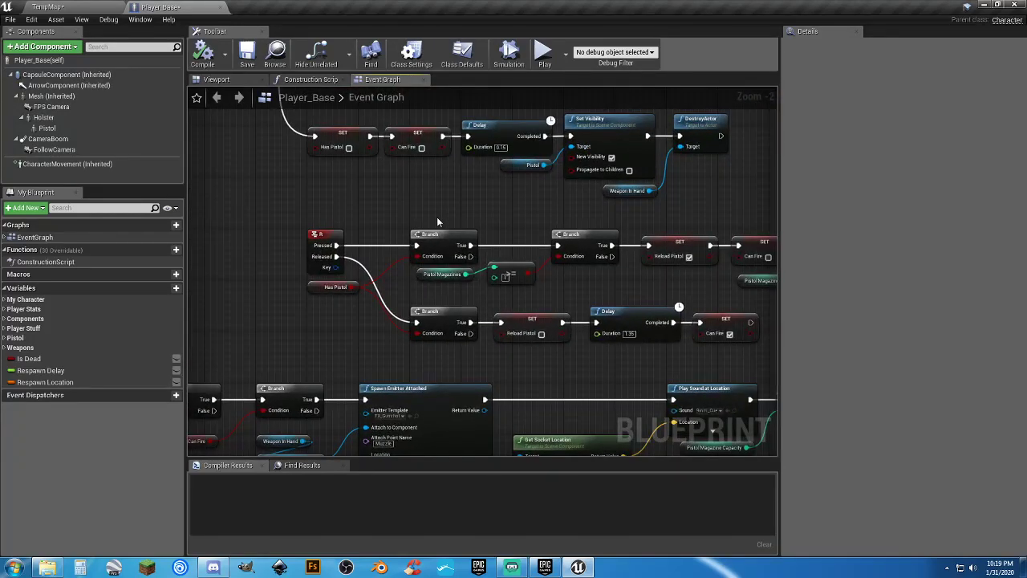
# Examine the start of the Left Mouse Button firing logic, from the magazine capacity check to Spawn Emitter Attached.
pyautogui.moveTo(345, 337); pyautogui.dragTo(557, 178, button='right')
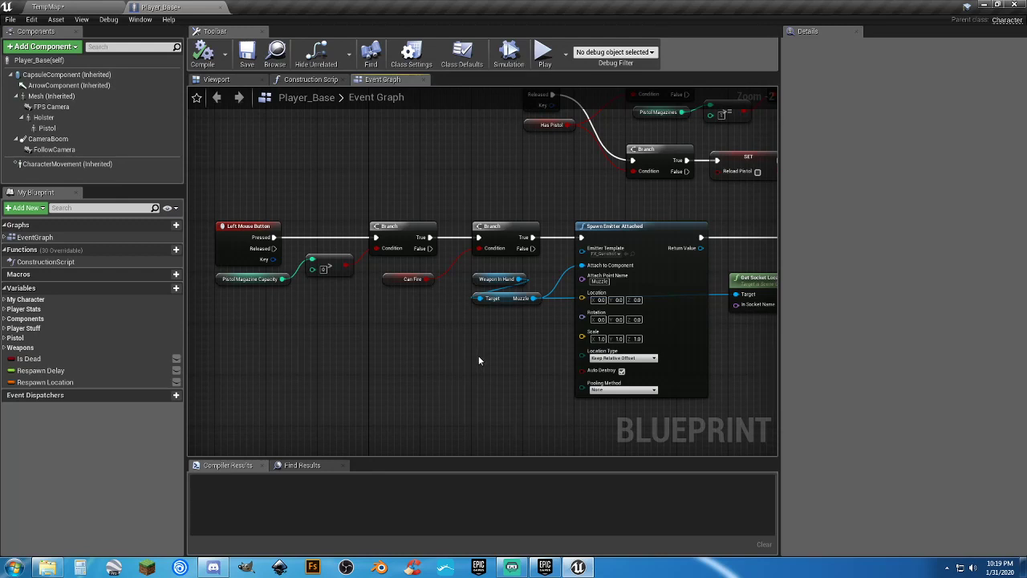
pyautogui.scroll(2, 479, 359)
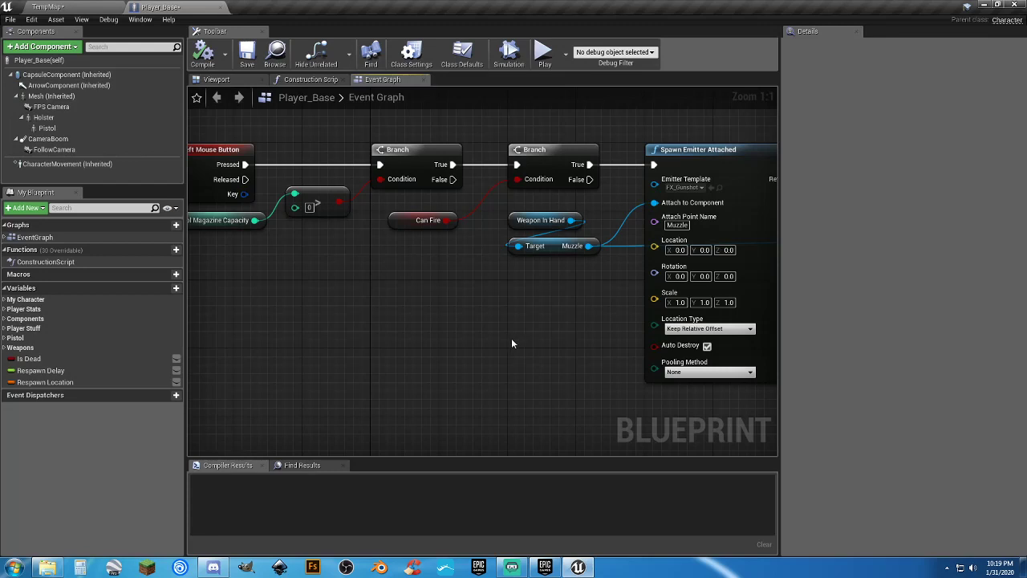
pyautogui.moveTo(511, 338); pyautogui.dragTo(585, 314, button='right')
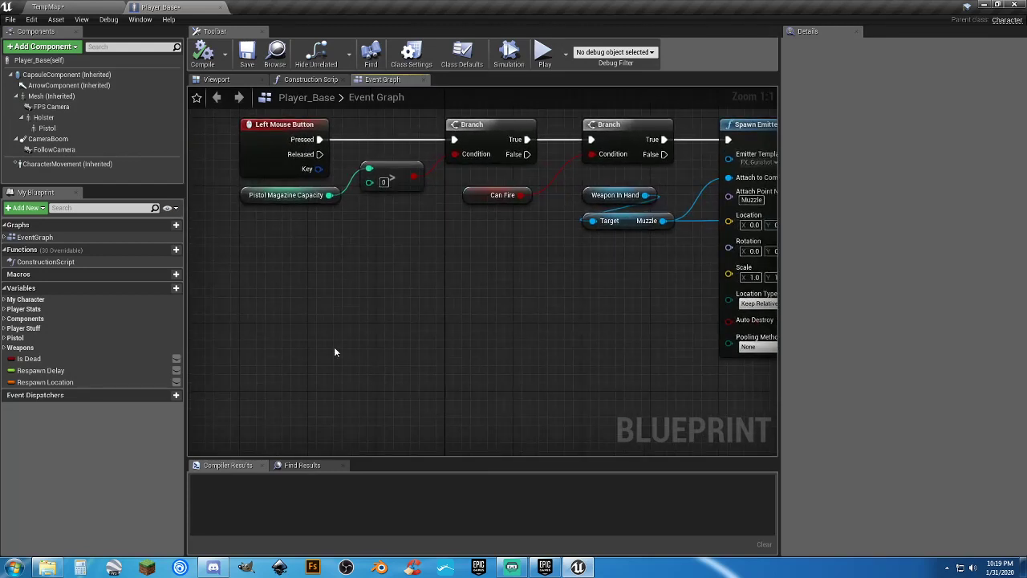
pyautogui.moveTo(335, 351); pyautogui.dragTo(387, 351, button='right')
# Try out a Play Anim Montage node below the firing logic, check its Anim Montage asset choices, and delete it.
pyautogui.rightClick(388, 351)
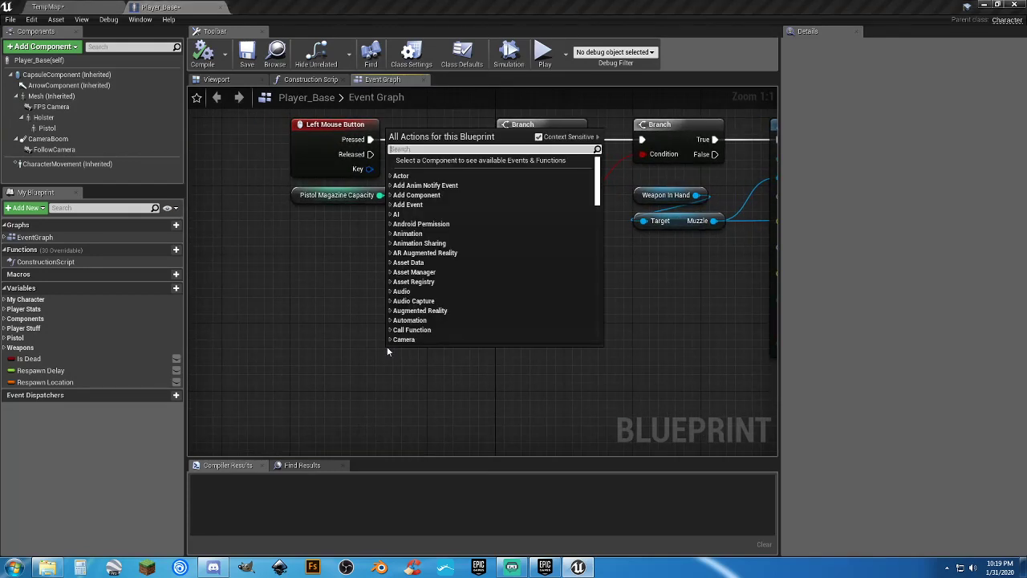
pyautogui.write('pl')
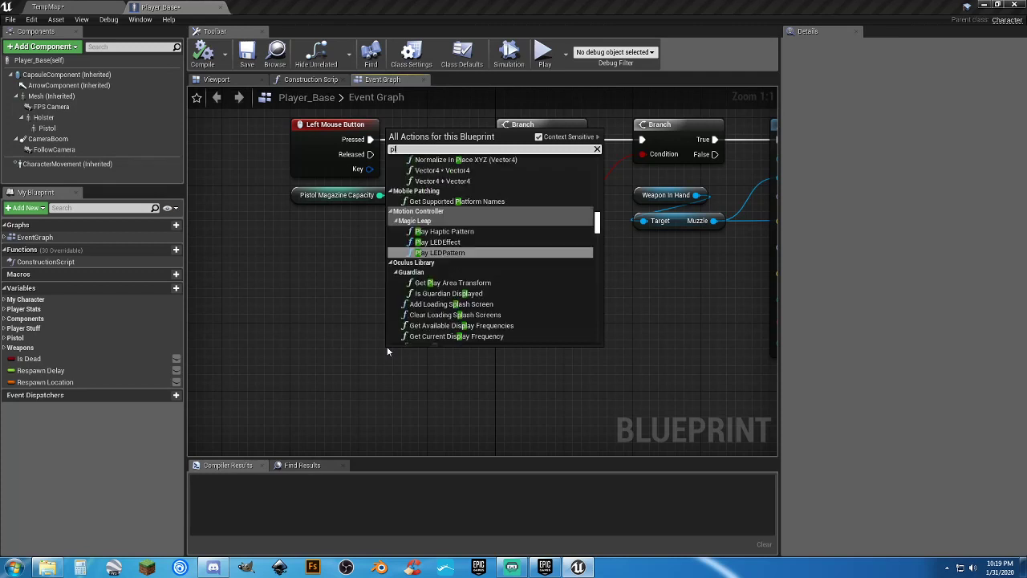
pyautogui.press('BackSpace')
pyautogui.press('BackSpace')
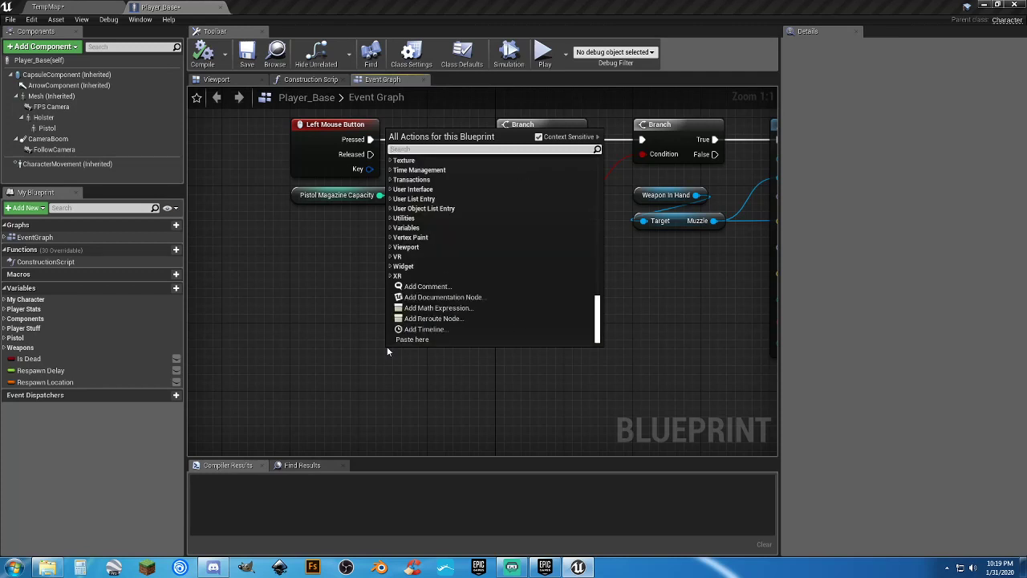
pyautogui.write('montage')
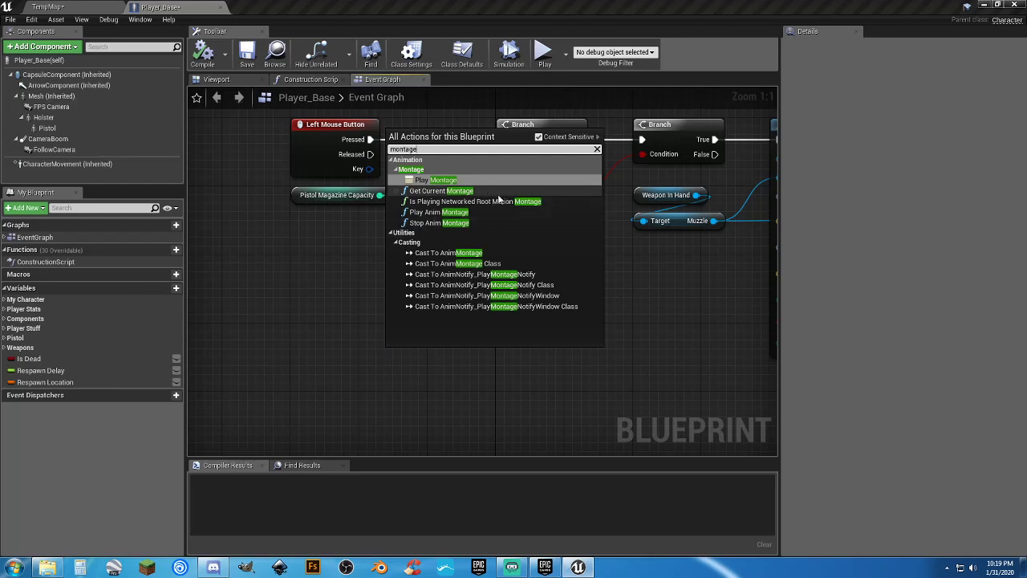
pyautogui.click(453, 213)
pyautogui.moveTo(533, 390); pyautogui.dragTo(481, 337)
pyautogui.click(412, 318)
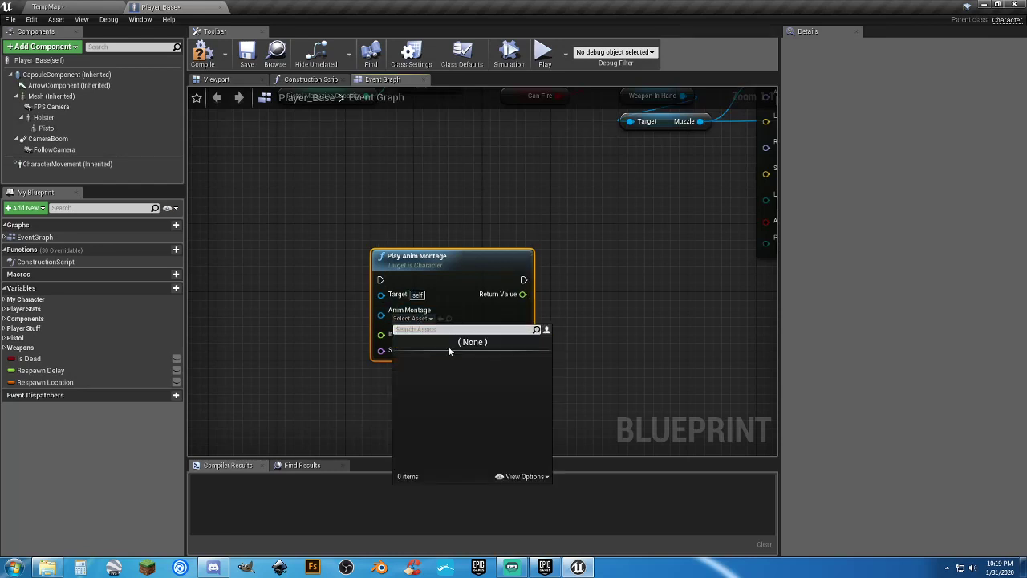
pyautogui.click(647, 384)
pyautogui.moveTo(339, 236); pyautogui.dragTo(538, 412)
pyautogui.moveTo(538, 412); pyautogui.dragTo(537, 408, button='right')
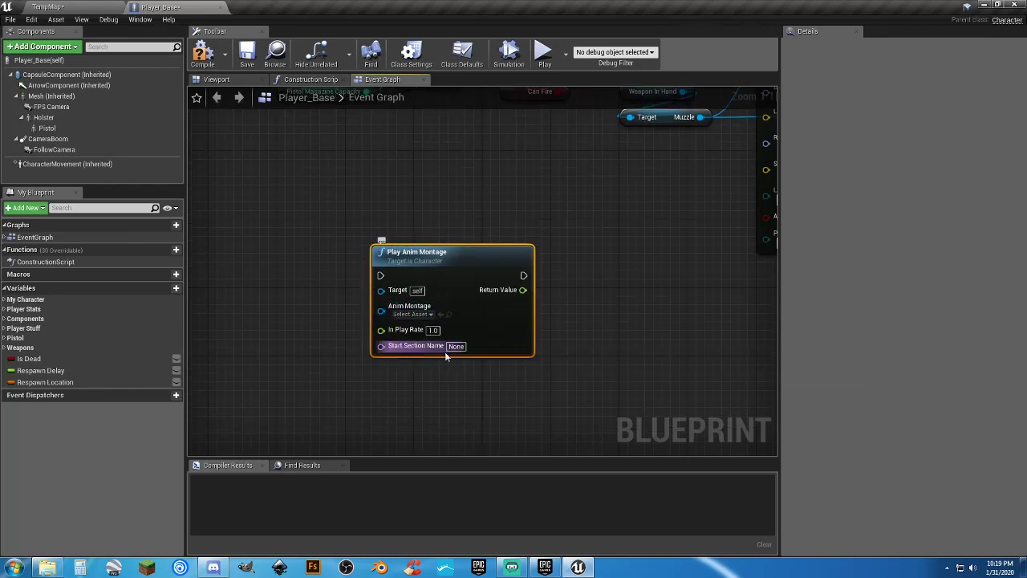
pyautogui.press('Delete')
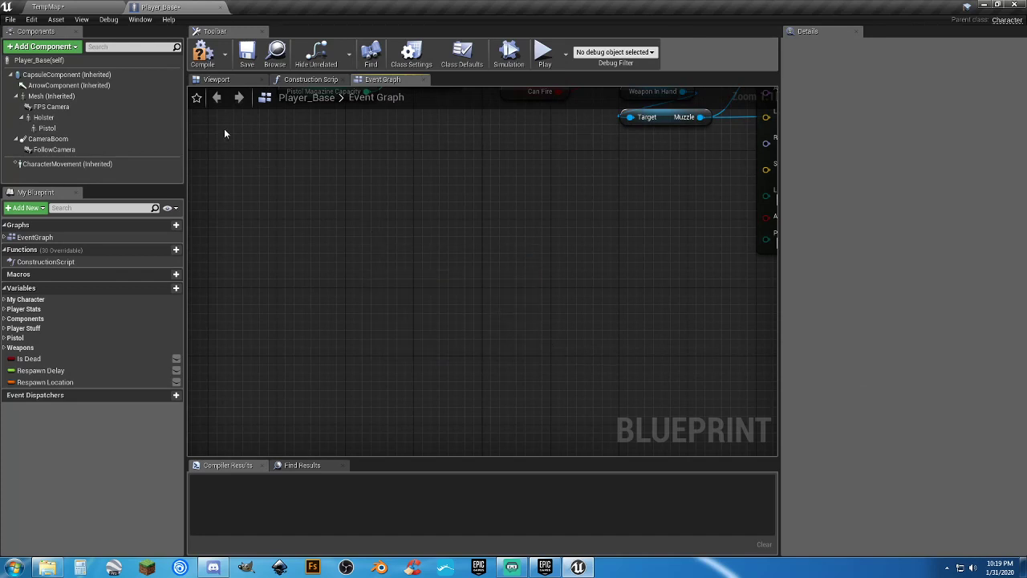
# Compile and save the Player_Base blueprint.
pyautogui.click(202, 55)
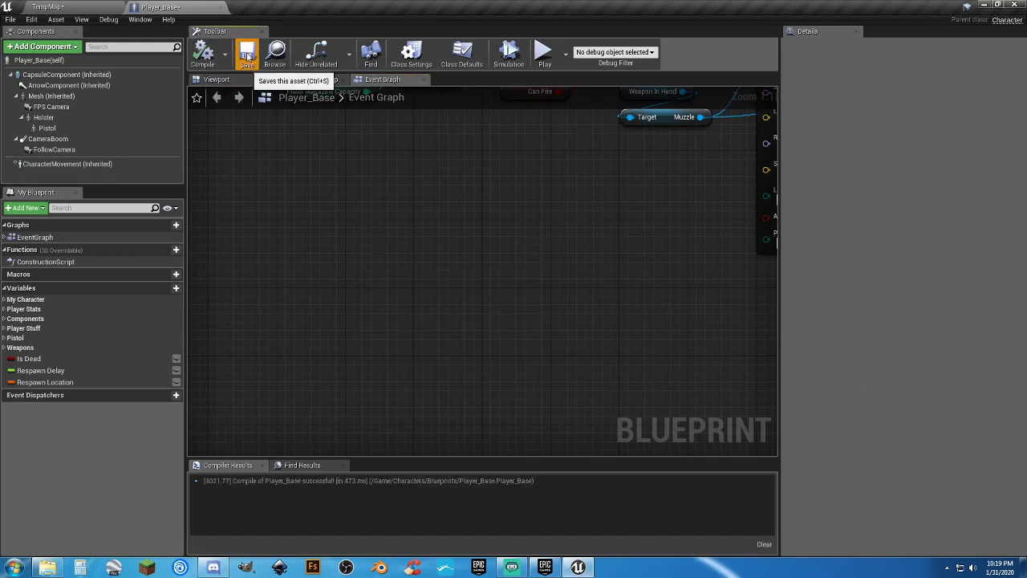
pyautogui.click(247, 56)
# Review the Left Mouse Button event's two Branch conditions and the Weapon in Hand muzzle reference feeding Spawn Emitter Attached.
pyautogui.moveTo(657, 247); pyautogui.dragTo(601, 425, button='right')
pyautogui.scroll(-1, 591, 391)
pyautogui.scroll(-1, 587, 382)
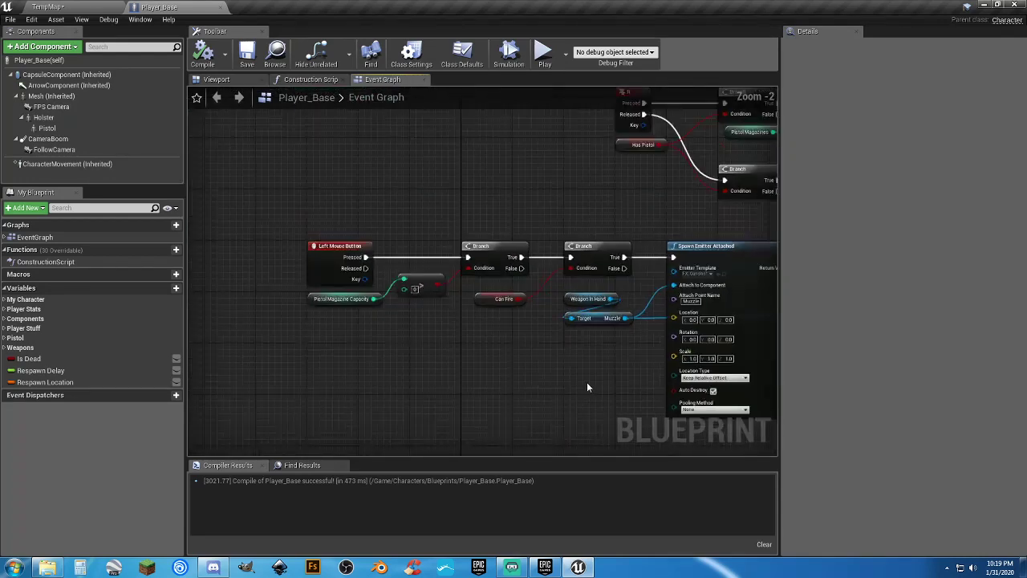
pyautogui.moveTo(587, 382); pyautogui.dragTo(513, 269, button='right')
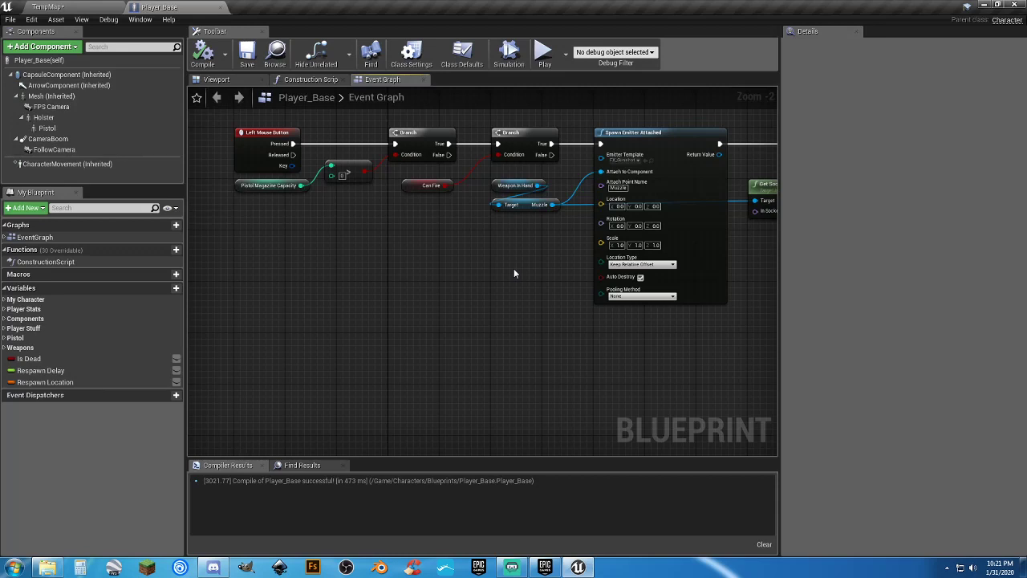
pyautogui.moveTo(514, 274); pyautogui.dragTo(434, 279, button='right')
pyautogui.moveTo(358, 283); pyautogui.dragTo(391, 289, button='right')
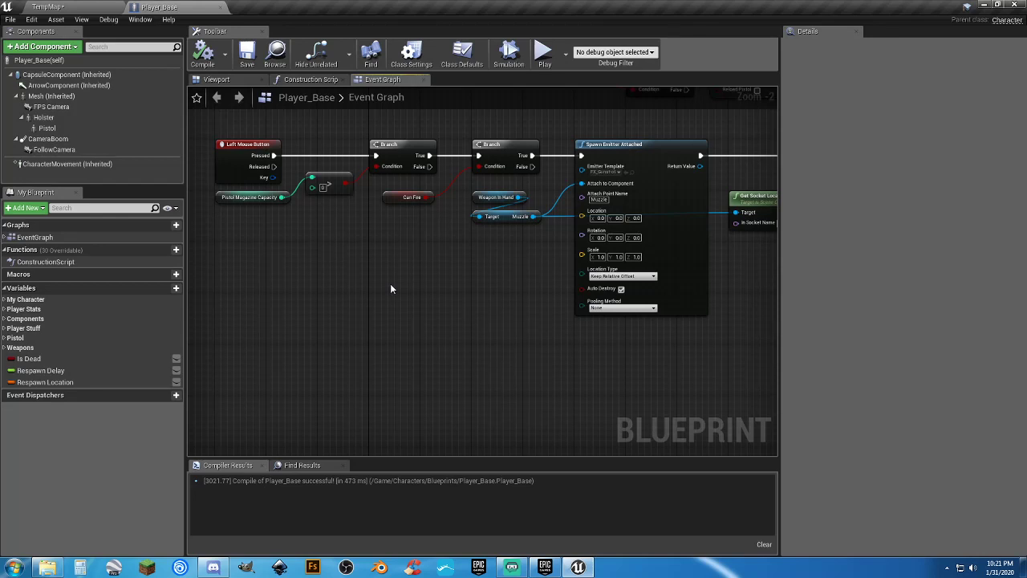
# Close the Player_Base blueprint and open the Player_HUD widget from the UI/HUD content folder.
pyautogui.click(218, 7)
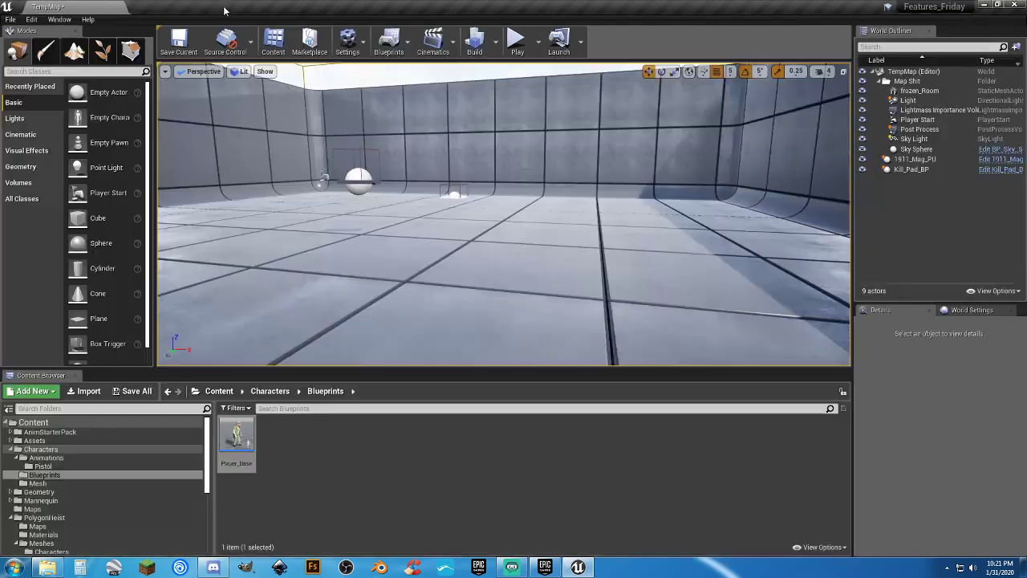
pyautogui.click(289, 502)
pyautogui.scroll(-5, 95, 492)
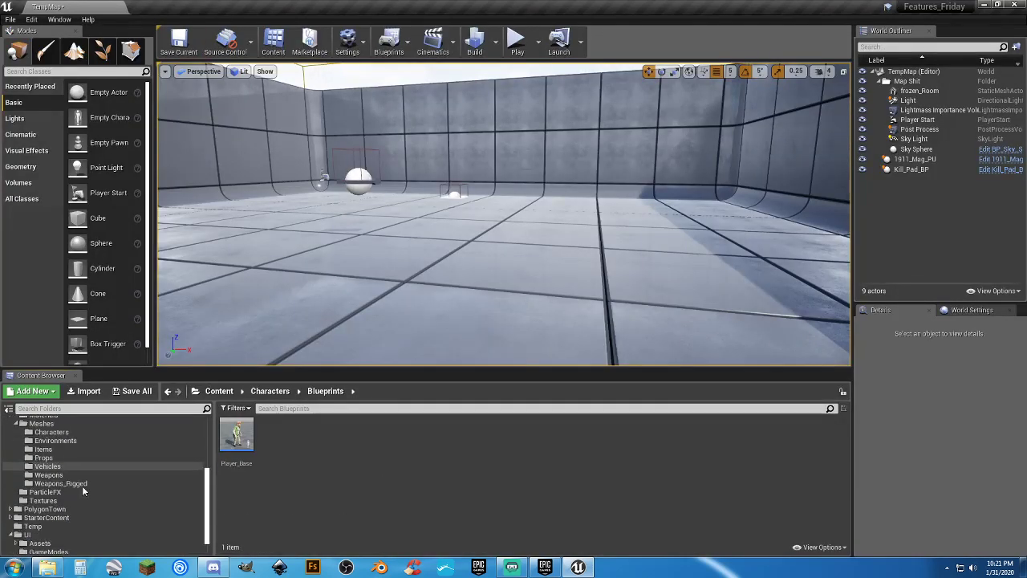
pyautogui.click(36, 541)
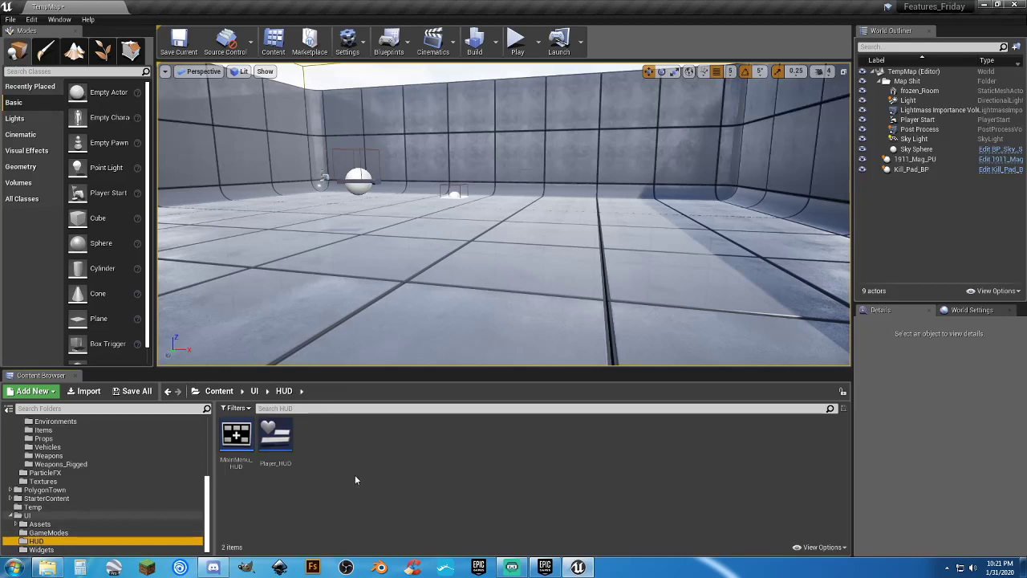
pyautogui.doubleClick(279, 464)
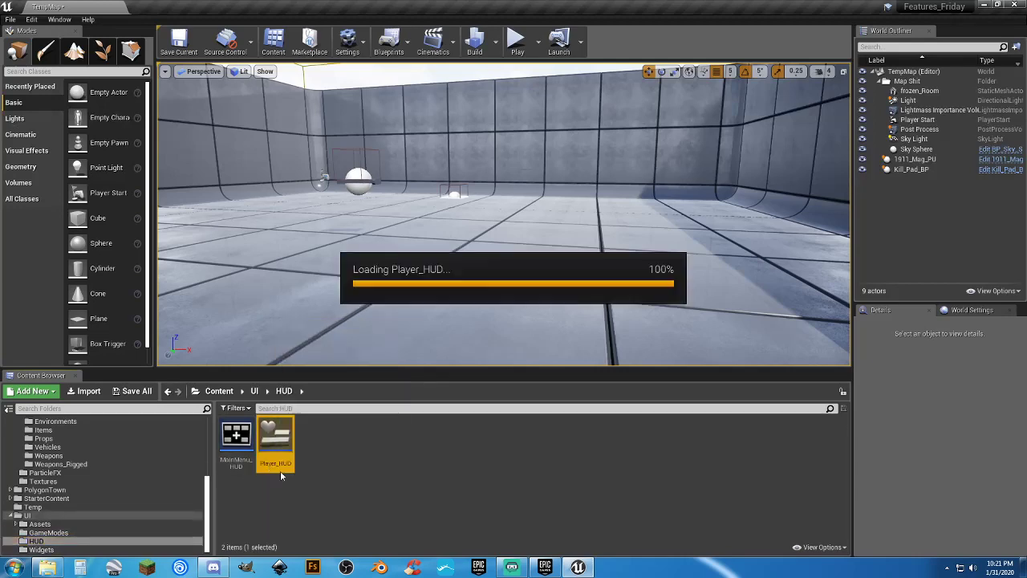
# Examine the ammo display on the Player_HUD canvas, focusing on the Rounds in Magazine text.
pyautogui.moveTo(576, 326); pyautogui.dragTo(510, 265, button='right')
pyautogui.scroll(8, 619, 287)
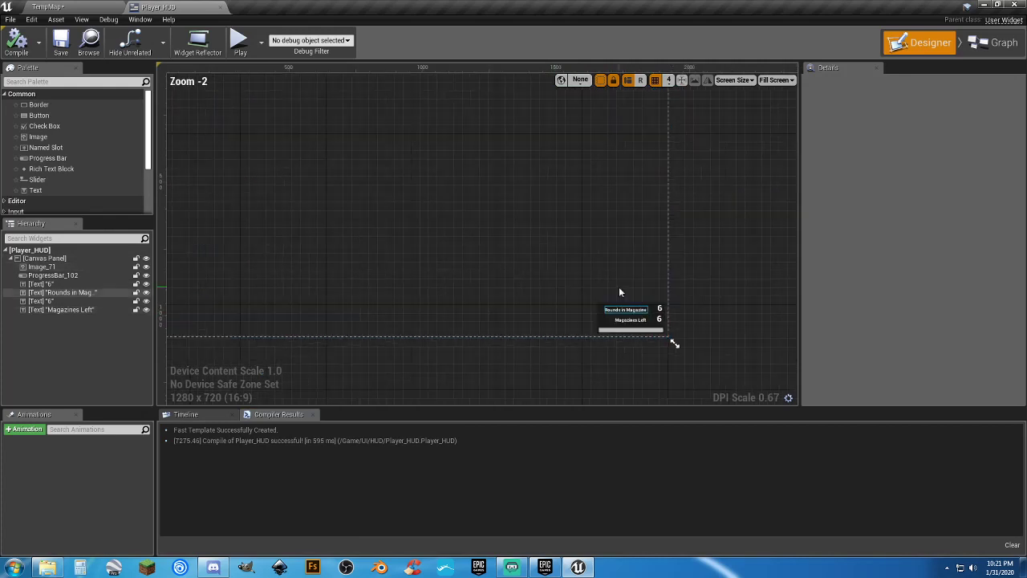
pyautogui.moveTo(580, 257); pyautogui.dragTo(519, 207, button='right')
pyautogui.click(561, 256)
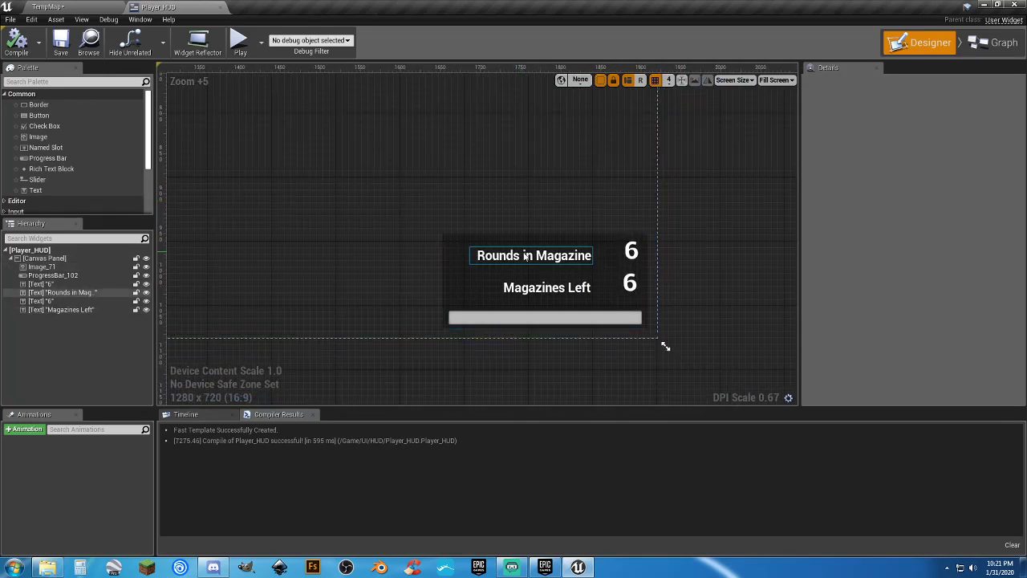
# Examine the rounds number, the Magazines Left text with its number, and the progress bar on the HUD canvas.
pyautogui.click(632, 255)
pyautogui.click(553, 288)
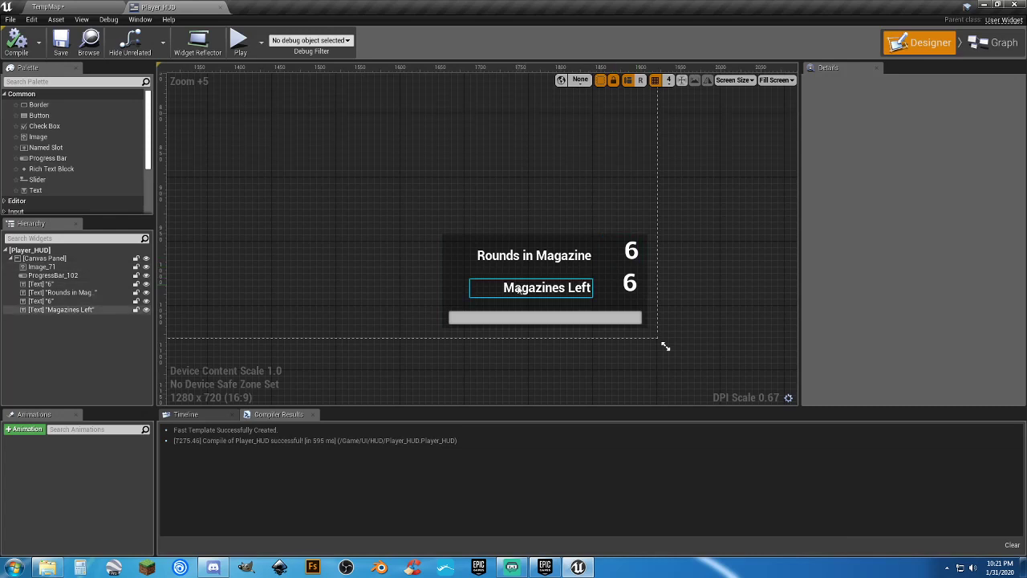
pyautogui.click(629, 285)
pyautogui.click(491, 318)
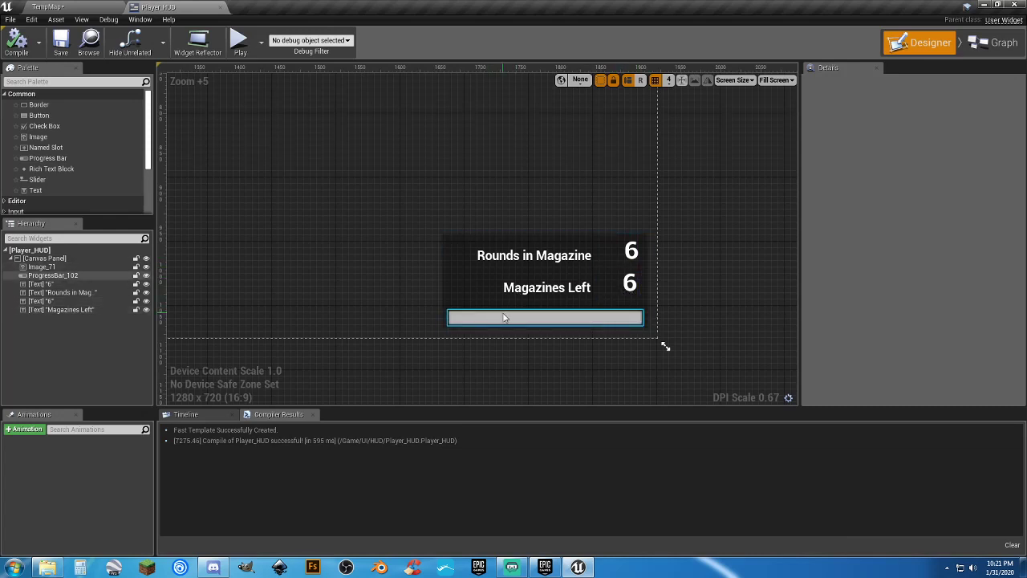
# Play the TempMap level and run the character through the room to collect the magazine pickup.
pyautogui.click(84, 7)
pyautogui.click(517, 40)
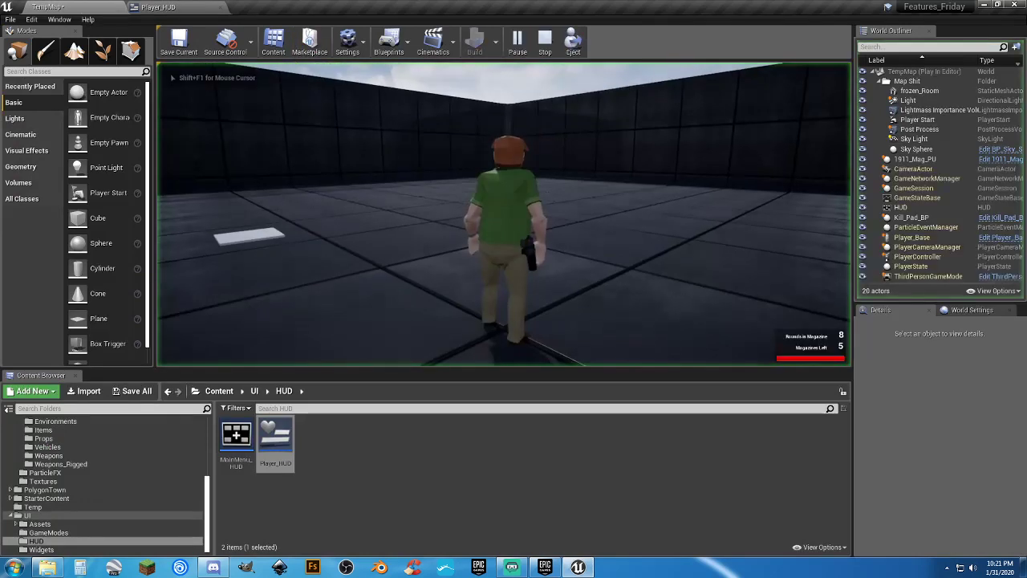
pyautogui.press('w')
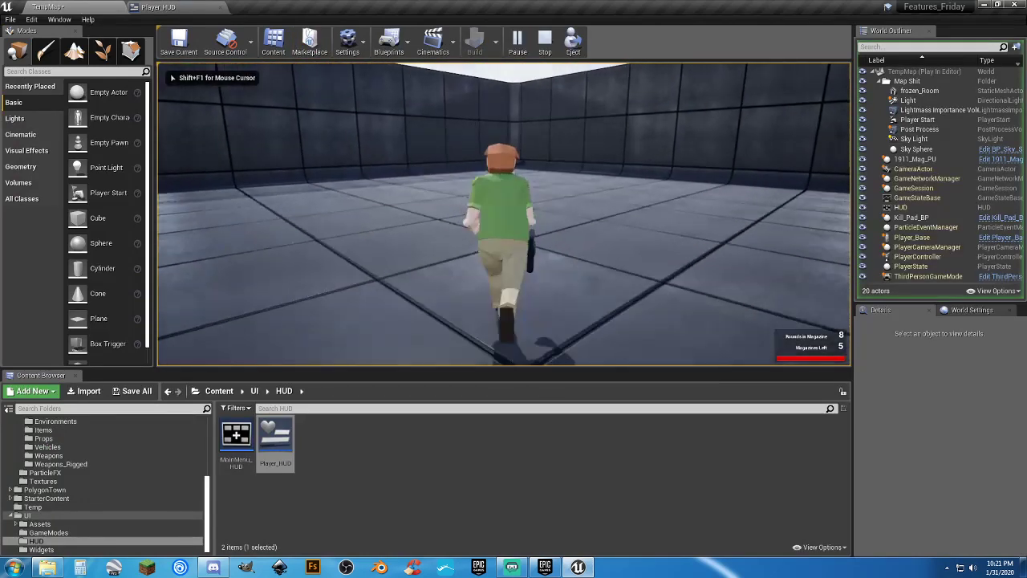
pyautogui.press('d')
pyautogui.press('w')
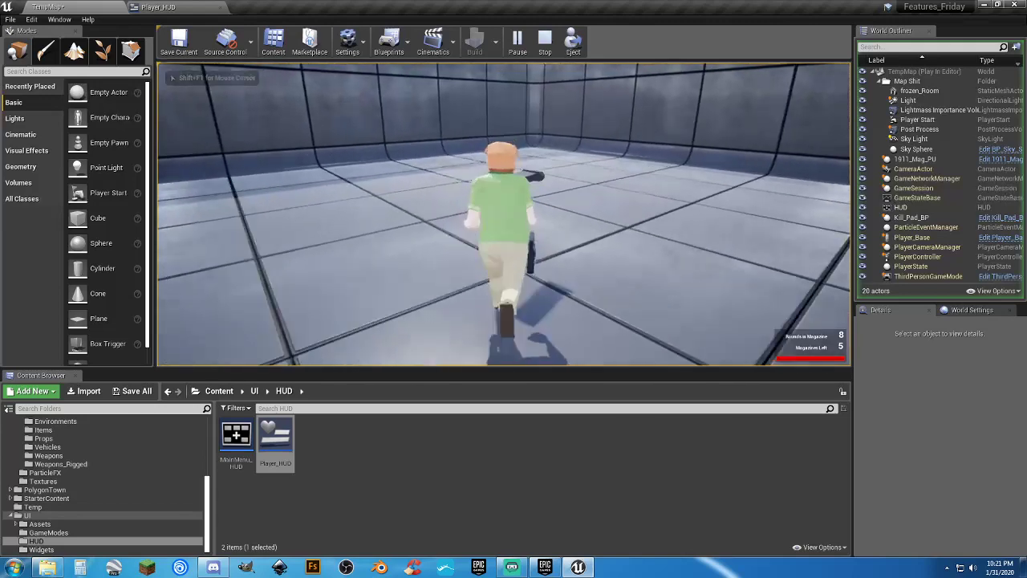
pyautogui.press('d')
pyautogui.press('s')
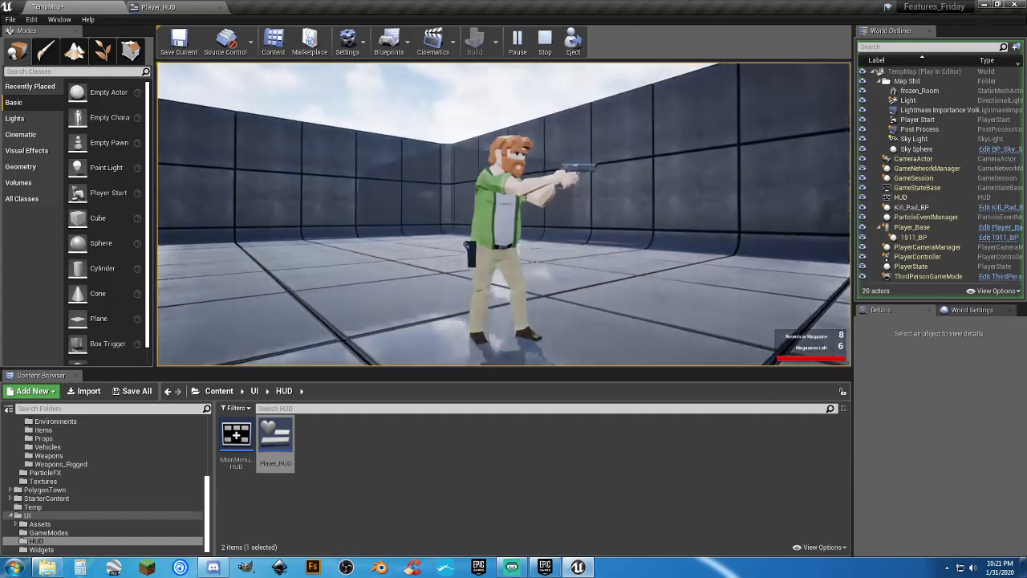
# Fire the equipped pistol repeatedly to empty the magazine while checking the HUD's Rounds in Magazine counter.
pyautogui.click(503, 215)
pyautogui.click(504, 214)
pyautogui.click(504, 215)
pyautogui.click(504, 214)
pyautogui.click(504, 215)
pyautogui.click(504, 214)
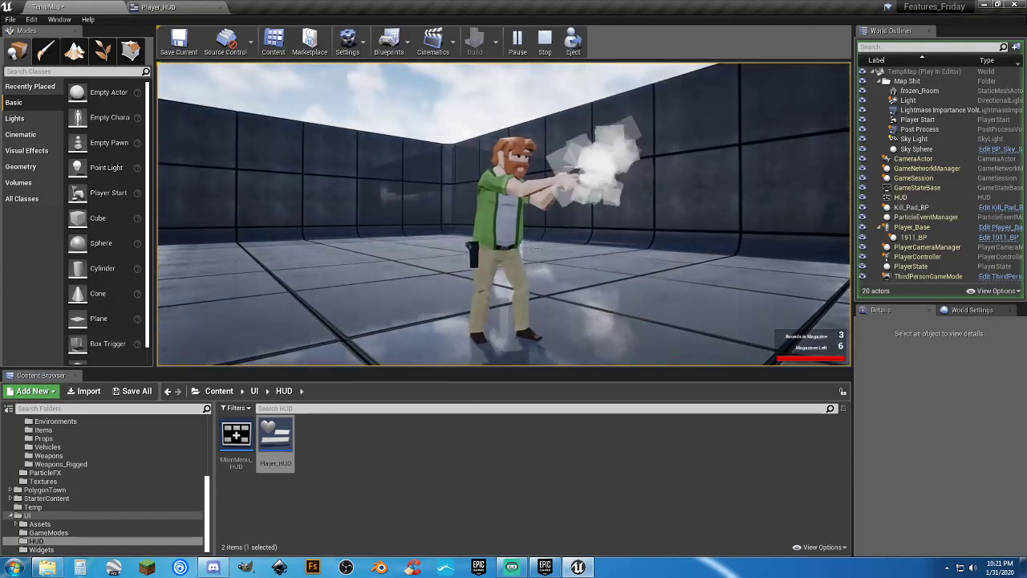
pyautogui.click(504, 215)
pyautogui.click(504, 214)
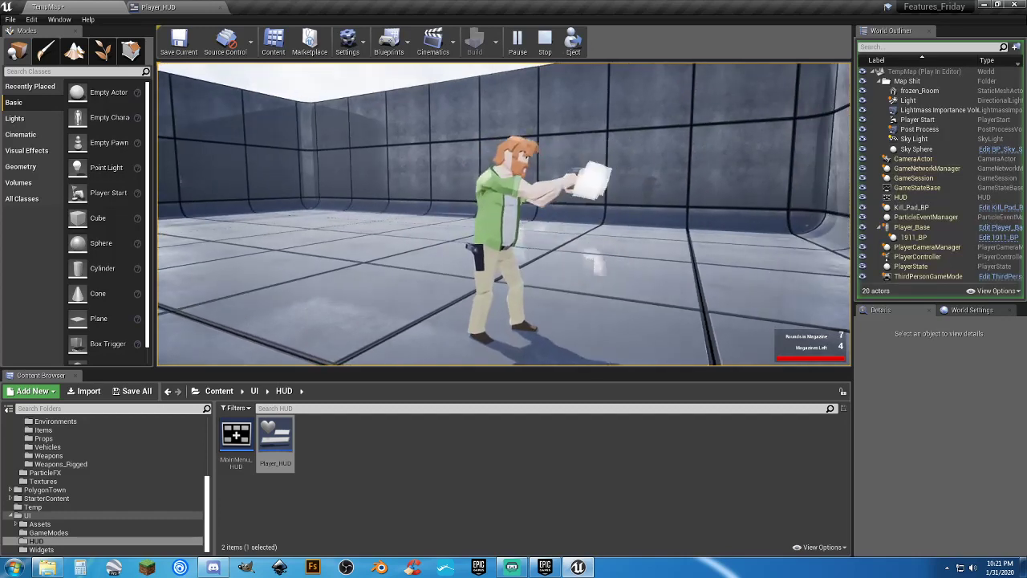
# Fire another series of shots and reload the pistol to check both ammo counters.
pyautogui.click(503, 213)
pyautogui.click(504, 214)
pyautogui.click(504, 213)
pyautogui.click(503, 213)
pyautogui.click(504, 213)
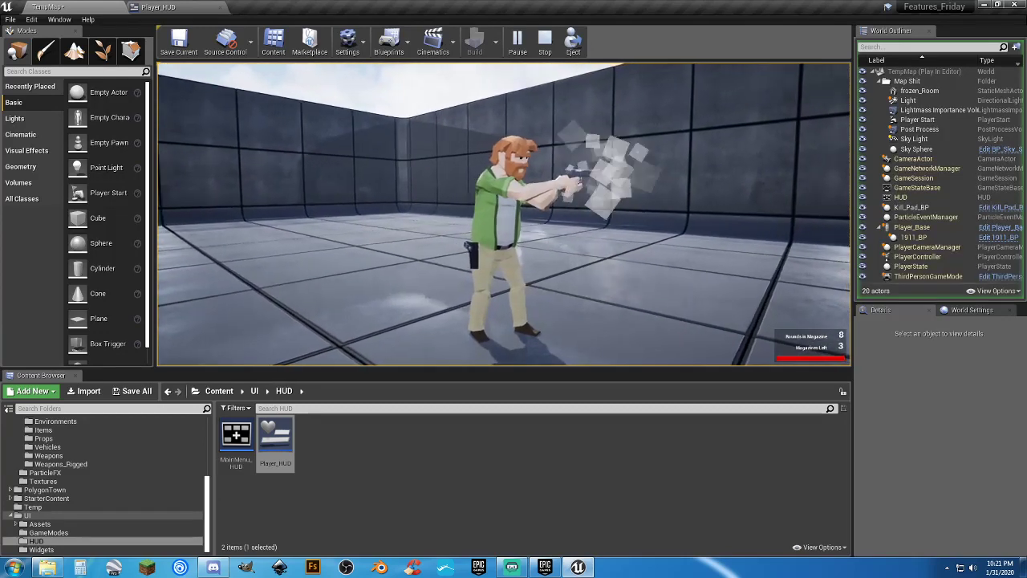
pyautogui.click(504, 213)
pyautogui.click(504, 213)
pyautogui.click(503, 214)
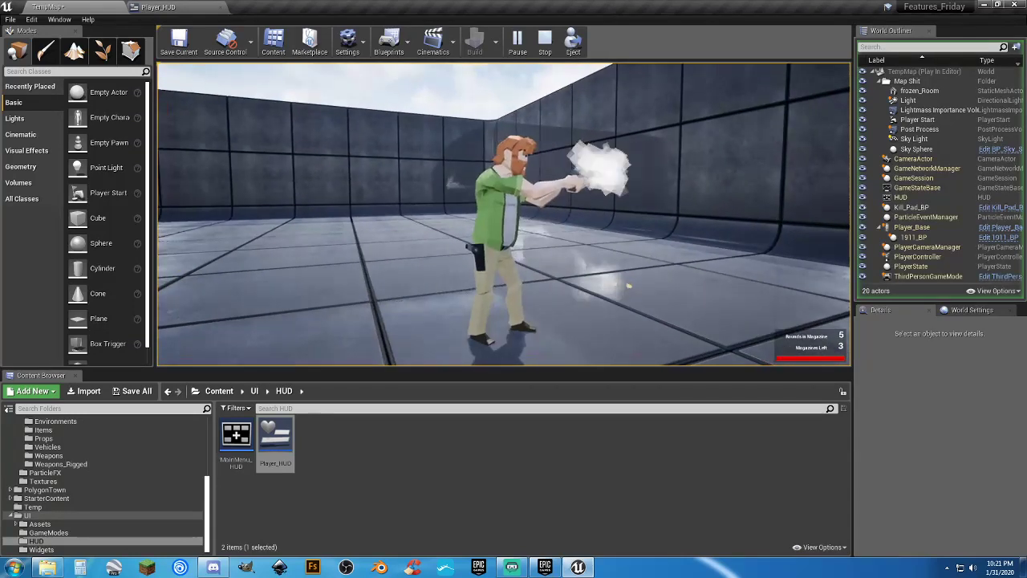
pyautogui.press('r')
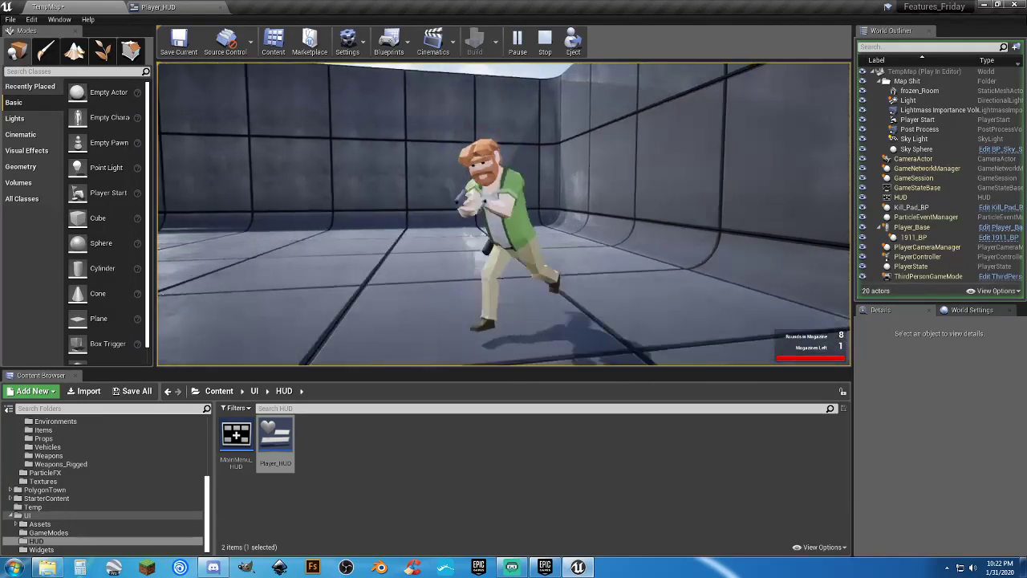
# Empty the full magazine with the pistol and reload from the last remaining magazine.
pyautogui.click(503, 213)
pyautogui.click(504, 213)
pyautogui.click(504, 213)
pyautogui.click(504, 213)
pyautogui.click(504, 213)
pyautogui.click(504, 213)
pyautogui.click(504, 213)
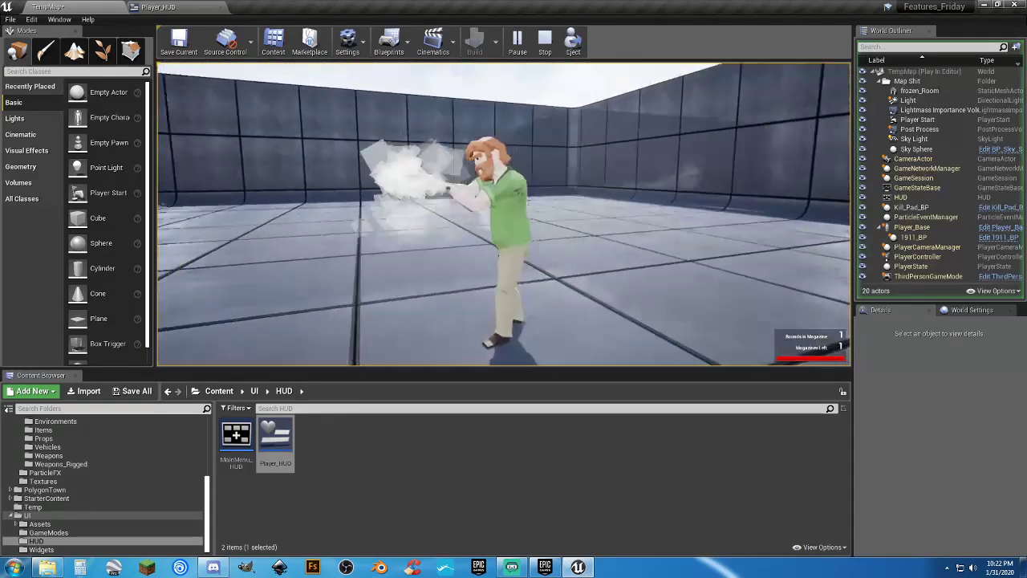
pyautogui.click(504, 214)
pyautogui.press('r')
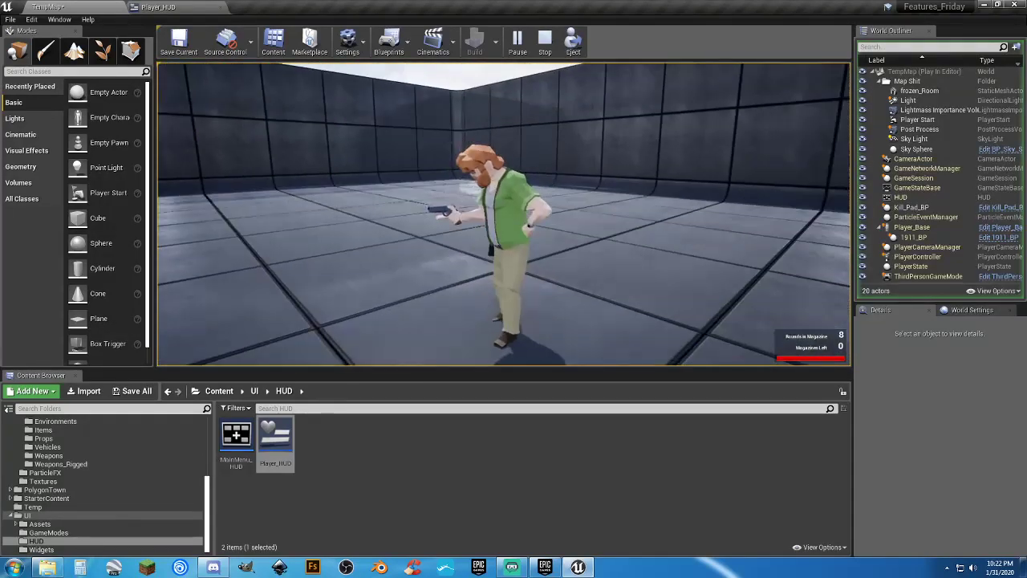
# Move the character across the room and fire all rounds of the final magazine.
pyautogui.press('w')
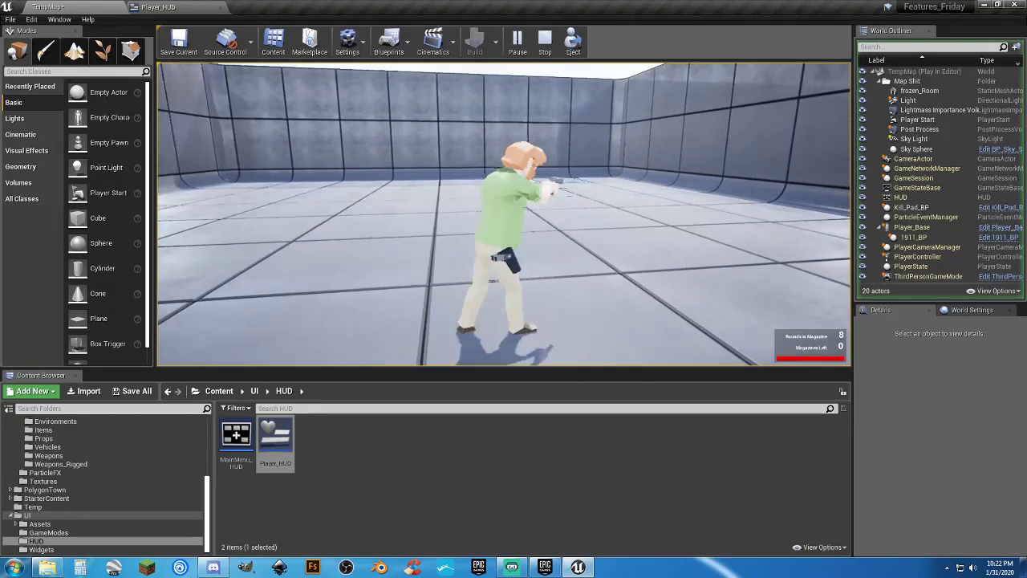
pyautogui.press('d')
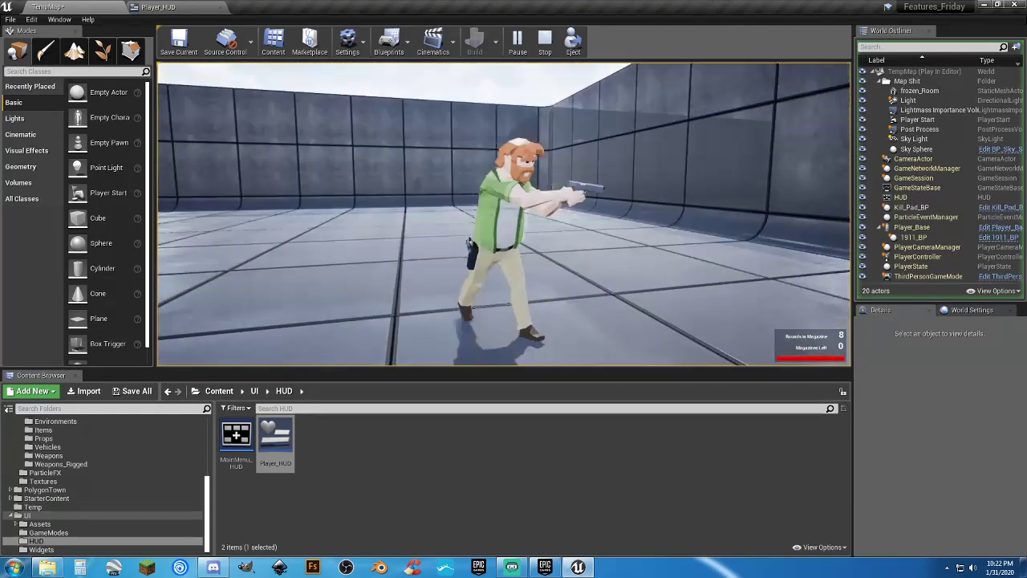
pyautogui.click(504, 214)
pyautogui.click(504, 214)
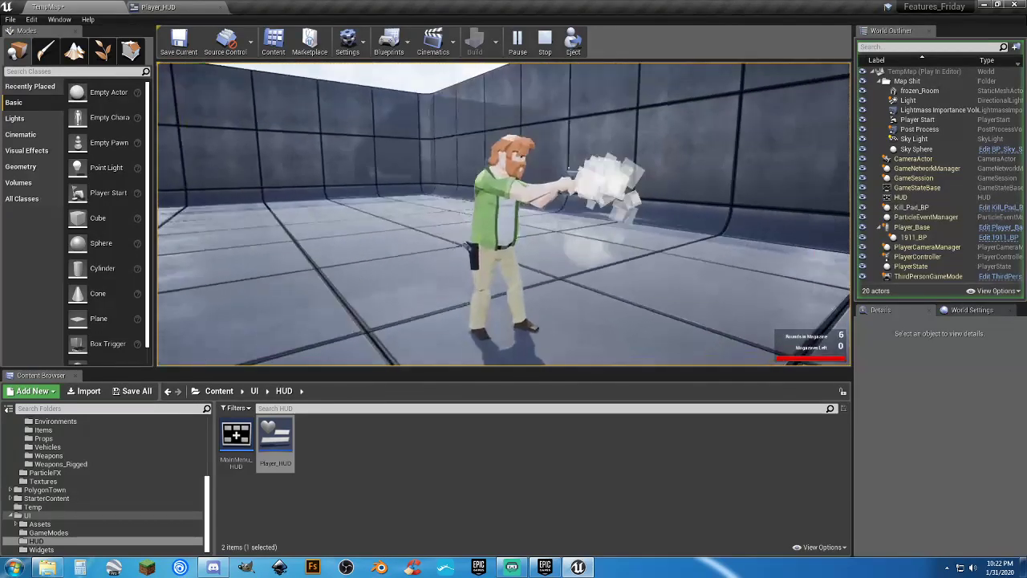
pyautogui.click(504, 214)
pyautogui.click(504, 214)
pyautogui.click(504, 214)
pyautogui.click(504, 214)
pyautogui.click(504, 214)
pyautogui.click(504, 214)
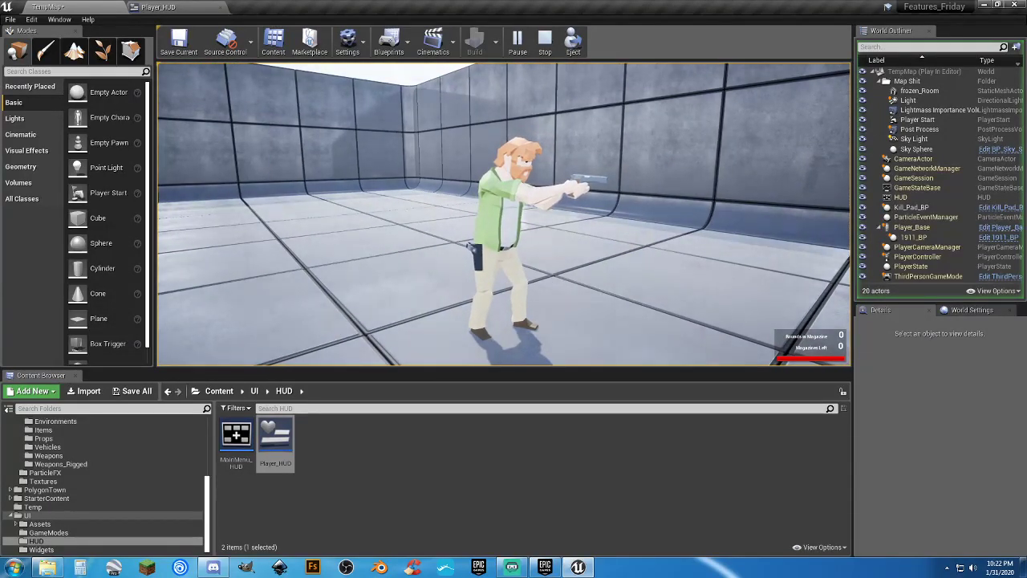
# Holster the empty pistol and end the play session.
pyautogui.press('1')
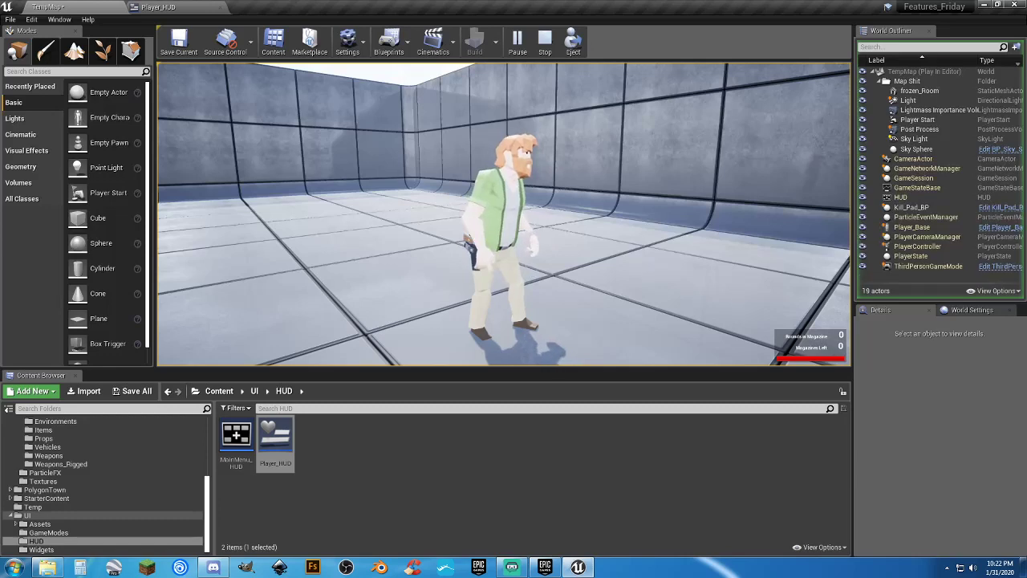
pyautogui.press('w')
pyautogui.press('Escape')
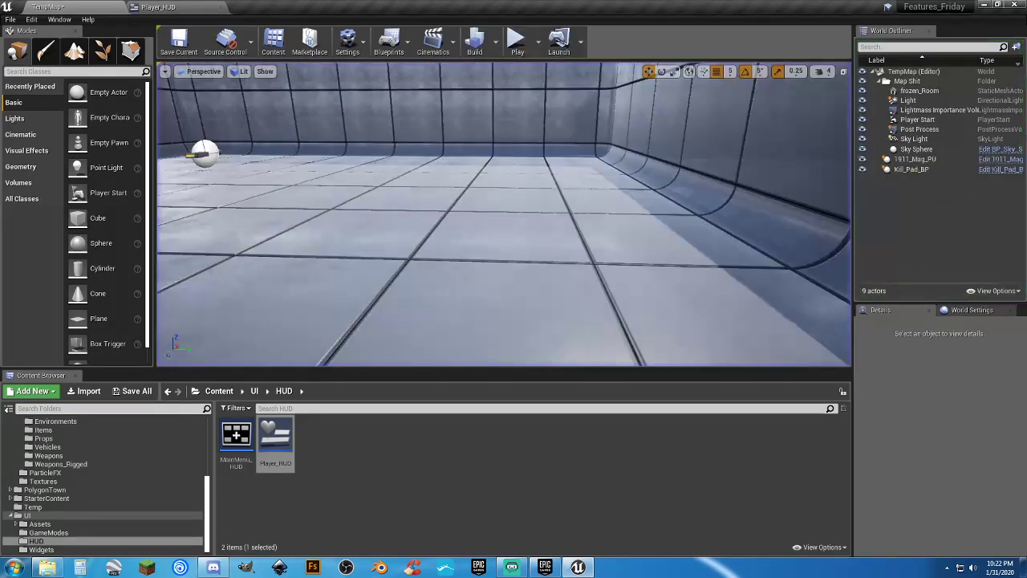
# Return to the Player_HUD widget and inspect the bindings of the rounds number's text and the progress bar's percent.
pyautogui.click(158, 6)
pyautogui.click(628, 251)
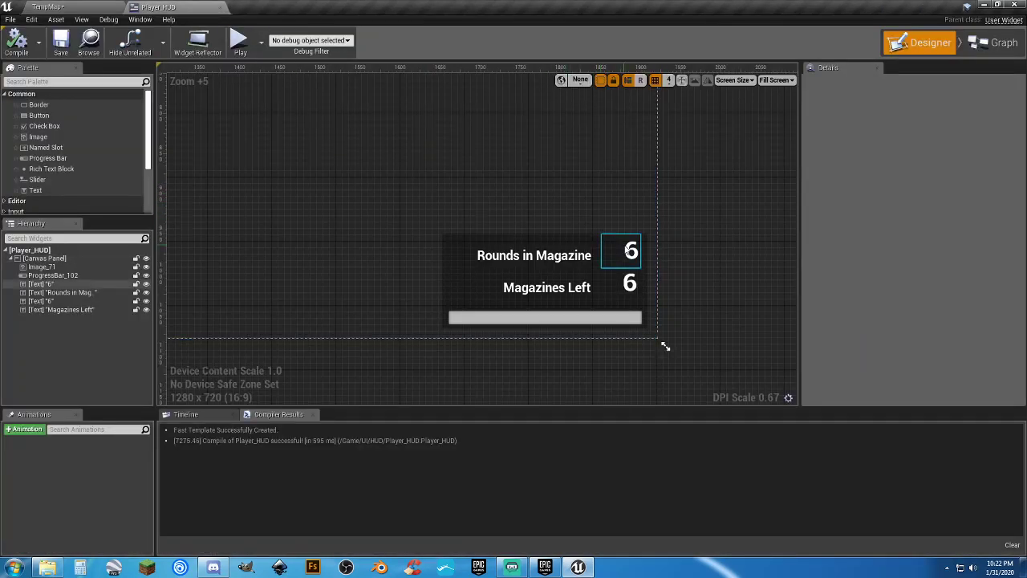
pyautogui.click(627, 250)
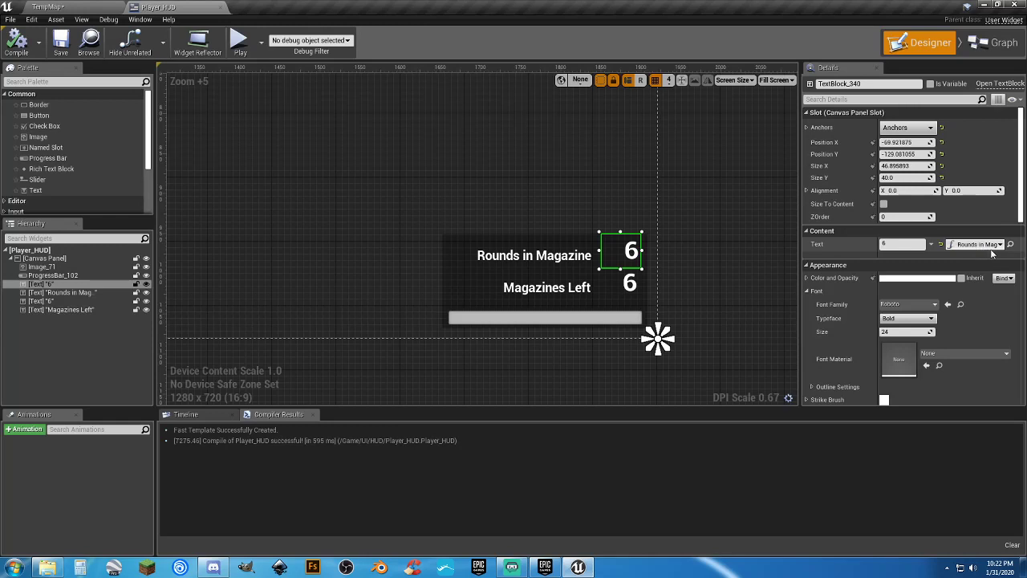
pyautogui.click(686, 213)
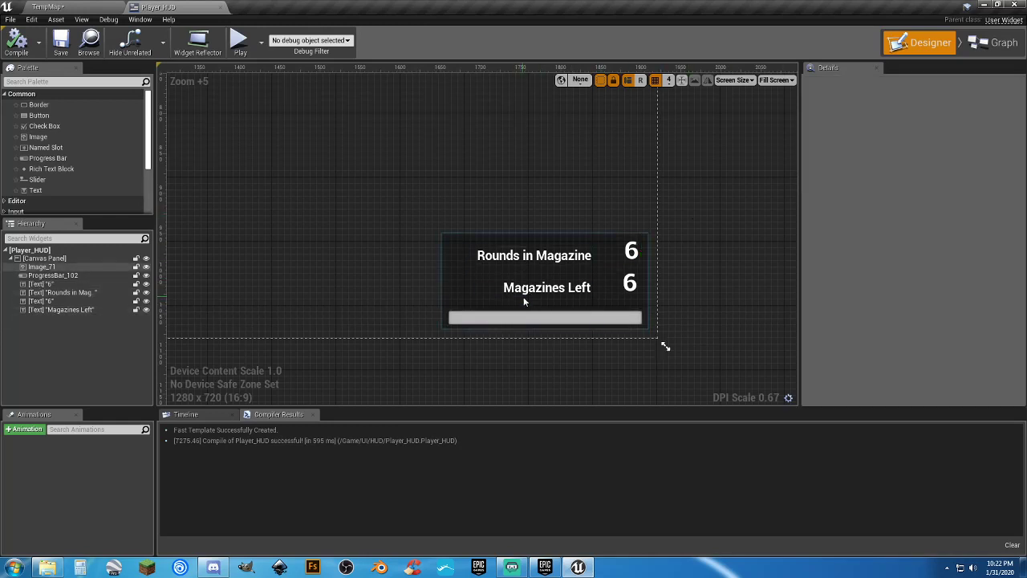
pyautogui.click(516, 321)
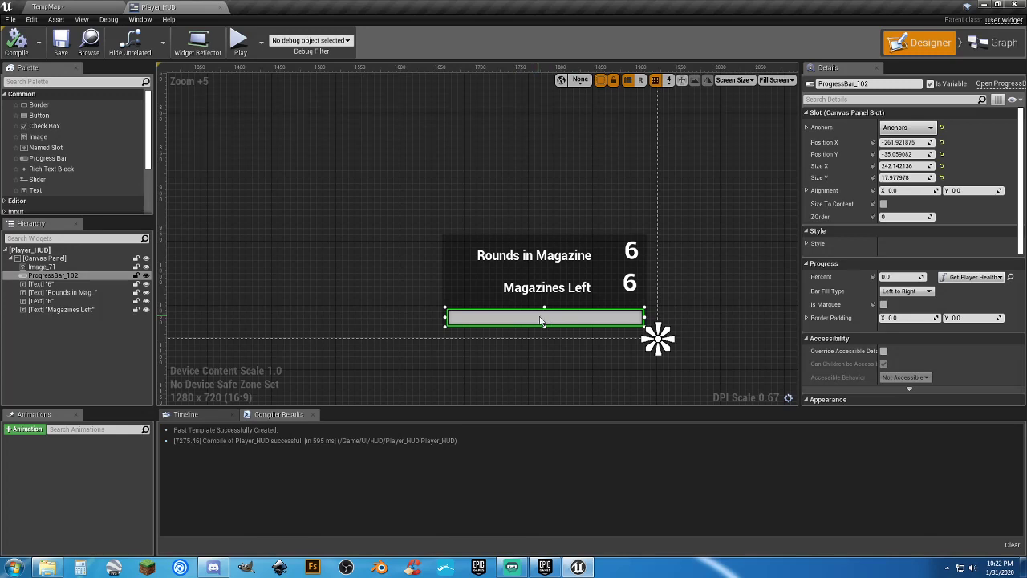
pyautogui.click(669, 247)
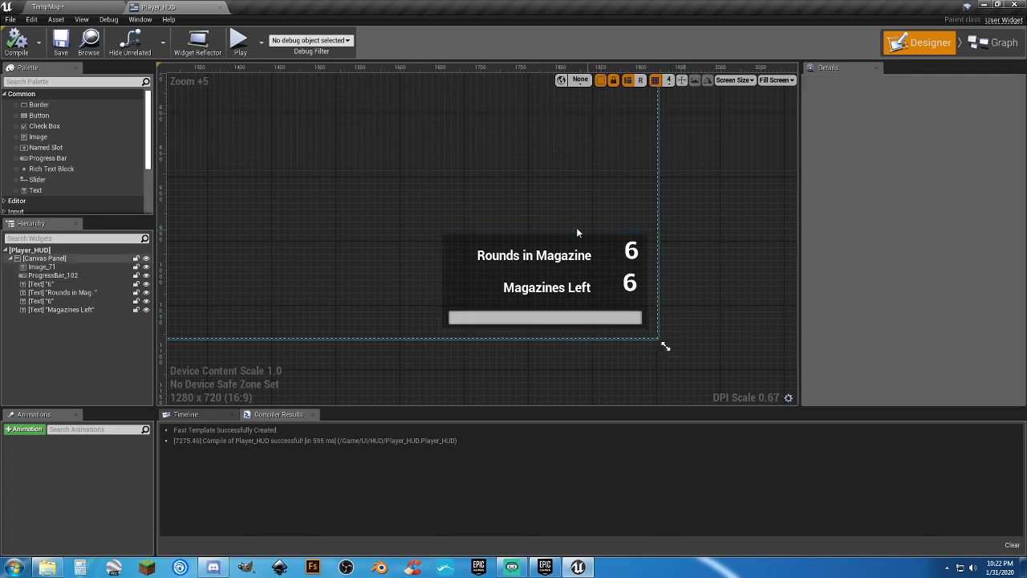
# Look over the entire HUD canvas and open the widget's graph to view the Number Of Mags function.
pyautogui.scroll(-4, 520, 216)
pyautogui.moveTo(417, 192); pyautogui.dragTo(651, 314, button='right')
pyautogui.scroll(-3, 651, 314)
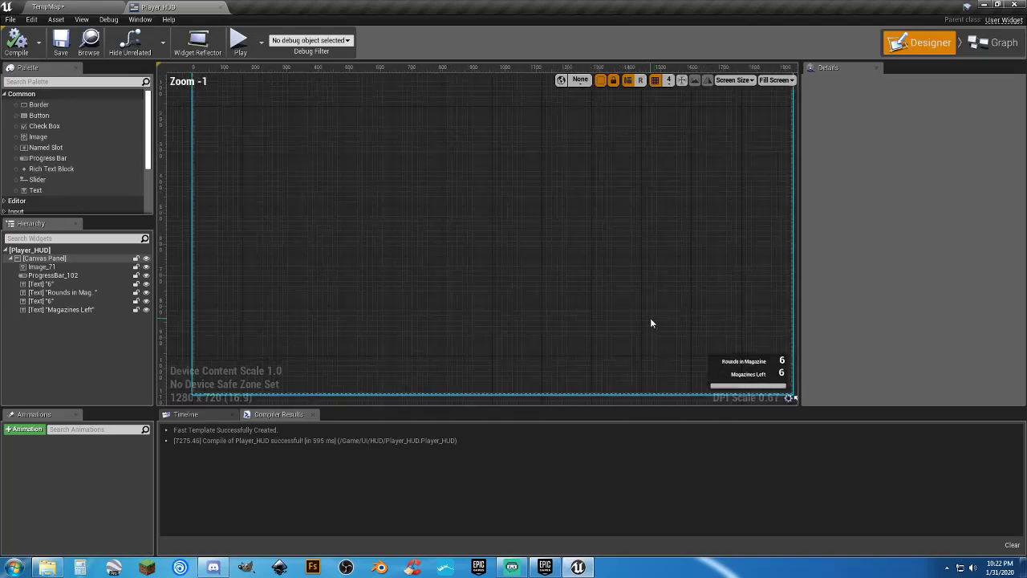
pyautogui.moveTo(532, 269); pyautogui.dragTo(504, 270, button='right')
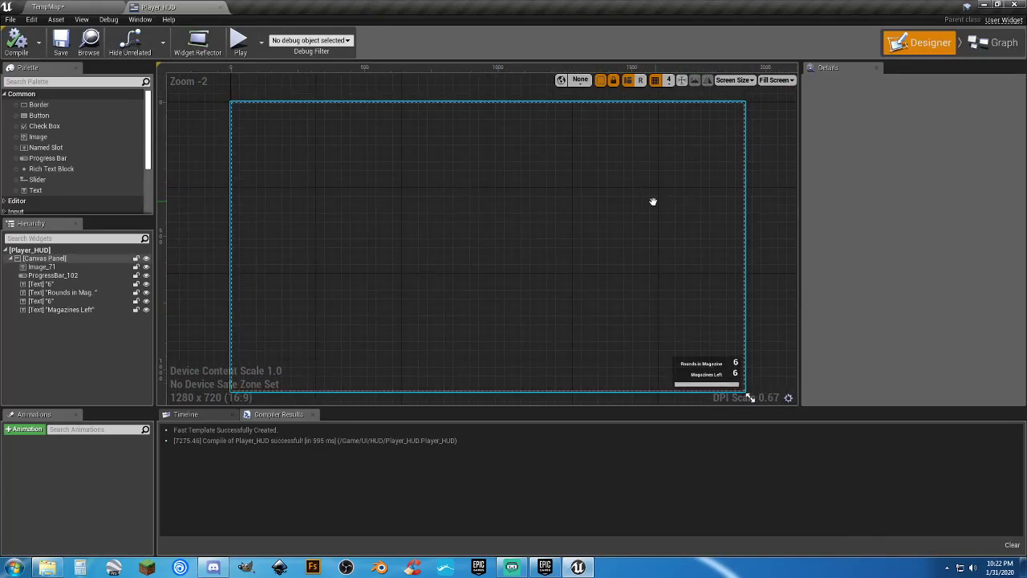
pyautogui.moveTo(653, 202); pyautogui.dragTo(626, 207, button='right')
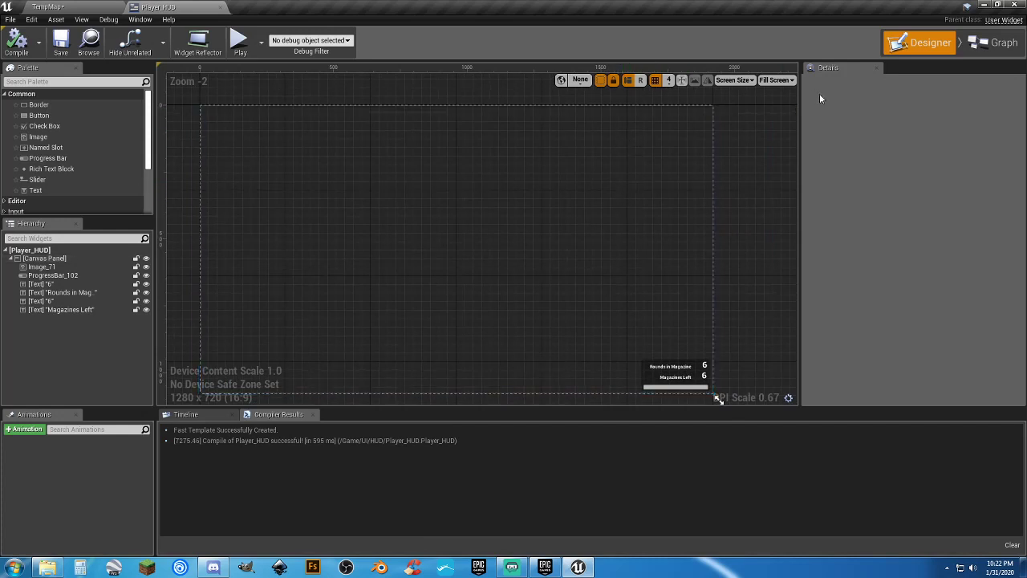
pyautogui.click(980, 42)
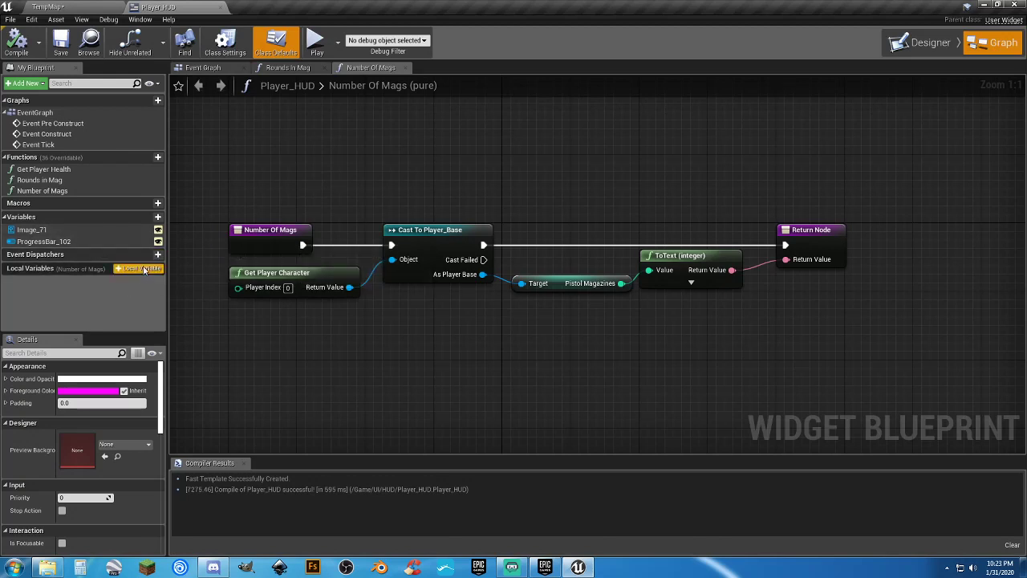
# Add an Integer variable named "mag count" to the Player_HUD widget.
pyautogui.moveTo(152, 225)
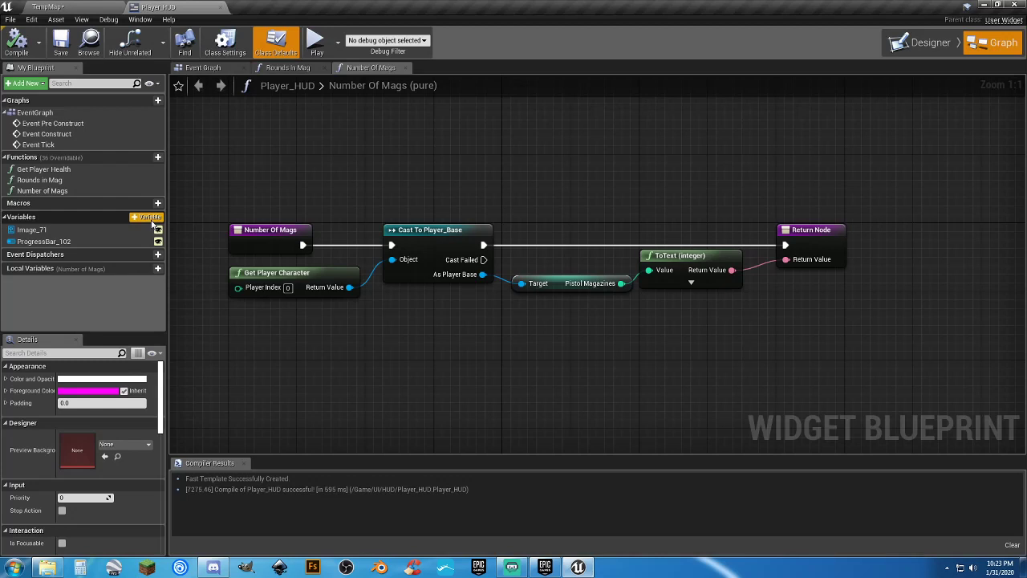
pyautogui.click(149, 218)
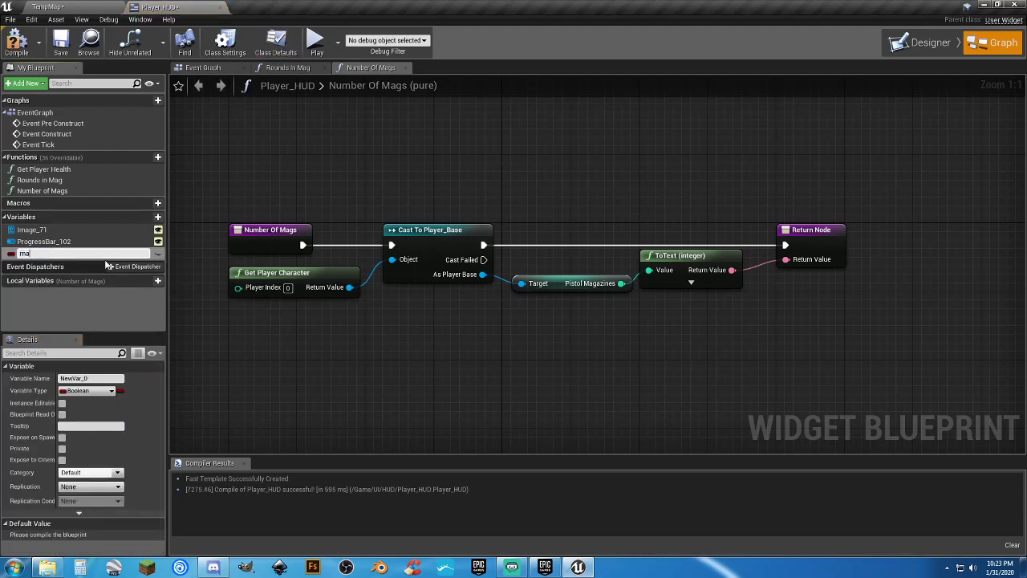
pyautogui.press('Return')
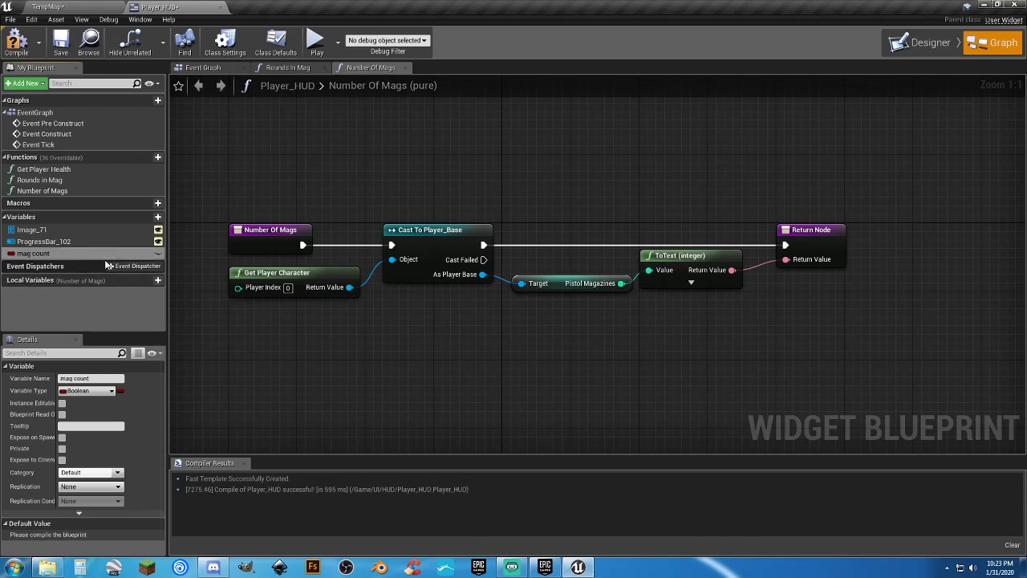
pyautogui.click(95, 390)
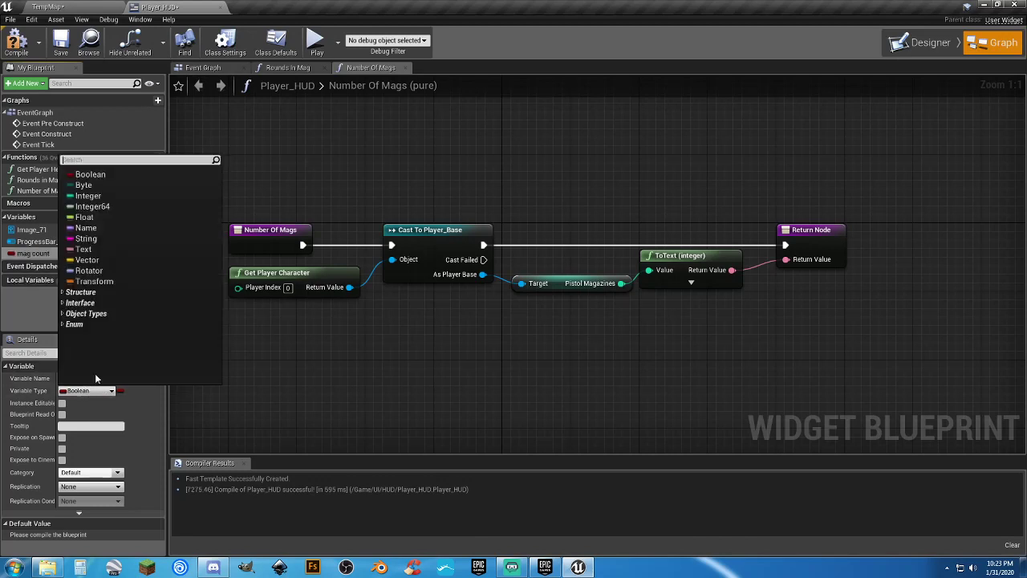
pyautogui.click(89, 195)
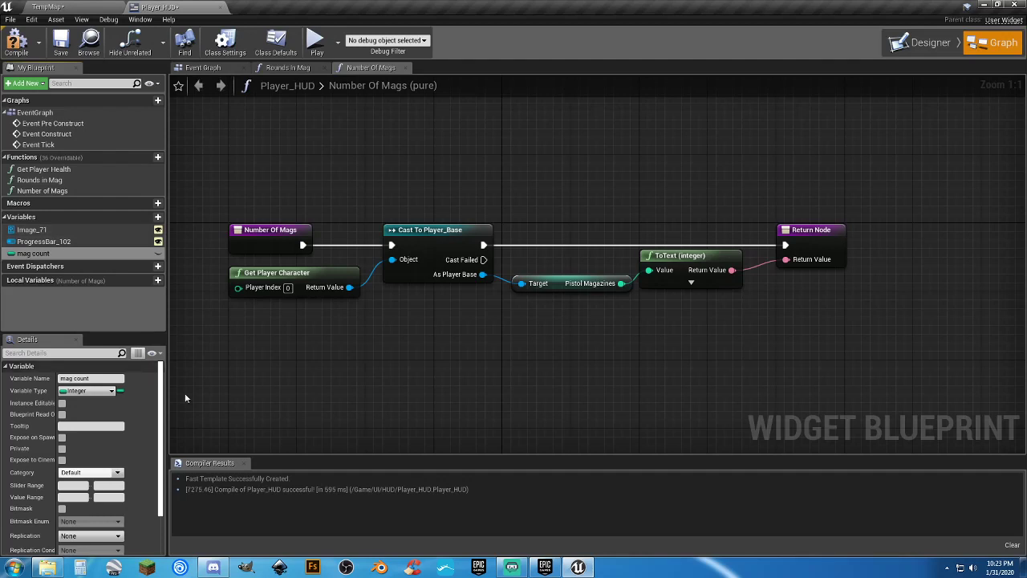
# Compile and save the Player_HUD widget, and check the mag count variable's default value.
pyautogui.click(16, 42)
pyautogui.click(61, 42)
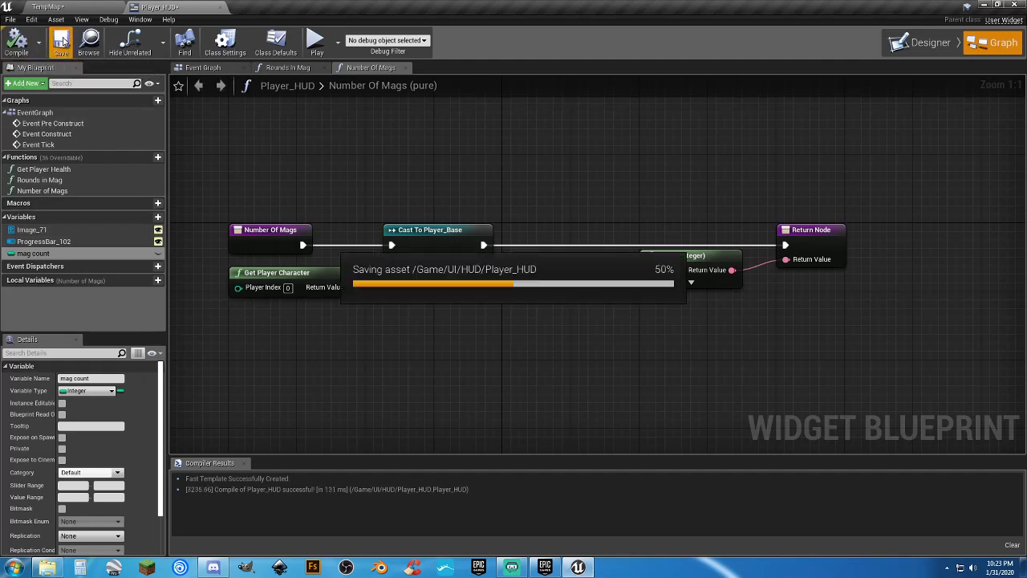
pyautogui.scroll(-2, 86, 458)
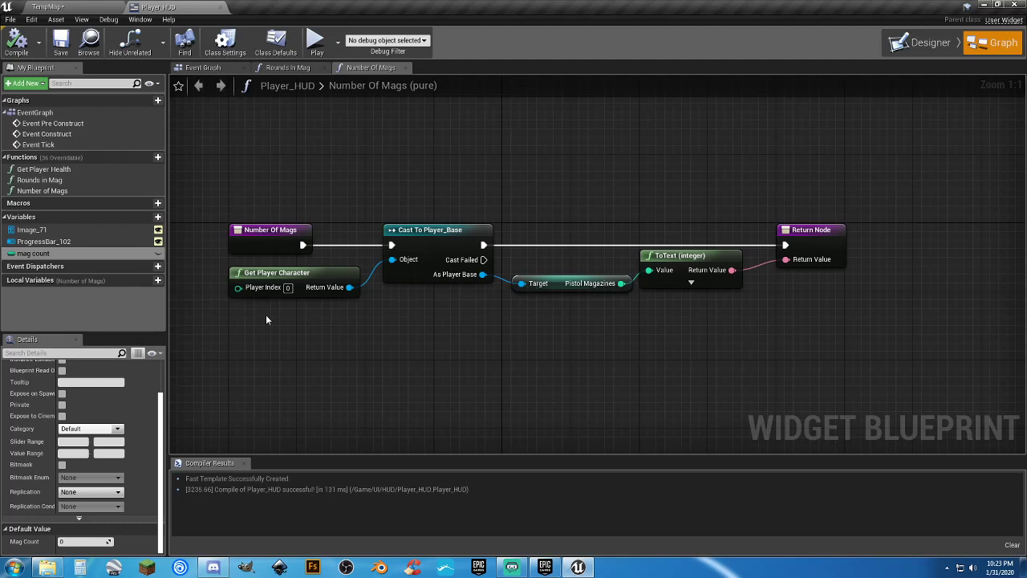
# Add a text block reading "34634" to the HUD canvas at about X 1604, Y 96, and anchor it to the canvas's top-right corner.
pyautogui.click(925, 45)
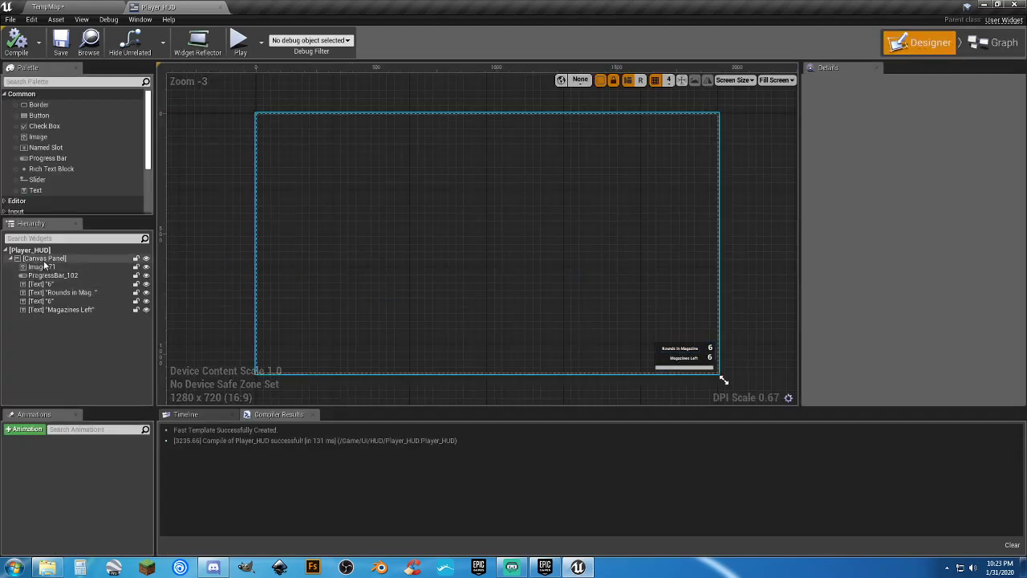
pyautogui.click(993, 46)
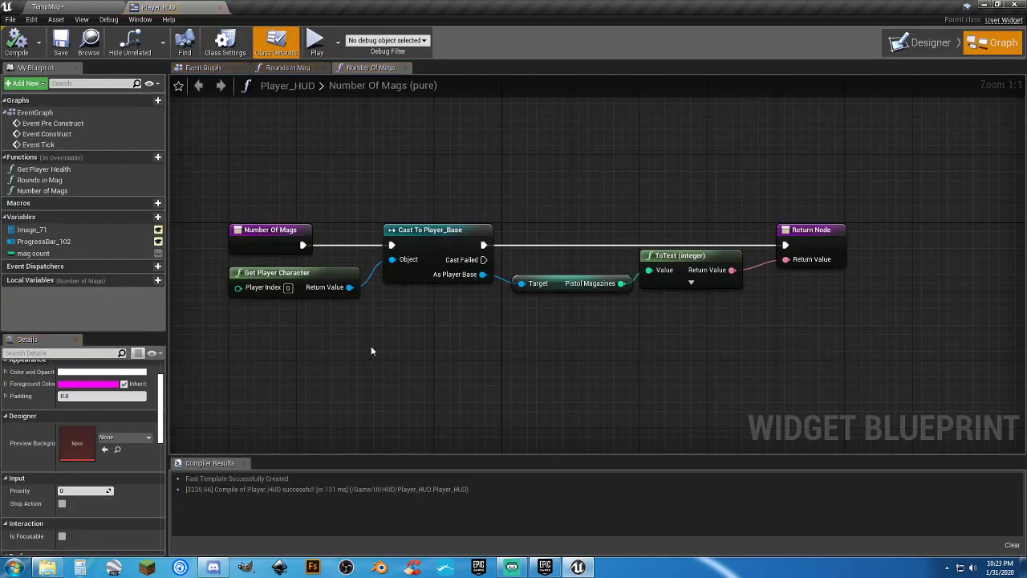
pyautogui.click(918, 44)
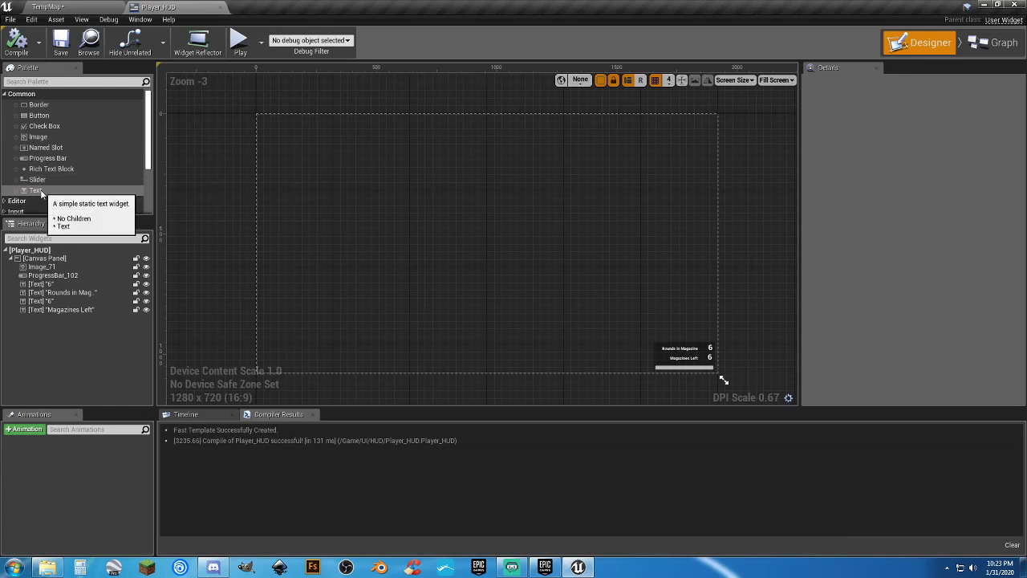
pyautogui.moveTo(36, 191); pyautogui.dragTo(641, 137)
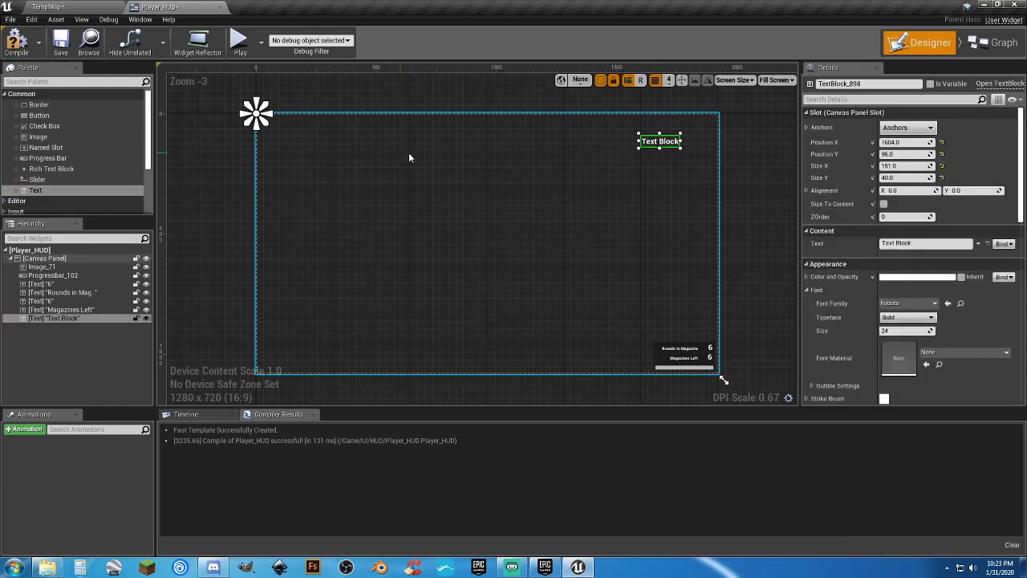
pyautogui.click(909, 243)
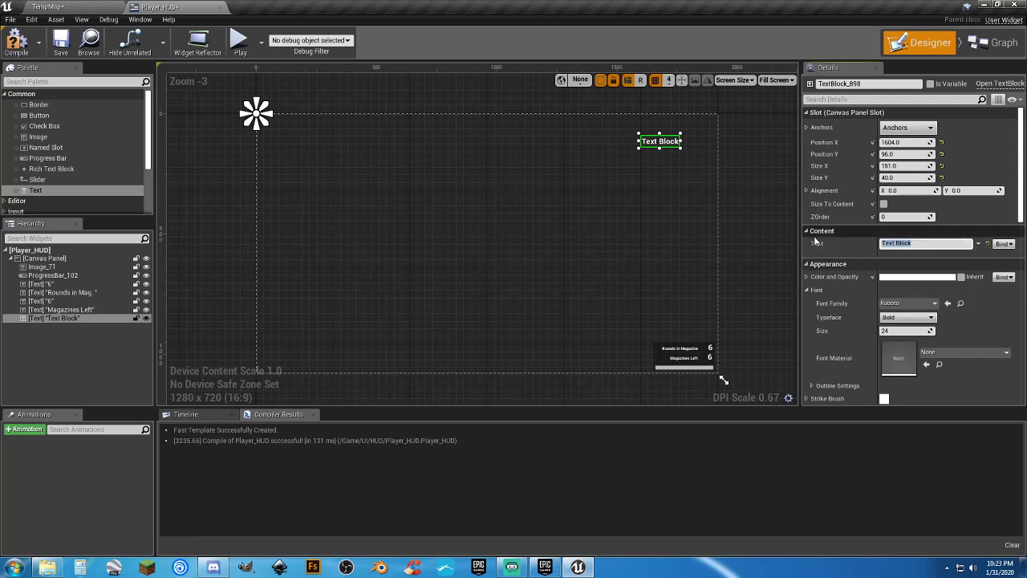
pyautogui.write('34634')
pyautogui.press('Return')
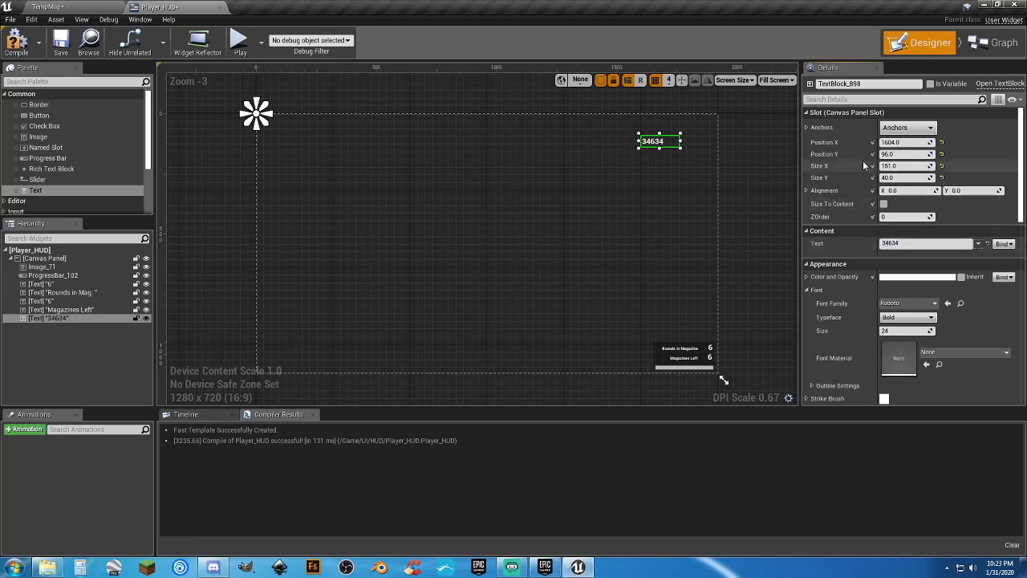
pyautogui.click(907, 128)
pyautogui.click(956, 151)
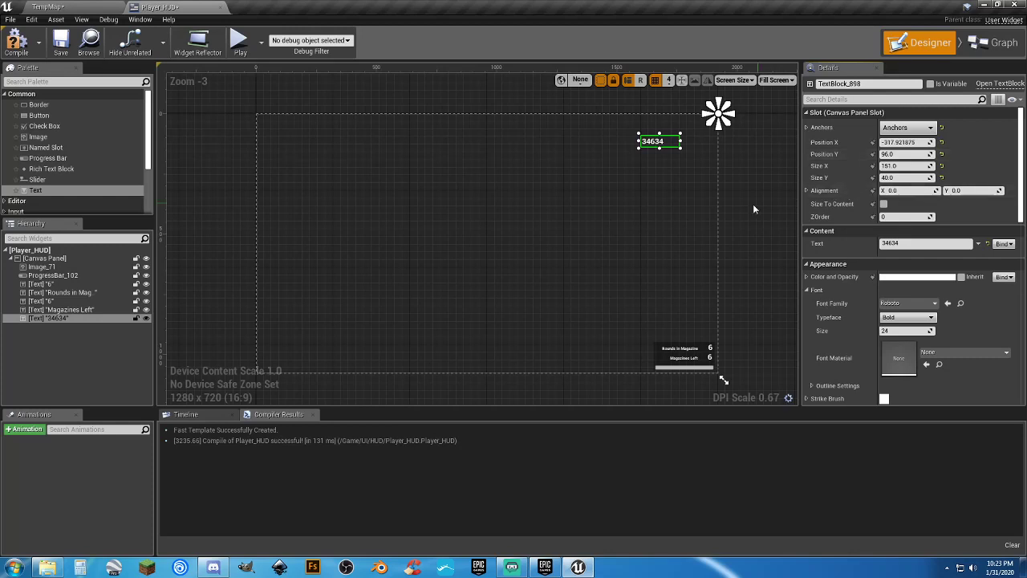
# Create a binding for the 34634 text that returns the mag count variable through a ToText (integer) conversion, then compile and save.
pyautogui.click(1003, 244)
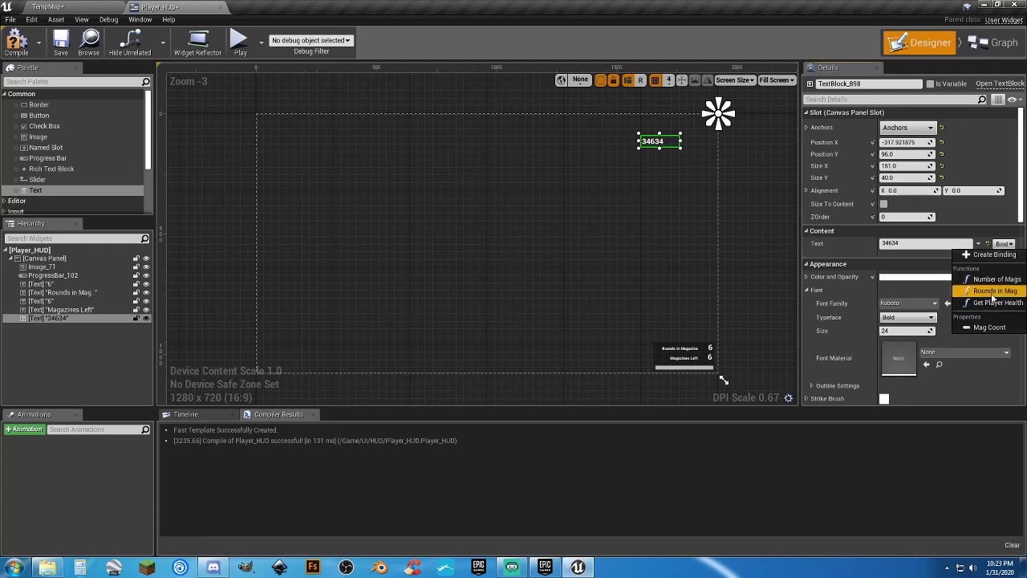
pyautogui.click(987, 255)
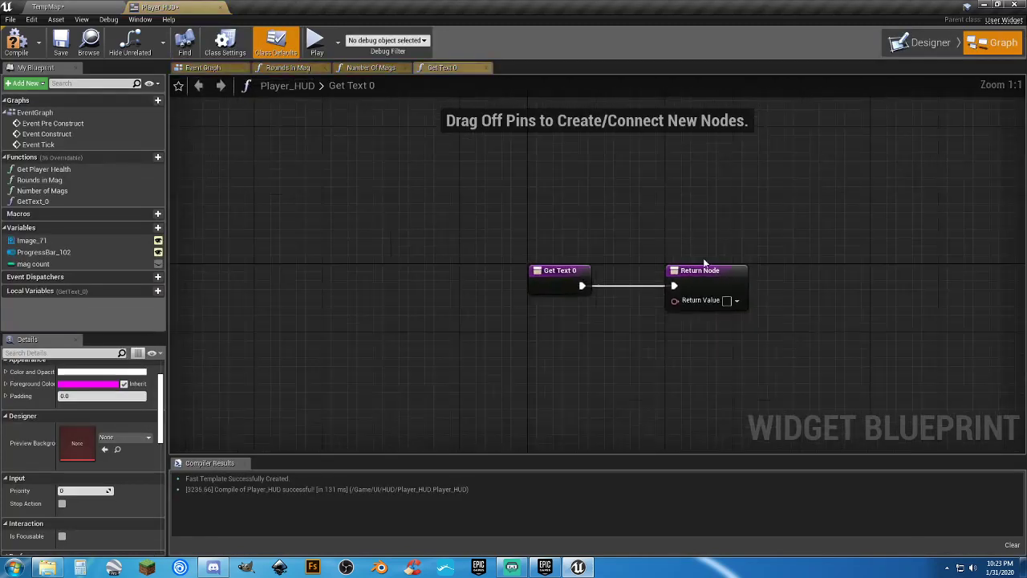
pyautogui.moveTo(559, 276); pyautogui.dragTo(273, 272)
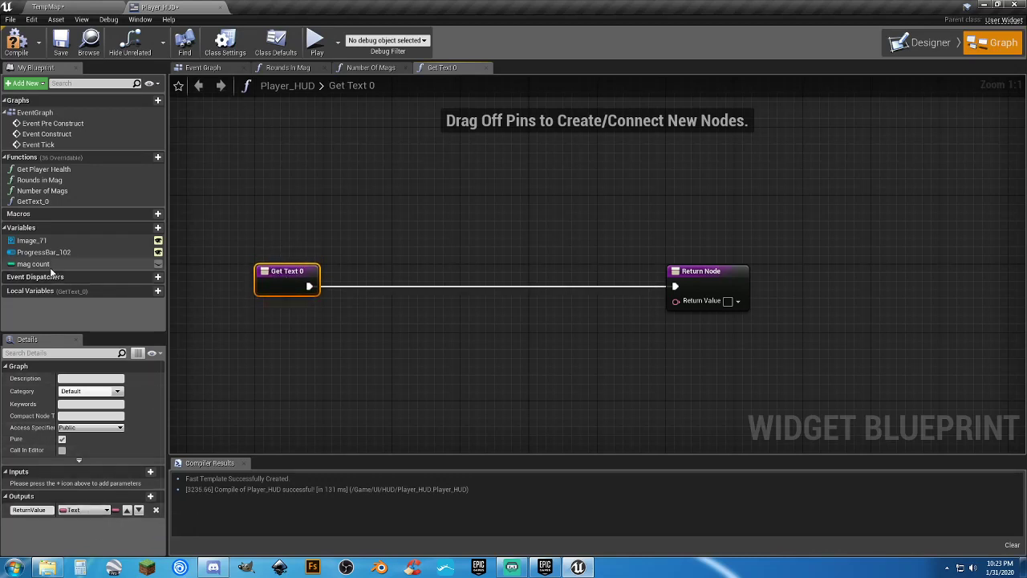
pyautogui.moveTo(33, 263); pyautogui.dragTo(442, 336)
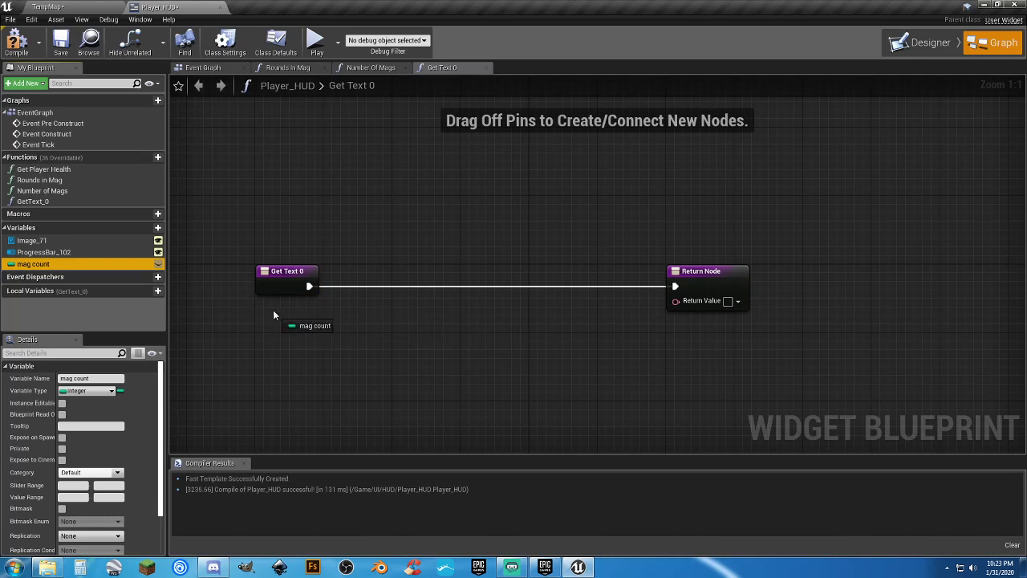
pyautogui.moveTo(273, 315); pyautogui.dragTo(273, 315)
pyautogui.click(292, 323)
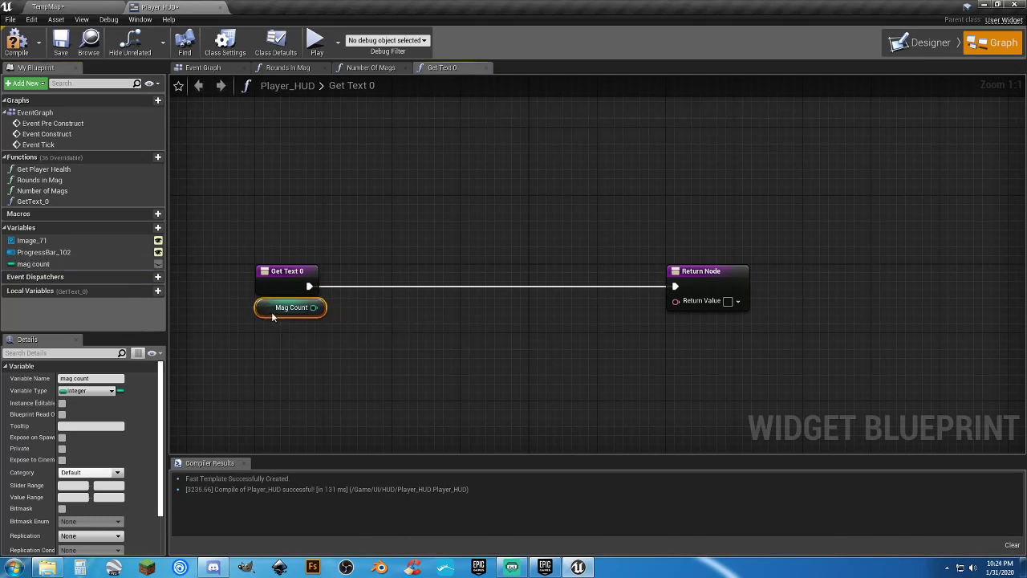
pyautogui.moveTo(314, 307); pyautogui.dragTo(672, 301)
pyautogui.moveTo(485, 287); pyautogui.dragTo(374, 305)
pyautogui.moveTo(718, 273); pyautogui.dragTo(537, 273)
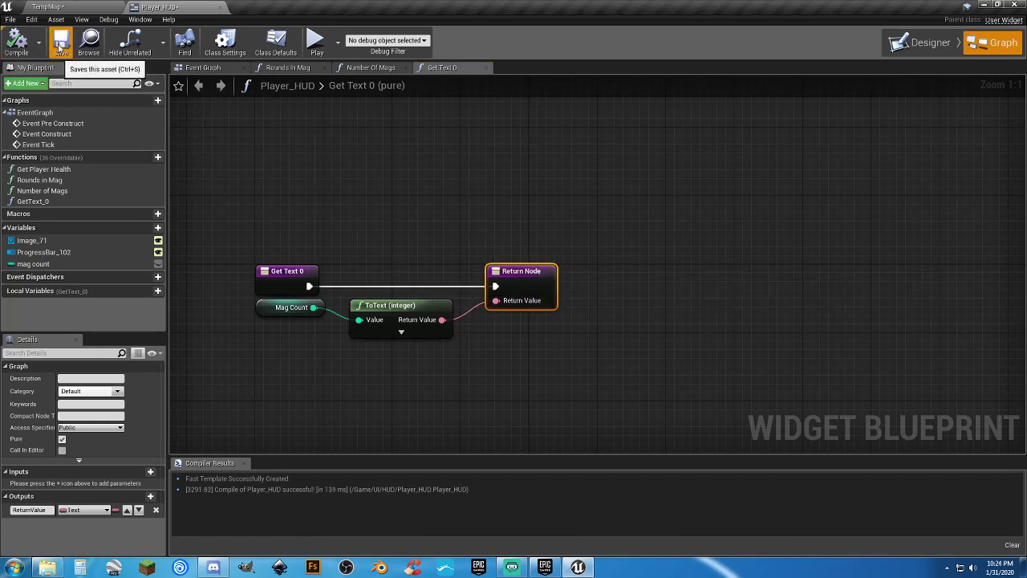
# Playtest TempMap, running the character around to check the new mag count text on the HUD.
pyautogui.click(50, 6)
pyautogui.click(517, 40)
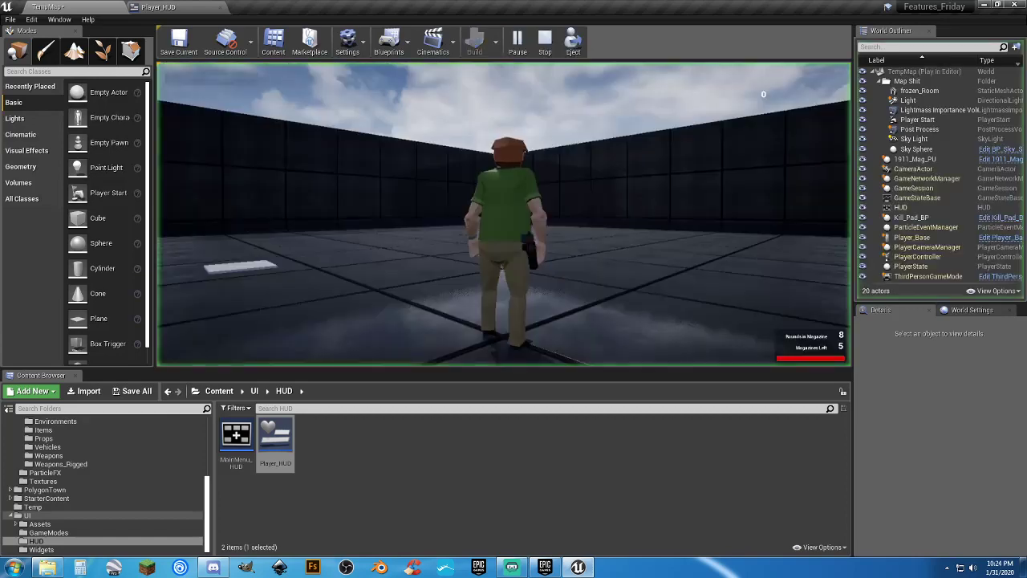
pyautogui.press('d')
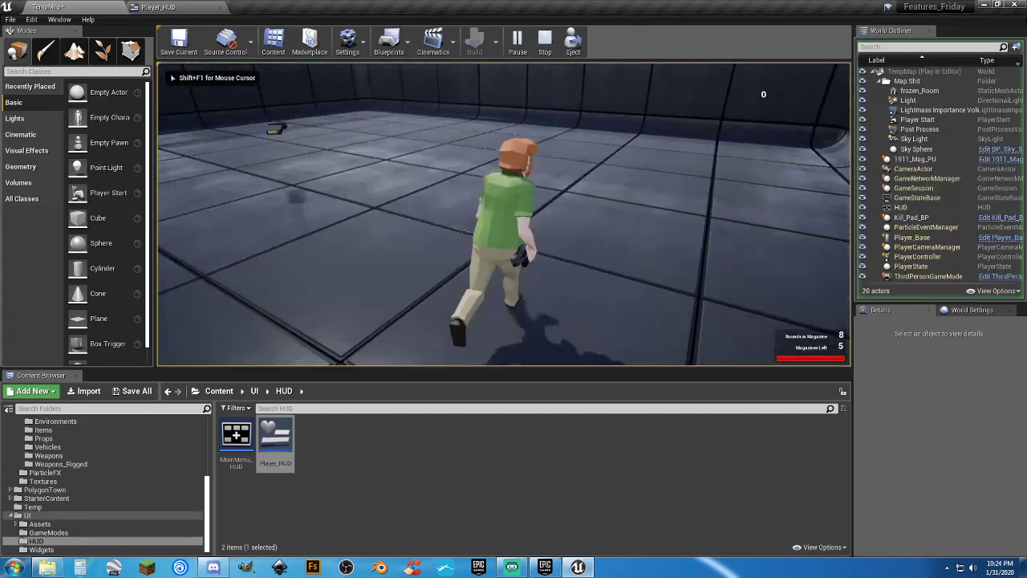
pyautogui.press('a')
pyautogui.press('s')
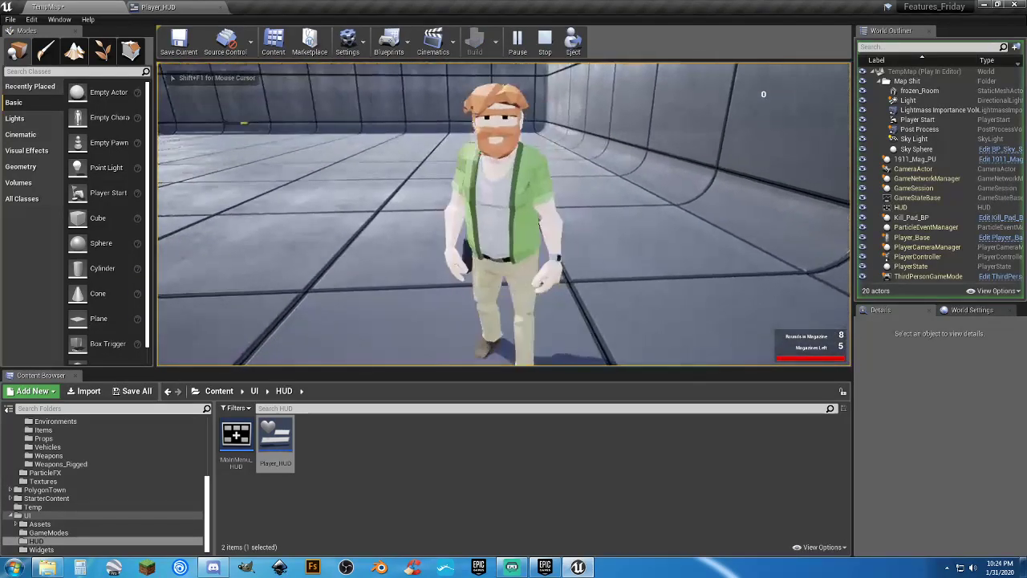
pyautogui.press('d')
pyautogui.press('Escape')
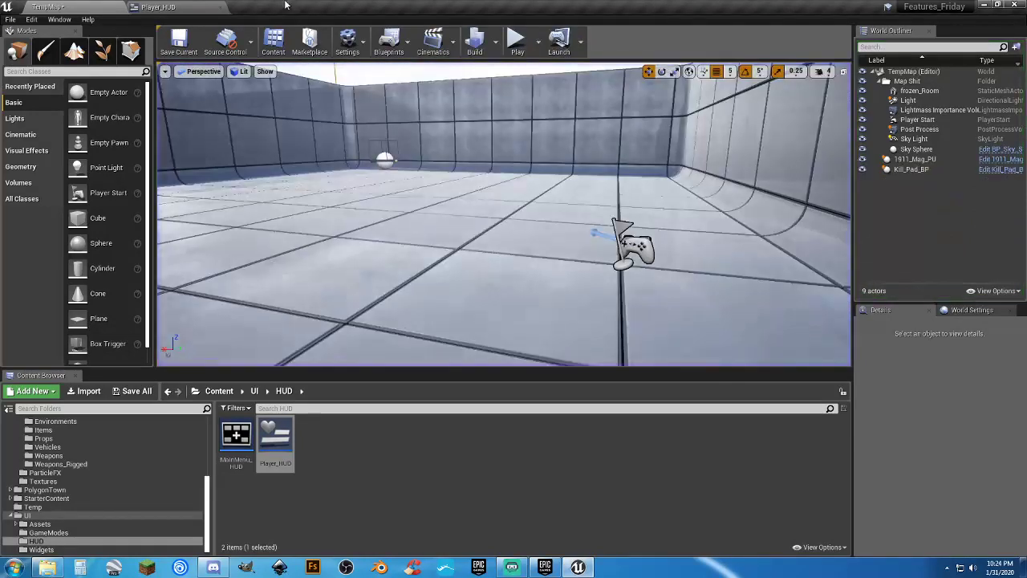
# Return to the Player_HUD widget and inspect the 34634 text block's binding and its function graph.
pyautogui.click(160, 7)
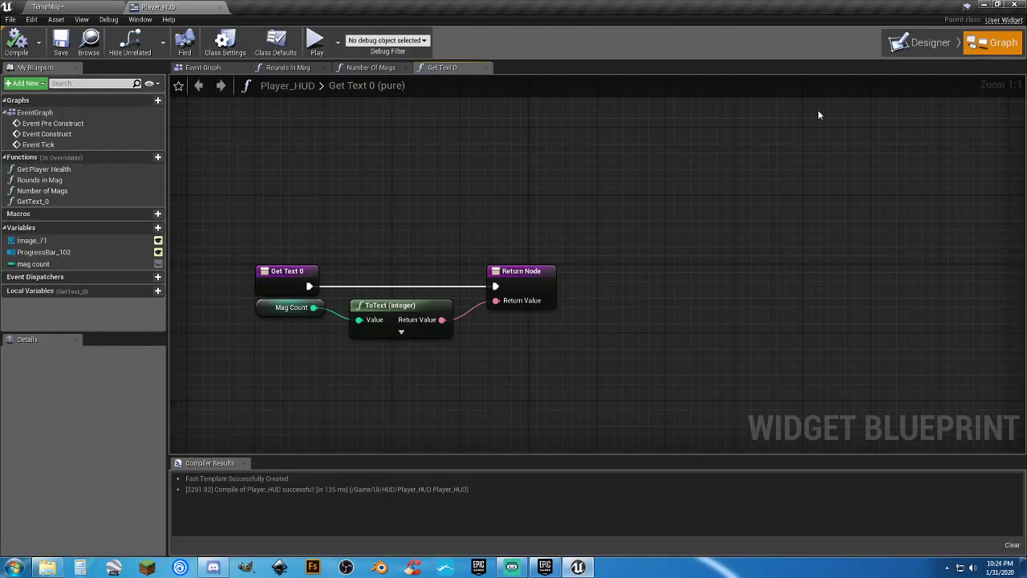
pyautogui.click(923, 43)
pyautogui.click(57, 347)
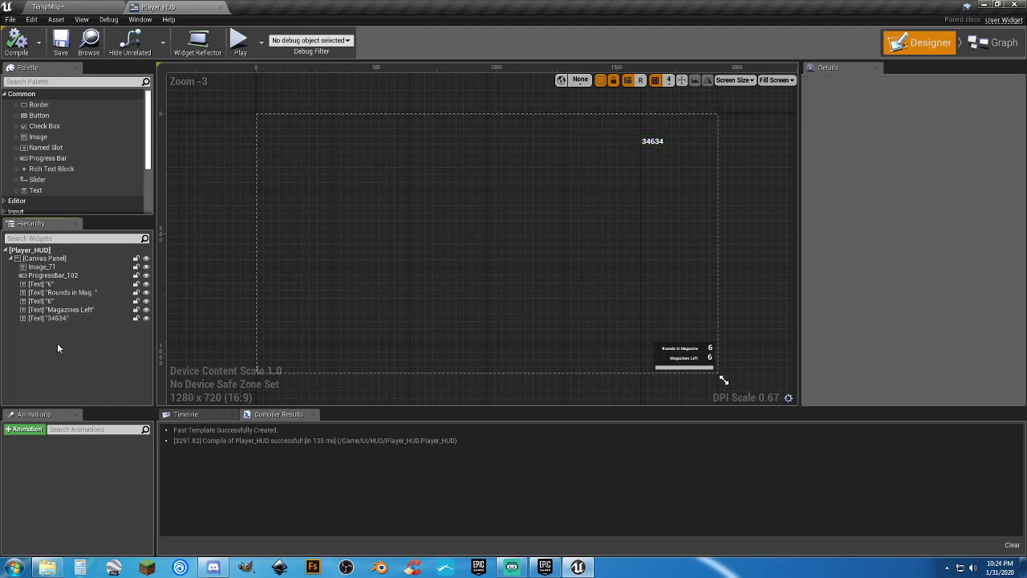
pyautogui.click(65, 320)
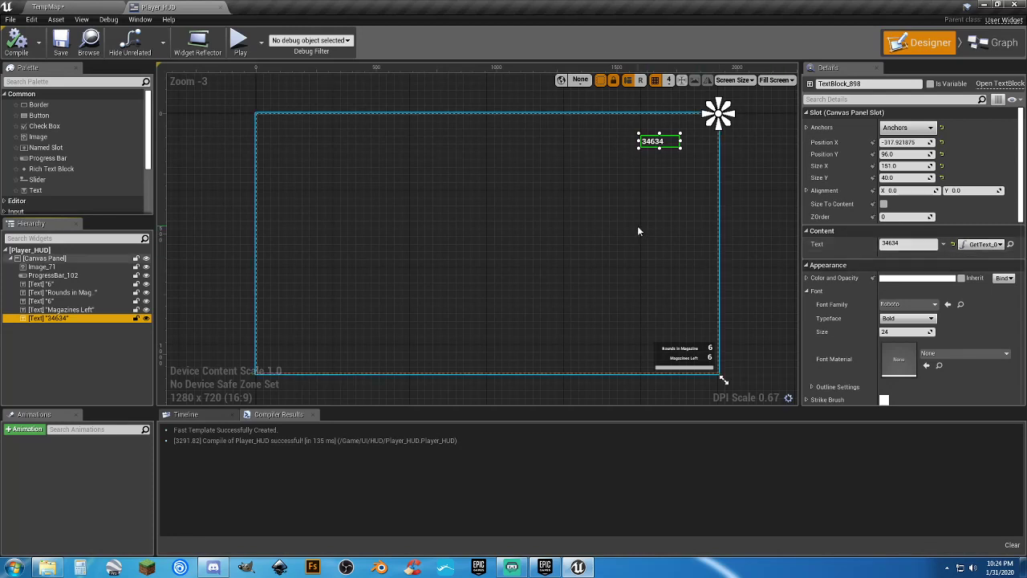
pyautogui.click(997, 42)
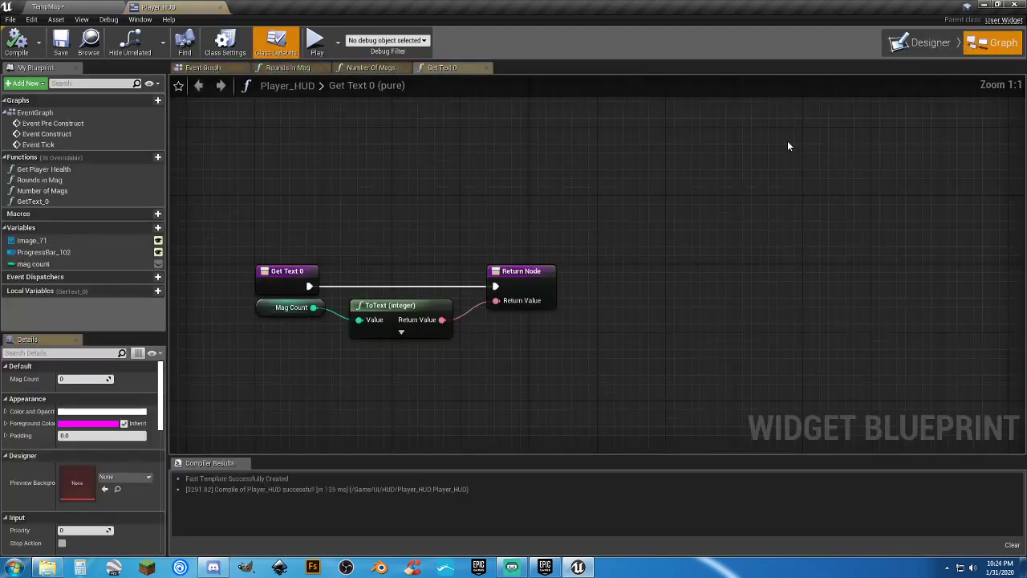
# Delete the Event Tick, Event Pre Construct and Event Construct nodes from Player_HUD's event graph and compile the widget.
pyautogui.click(203, 68)
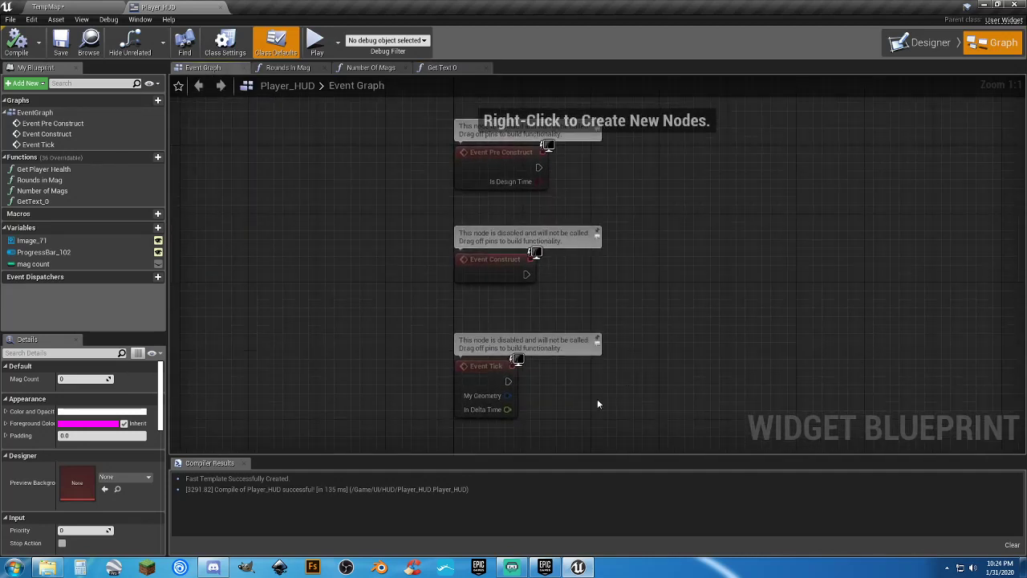
pyautogui.click(485, 389)
pyautogui.press('Delete')
pyautogui.click(501, 165)
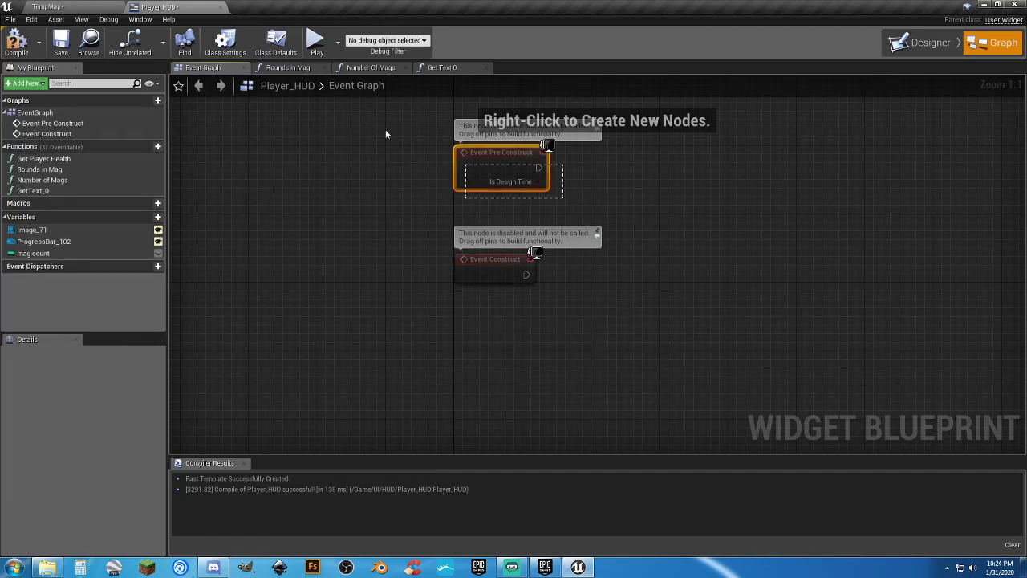
pyautogui.press('Delete')
pyautogui.click(507, 271)
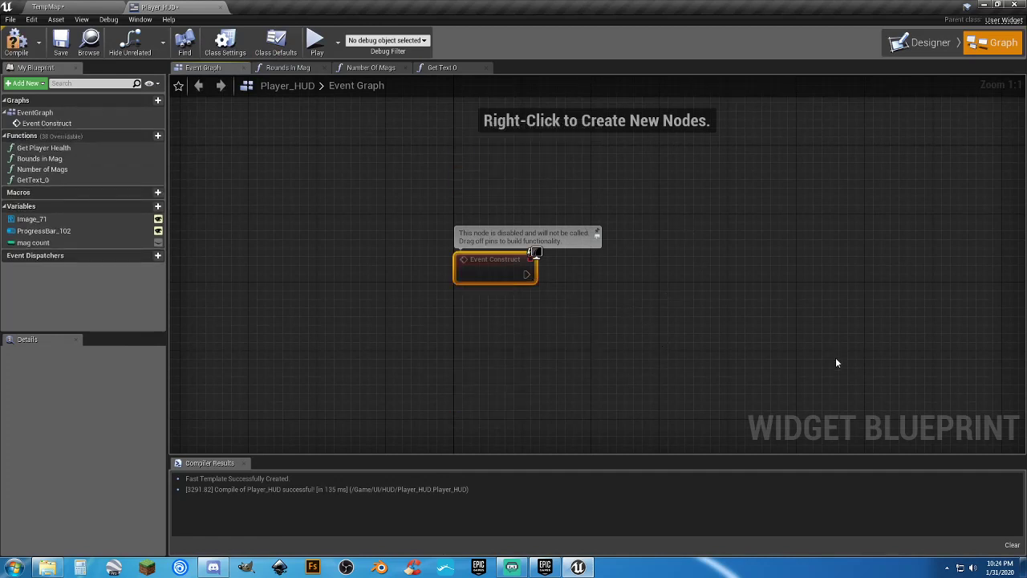
pyautogui.press('Delete')
pyautogui.scroll(-5, 610, 248)
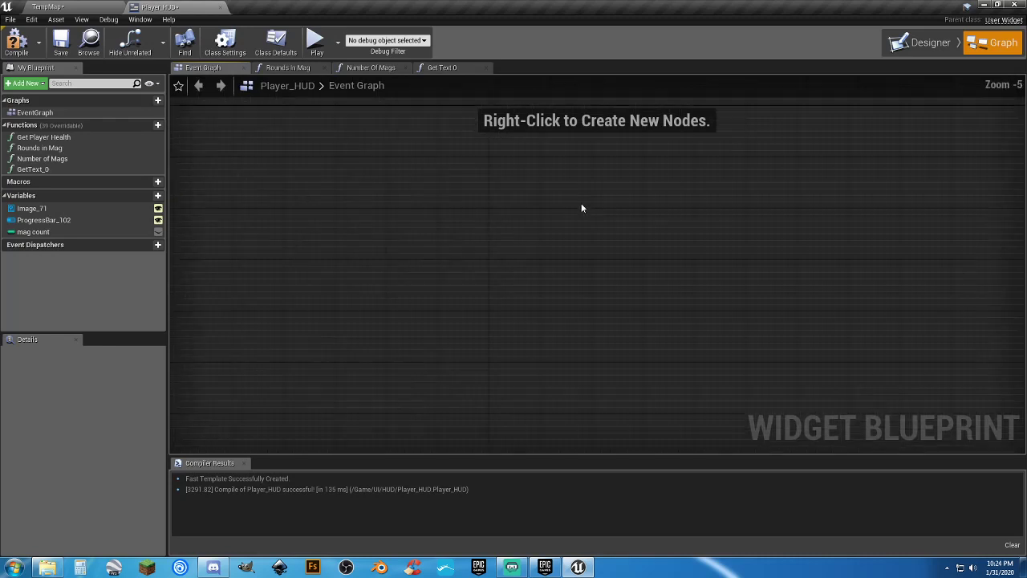
pyautogui.scroll(-5, 596, 219)
pyautogui.scroll(12, 595, 221)
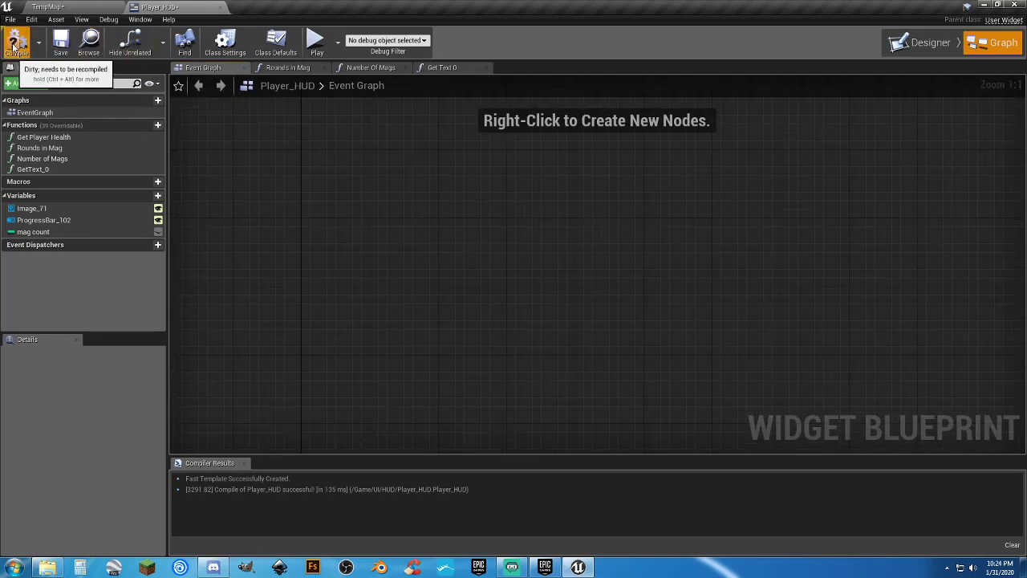
pyautogui.click(16, 42)
# Review the Mag Count and ToText nodes in the Get Text 0 binding function, then close its graph.
pyautogui.click(441, 68)
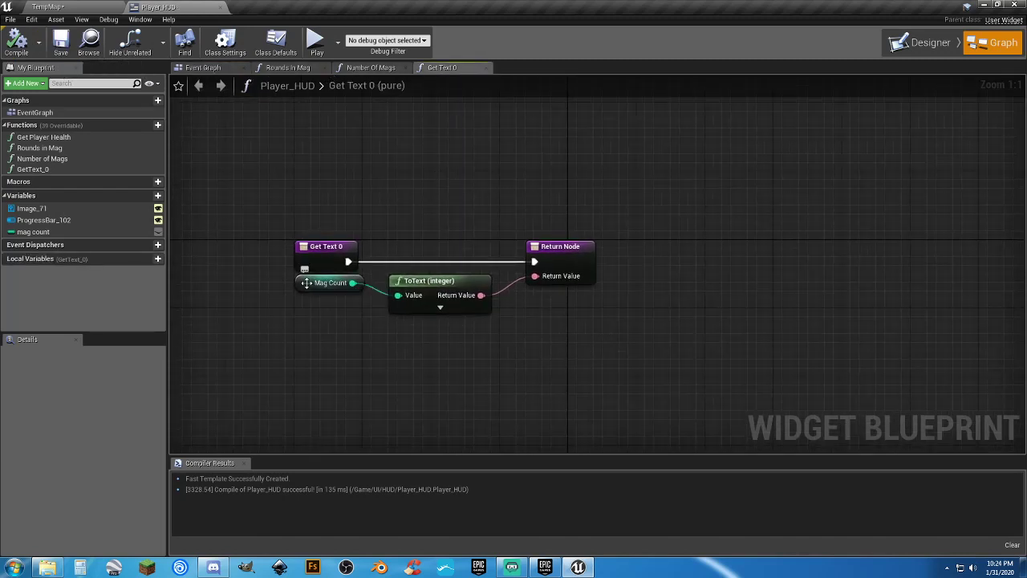
pyautogui.moveTo(434, 333); pyautogui.dragTo(311, 287)
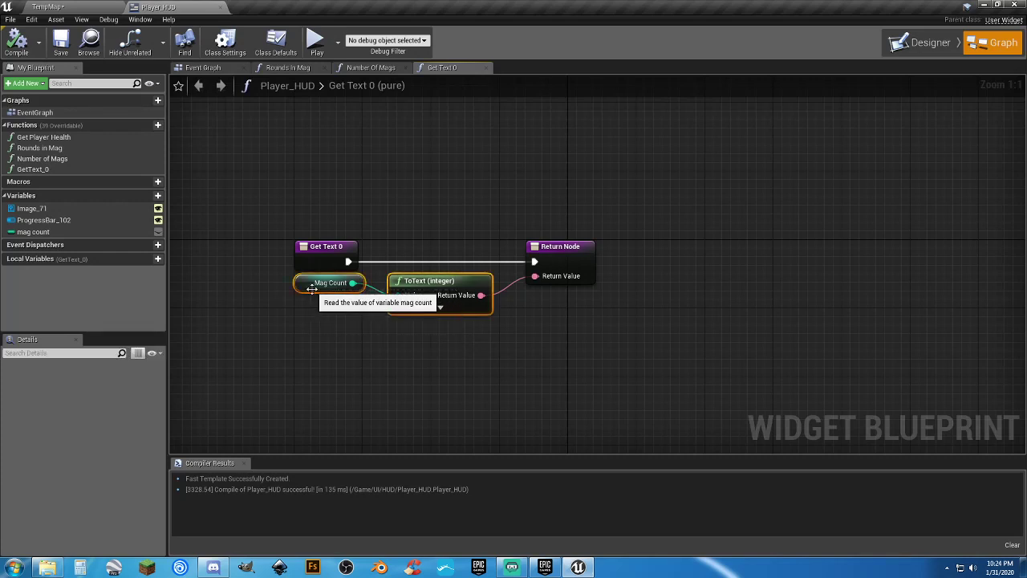
pyautogui.click(415, 357)
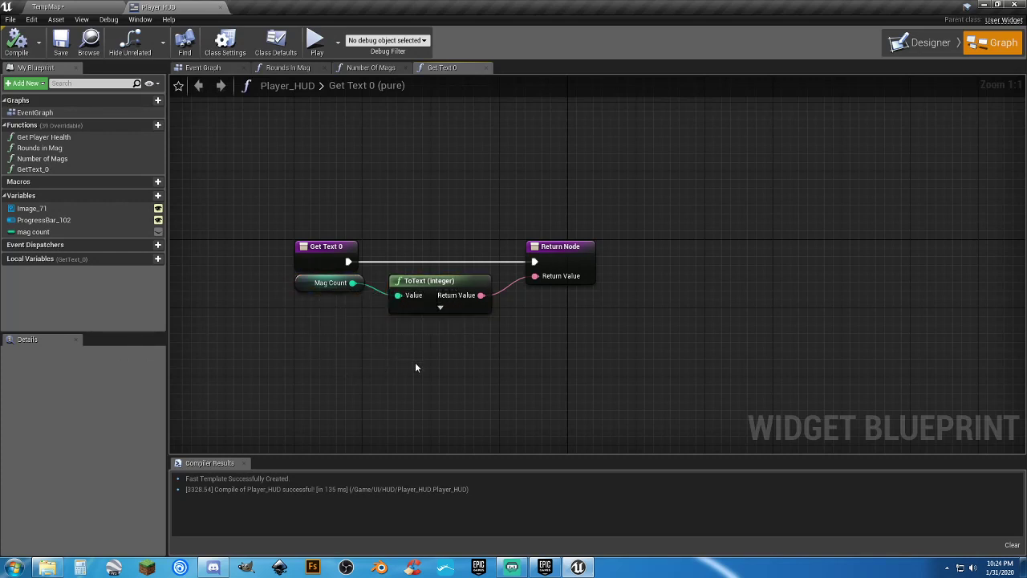
pyautogui.moveTo(415, 367); pyautogui.dragTo(417, 290, button='right')
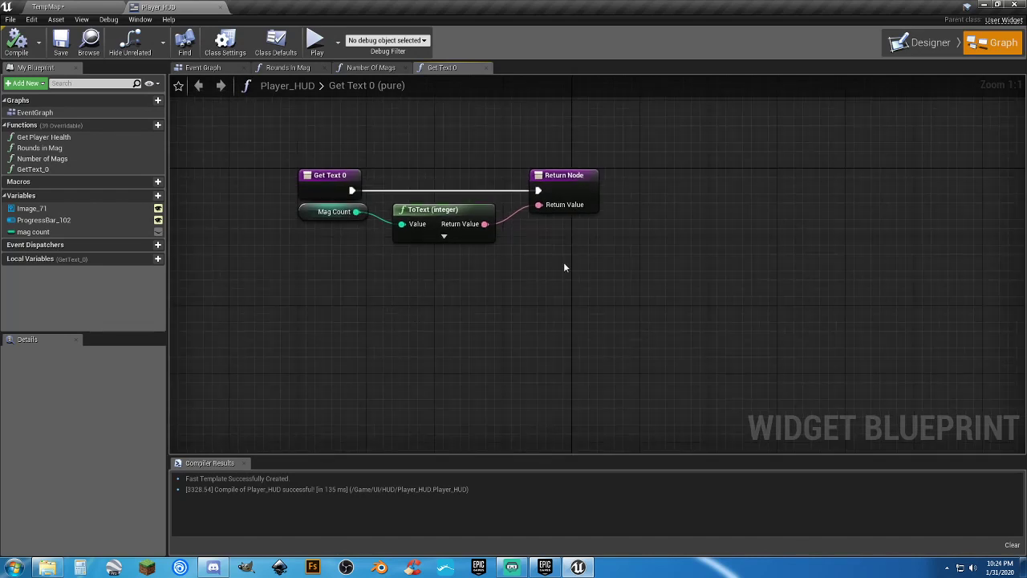
pyautogui.moveTo(586, 244); pyautogui.dragTo(344, 169)
pyautogui.click(331, 281)
pyautogui.click(487, 69)
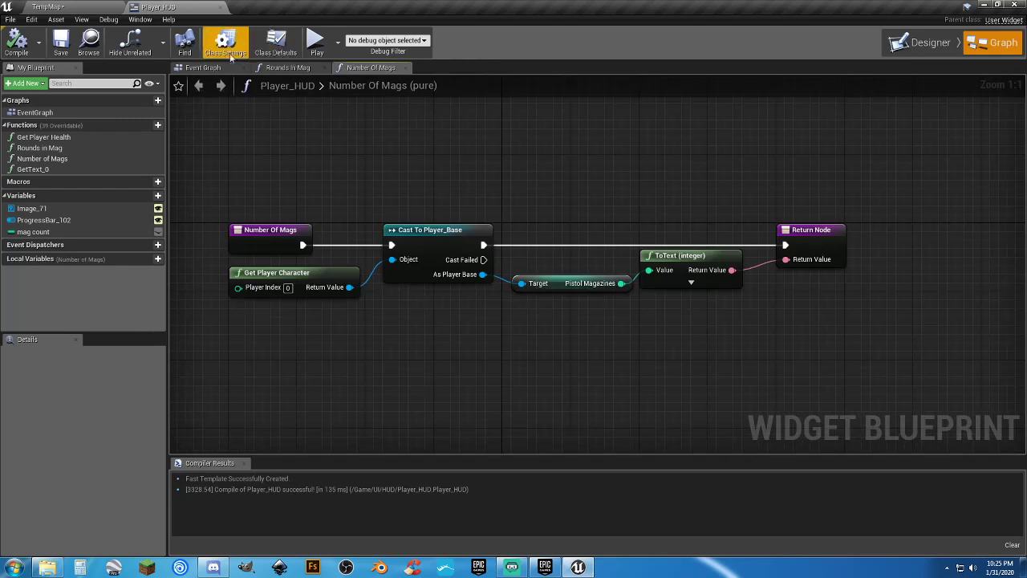
# Delete the 34634 text block from the Player_HUD canvas.
pyautogui.click(203, 68)
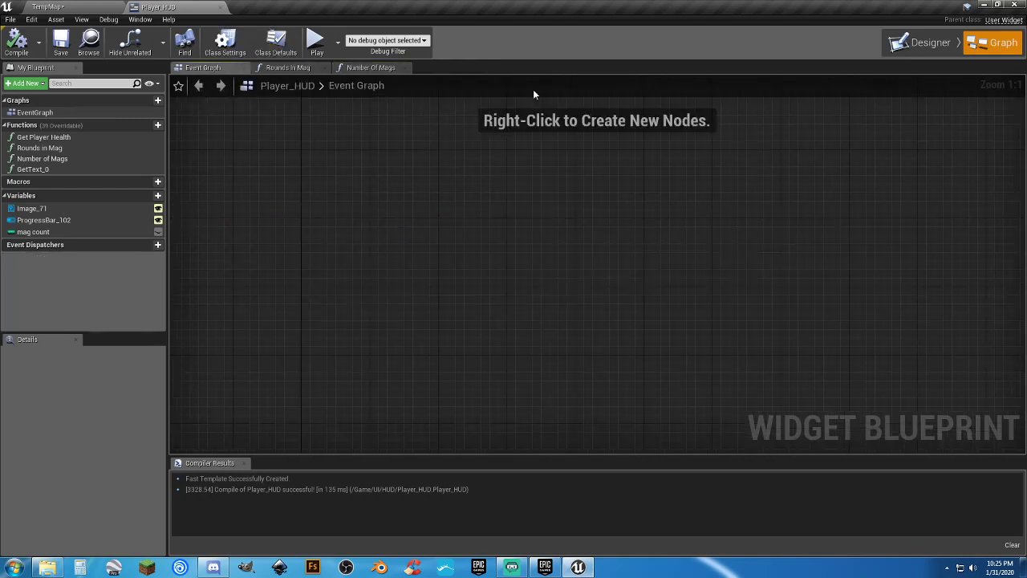
pyautogui.click(921, 42)
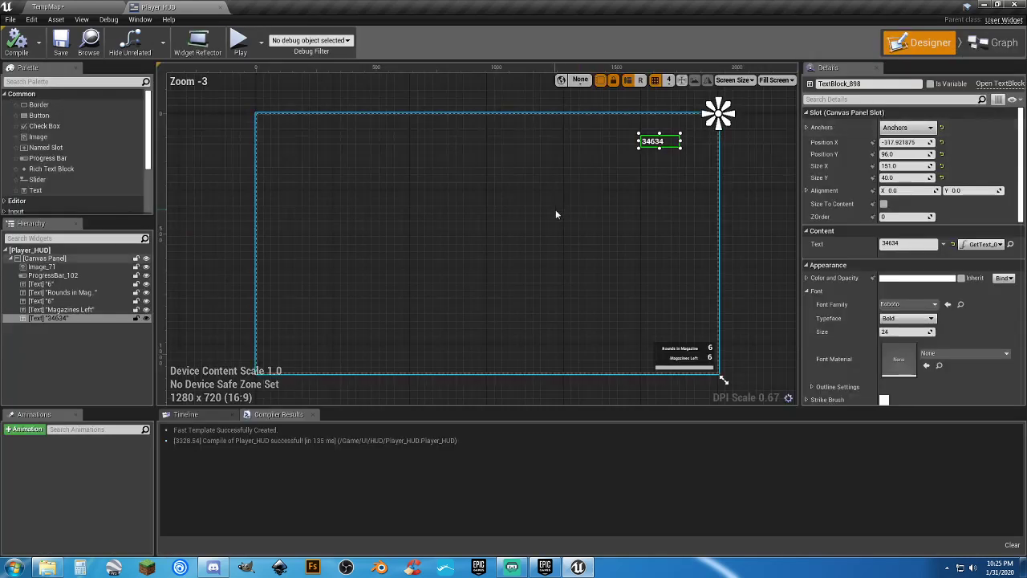
pyautogui.click(89, 370)
pyautogui.click(60, 318)
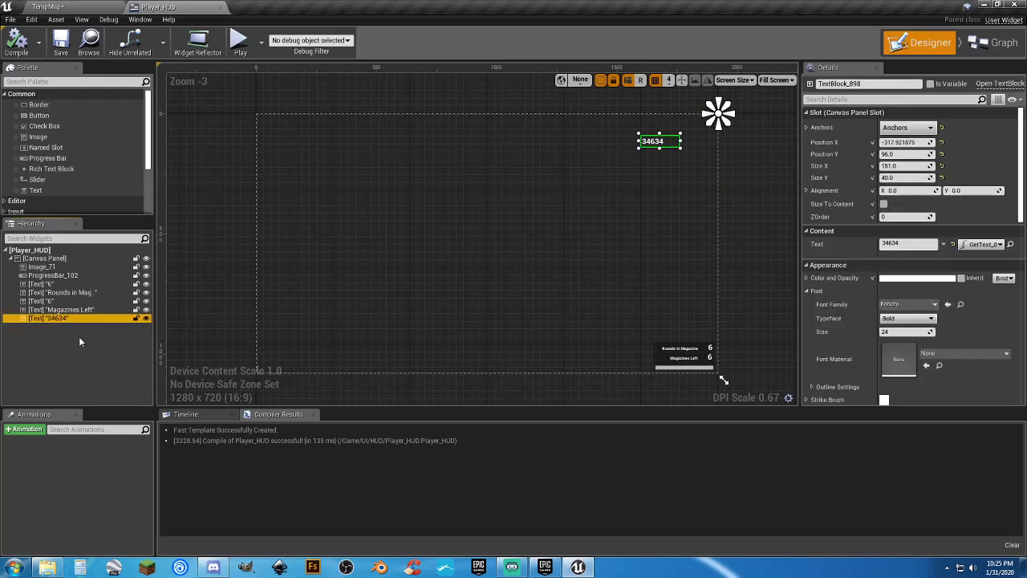
pyautogui.press('Delete')
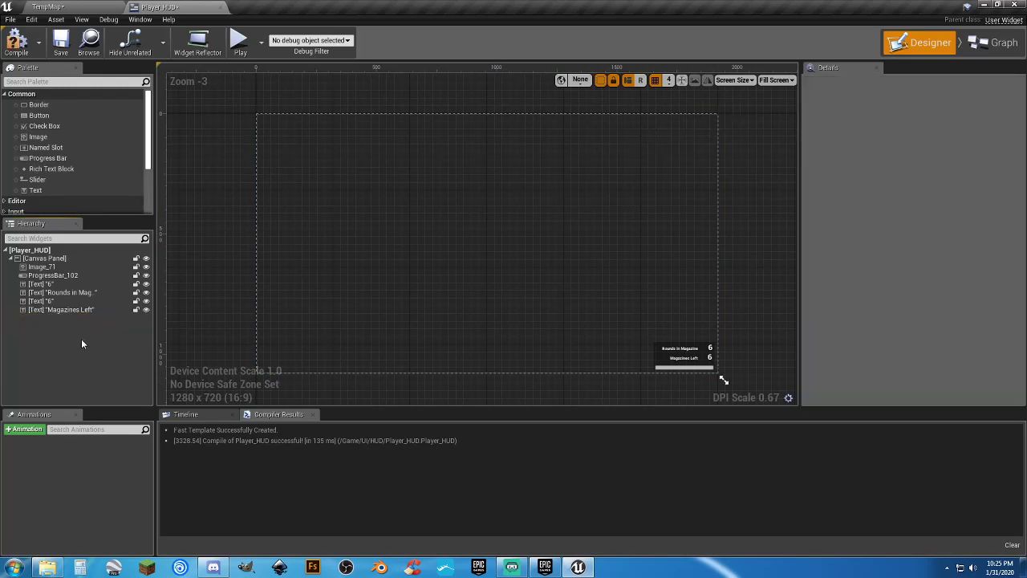
# Compile and save the Player_HUD widget, then close it.
pyautogui.click(16, 41)
pyautogui.click(72, 53)
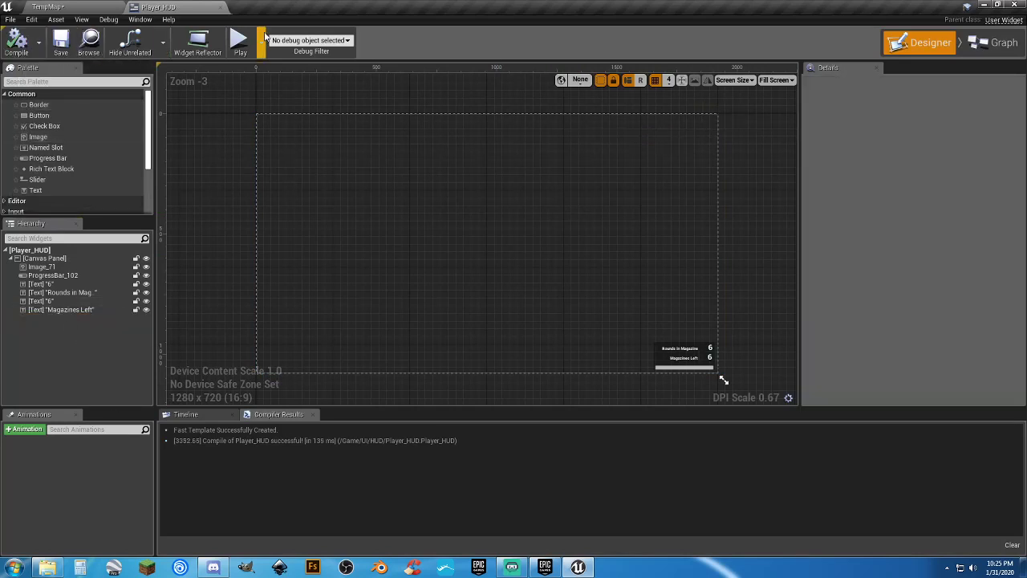
pyautogui.click(222, 8)
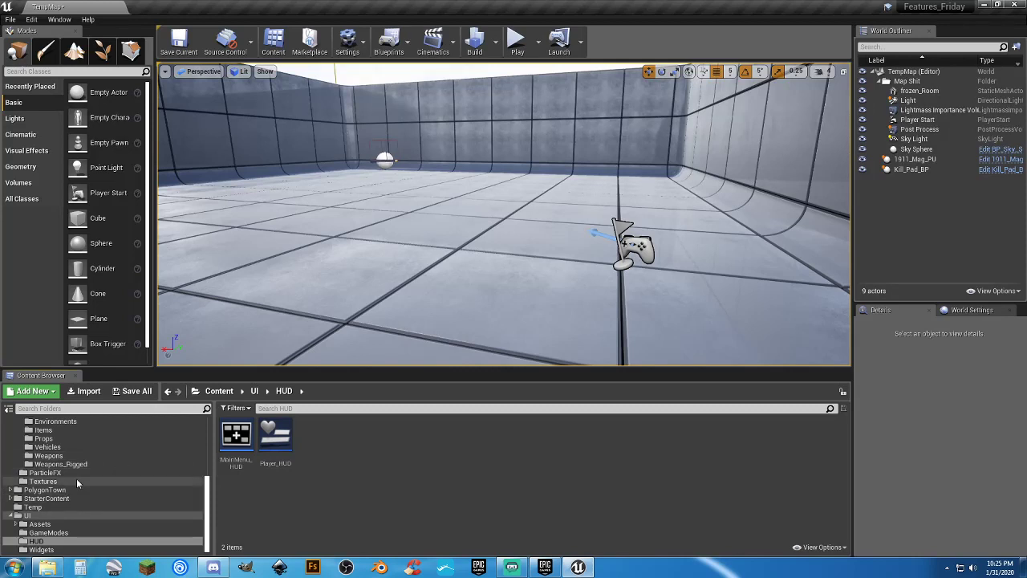
# Save all modified content and open MainMenuMap from the Maps folder.
pyautogui.scroll(5, 77, 481)
pyautogui.click(157, 507)
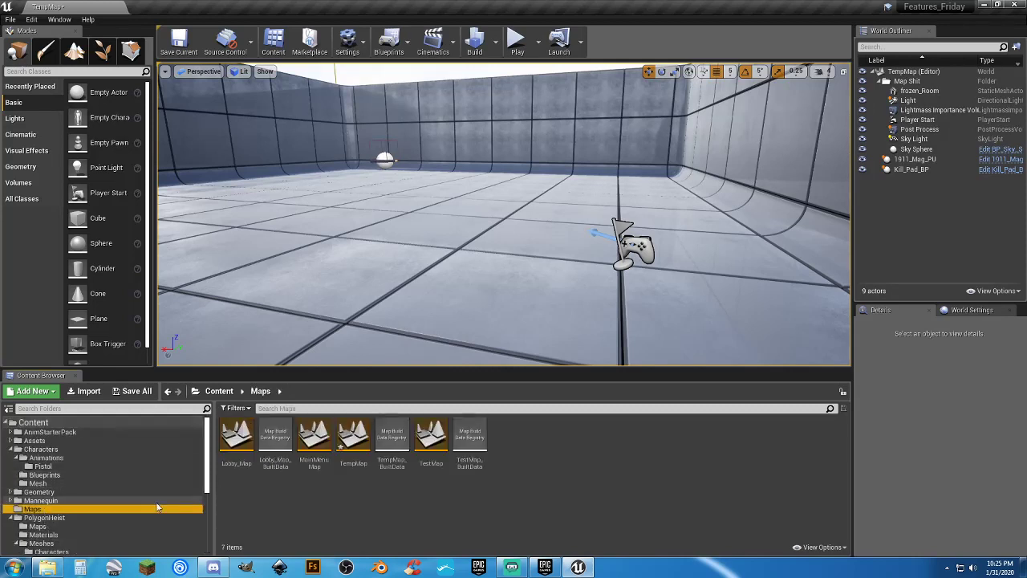
pyautogui.click(304, 491)
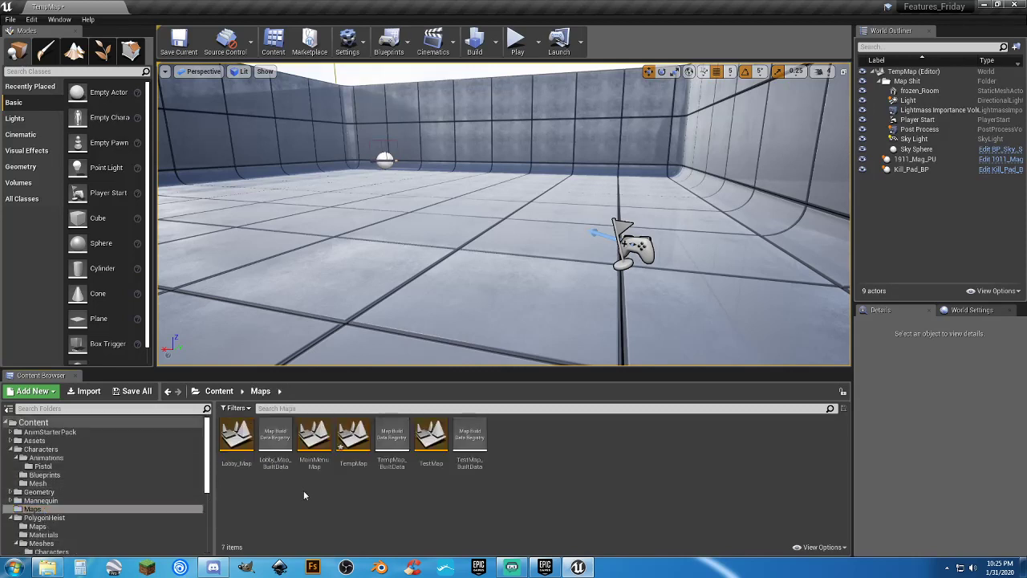
pyautogui.click(133, 395)
pyautogui.click(611, 380)
pyautogui.doubleClick(314, 441)
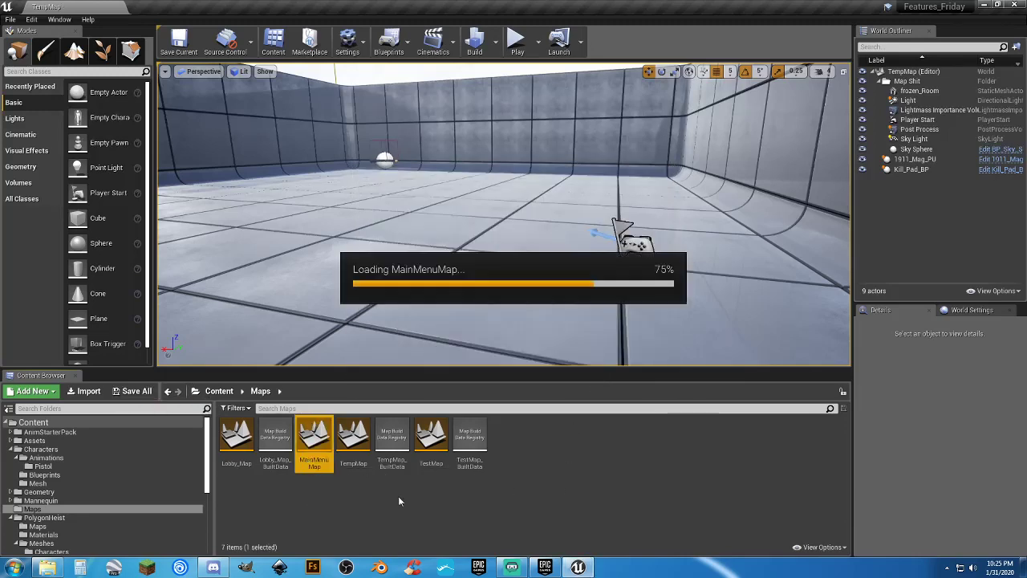
# Play MainMenuMap in a separate preview window, look over the main menu, and exit the game.
pyautogui.click(538, 41)
pyautogui.click(588, 96)
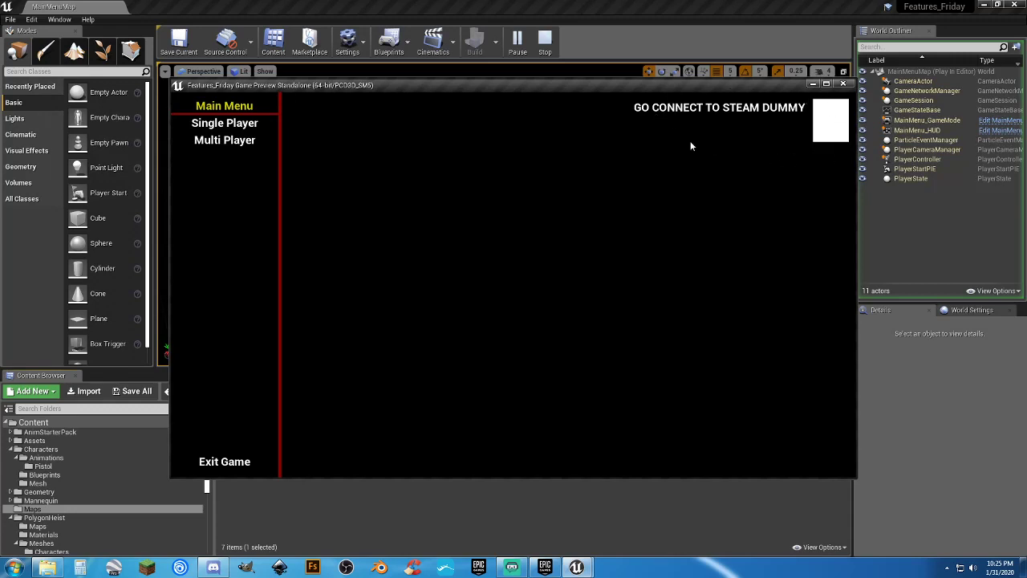
pyautogui.moveTo(688, 86); pyautogui.dragTo(715, 65)
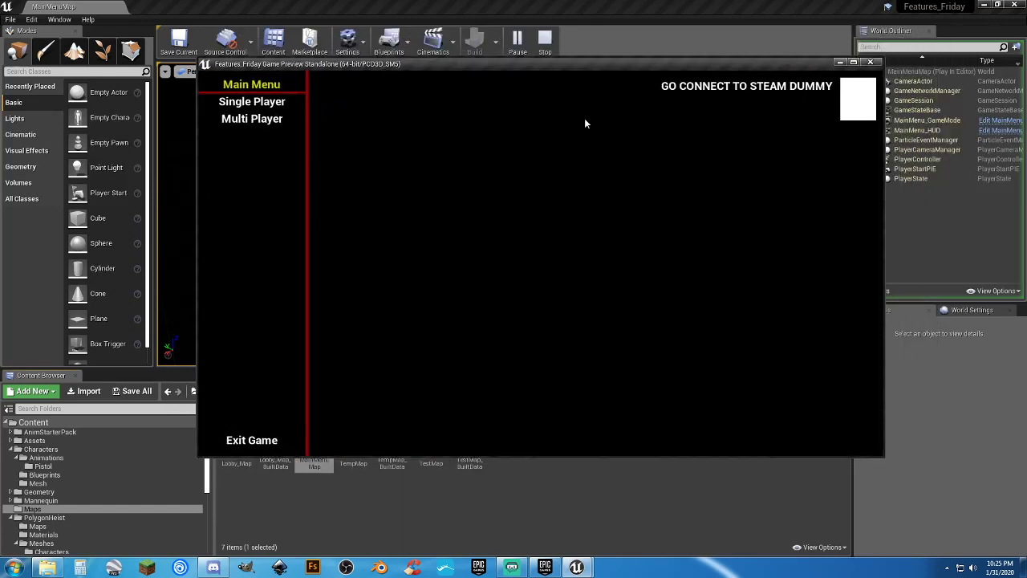
pyautogui.click(251, 440)
# Open the PlayerInfo_W widget from the UI Widgets folder.
pyautogui.scroll(-5, 71, 521)
pyautogui.scroll(-1, 70, 526)
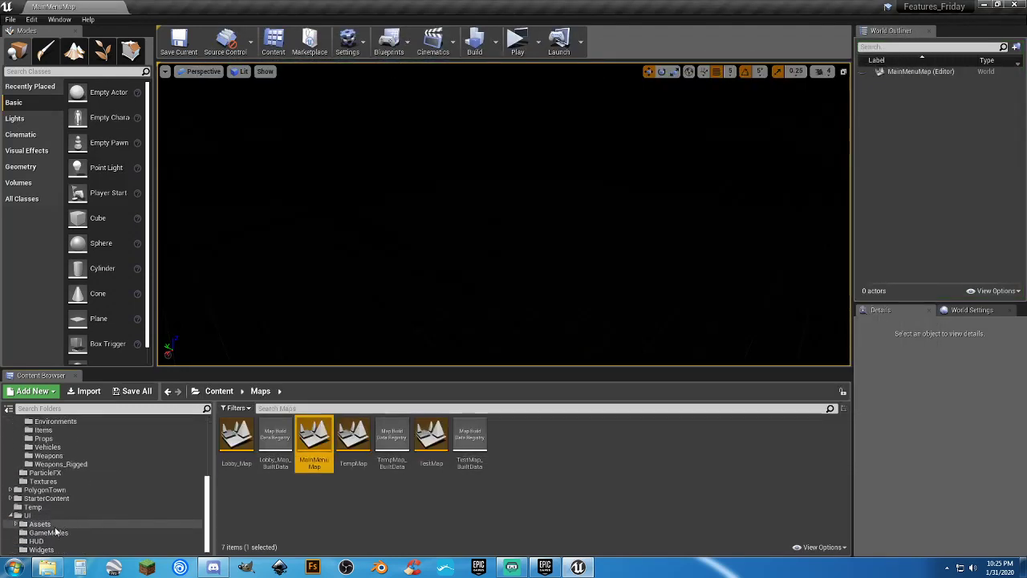
pyautogui.click(48, 550)
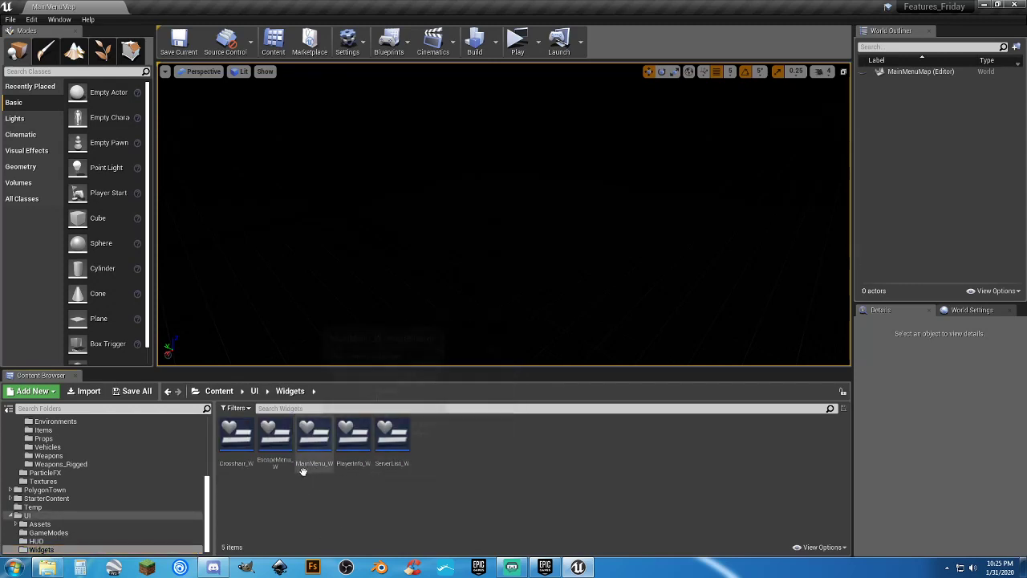
pyautogui.click(353, 437)
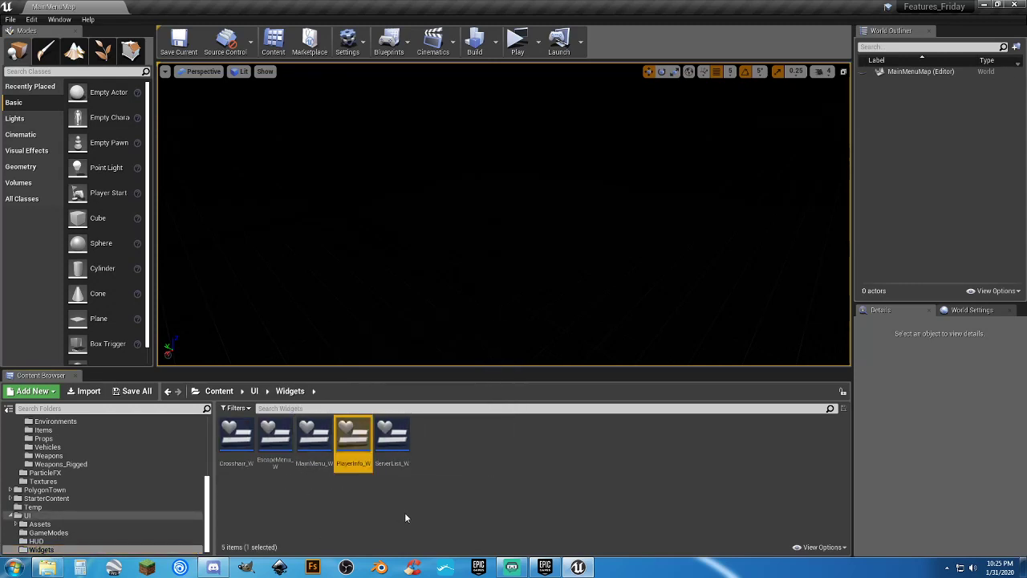
pyautogui.doubleClick(364, 453)
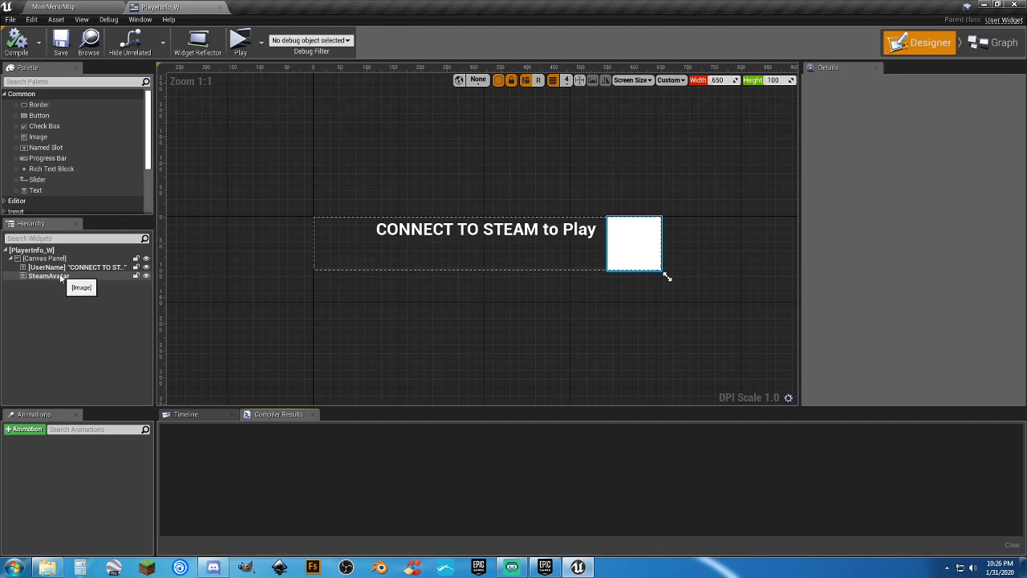
# Compare PlayerInfo_W's event graph variables with its designer hierarchy, and inspect the details of SteamAvatar and UserName.
pyautogui.click(996, 42)
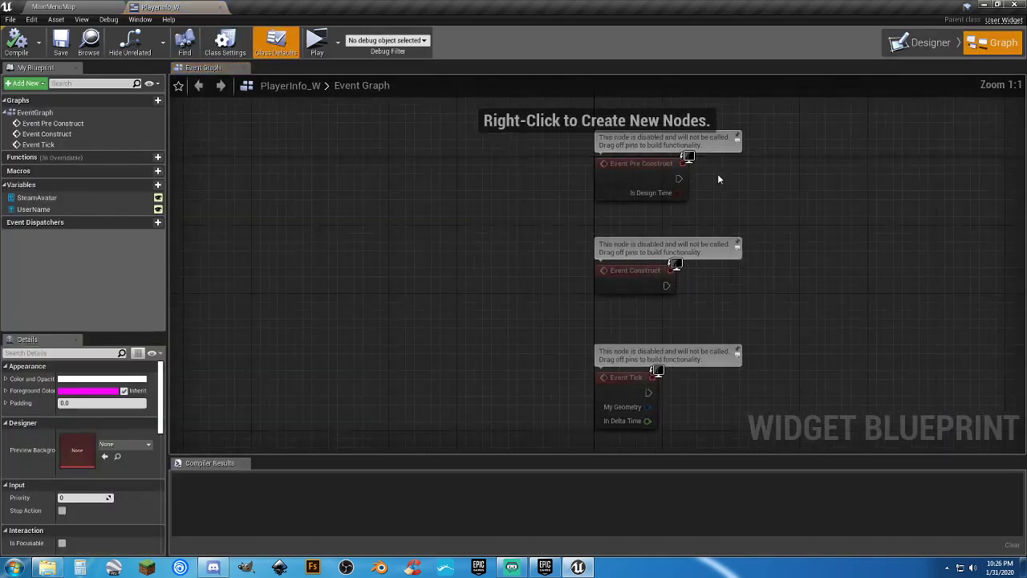
pyautogui.moveTo(560, 250); pyautogui.dragTo(306, 257, button='right')
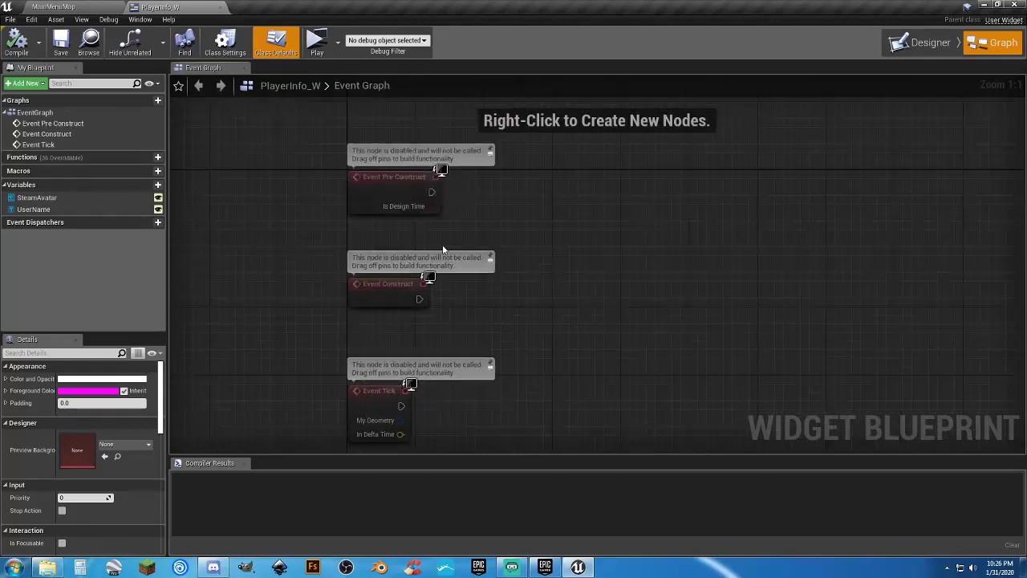
pyautogui.scroll(-5, 529, 224)
pyautogui.scroll(5, 547, 241)
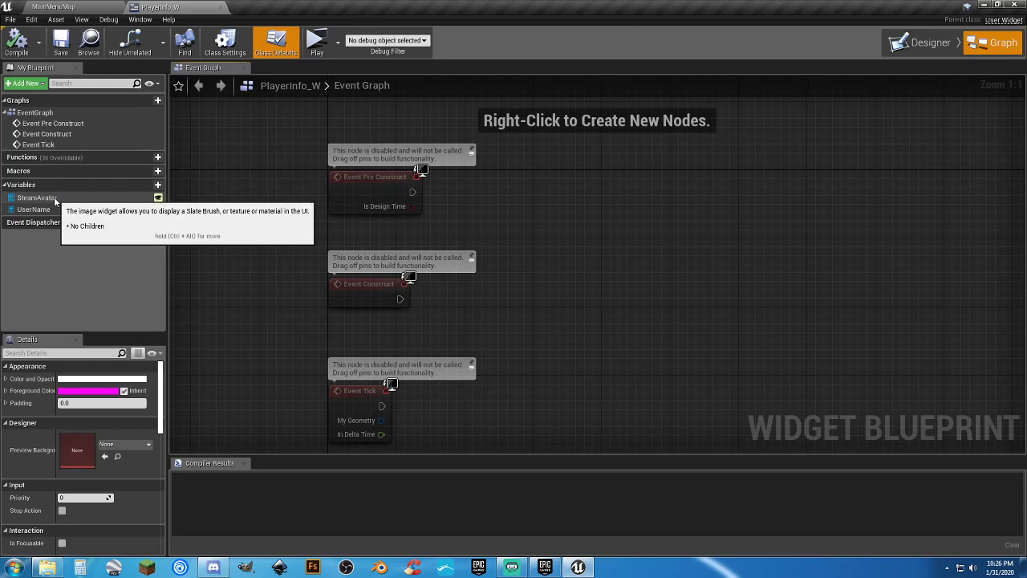
pyautogui.click(922, 42)
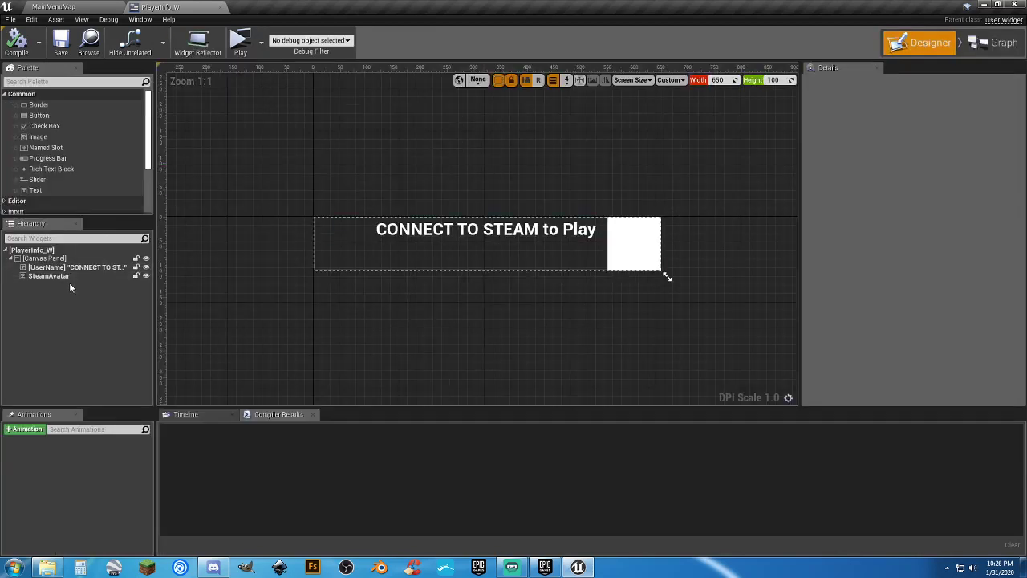
pyautogui.click(993, 42)
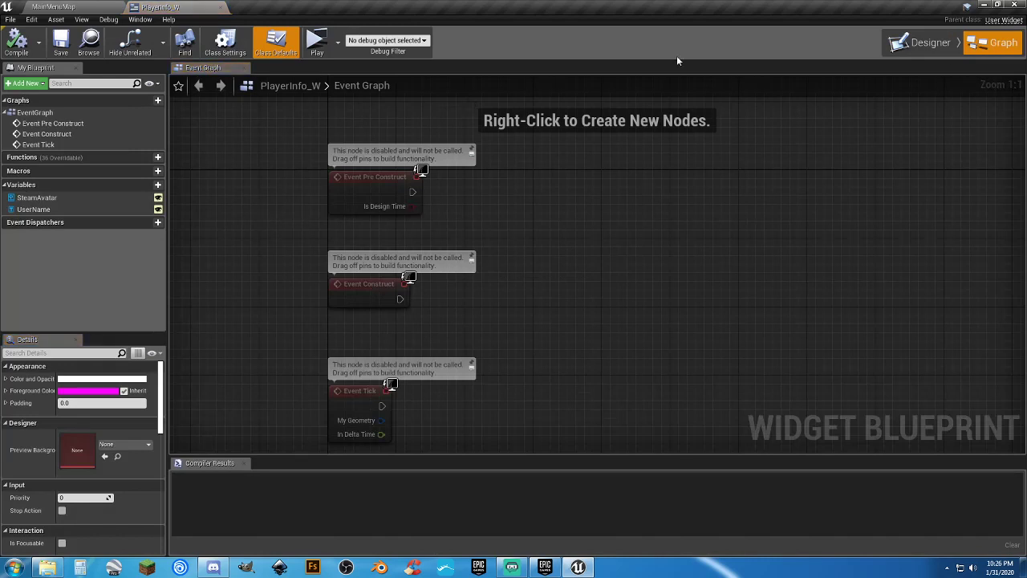
pyautogui.click(923, 43)
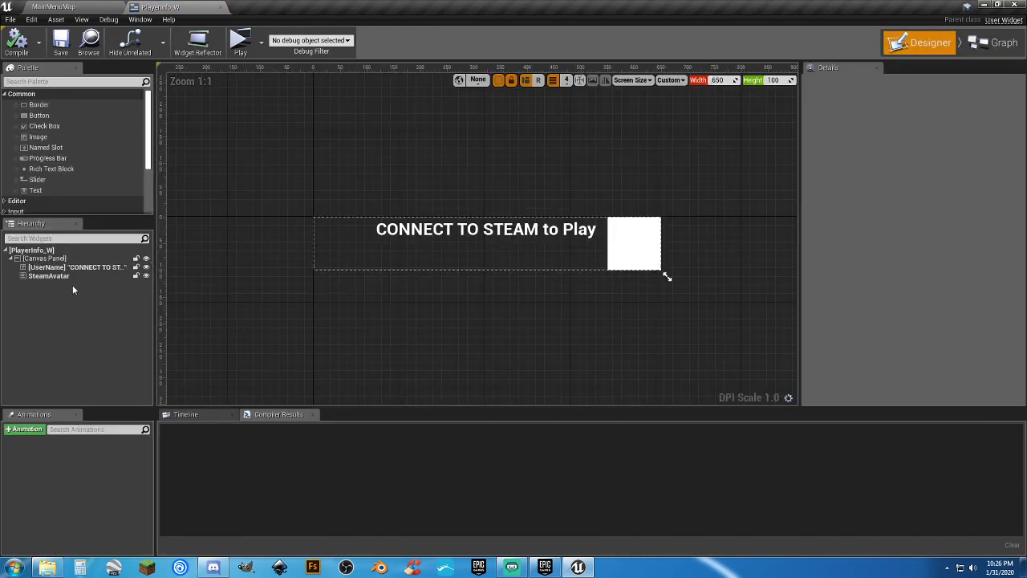
pyautogui.click(50, 275)
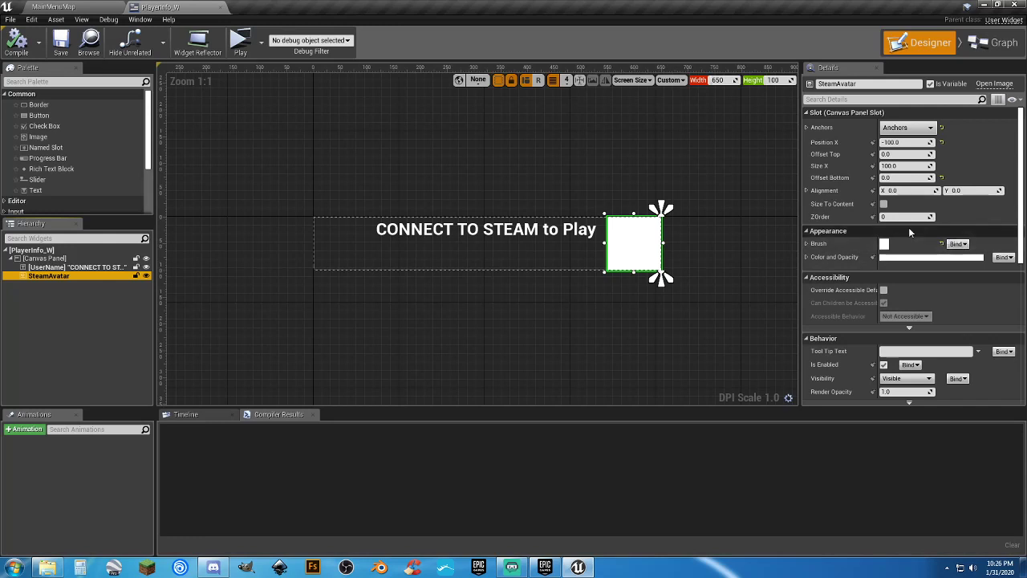
pyautogui.click(92, 268)
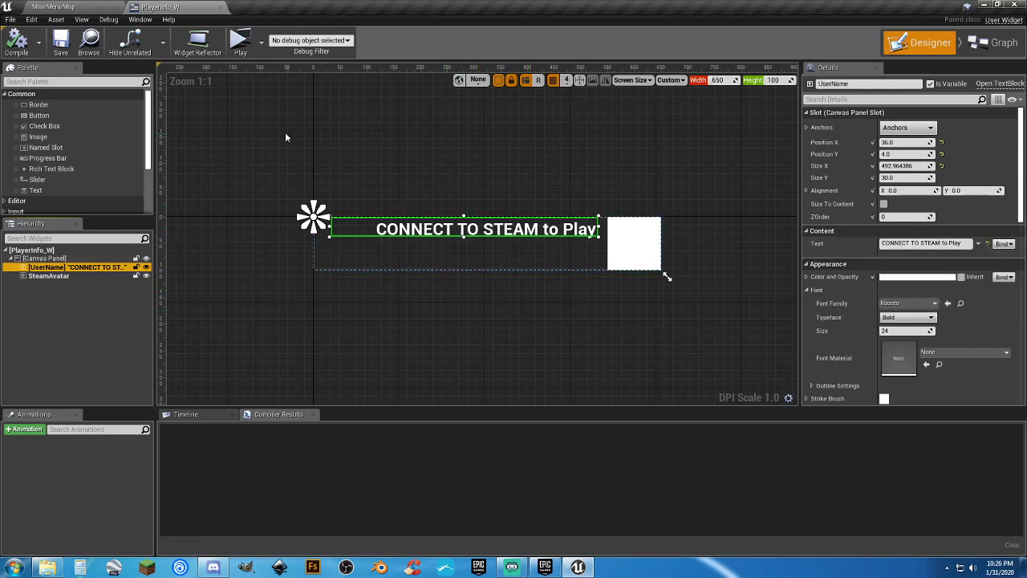
# Close PlayerInfo_W and preview the main menu's player info area in play mode, ending the preview.
pyautogui.click(221, 7)
pyautogui.click(518, 40)
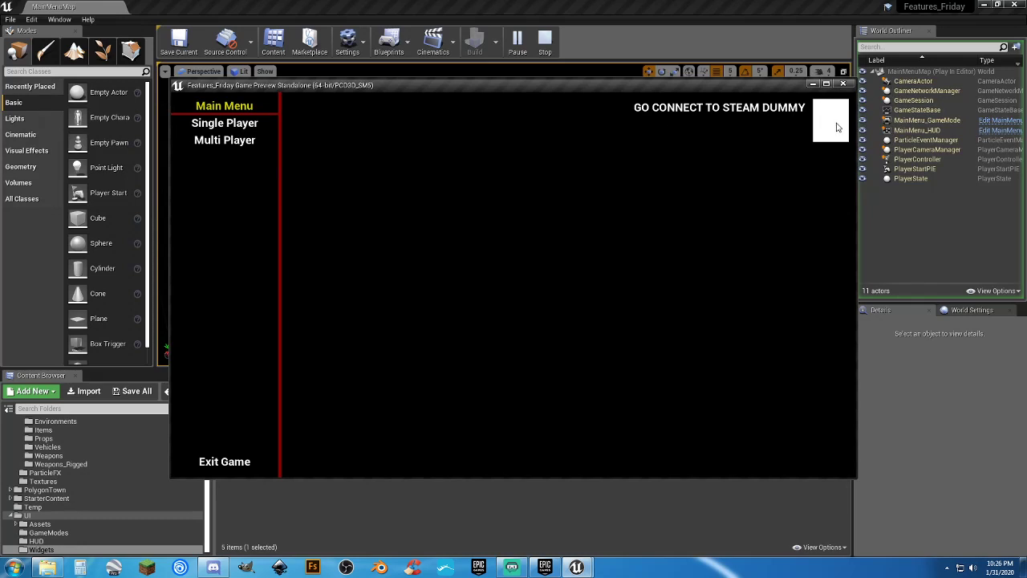
pyautogui.click(844, 84)
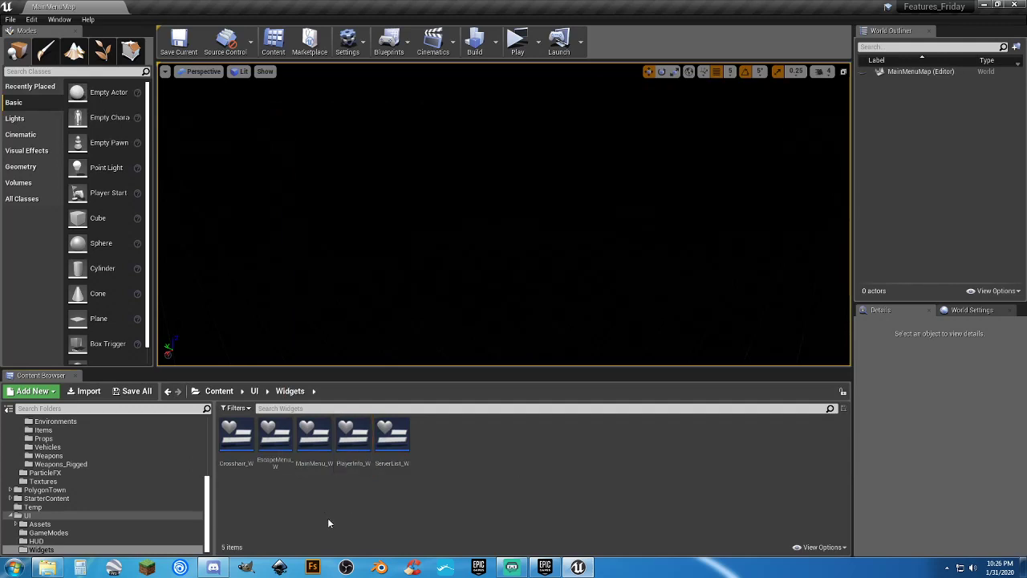
# Open the MainMenu_W widget and locate its embedded PlayerInfo_W element in the hierarchy.
pyautogui.doubleClick(316, 463)
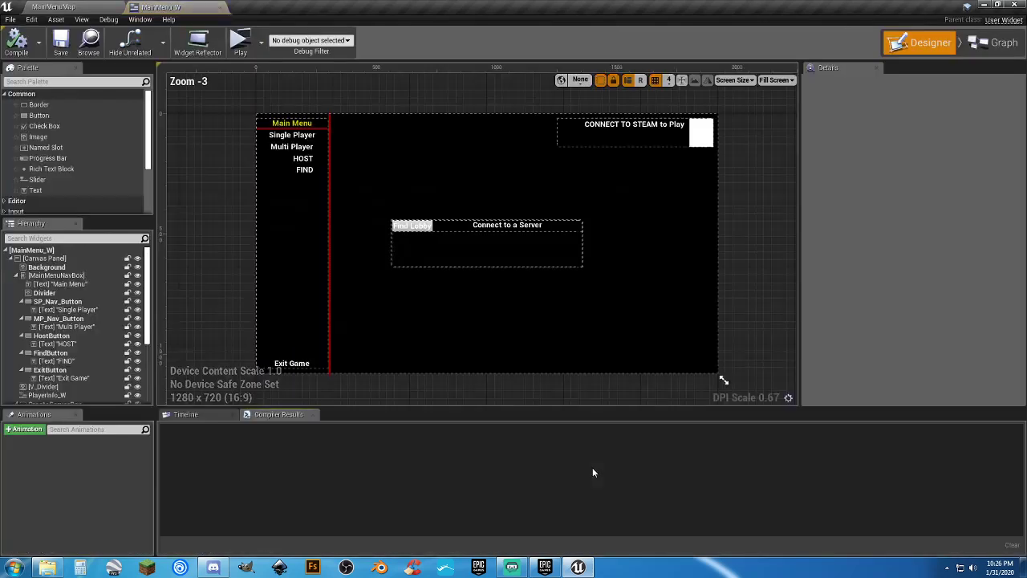
pyautogui.click(612, 141)
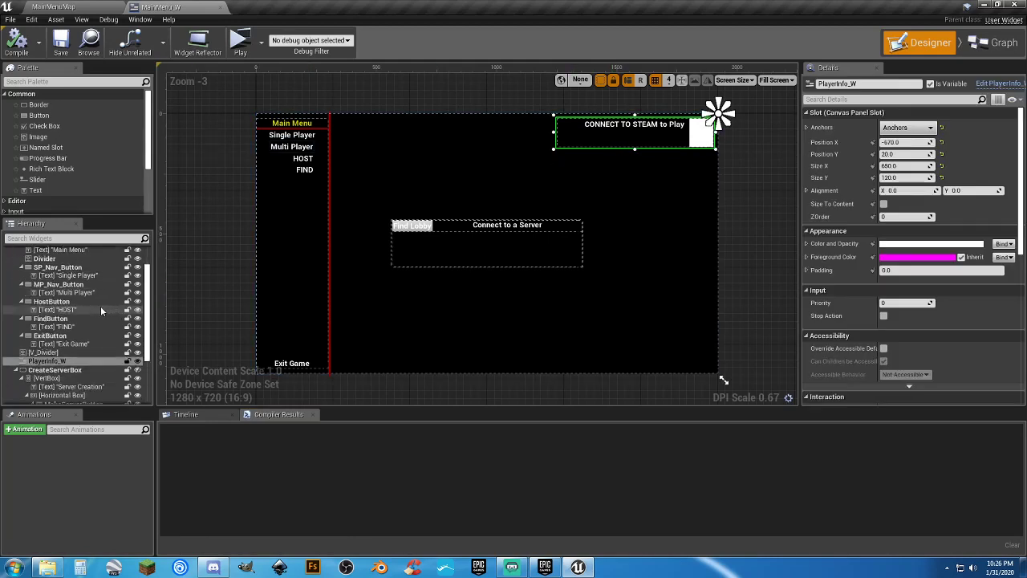
pyautogui.scroll(-2, 101, 306)
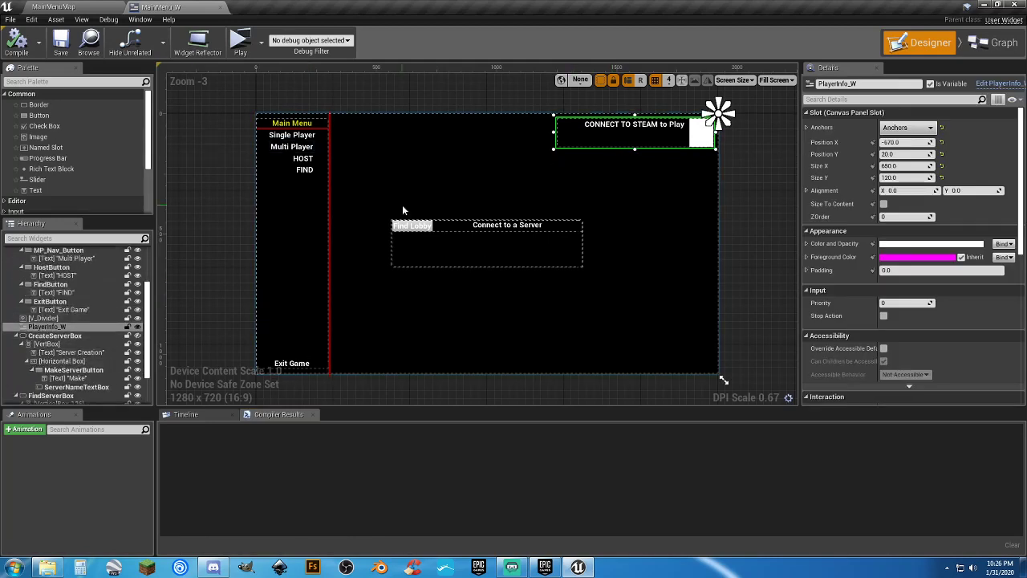
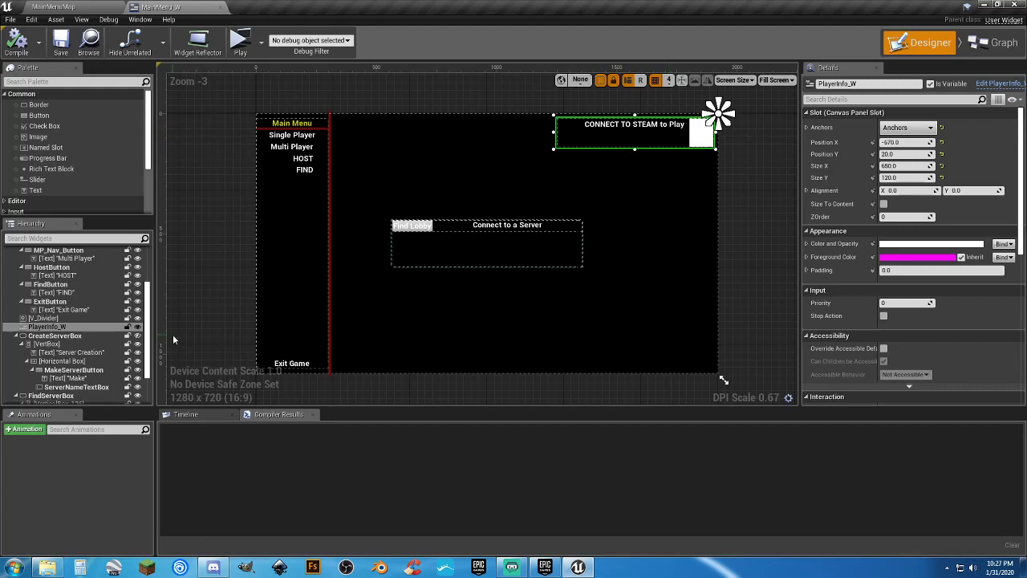
# Collapse the CreateServerBox, FindServerBox and MainMenuNavBox groups in the hierarchy and select CreateServerBox for inspection.
pyautogui.click(16, 336)
pyautogui.click(16, 349)
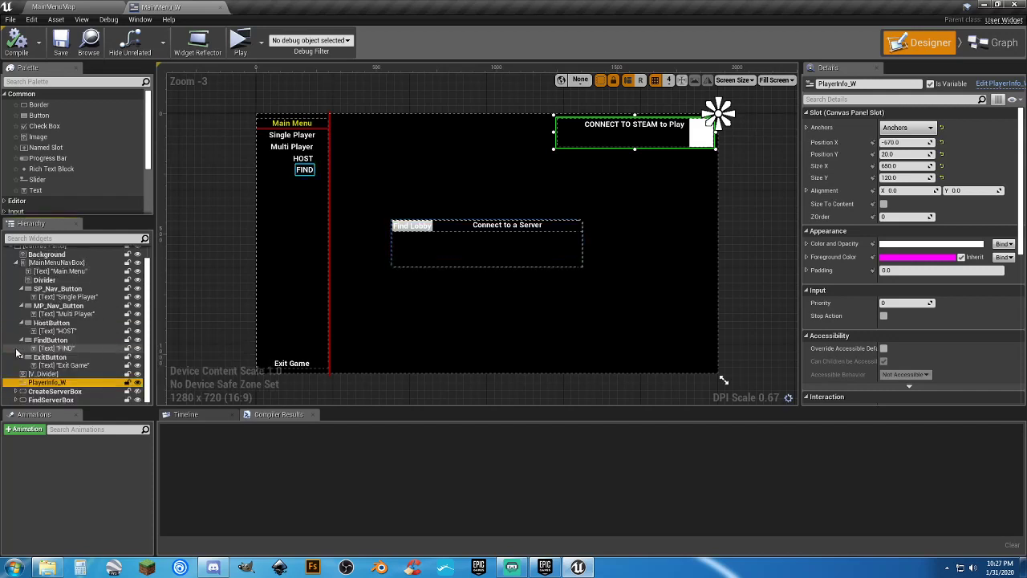
pyautogui.click(17, 264)
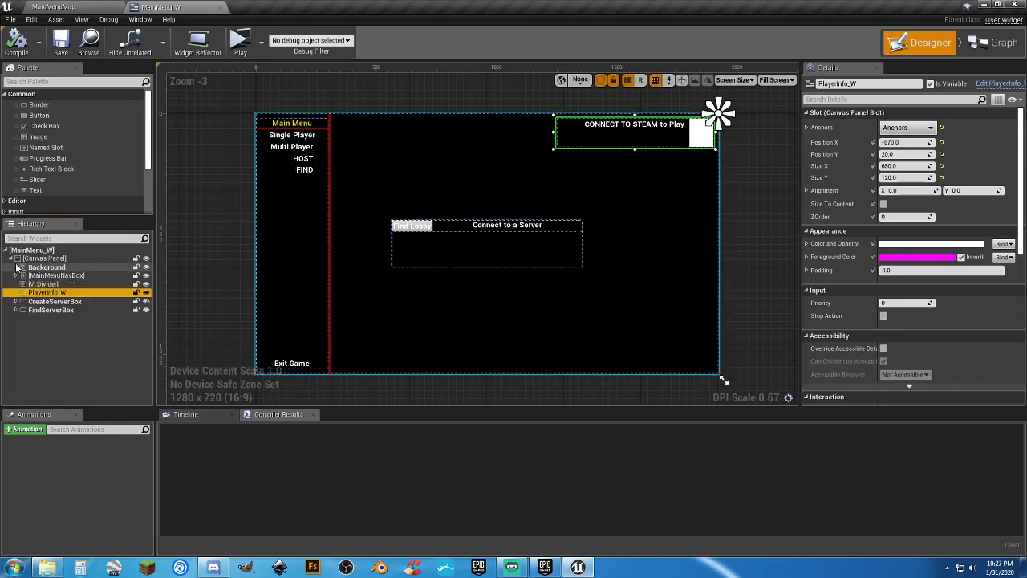
pyautogui.click(64, 301)
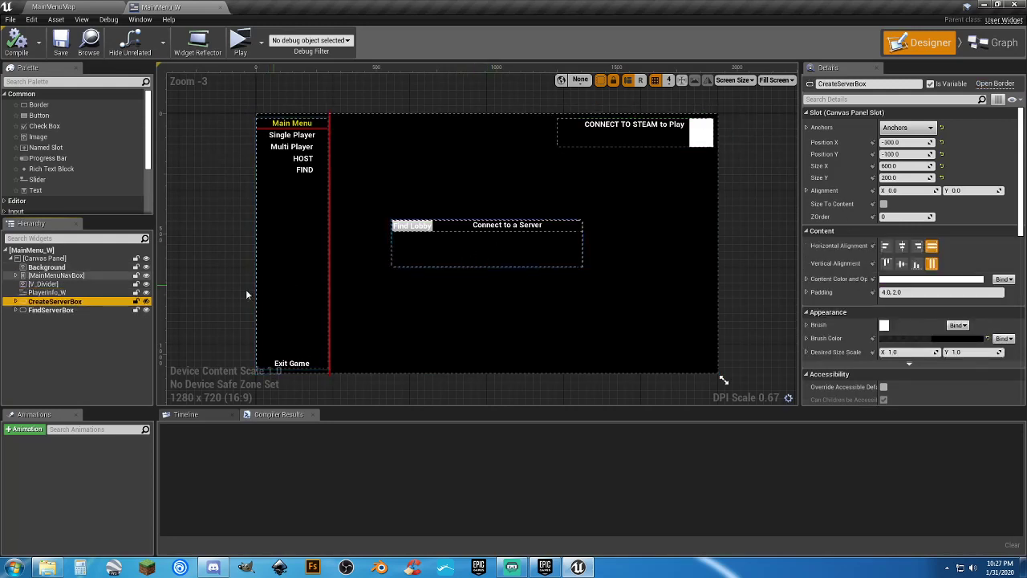
# Expand FindServerBox to examine its children, collapse its horizontal box and select its vertical box.
pyautogui.click(15, 310)
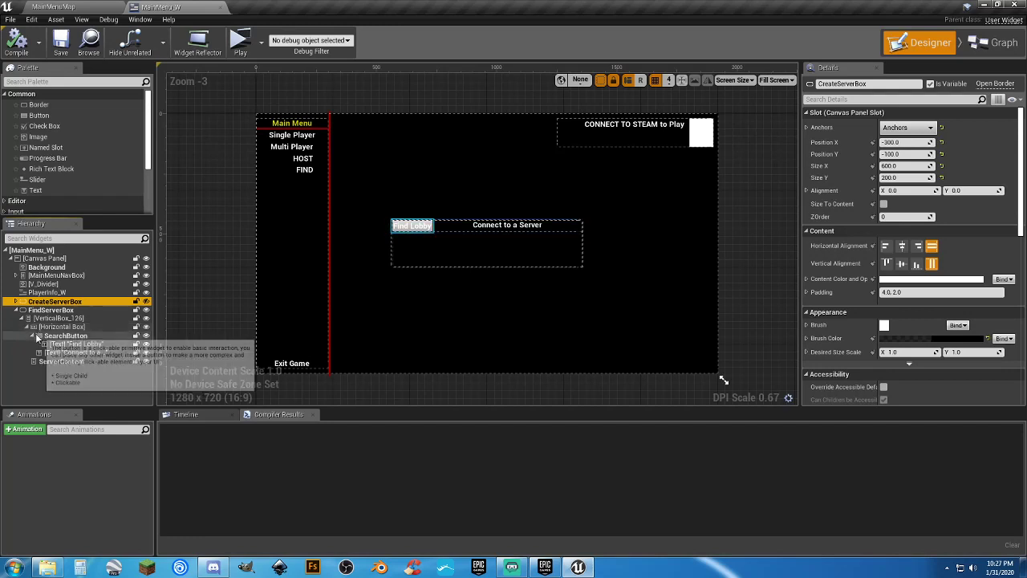
pyautogui.click(33, 336)
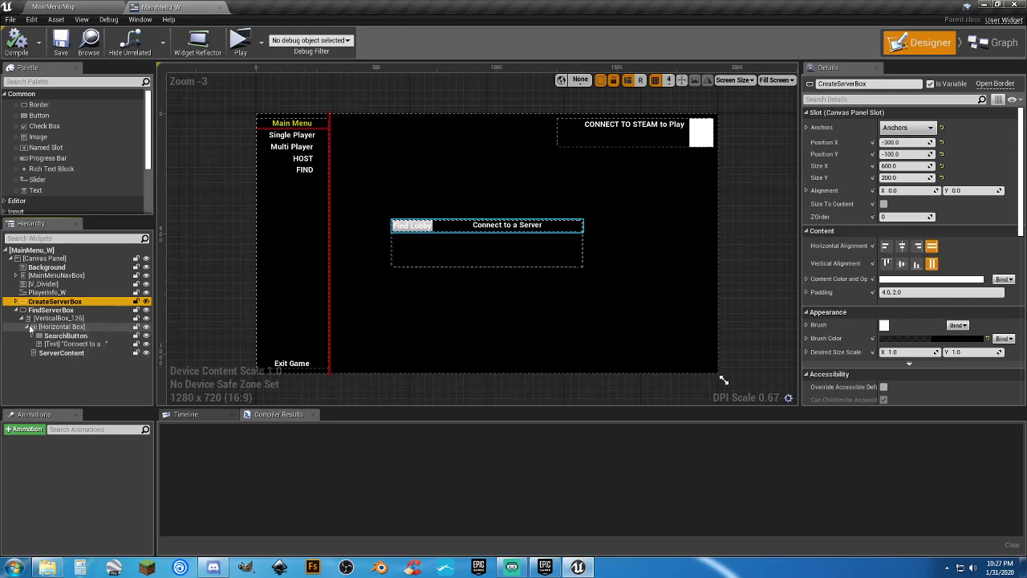
pyautogui.click(28, 328)
pyautogui.click(58, 318)
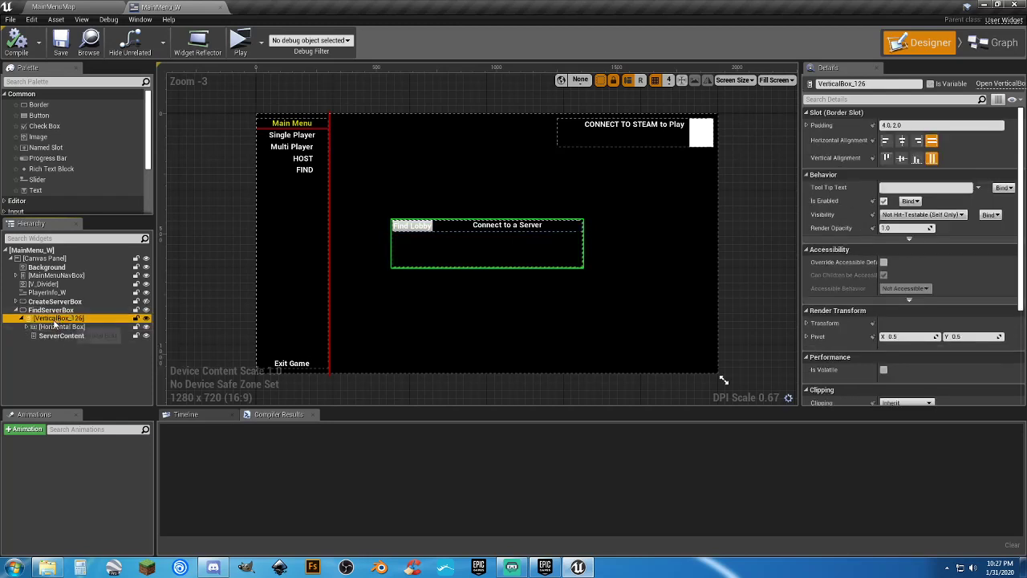
# Briefly toggle CreateServerBox's editor visibility, and inspect FindServerBox and its ServerContent box.
pyautogui.click(145, 302)
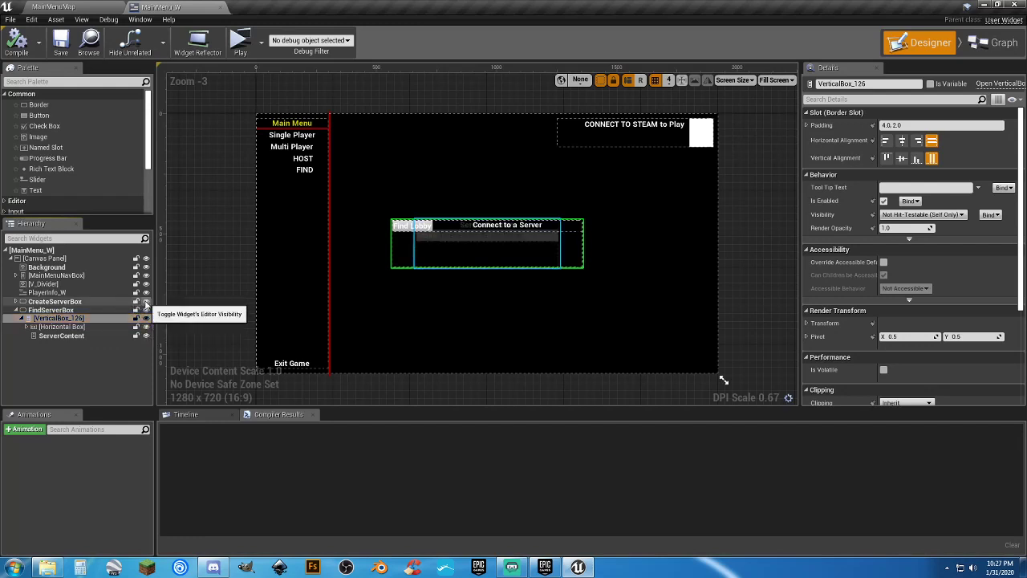
pyautogui.click(145, 302)
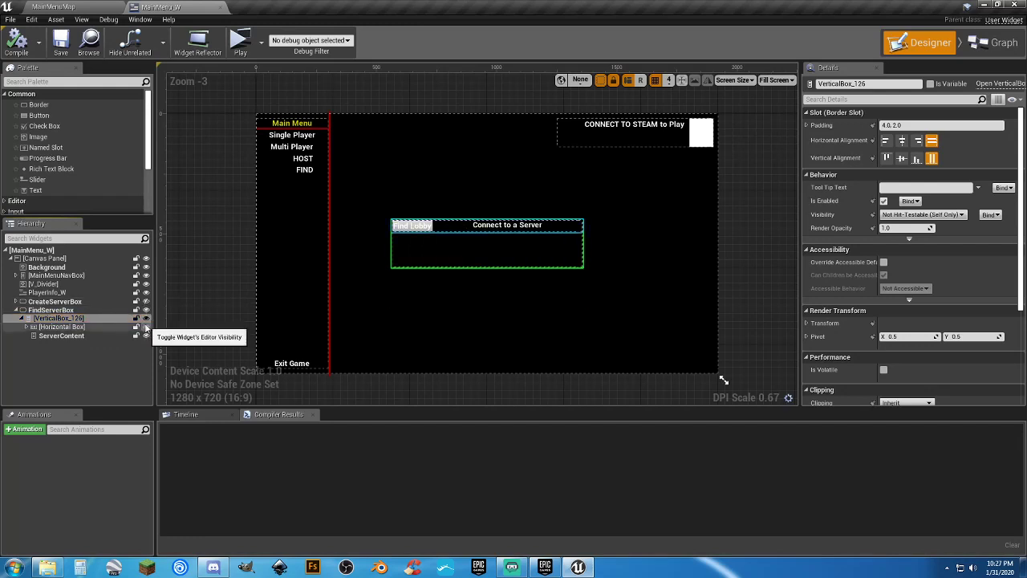
pyautogui.click(71, 309)
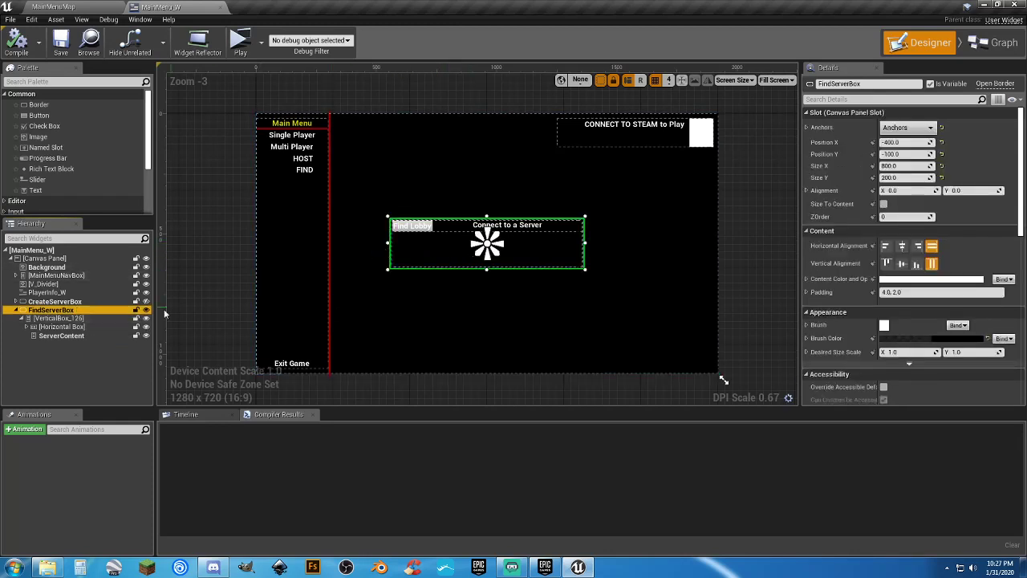
pyautogui.click(61, 336)
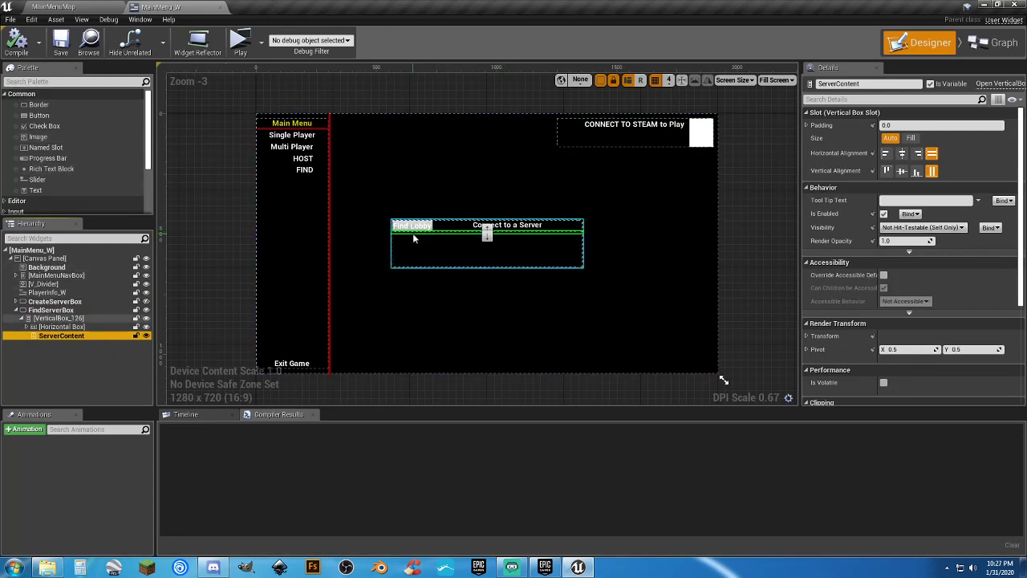
# Open the ServerList_W widget and inspect its Join button, server name text and grid panel in the designer.
pyautogui.click(85, 7)
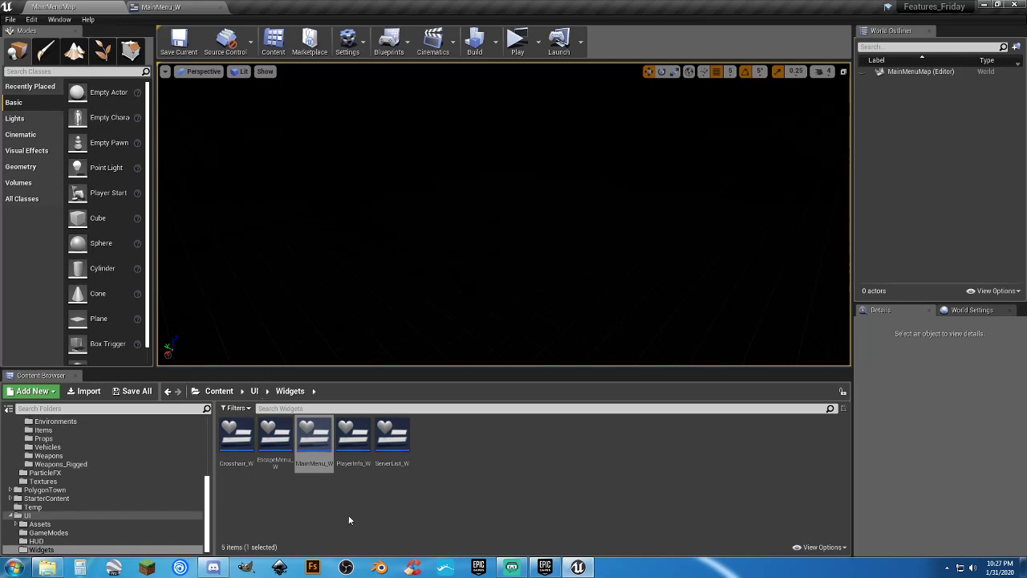
pyautogui.doubleClick(392, 442)
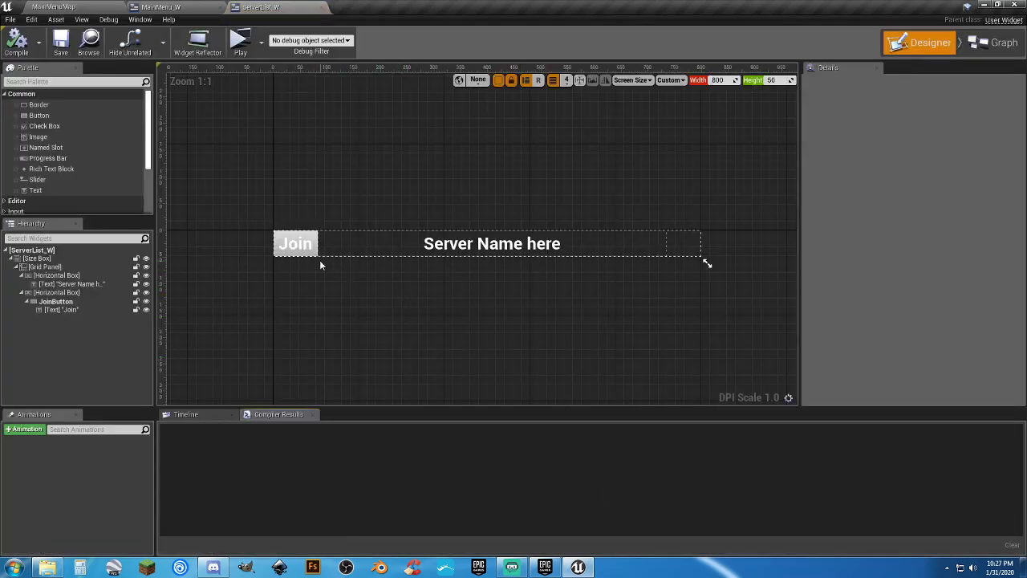
pyautogui.click(278, 254)
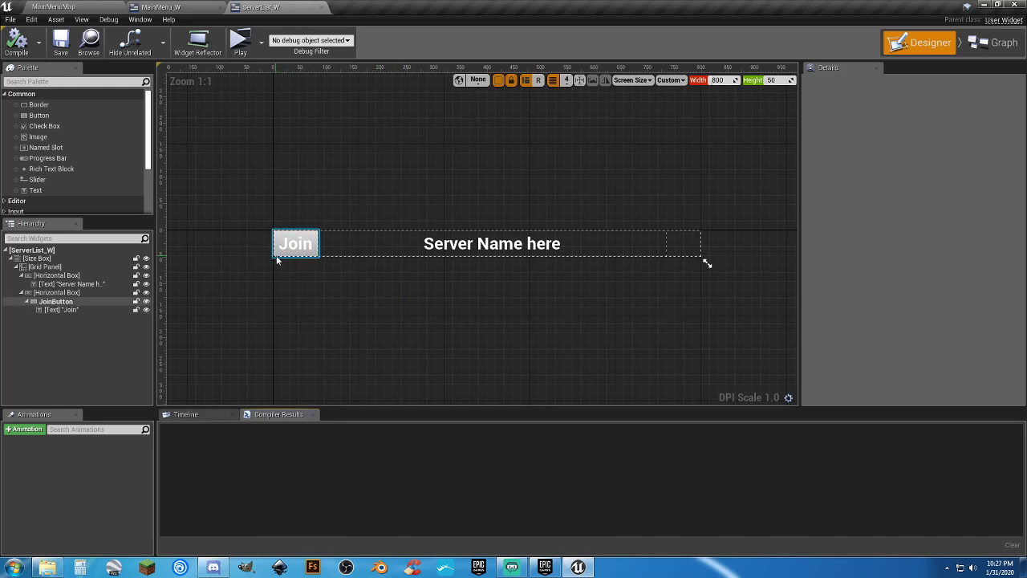
pyautogui.click(423, 253)
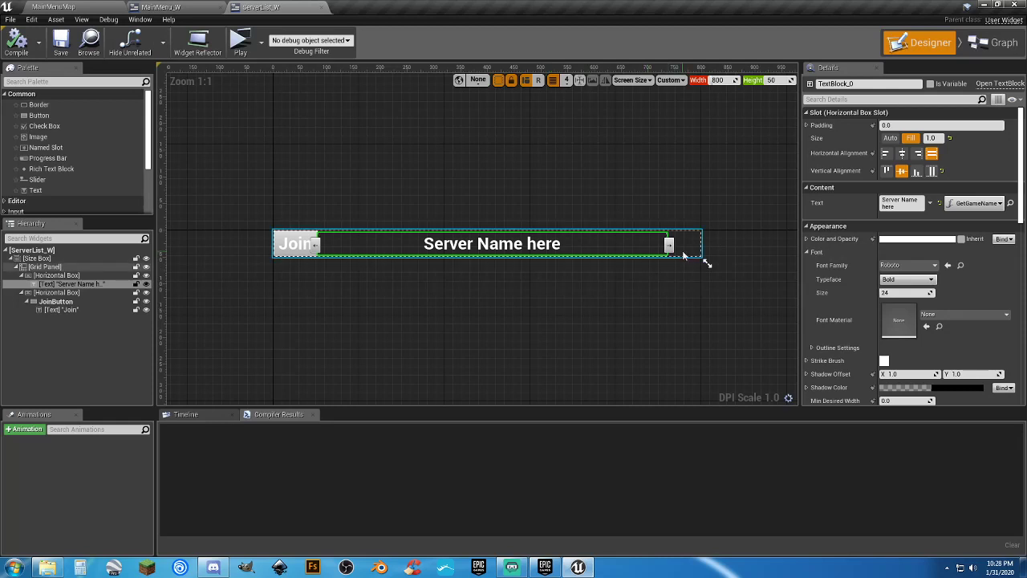
pyautogui.click(682, 255)
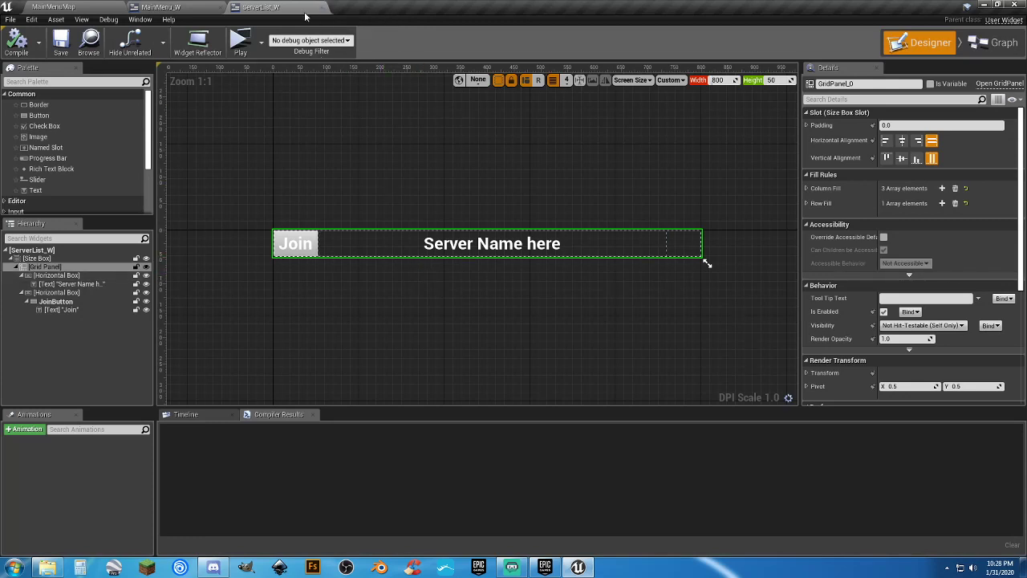
# Review the JoinButton click logic in ServerList_W's event graph, and close the ServerList_W and MainMenu_W editors.
pyautogui.click(993, 45)
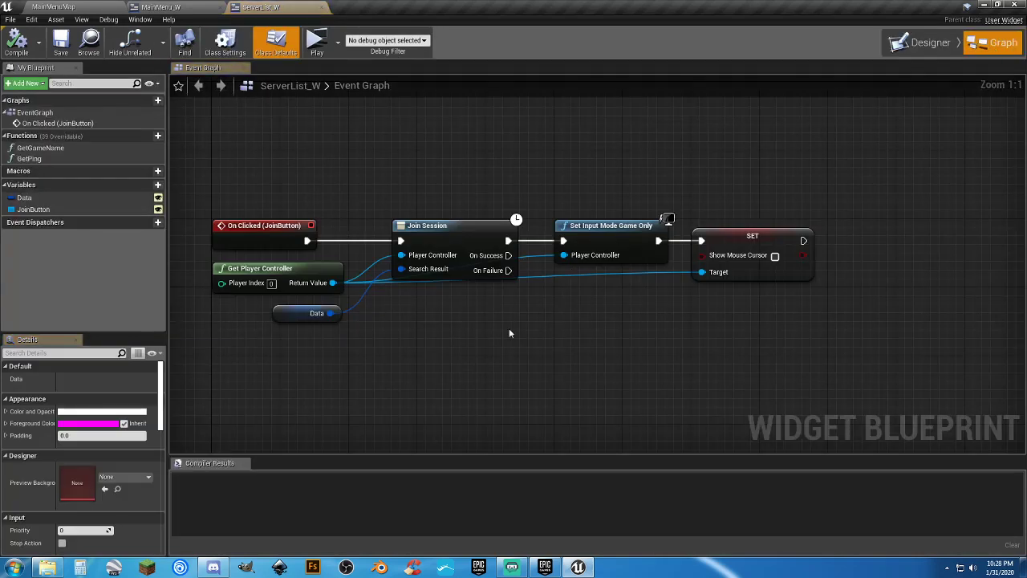
pyautogui.moveTo(814, 332); pyautogui.dragTo(259, 183)
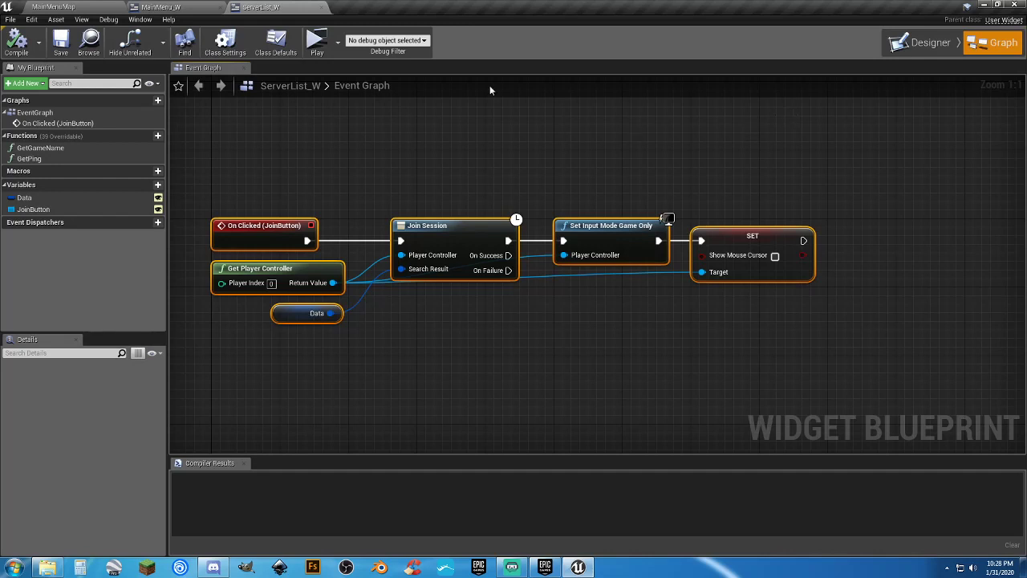
pyautogui.click(322, 8)
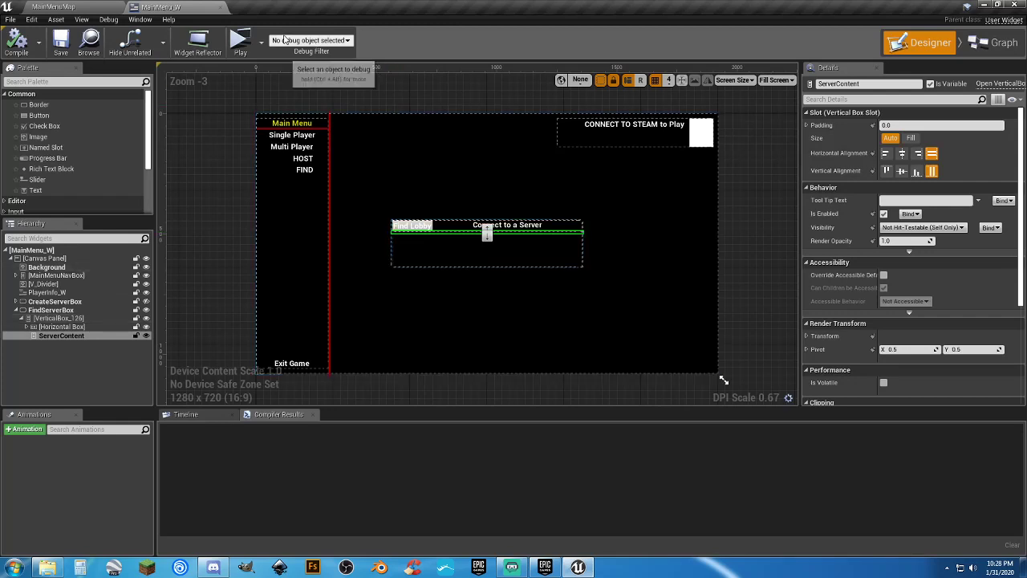
pyautogui.click(221, 7)
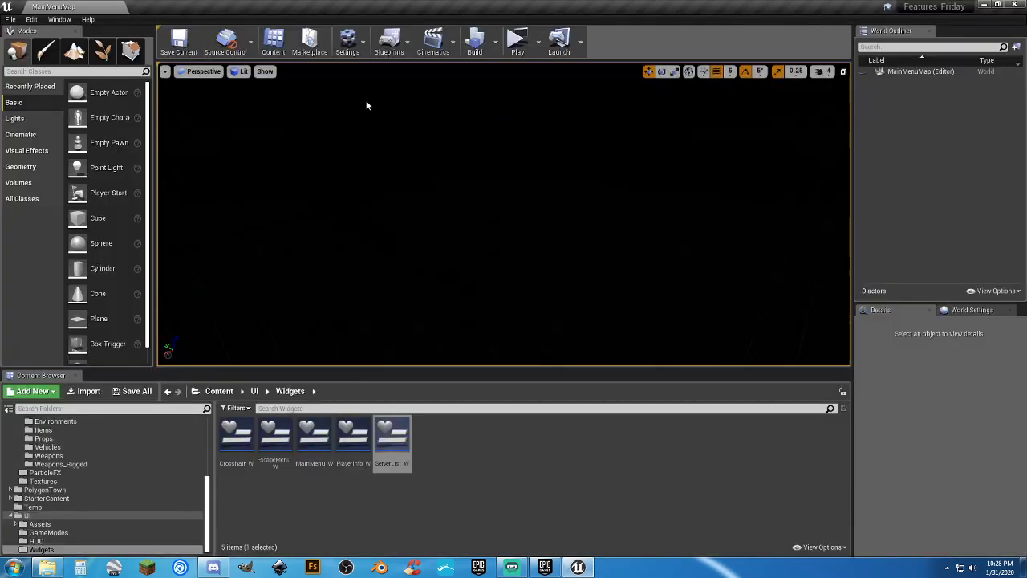
# Run the main menu in a preview window, try Find Lobby under Multi Player, and host a server without entering a name.
pyautogui.click(519, 39)
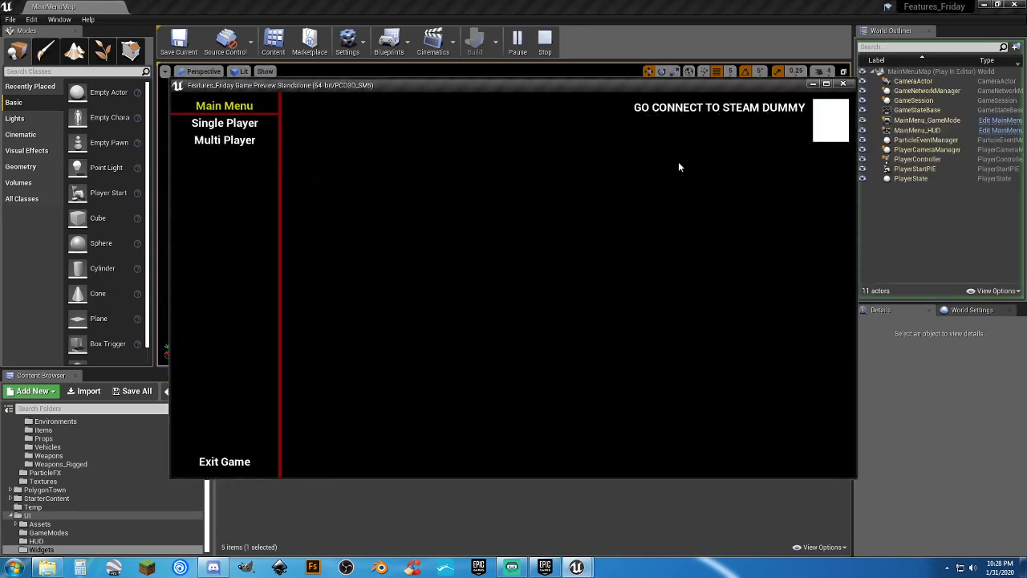
pyautogui.click(237, 142)
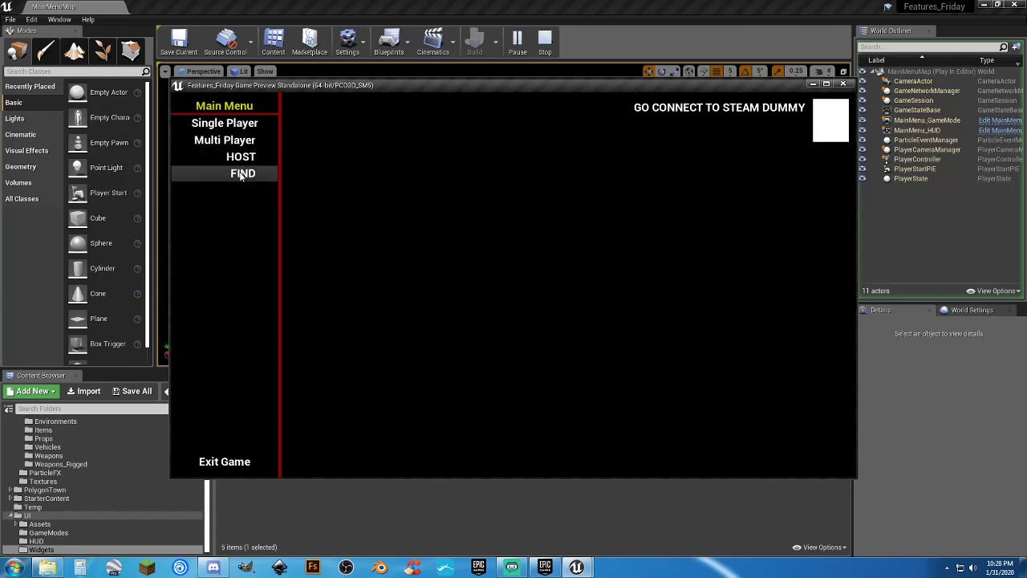
pyautogui.click(242, 176)
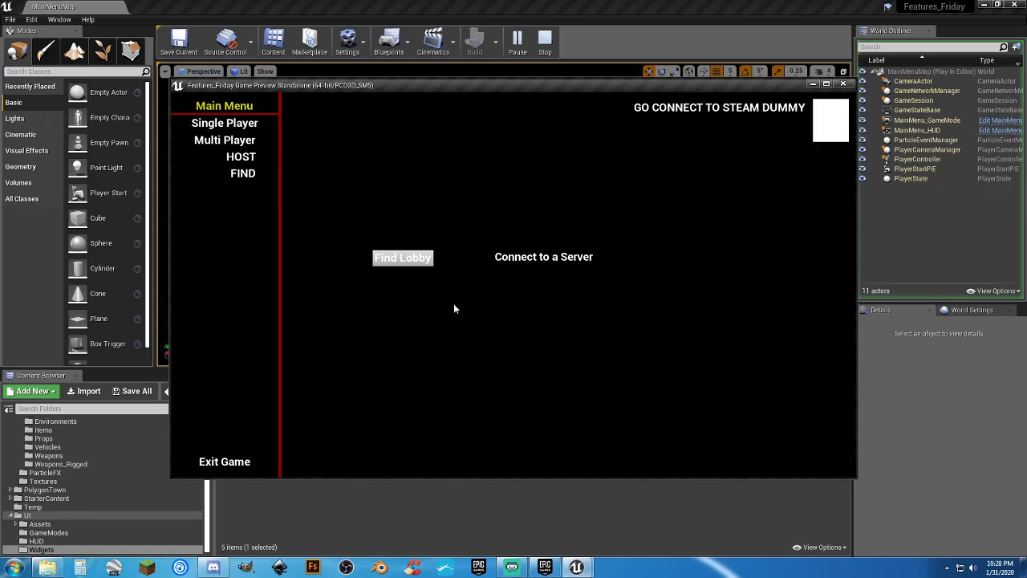
pyautogui.click(408, 260)
pyautogui.click(241, 156)
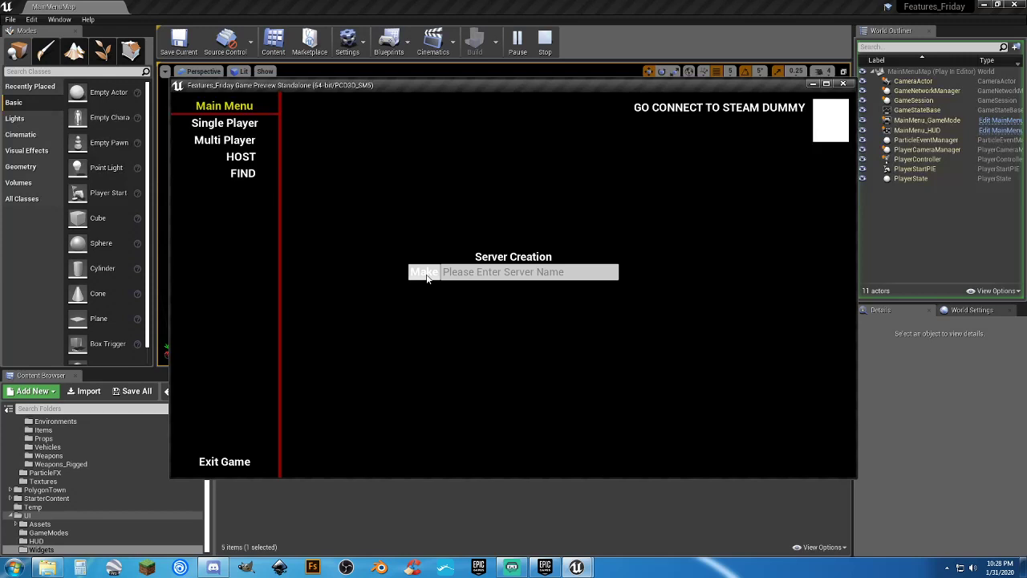
pyautogui.click(424, 273)
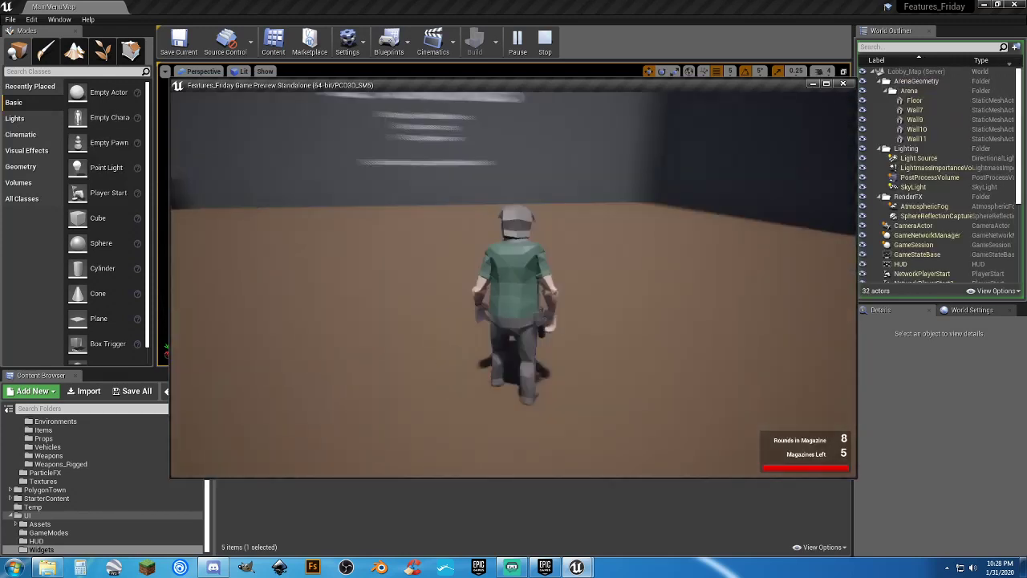
# Test the pistol in the lobby map by drawing it, firing eight shots, reloading, aiming and holstering it.
pyautogui.press('1')
pyautogui.press('w')
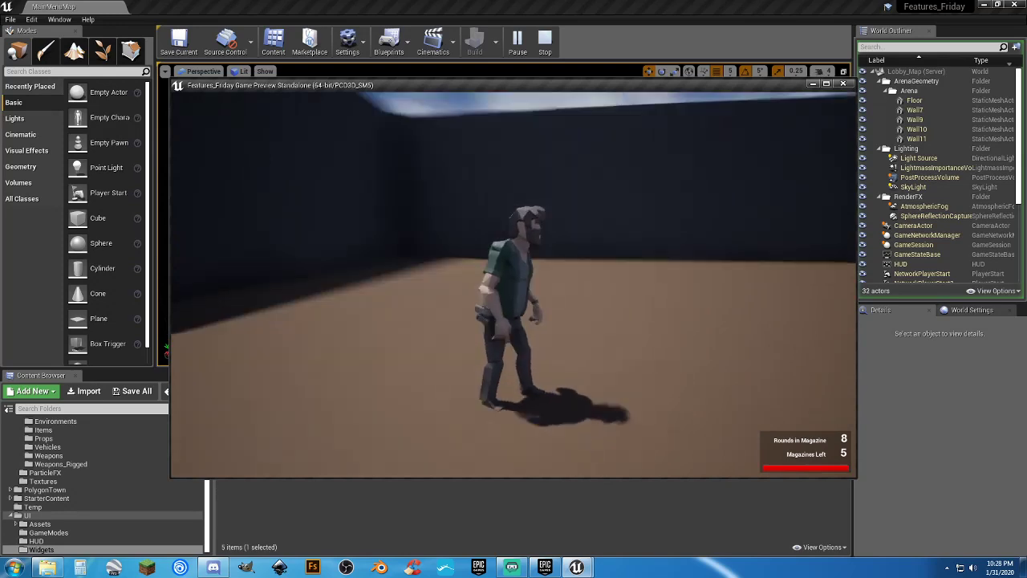
pyautogui.click(514, 285)
pyautogui.click(513, 284)
pyautogui.click(513, 284)
pyautogui.click(513, 285)
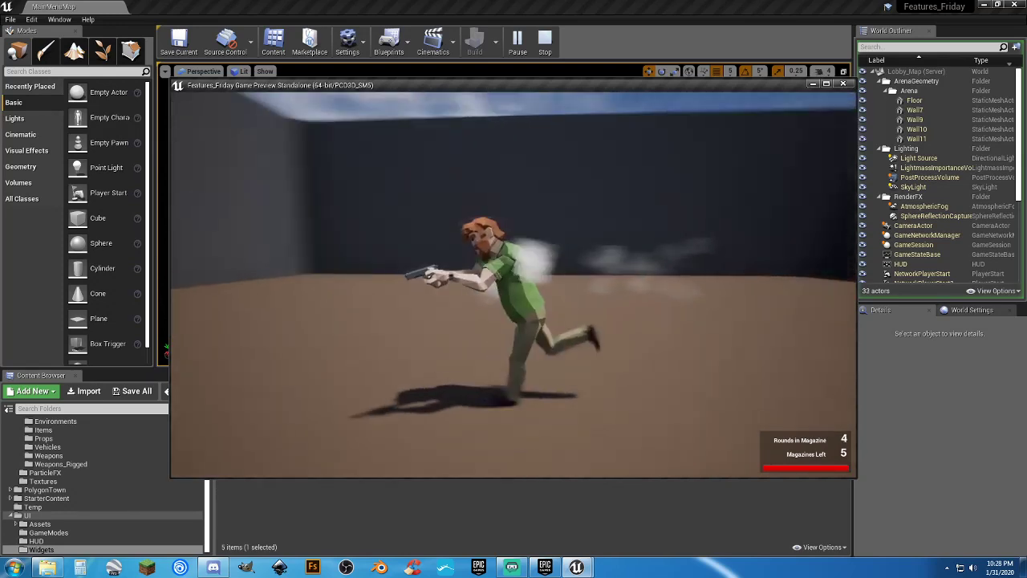
pyautogui.click(514, 285)
pyautogui.click(513, 285)
pyautogui.click(514, 285)
pyautogui.click(513, 285)
pyautogui.press('r')
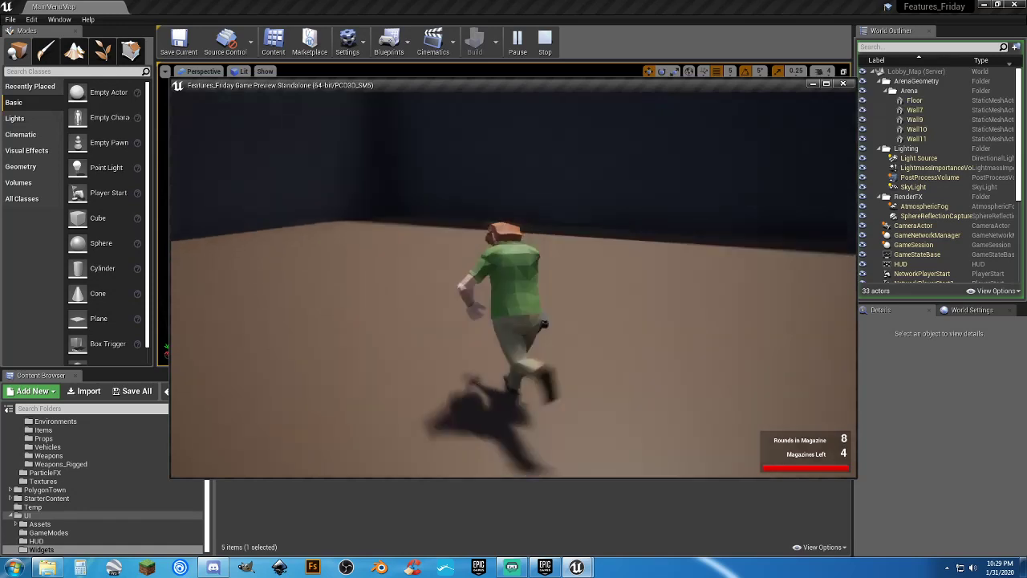
pyautogui.press('w')
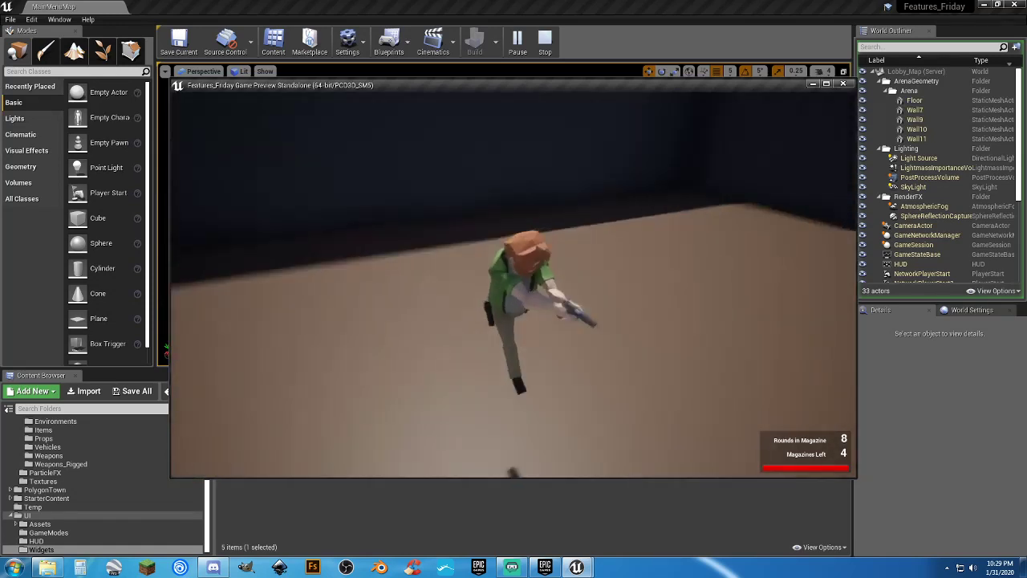
pyautogui.rightClick(514, 280)
pyautogui.press('1')
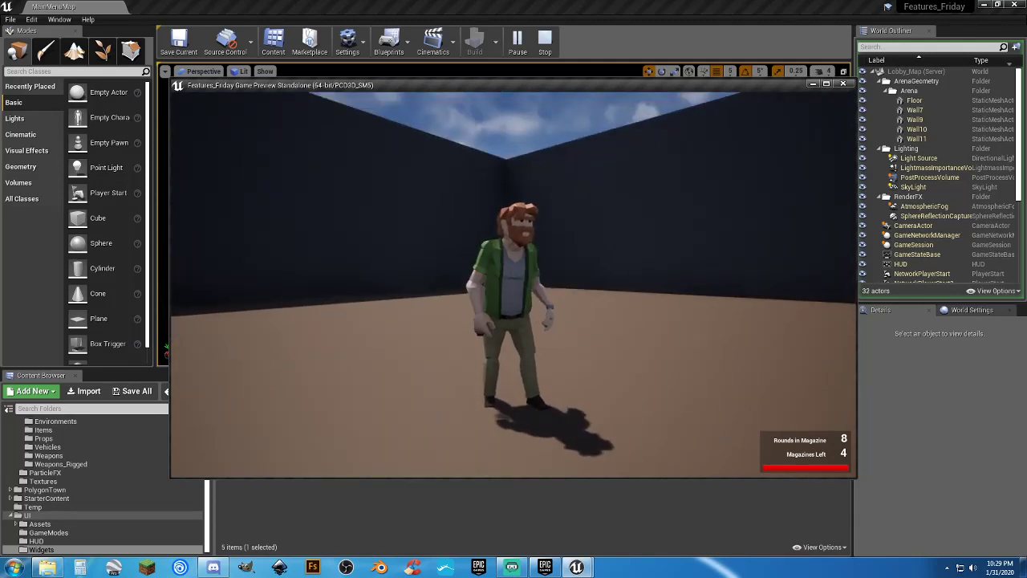
# Test the character's running and jumping in all directions around the lobby arena, and end the preview.
pyautogui.press('a')
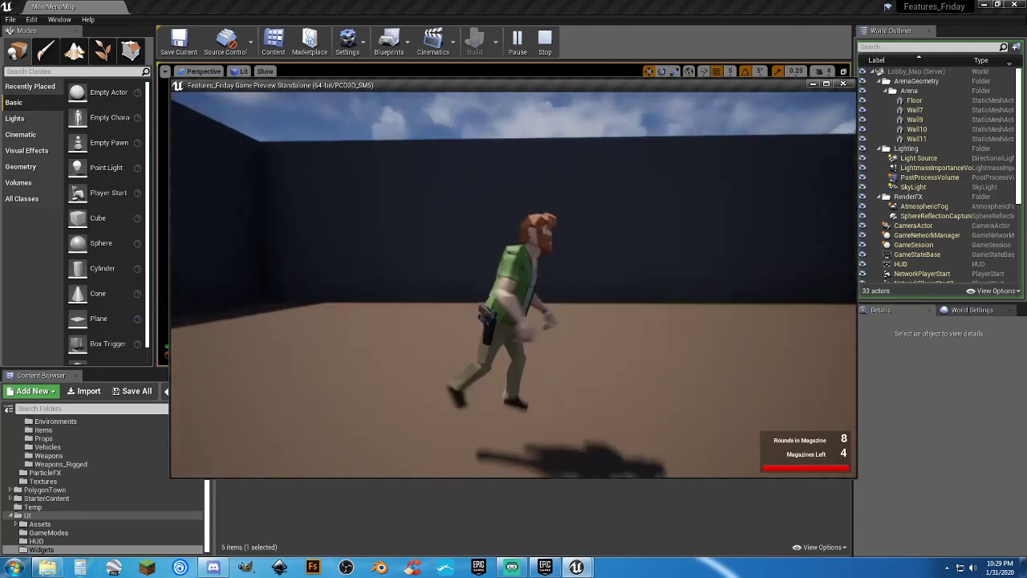
pyautogui.press('space')
pyautogui.press('w')
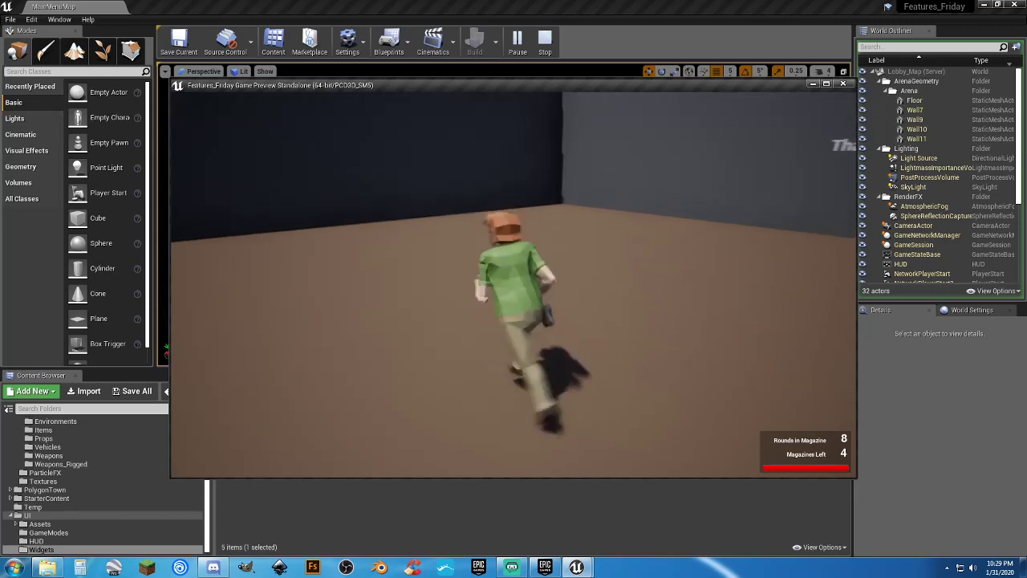
pyautogui.press('s')
pyautogui.press('d')
pyautogui.press('w')
pyautogui.press('a')
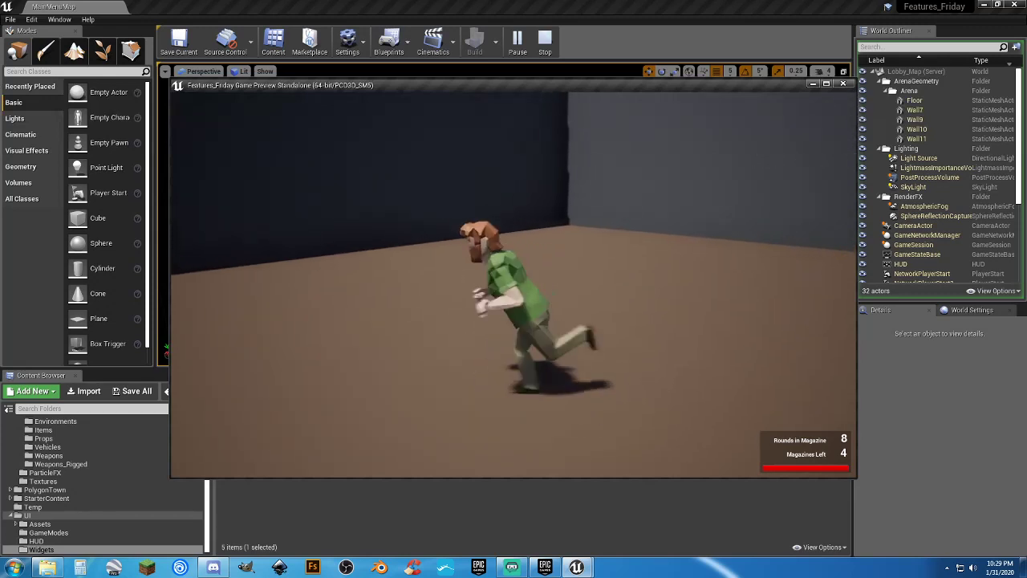
pyautogui.press('s')
pyautogui.press('d')
pyautogui.press('space')
pyautogui.press('w')
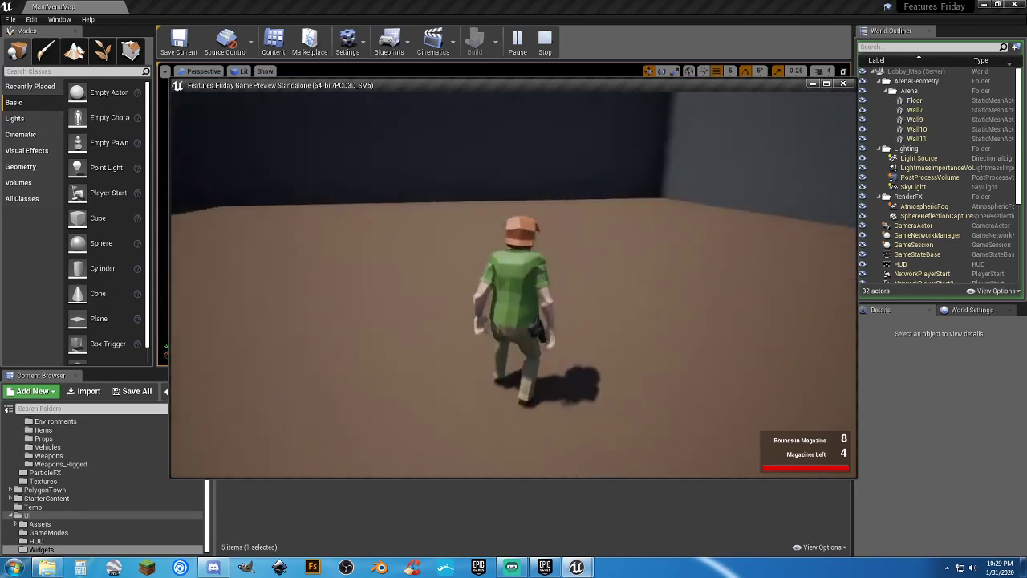
pyautogui.press('space')
pyautogui.press('s')
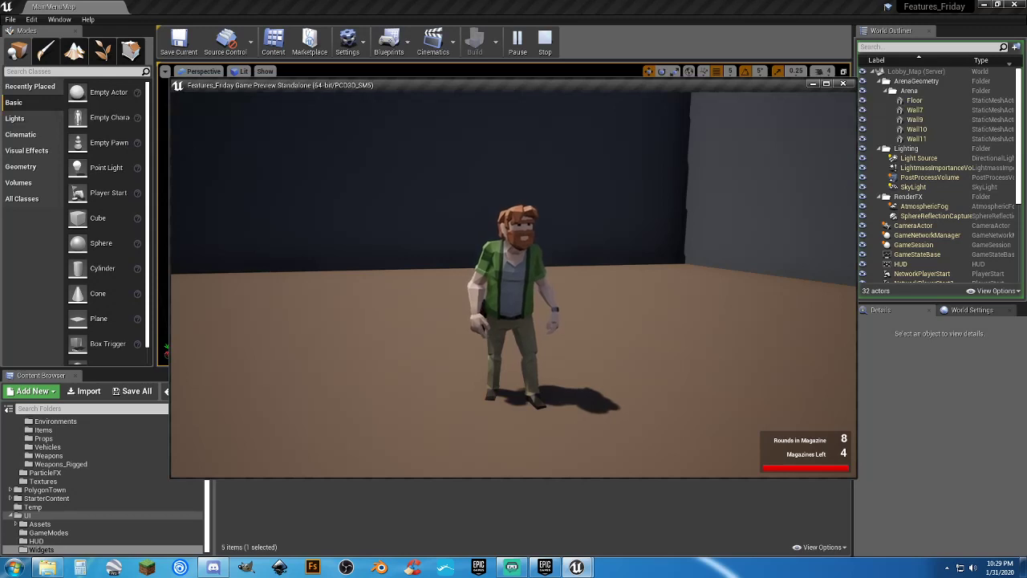
pyautogui.press('space')
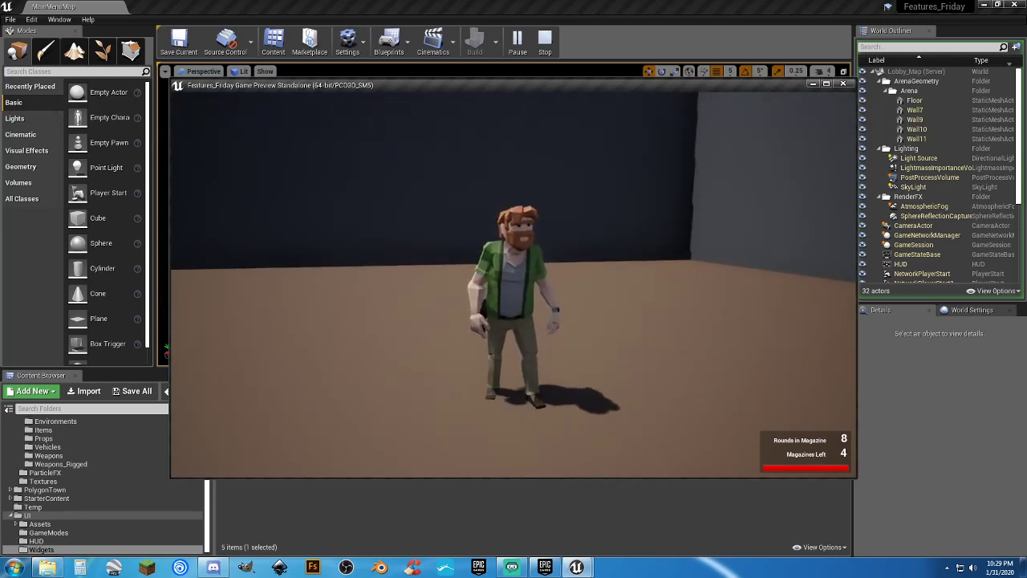
pyautogui.press('d')
pyautogui.press('a')
pyautogui.press('s')
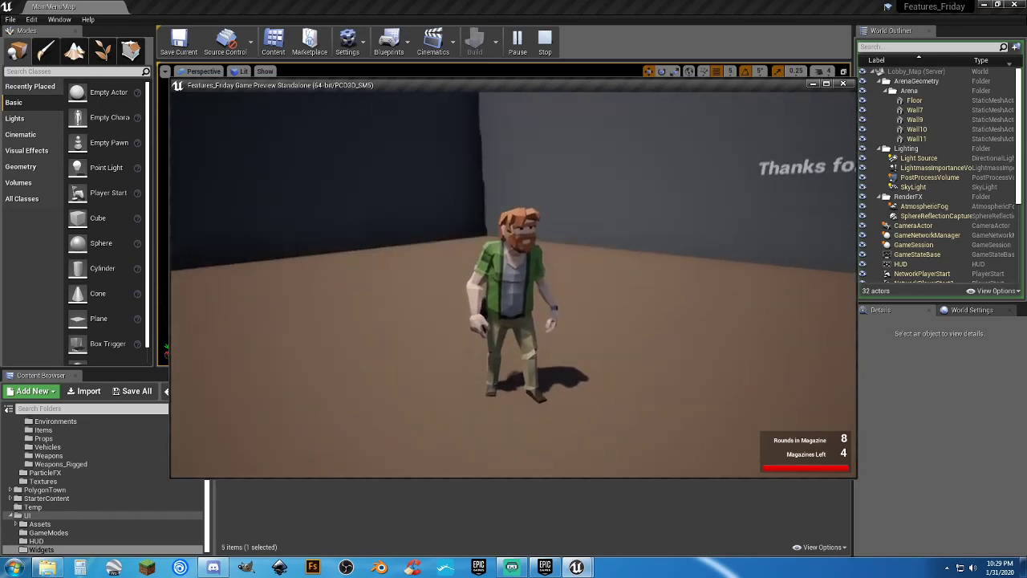
pyautogui.press('Escape')
pyautogui.click(649, 509)
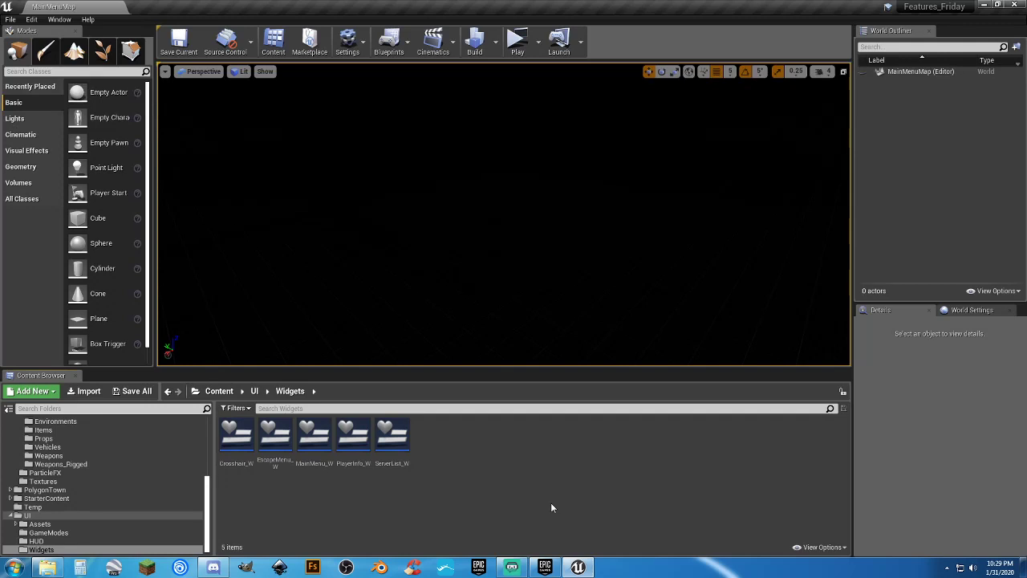
# Preview the main menu again to check the Steam player info, close it, and check the system tray for Steam.
pyautogui.click(515, 39)
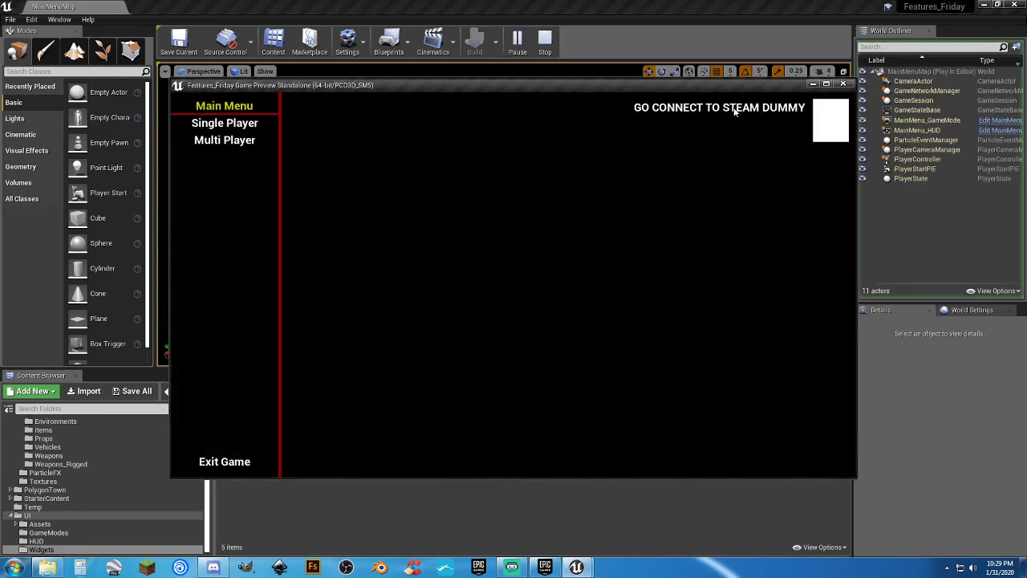
pyautogui.click(842, 83)
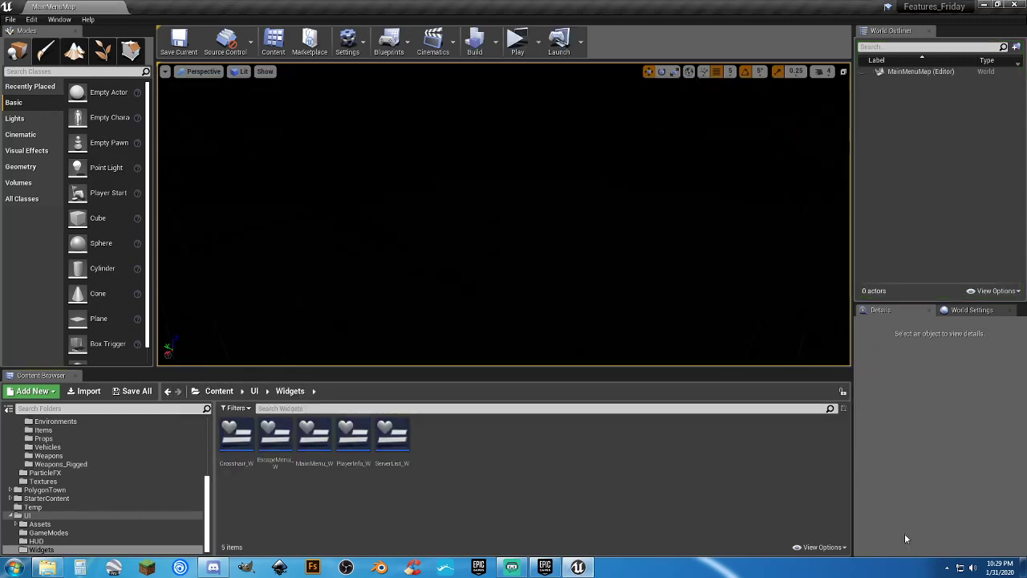
pyautogui.click(959, 568)
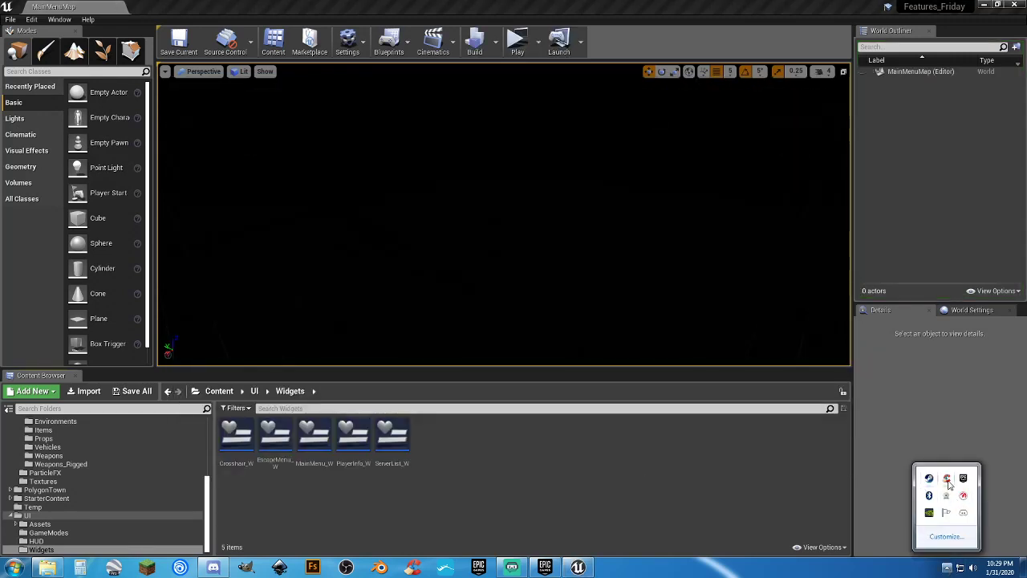
pyautogui.click(737, 511)
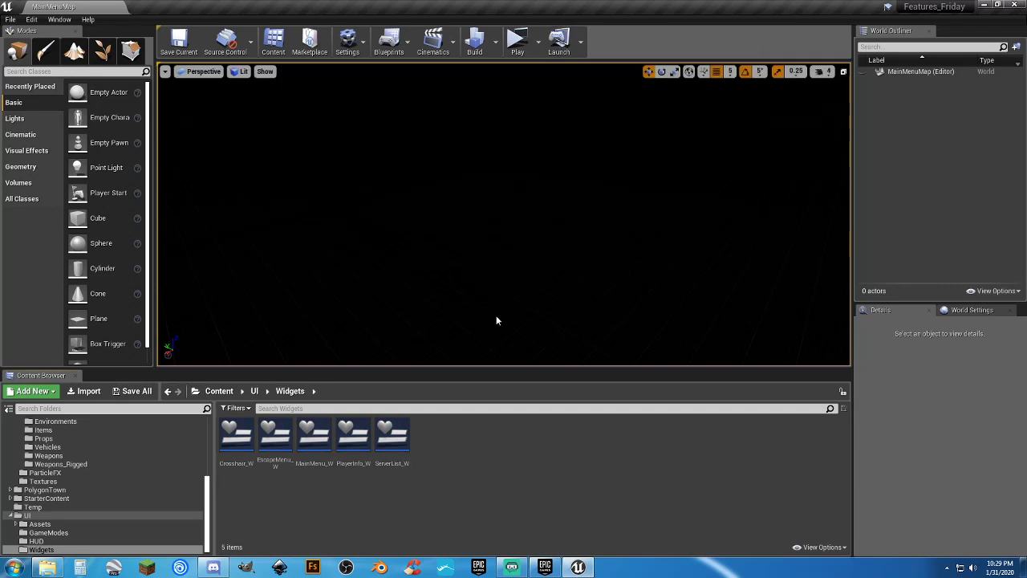
# Launch the project as a Standalone Game and open the Server Creation form through the multiplayer HOST option.
pyautogui.click(538, 42)
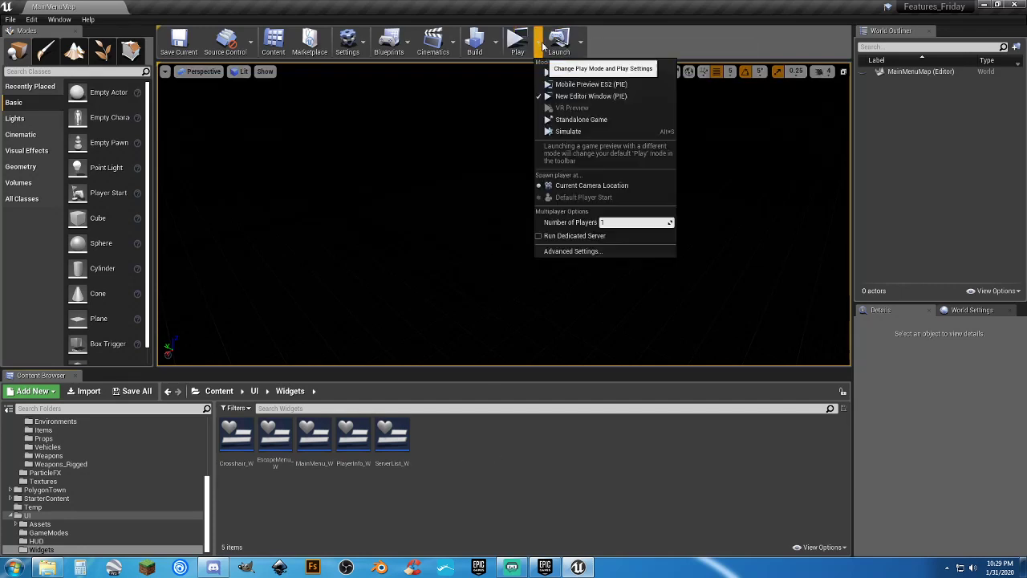
pyautogui.click(582, 120)
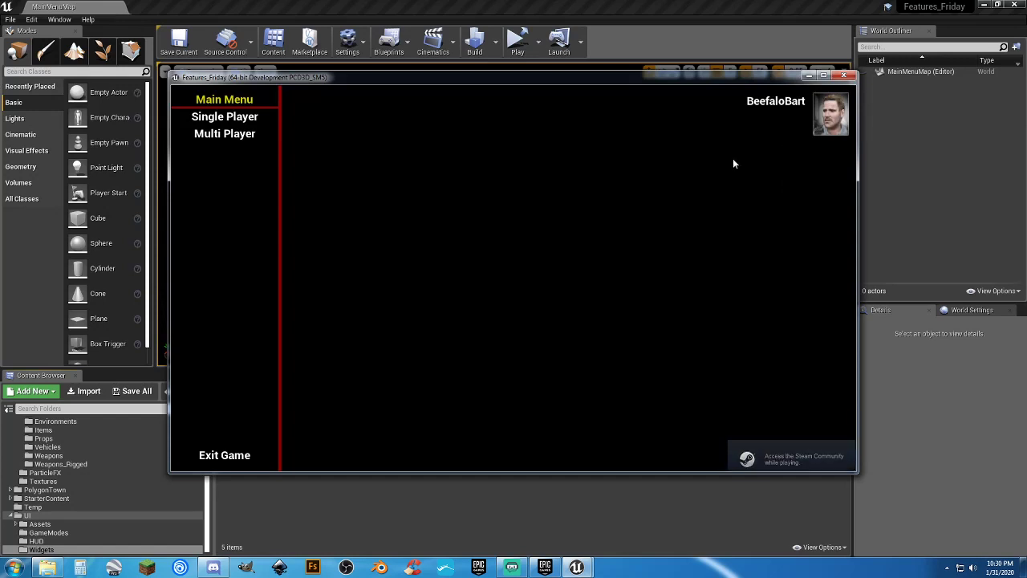
pyautogui.click(229, 139)
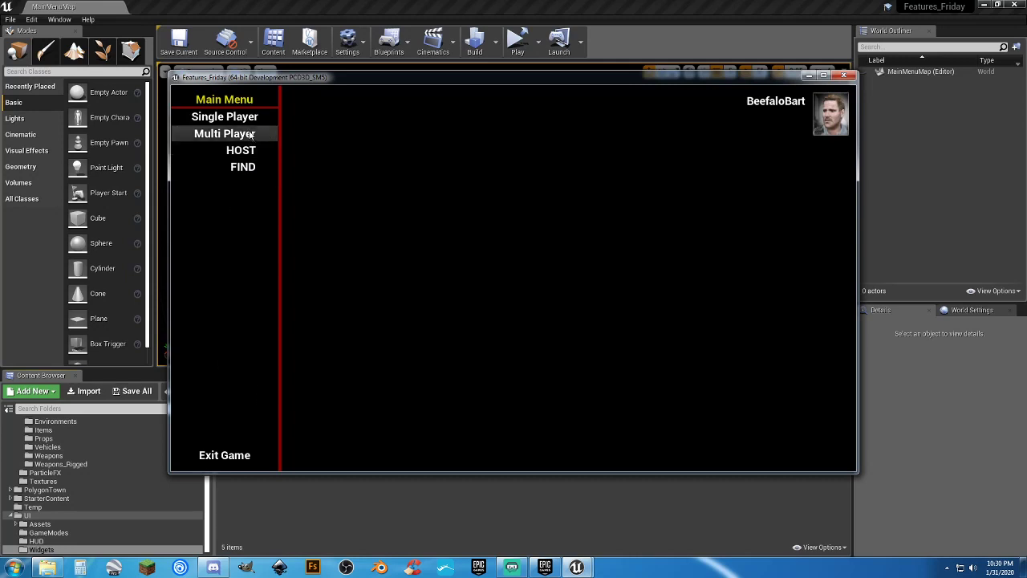
pyautogui.click(240, 150)
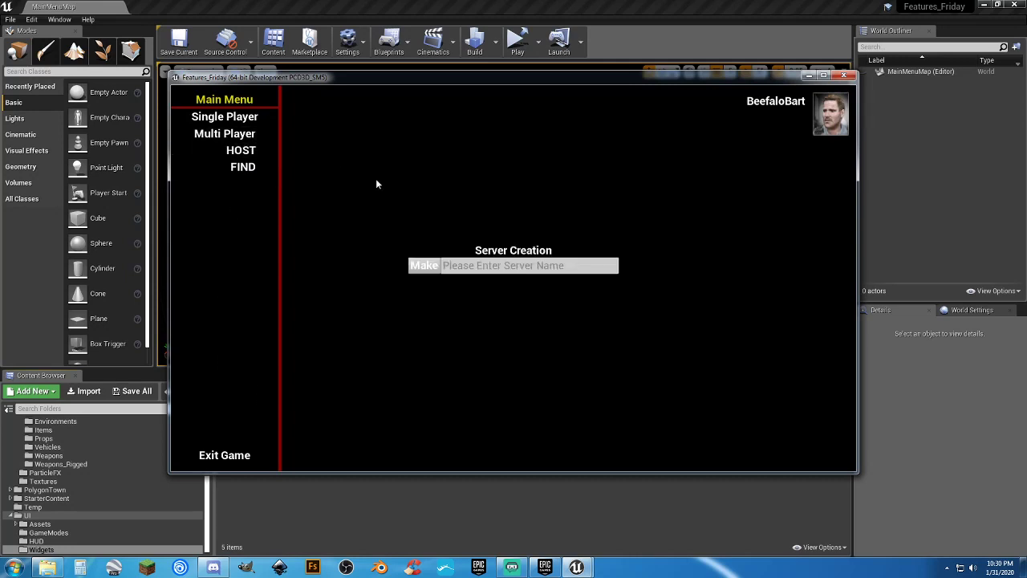
# Host a server named "adf" and test the character's running and jumping in the lobby.
pyautogui.click(474, 265)
pyautogui.write('adf')
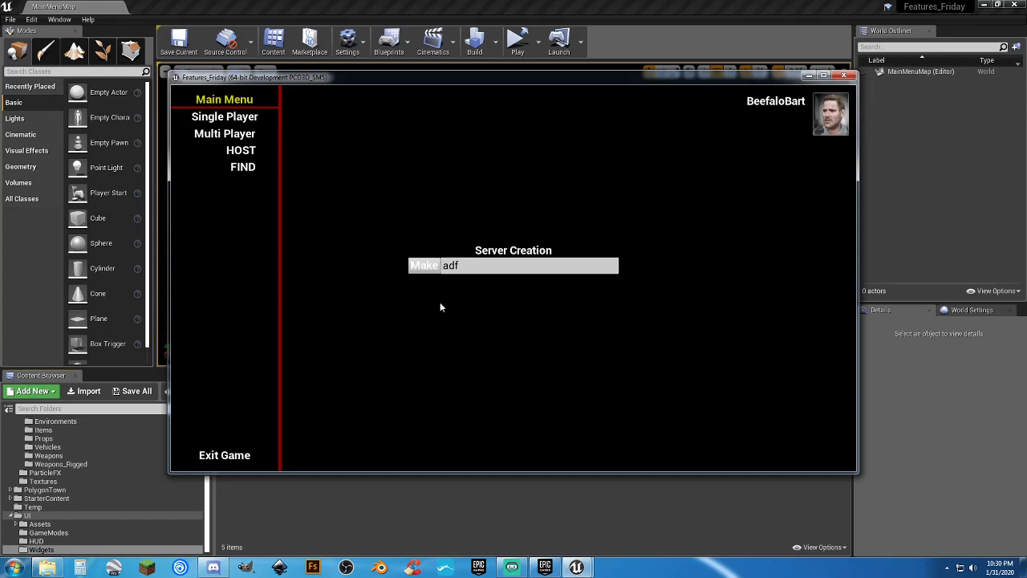
pyautogui.write('w')
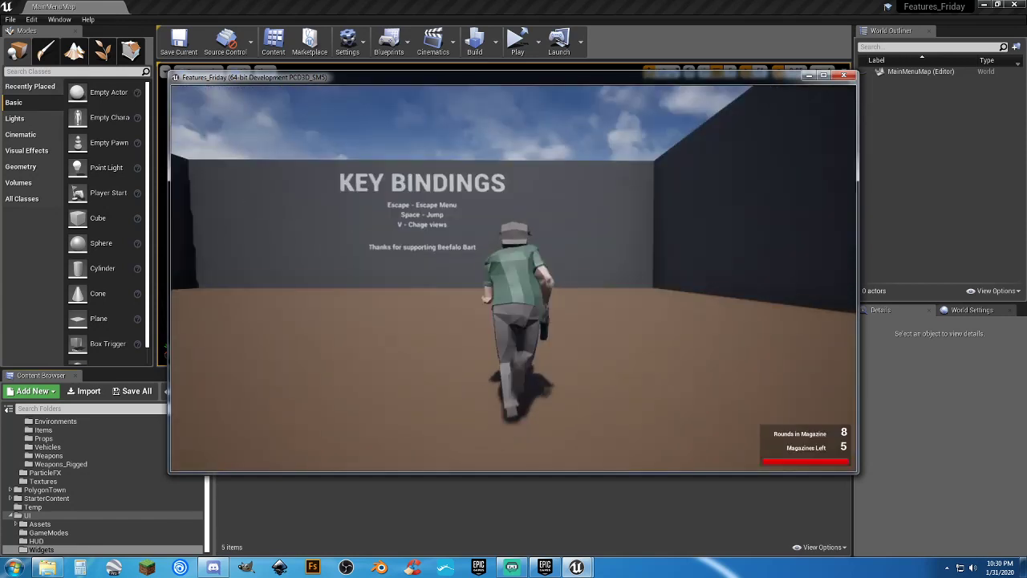
pyautogui.press('space')
pyautogui.press('s')
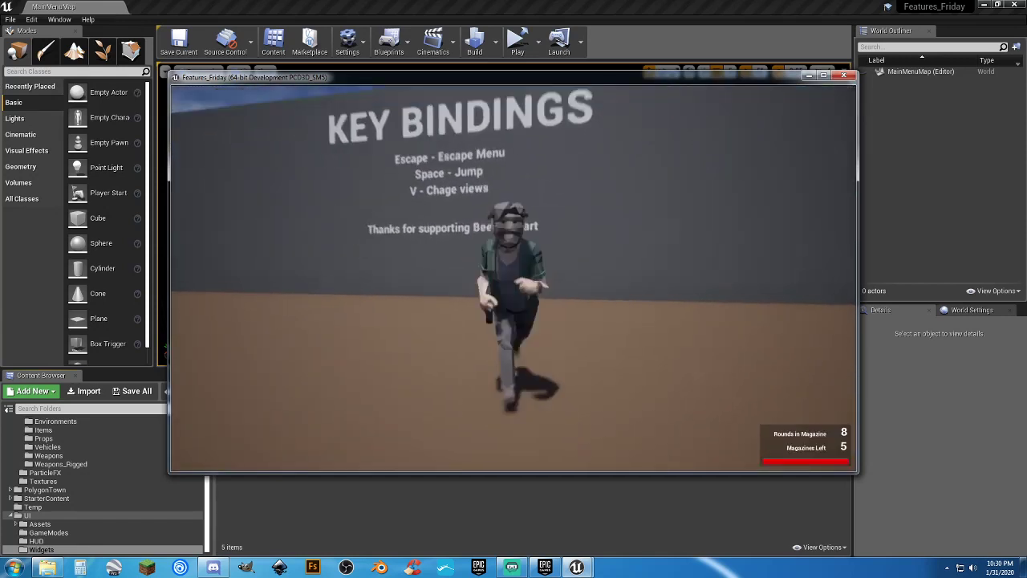
# Test the pistol in the hosted lobby by repeatedly aiming and lowering it, and reload it once.
pyautogui.rightClick(513, 277)
pyautogui.rightClick(513, 277)
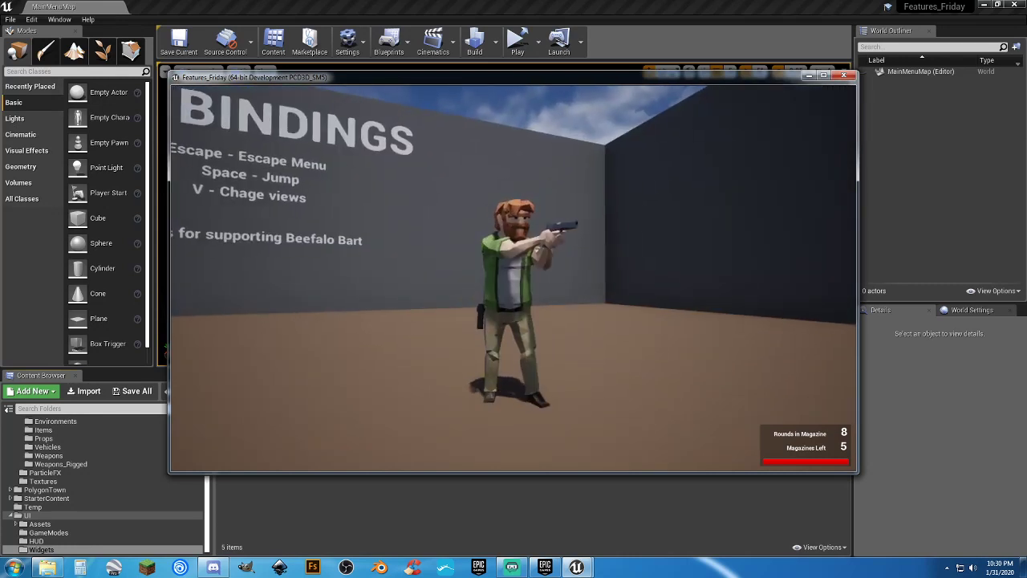
pyautogui.rightClick(513, 277)
pyautogui.rightClick(513, 277)
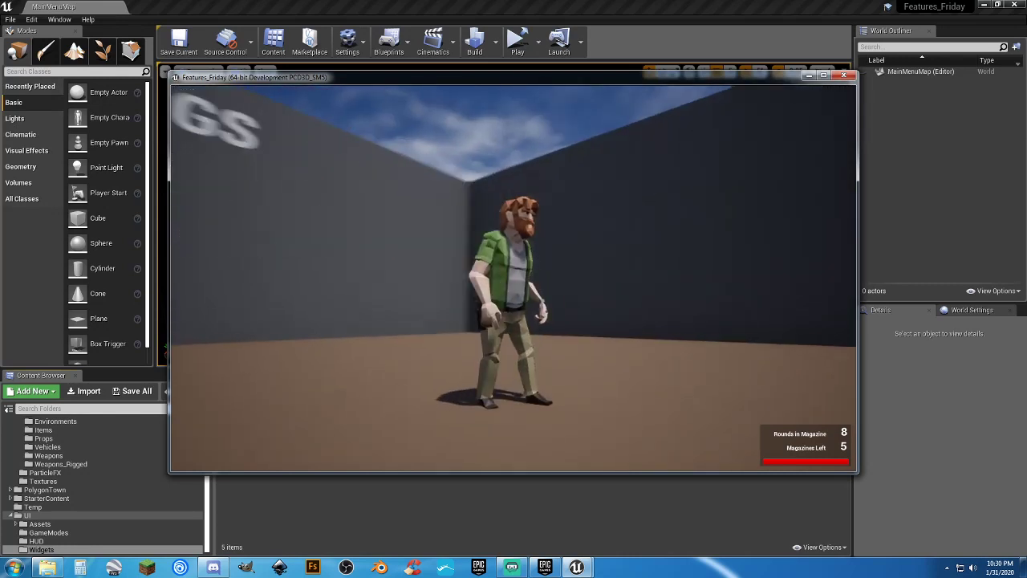
pyautogui.rightClick(513, 278)
pyautogui.press('r')
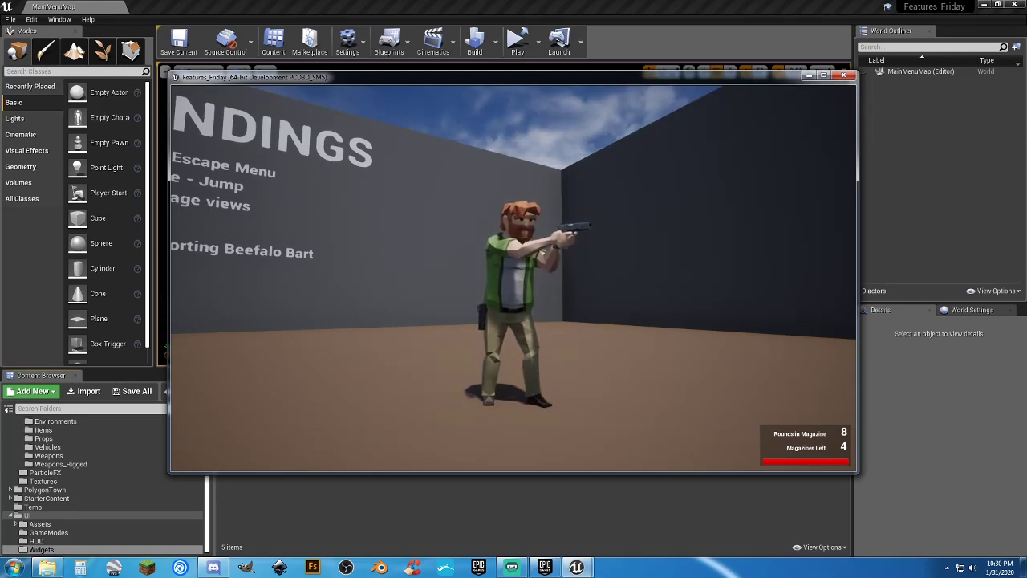
# Return from the hosted lobby to the main menu through the escape menu and exit the game.
pyautogui.press('Escape')
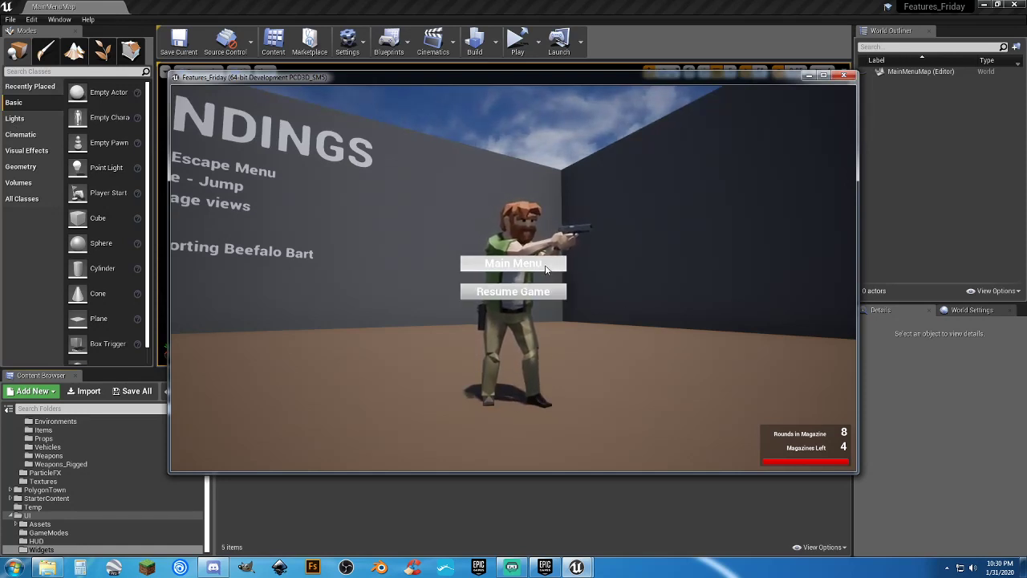
pyautogui.click(546, 270)
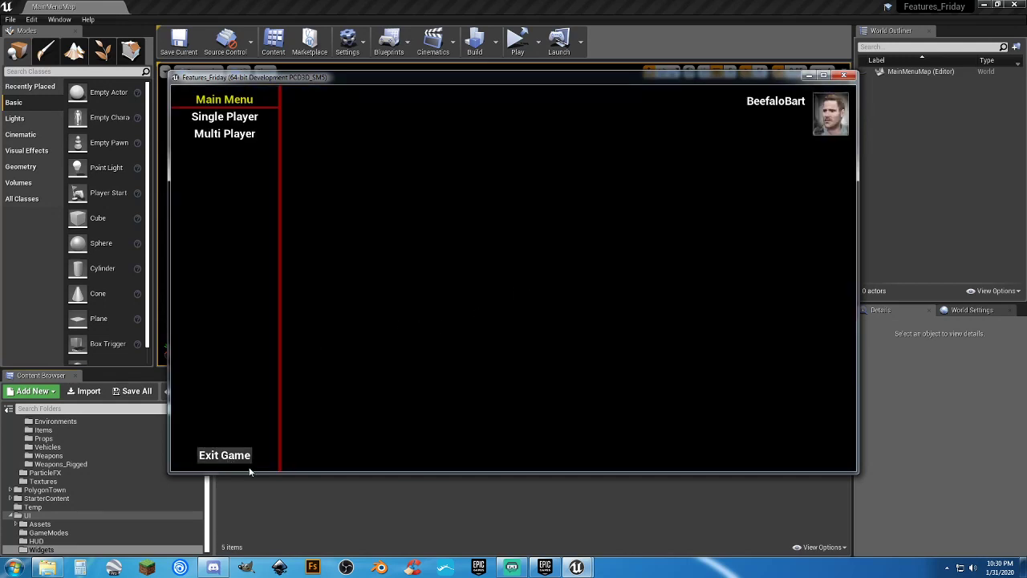
pyautogui.press('Escape')
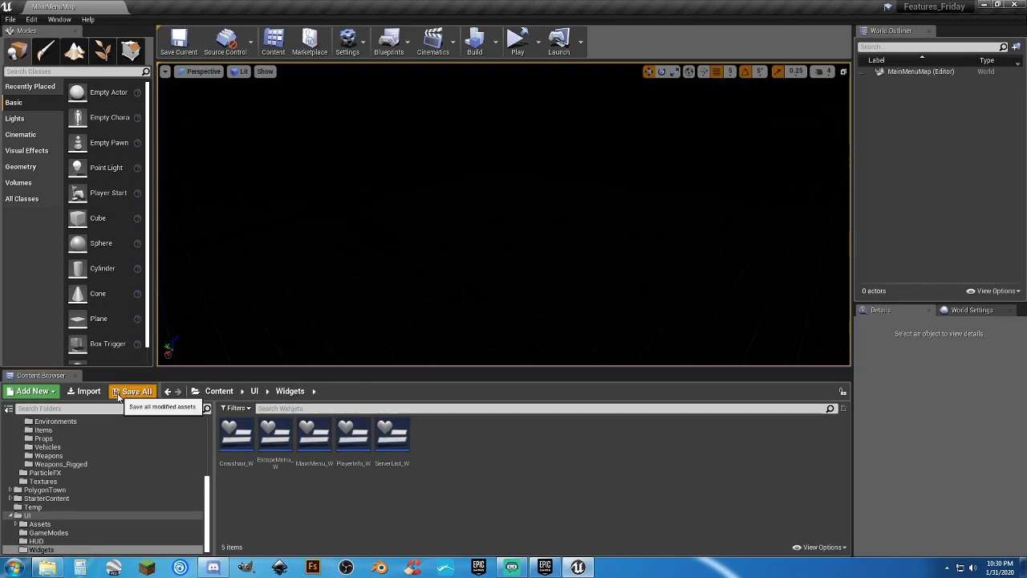
# Close the Features_Friday project and open the Stream_Party project without restoring the previously open assets.
pyautogui.click(1014, 4)
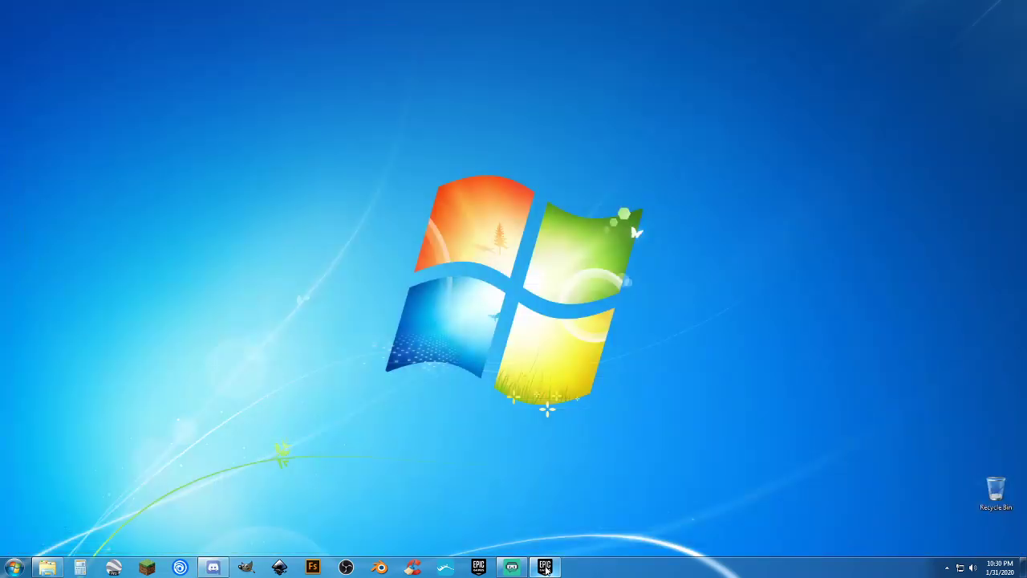
pyautogui.click(545, 566)
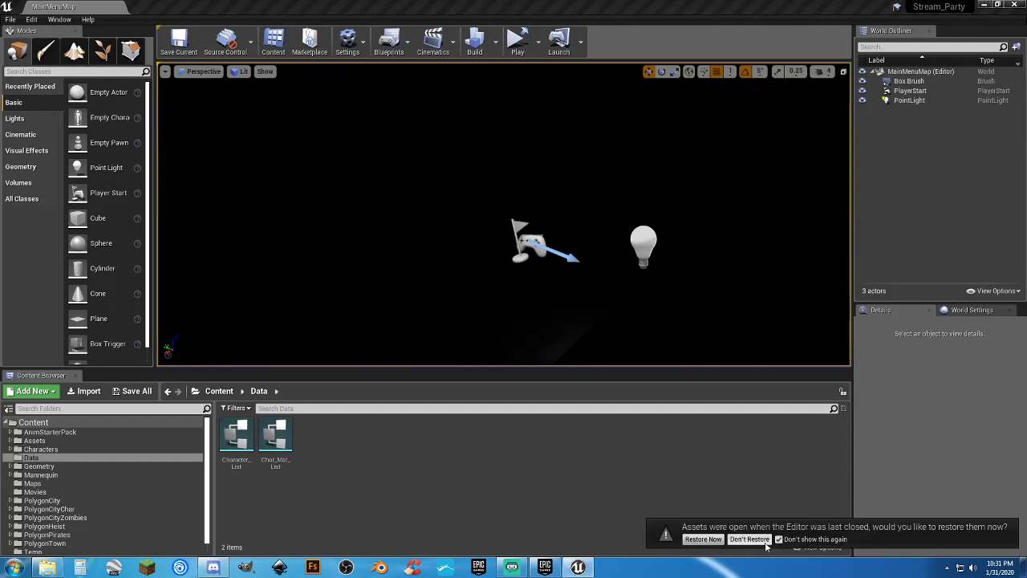
pyautogui.click(749, 539)
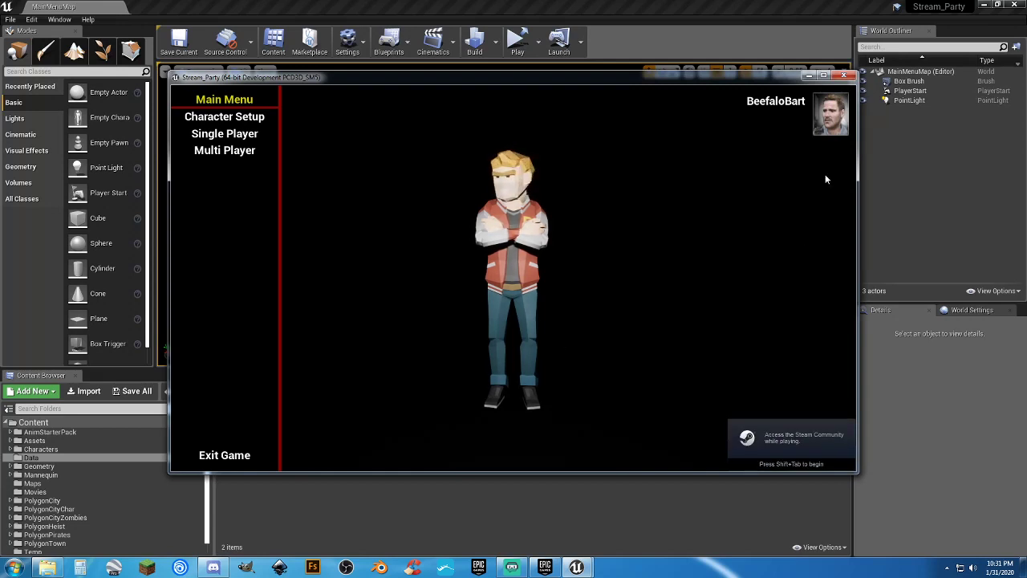
# Open Character Setup in the running game and cycle forward through the selectable characters to the blonde woman in the red jacket.
pyautogui.click(225, 116)
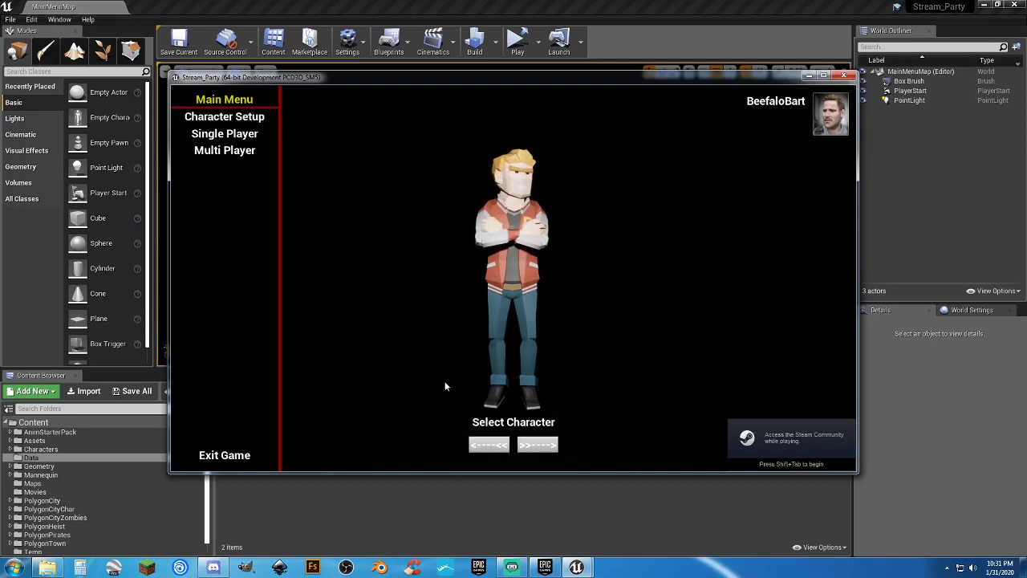
pyautogui.click(548, 449)
pyautogui.click(547, 450)
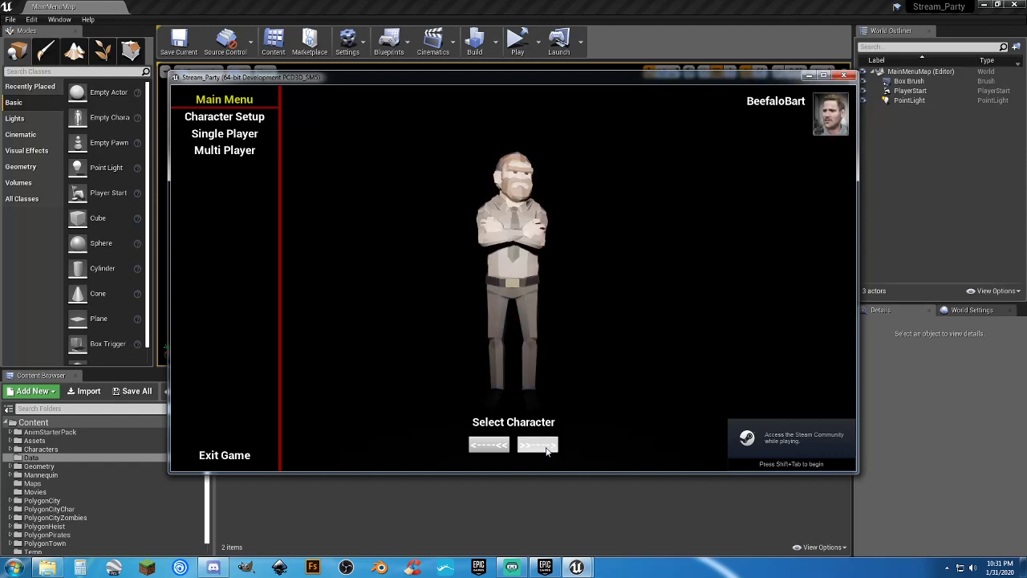
pyautogui.click(546, 451)
pyautogui.click(546, 451)
pyautogui.click(547, 451)
pyautogui.click(546, 451)
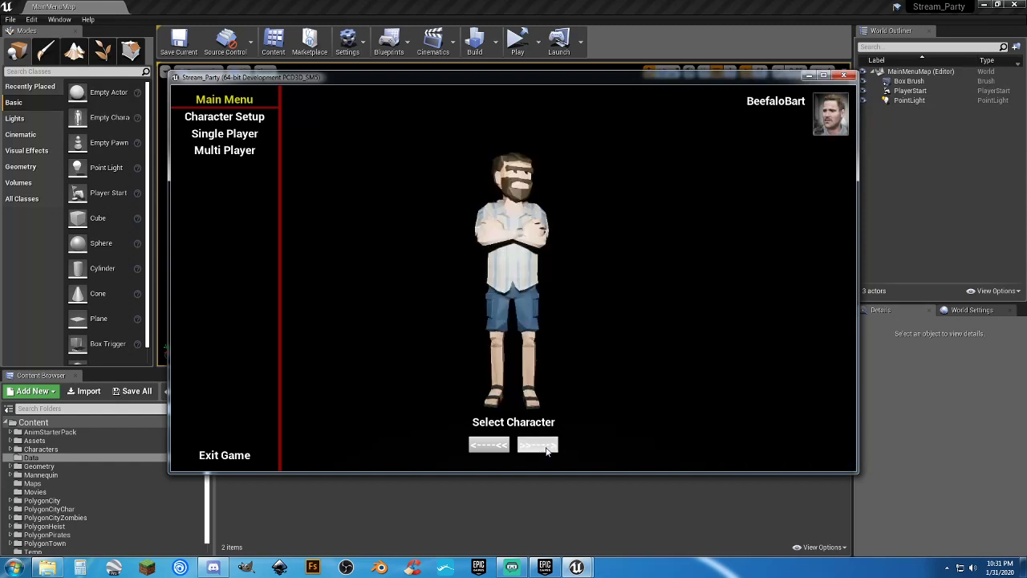
pyautogui.click(547, 451)
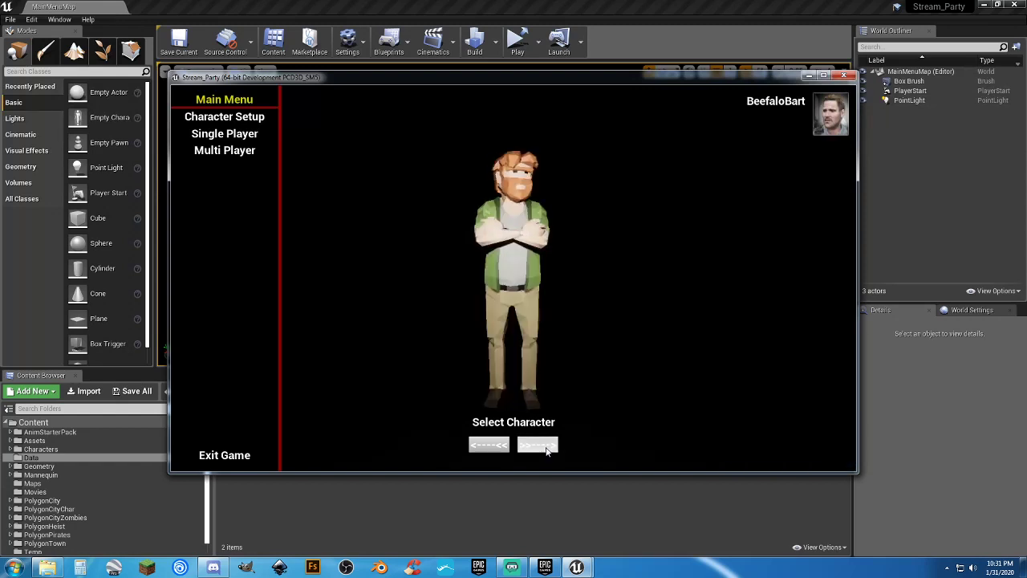
pyautogui.click(547, 451)
pyautogui.click(546, 450)
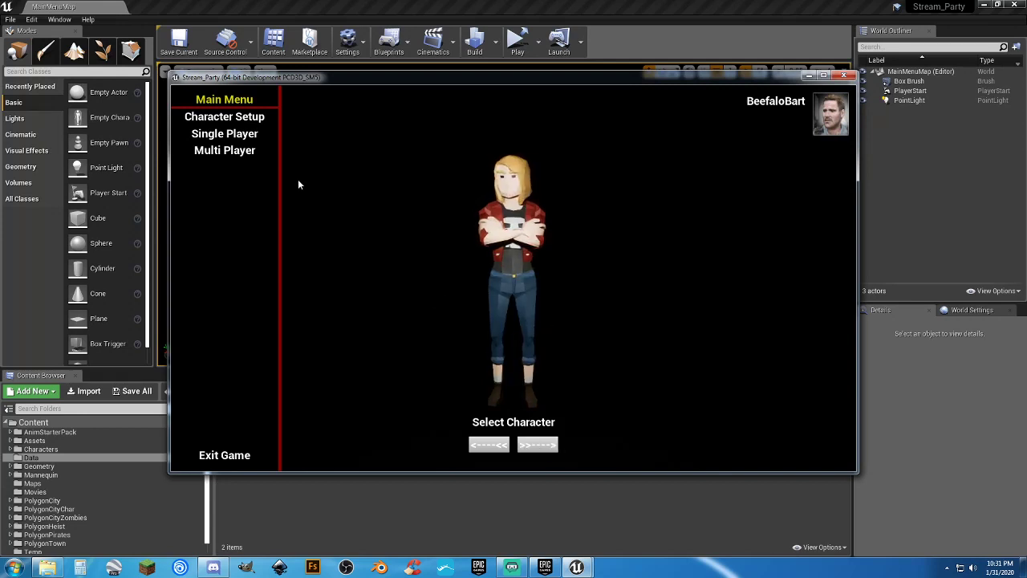
# Start Single Player and test the character's running and jumping around the key bindings arena.
pyautogui.click(224, 134)
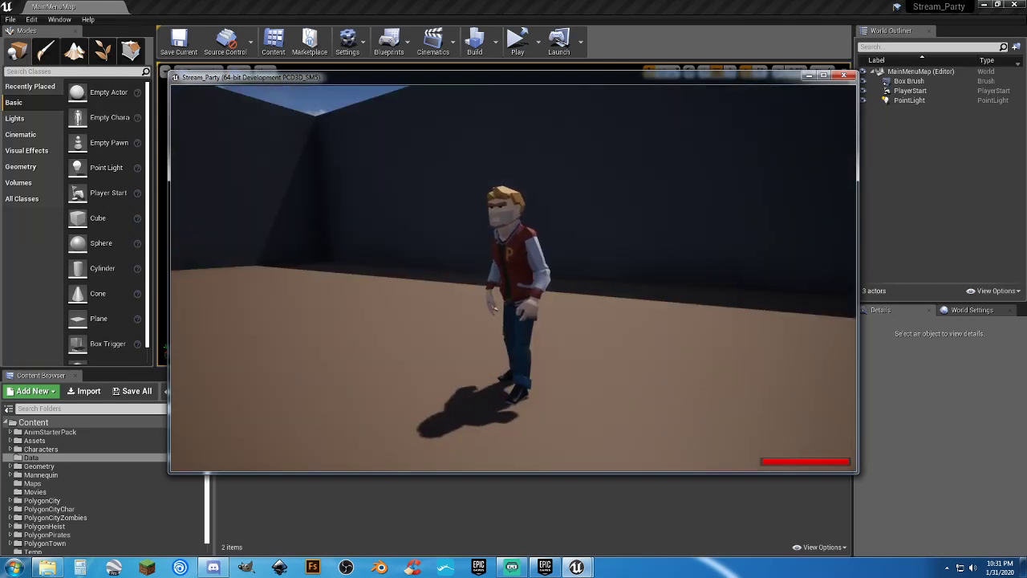
pyautogui.press('w')
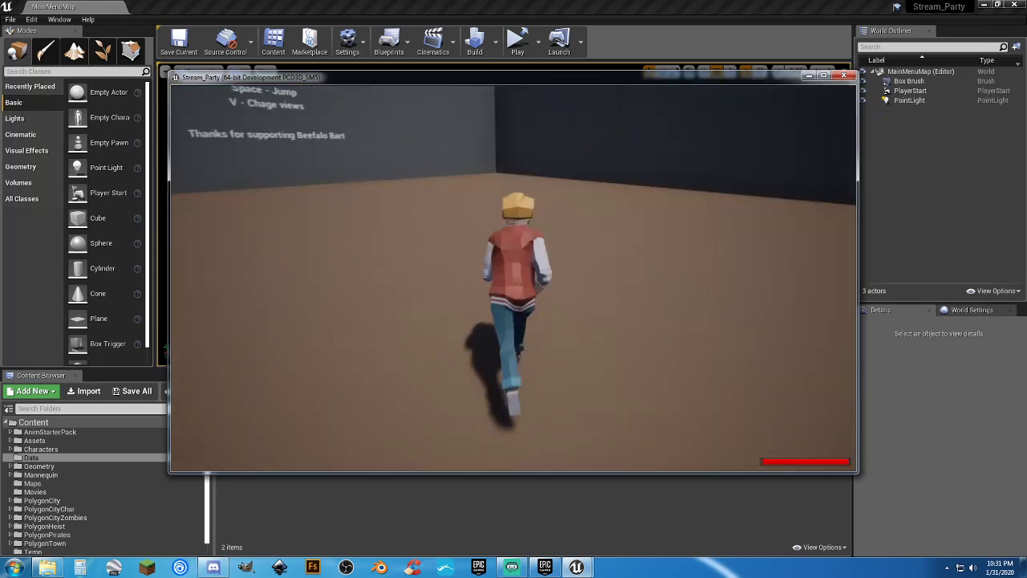
pyautogui.press('s')
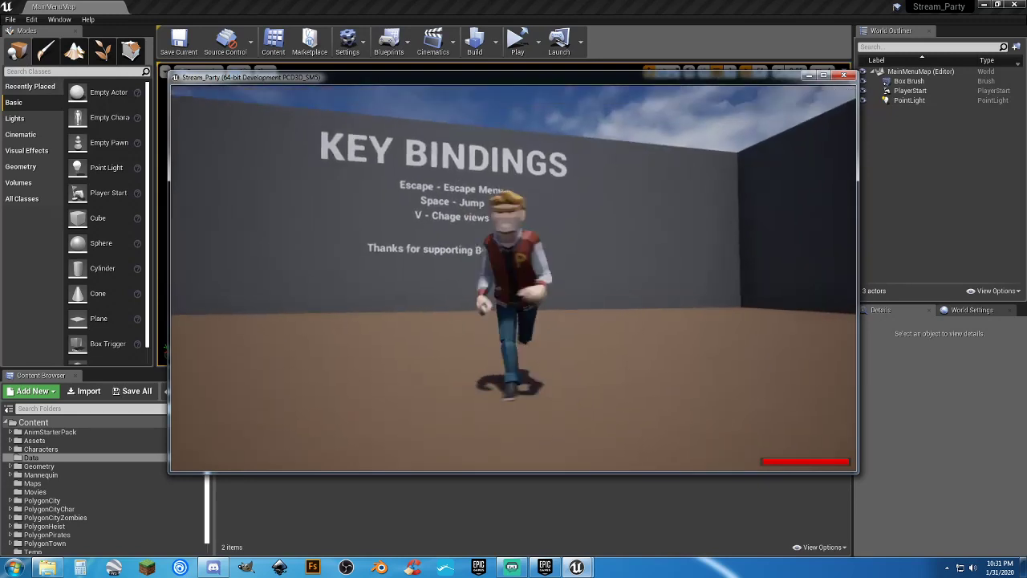
pyautogui.press('d')
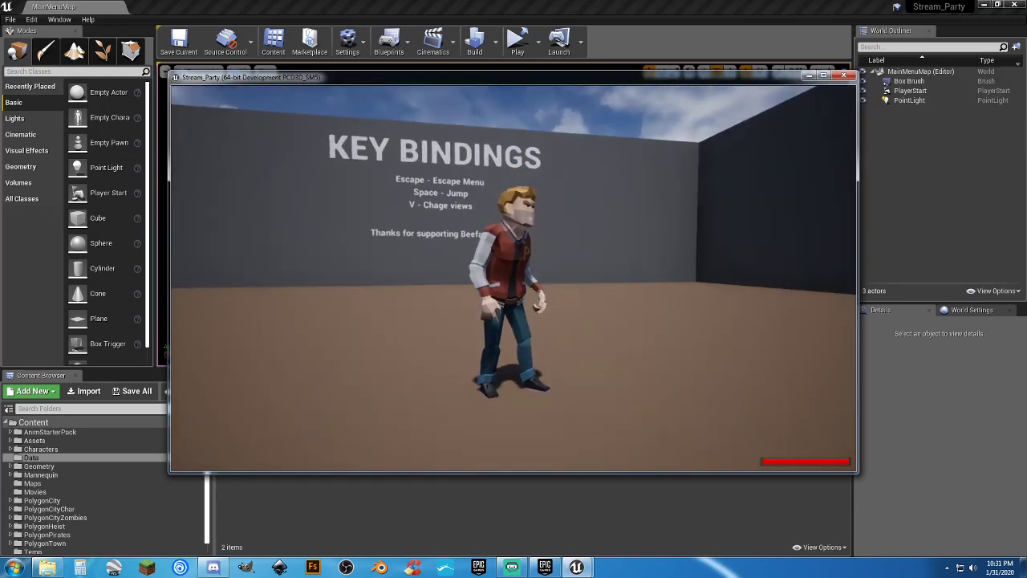
pyautogui.press('s')
pyautogui.press('w')
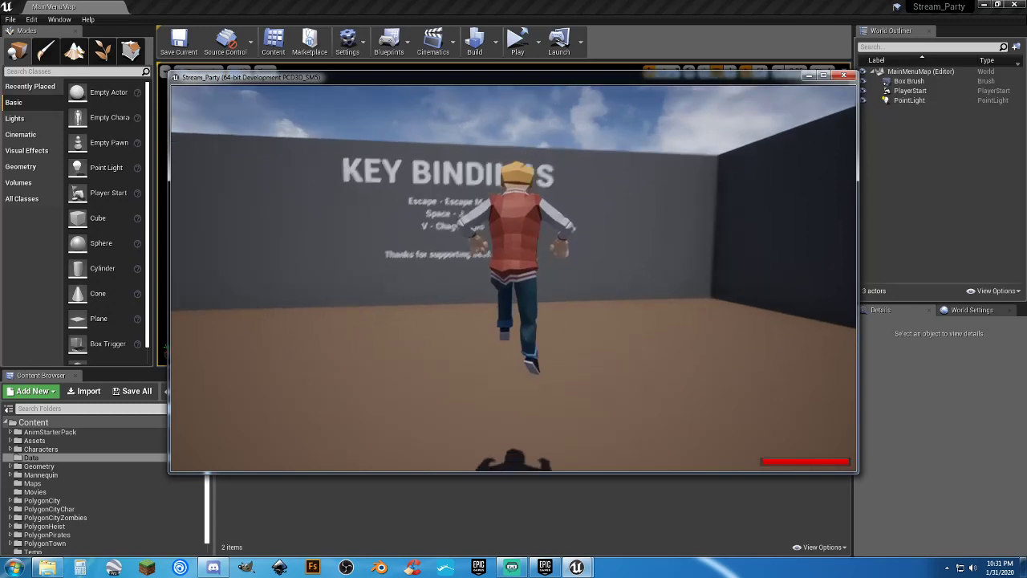
pyautogui.press('s')
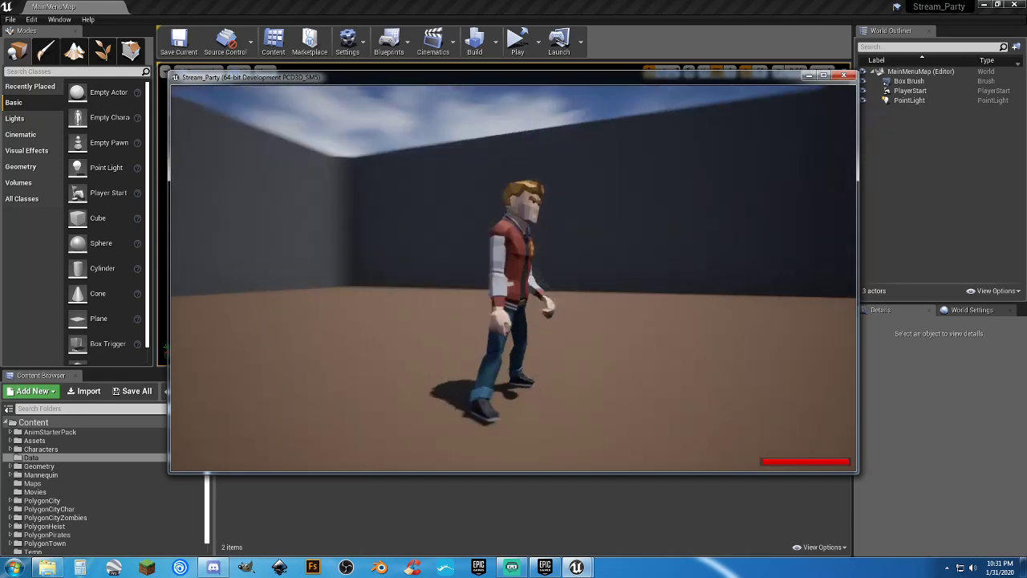
pyautogui.press('d')
pyautogui.press('w')
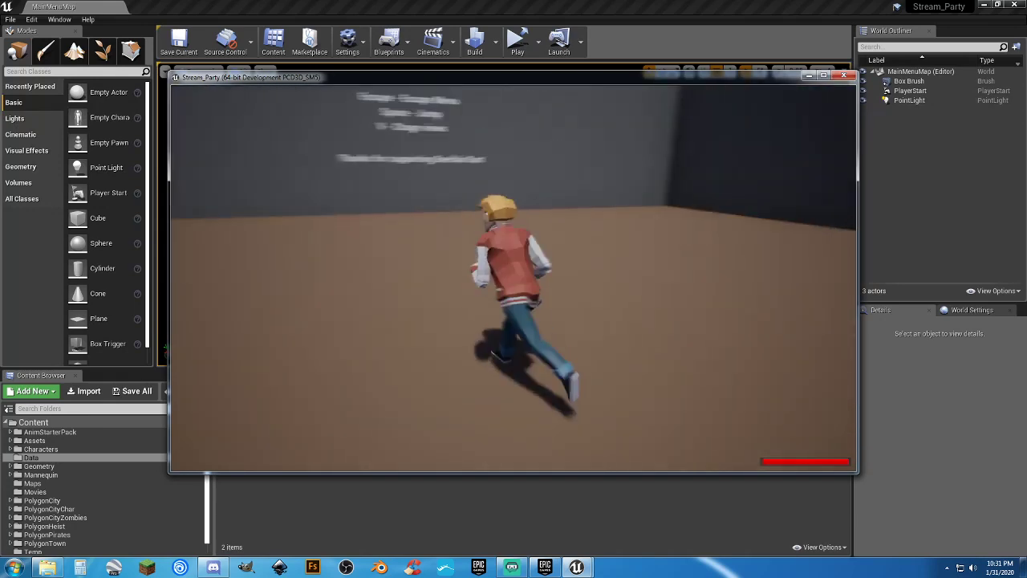
# Leave the single-player map for the main menu and exit the Stream_Party game.
pyautogui.press('Escape')
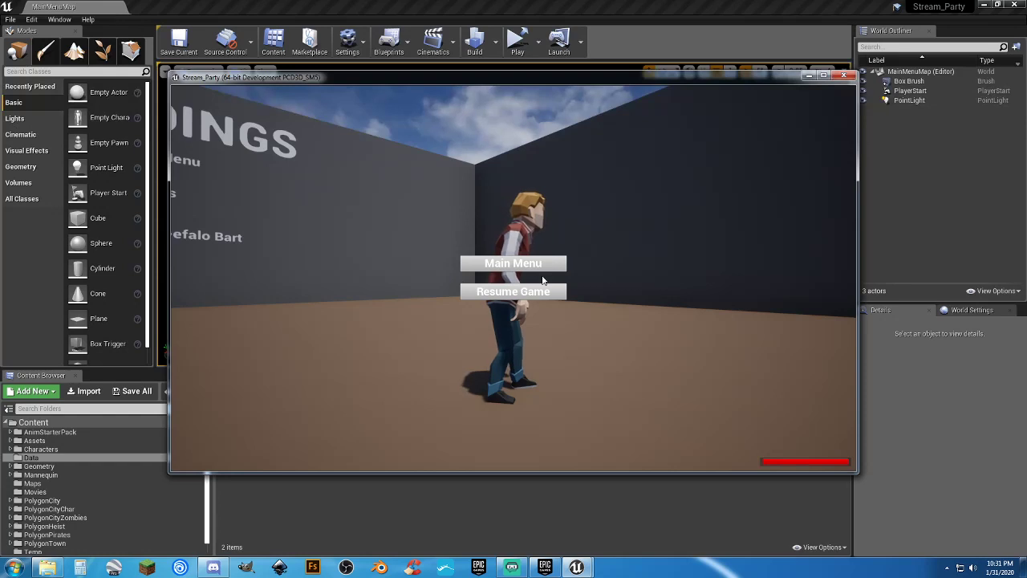
pyautogui.click(497, 269)
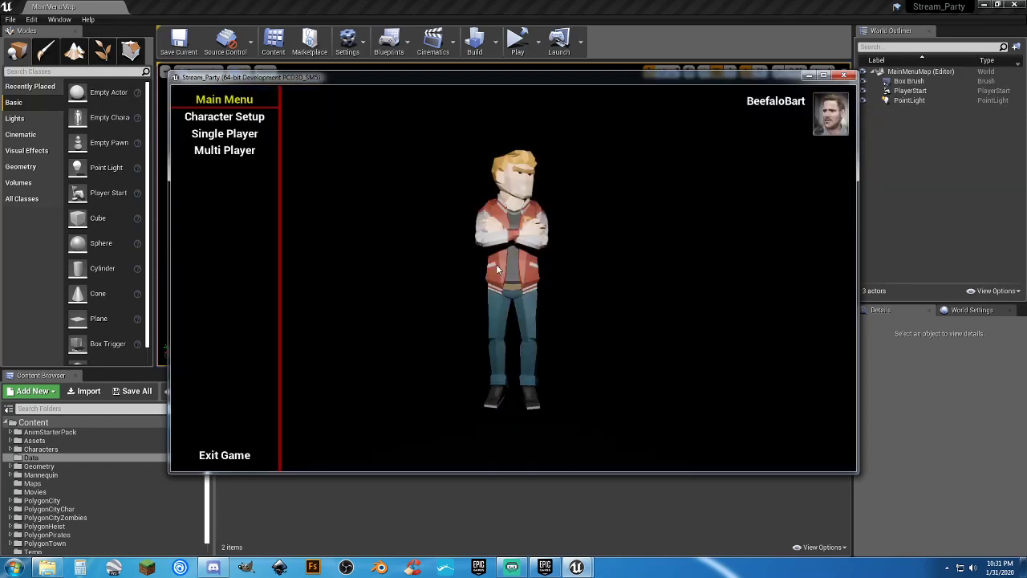
pyautogui.click(242, 460)
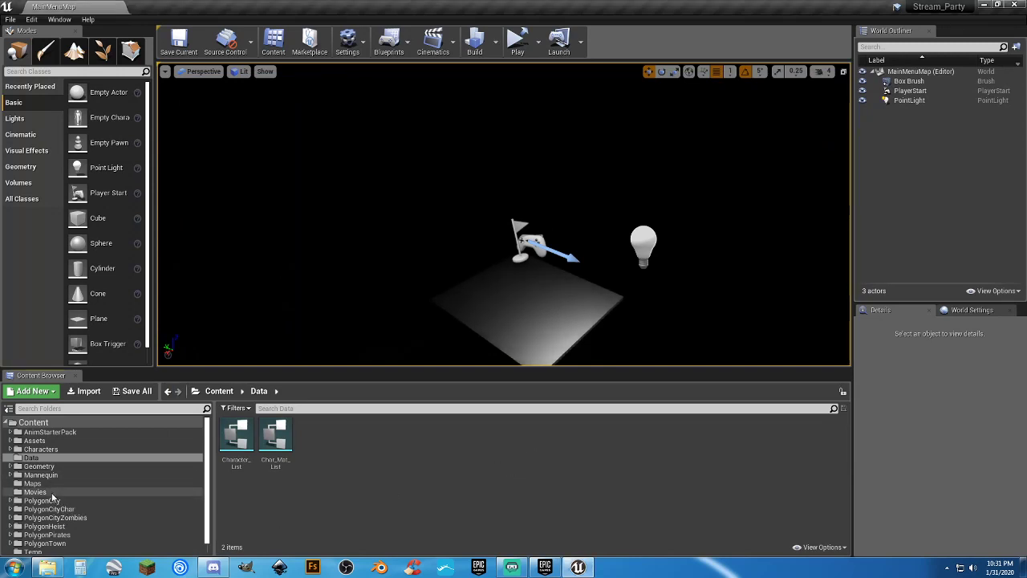
# Open TestMap from the Stream_Party project's Maps folder.
pyautogui.click(190, 486)
pyautogui.click(333, 499)
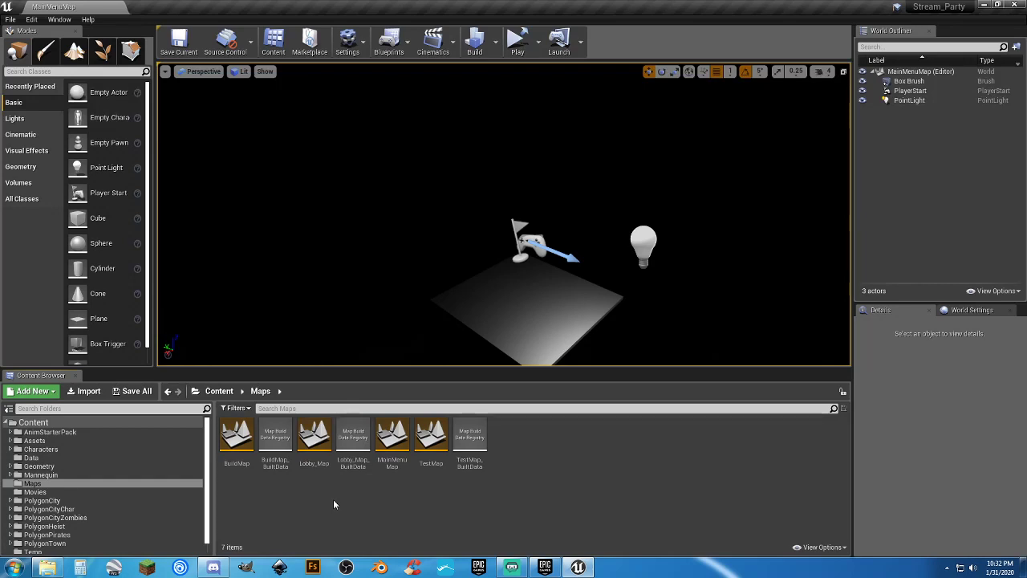
pyautogui.doubleClick(432, 449)
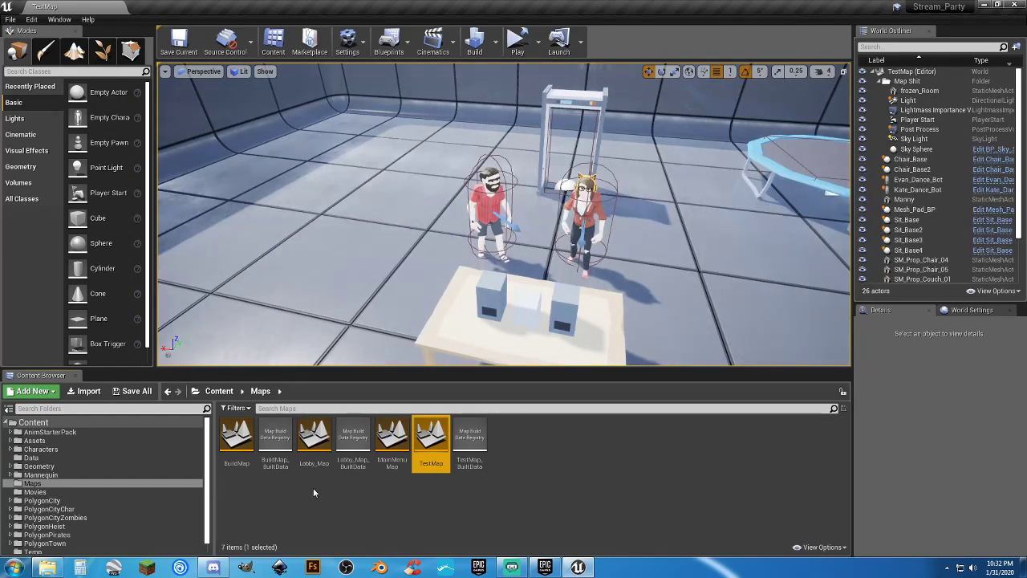
# Check the contents of the Temp folder and switch from the Stream_Party project to the Online project.
pyautogui.scroll(-1, 109, 464)
pyautogui.click(32, 540)
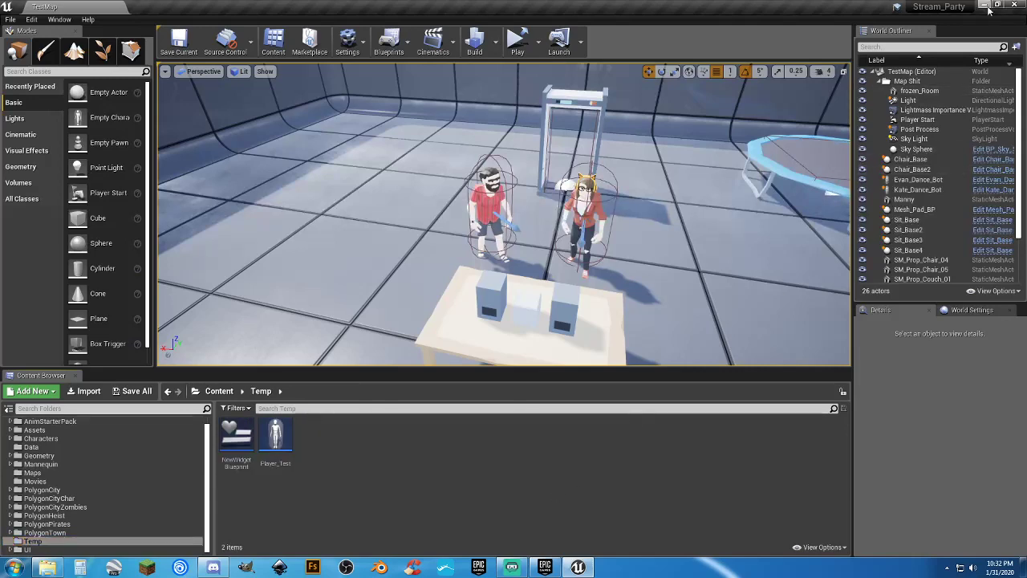
pyautogui.click(1013, 7)
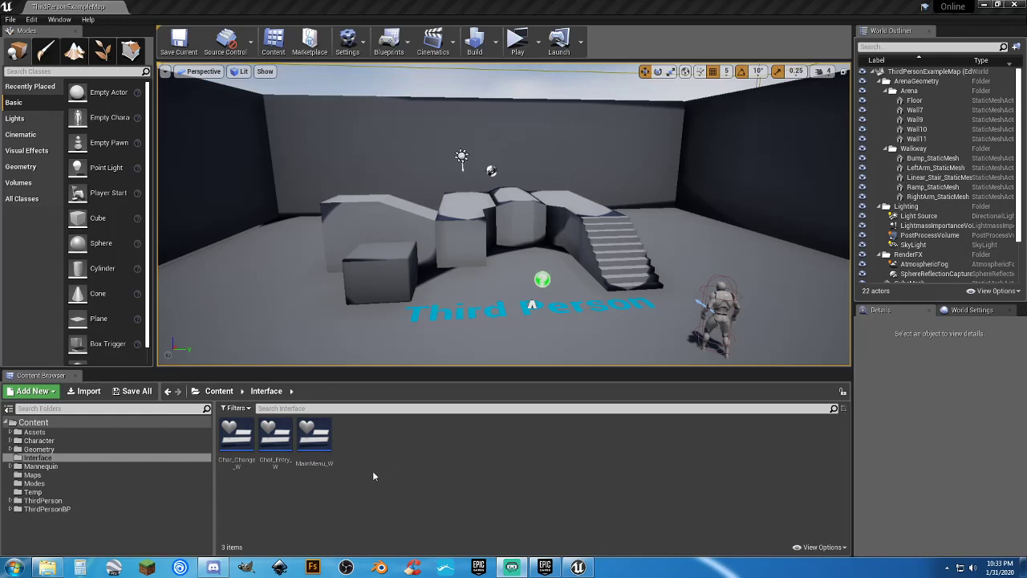
# Check the Online project's Modes and Maps folders, and open TestMap to look around the arena.
pyautogui.click(35, 483)
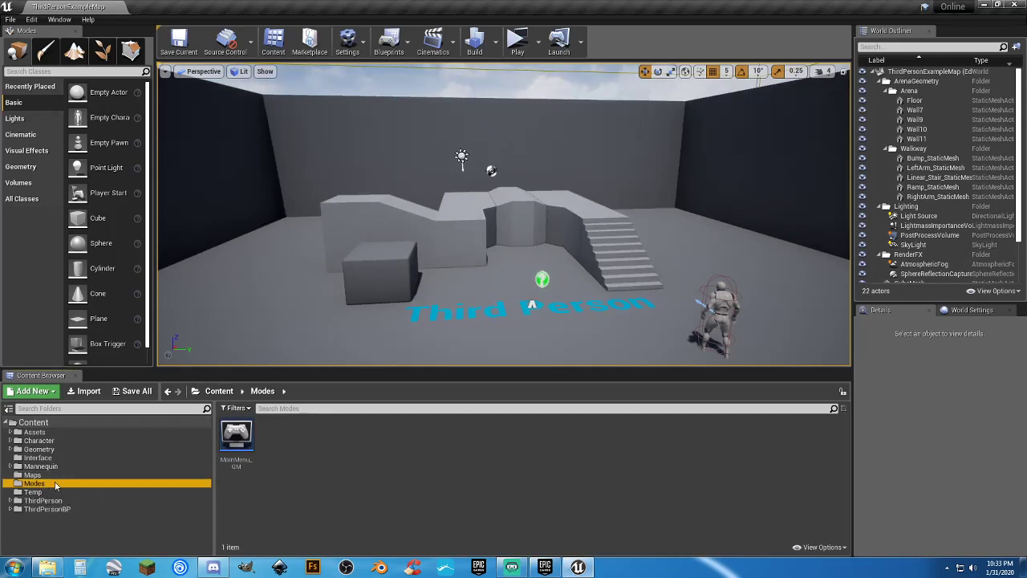
pyautogui.click(41, 475)
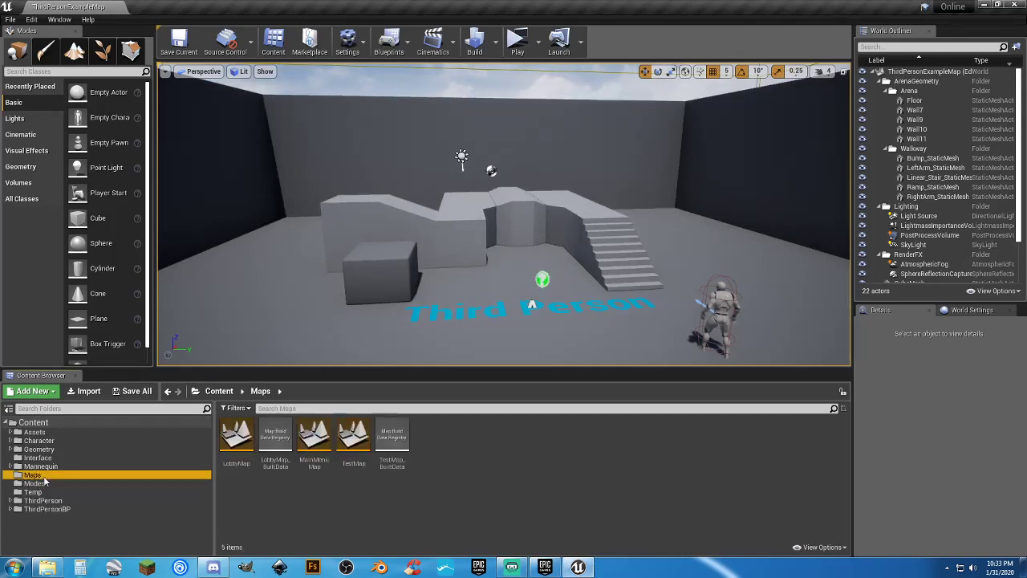
pyautogui.doubleClick(353, 441)
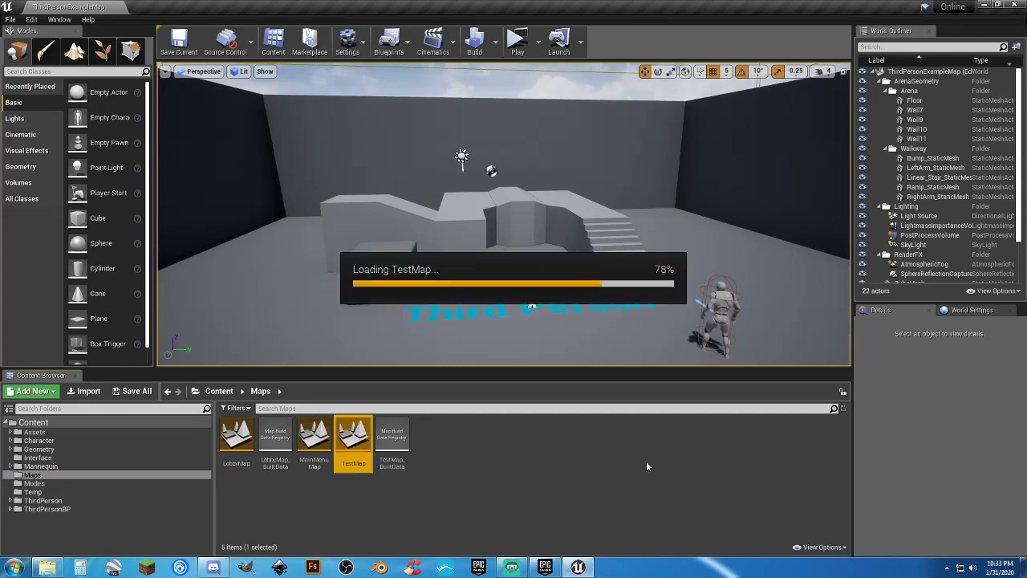
pyautogui.moveTo(626, 241); pyautogui.dragTo(722, 217, button='right')
pyautogui.moveTo(449, 233); pyautogui.dragTo(396, 120, button='right')
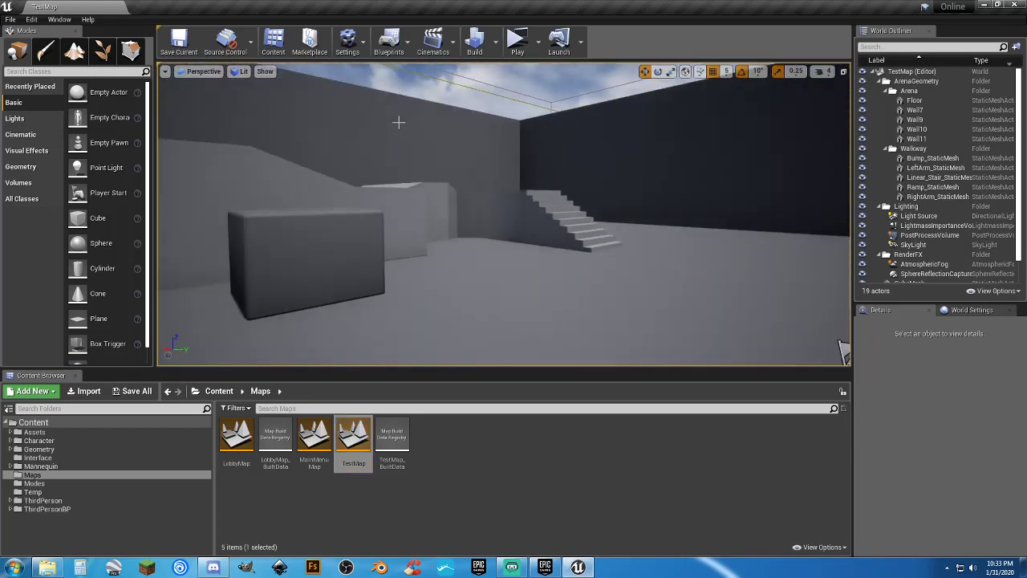
# Open MainMenuMap in the Online project and start playing it in a separate preview window.
pyautogui.doubleClick(314, 441)
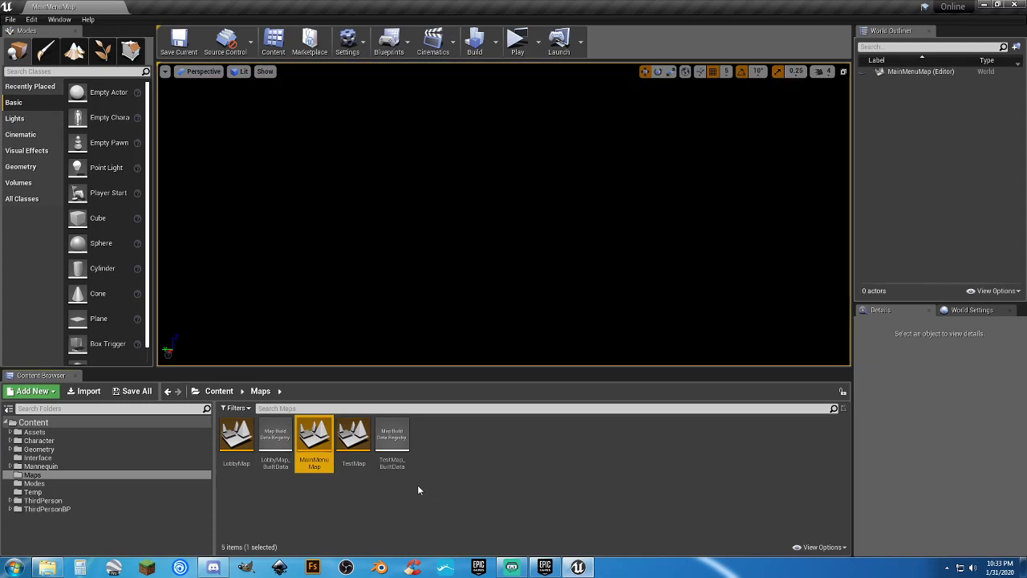
pyautogui.click(537, 42)
pyautogui.click(566, 96)
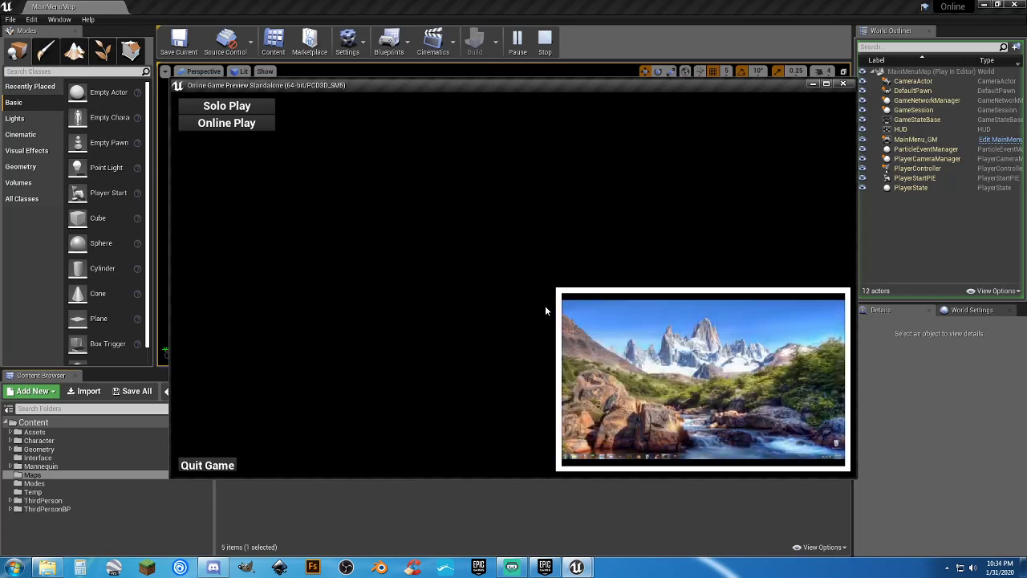
# Pause the menu's embedded PolyPirate video, skip ahead to about 5:12, and play it briefly before pausing again.
pyautogui.moveTo(665, 372)
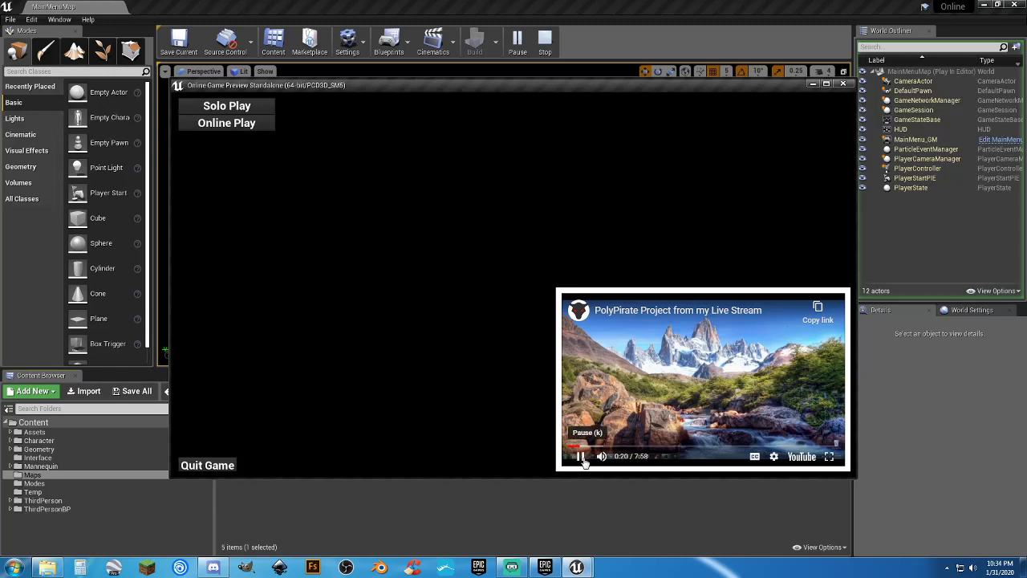
pyautogui.click(581, 457)
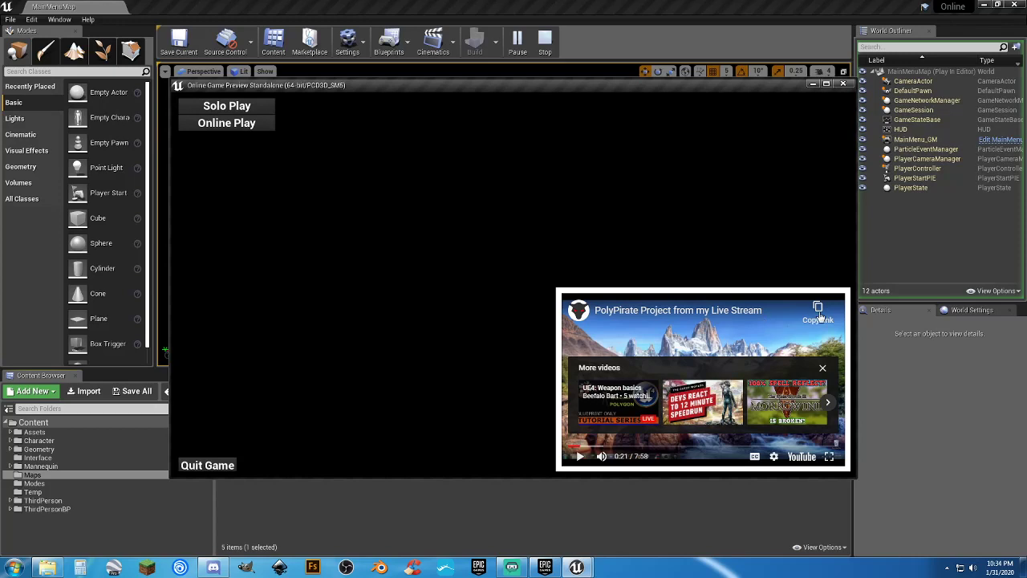
pyautogui.click(822, 368)
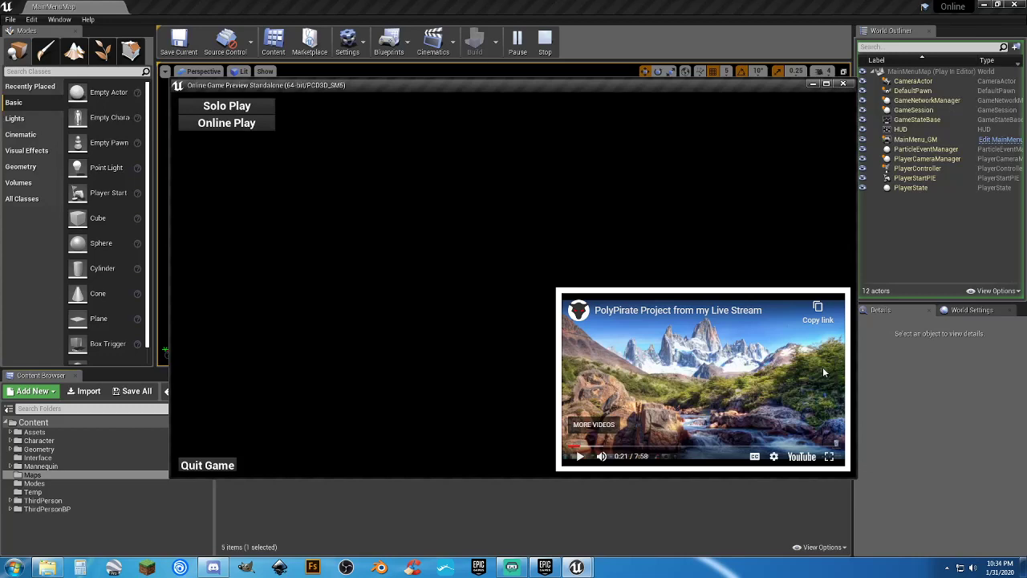
pyautogui.moveTo(586, 447); pyautogui.dragTo(744, 454)
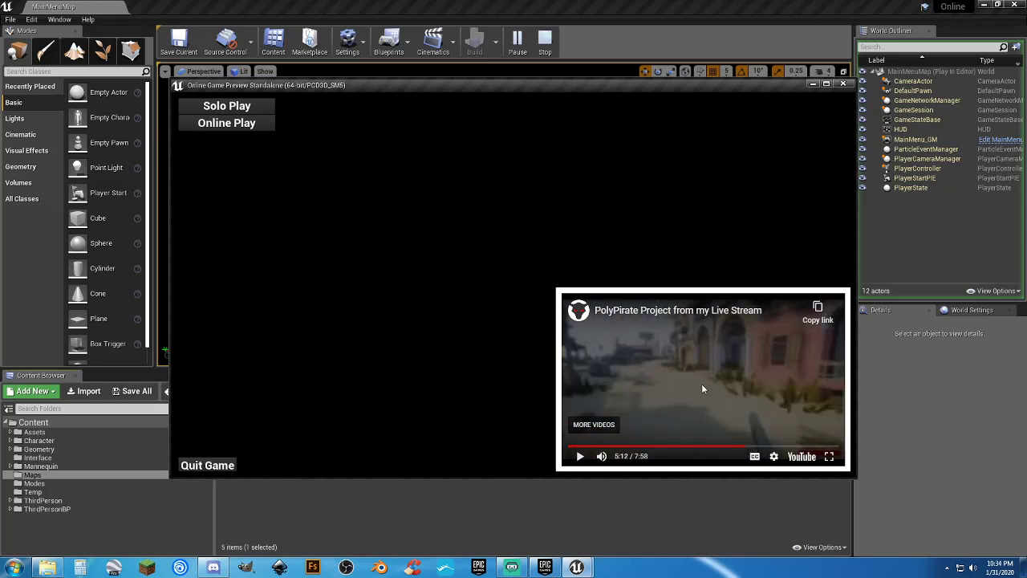
pyautogui.click(579, 456)
pyautogui.click(579, 456)
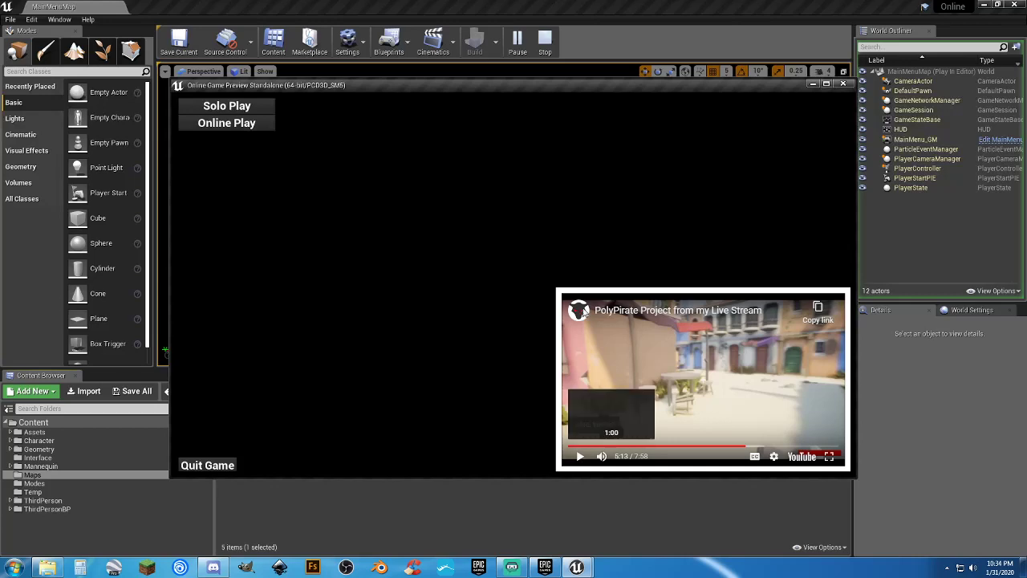
# Enter the lobby through Online Play and change the character's body to Blue at the Character Setup station.
pyautogui.click(269, 129)
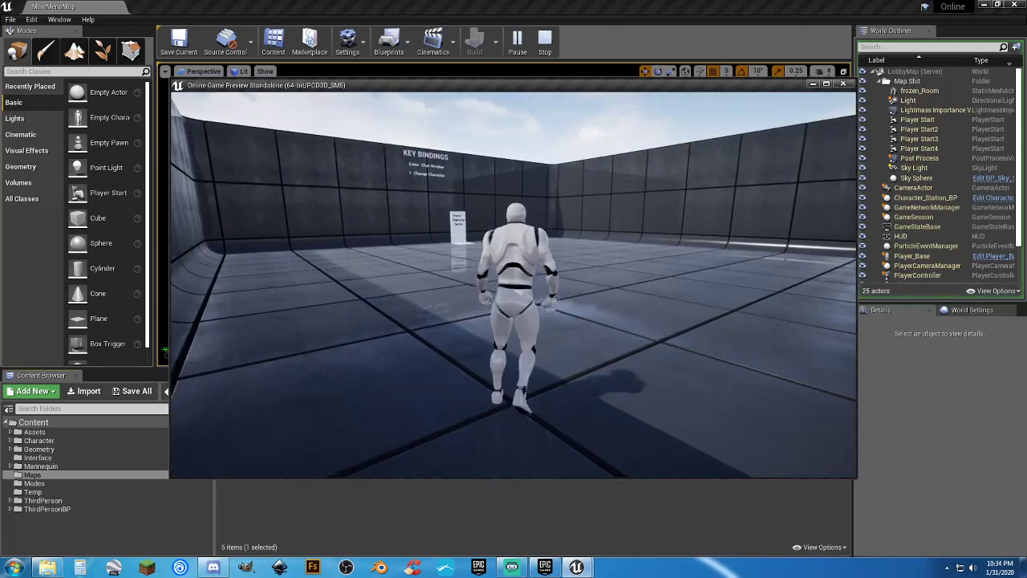
pyautogui.press('w')
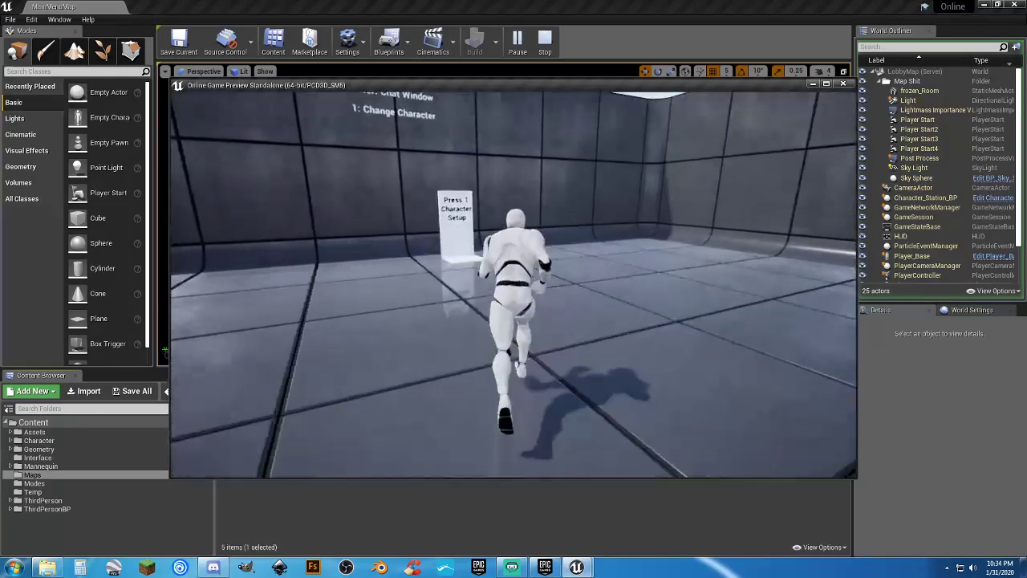
pyautogui.press('1')
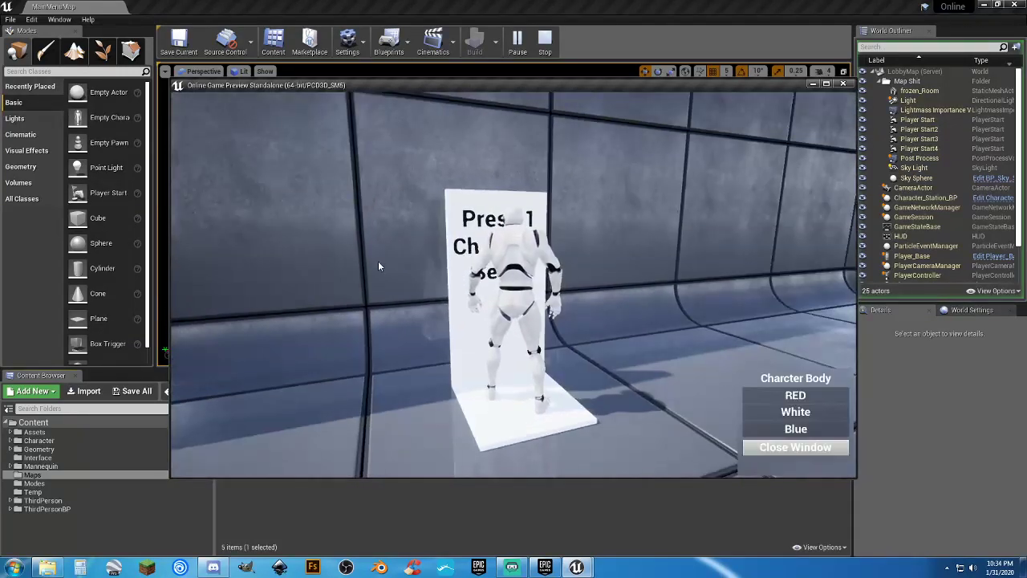
pyautogui.click(790, 429)
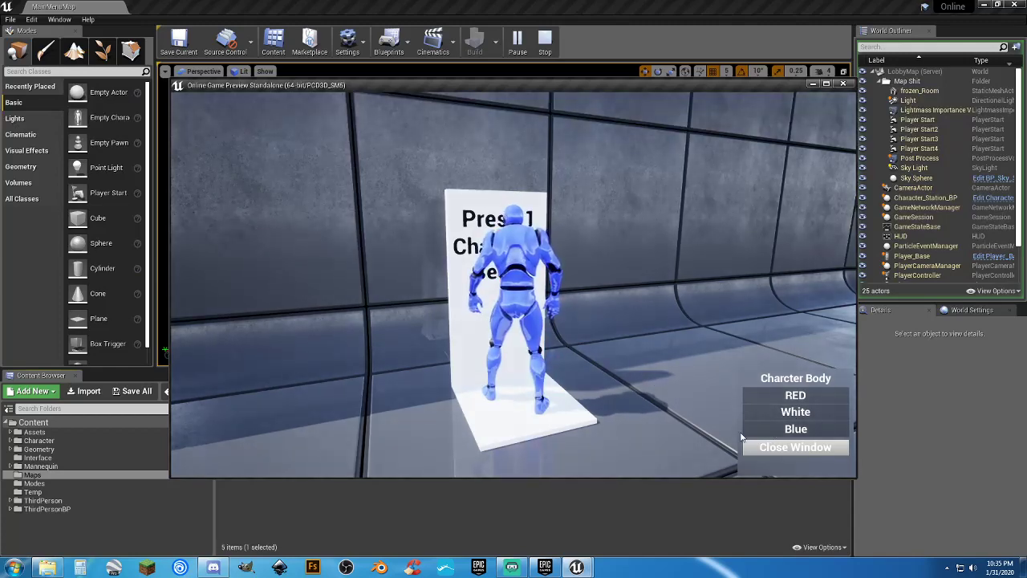
pyautogui.click(795, 447)
# Run the blue character around the lobby to view its new body color from different sides.
pyautogui.press('s')
pyautogui.press('d')
pyautogui.press('s')
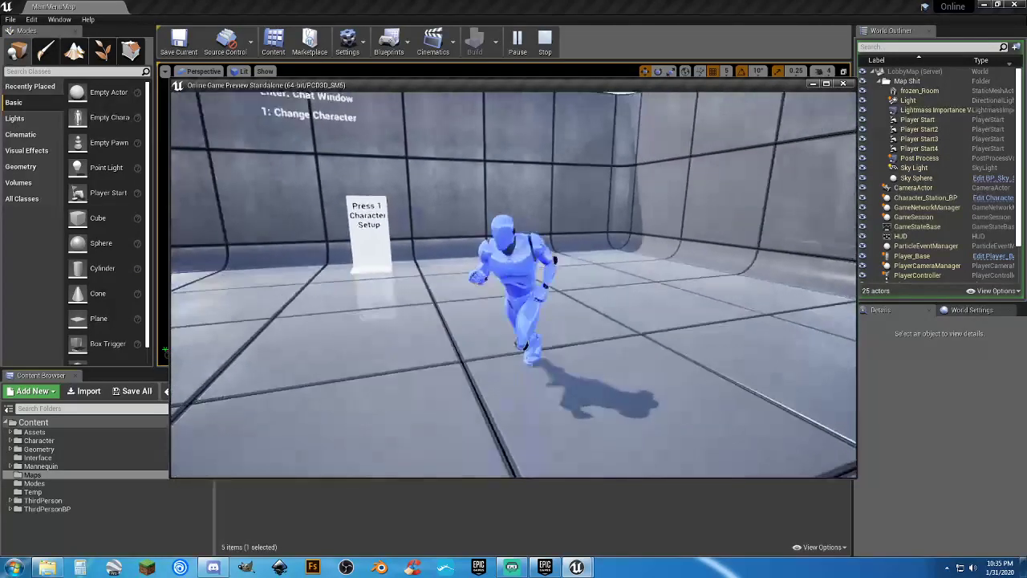
pyautogui.press('w')
pyautogui.press('d')
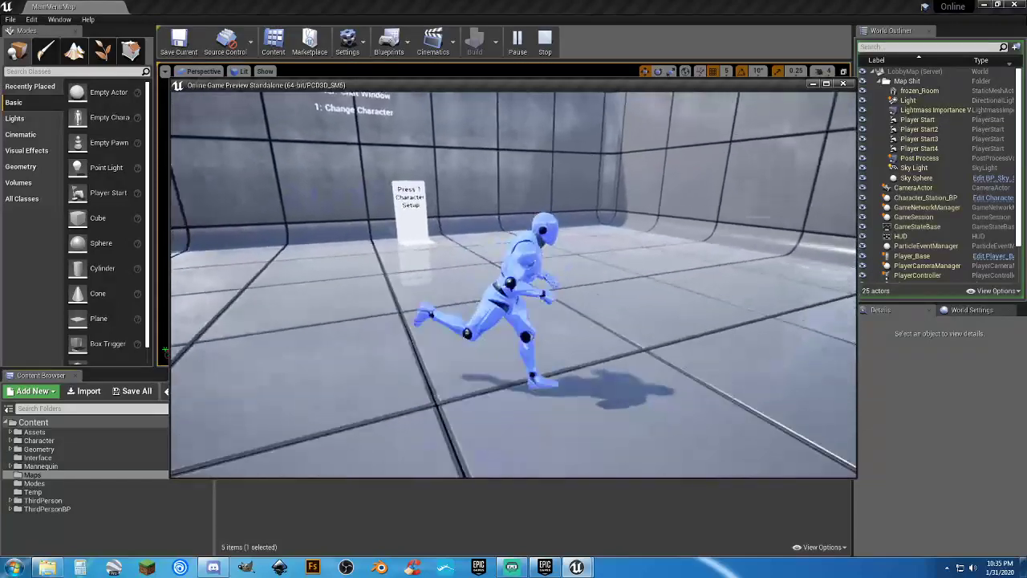
pyautogui.press('s')
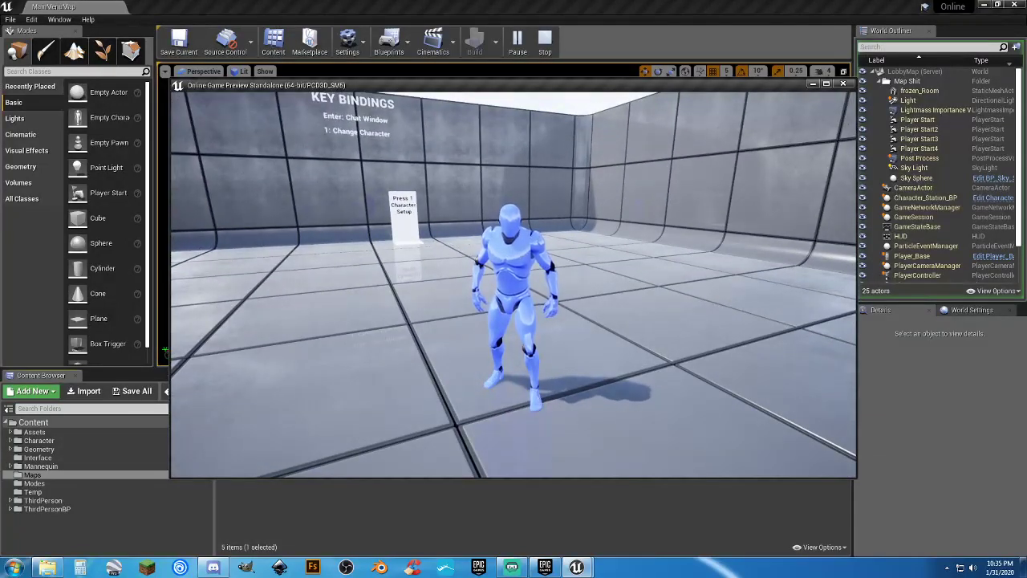
pyautogui.press('a')
pyautogui.press('w')
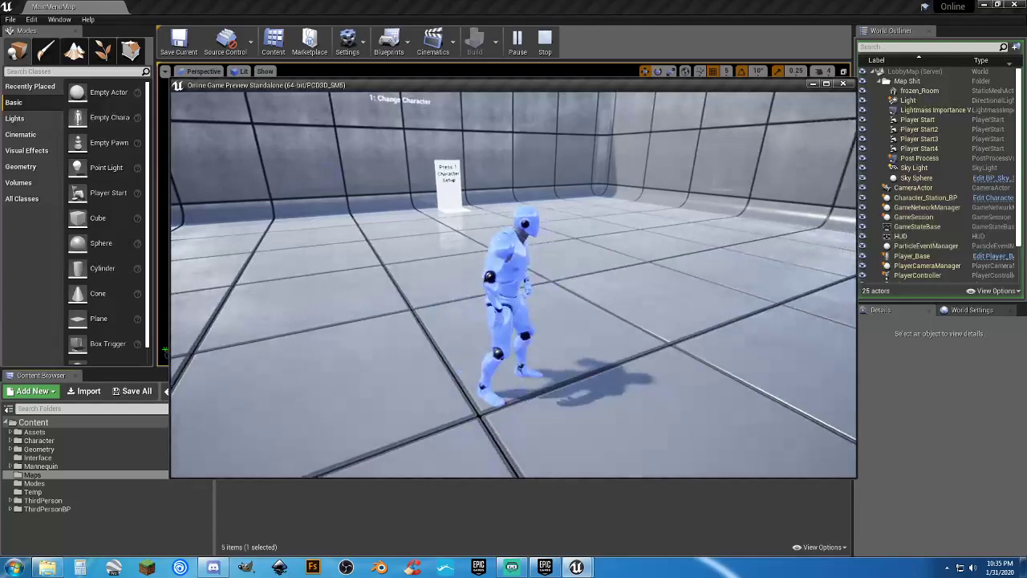
pyautogui.press('s')
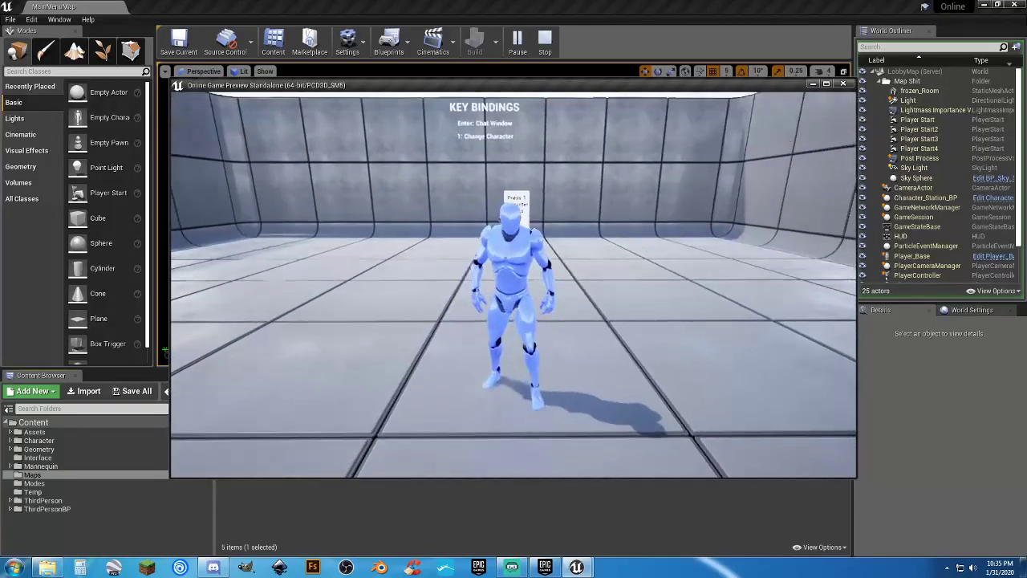
pyautogui.press('d')
# Return to the Character Setup station and change the character's body to RED, closing the setup window.
pyautogui.press('w')
pyautogui.press('space')
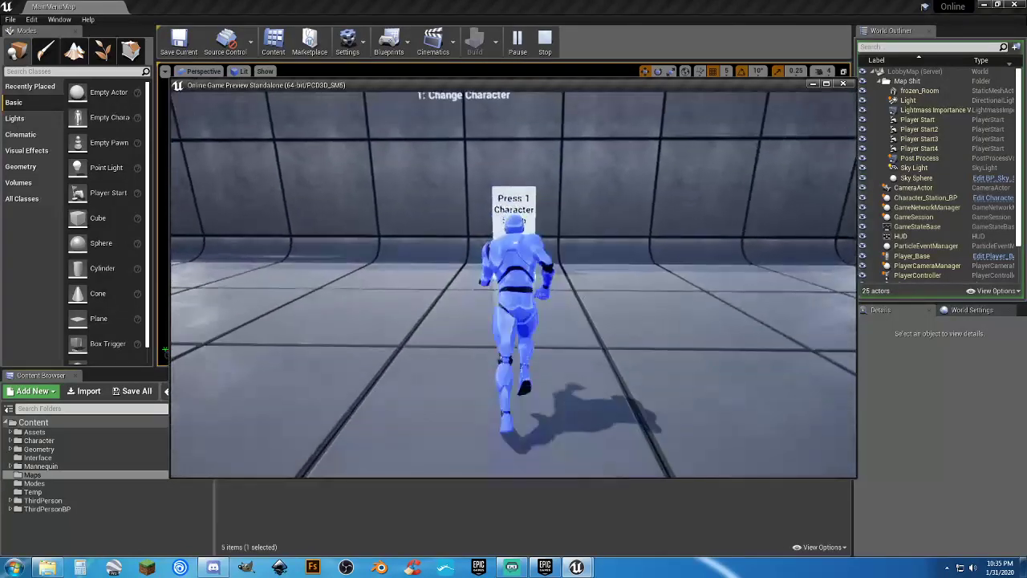
pyautogui.press('1')
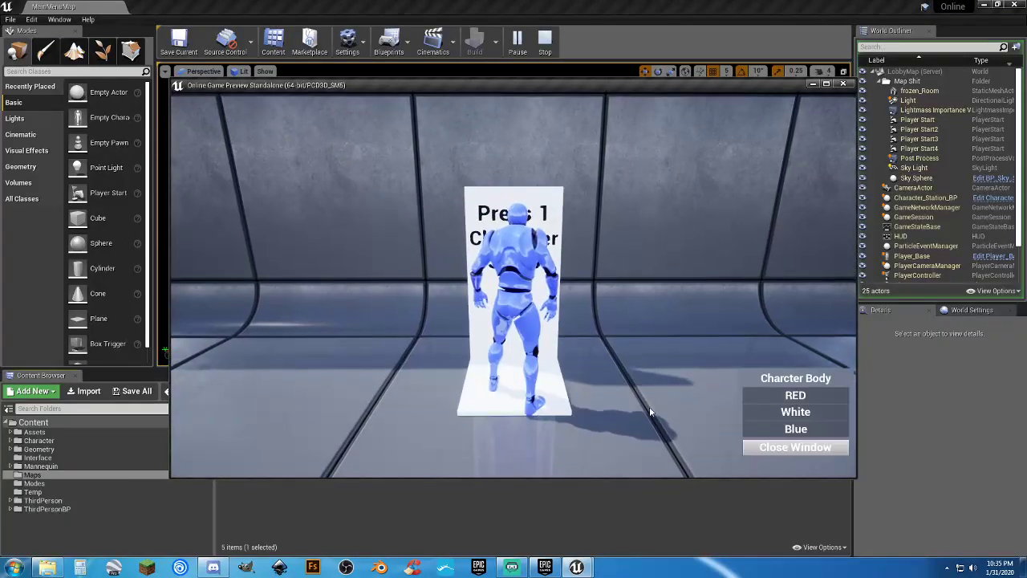
pyautogui.click(795, 394)
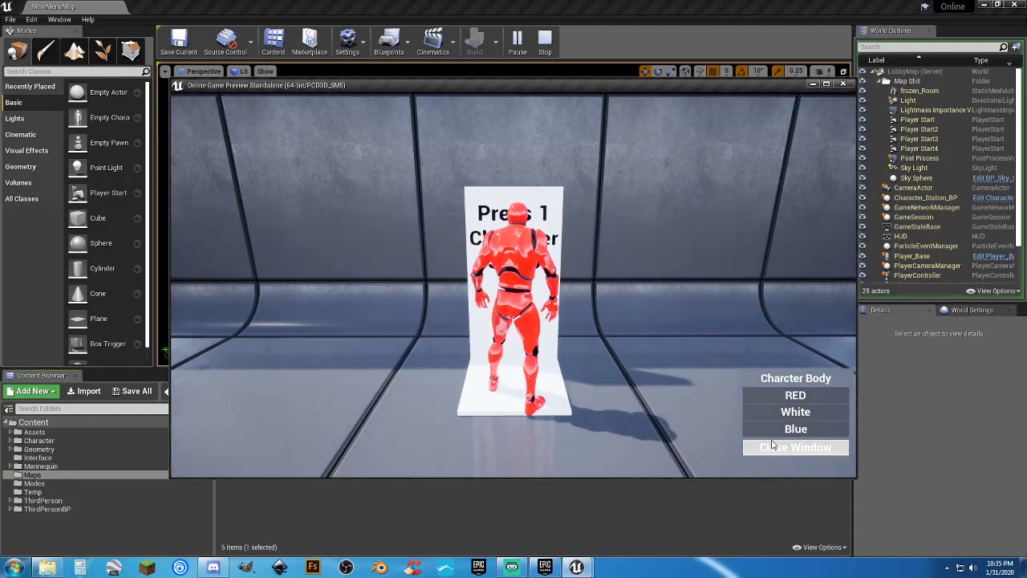
pyautogui.click(795, 447)
# Step away from the station, come back to review the Character Body options, and close them without choosing another color.
pyautogui.press('s')
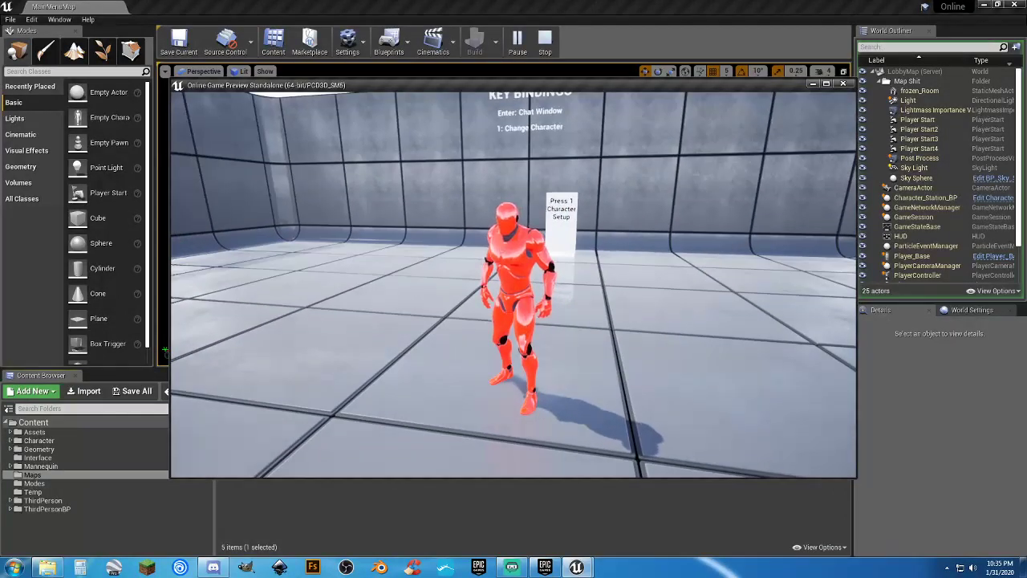
pyautogui.press('w')
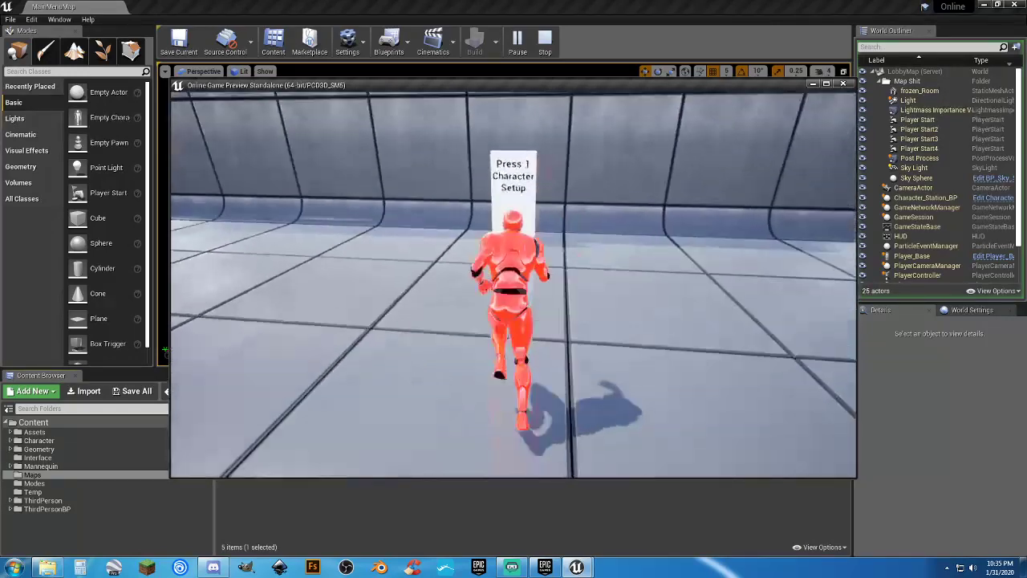
pyautogui.press('1')
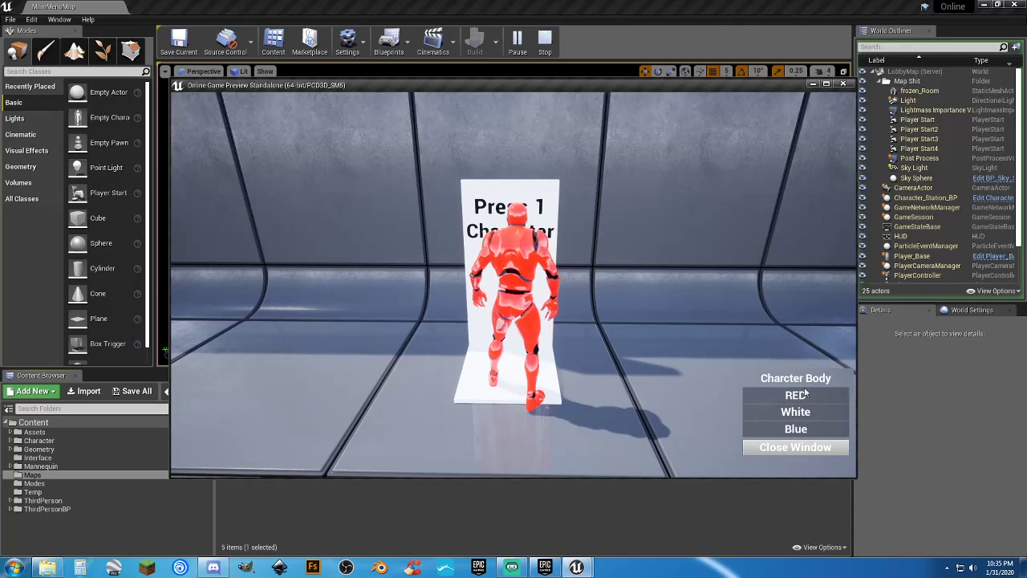
pyautogui.click(794, 447)
# Run the red character around the lobby to view the room, the key bindings wall and the Character Setup station.
pyautogui.press('s')
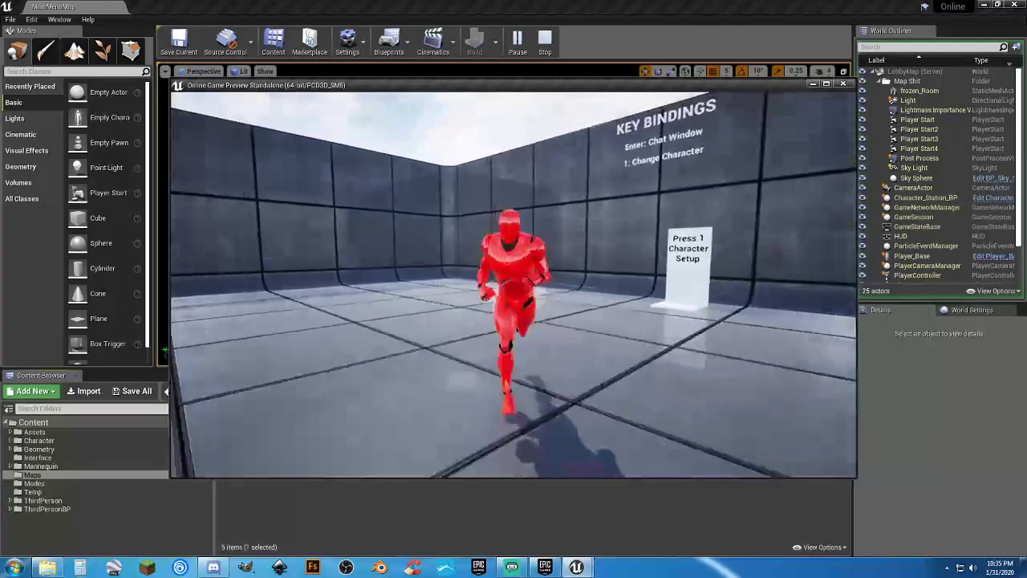
pyautogui.press('a')
pyautogui.press('s')
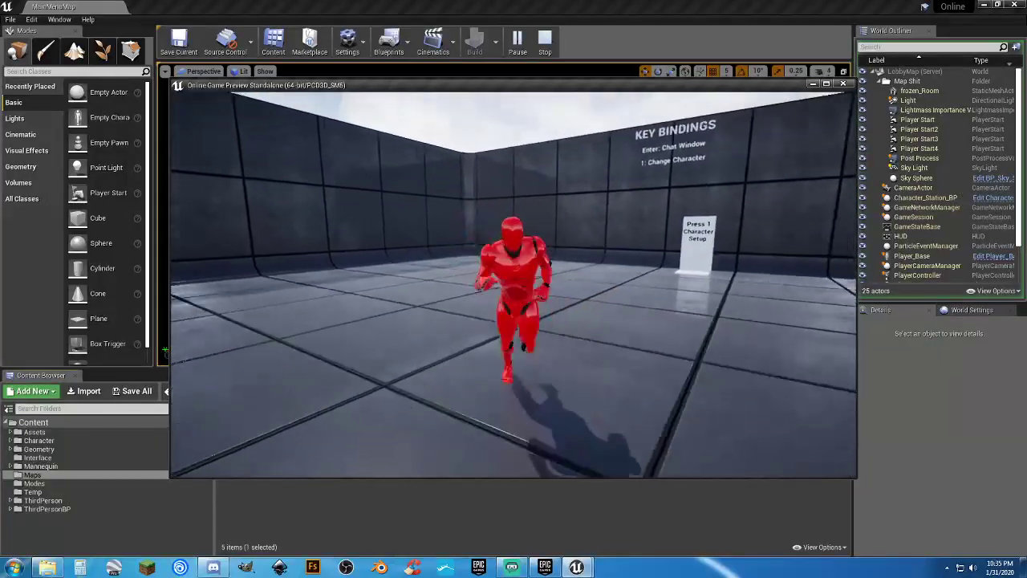
pyautogui.press('w')
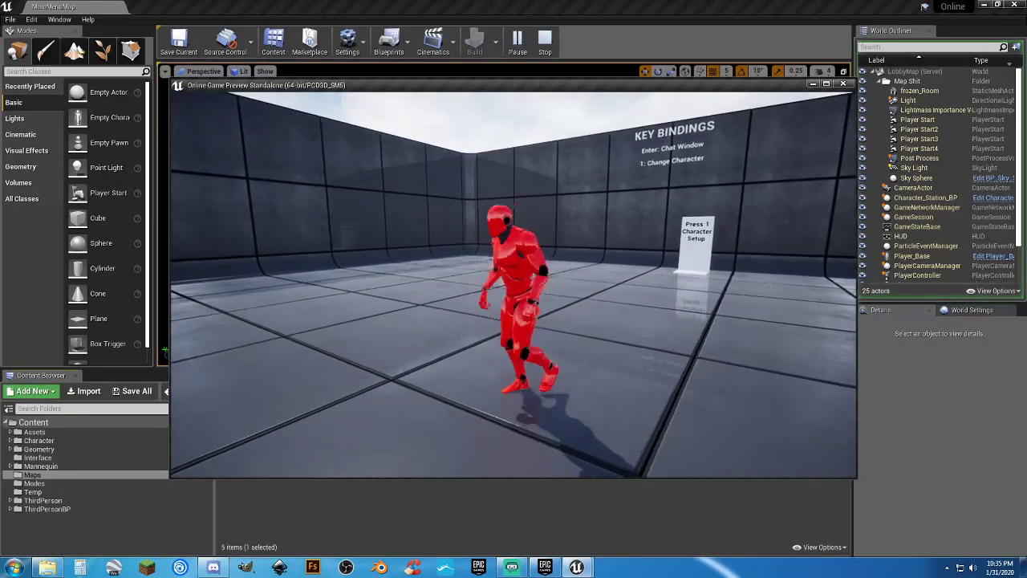
pyautogui.press('a')
pyautogui.press('s')
pyautogui.press('d')
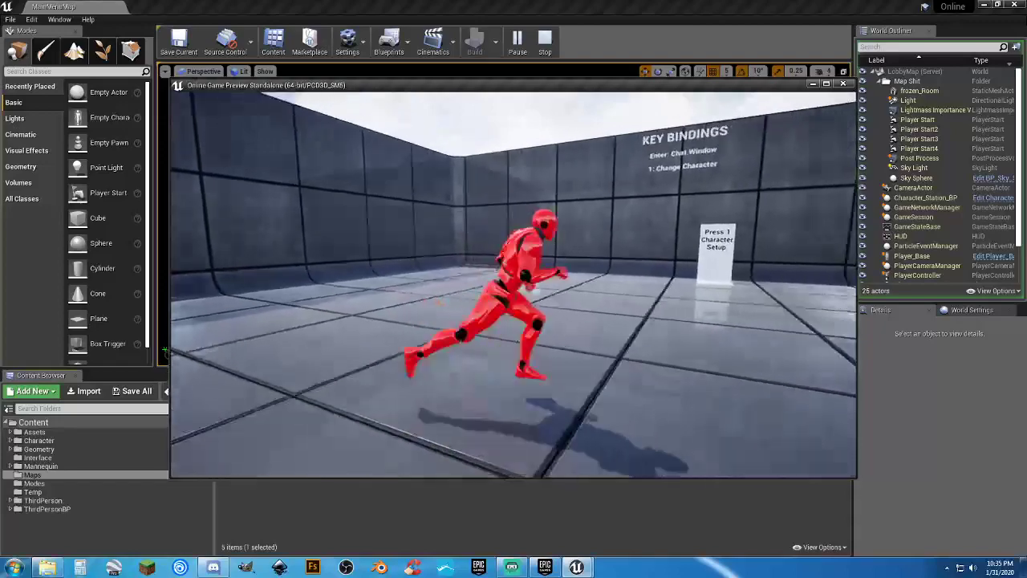
pyautogui.press('w')
pyautogui.press('s')
pyautogui.press('w')
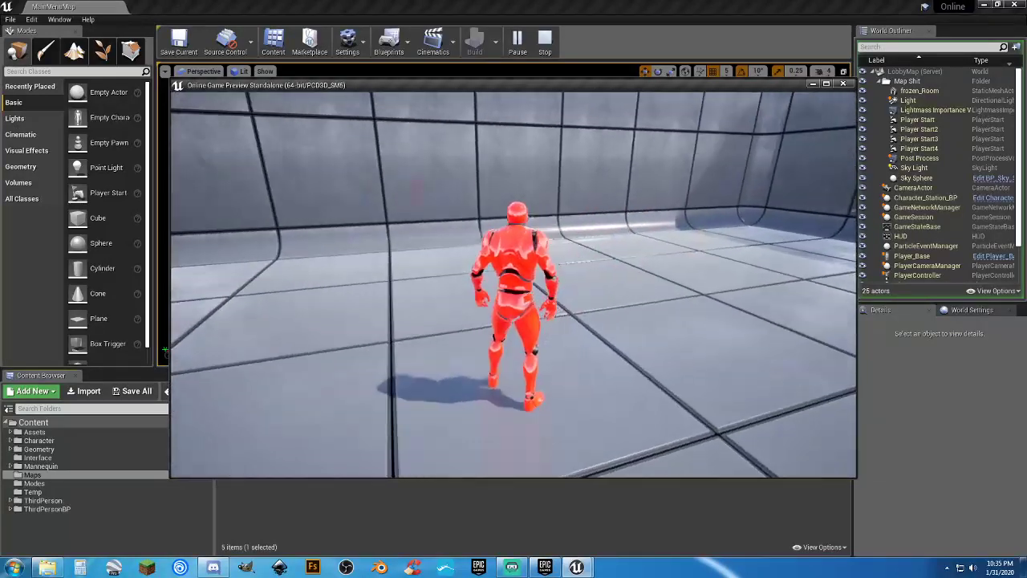
pyautogui.press('w')
pyautogui.press('d')
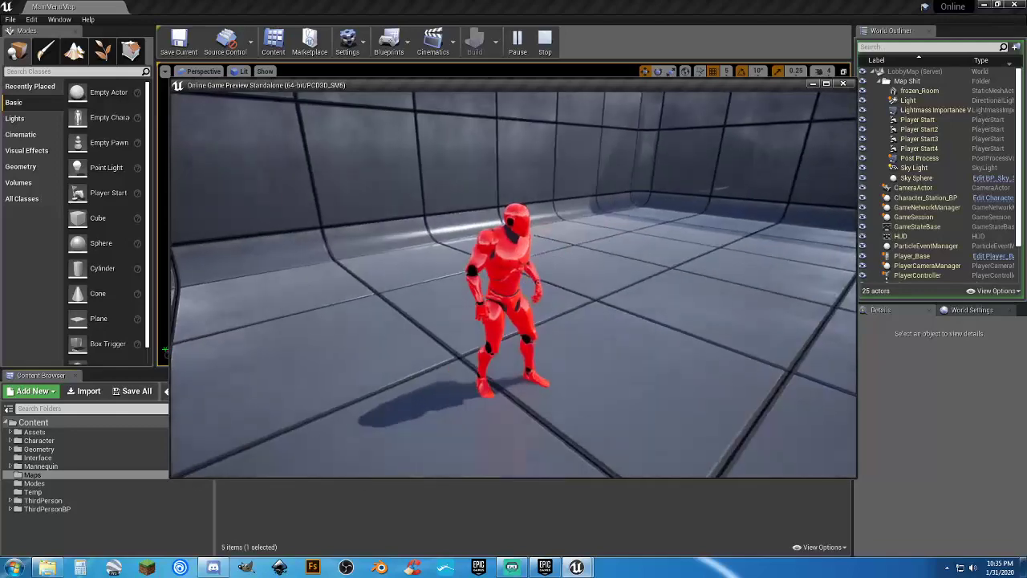
pyautogui.press('w')
pyautogui.press('d')
pyautogui.press('s')
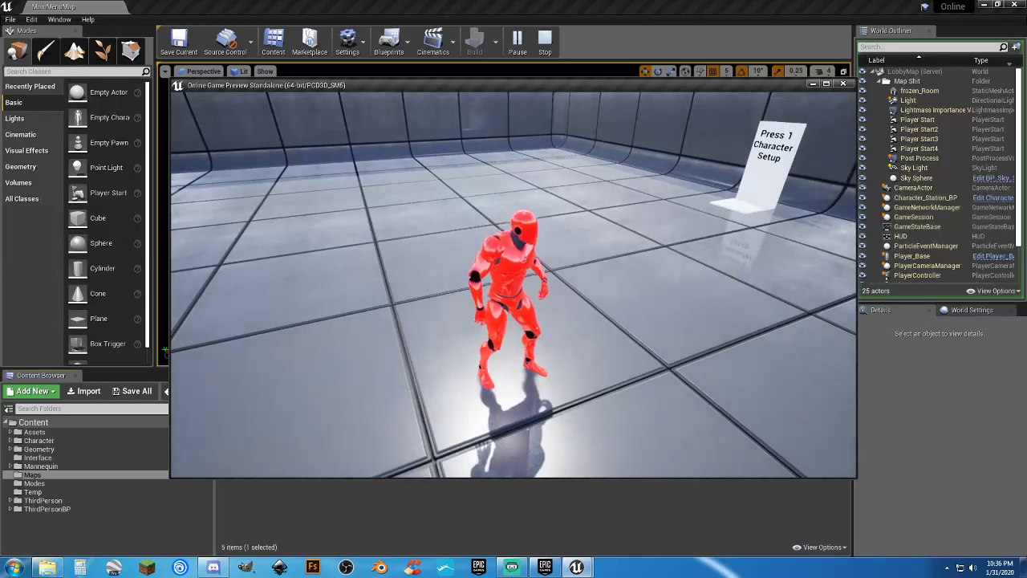
pyautogui.press('w')
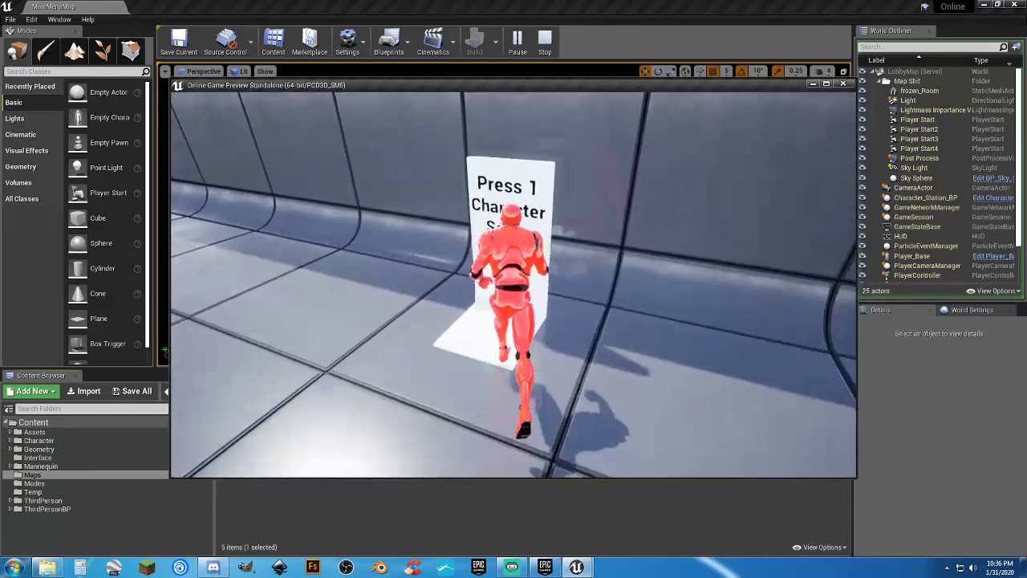
pyautogui.press('s')
pyautogui.press('s')
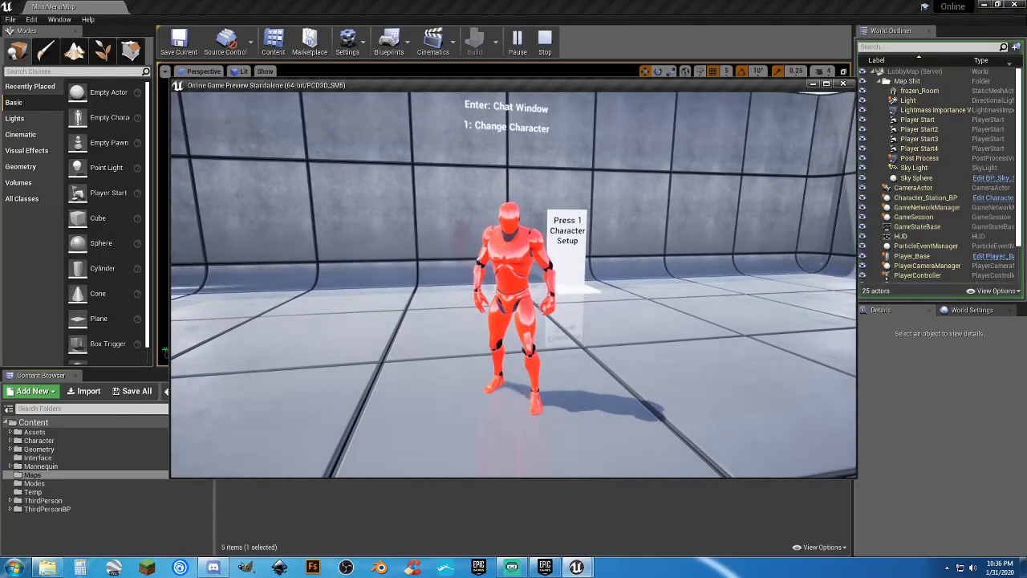
pyautogui.press('w')
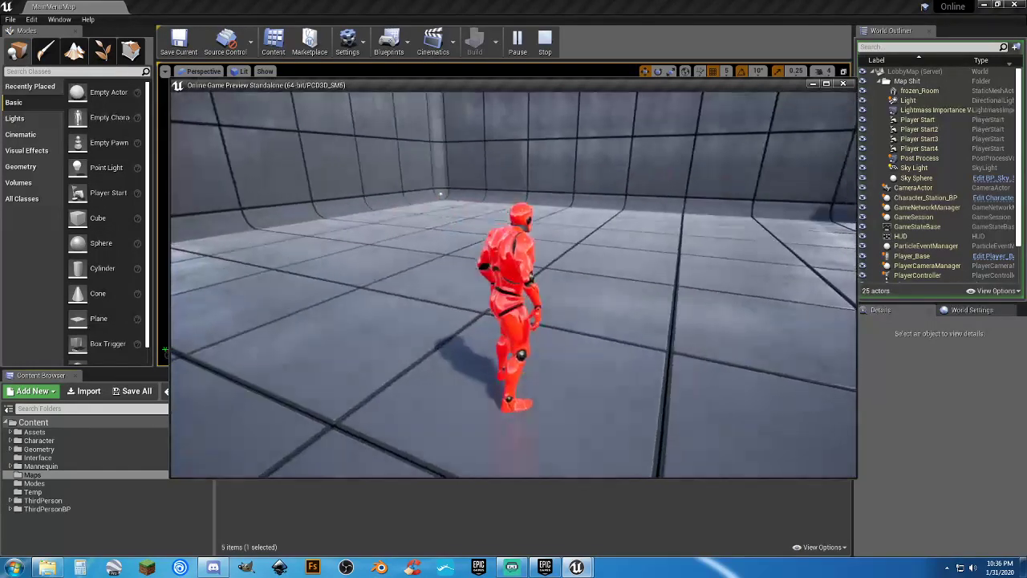
pyautogui.press('d')
pyautogui.press('w')
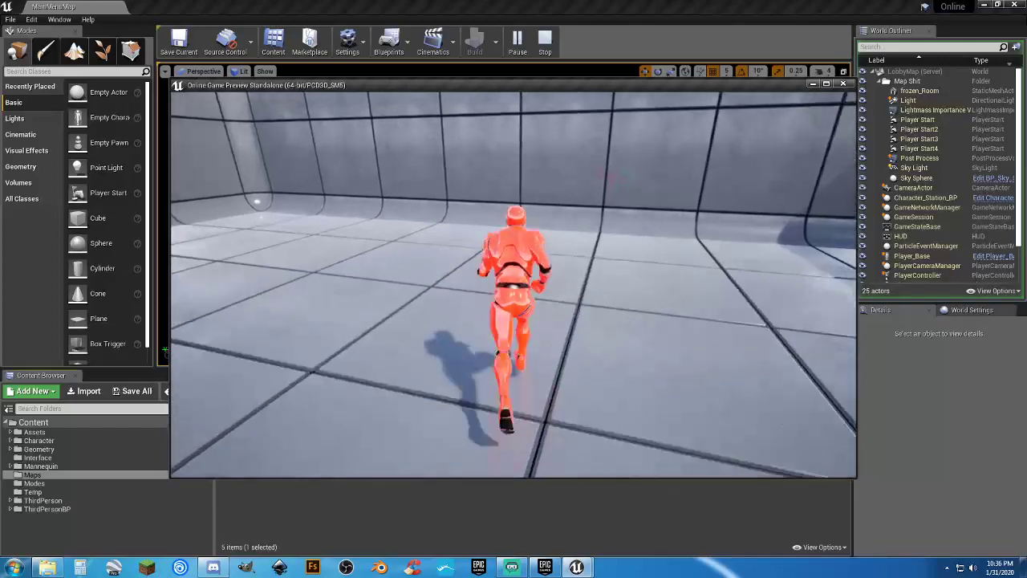
pyautogui.press('s')
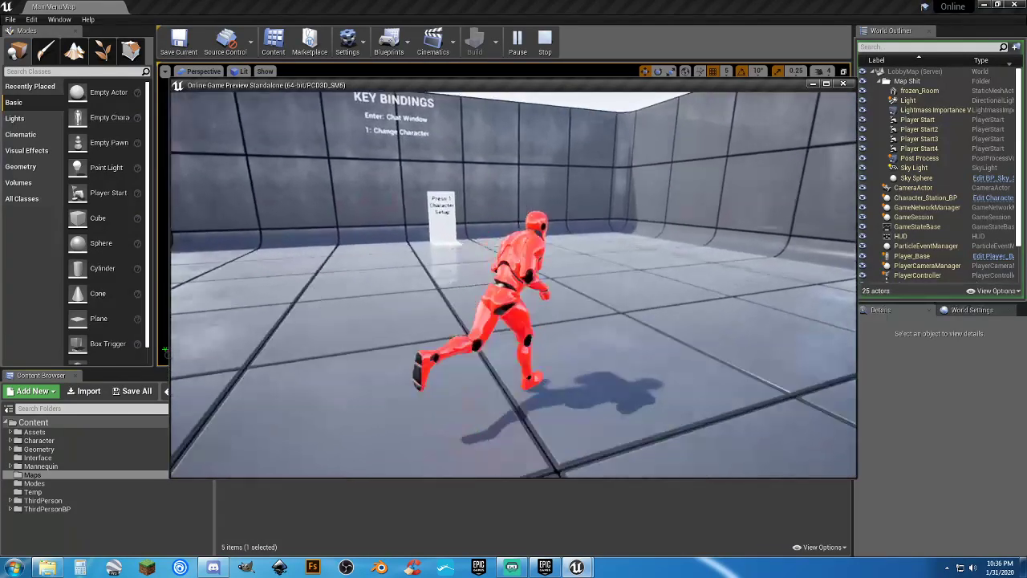
pyautogui.press('s')
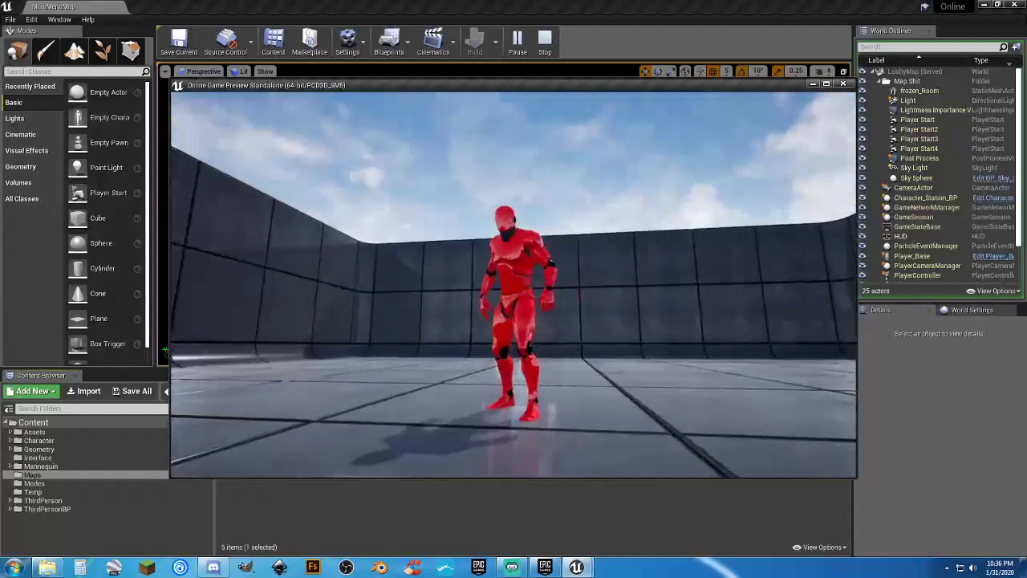
# Run and jump the red character across the lobby to show its movement near the key bindings wall.
pyautogui.press('w')
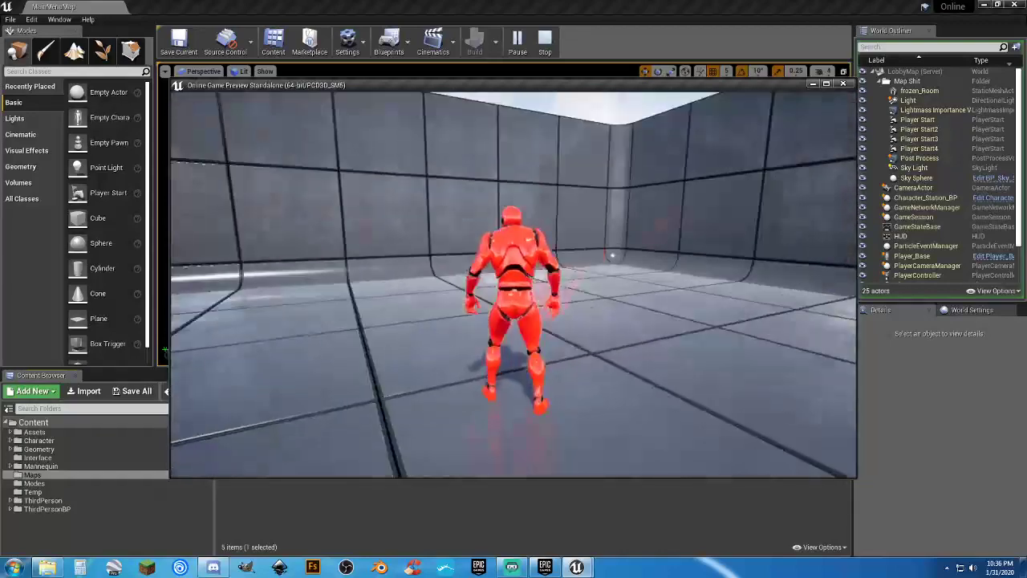
pyautogui.press('w')
pyautogui.press('space')
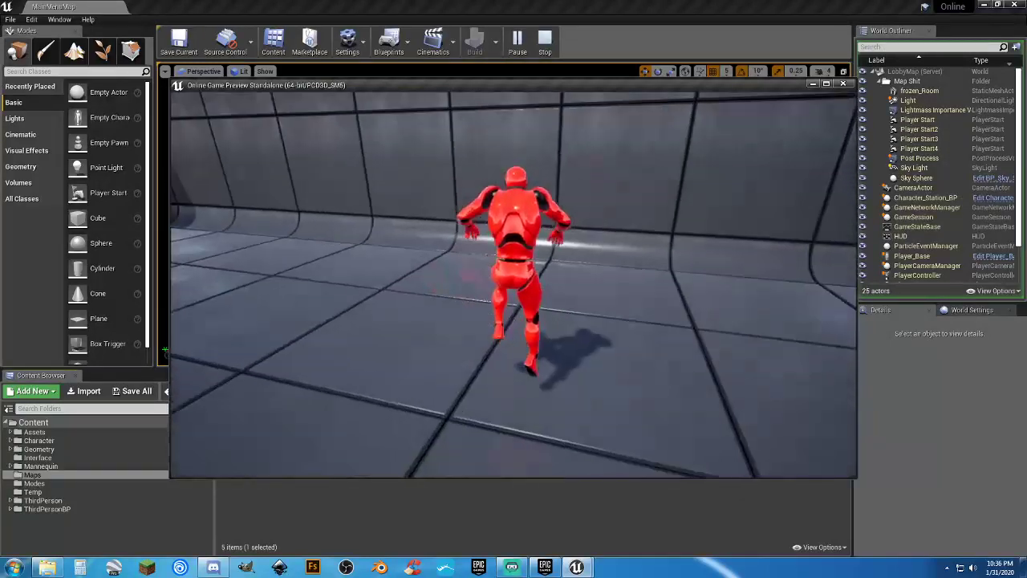
pyautogui.press('w')
pyautogui.press('space')
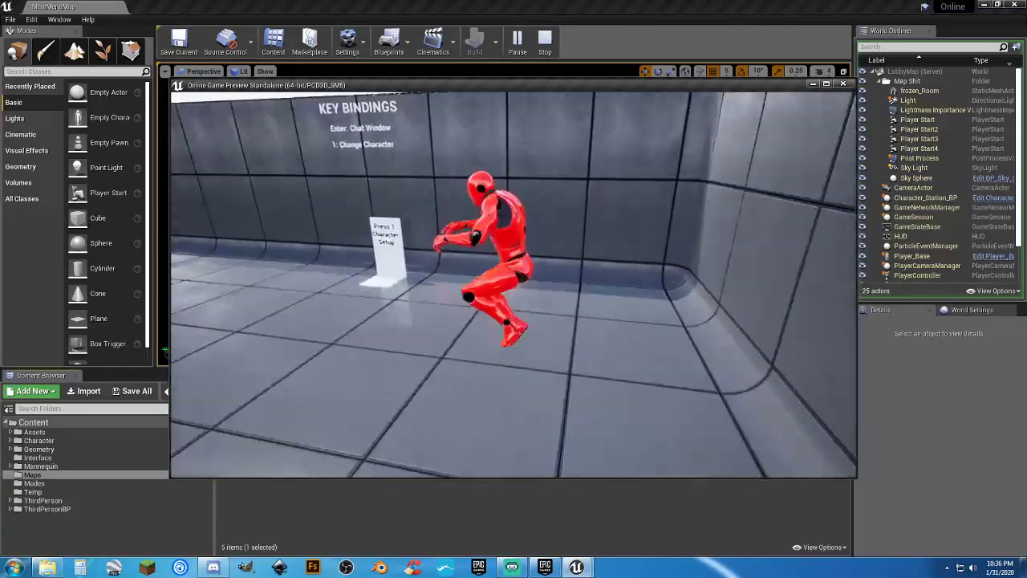
# Run the red character in changing directions on the open floor facing the Character Setup station to view its body from several sides.
pyautogui.press('a')
pyautogui.press('s')
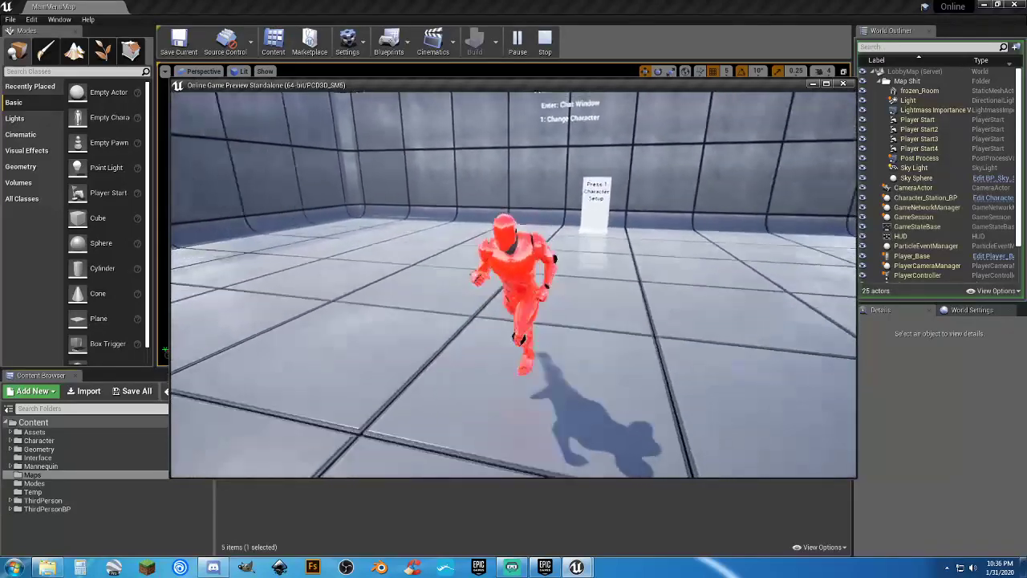
pyautogui.press('w')
pyautogui.press('d')
pyautogui.press('s')
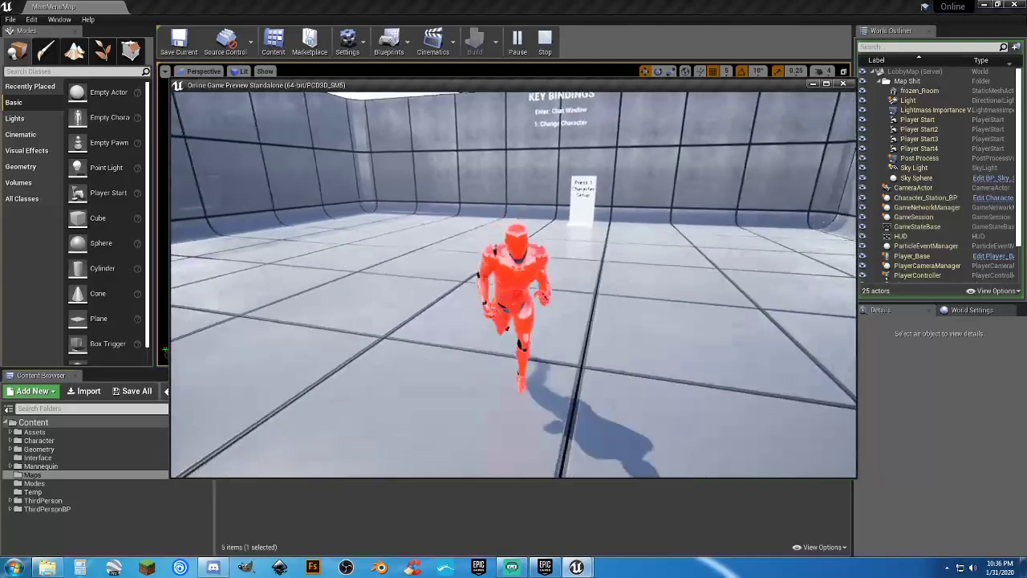
pyautogui.press('a')
pyautogui.press('w')
pyautogui.press('d')
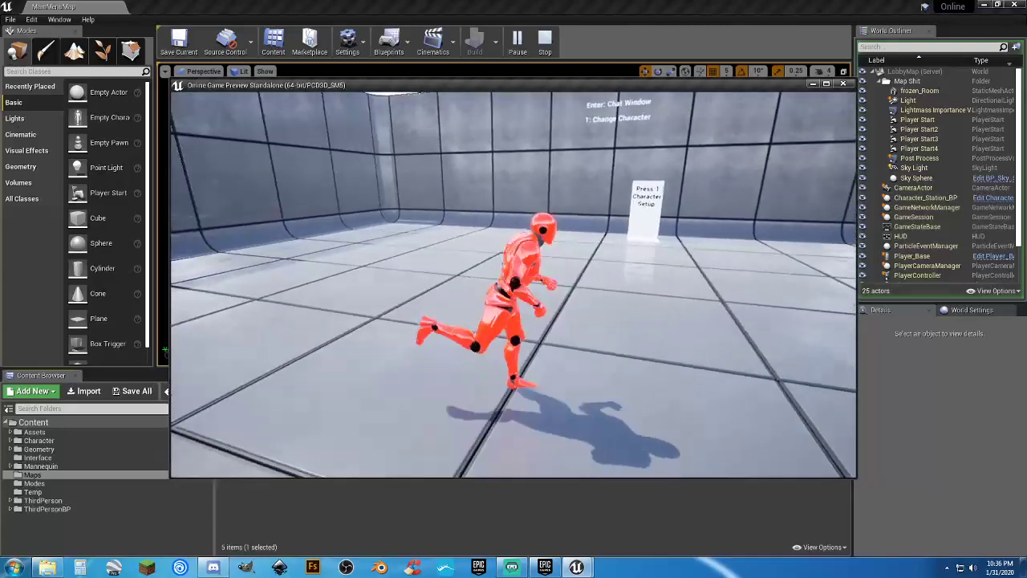
pyautogui.press('s')
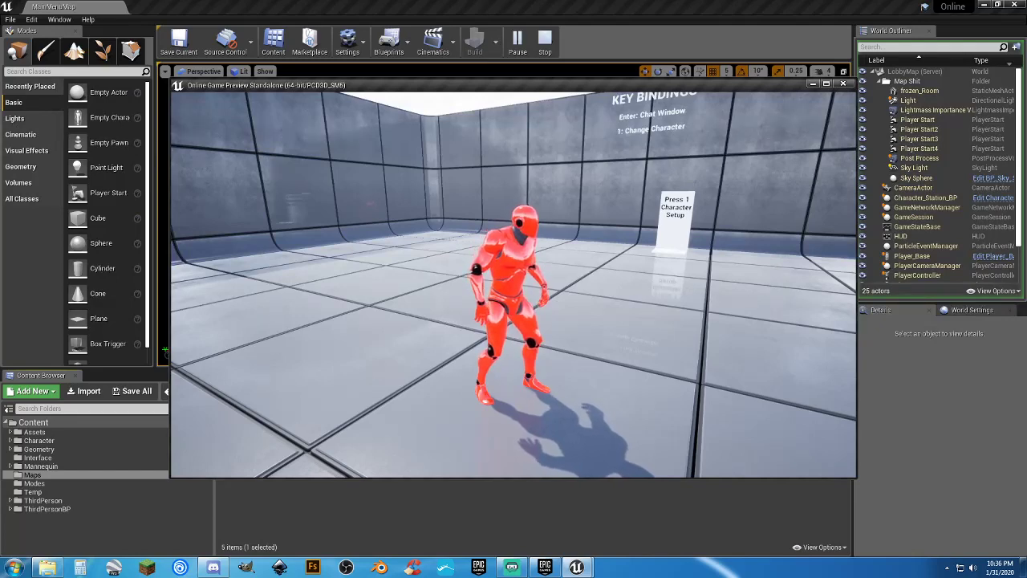
# Run the red character toward the Character Setup station, back away from it, and head toward it again.
pyautogui.press('w')
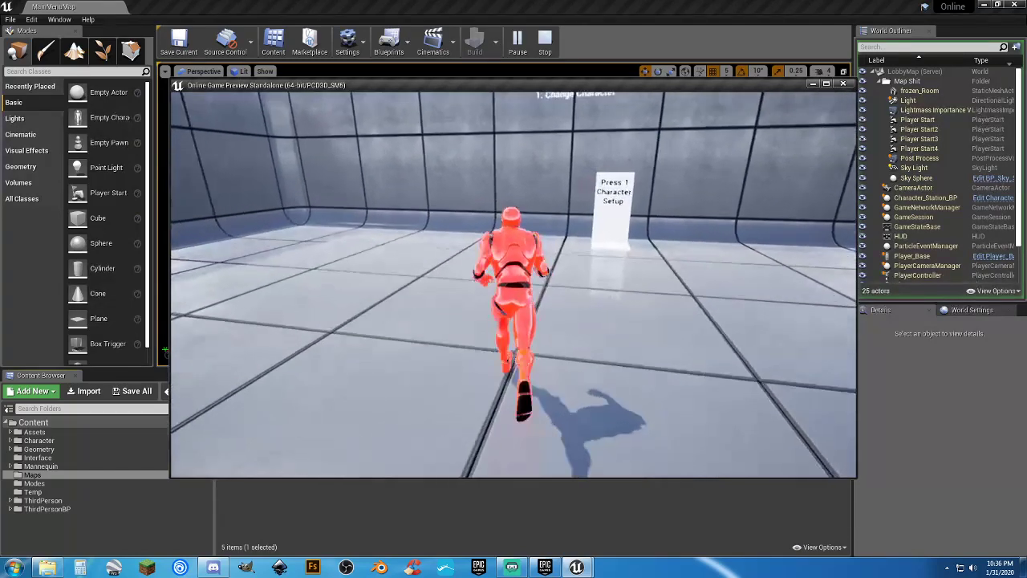
pyautogui.press('a')
pyautogui.press('s')
pyautogui.press('s')
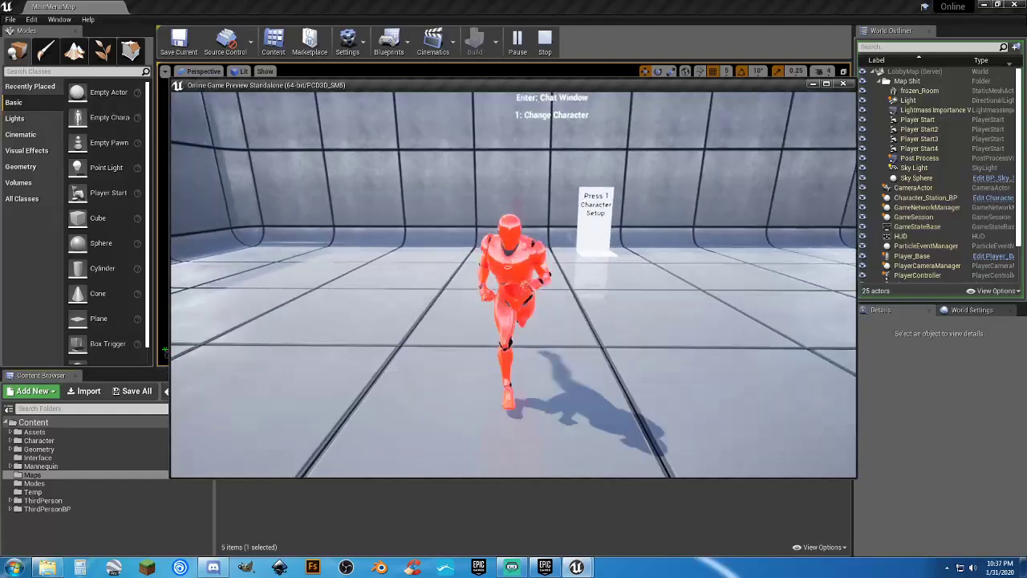
pyautogui.press('w')
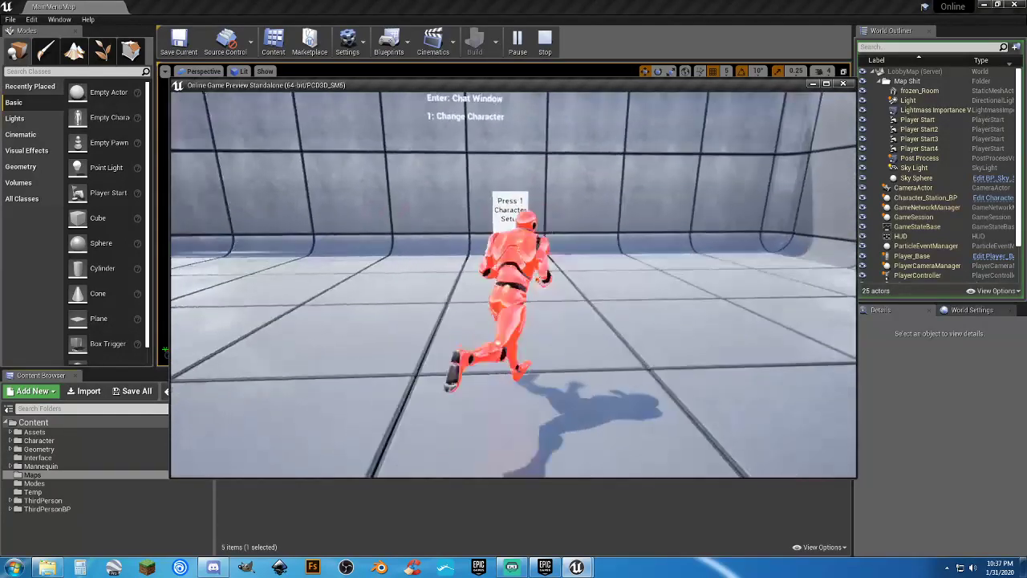
# Run the red character around the lobby in the game preview to check its movement from different directions.
pyautogui.press('w')
pyautogui.press('s')
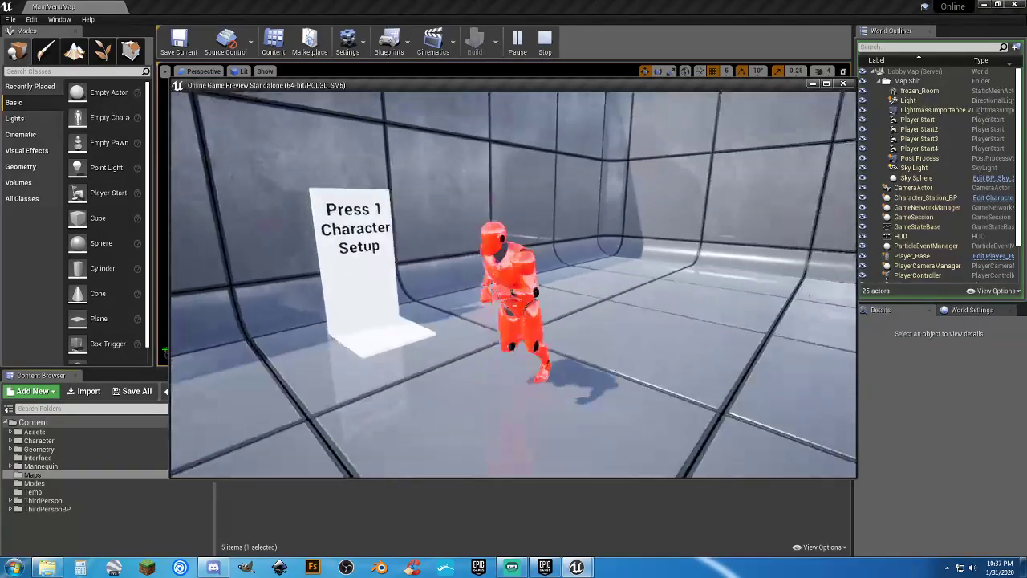
pyautogui.press('d')
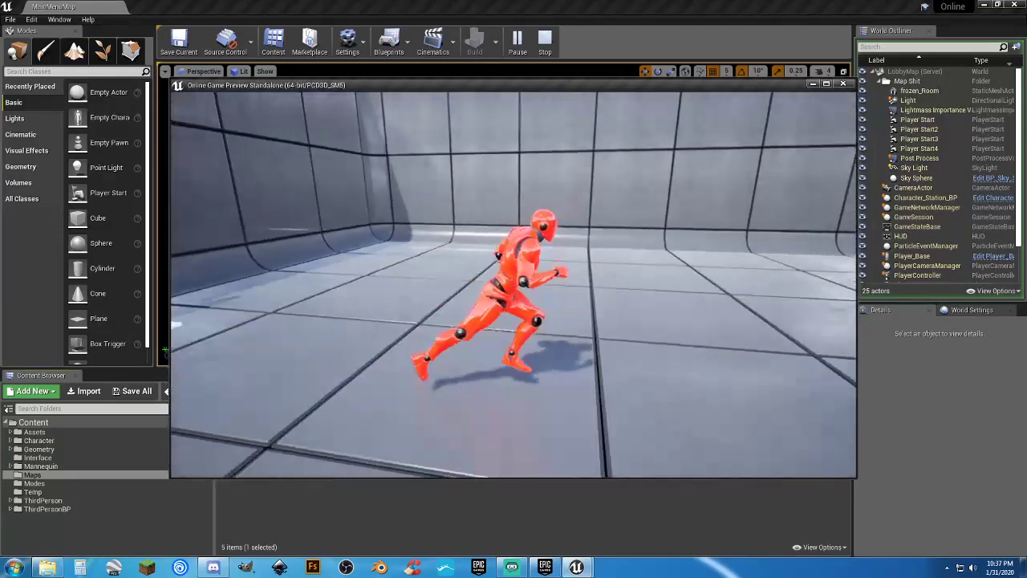
pyautogui.press('s')
pyautogui.press('a')
pyautogui.press('s')
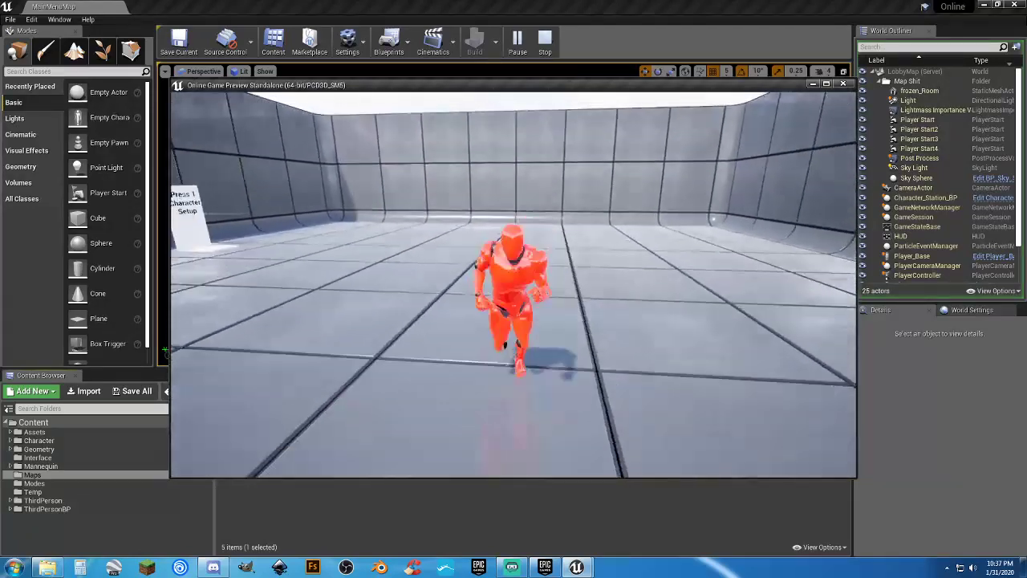
pyautogui.press('w')
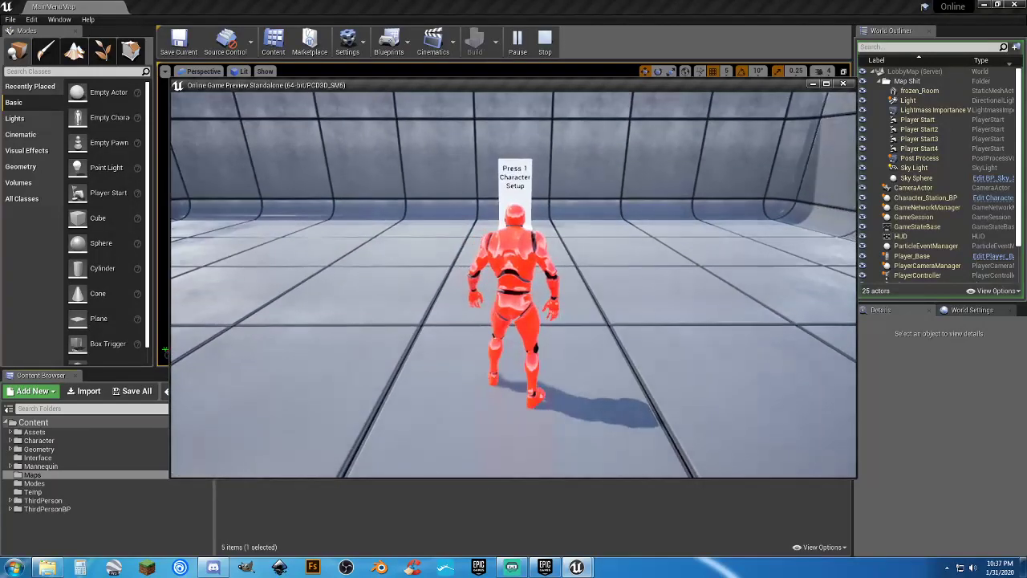
# Run the character to the Character Setup station and change its body to Blue.
pyautogui.press('d')
pyautogui.press('w')
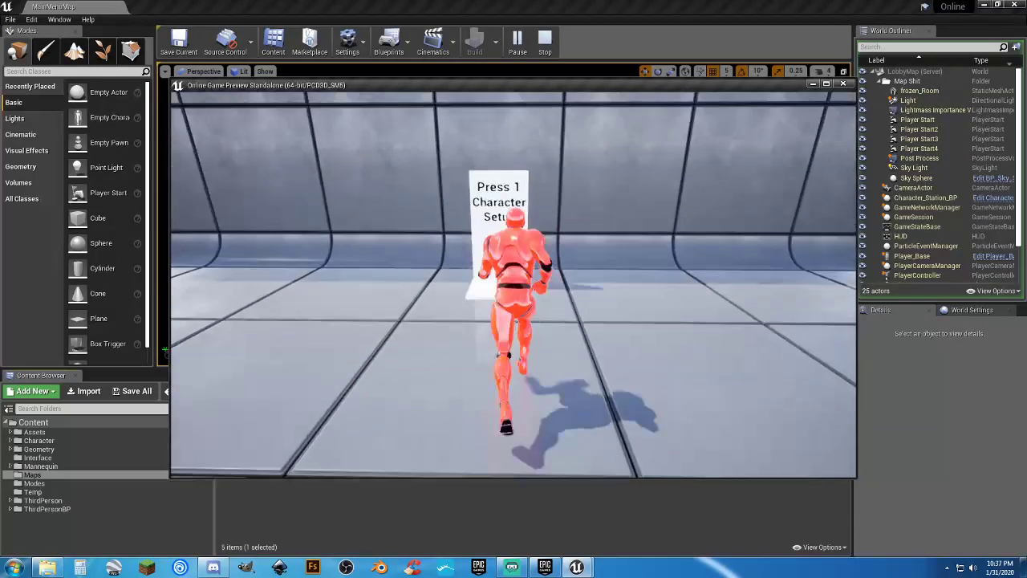
pyautogui.press('d')
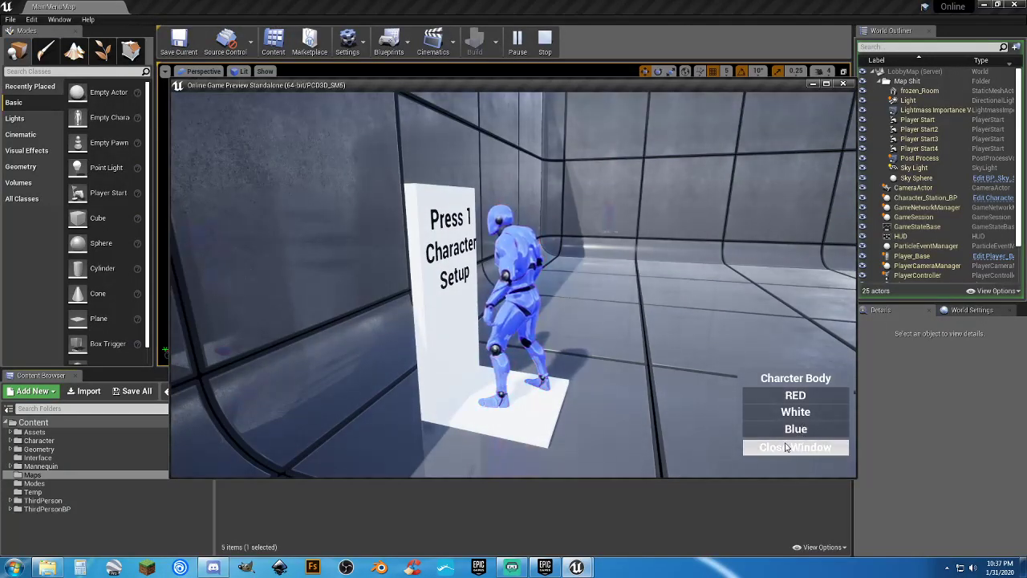
# Close the character body window and run the blue character around the lobby to check its new look and movement.
pyautogui.press('d')
pyautogui.press('s')
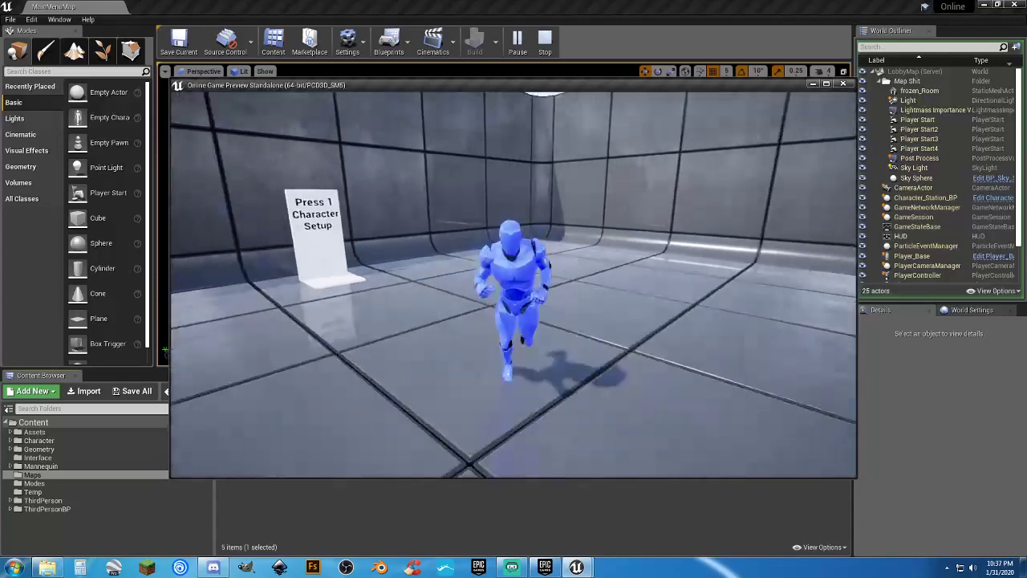
pyautogui.press('d')
pyautogui.press('w')
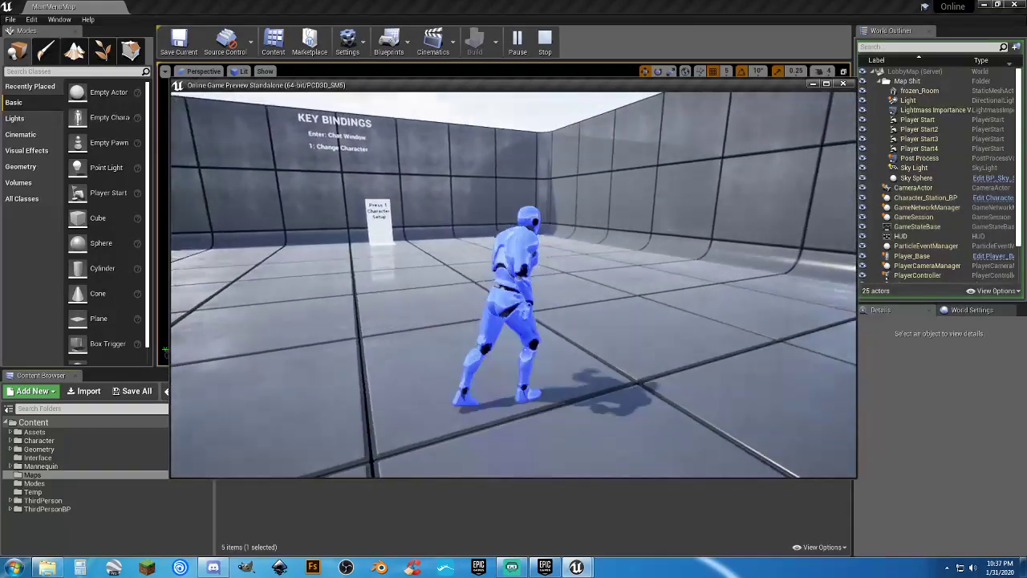
pyautogui.press('s')
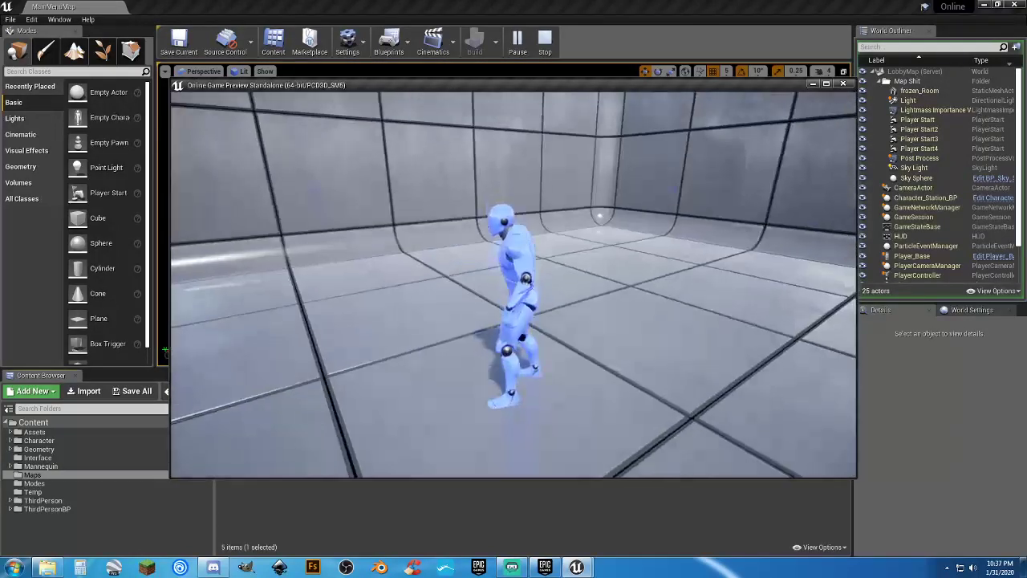
pyautogui.press('w')
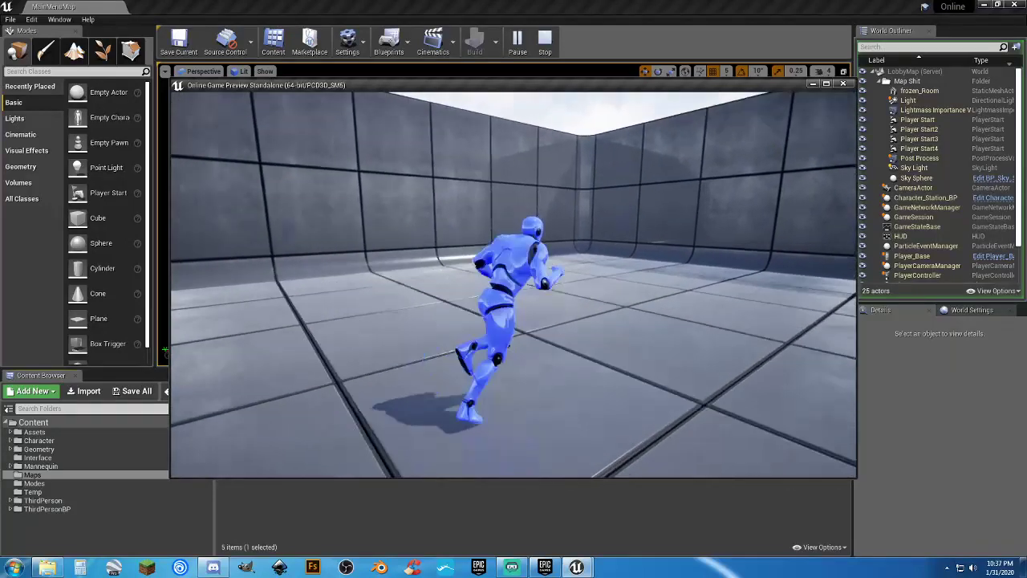
pyautogui.press('a')
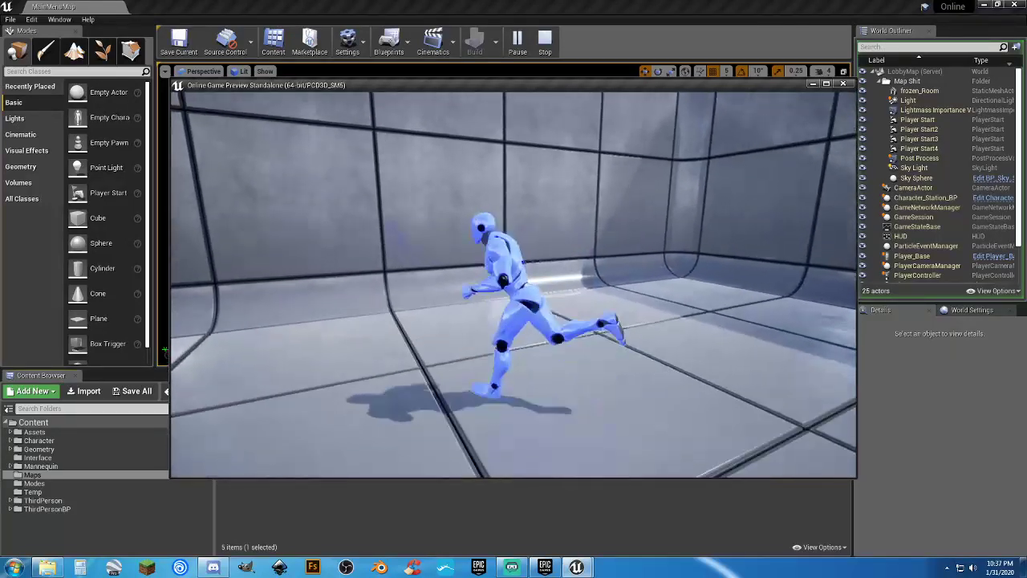
pyautogui.press('s')
pyautogui.press('d')
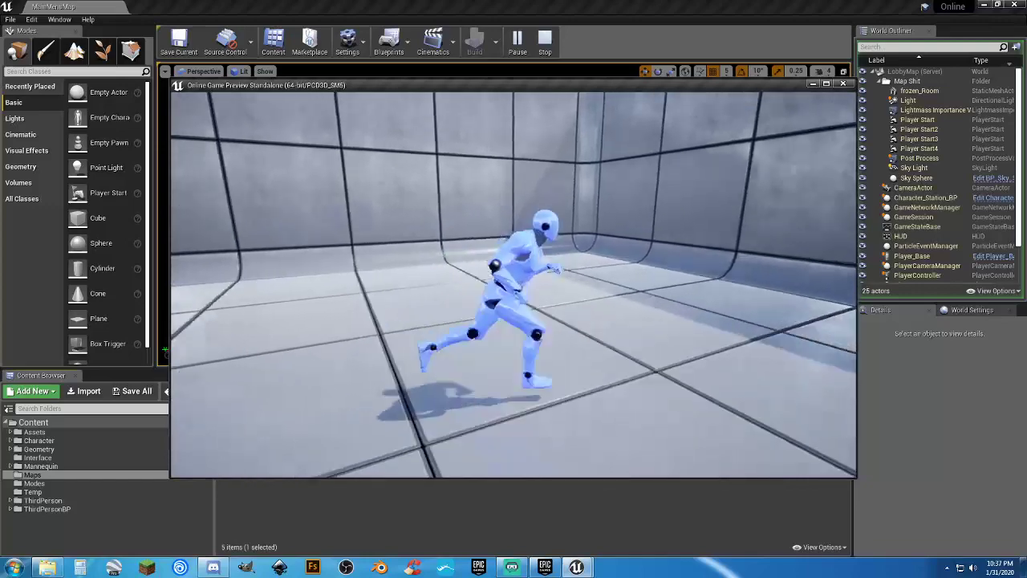
pyautogui.press('s')
pyautogui.press('d')
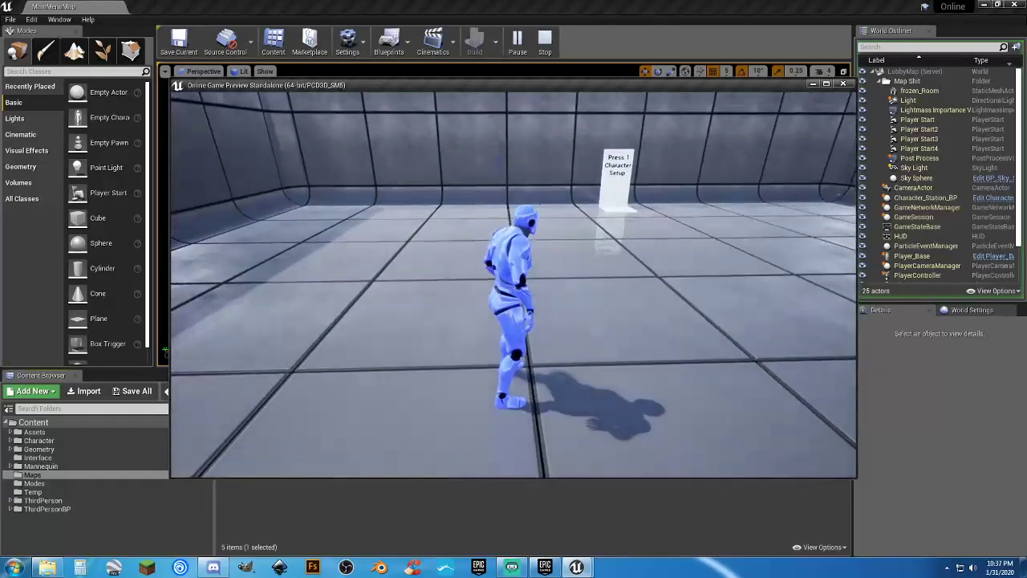
pyautogui.press('w')
pyautogui.press('w')
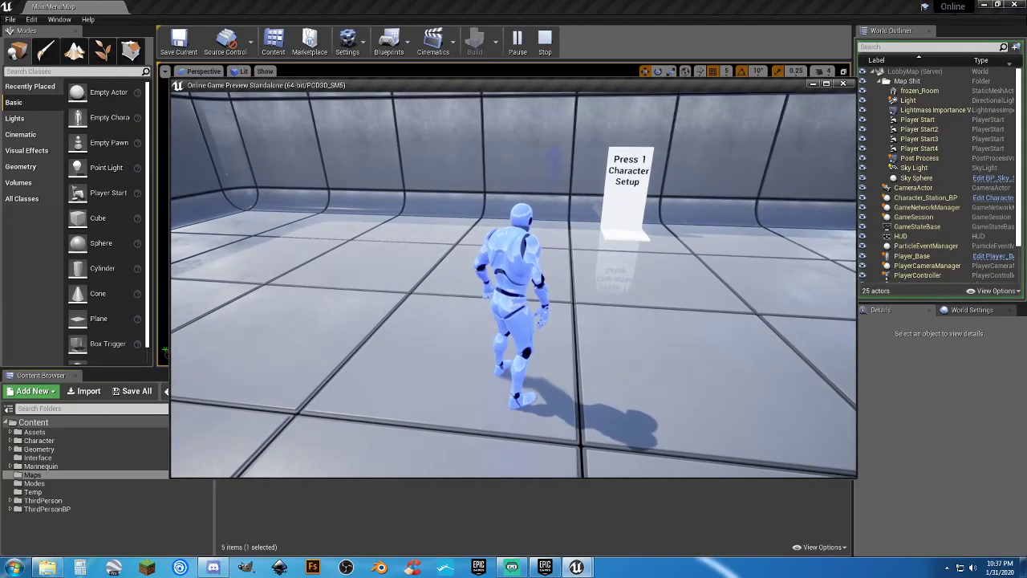
# Quit the game preview and close the Online project's editor.
pyautogui.press('Escape')
pyautogui.click(759, 454)
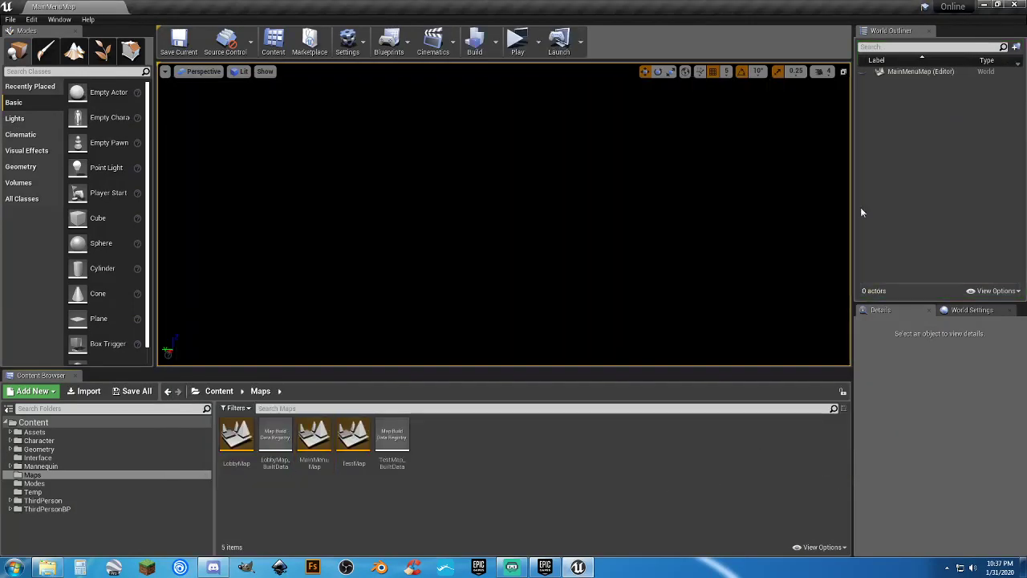
pyautogui.click(1015, 5)
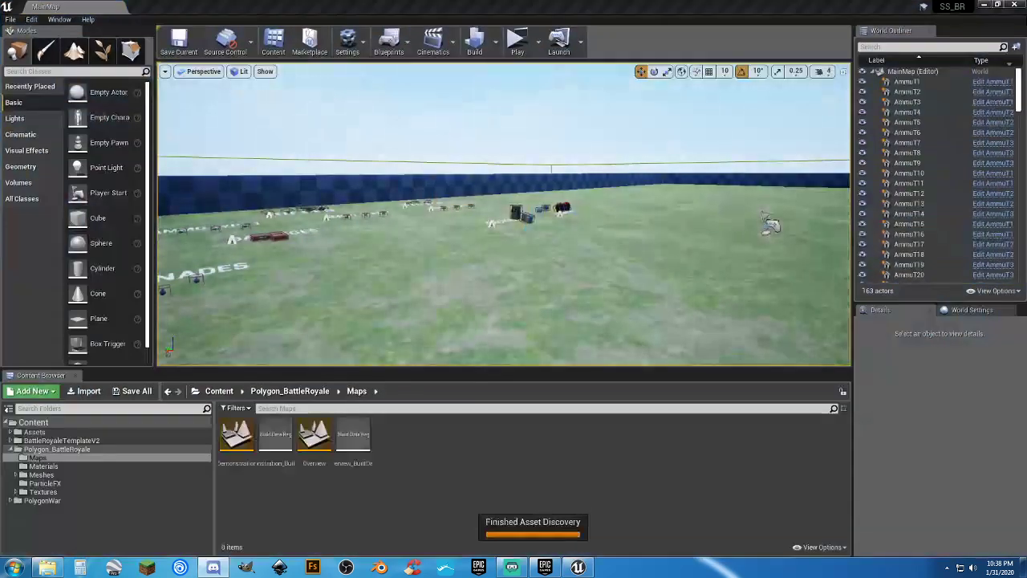
# Bring the Discord window over the SS_BR project to view the demo links in the bbg-demos channel, and move it back off screen.
pyautogui.moveTo(1026, 48); pyautogui.dragTo(925, 27)
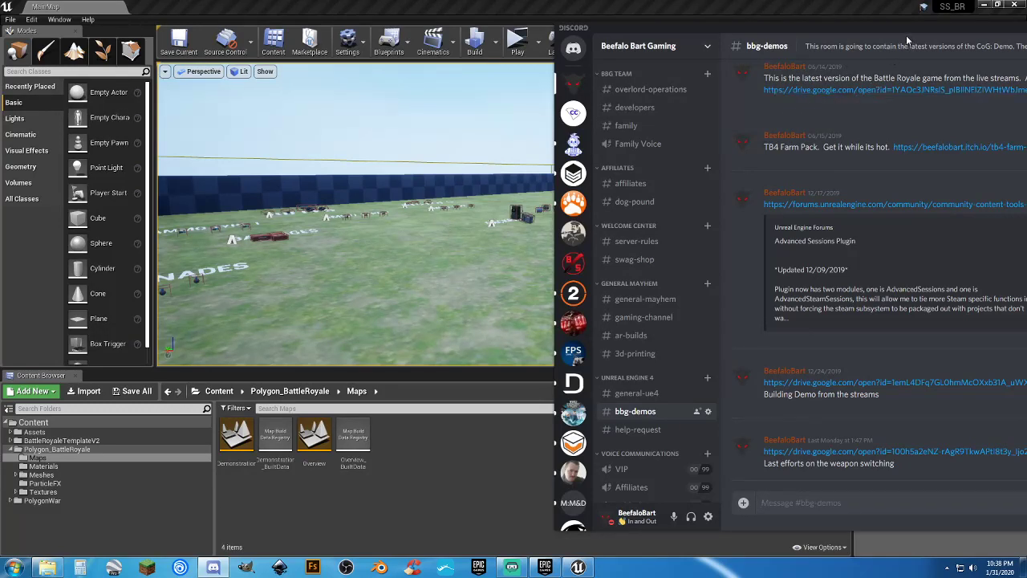
pyautogui.moveTo(906, 35); pyautogui.dragTo(688, 32)
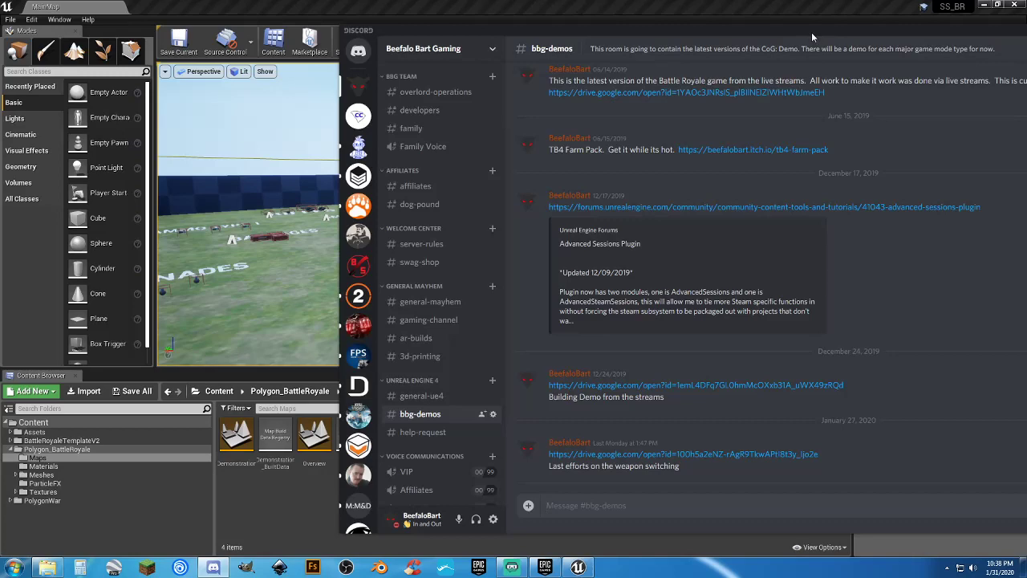
pyautogui.moveTo(811, 31); pyautogui.dragTo(808, 36)
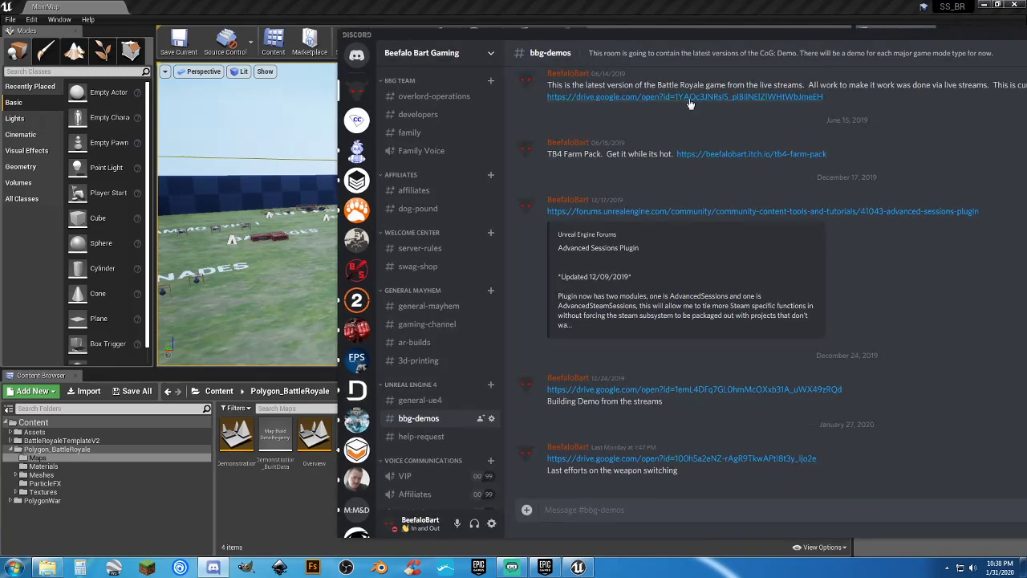
pyautogui.moveTo(737, 34); pyautogui.dragTo(1026, 24)
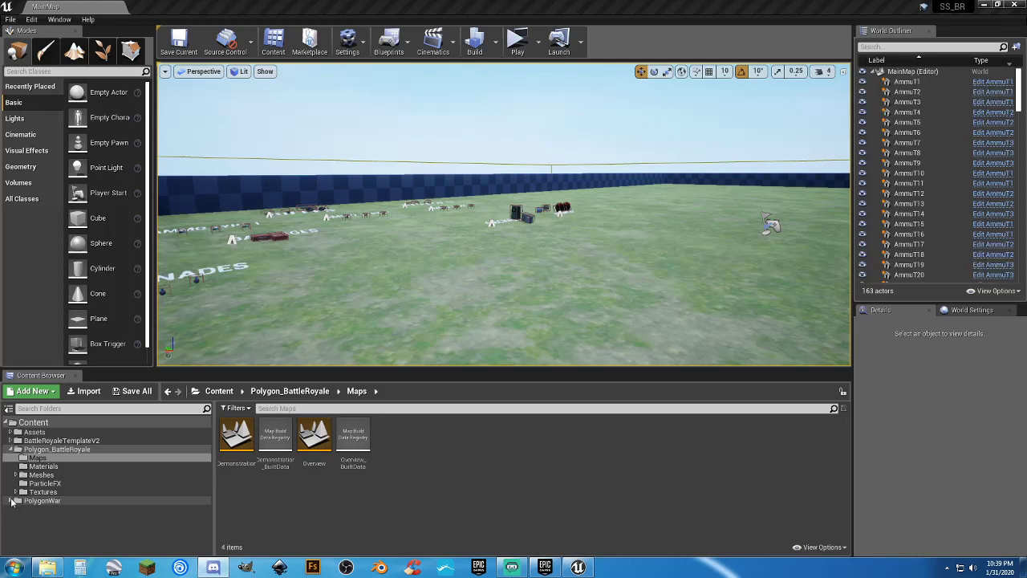
# Open the Demonstration map from the Polygon_BattleRoyale Maps folder and look over its container yard.
pyautogui.doubleClick(238, 449)
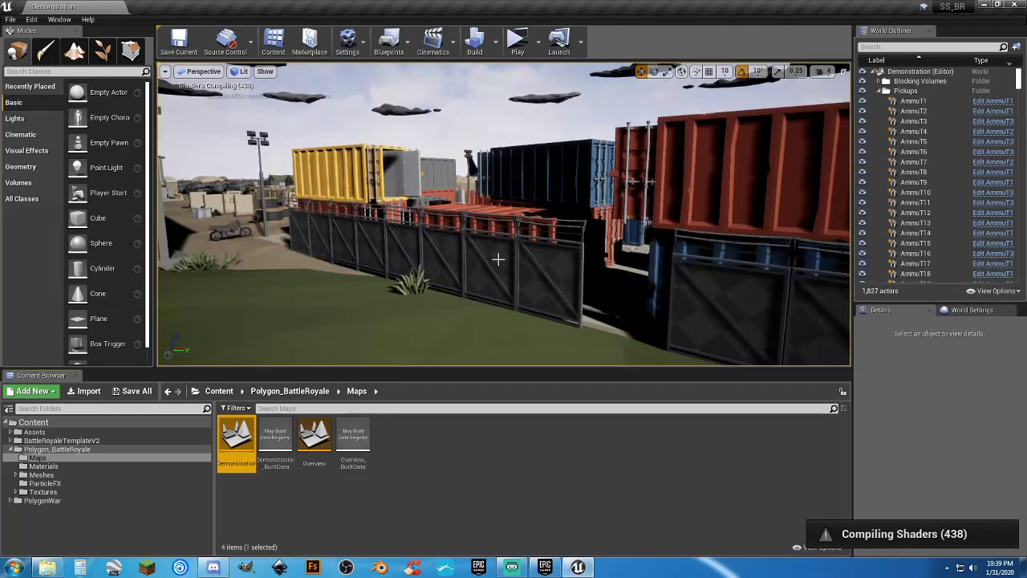
pyautogui.moveTo(498, 259); pyautogui.dragTo(176, 287, button='right')
pyautogui.moveTo(449, 251); pyautogui.dragTo(496, 256, button='right')
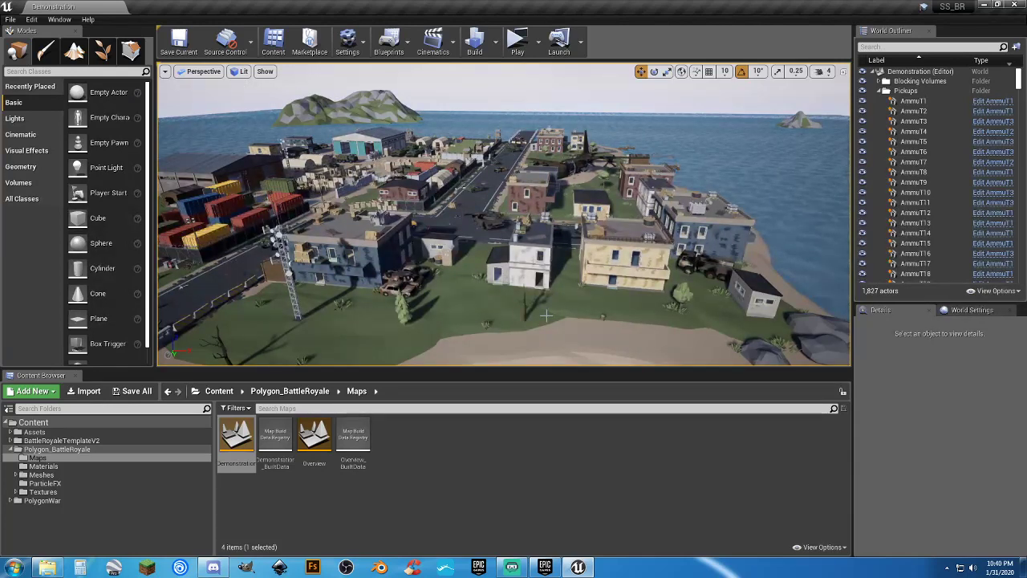
# Examine the Demonstration map's town buildings, placed item pickups, crashed structures and military base.
pyautogui.moveTo(512, 317)
pyautogui.mouseDown(button='right')
pyautogui.moveTo(706, 282)
pyautogui.moveTo(678, 277)
pyautogui.moveTo(715, 259)
pyautogui.moveTo(512, 317)
pyautogui.mouseUp(button='right')
pyautogui.press('w')
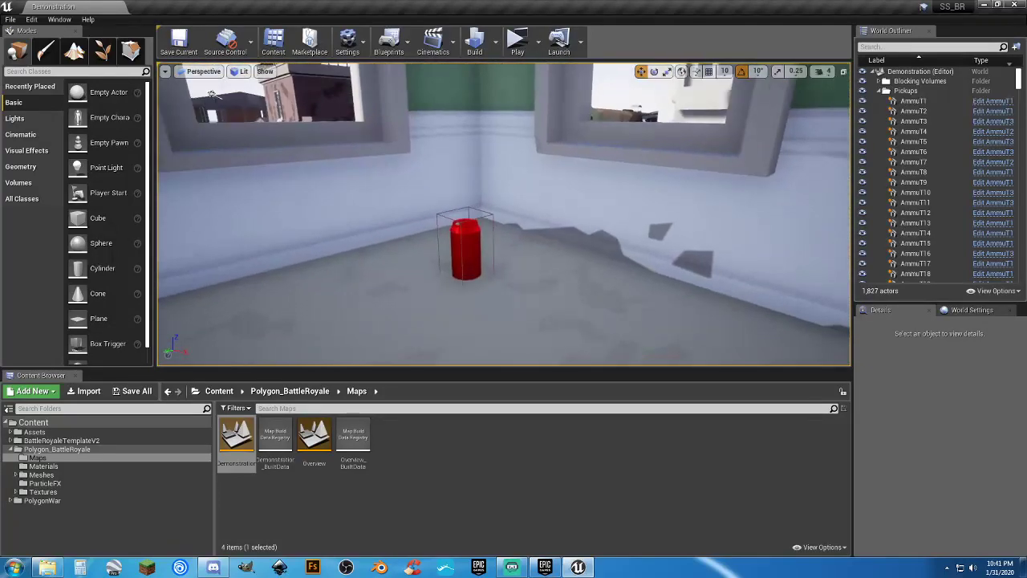
pyautogui.moveTo(511, 317); pyautogui.dragTo(512, 317, button='right')
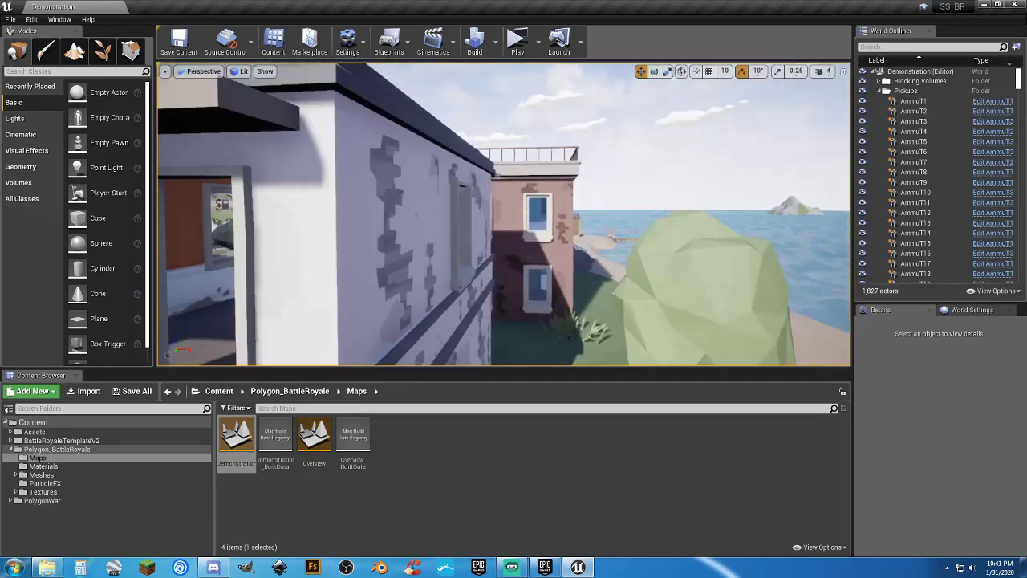
pyautogui.moveTo(512, 317); pyautogui.dragTo(512, 317, button='right')
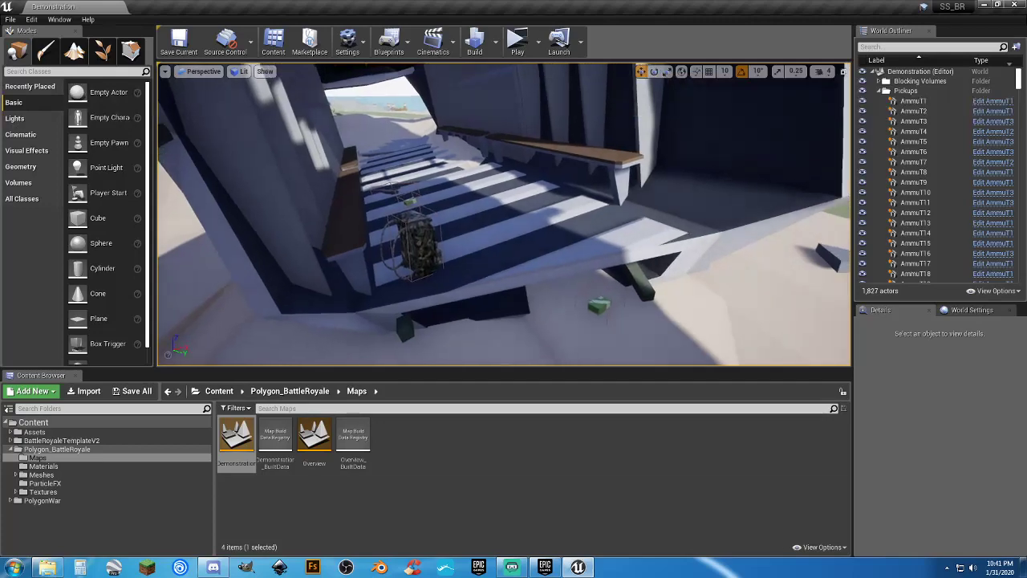
pyautogui.moveTo(512, 317); pyautogui.dragTo(211, 162, button='right')
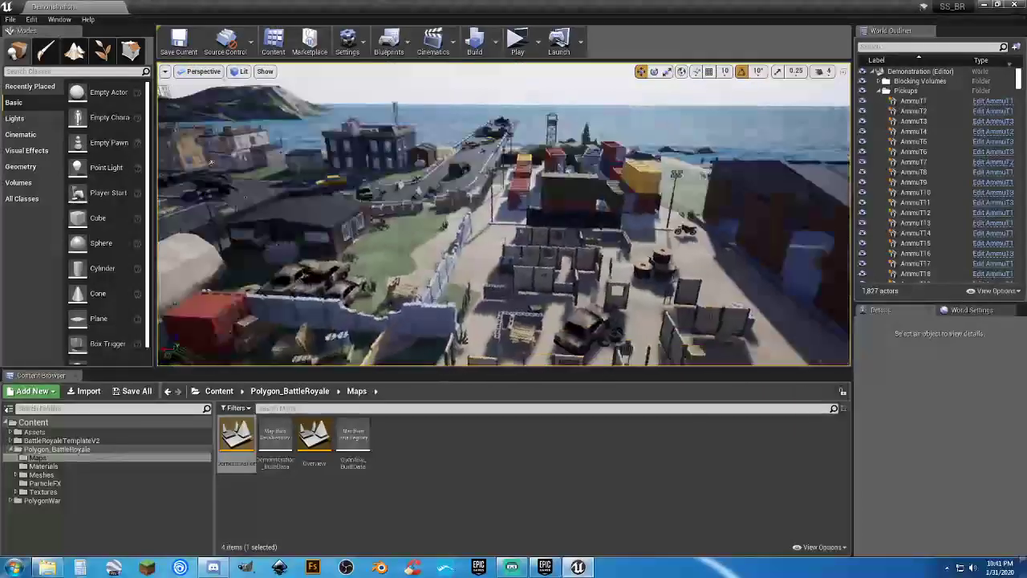
pyautogui.moveTo(511, 317); pyautogui.dragTo(511, 317, button='right')
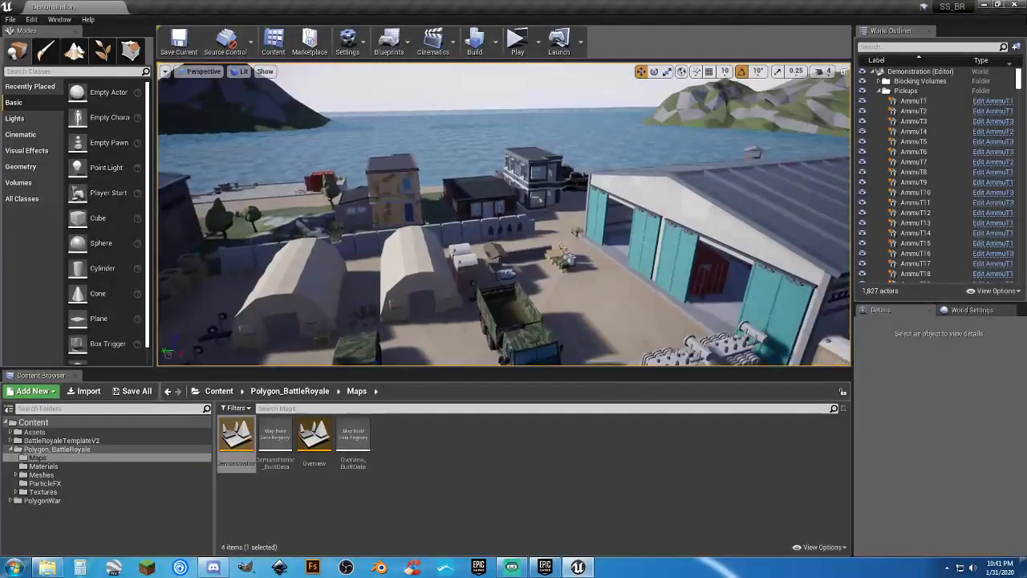
pyautogui.moveTo(512, 313); pyautogui.dragTo(391, 321, button='right')
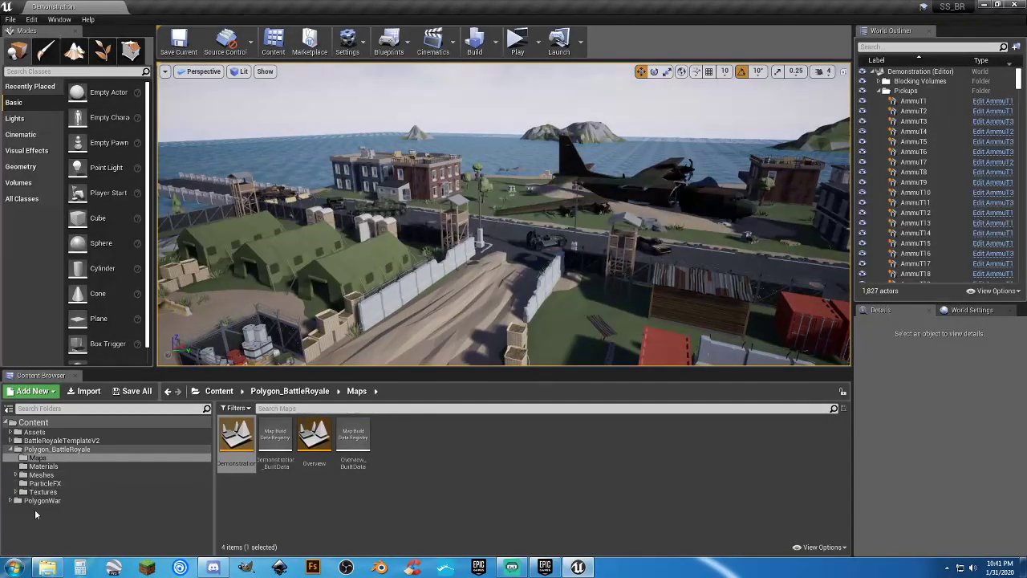
# Open the DDay map from the PolygonWar Maps folder and dismiss the map check log.
pyautogui.click(38, 500)
pyautogui.click(267, 450)
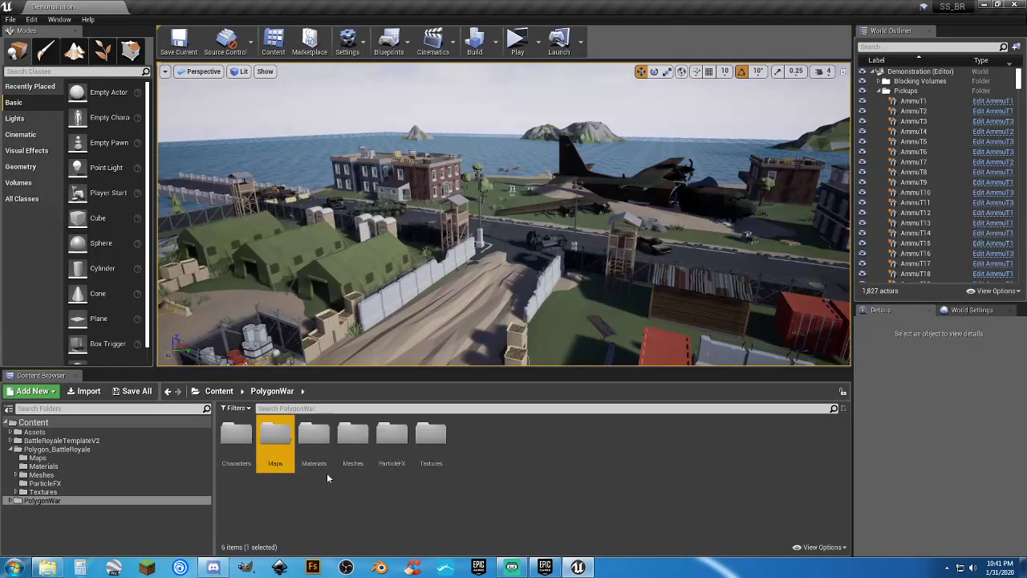
pyautogui.doubleClick(284, 440)
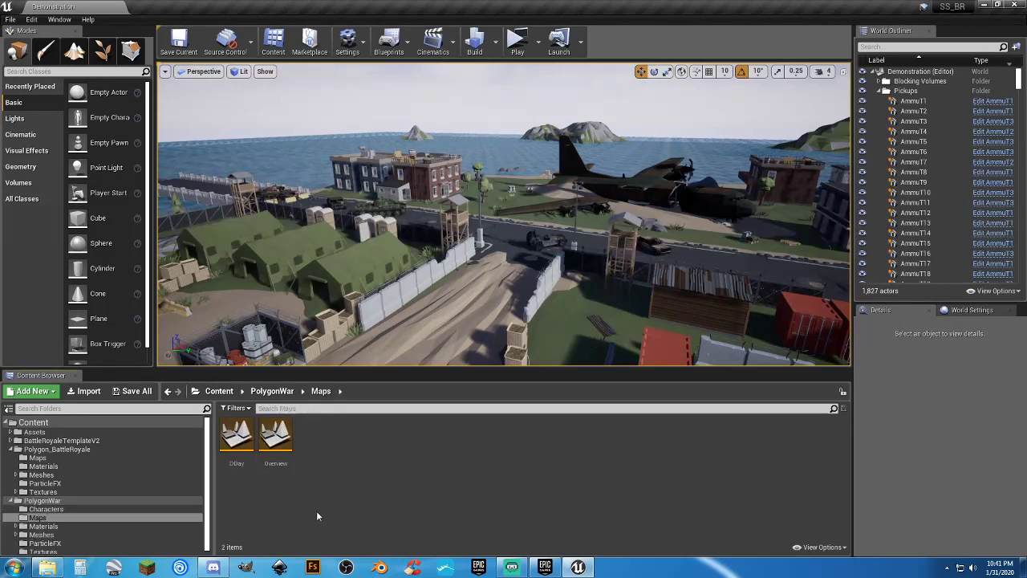
pyautogui.doubleClick(237, 437)
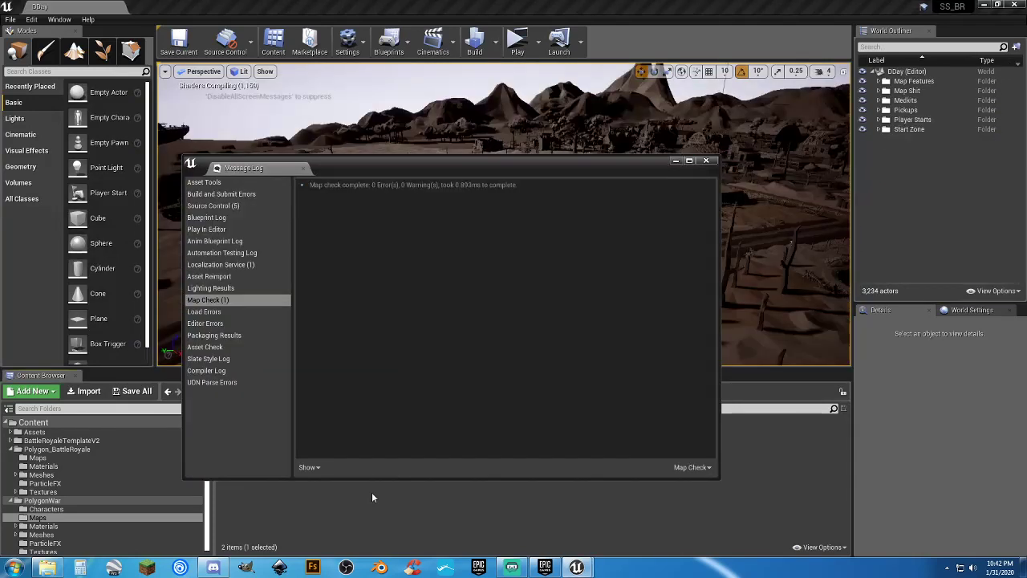
pyautogui.click(707, 161)
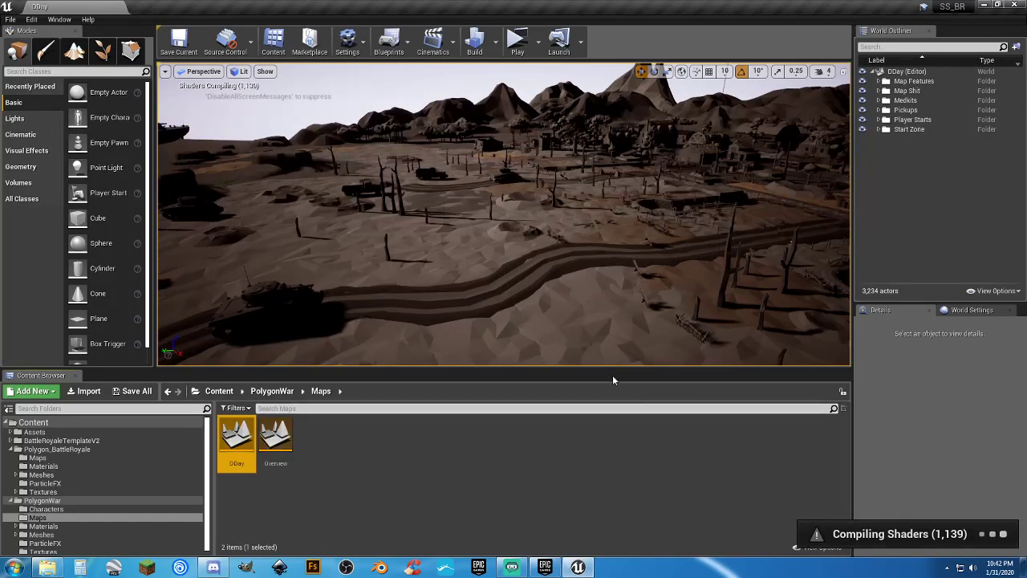
# Examine the DDay map's battlefield, ships, trenches and ruined village.
pyautogui.moveTo(603, 250); pyautogui.dragTo(385, 215, button='right')
pyautogui.press('w')
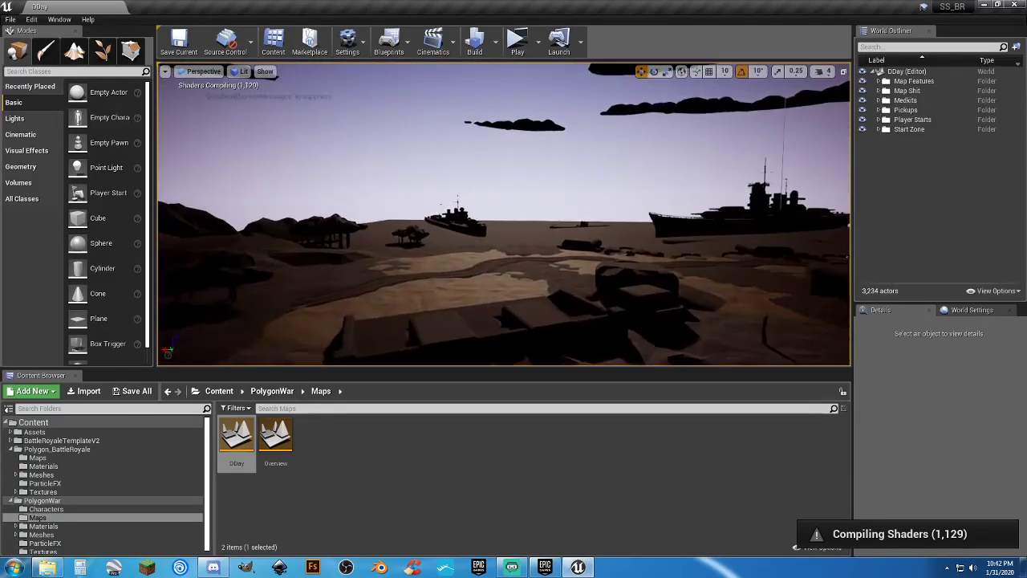
pyautogui.moveTo(514, 240); pyautogui.dragTo(455, 241, button='right')
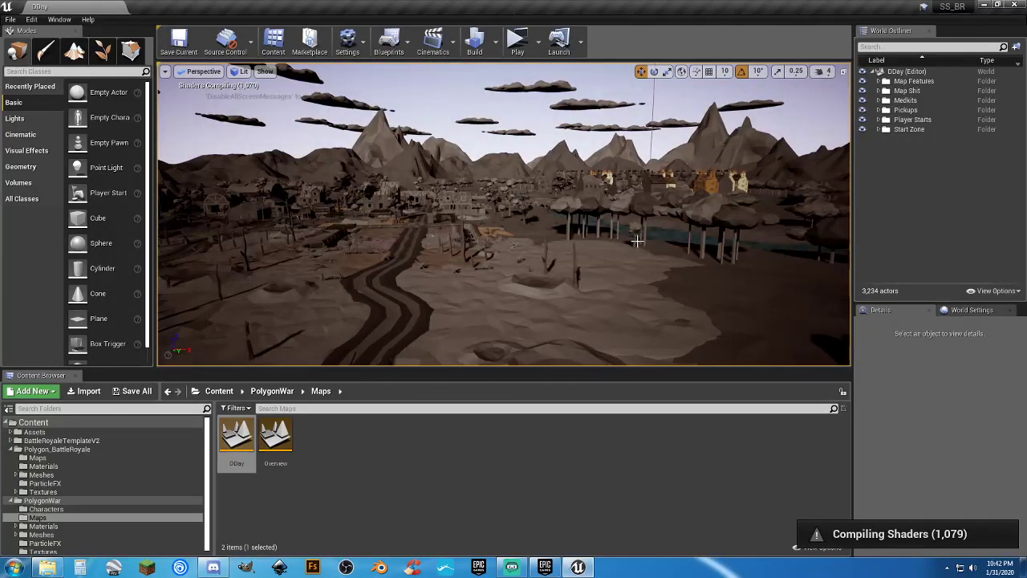
pyautogui.moveTo(634, 242); pyautogui.dragTo(734, 201, button='right')
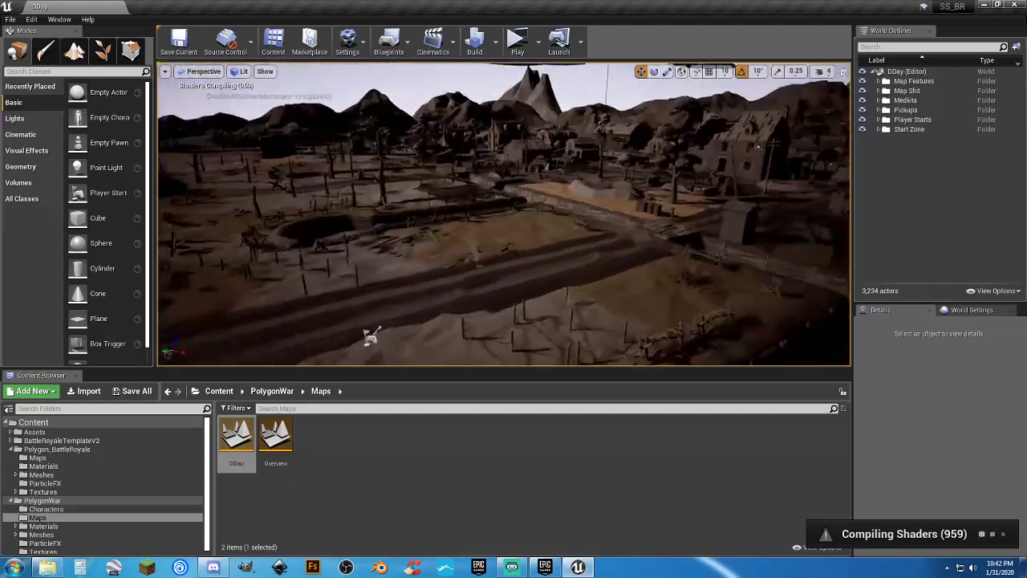
# Examine the DDay map's trenches, bridge, town houses inside and out, and the fallen soldier with pickups beside him.
pyautogui.moveTo(371, 336); pyautogui.dragTo(337, 333, button='right')
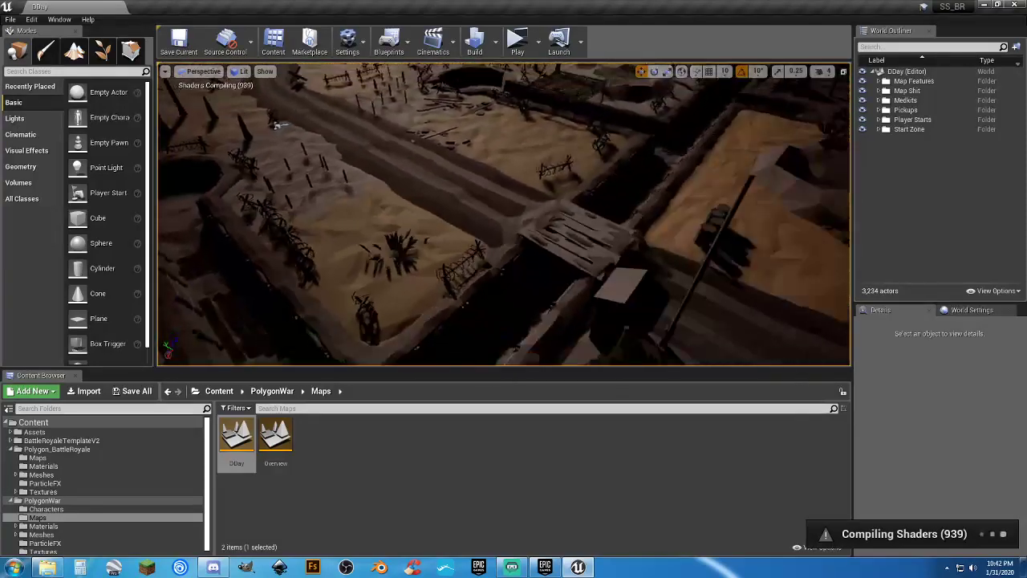
pyautogui.moveTo(337, 332); pyautogui.dragTo(461, 286, button='right')
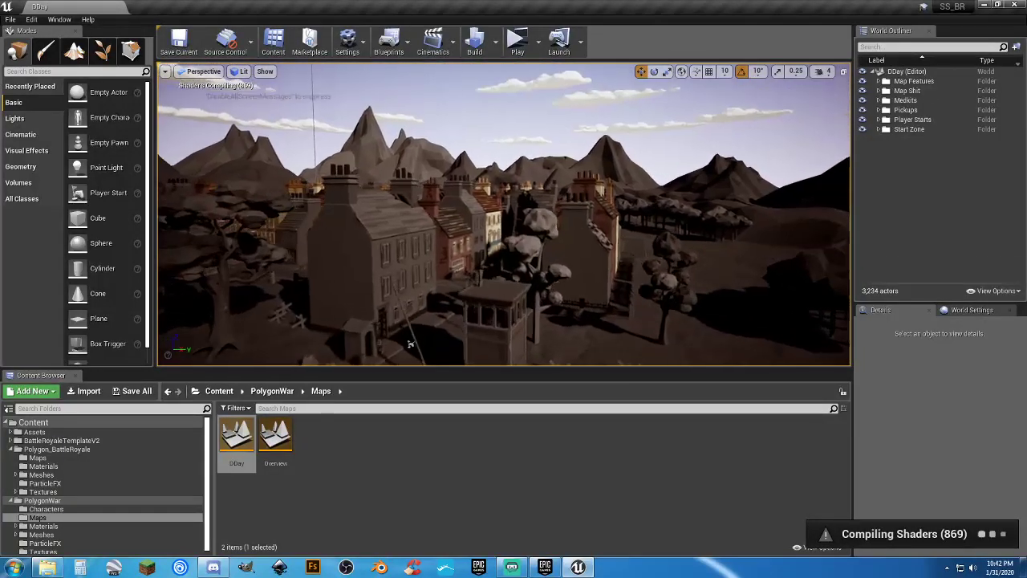
pyautogui.moveTo(461, 285); pyautogui.dragTo(409, 303, button='right')
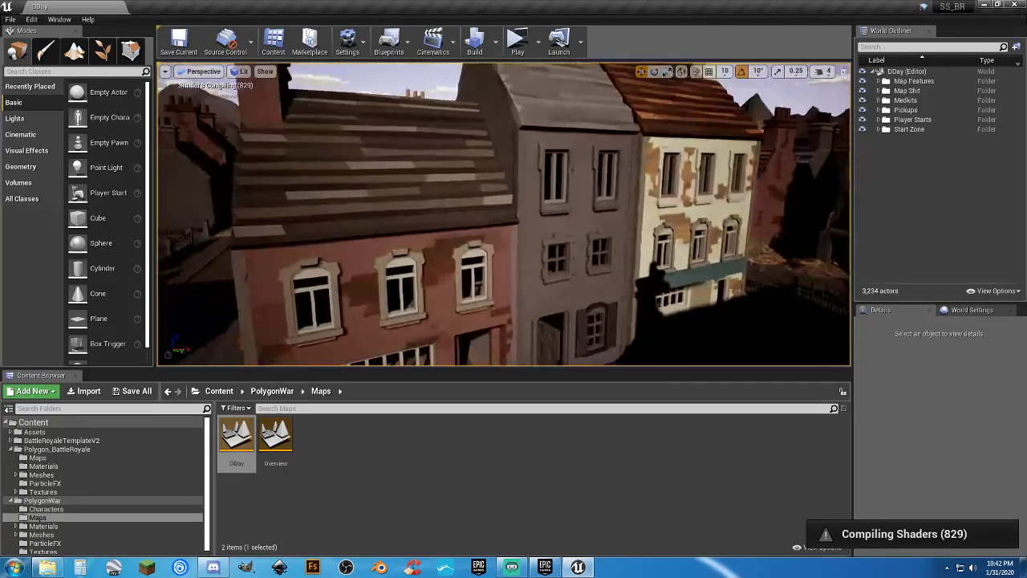
pyautogui.moveTo(552, 219)
pyautogui.mouseDown(button='right')
pyautogui.moveTo(562, 218)
pyautogui.moveTo(552, 218)
pyautogui.mouseUp(button='right')
pyautogui.moveTo(825, 275); pyautogui.dragTo(834, 275, button='right')
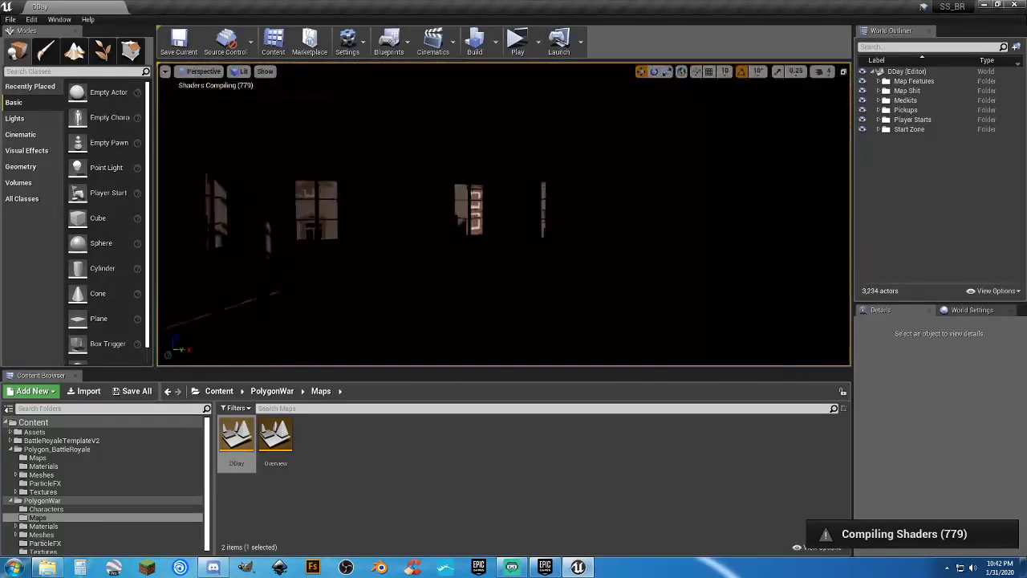
pyautogui.moveTo(504, 214); pyautogui.dragTo(417, 214, button='right')
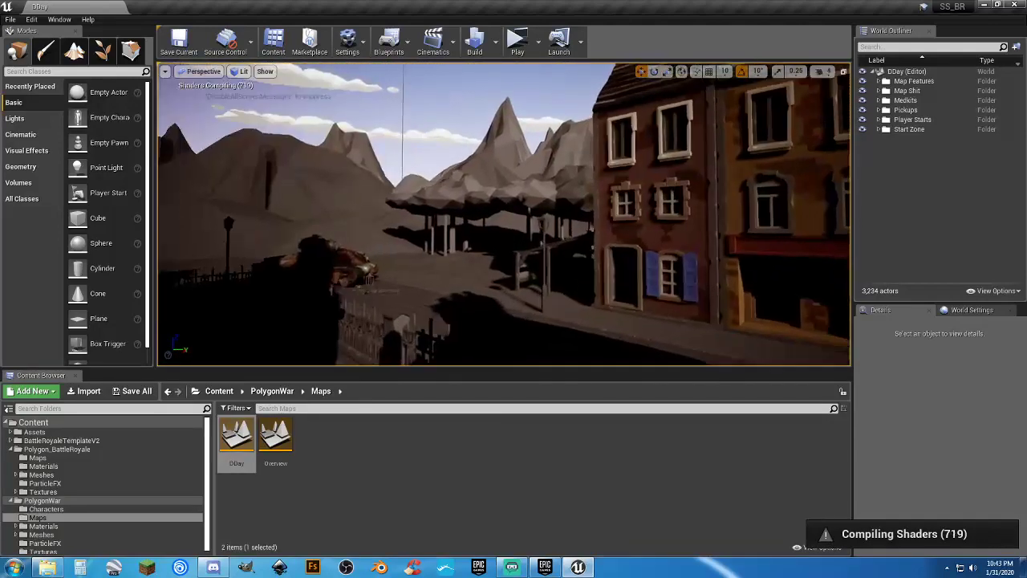
pyautogui.moveTo(835, 276); pyautogui.dragTo(834, 275, button='right')
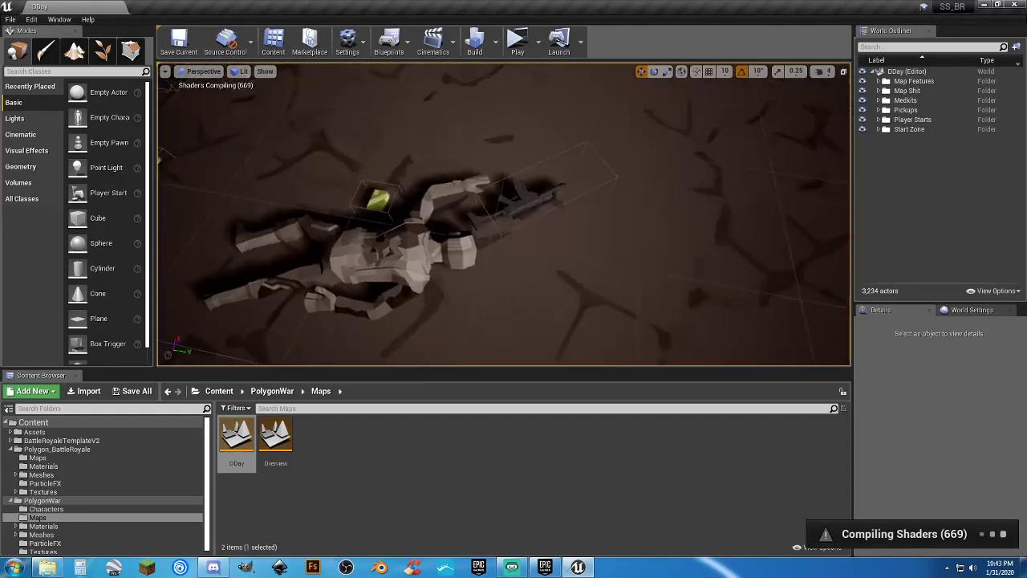
pyautogui.moveTo(834, 275); pyautogui.dragTo(834, 276, button='right')
pyautogui.moveTo(728, 289); pyautogui.dragTo(727, 290, button='right')
pyautogui.moveTo(637, 243); pyautogui.dragTo(637, 243, button='right')
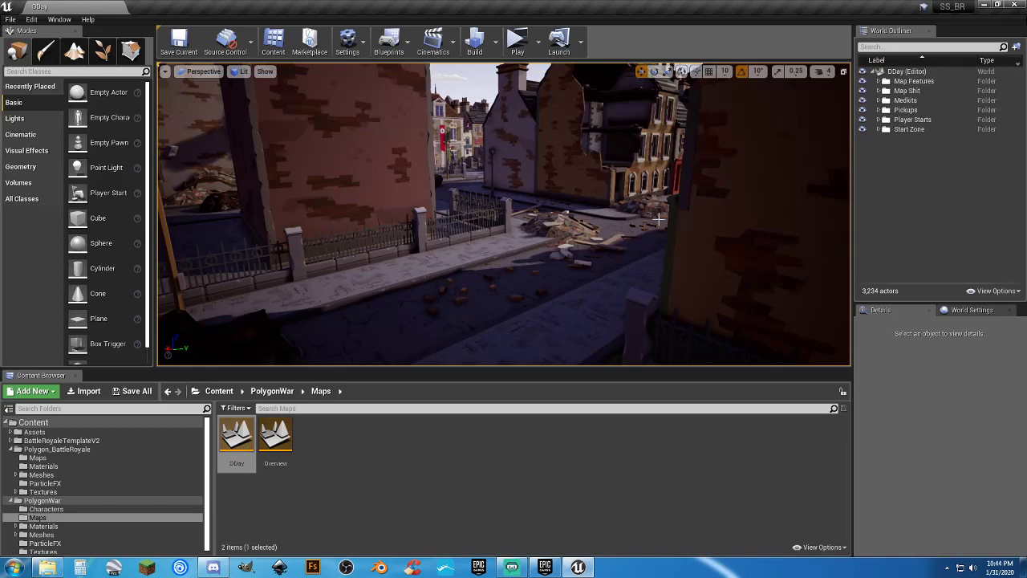
# Look over the ruined street and the statue square on the DDay map and close the editor.
pyautogui.moveTo(559, 238); pyautogui.dragTo(631, 177, button='right')
pyautogui.press('w')
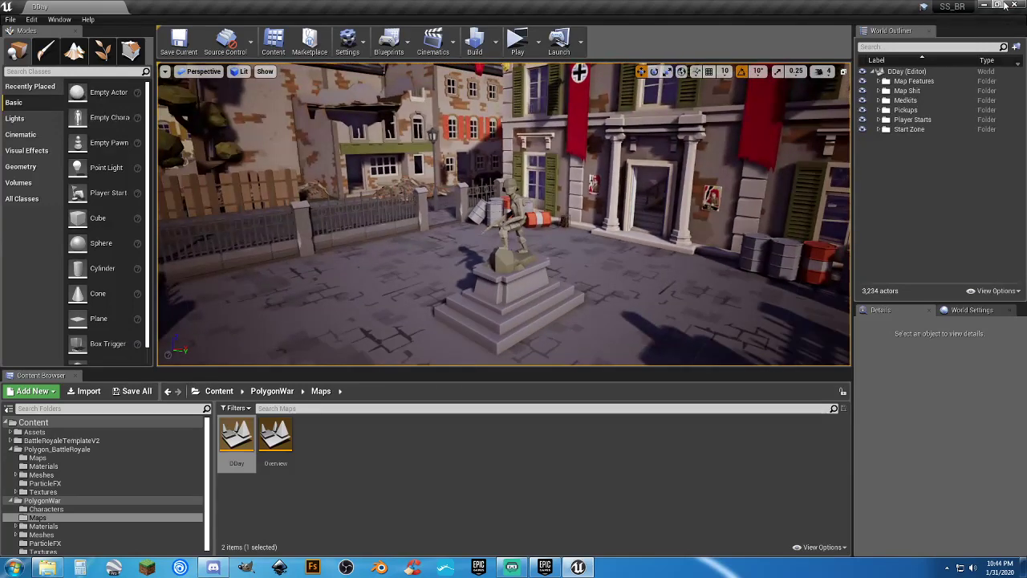
pyautogui.click(1015, 5)
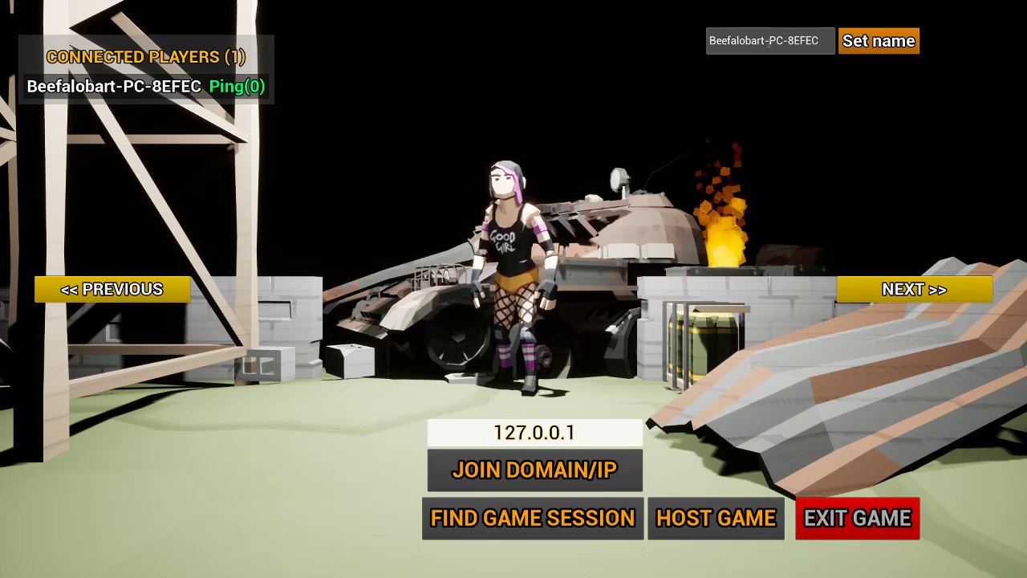
# Remove the computer suffix from the player name in the game lobby and apply the shortened name.
pyautogui.moveTo(765, 40); pyautogui.dragTo(819, 40)
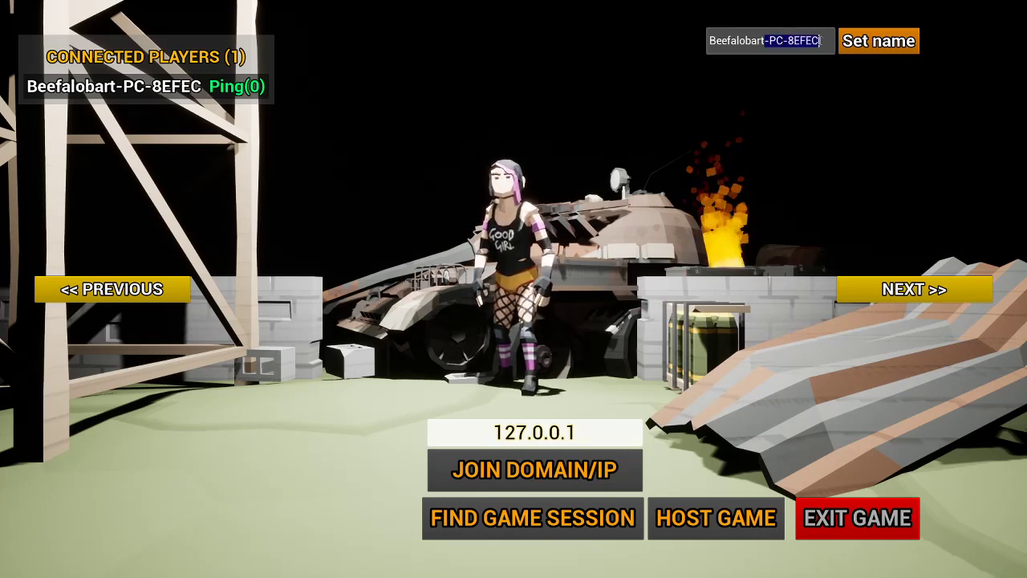
pyautogui.press('BackSpace')
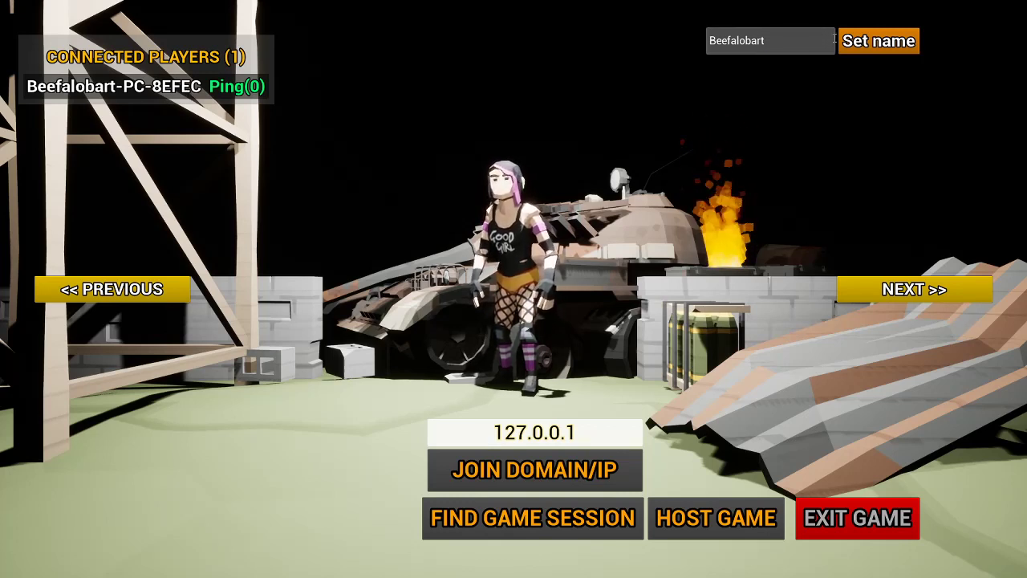
pyautogui.click(881, 43)
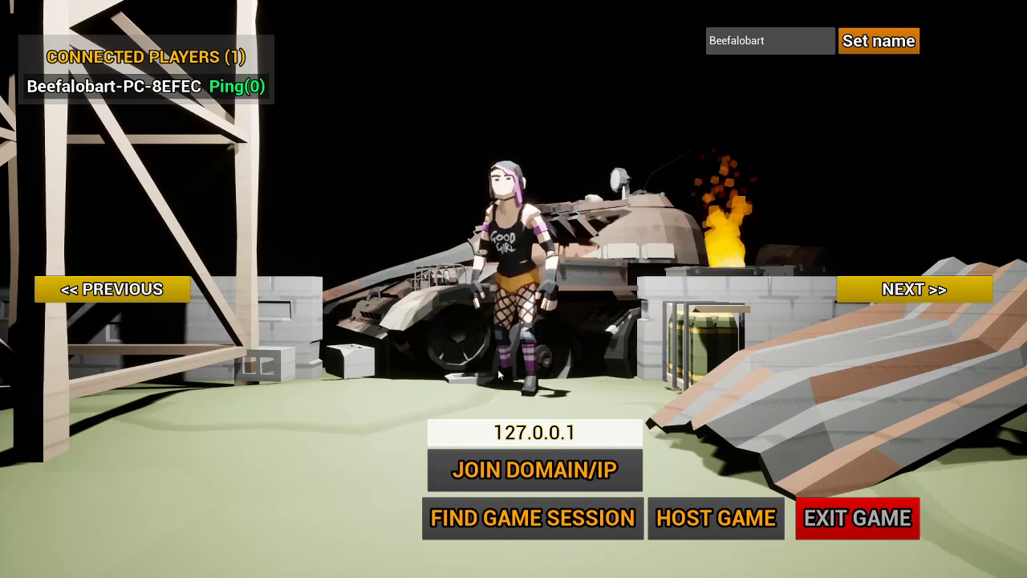
# Inspect the lobby's direct-join address and search for a game session.
pyautogui.click(441, 426)
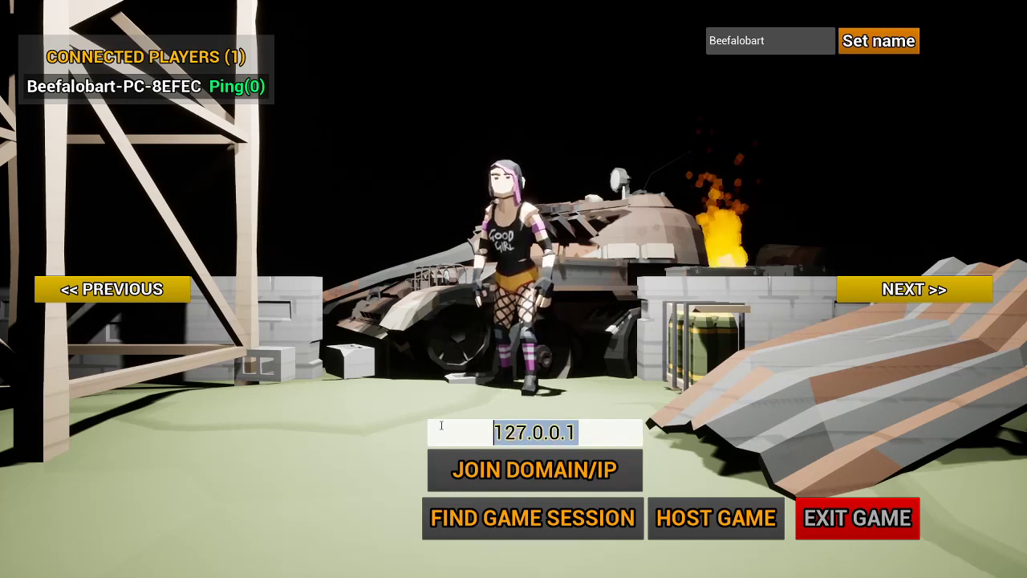
pyautogui.click(583, 439)
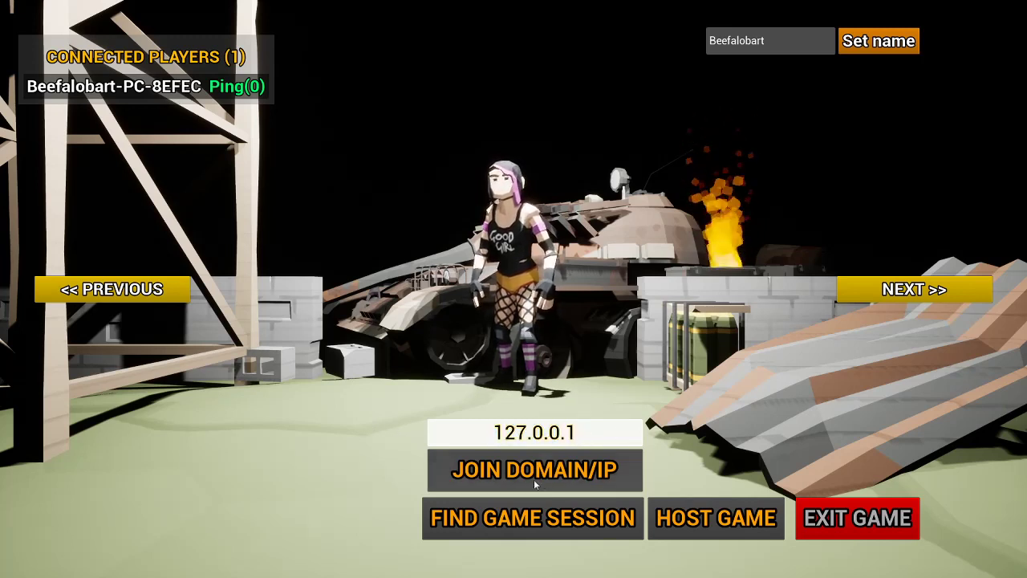
pyautogui.click(509, 520)
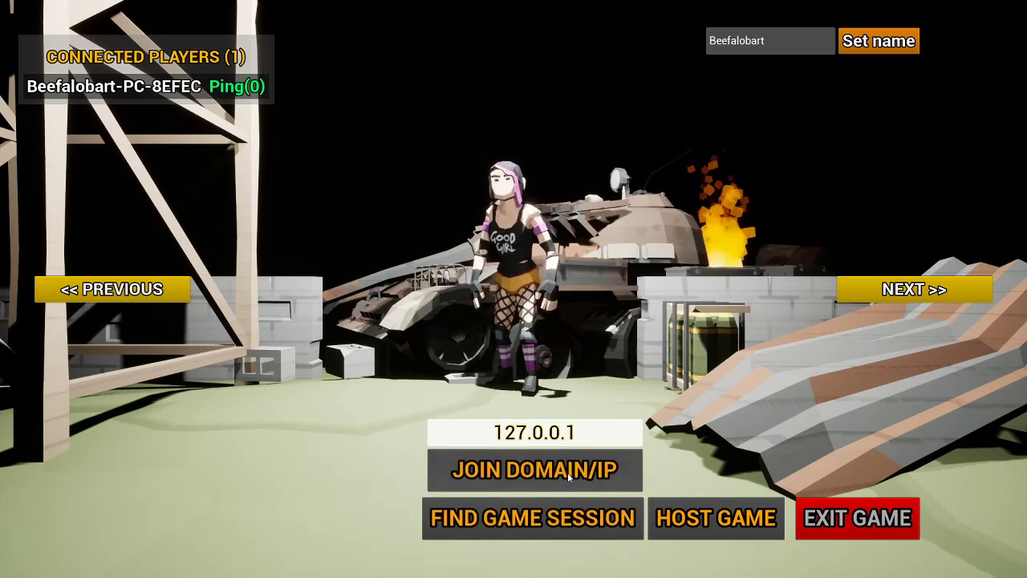
pyautogui.moveTo(550, 432); pyautogui.dragTo(492, 432)
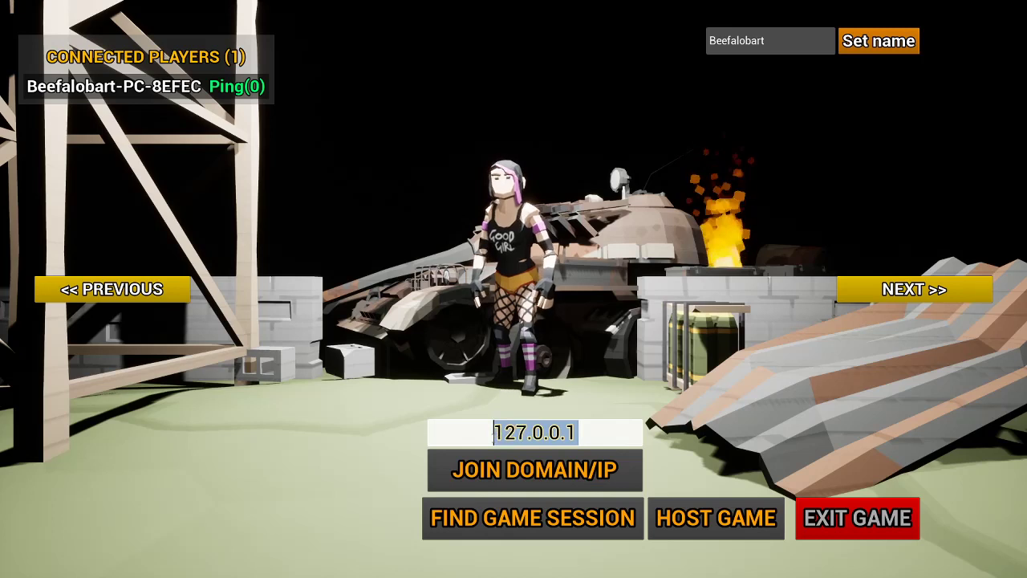
# Review the game modes and host a Solo game on D-Day Beach with the minimum players set to 2.
pyautogui.click(677, 519)
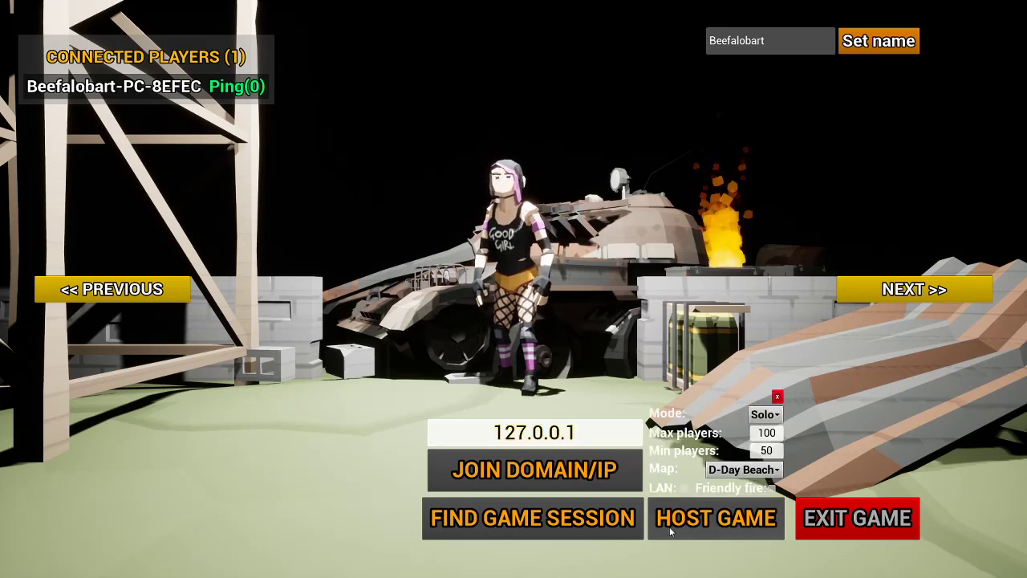
pyautogui.click(765, 414)
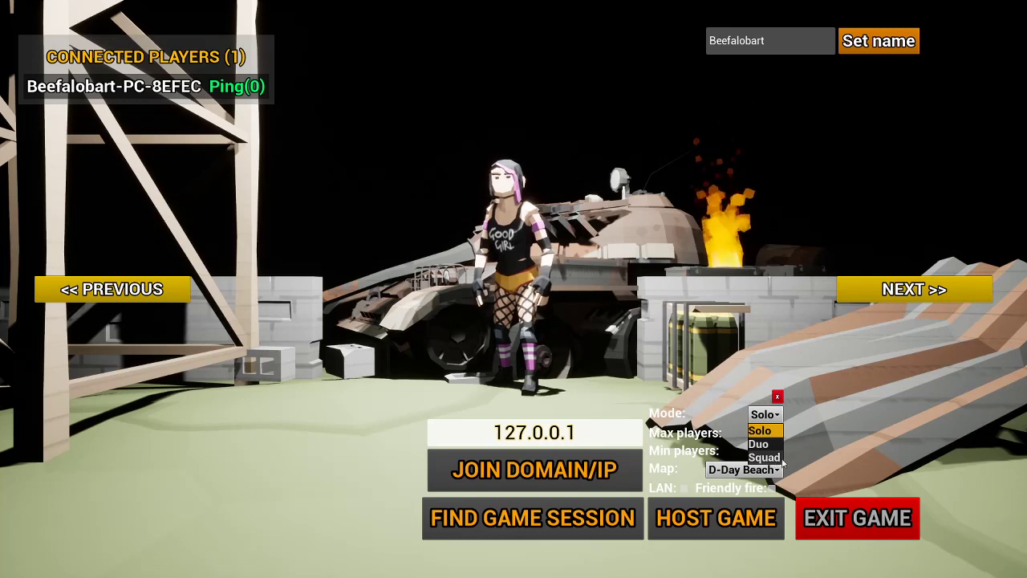
pyautogui.click(802, 427)
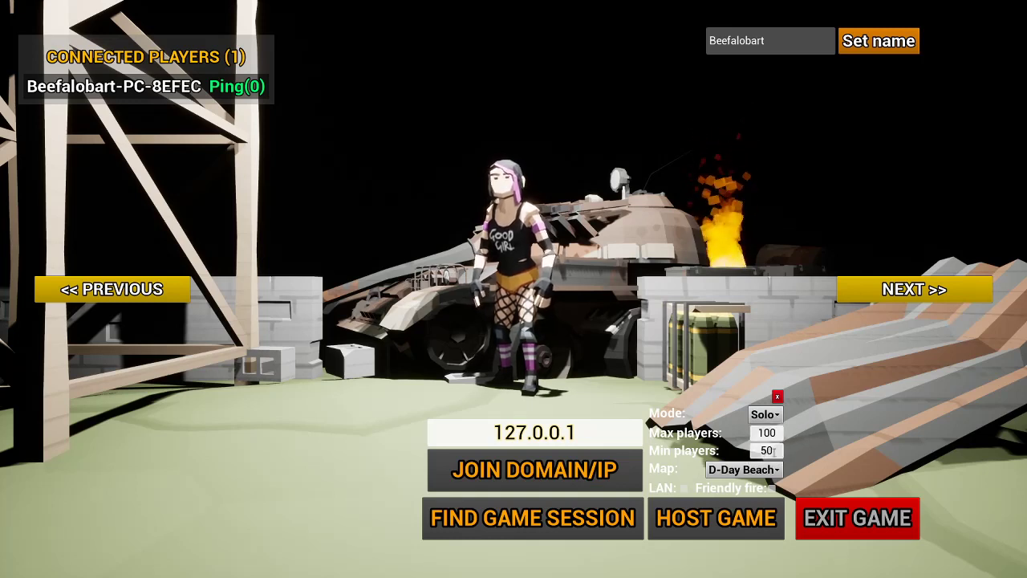
pyautogui.moveTo(774, 452); pyautogui.dragTo(757, 453)
pyautogui.write('2')
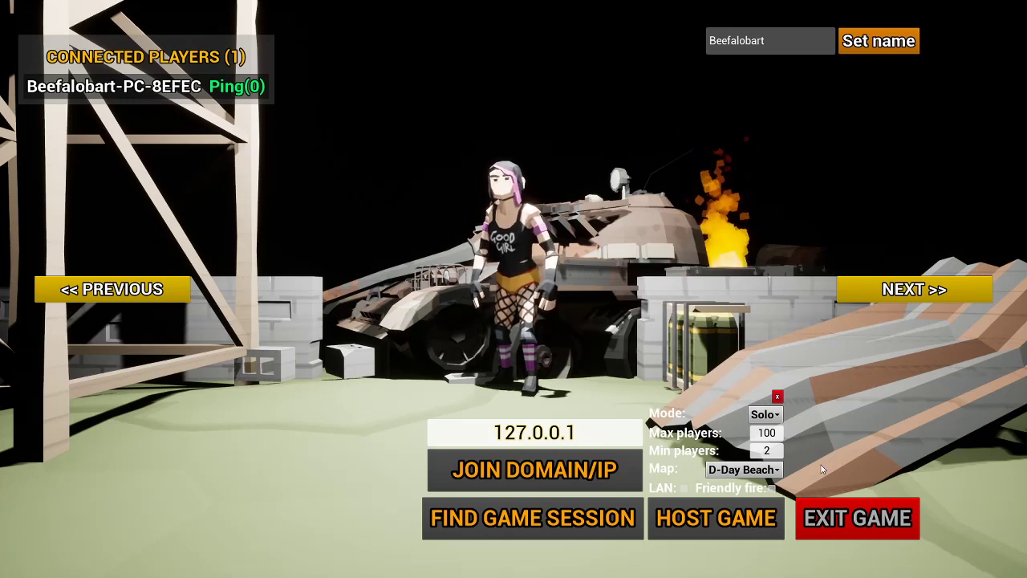
pyautogui.click(733, 520)
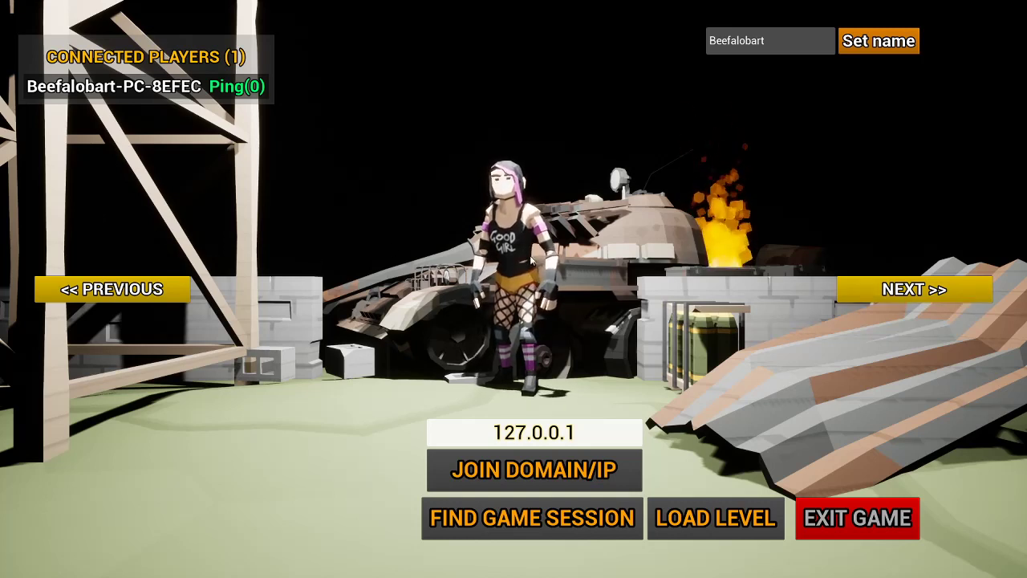
# Browse the lobby characters forwards and backwards and choose the man in the green uniform.
pyautogui.click(880, 295)
pyautogui.click(880, 297)
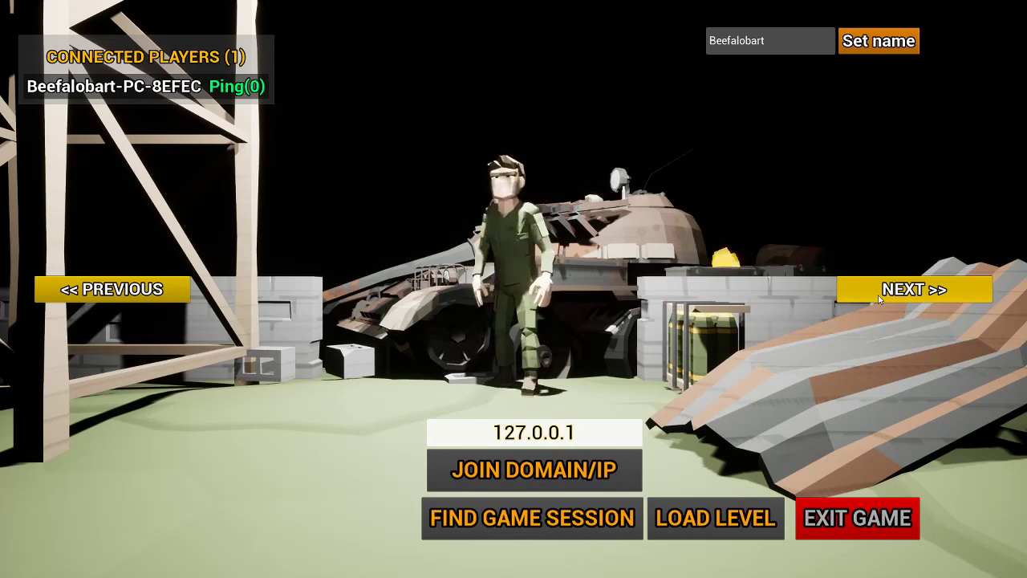
pyautogui.click(880, 297)
pyautogui.click(880, 297)
pyautogui.click(880, 297)
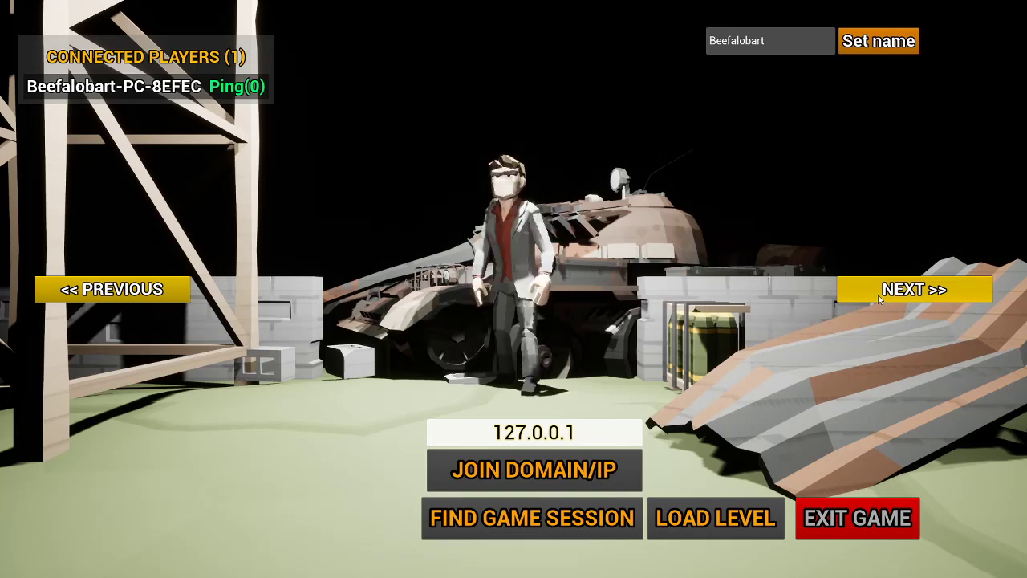
pyautogui.click(880, 297)
pyautogui.click(880, 296)
pyautogui.click(880, 297)
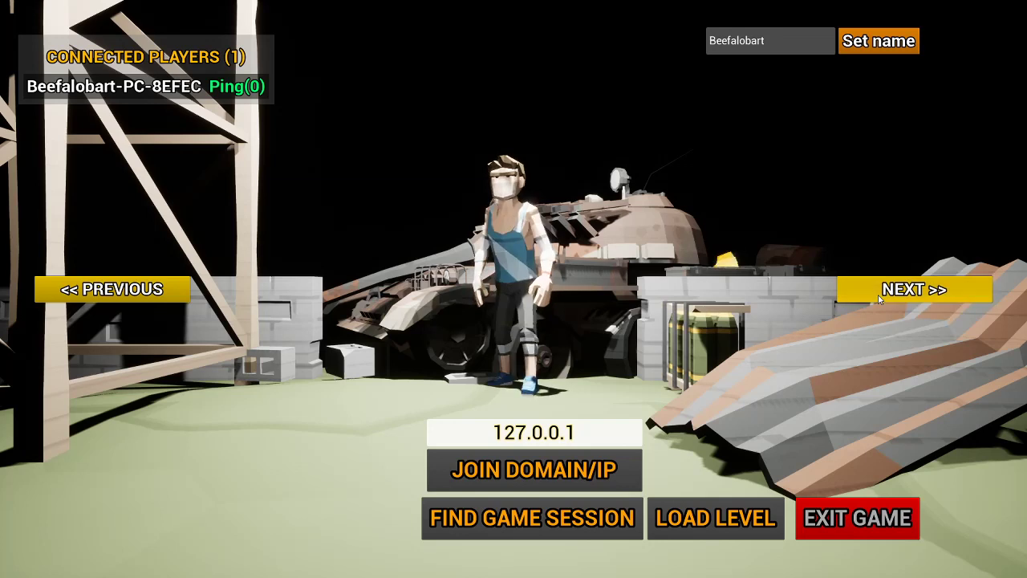
pyautogui.click(150, 290)
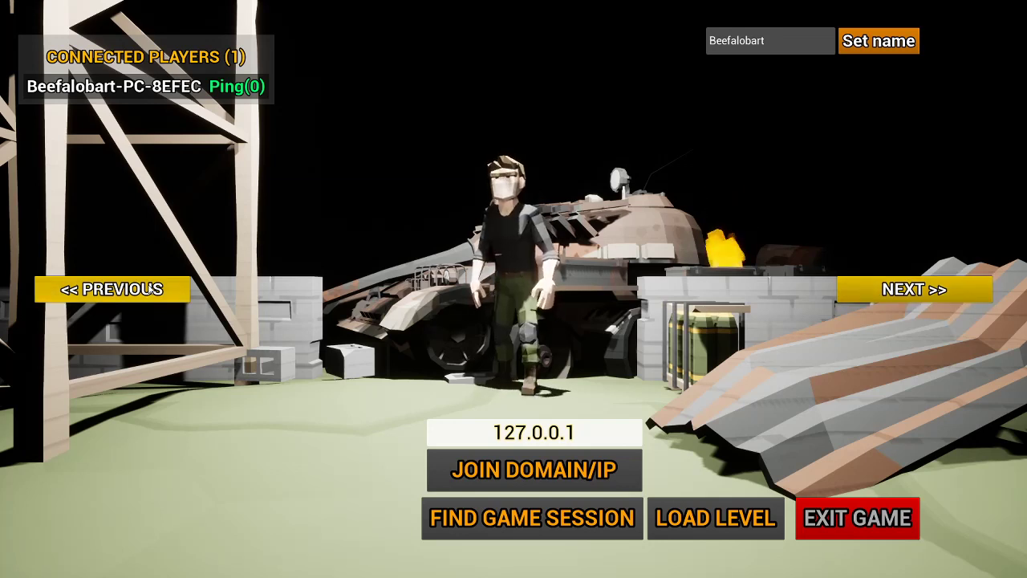
pyautogui.click(154, 291)
pyautogui.click(163, 294)
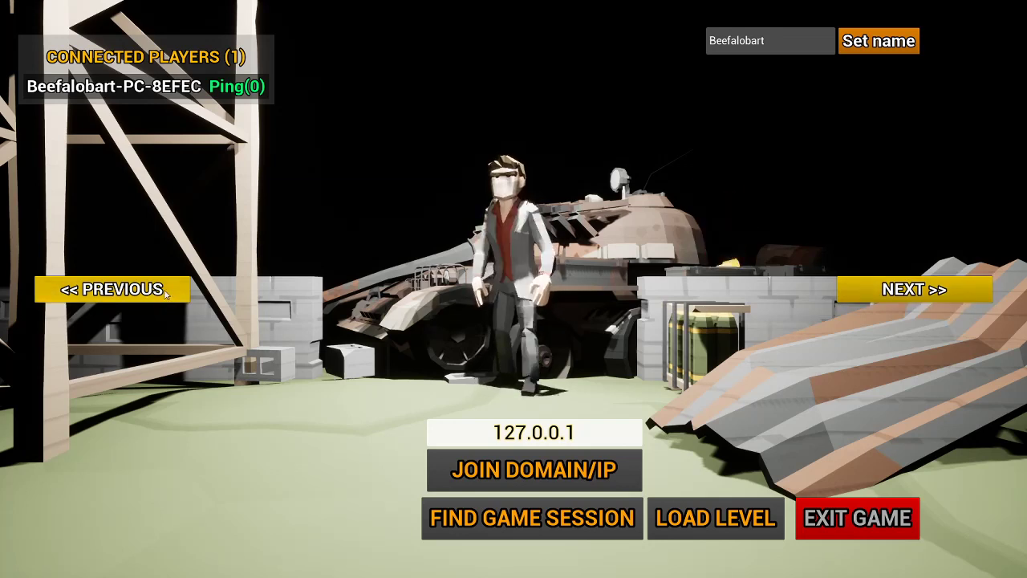
pyautogui.click(165, 293)
pyautogui.click(164, 293)
pyautogui.click(164, 294)
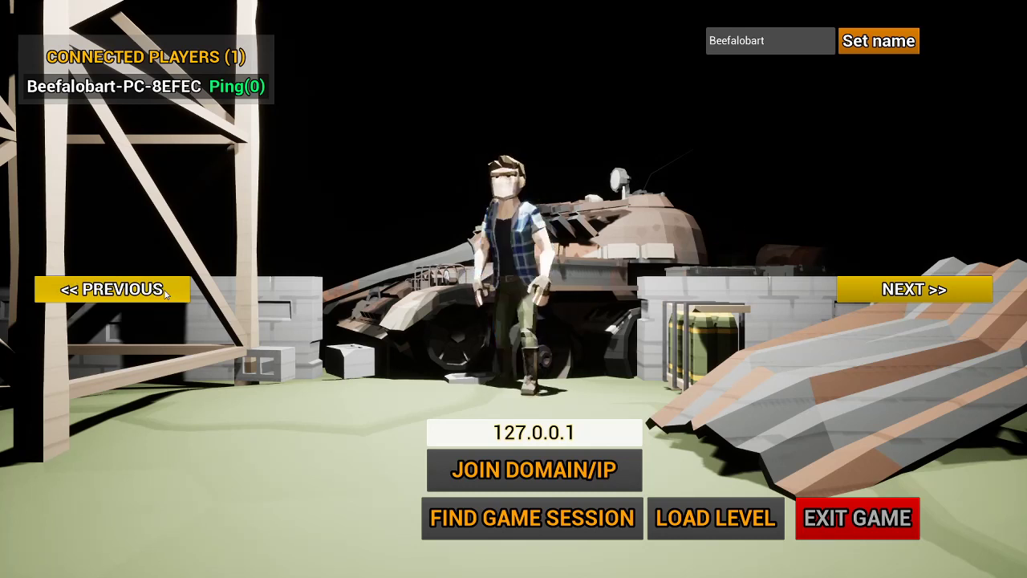
pyautogui.click(165, 294)
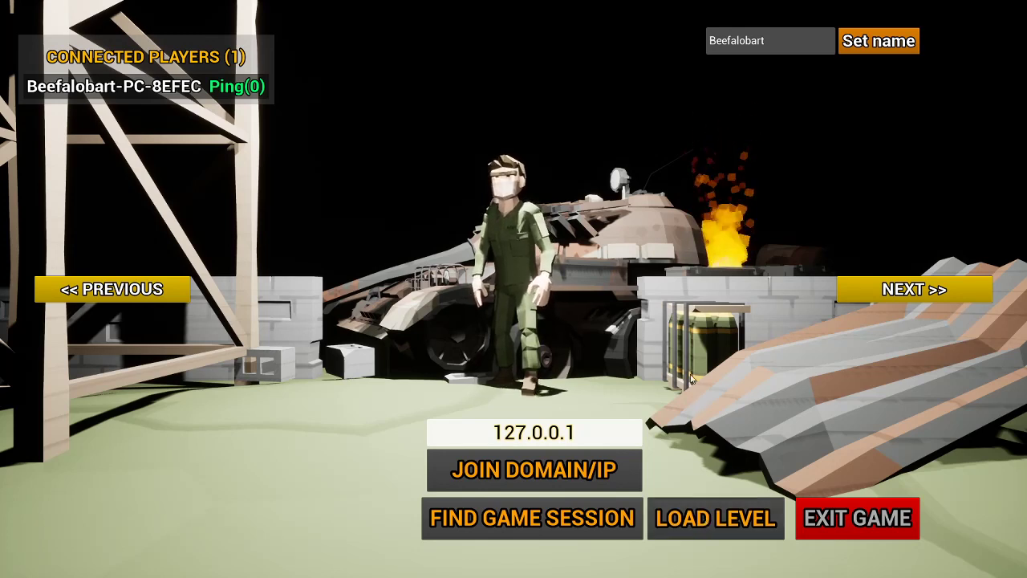
# Load the hosted level and run and jump with the character around the walled waiting area.
pyautogui.click(682, 518)
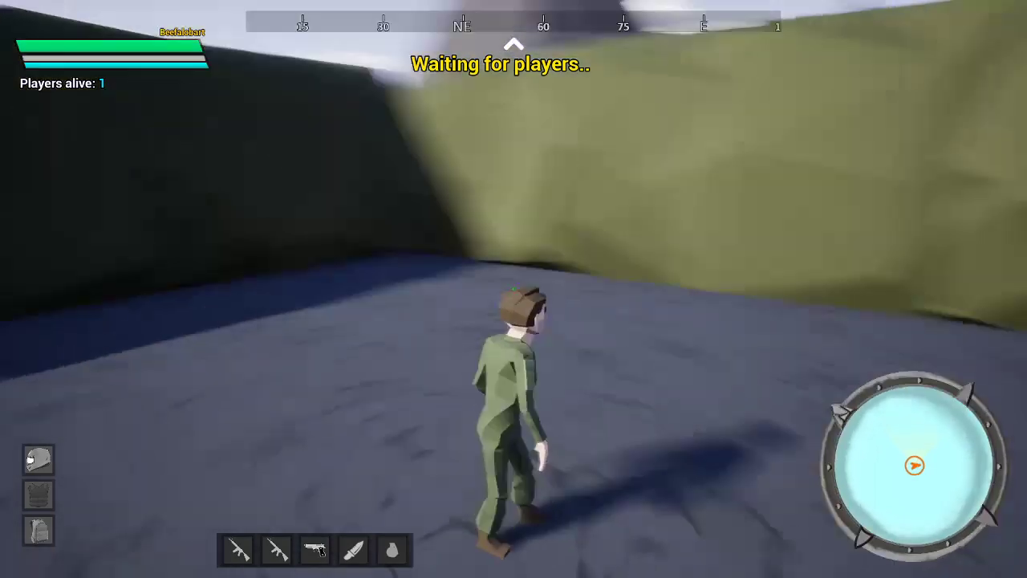
pyautogui.press('w')
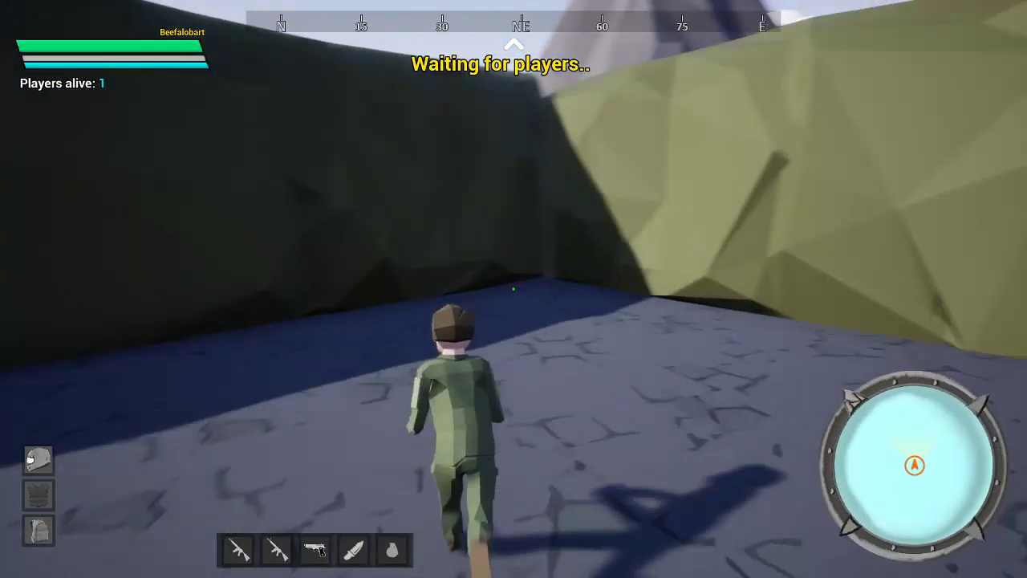
pyautogui.press('w')
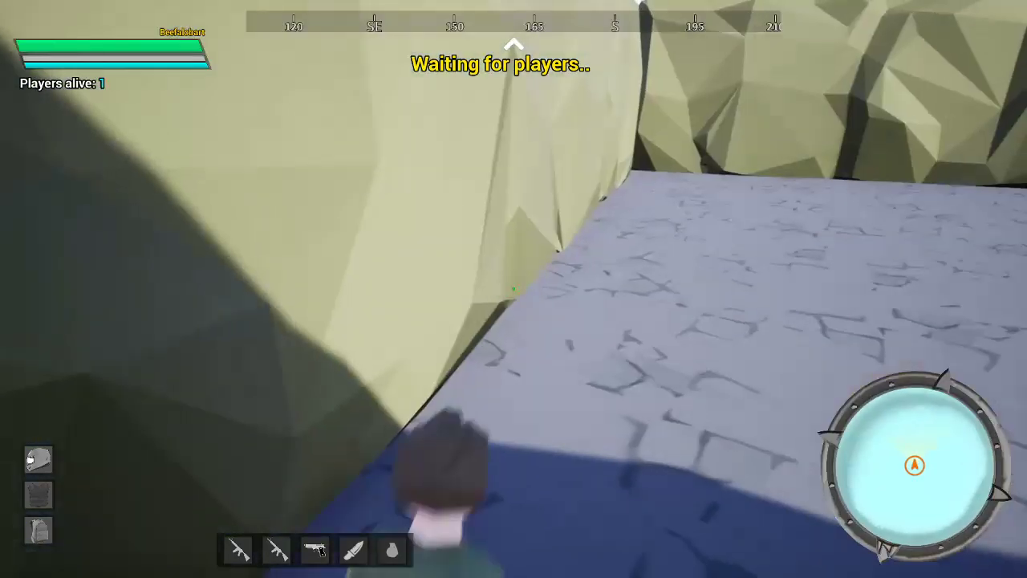
pyautogui.press('w')
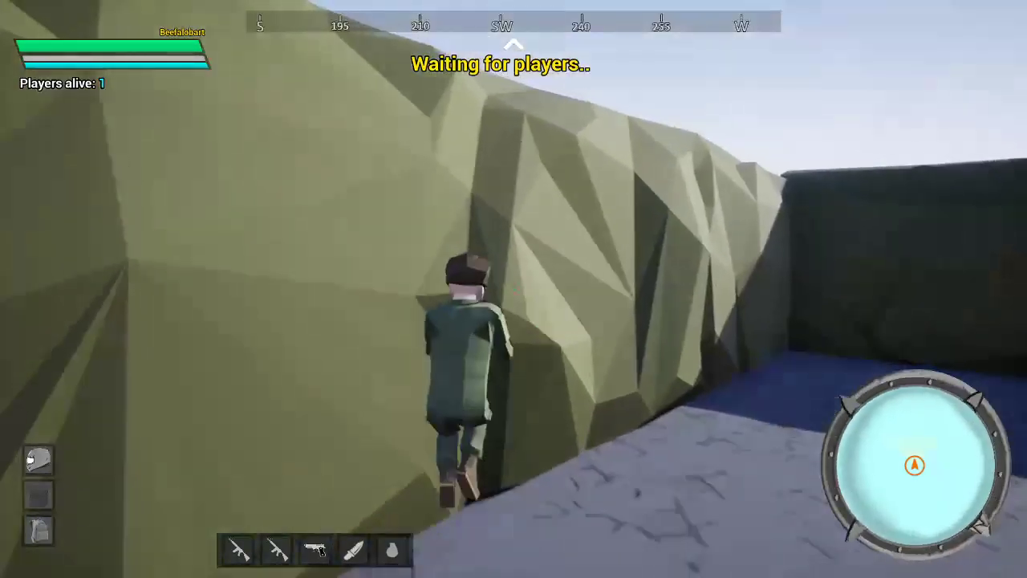
pyautogui.press('w')
pyautogui.press('space')
pyautogui.rightClick(513, 288)
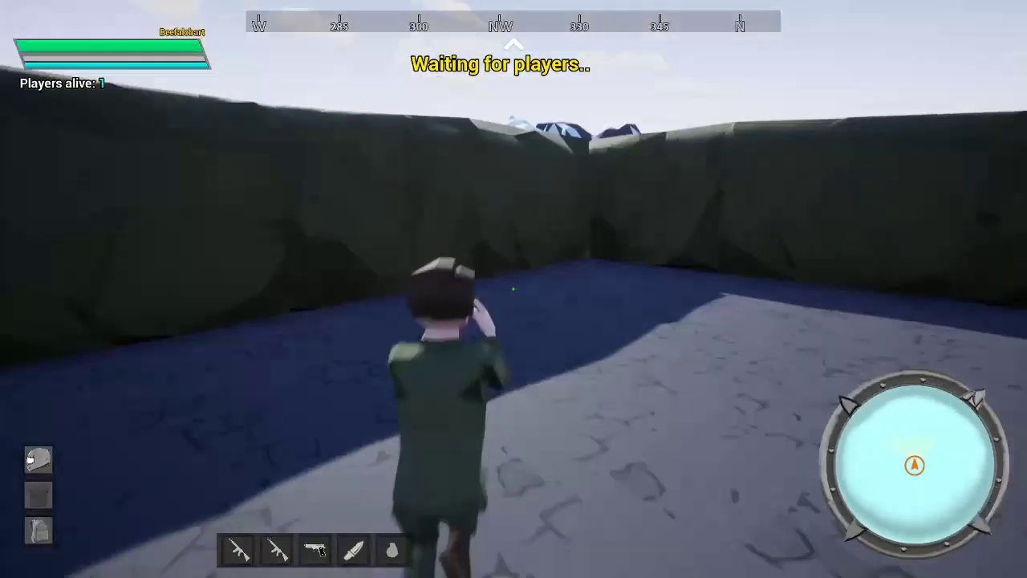
pyautogui.press('w')
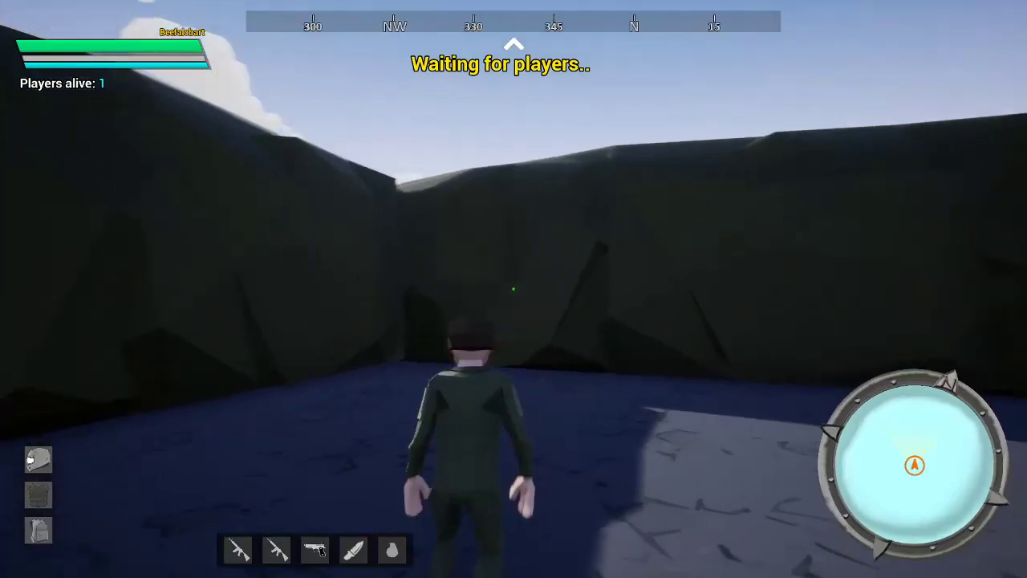
pyautogui.press('w')
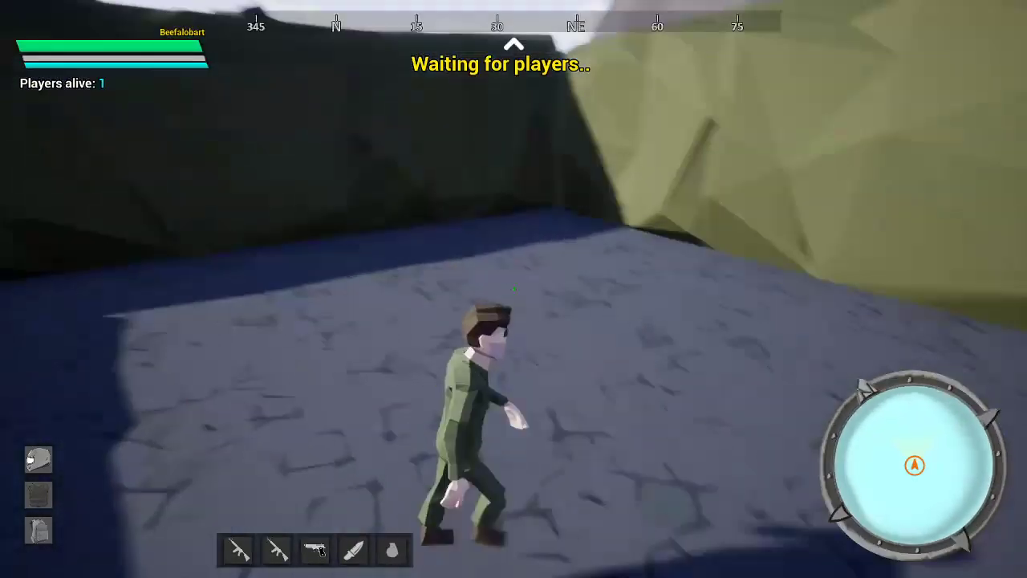
# Run the character back and forth across the enclosed stone floor and look over the surrounding rock walls and mountains.
pyautogui.press('w')
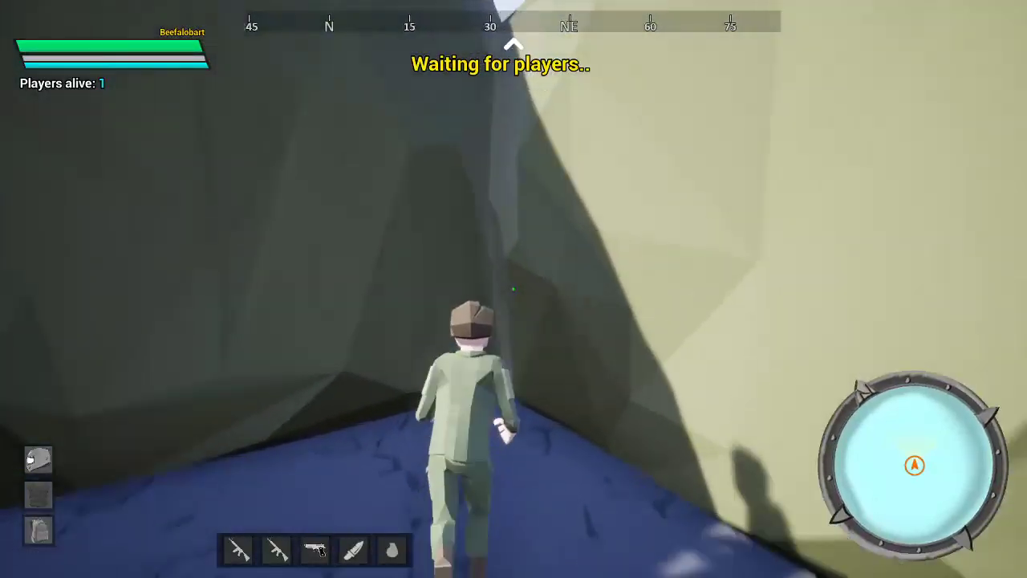
pyautogui.press('w')
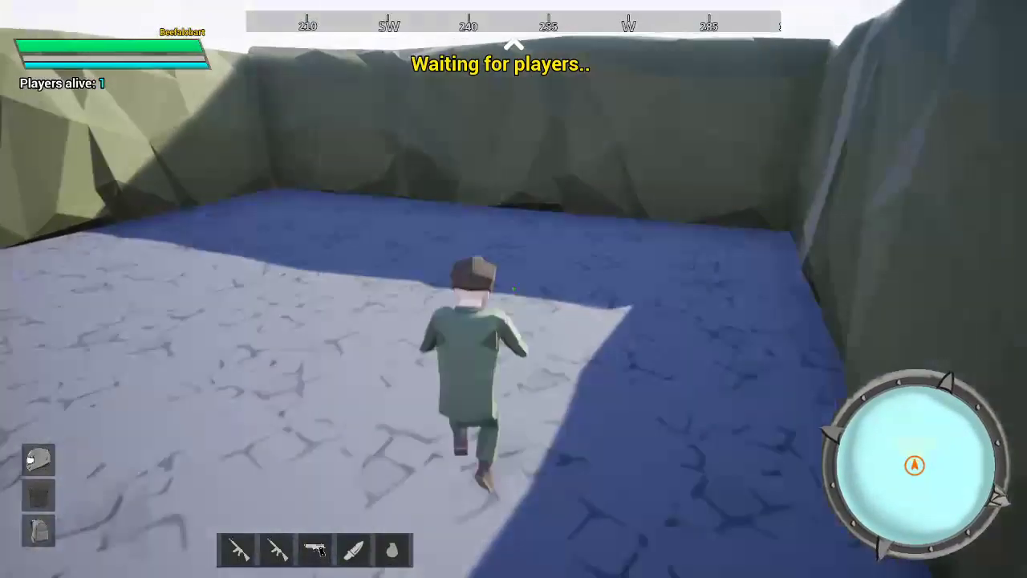
pyautogui.press('w')
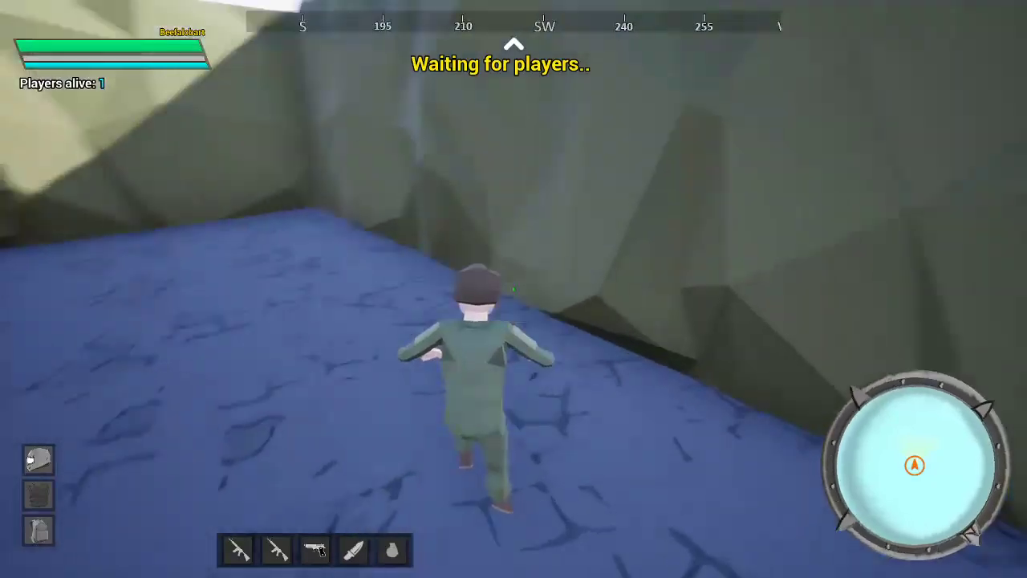
pyautogui.press('w')
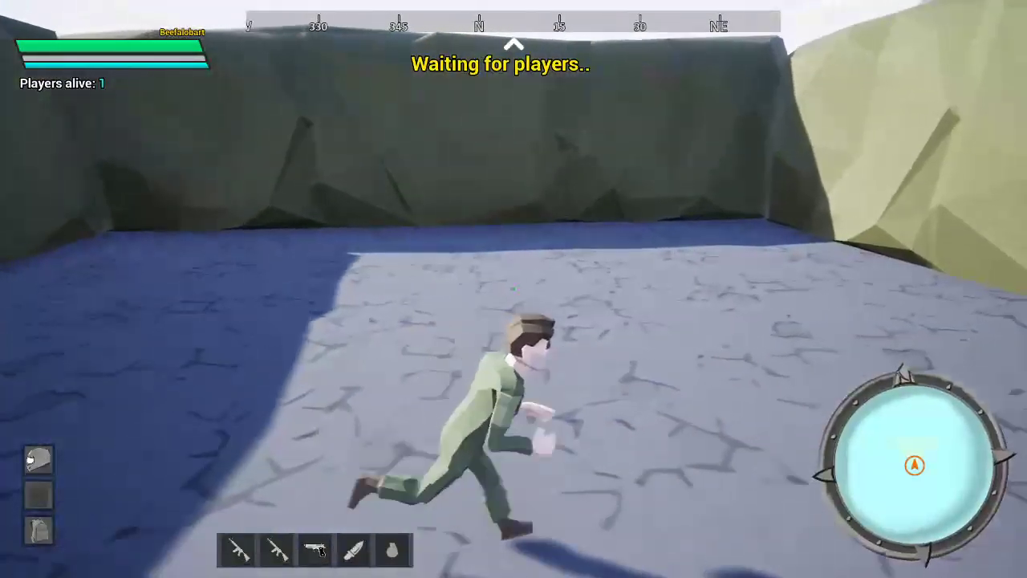
pyautogui.press('d')
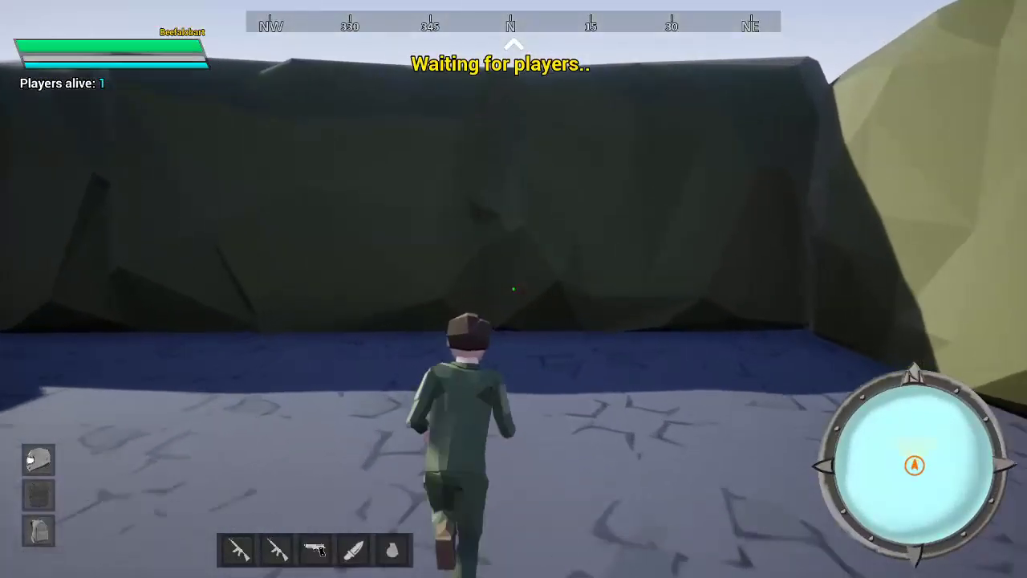
pyautogui.press('w')
pyautogui.press('w')
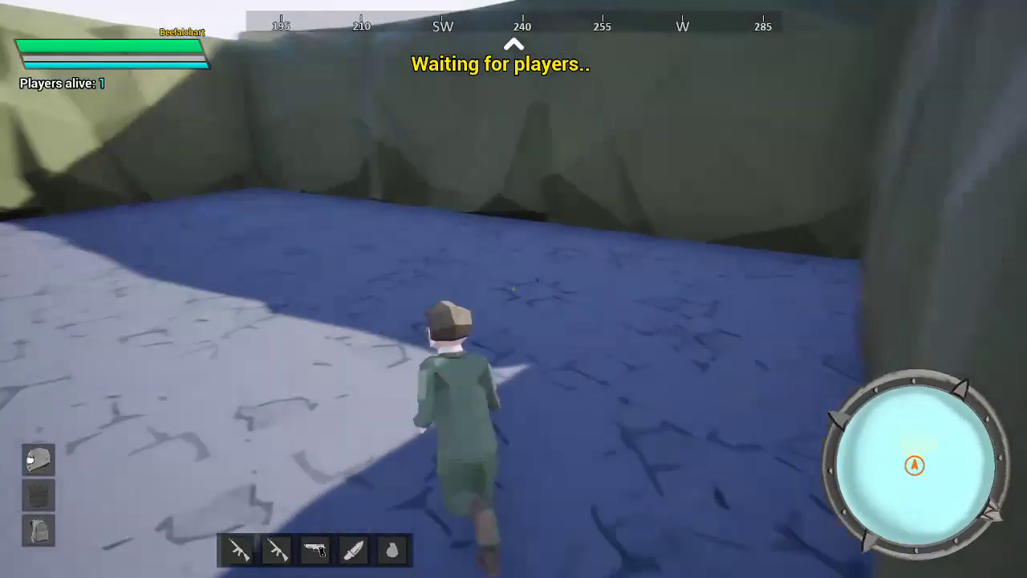
pyautogui.press('w')
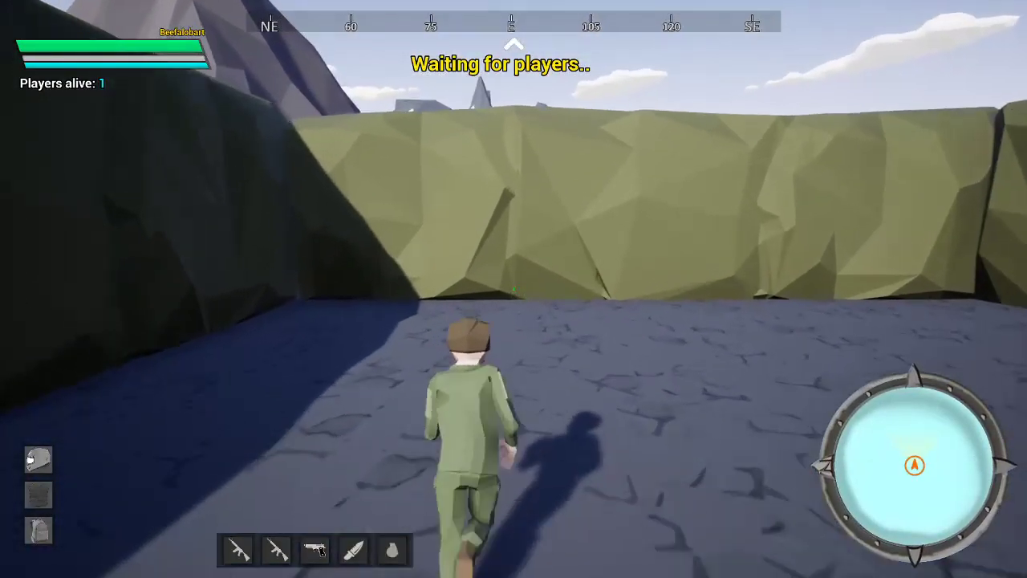
pyautogui.press('w')
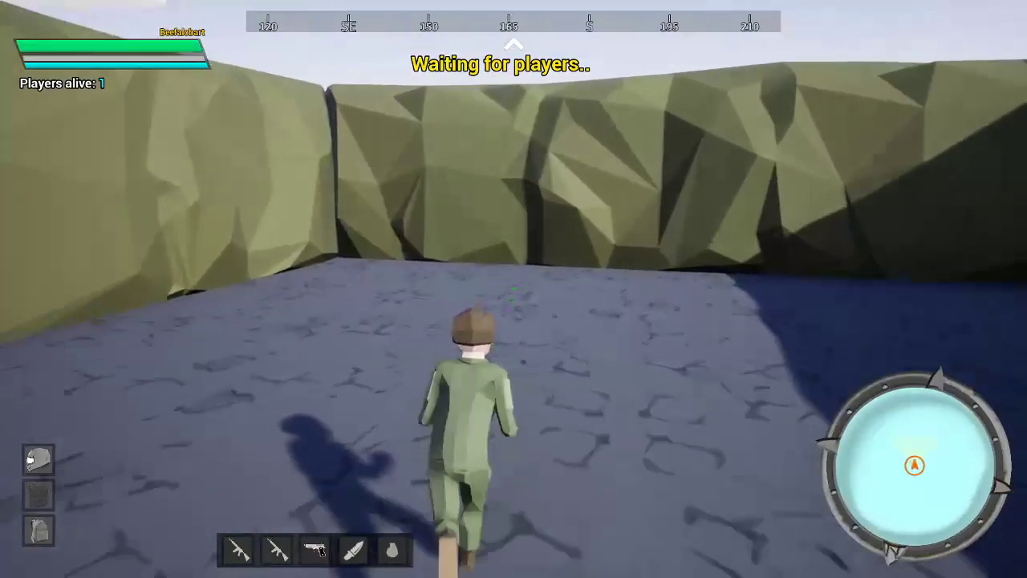
pyautogui.press('w')
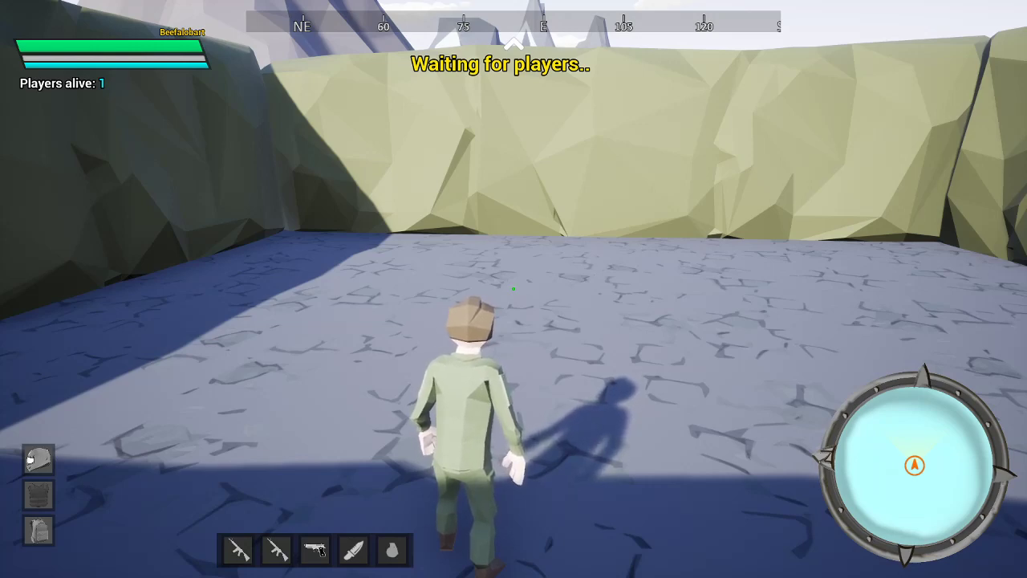
pyautogui.press('w')
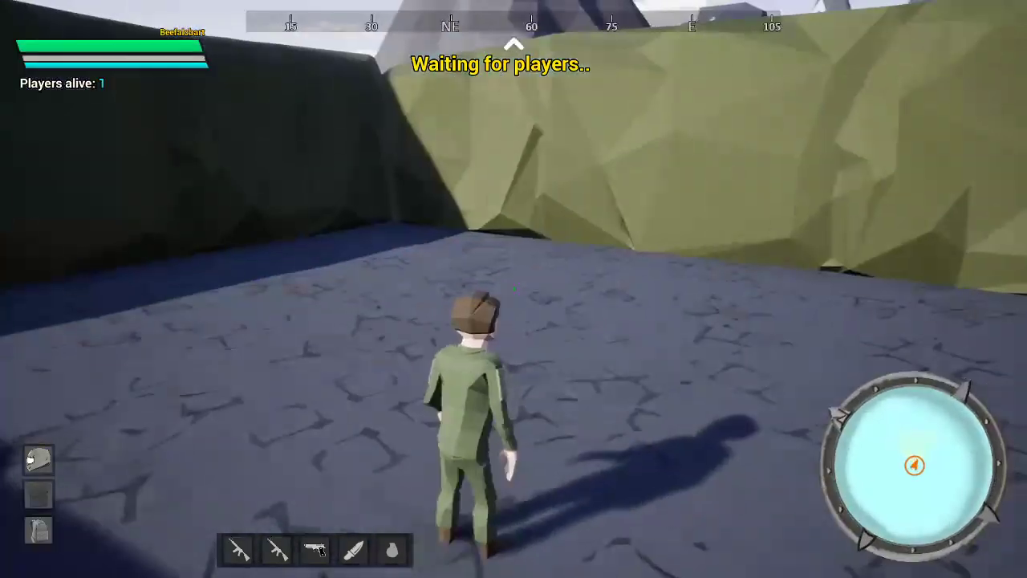
pyautogui.press('w')
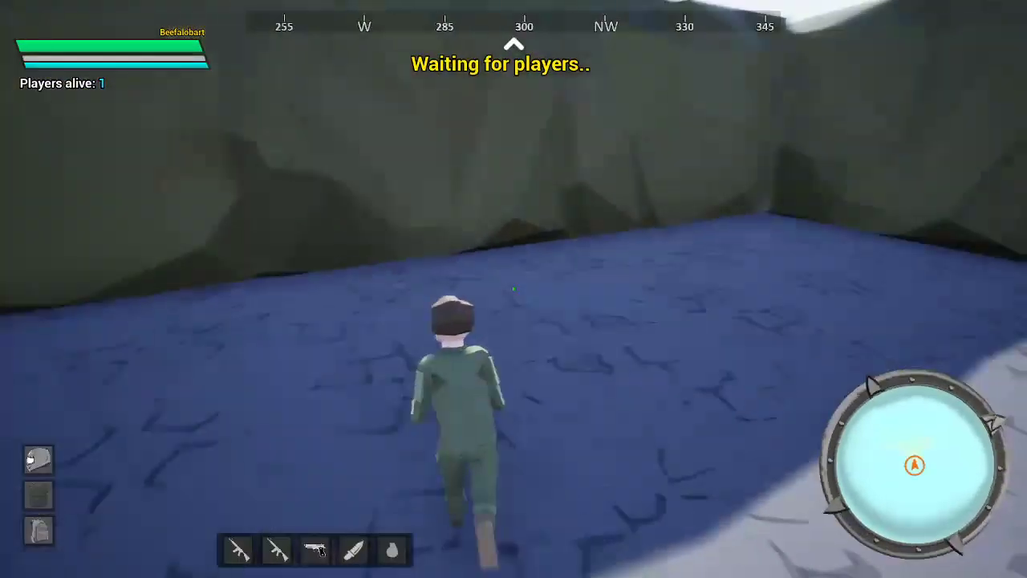
pyautogui.press('w')
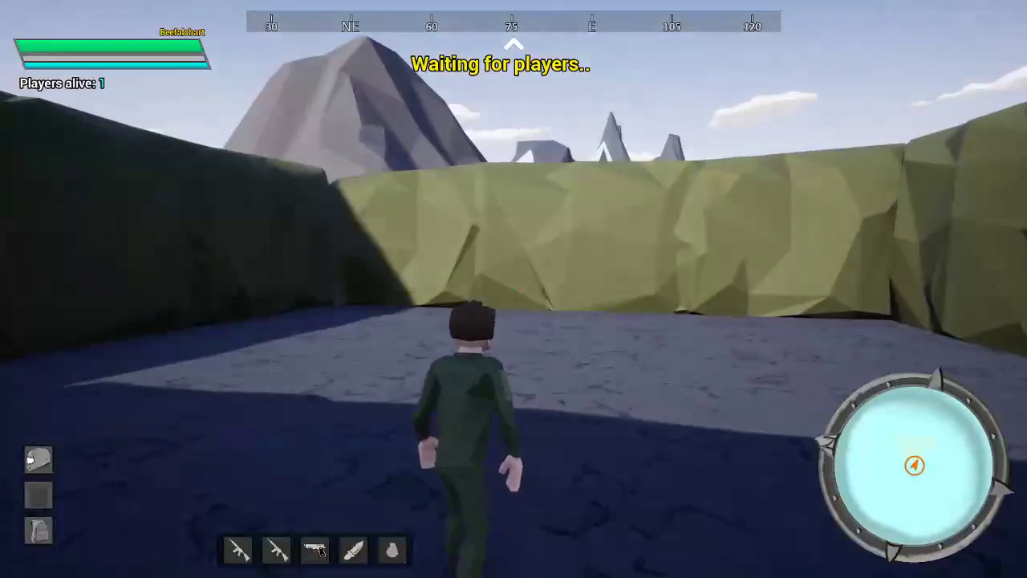
# Exit the match to the lobby and host a Solo game on the Synty Island map.
pyautogui.press('Escape')
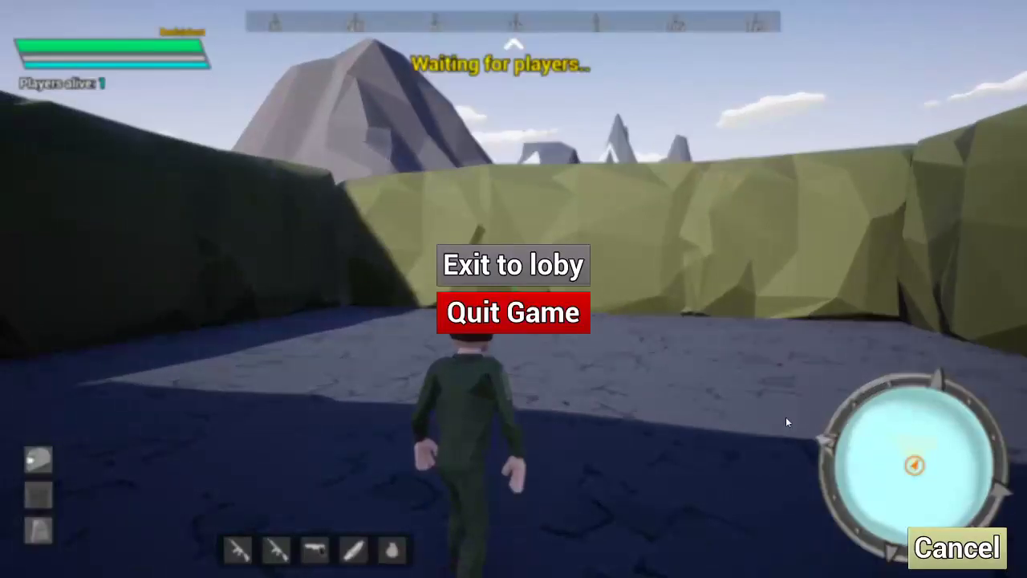
pyautogui.click(538, 271)
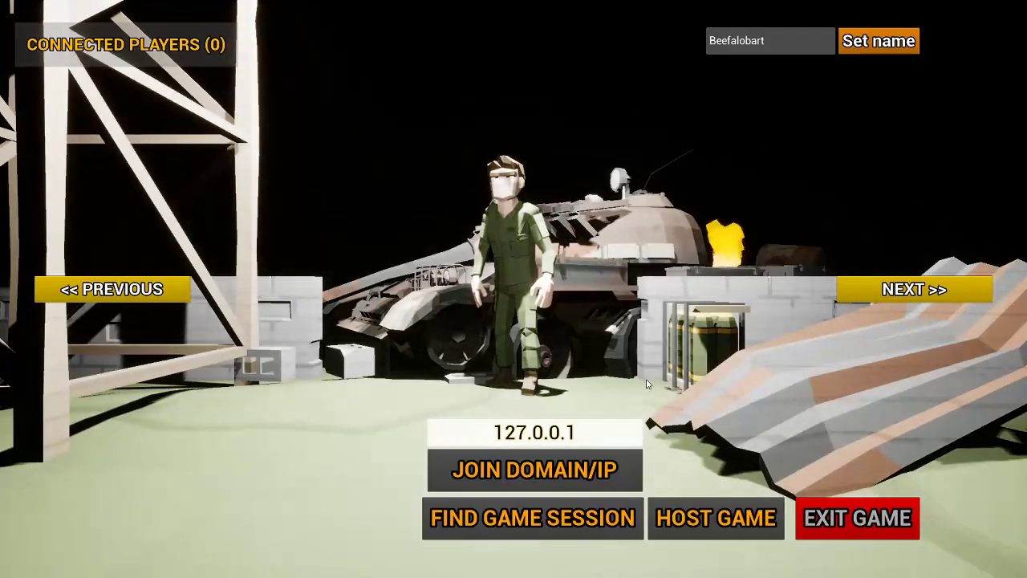
pyautogui.click(711, 514)
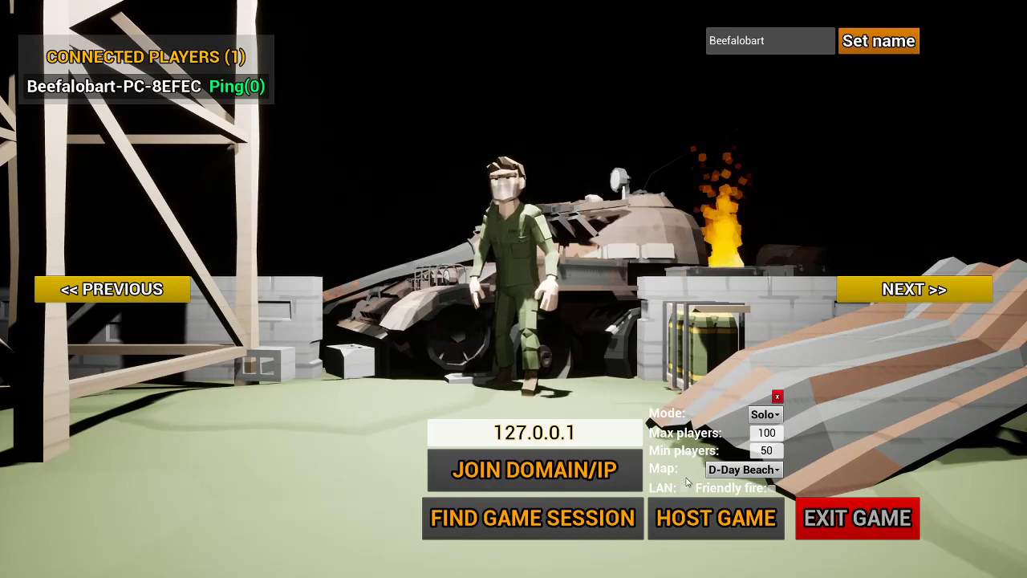
pyautogui.click(751, 473)
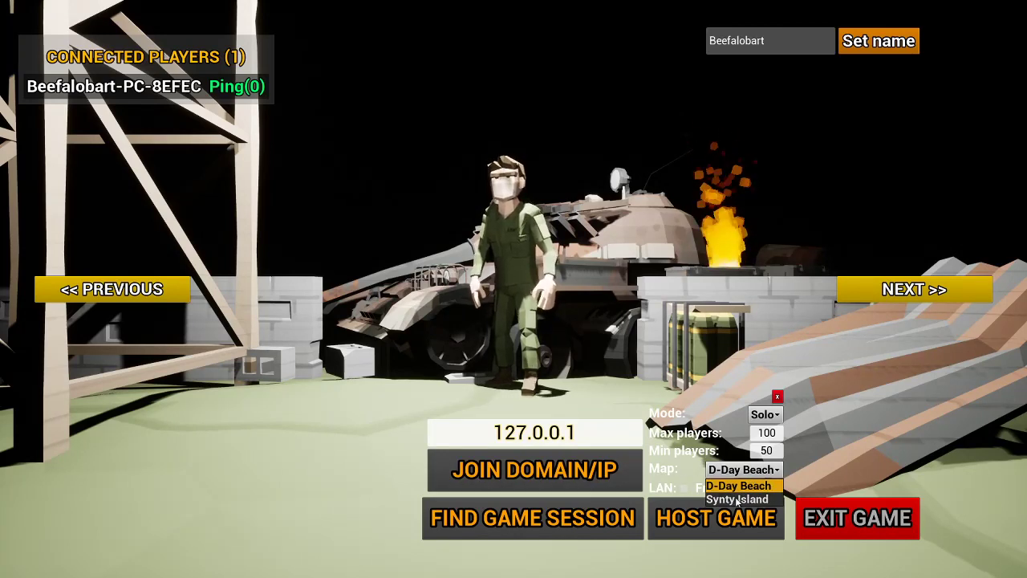
pyautogui.click(736, 499)
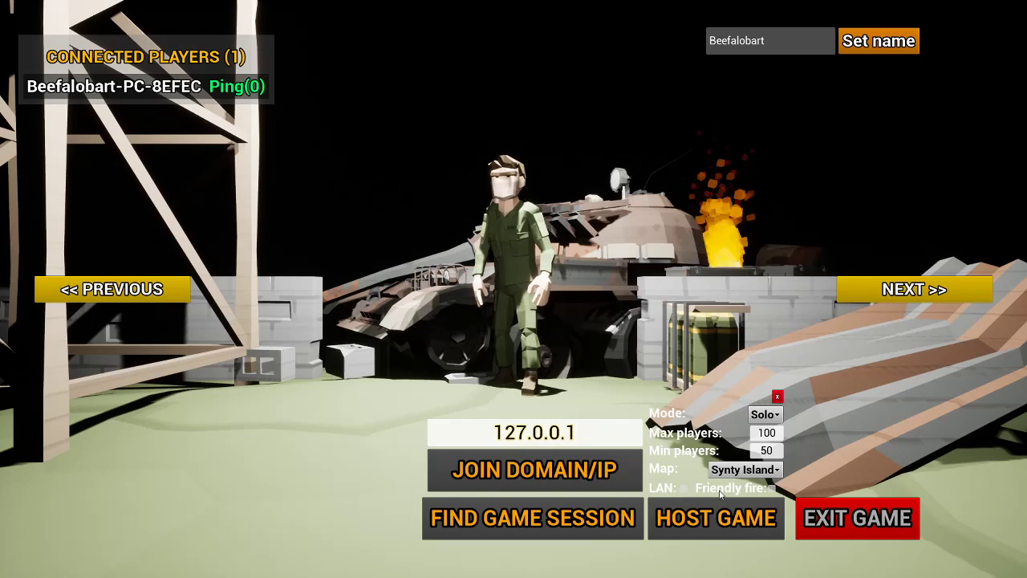
pyautogui.click(694, 516)
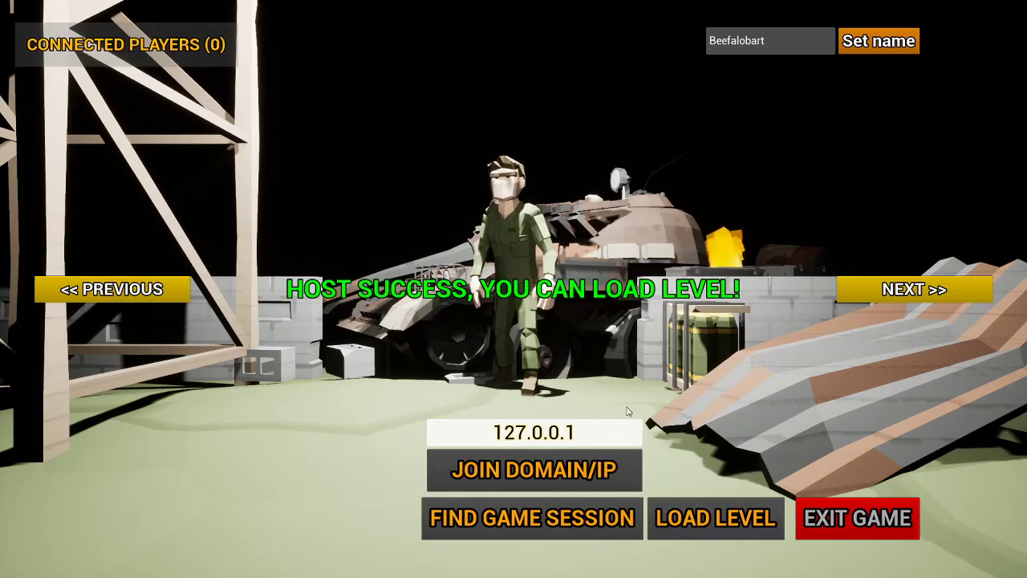
# Load the Synty Island level and run the character through the brick house to the paved shore beyond it.
pyautogui.click(737, 520)
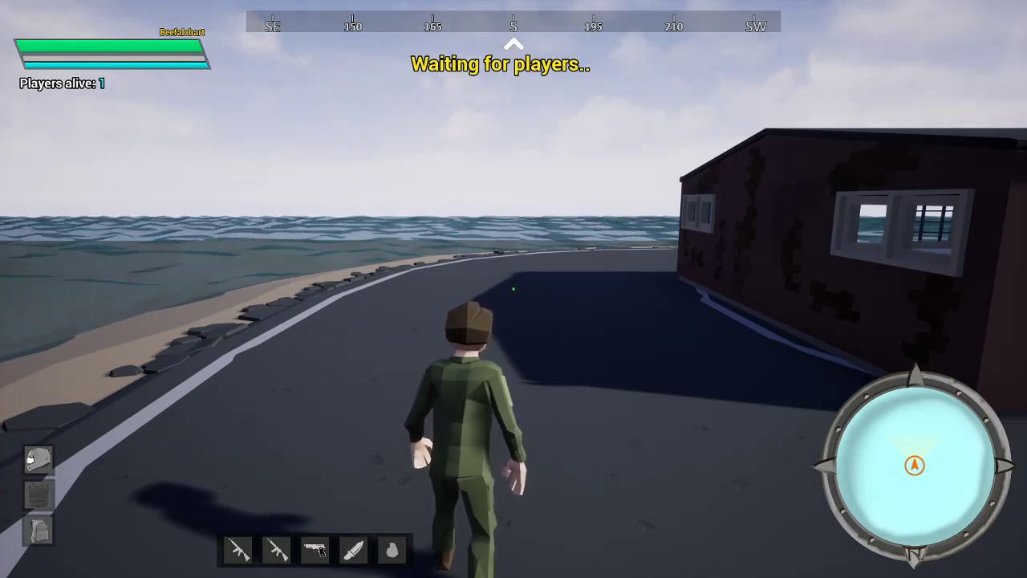
pyautogui.press('w')
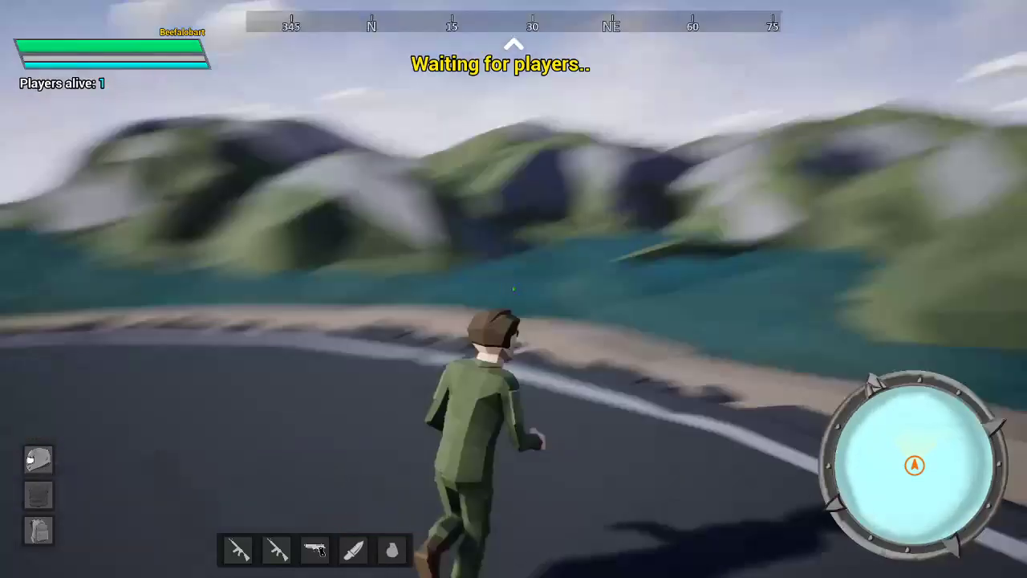
pyautogui.press('a')
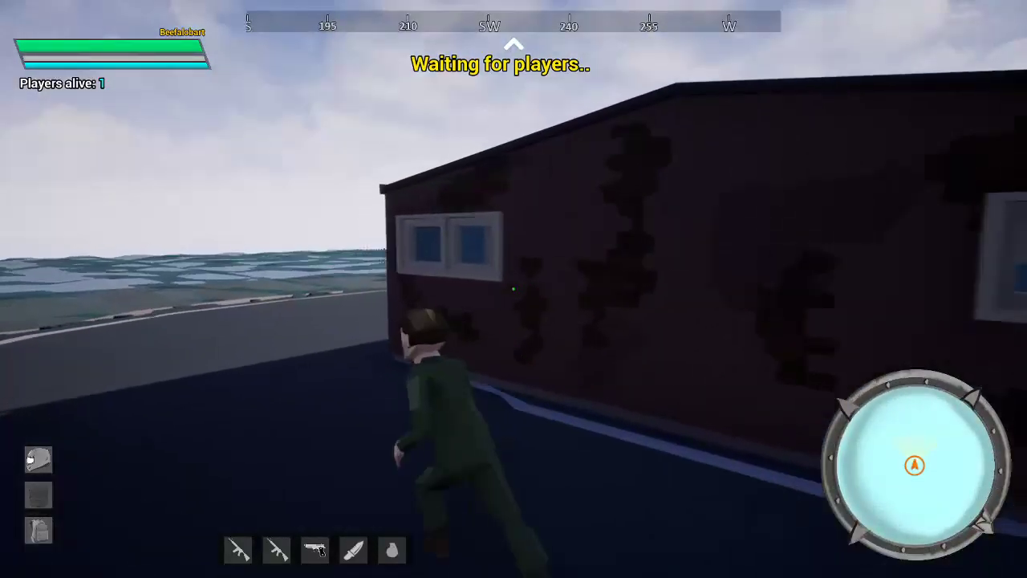
pyautogui.press('w')
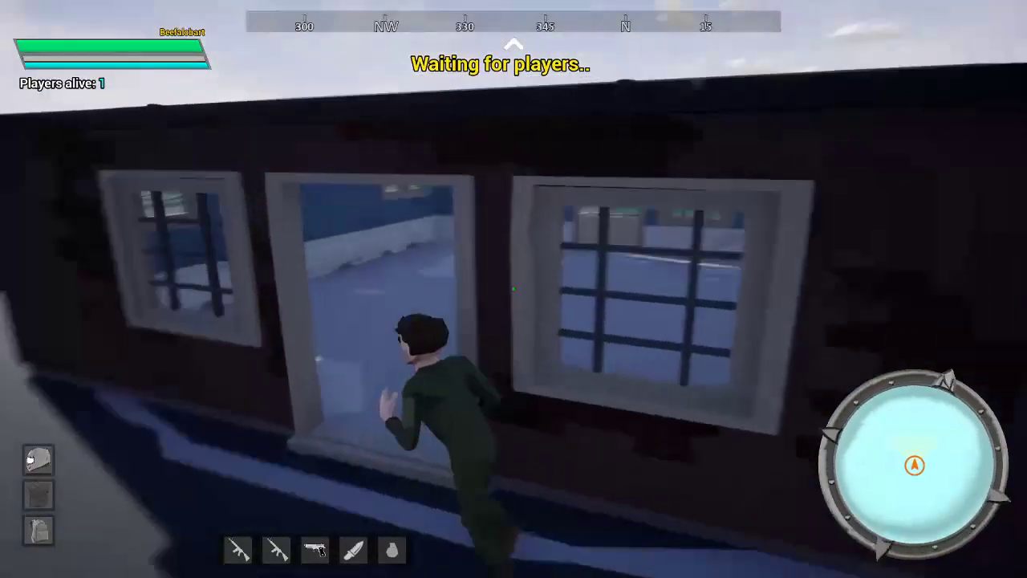
pyautogui.press('w')
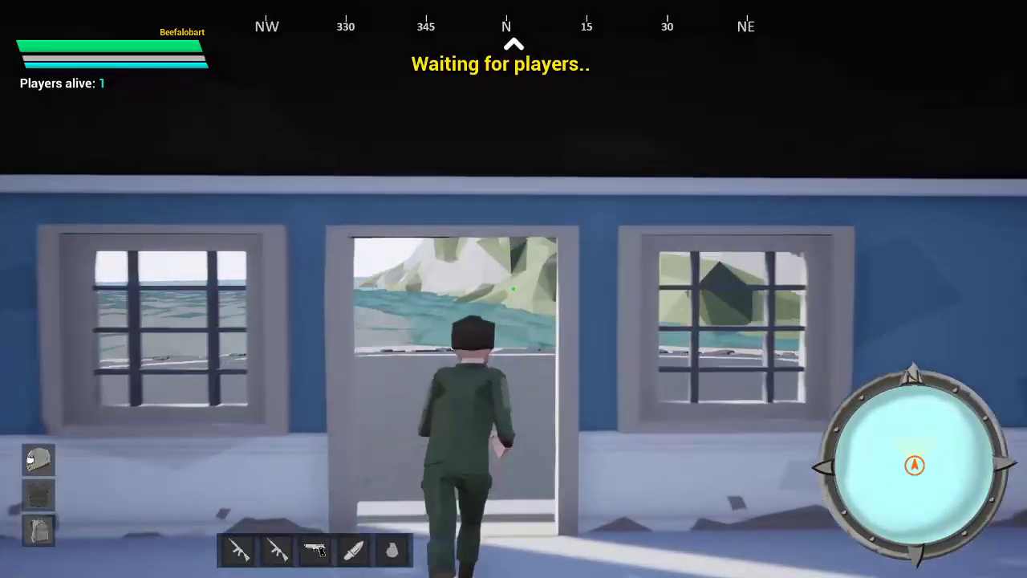
pyautogui.press('w')
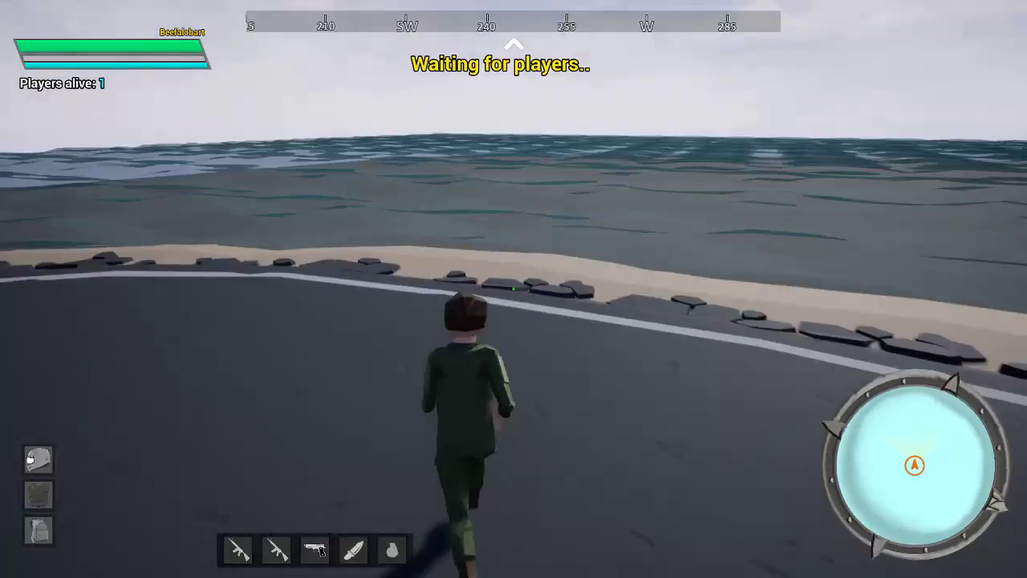
# Run around the outside of the brick house and go in through its doorway again to inspect the small island.
pyautogui.press('w')
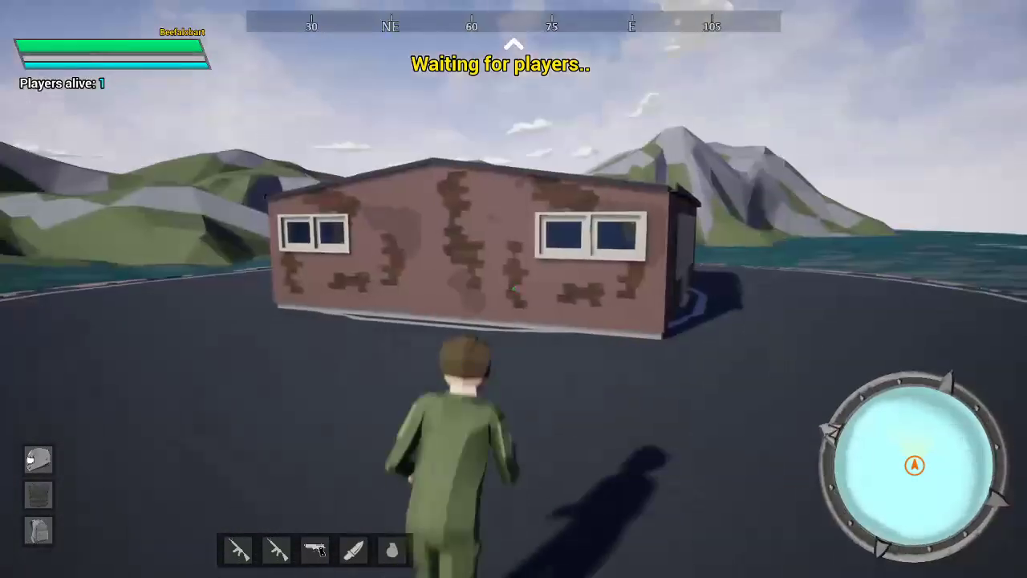
pyautogui.press('w')
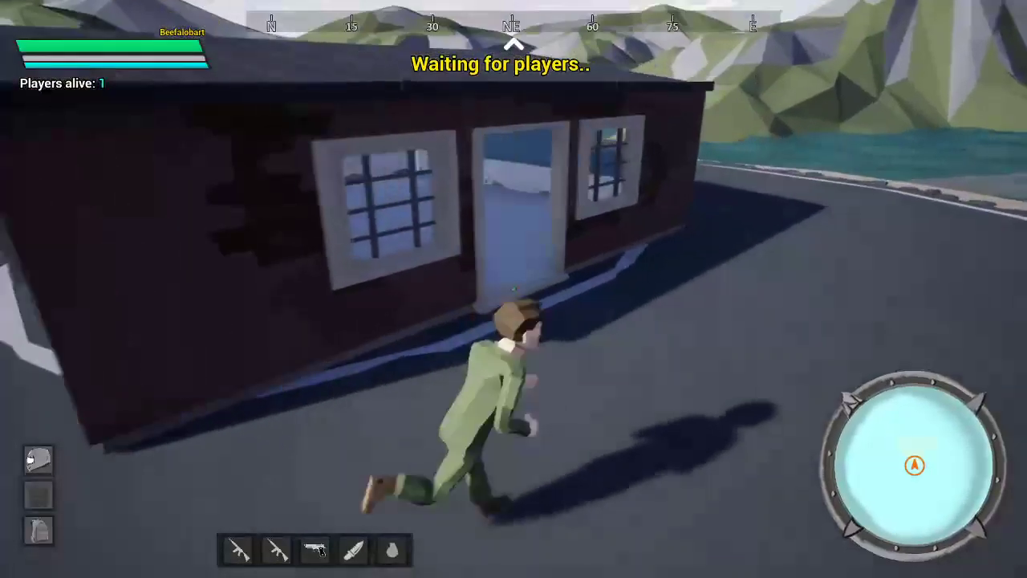
pyautogui.press('w')
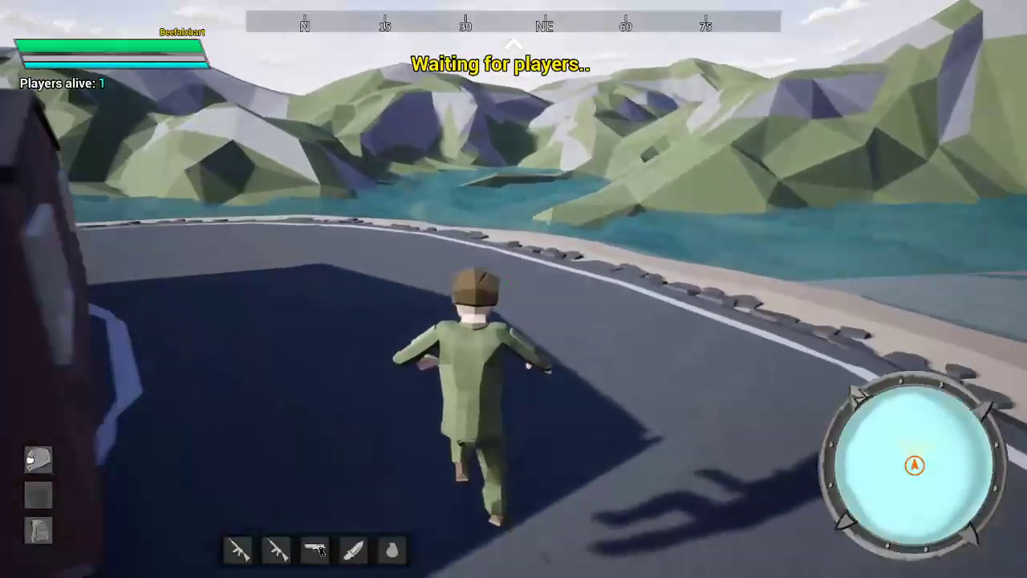
pyautogui.press('w')
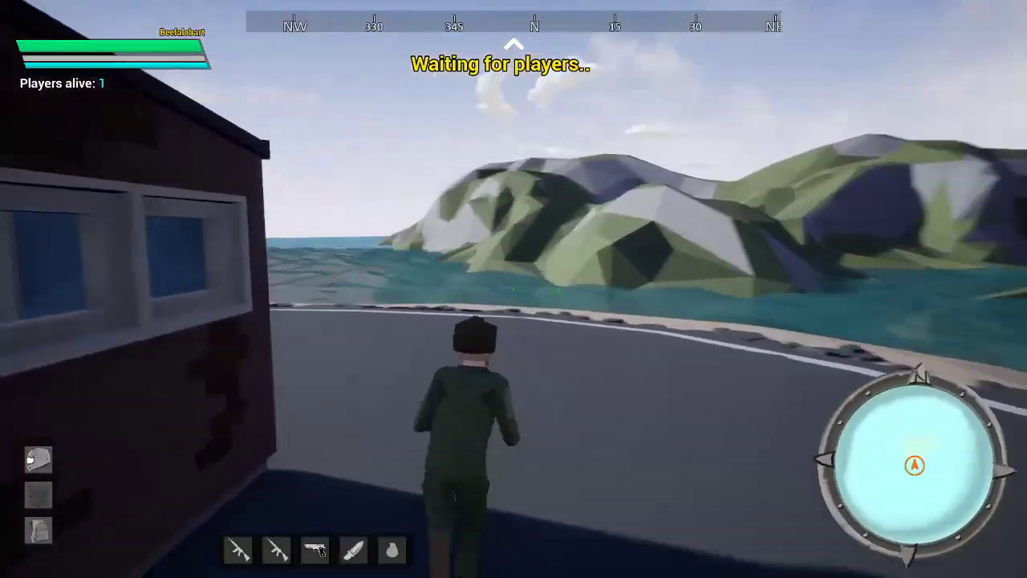
pyautogui.press('w')
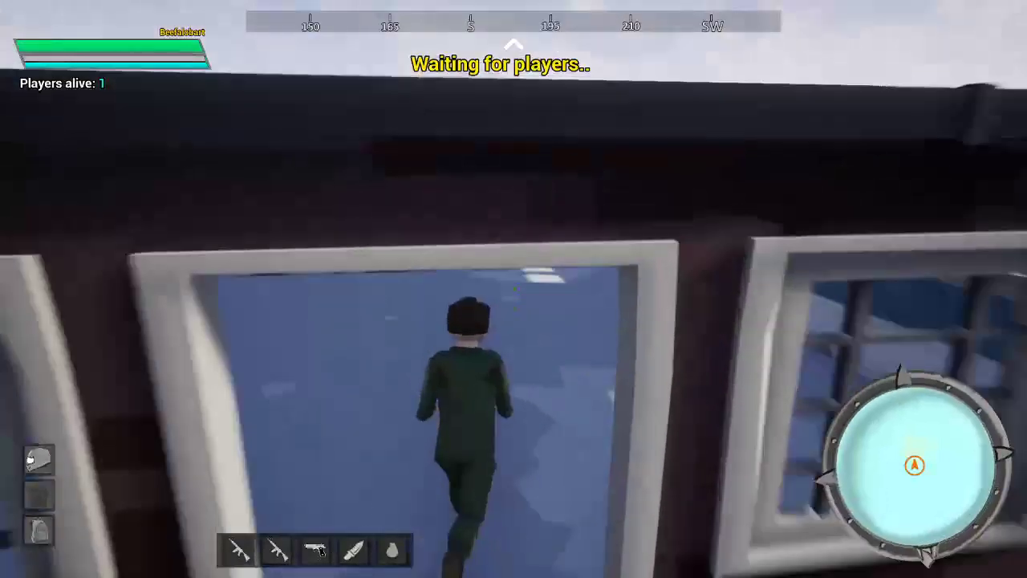
pyautogui.press('w')
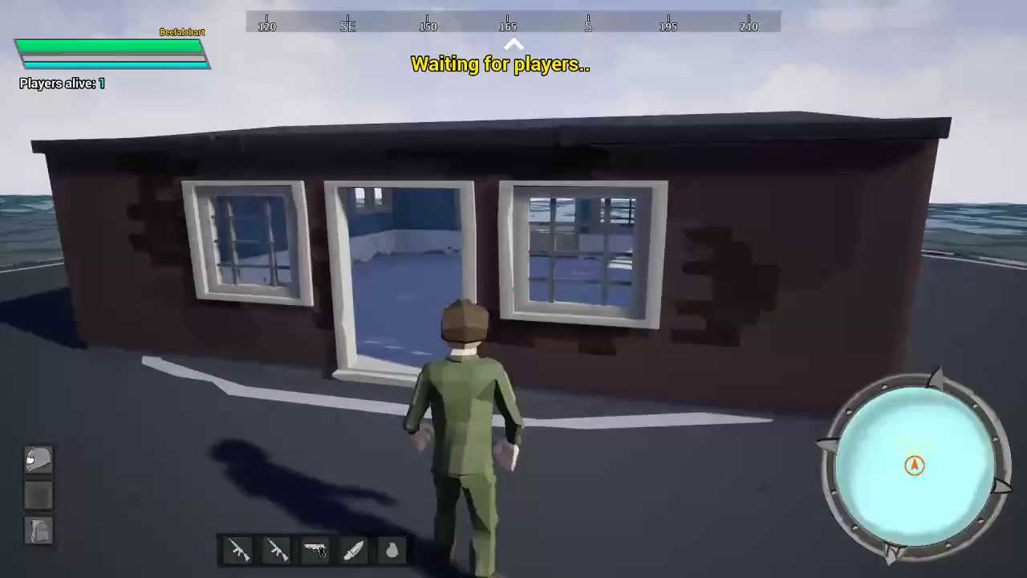
# Throw a punch in front of the house, then run along the island's shoreline and back towards the building.
pyautogui.click(514, 289)
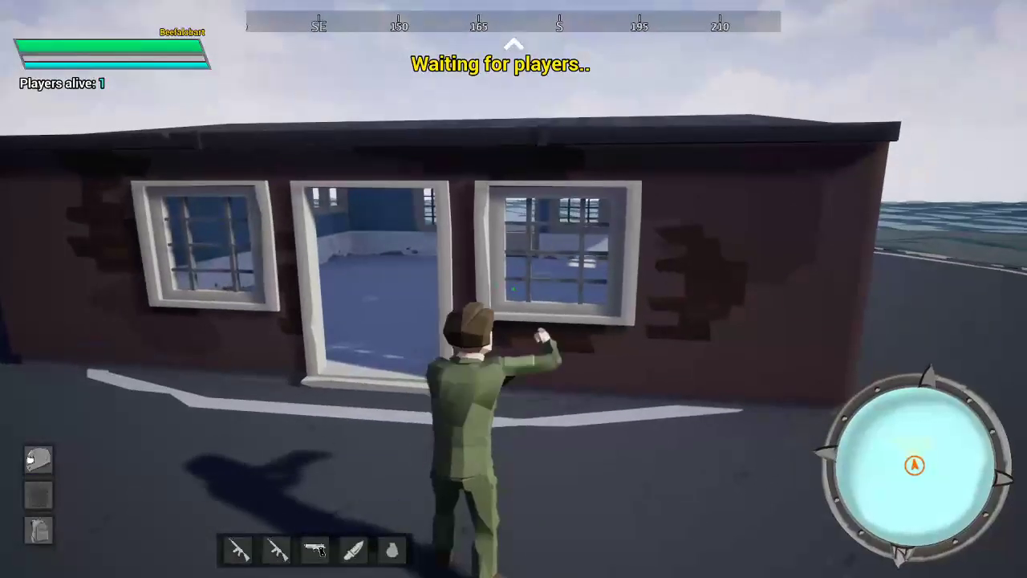
pyautogui.press('w')
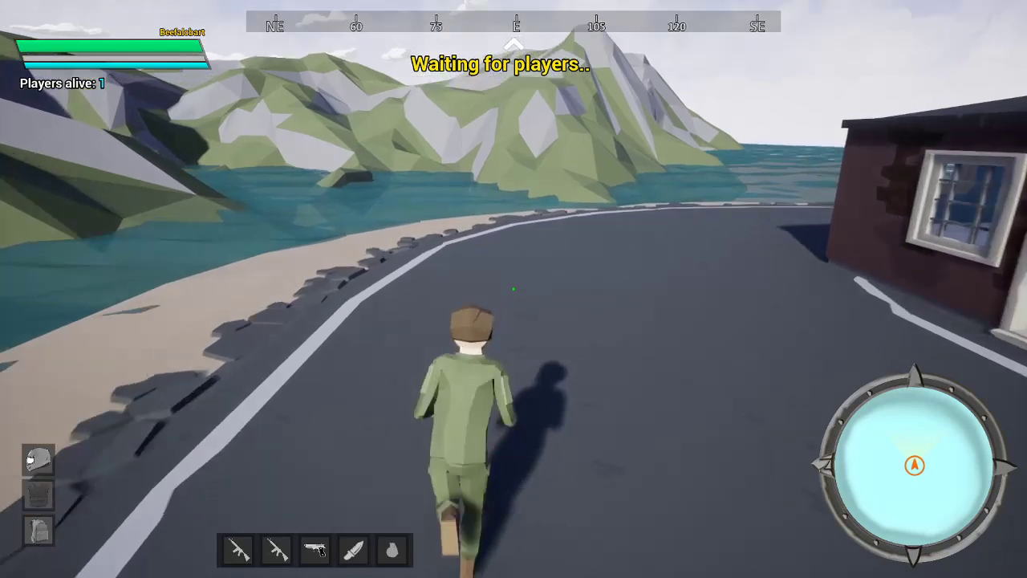
pyautogui.press('d')
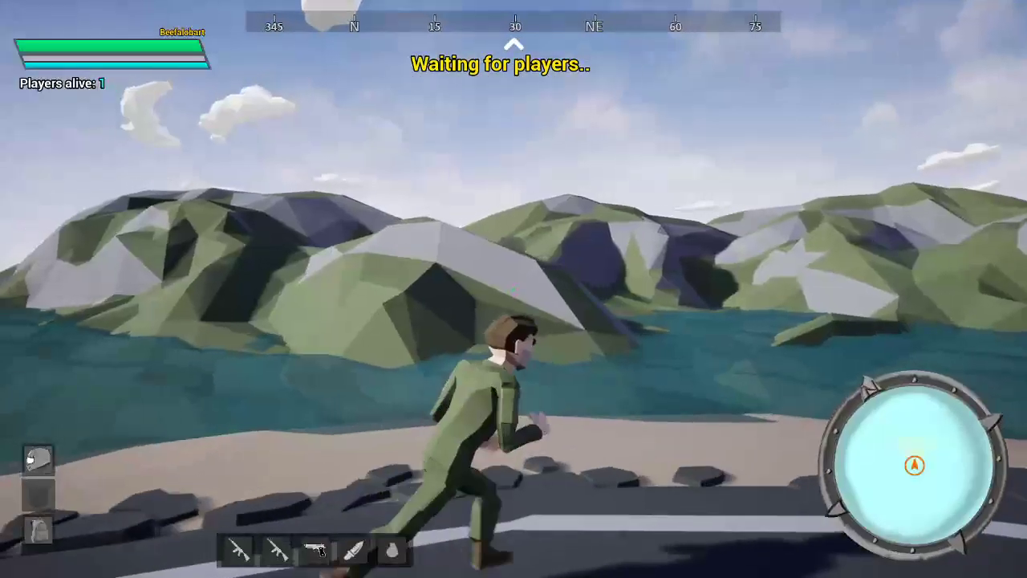
pyautogui.press('w')
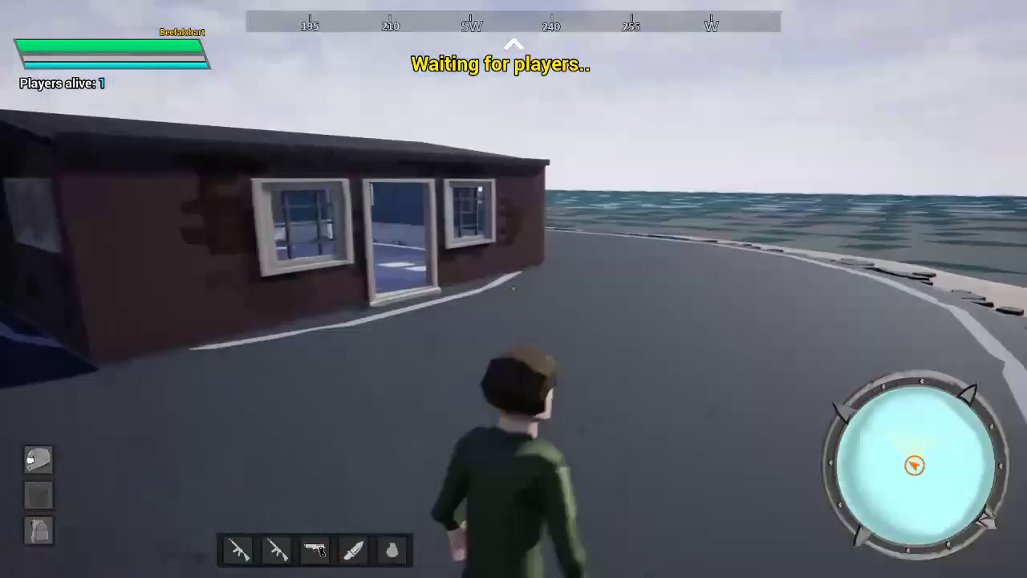
pyautogui.press('w')
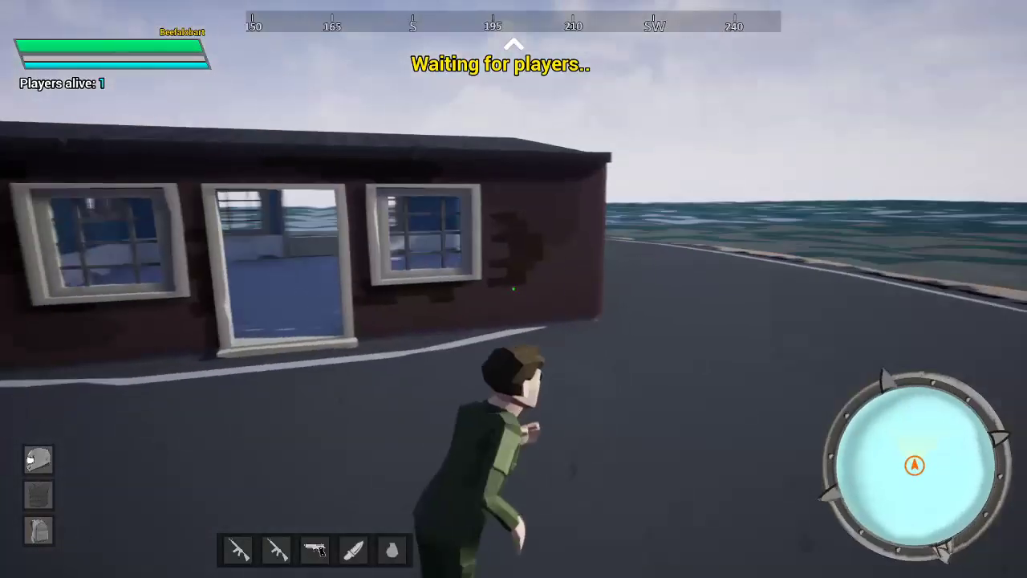
# Run the character around the outside of the brick house and along the paved shoreline to view the surrounding island.
pyautogui.press('w')
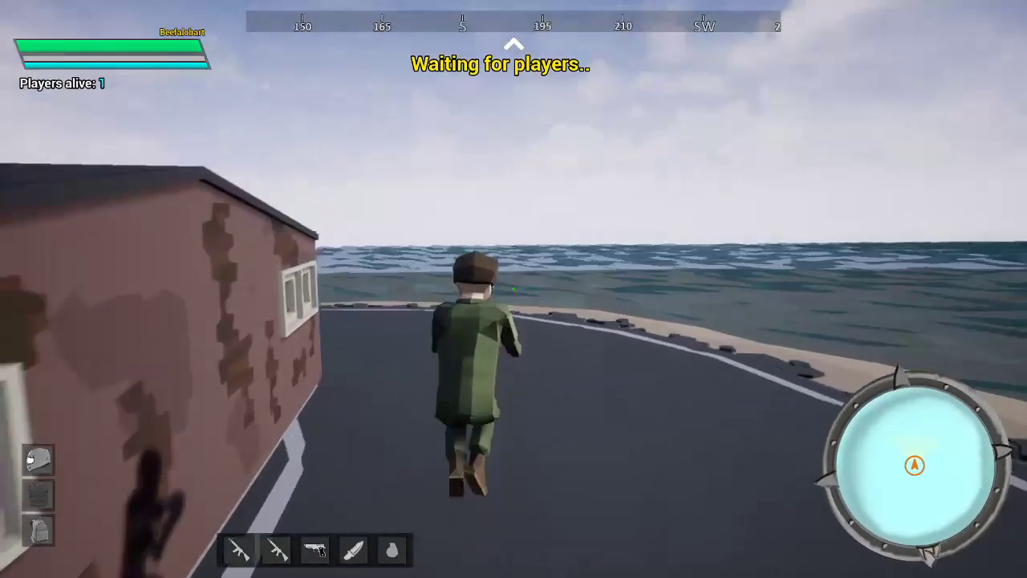
pyautogui.press('w')
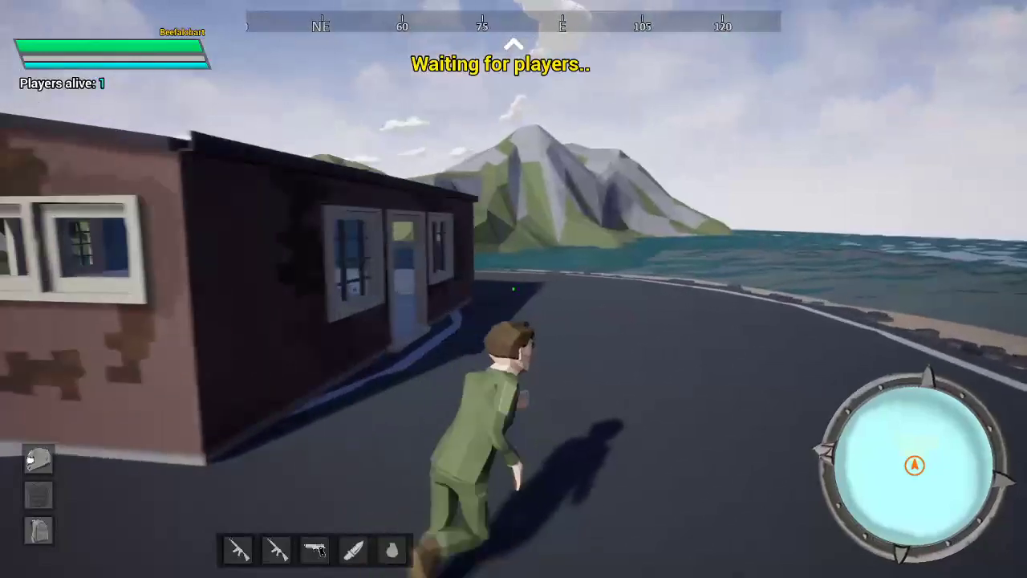
pyautogui.press('w')
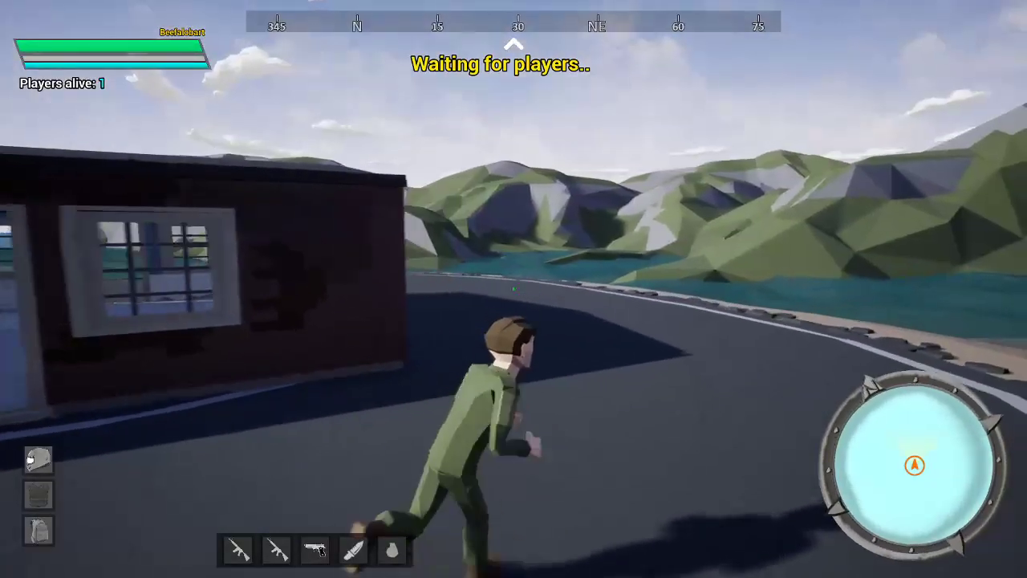
pyautogui.press('w')
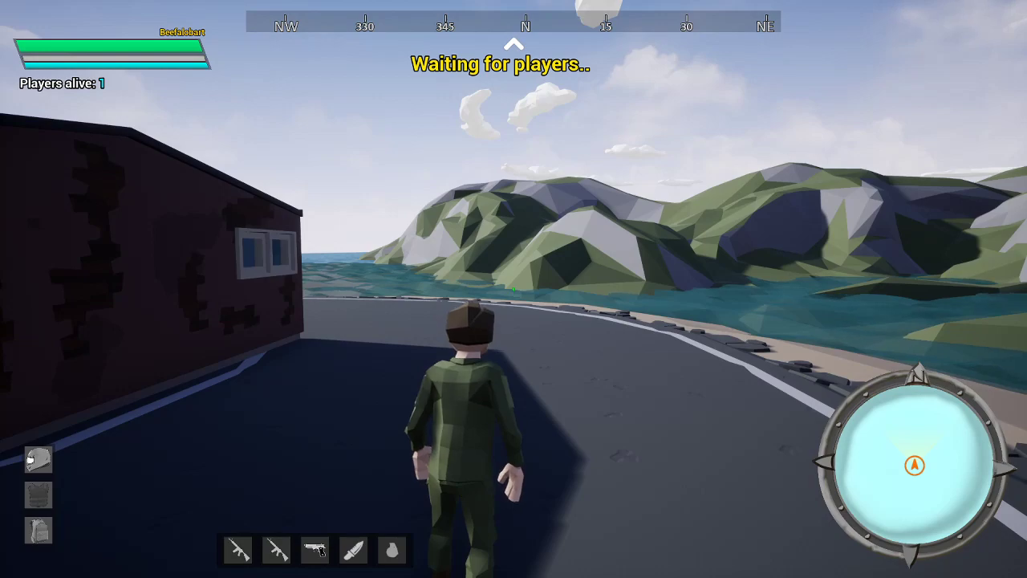
pyautogui.press('w')
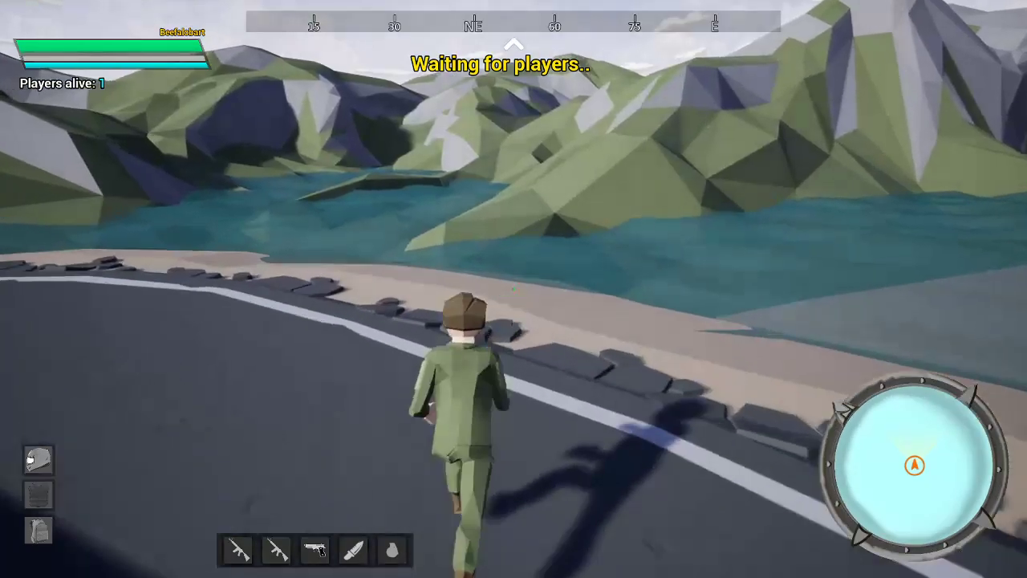
pyautogui.press('v')
pyautogui.press('v')
pyautogui.press('w')
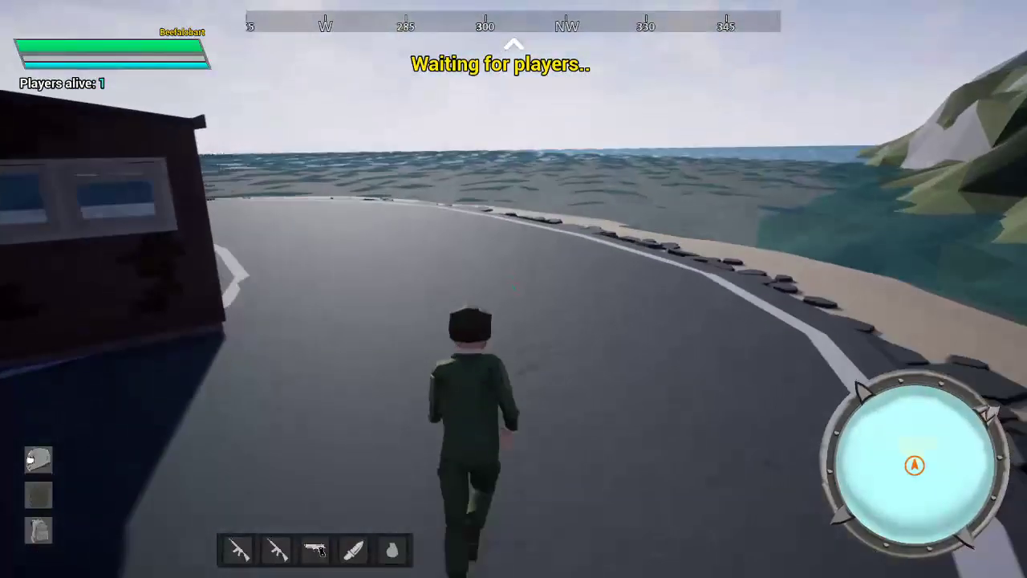
# Exit the match to the lobby and set the minimum players for a new hosted game to 2.
pyautogui.press('Escape')
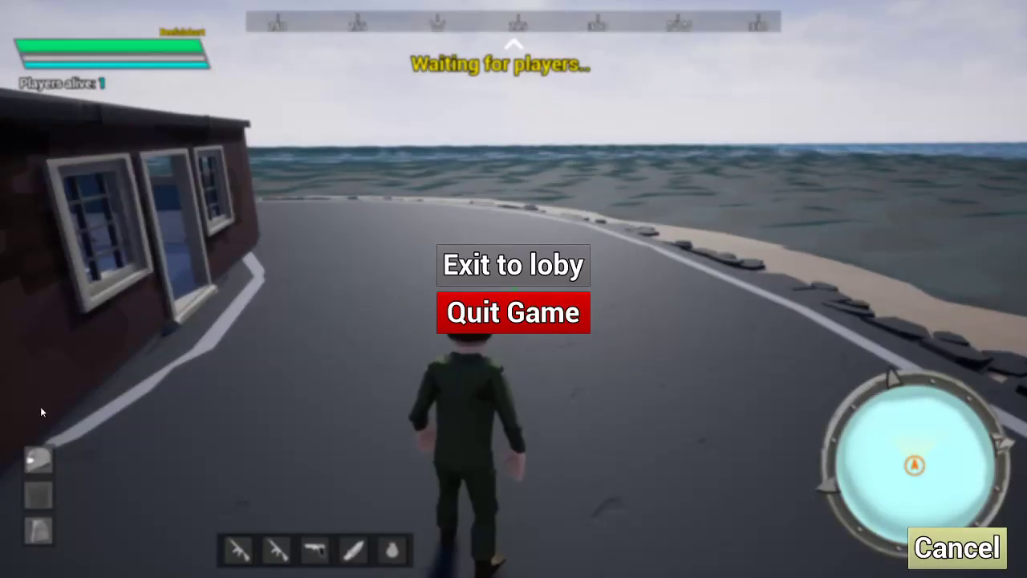
pyautogui.click(541, 265)
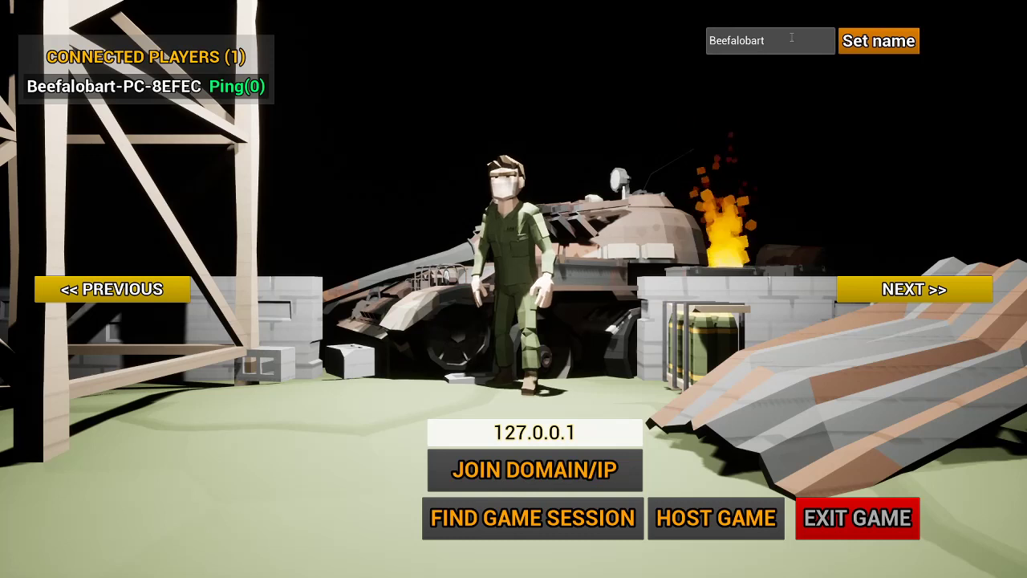
pyautogui.click(695, 527)
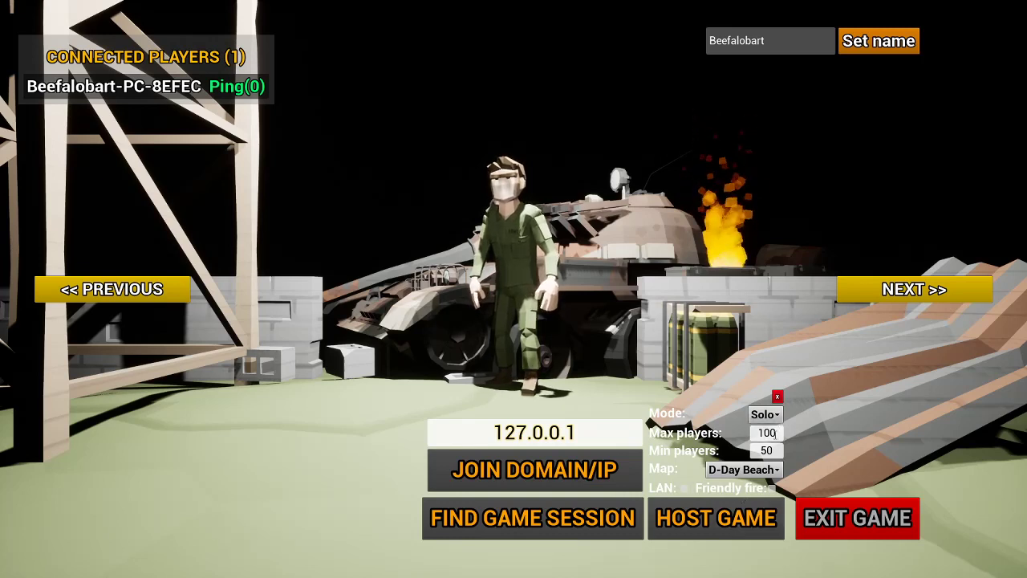
pyautogui.moveTo(776, 451); pyautogui.dragTo(723, 457)
pyautogui.write('2')
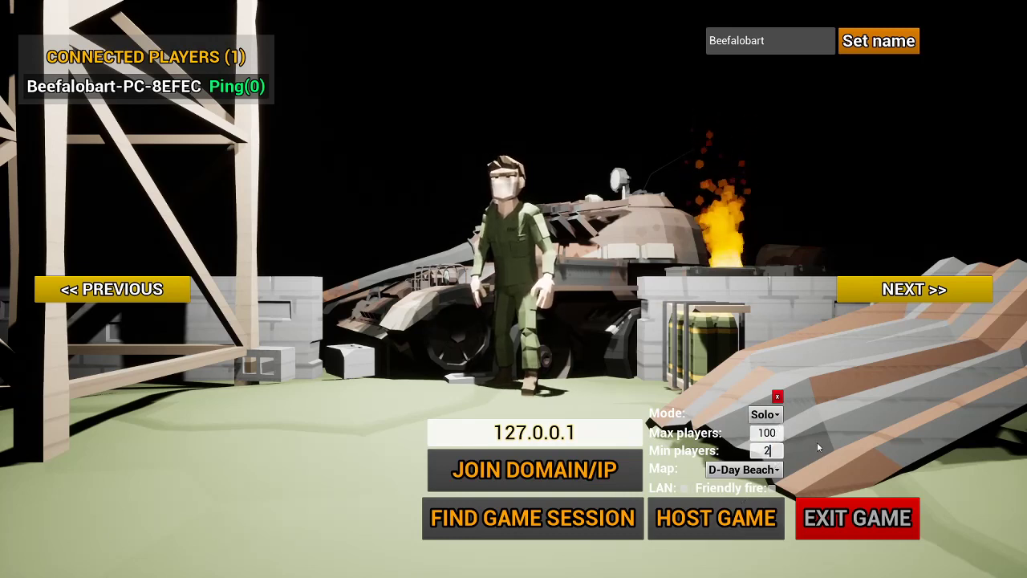
# Choose Synty Island as the map and host the Solo game.
pyautogui.click(771, 473)
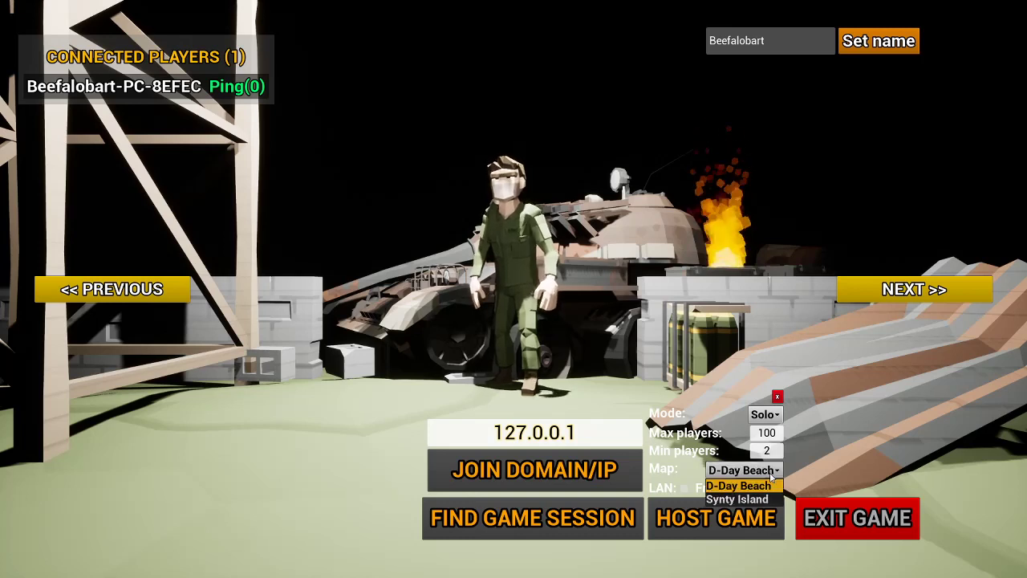
pyautogui.click(735, 499)
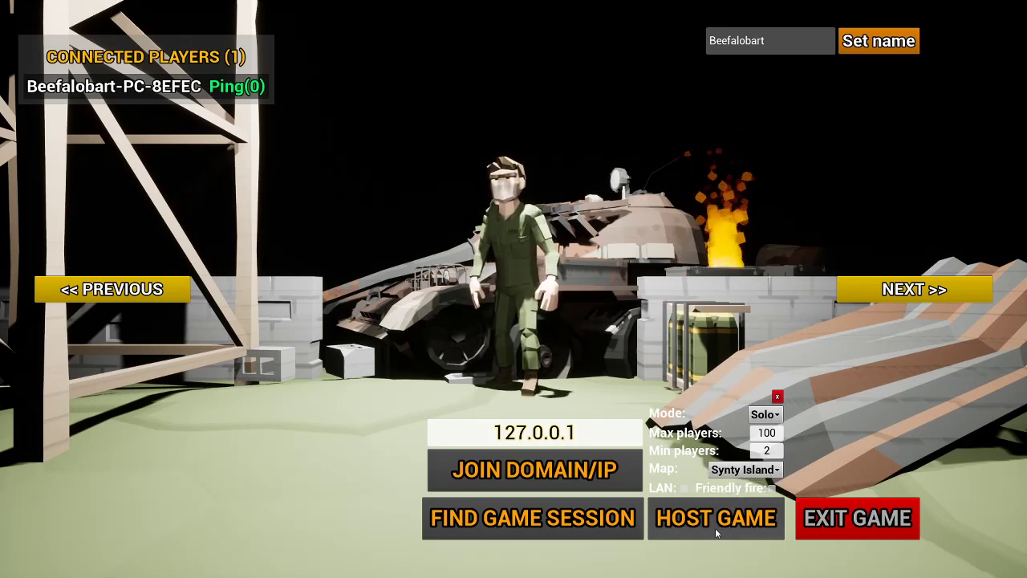
pyautogui.moveTo(572, 431); pyautogui.dragTo(295, 433)
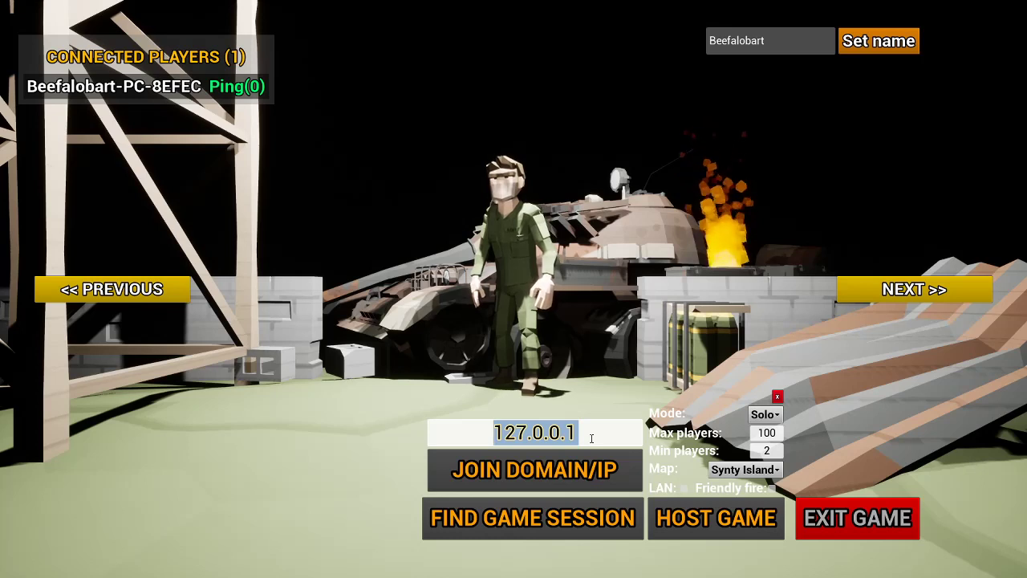
pyautogui.click(596, 434)
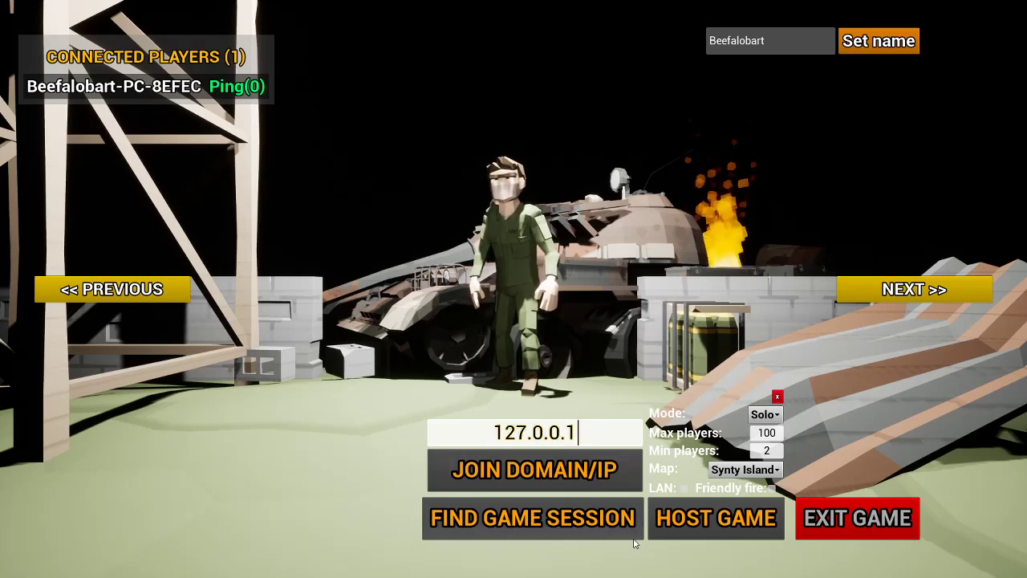
pyautogui.click(696, 536)
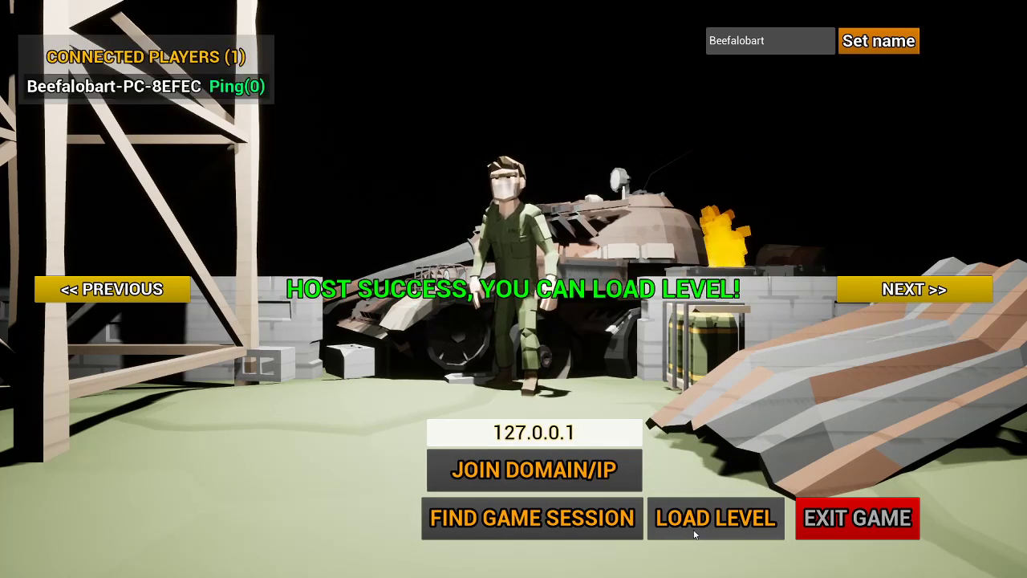
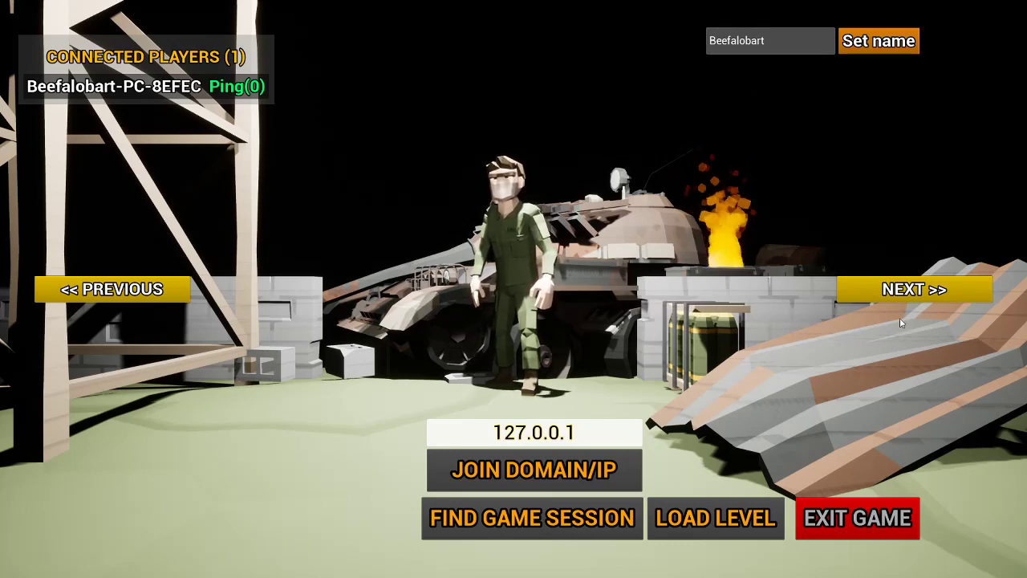
# Browse the character outfits and return to the green uniform, then search for available game sessions.
pyautogui.click(940, 299)
pyautogui.click(940, 296)
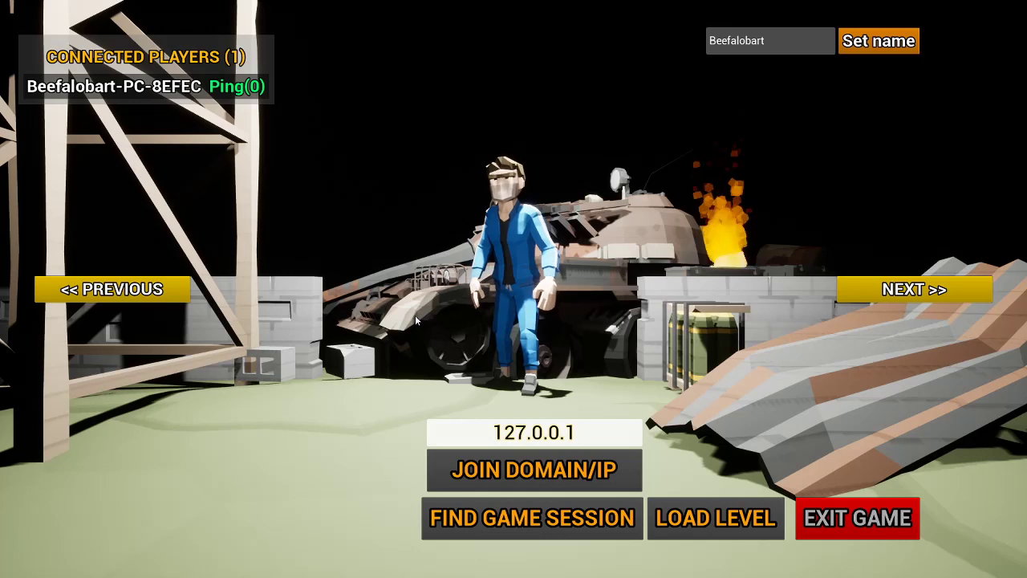
pyautogui.click(154, 292)
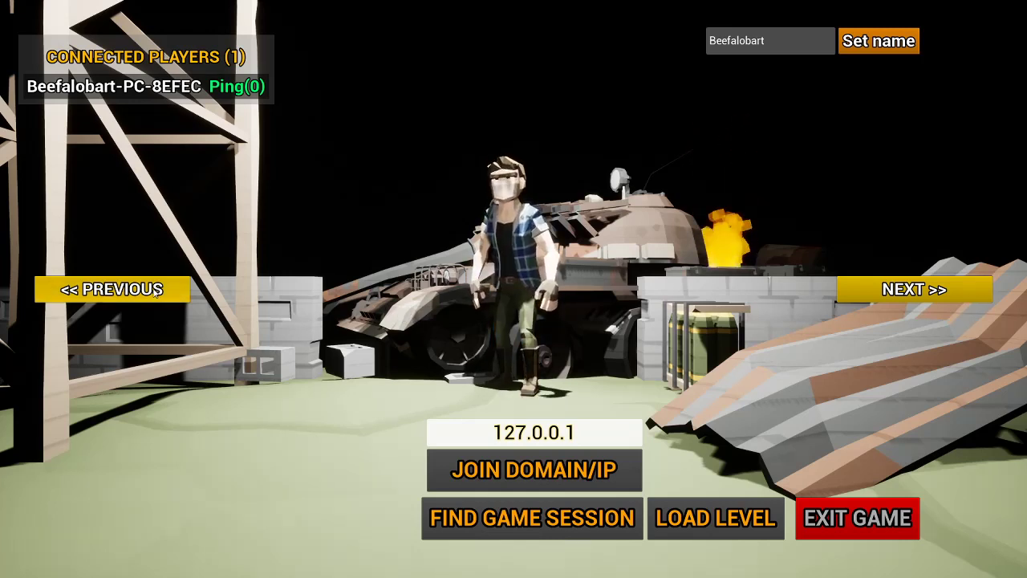
pyautogui.click(155, 292)
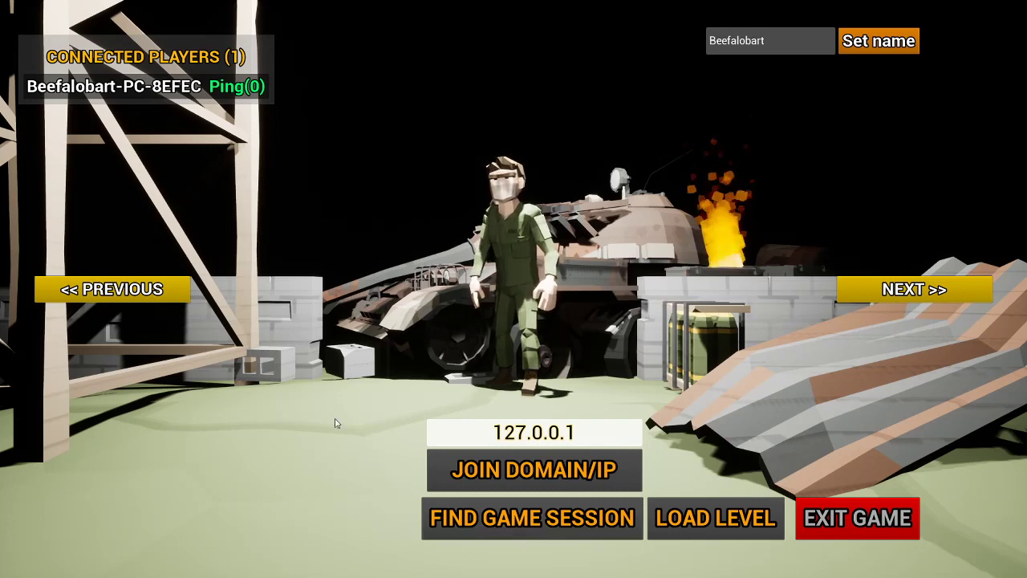
pyautogui.click(488, 522)
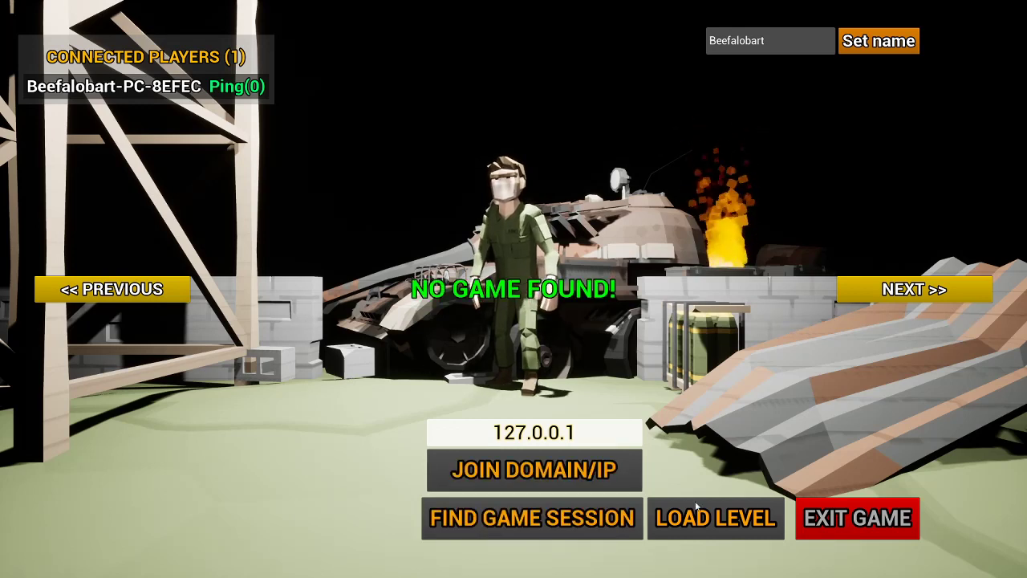
# Load the Synty Island level and run the character past the brick house along the paved shore.
pyautogui.click(712, 526)
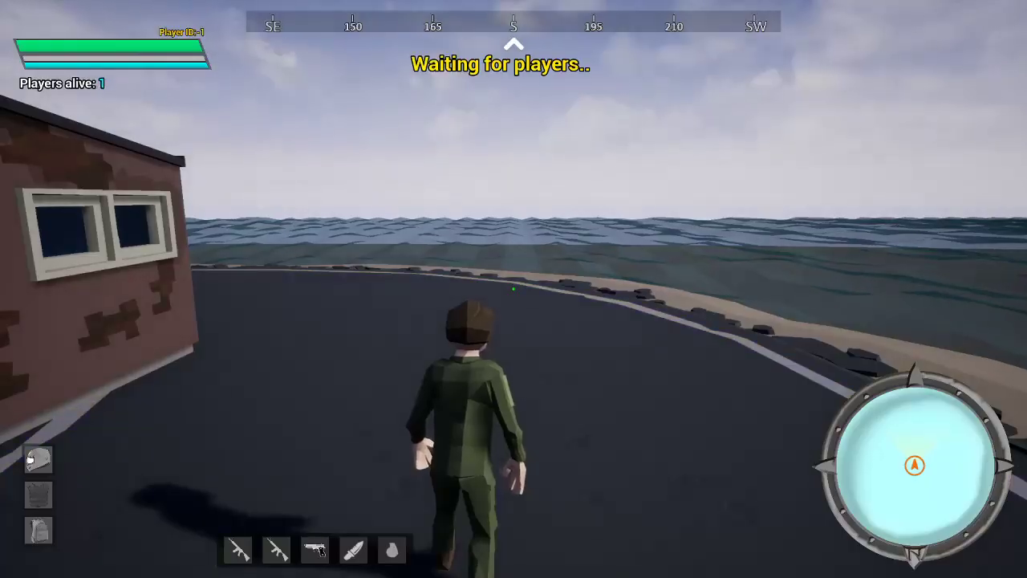
pyautogui.press('w')
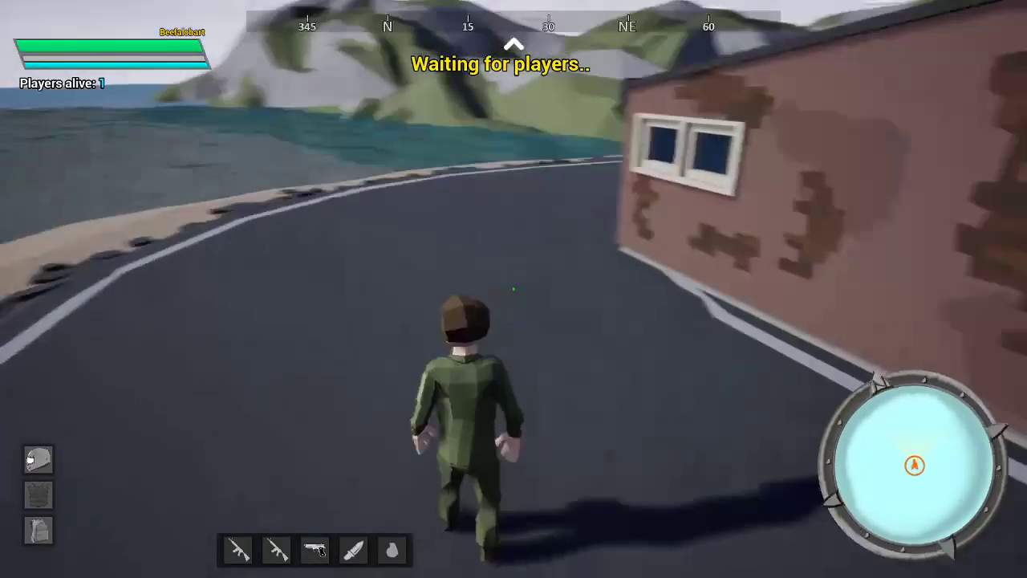
pyautogui.press('w')
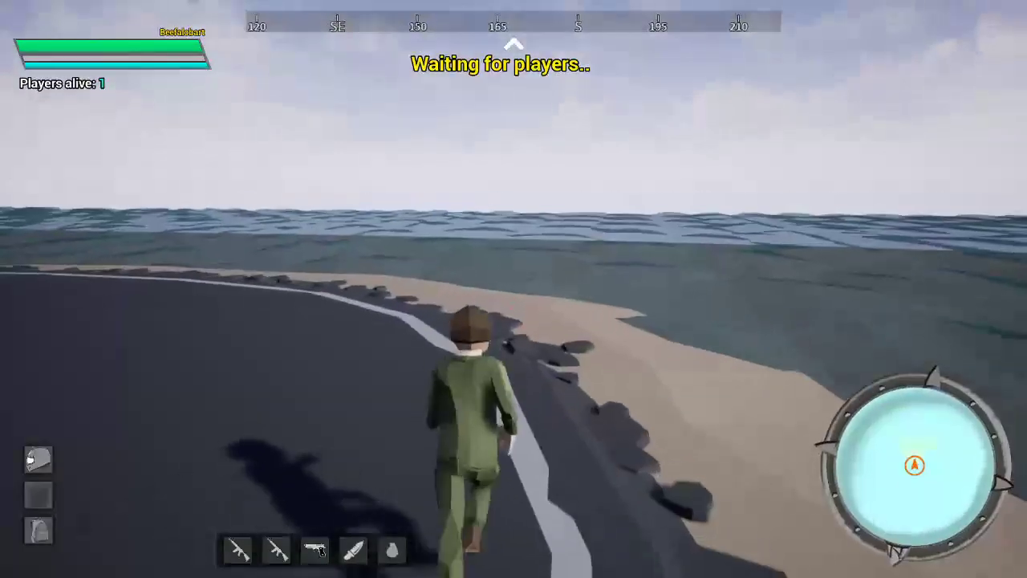
pyautogui.press('w')
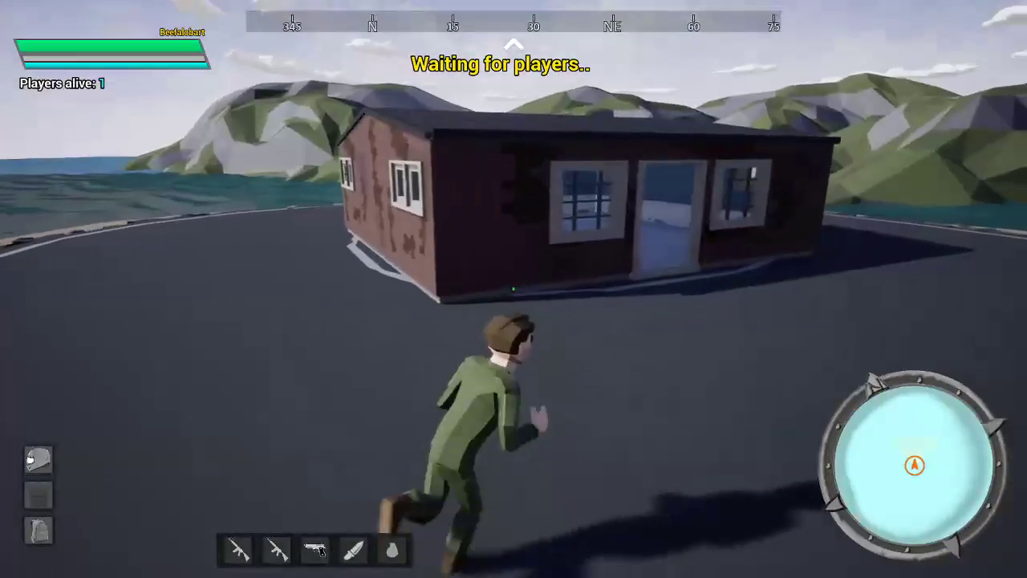
# Run through the brick house's doorway, out the opposite side and back around its outer wall.
pyautogui.press('w')
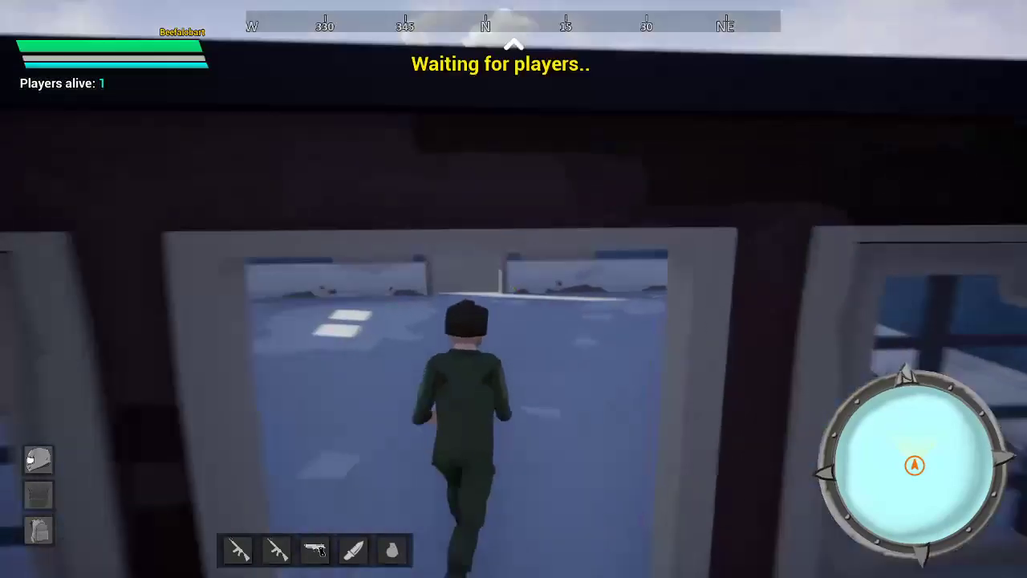
pyautogui.press('w')
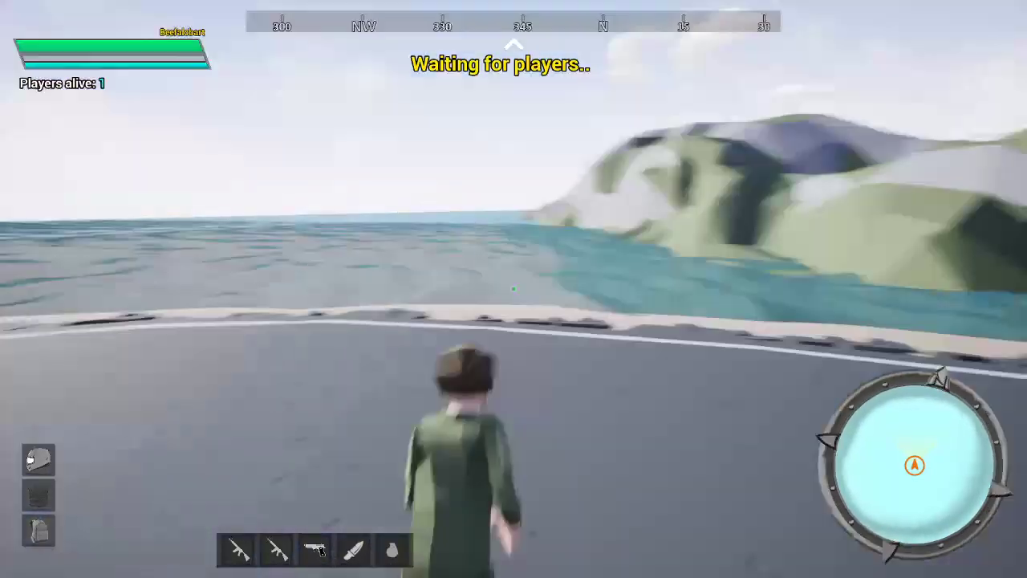
pyautogui.press('w')
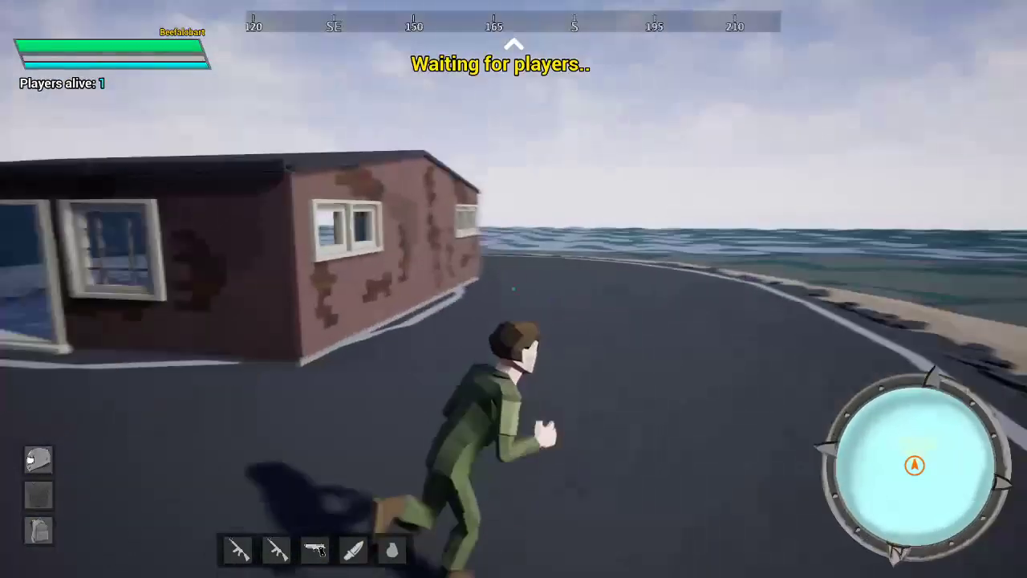
pyautogui.press('w')
# Leave the Synty Island match for the lobby and configure another hosted game with a minimum of 2 players.
pyautogui.press('Escape')
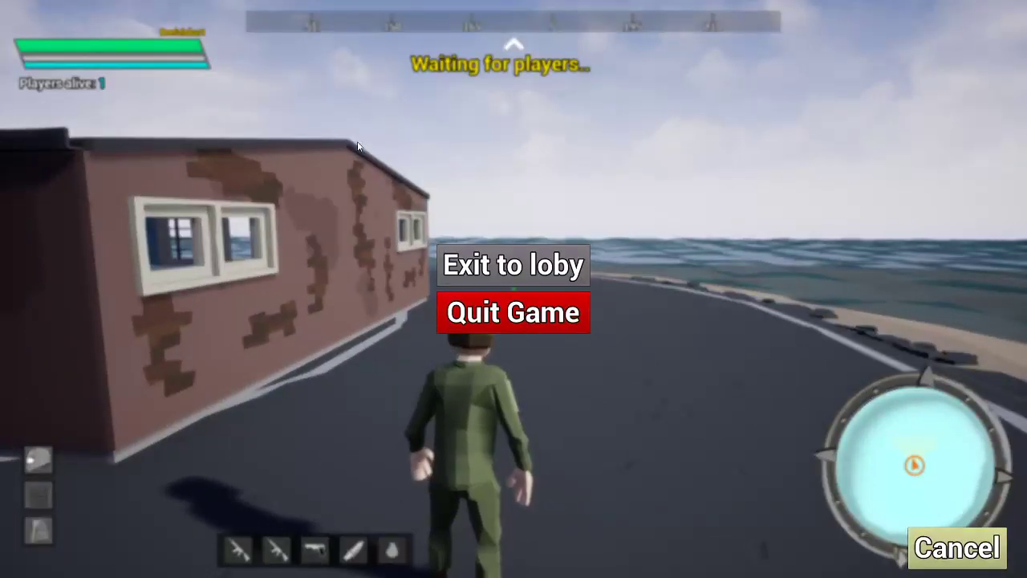
pyautogui.click(474, 255)
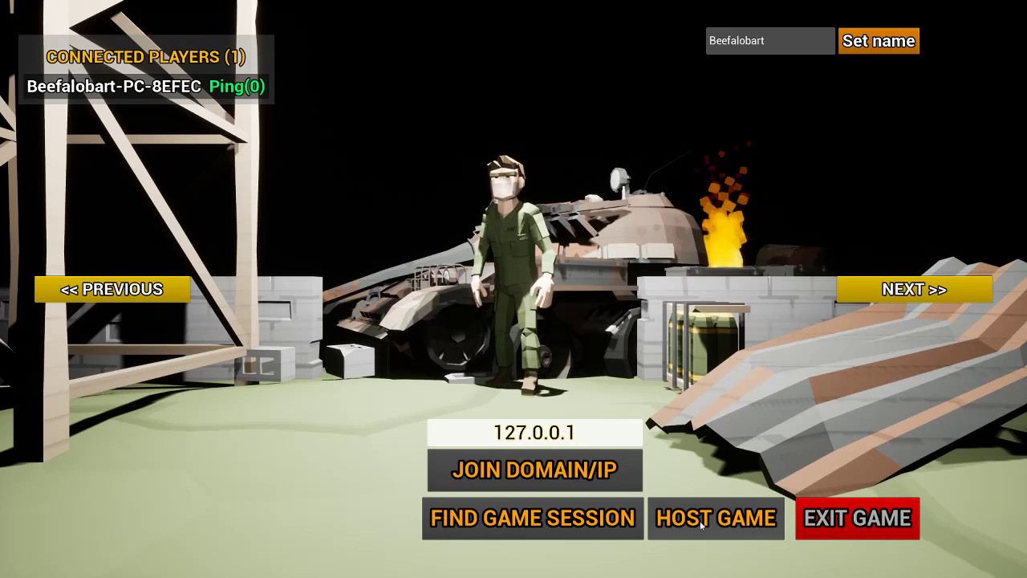
pyautogui.click(722, 522)
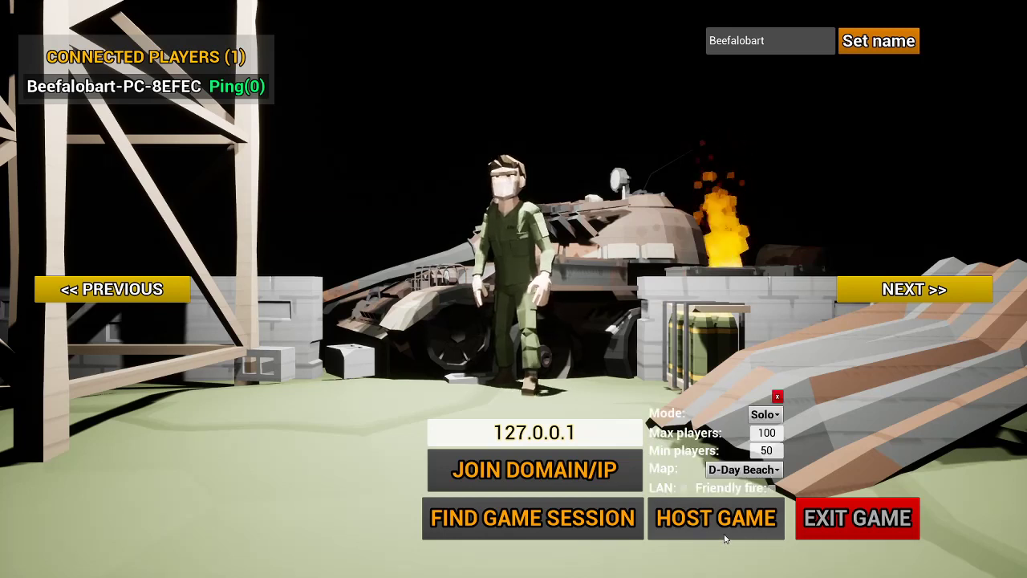
pyautogui.click(771, 421)
pyautogui.click(772, 421)
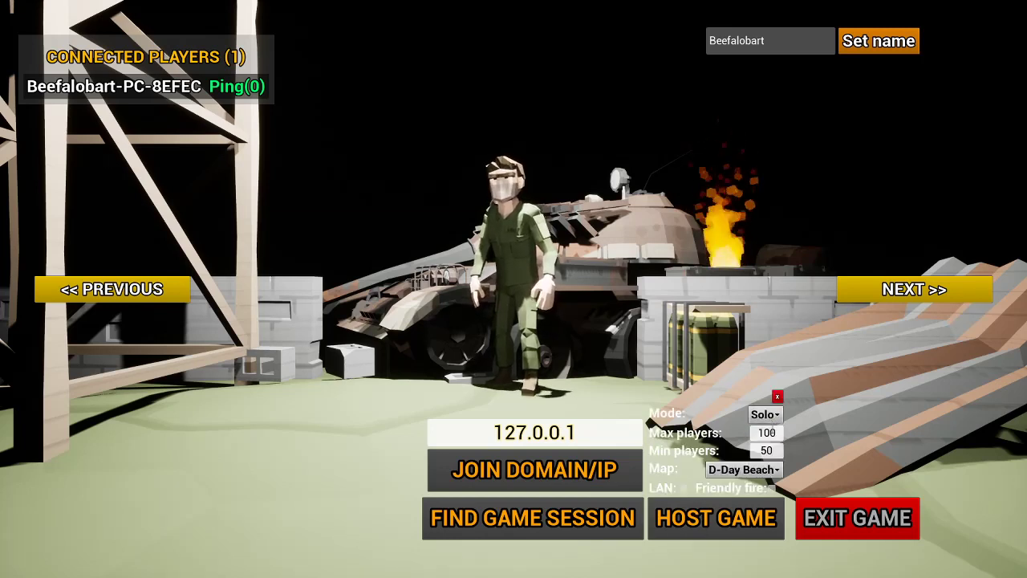
pyautogui.click(776, 451)
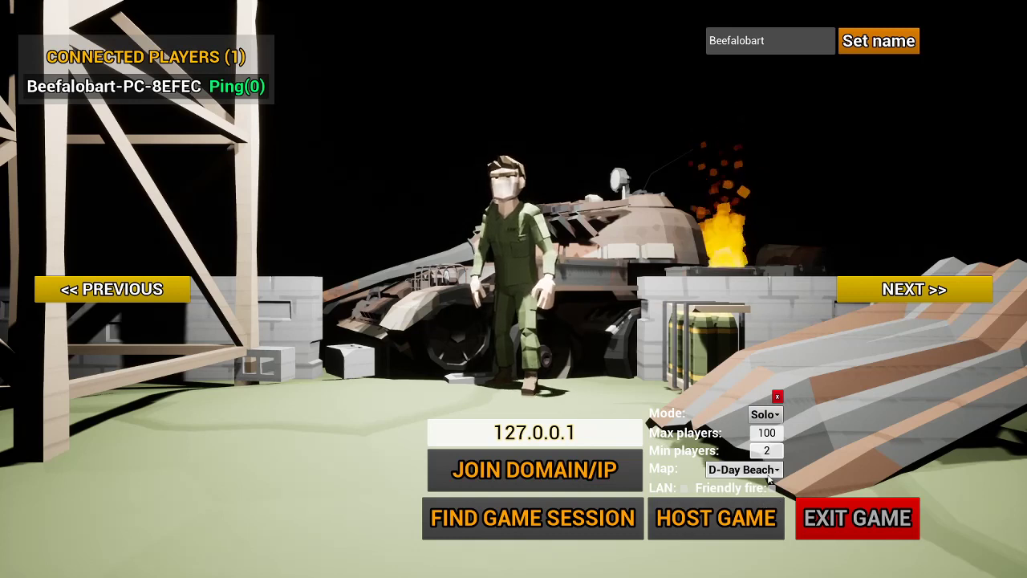
# Check the map choices, keep D-Day Beach and host the Solo game.
pyautogui.click(775, 471)
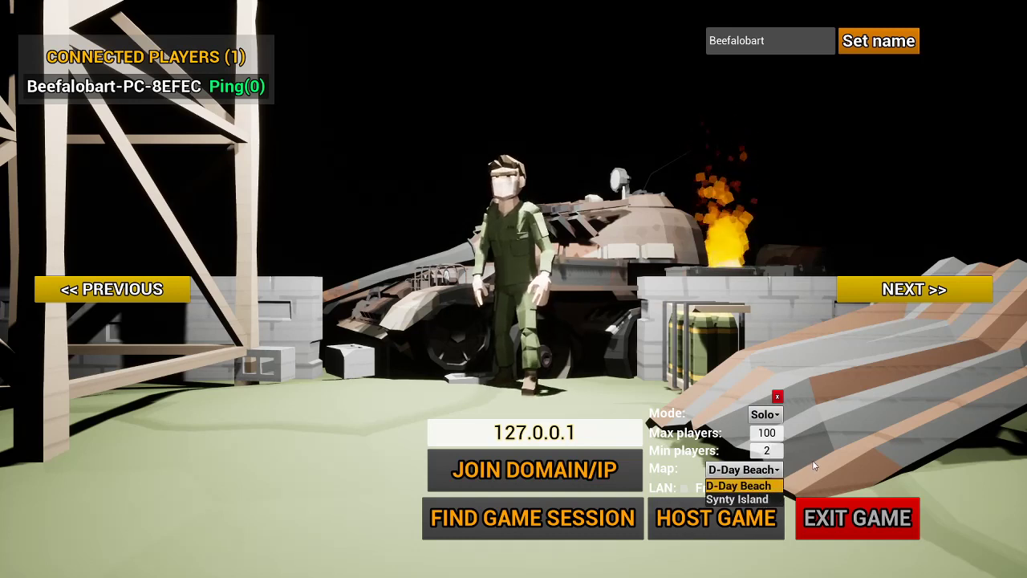
pyautogui.click(813, 466)
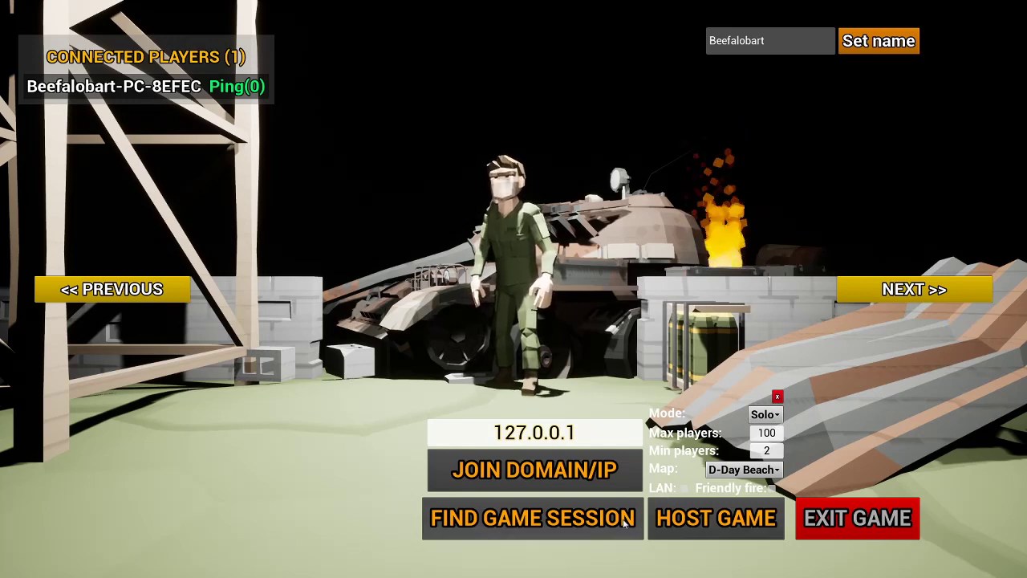
pyautogui.click(705, 523)
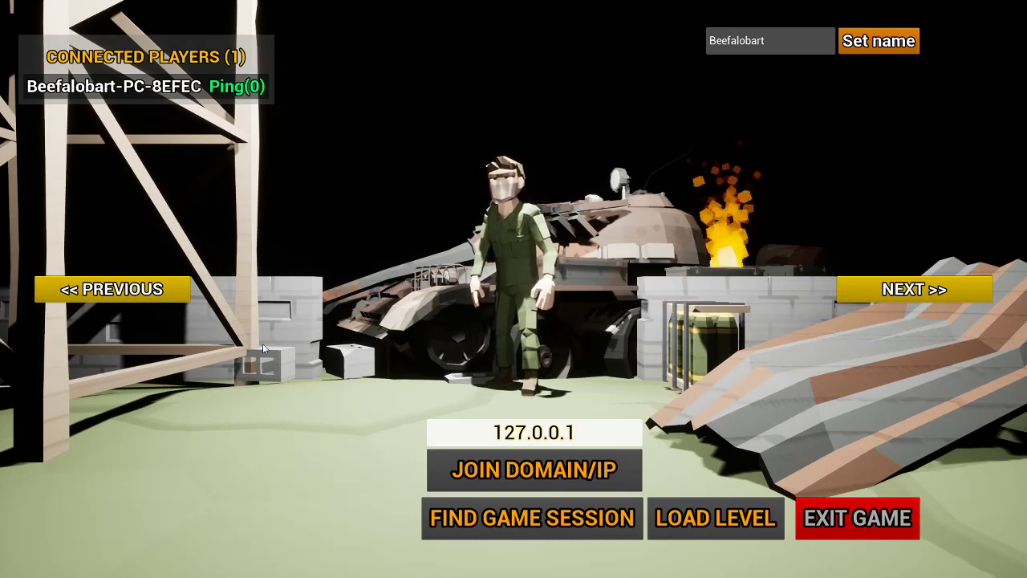
# Load the hosted D-Day Beach level after a session search, and leave the match for the lobby.
pyautogui.click(536, 524)
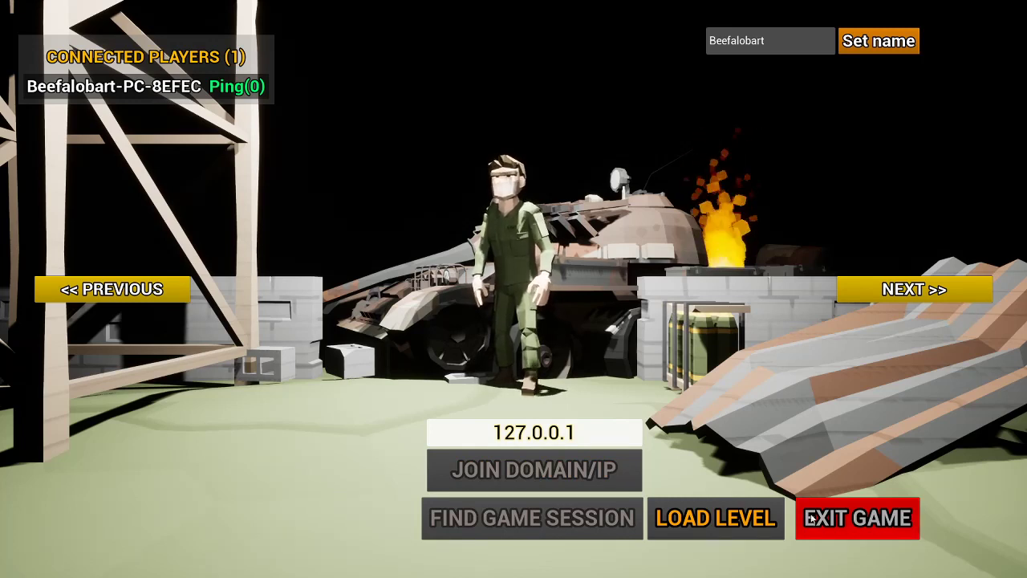
pyautogui.click(754, 527)
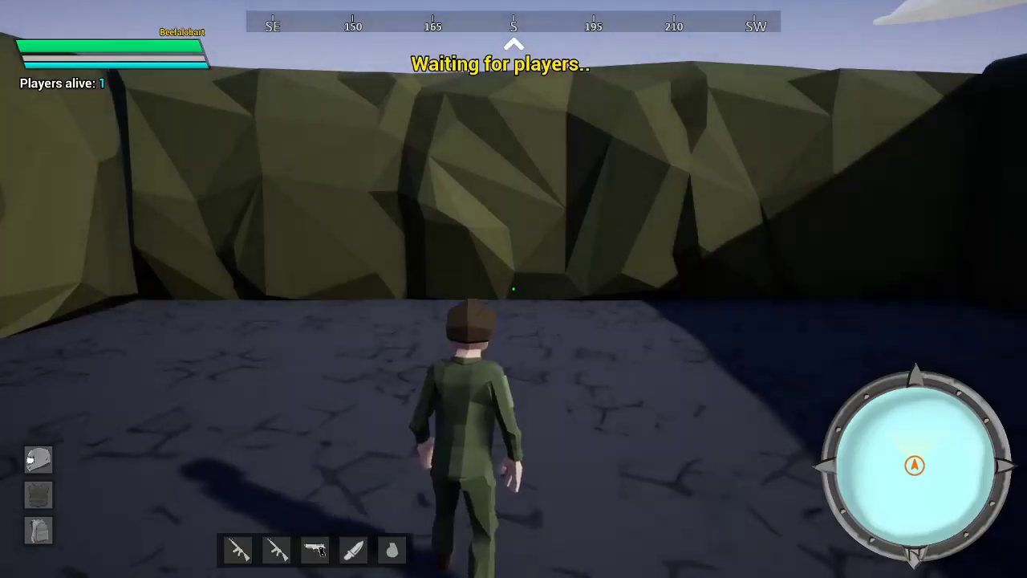
pyautogui.press('Escape')
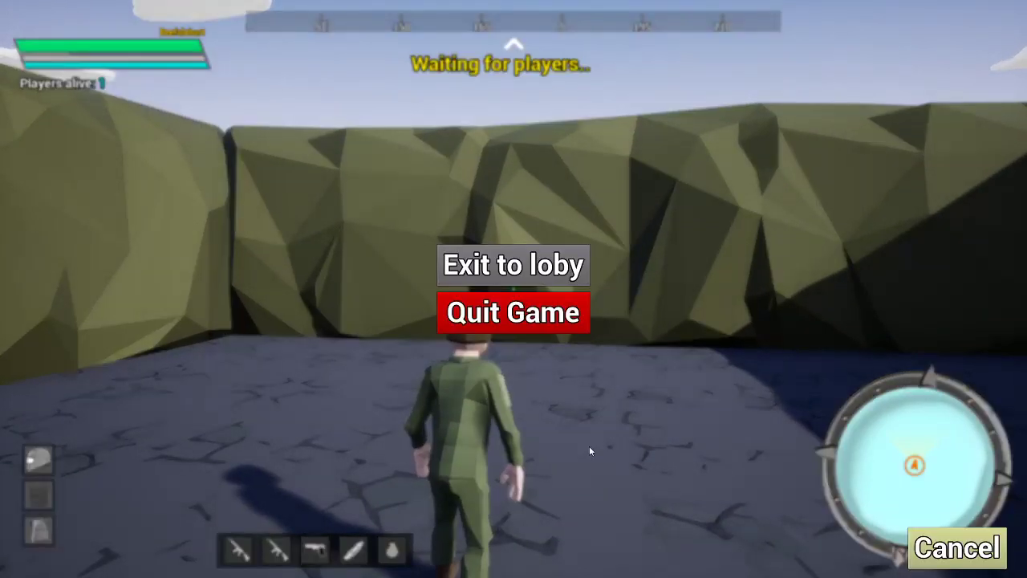
pyautogui.click(513, 265)
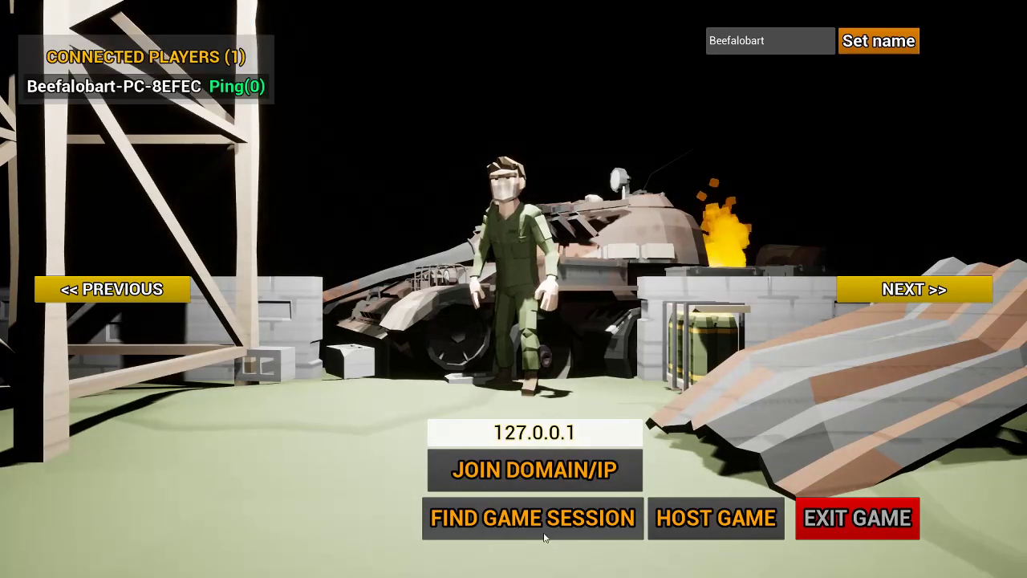
# Search repeatedly for available game sessions from the lobby and exit the game.
pyautogui.click(533, 527)
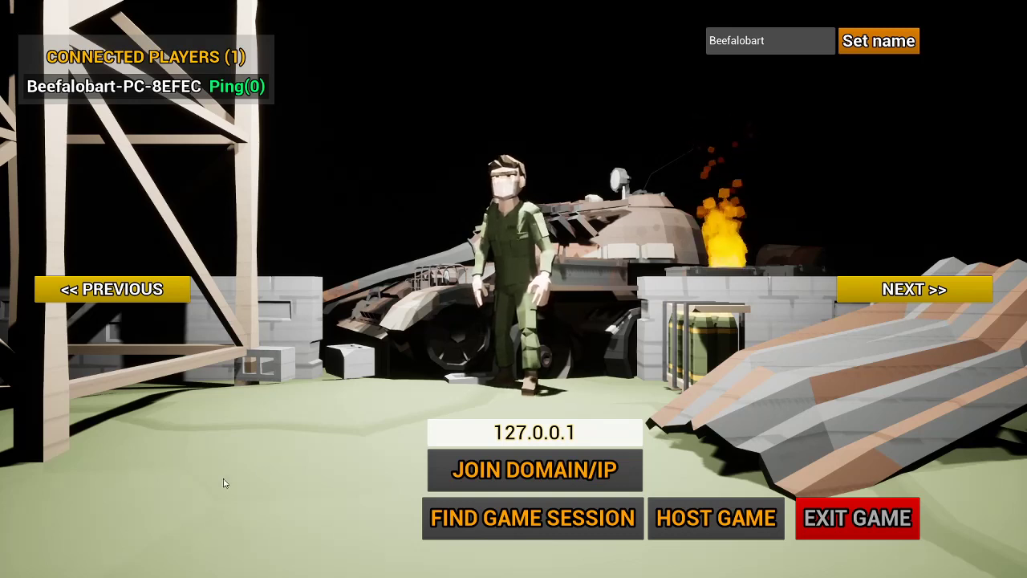
pyautogui.click(484, 518)
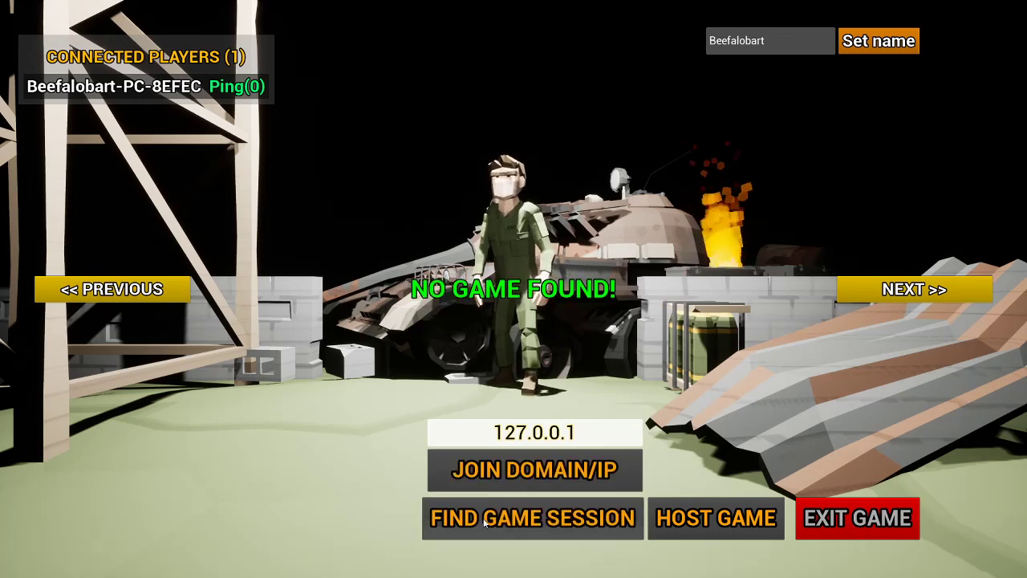
pyautogui.click(451, 518)
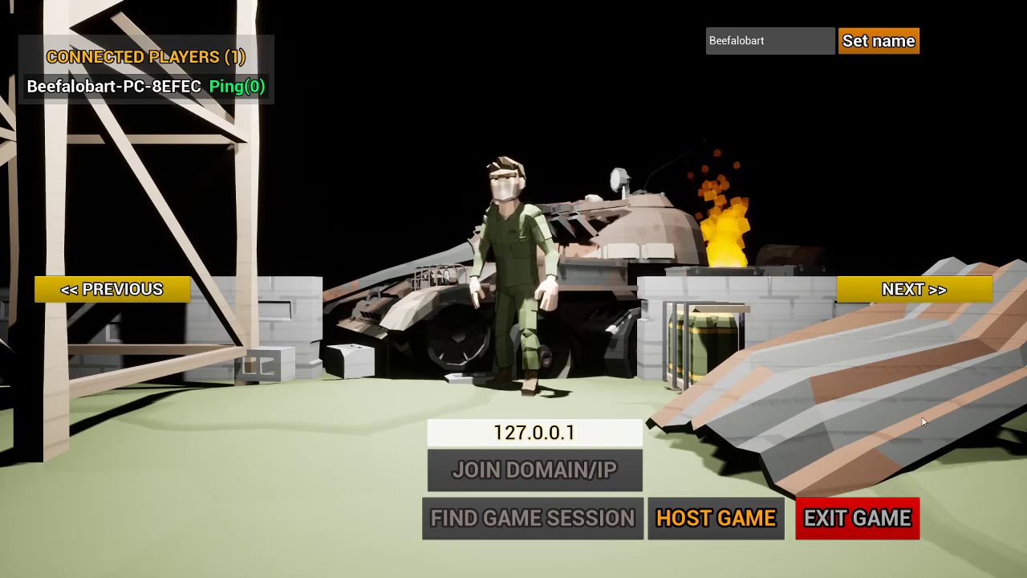
pyautogui.click(886, 533)
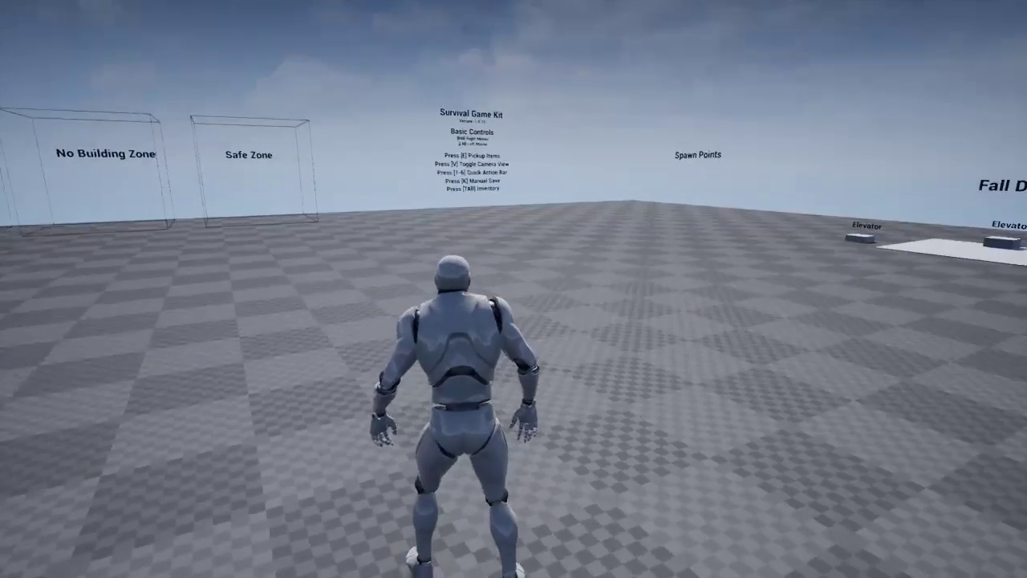
# Run the character past the Survival Game Kit demo map's displays and return to the main menu.
pyautogui.press('w')
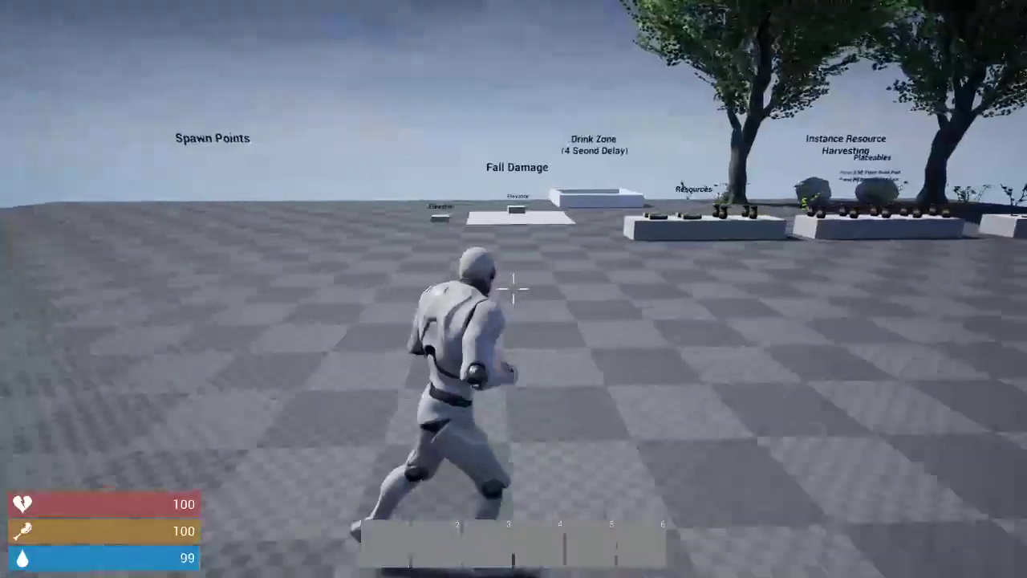
pyautogui.press('w')
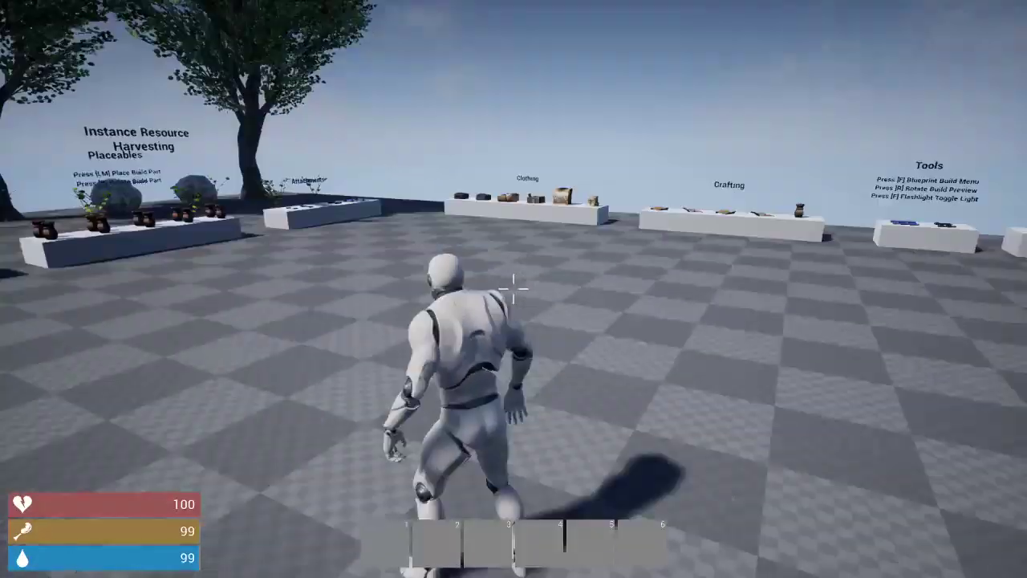
pyautogui.press('Escape')
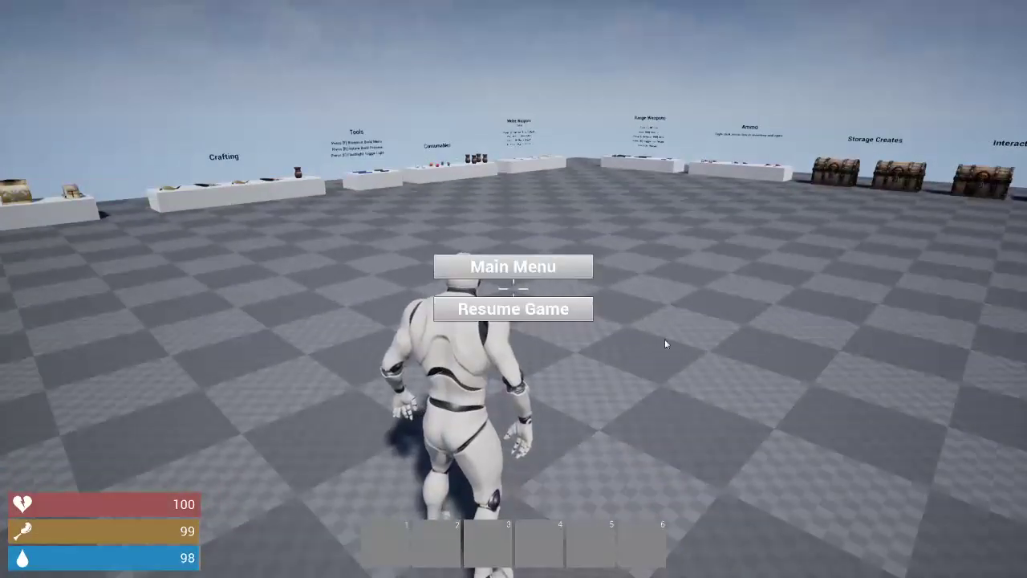
pyautogui.click(568, 273)
# Host a multiplayer game on a new server named adf.
pyautogui.click(80, 71)
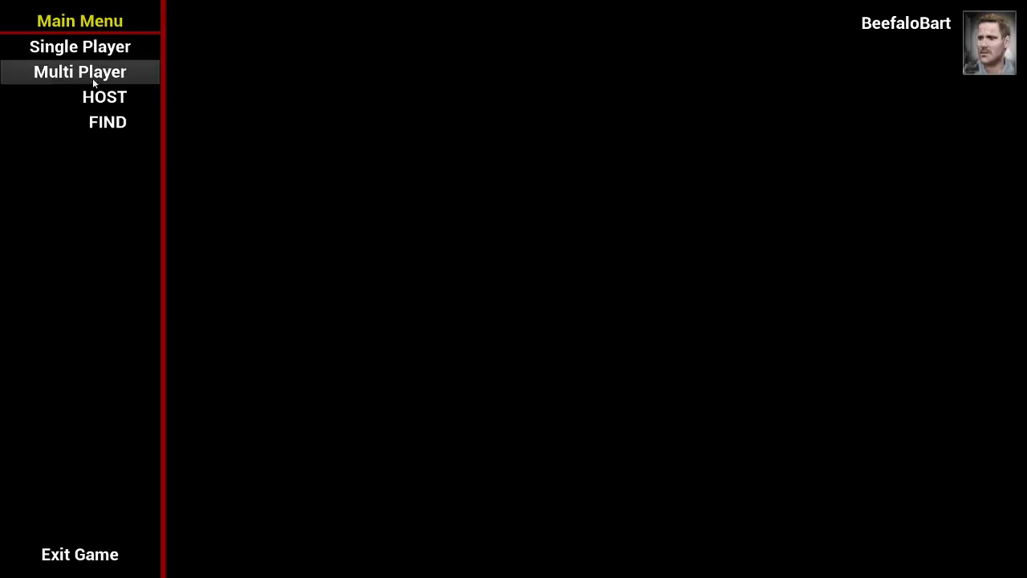
pyautogui.click(107, 97)
pyautogui.click(462, 271)
pyautogui.write('adf')
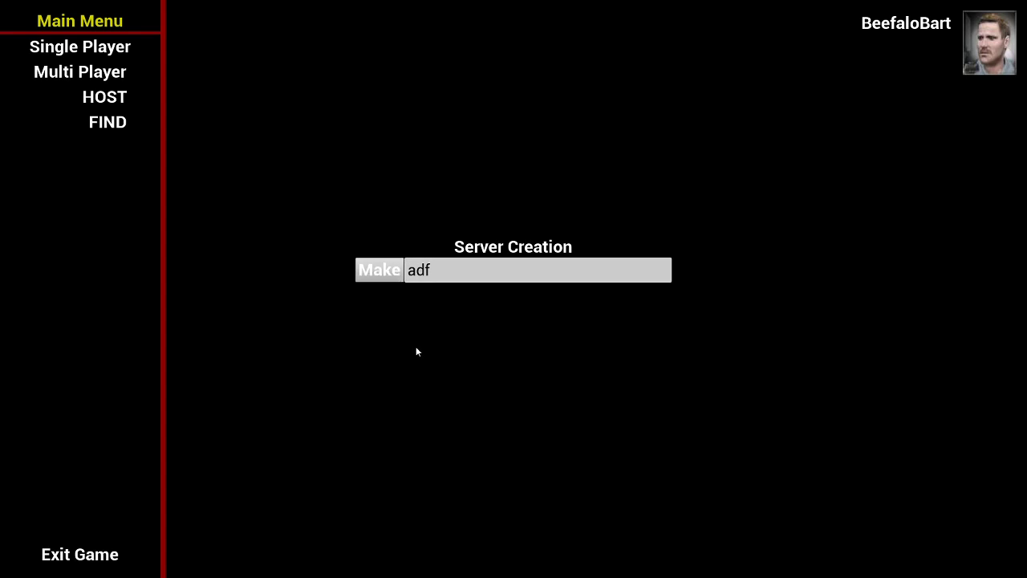
pyautogui.press('Return')
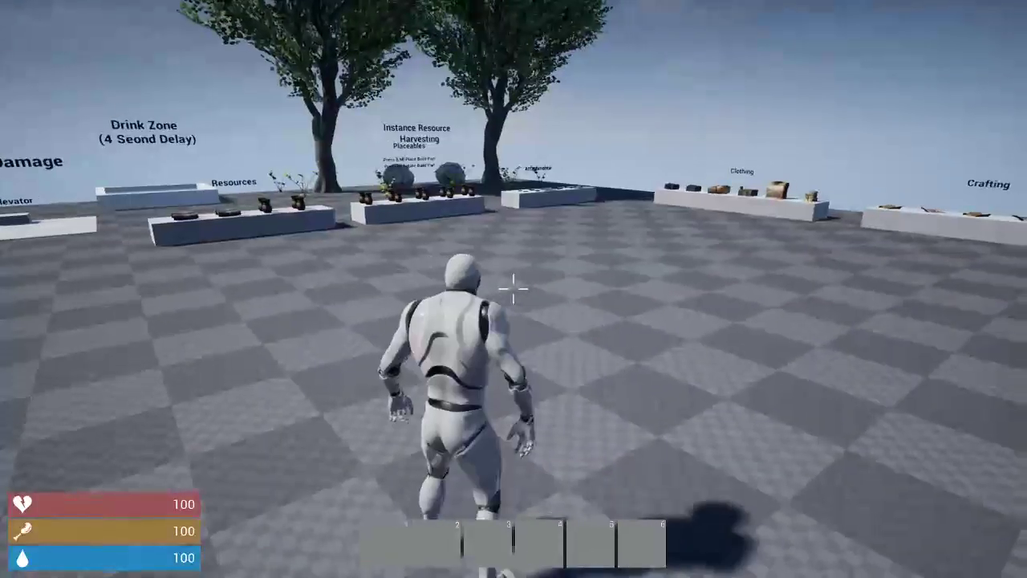
# Leave the hosted server for the main menu and exit the game.
pyautogui.press('Escape')
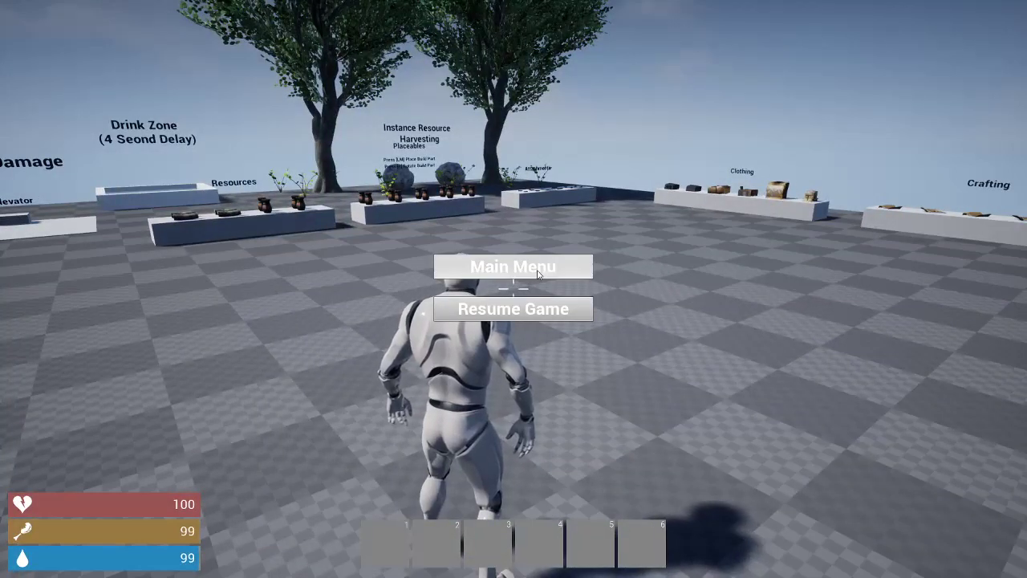
pyautogui.click(537, 274)
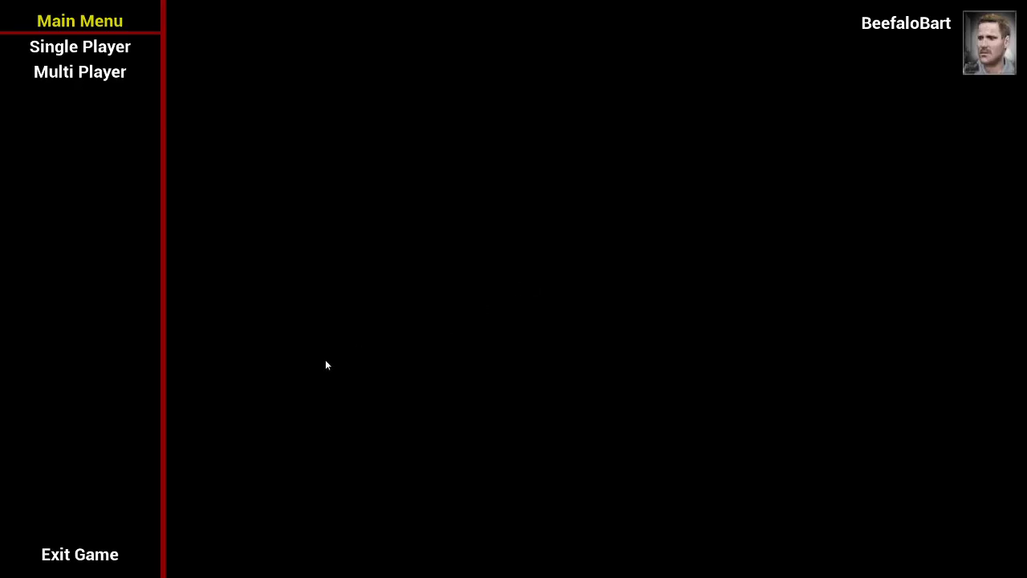
pyautogui.click(106, 555)
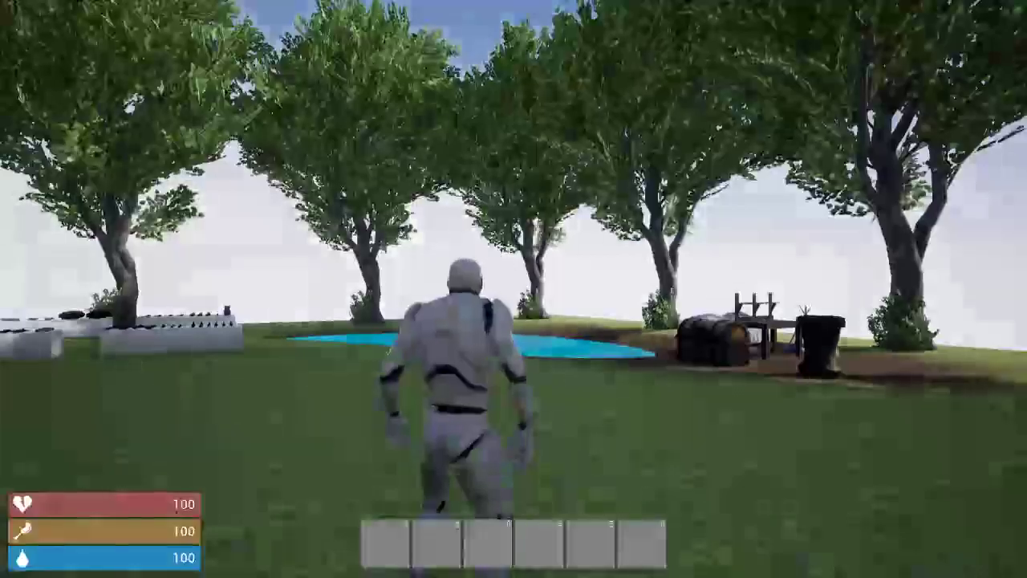
# Run the character across the grassy map to the display tables and into the pond.
pyautogui.press('w')
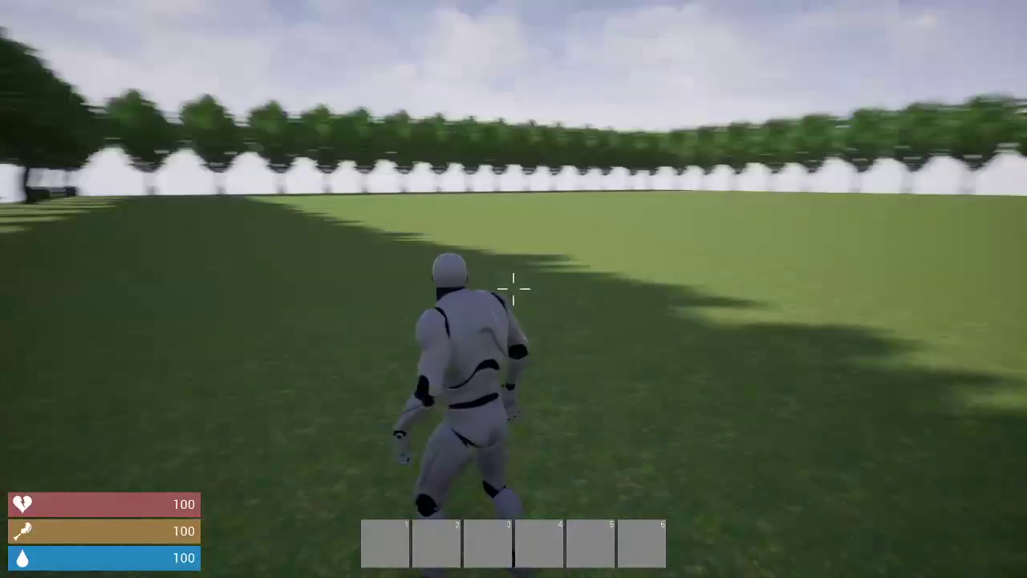
pyautogui.press('w')
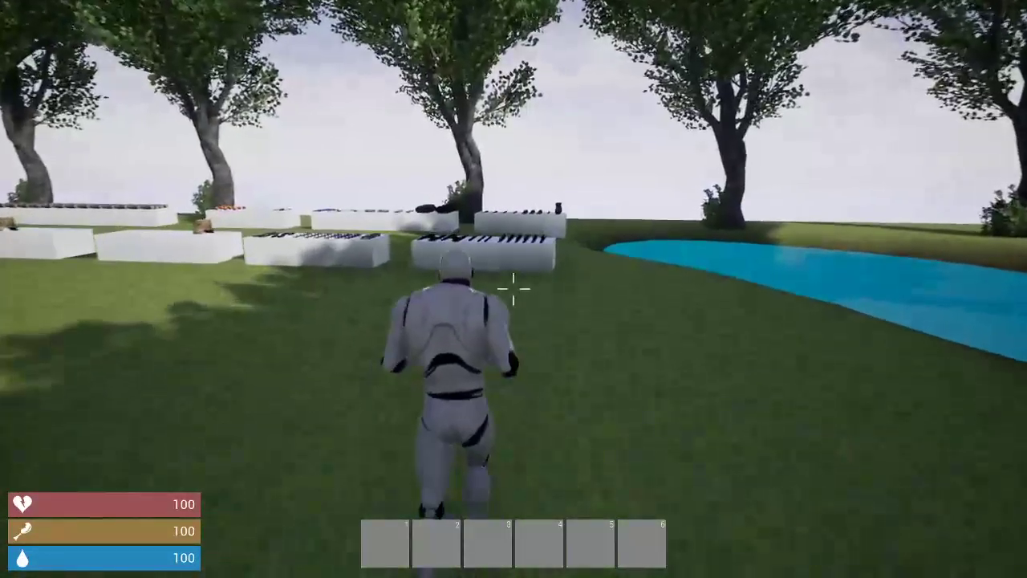
pyautogui.press('w')
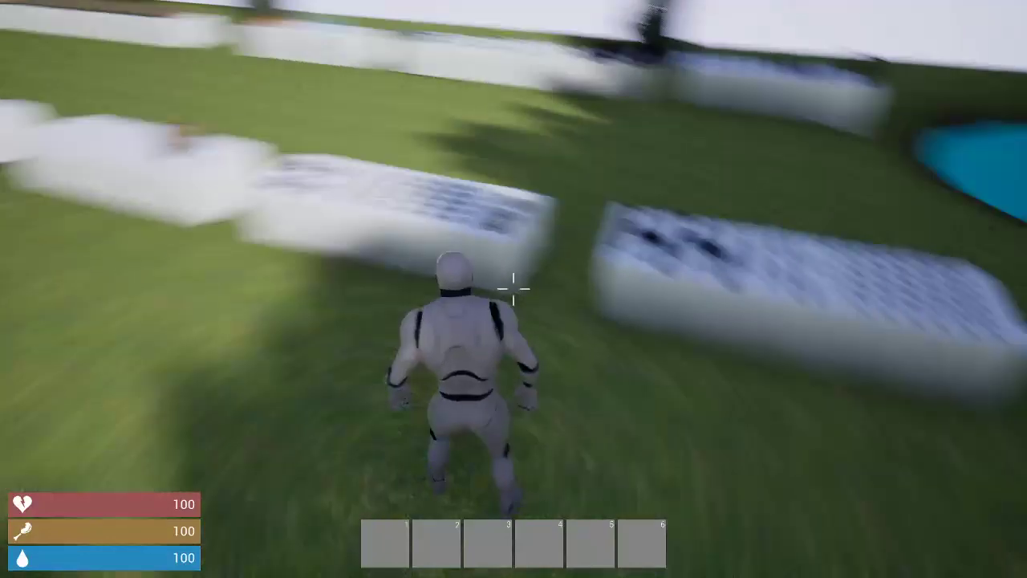
pyautogui.press('d')
pyautogui.press('w')
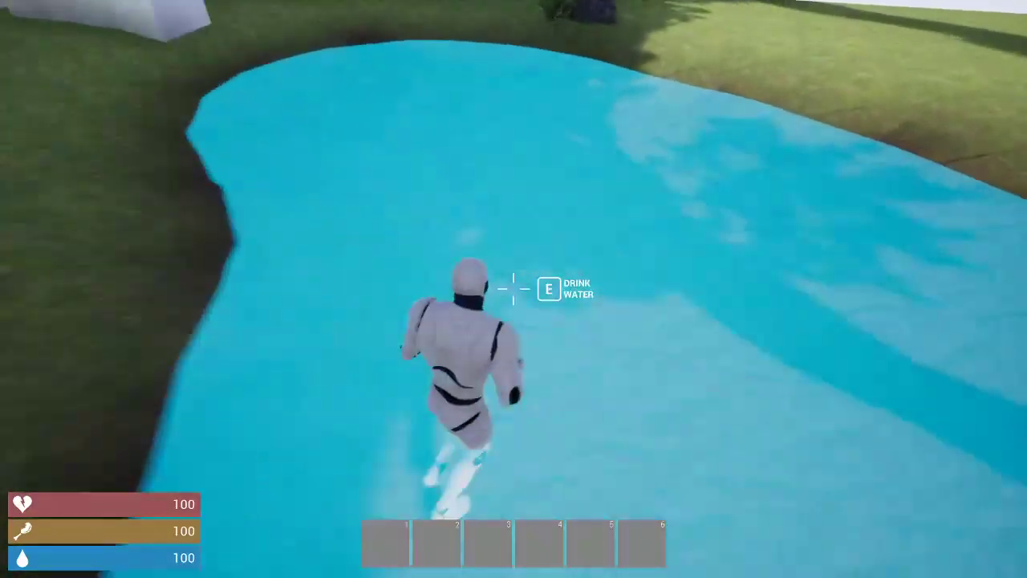
# Run out of the pond between the two rows of item tables, and leave for the main menu to quit the game.
pyautogui.press('w')
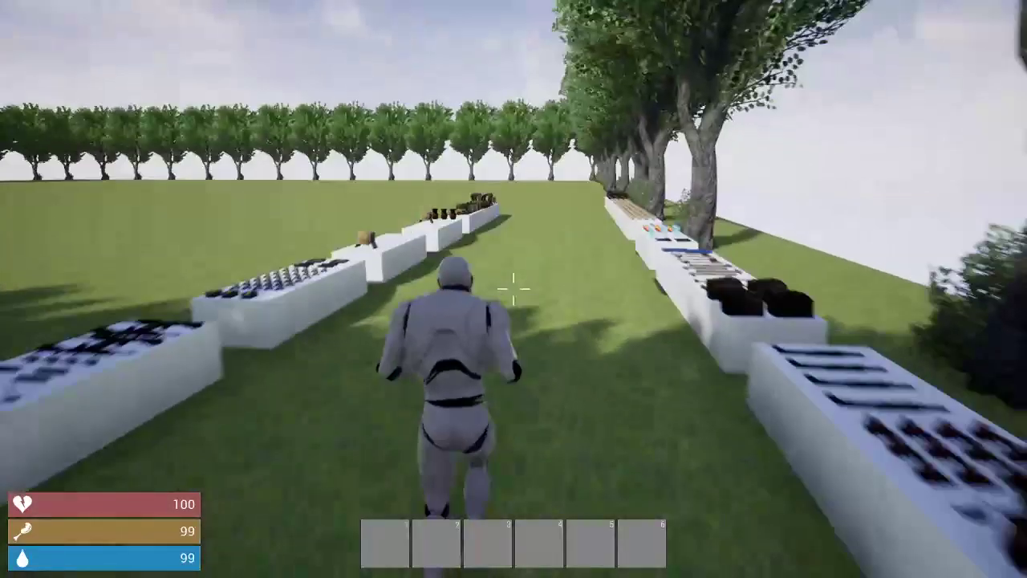
pyautogui.press('w')
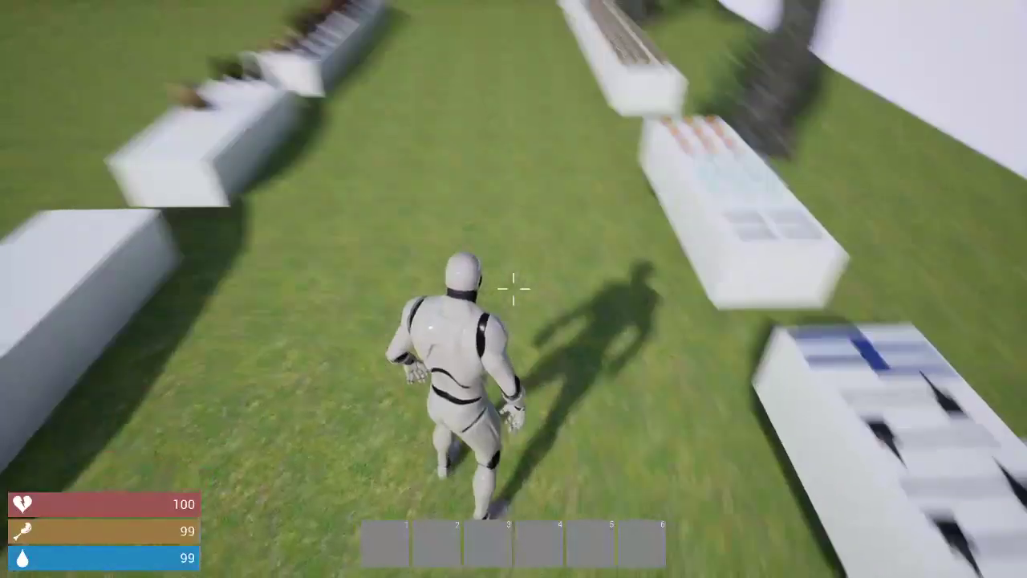
pyautogui.press('Escape')
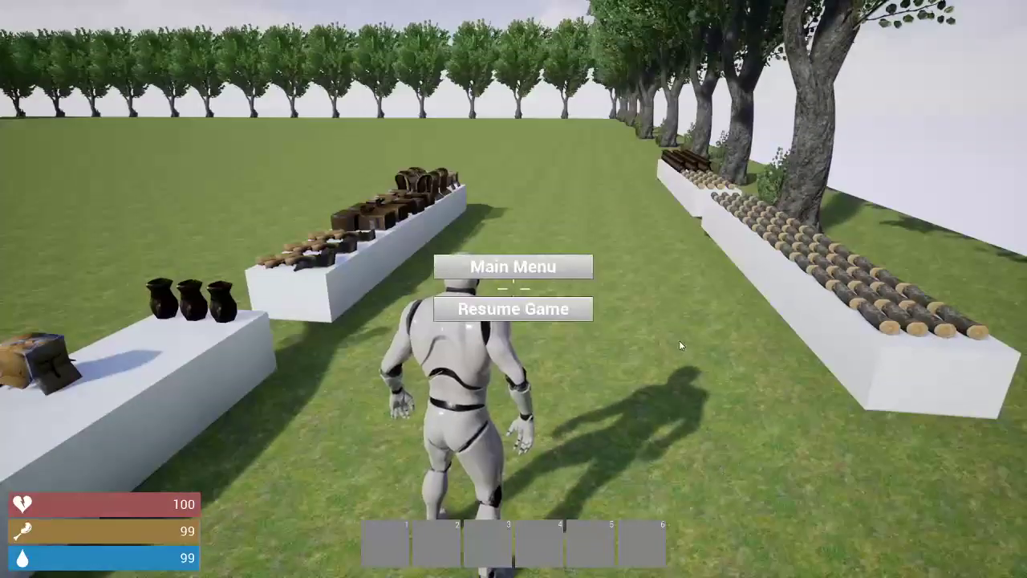
pyautogui.click(565, 272)
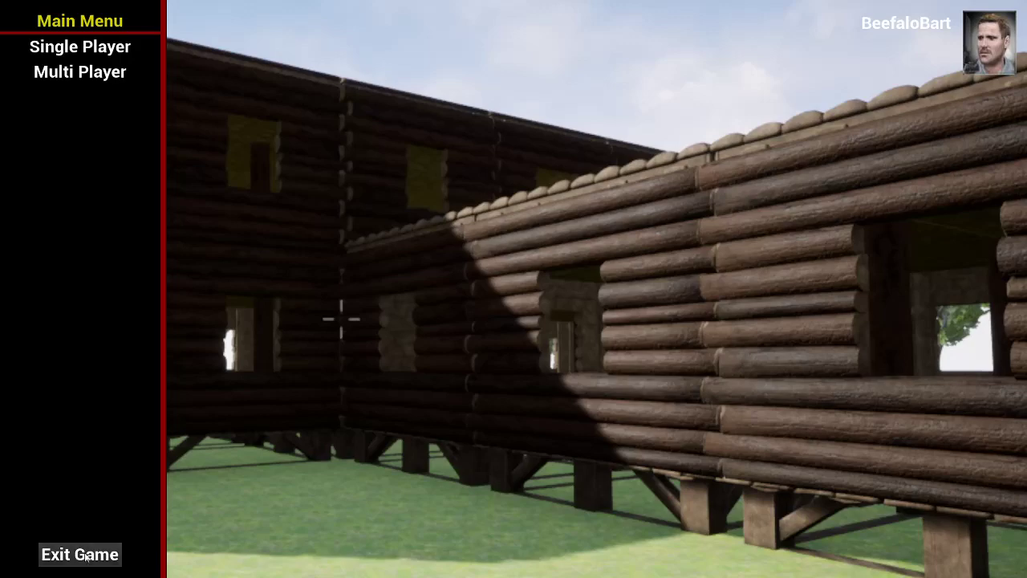
pyautogui.hotkey('alt', 'F4')
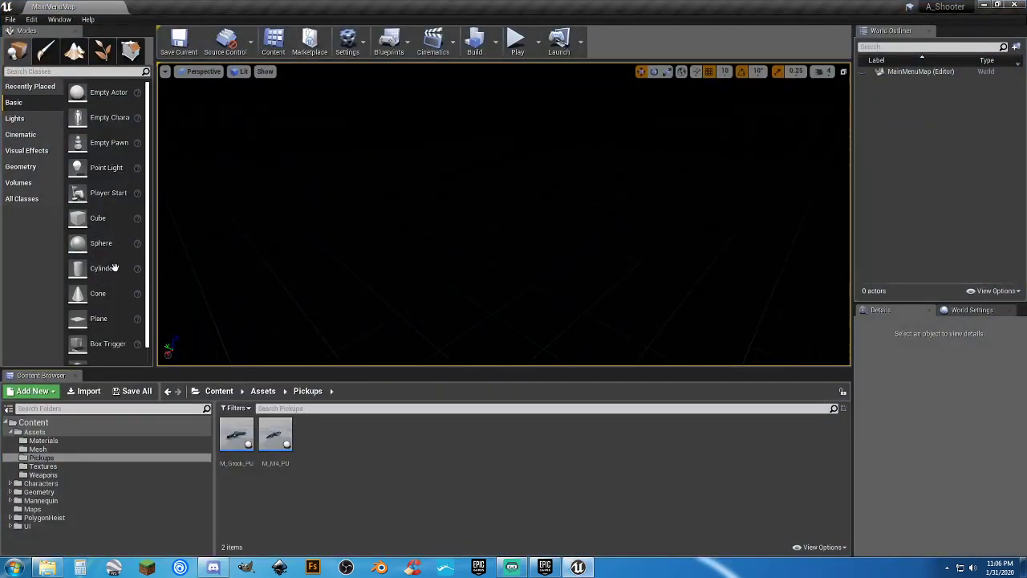
# Open the TestMap level from the A_Shooter project's Maps folder.
pyautogui.click(32, 508)
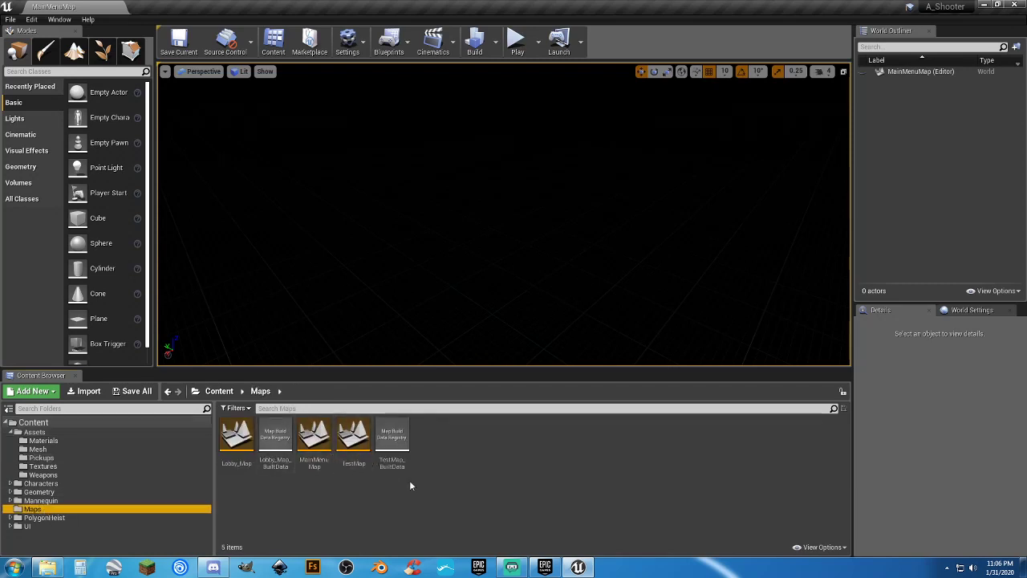
pyautogui.click(467, 458)
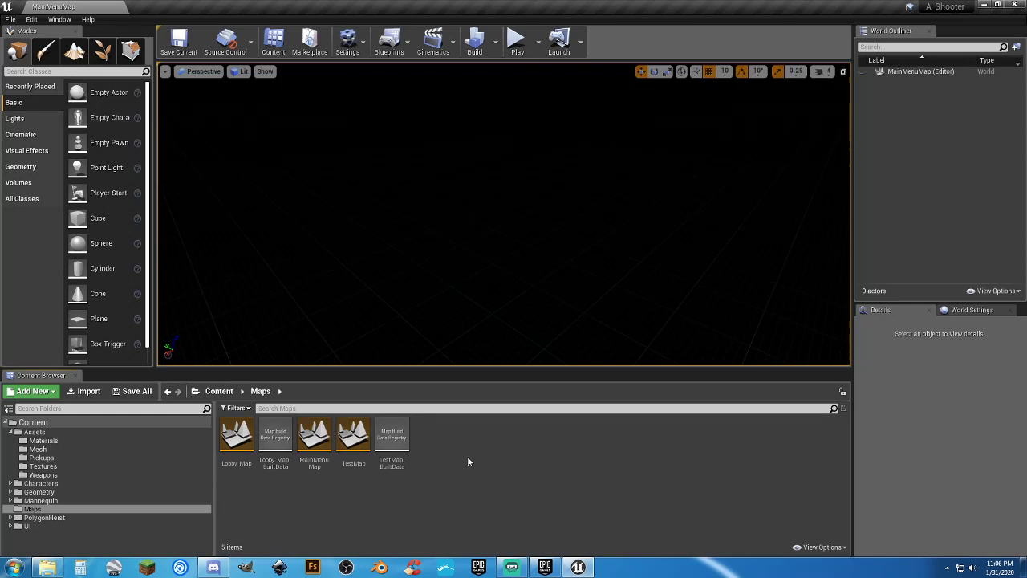
pyautogui.doubleClick(363, 448)
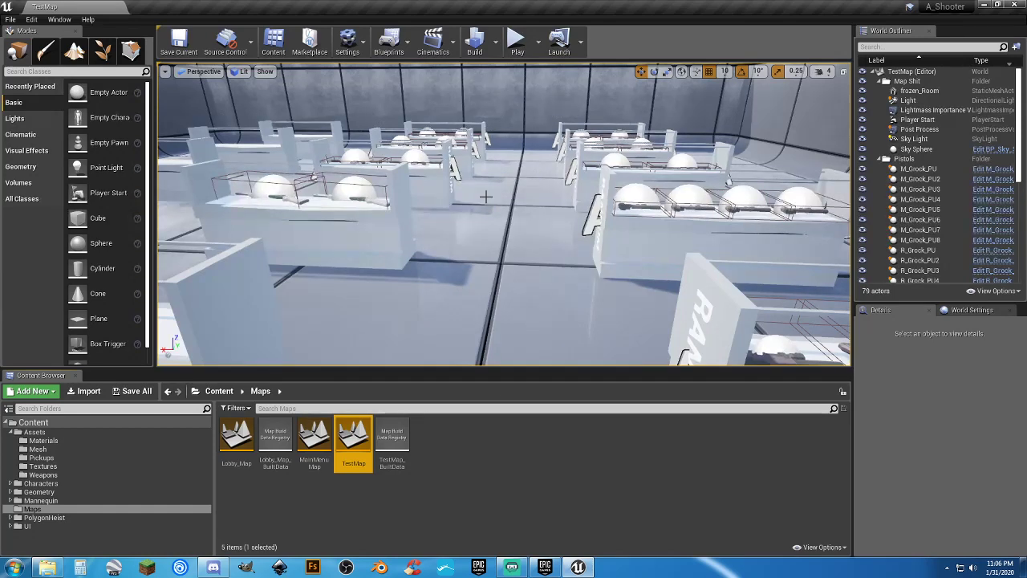
# Play-test TestMap by running the FBI character around the MANUAL weapon stands, and stop the session.
pyautogui.click(518, 44)
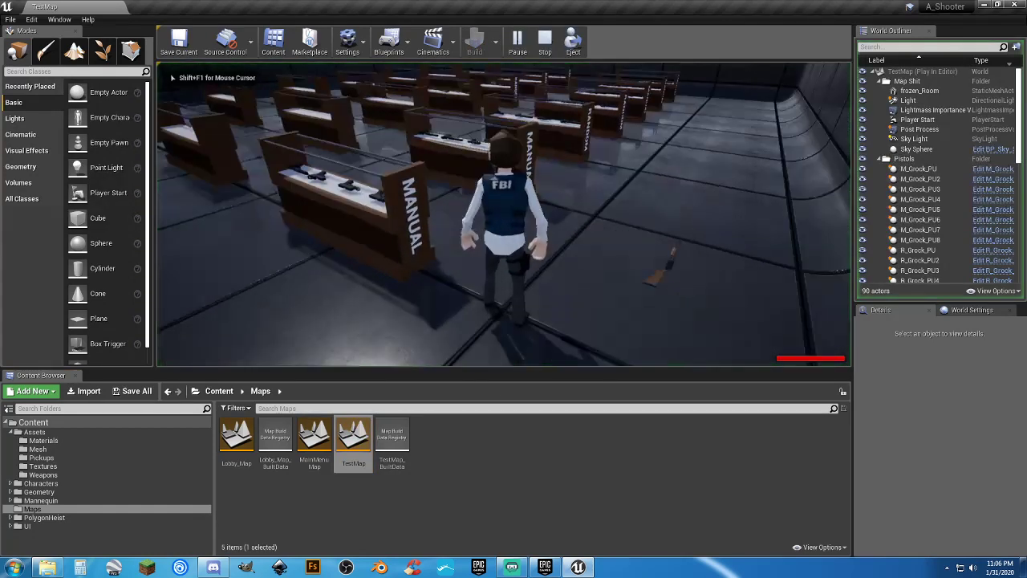
pyautogui.press('w')
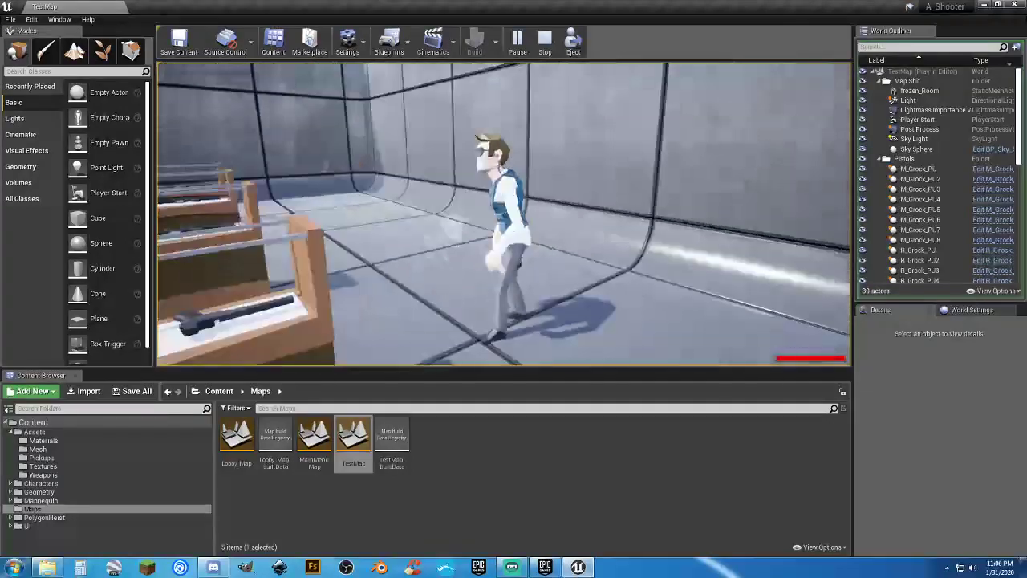
pyautogui.press('w')
pyautogui.press('w')
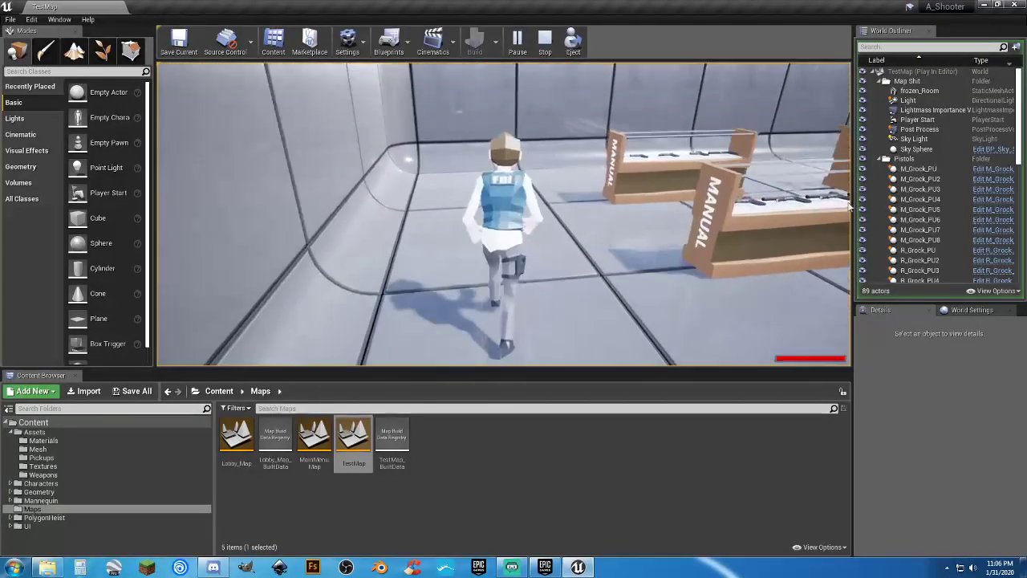
pyautogui.press('Escape')
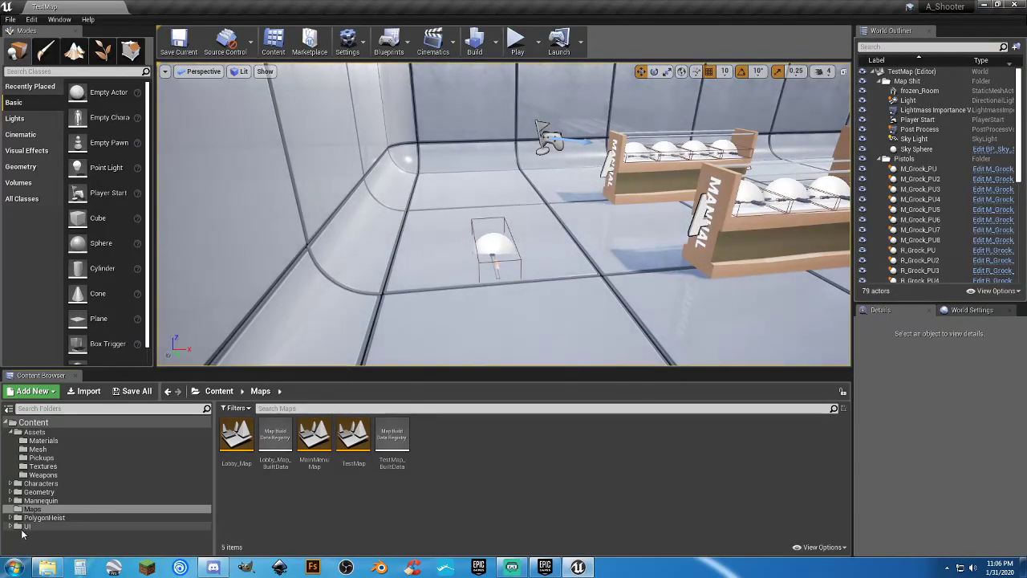
# Open the Widgets folder inside the project's UI folder.
pyautogui.click(11, 526)
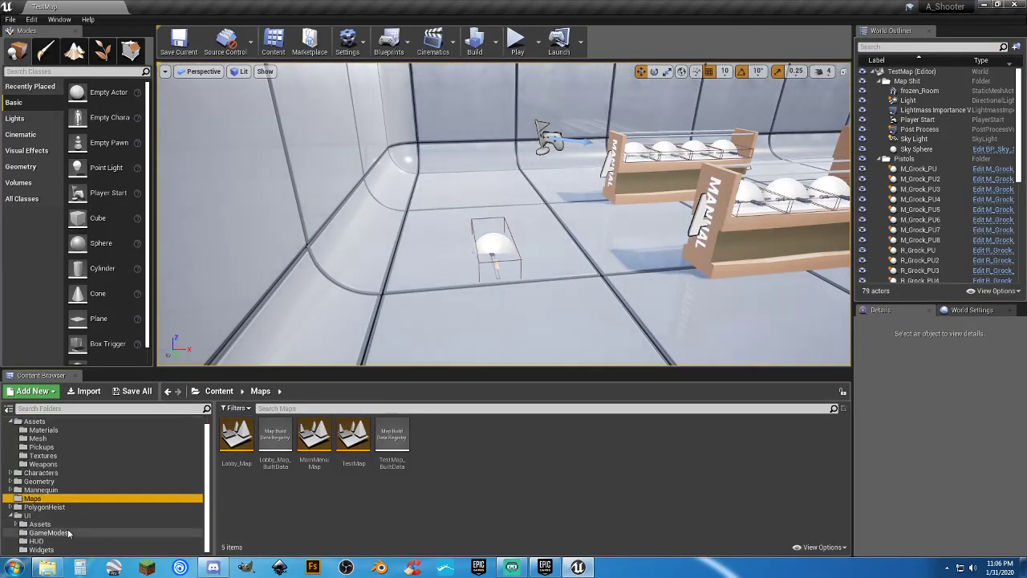
pyautogui.click(41, 549)
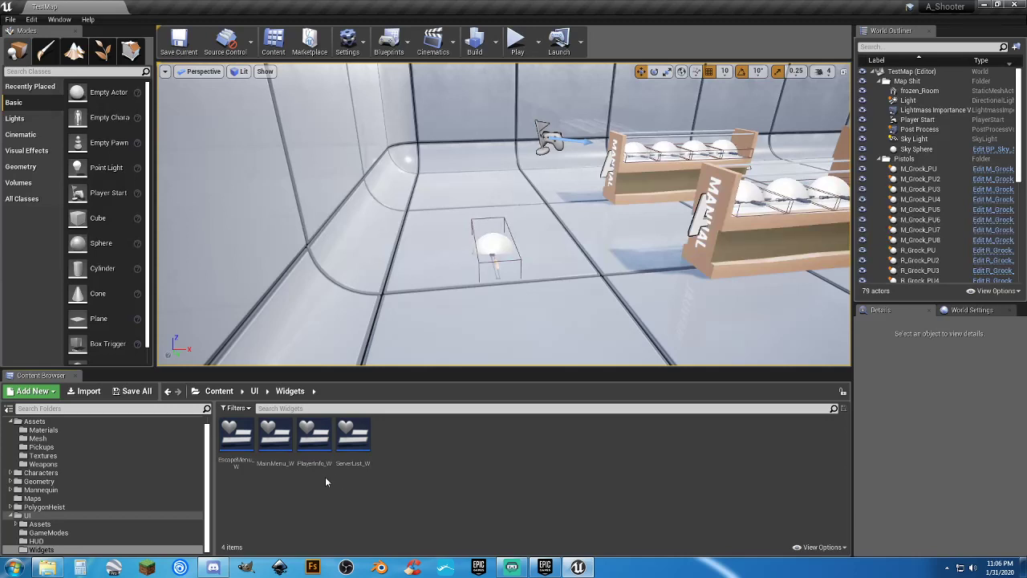
# Create a Widget Blueprint with the default name in the Widgets folder and open it for editing.
pyautogui.rightClick(427, 444)
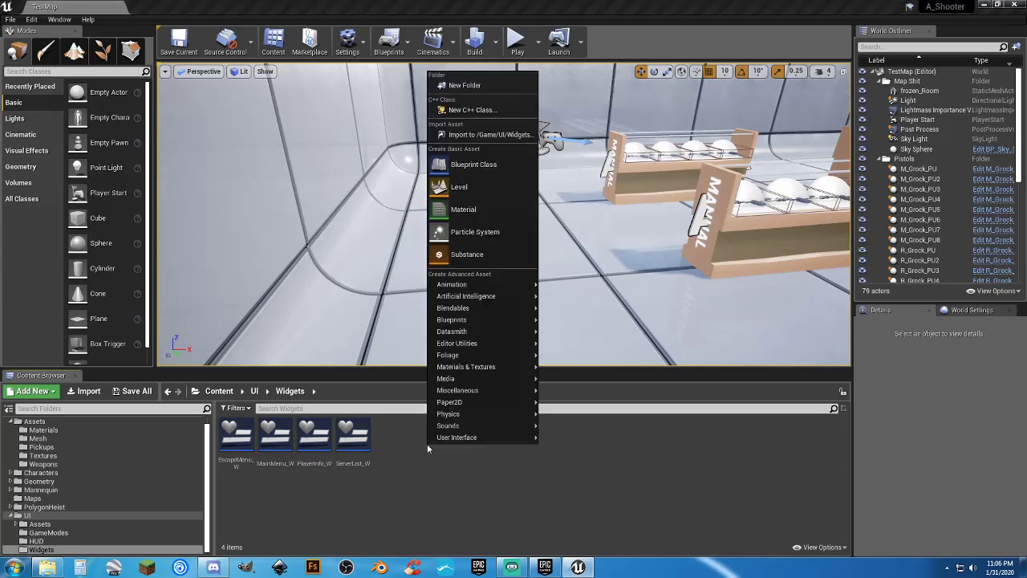
pyautogui.moveTo(473, 438)
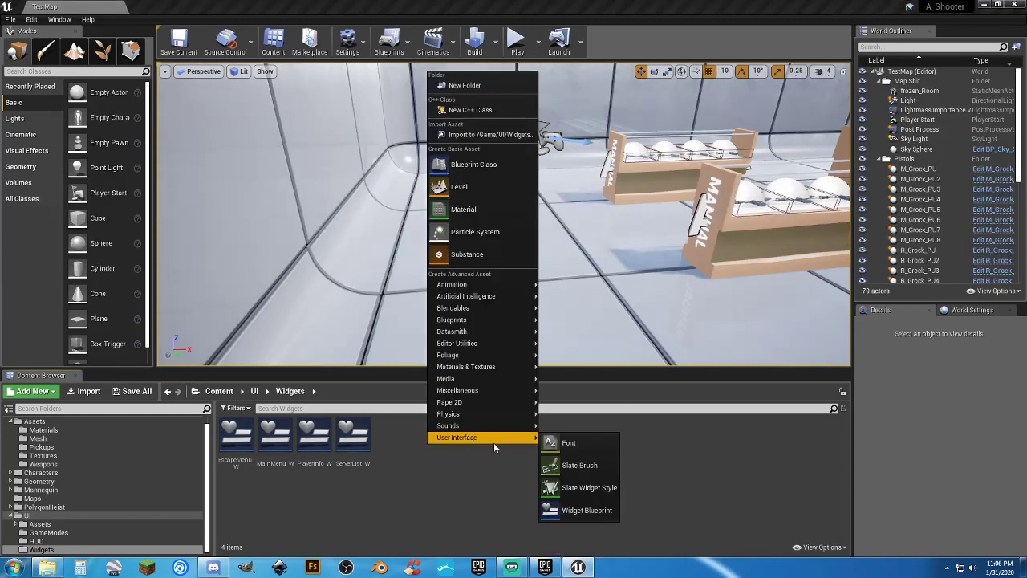
pyautogui.click(591, 510)
pyautogui.press('Return')
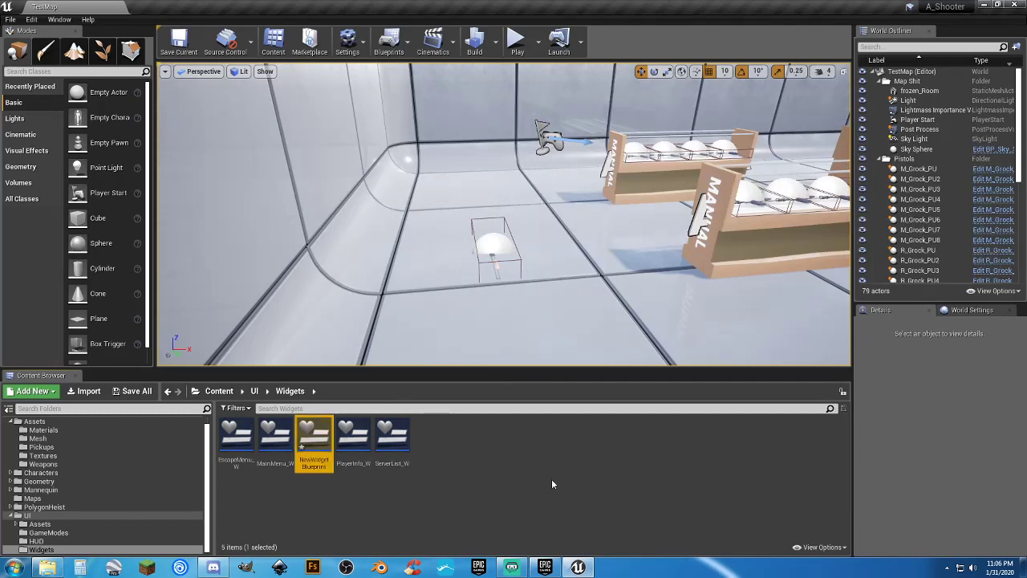
pyautogui.press('Return')
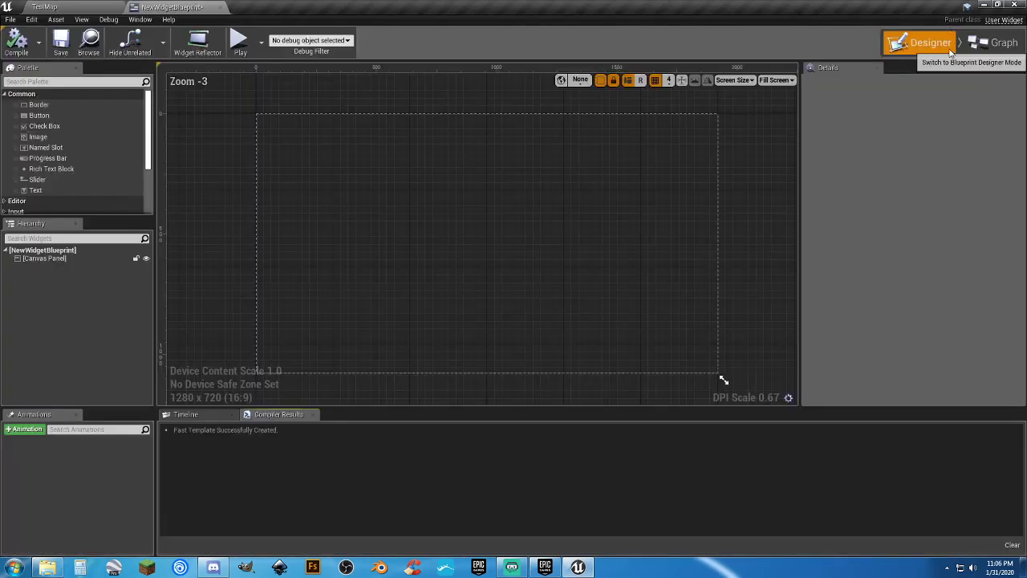
# Delete the default event nodes from the widget's event graph and add a Create Session node.
pyautogui.click(995, 43)
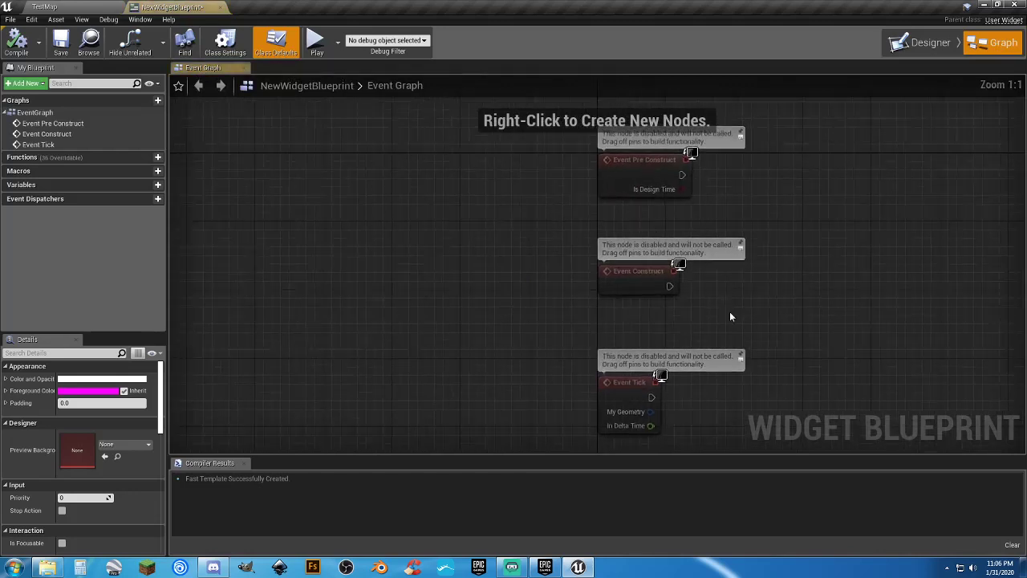
pyautogui.press('Delete')
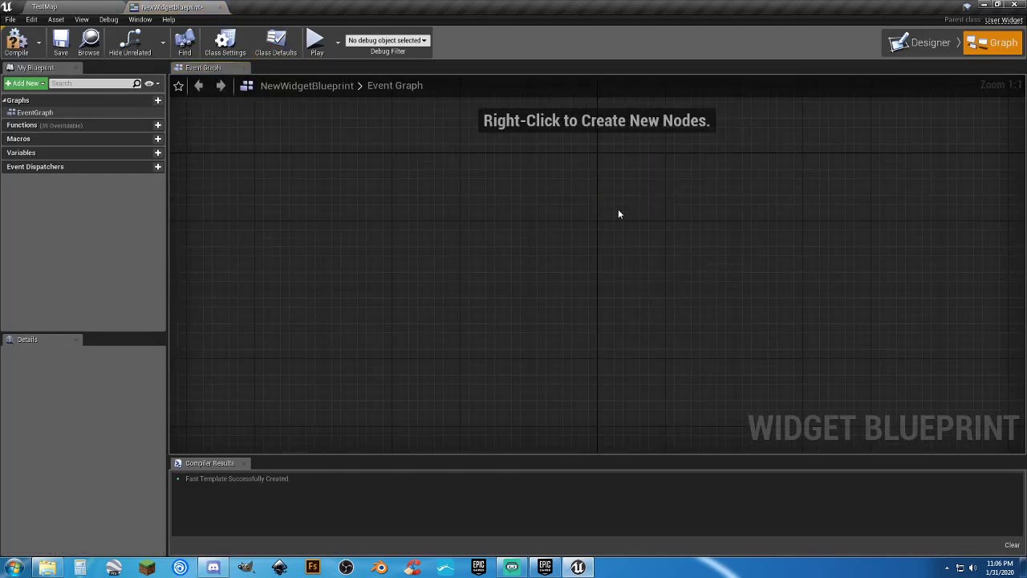
pyautogui.moveTo(618, 209); pyautogui.dragTo(508, 189, button='right')
pyautogui.rightClick(495, 221)
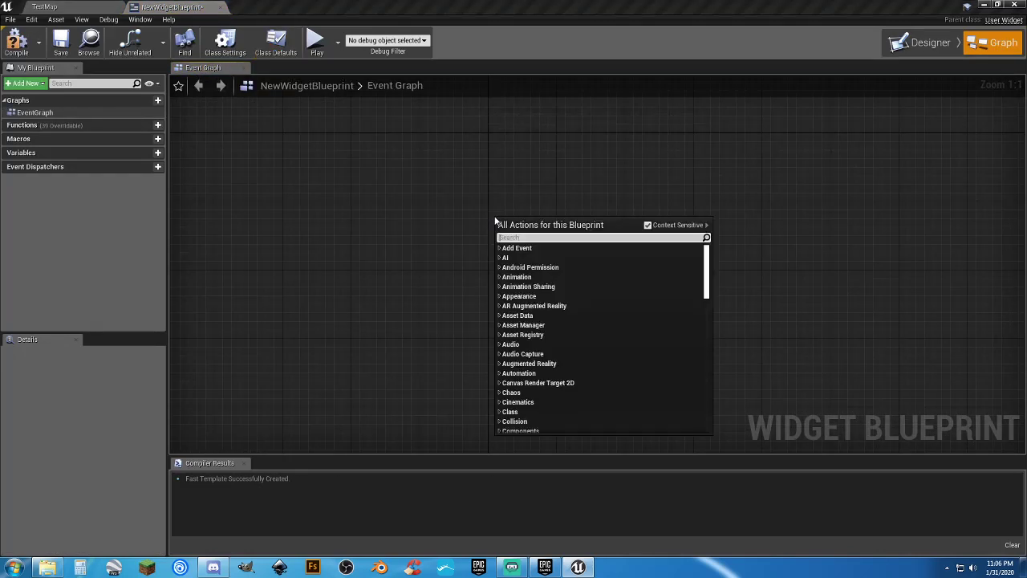
pyautogui.write('session')
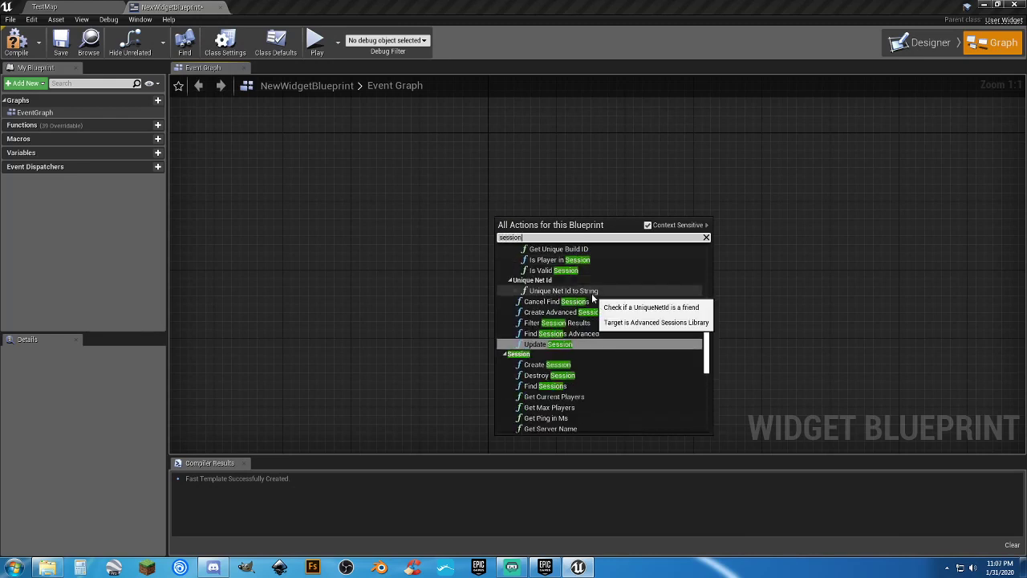
pyautogui.click(585, 364)
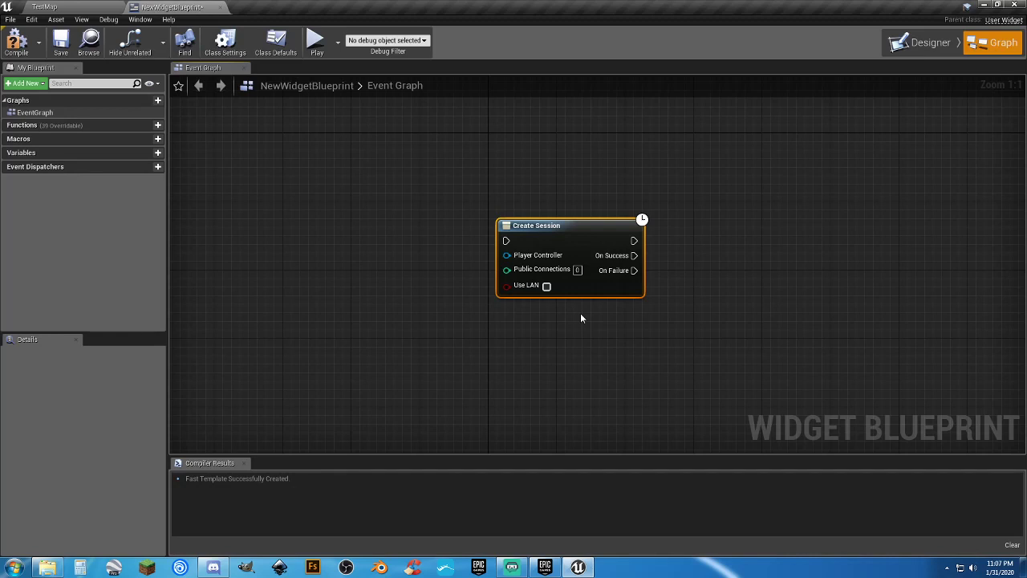
# Move the Create Session node slightly up in the event graph and deselect it.
pyautogui.moveTo(646, 324); pyautogui.dragTo(460, 191)
pyautogui.moveTo(662, 353); pyautogui.dragTo(465, 174)
pyautogui.moveTo(601, 322); pyautogui.dragTo(511, 304, button='right')
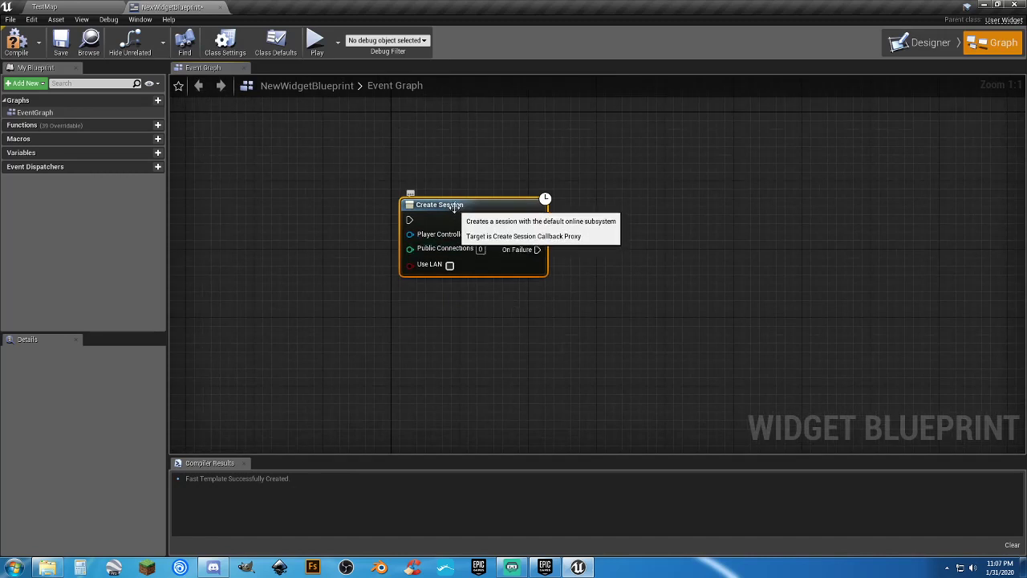
pyautogui.moveTo(451, 211); pyautogui.dragTo(444, 190)
pyautogui.click(438, 280)
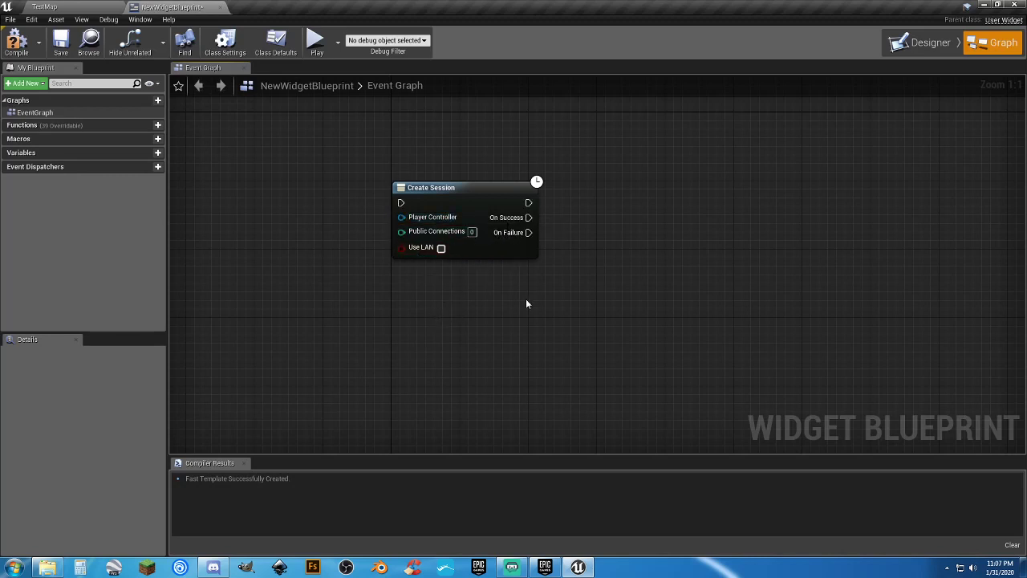
pyautogui.moveTo(527, 305); pyautogui.dragTo(398, 171)
pyautogui.click(493, 372)
# Search the blueprint actions for "session" and examine the AR, Advanced Friends and Advanced Sessions entries.
pyautogui.rightClick(433, 344)
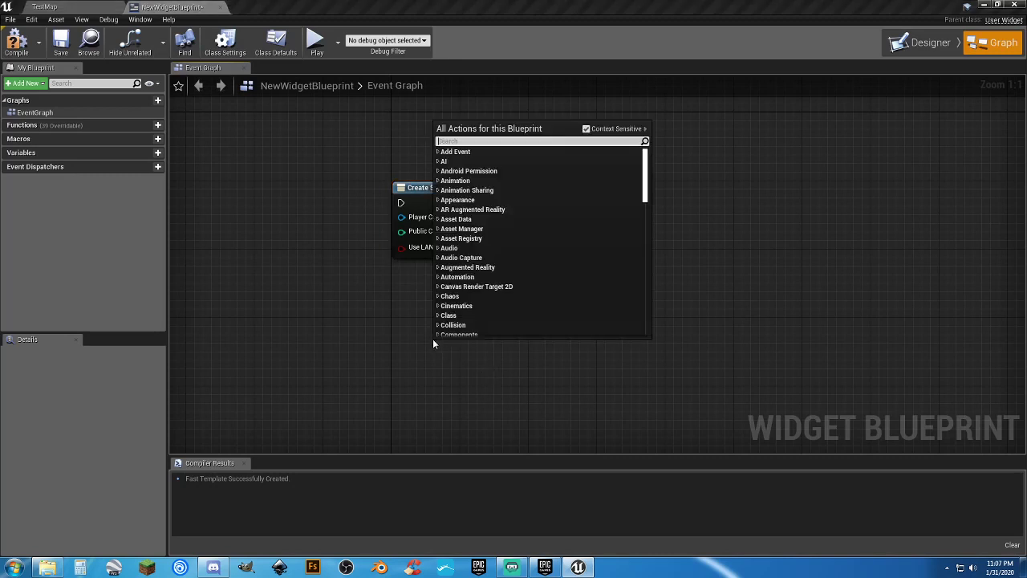
pyautogui.write('session')
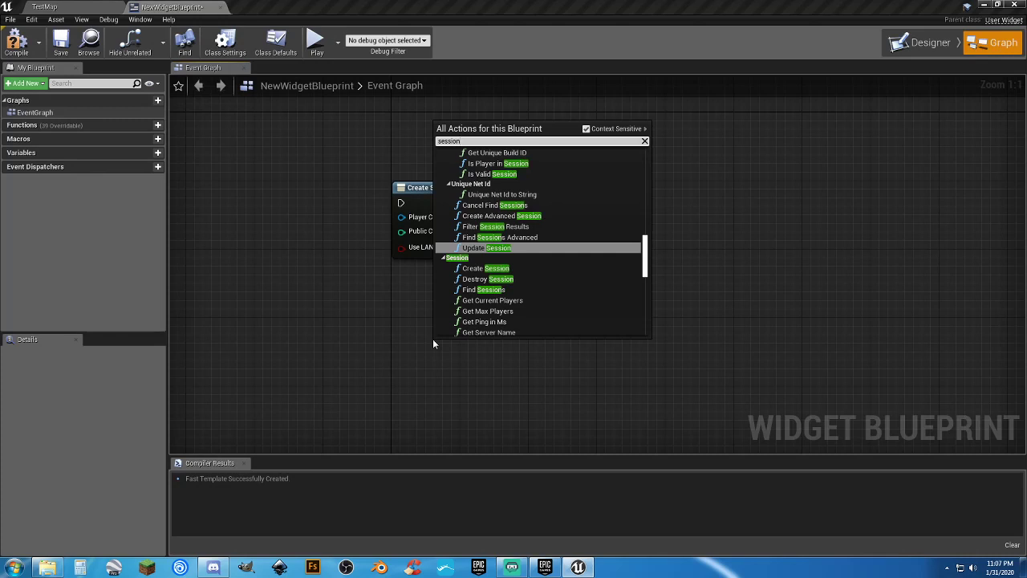
pyautogui.scroll(3, 568, 279)
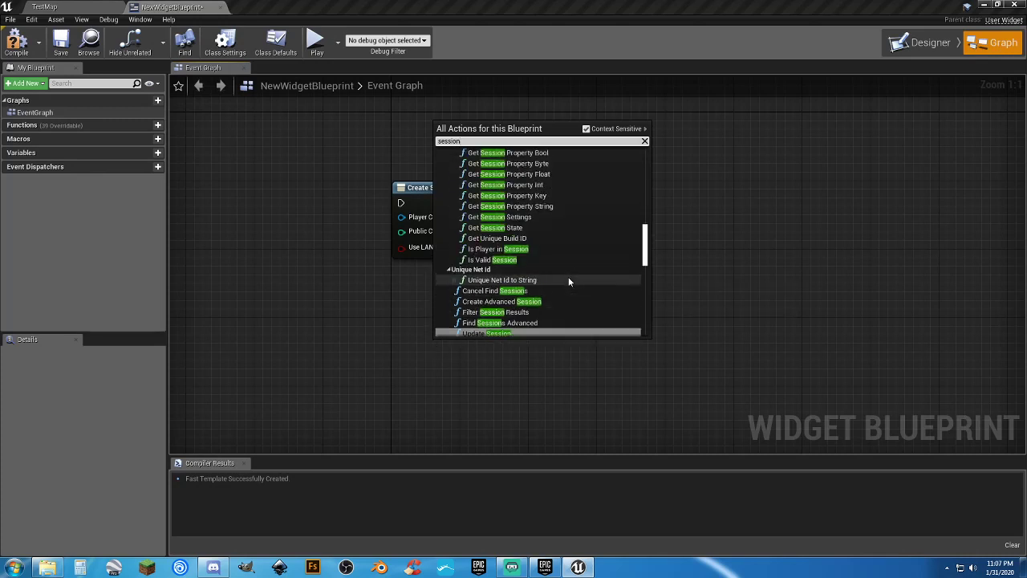
pyautogui.scroll(10, 568, 276)
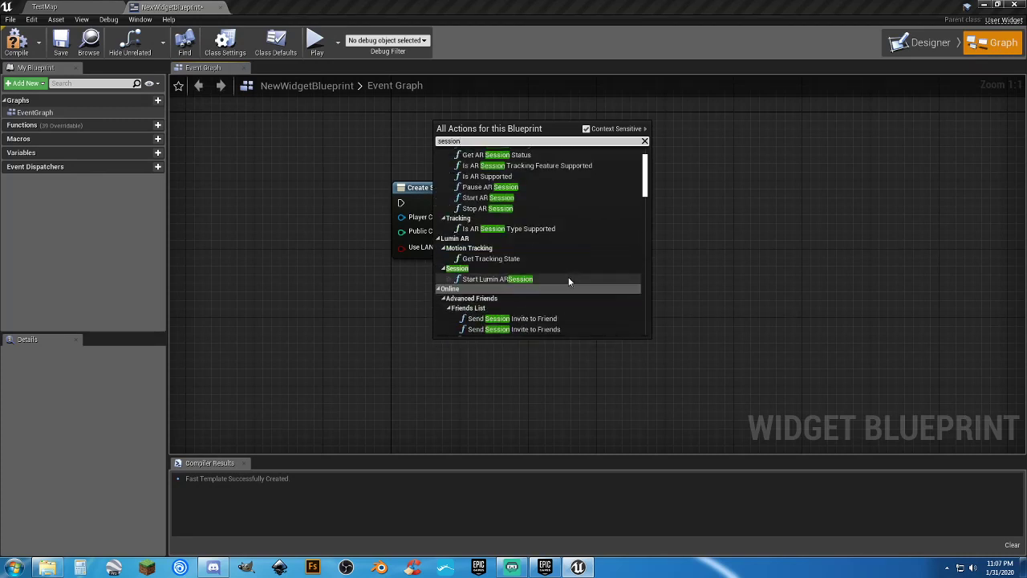
pyautogui.scroll(-1, 568, 277)
pyautogui.scroll(-1, 567, 281)
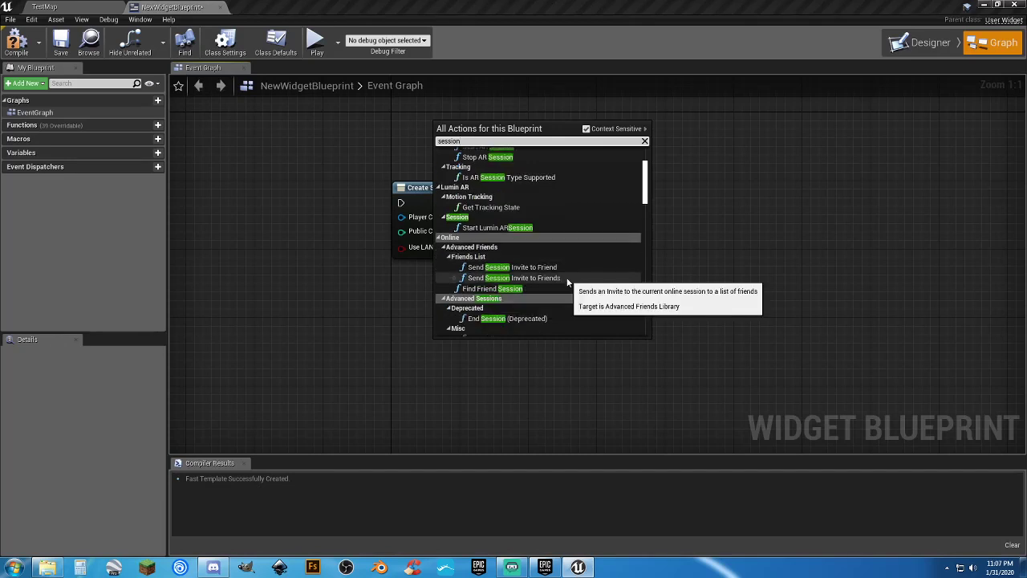
pyautogui.scroll(-1, 567, 281)
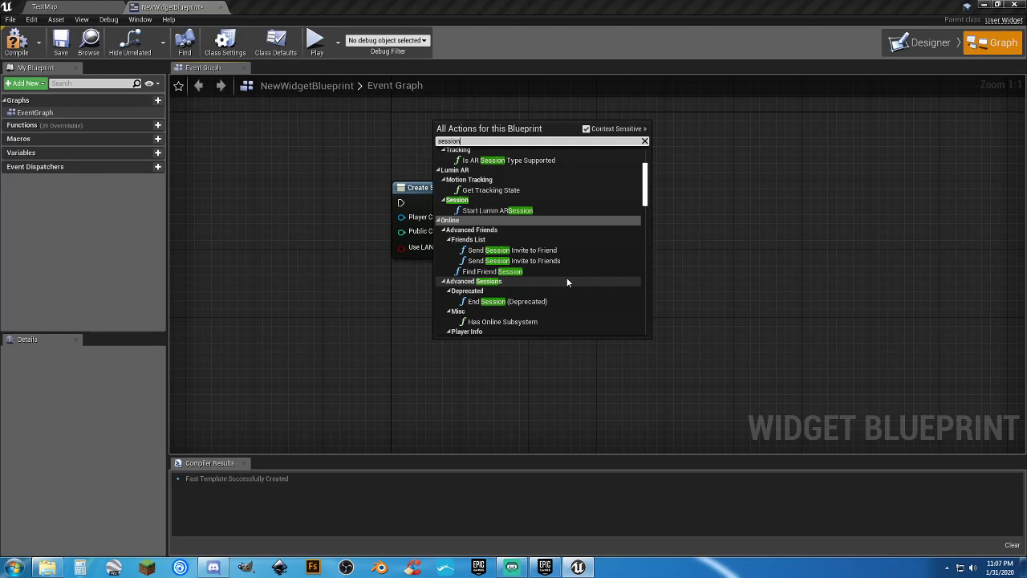
pyautogui.scroll(4, 567, 279)
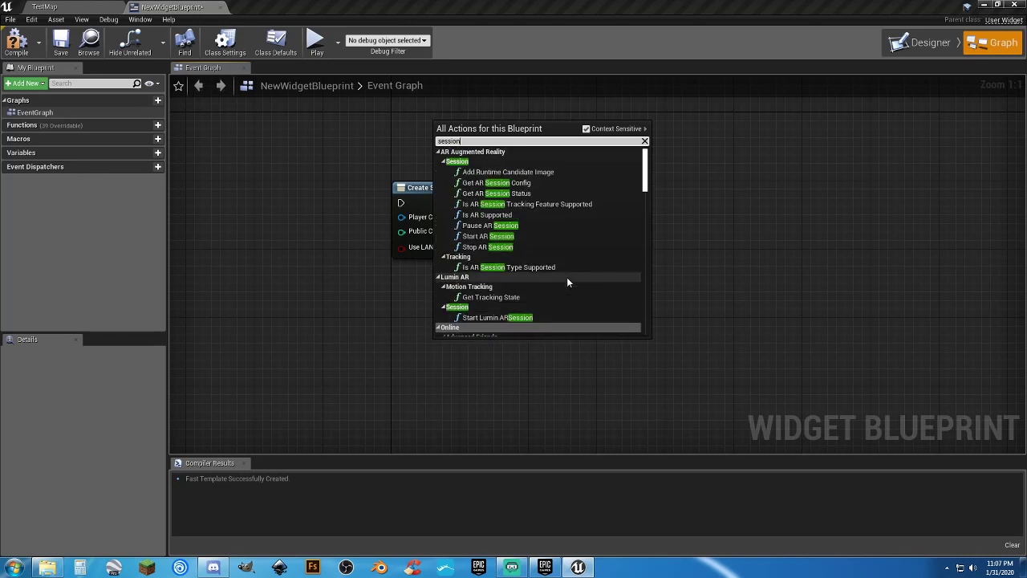
pyautogui.scroll(-1, 566, 281)
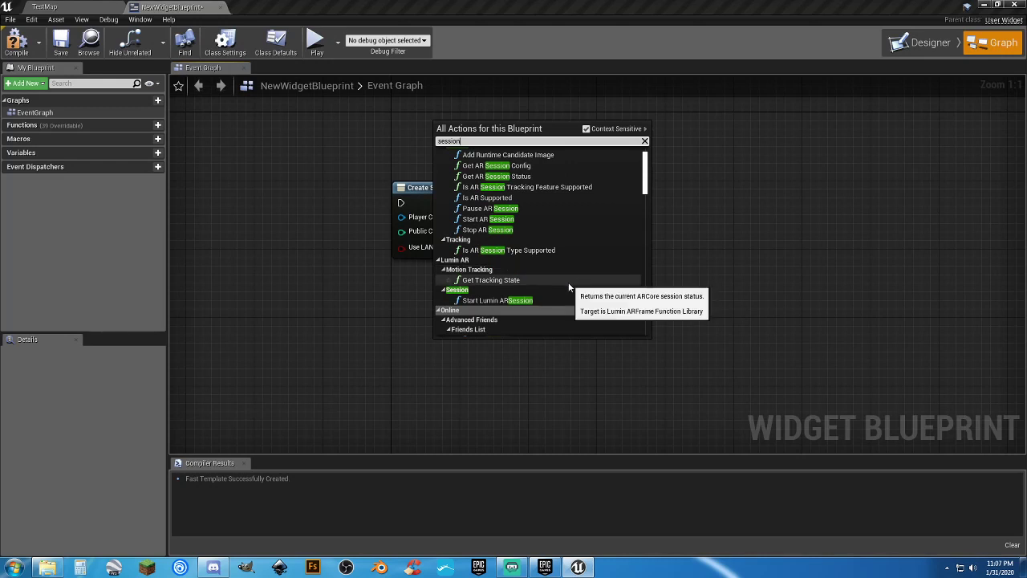
pyautogui.scroll(-3, 568, 287)
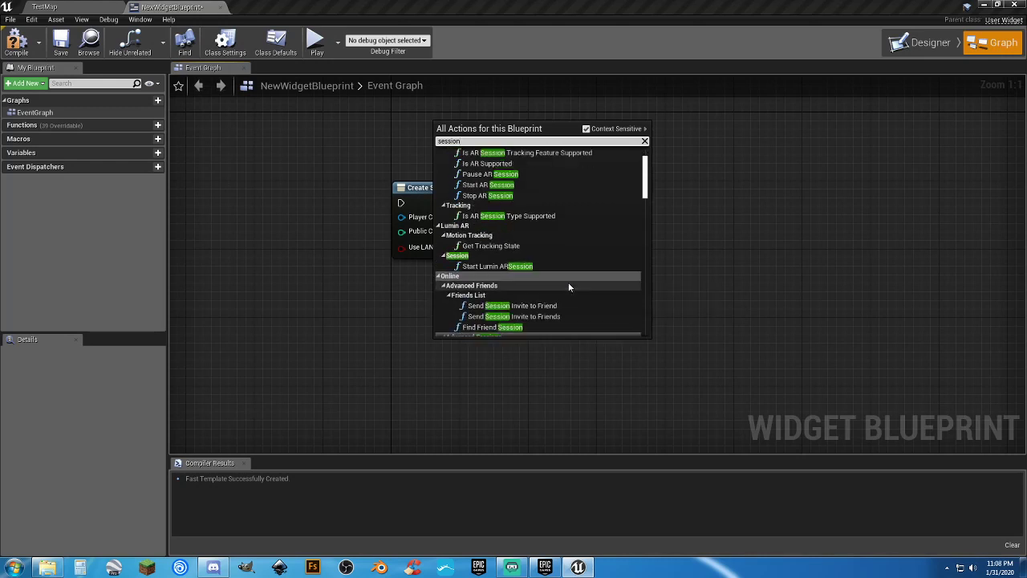
pyautogui.scroll(-2, 569, 286)
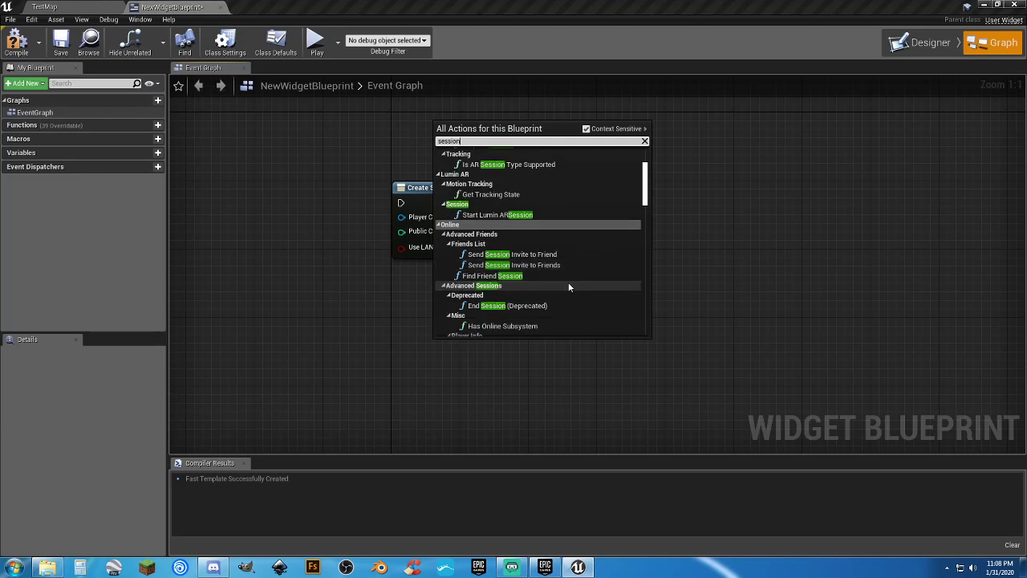
pyautogui.scroll(-1, 569, 286)
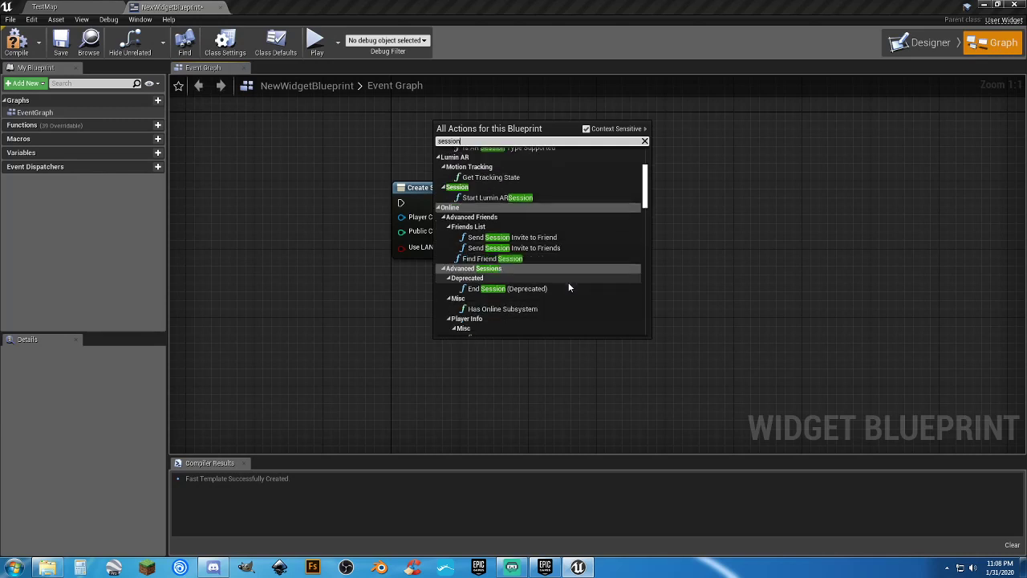
pyautogui.scroll(-3, 568, 287)
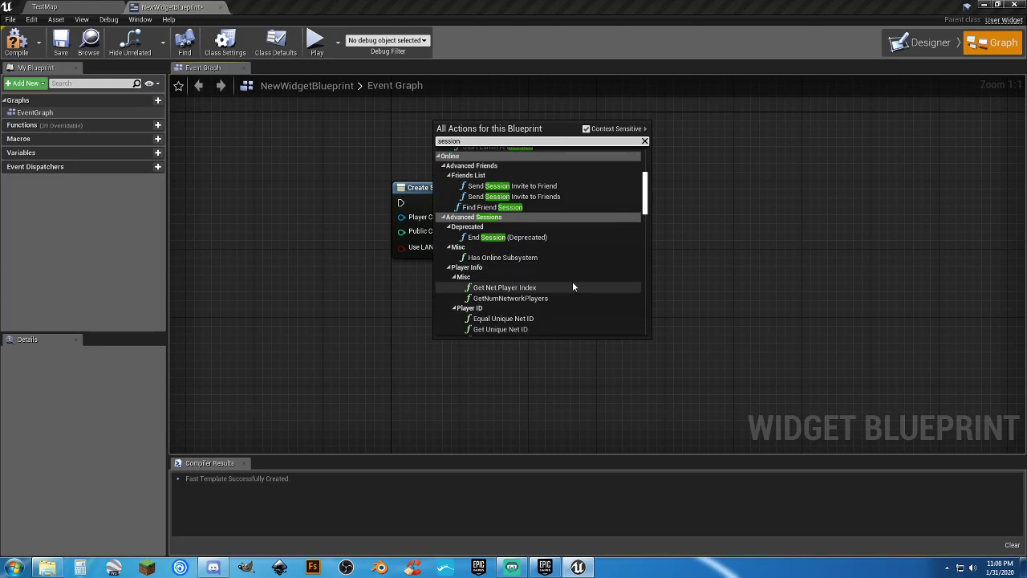
pyautogui.scroll(-2, 572, 286)
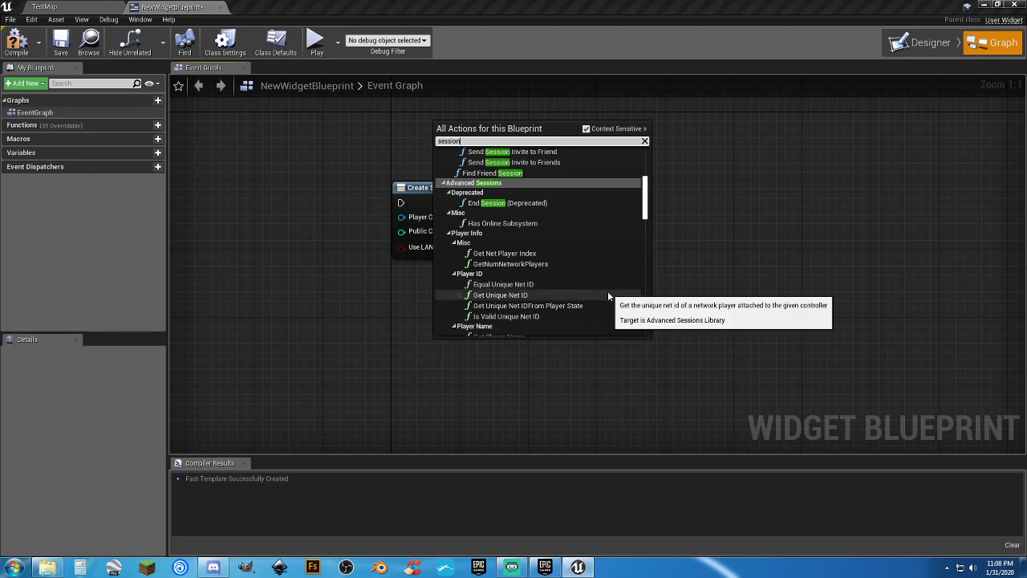
pyautogui.scroll(-3, 607, 291)
pyautogui.scroll(-3, 597, 292)
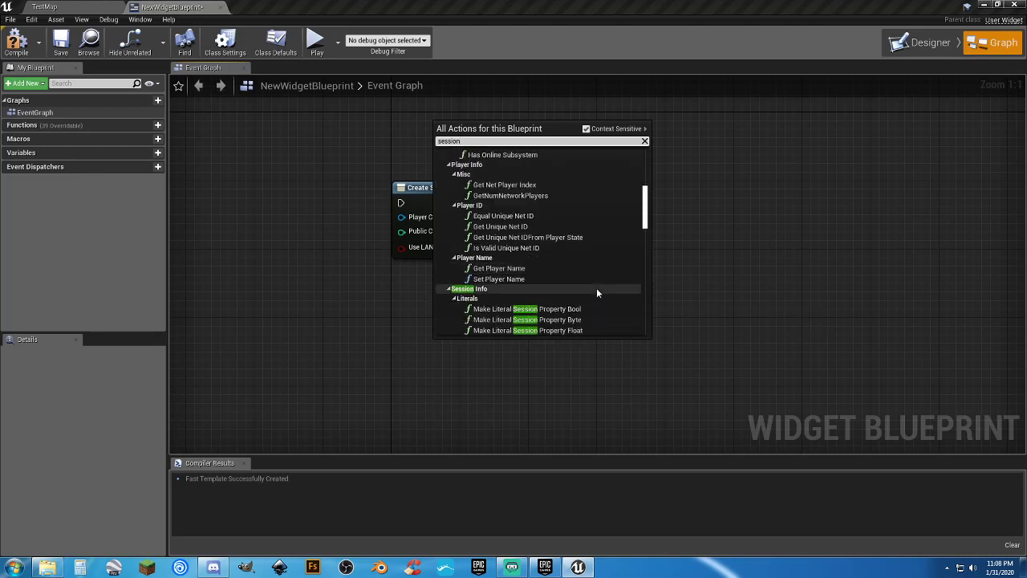
pyautogui.scroll(-3, 596, 293)
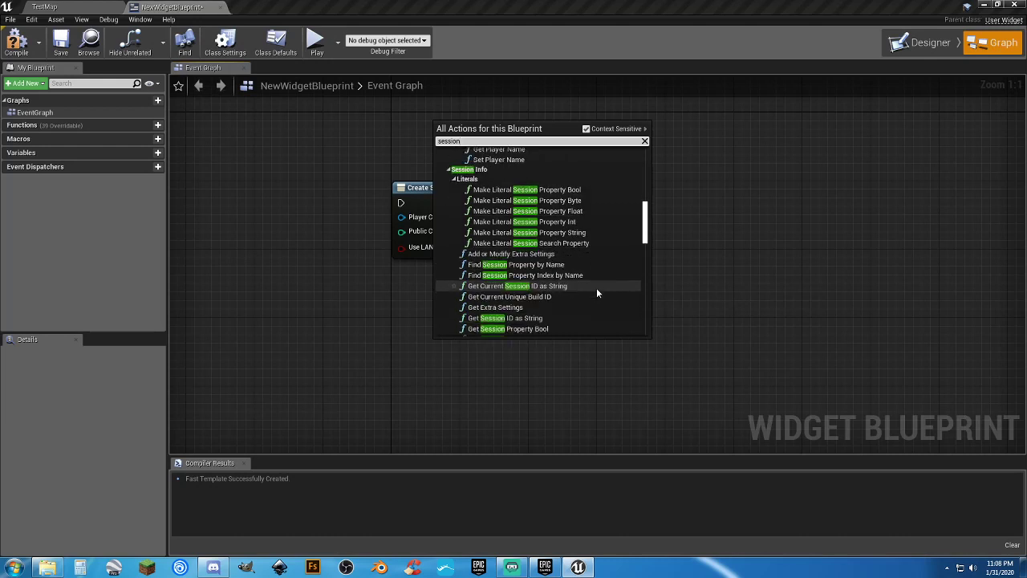
pyautogui.scroll(-2, 596, 293)
pyautogui.scroll(-1, 596, 287)
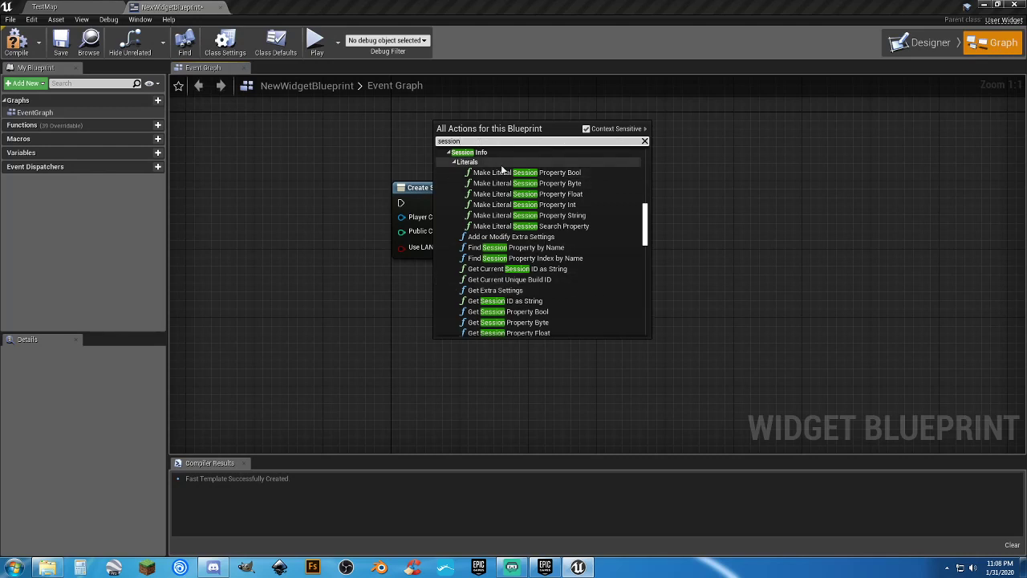
# Add a Create Advanced Session node below the Create Session node.
pyautogui.scroll(-2, 572, 243)
pyautogui.scroll(-3, 574, 247)
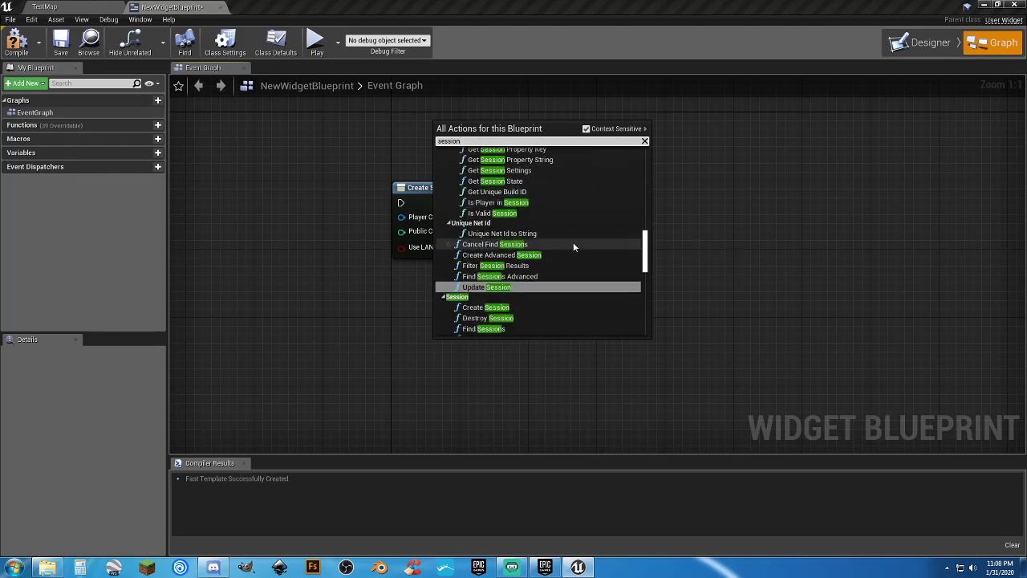
pyautogui.click(568, 255)
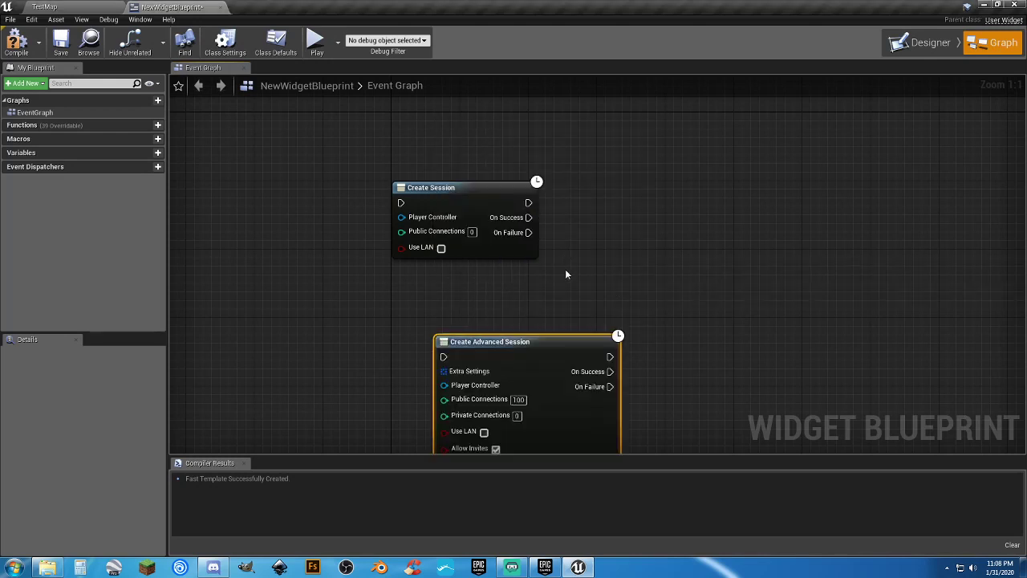
pyautogui.moveTo(564, 269); pyautogui.dragTo(530, 371, button='right')
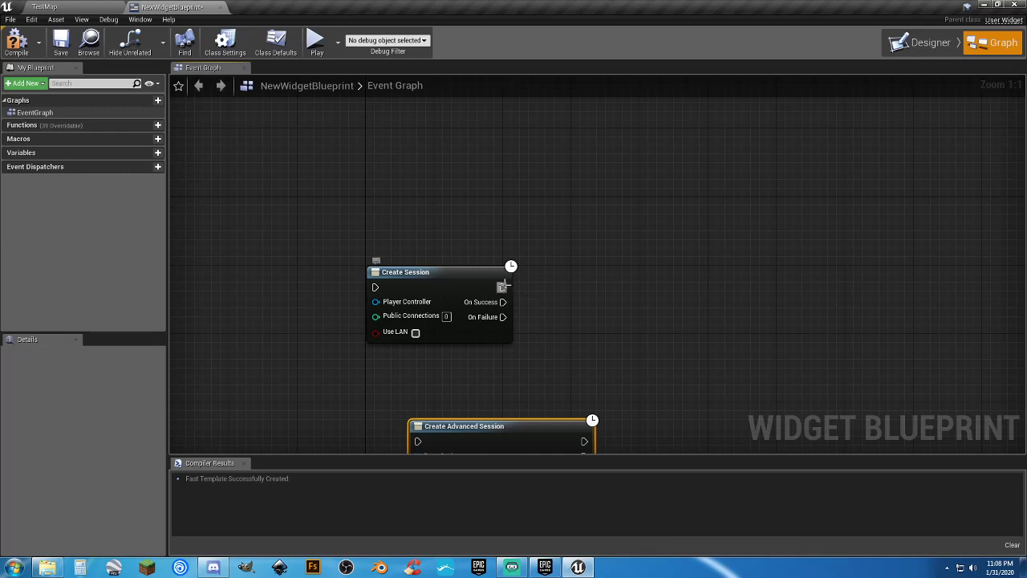
pyautogui.moveTo(502, 287); pyautogui.dragTo(646, 281)
pyautogui.press('Escape')
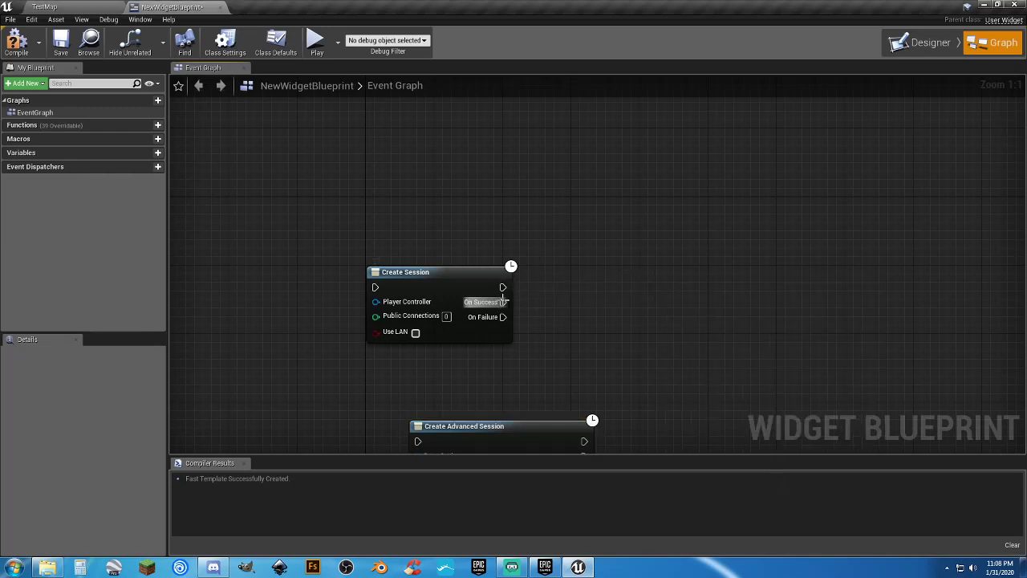
pyautogui.moveTo(502, 302); pyautogui.dragTo(632, 266)
pyautogui.press('Escape')
# Place the Create Advanced Session node beside the Create Session node, aligned with its upper edge.
pyautogui.moveTo(551, 273); pyautogui.dragTo(551, 162, button='right')
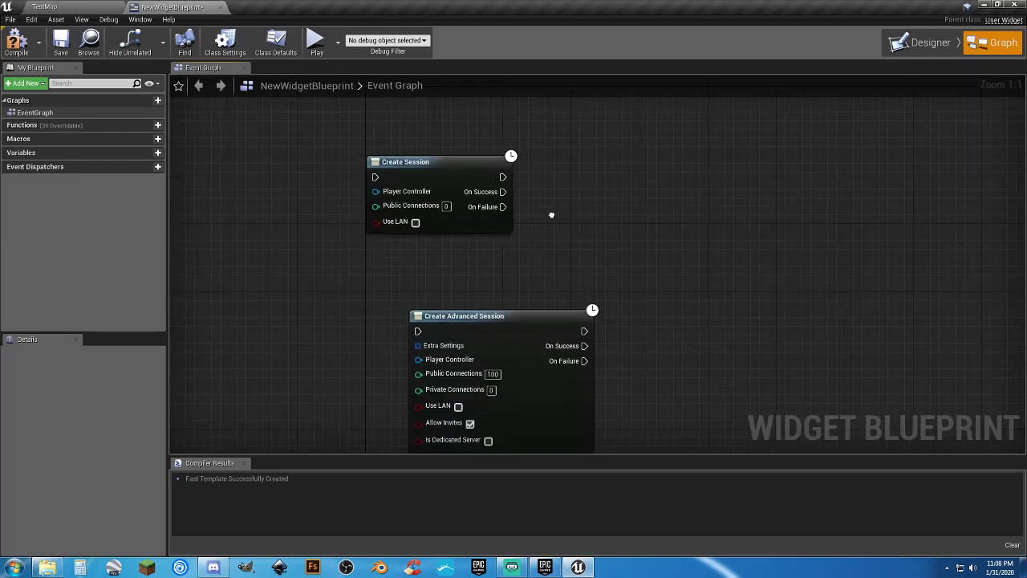
pyautogui.moveTo(526, 312); pyautogui.dragTo(683, 162)
pyautogui.click(810, 240)
pyautogui.moveTo(810, 240); pyautogui.dragTo(788, 211, button='right')
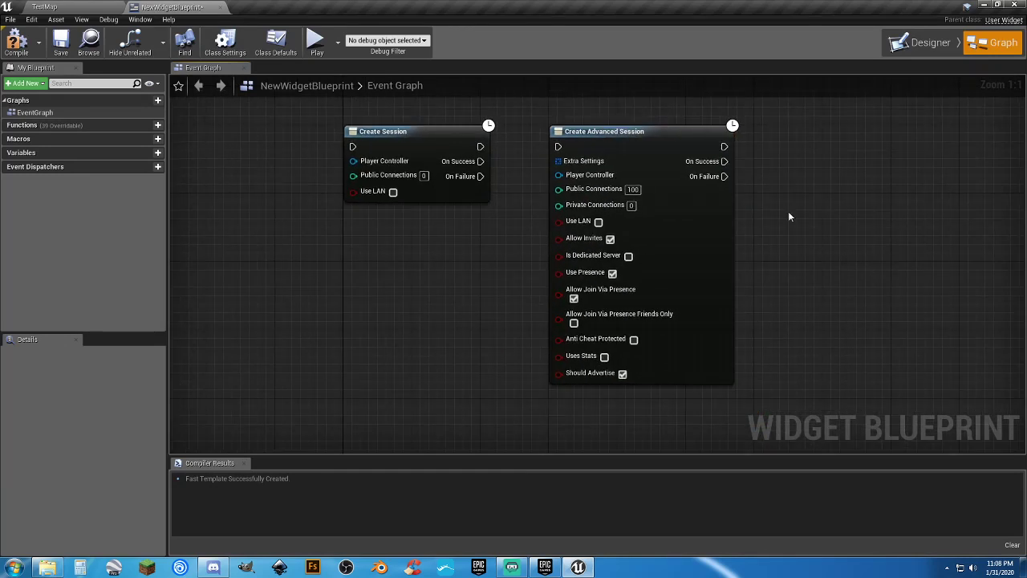
# View the actions that can feed the Extra Settings input of Create Advanced Session, and dismiss the list.
pyautogui.moveTo(559, 160); pyautogui.dragTo(447, 255)
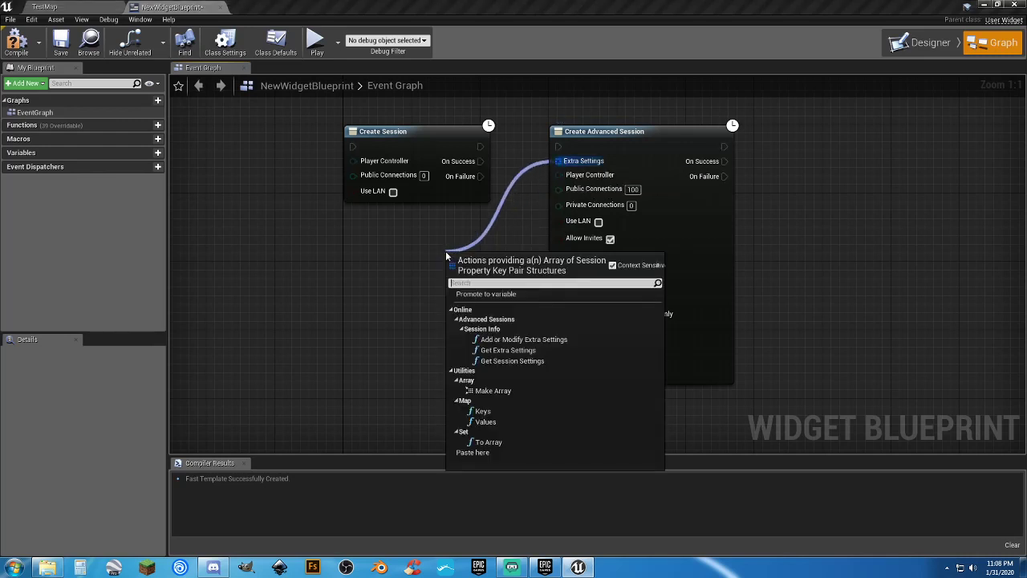
pyautogui.click(308, 264)
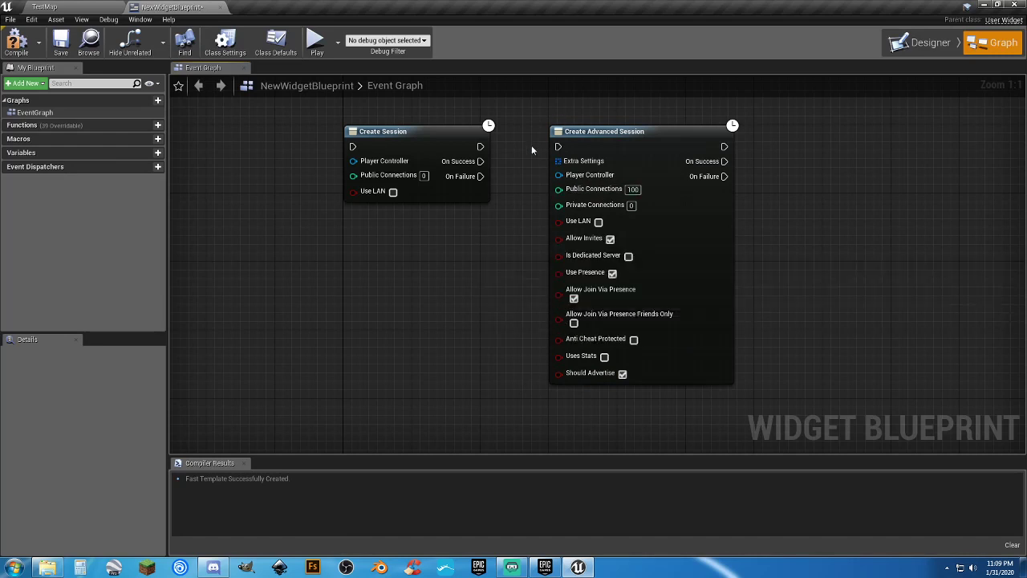
pyautogui.click(565, 138)
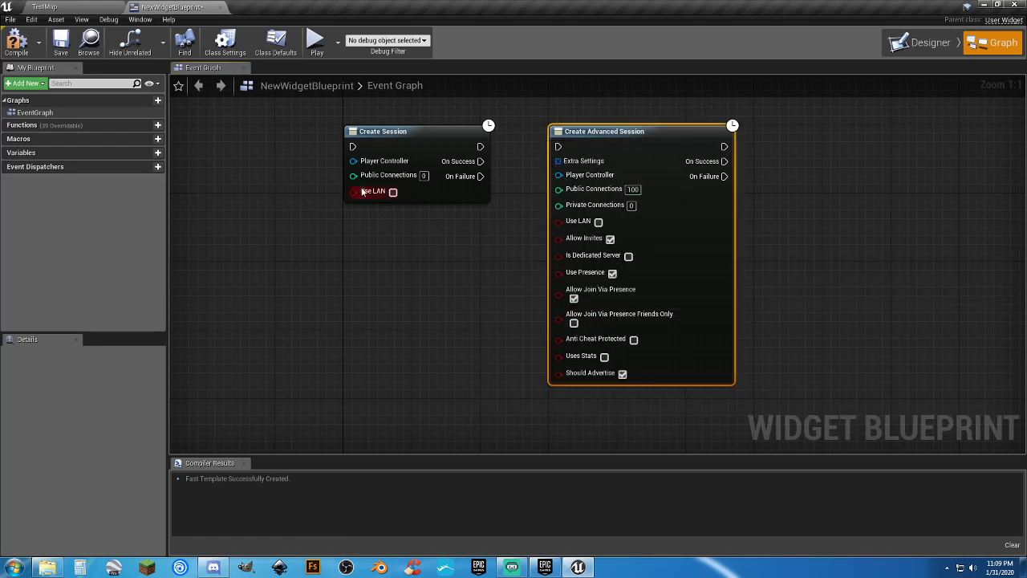
pyautogui.click(380, 171)
pyautogui.click(394, 239)
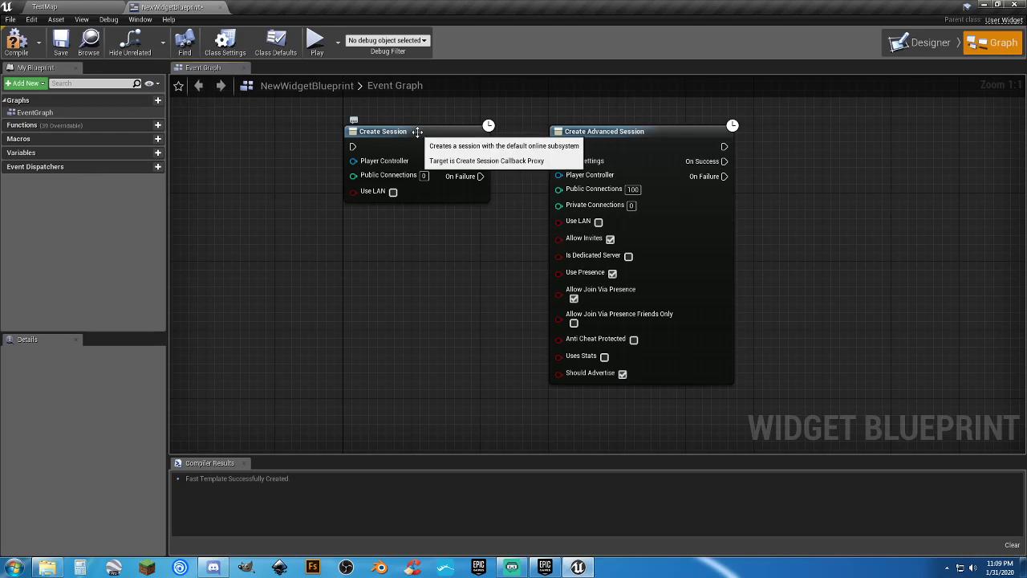
pyautogui.moveTo(417, 131)
pyautogui.mouseDown()
pyautogui.moveTo(364, 107)
pyautogui.moveTo(420, 167)
pyautogui.moveTo(413, 139)
pyautogui.mouseUp()
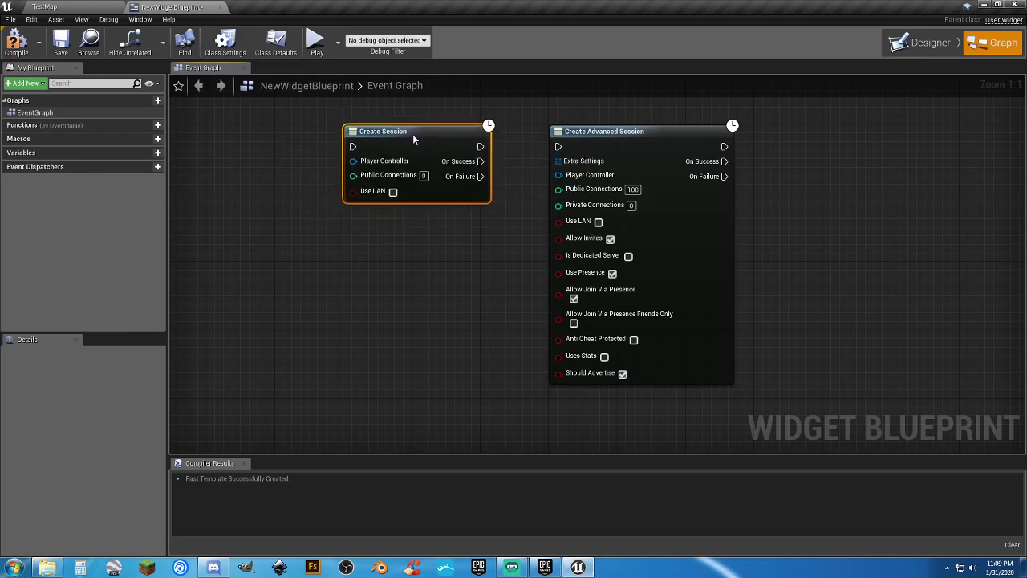
pyautogui.click(414, 212)
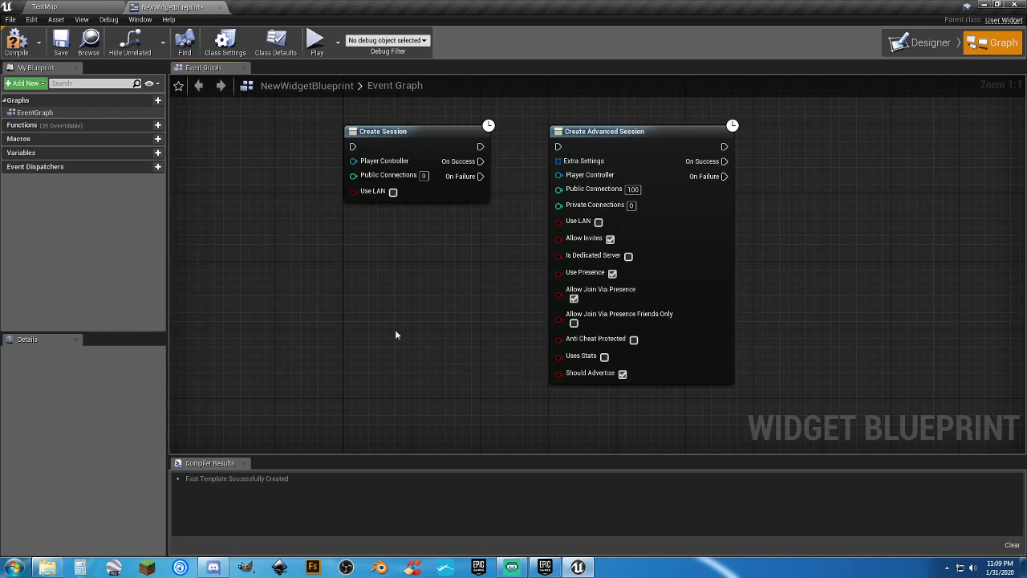
# Search the blueprint actions for "session", examine the standard Session functions, and dismiss the list.
pyautogui.rightClick(350, 294)
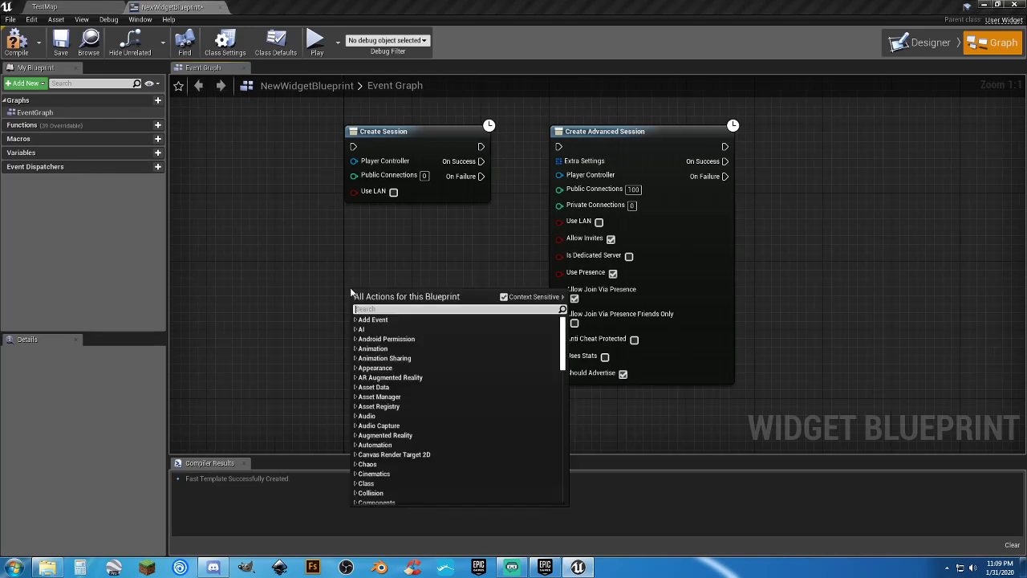
pyautogui.write('session')
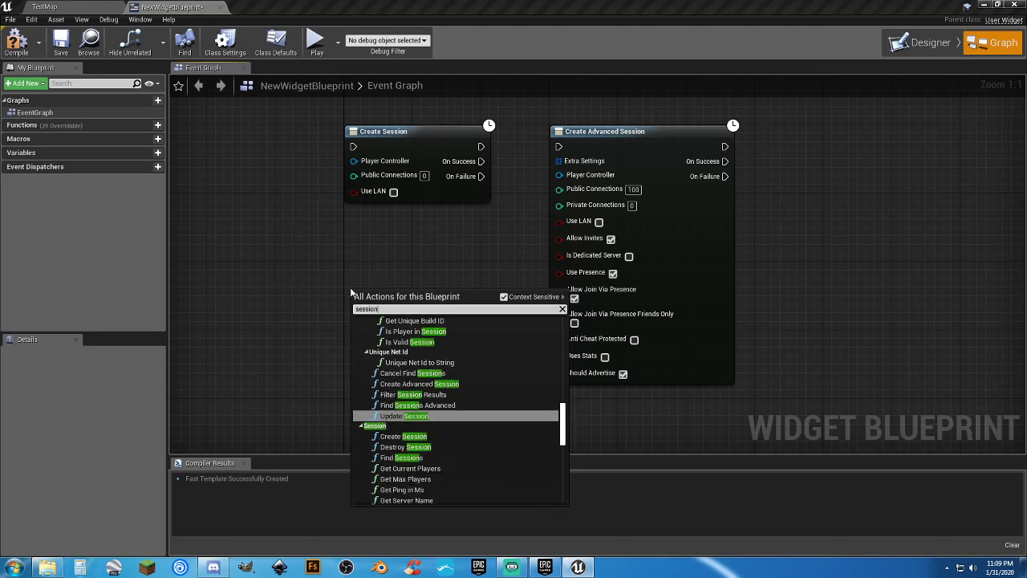
pyautogui.scroll(-2, 455, 391)
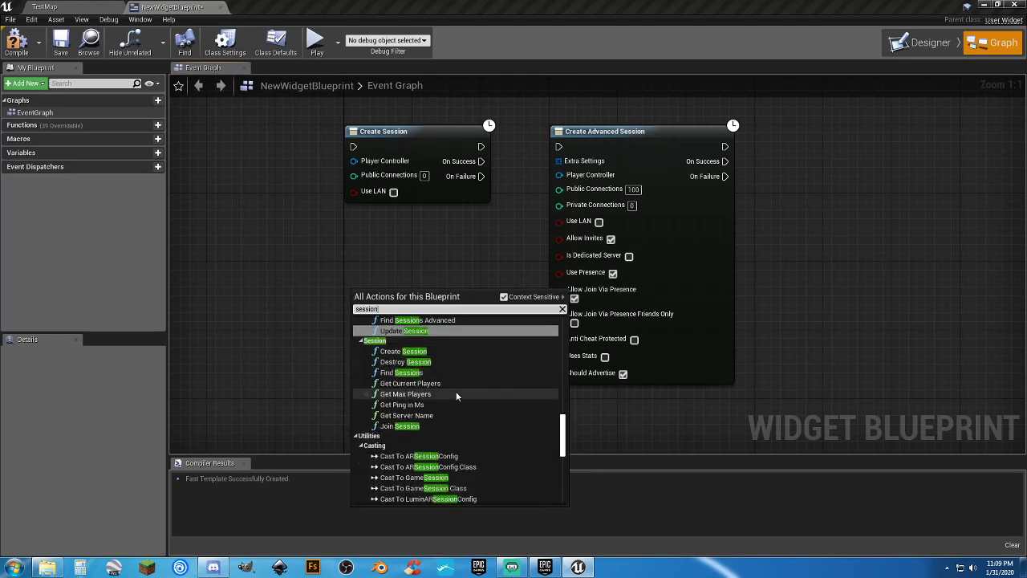
pyautogui.scroll(-1, 456, 391)
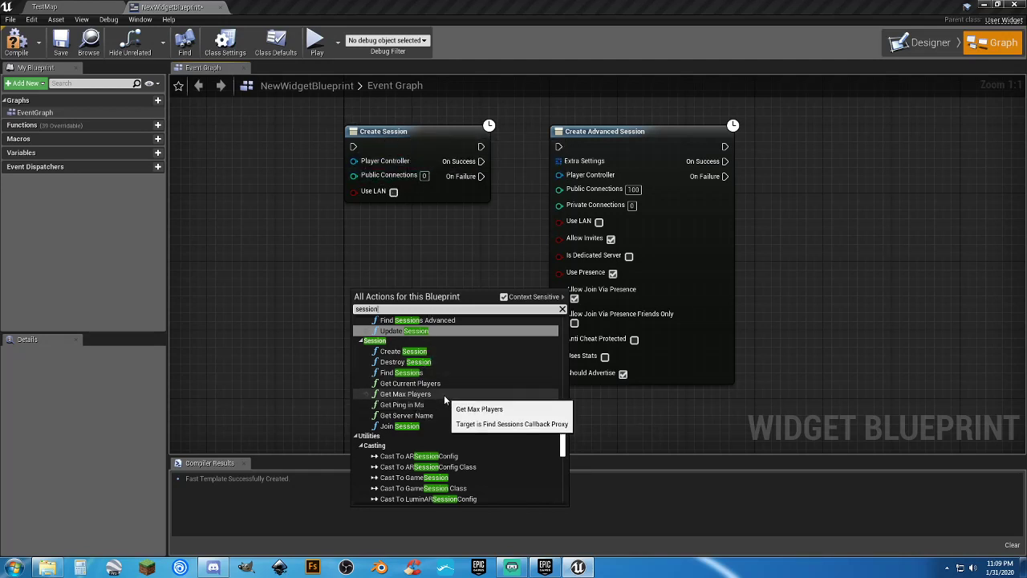
pyautogui.scroll(-3, 446, 400)
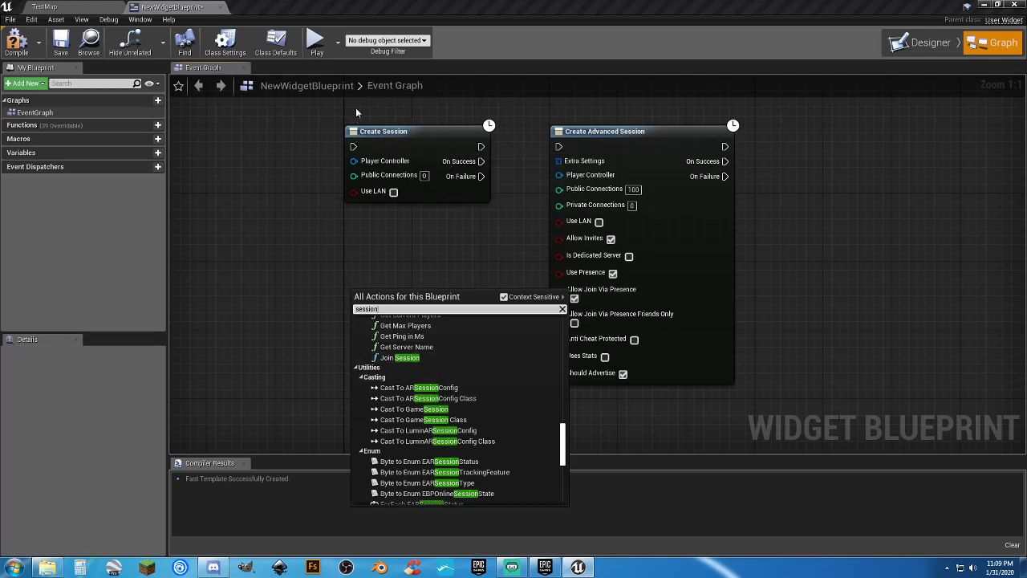
pyautogui.click(448, 252)
pyautogui.moveTo(483, 220); pyautogui.dragTo(334, 118)
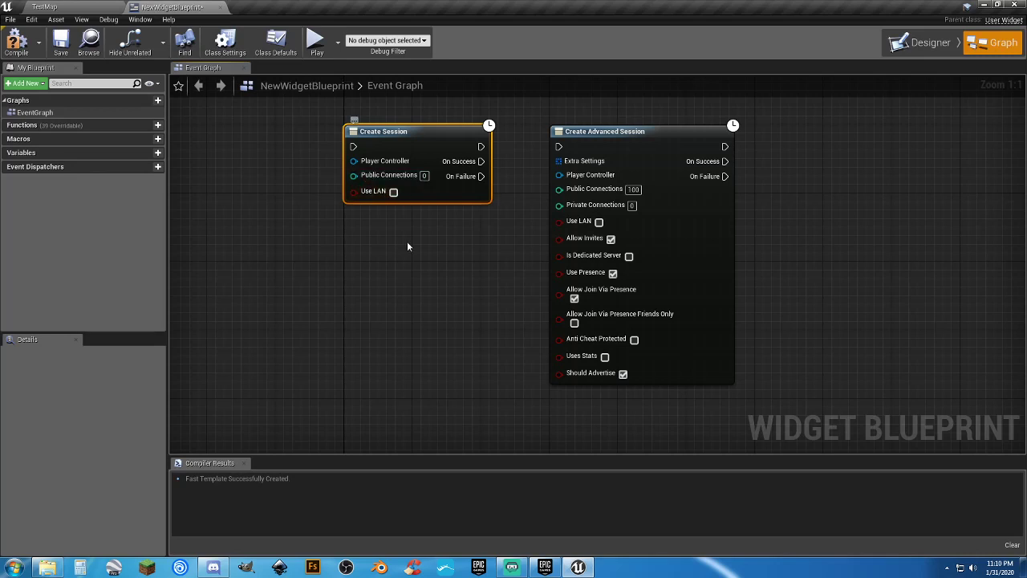
pyautogui.click(424, 297)
# Try a Get Extra Settings node as the source for Create Advanced Session's Extra Settings input, and delete that node.
pyautogui.moveTo(558, 160); pyautogui.dragTo(475, 266)
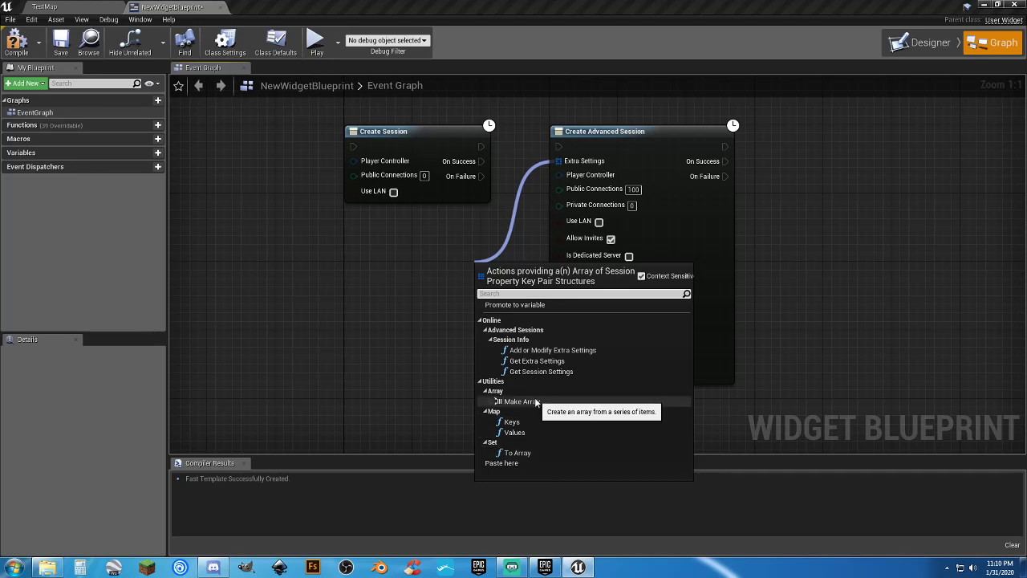
pyautogui.click(537, 360)
pyautogui.moveTo(516, 267); pyautogui.dragTo(423, 224)
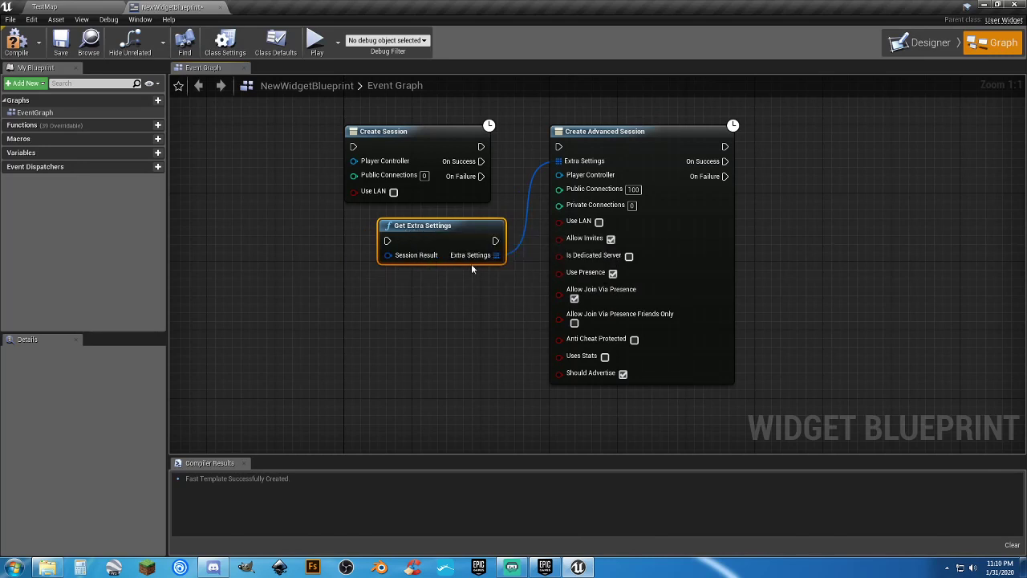
pyautogui.moveTo(524, 318); pyautogui.dragTo(389, 255)
pyautogui.press('Delete')
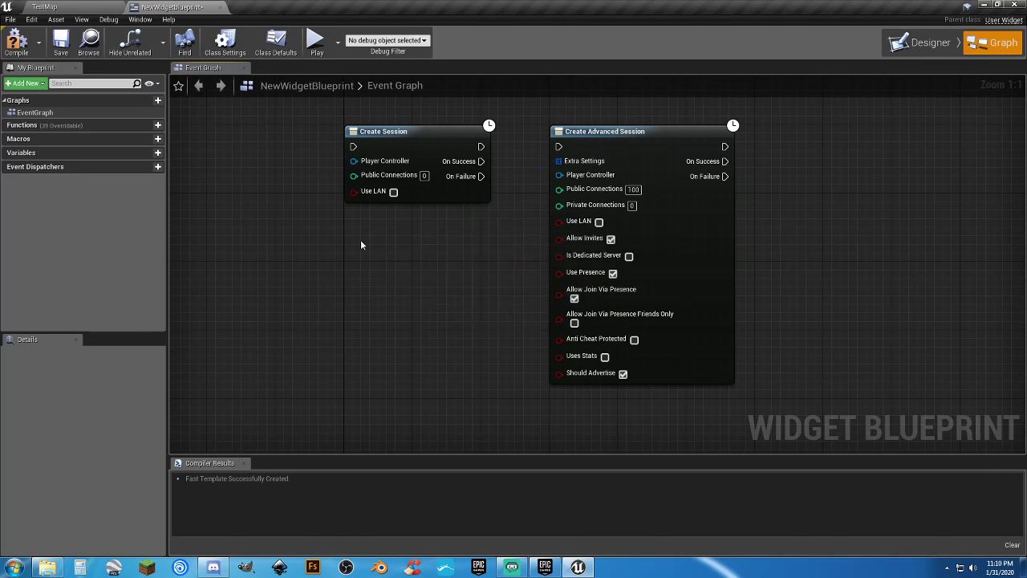
# Save NewWidgetBlueprint and close its editor.
pyautogui.click(62, 46)
pyautogui.click(220, 8)
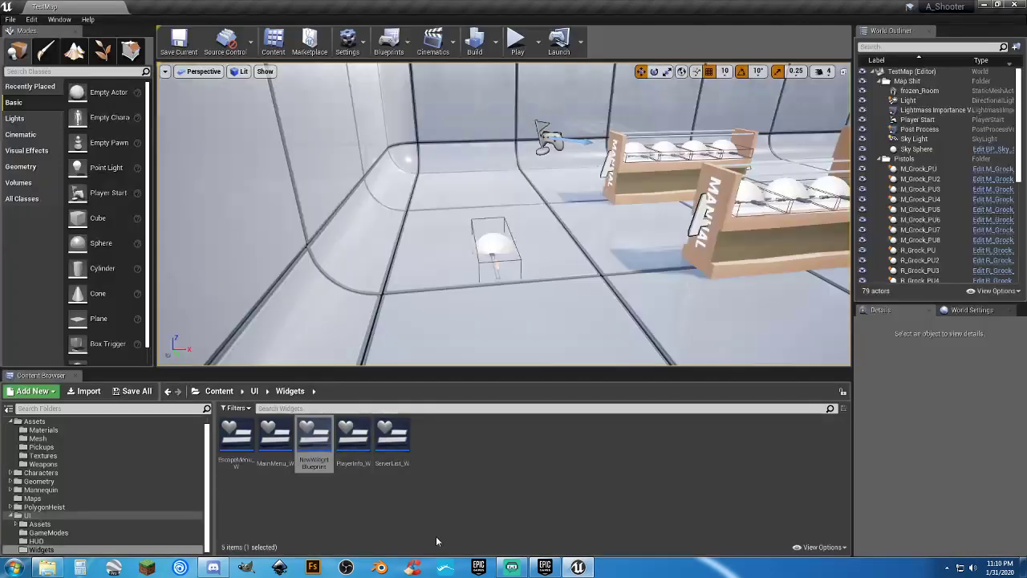
pyautogui.click(391, 515)
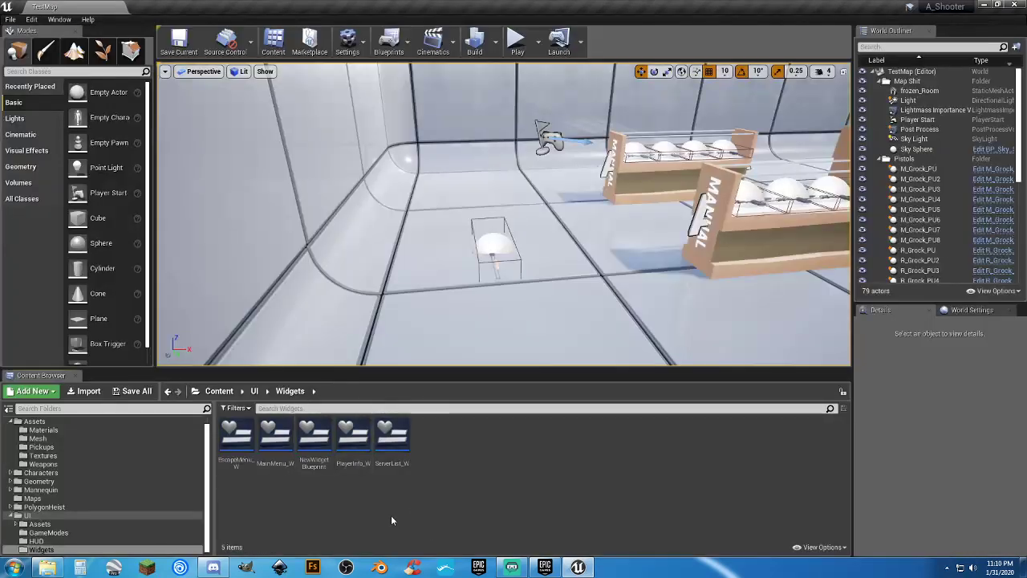
# Open the event graph of MainMenu_W and examine the Make Server Button nodes that feed Create Advanced Session.
pyautogui.doubleClick(277, 449)
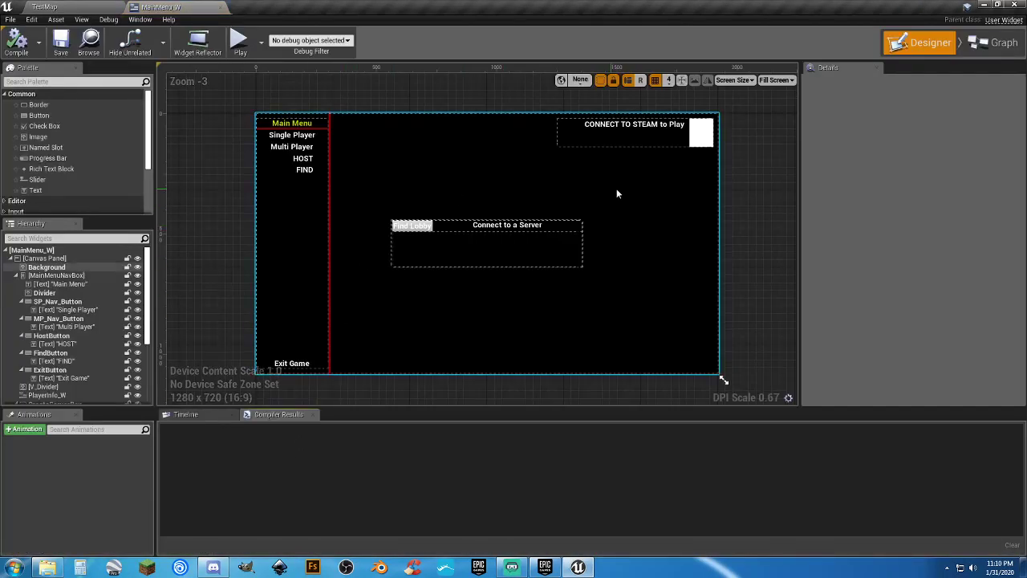
pyautogui.click(994, 43)
pyautogui.scroll(4, 292, 279)
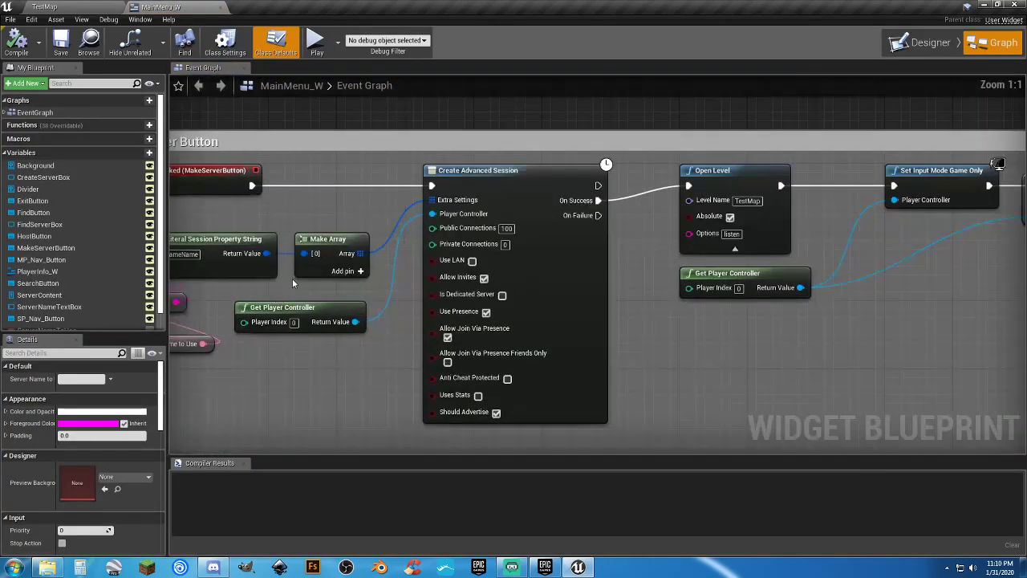
pyautogui.moveTo(333, 288); pyautogui.dragTo(756, 250, button='right')
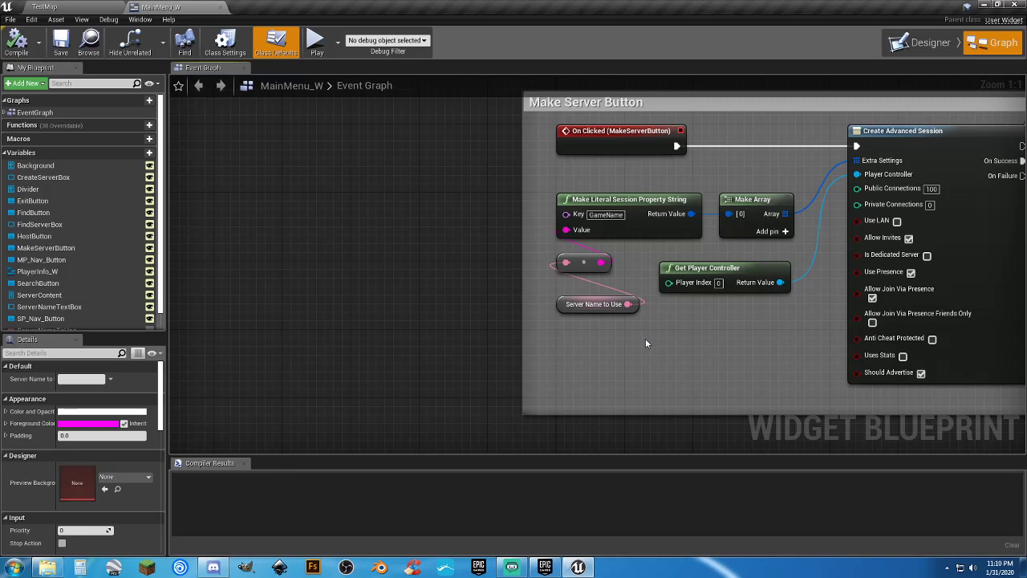
pyautogui.moveTo(645, 344); pyautogui.dragTo(631, 331, button='right')
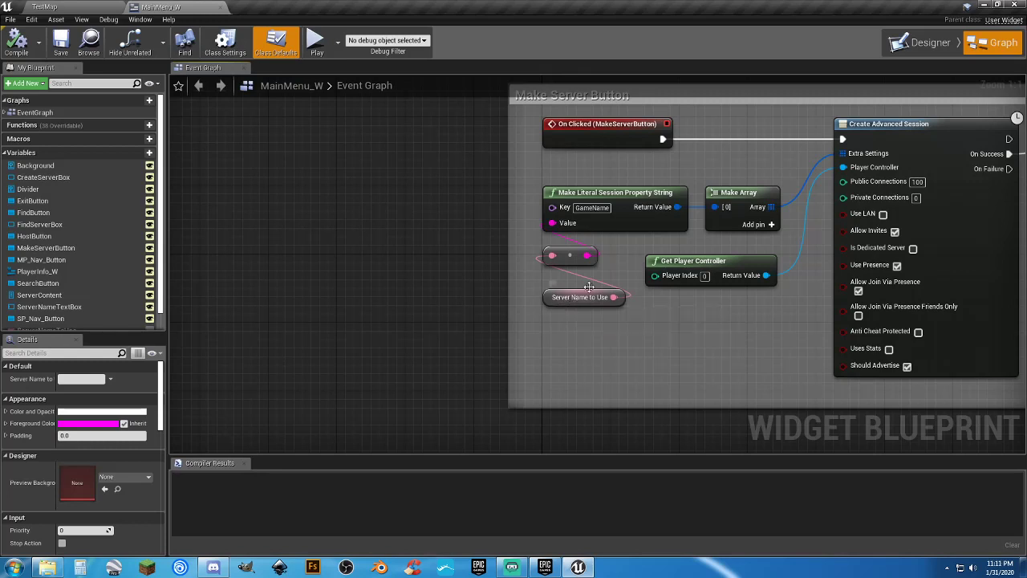
pyautogui.moveTo(823, 154); pyautogui.dragTo(842, 153)
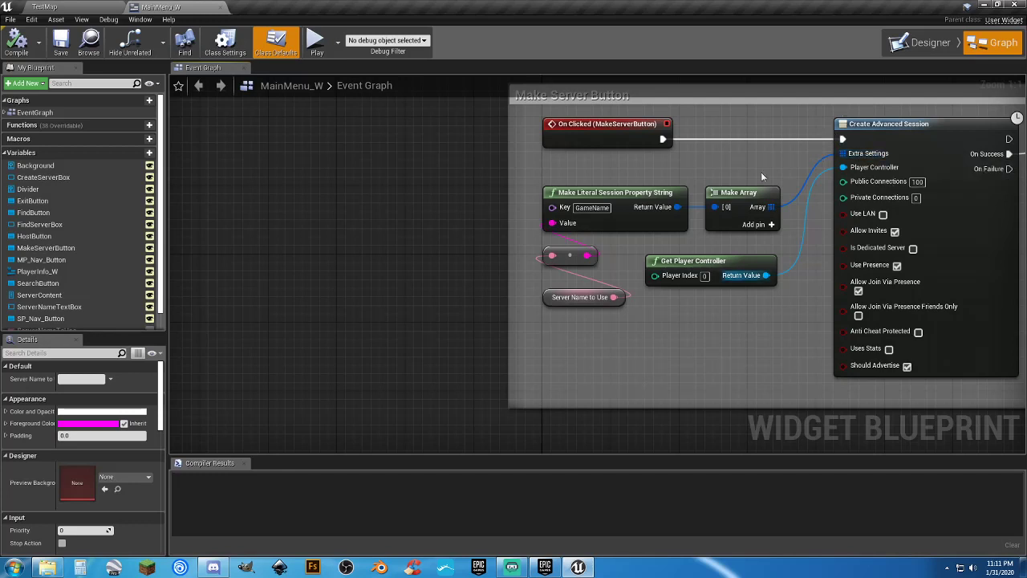
# In the MainMenu_W designer, collapse the hierarchy groups and show CreateServerBox in place of FindServerBox.
pyautogui.click(923, 42)
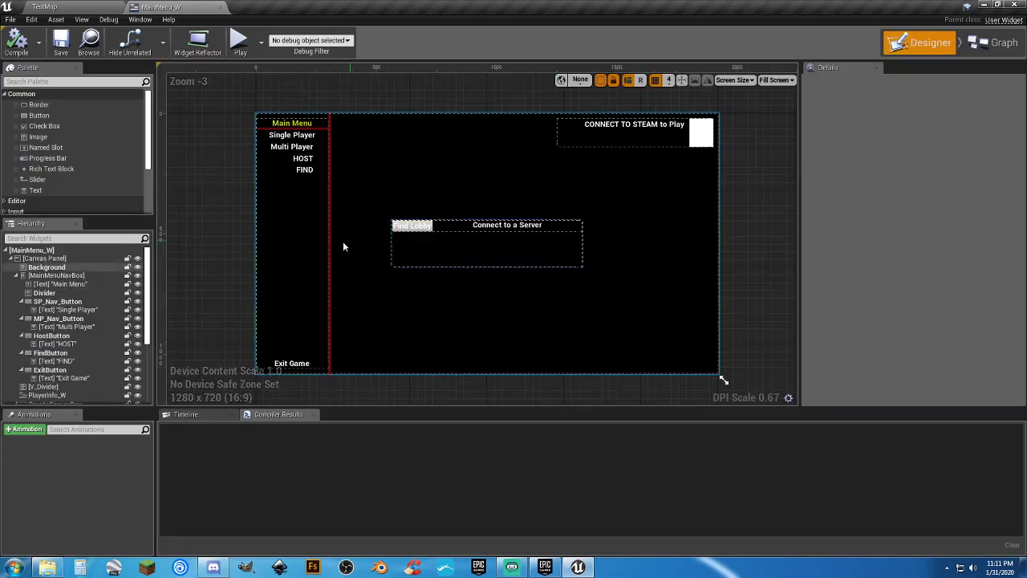
pyautogui.scroll(-5, 136, 371)
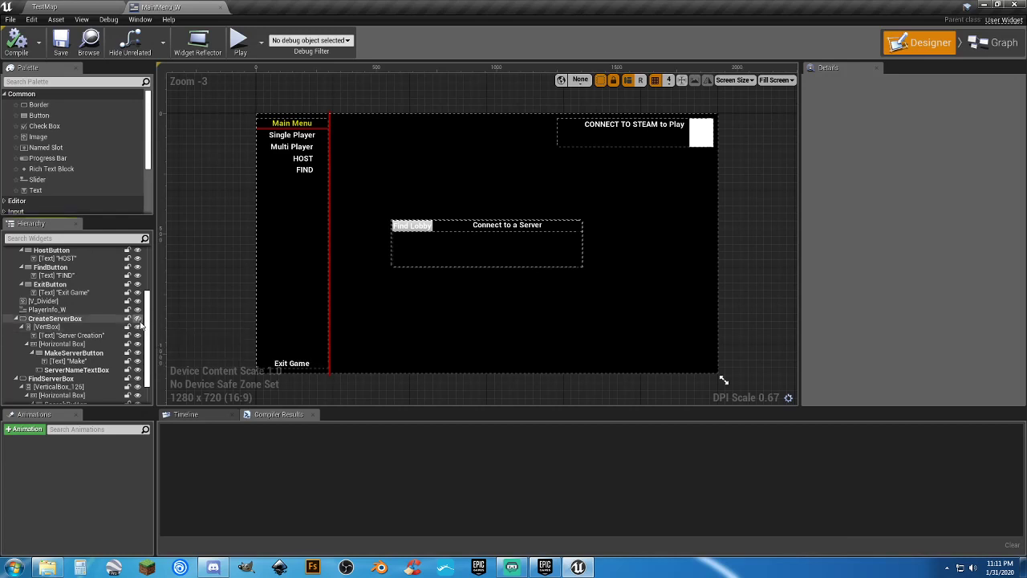
pyautogui.scroll(5, 115, 292)
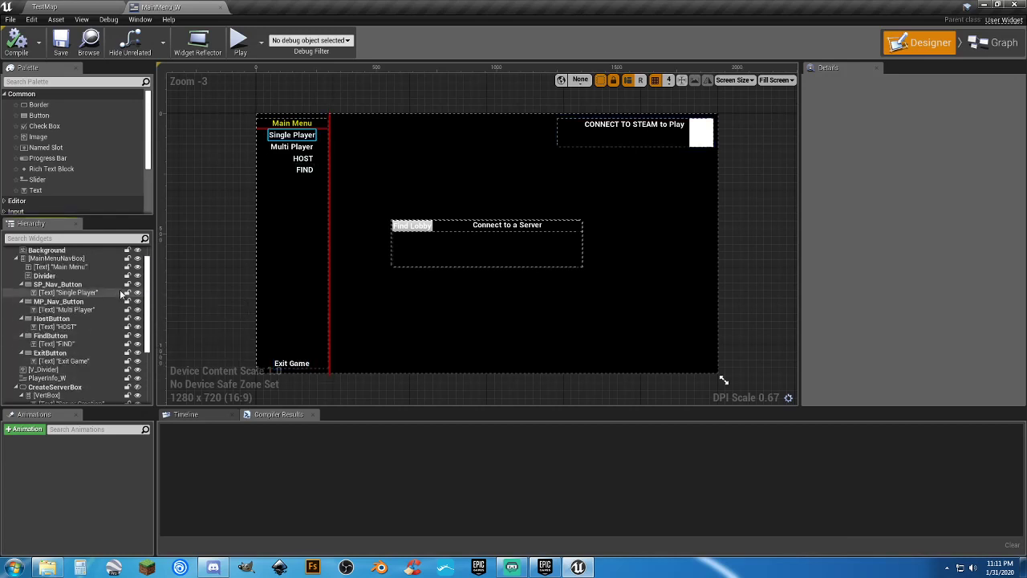
pyautogui.click(15, 276)
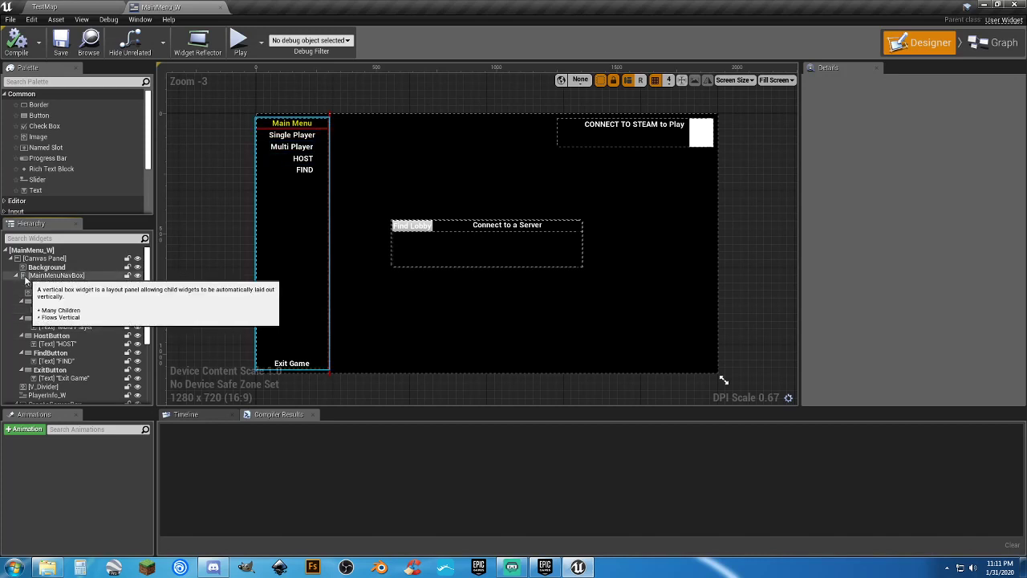
pyautogui.click(15, 301)
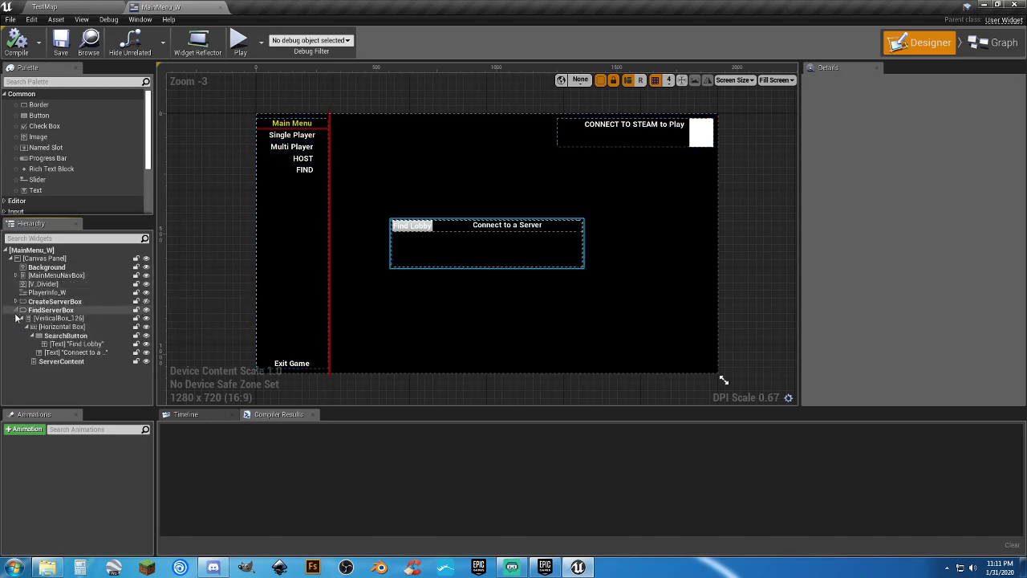
pyautogui.click(15, 310)
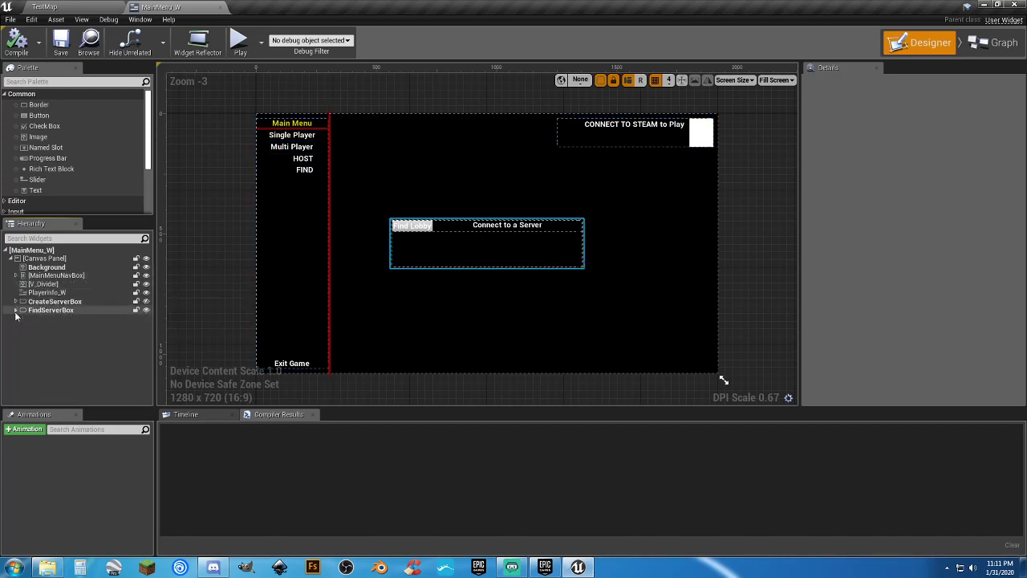
pyautogui.click(146, 310)
pyautogui.click(146, 301)
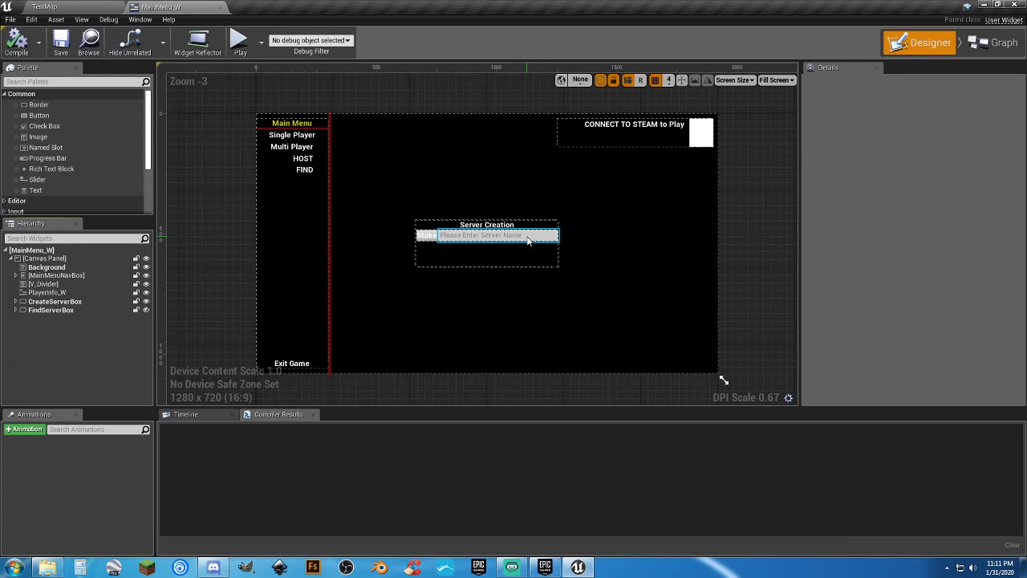
# Inspect the Server Name to Use variable node in the Make Server Button section of the event graph.
pyautogui.click(997, 42)
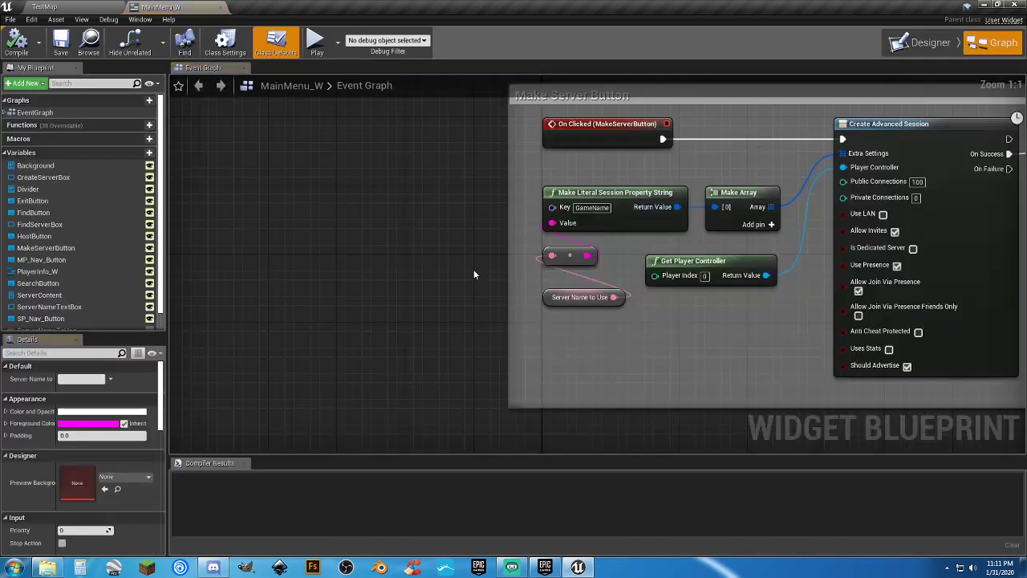
pyautogui.click(551, 297)
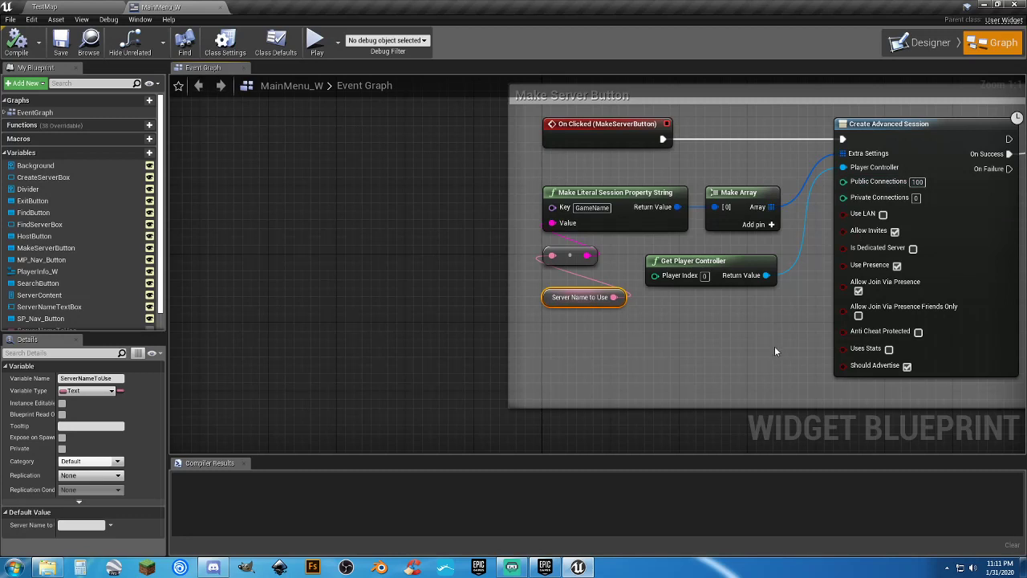
# Return to the widget's designer, hide CreateServerBox and show FindServerBox.
pyautogui.click(918, 42)
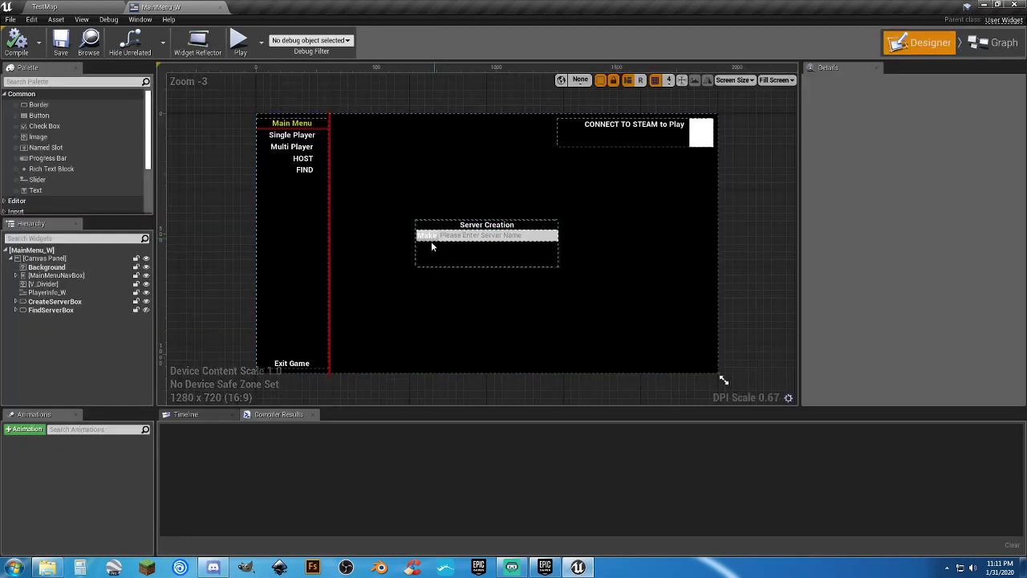
pyautogui.click(145, 300)
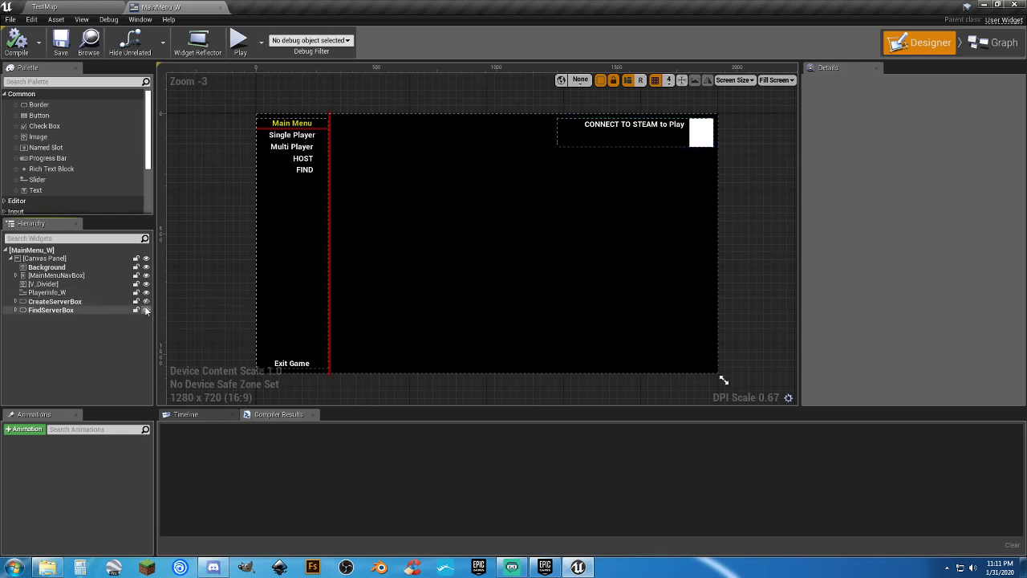
pyautogui.click(146, 309)
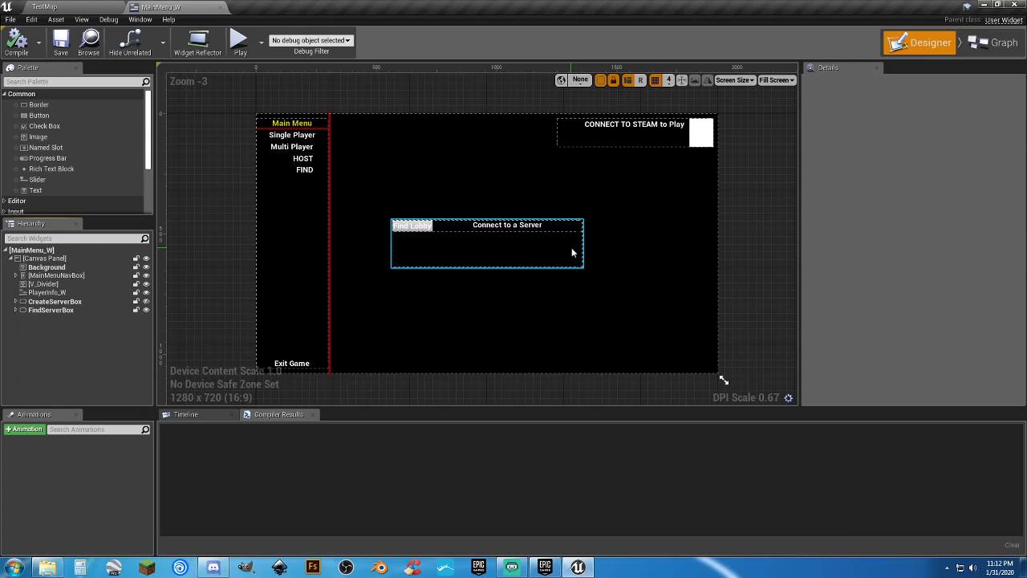
# View the entries that Steam offers from the system tray, and dismiss them.
pyautogui.click(948, 567)
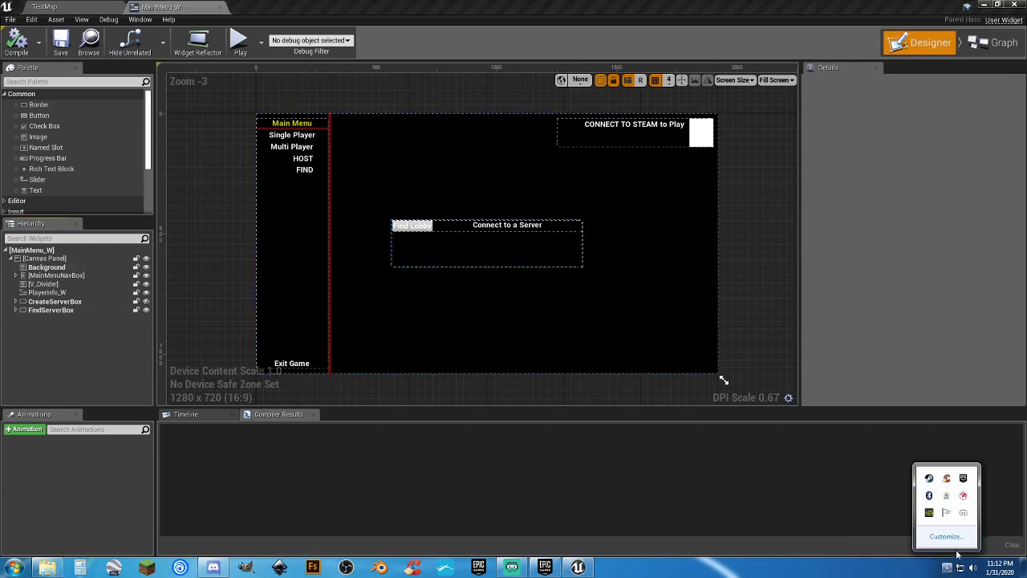
pyautogui.rightClick(928, 477)
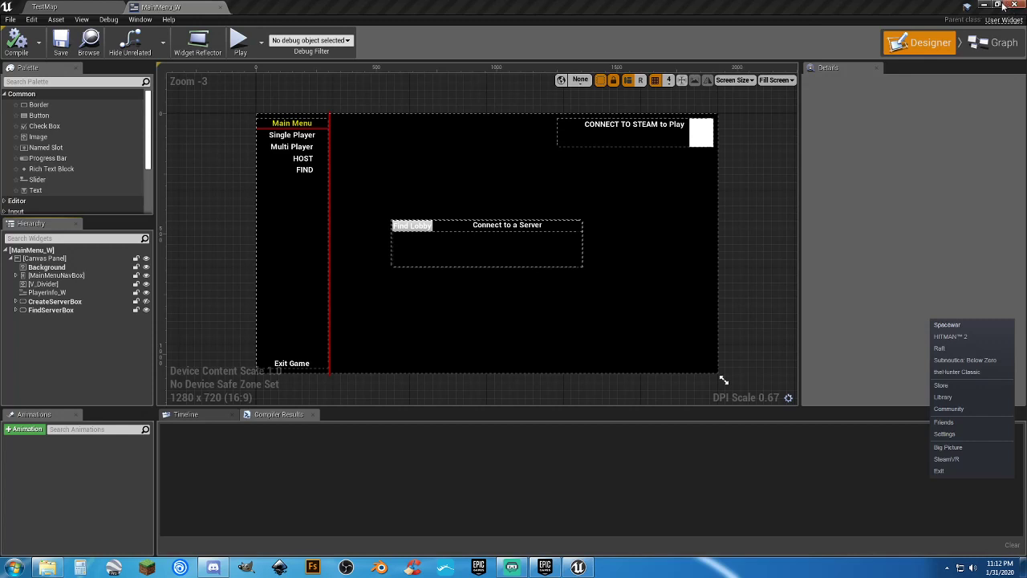
pyautogui.click(910, 245)
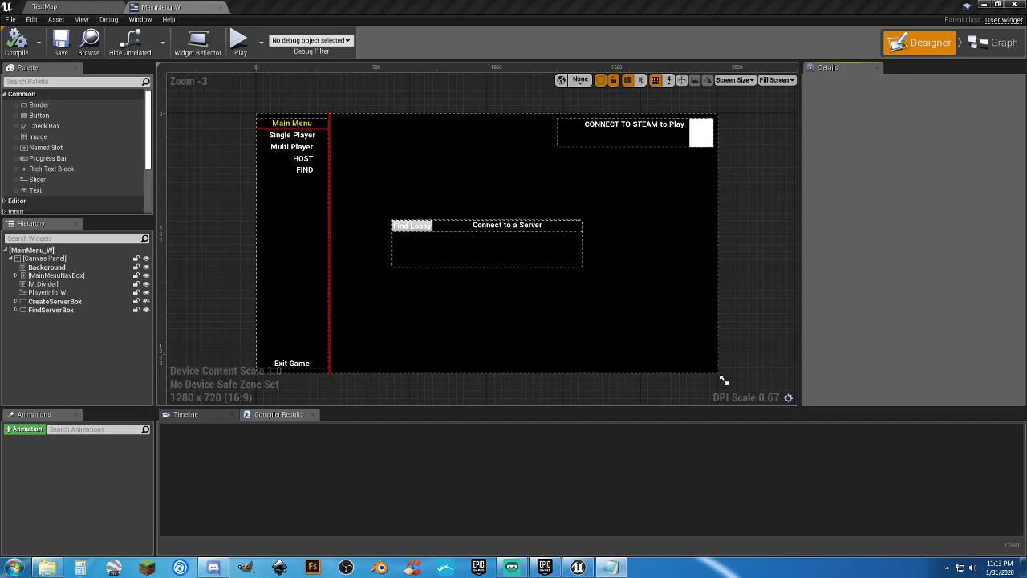
# In the DefaultEngine file in Notepad, delete the SteamDevAppId=480 line, undo the deletion and close the file.
pyautogui.moveTo(0, 117); pyautogui.dragTo(345, 84)
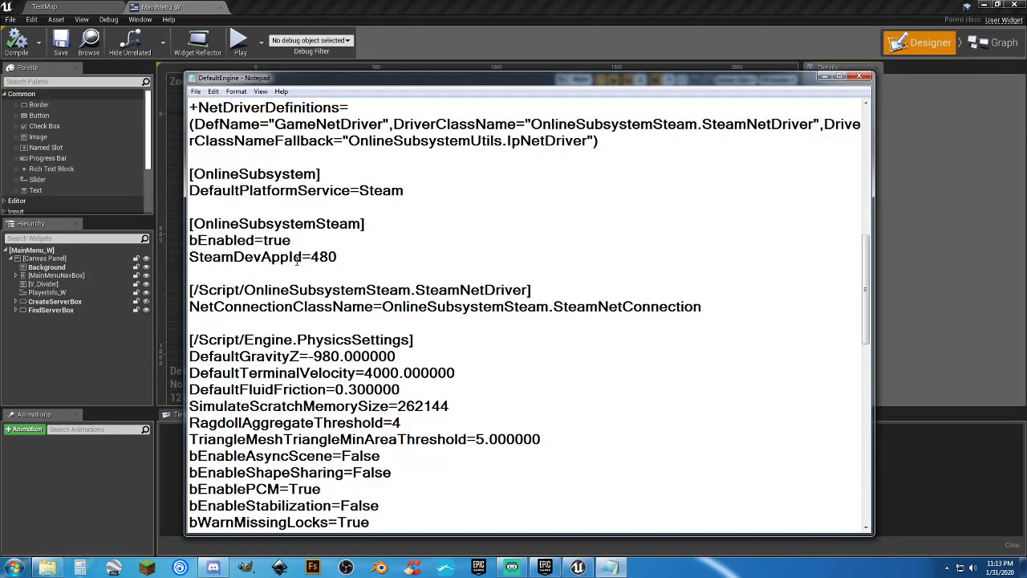
pyautogui.moveTo(337, 257); pyautogui.dragTo(312, 256)
pyautogui.moveTo(347, 257); pyautogui.dragTo(191, 257)
pyautogui.press('BackSpace')
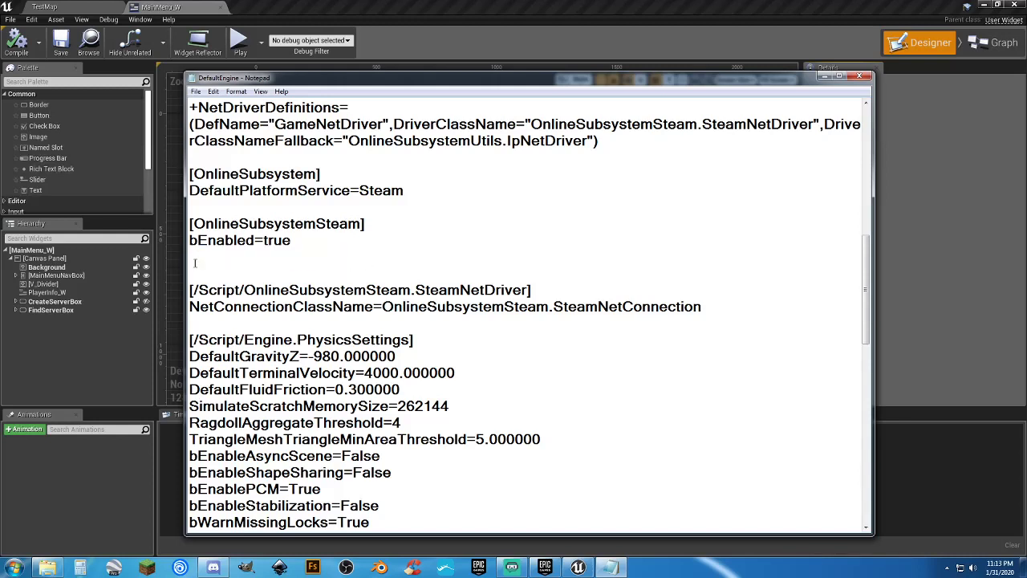
pyautogui.hotkey('ctrl', 'z')
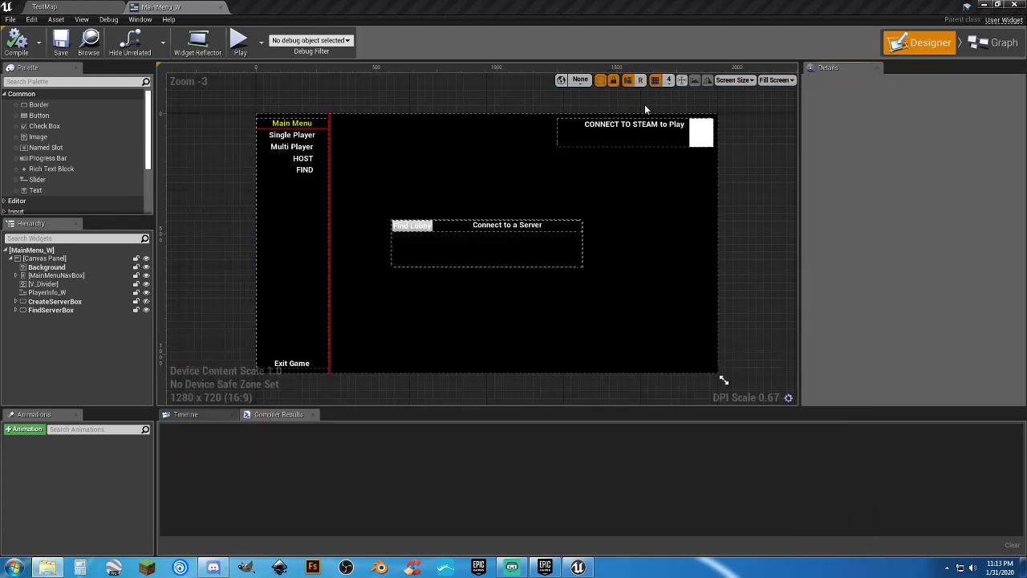
pyautogui.click(859, 76)
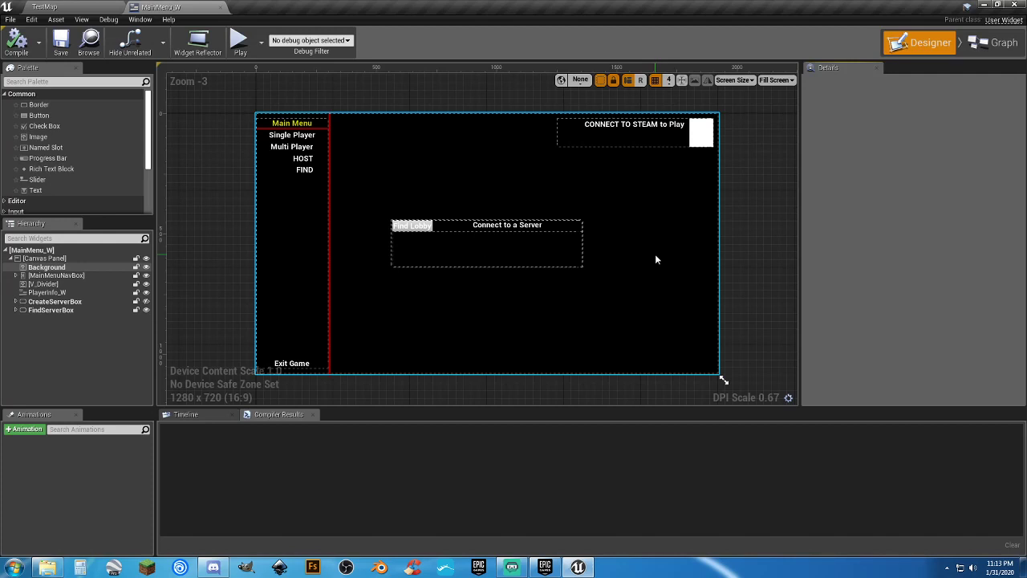
# Close the MainMenu_W editor and open the event graph of NewWidgetBlueprint from the Widgets folder.
pyautogui.click(385, 86)
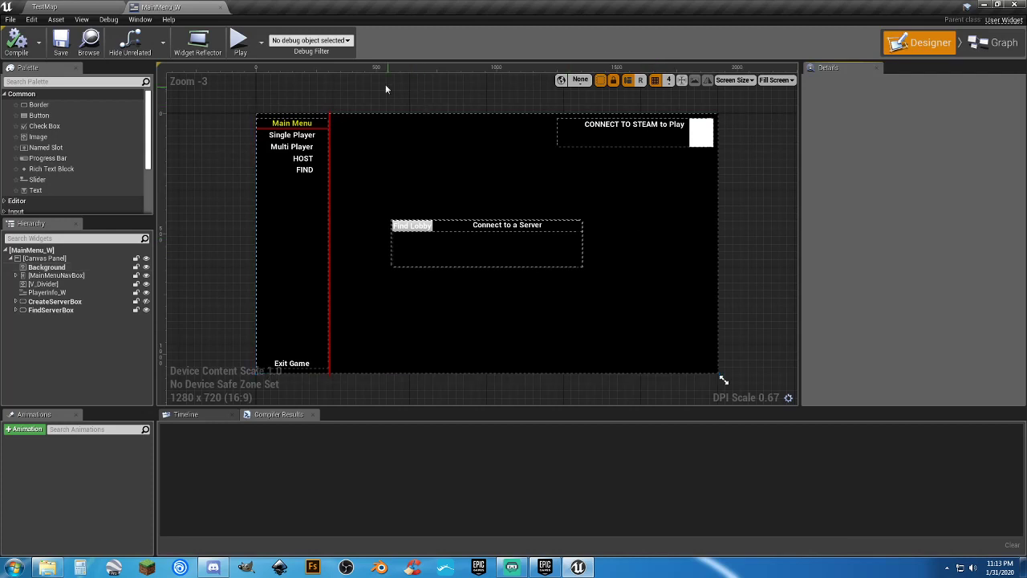
pyautogui.click(222, 8)
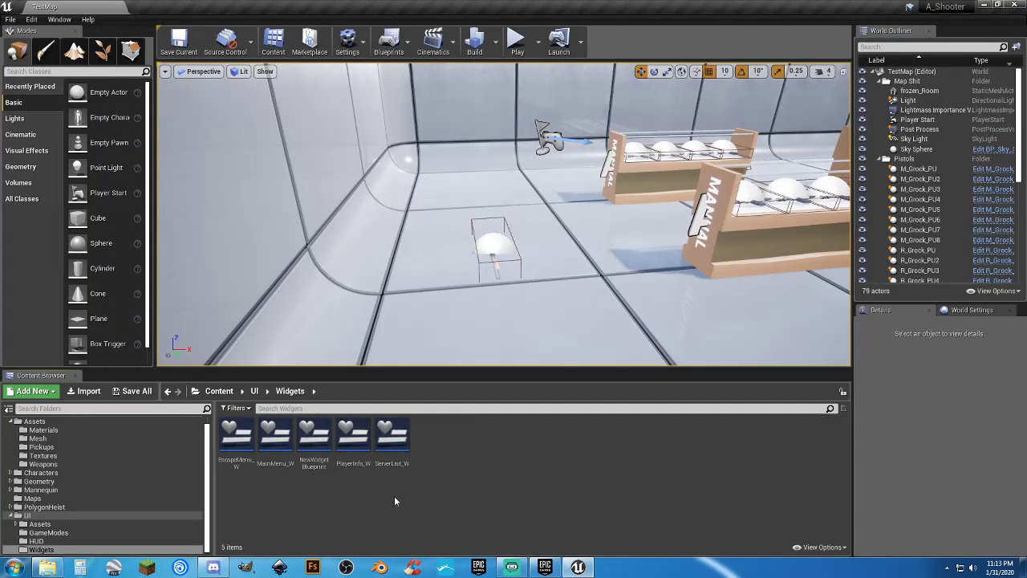
pyautogui.click(308, 473)
pyautogui.doubleClick(308, 470)
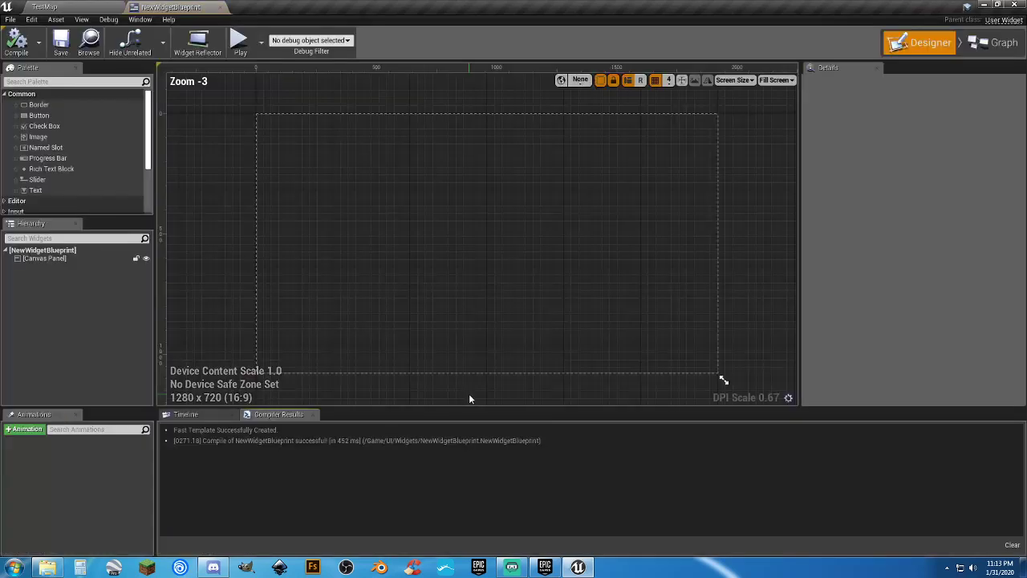
pyautogui.click(995, 50)
pyautogui.moveTo(511, 240); pyautogui.dragTo(314, 120)
pyautogui.moveTo(336, 265); pyautogui.dragTo(305, 320, button='right')
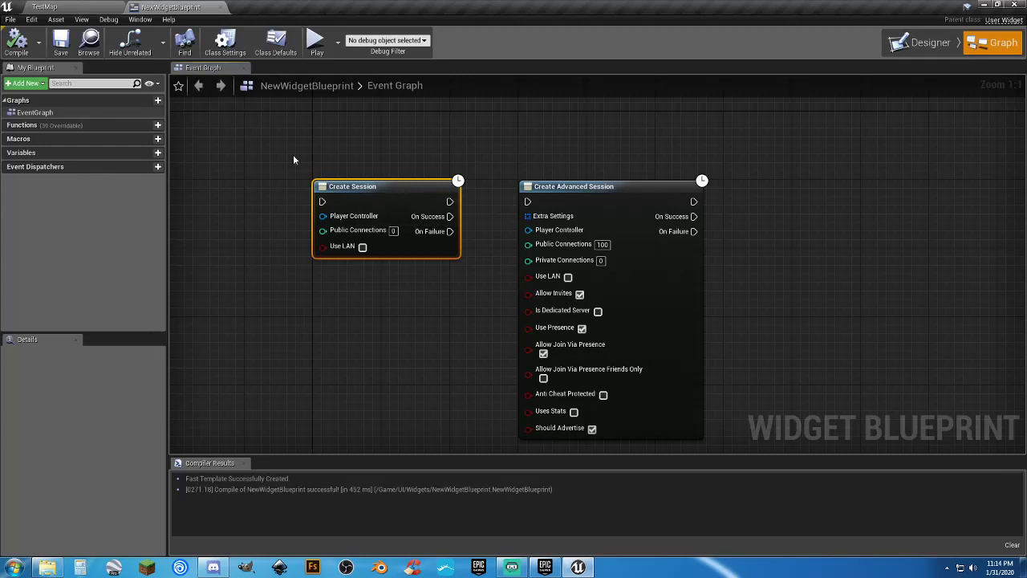
# Add a Find Sessions node to the event graph and align it below the Create Session node.
pyautogui.moveTo(277, 148); pyautogui.dragTo(478, 297)
pyautogui.moveTo(459, 309); pyautogui.dragTo(432, 235, button='right')
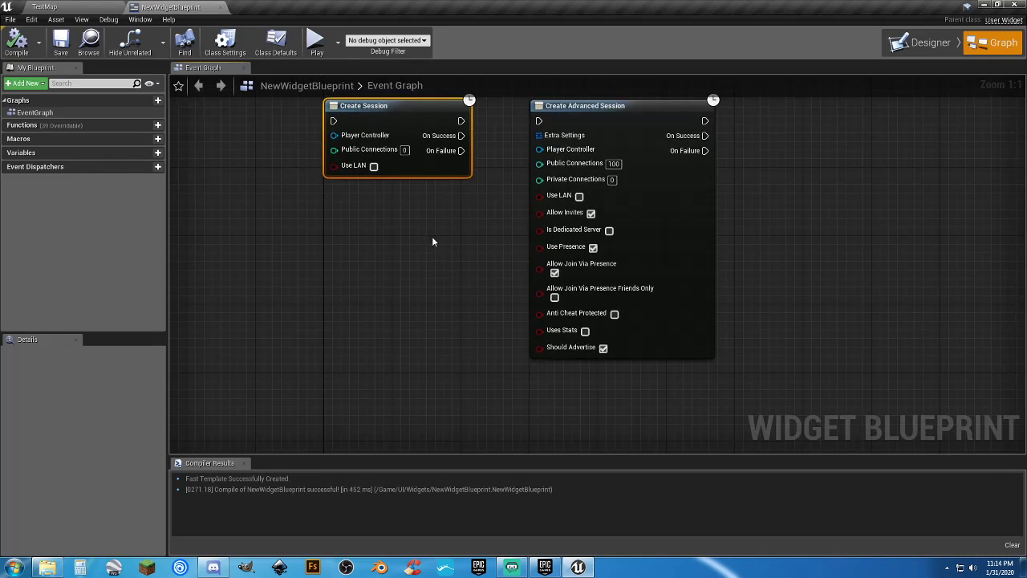
pyautogui.rightClick(343, 252)
pyautogui.write('findses')
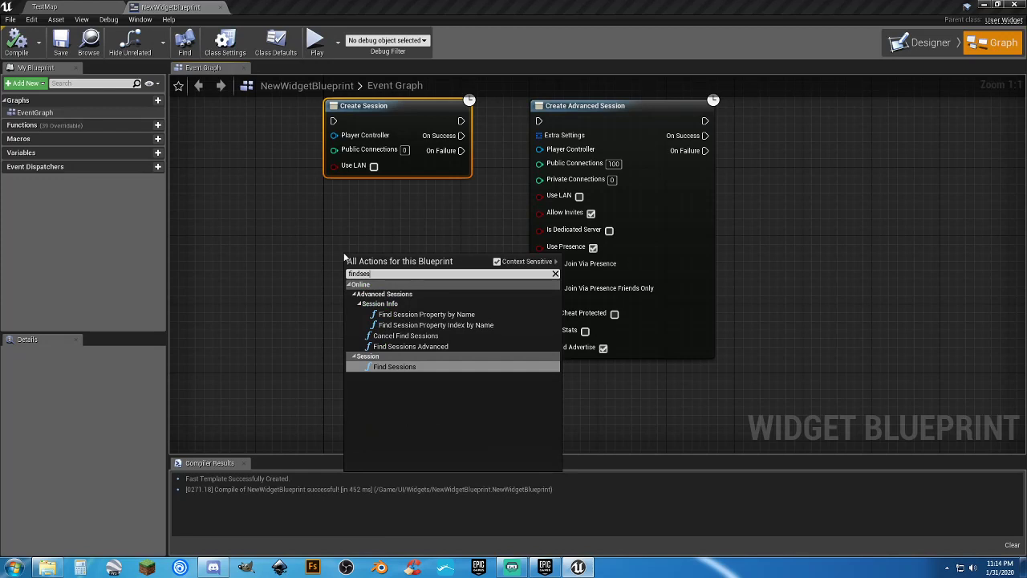
pyautogui.click(405, 367)
pyautogui.moveTo(384, 278); pyautogui.dragTo(367, 262)
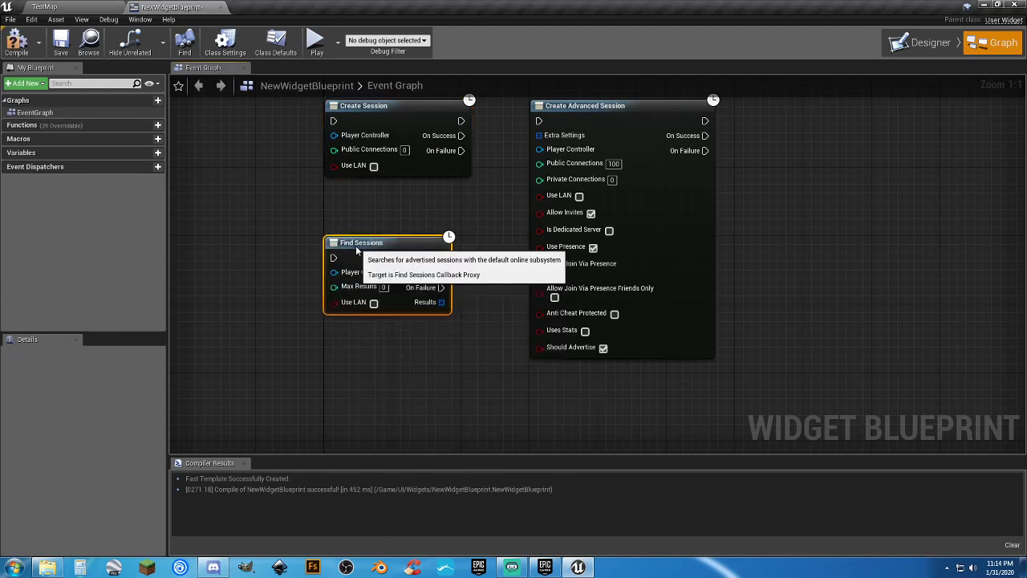
# Examine the pins and options of the standard Create Session and Find Sessions nodes.
pyautogui.moveTo(470, 328); pyautogui.dragTo(290, 229)
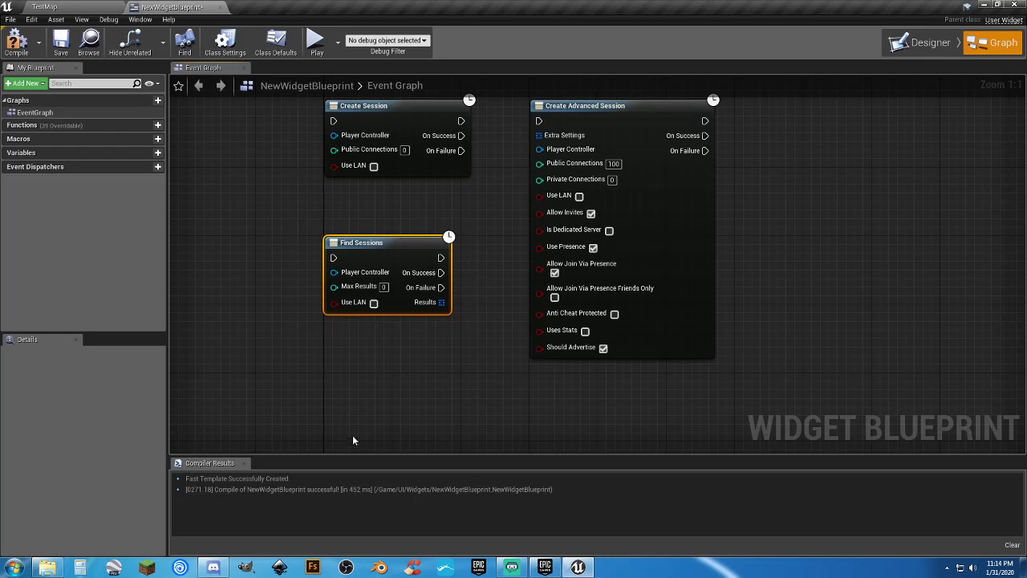
pyautogui.moveTo(330, 380); pyautogui.dragTo(342, 417, button='right')
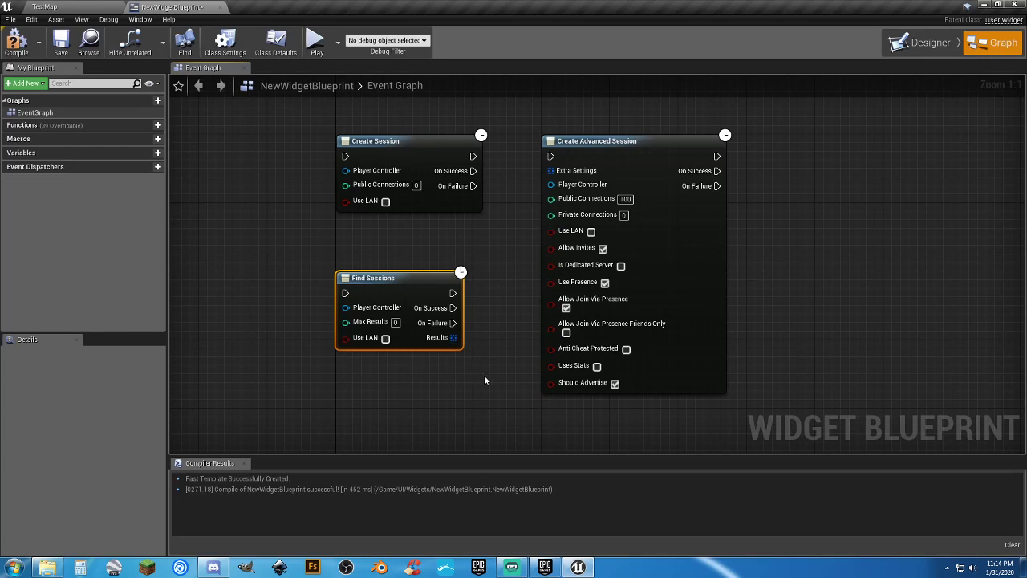
pyautogui.moveTo(484, 375); pyautogui.dragTo(328, 197)
pyautogui.click(320, 258)
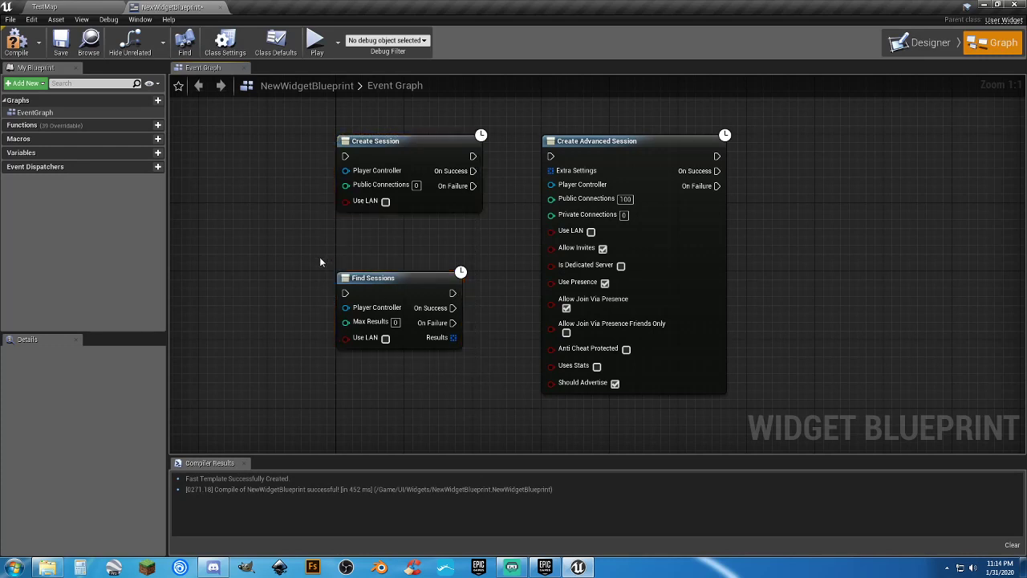
pyautogui.moveTo(478, 368); pyautogui.dragTo(318, 270)
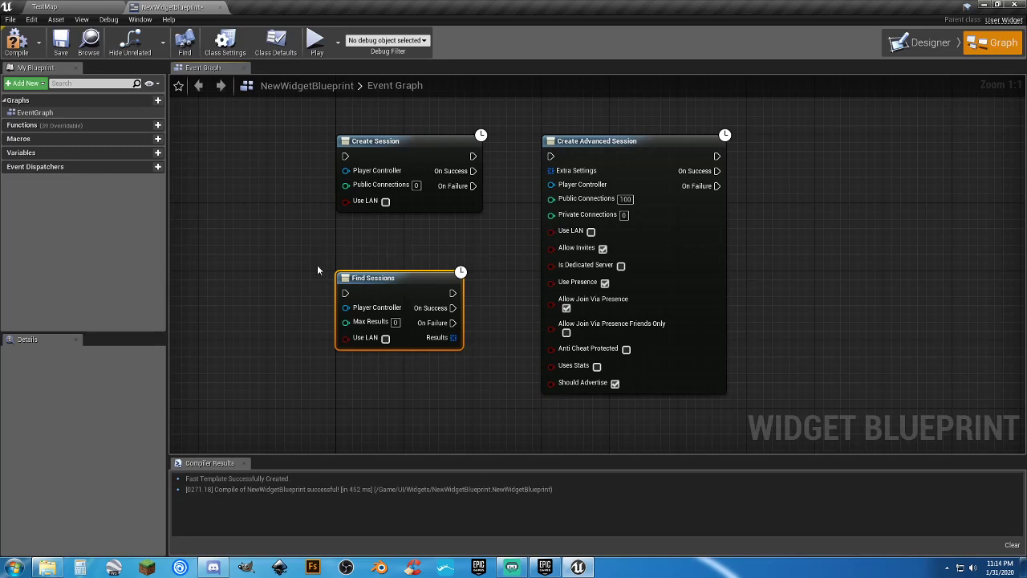
pyautogui.moveTo(482, 389); pyautogui.dragTo(314, 256)
pyautogui.click(370, 155)
pyautogui.moveTo(321, 115); pyautogui.dragTo(495, 219)
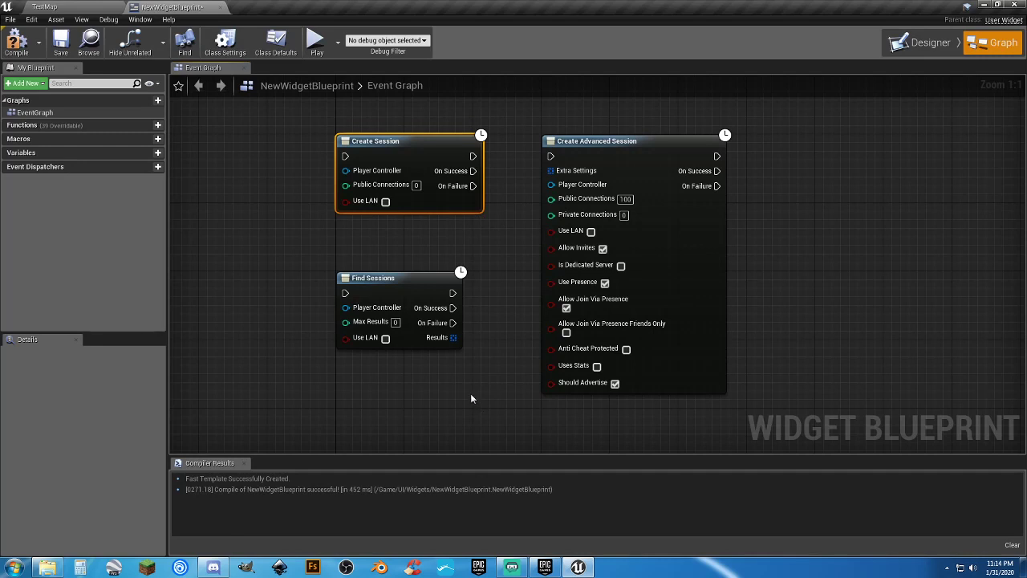
pyautogui.moveTo(491, 217); pyautogui.dragTo(314, 120)
pyautogui.moveTo(481, 390); pyautogui.dragTo(287, 275)
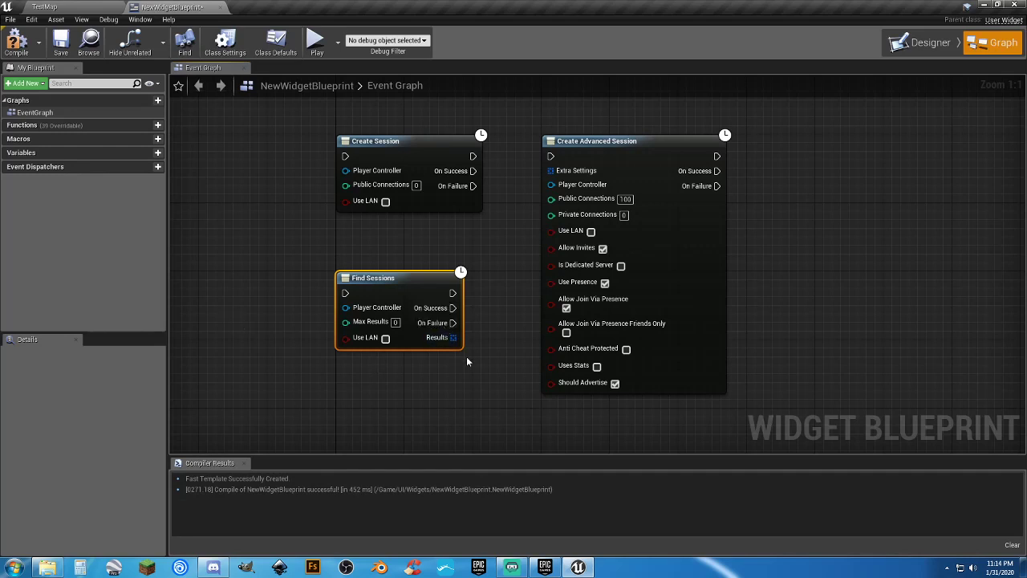
pyautogui.moveTo(480, 366); pyautogui.dragTo(307, 254)
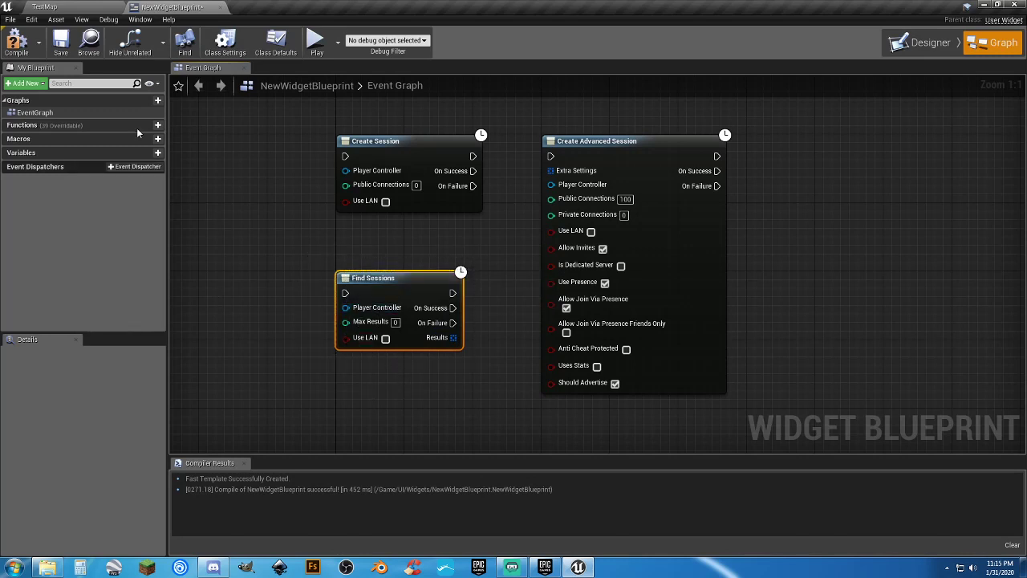
# Compile and save NewWidgetBlueprint, and check the hidden icons in the system tray.
pyautogui.click(63, 41)
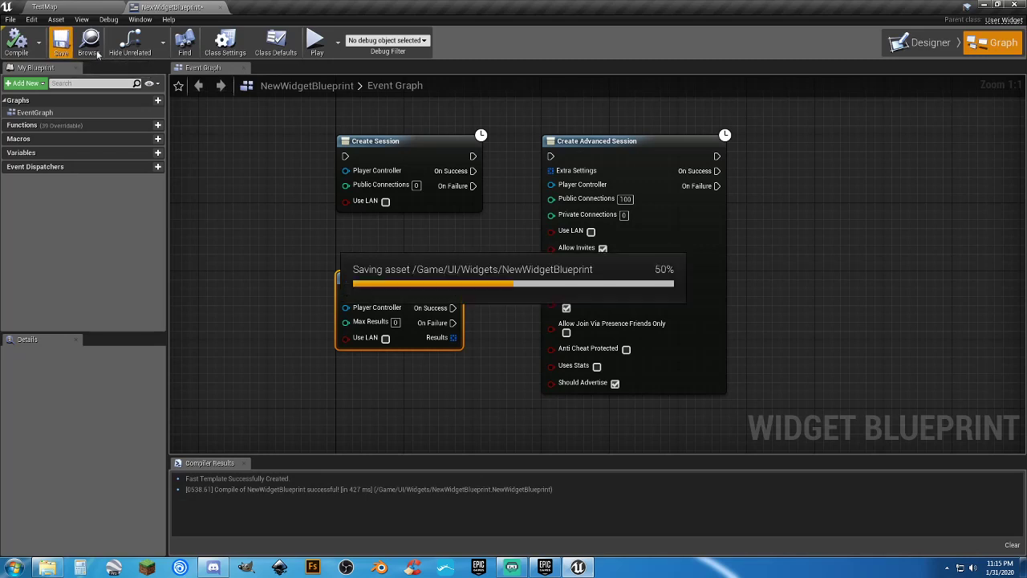
pyautogui.click(946, 568)
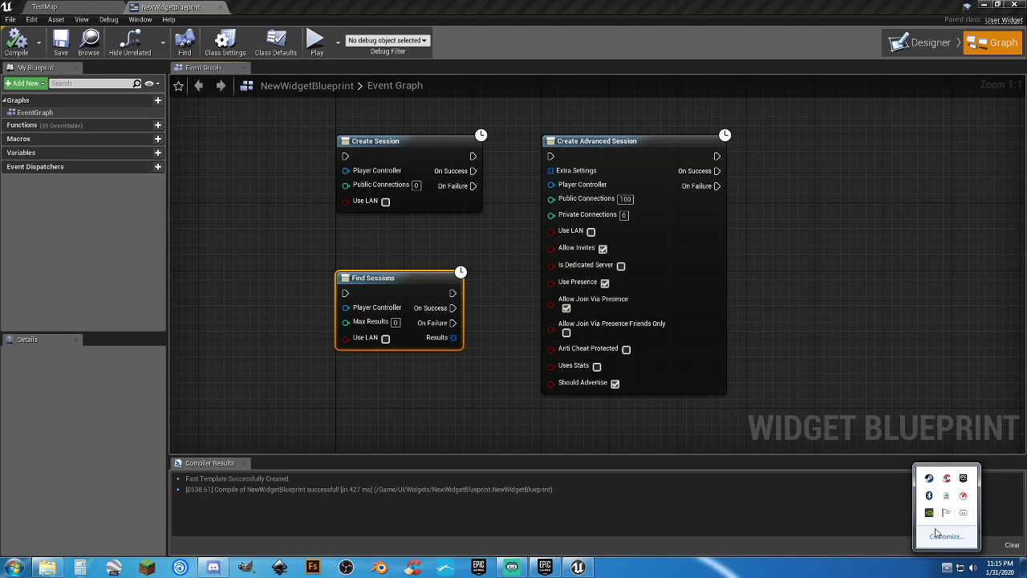
pyautogui.click(880, 336)
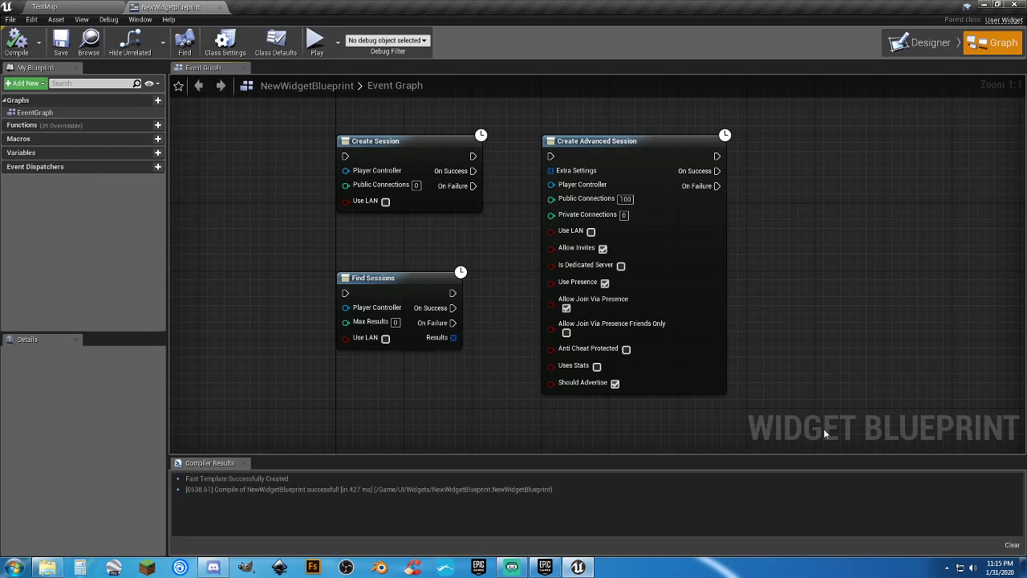
# Compare the two standard session nodes with the Create Advanced Session node.
pyautogui.moveTo(823, 429); pyautogui.dragTo(313, 117)
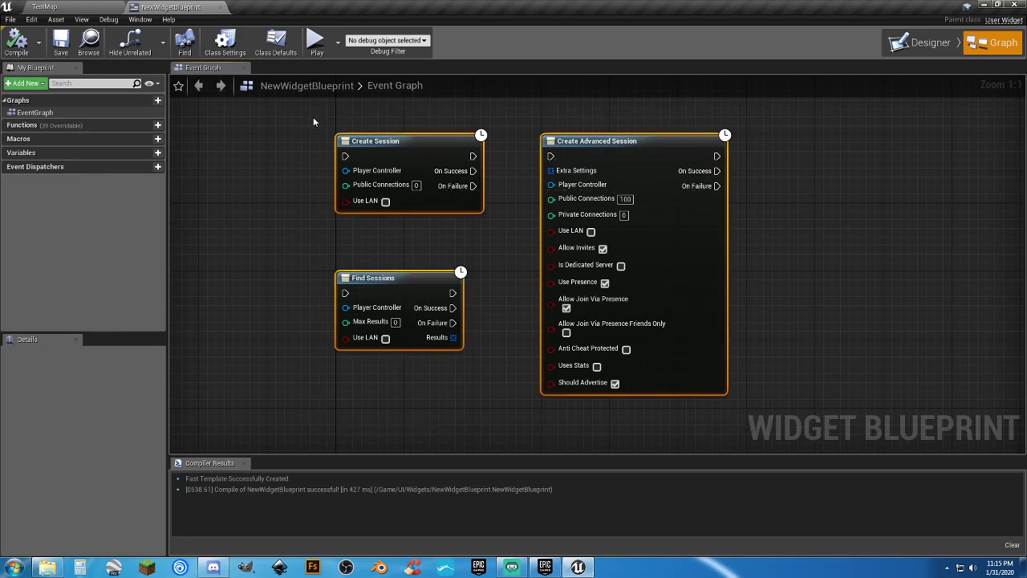
pyautogui.click(273, 196)
pyautogui.moveTo(756, 398); pyautogui.dragTo(320, 122)
pyautogui.click(807, 250)
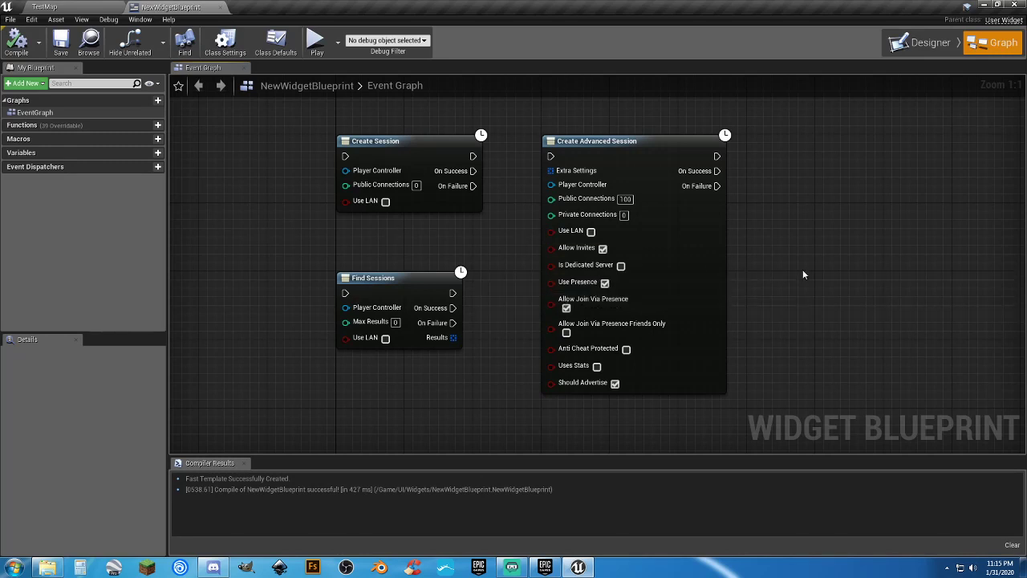
pyautogui.moveTo(280, 105); pyautogui.dragTo(488, 373)
# Add a Find Sessions Advanced node and line it up beside the Create Advanced Session node.
pyautogui.moveTo(728, 261); pyautogui.dragTo(657, 252, button='right')
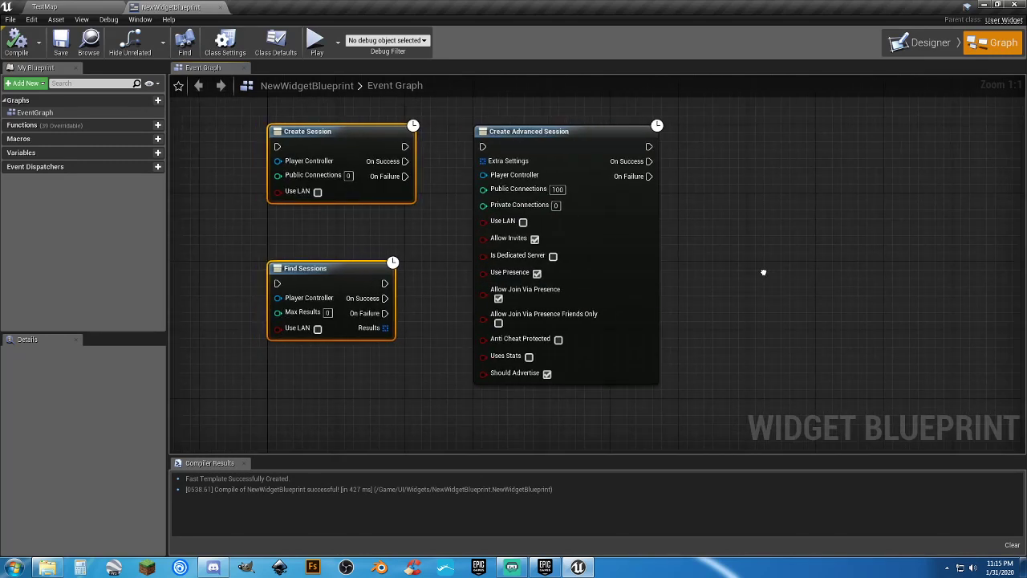
pyautogui.rightClick(746, 157)
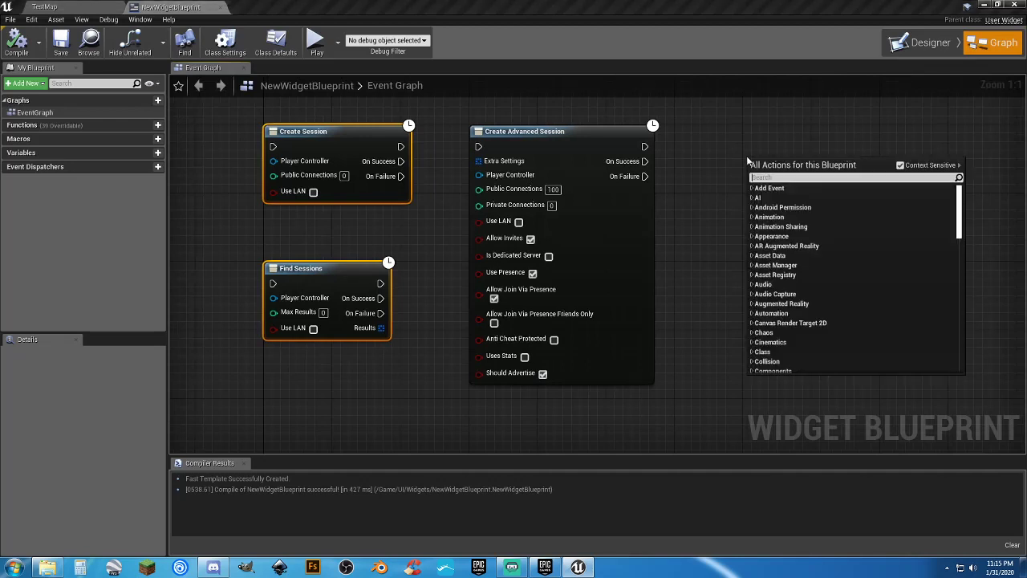
pyautogui.write('find')
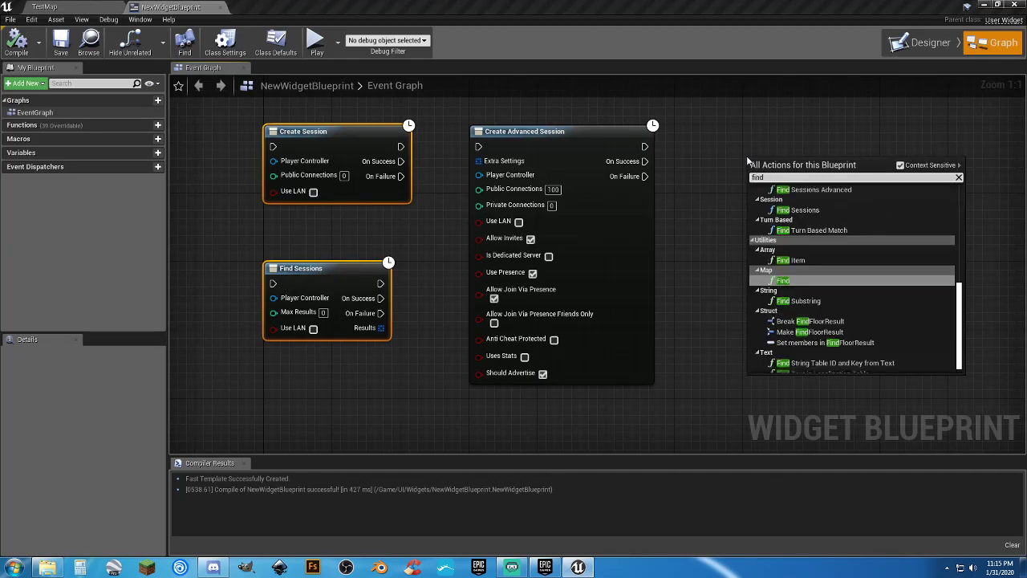
pyautogui.write('ad')
pyautogui.press('BackSpace')
pyautogui.press('BackSpace')
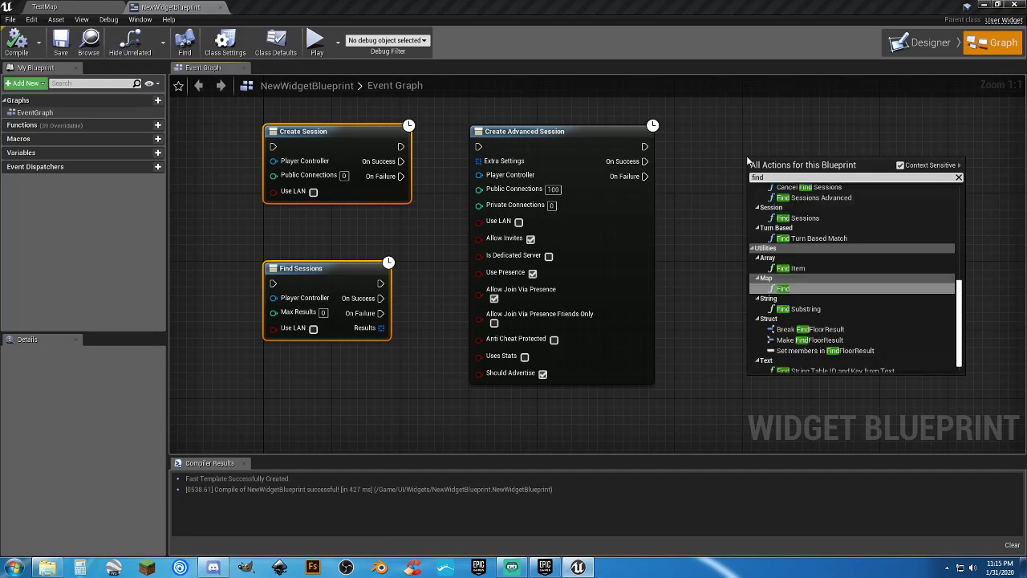
pyautogui.write('se')
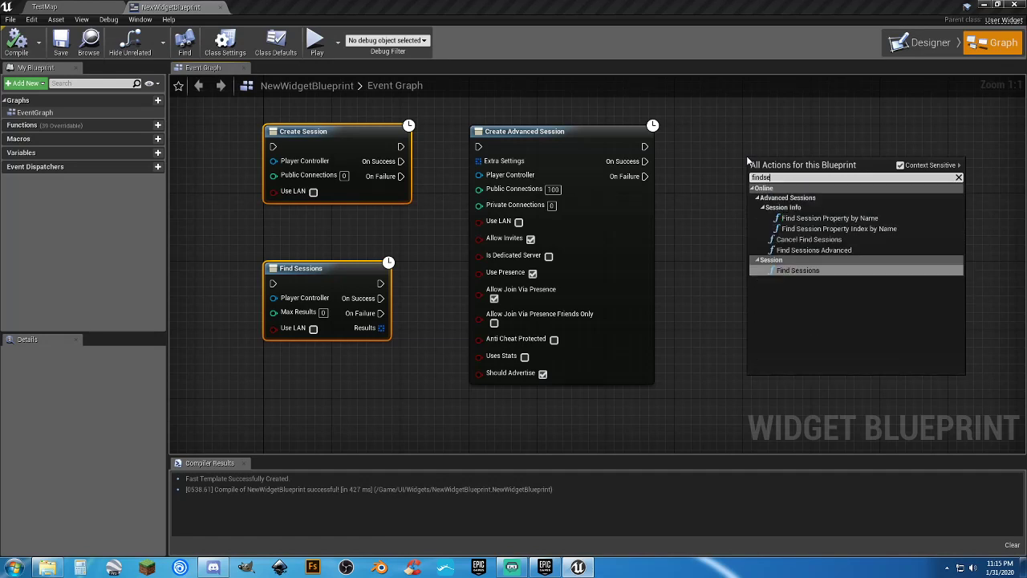
pyautogui.click(821, 249)
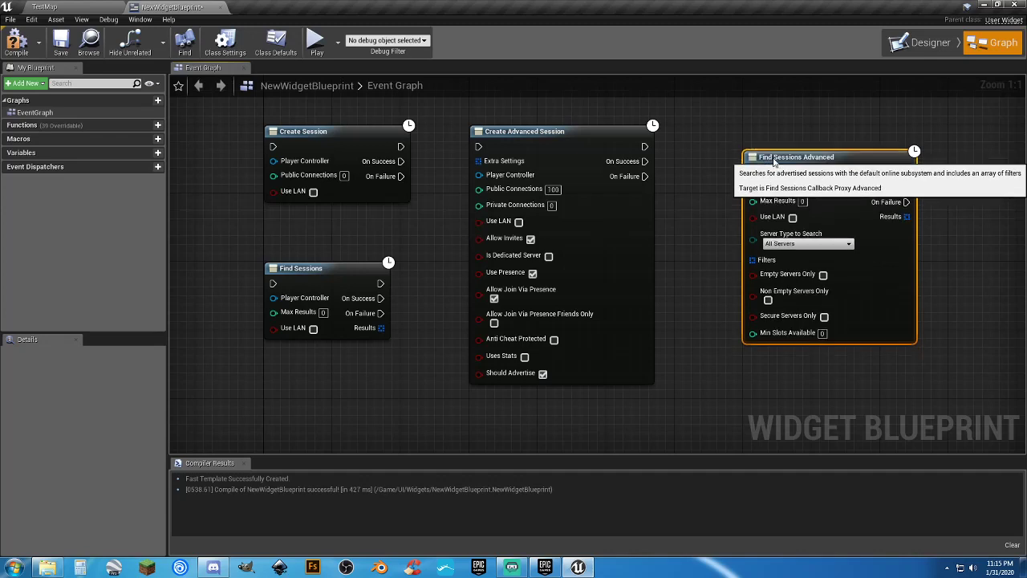
pyautogui.moveTo(784, 173); pyautogui.dragTo(786, 138)
pyautogui.click(700, 353)
pyautogui.moveTo(700, 353)
pyautogui.mouseDown(button='right')
pyautogui.moveTo(456, 347)
pyautogui.moveTo(541, 332)
pyautogui.moveTo(745, 332)
pyautogui.moveTo(698, 335)
pyautogui.mouseUp(button='right')
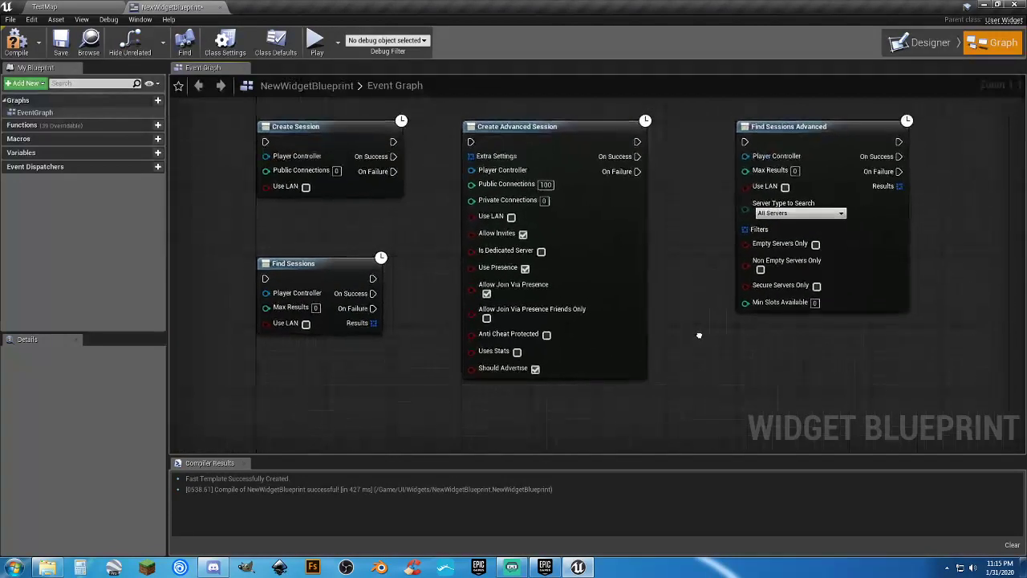
# Compare the two advanced session nodes as a group with the standard Create Session and Find Sessions nodes.
pyautogui.moveTo(887, 414); pyautogui.dragTo(449, 141)
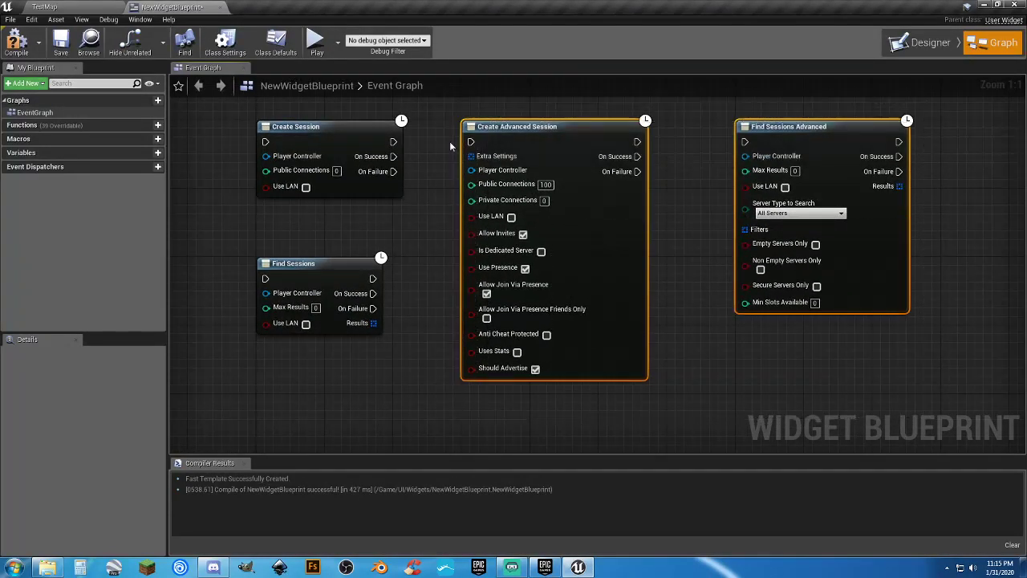
pyautogui.moveTo(187, 103); pyautogui.dragTo(402, 357)
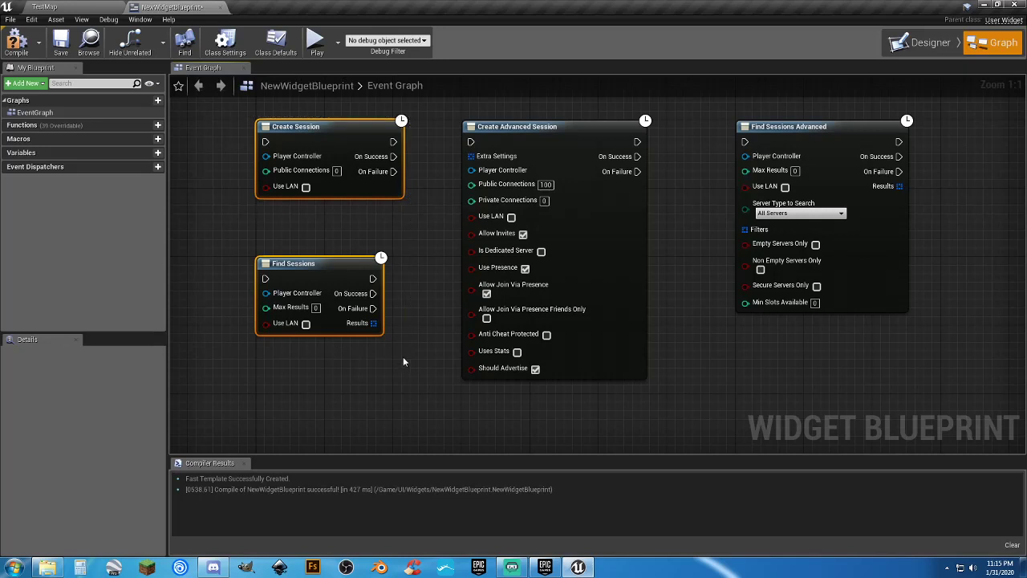
pyautogui.click(383, 377)
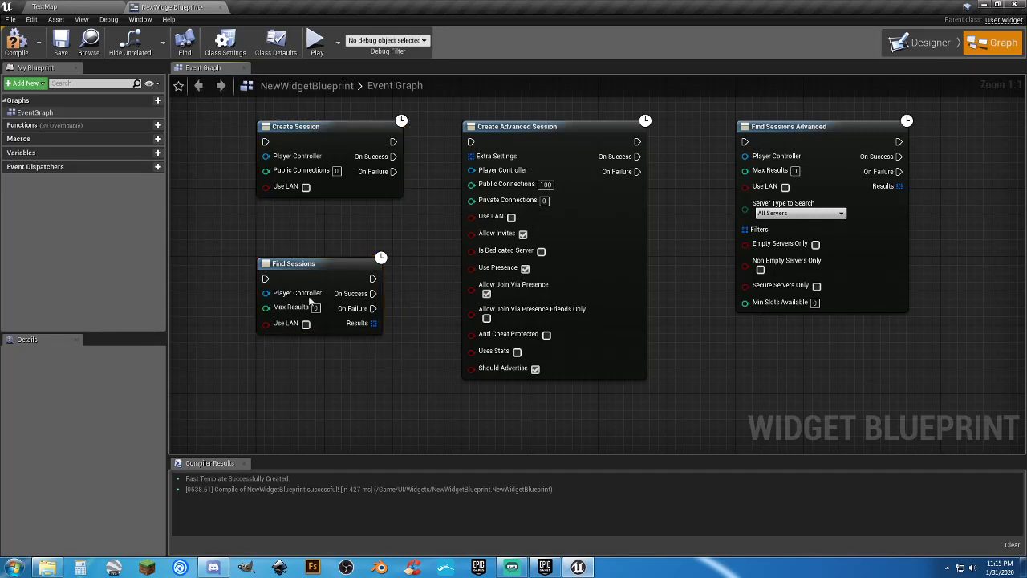
# Open the project's plugin list to view the installed Advanced Sessions plugins.
pyautogui.click(53, 19)
pyautogui.moveTo(33, 19)
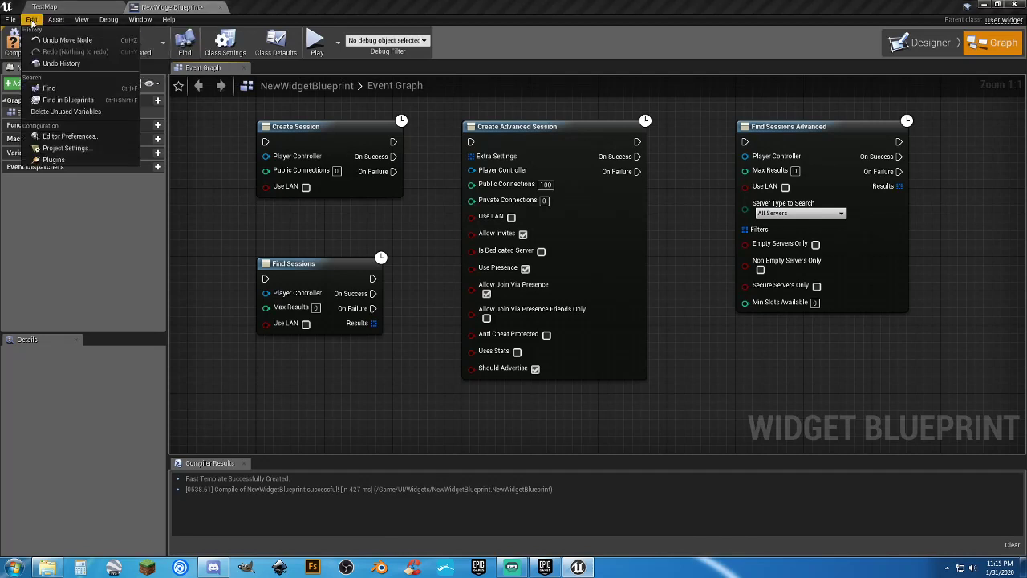
pyautogui.click(58, 166)
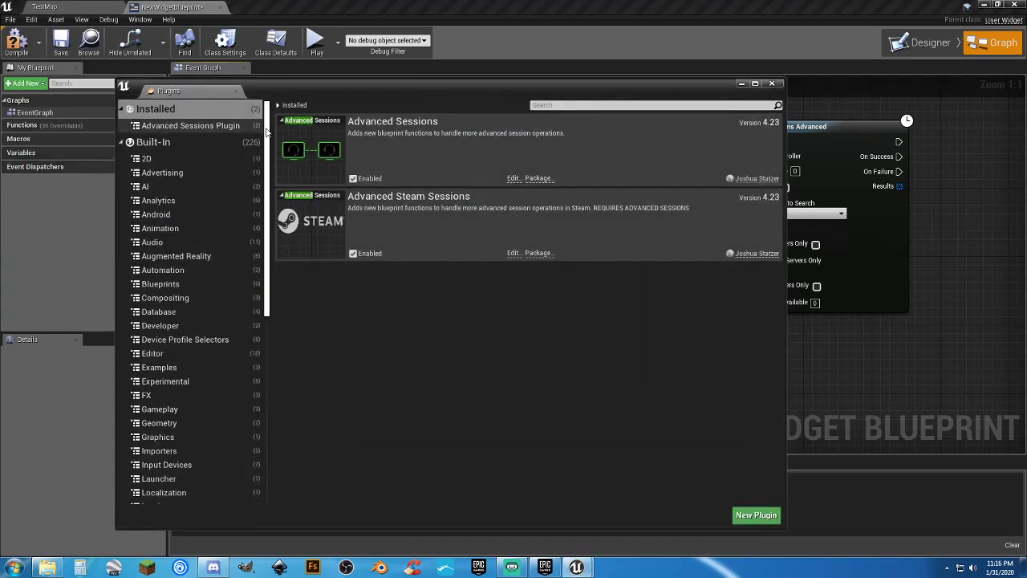
# Search the built-in plugins for "amazon" to check the Online Subsystem Amazon plugin, and clear the search.
pyautogui.click(618, 105)
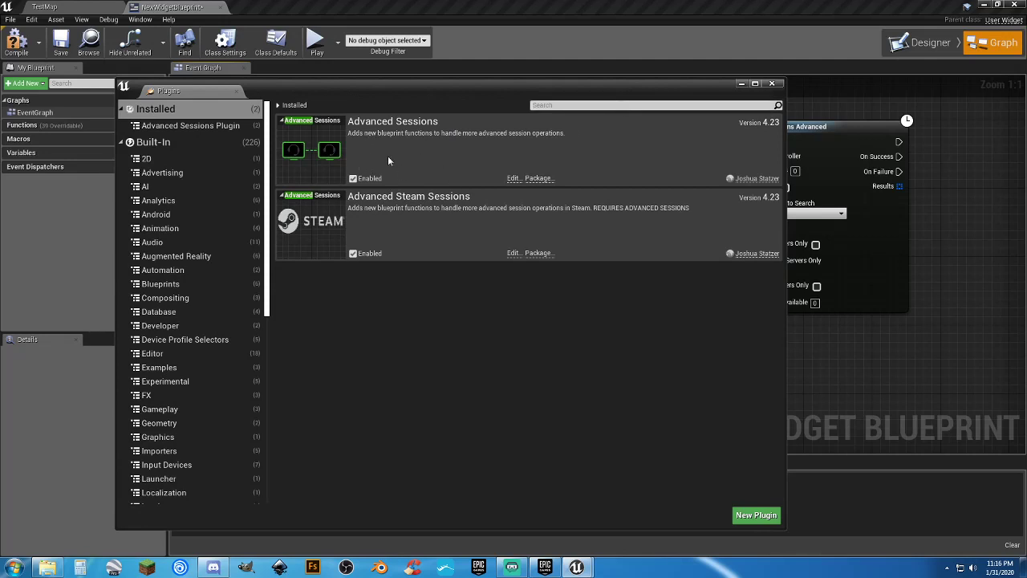
pyautogui.click(631, 107)
pyautogui.write('amazon')
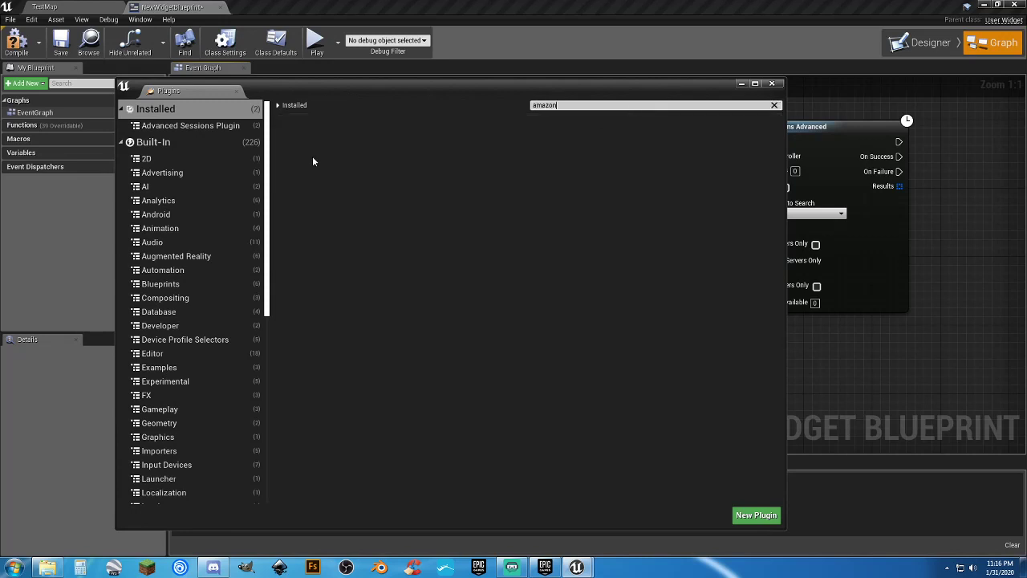
pyautogui.click(148, 143)
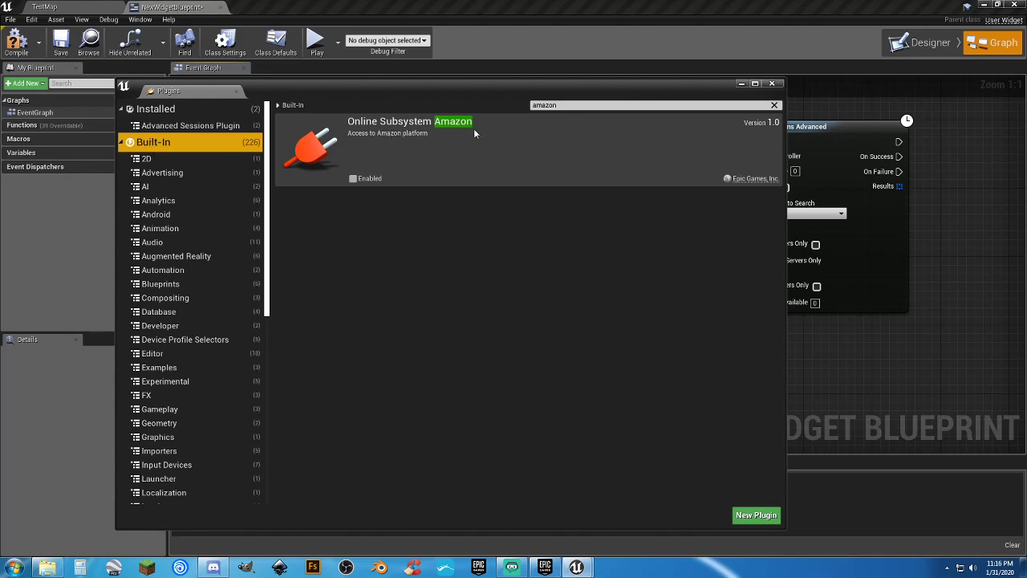
pyautogui.click(569, 105)
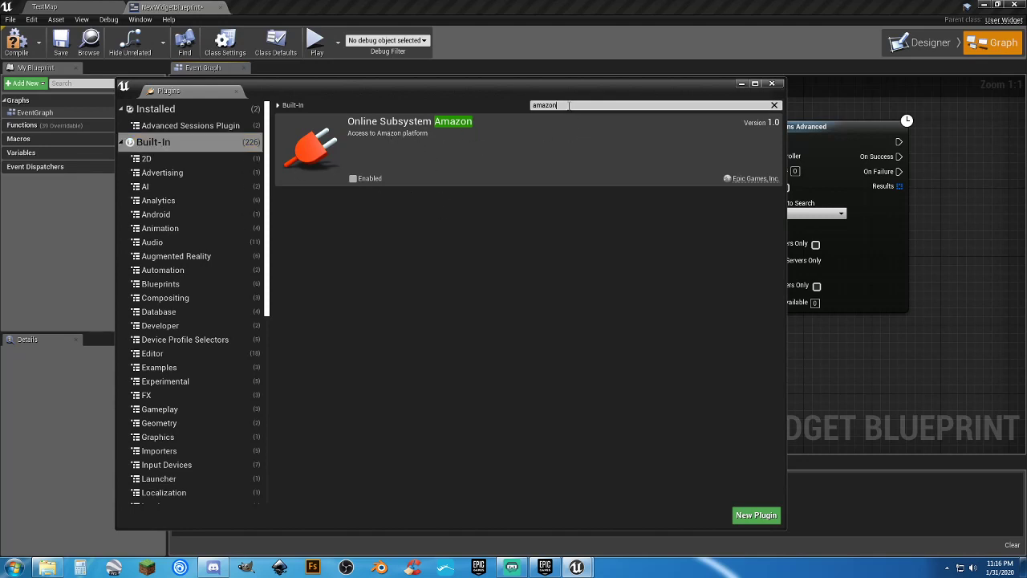
pyautogui.press('BackSpace')
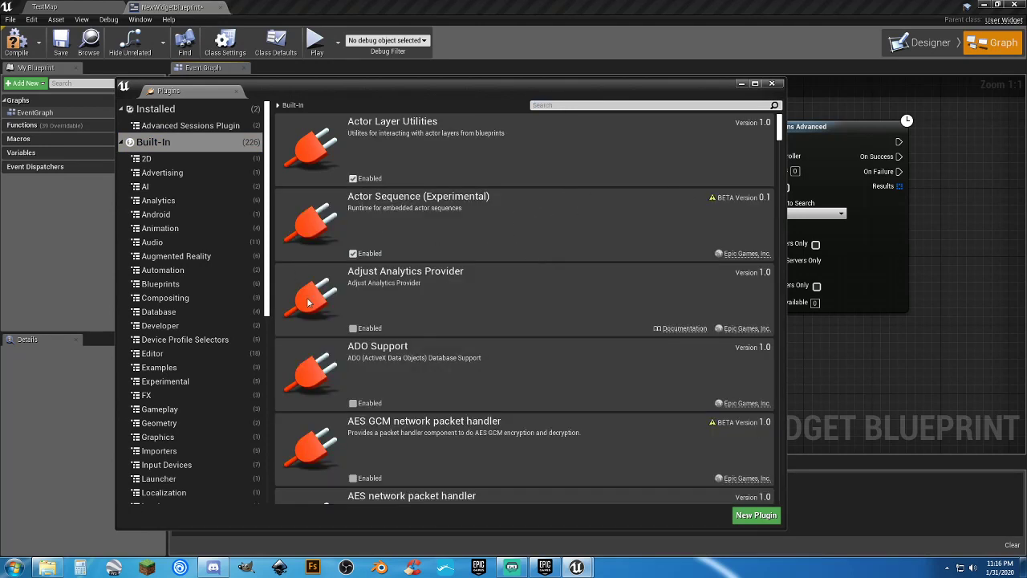
# Browse the built-in plugins backwards from the end of the list to see what ships with the engine.
pyautogui.moveTo(777, 135); pyautogui.dragTo(804, 496)
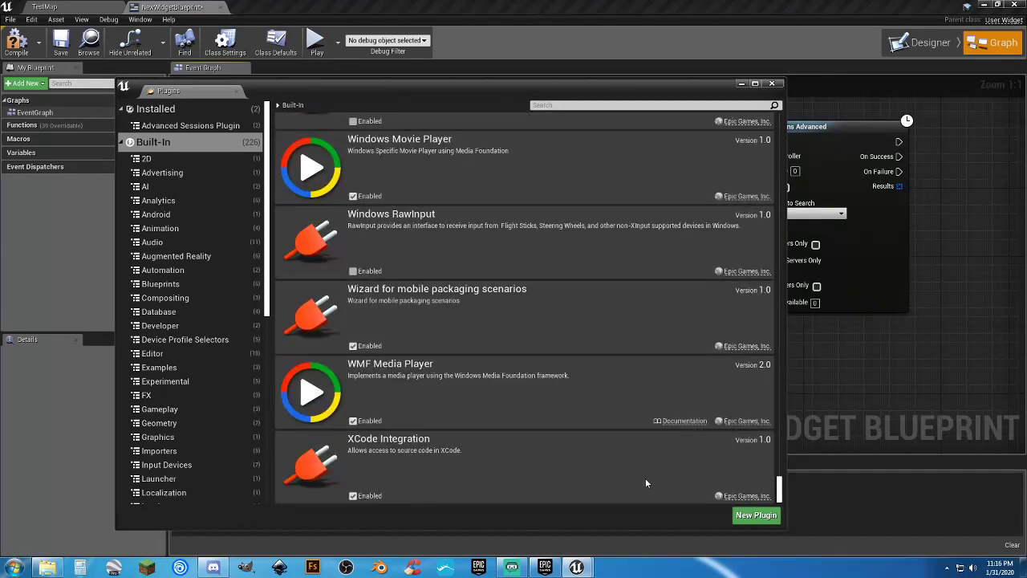
pyautogui.scroll(2, 605, 366)
pyautogui.scroll(2, 603, 370)
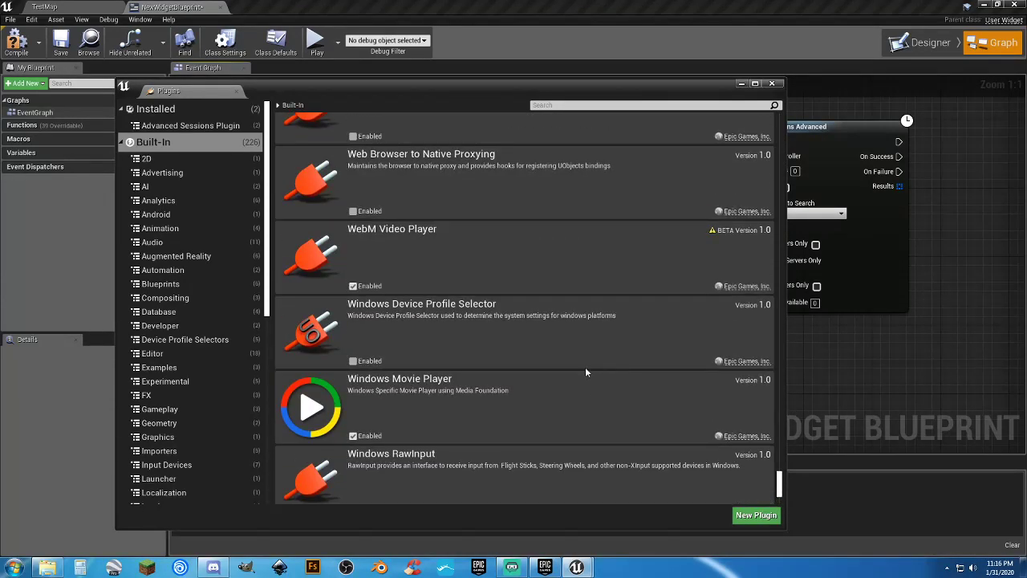
pyautogui.scroll(1, 475, 398)
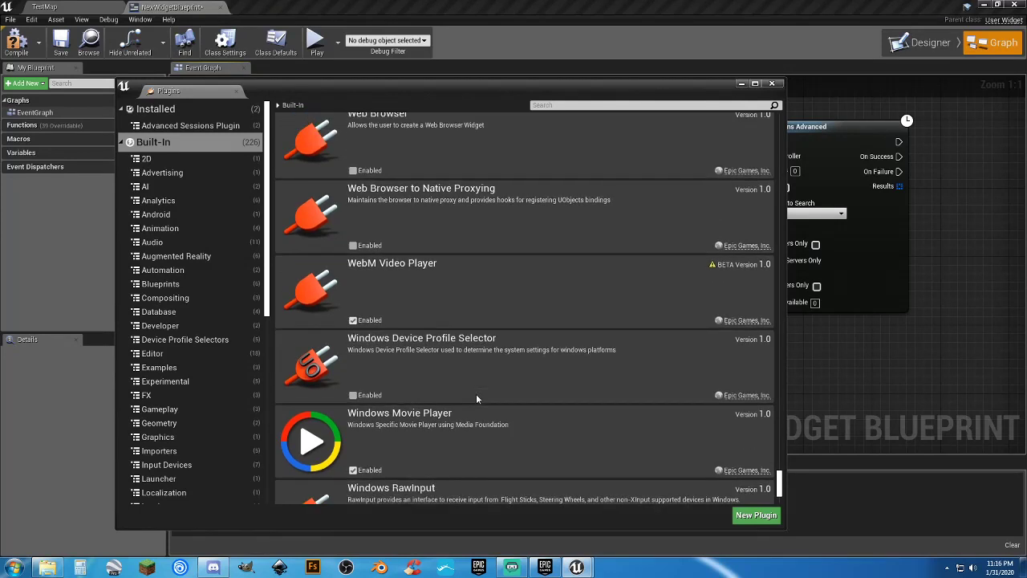
pyautogui.scroll(1, 598, 348)
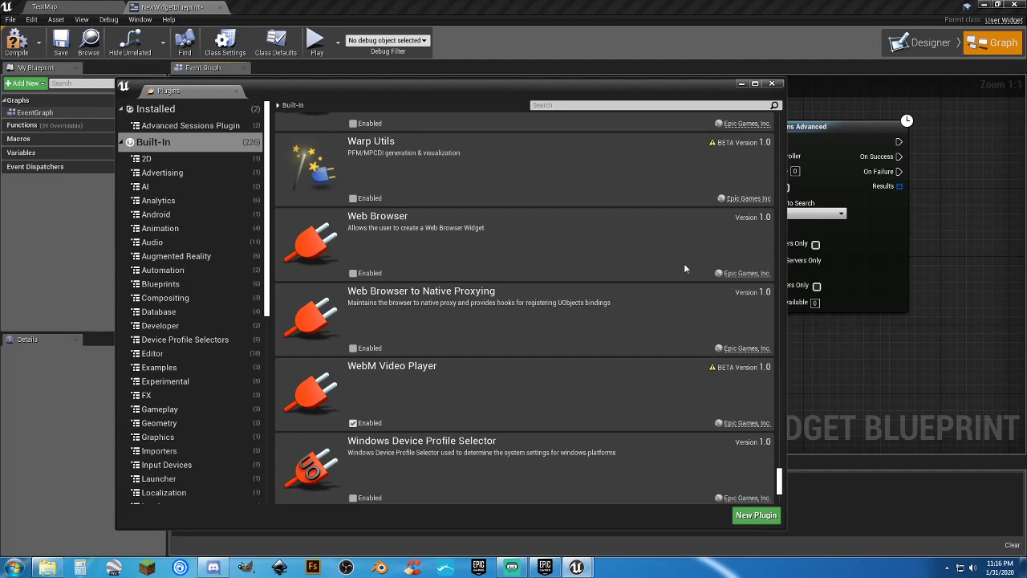
pyautogui.scroll(3, 696, 271)
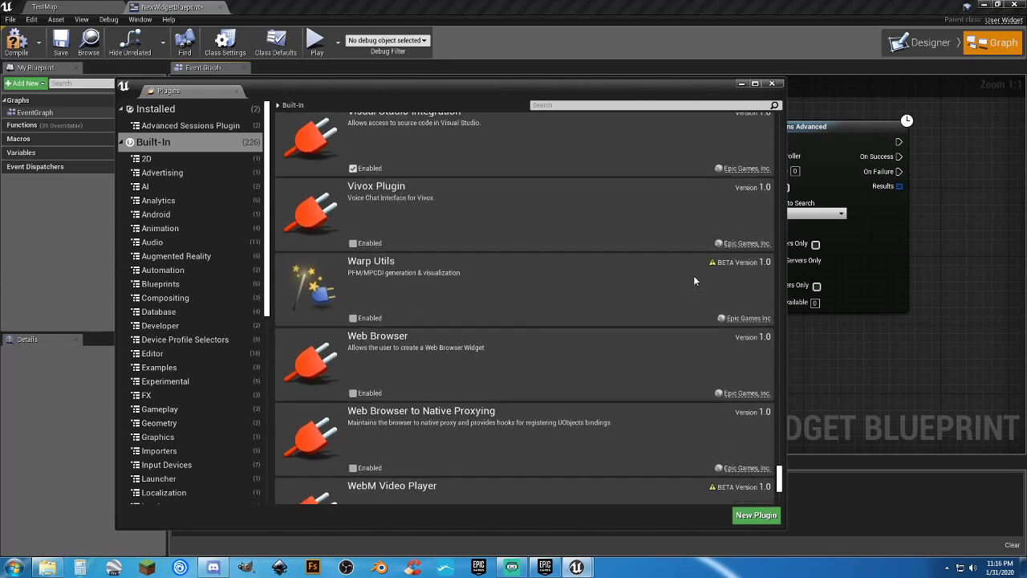
pyautogui.scroll(3, 695, 280)
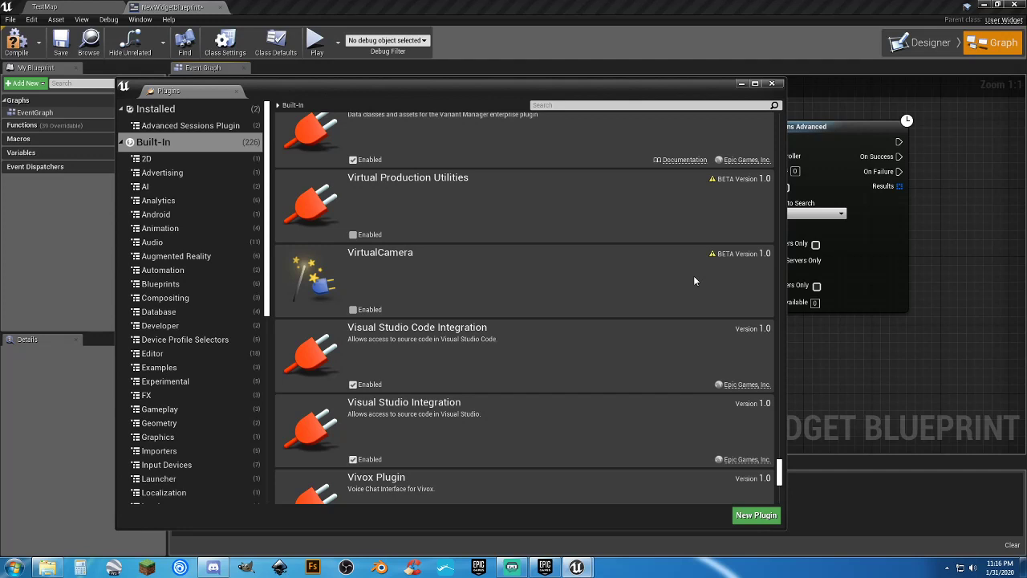
pyautogui.scroll(1, 695, 281)
pyautogui.scroll(1, 610, 329)
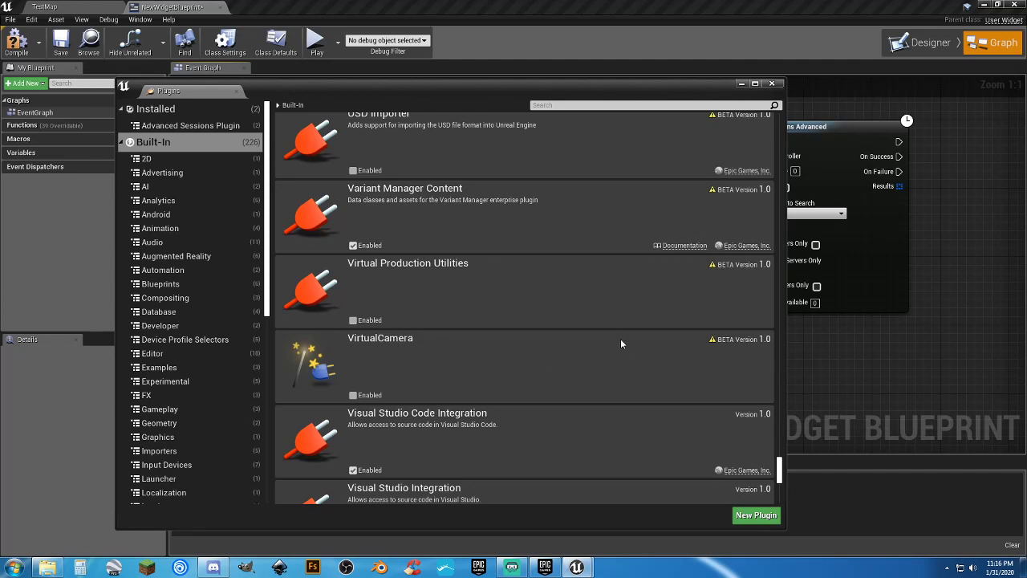
pyautogui.scroll(3, 621, 338)
pyautogui.scroll(5, 620, 343)
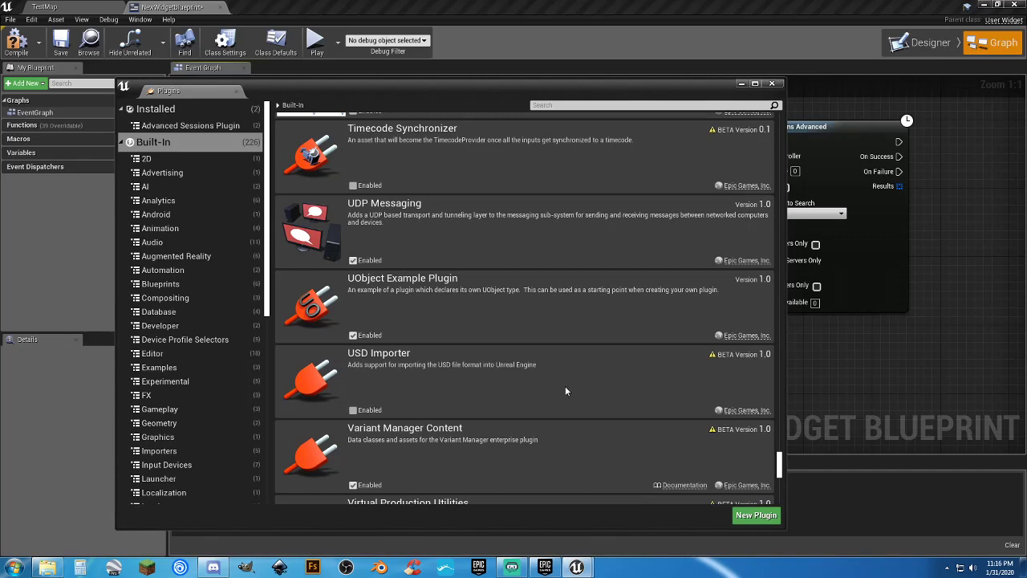
pyautogui.scroll(4, 566, 390)
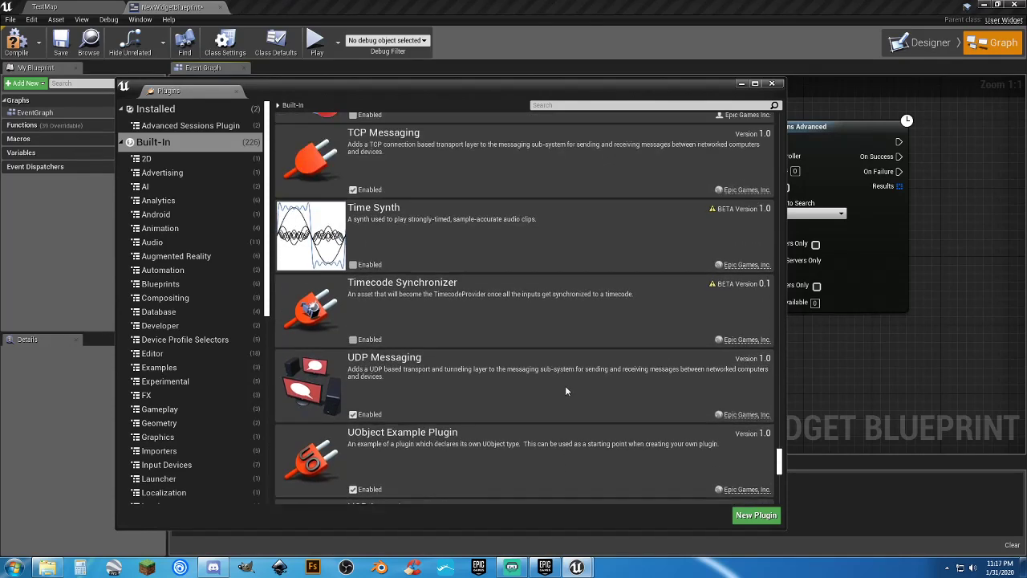
pyautogui.scroll(7, 565, 390)
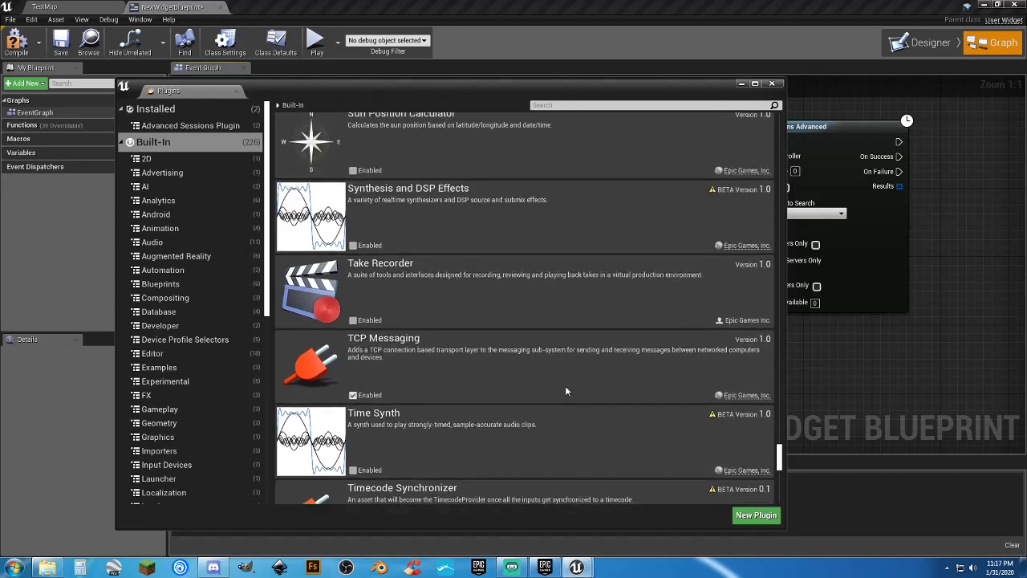
# Search the built-in plugins for "steam" to review the Steam-related plugins, and close the plugin list.
pyautogui.scroll(9, 565, 390)
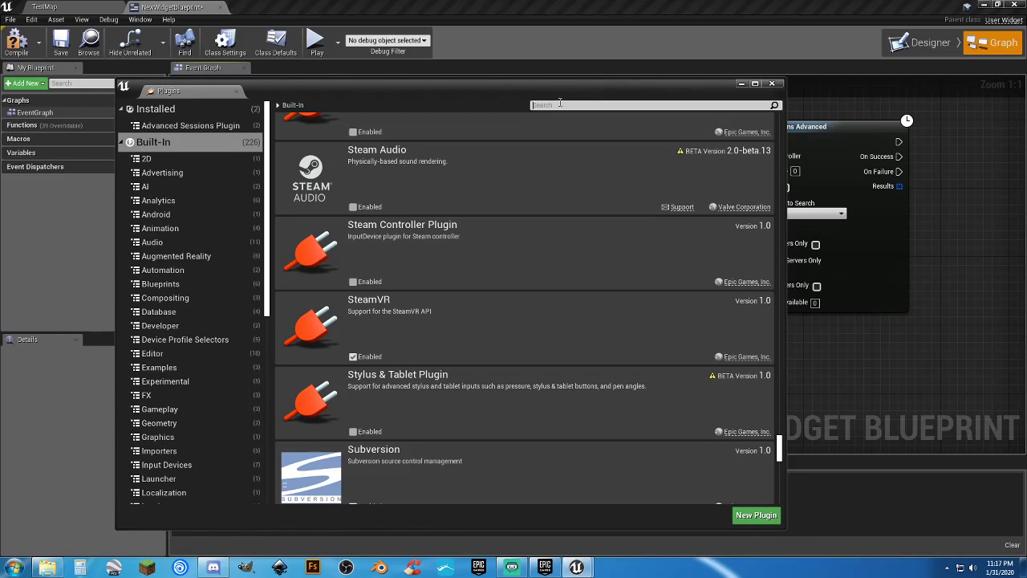
pyautogui.write('steam')
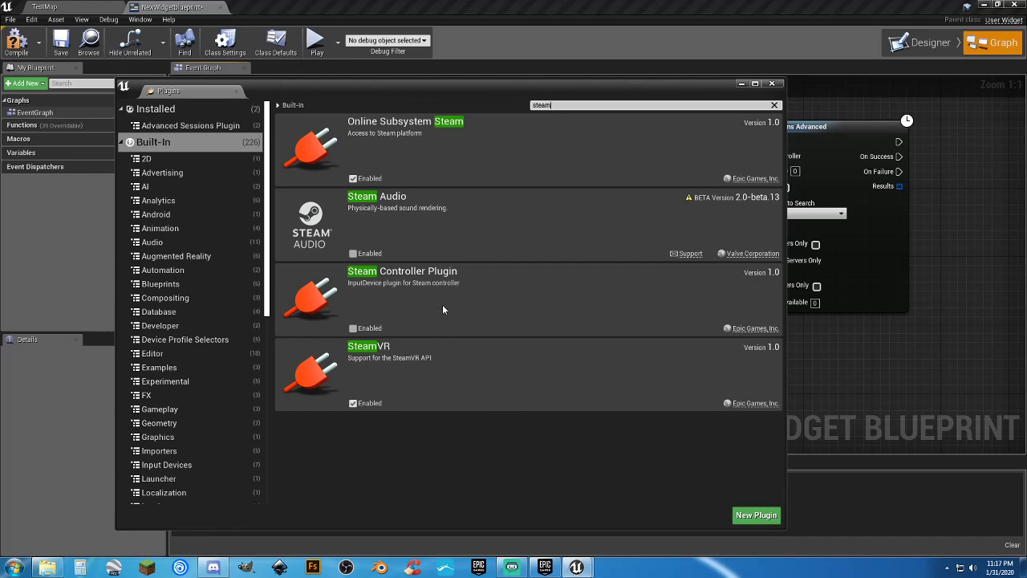
pyautogui.click(771, 83)
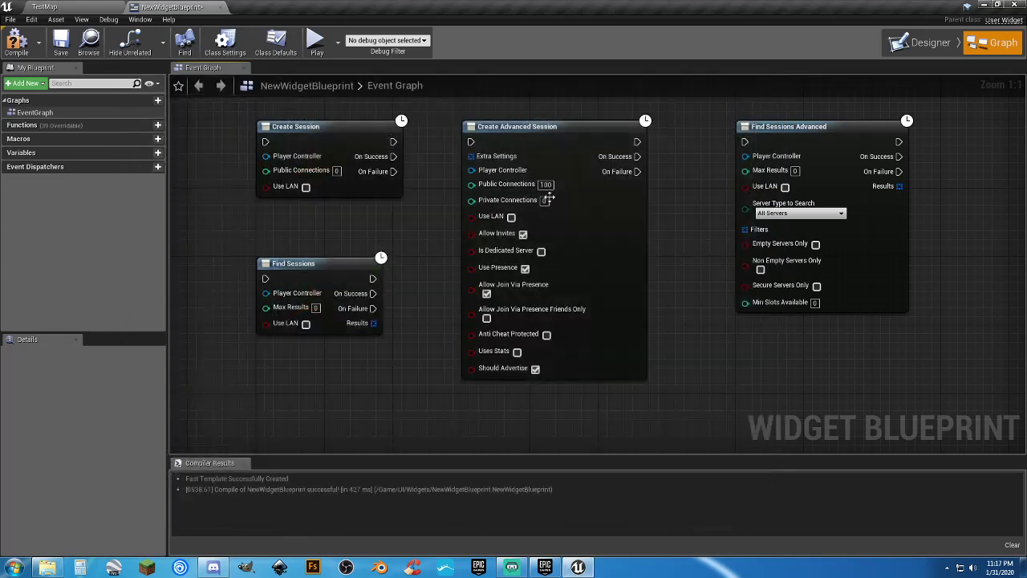
# Compare the Create Advanced Session and Find Sessions Advanced nodes with the standard Create Session and Find Sessions nodes.
pyautogui.moveTo(718, 353); pyautogui.dragTo(447, 346, button='right')
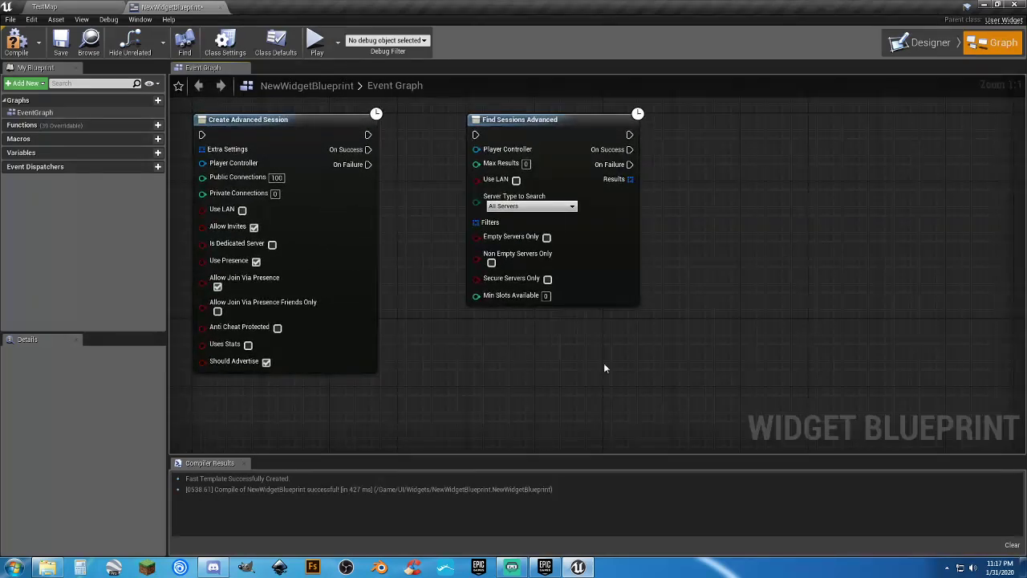
pyautogui.moveTo(628, 383); pyautogui.dragTo(261, 146)
pyautogui.click(496, 330)
pyautogui.moveTo(409, 417); pyautogui.dragTo(641, 432, button='right')
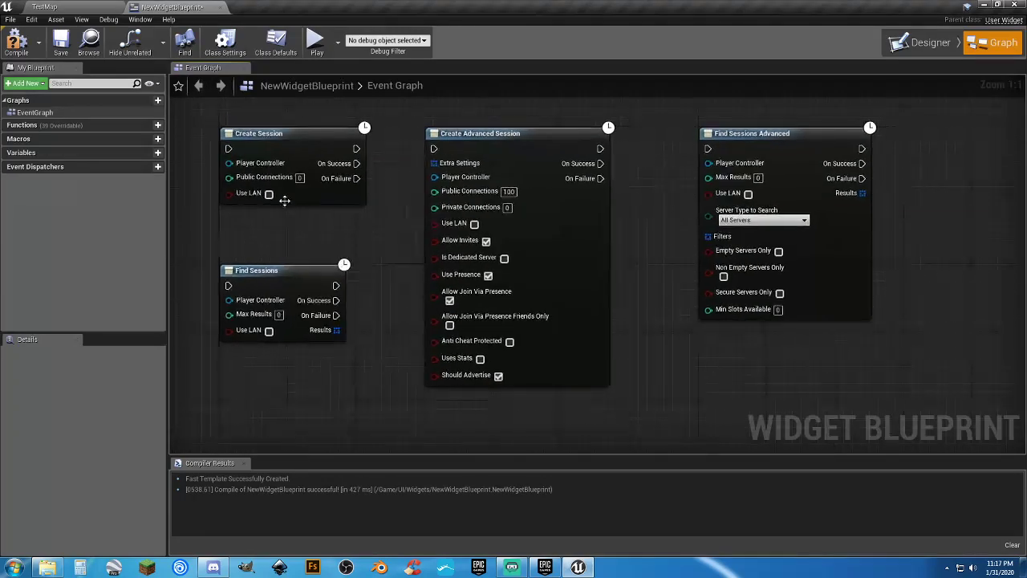
pyautogui.moveTo(386, 325); pyautogui.dragTo(284, 176)
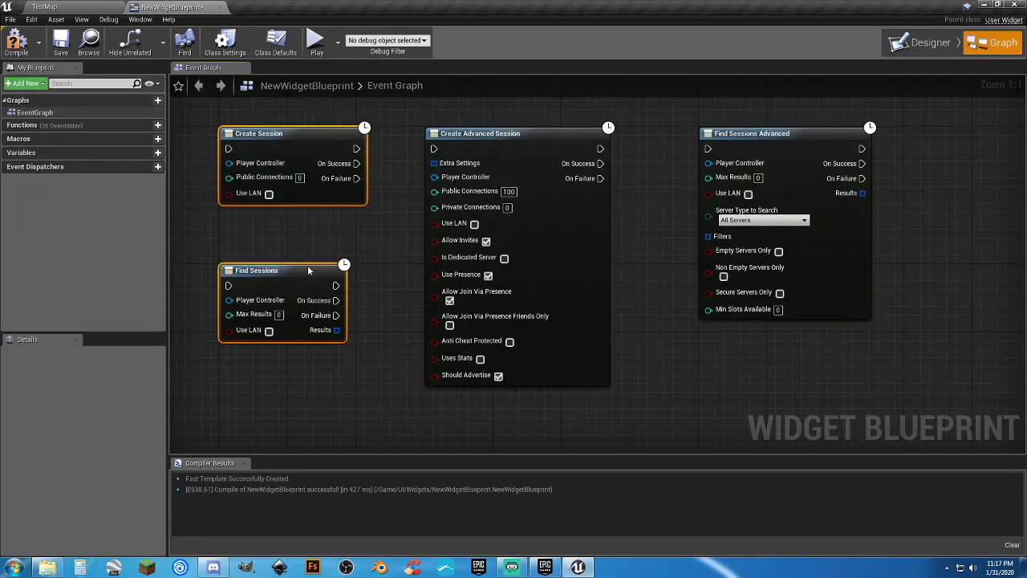
pyautogui.click(384, 368)
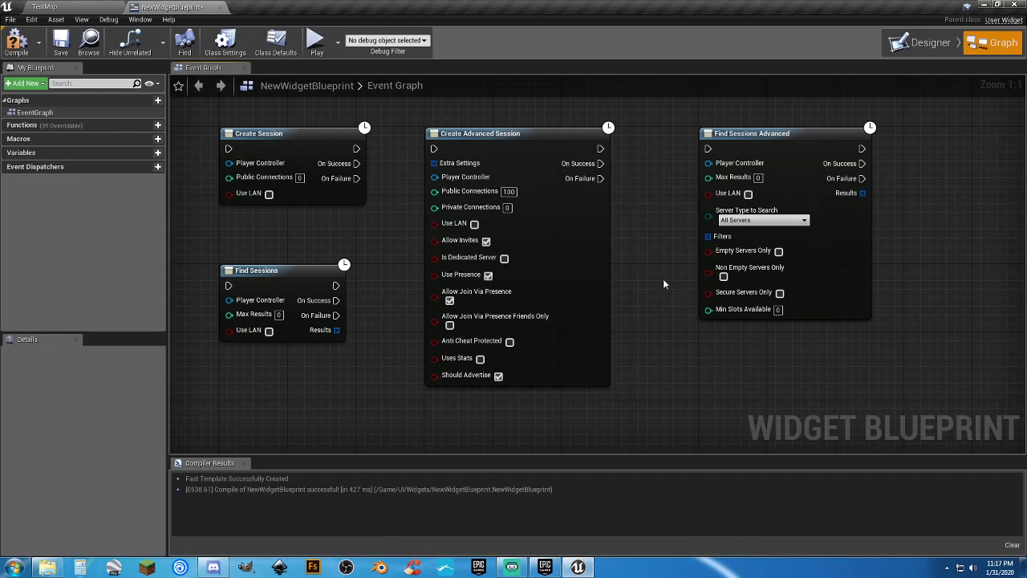
# Check the actions for Create Advanced Session's Player Controller input and the Server Type to Search options on Find Sessions Advanced.
pyautogui.moveTo(434, 176); pyautogui.dragTo(395, 216)
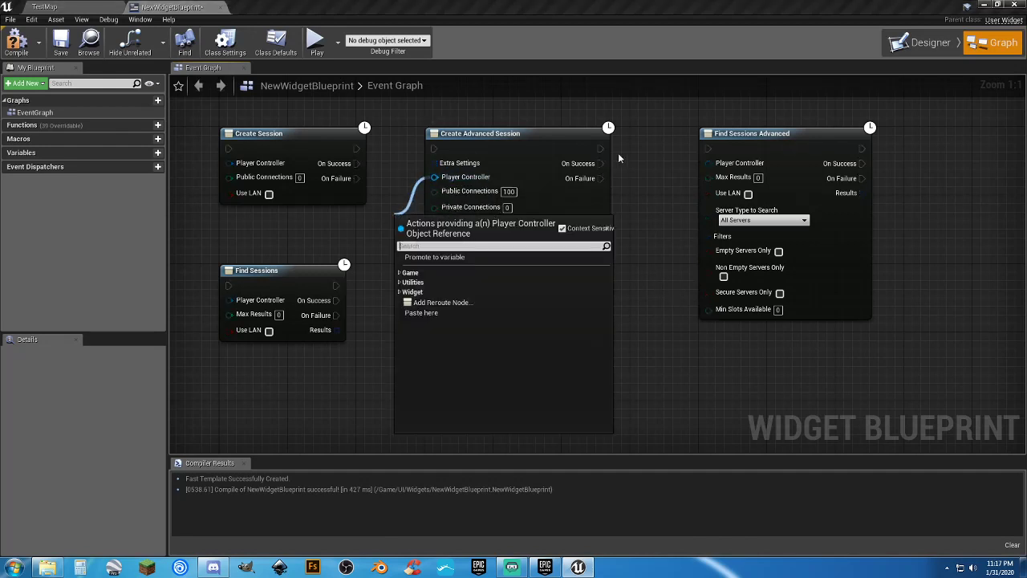
pyautogui.click(651, 163)
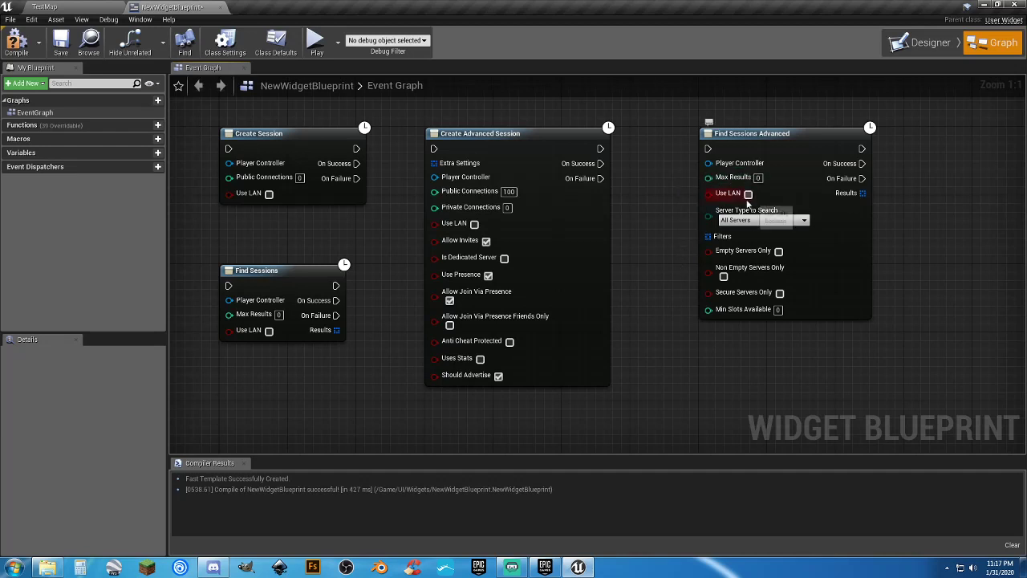
pyautogui.click(790, 221)
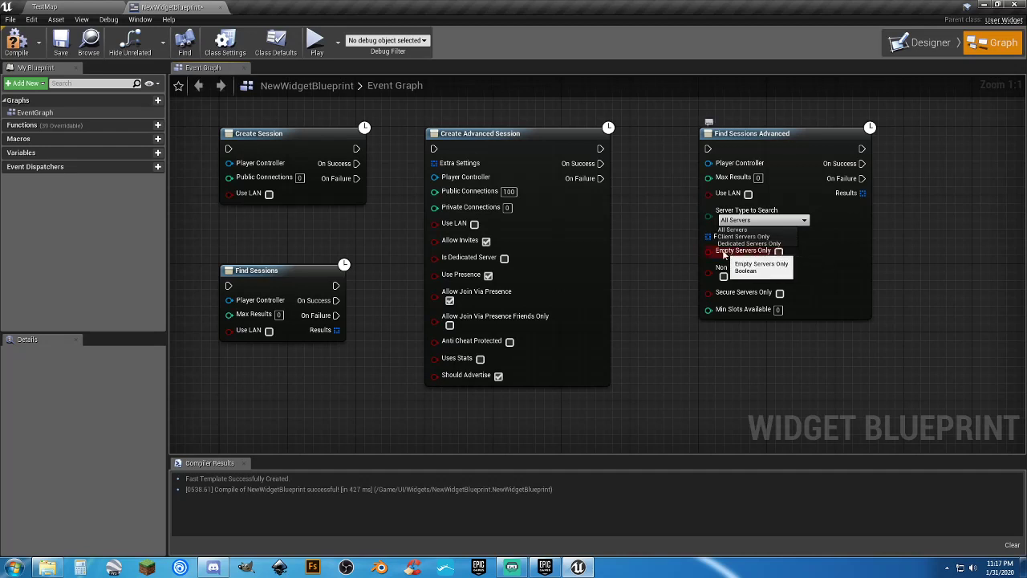
pyautogui.click(653, 304)
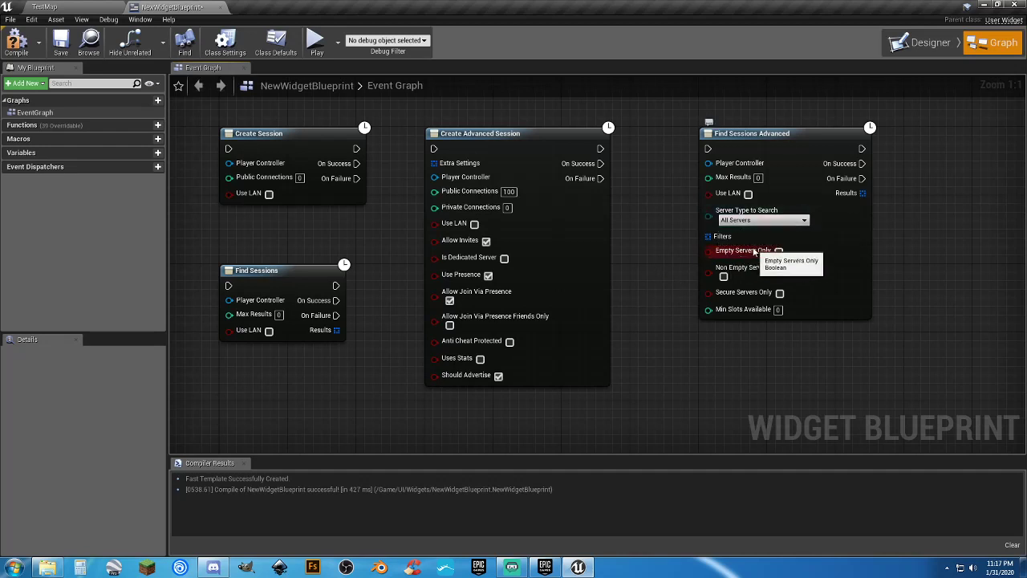
pyautogui.click(786, 221)
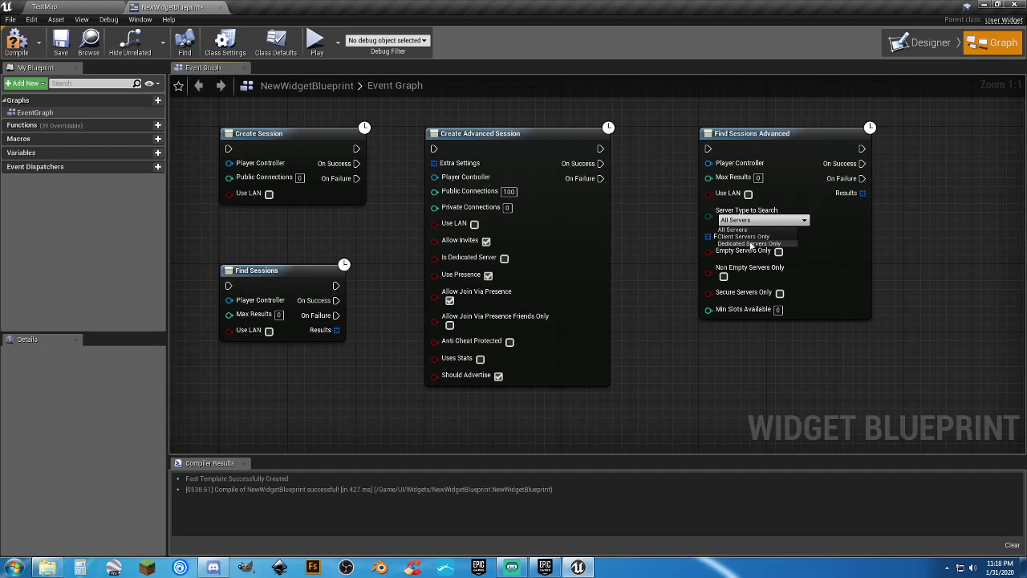
pyautogui.click(666, 235)
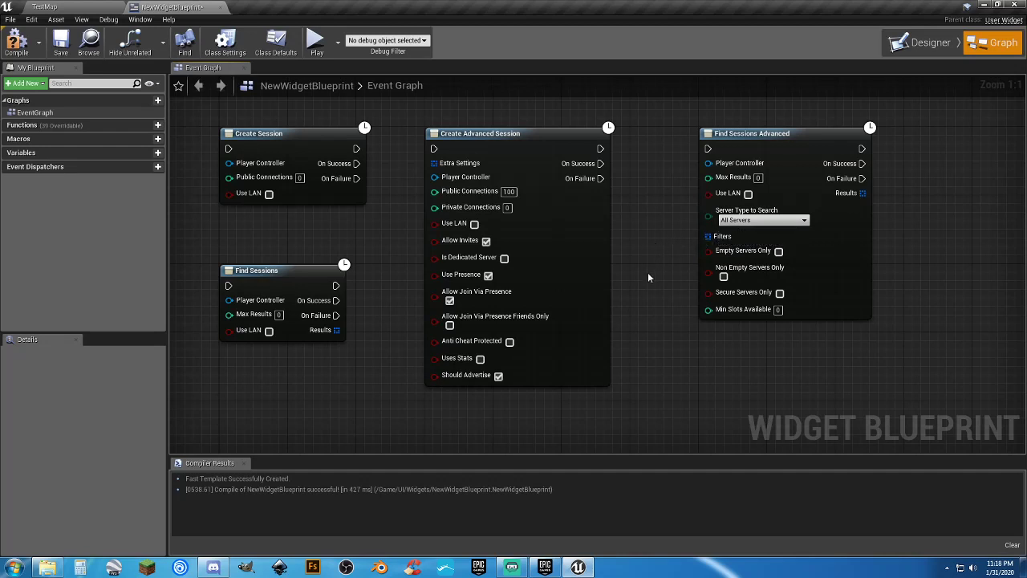
# Examine the Find Sessions Advanced node, including the actions available for its Filters input and its Results output.
pyautogui.moveTo(707, 236); pyautogui.dragTo(677, 257)
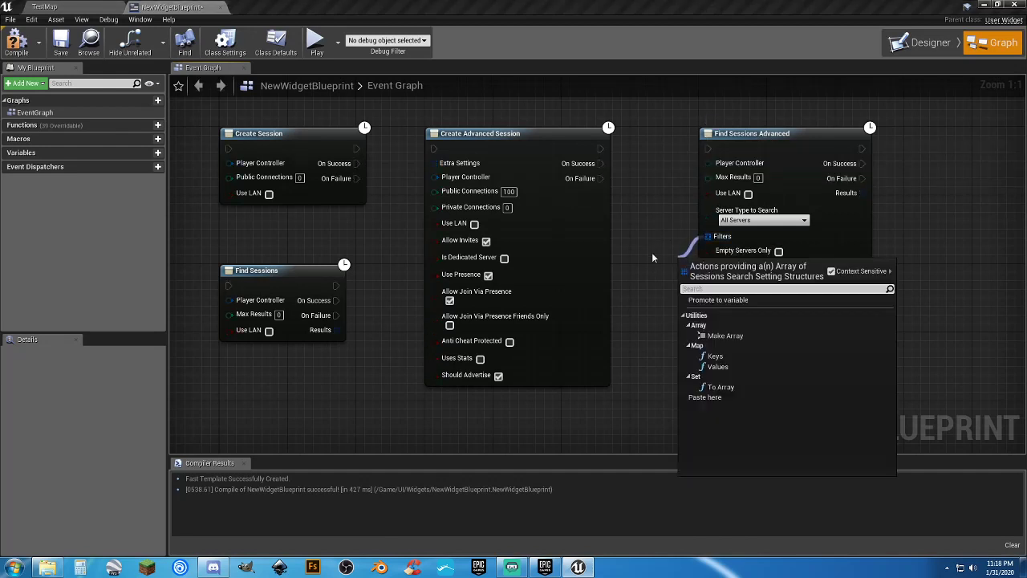
pyautogui.click(650, 215)
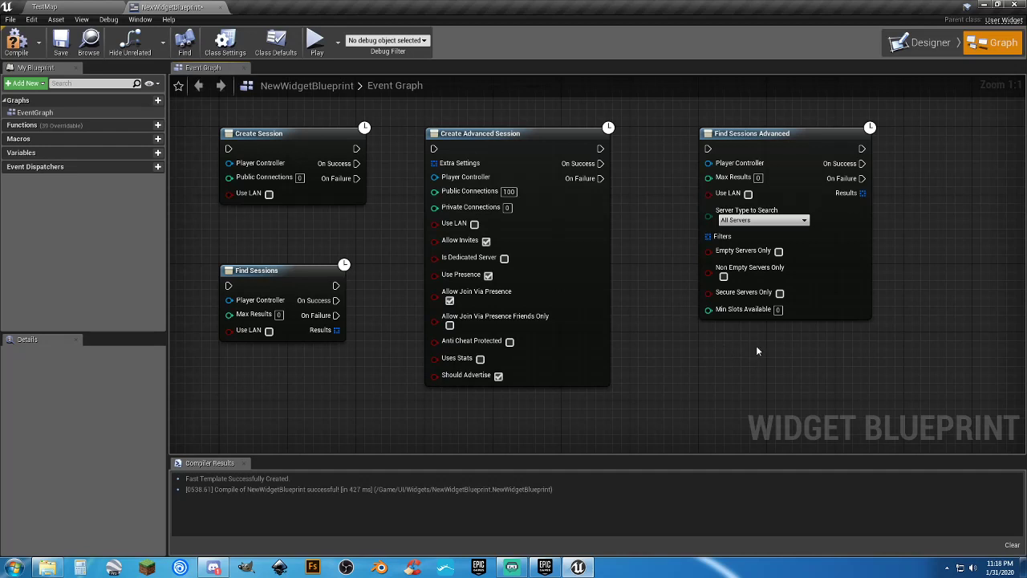
pyautogui.moveTo(708, 236); pyautogui.dragTo(676, 252)
pyautogui.click(662, 171)
pyautogui.moveTo(664, 121); pyautogui.dragTo(832, 385)
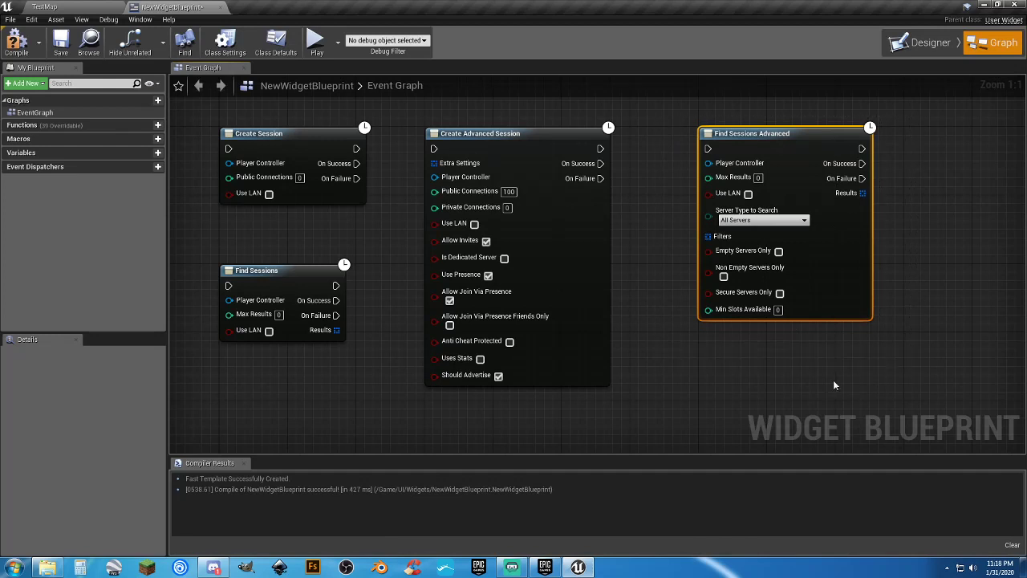
pyautogui.click(755, 356)
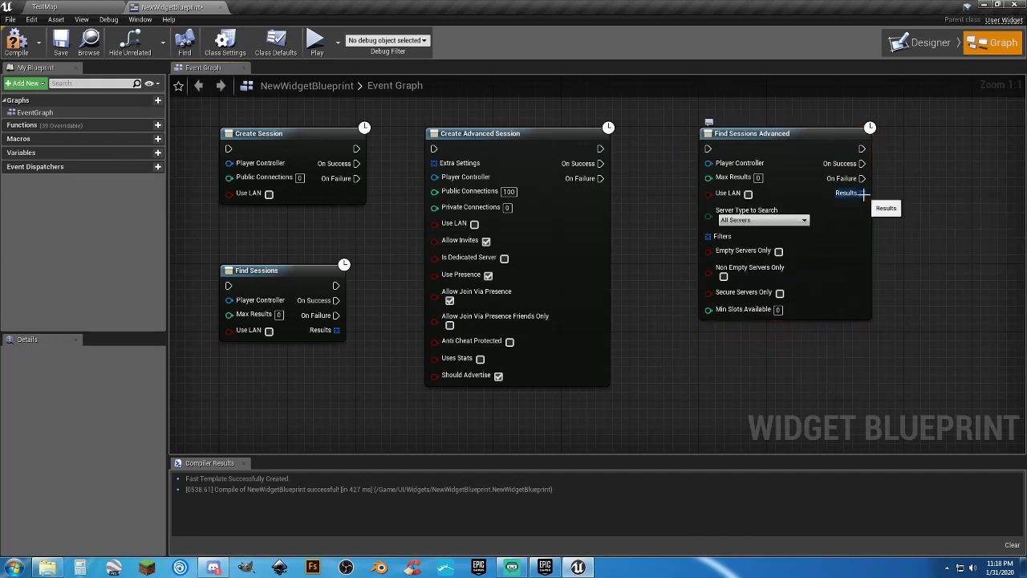
pyautogui.moveTo(863, 193); pyautogui.dragTo(916, 194)
pyautogui.click(743, 365)
# Review the standard Create Session and Find Sessions nodes together, then single out Create Session.
pyautogui.moveTo(329, 375); pyautogui.dragTo(381, 373, button='right')
pyautogui.moveTo(399, 367); pyautogui.dragTo(233, 118)
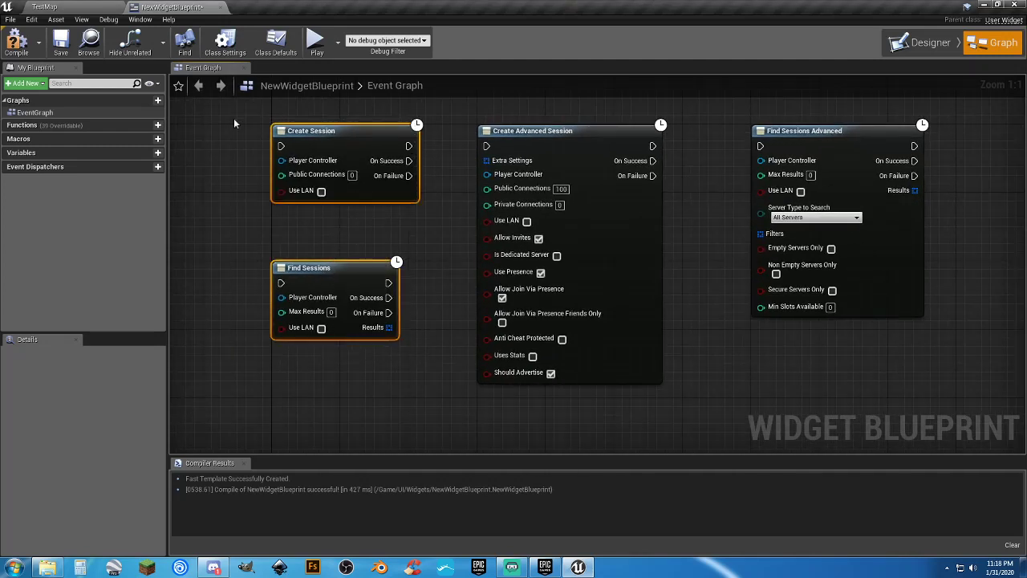
pyautogui.click(439, 404)
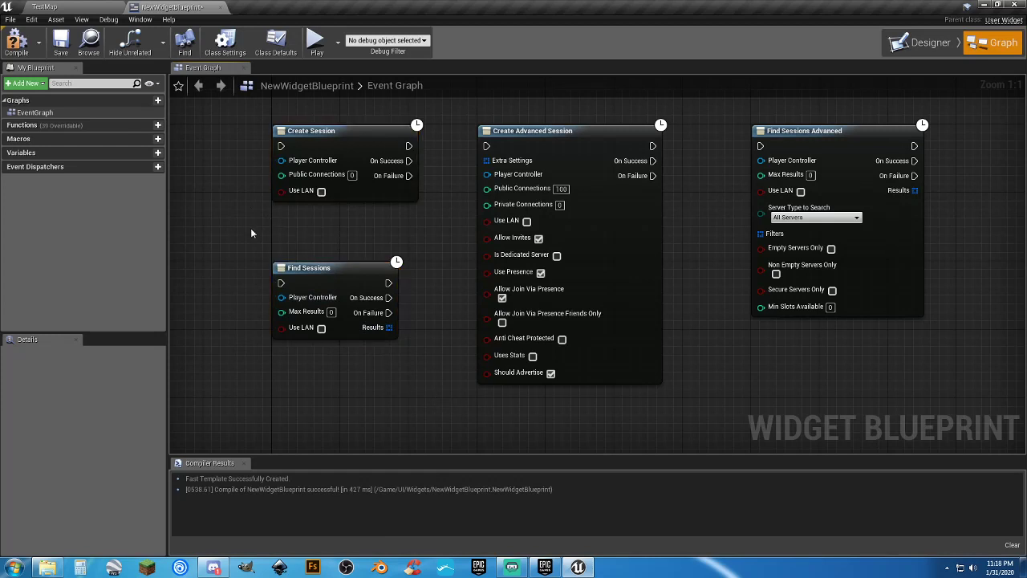
pyautogui.moveTo(267, 115); pyautogui.dragTo(385, 205)
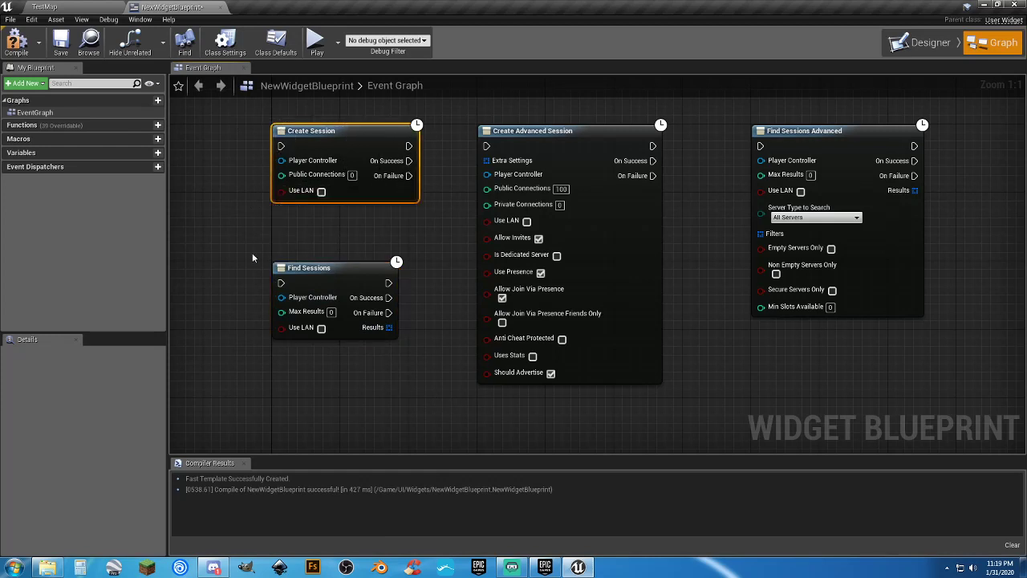
# Check the actions available for the Extra Settings input of the Create Advanced Session node.
pyautogui.moveTo(252, 254); pyautogui.dragTo(385, 360)
pyautogui.click(398, 238)
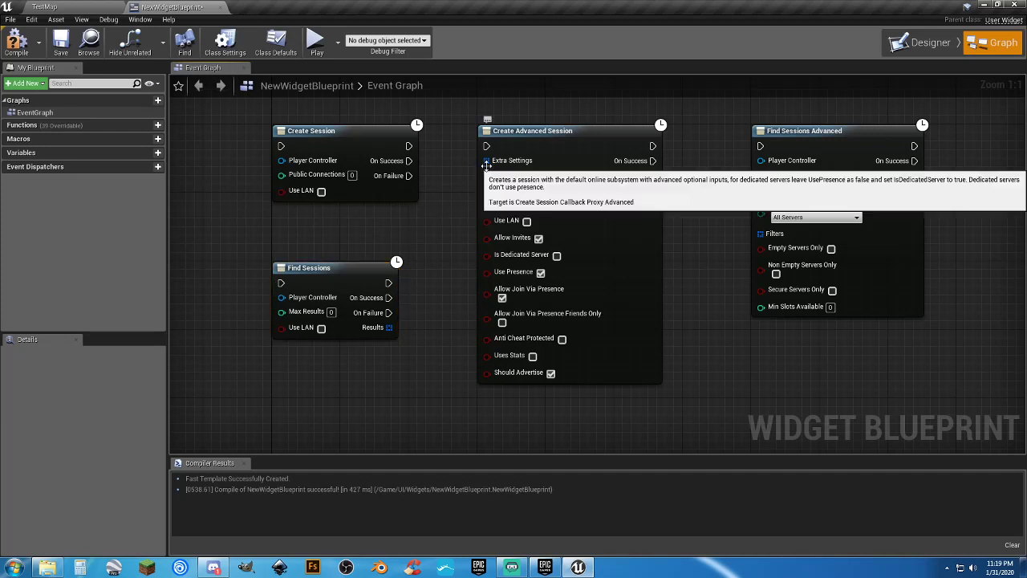
pyautogui.moveTo(487, 161); pyautogui.dragTo(446, 205)
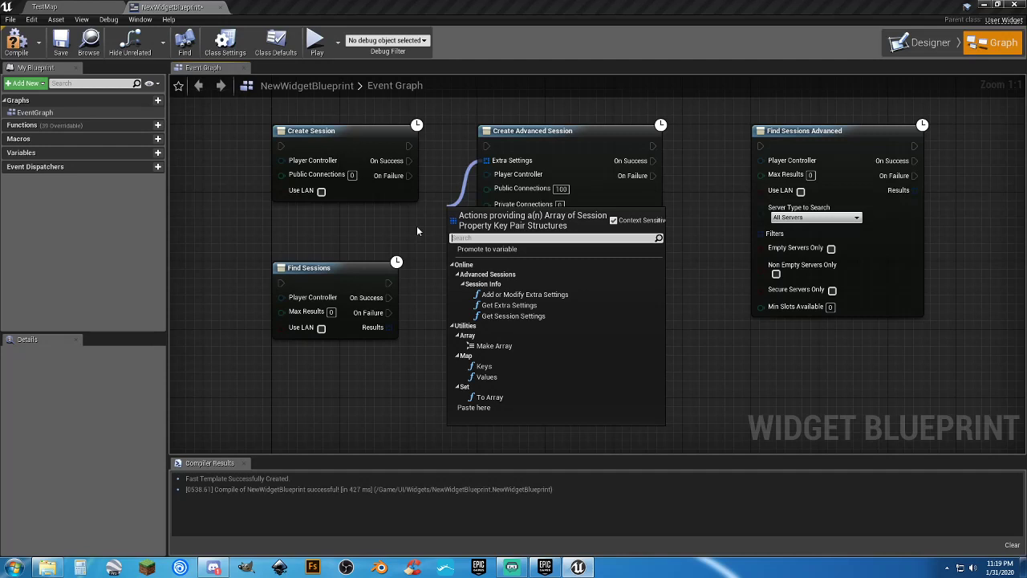
pyautogui.click(417, 231)
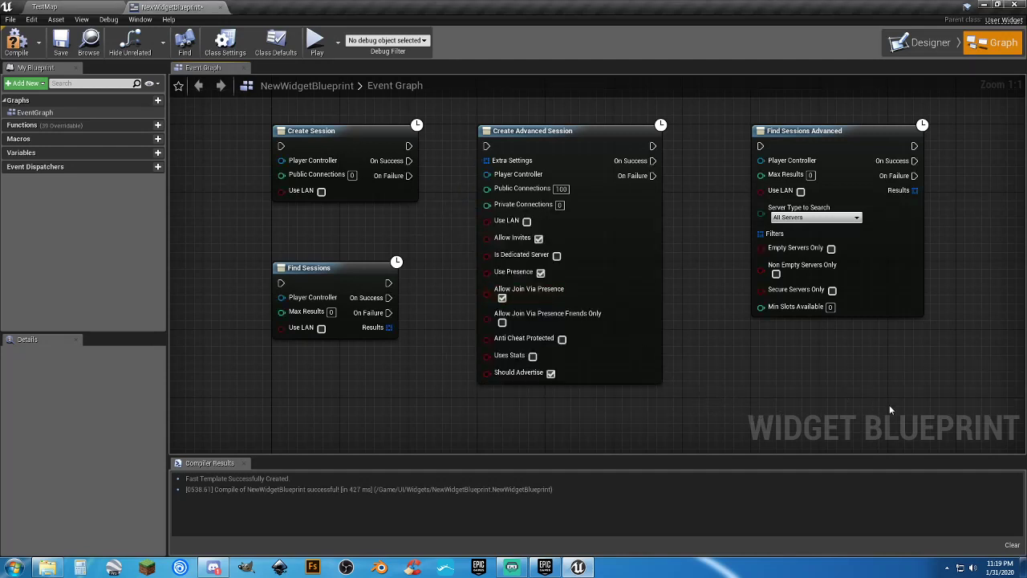
# Compare the two advanced session nodes with the two standard ones, and compile and save NewWidgetBlueprint.
pyautogui.moveTo(889, 404); pyautogui.dragTo(561, 125)
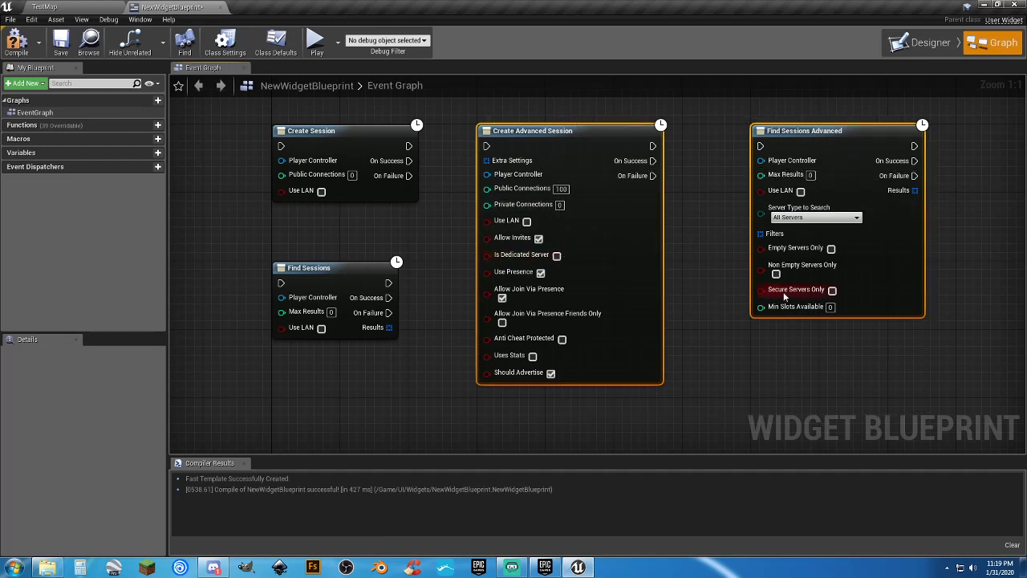
pyautogui.moveTo(437, 373); pyautogui.dragTo(229, 134)
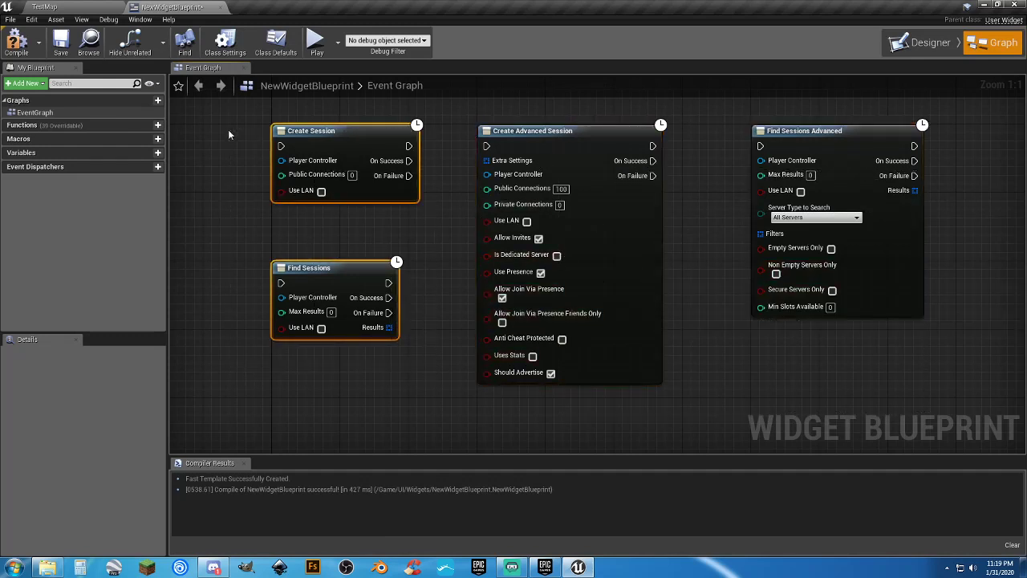
pyautogui.click(16, 40)
pyautogui.click(60, 42)
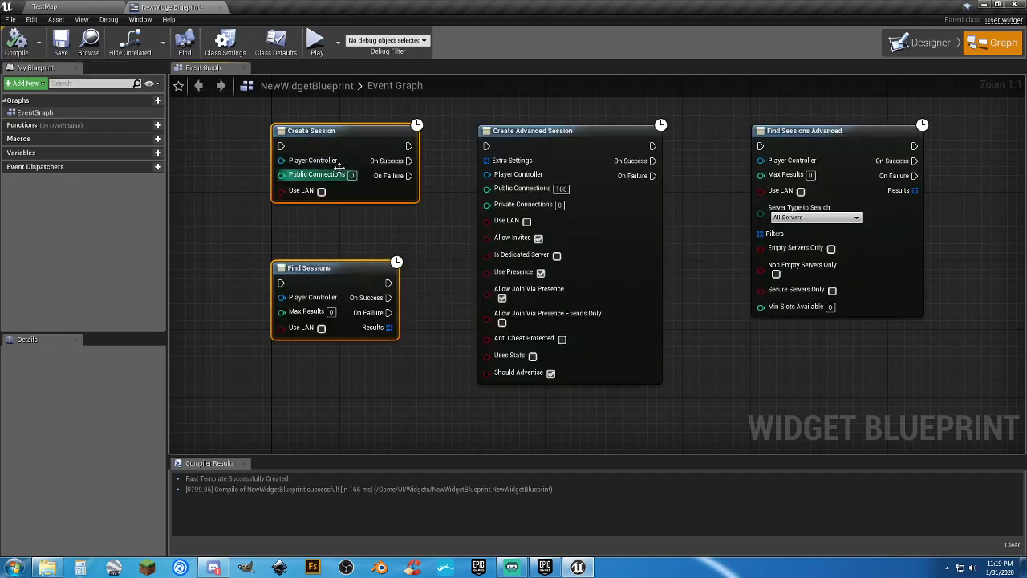
# Search the blueprint actions for "session" and look through the Advanced Sessions functions and the standard Session functions.
pyautogui.click(450, 371)
pyautogui.moveTo(450, 372); pyautogui.dragTo(429, 315, button='right')
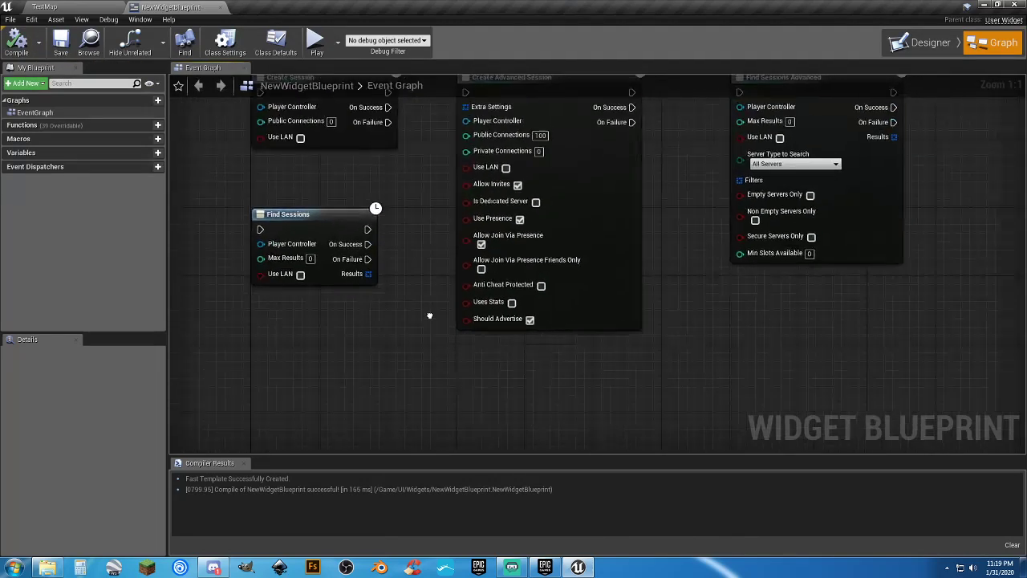
pyautogui.rightClick(730, 348)
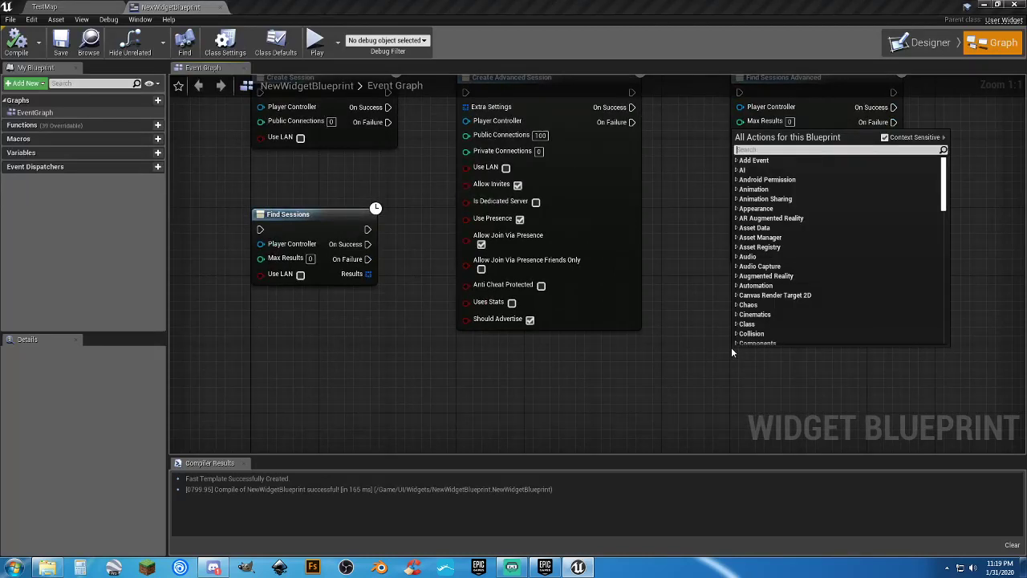
pyautogui.write('session')
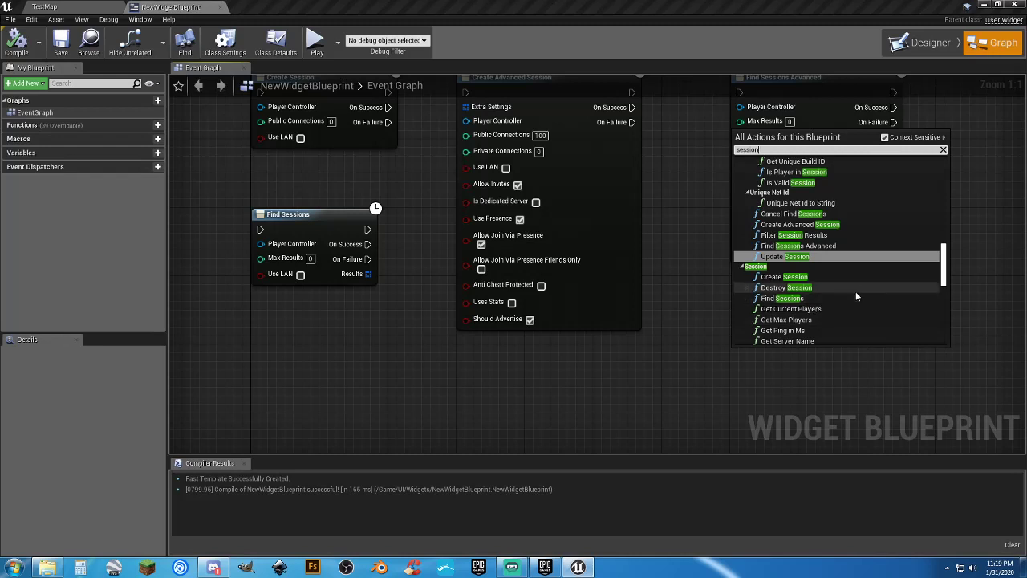
pyautogui.scroll(-2, 851, 290)
pyautogui.scroll(-5, 842, 287)
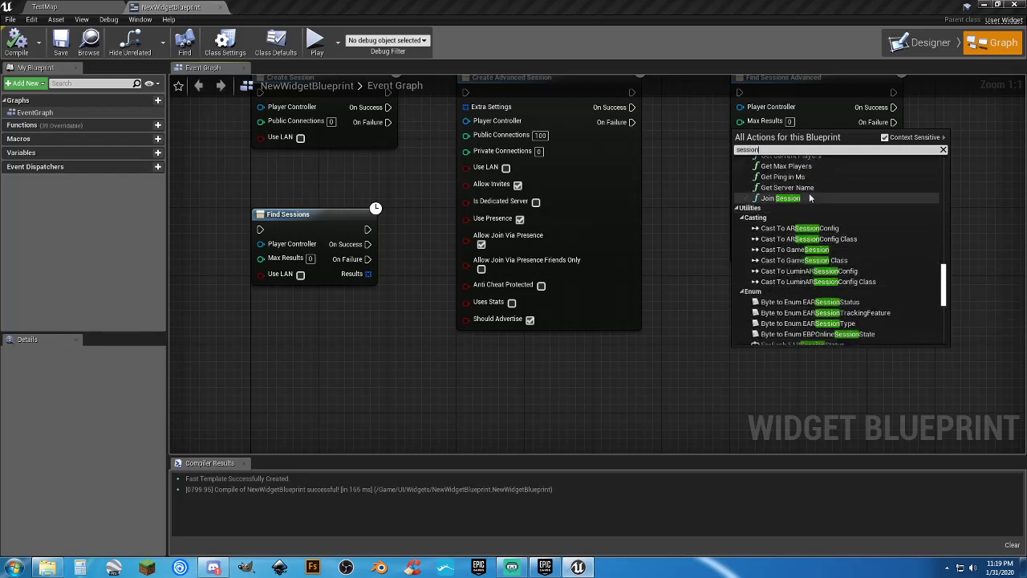
pyautogui.scroll(2, 812, 196)
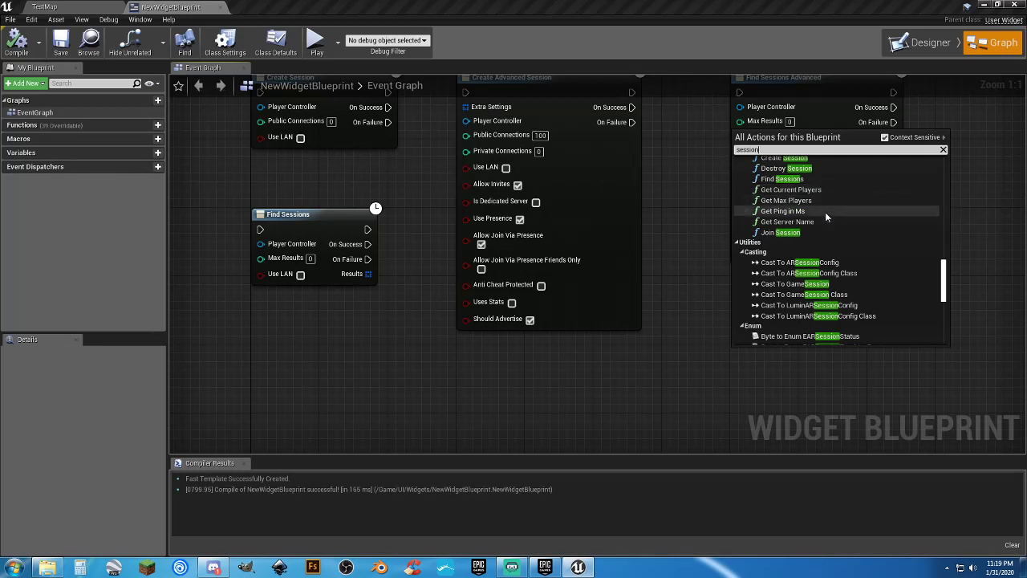
pyautogui.scroll(2, 822, 218)
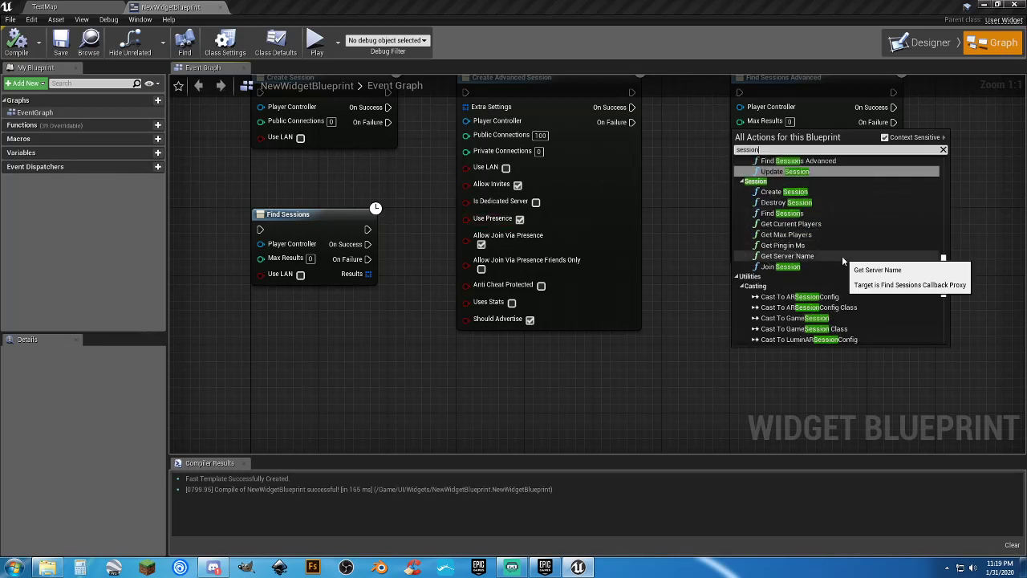
pyautogui.scroll(2, 818, 241)
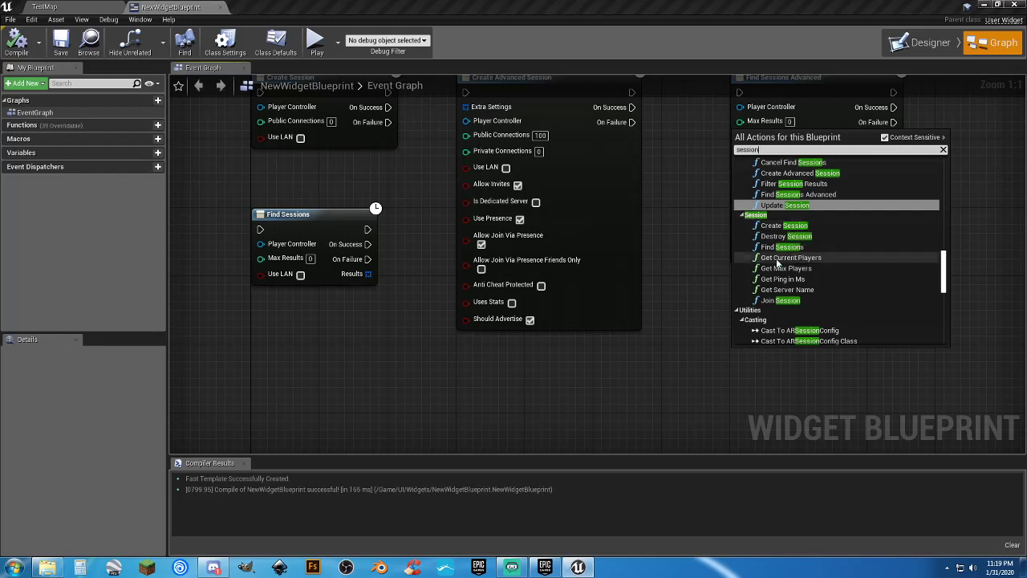
pyautogui.scroll(3, 827, 270)
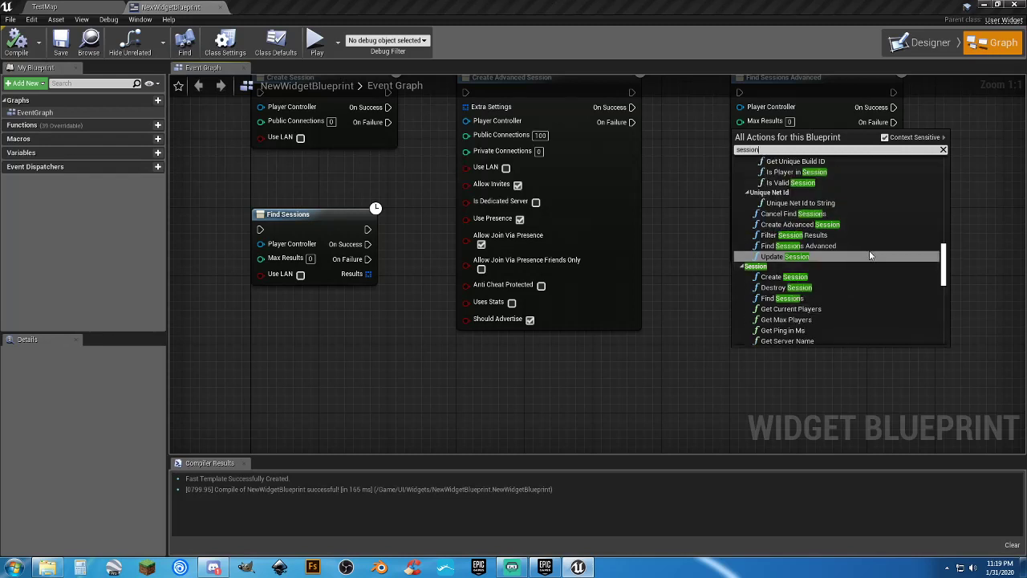
pyautogui.scroll(3, 867, 254)
pyautogui.scroll(5, 863, 252)
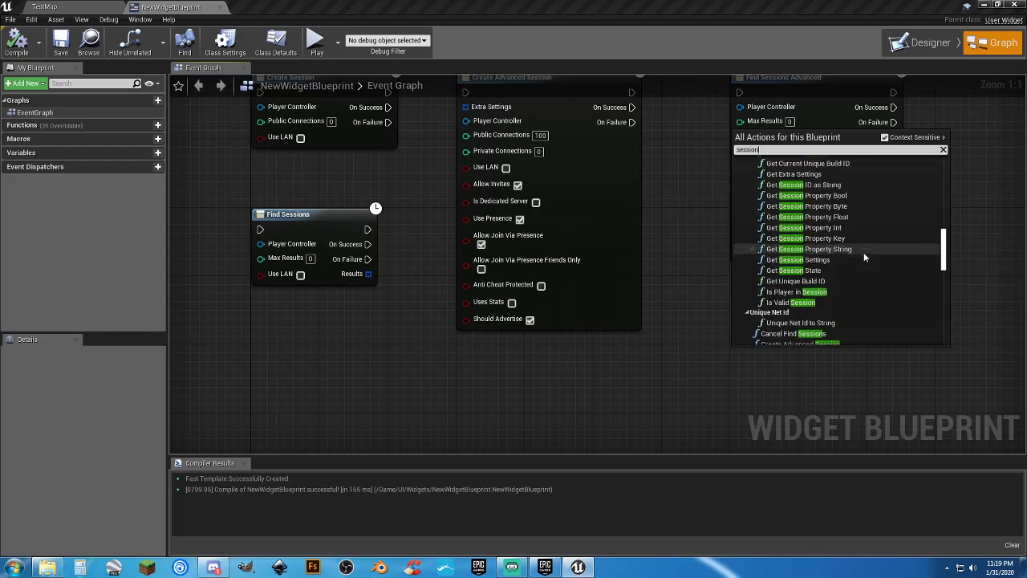
pyautogui.scroll(2, 863, 252)
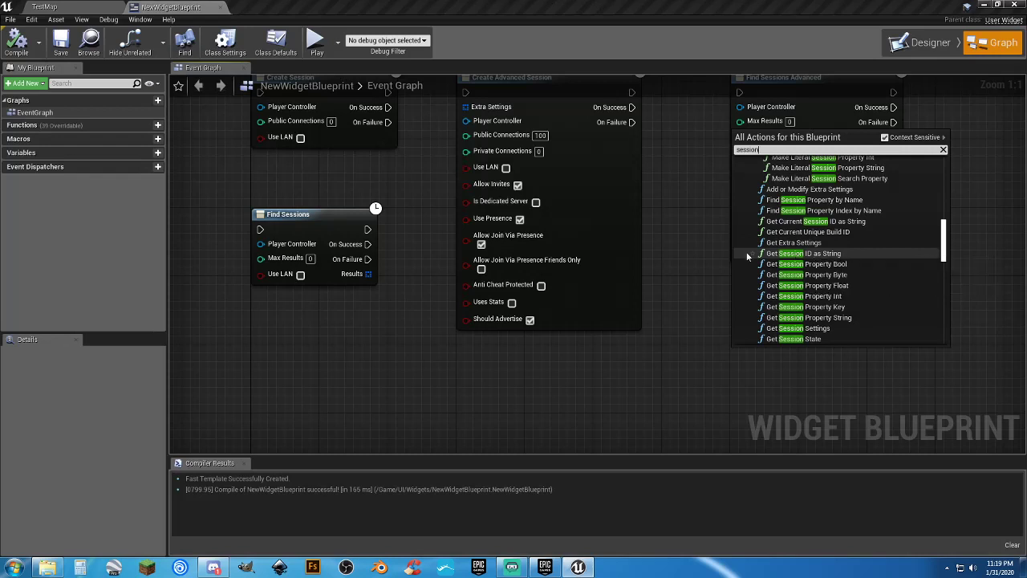
pyautogui.scroll(3, 768, 255)
pyautogui.scroll(3, 768, 255)
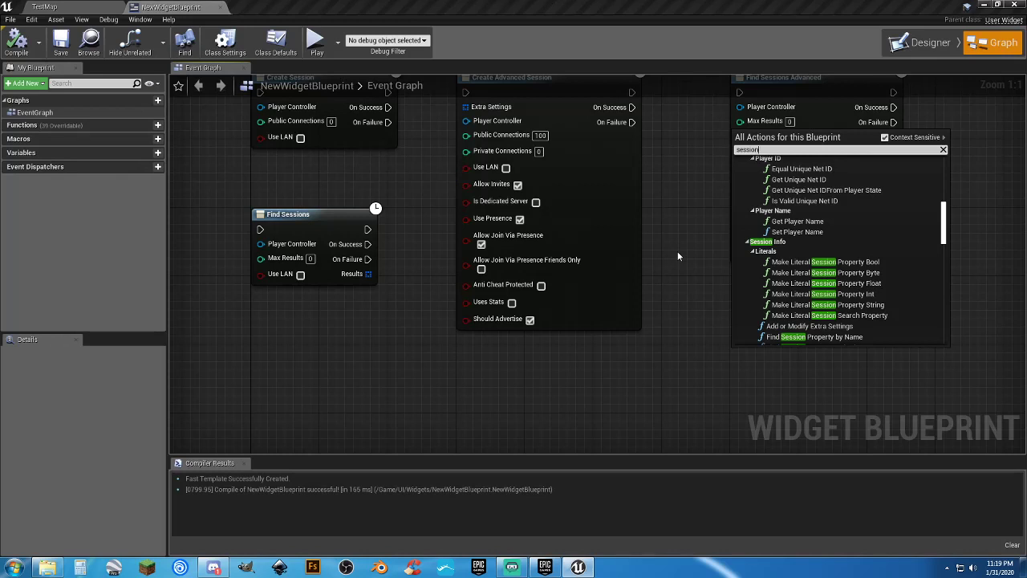
pyautogui.scroll(-4, 811, 277)
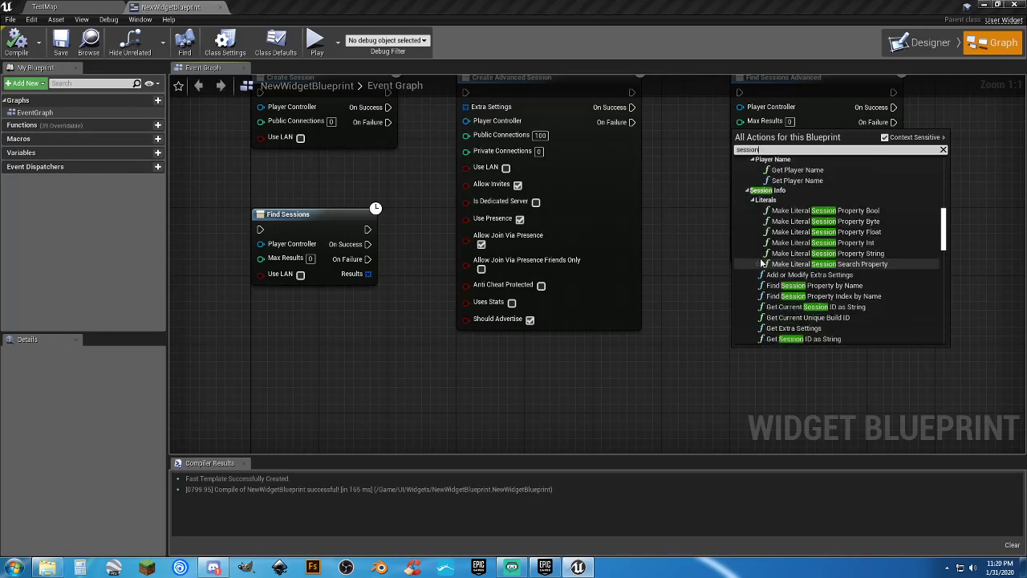
pyautogui.scroll(-3, 811, 276)
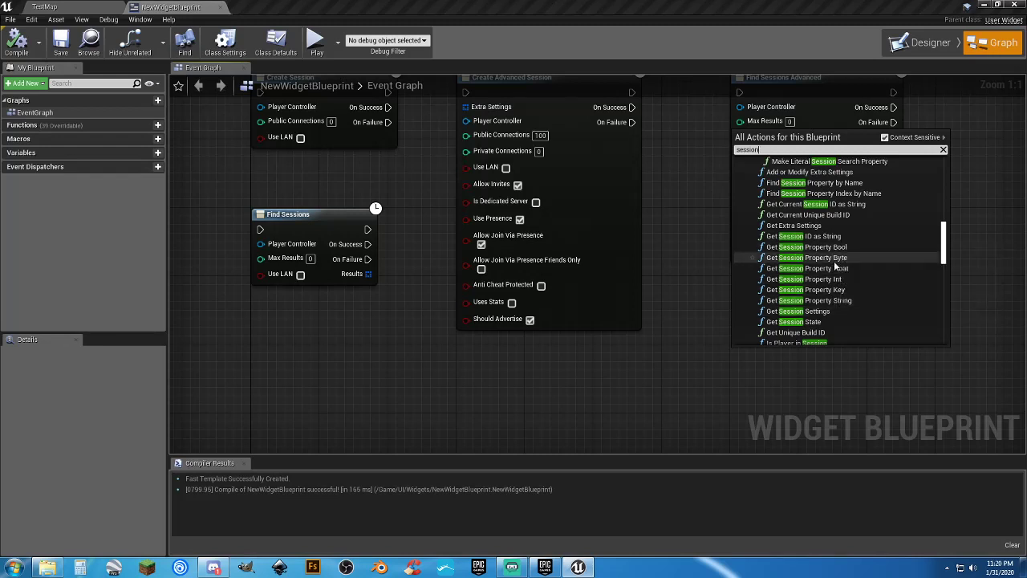
# Add a Get Extra Settings node and place it below the Find Sessions node.
pyautogui.click(818, 227)
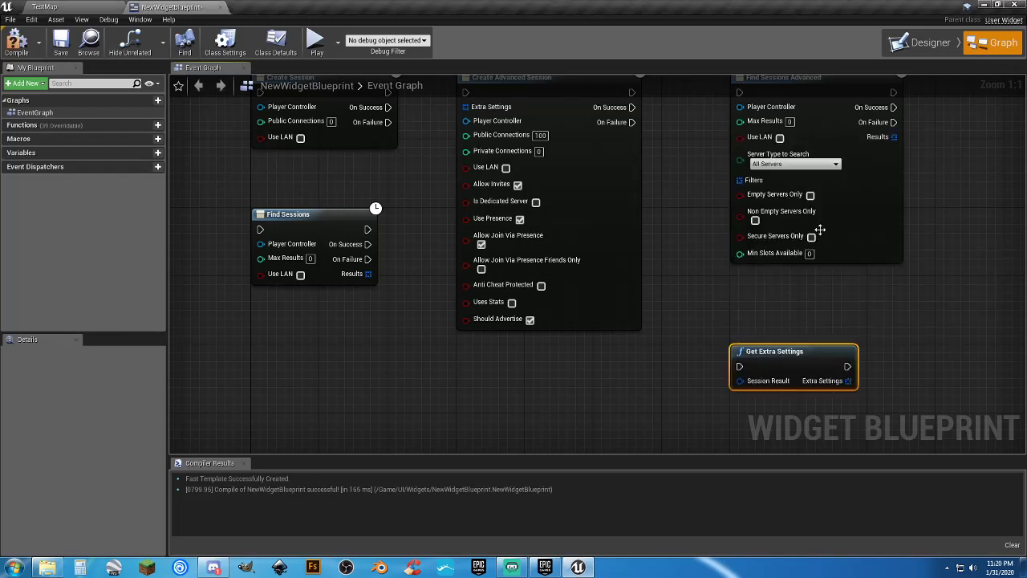
pyautogui.moveTo(830, 294); pyautogui.dragTo(766, 338, button='right')
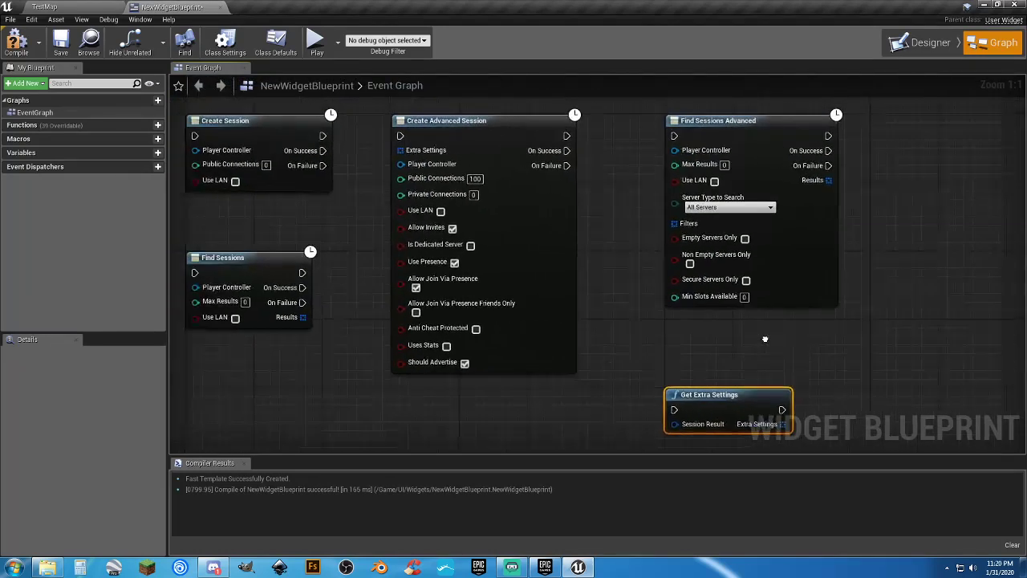
pyautogui.moveTo(738, 389); pyautogui.dragTo(284, 360)
pyautogui.moveTo(305, 345); pyautogui.dragTo(379, 348, button='right')
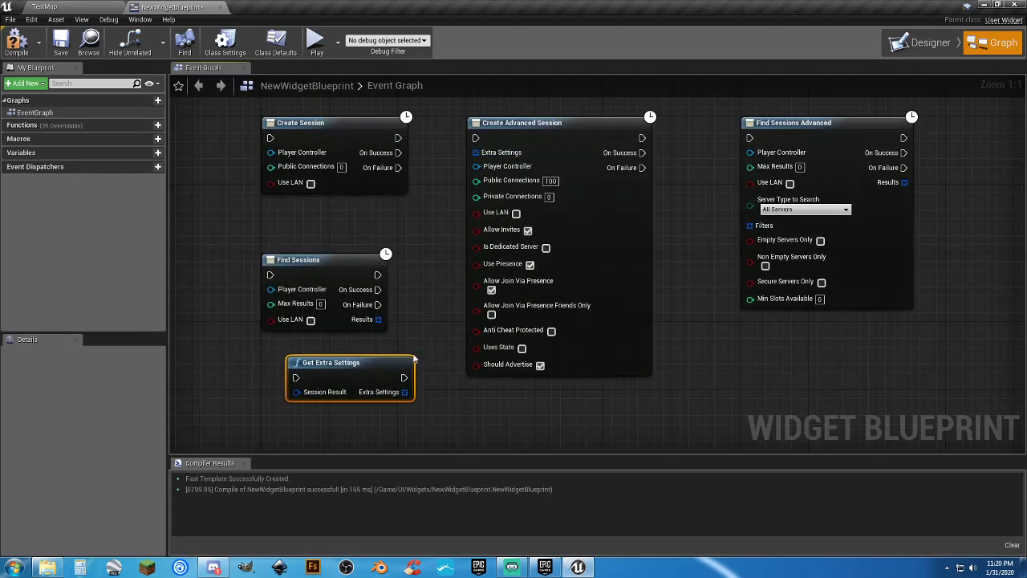
pyautogui.moveTo(420, 284); pyautogui.dragTo(435, 272, button='right')
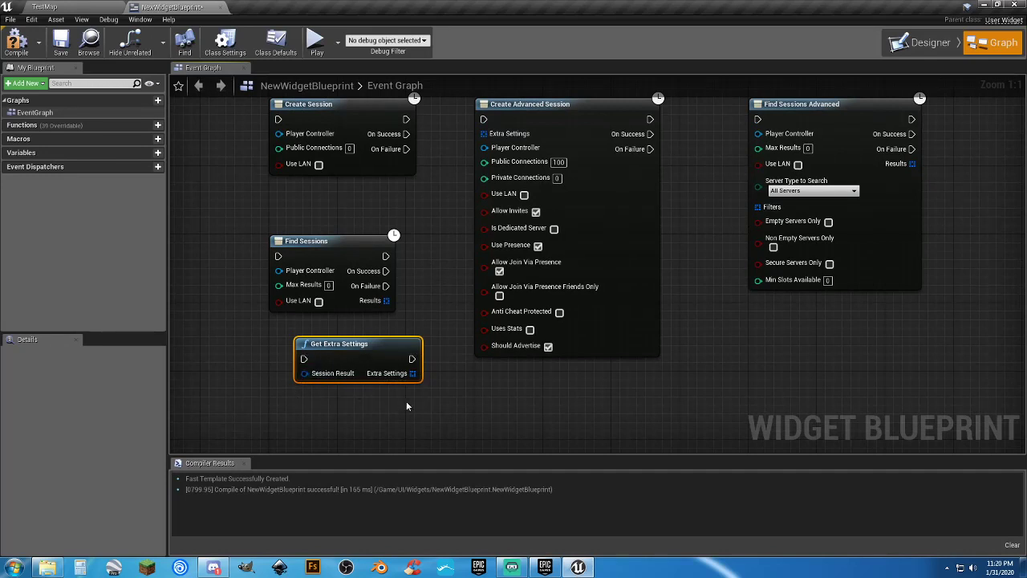
# Delete the Get Extra Settings node, and compile, save and close NewWidgetBlueprint.
pyautogui.press('Delete')
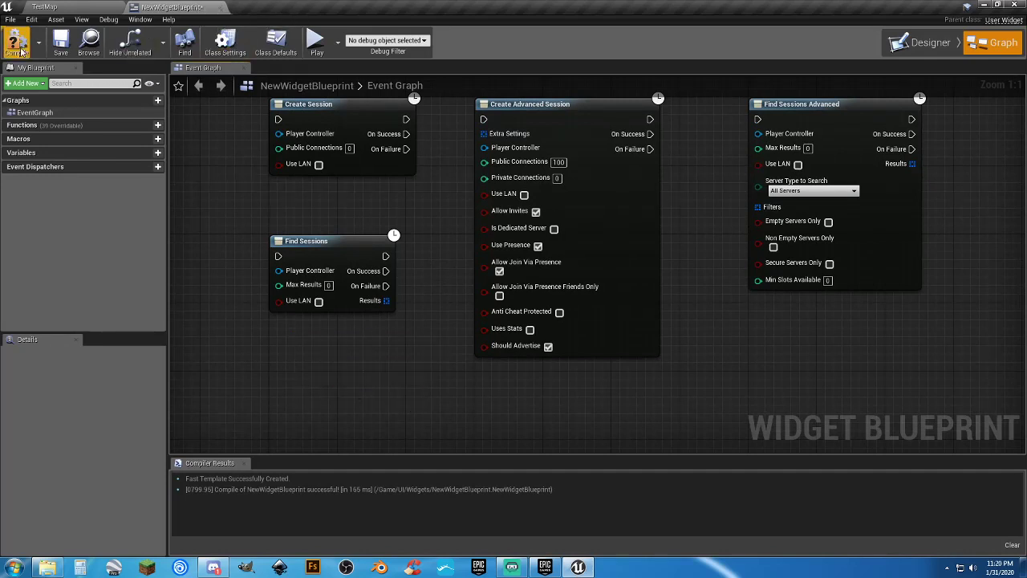
pyautogui.click(72, 39)
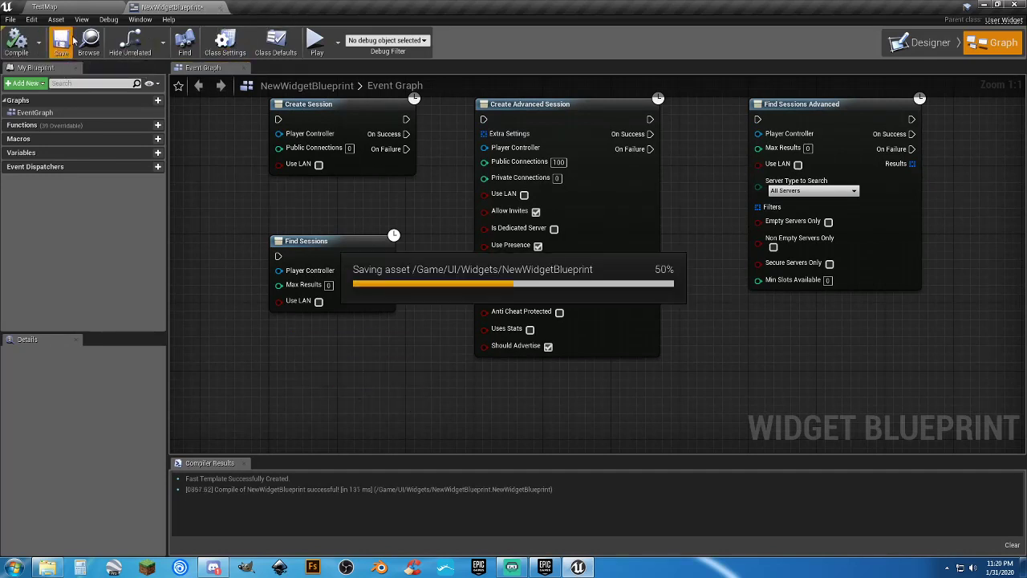
pyautogui.click(201, 9)
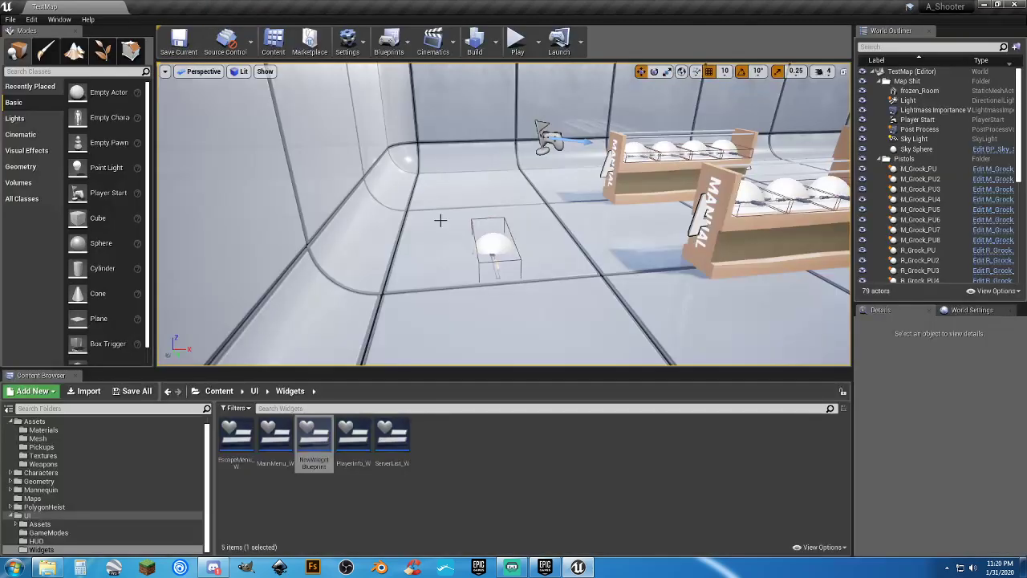
# In MainMenu_W's event graph, examine the Make Array, Make Literal Session Property String and Server Name to Use nodes feeding Create Advanced Session's Extra Settings.
pyautogui.doubleClick(275, 441)
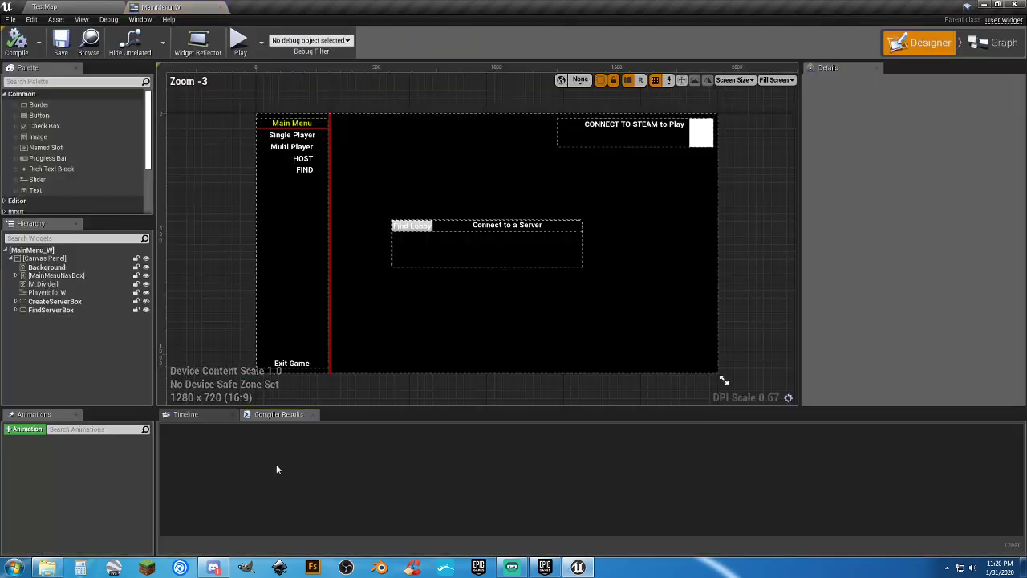
pyautogui.click(995, 44)
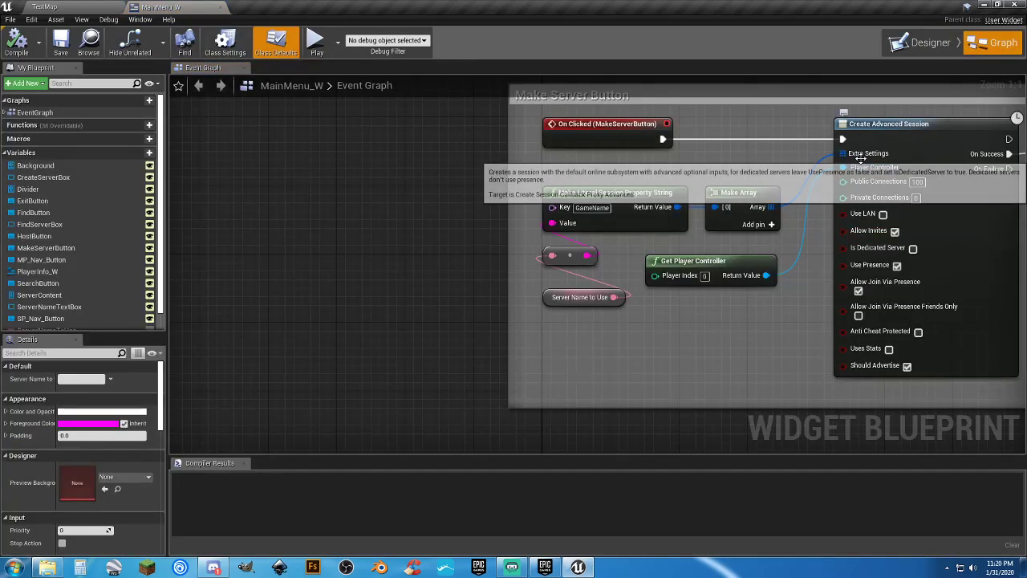
pyautogui.click(739, 192)
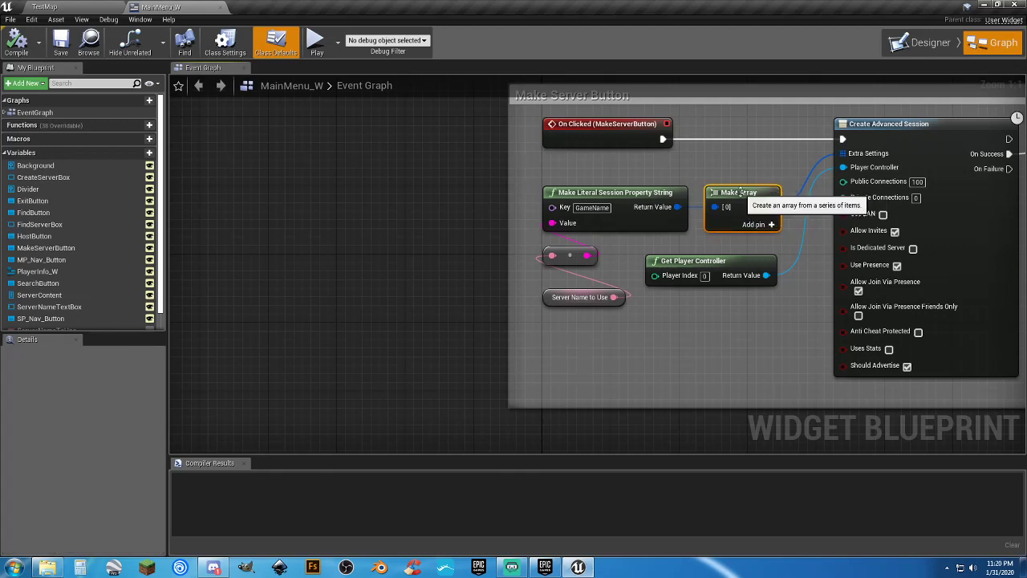
pyautogui.click(638, 199)
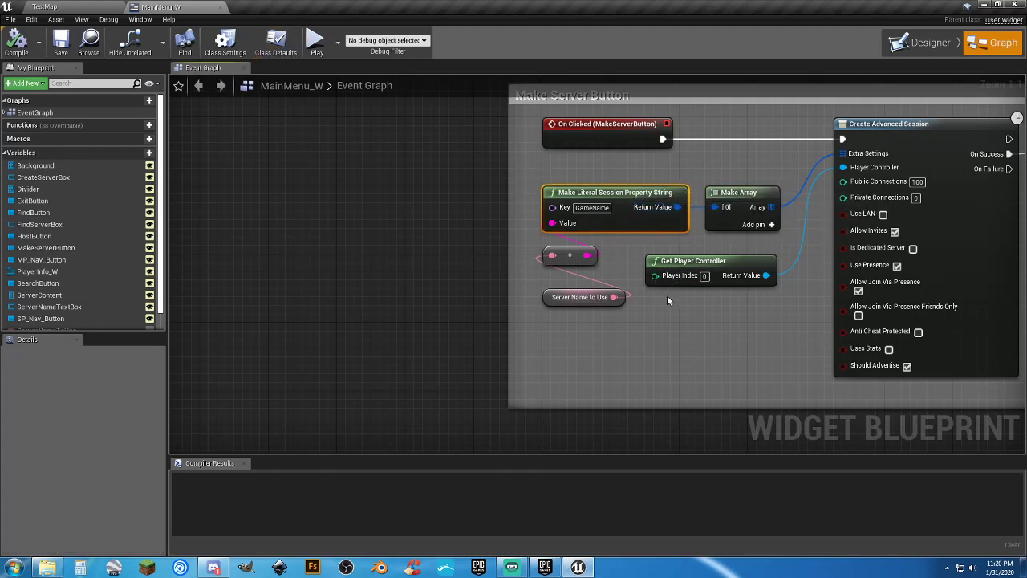
pyautogui.click(579, 296)
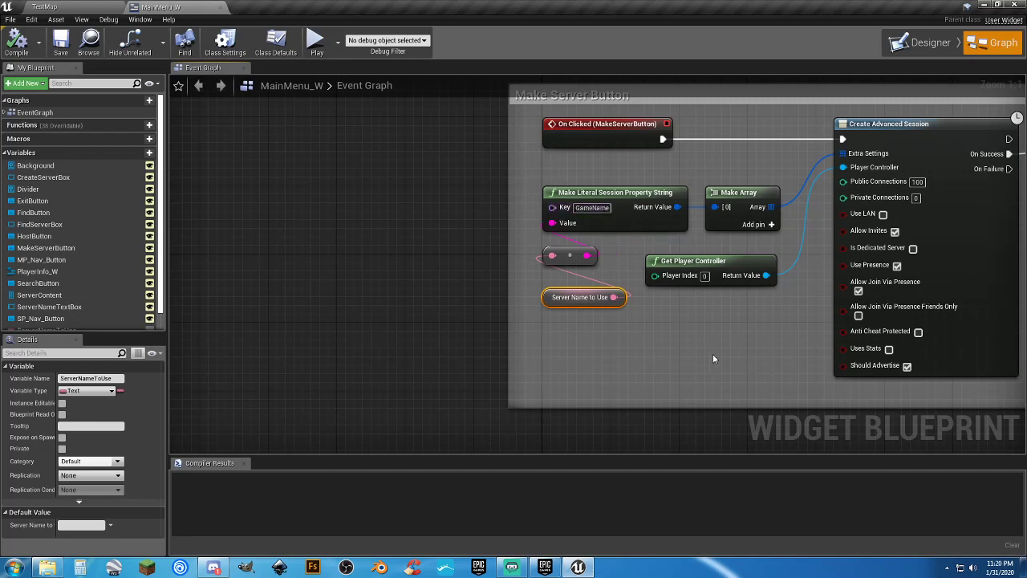
# Close the MainMenu_W blueprint and the A_Shooter project.
pyautogui.click(221, 8)
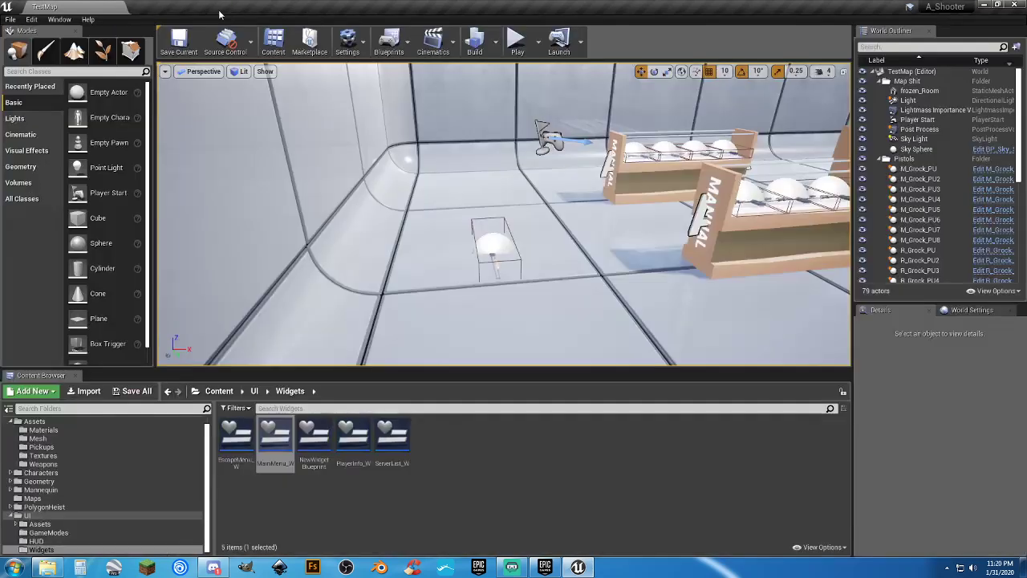
pyautogui.click(1012, 5)
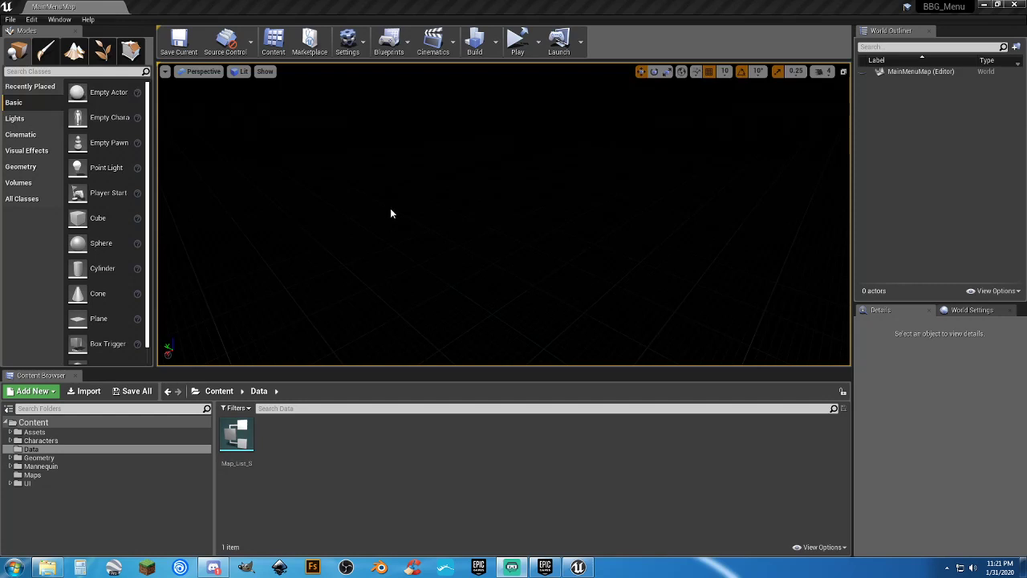
# Run BBG_Menu in a separate game window and open the multiplayer Host page for server creation.
pyautogui.click(538, 42)
pyautogui.click(587, 120)
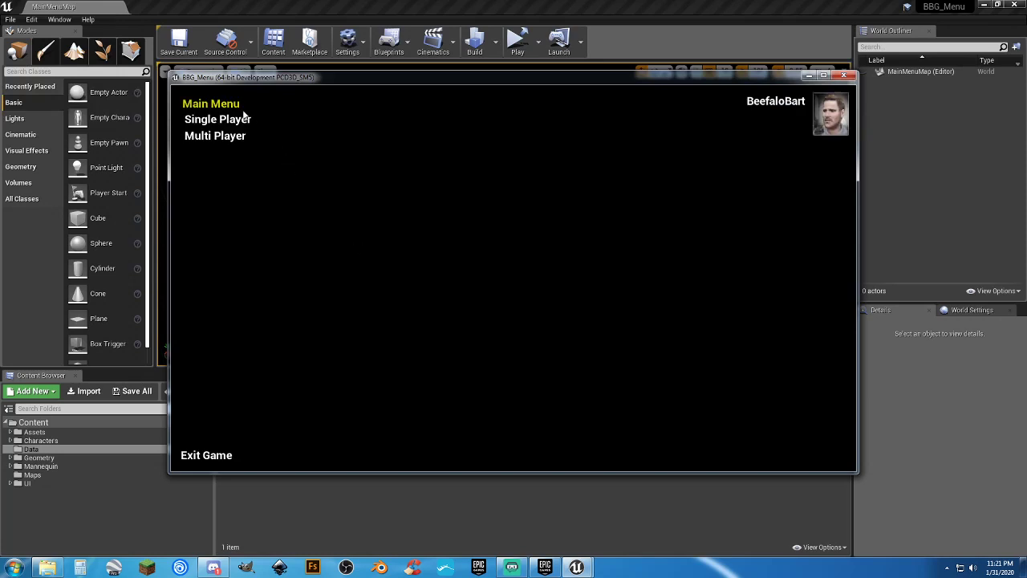
pyautogui.click(213, 136)
pyautogui.click(208, 156)
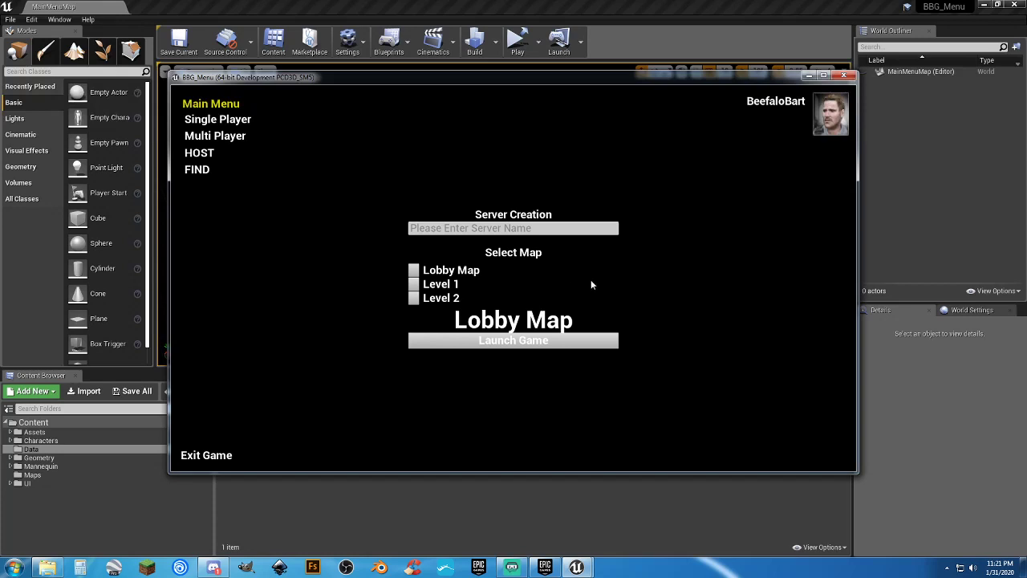
# Try Level 2 as the hosted map, view the server Find page, and return to Host to select Lobby Map.
pyautogui.click(414, 297)
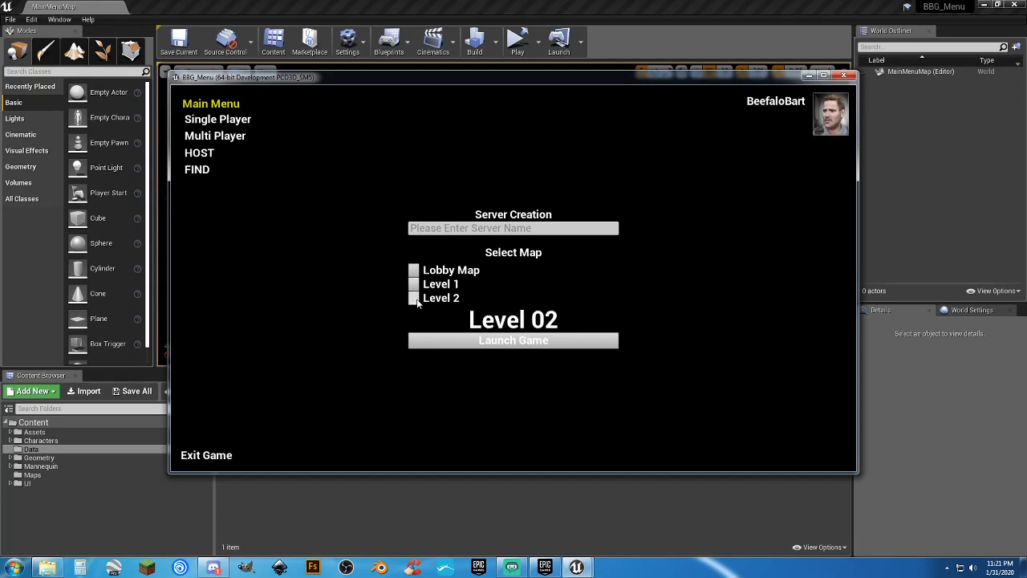
pyautogui.click(219, 154)
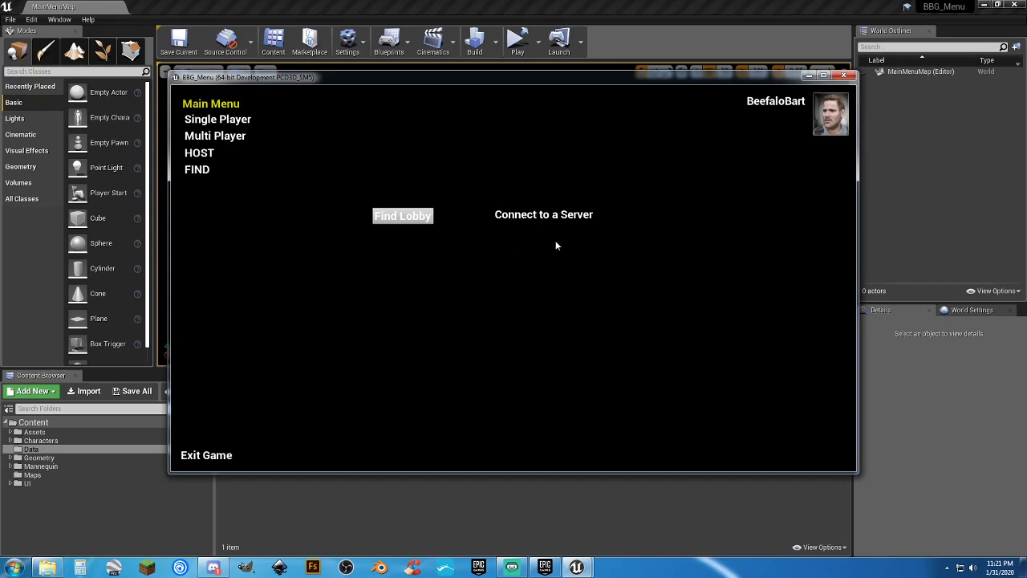
pyautogui.click(200, 152)
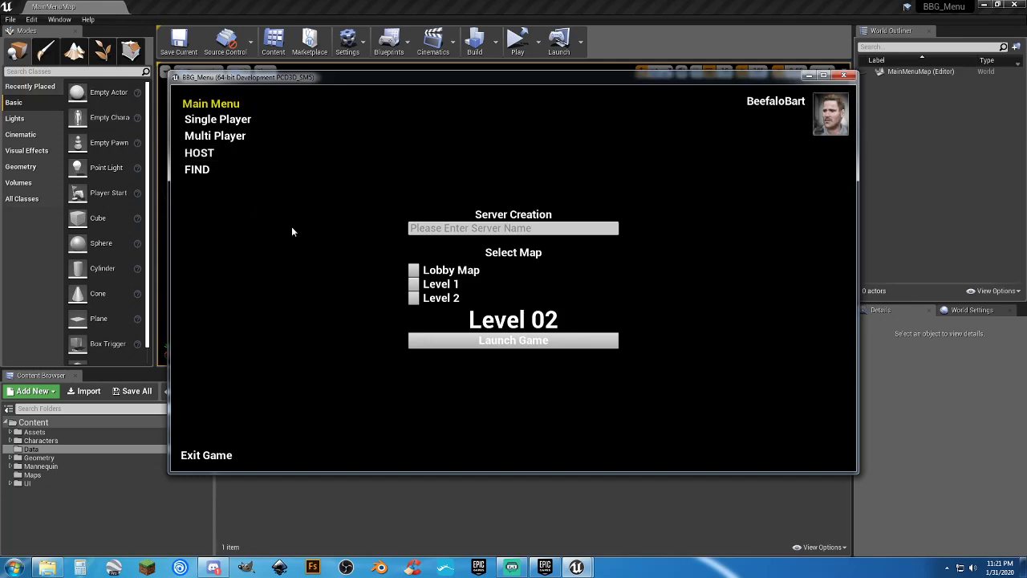
pyautogui.click(413, 270)
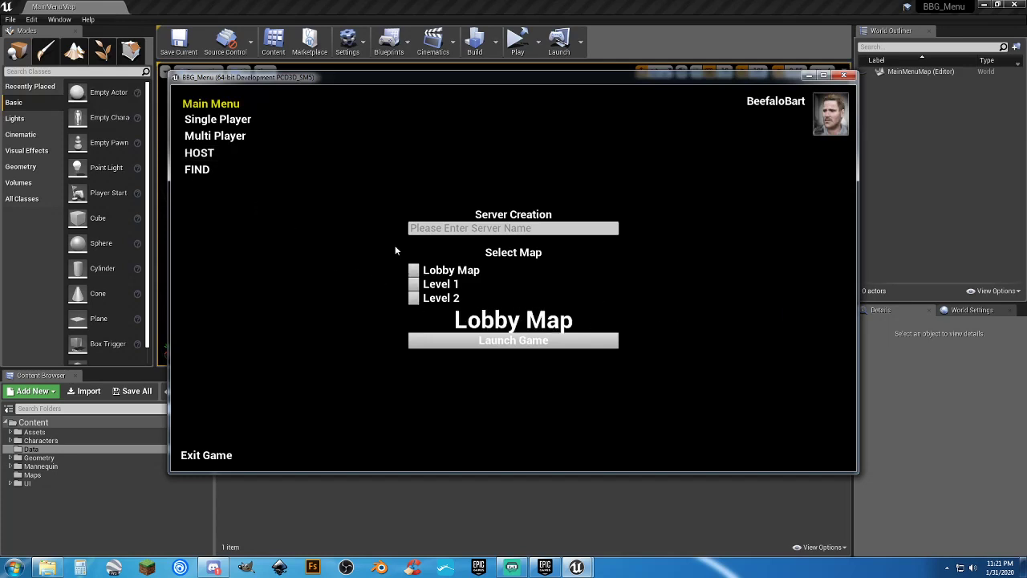
# Launch a single-player game on Level 2, and leave it through the main menu to exit the game.
pyautogui.click(220, 120)
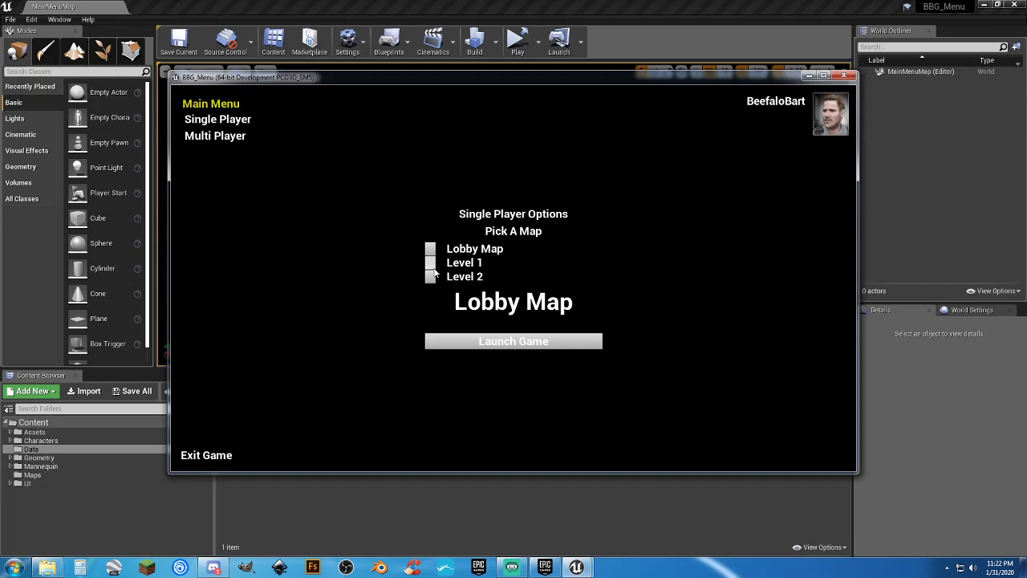
pyautogui.click(431, 276)
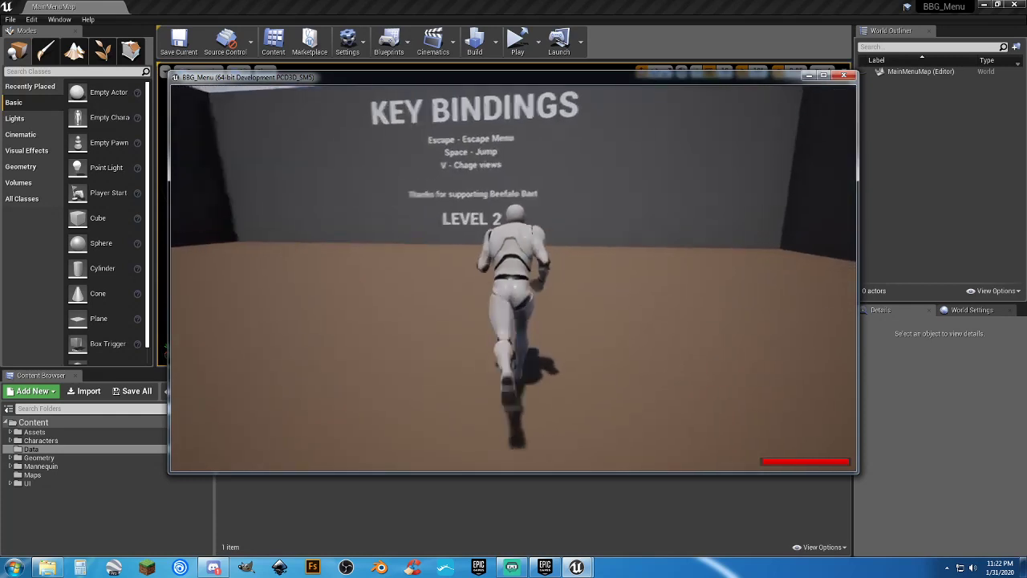
pyautogui.press('Escape')
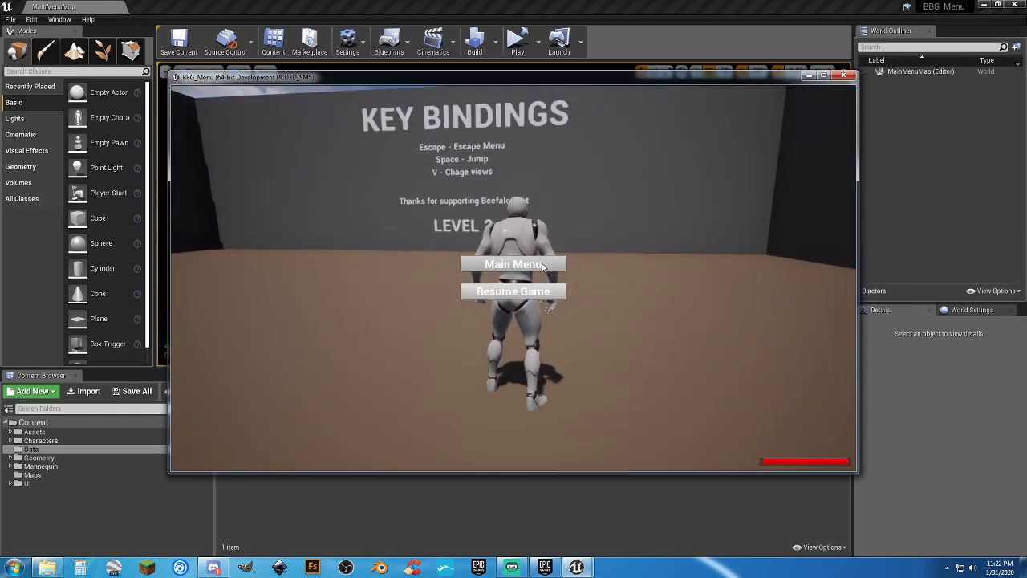
pyautogui.click(512, 263)
pyautogui.click(207, 455)
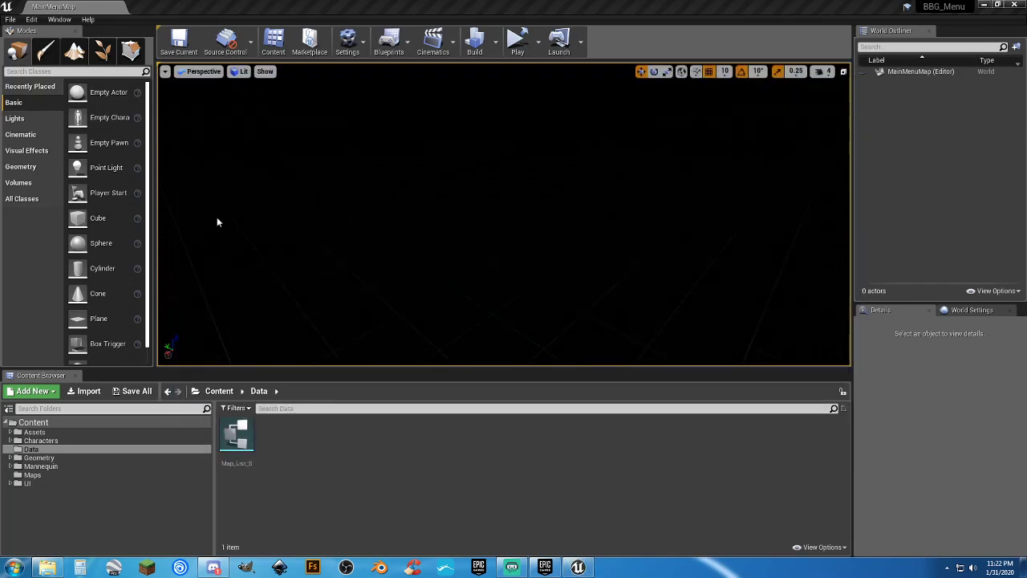
# Show the contents of the project's Maps folder and close the BBG_Menu project.
pyautogui.click(32, 475)
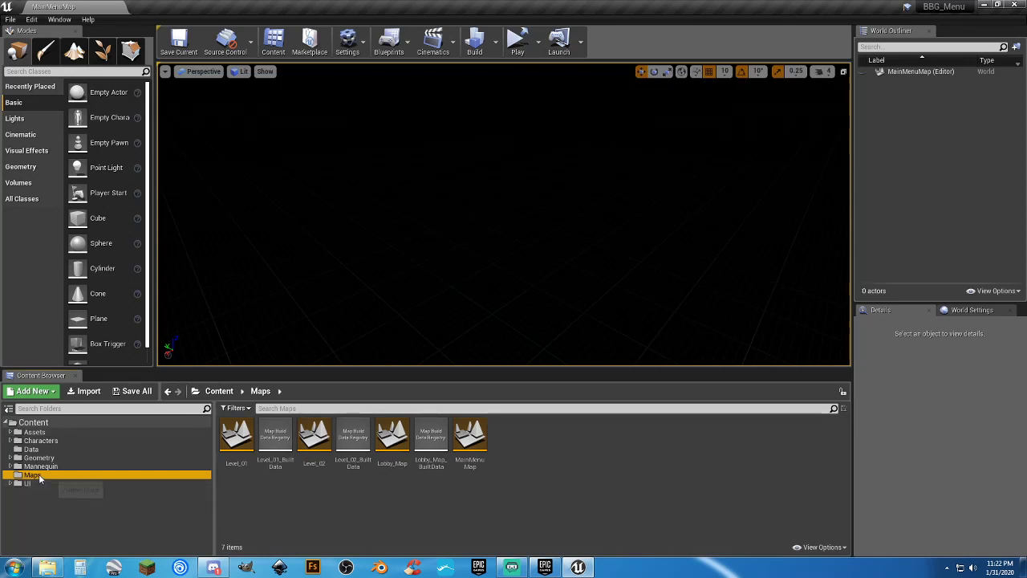
pyautogui.click(1017, 6)
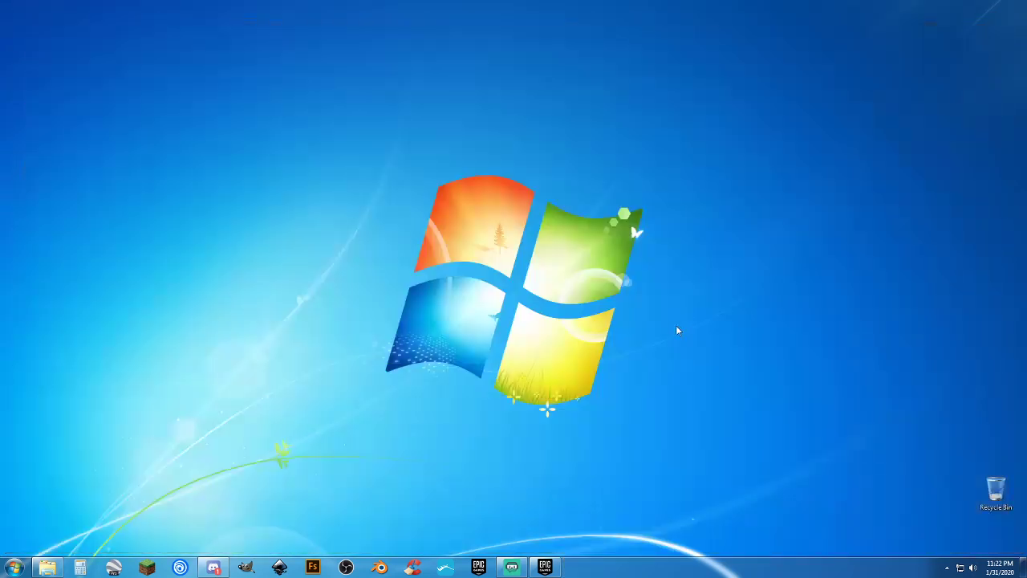